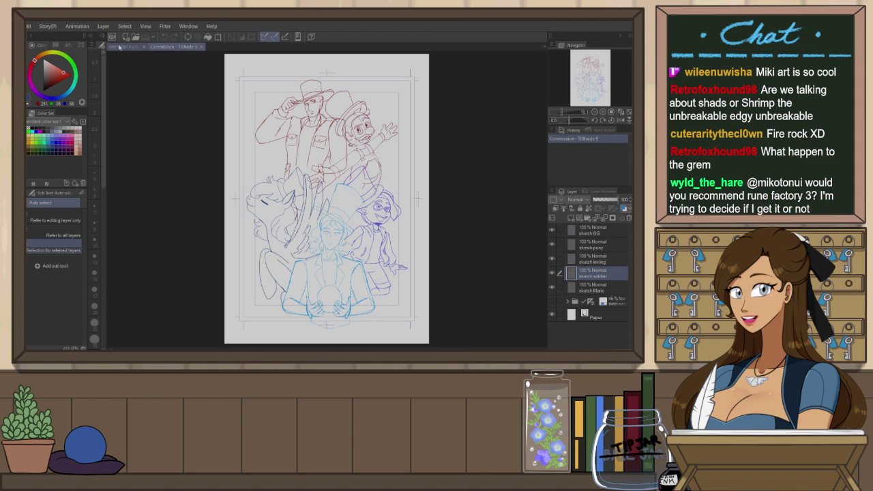
Show the coal gremlin canvas side by side with the D&D - Lugh.png character canvas
left_click(119, 46)
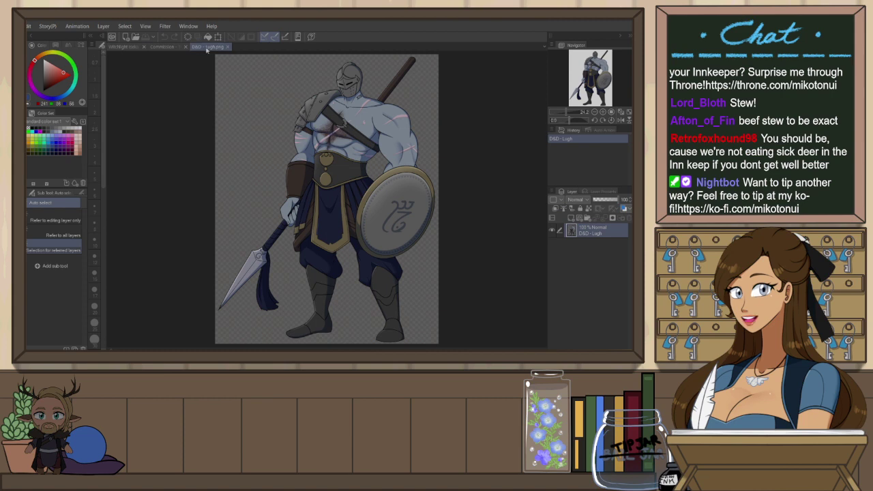
left_click_drag(540, 101, 541, 101)
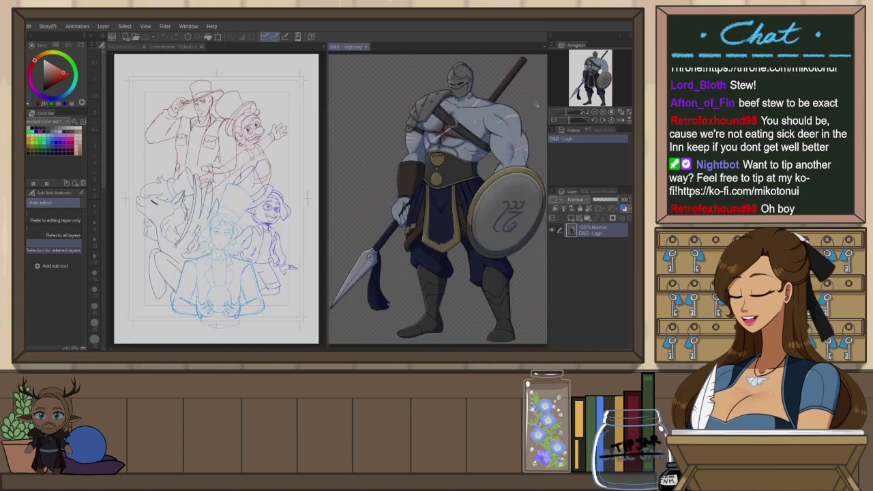
left_click(130, 46)
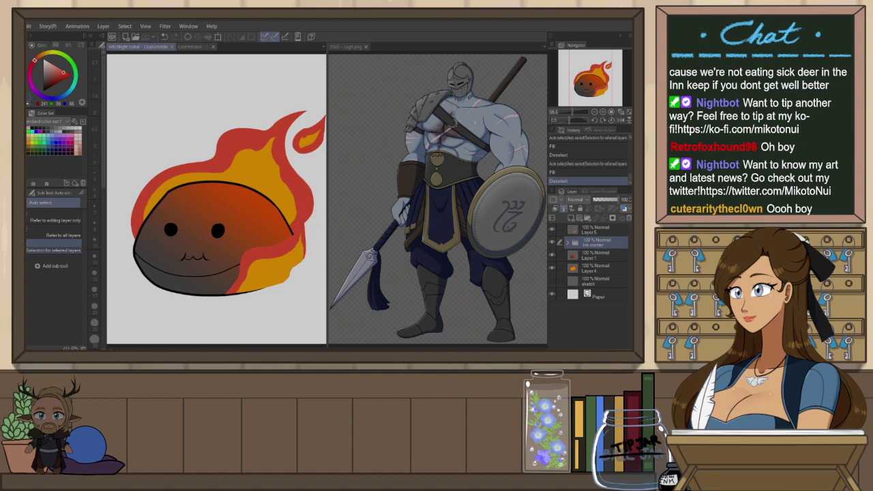
Compare the coal gremlin's scale with the armoured D&D character by shrinking and positioning its view beside him
scroll(215, 179, "down", 2)
scroll(215, 179, "up", 1)
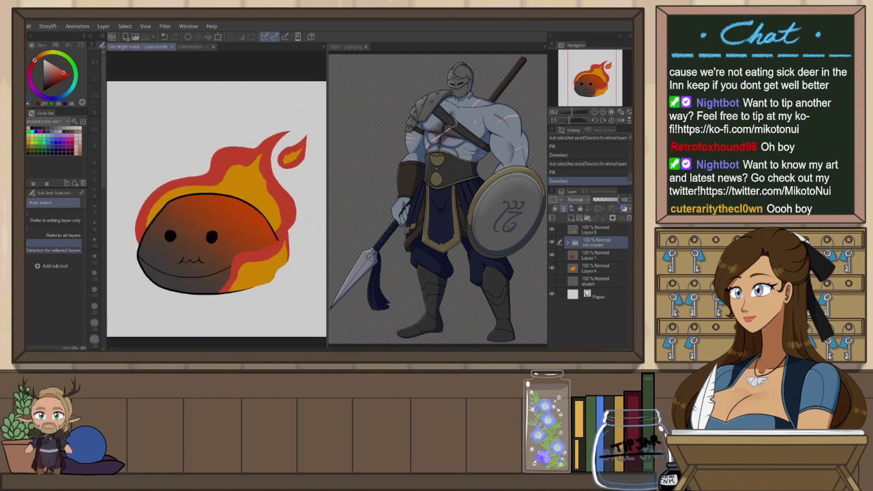
scroll(216, 205, "down", 2)
scroll(211, 218, "up", 1)
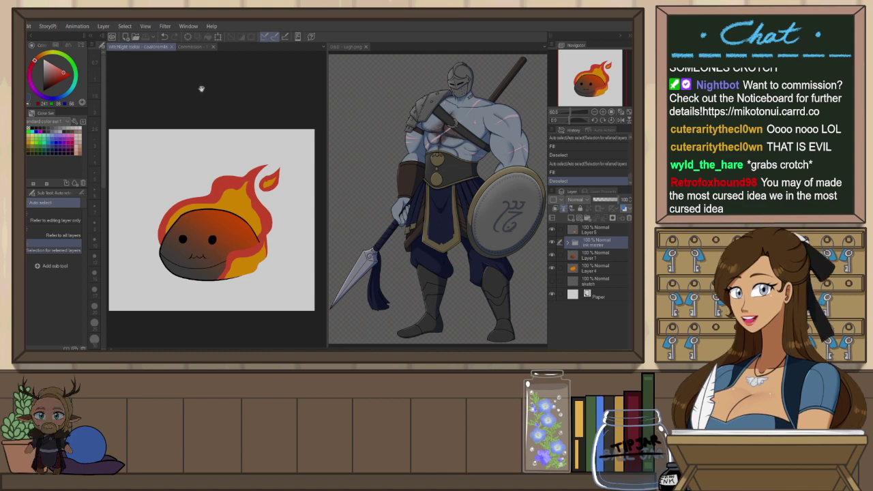
mouse_move(201, 88)
left_mouse_down()
mouse_move(201, 156)
mouse_move(244, 271)
left_mouse_up()
scroll(205, 134, "down", 6)
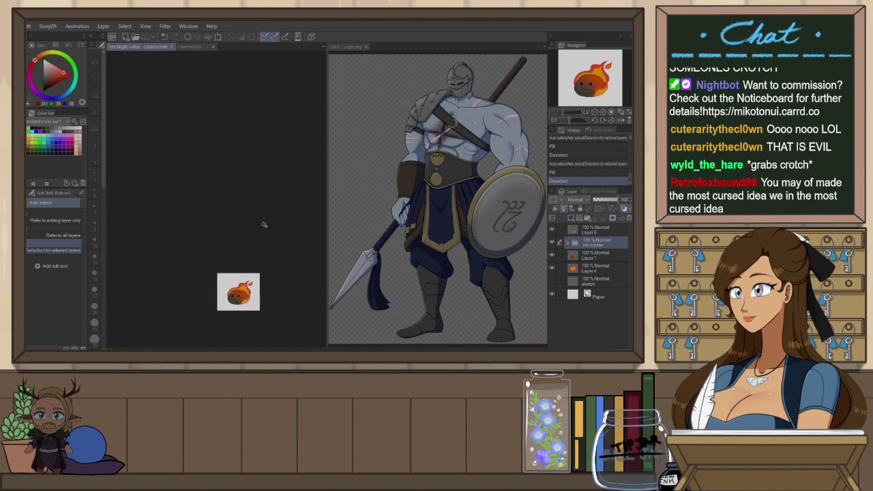
scroll(265, 224, "up", 2)
scroll(264, 225, "down", 2)
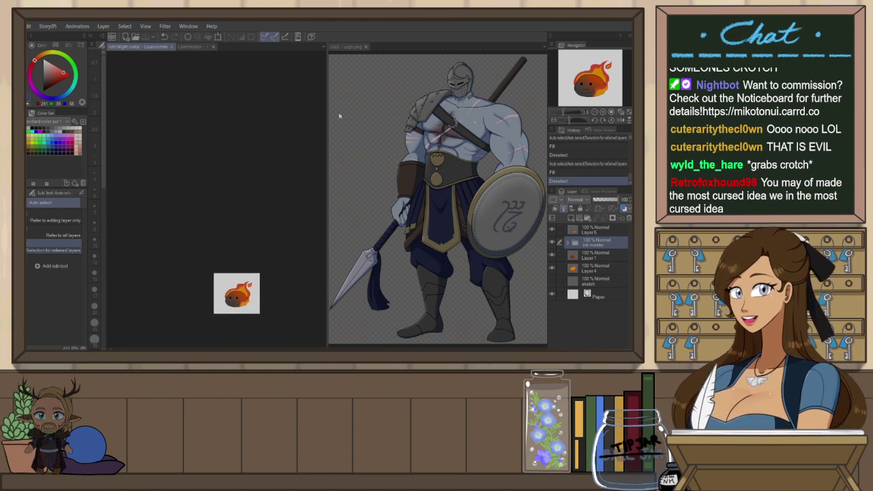
left_click_drag(280, 173, 269, 196)
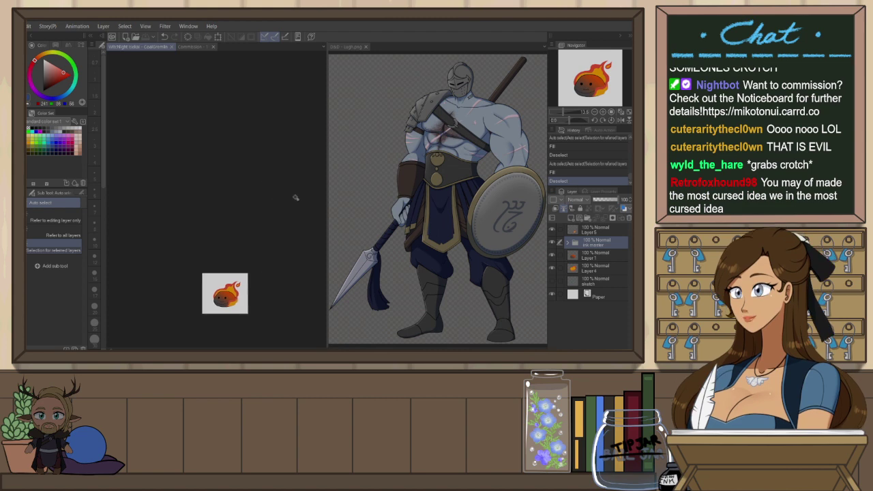
left_click(361, 60)
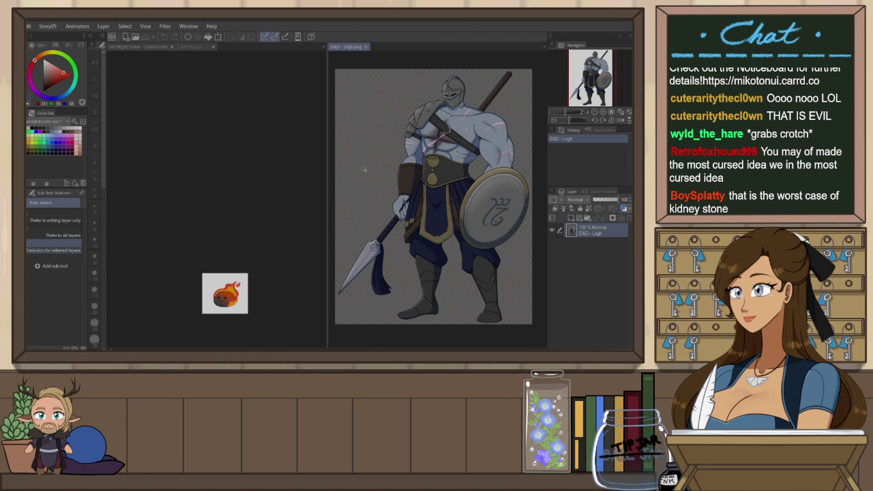
left_click(137, 46)
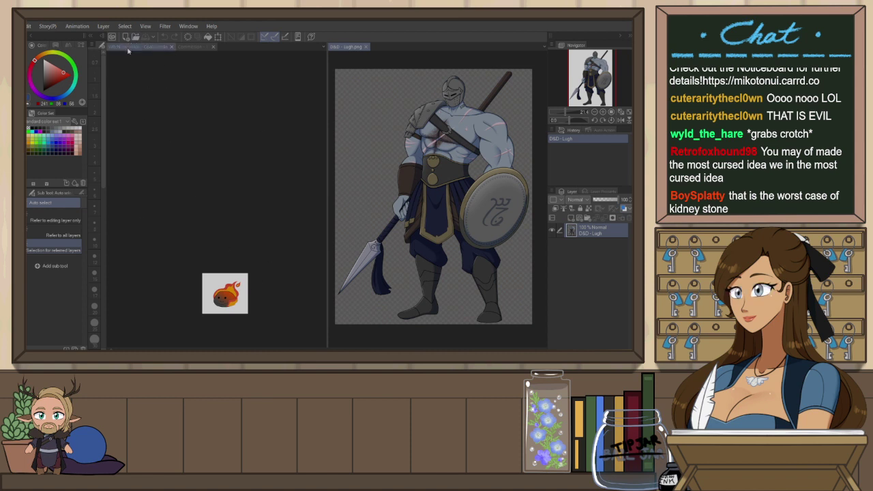
left_click_drag(248, 268, 251, 255)
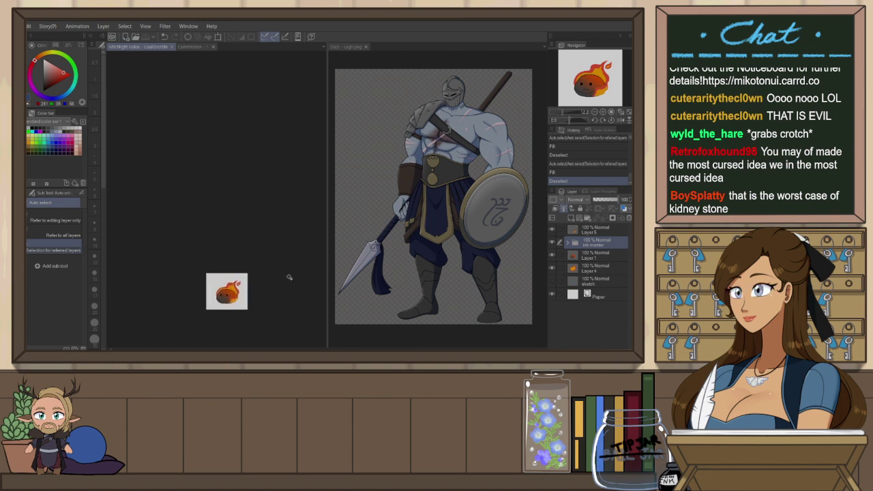
Close the D&D - Lugh.png and coal gremlin canvases, leaving only the commission open
left_click(371, 110)
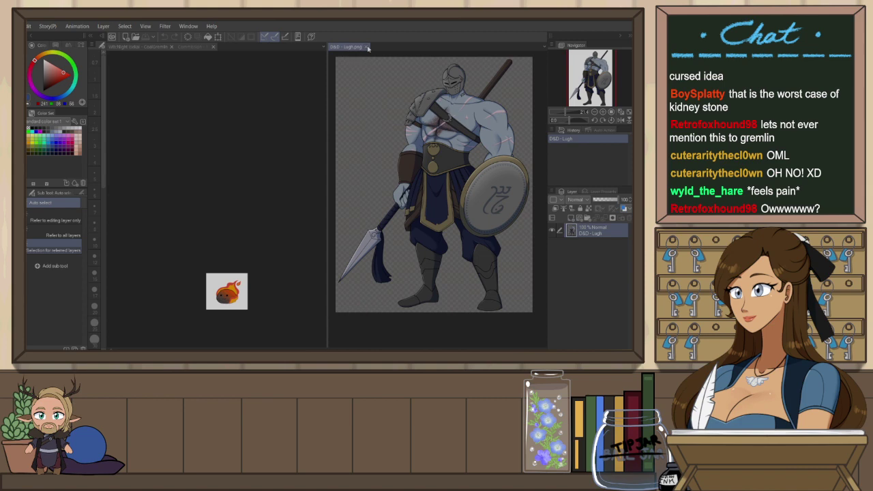
left_click(367, 48)
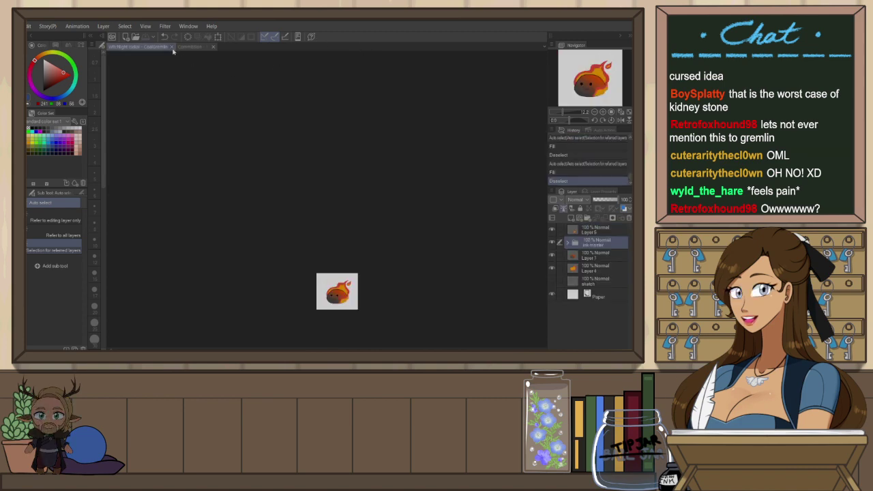
left_click(173, 48)
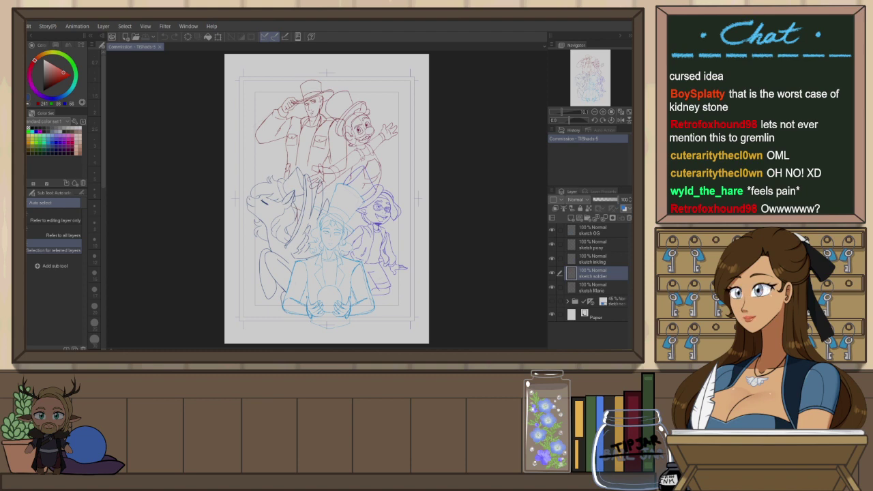
Group the five character sketch layers, from sketch OG down to sketch Mario, into one folder
scroll(353, 287, "up", 6)
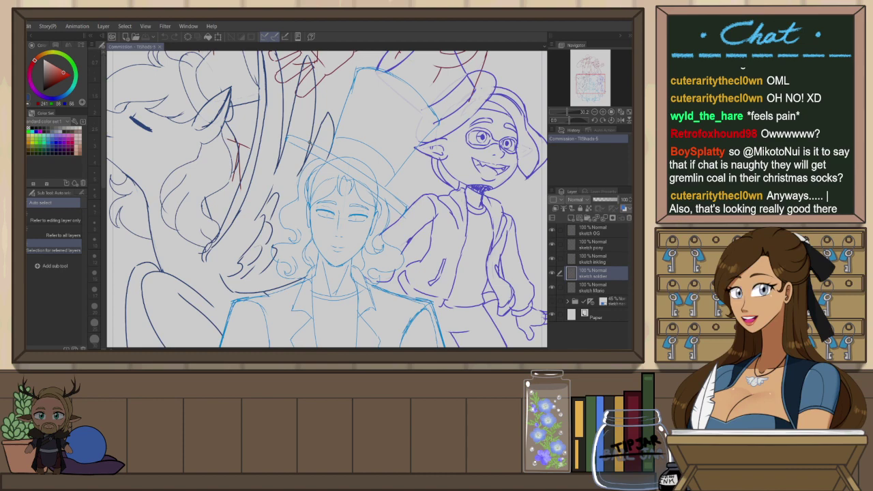
key("shift+space")
left_click_drag(446, 277, 455, 135)
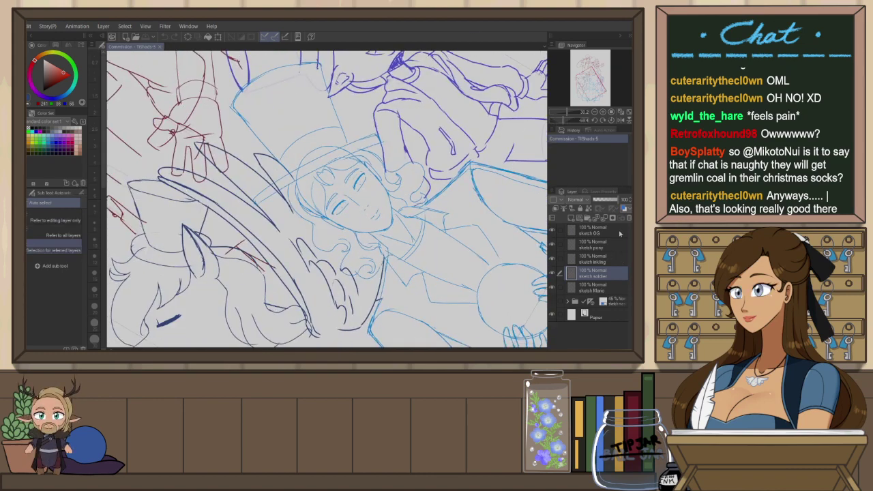
left_click(619, 233)
left_click(626, 289, "shift")
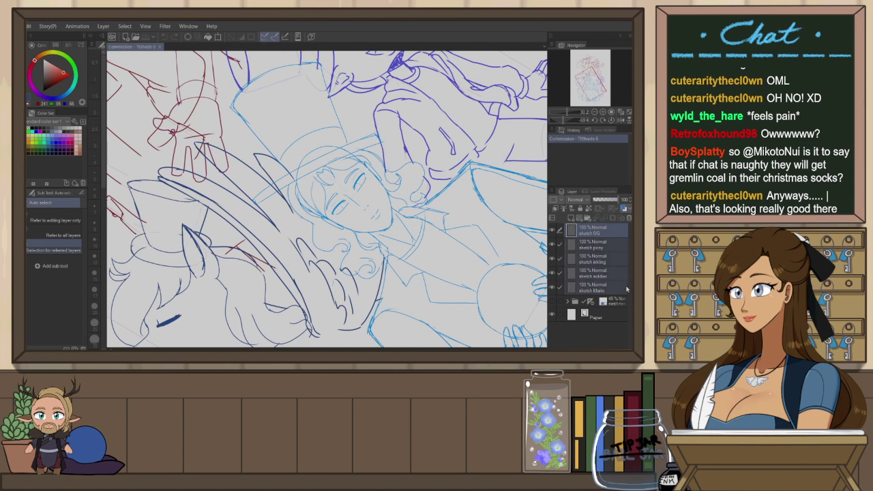
key("ctrl+g")
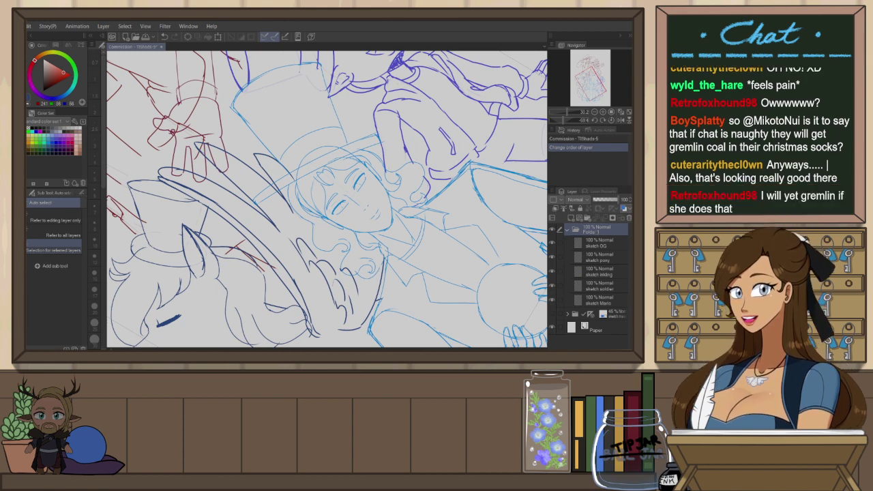
Rename the new sketch folder "Sketch refined" and collapse it
double_click(596, 234)
type("Sketch refined")
key("Return")
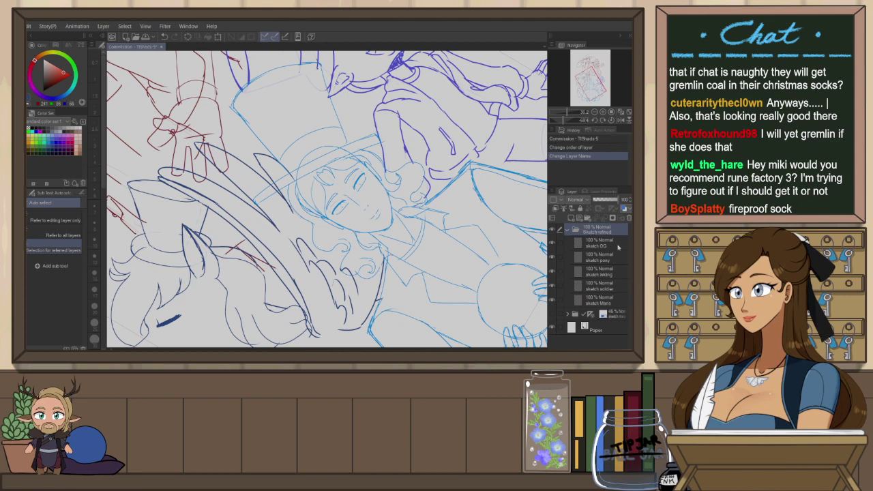
left_click(567, 231)
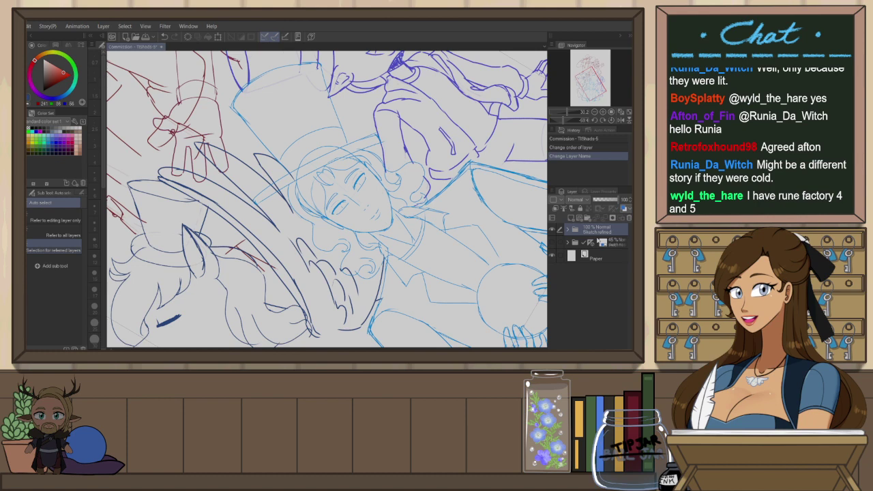
Create a vector layer named "ink face1" above the Sketch refined folder and choose Mikoto's G-Pen for inking
mouse_move(462, 190)
left_mouse_down()
mouse_move(465, 226)
mouse_move(466, 188)
left_mouse_up()
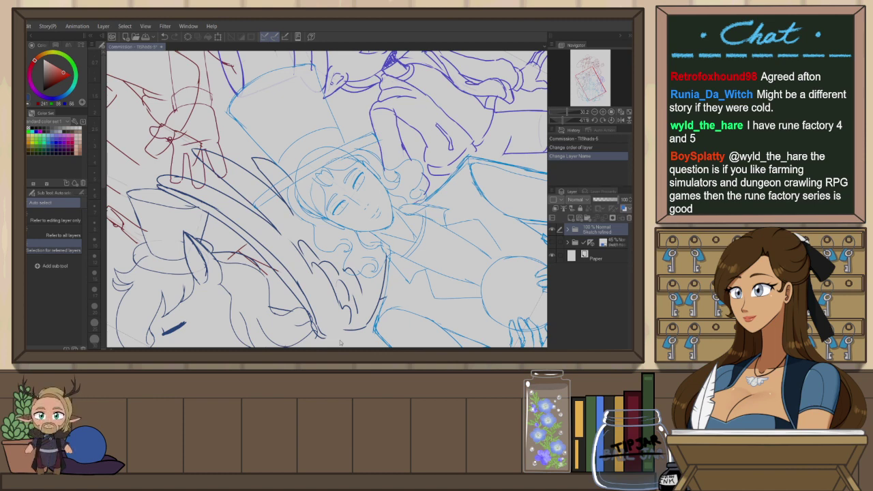
key("Return")
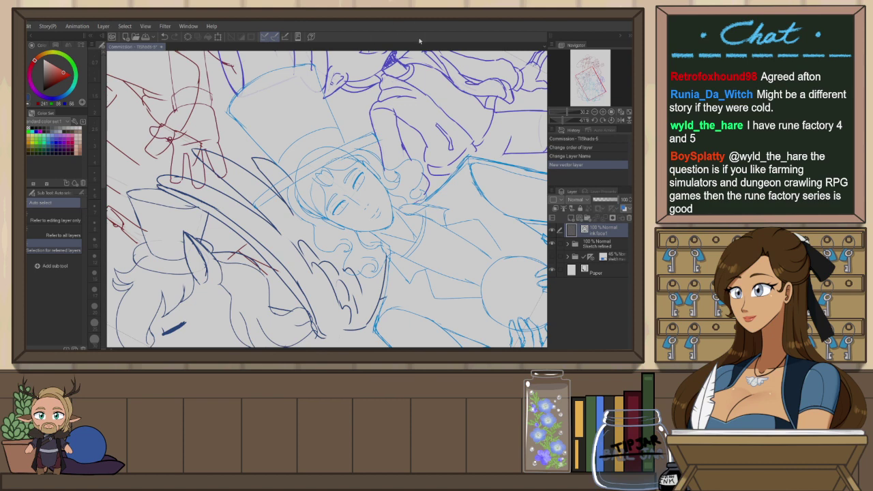
scroll(306, 173, "up", 1)
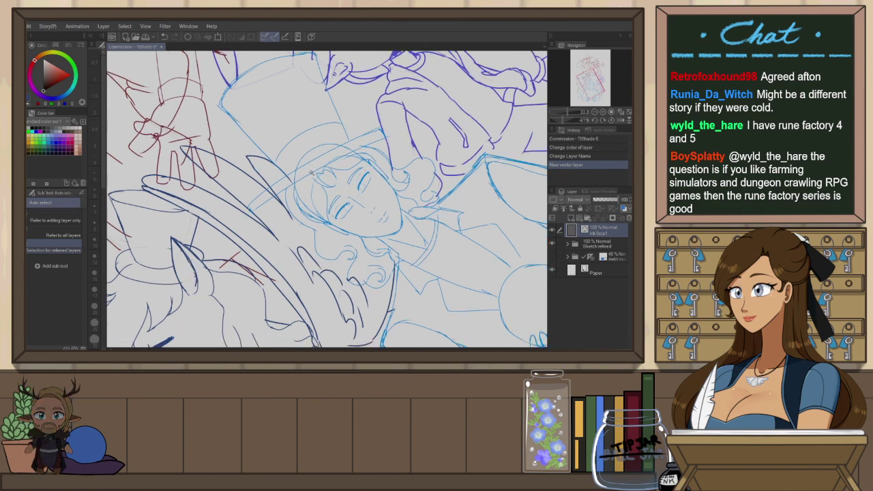
key("p")
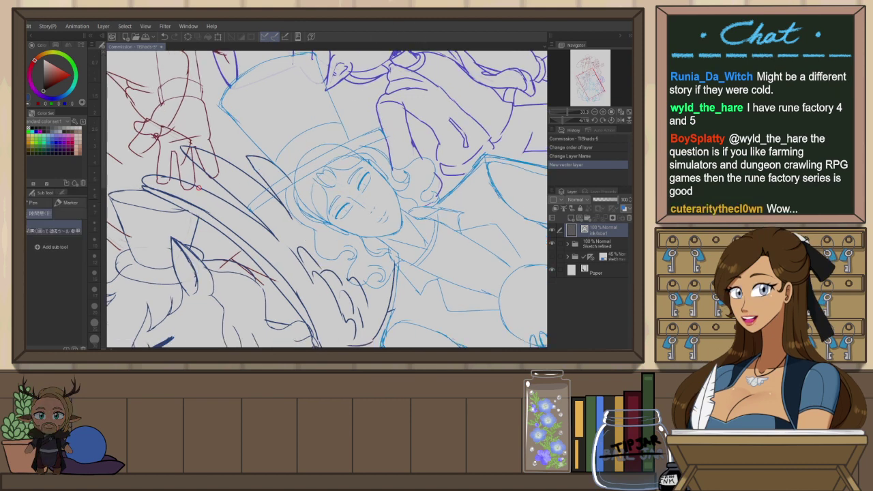
left_click(51, 202)
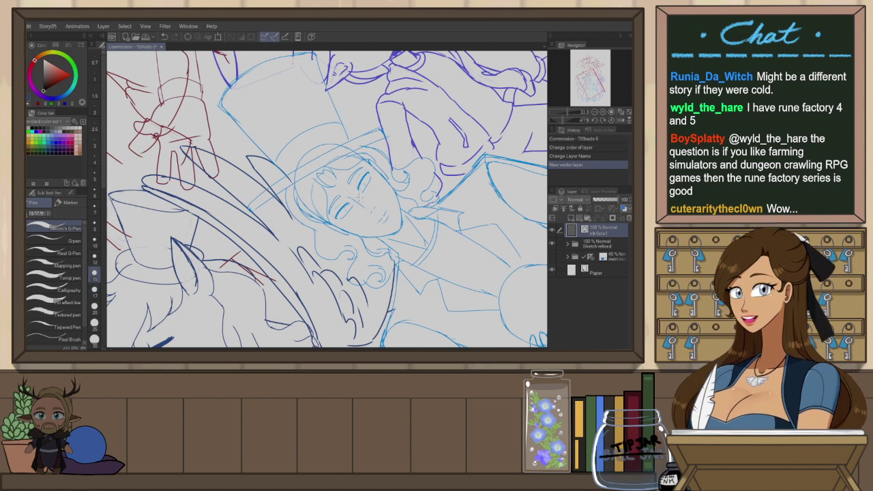
Move the ruler from the sketch master 1 folder to the ink face1 layer and make that layer active
scroll(361, 199, "up", 2)
left_click(597, 258)
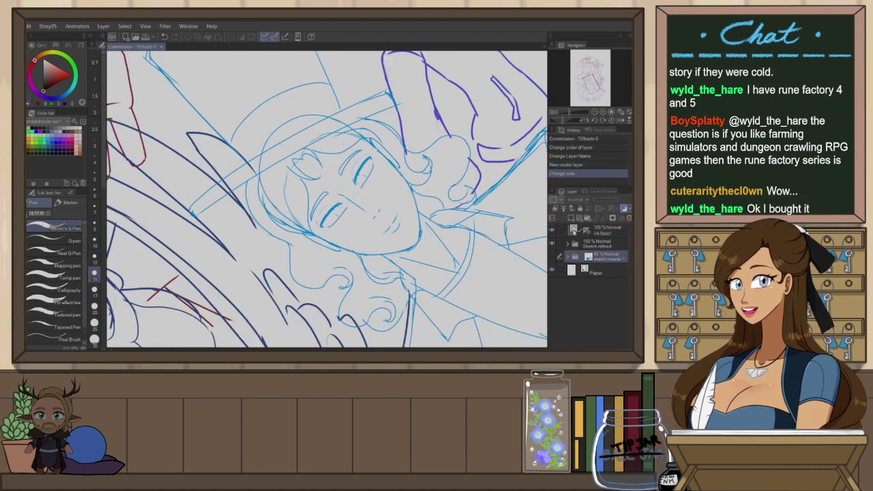
left_click(574, 232)
Ink the thick upper lash lines and outer corners of the top-hatted character's eyes symmetrically with brush size 17, redoing unsatisfactory strokes
left_click(611, 120)
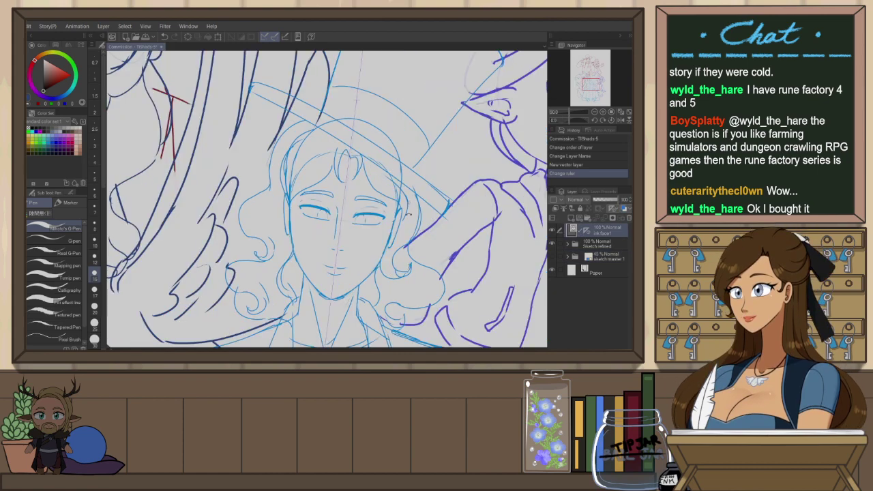
key("r")
left_click_drag(409, 215, 382, 135)
scroll(379, 137, "up", 3)
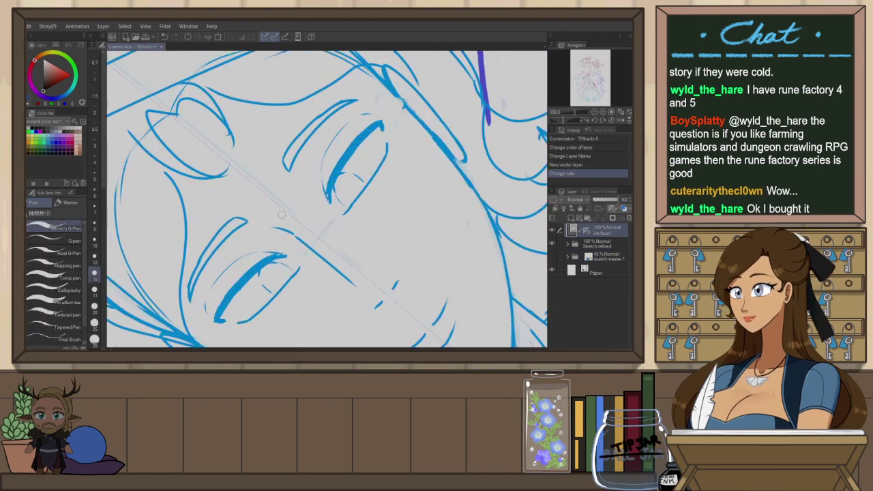
left_click(94, 323)
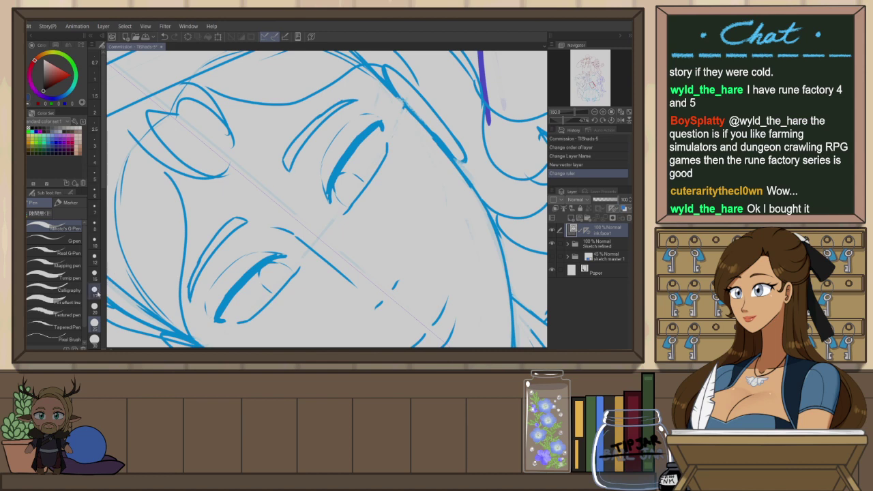
left_click_drag(382, 123, 331, 206)
key("ctrl+z")
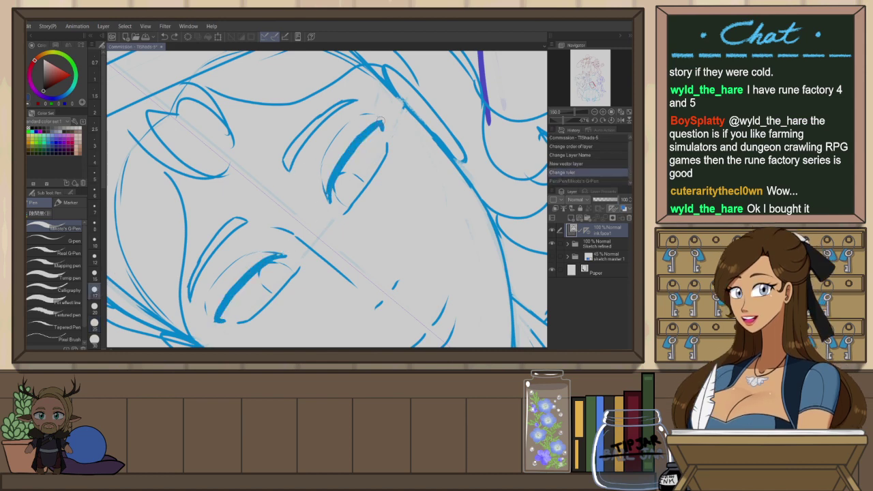
left_click_drag(382, 123, 330, 206)
key("ctrl+z")
left_click_drag(382, 123, 330, 206)
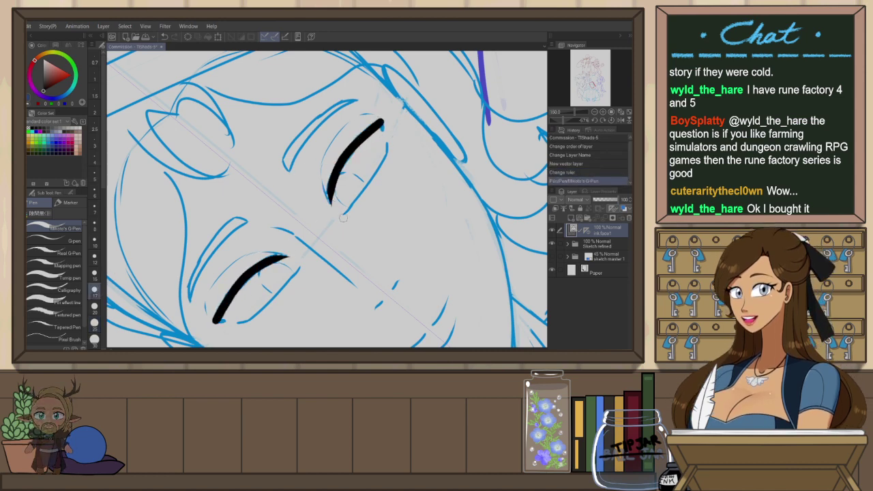
key("ctrl+z")
mouse_move(382, 123)
left_mouse_down()
mouse_move(341, 174)
mouse_move(330, 206)
left_mouse_up()
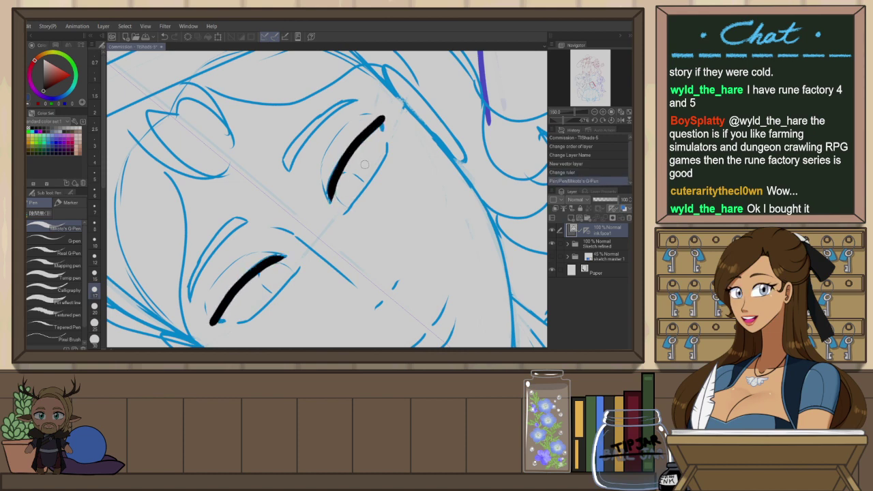
left_click_drag(382, 119, 380, 135)
key("ctrl+z")
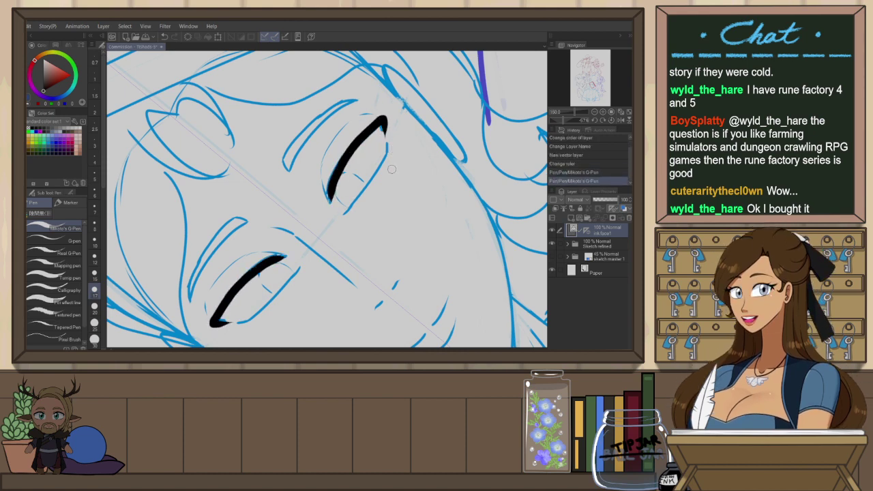
Ink the lower lash lines of both eyes symmetrically with a thinner brush, redoing unsatisfactory strokes
left_click_drag(390, 159, 437, 145)
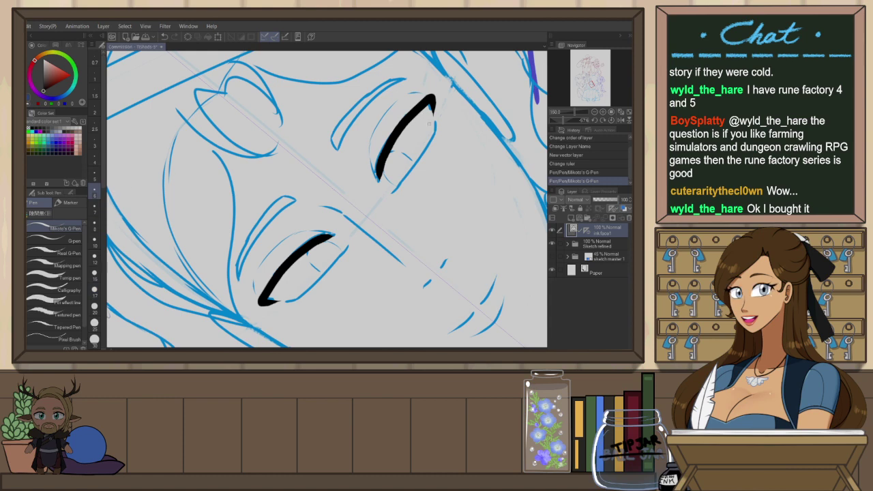
mouse_move(435, 118)
left_mouse_down()
mouse_move(438, 135)
mouse_move(388, 193)
left_mouse_up()
key("ctrl+z")
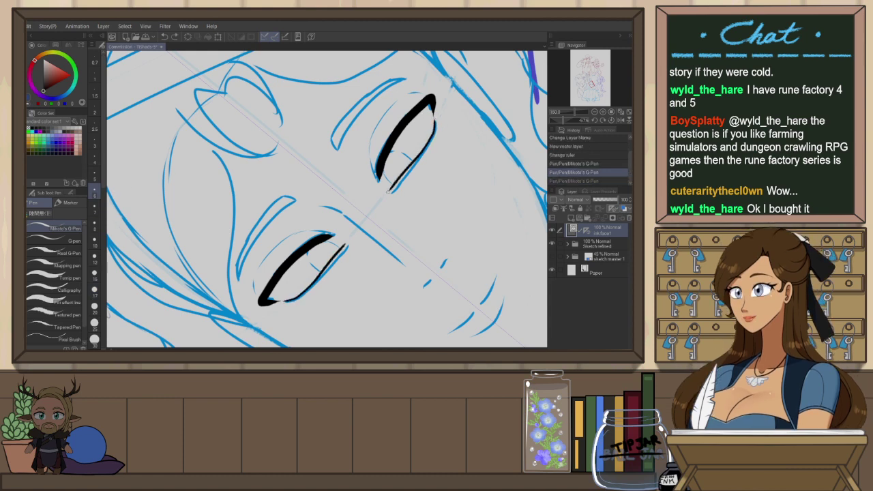
key("ctrl+z")
key("ctrl+y")
key("ctrl+z")
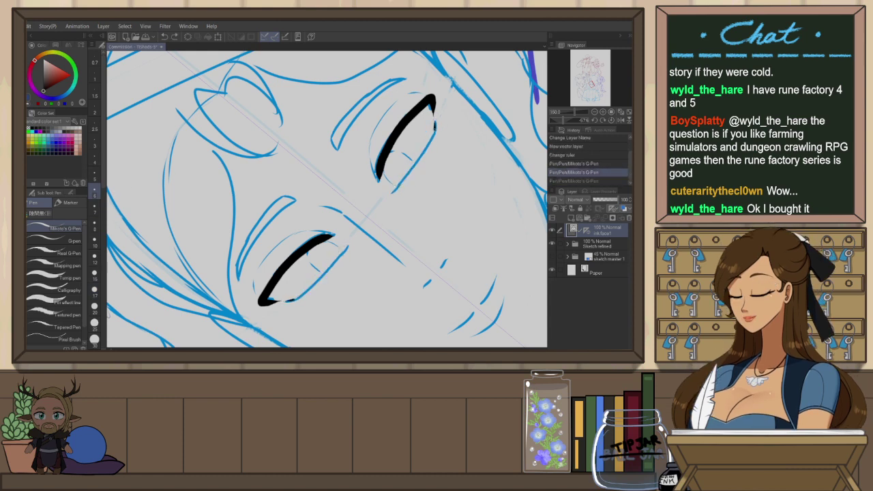
key("ctrl+y")
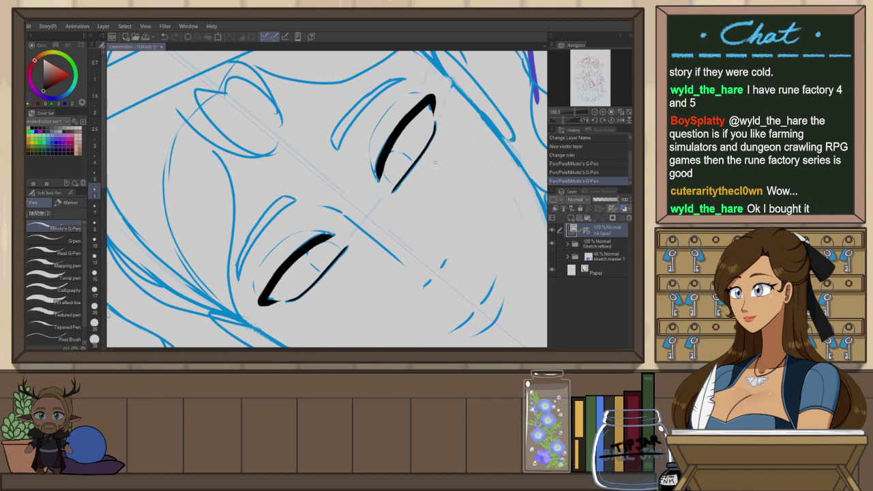
Select the thick upper lash strokes of both eyes as vector objects and delete them, keeping the outer corners
key("r")
mouse_move(443, 171)
left_mouse_down()
mouse_move(441, 230)
mouse_move(401, 222)
left_mouse_up()
key("p")
key("space")
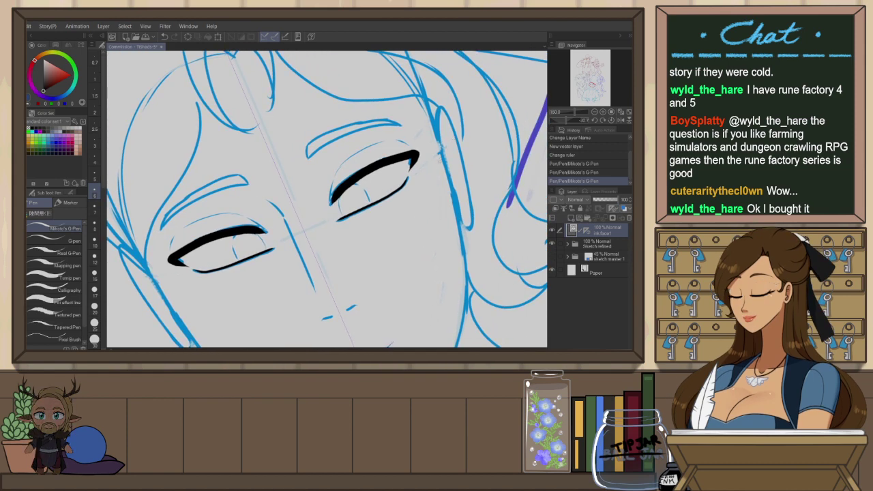
key("r")
left_click_drag(440, 185, 435, 167)
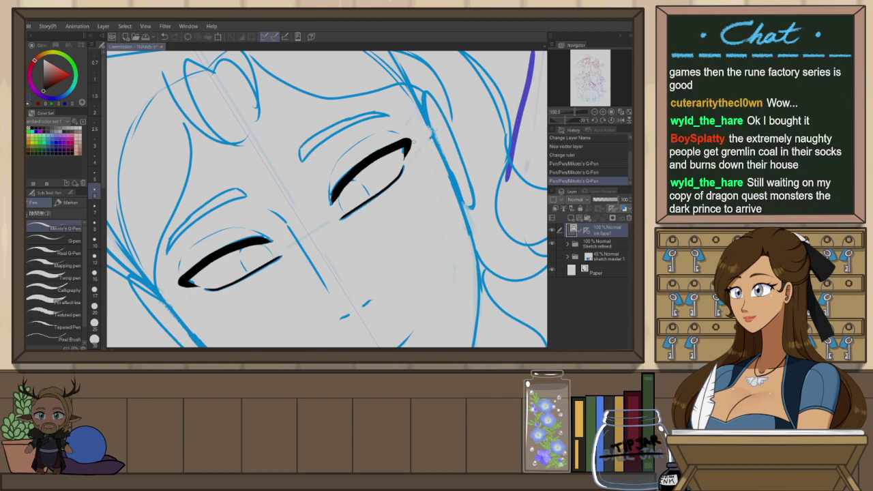
key("o")
left_click(374, 158)
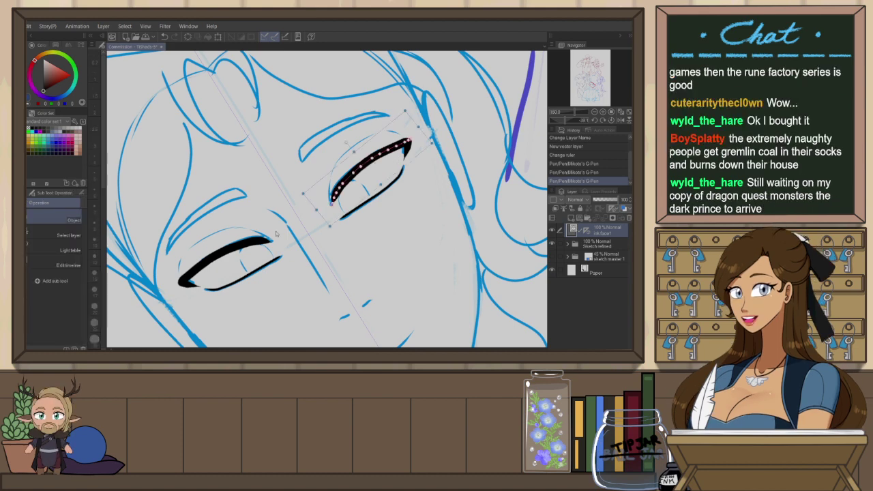
left_click(231, 249, "shift")
key("Delete")
Redraw the upper lash lines of both eyes symmetrically with Mikoto's G-Pen at brush size 17
key("p")
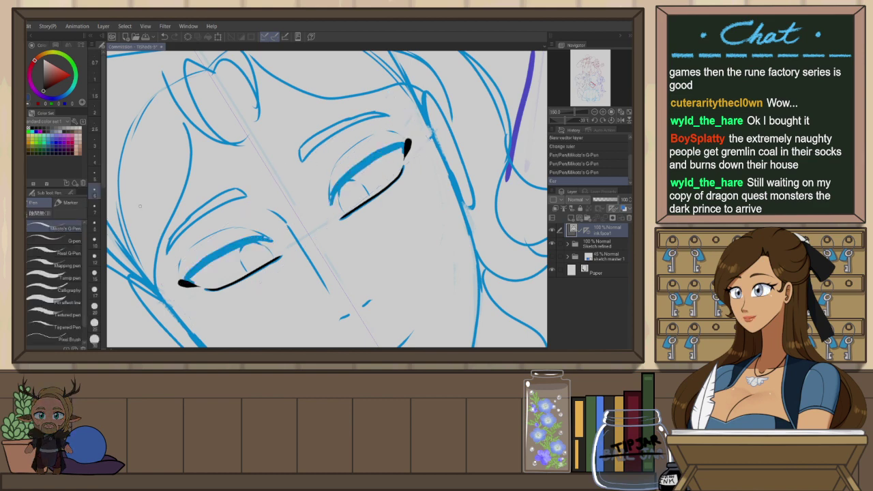
mouse_move(410, 141)
left_mouse_down()
mouse_move(358, 170)
mouse_move(331, 203)
left_mouse_up()
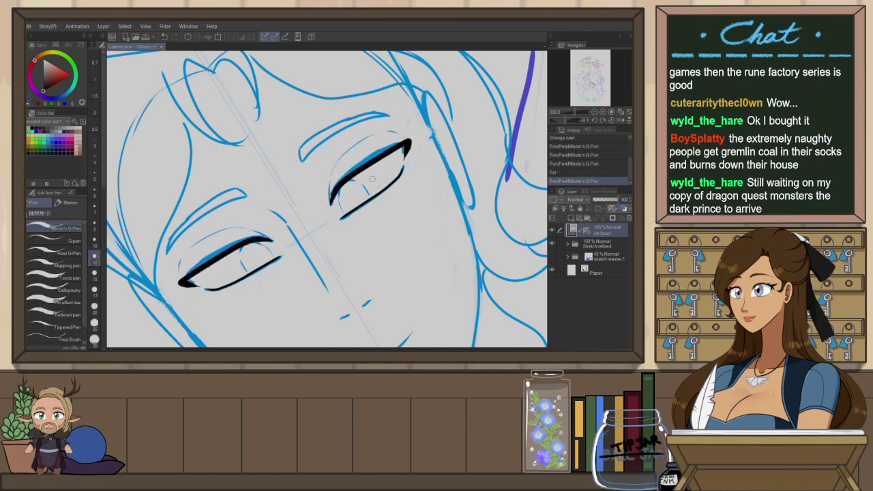
left_click(96, 291)
key("ctrl+z")
mouse_move(409, 141)
left_mouse_down()
mouse_move(351, 176)
mouse_move(332, 208)
left_mouse_up()
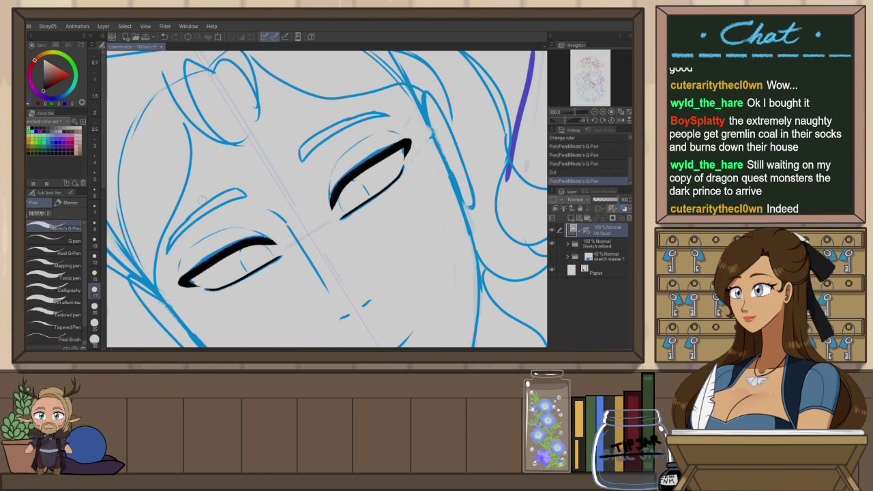
Ink the round iris outlines in both eyes symmetrically with a thin brush and erase the stray ends
left_click(95, 208)
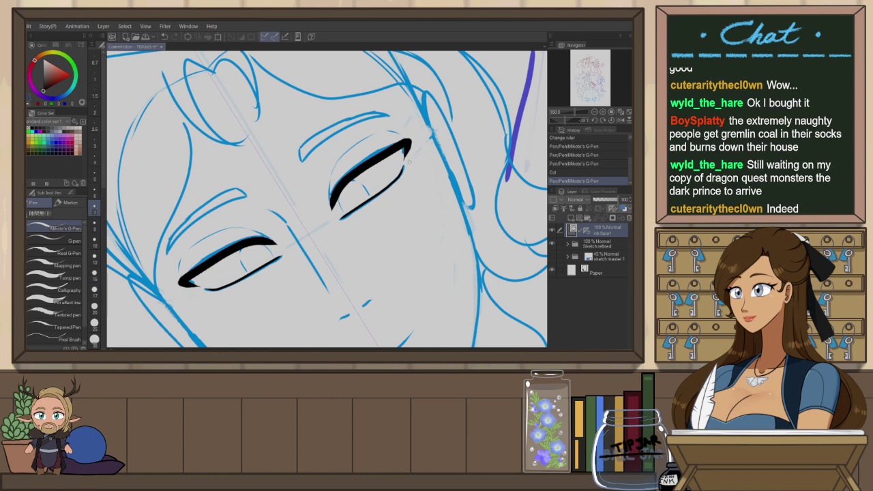
key("shift+space")
left_click_drag(409, 162, 417, 194)
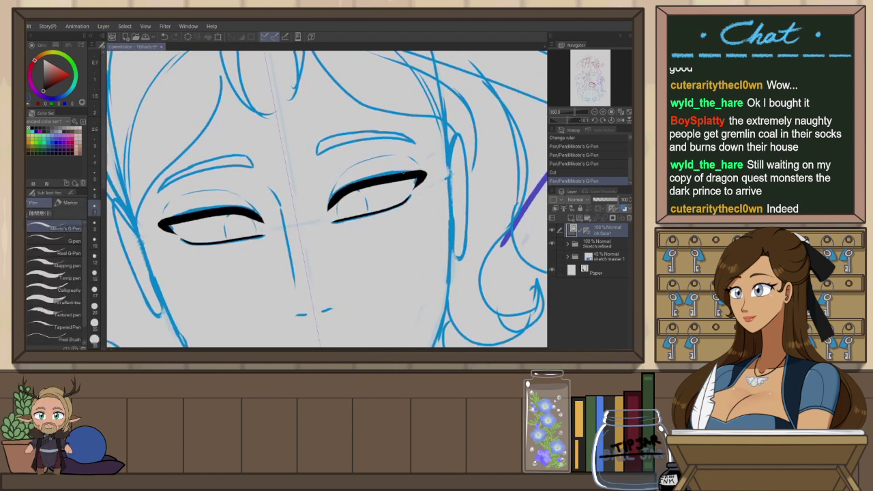
left_click(95, 193)
mouse_move(339, 219)
left_mouse_down()
mouse_move(341, 199)
mouse_move(369, 211)
mouse_move(341, 217)
mouse_move(373, 204)
mouse_move(369, 210)
mouse_move(365, 190)
mouse_move(370, 215)
left_mouse_up()
key("ctrl+z")
key("ctrl+z")
key("ctrl+z")
key("ctrl+y")
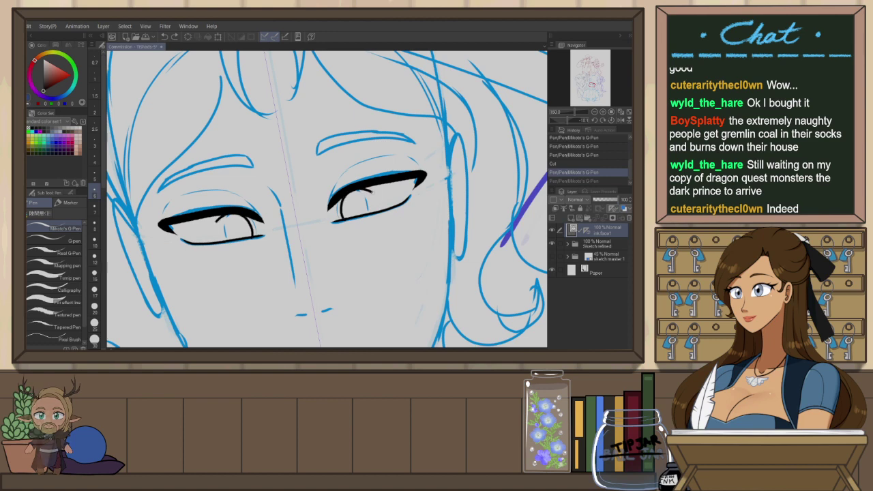
key("e")
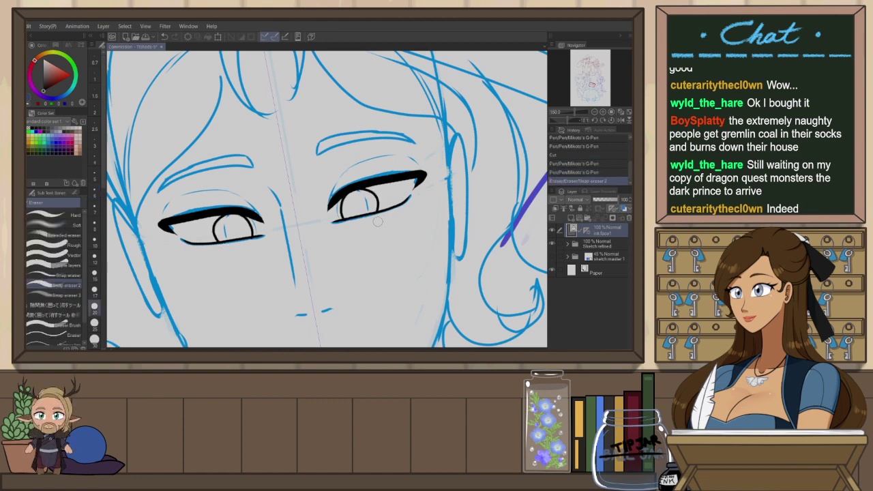
left_click_drag(378, 221, 369, 220)
Ink thin eyelid crease lines above both upper lashes symmetrically, redrawing the strokes until they are clean
scroll(410, 188, "down", 3)
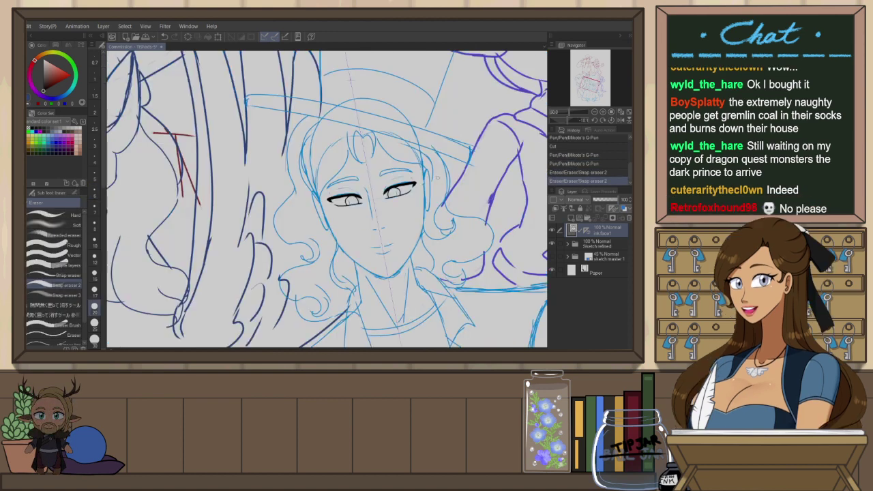
key("ctrl+at")
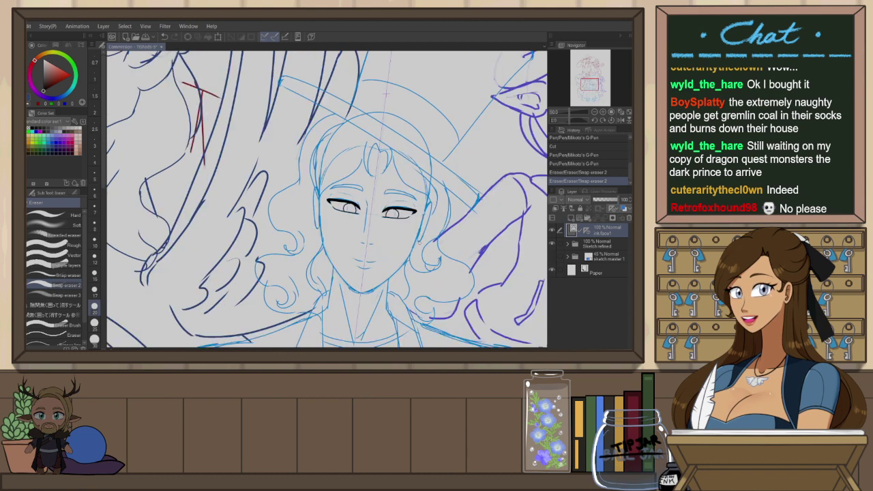
left_click_drag(466, 196, 449, 203)
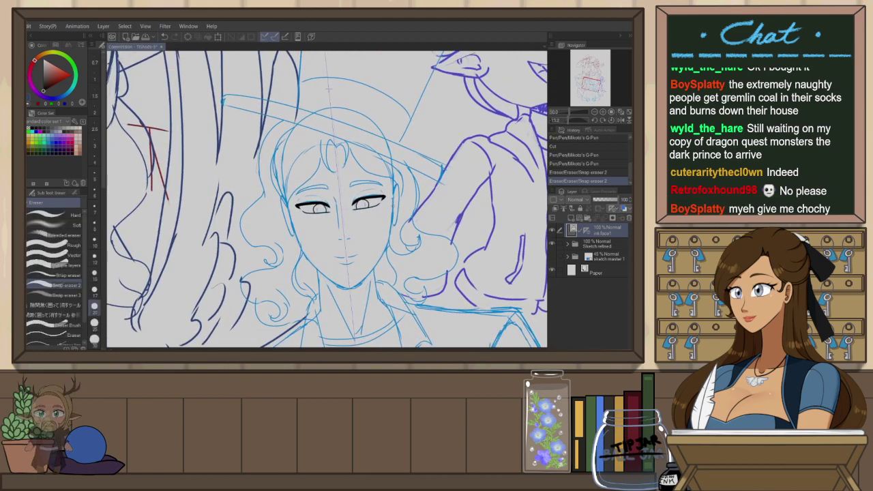
scroll(347, 224, "up", 2)
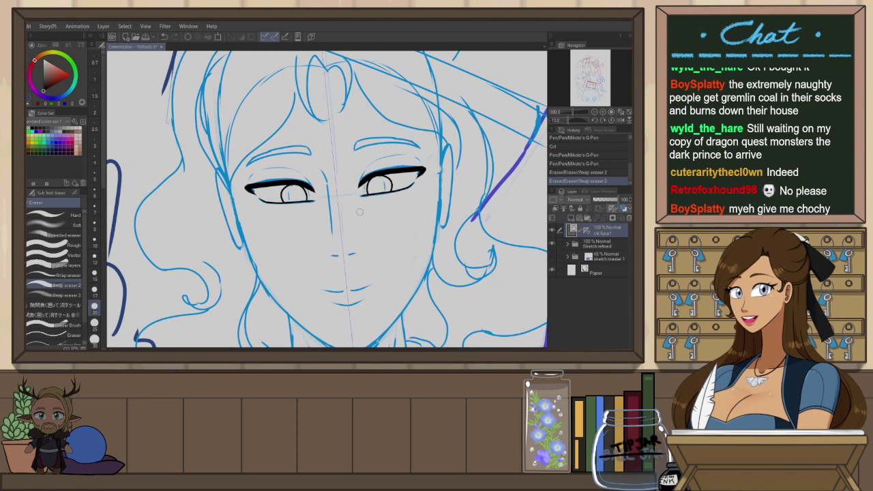
left_click_drag(368, 245, 372, 220)
key("p")
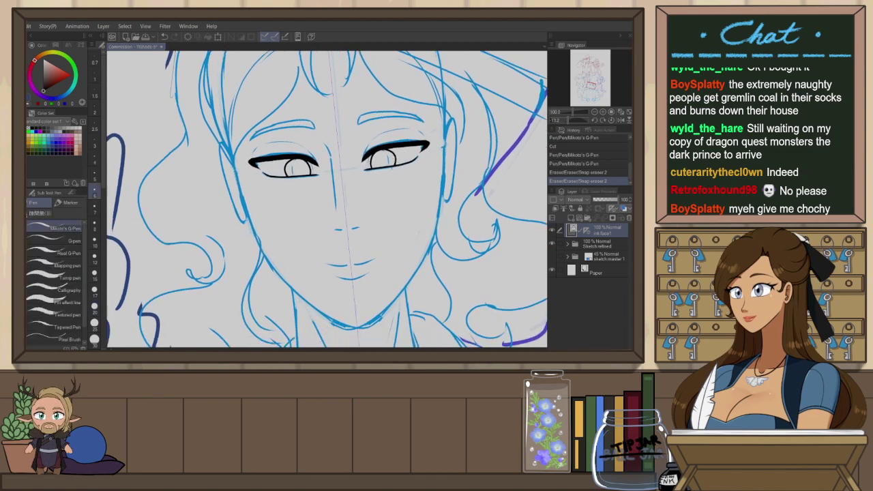
left_click_drag(437, 211, 431, 162)
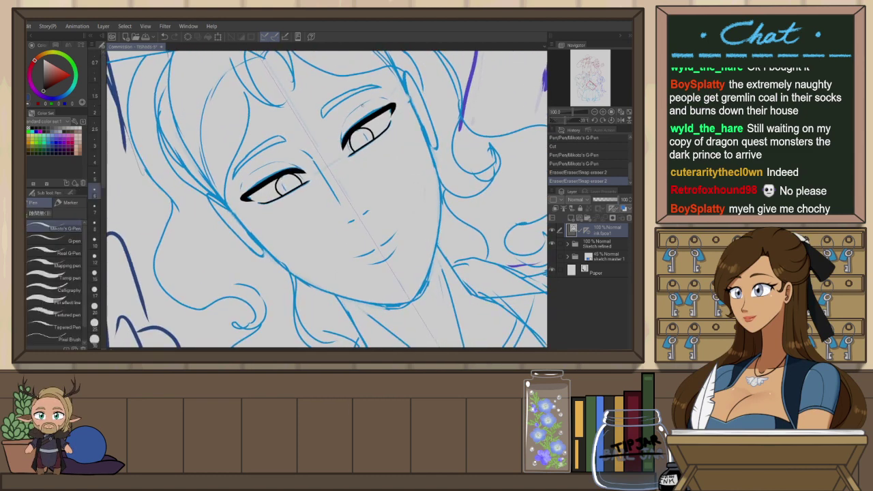
scroll(358, 108, "up", 1)
left_click_drag(331, 158, 341, 119)
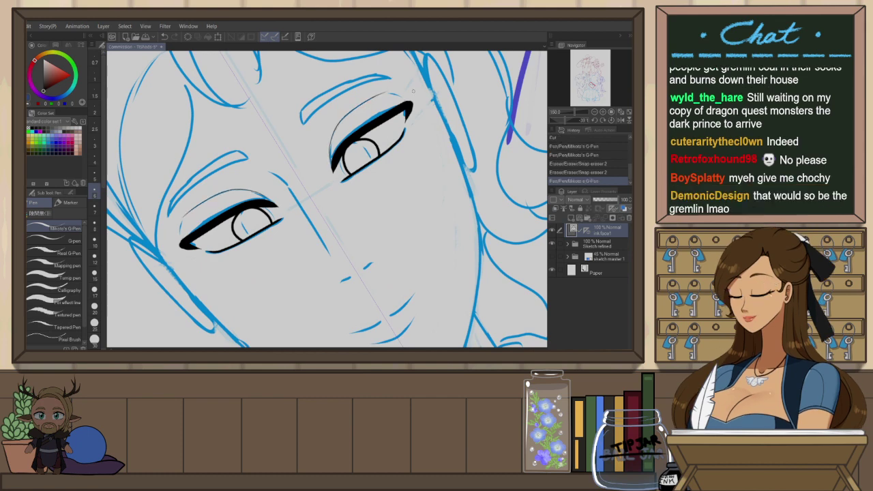
key("ctrl+z")
key("ctrl+y")
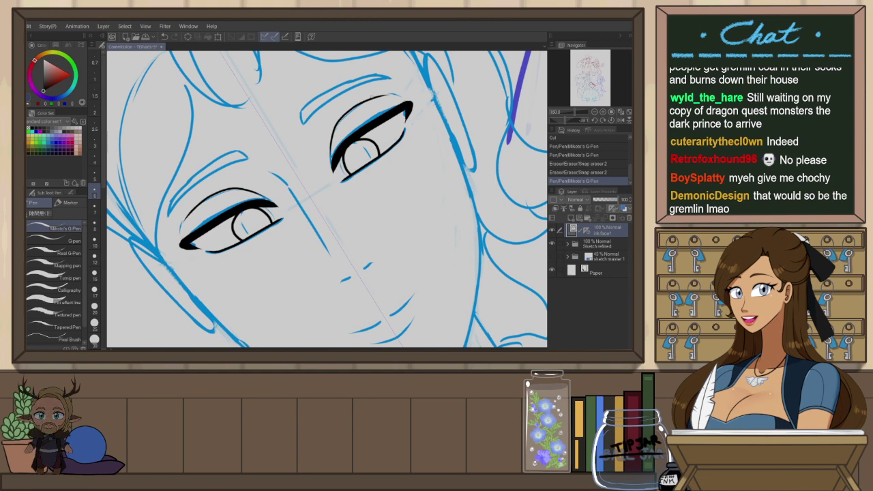
left_click_drag(367, 113, 371, 129)
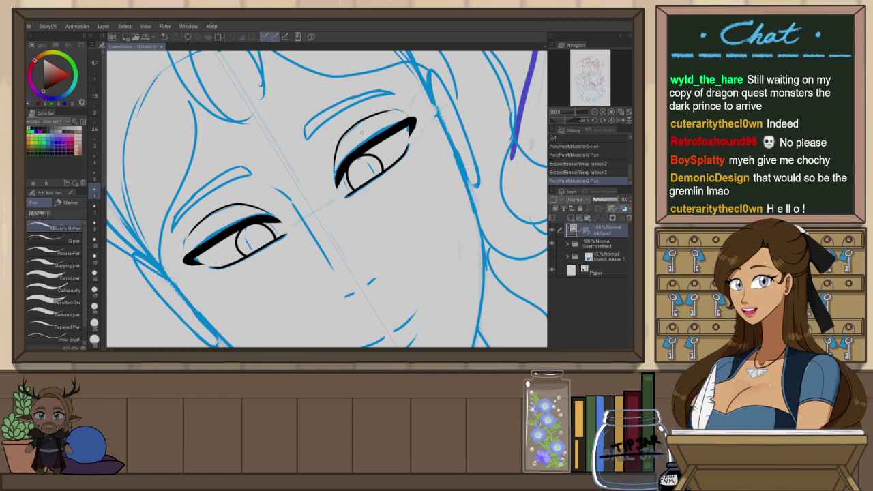
key("ctrl+z")
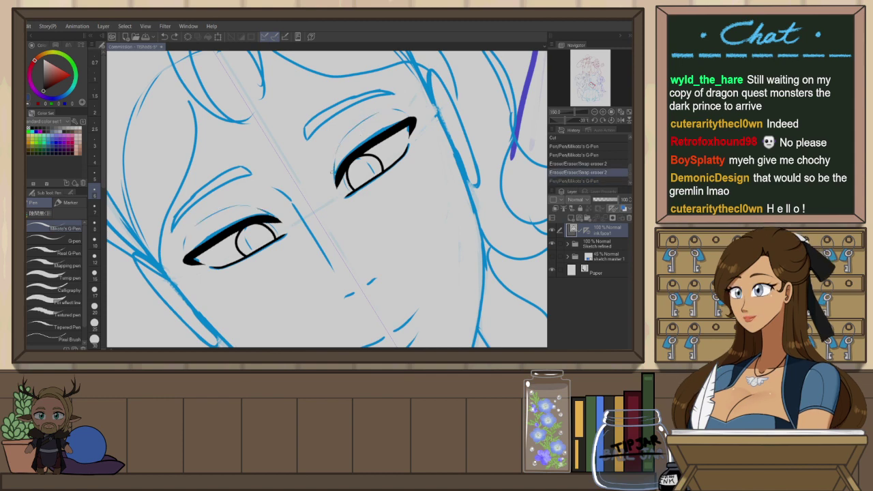
mouse_move(335, 174)
left_mouse_down()
mouse_move(339, 144)
mouse_move(393, 111)
left_mouse_up()
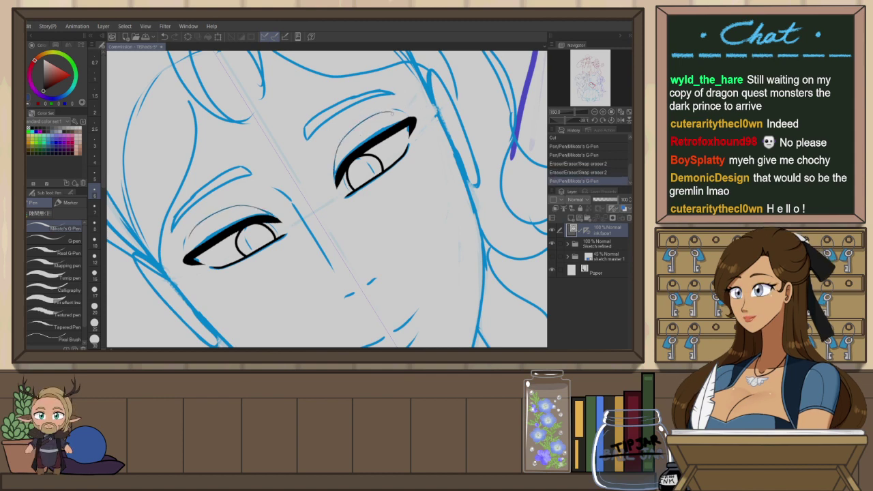
key("ctrl+z")
left_click_drag(340, 143, 408, 111)
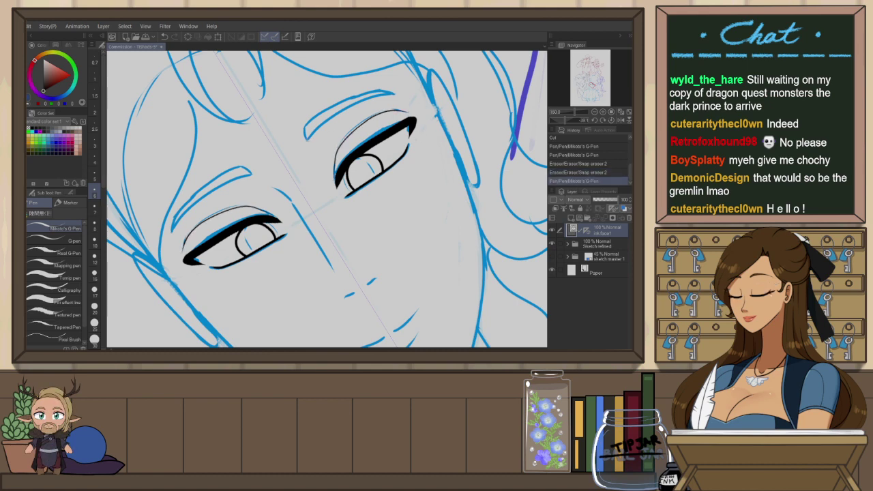
key("ctrl+z")
Turn on the layer color effect for the Sketch refined folder and make the ink face1 layer active again
left_click(604, 244)
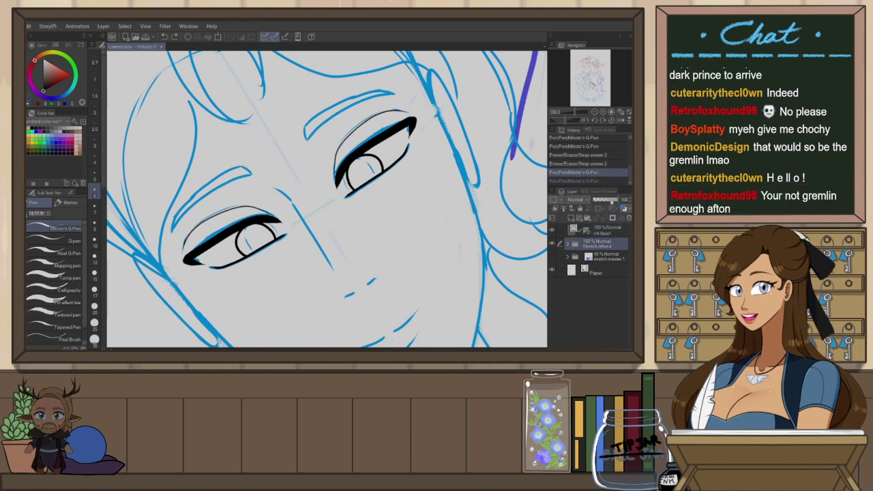
left_click(624, 209)
left_click(612, 231)
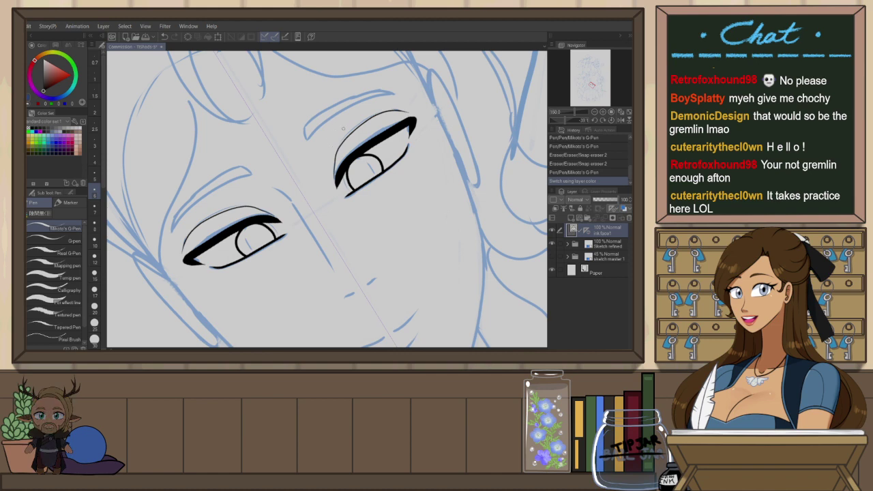
Ink the upper and lower outlines of both eyebrows symmetrically and trim the overshooting ends with the eraser
left_click_drag(350, 110, 307, 141)
left_click_drag(252, 175, 207, 197)
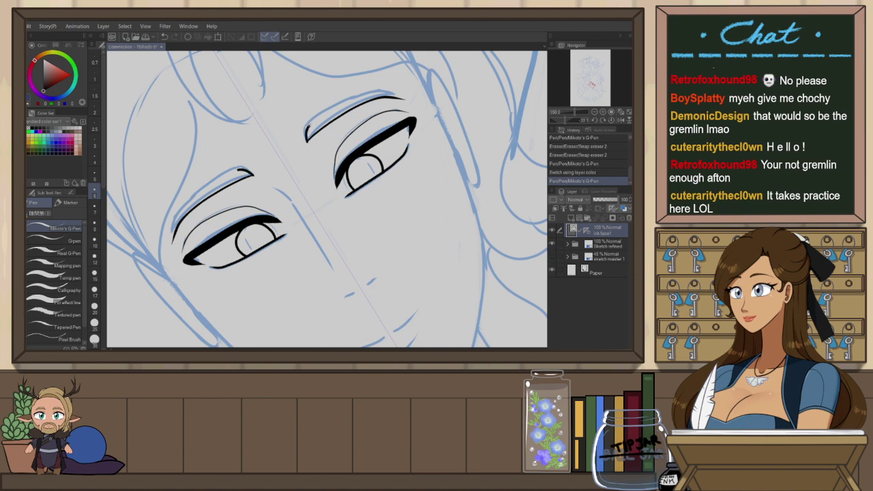
key("ctrl+z")
key("ctrl+y")
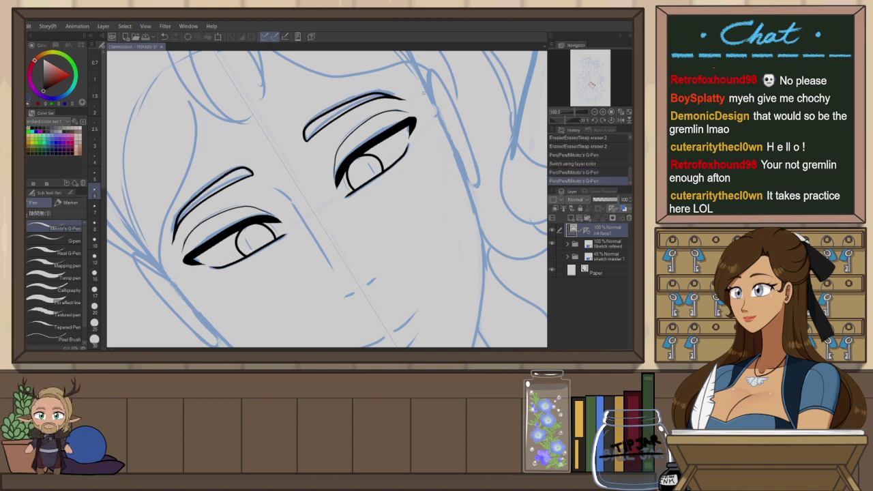
key("e")
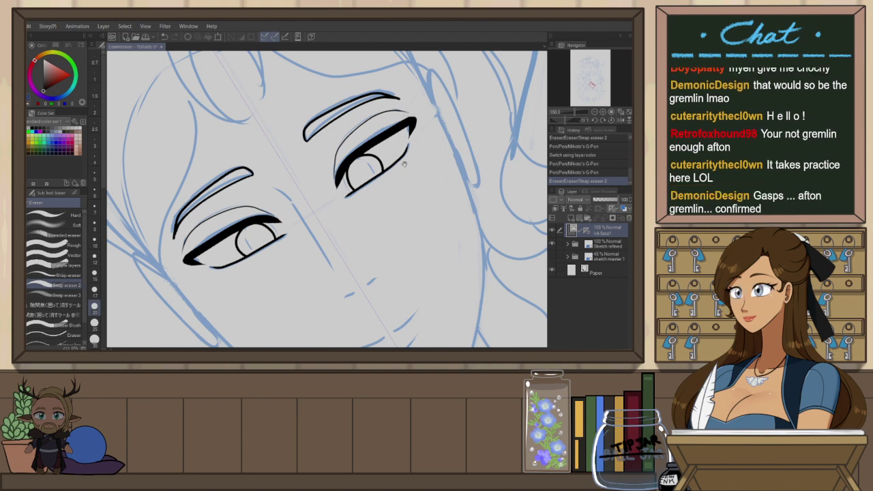
Ink solid black pupils inside both irises symmetrically with Mikoto's G-Pen at brush size 17
mouse_move(406, 196)
left_mouse_down()
mouse_move(387, 173)
mouse_move(399, 203)
mouse_move(415, 138)
left_mouse_up()
key("r")
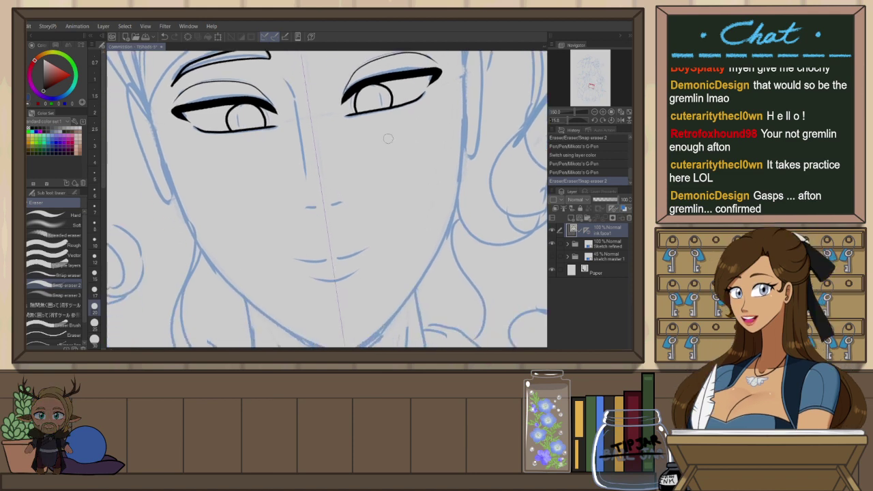
key("p")
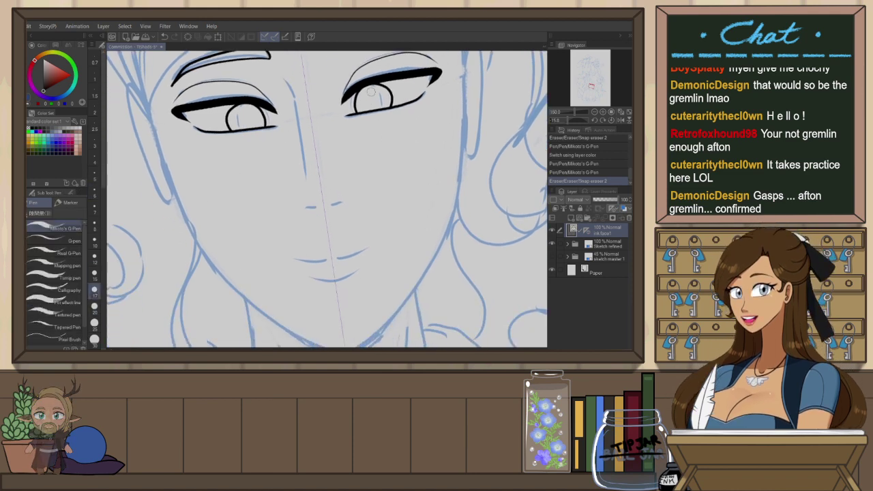
left_click_drag(379, 99, 373, 107)
key("ctrl+z")
key("ctrl+z")
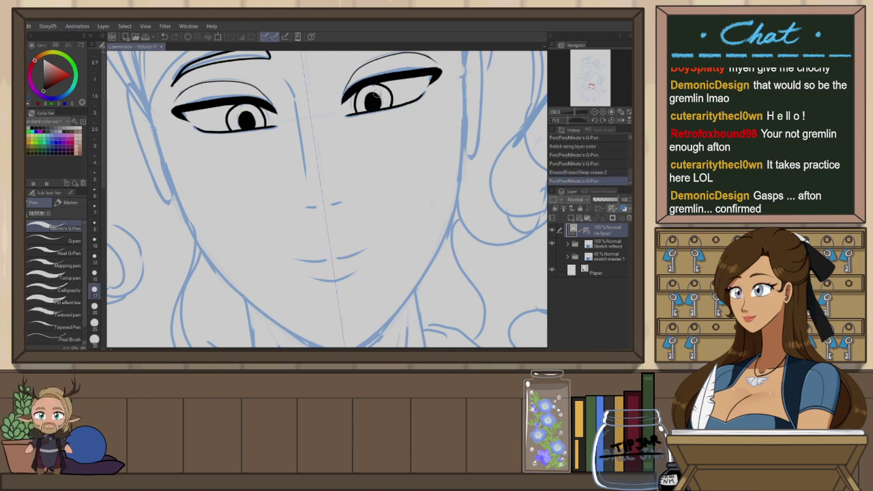
scroll(405, 120, "down", 3)
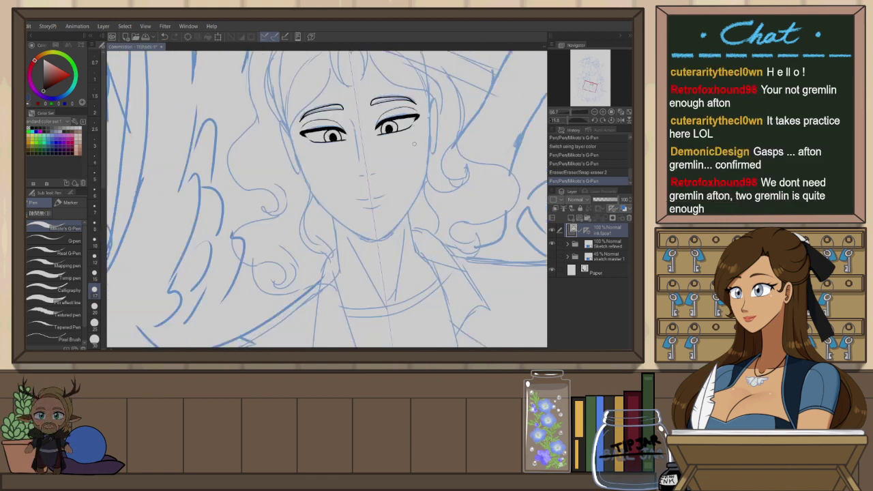
Ink two small nostrils symmetrically with Mikoto's G-Pen at brush size 7, redrawing the strokes until they are clean
left_click_drag(370, 133, 348, 148)
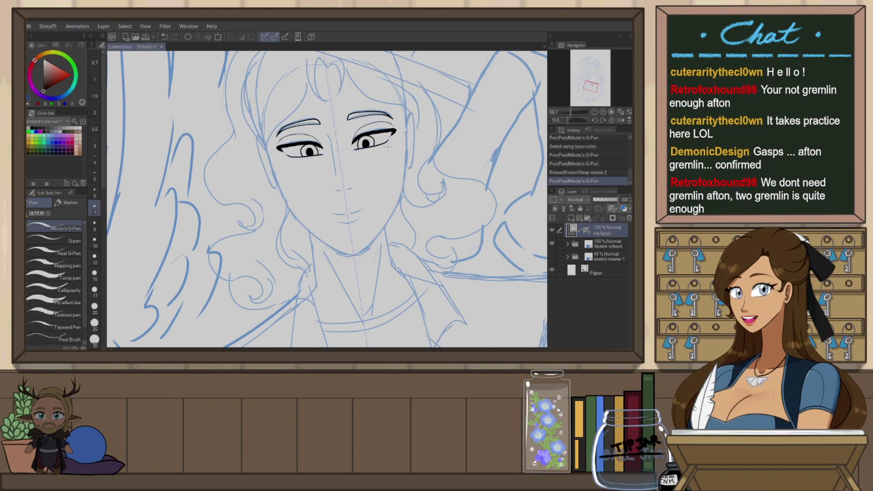
scroll(349, 197, "up", 2)
left_click_drag(339, 198, 322, 198)
left_click_drag(348, 196, 365, 191)
key("ctrl+z")
key("ctrl+z")
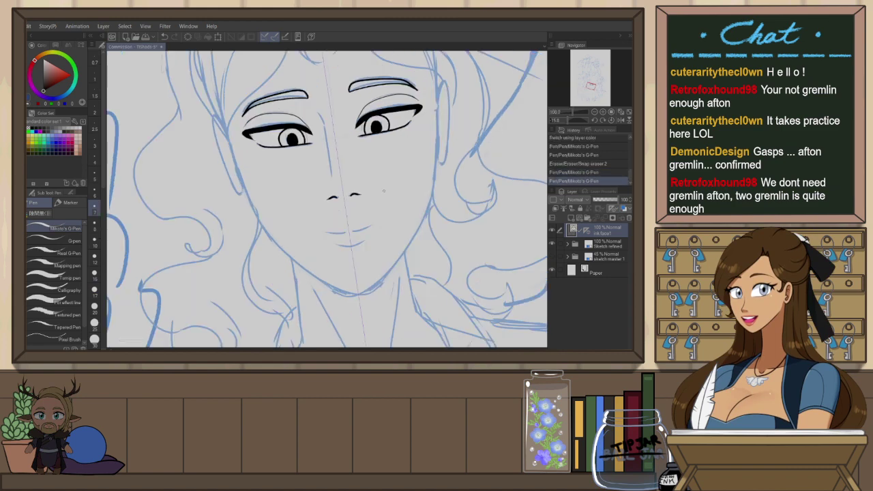
key("ctrl+z")
key("ctrl+y")
Ink the mouth line symmetrically as two short curved strokes with a gap at the centre, redrawing them over the sketch
mouse_move(379, 235)
left_mouse_down()
mouse_move(380, 140)
mouse_move(389, 149)
left_mouse_up()
key("r")
key("p")
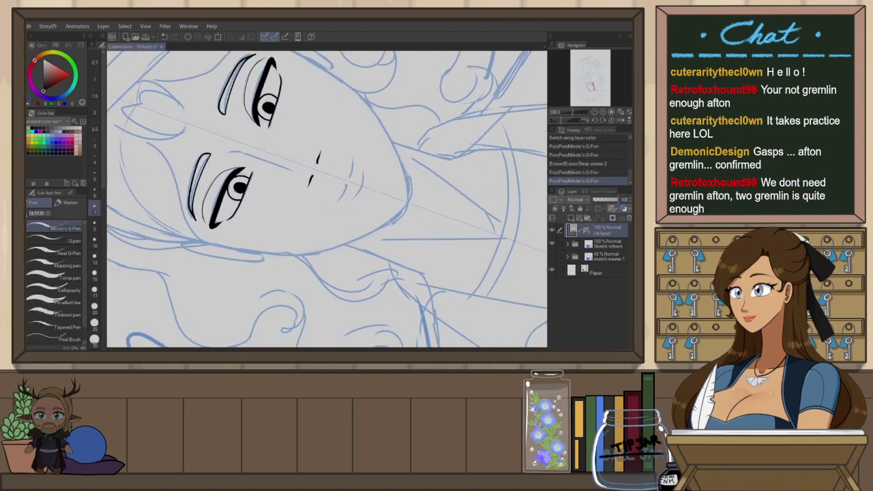
mouse_move(347, 185)
left_mouse_down()
mouse_move(325, 210)
mouse_move(335, 208)
left_mouse_up()
key("ctrl+z")
key("ctrl+z")
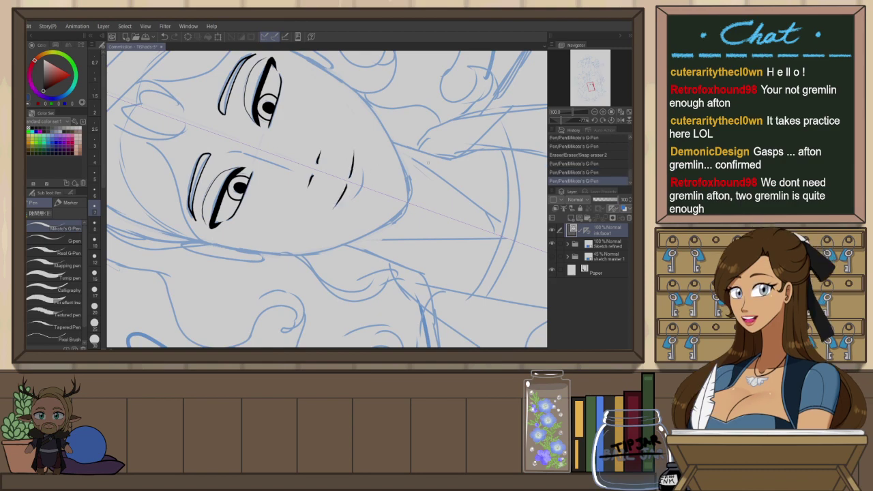
key("r")
left_click_drag(428, 162, 262, 230)
left_click_drag(302, 150, 305, 148)
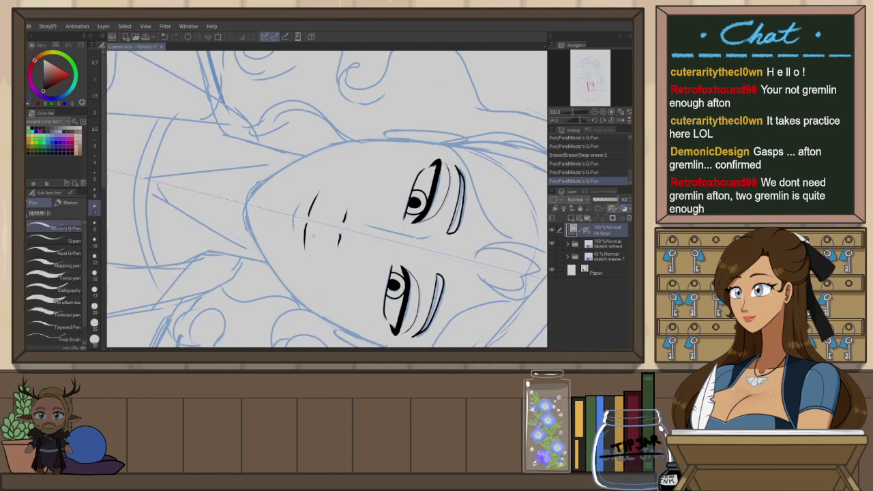
scroll(306, 215, "up", 2)
key("ctrl+z")
left_click_drag(307, 210, 309, 272)
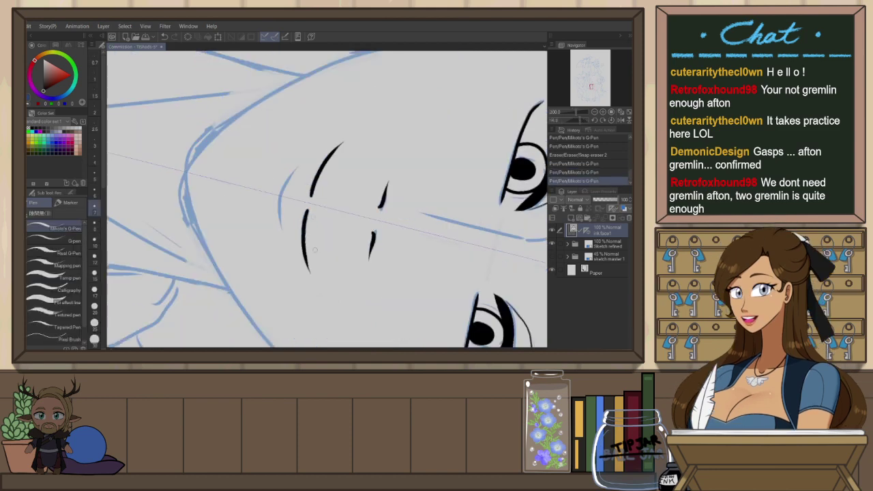
key("ctrl+z")
left_click_drag(307, 213, 304, 262)
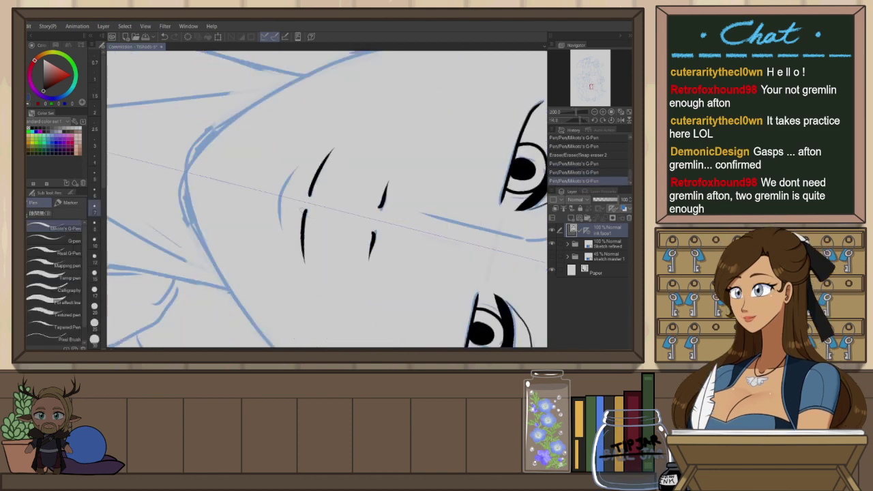
Ink a curved lower-lip line across the face's centre line below the mouth, redrawing it until it follows the sketch
left_click_drag(302, 166, 280, 229)
key("ctrl+z")
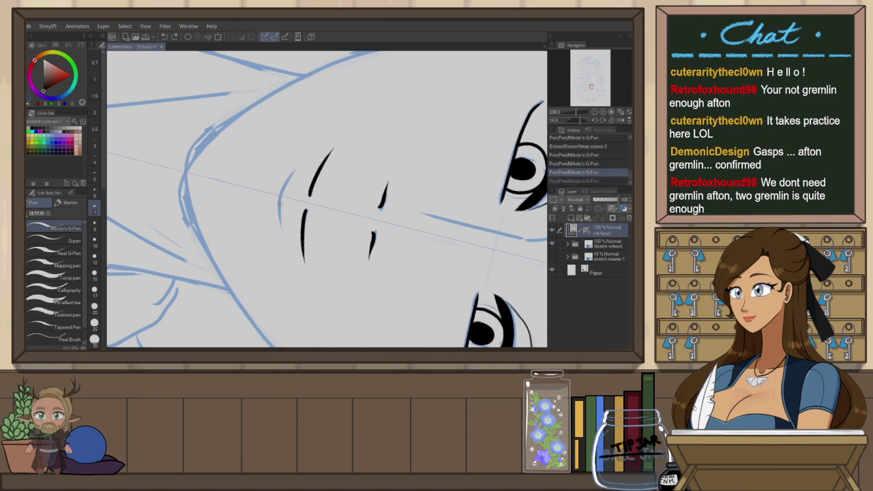
left_click_drag(304, 163, 285, 236)
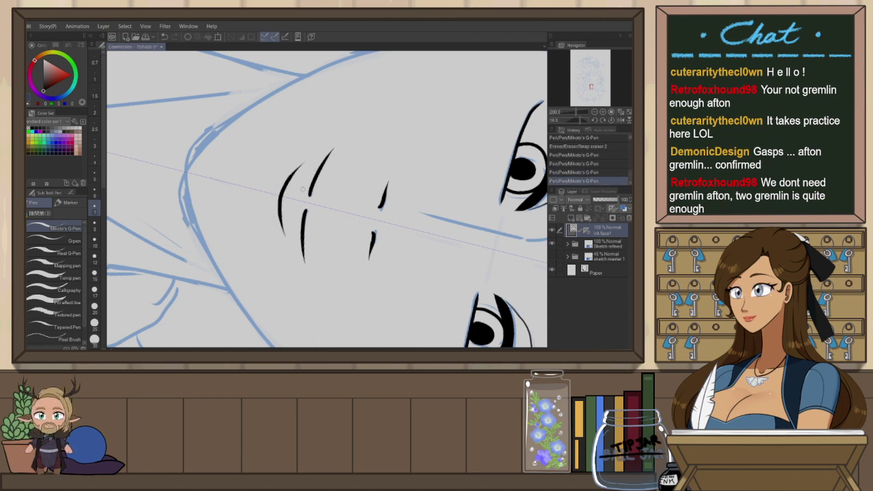
key("ctrl+z")
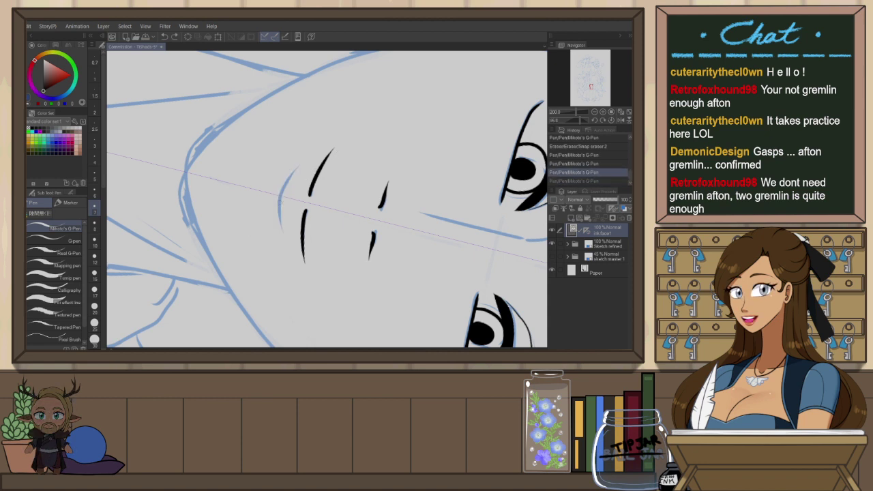
left_click_drag(305, 164, 279, 232)
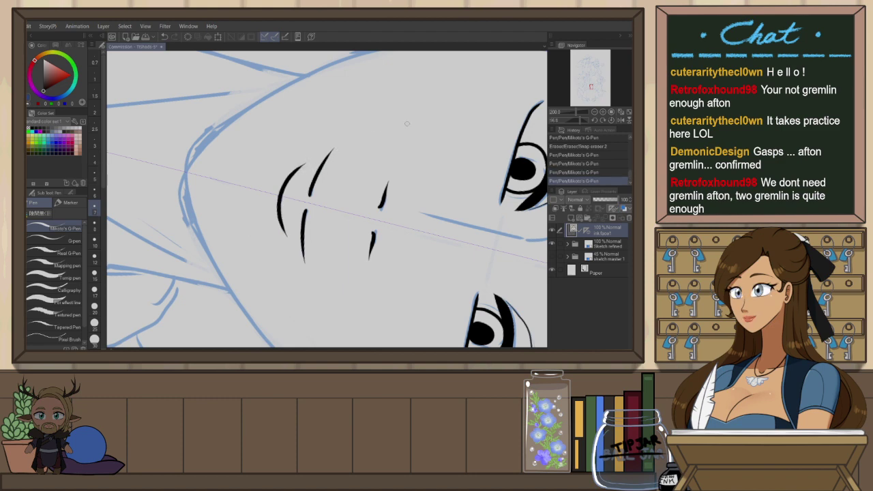
scroll(402, 139, "up", 2)
key("ctrl+at")
scroll(400, 141, "down", 1)
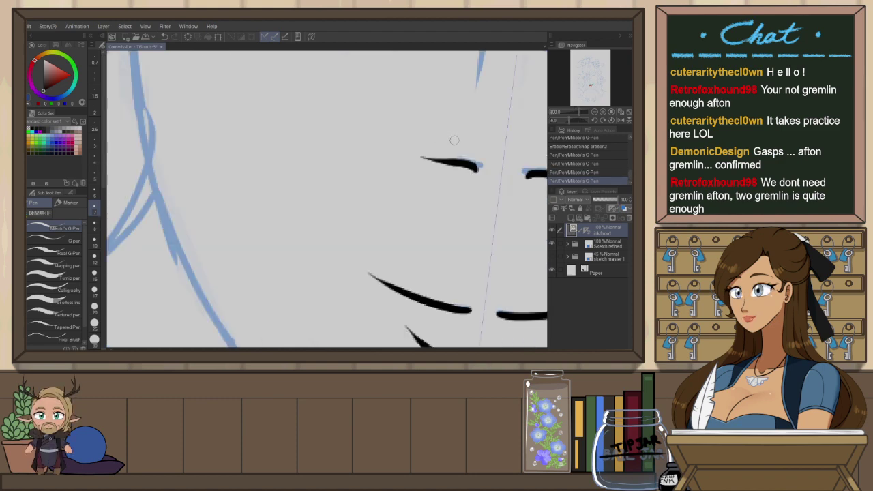
left_click_drag(466, 163, 329, 163)
scroll(383, 160, "down", 3)
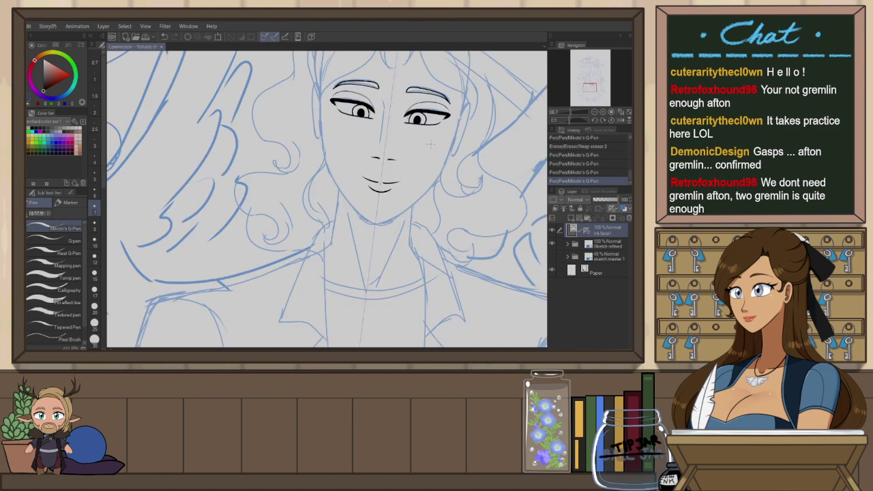
left_click_drag(426, 147, 403, 179)
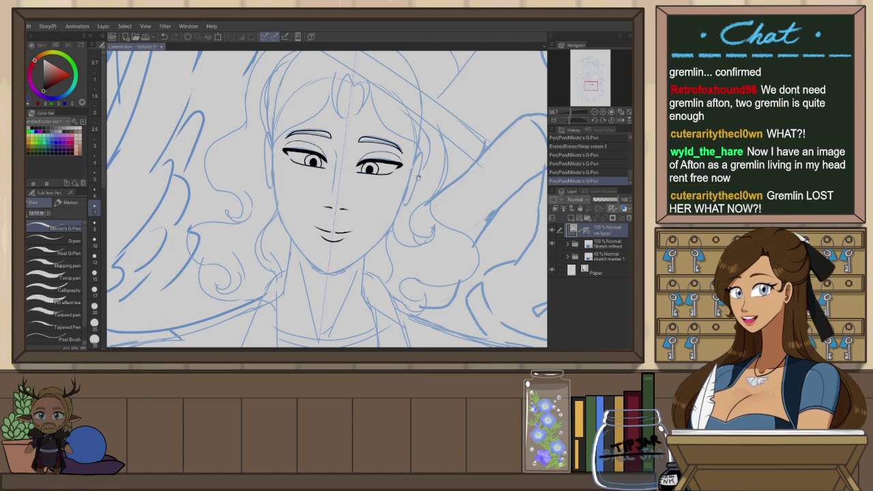
Erase the mouth and lower-lip strokes and redraw both symmetrically as thinner lines over the sketch
left_click_drag(425, 178, 409, 193)
key("r")
mouse_move(436, 220)
left_mouse_down()
mouse_move(427, 149)
mouse_move(414, 131)
left_mouse_up()
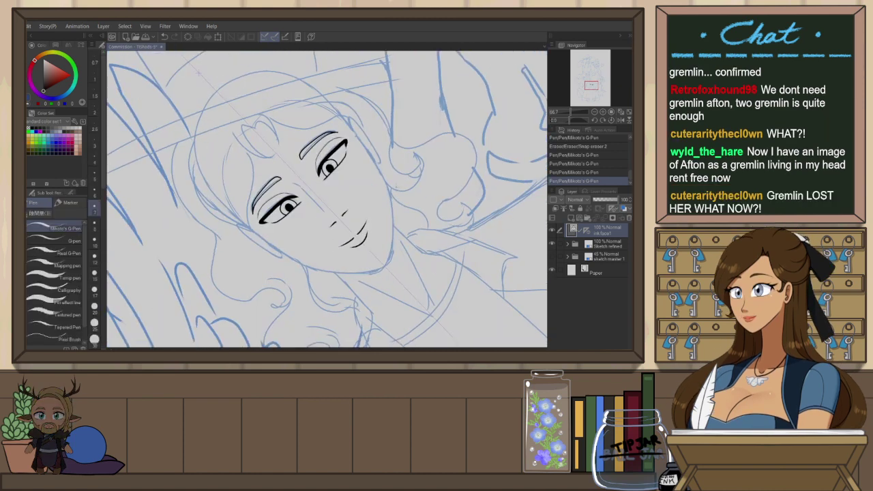
key("e")
mouse_move(353, 234)
left_mouse_down()
mouse_move(365, 252)
mouse_move(360, 207)
left_mouse_up()
key("p")
scroll(367, 232, "up", 2)
key("ctrl+z")
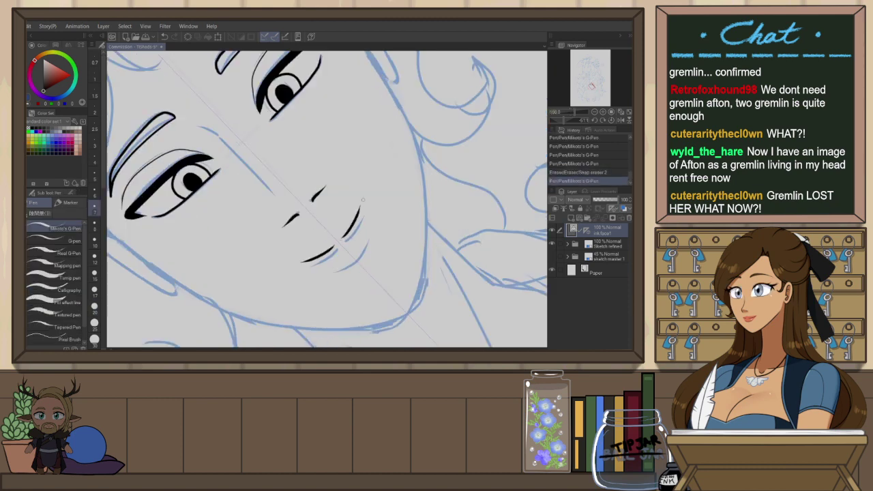
left_click_drag(404, 251, 263, 181)
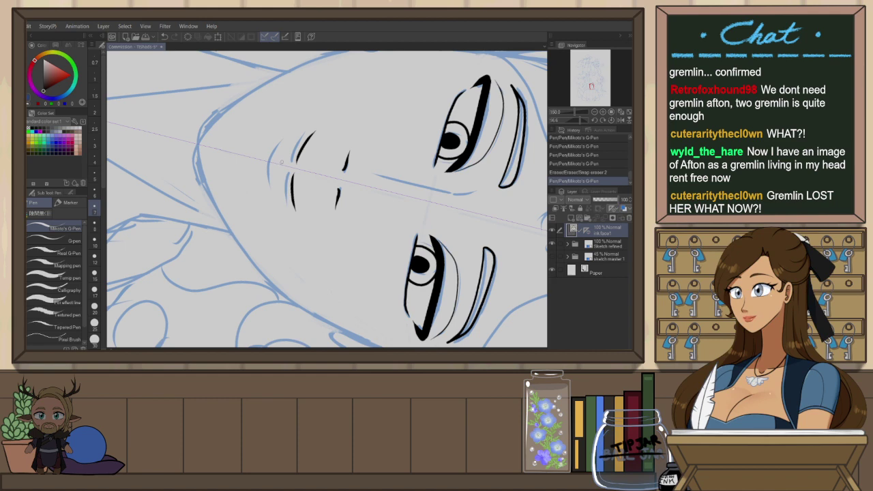
left_click_drag(281, 139, 269, 179)
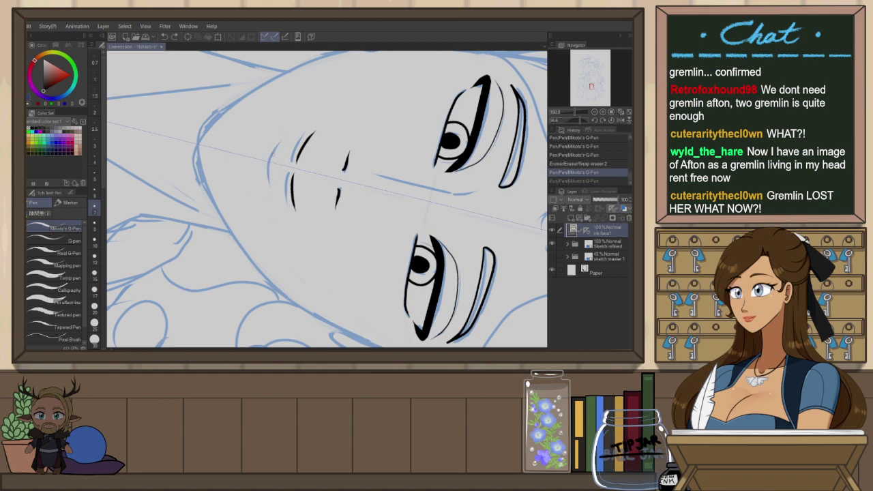
key("ctrl+z")
left_click_drag(281, 138, 269, 189)
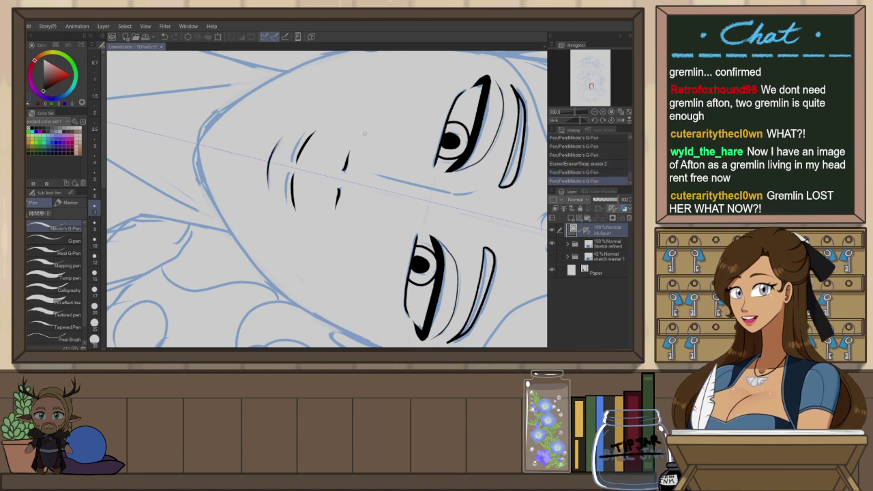
Erase the mouth line again and re-ink it symmetrically with longer tapering corners
key("e")
left_click_drag(299, 157, 316, 131)
key("p")
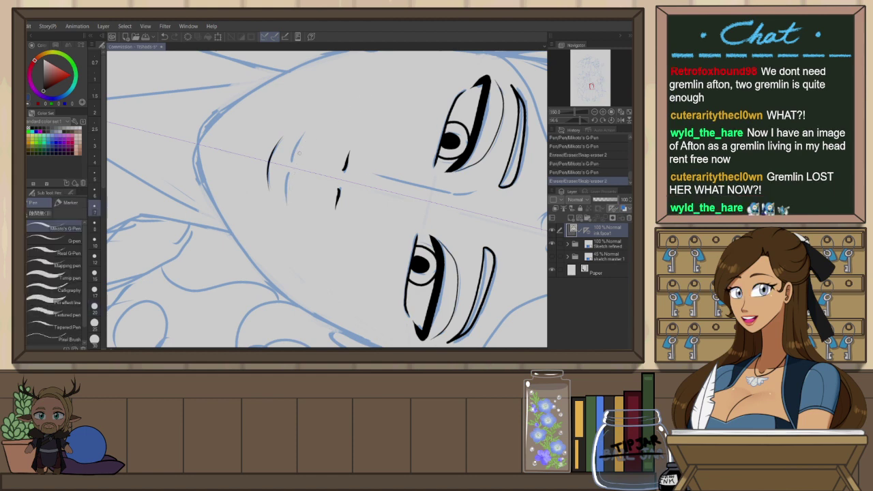
left_click_drag(295, 162, 319, 126)
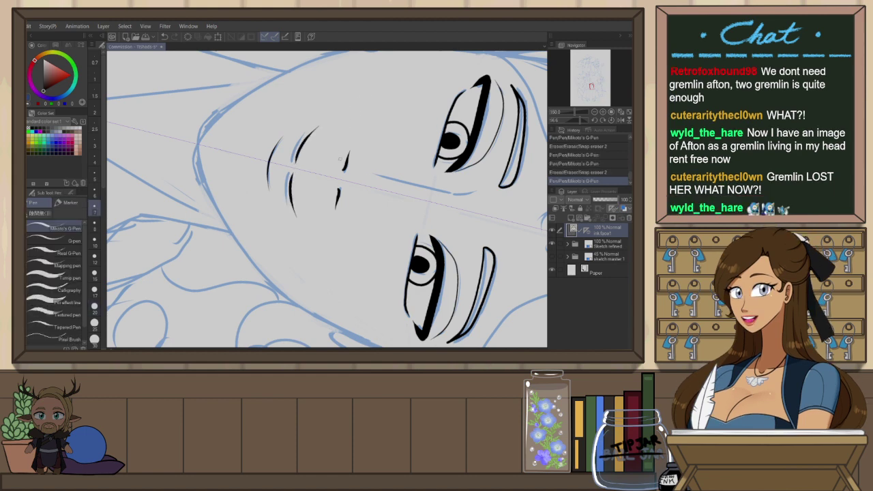
key("ctrl+@")
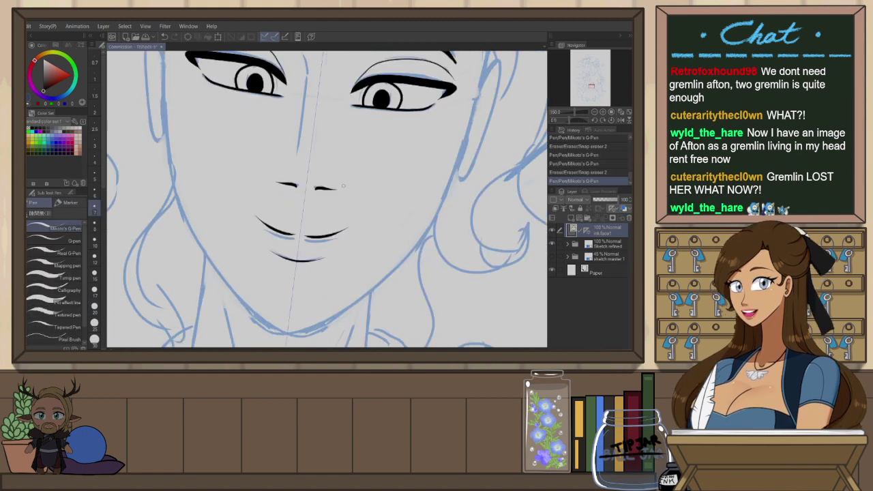
scroll(391, 139, "down", 1)
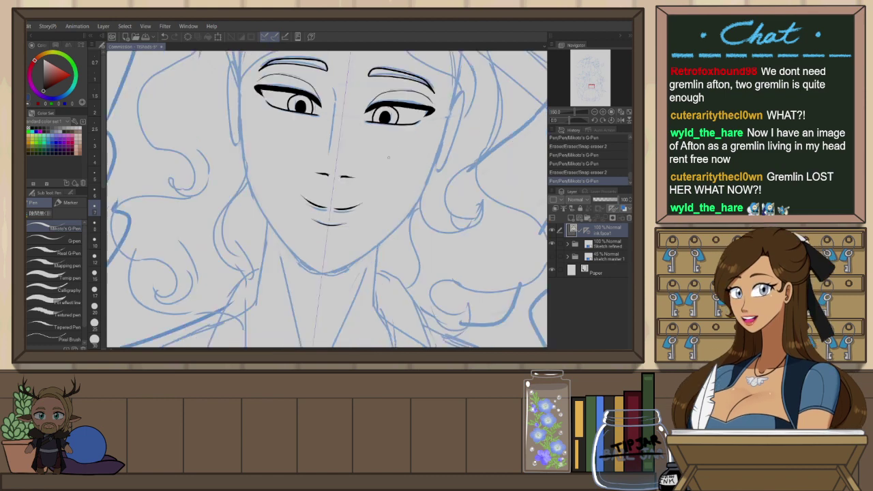
scroll(386, 152, "down", 1)
left_click_drag(430, 144, 402, 201)
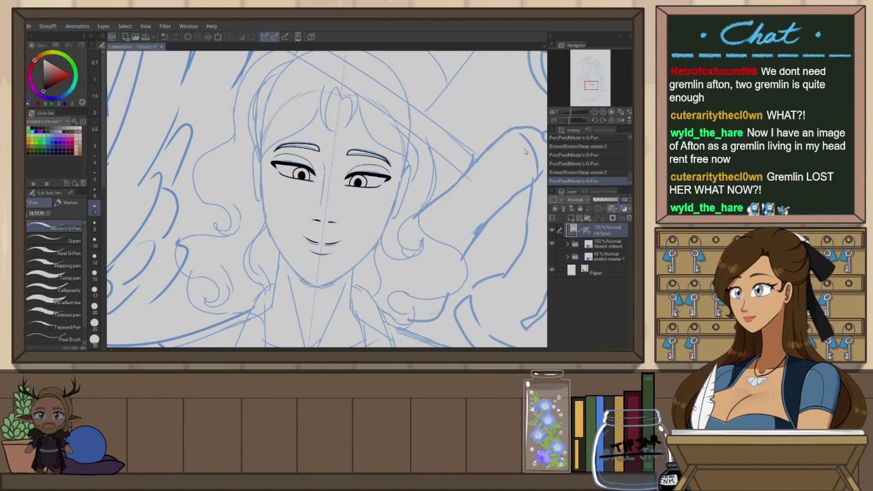
Create a vector layer named ink shade above ink face1 and move the symmetry ruler onto it
key("Return")
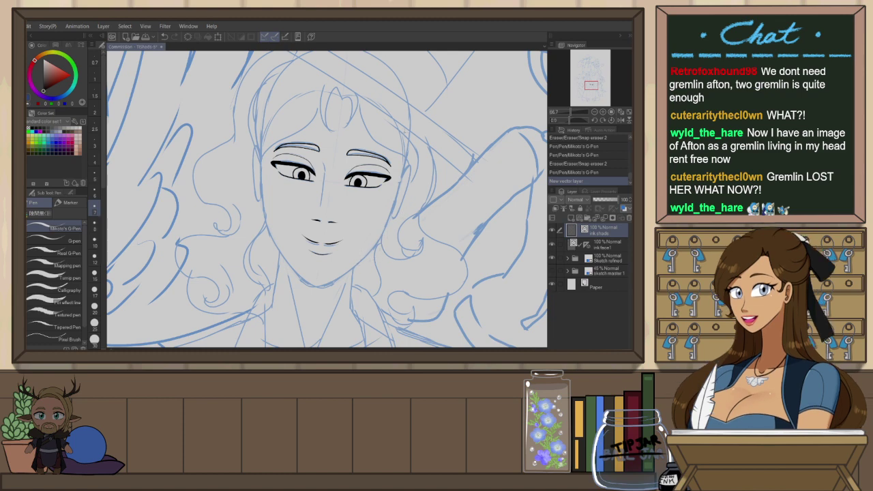
left_click_drag(368, 287, 349, 280)
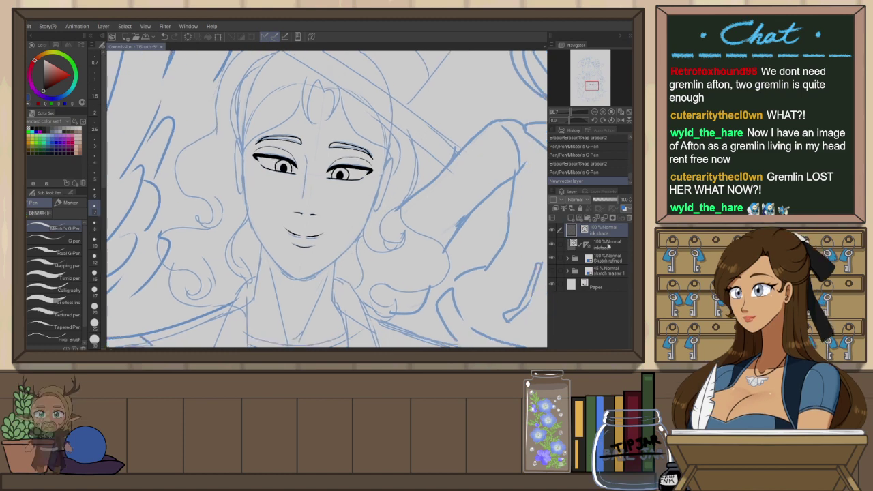
left_click(588, 248)
left_click_drag(587, 245, 590, 233)
left_click(600, 232)
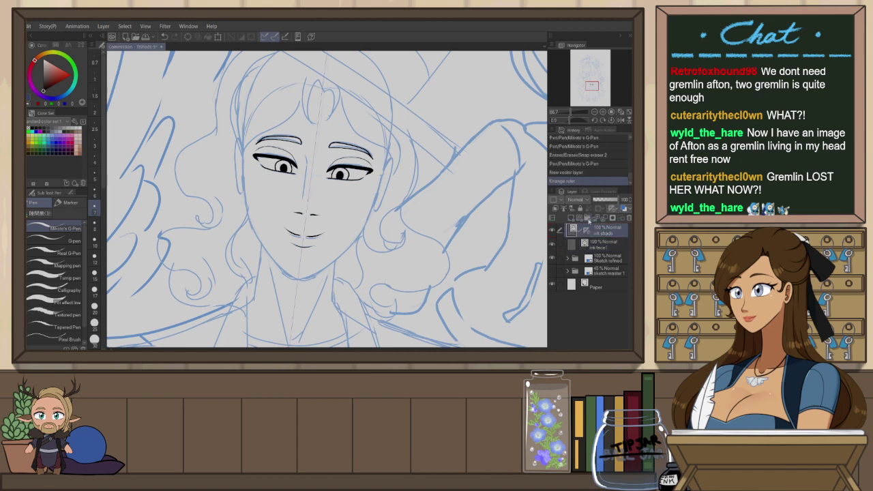
Ink the nose bridge on the ink face1 layer as one long tapering line beside the eye, redrawing it until smooth
left_click(600, 246)
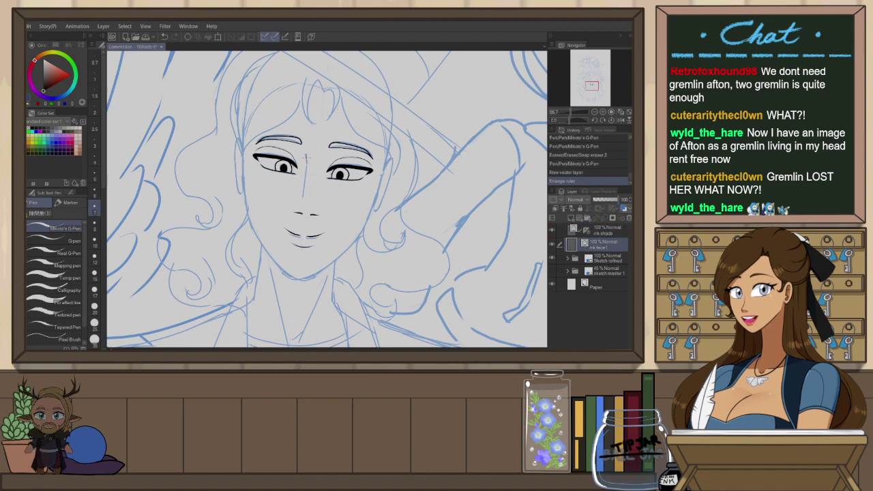
left_click_drag(306, 157, 302, 200)
key("ctrl+z")
scroll(317, 151, "up", 1)
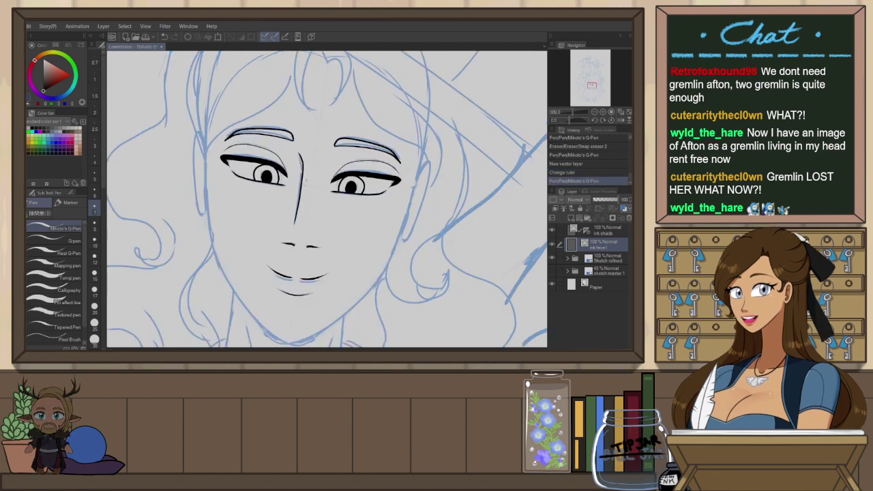
key("ctrl+z")
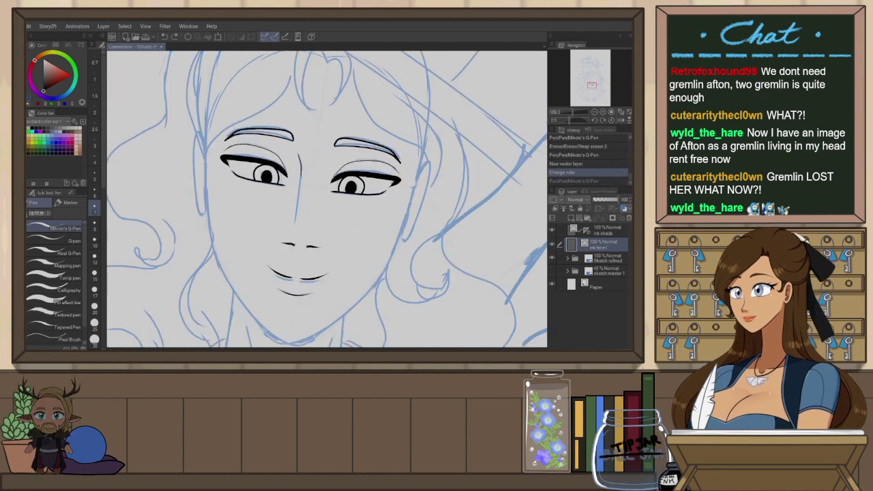
left_click_drag(300, 154, 297, 217)
key("ctrl+z")
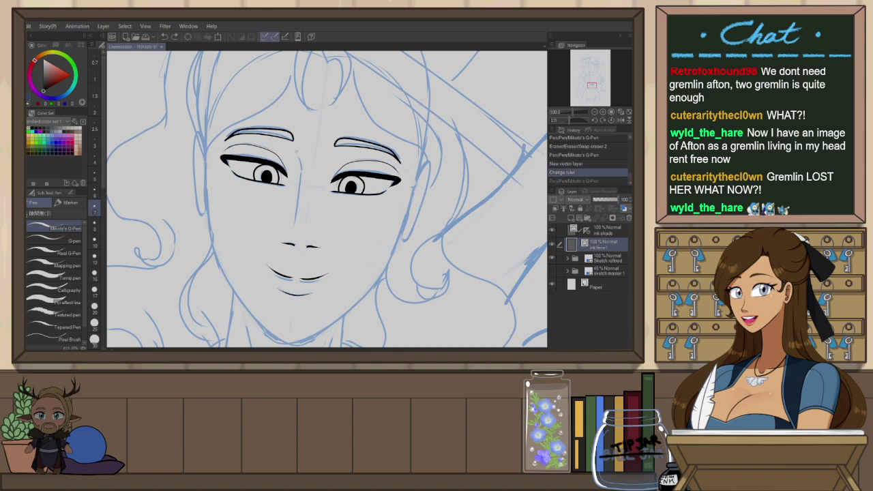
left_click_drag(298, 152, 295, 224)
key("ctrl+z")
mouse_move(297, 153)
left_mouse_down()
mouse_move(295, 229)
mouse_move(299, 153)
mouse_move(294, 227)
left_mouse_up()
key("ctrl+z")
key("ctrl+z")
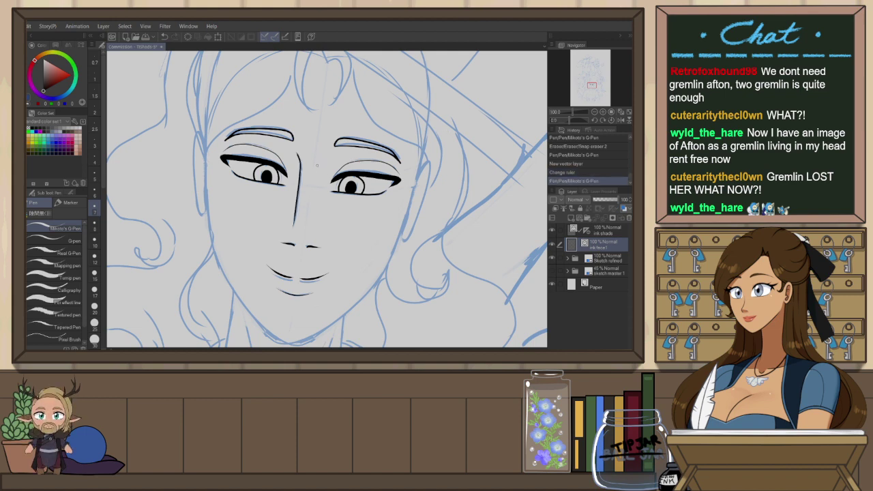
Pinch the nose bridge line into shape on the sketch and adjust the control point at its lower end
key("y")
left_click_drag(299, 177, 300, 172)
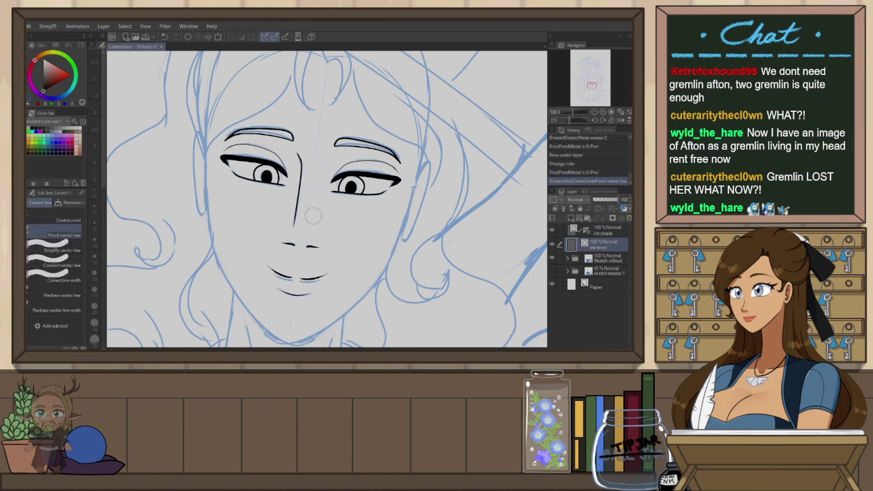
key("o")
left_click(297, 224)
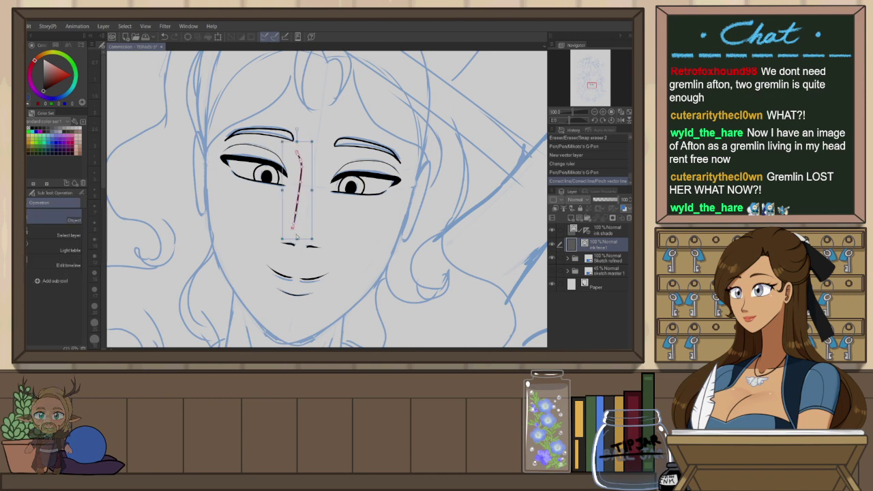
scroll(287, 217, "up", 4)
left_click_drag(284, 218, 284, 215)
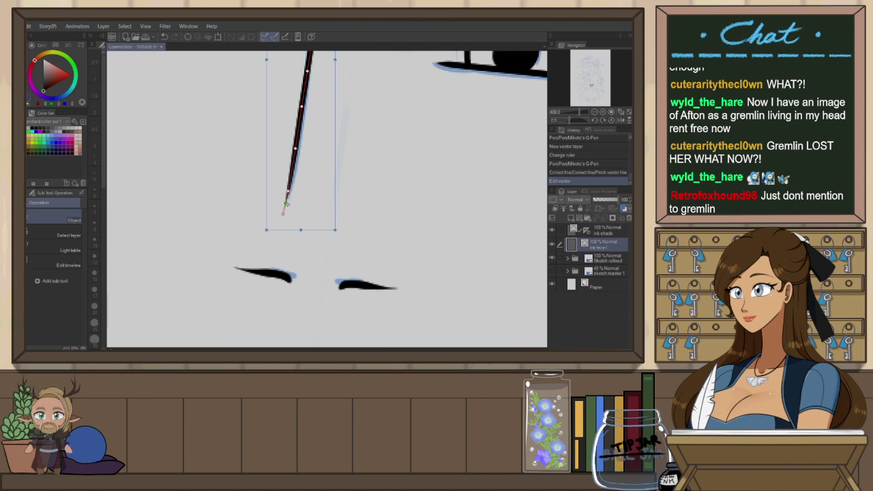
left_click(369, 150)
scroll(361, 167, "down", 3)
scroll(361, 175, "down", 2)
left_click_drag(409, 178, 391, 219)
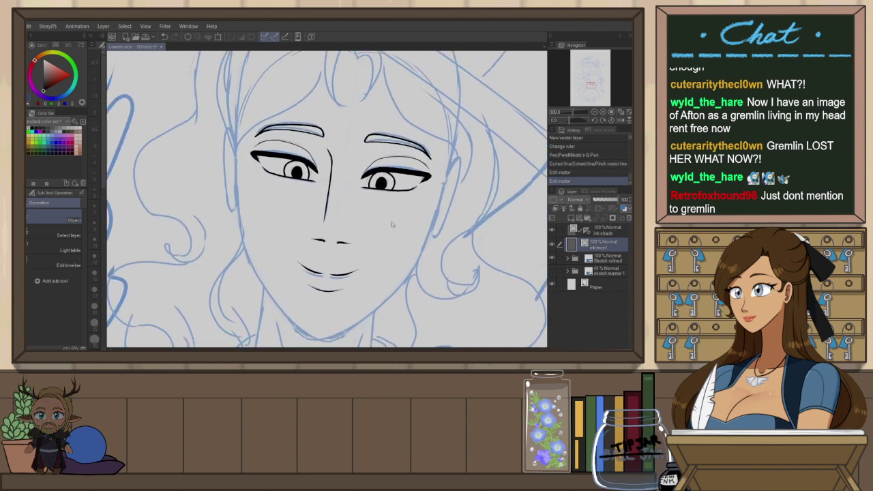
On the ink shade layer, try inking the face outline symmetrically, undo it and set the pen size to 10
left_click(604, 231)
left_click_drag(447, 179, 428, 240)
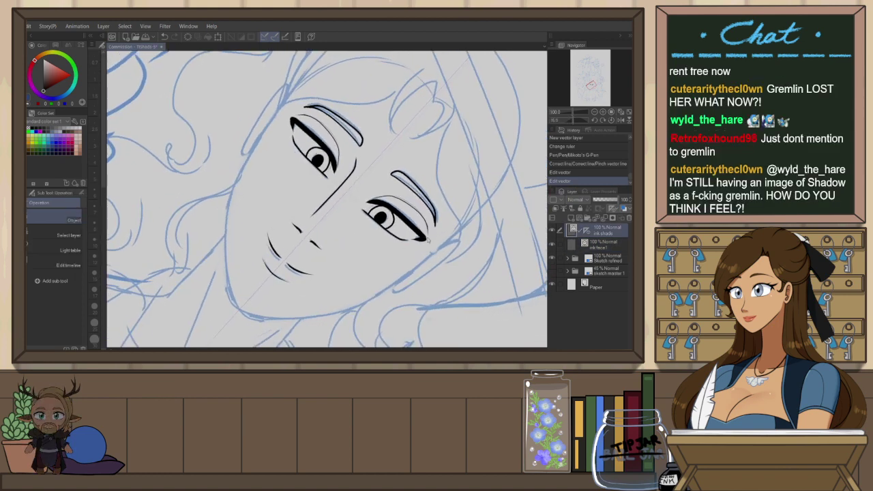
key("p")
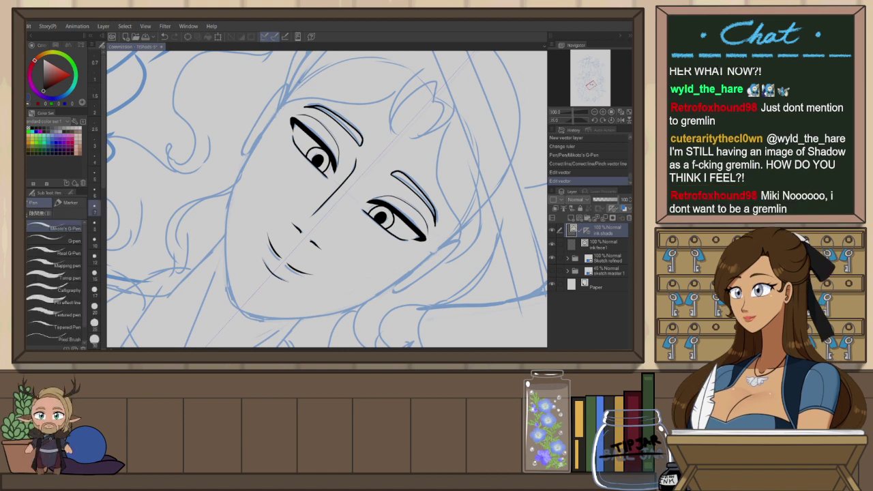
mouse_move(298, 85)
left_mouse_down()
mouse_move(230, 201)
mouse_move(228, 279)
mouse_move(238, 304)
left_mouse_up()
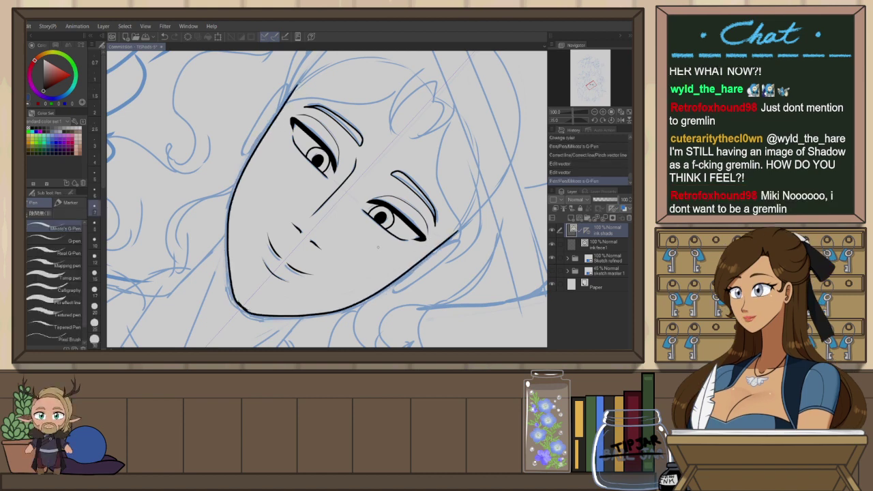
left_click(94, 241)
left_click_drag(311, 132, 330, 137)
key("ctrl+z")
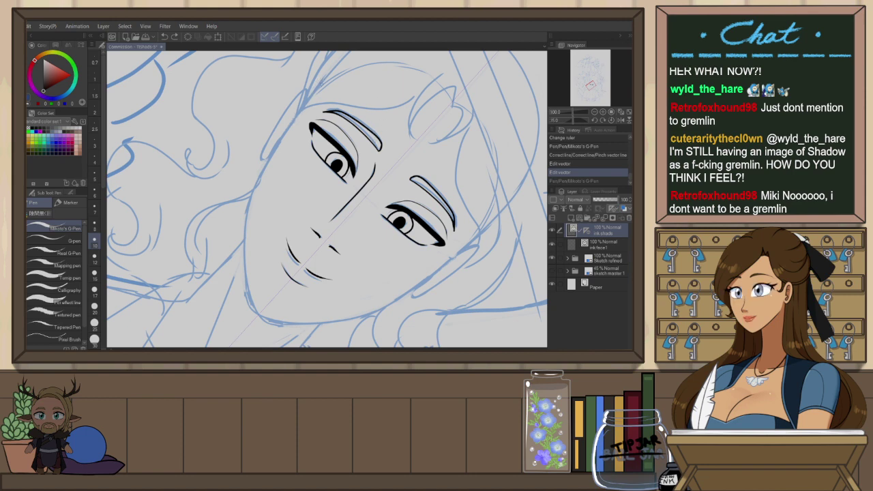
Ink the face outline symmetrically from the temples to the chin with the thicker pen, redrawing it until it follows the sketch
mouse_move(321, 83)
left_mouse_down()
mouse_move(253, 193)
mouse_move(243, 240)
left_mouse_up()
left_click_drag(256, 306, 266, 317)
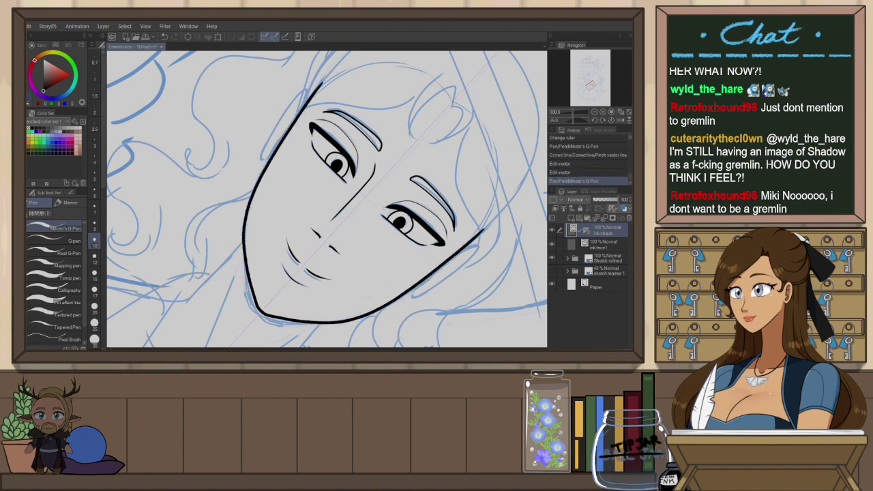
key("ctrl+z")
mouse_move(321, 82)
left_mouse_down()
mouse_move(257, 183)
mouse_move(246, 295)
mouse_move(267, 321)
left_mouse_up()
key("ctrl+z")
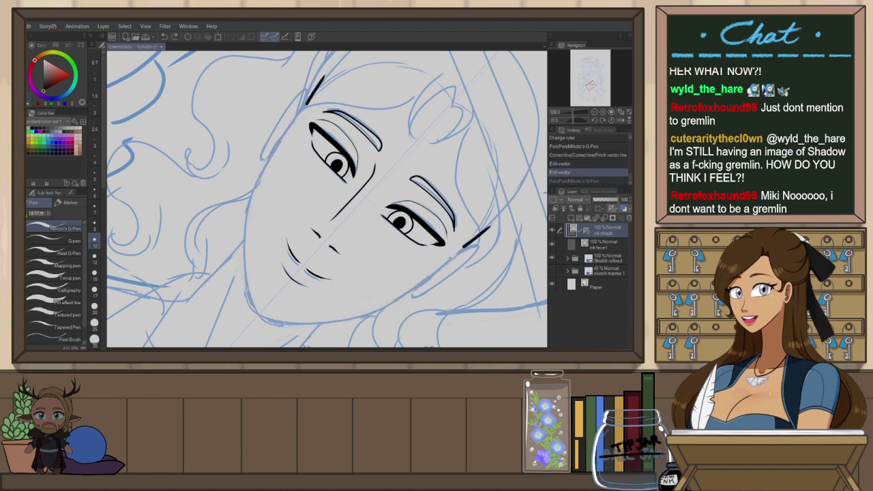
left_click_drag(309, 103, 270, 167)
mouse_move(317, 81)
left_mouse_down()
mouse_move(258, 191)
mouse_move(247, 272)
mouse_move(267, 320)
left_mouse_up()
key("ctrl+z")
mouse_move(318, 80)
left_mouse_down()
mouse_move(265, 180)
mouse_move(247, 239)
left_mouse_up()
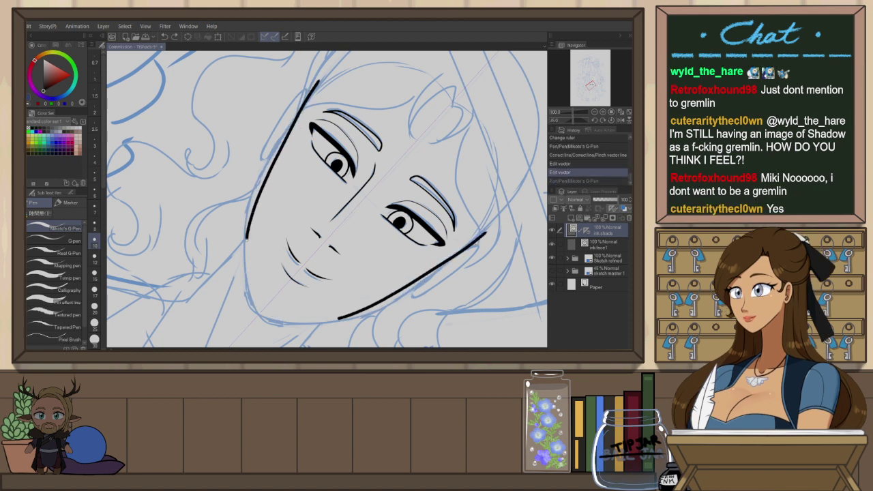
left_click_drag(262, 312, 267, 316)
key("ctrl+at")
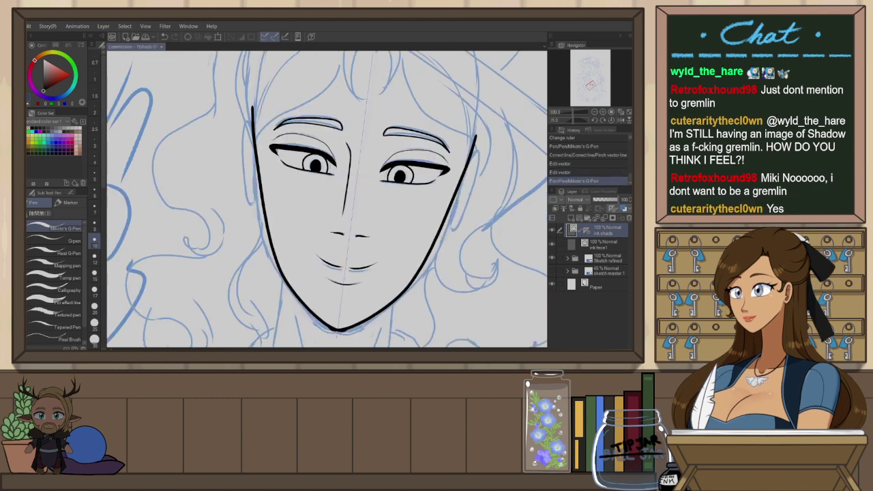
Pinch the jawline closer to the sketch and erase the stroke ends that overhang at the chin
left_click_drag(450, 280, 435, 248)
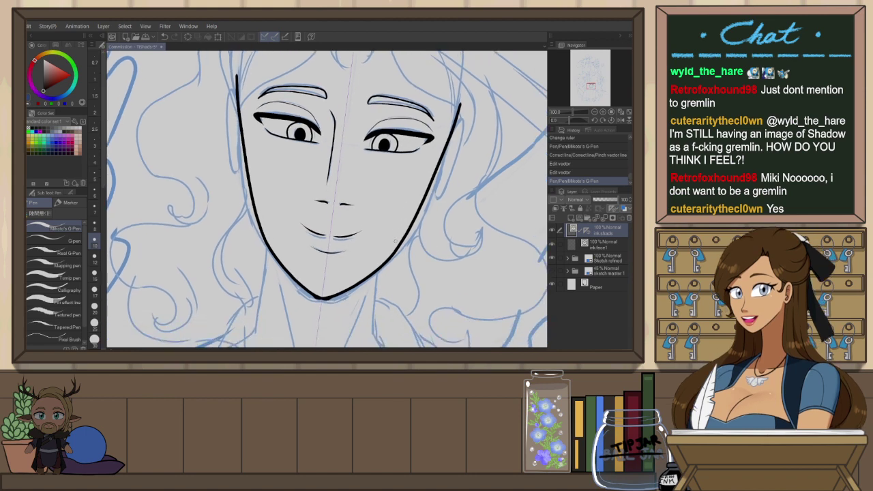
key("y")
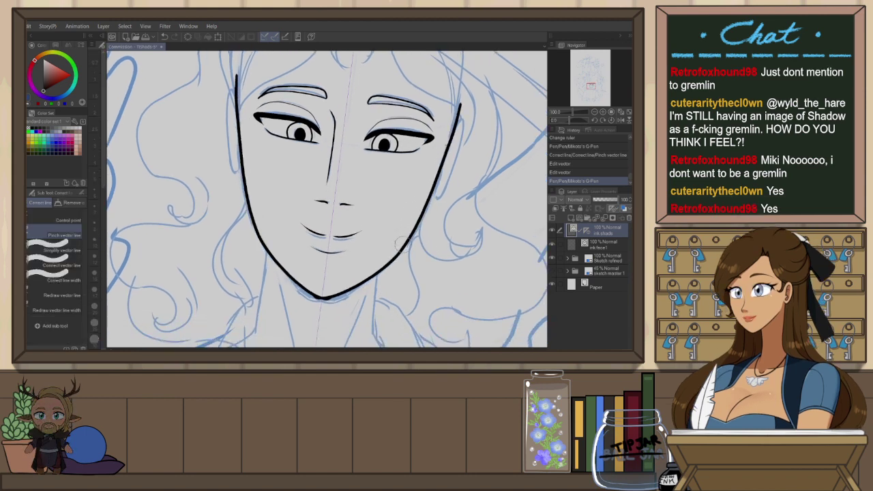
left_click_drag(401, 244, 407, 232)
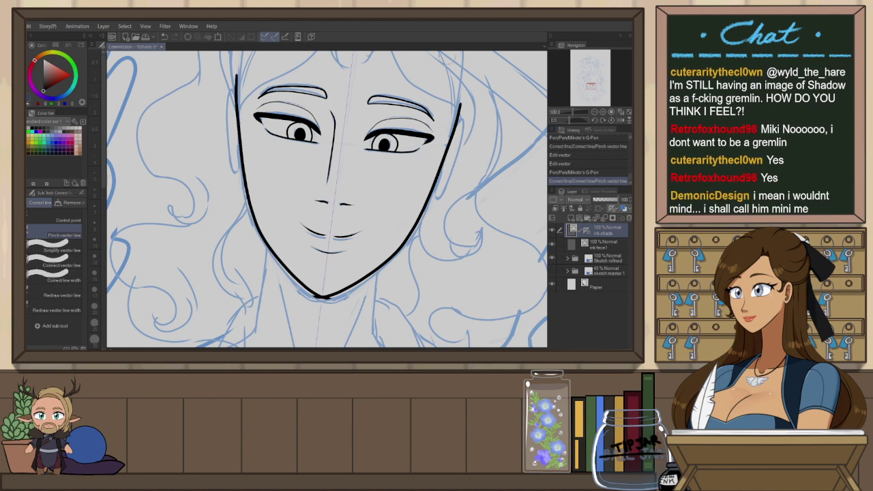
key("e")
left_click_drag(329, 298, 316, 306)
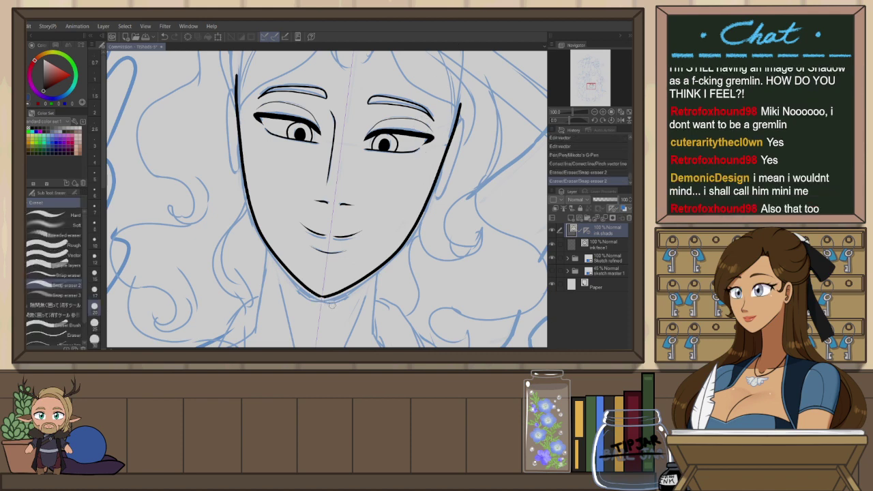
key("p")
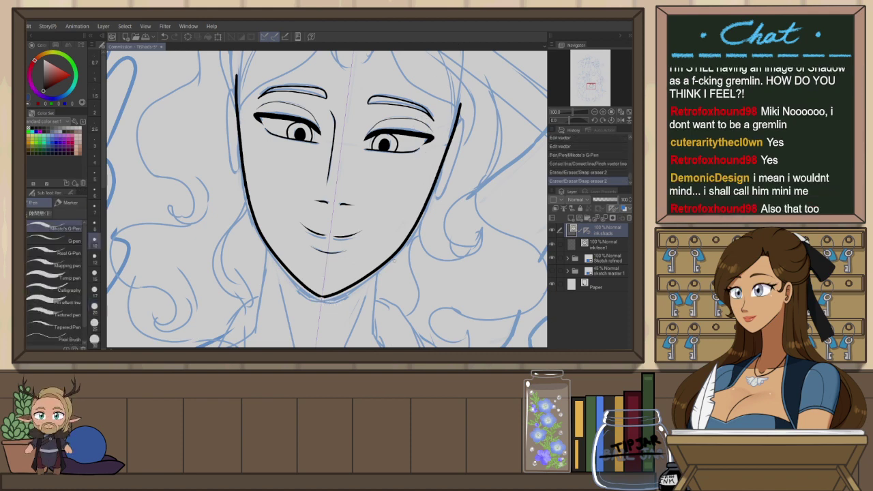
Refine the chin tip with a short pen stroke where both jaw lines meet
key("shift+space")
left_click_drag(394, 259, 290, 227)
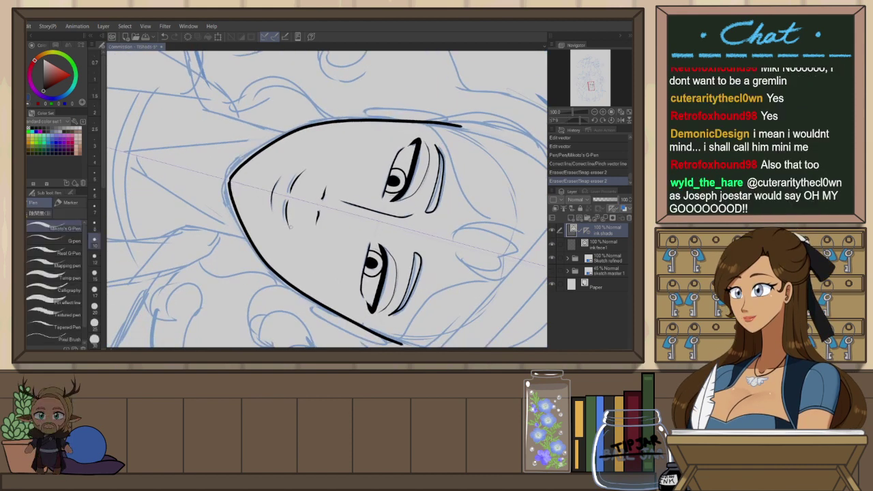
scroll(291, 227, "up", 2)
left_click_drag(199, 156, 208, 168)
key("ctrl+z")
key("ctrl+z")
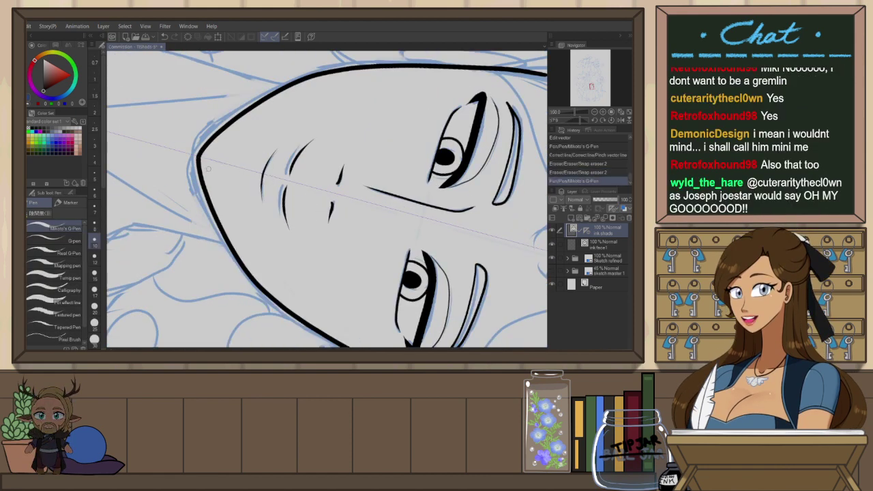
scroll(213, 185, "down", 2)
key("ctrl+at")
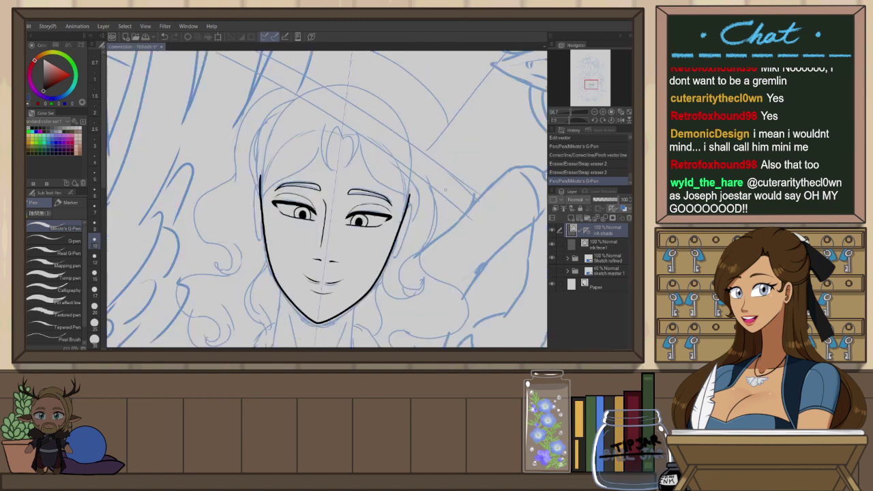
Ink both ears symmetrically beside the face outline over the sketch, redrawing them and erasing the overlapping ends
scroll(445, 190, "down", 3)
left_click_drag(442, 282, 424, 236)
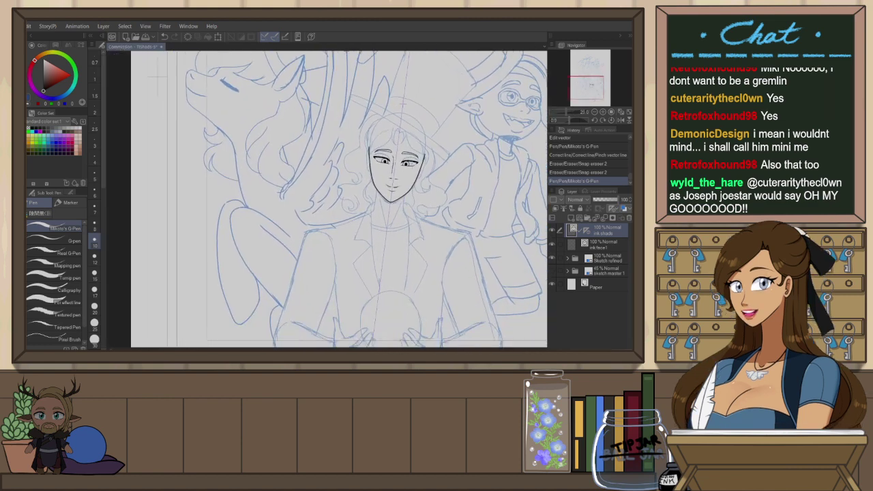
scroll(412, 164, "up", 2)
scroll(423, 161, "up", 1)
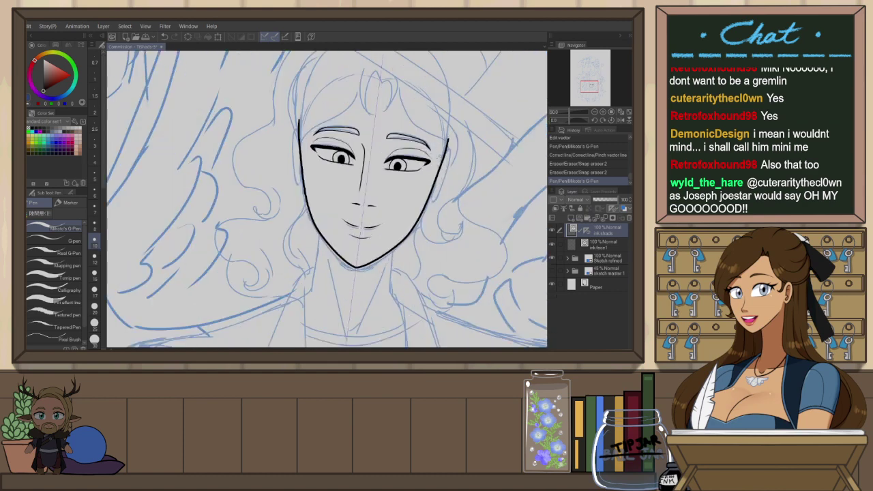
key("ctrl+z")
left_click_drag(448, 155, 431, 198)
key("ctrl+z")
left_click_drag(440, 167, 426, 196)
key("e")
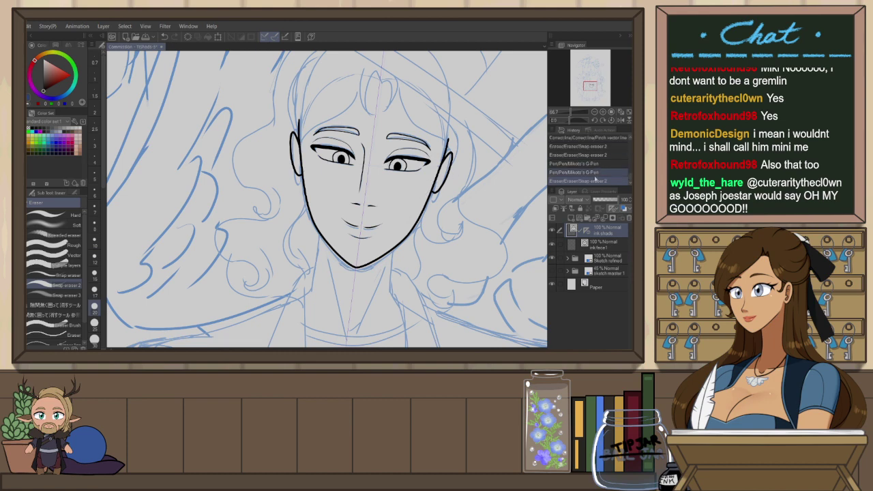
Move the symmetry ruler to the Sketch refined folder, then ink both neck sides on ink shade and trim their overlap with the jaw
left_click_drag(595, 259, 597, 260)
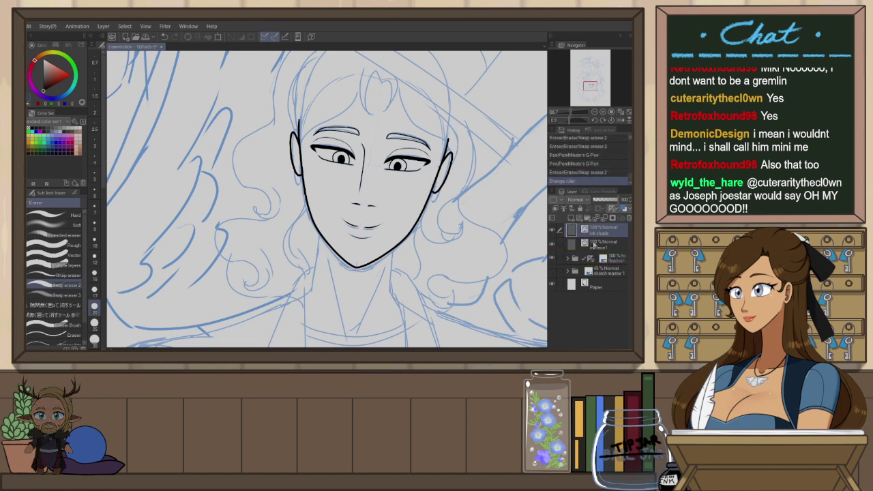
mouse_move(403, 252)
left_mouse_down()
mouse_move(411, 171)
mouse_move(407, 225)
left_mouse_up()
key("p")
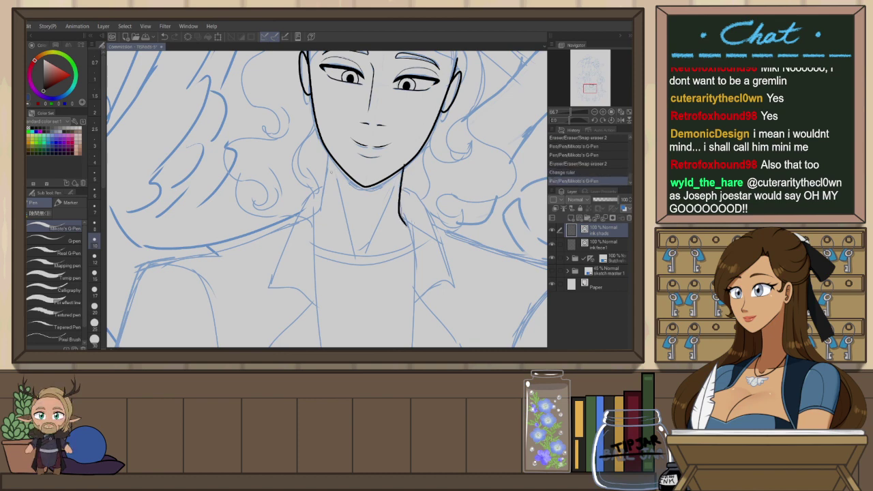
left_click_drag(326, 185, 314, 219)
key("ctrl+z")
left_click_drag(329, 148, 311, 224)
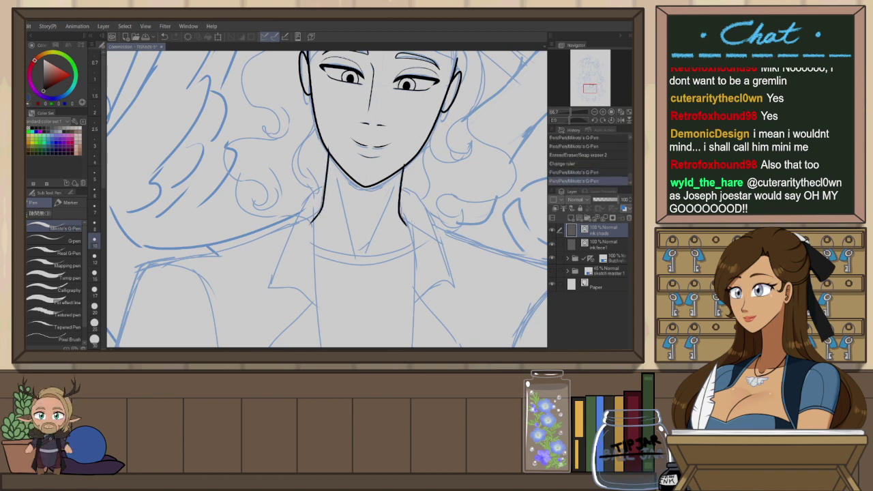
key("e")
left_click_drag(327, 147, 332, 149)
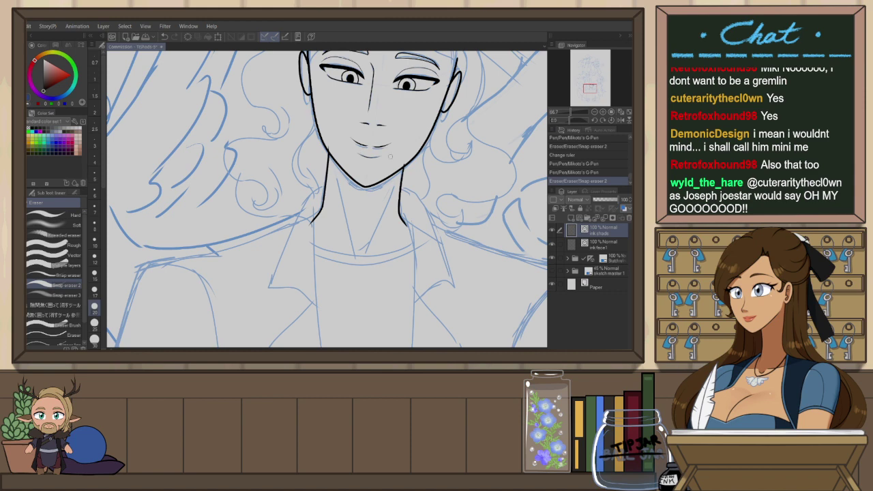
Ink the long line from the neck's left side down the chest into the sphere, redrawing it until smooth
scroll(390, 156, "down", 3)
key("p")
left_click_drag(325, 118, 333, 345)
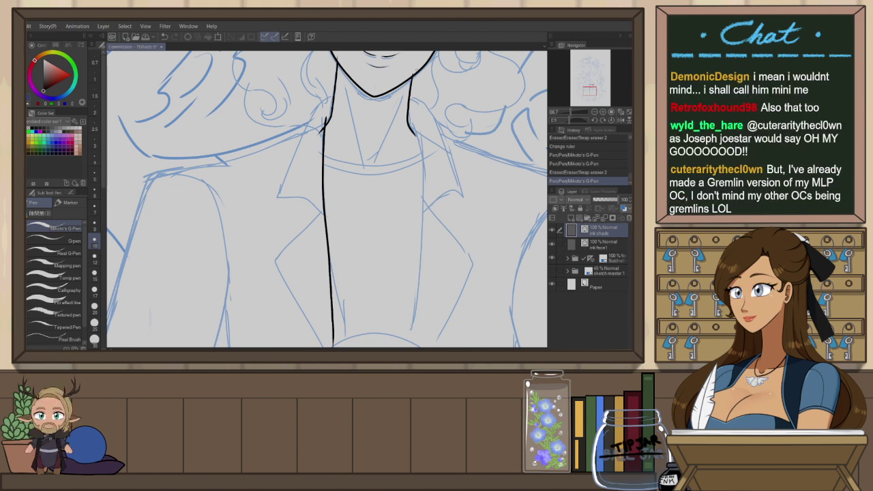
left_click_drag(401, 250, 387, 204)
scroll(386, 204, "down", 1)
key("ctrl+z")
left_click_drag(334, 101, 332, 266)
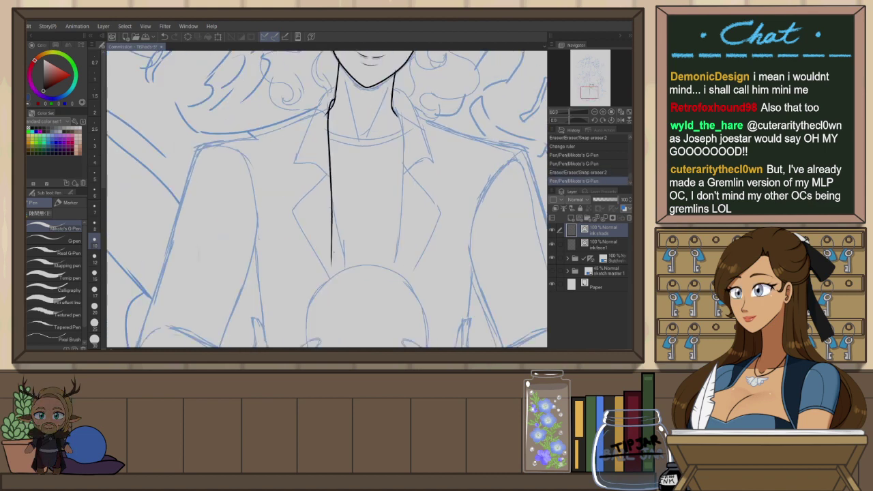
key("ctrl+z")
left_click_drag(330, 104, 342, 310)
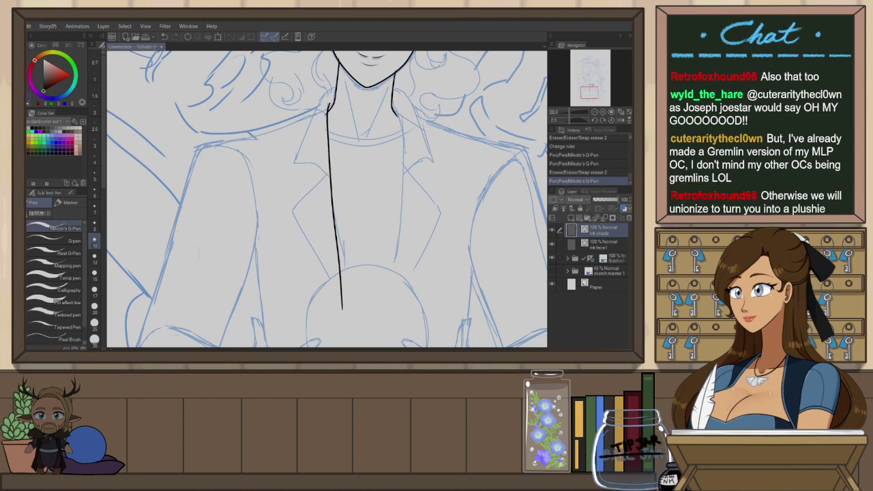
Ink the matching long line from the neck's right side down the chest into the sphere, redrawing it until it curves cleanly
left_click_drag(396, 111, 402, 278)
key("ctrl+z")
left_click_drag(397, 111, 389, 295)
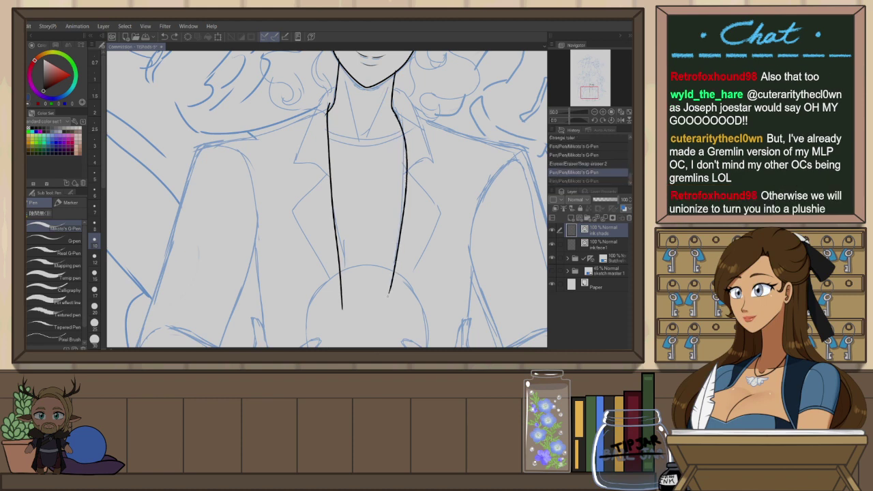
key("ctrl+z")
left_click_drag(397, 113, 396, 279)
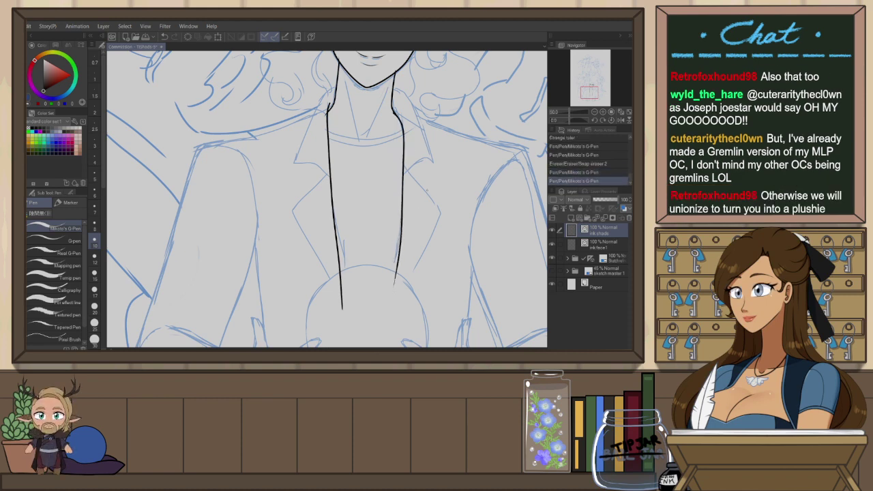
key("ctrl+z")
left_click_drag(396, 111, 390, 300)
key("ctrl+z")
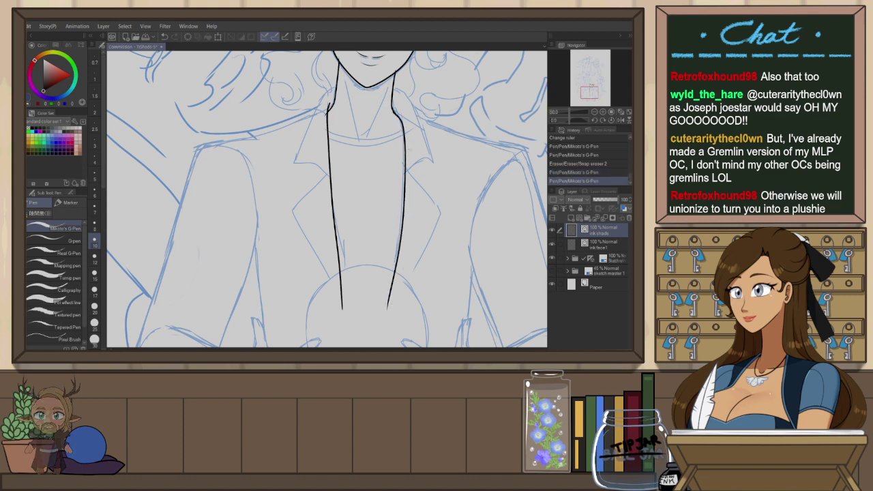
left_click_drag(396, 113, 397, 283)
key("ctrl+z")
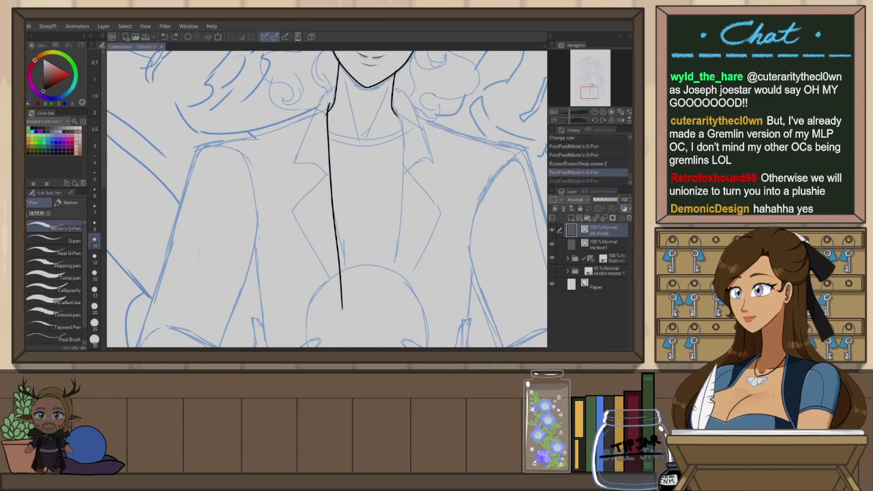
left_click_drag(396, 111, 394, 305)
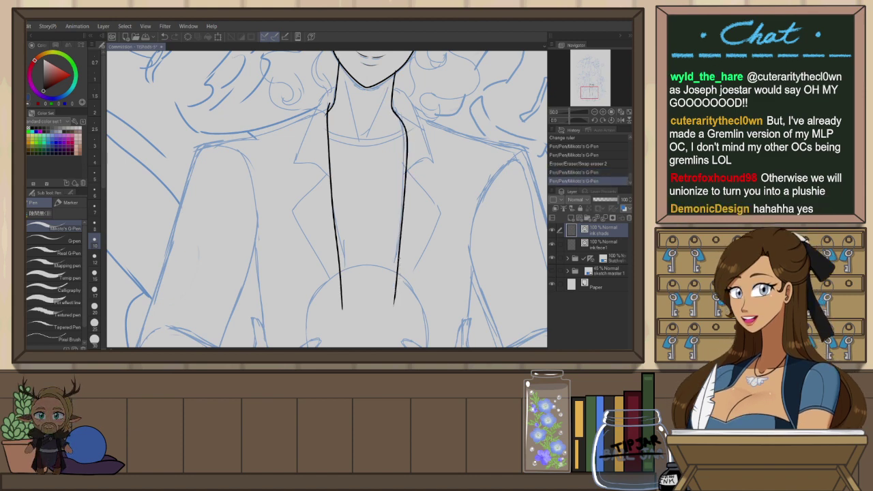
Redo the long ink line from the neck down the chest into the sphere, redrawing it until it mirrors the opposite line
key("h")
key("ctrl+z")
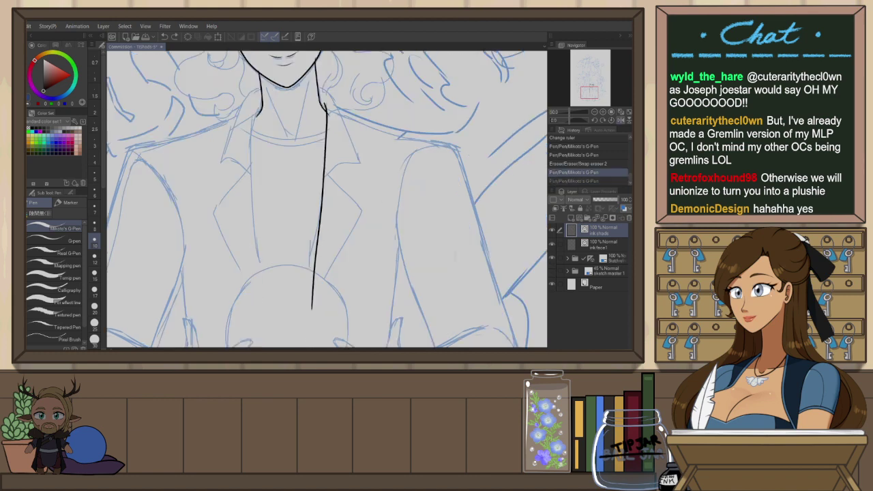
left_click_drag(259, 113, 245, 305)
key("ctrl+z")
left_click_drag(261, 112, 262, 294)
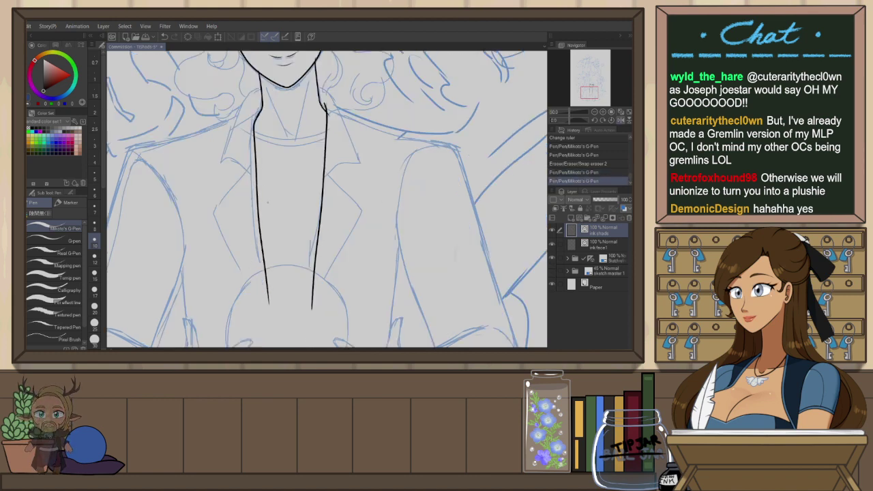
key("ctrl+z")
mouse_move(258, 113)
left_mouse_down()
mouse_move(250, 134)
mouse_move(262, 296)
left_mouse_up()
Ink the two long parallel edges of the tilted hat brim above the forehead over the sketch
scroll(418, 188, "down", 2)
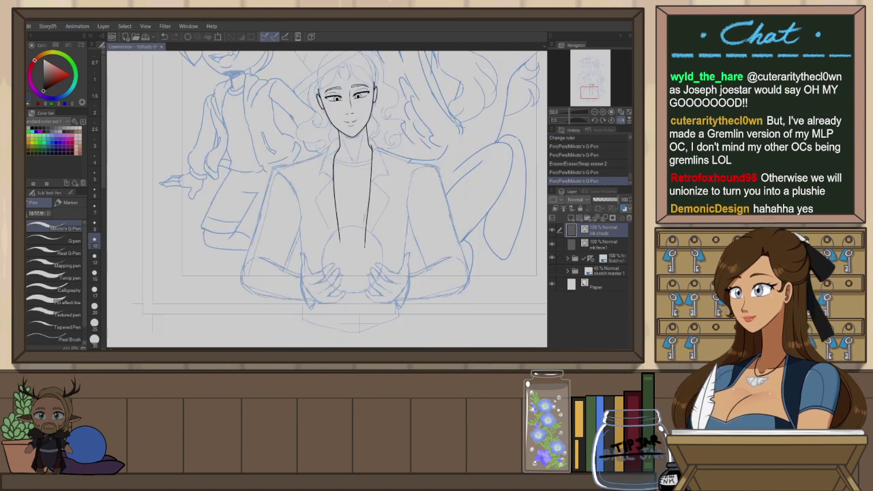
left_click_drag(437, 189, 441, 232)
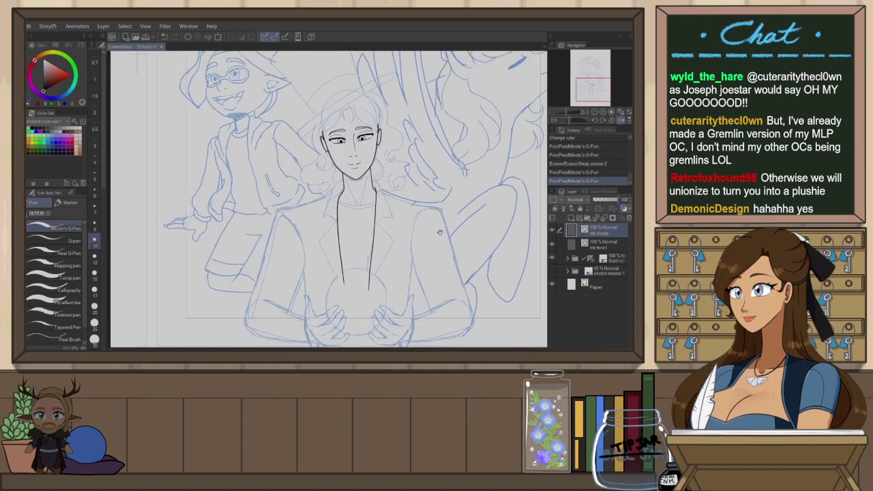
scroll(436, 223, "up", 1)
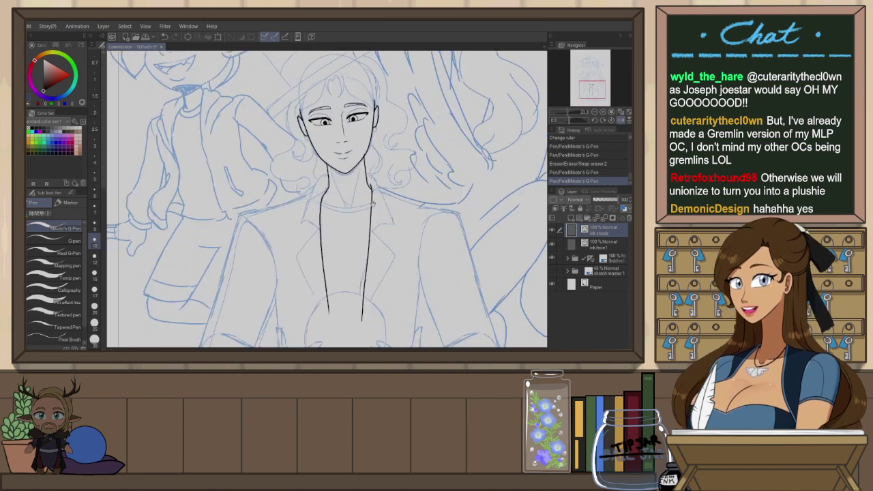
left_click_drag(280, 90, 326, 203)
scroll(315, 163, "up", 1)
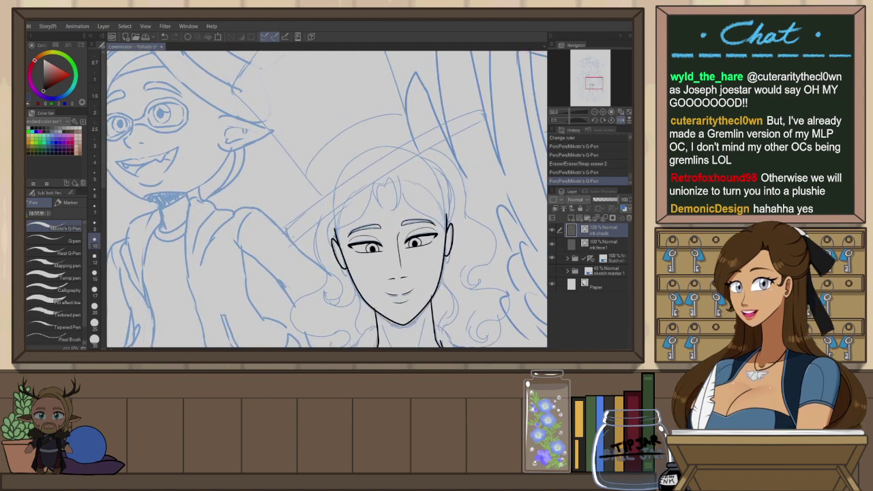
left_click_drag(290, 243, 496, 112)
key("ctrl+z")
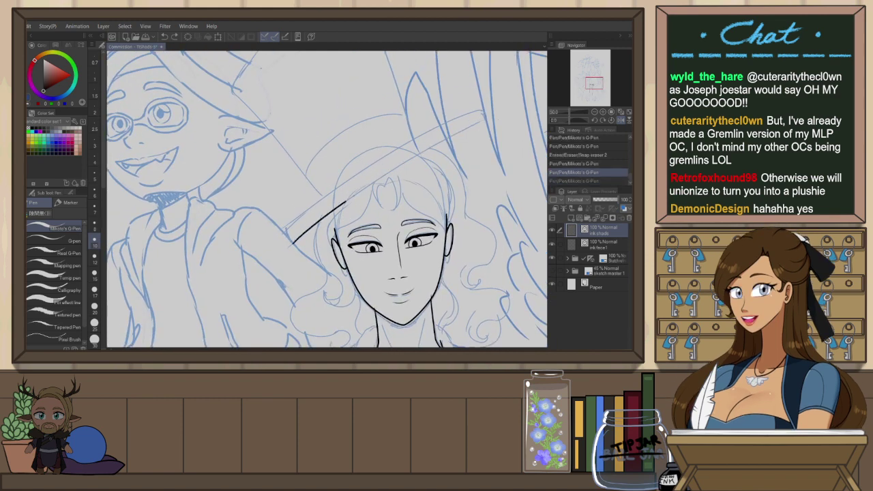
left_click_drag(344, 203, 486, 117)
left_click_drag(286, 231, 485, 108)
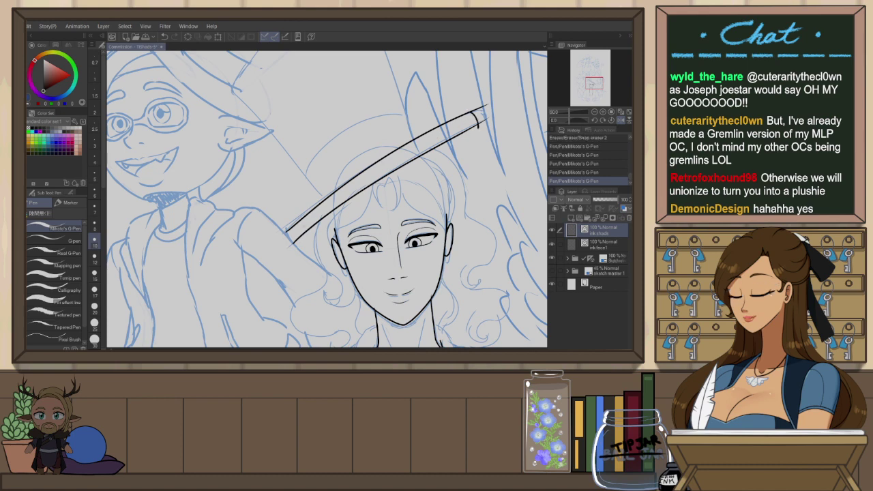
Close both short ends of the hat brim and erase the line ends that stick out past its corners
mouse_move(291, 225)
left_mouse_down()
mouse_move(296, 241)
mouse_move(294, 226)
left_mouse_up()
key("ctrl+z")
key("e")
left_click_drag(486, 118, 478, 127)
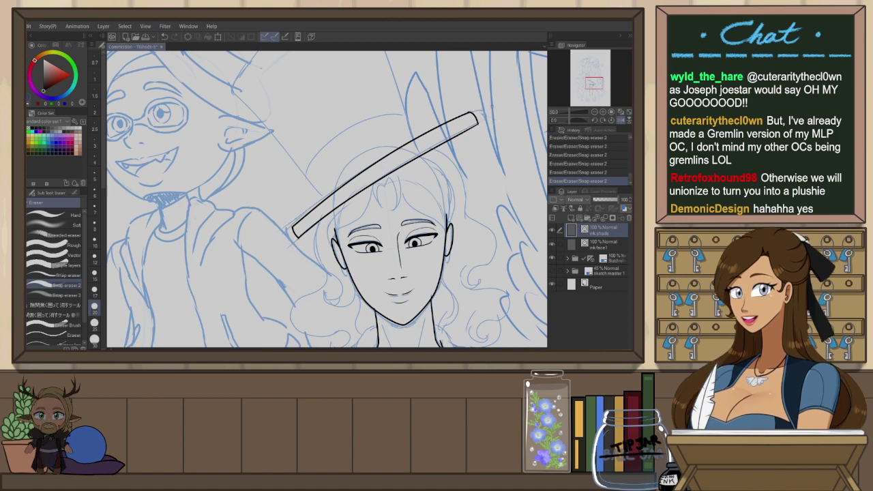
Ink one half of the curled forelock at the centre of the forehead with inner and outer curves, and clean up their ends
key("h")
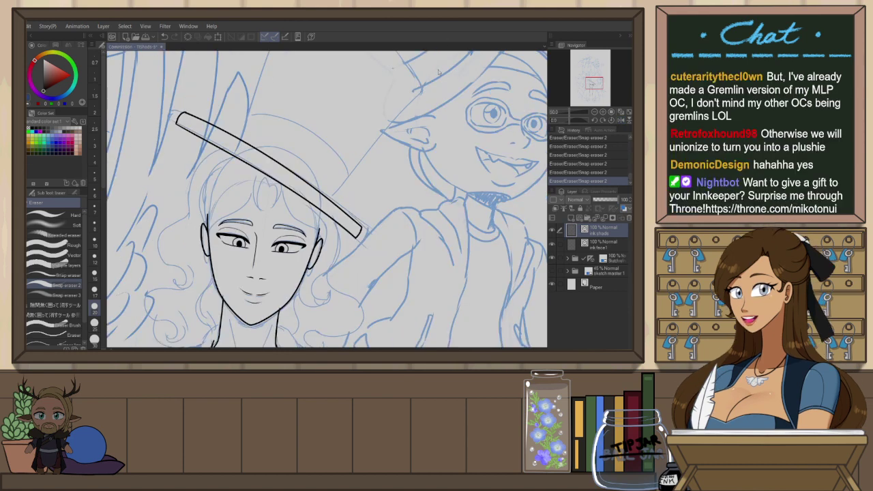
mouse_move(322, 232)
left_mouse_down()
mouse_move(360, 199)
mouse_move(431, 184)
left_mouse_up()
key("ctrl+z")
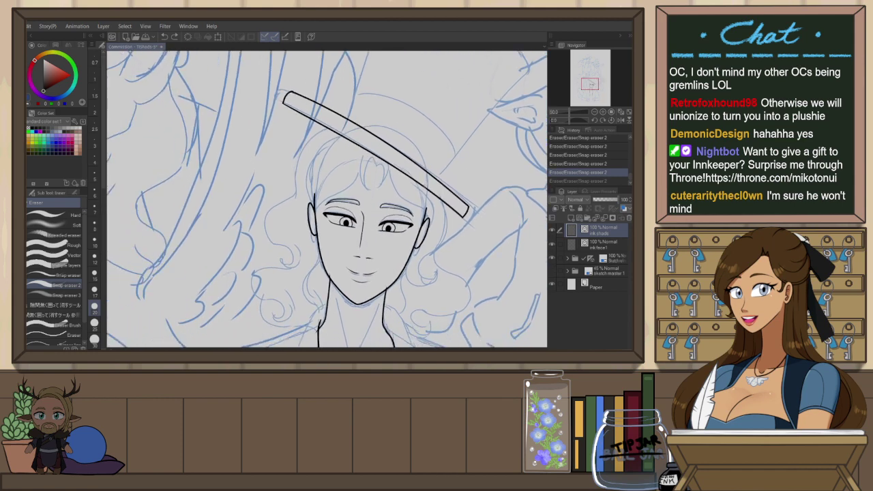
key("p")
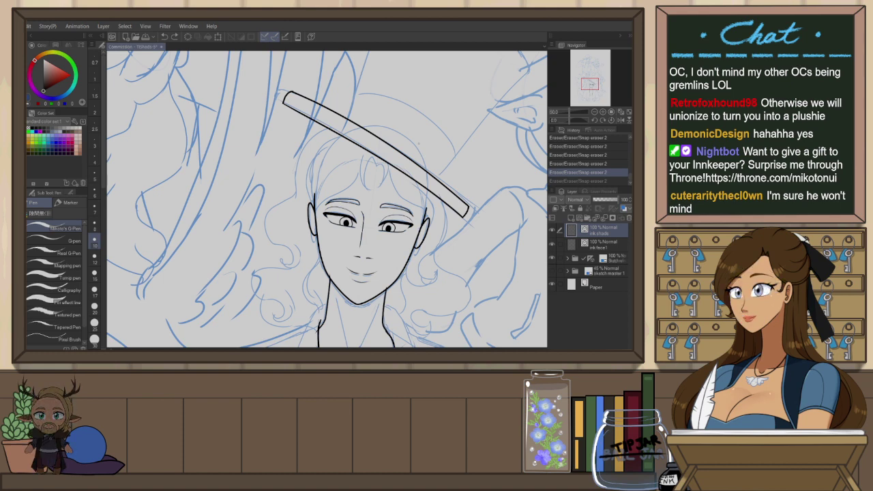
scroll(376, 165, "up", 2)
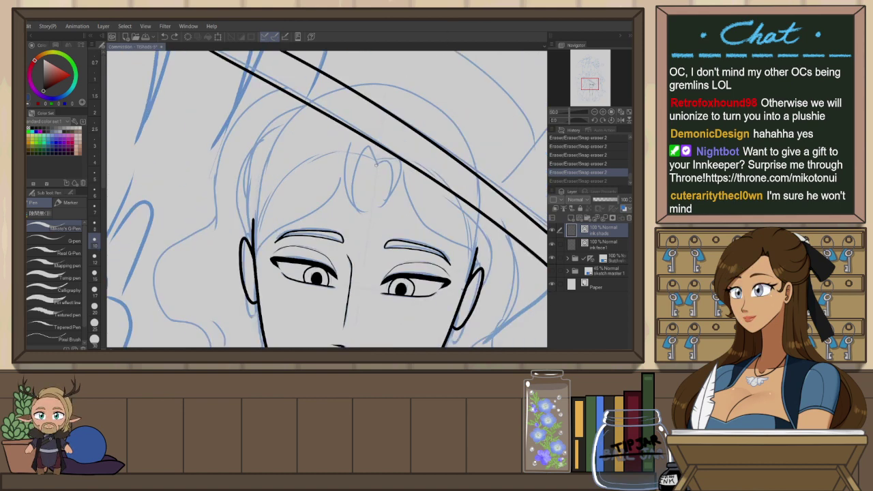
mouse_move(377, 167)
left_mouse_down()
mouse_move(369, 148)
mouse_move(363, 218)
left_mouse_up()
key("ctrl+z")
left_click_drag(378, 167, 362, 210)
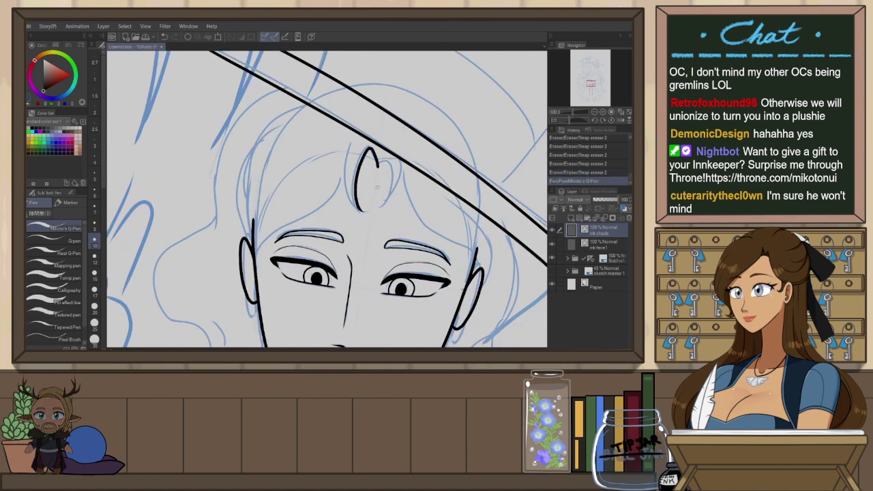
left_click_drag(349, 151, 346, 211)
key("ctrl+z")
mouse_move(351, 148)
left_mouse_down()
mouse_move(347, 204)
mouse_move(345, 181)
mouse_move(359, 214)
left_mouse_up()
key("ctrl+z")
key("e")
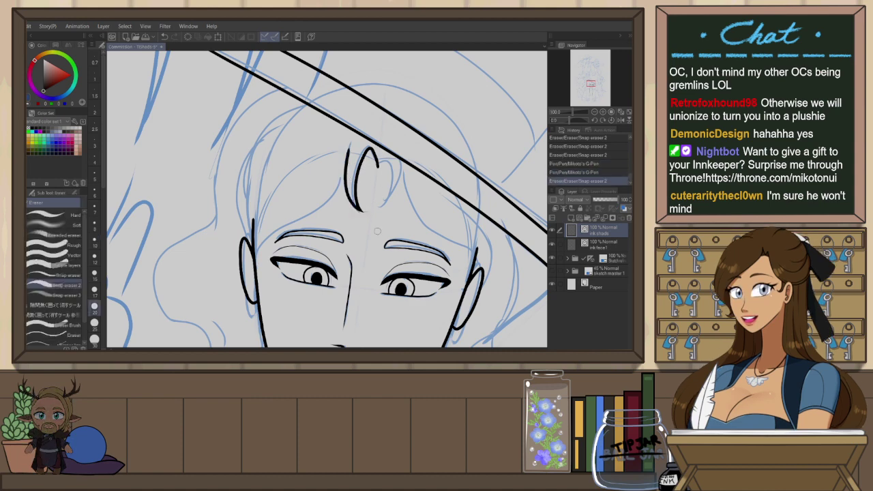
Ink the other half of the forelock in the mirrored view, curving its inner and outer lines to meet at the tip
key("h")
key("p")
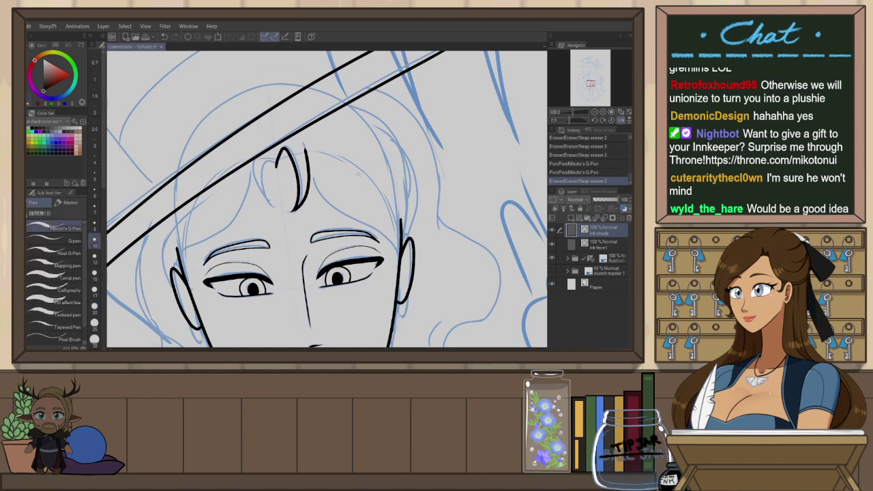
key("ctrl+z")
mouse_move(274, 164)
left_mouse_down()
mouse_move(276, 226)
mouse_move(281, 211)
left_mouse_up()
left_click_drag(256, 163, 281, 215)
key("ctrl+z")
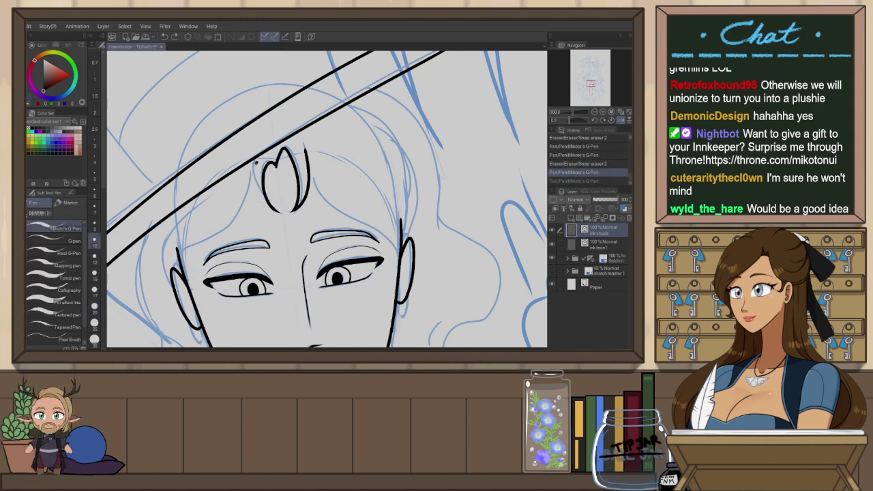
left_click_drag(256, 163, 287, 215)
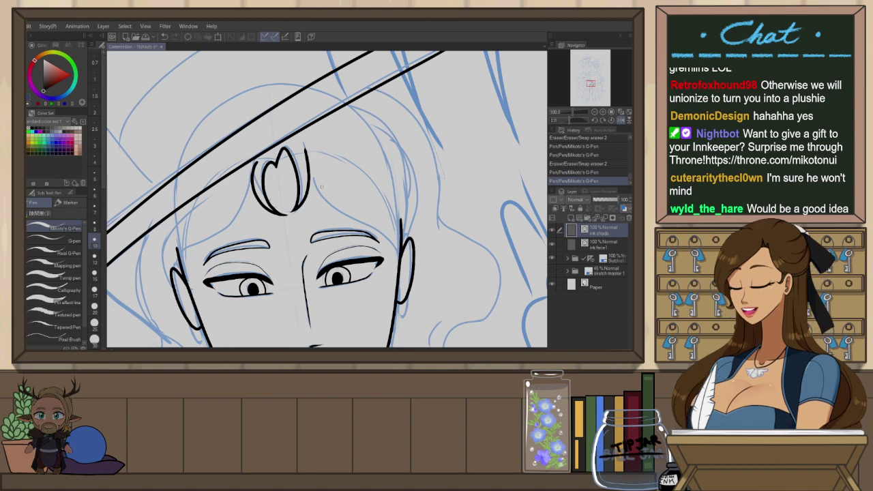
Ink the hairline from the forelock to the ear beneath the low end of the brim, plus the hair's outer edge there
left_click_drag(306, 254, 410, 187)
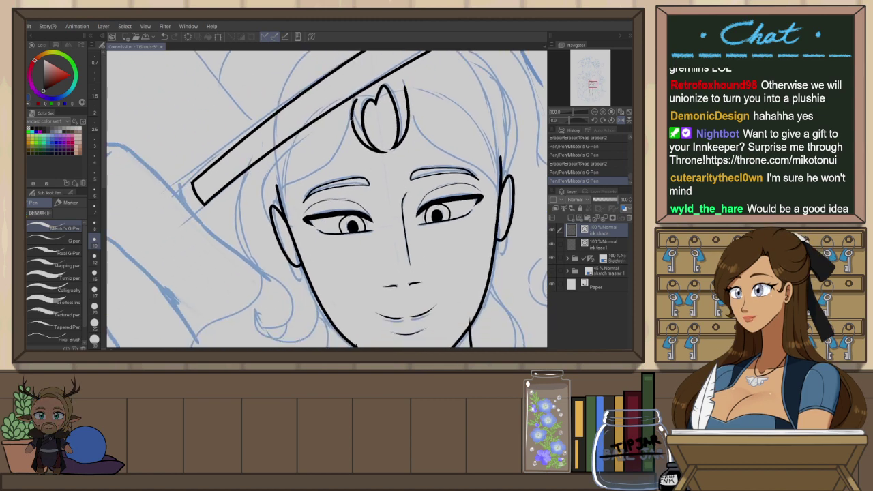
left_click_drag(353, 118, 279, 197)
left_click_drag(352, 118, 280, 192)
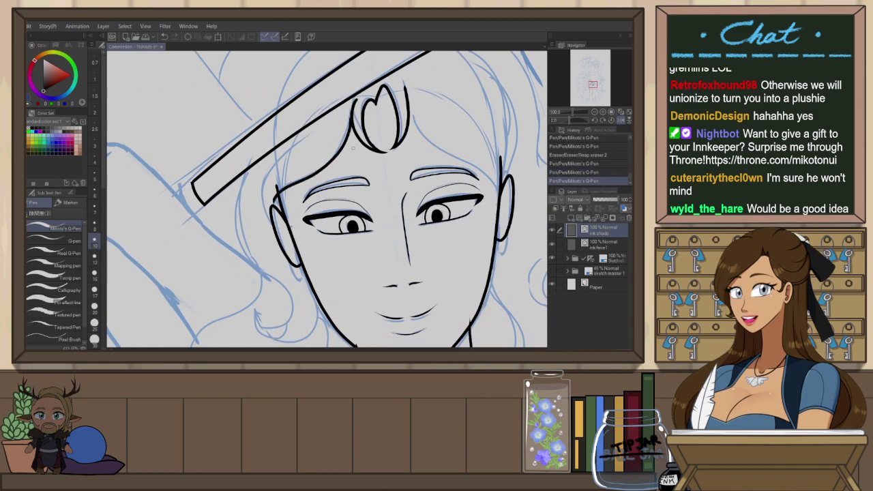
key("ctrl+z")
mouse_move(353, 116)
left_mouse_down()
mouse_move(350, 135)
mouse_move(275, 203)
mouse_move(300, 140)
left_mouse_up()
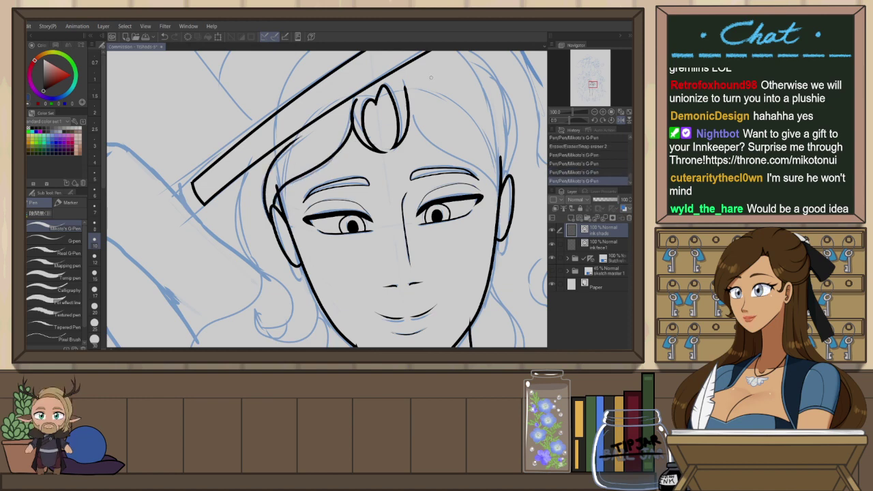
Ink the matching hairline from the forelock to the opposite ear, redrawing it until it curves smoothly
scroll(462, 72, "down", 2)
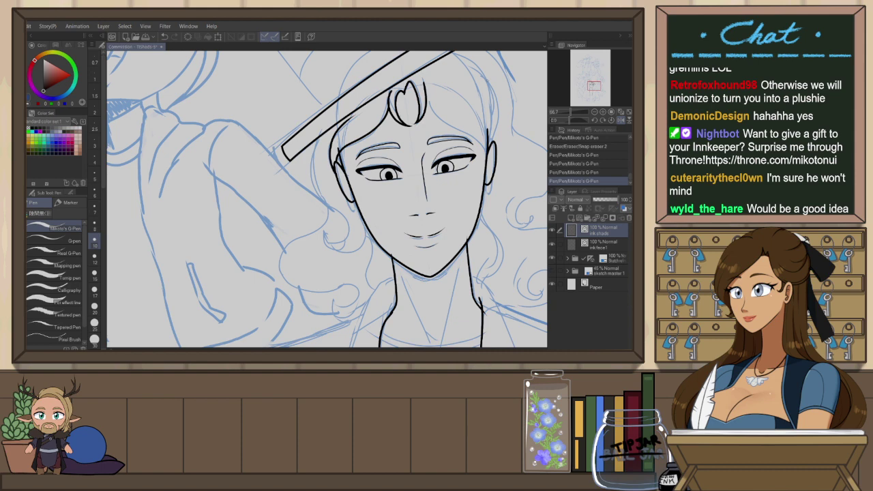
key("h")
left_click_drag(194, 116, 300, 169)
scroll(300, 169, "up", 1)
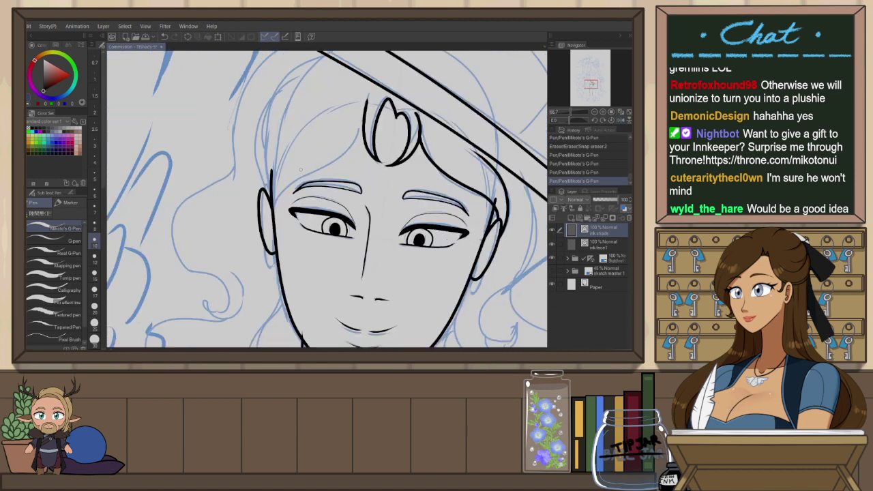
mouse_move(364, 122)
left_mouse_down()
mouse_move(327, 161)
mouse_move(291, 180)
mouse_move(358, 136)
mouse_move(273, 204)
left_mouse_up()
key("ctrl+z")
key("ctrl+z")
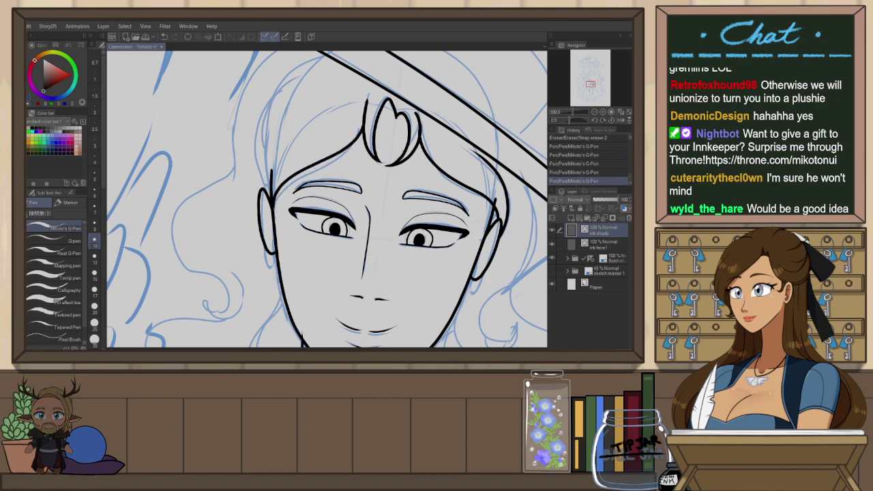
key("ctrl+z")
left_click_drag(363, 122, 272, 205)
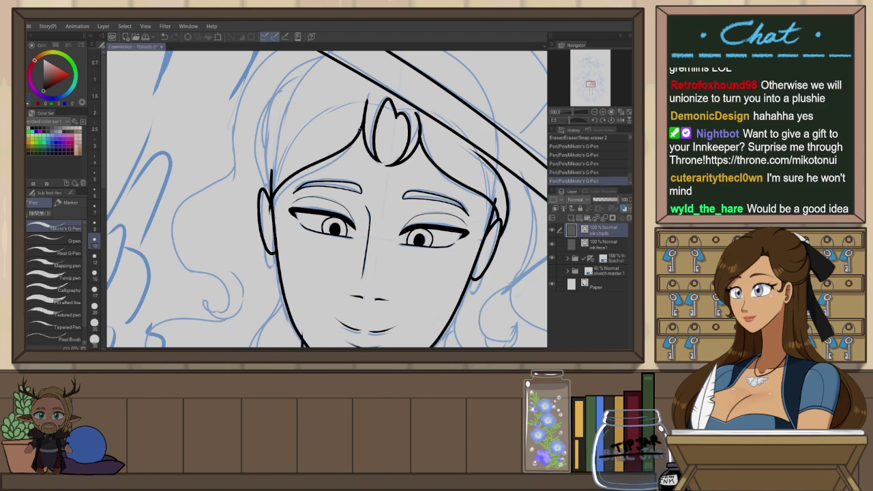
Ink the hair's outer edge from the ear up to the raised side of the brim, and add a second strand outside it
mouse_move(334, 168)
left_mouse_down()
mouse_move(354, 195)
mouse_move(354, 214)
left_mouse_up()
key("e")
mouse_move(291, 217)
left_mouse_down()
mouse_move(288, 245)
mouse_move(327, 112)
left_mouse_up()
key("p")
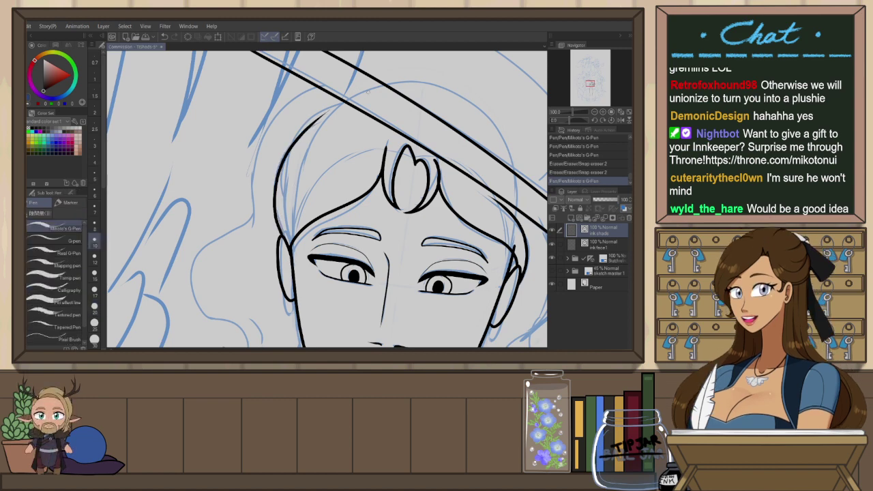
key("ctrl+z")
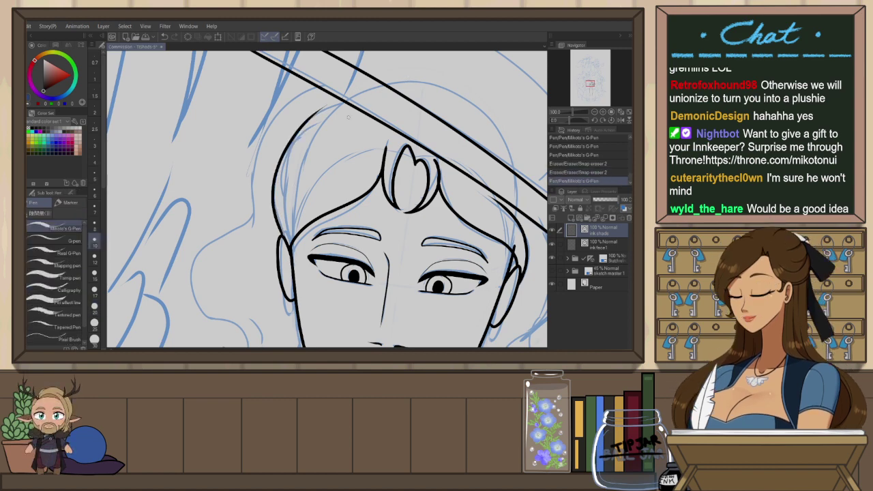
left_click_drag(282, 237, 340, 103)
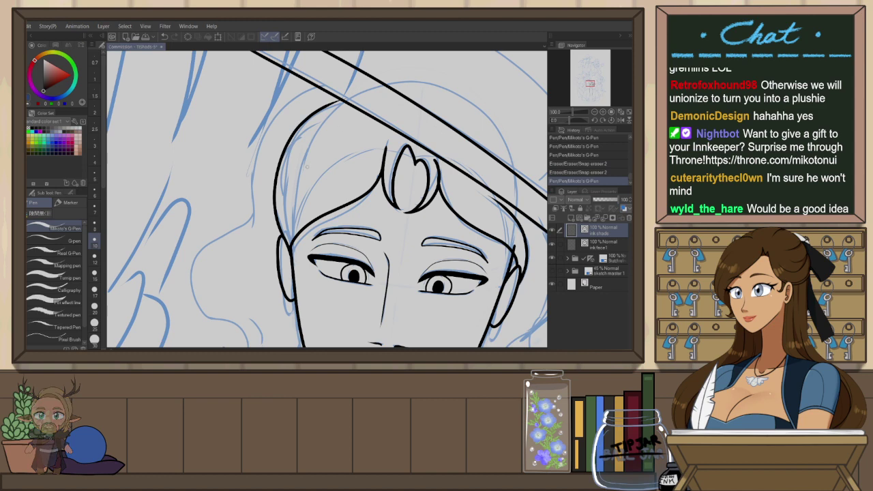
key("ctrl+z")
mouse_move(284, 238)
left_mouse_down()
mouse_move(274, 167)
mouse_move(321, 119)
left_mouse_up()
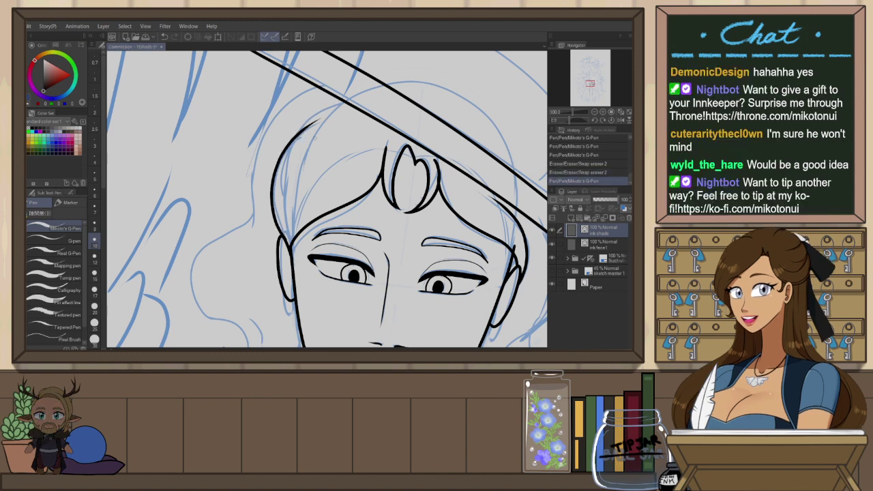
key("ctrl+z")
mouse_move(282, 239)
left_mouse_down()
mouse_move(315, 114)
mouse_move(339, 104)
left_mouse_up()
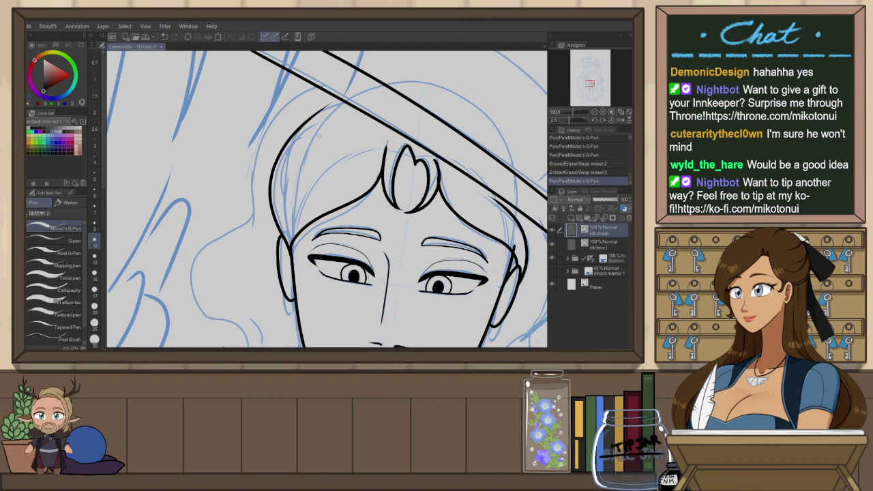
mouse_move(323, 85)
left_mouse_down()
mouse_move(256, 171)
mouse_move(261, 236)
left_mouse_up()
scroll(477, 132, "down", 2)
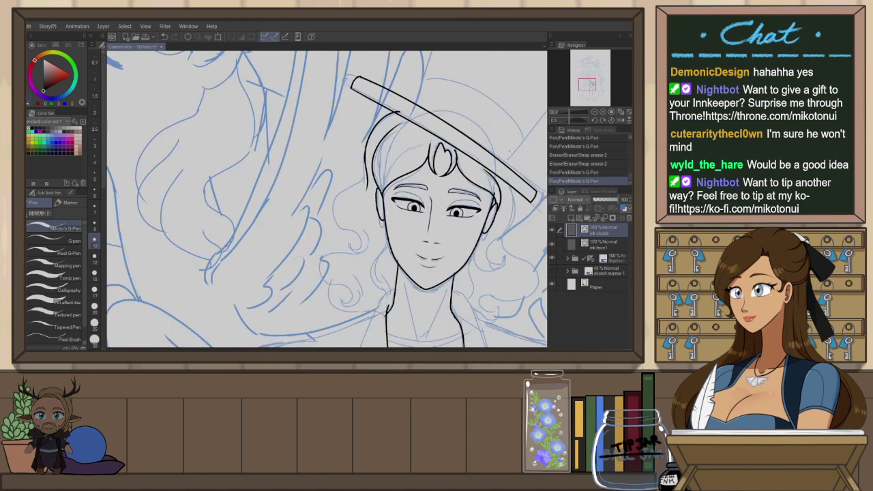
left_click_drag(545, 161, 499, 152)
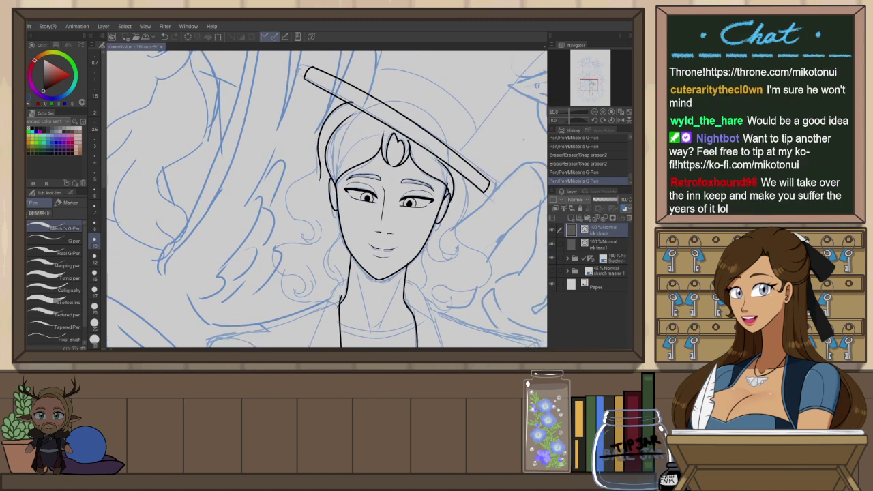
left_click_drag(419, 227, 517, 246)
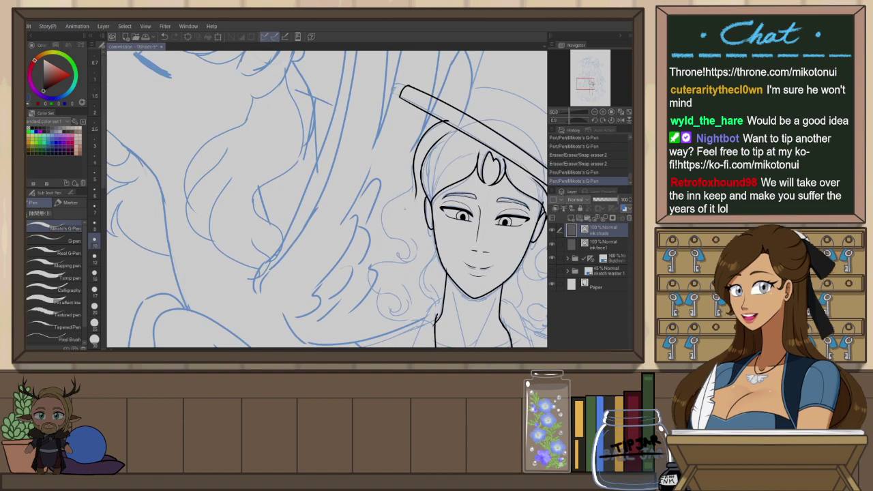
scroll(405, 211, "down", 4)
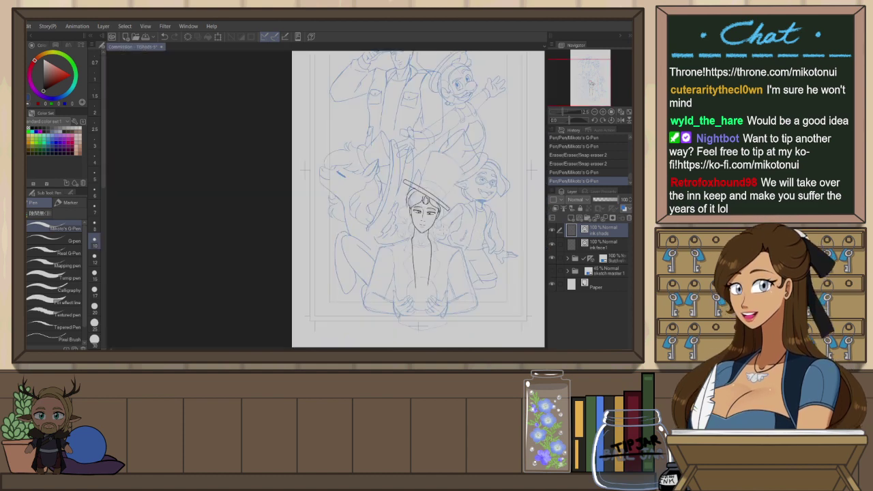
scroll(454, 236, "up", 4)
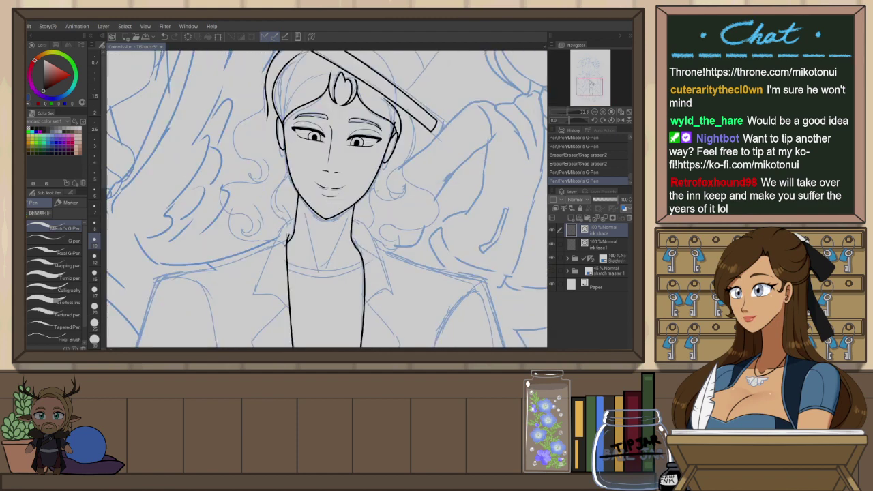
Ink the wavy side lock falling from the raised side of the brim to a hooked curl, plus the strand behind the jaw
left_click_drag(354, 155, 389, 206)
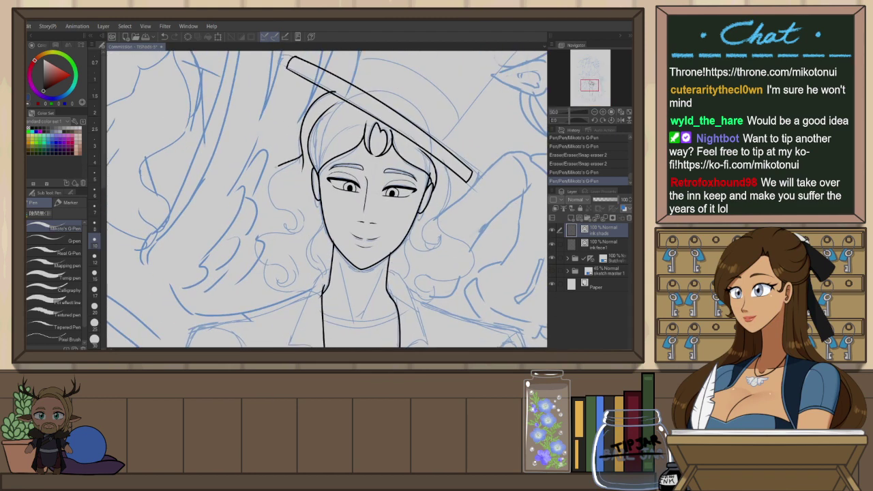
key("ctrl+z")
mouse_move(286, 210)
left_mouse_down()
mouse_move(299, 230)
mouse_move(291, 232)
mouse_move(325, 267)
left_mouse_up()
key("ctrl+z")
key("ctrl+z")
key("ctrl+z")
key("ctrl+z")
key("ctrl+z")
key("ctrl+z")
mouse_move(327, 221)
left_mouse_down()
mouse_move(318, 247)
mouse_move(331, 273)
mouse_move(357, 235)
left_mouse_up()
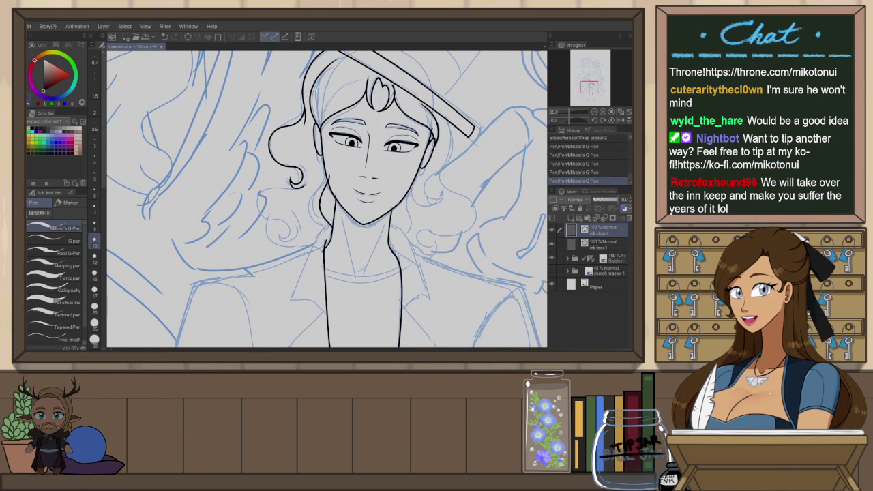
Ink the matching curled lock beneath the low end of the brim and erase the overshooting hair line ends
key("h")
left_click_drag(247, 221, 320, 252)
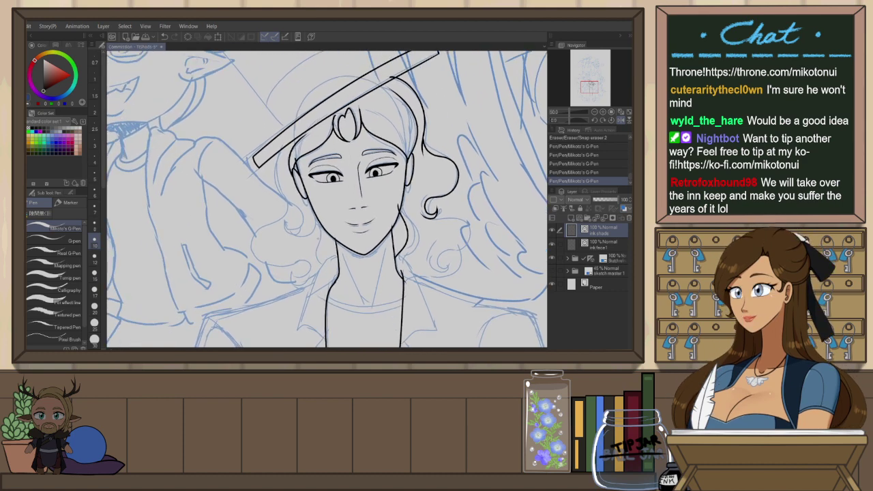
left_click_drag(285, 144, 285, 222)
mouse_move(276, 143)
left_mouse_down()
mouse_move(270, 174)
mouse_move(307, 245)
mouse_move(331, 217)
mouse_move(416, 224)
left_mouse_up()
scroll(290, 206, "up", 1)
key("ctrl+z")
key("ctrl+z")
key("e")
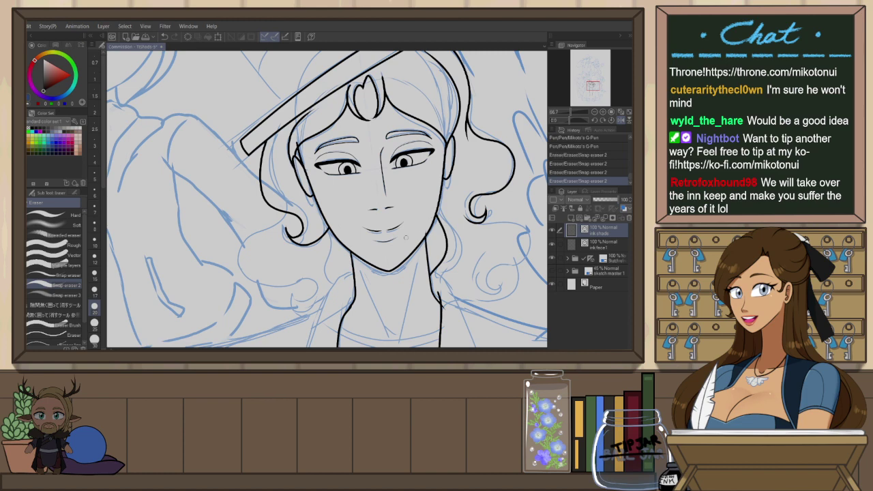
Ink the straight side of the hat crown rising from the raised side of the brim to the top corner
left_click_drag(384, 149, 392, 211)
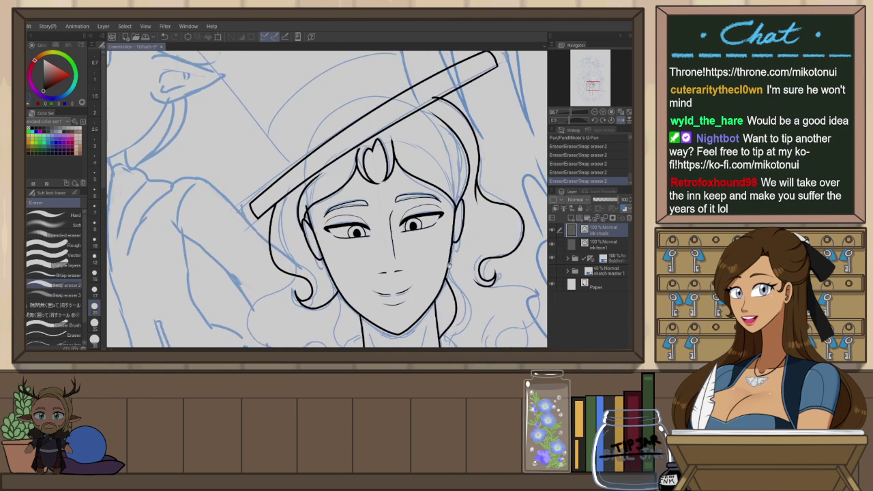
key("p")
mouse_move(362, 155)
left_mouse_down()
mouse_move(388, 151)
mouse_move(435, 213)
mouse_move(434, 263)
left_mouse_up()
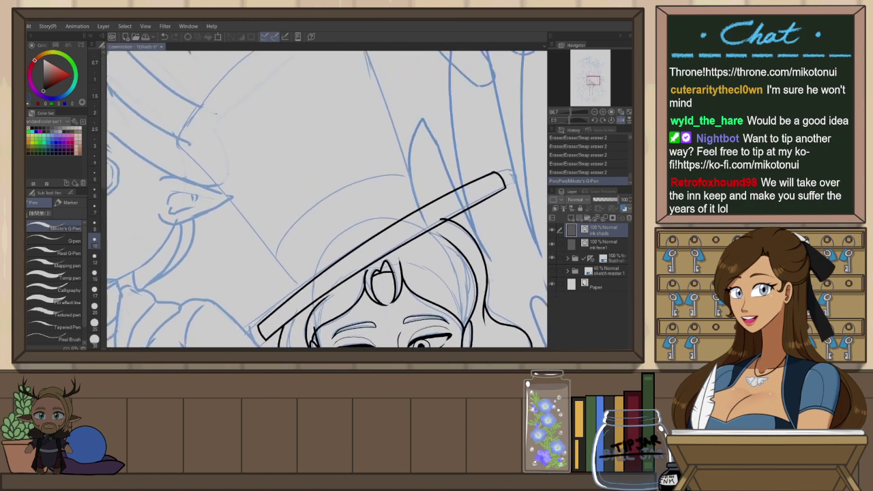
scroll(440, 216, "down", 1)
key("h")
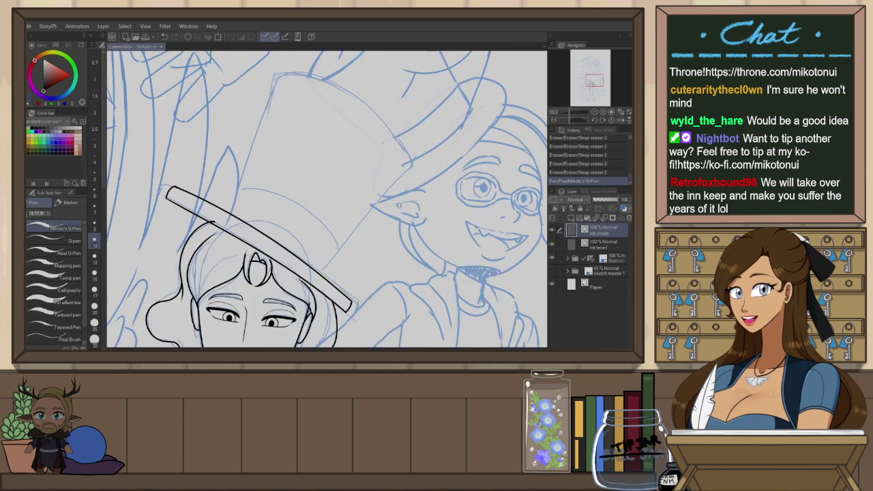
left_click_drag(369, 181, 411, 226, "shift")
left_click_drag(476, 171, 478, 224, "shift")
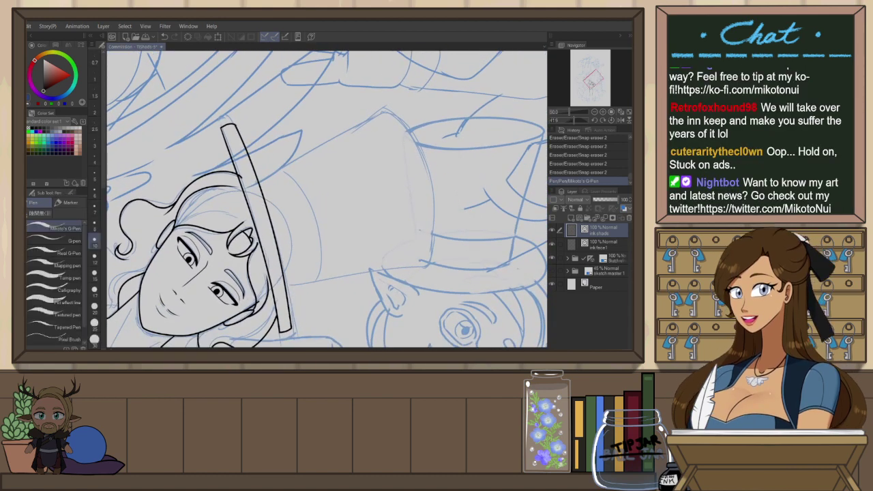
left_click_drag(257, 182, 379, 105)
key("ctrl+z")
left_click_drag(260, 179, 385, 104)
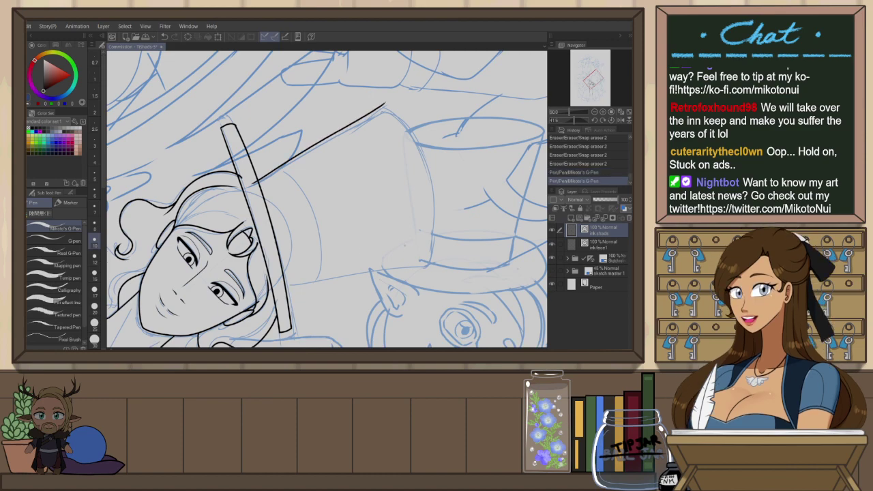
Ink the opposite side of the hat crown from the low part of the brim, redrawing it until it follows the sketch
key("h")
key("r")
left_click_drag(483, 189, 240, 306)
key("p")
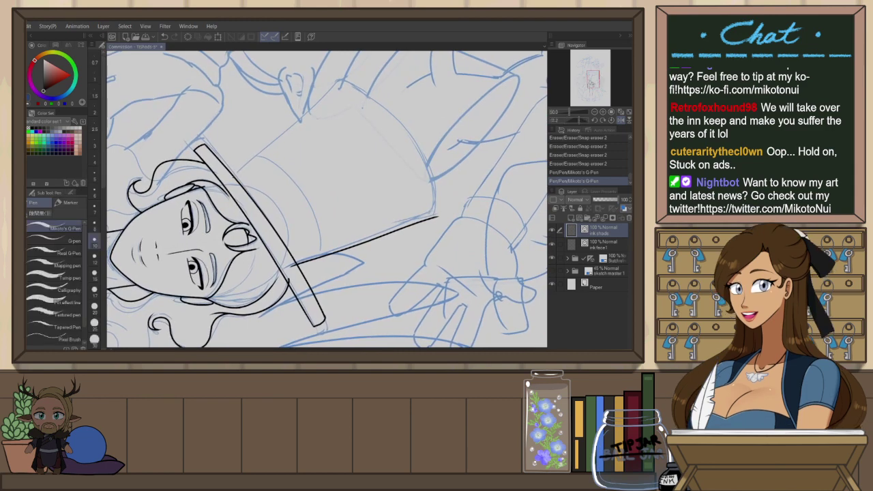
left_click_drag(234, 176, 332, 79)
key("ctrl+z")
left_click_drag(232, 179, 341, 80)
key("ctrl+z")
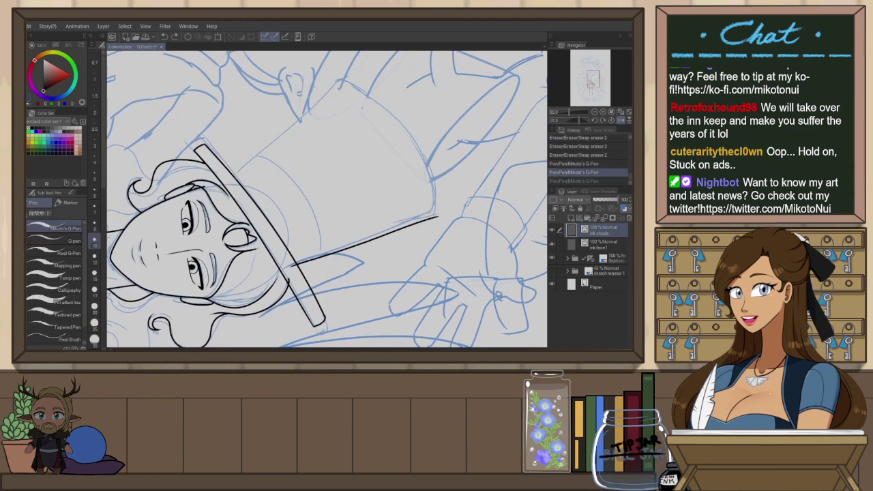
mouse_move(233, 181)
left_mouse_down()
mouse_move(351, 74)
mouse_move(343, 77)
left_mouse_up()
key("ctrl+z")
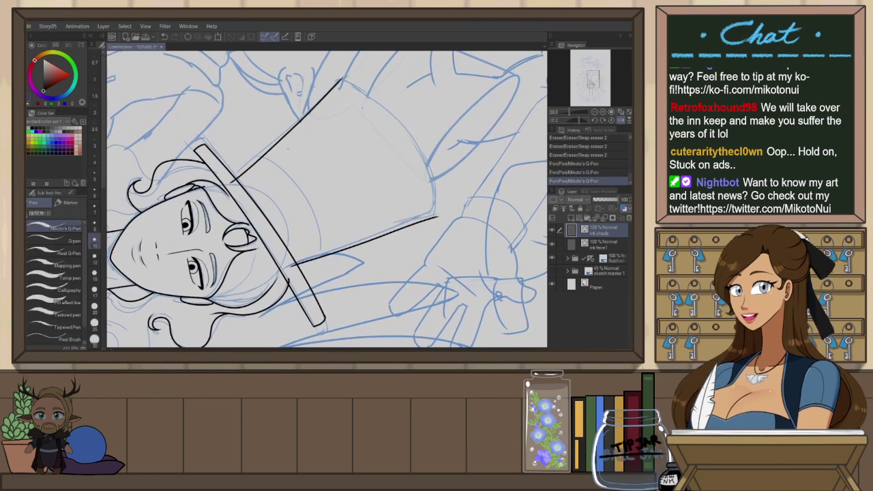
Ink the curved top edge of the hat crown and the parallel hatband curve above the brim
key("ctrl+at")
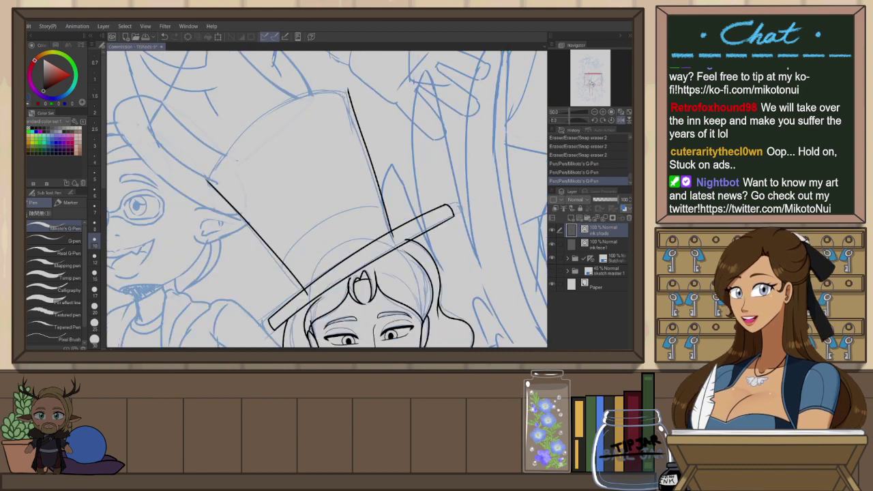
left_click_drag(212, 188, 365, 95)
key("e")
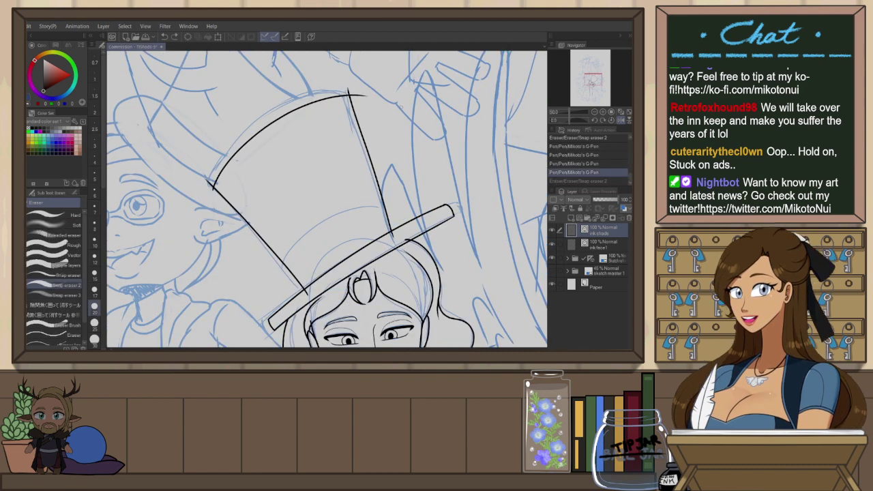
key("ctrl+z")
key("p")
left_click_drag(282, 271, 387, 205)
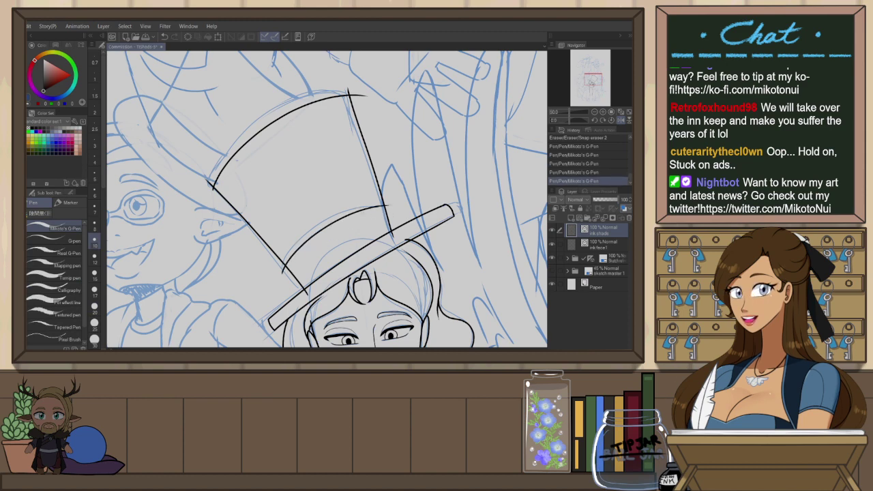
left_click_drag(400, 264, 420, 199)
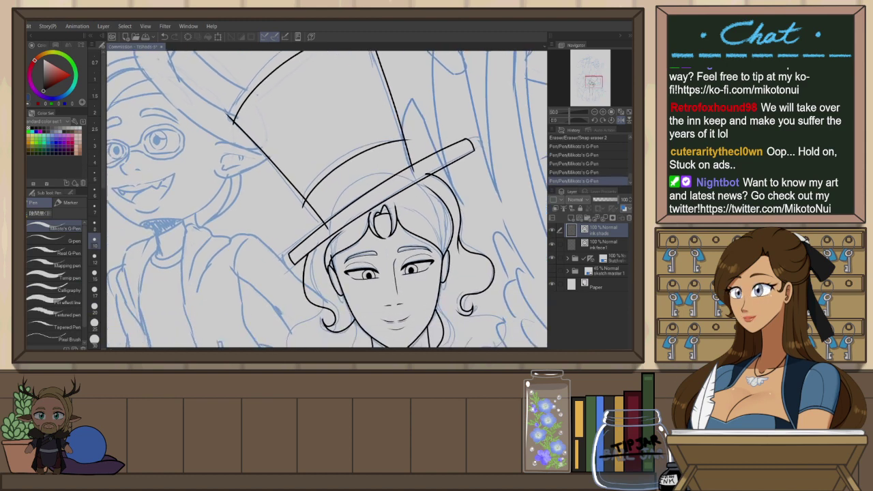
left_click_drag(257, 94, 247, 135)
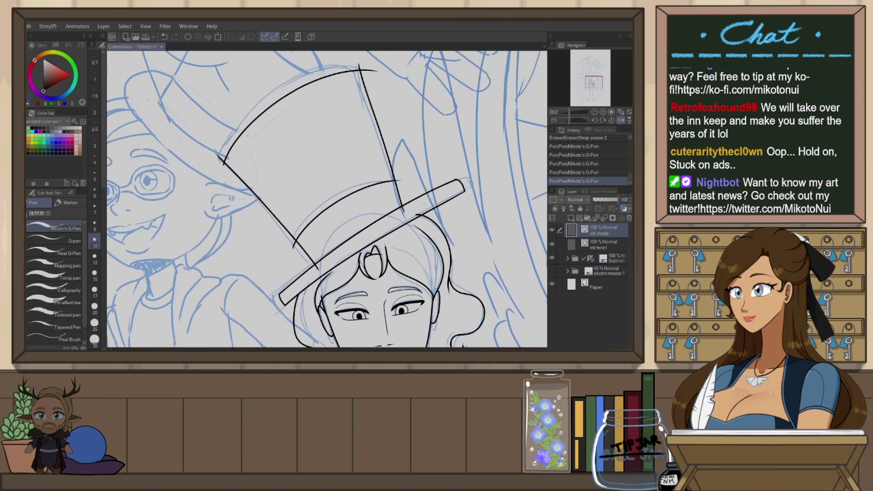
Adjust the vector lines of both crown sides to meet the brim, and stretch the hatband curve past the crown's raised side
key("o")
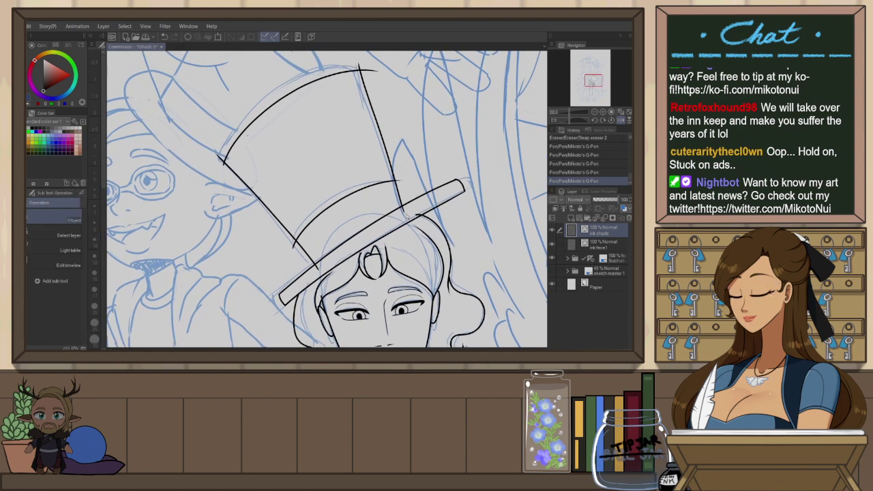
left_click(401, 205)
left_click_drag(404, 211, 425, 219)
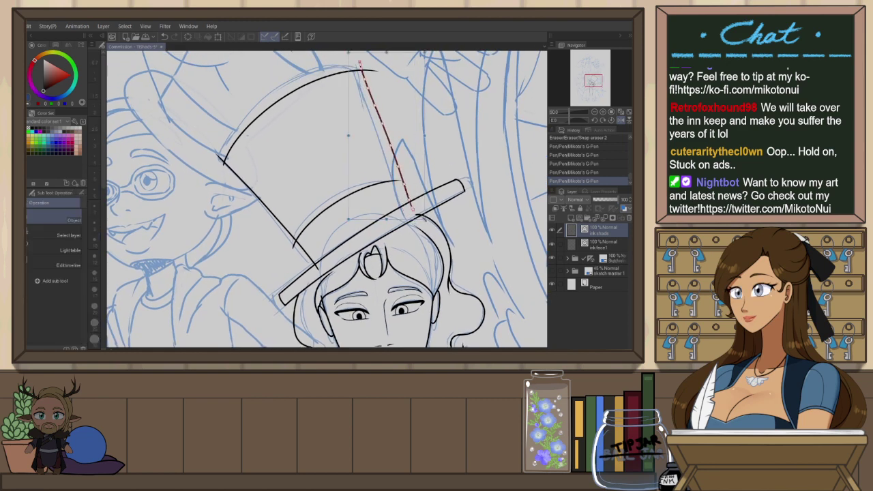
left_click(266, 210)
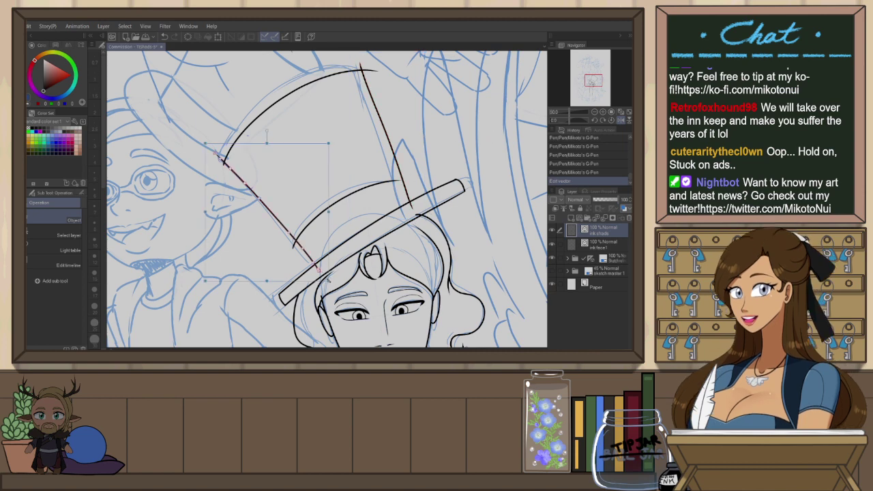
left_click_drag(328, 280, 322, 280)
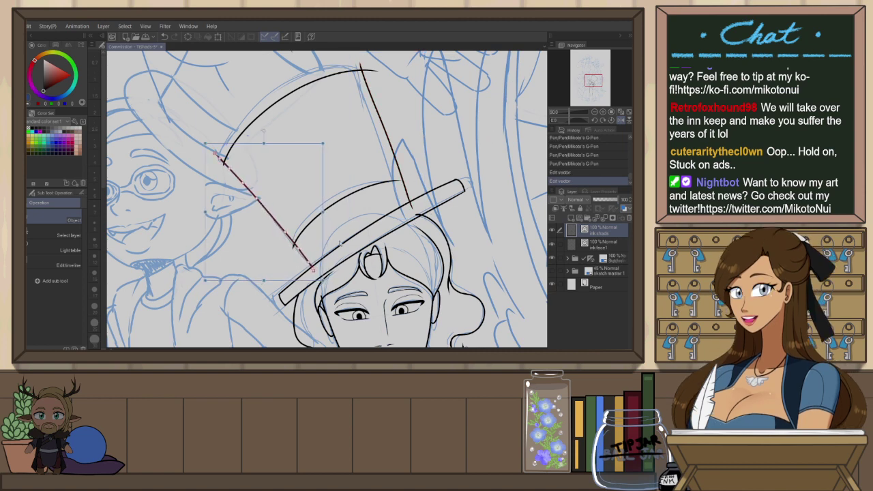
left_click(372, 162)
left_click_drag(403, 181, 423, 172)
left_click(435, 135)
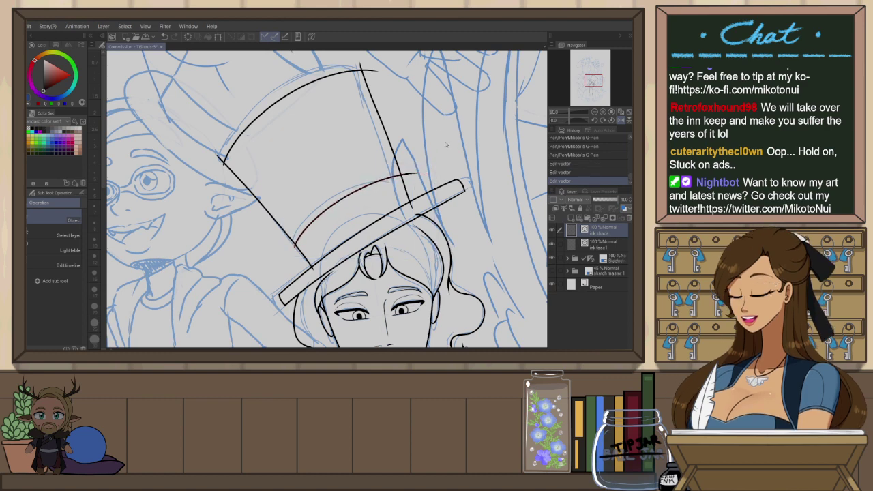
Reshape the crown line on the hat's raised side slightly with the Pinch vector line tool
scroll(443, 164, "down", 2)
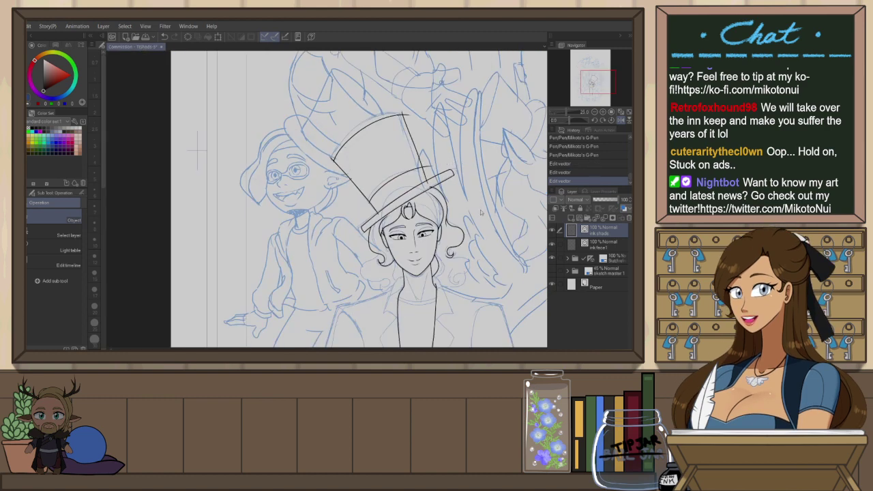
key("y")
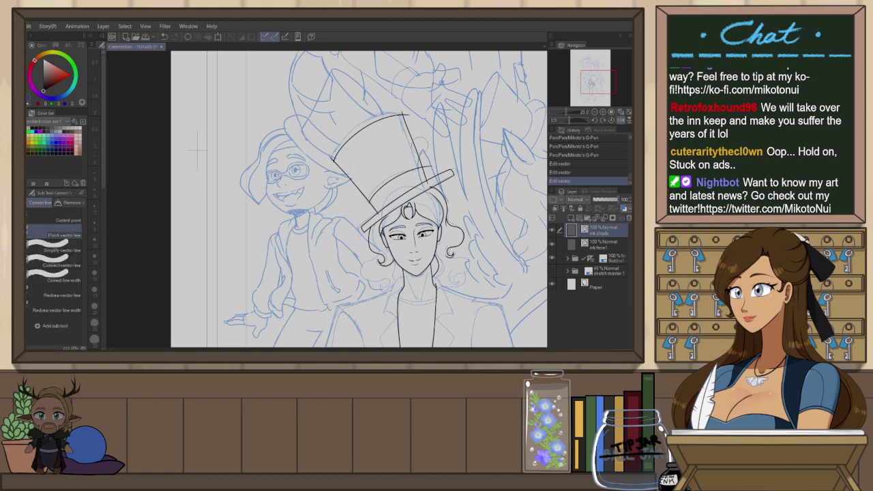
left_click_drag(421, 144, 429, 143)
scroll(430, 148, "up", 1)
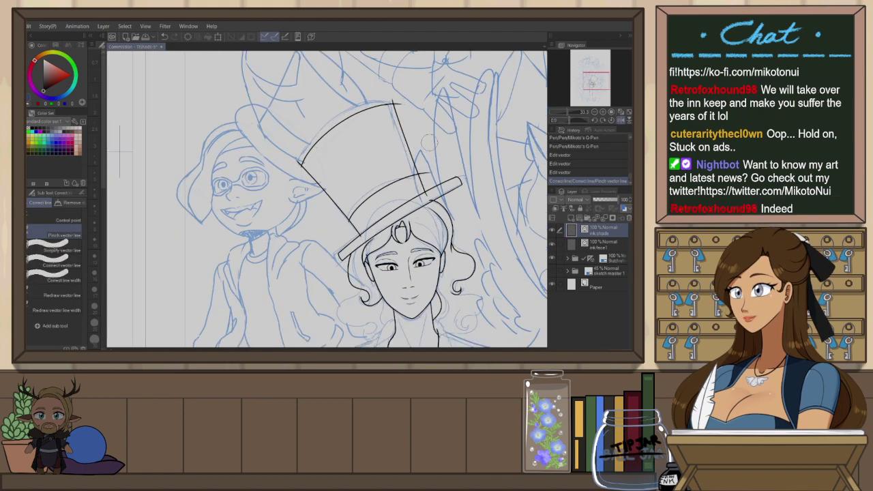
Ink a second, larger curl below the lock on the brim's low side, redrawing it until it flows toward the shoulder
left_click_drag(409, 286, 396, 199)
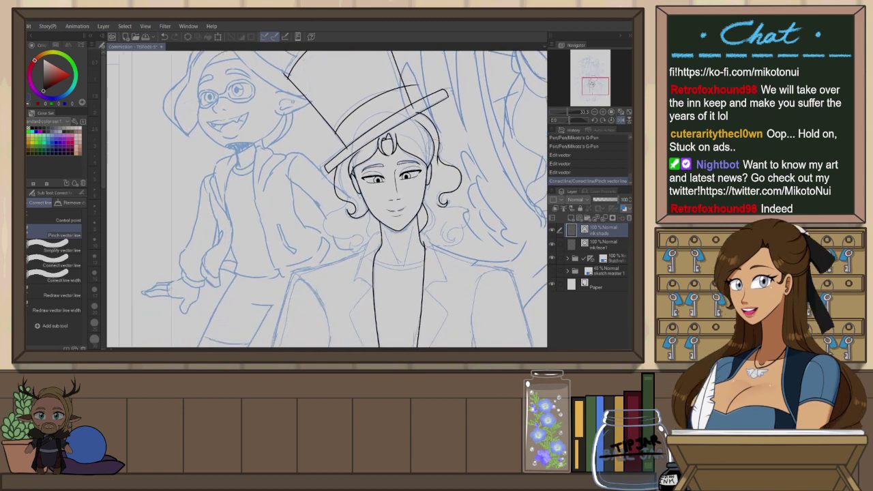
key("e")
scroll(345, 242, "up", 2)
key("p")
scroll(345, 243, "down", 1)
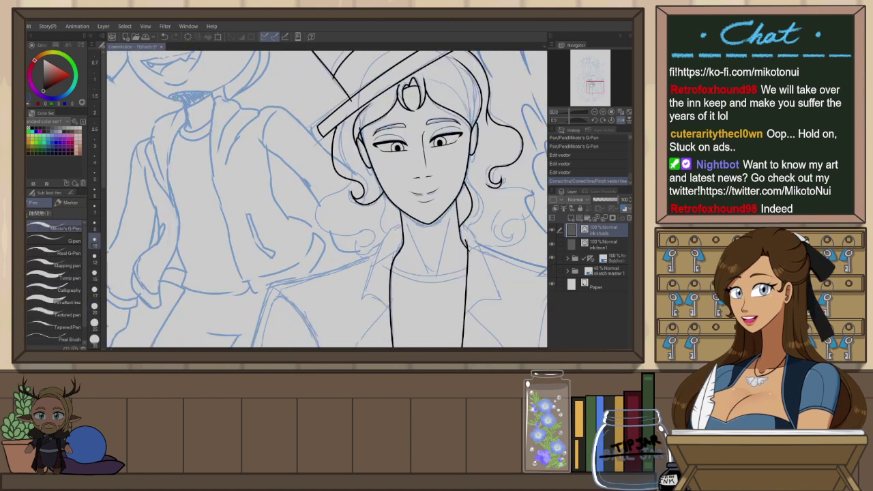
left_click_drag(354, 227, 369, 235)
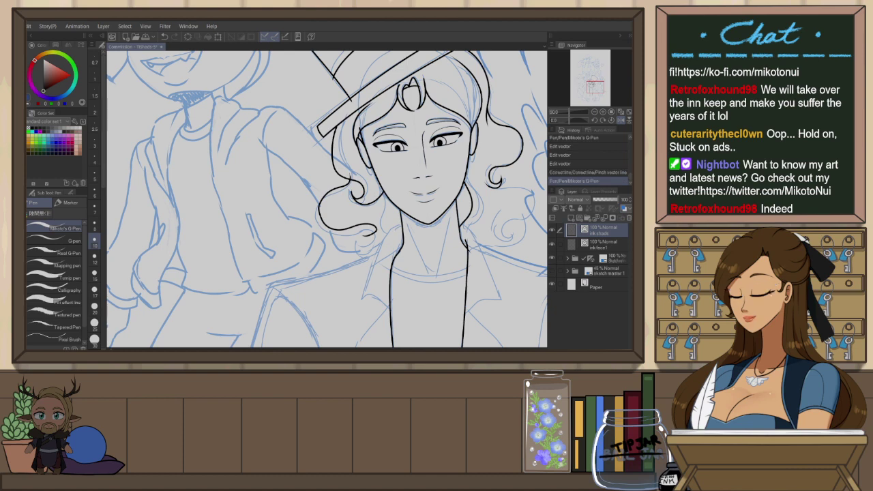
key("ctrl+z")
mouse_move(352, 178)
left_mouse_down()
mouse_move(379, 228)
mouse_move(369, 236)
left_mouse_up()
key("ctrl+z")
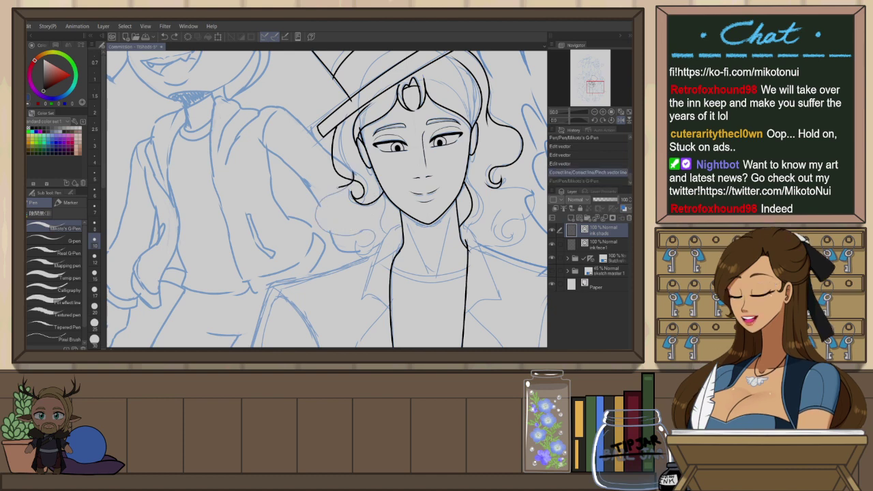
mouse_move(338, 188)
left_mouse_down()
mouse_move(375, 237)
mouse_move(364, 243)
mouse_move(384, 245)
left_mouse_up()
scroll(382, 239, "up", 1)
key("ctrl+z")
key("ctrl+z")
key("ctrl+z")
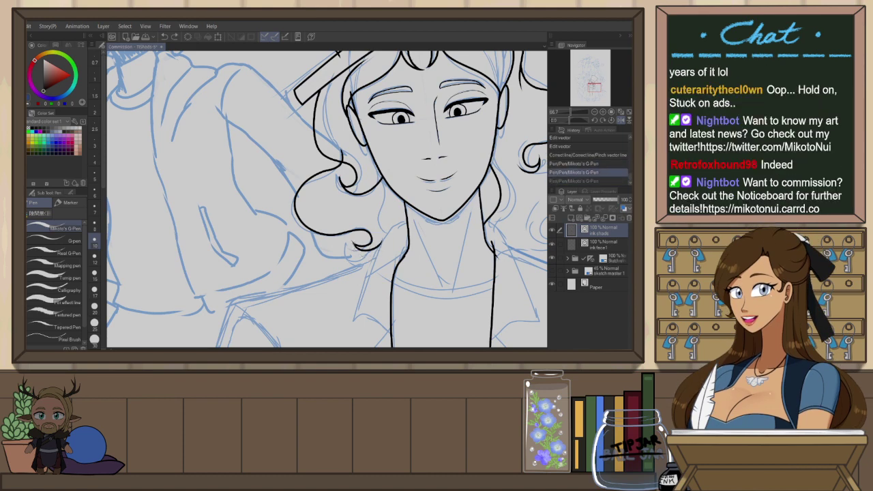
key("ctrl+y")
Ink the pointed collar flaps on both sides of the neck, mirroring the view for the second one
left_click_drag(435, 274, 355, 65)
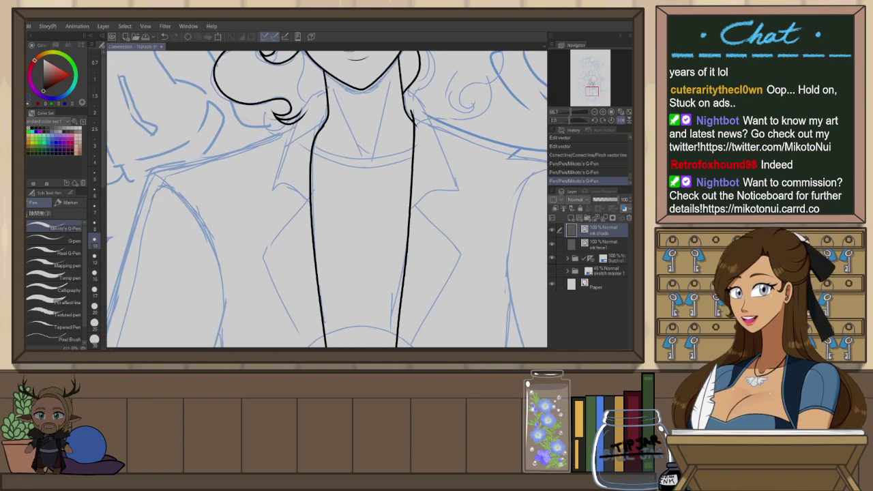
key("ctrl+z")
mouse_move(329, 88)
left_mouse_down()
mouse_move(271, 190)
mouse_move(318, 213)
left_mouse_up()
key("h")
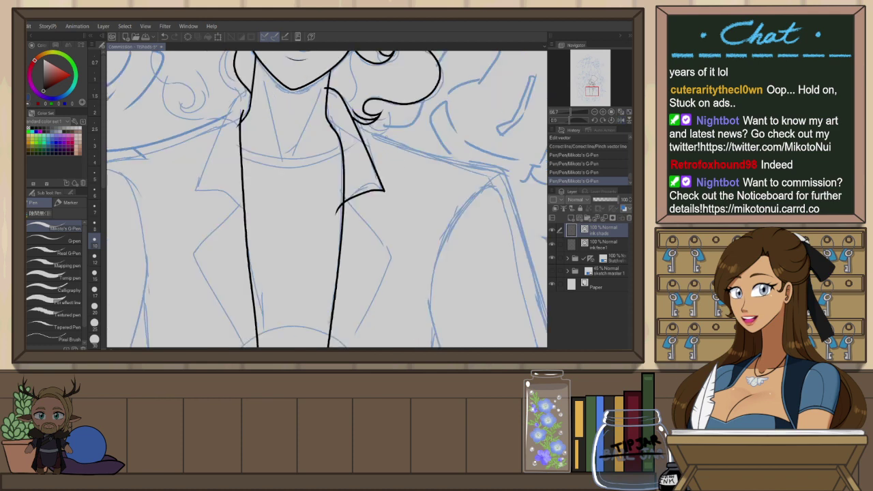
left_click_drag(263, 144, 343, 176)
mouse_move(333, 115)
left_mouse_down()
mouse_move(275, 222)
mouse_move(321, 235)
left_mouse_up()
key("ctrl+z")
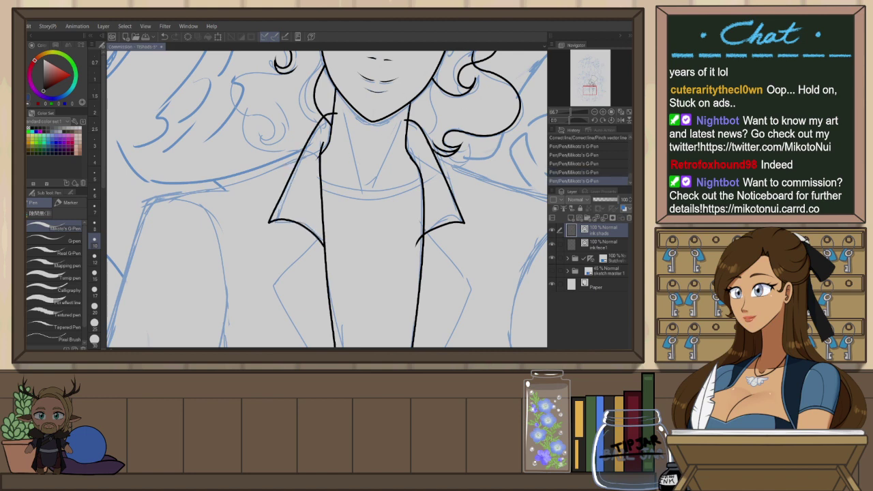
Ink the lower curl on the sketched side of the hair, adding its inner hook and an underside curve running toward the collar
left_click_drag(307, 183, 346, 244)
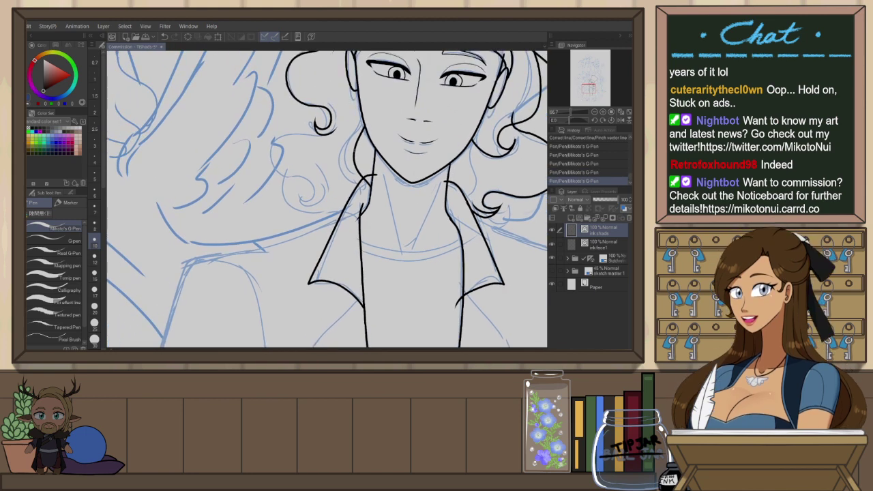
left_click_drag(297, 173, 318, 181)
key("ctrl+z")
mouse_move(319, 132)
left_mouse_down()
mouse_move(275, 161)
mouse_move(308, 190)
left_mouse_up()
key("ctrl+z")
mouse_move(321, 129)
left_mouse_down()
mouse_move(280, 145)
mouse_move(315, 196)
mouse_move(332, 185)
mouse_move(333, 193)
left_mouse_up()
key("ctrl+z")
key("ctrl+z")
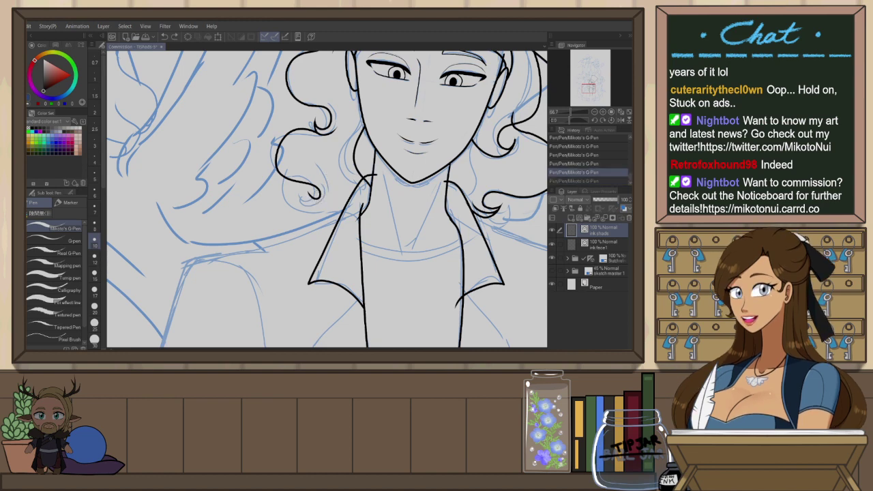
left_click_drag(321, 161, 332, 199)
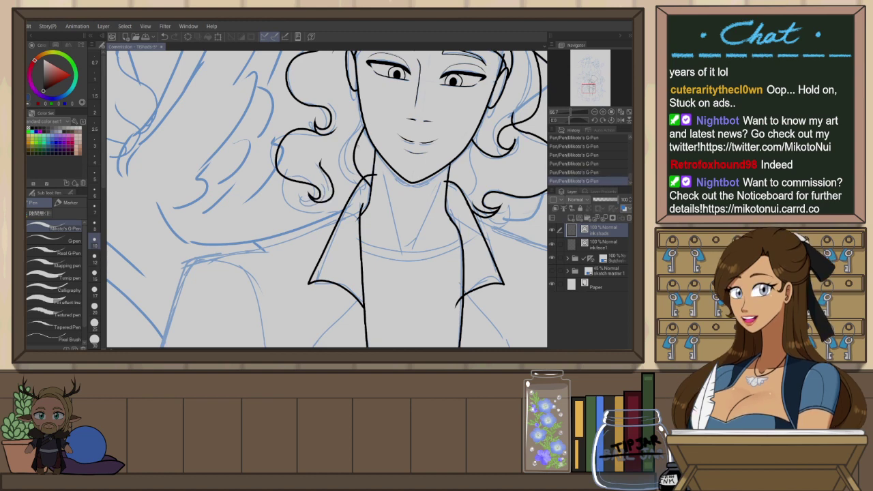
mouse_move(284, 175)
left_mouse_down()
mouse_move(300, 207)
mouse_move(354, 205)
mouse_move(300, 210)
mouse_move(355, 205)
left_mouse_up()
key("ctrl+z")
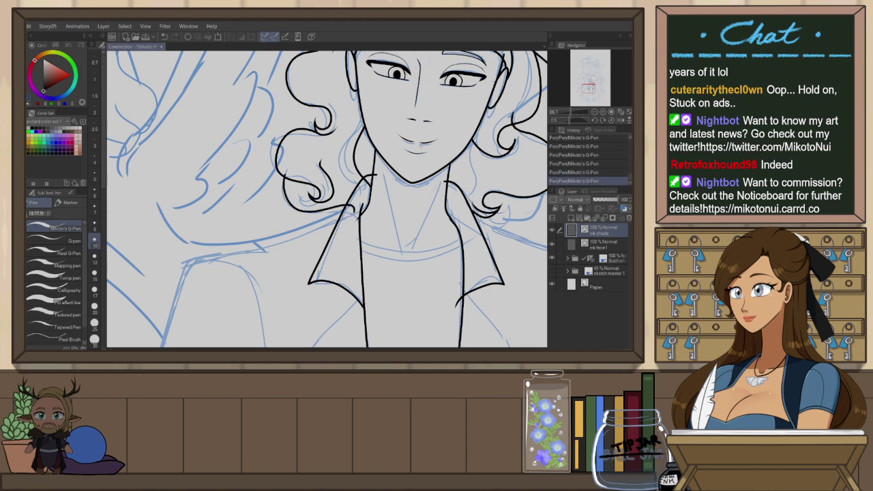
Mirror the view and ink the first coat lapel below the collar flap, redrawing it wider than the sketch with a pointed outer corner
key("h")
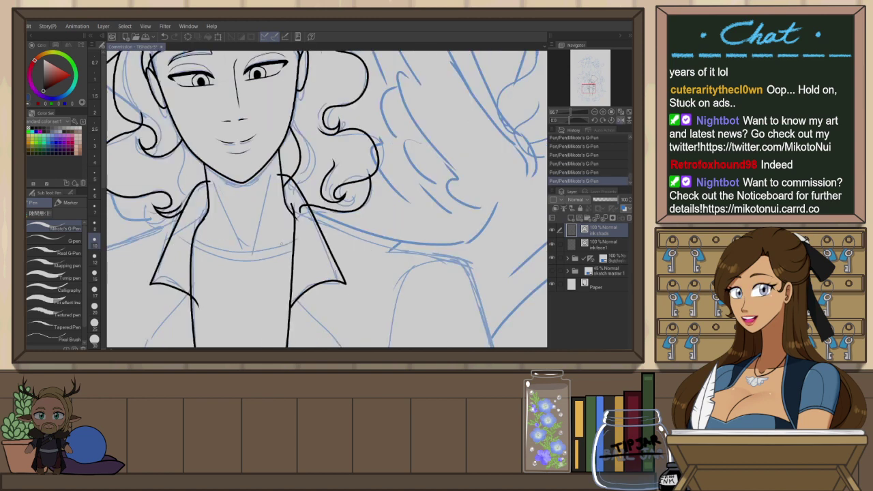
mouse_move(315, 285)
left_mouse_down()
mouse_move(421, 242)
mouse_move(462, 188)
left_mouse_up()
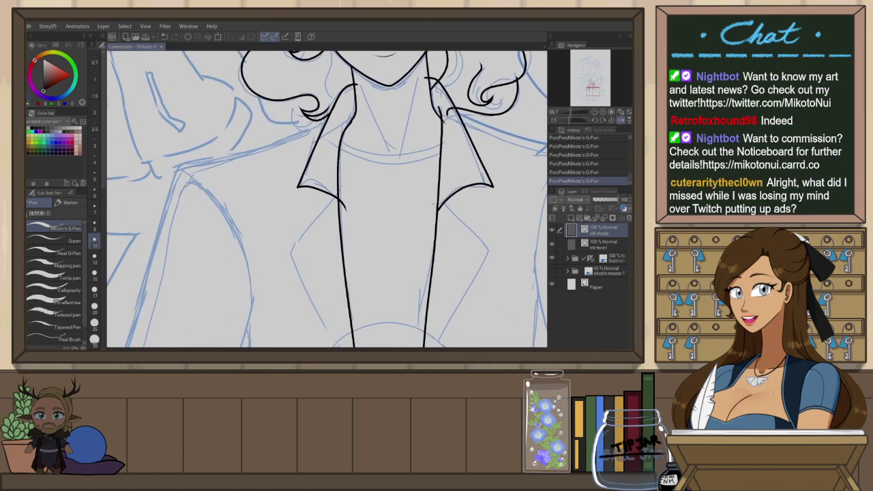
left_click_drag(431, 232, 435, 183)
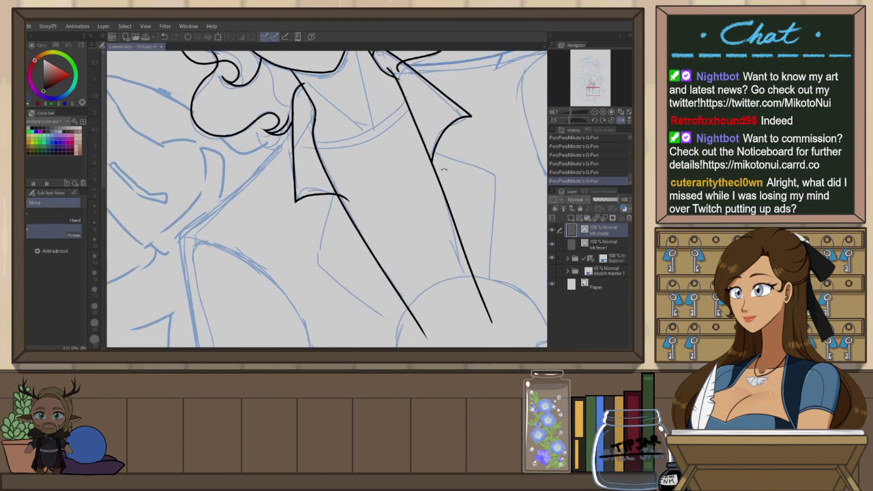
left_click_drag(424, 220, 404, 230)
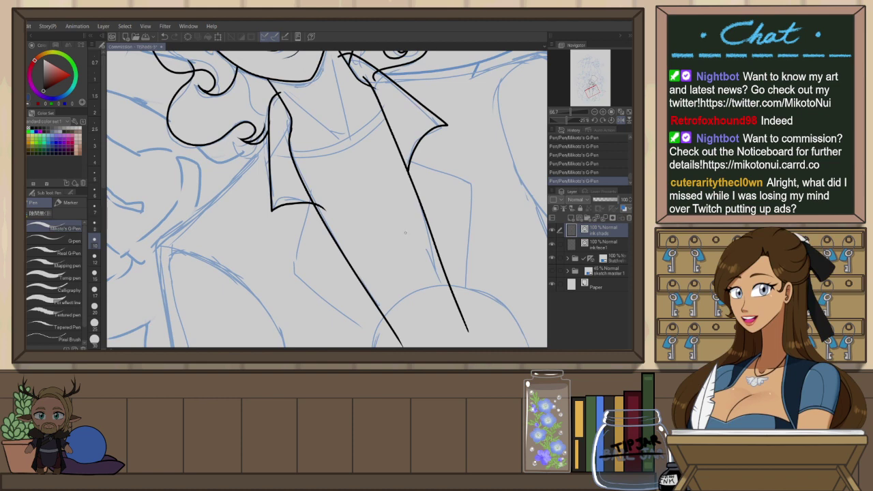
key("ctrl+at")
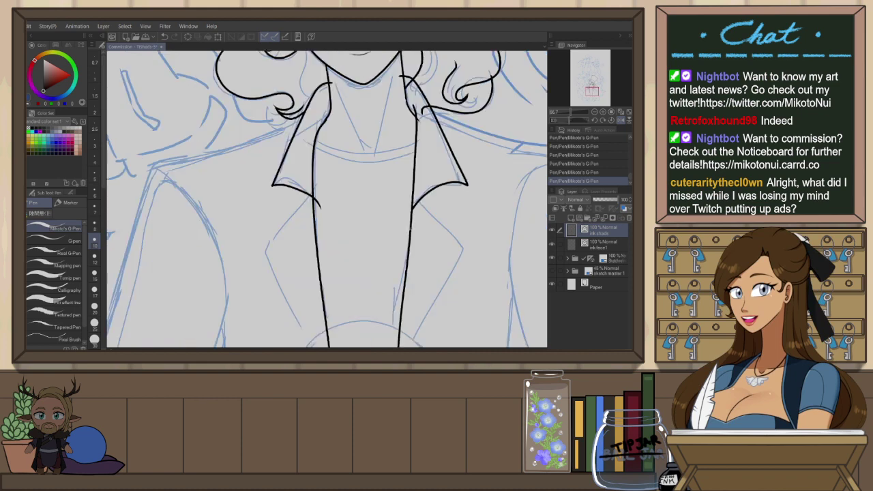
left_click_drag(410, 228, 395, 230)
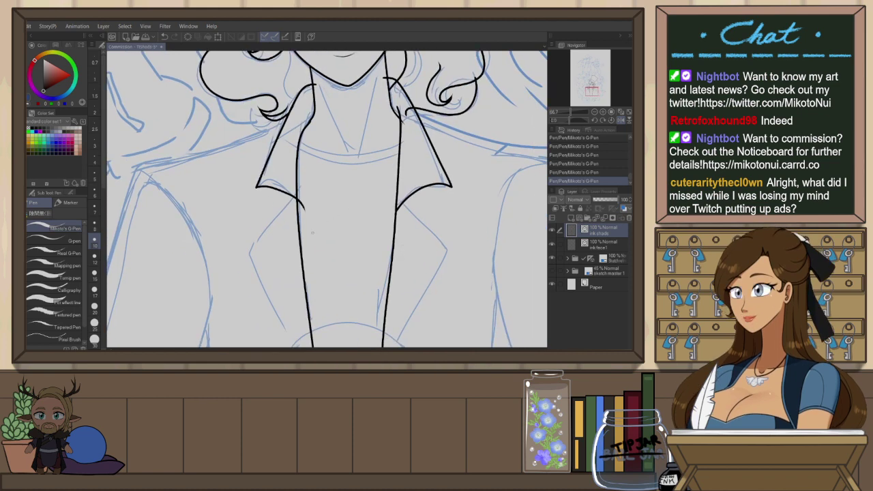
left_click_drag(295, 285, 337, 191)
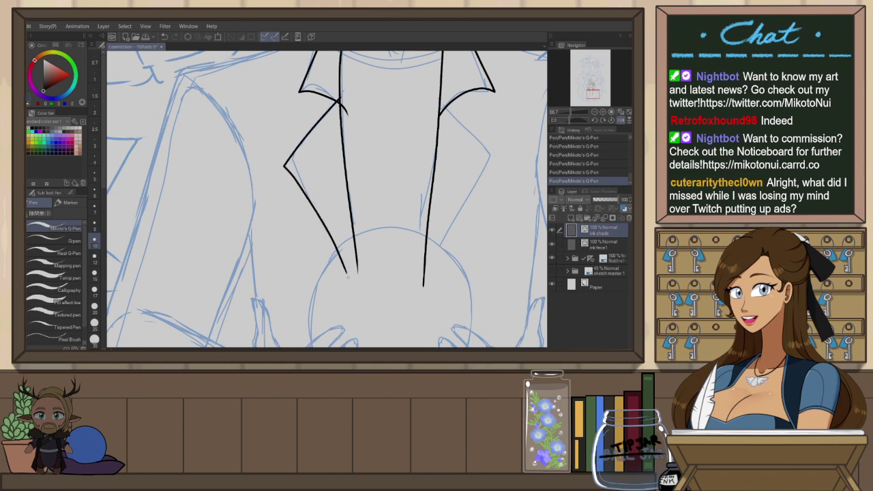
key("ctrl+z")
mouse_move(339, 99)
left_mouse_down()
mouse_move(325, 118)
mouse_move(336, 280)
left_mouse_up()
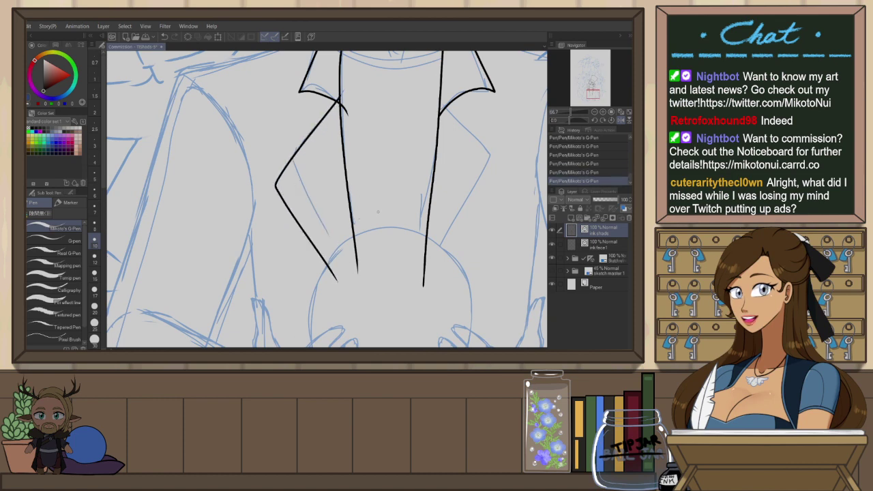
Mirror the view back and ink the matching lapel on the other side of the coat opening, wider than the sketch
key("h")
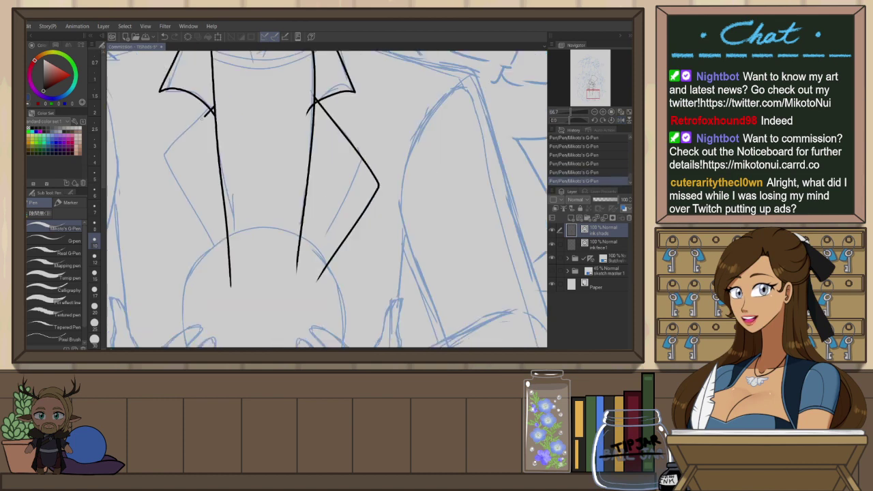
mouse_move(205, 114)
left_mouse_down()
mouse_move(198, 263)
mouse_move(320, 249)
left_mouse_up()
key("ctrl+z")
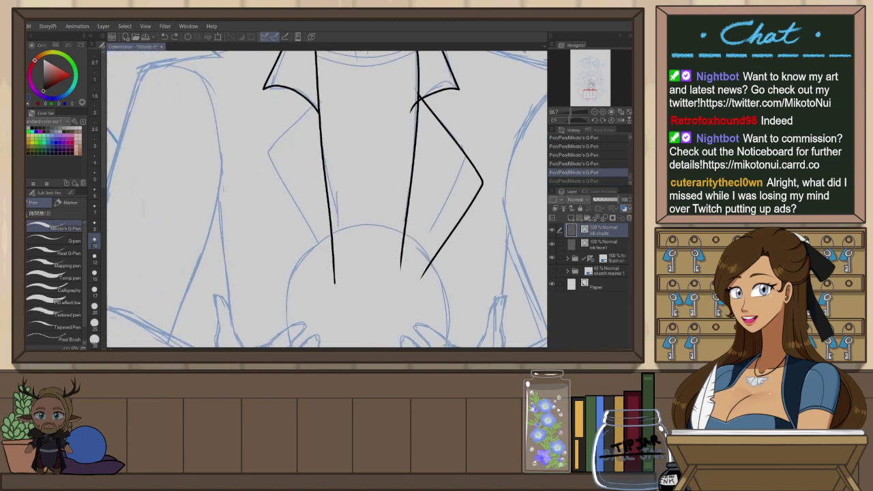
mouse_move(319, 102)
left_mouse_down()
mouse_move(271, 216)
mouse_move(311, 277)
left_mouse_up()
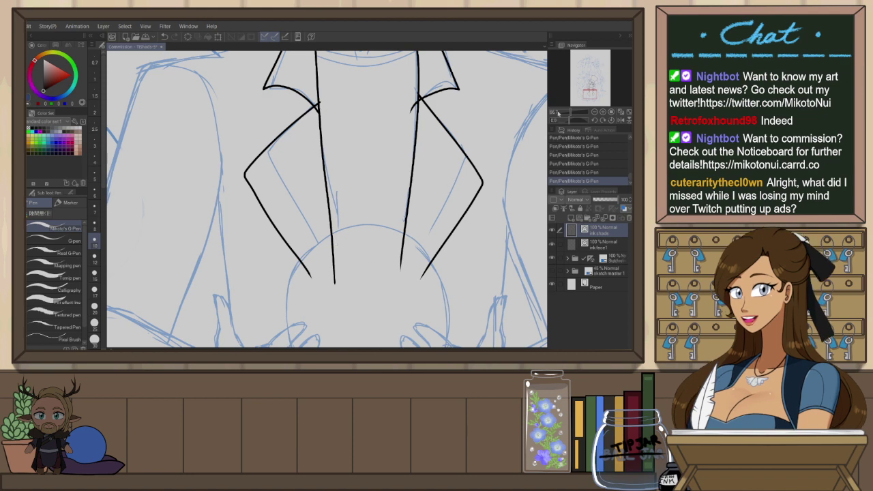
Even out the outer corners of both lapels with the Pinch vector line tool
key("y")
left_click_drag(238, 173, 246, 170)
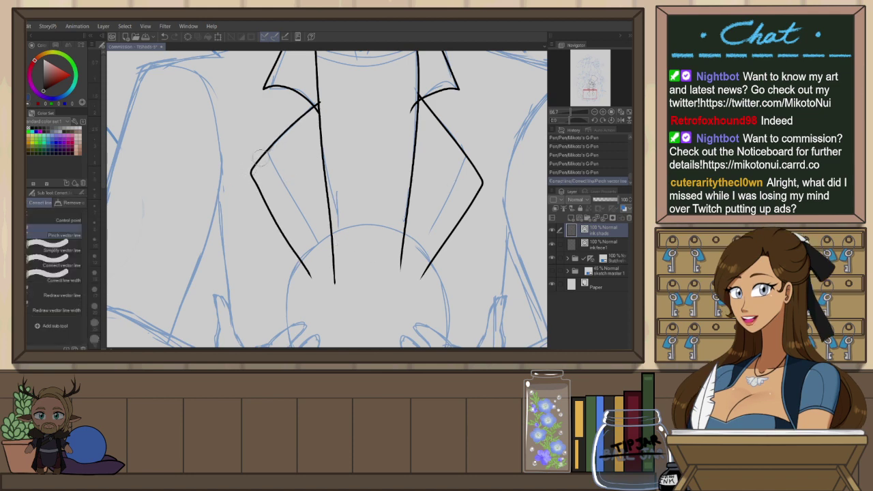
left_click_drag(484, 182, 486, 171)
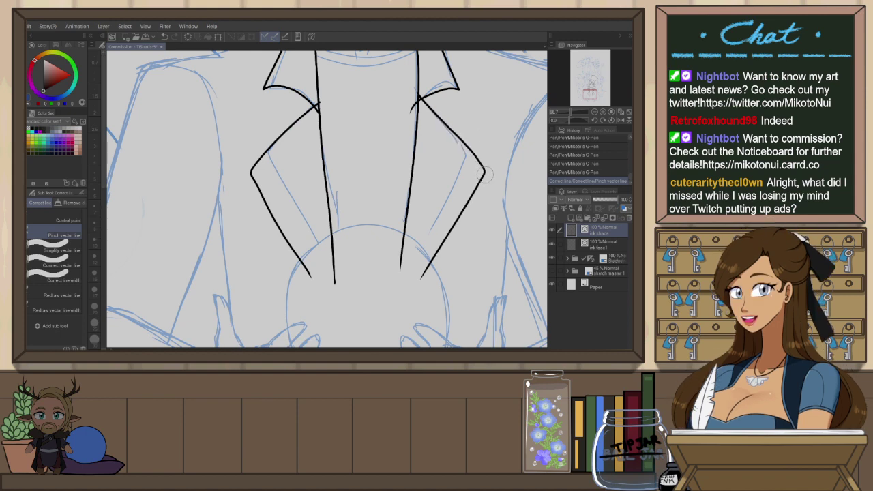
left_click_drag(243, 172, 242, 167)
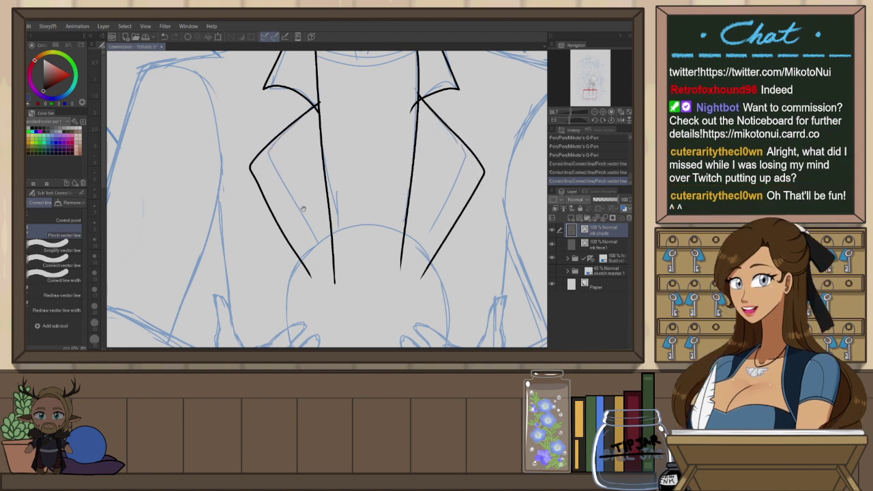
Rotate the canvas and ink the coat's shoulder line with Mikoto's G-Pen, from beside the collar to the sketched shoulder corner
left_click_drag(304, 195, 402, 274)
key("p")
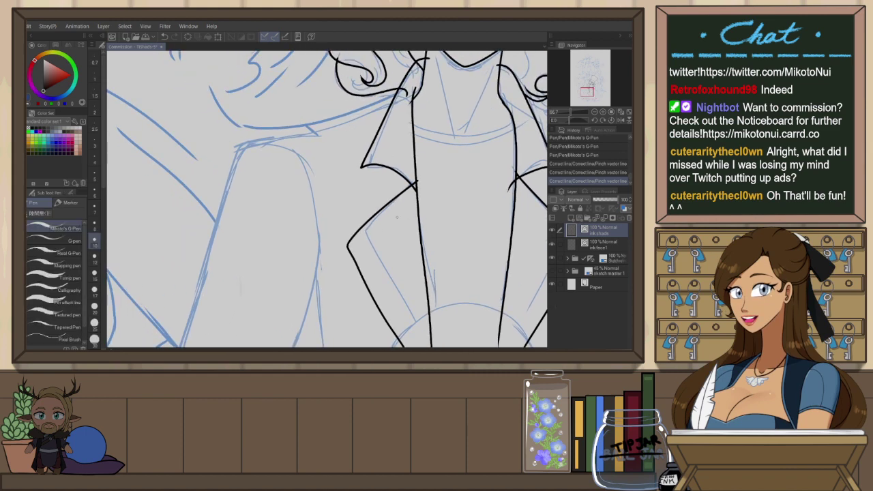
key("r")
left_click_drag(450, 93, 406, 60)
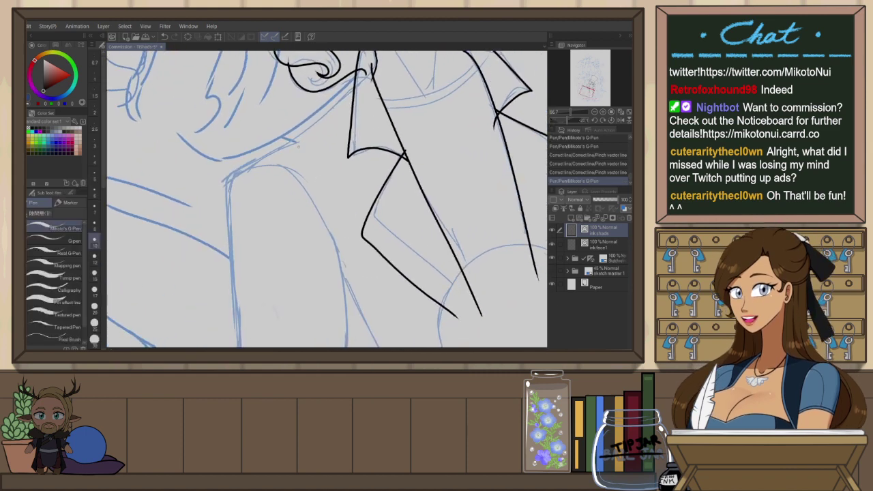
left_click_drag(291, 170, 331, 212)
left_click_drag(393, 115, 268, 220)
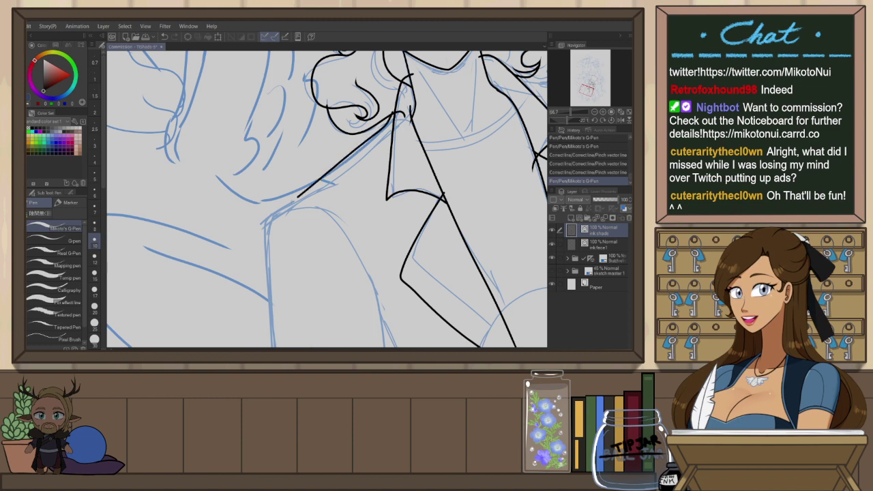
key("ctrl+z")
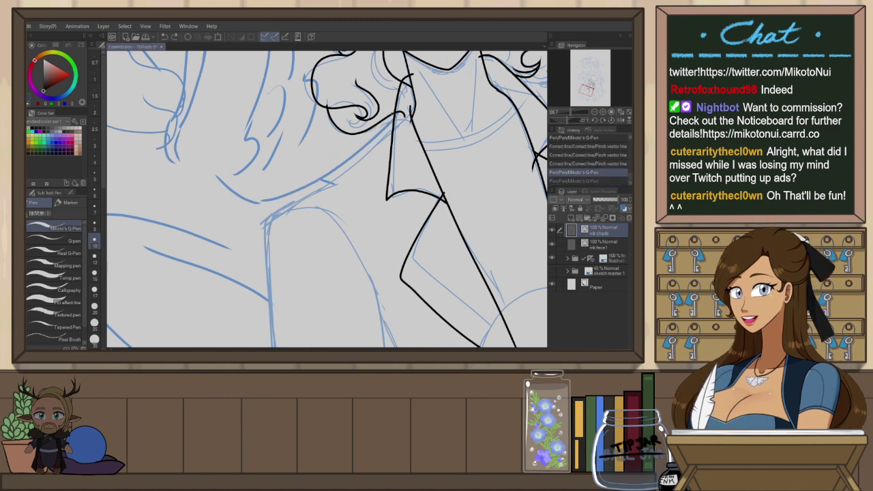
mouse_move(394, 113)
left_mouse_down()
mouse_move(257, 222)
mouse_move(325, 206)
left_mouse_up()
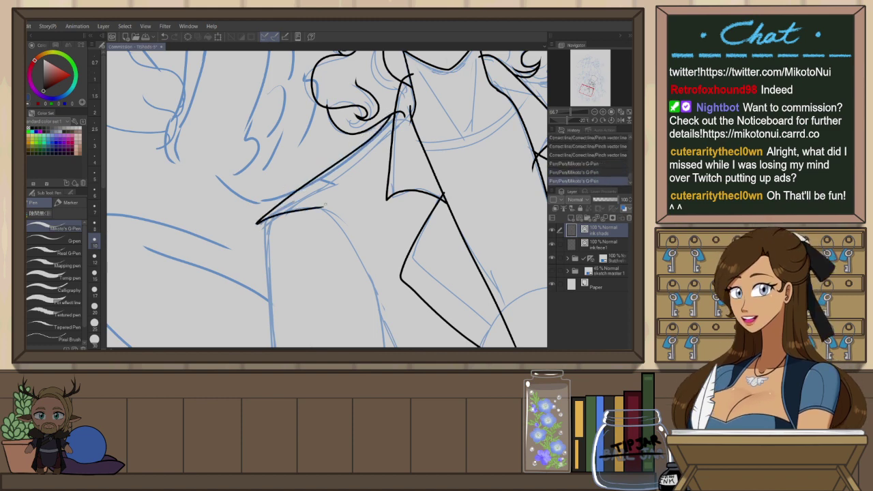
left_click_drag(400, 134, 313, 214)
key("ctrl+z")
mouse_move(401, 134)
left_mouse_down()
mouse_move(311, 215)
mouse_move(382, 150)
left_mouse_up()
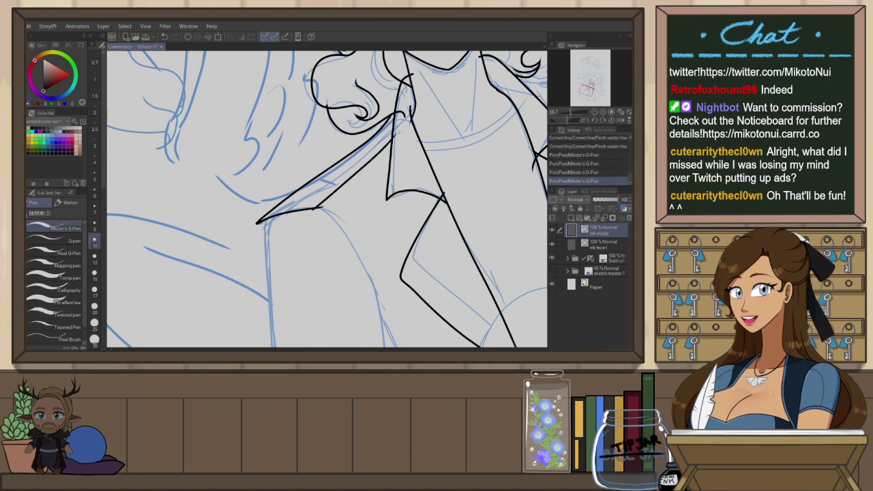
key("h")
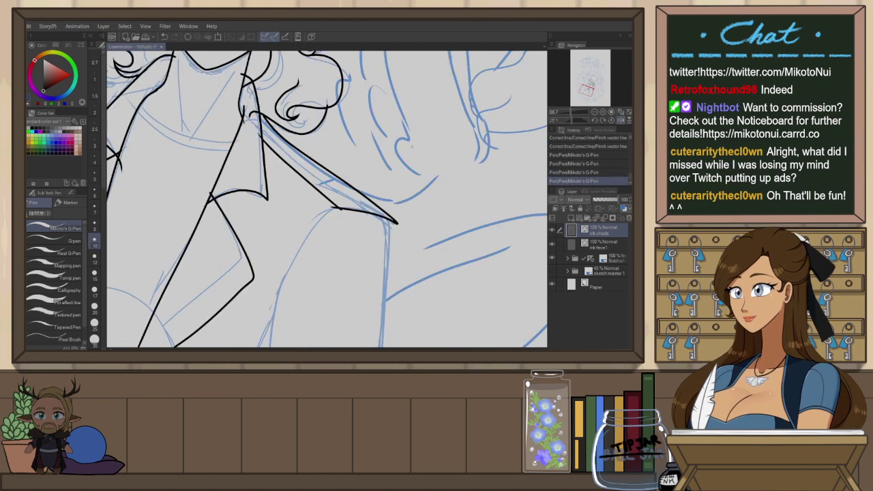
key("ctrl+@")
left_click_drag(263, 260, 430, 162)
key("shift+space")
scroll(443, 162, "down", 1)
key("ctrl+z")
left_click_drag(460, 187, 403, 228)
key("ctrl+z")
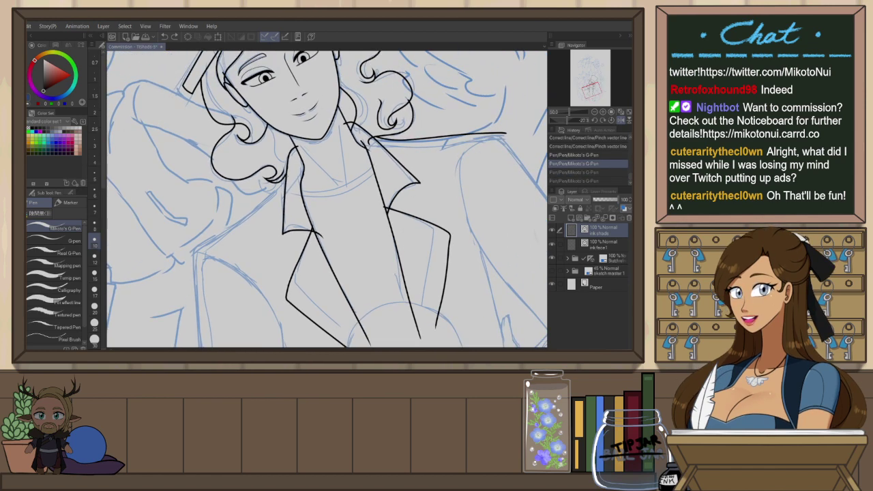
Ink the opposite shoulder line from the collar to the sketched shoulder corner, redrawing it until it follows the sketch
left_click_drag(289, 176, 192, 259)
key("ctrl+z")
left_click_drag(287, 176, 191, 248)
key("ctrl+z")
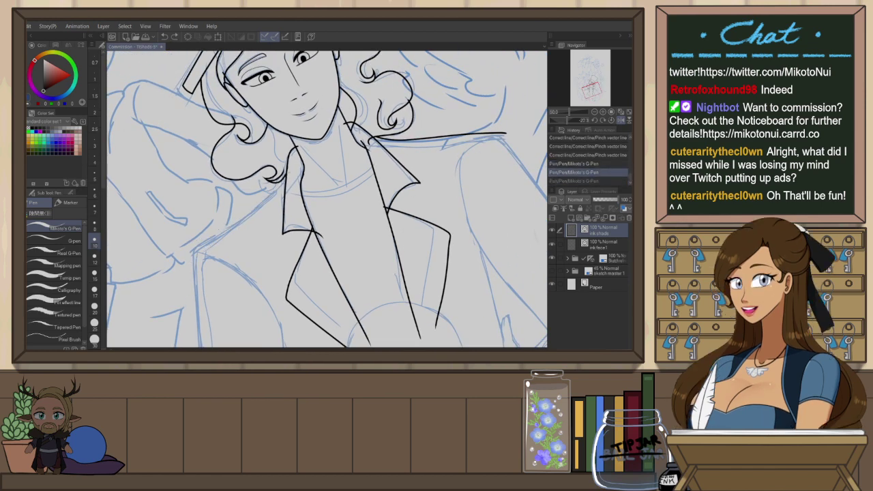
left_click_drag(286, 175, 194, 251)
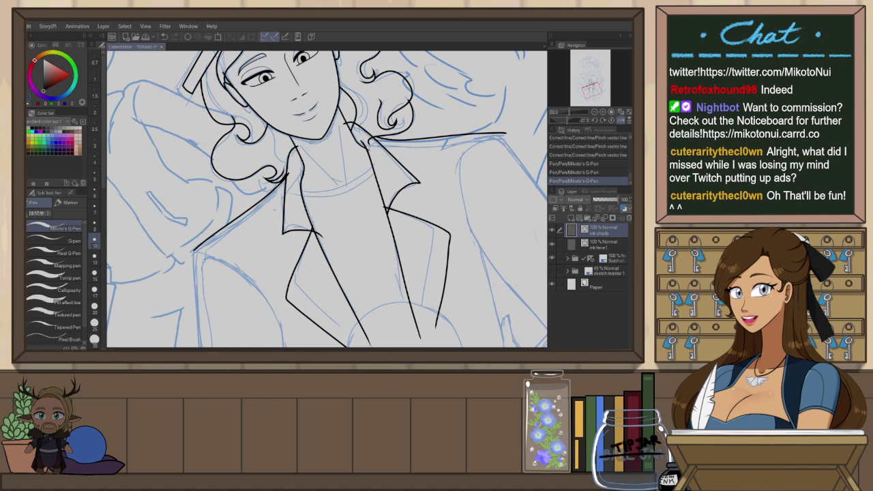
key("ctrl+z")
key("ctrl+y")
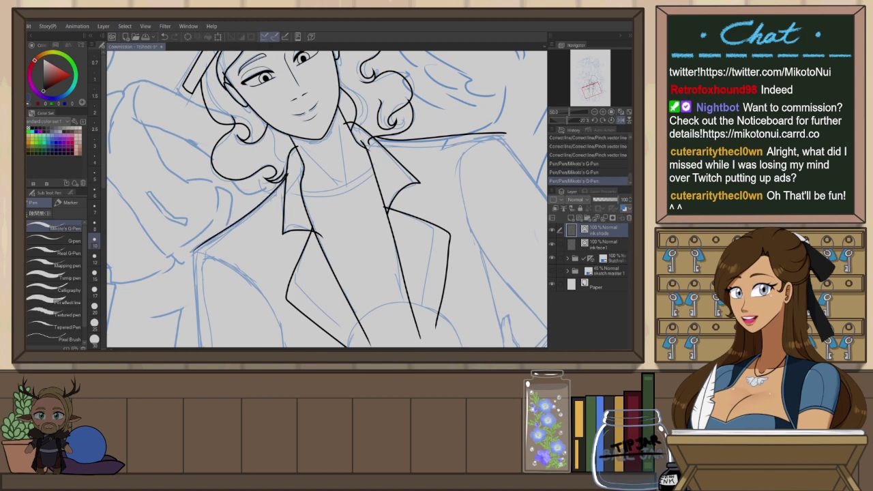
Mirror the view and adjust the curve of the first shoulder line near the curls with the Pinch vector line tool
scroll(332, 159, "down", 1)
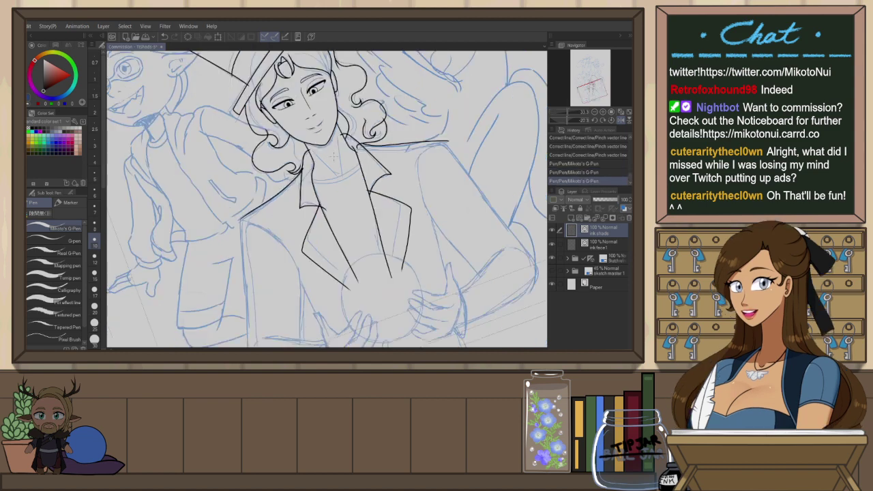
key("ctrl+@")
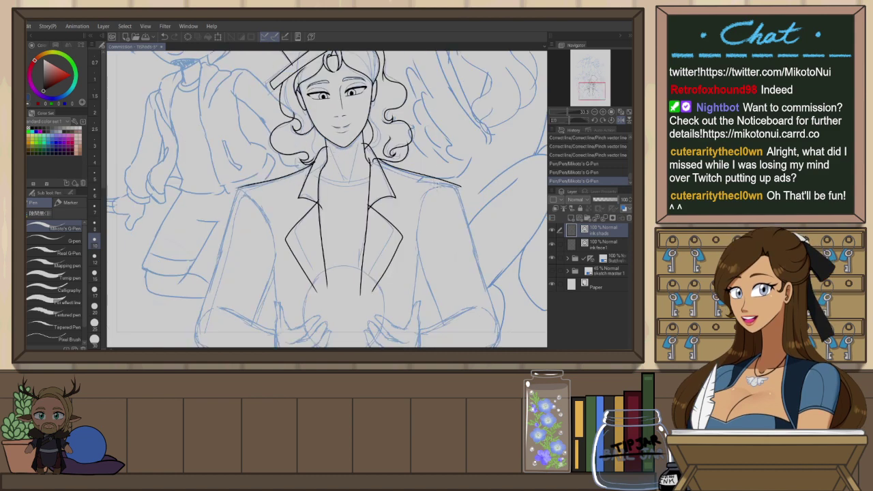
key("y")
key("h")
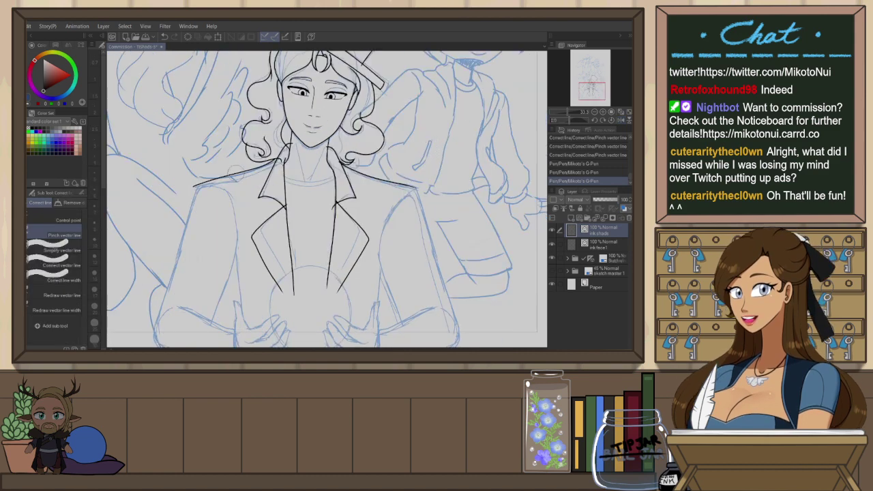
left_click_drag(235, 173, 235, 176)
key("ctrl+z")
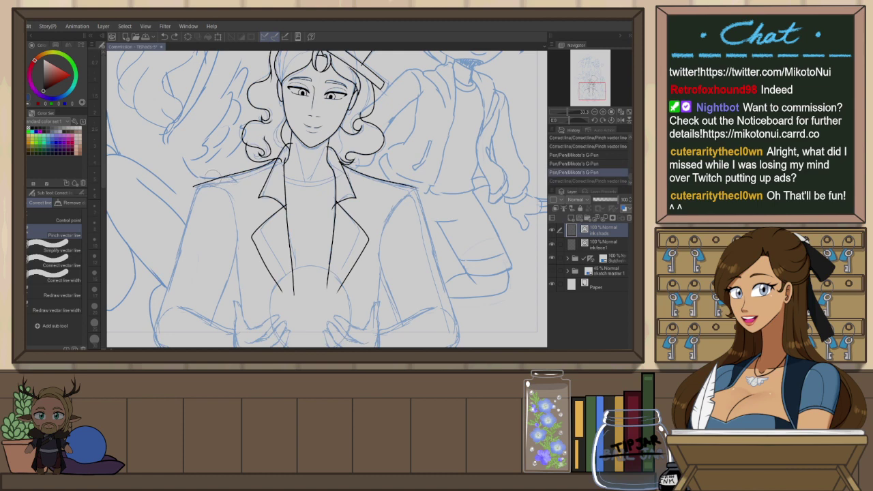
key("ctrl+y")
key("ctrl+z")
left_click_drag(222, 177, 243, 173)
left_click_drag(305, 162, 376, 163)
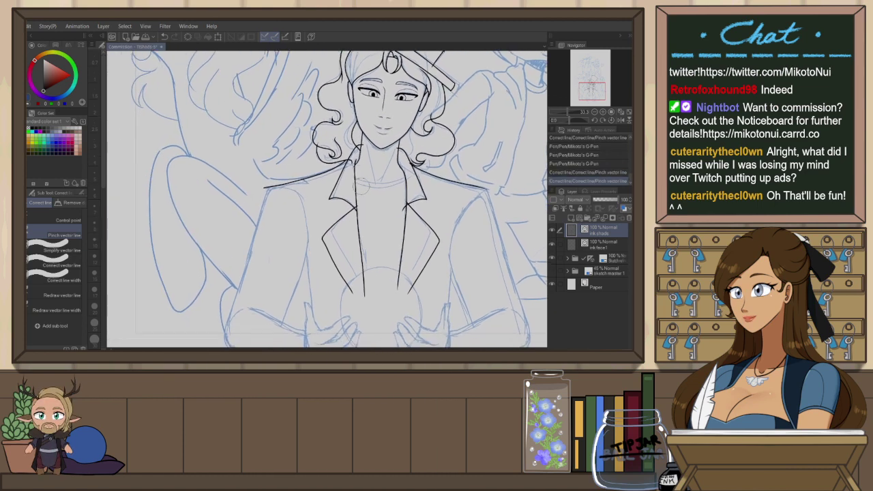
Select the first shoulder line with the Object tool and shift its inner end point beside the collar
key("o")
left_click(339, 169)
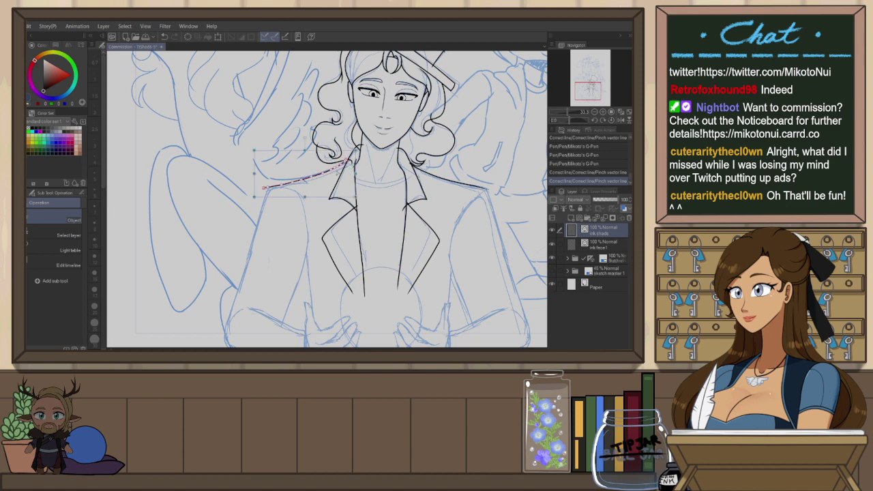
scroll(339, 170, "up", 1)
left_click_drag(366, 152, 359, 155)
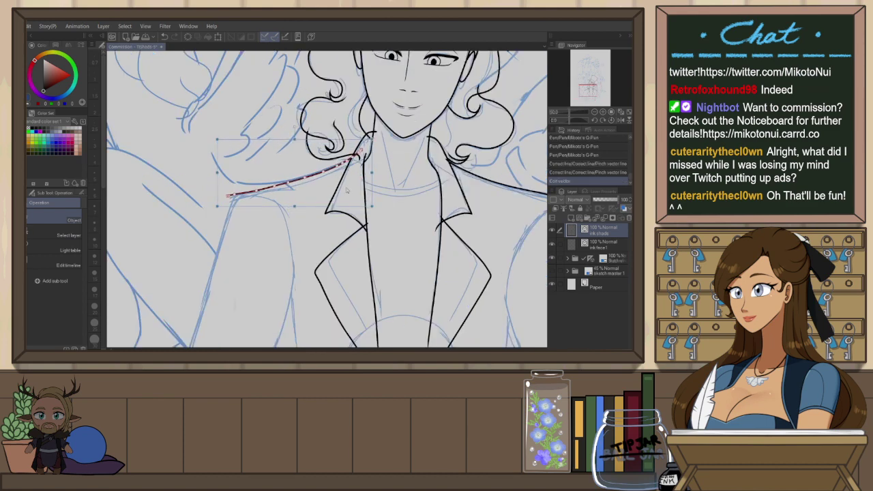
left_click(425, 112)
scroll(428, 111, "down", 2)
left_click_drag(460, 202, 449, 197)
scroll(448, 197, "up", 2)
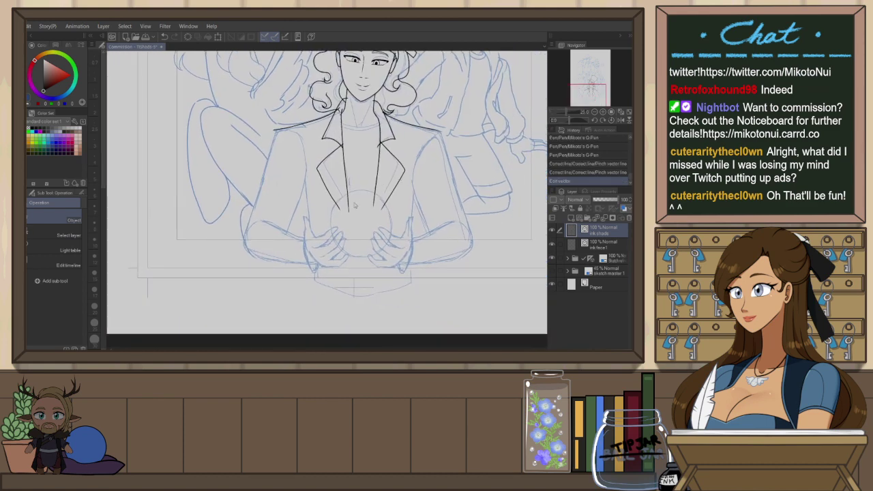
Try to ink the coat sleeve's outer line with Mikoto's G-Pen, from the shoulder corner down towards the elbow
key("p")
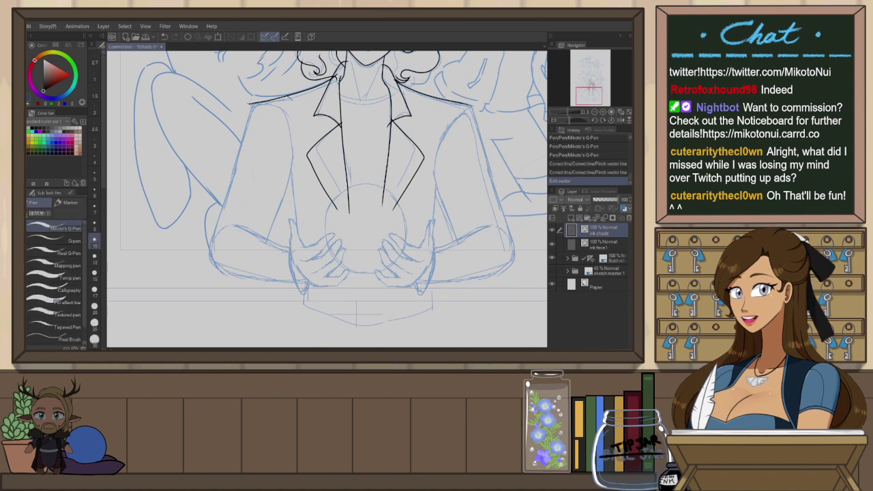
left_click_drag(250, 102, 217, 199)
scroll(252, 123, "up", 2)
key("ctrl+z")
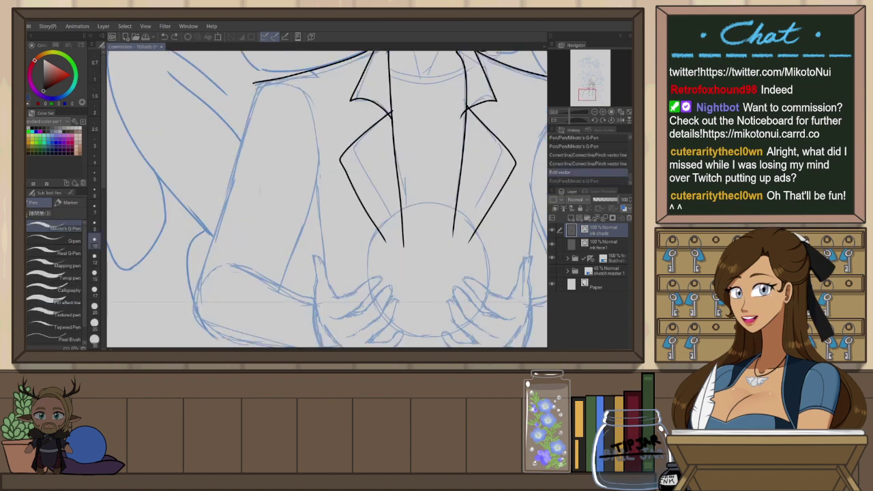
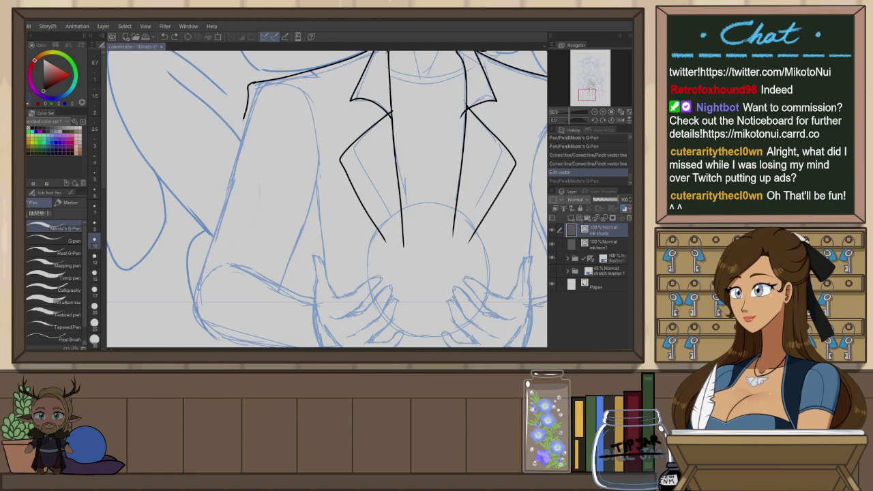
left_click_drag(251, 85, 206, 217)
key("ctrl+z")
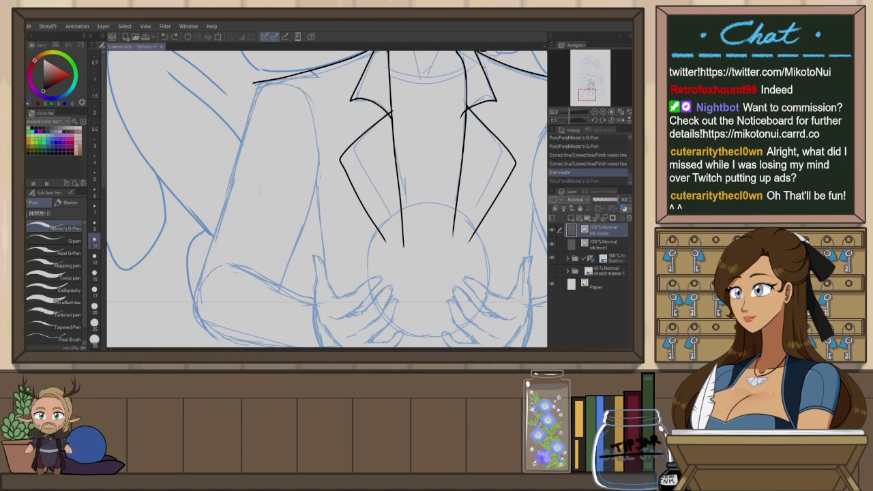
left_click_drag(253, 82, 195, 296)
scroll(326, 158, "down", 2)
key("ctrl+z")
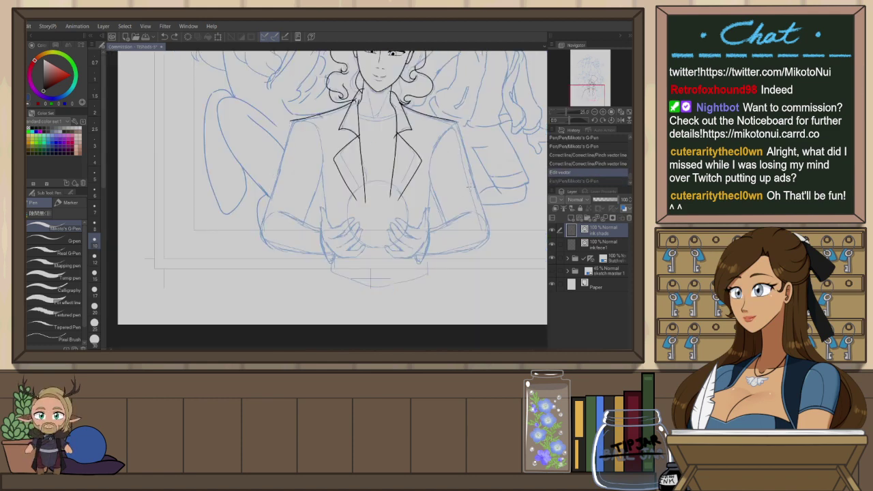
left_click_drag(470, 187, 444, 193)
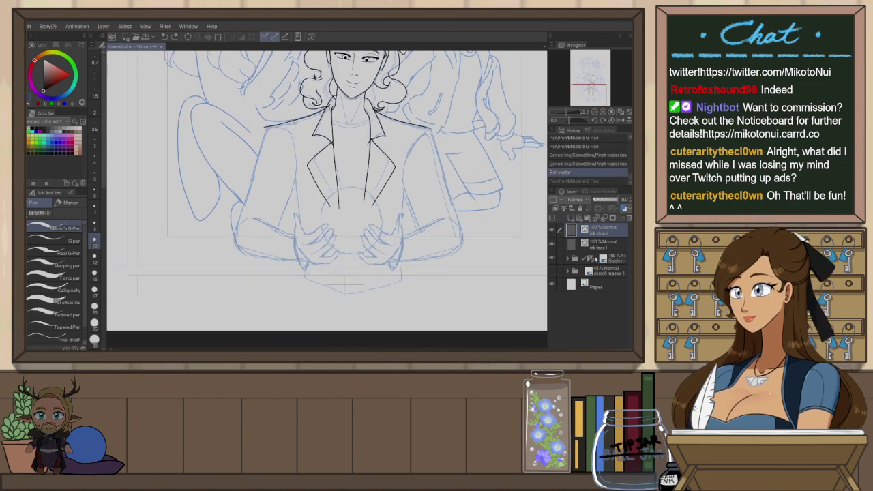
Move the ruler from the Sketch refined folder to the top ink layer and try inking the fingers with it active
left_click_drag(593, 258, 595, 232)
scroll(340, 253, "up", 3)
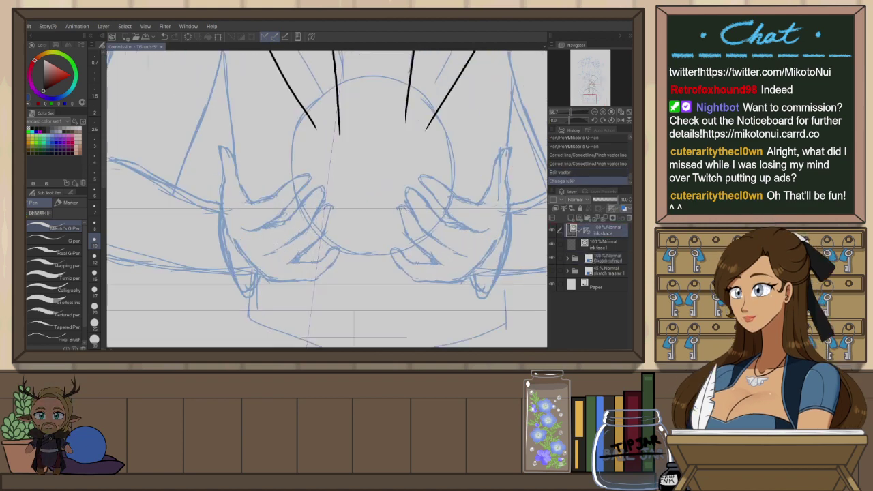
key("ctrl+z")
mouse_move(248, 202)
left_mouse_down()
mouse_move(276, 196)
mouse_move(303, 173)
left_mouse_up()
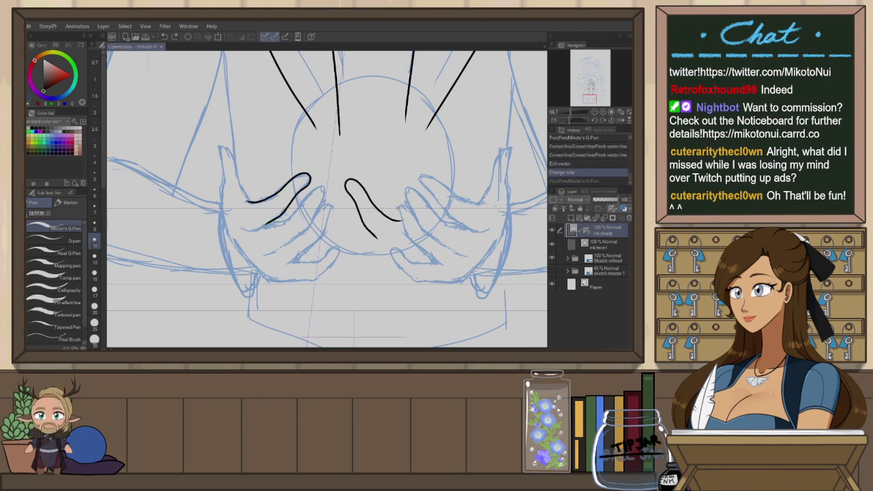
key("ctrl+y")
key("ctrl+z")
mouse_move(267, 223)
left_mouse_down()
mouse_move(290, 217)
mouse_move(310, 193)
mouse_move(327, 194)
mouse_move(332, 225)
left_mouse_up()
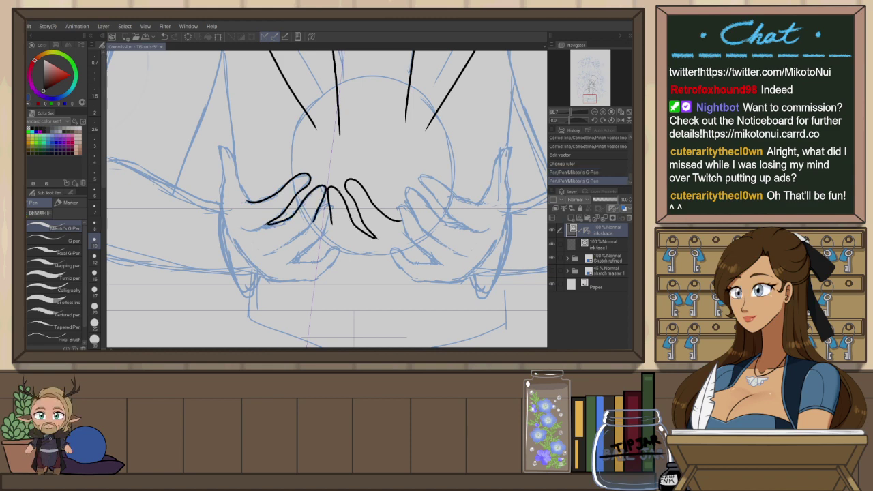
key("ctrl+z")
key("ctrl+z")
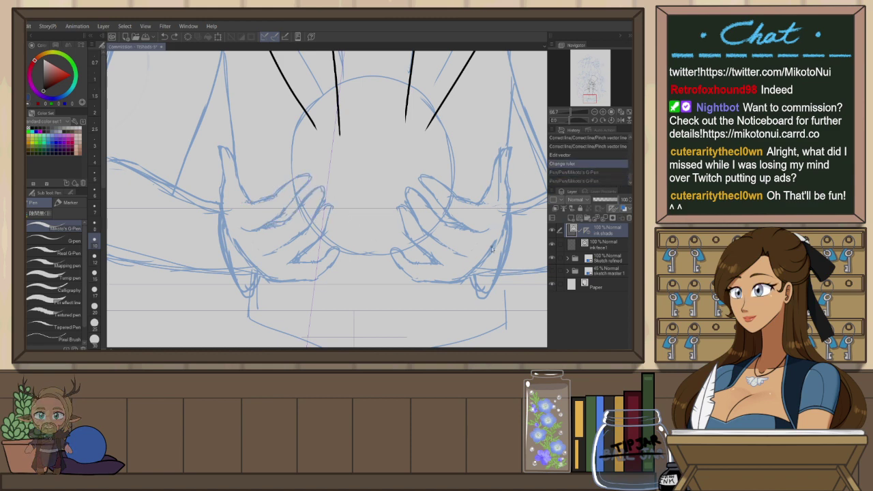
Move the ruler from the top ink layer to the sketch master 1 folder
scroll(525, 237, "down", 3)
scroll(526, 237, "up", 1)
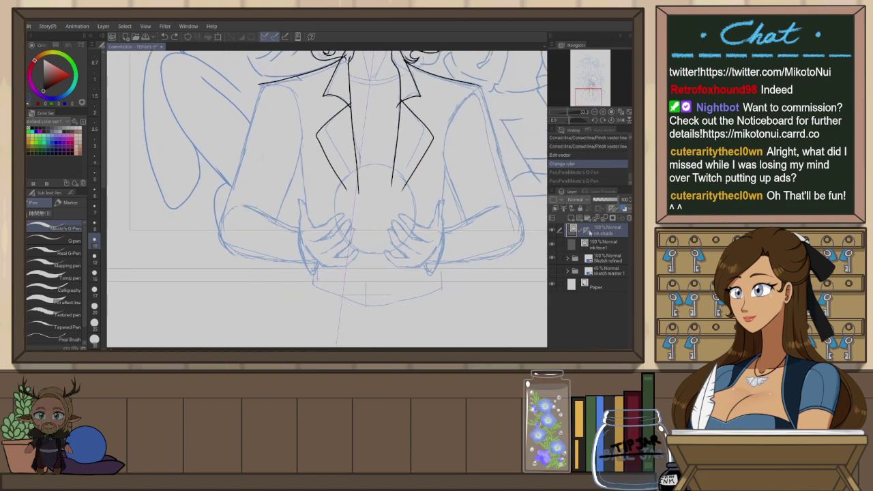
scroll(516, 254, "up", 1)
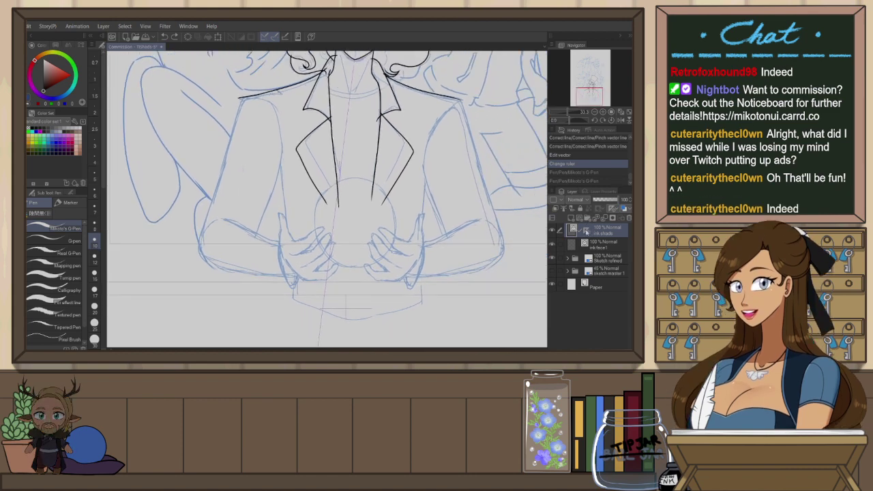
left_click(588, 244)
left_click_drag(594, 262, 601, 272)
left_click_drag(384, 291, 361, 280)
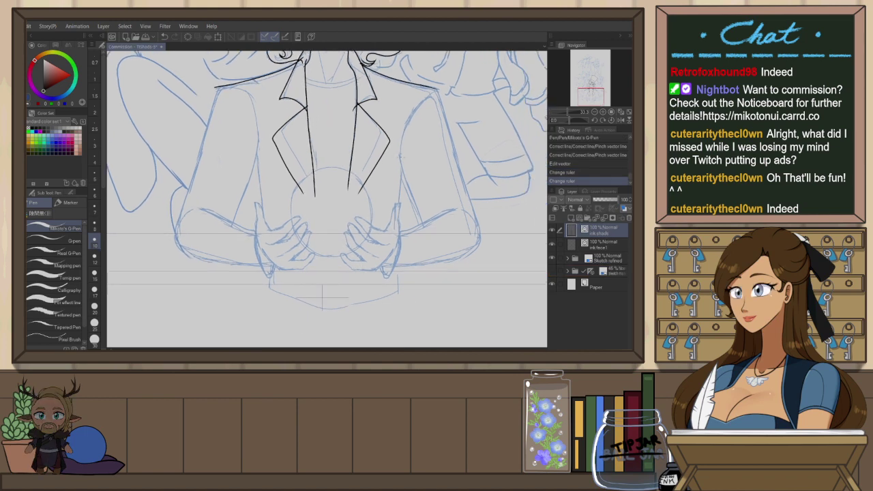
Ink the index, middle and ring fingers of one hand cupping the sphere, redrawing strokes that stray from the sketch
scroll(261, 233, "up", 3)
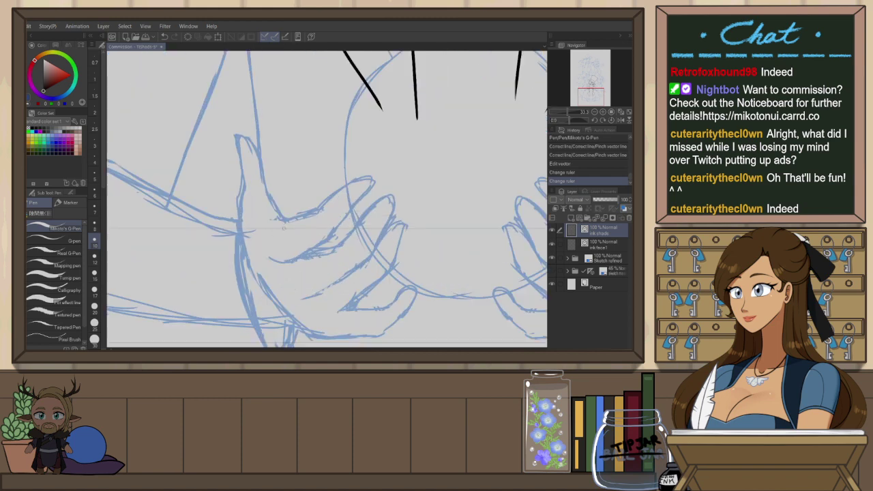
mouse_move(279, 219)
left_mouse_down()
mouse_move(366, 176)
mouse_move(362, 199)
mouse_move(335, 232)
mouse_move(301, 251)
left_mouse_up()
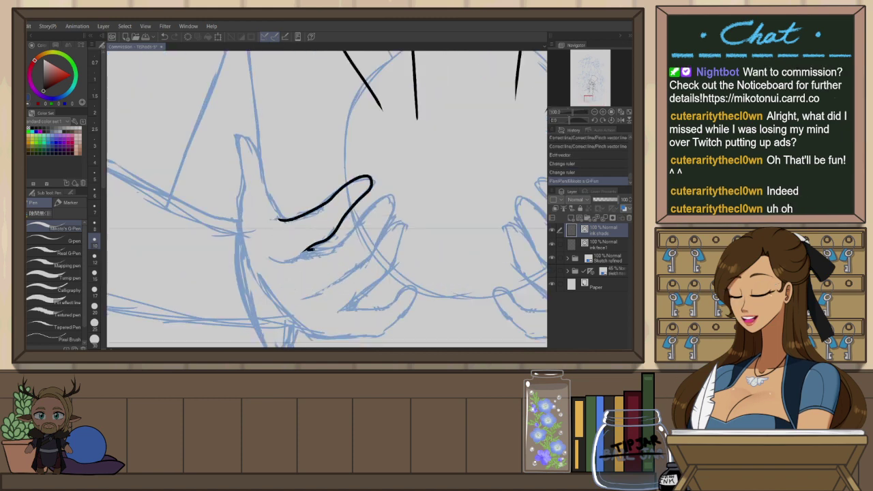
key("ctrl+z")
left_click_drag(377, 202, 334, 283)
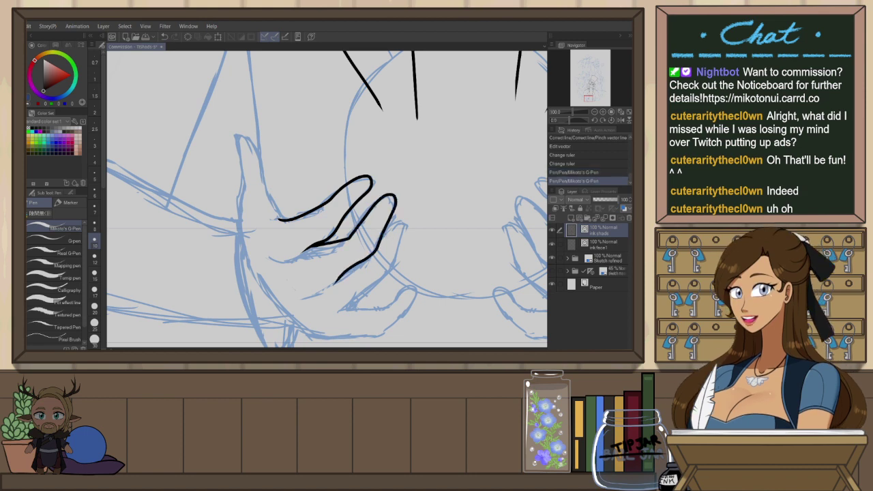
left_click_drag(408, 218, 390, 269)
key("ctrl+z")
key("ctrl+z")
Mirror and rotate the canvas, and ink the outer edge of the palm from the wrist to the little finger's base
mouse_move(381, 239)
left_mouse_down()
mouse_move(404, 236)
mouse_move(392, 267)
mouse_move(350, 309)
mouse_move(390, 278)
mouse_move(407, 236)
mouse_move(392, 264)
mouse_move(300, 294)
mouse_move(251, 239)
left_mouse_up()
left_click(621, 120)
key("r")
key("p")
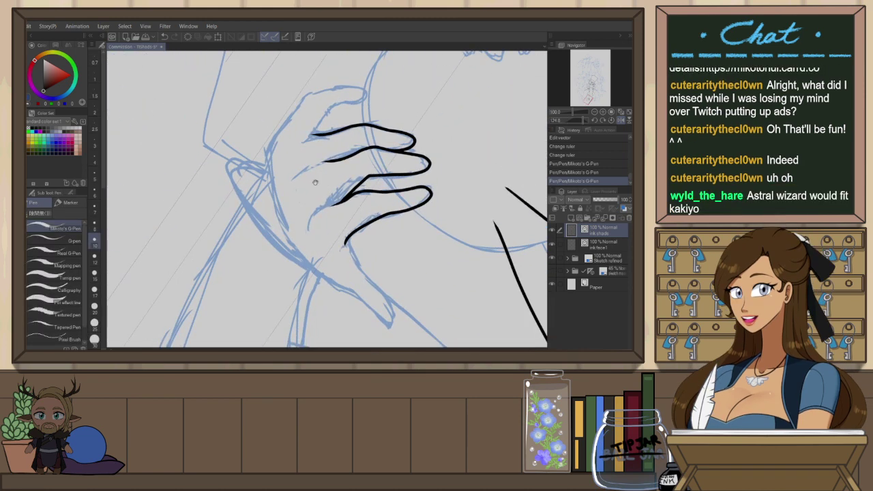
left_click_drag(313, 189, 336, 233)
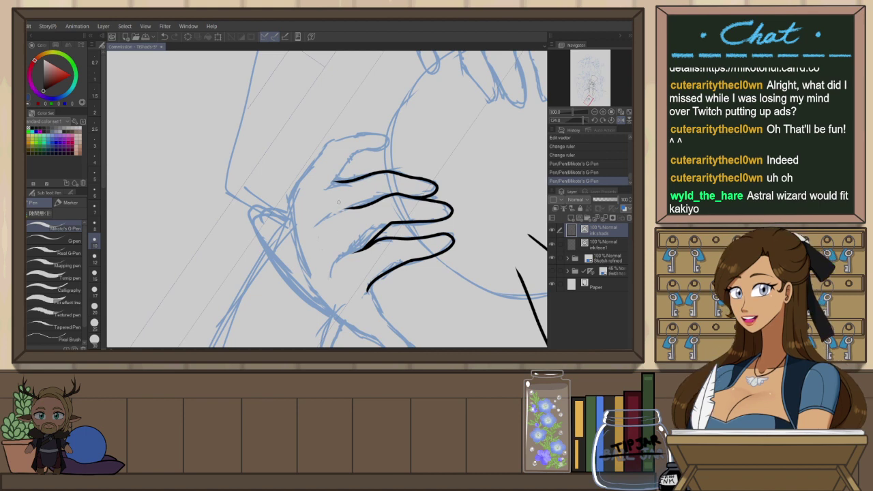
key("ctrl+z")
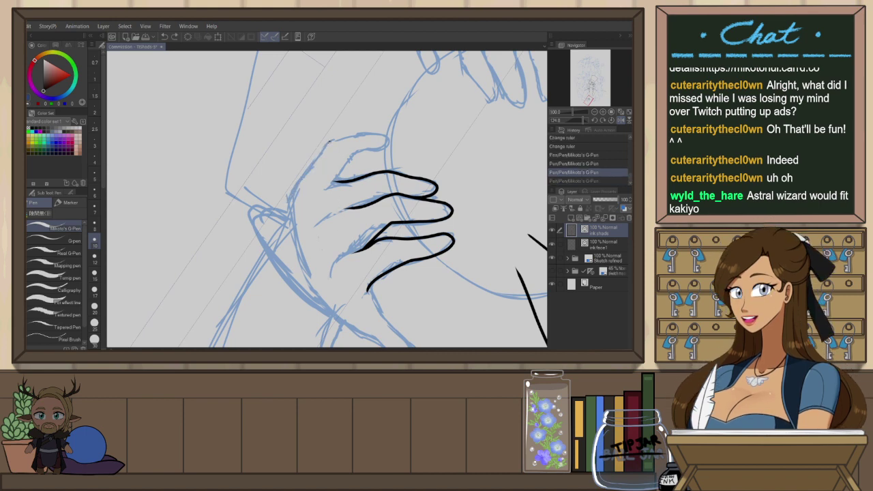
left_click_drag(289, 209, 287, 236)
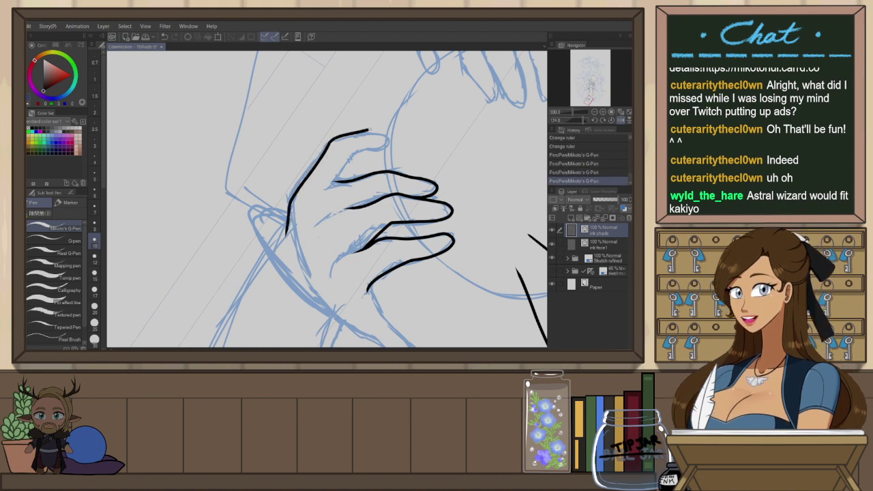
Ink the little finger from the palm edge around its tip to the ring finger's base, redrawing it until it fits
key("ctrl+z")
mouse_move(355, 134)
left_mouse_down()
mouse_move(381, 132)
mouse_move(398, 145)
left_mouse_up()
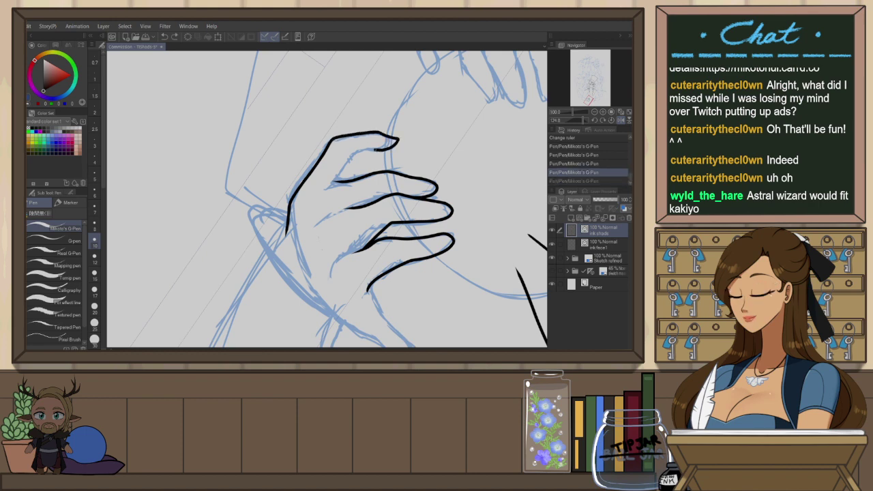
key("ctrl+z")
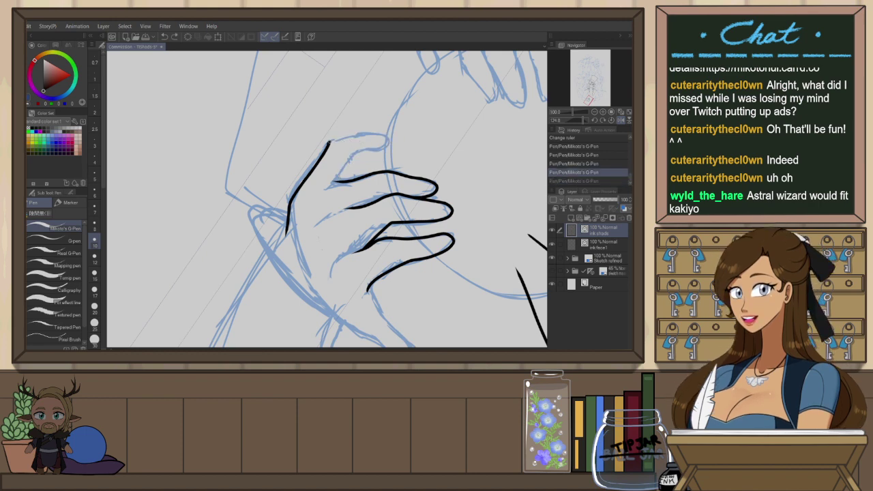
left_click_drag(371, 133, 389, 141)
key("ctrl+z")
left_click_drag(329, 144, 333, 141)
key("ctrl+z")
left_click_drag(341, 181, 352, 163)
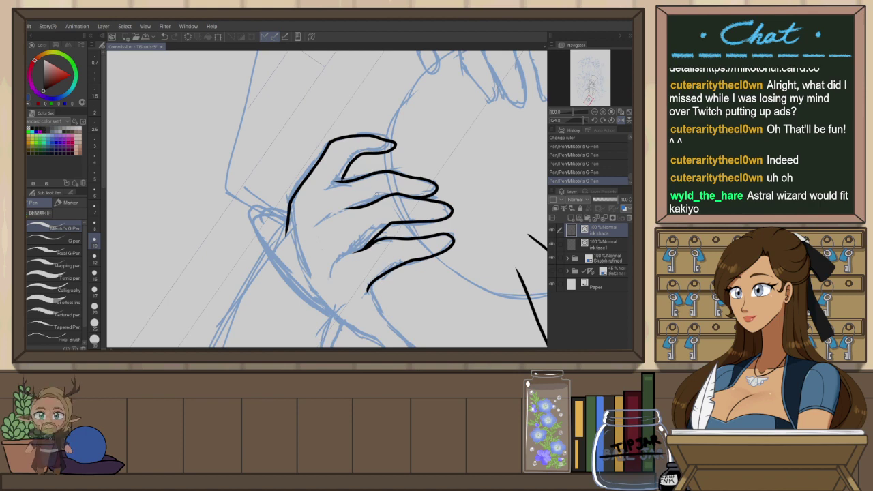
Rotate the canvas and ink short crease marks on the palm below the fingers
key("r")
left_click_drag(429, 154, 383, 99)
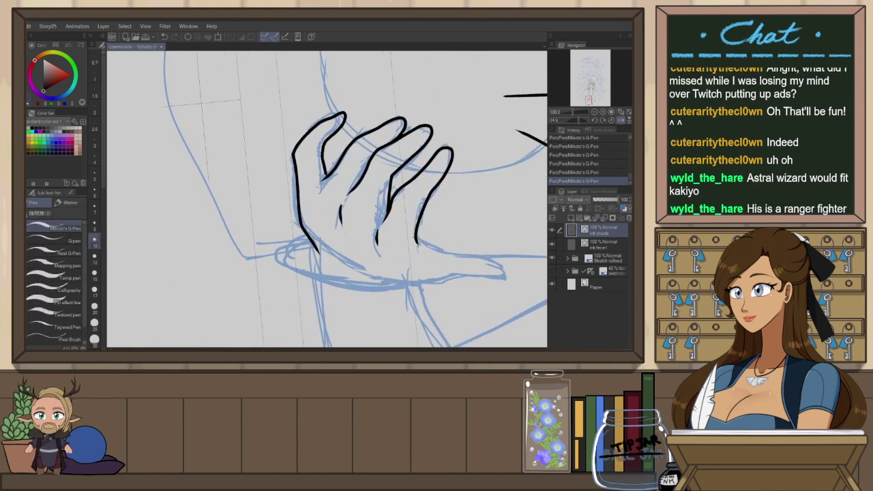
left_click_drag(320, 187, 312, 207)
key("ctrl+z")
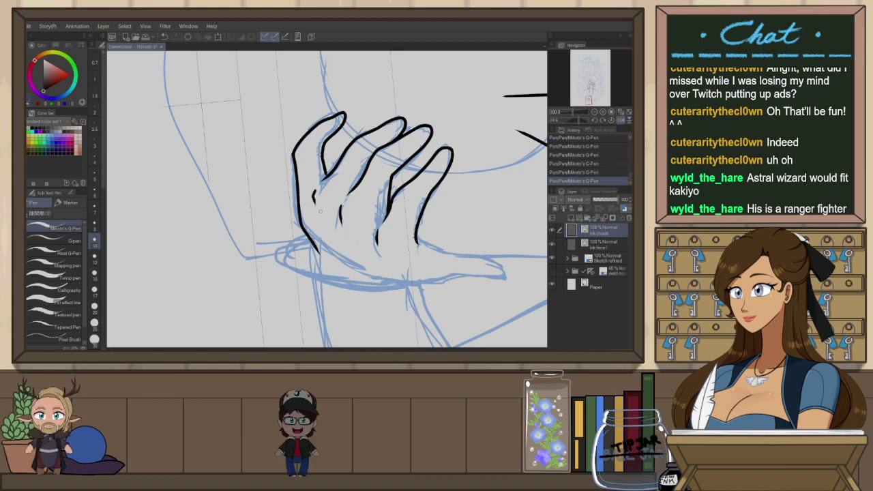
Adjust the inner end of the little finger's line with the Object tool so it meets the neighbouring finger's line
key("o")
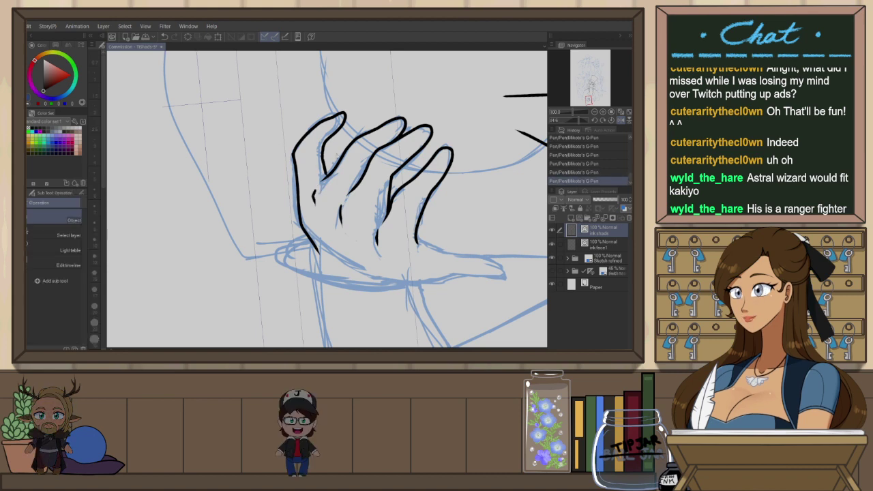
scroll(327, 146, "up", 2)
left_click(324, 182)
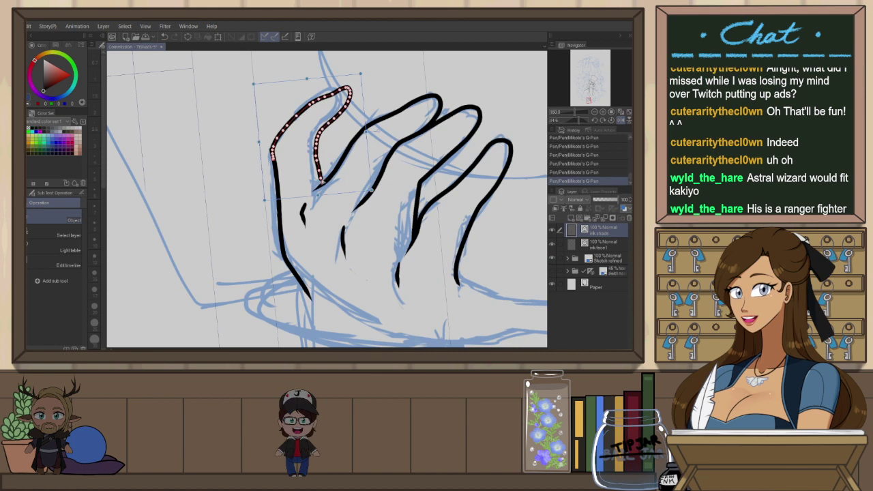
left_click_drag(324, 182, 325, 183)
left_click(350, 166)
scroll(363, 174, "down", 5)
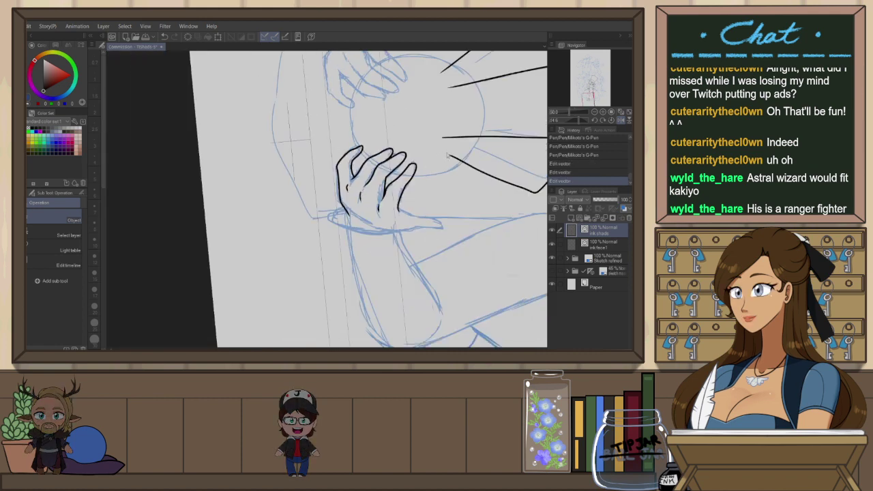
Unmirror and rotate the canvas, and ink both sides of the hand's thumb from the wrist to the index finger's base
key("ctrl+at")
left_click_drag(351, 142, 343, 226)
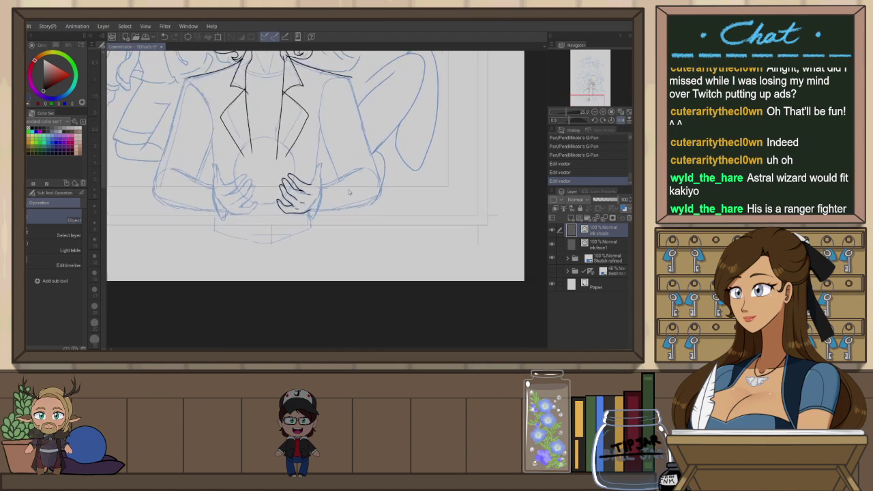
key("h")
mouse_move(335, 188)
left_mouse_down()
mouse_move(400, 135)
mouse_move(414, 189)
mouse_move(436, 194)
left_mouse_up()
key("p")
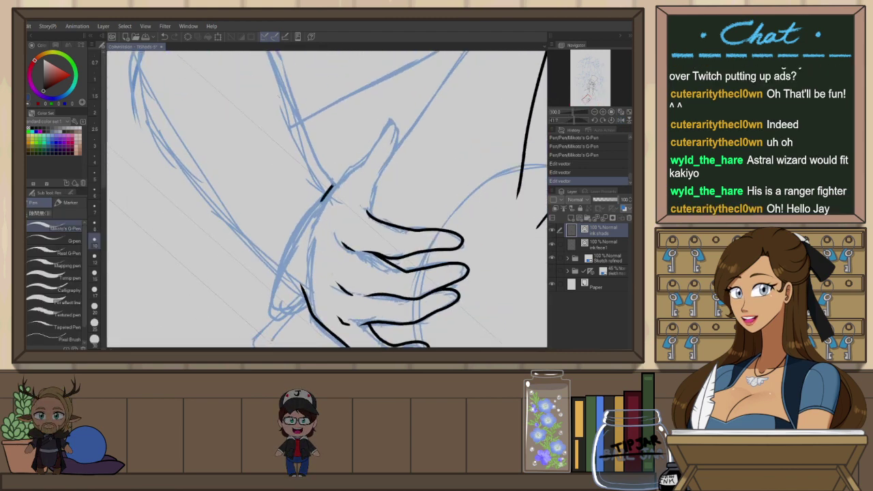
left_click_drag(377, 143, 322, 201)
left_click_drag(394, 129, 374, 218)
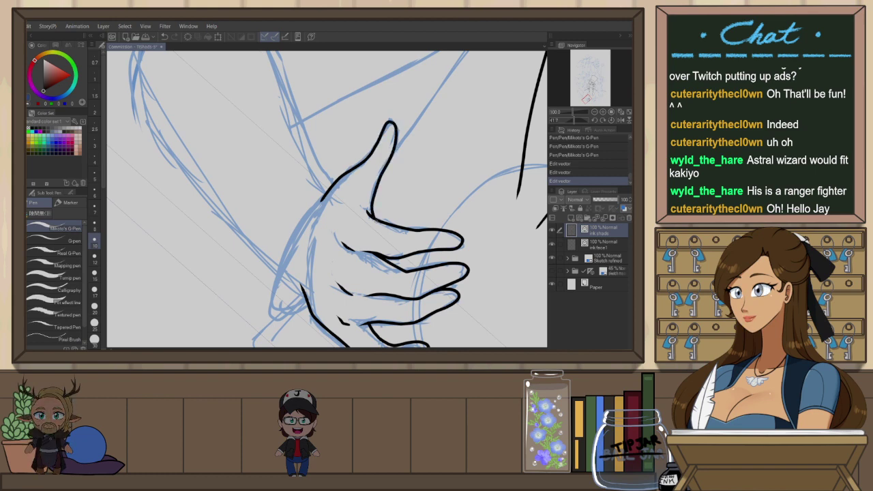
scroll(459, 114, "down", 1)
scroll(458, 114, "down", 1)
left_click_drag(455, 168, 399, 185)
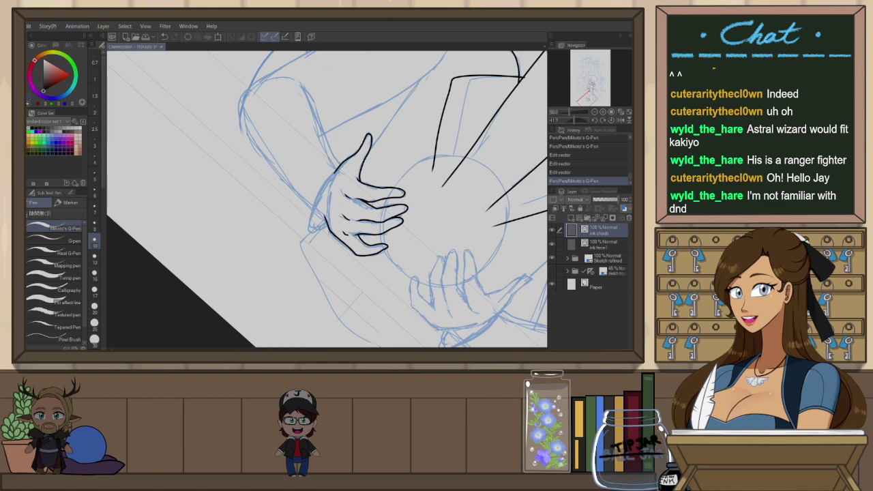
Ink the sleeve's cuff opening around the wrist behind the finished hand, redrawing the back edge until it fits the sketch
key("h")
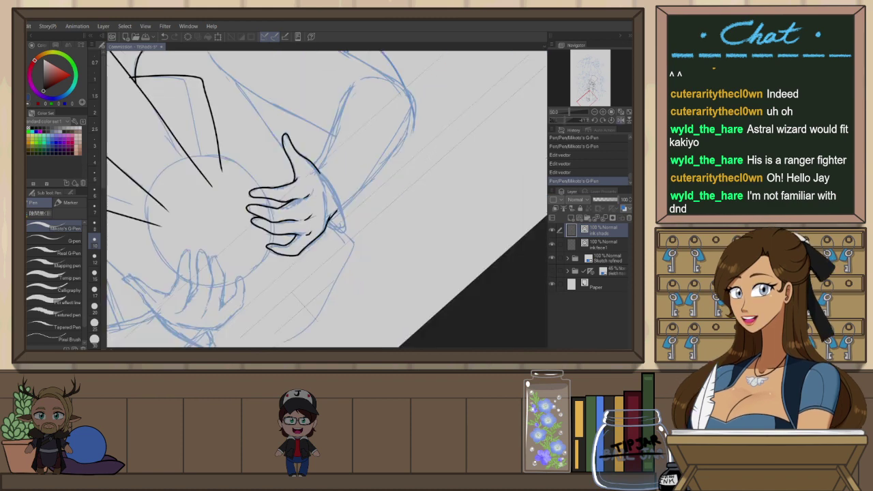
left_click_drag(329, 206, 341, 231)
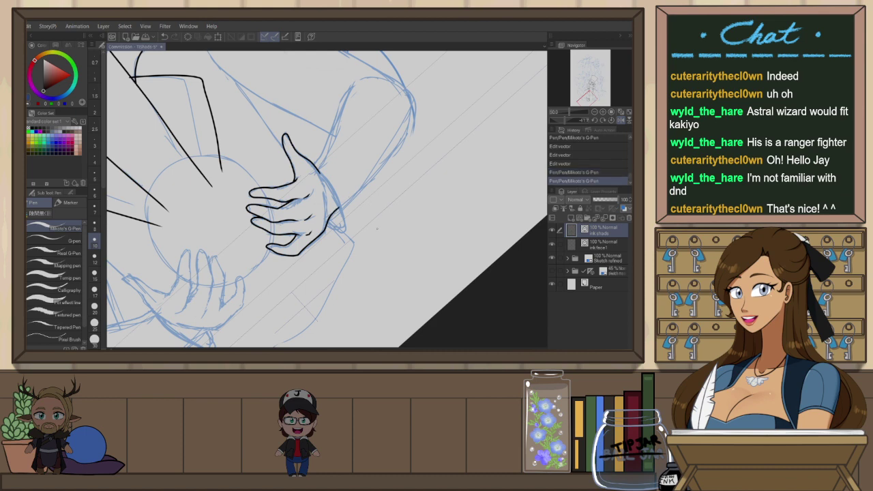
key("h")
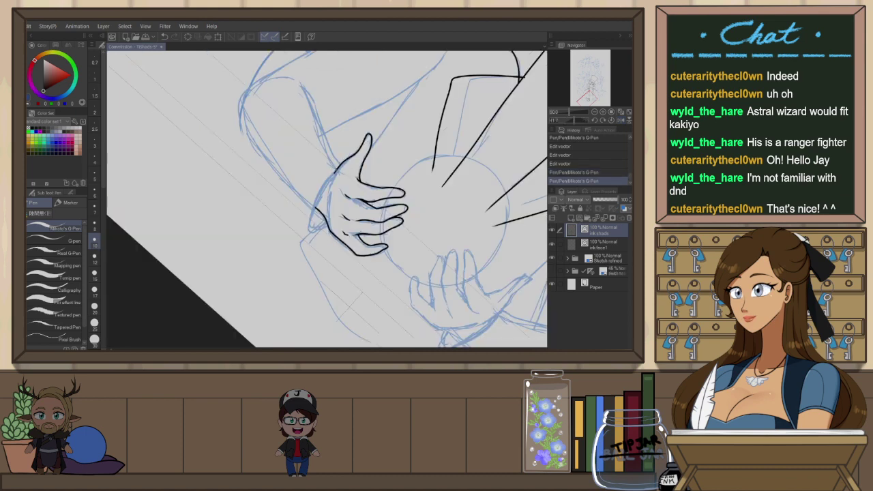
left_click_drag(335, 171, 312, 222)
key("ctrl+z")
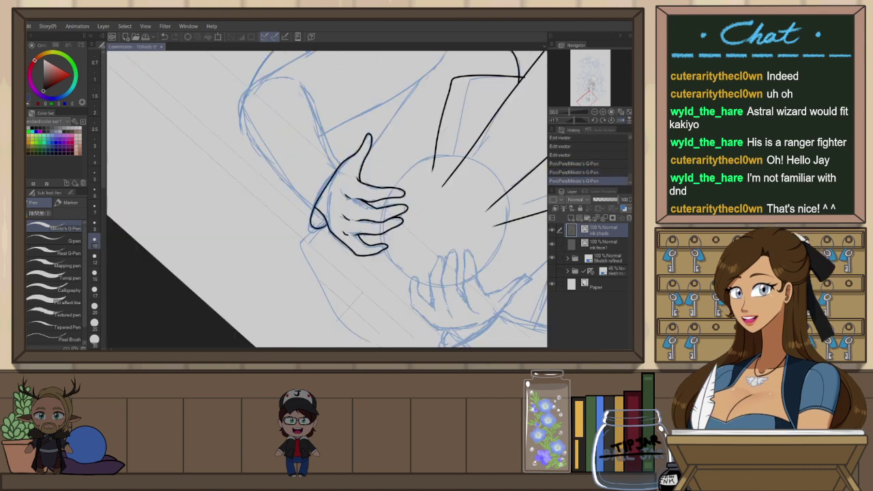
key("ctrl+z")
key("ctrl+y")
key("ctrl+z")
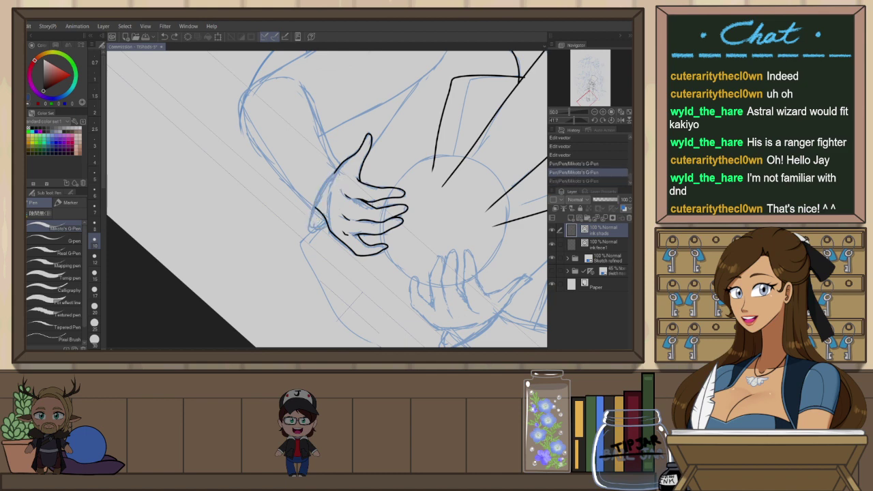
key("ctrl+z")
left_click_drag(337, 168, 312, 221)
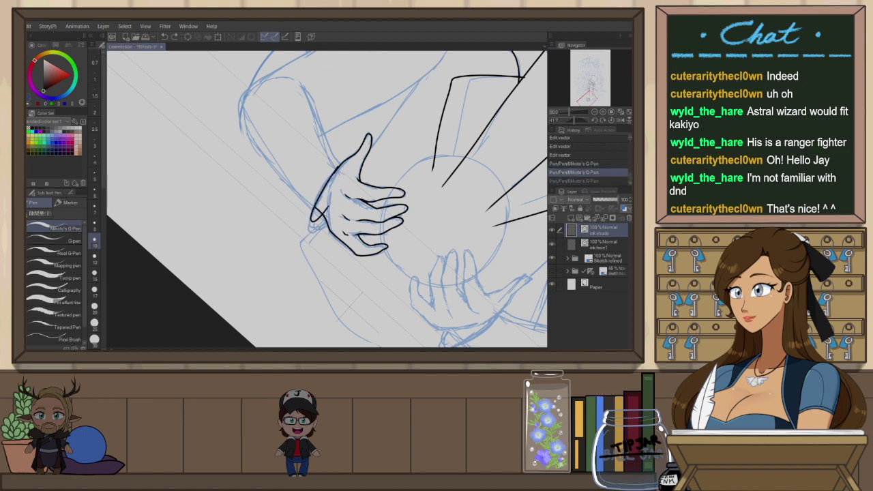
key("ctrl+z")
key("ctrl+y")
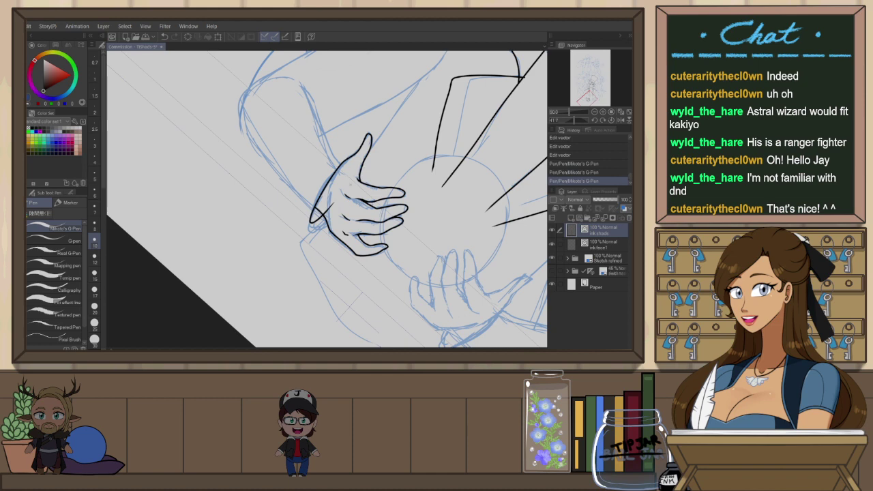
Reset the canvas rotation and ink the forearm sleeve's upper edge from the thumb to the crook of the elbow
key("ctrl+@")
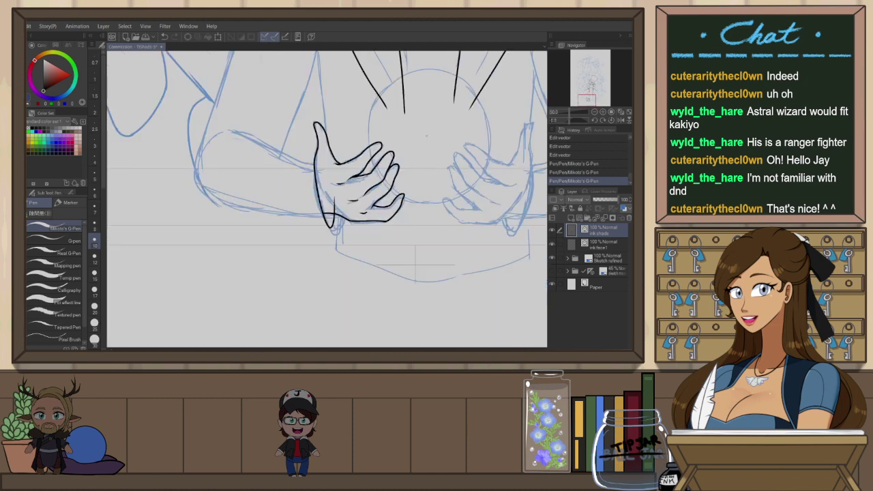
key("h")
mouse_move(340, 159)
left_mouse_down()
mouse_move(401, 134)
mouse_move(442, 139)
left_mouse_up()
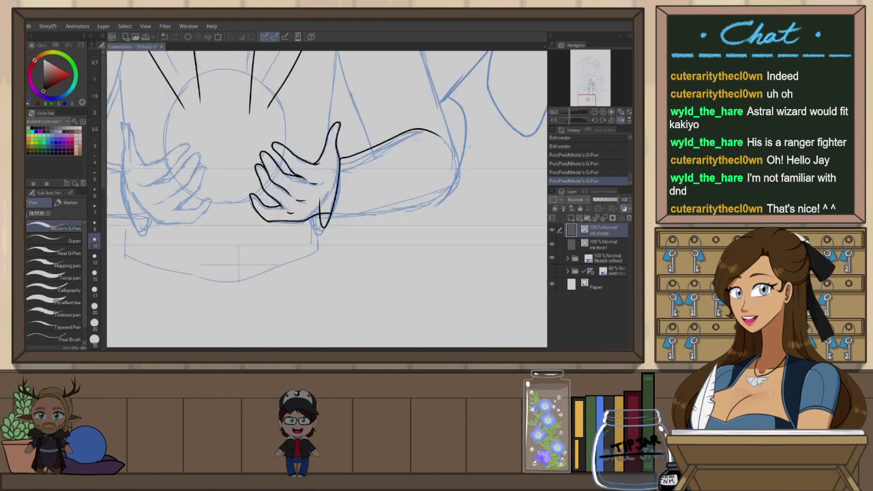
key("ctrl+z")
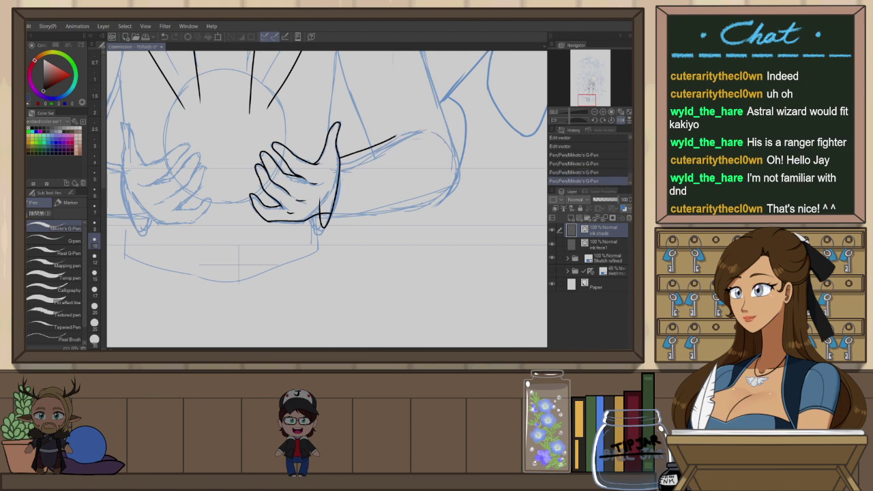
mouse_move(402, 132)
left_mouse_down()
mouse_move(436, 136)
mouse_move(418, 228)
left_mouse_up()
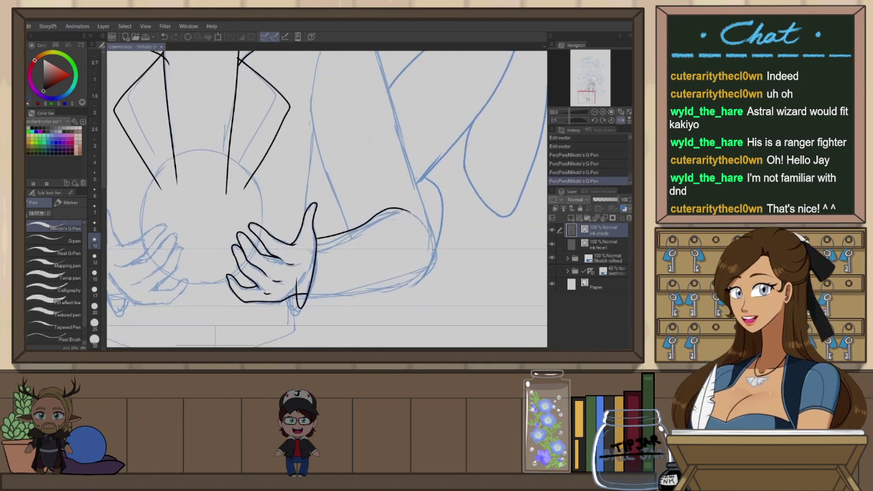
key("h")
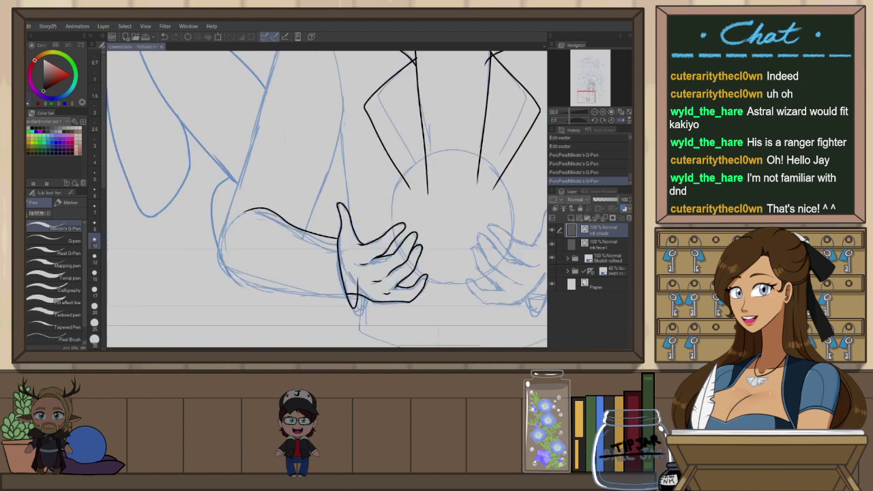
mouse_move(245, 209)
left_mouse_down()
mouse_move(260, 207)
mouse_move(239, 212)
left_mouse_up()
key("ctrl+z")
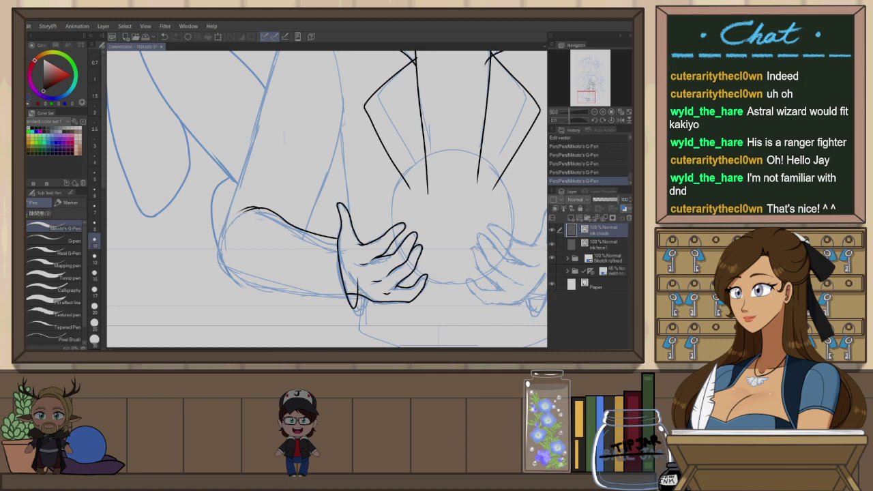
Ink the upper arm's sleeve, with its inner edge down to the forearm and its outer edge from the shoulder to the elbow
mouse_move(337, 195)
left_mouse_down()
mouse_move(323, 258)
mouse_move(349, 197)
mouse_move(348, 232)
left_mouse_up()
key("ctrl+z")
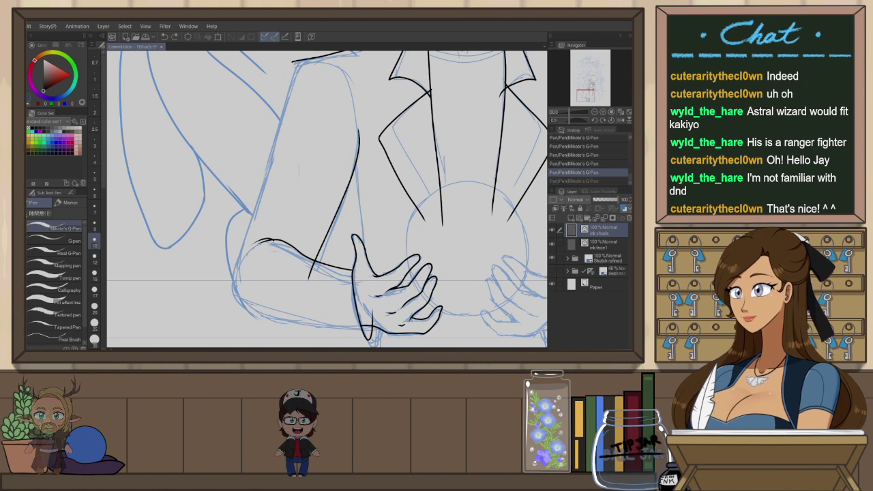
left_click_drag(292, 62, 237, 250)
key("ctrl+z")
key("ctrl+z")
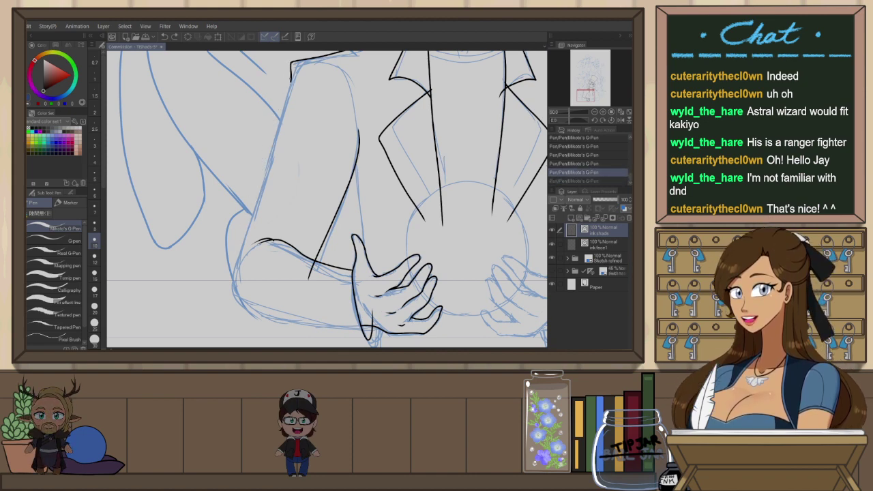
key("ctrl+z")
mouse_move(281, 116)
left_mouse_down()
mouse_move(249, 217)
mouse_move(238, 295)
left_mouse_up()
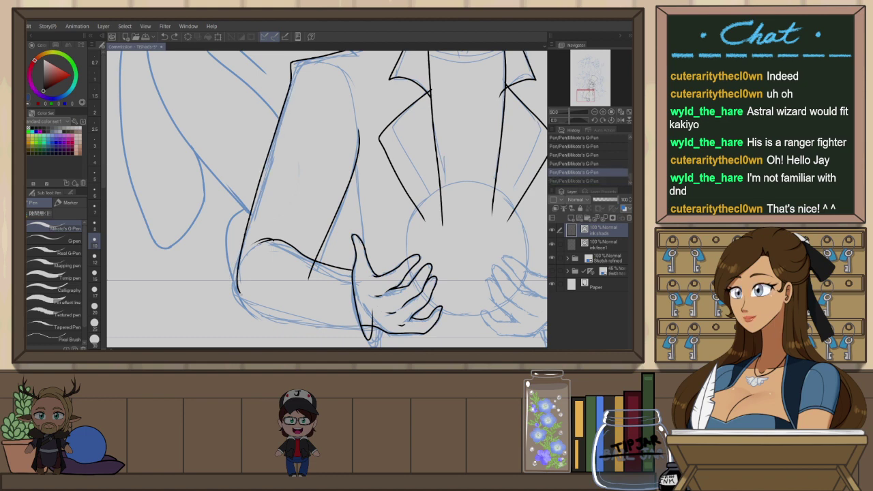
Mirror and rotate the canvas, and ink the forearm sleeve's underside from the cuff's corner to the elbow, redrawing it until it fits
key("h")
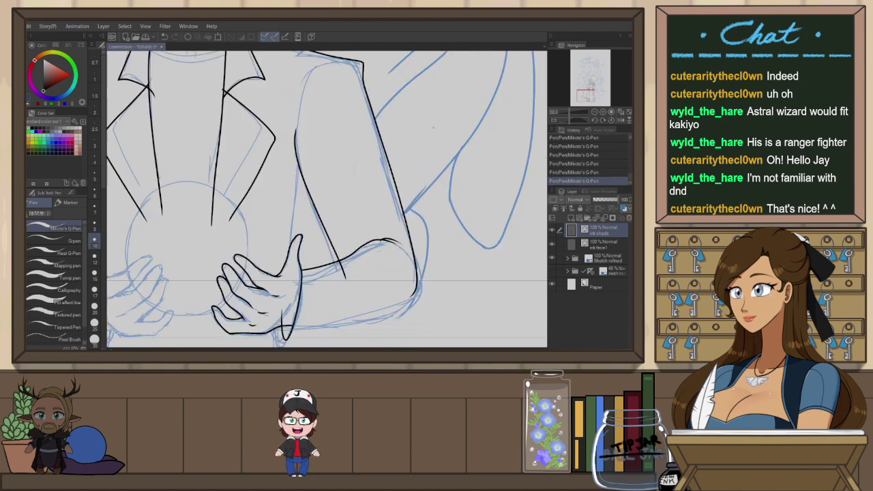
key("r")
left_click_drag(464, 207, 188, 267)
key("p")
left_click_drag(314, 164, 332, 263)
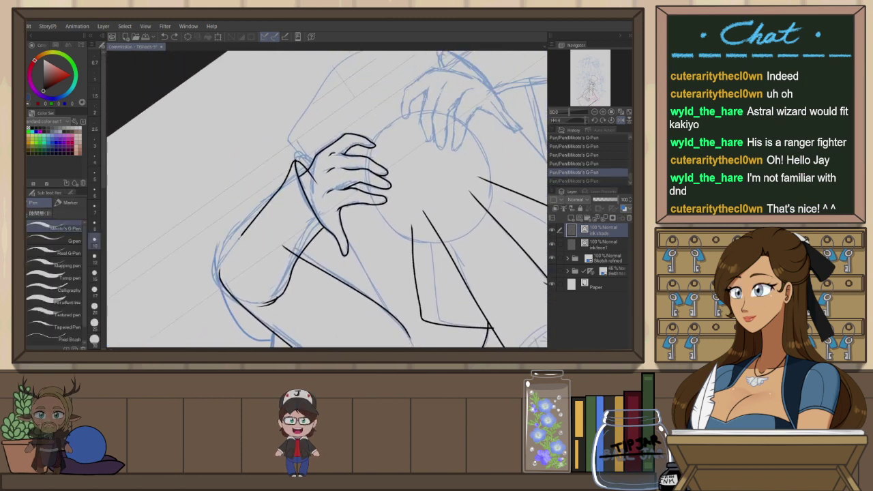
key("ctrl+z")
left_click_drag(296, 161, 221, 273)
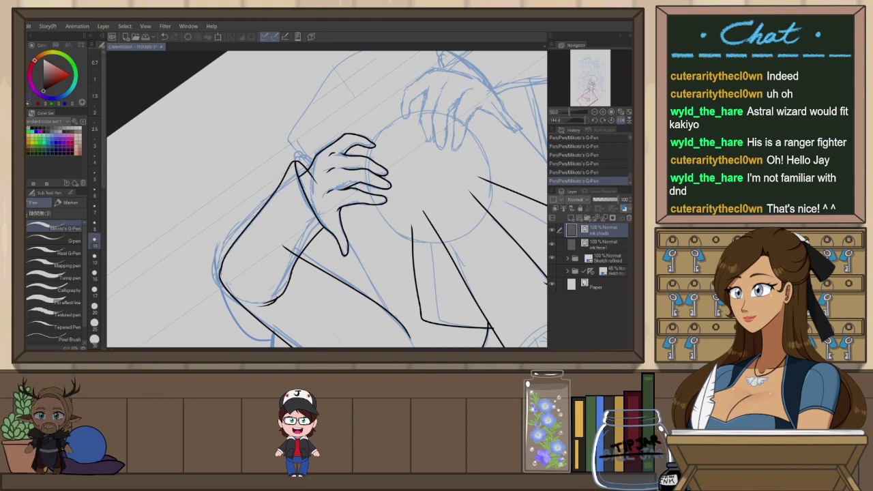
key("ctrl+z")
left_click_drag(296, 161, 221, 271)
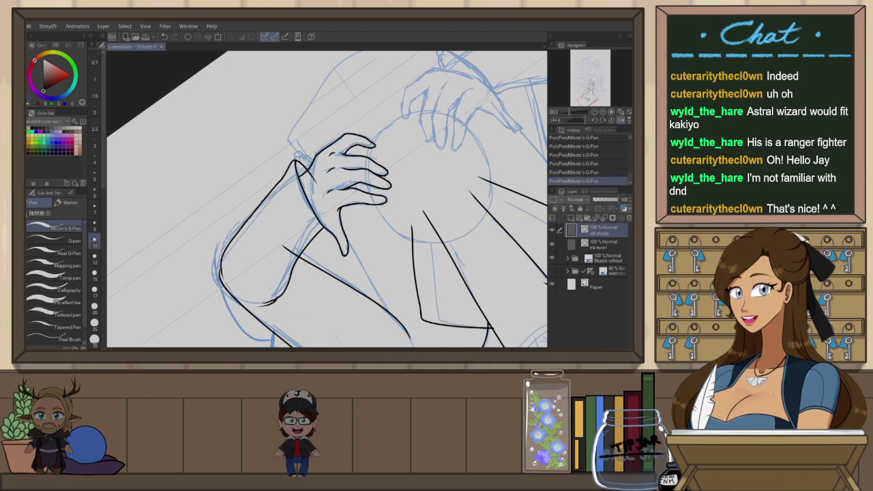
Unmirror the canvas and adjust the forearm underside line with the Object tool so its end meets the cuff's corner
key("h")
left_click_drag(462, 215, 384, 234)
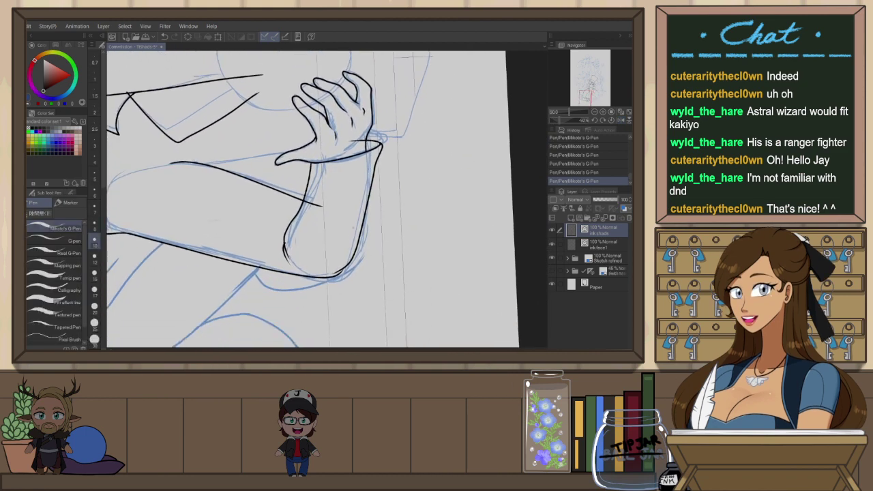
key("o")
scroll(384, 147, "up", 2)
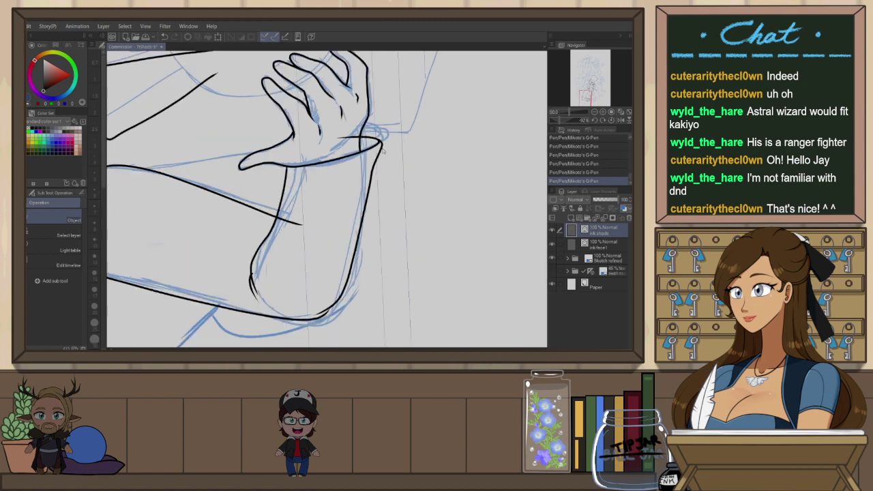
left_click(381, 142)
left_click_drag(394, 132, 391, 119)
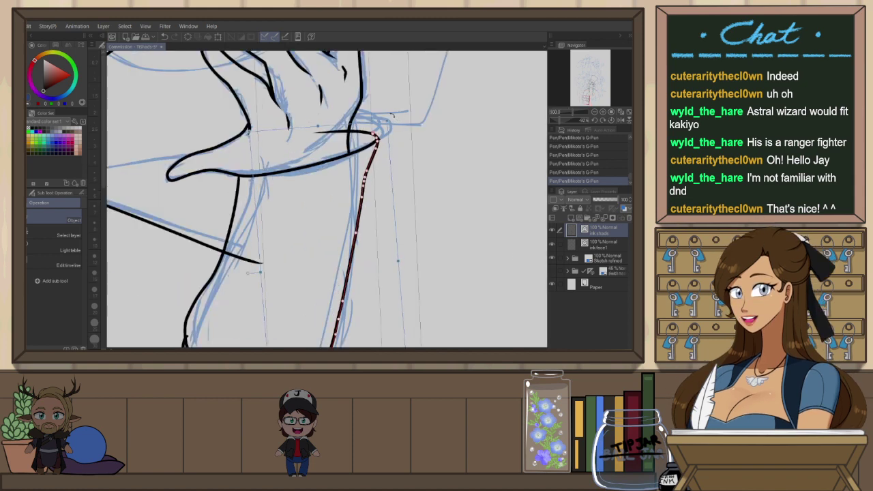
left_click(396, 118)
left_click(372, 161)
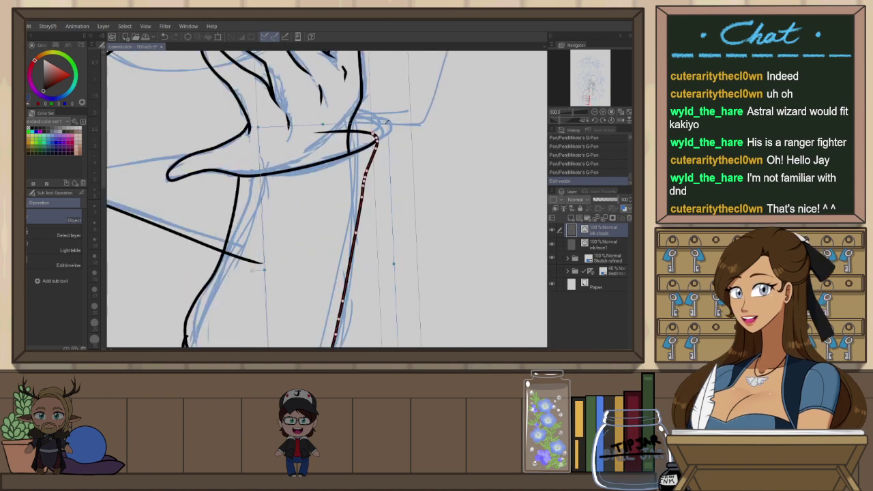
left_click_drag(372, 161, 368, 169)
left_click_drag(372, 133, 373, 135)
left_click(417, 116)
scroll(418, 109, "down", 1)
scroll(418, 113, "down", 1)
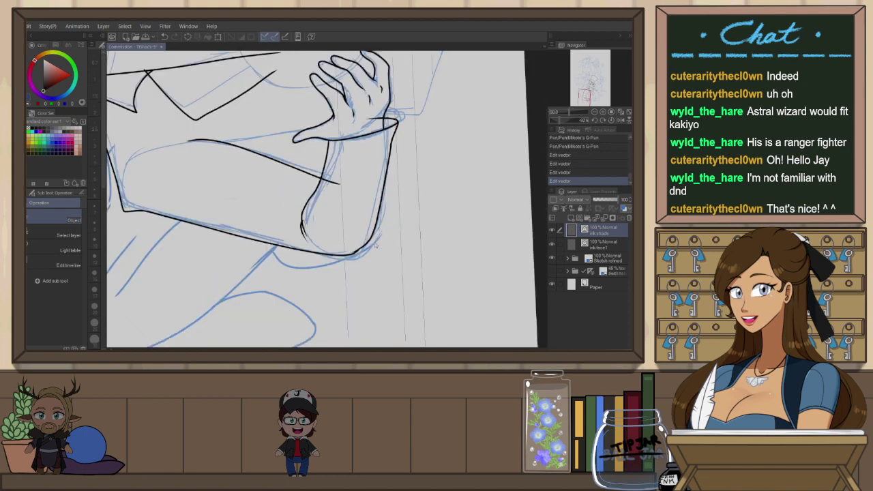
Adjust the control points of the forearm and upper arm lines at the elbow so they join in one smooth curve
scroll(382, 227, "up", 1)
left_click(376, 220)
left_click_drag(330, 272, 329, 275)
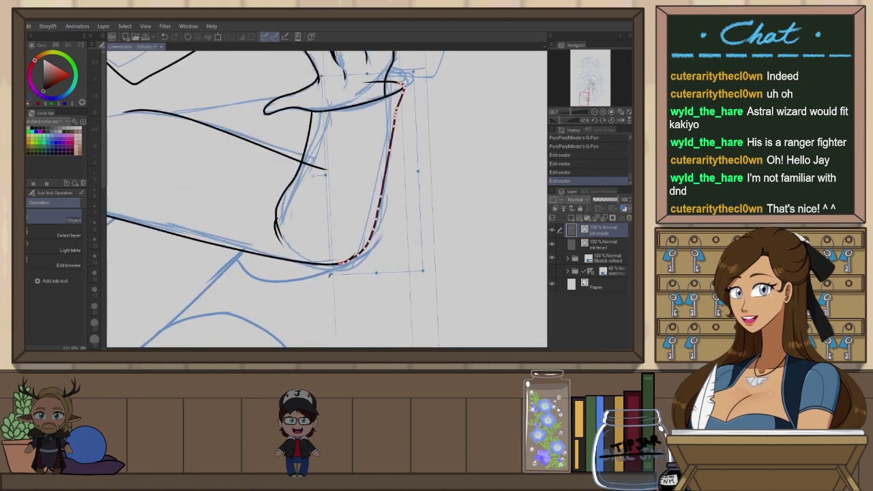
left_click_drag(418, 171, 418, 171)
left_click(453, 172)
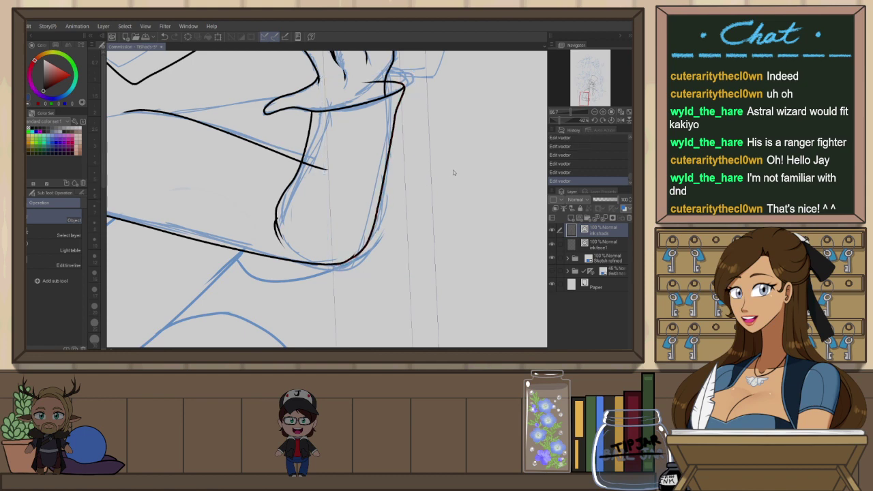
left_click(354, 255)
scroll(349, 256, "up", 2)
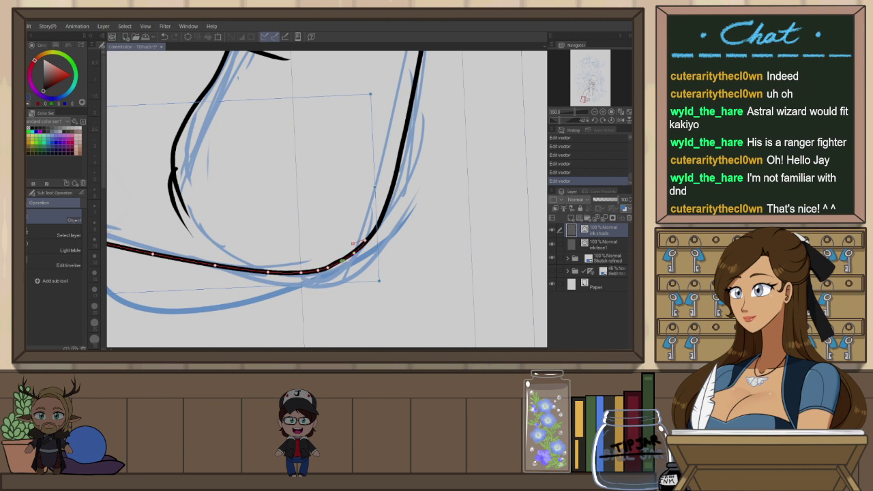
left_click_drag(368, 233, 378, 227)
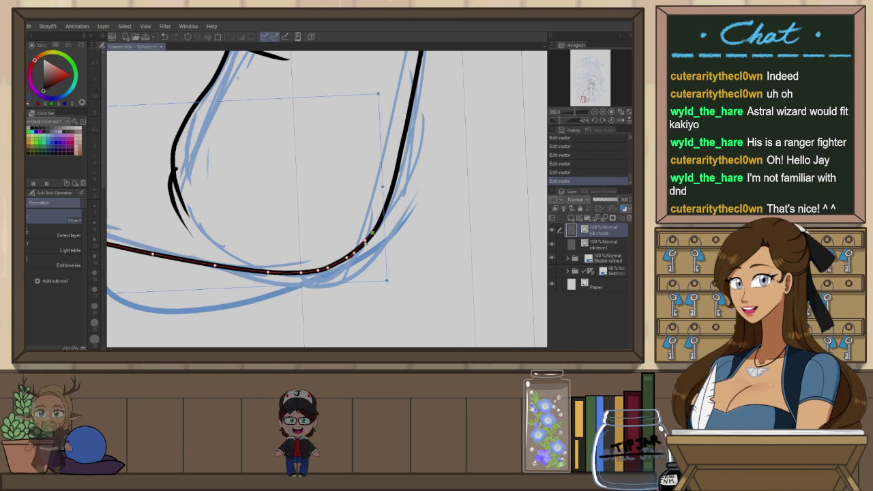
left_click(374, 234)
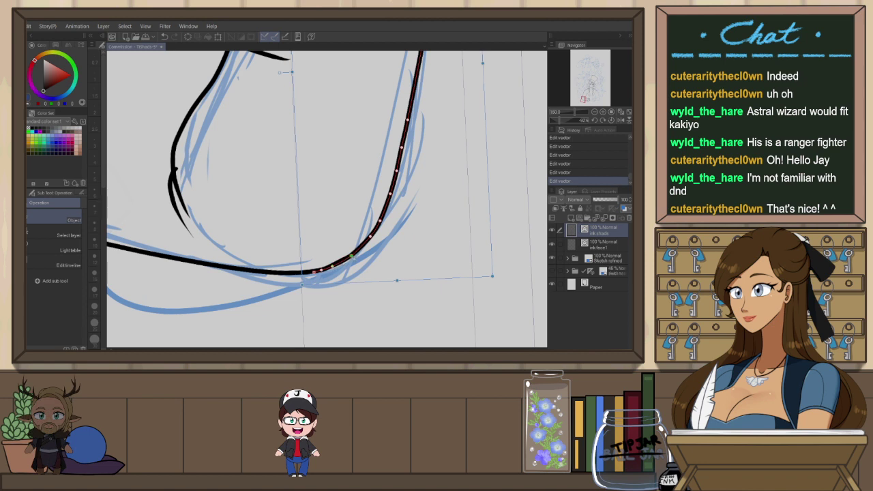
left_click(352, 256)
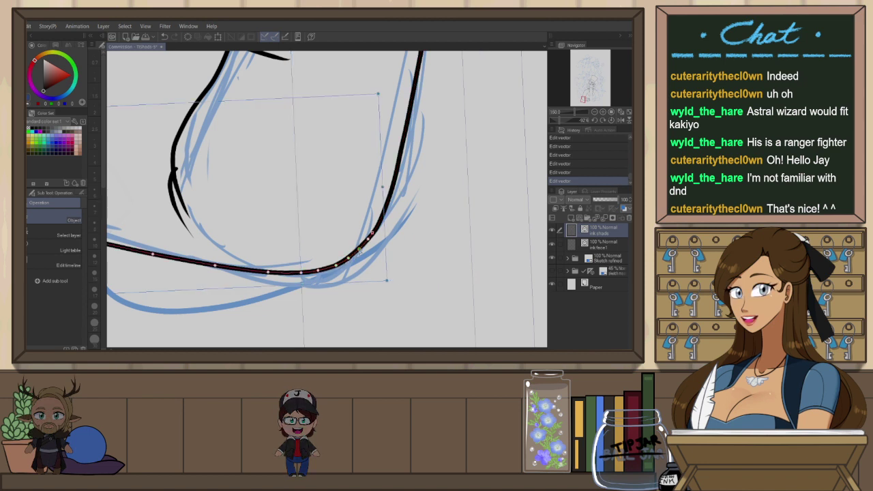
scroll(409, 205, "down", 6)
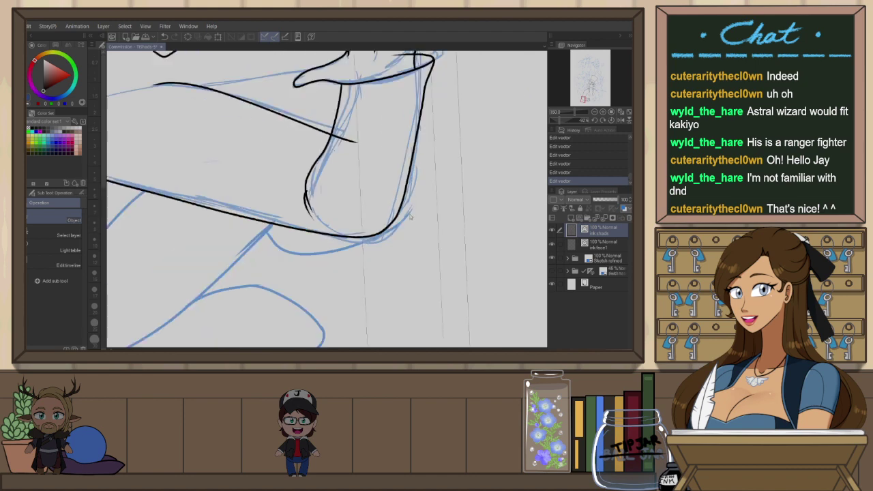
Reset the canvas rotation and erase the line ends that overlap the forearm sleeve and the wrist
key("ctrl+@")
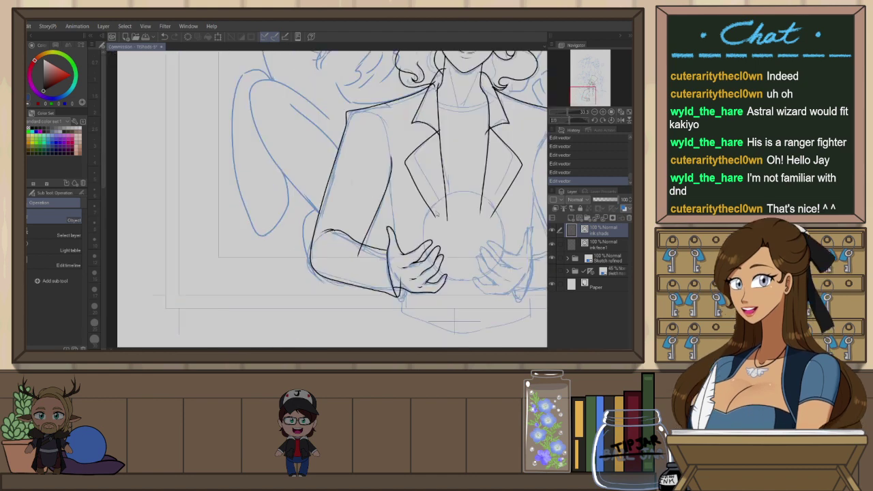
left_click_drag(408, 245, 382, 203)
key("e")
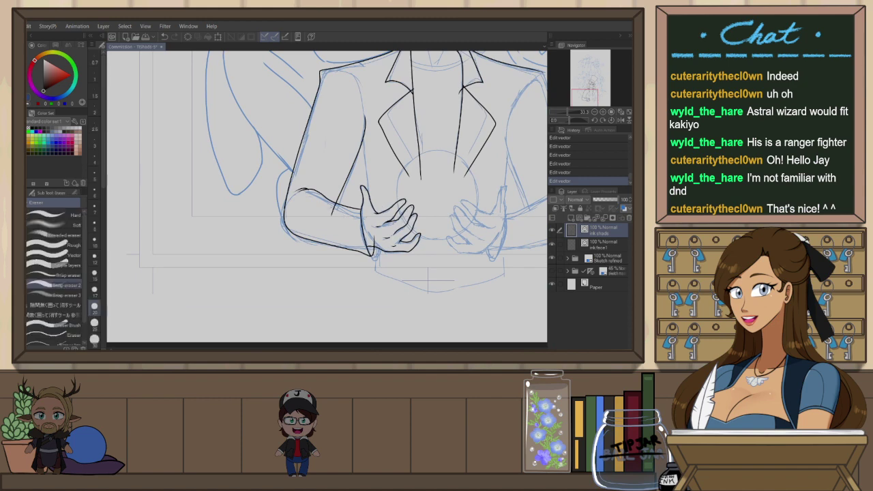
left_click_drag(463, 216, 423, 226)
key("p")
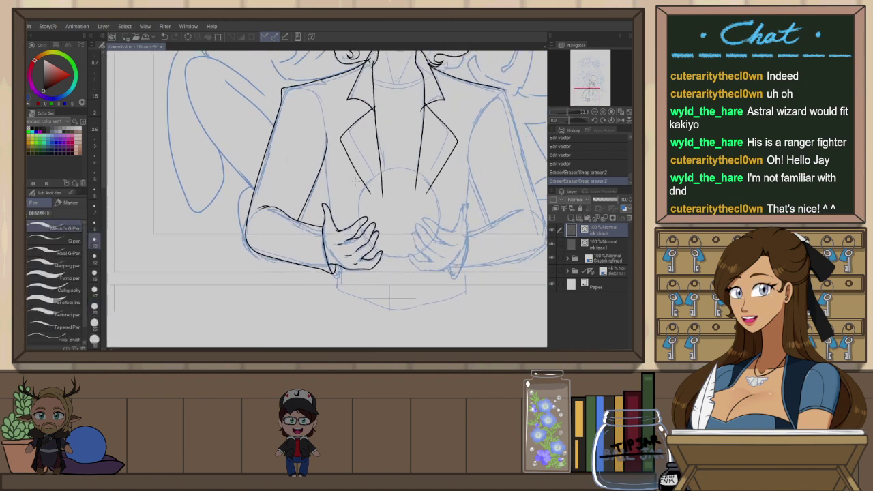
Work on the mirrored canvas to trim the overlapping ends of the coat's side line by the thumb and the sleeve line at the elbow
left_click_drag(410, 142, 283, 142)
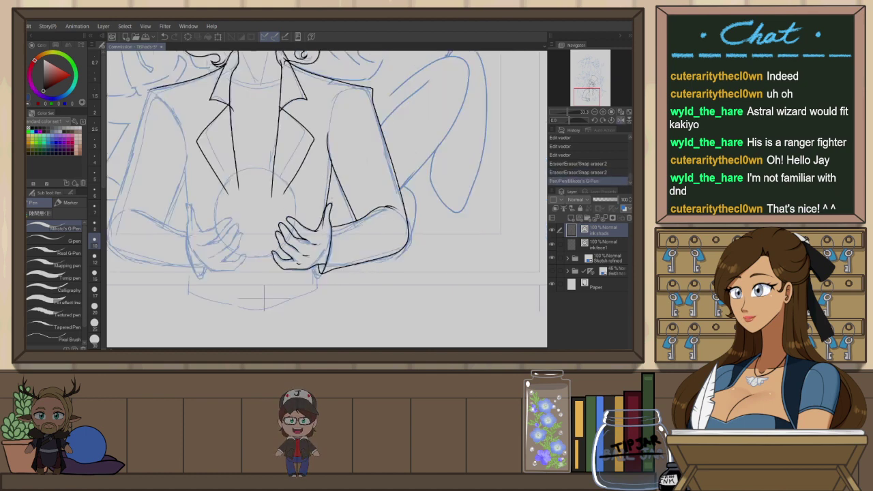
key("e")
left_click(329, 249)
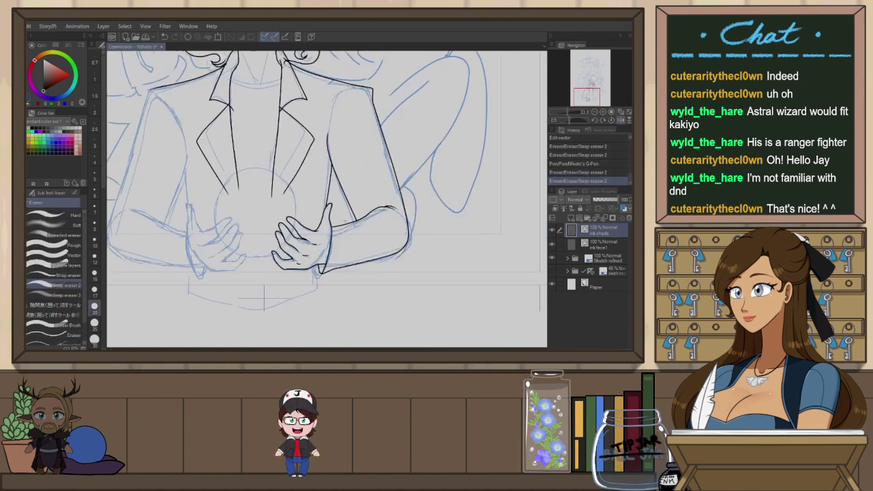
left_click_drag(356, 244, 359, 276)
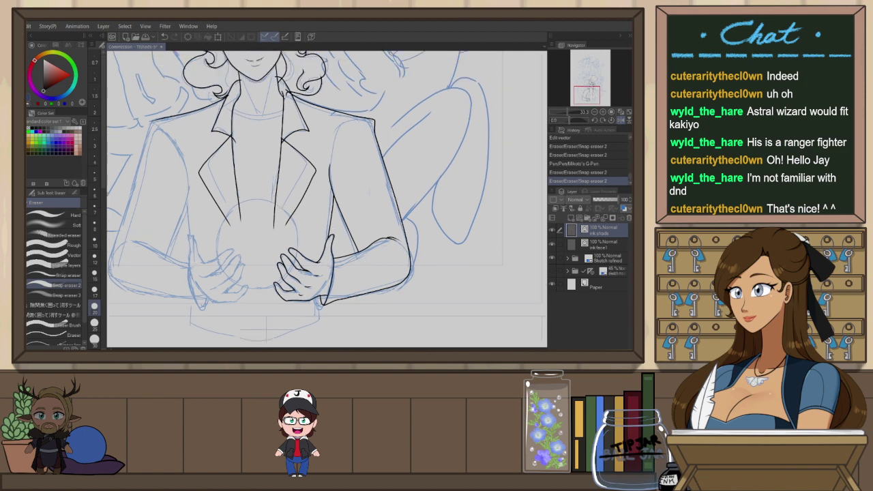
scroll(394, 236, "up", 1)
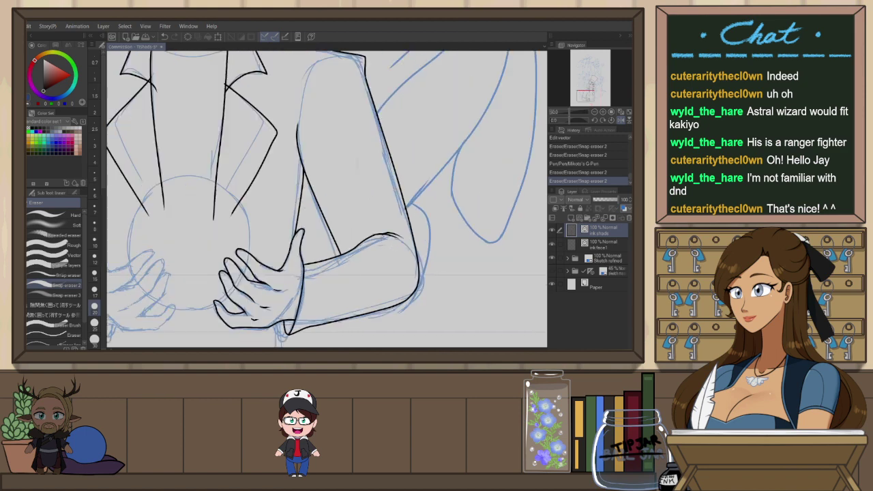
left_click(403, 235)
scroll(407, 234, "down", 1)
scroll(321, 198, "down", 2)
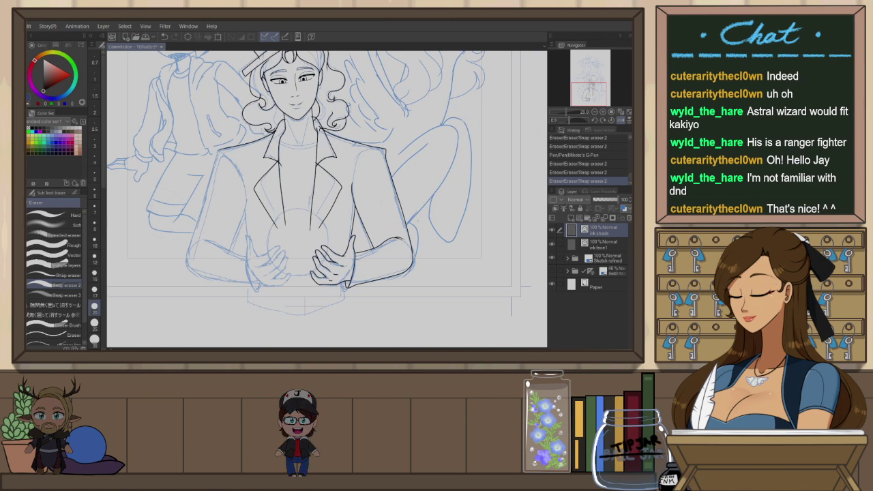
key("m")
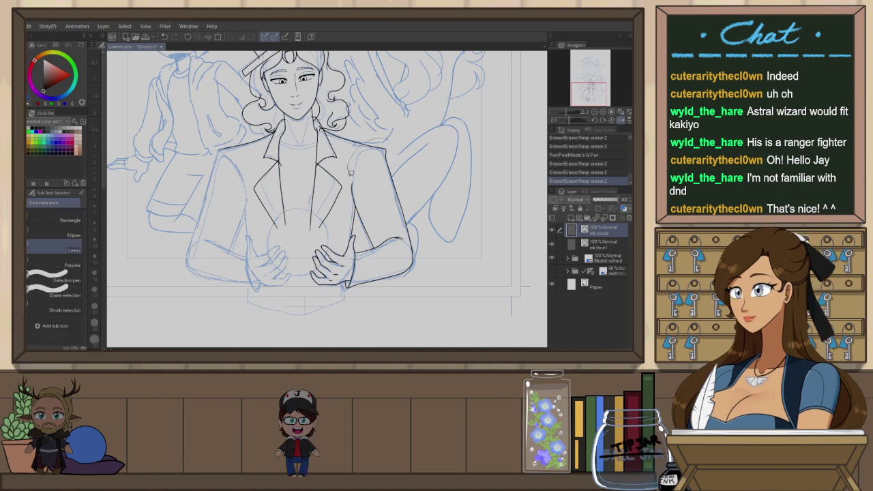
mouse_move(322, 236)
left_mouse_down()
mouse_move(400, 283)
mouse_move(436, 193)
left_mouse_up()
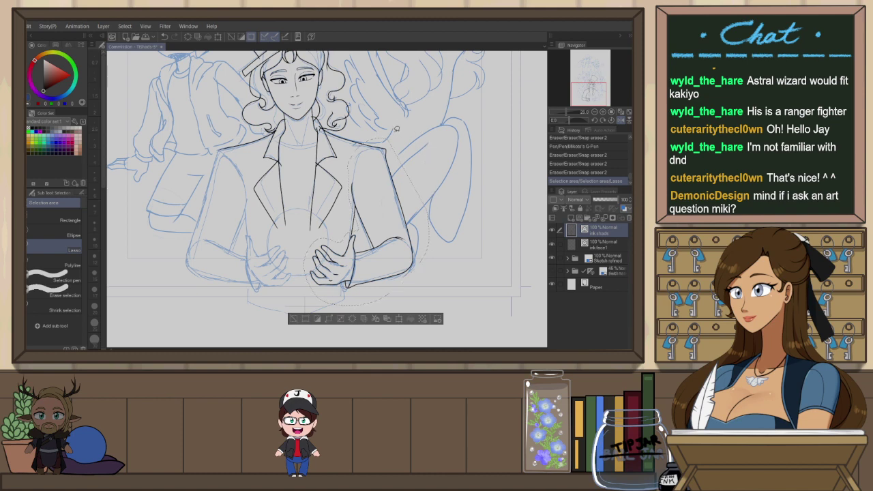
key("h")
key("ctrl+d")
Ink a curved cuff seam across the forearm sleeve just before the wrist, redrawing it with the Darker pencil
key("p")
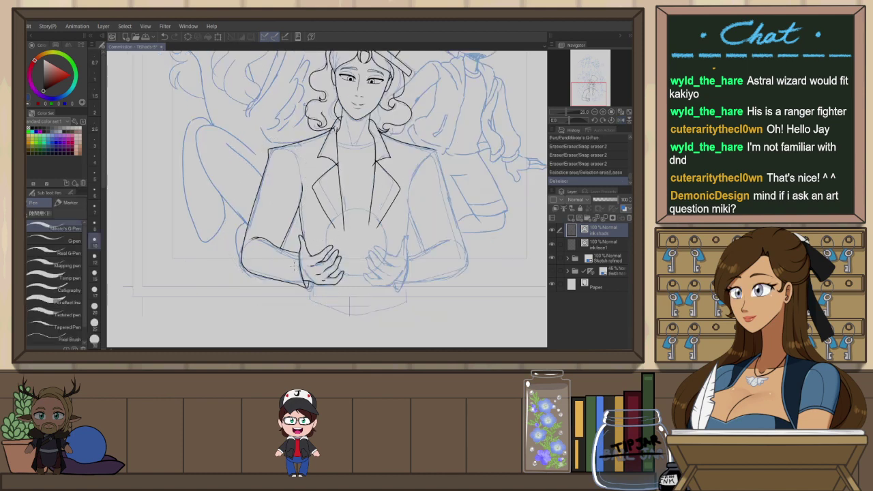
scroll(294, 265, "up", 4)
left_click_drag(281, 243, 296, 344)
scroll(315, 223, "down", 2)
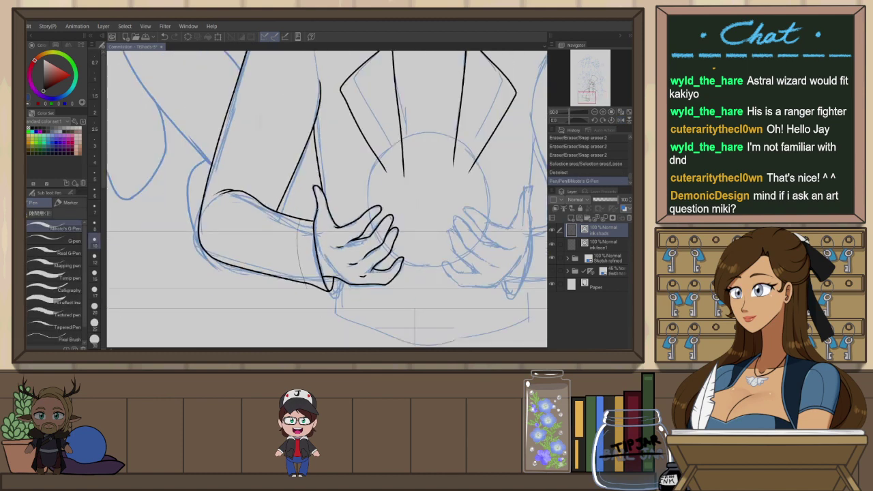
key("ctrl+z")
key("p")
left_click_drag(300, 217, 307, 287)
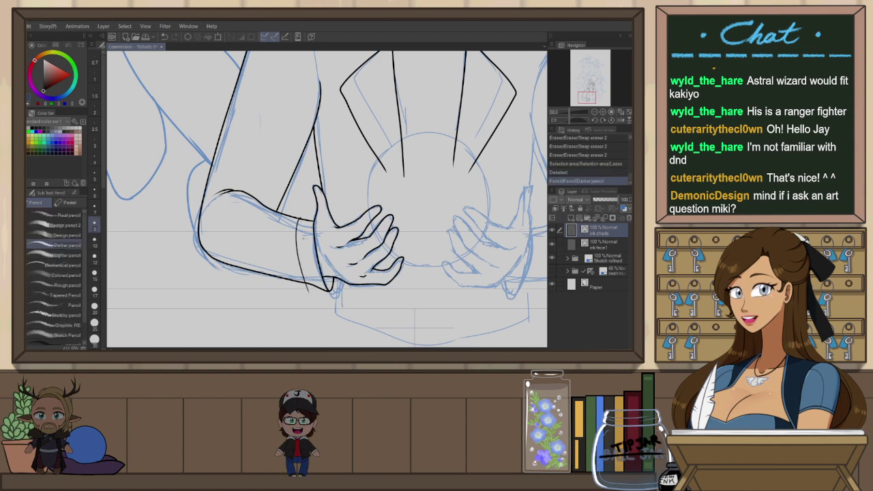
Erase the ends of the cuff seam that overshoot the forearm sleeve's upper and lower outlines with Snap eraser 2
key("e")
scroll(312, 285, "down", 1)
scroll(311, 266, "down", 1)
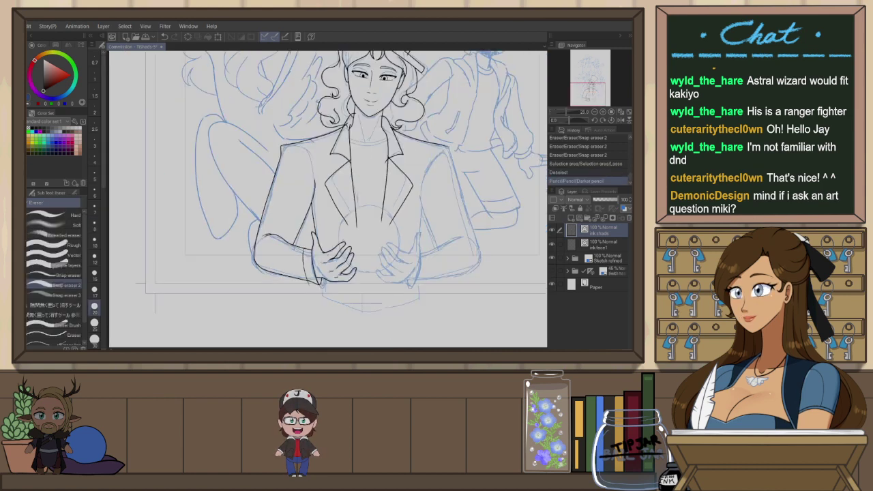
left_click_drag(357, 232, 336, 258)
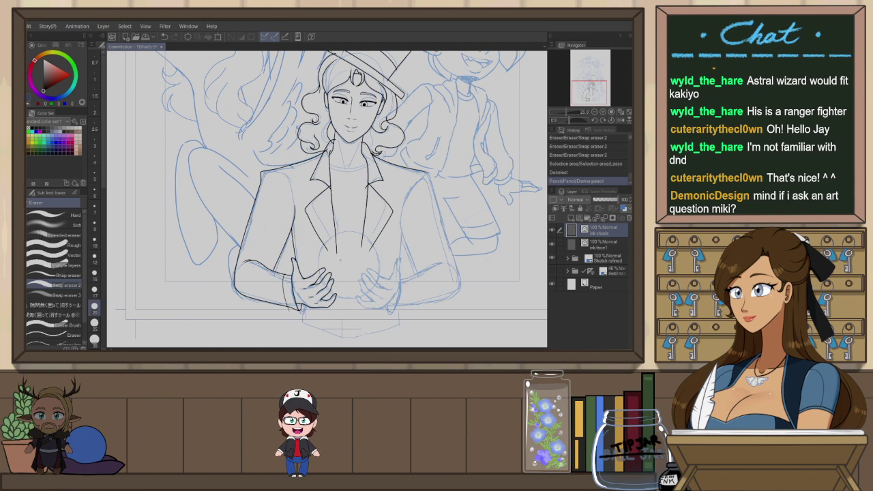
key("ctrl+a")
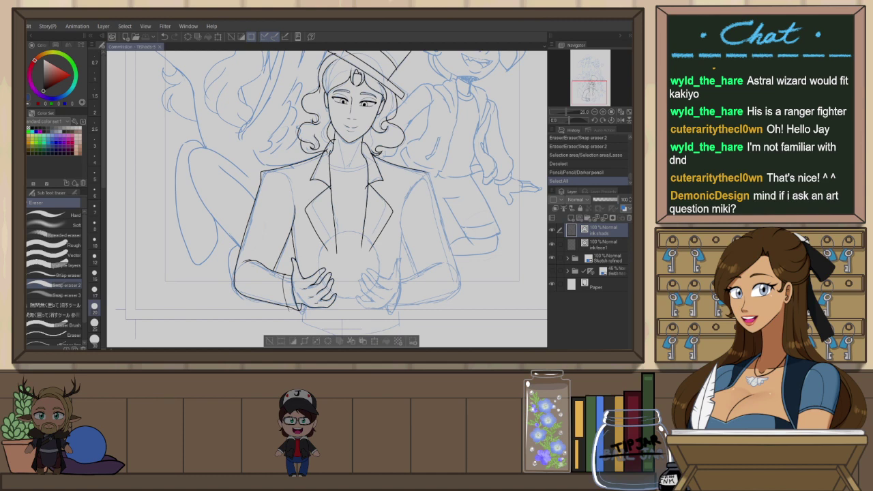
scroll(281, 301, "up", 1)
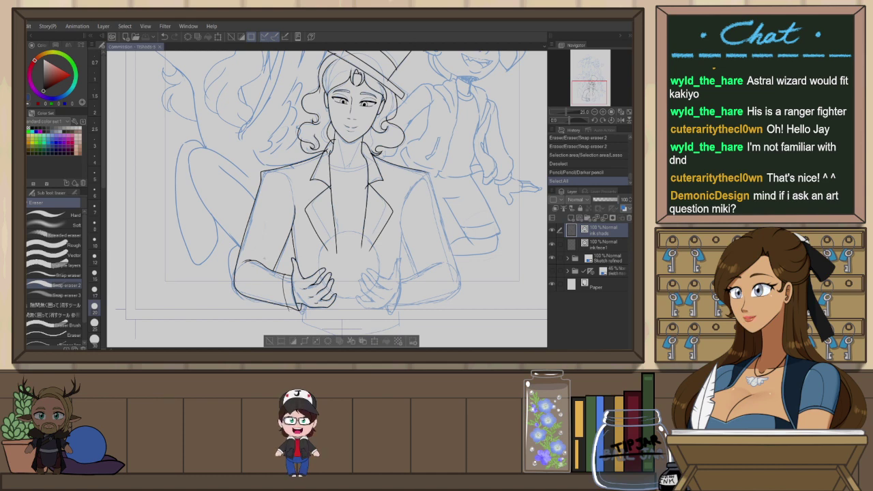
scroll(281, 302, "up", 3)
scroll(368, 291, "down", 3)
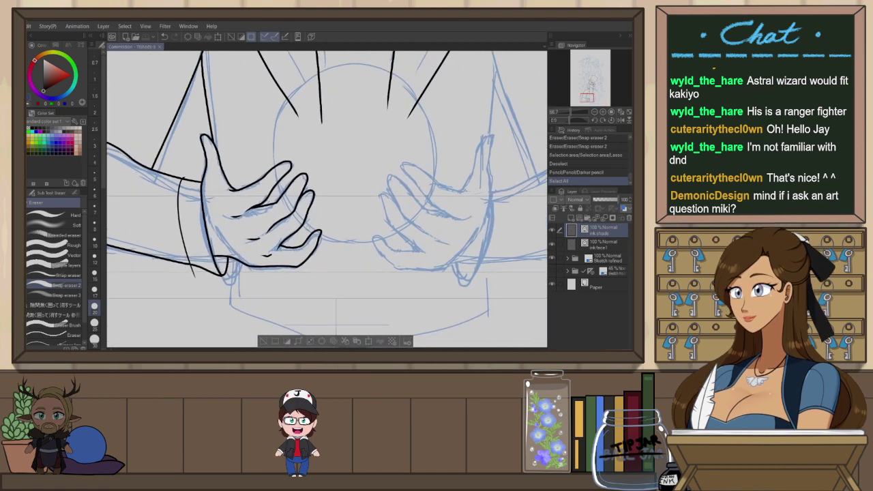
scroll(368, 292, "down", 1)
scroll(274, 248, "up", 2)
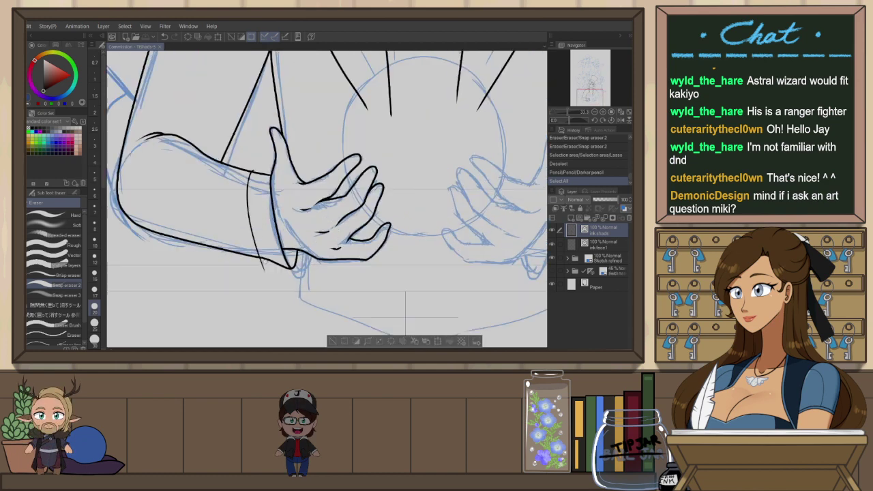
left_click(253, 168)
left_click(252, 168)
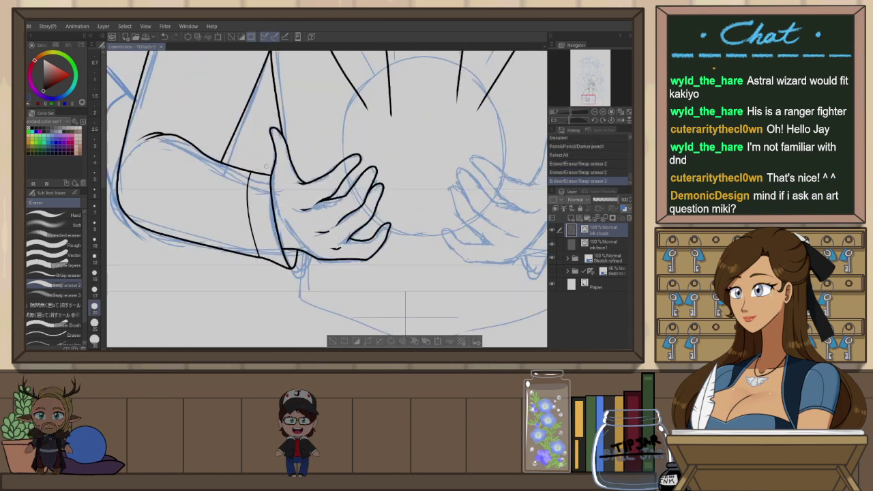
Clear the whole-canvas selection, lasso the inked arm and hand, and select their vector lines for editing with the Object tool
scroll(269, 197, "down", 1)
left_click_drag(309, 174, 312, 180)
scroll(313, 179, "down", 1)
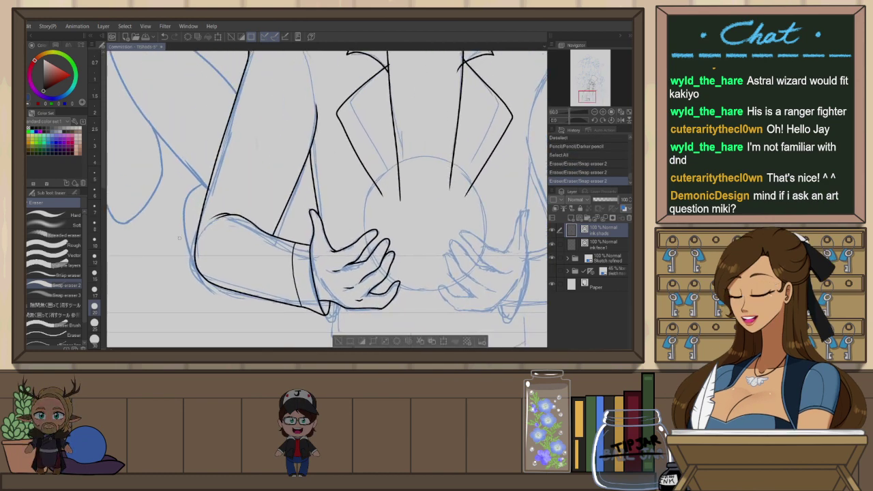
scroll(179, 238, "down", 1)
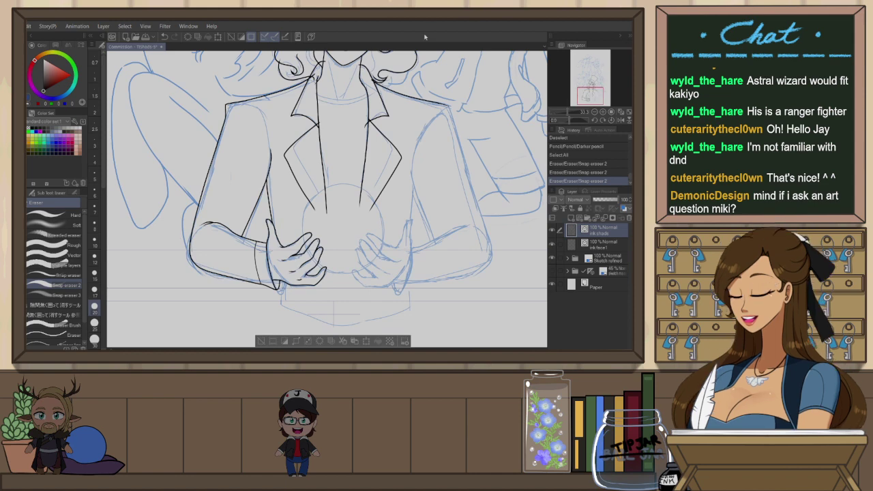
key("m")
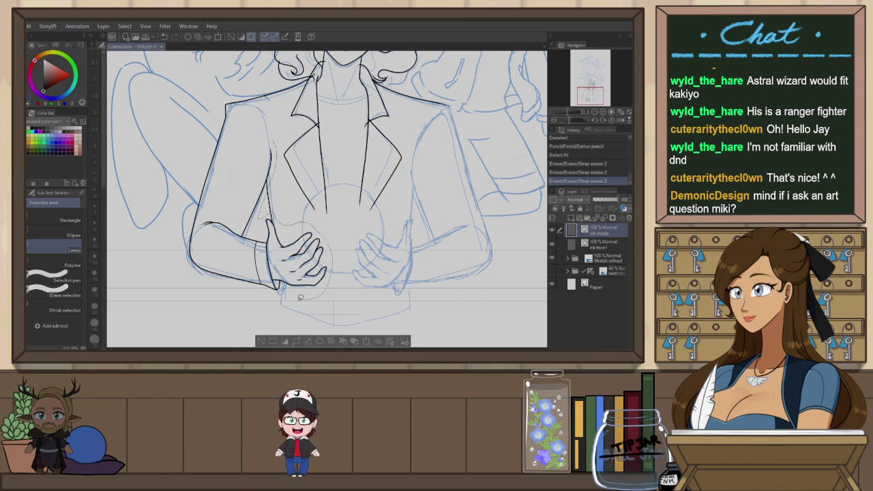
mouse_move(171, 221)
left_mouse_down()
mouse_move(205, 107)
mouse_move(250, 112)
left_mouse_up()
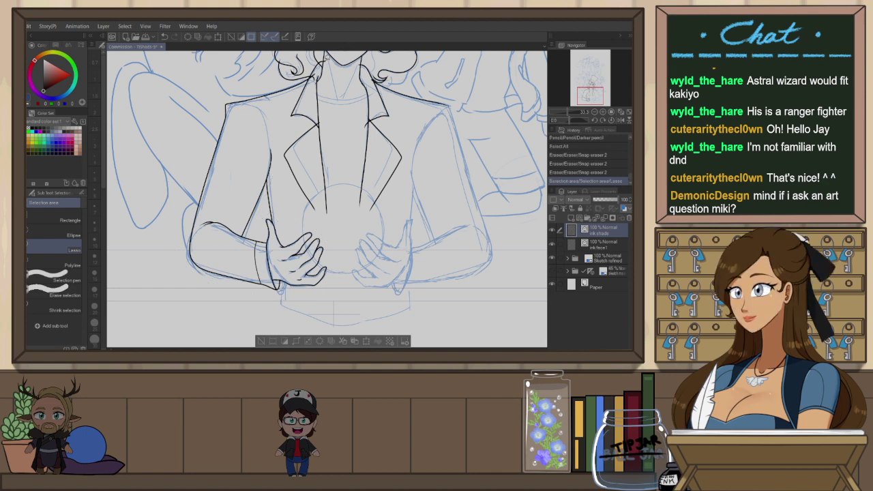
mouse_move(249, 94)
left_mouse_down()
mouse_move(272, 122)
mouse_move(289, 127)
left_mouse_up()
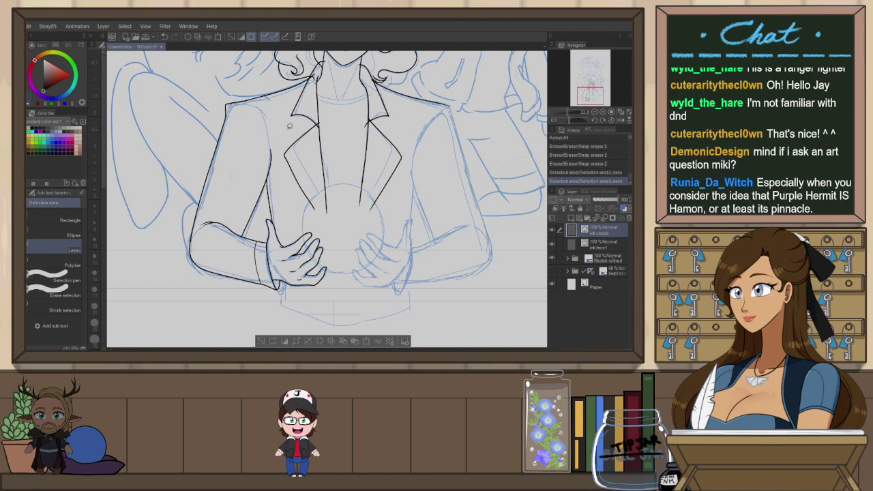
key("ctrl+d")
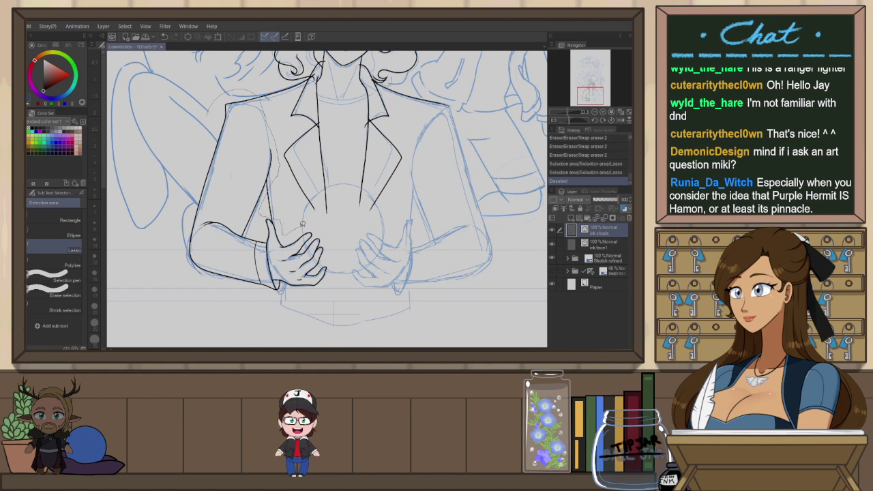
mouse_move(308, 225)
left_mouse_down()
mouse_move(172, 272)
mouse_move(179, 136)
left_mouse_up()
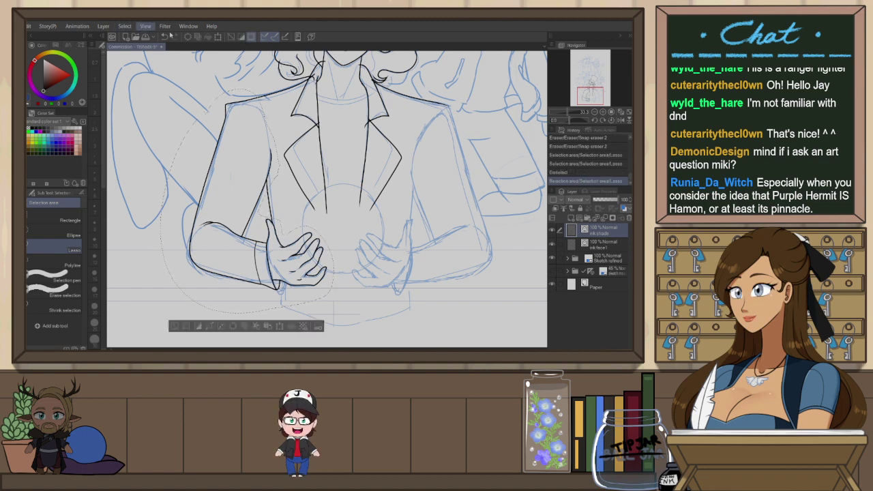
left_click(171, 131)
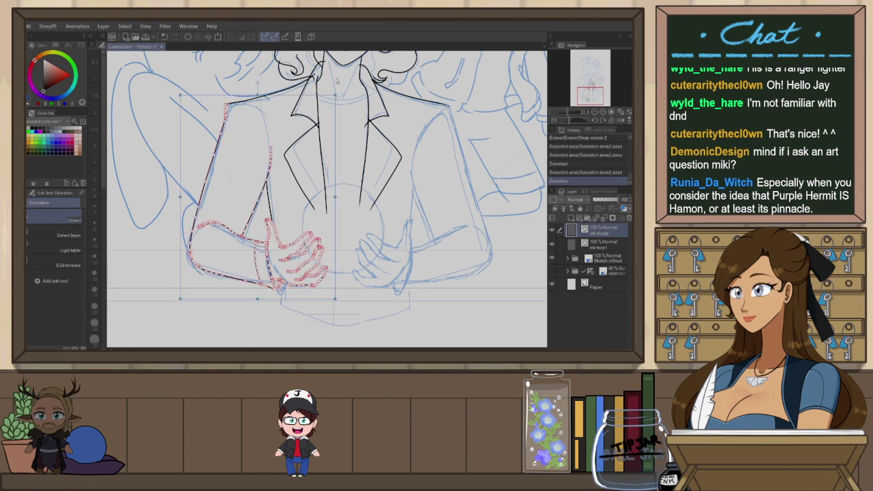
Paste a copy of the inked arm and hand lines and move it horizontally across to the uninked sleeve's side
key("ctrl+v")
left_click_drag(334, 157, 555, 157)
left_click(448, 77)
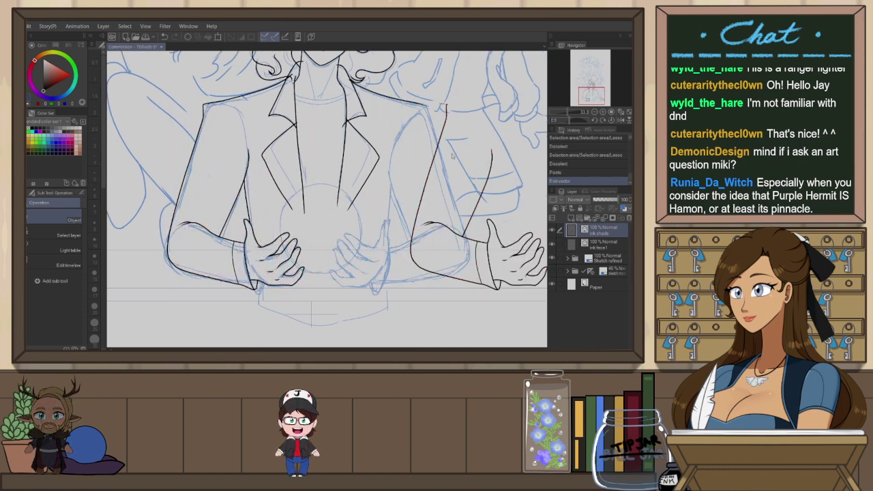
scroll(451, 155, "down", 3)
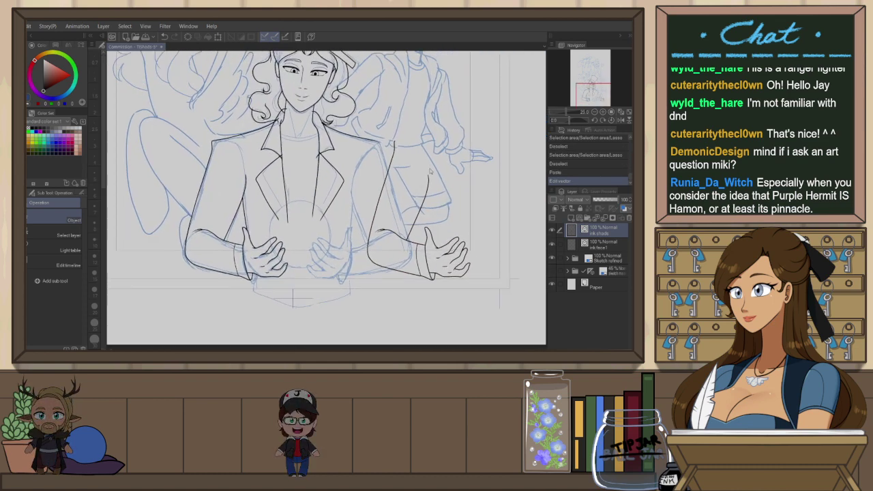
Lasso the duplicated sleeve and hand, flip them horizontally, fit them over the opposite arm's sketch, and clear the selection
key("m")
mouse_move(399, 129)
left_mouse_down()
mouse_move(363, 264)
mouse_move(476, 301)
mouse_move(469, 166)
left_mouse_up()
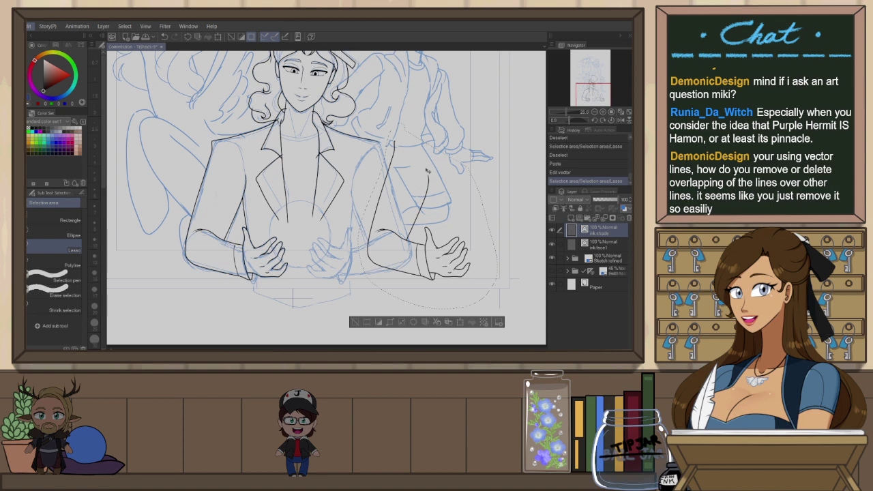
key("ctrl+t")
mouse_move(491, 171)
left_mouse_down()
mouse_move(474, 194)
mouse_move(398, 192)
left_mouse_up()
key("ctrl+z")
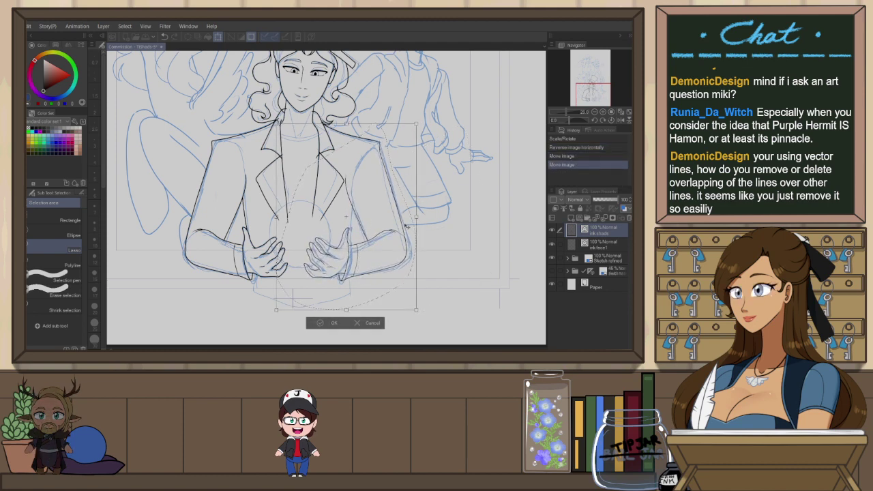
left_click_drag(402, 226, 404, 226)
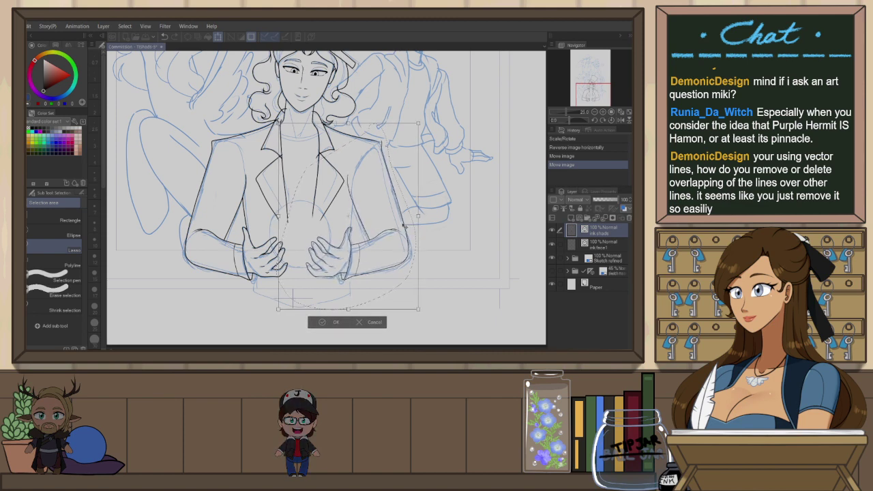
left_click_drag(403, 226, 403, 226)
left_click(335, 324)
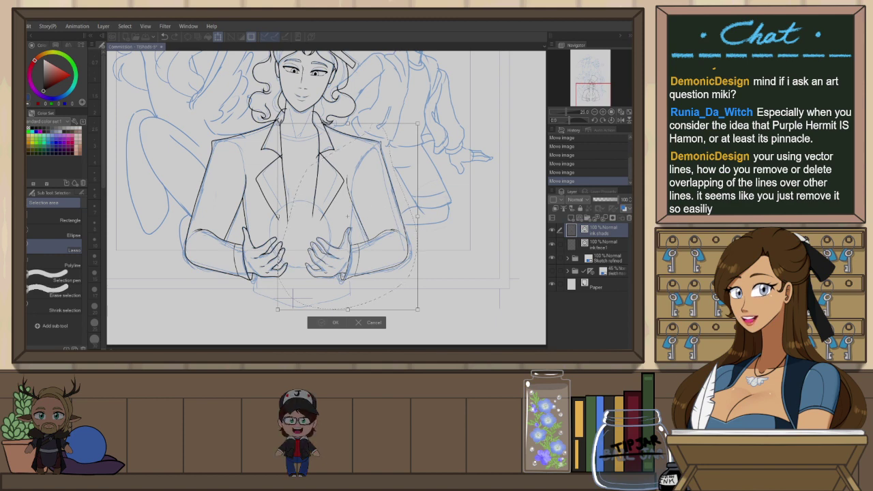
key("Return")
key("ctrl+d")
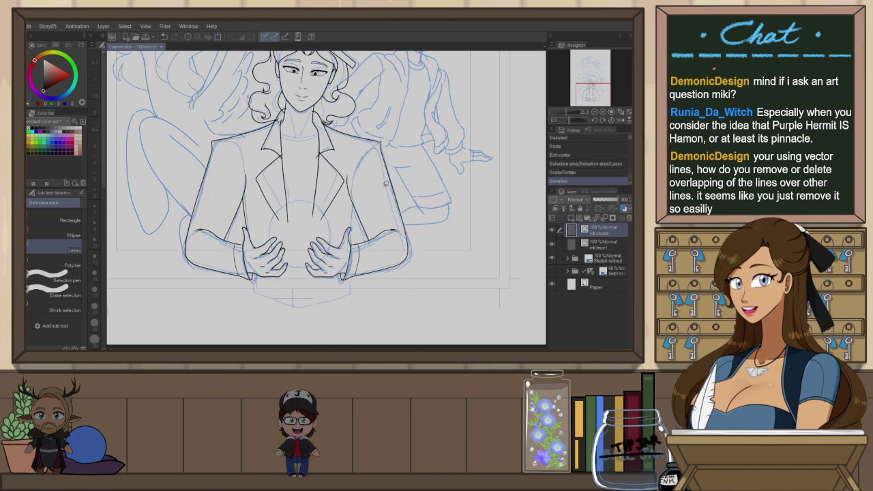
Choose the Snap eraser 2 and set its vector erasing to touched areas only
key("e")
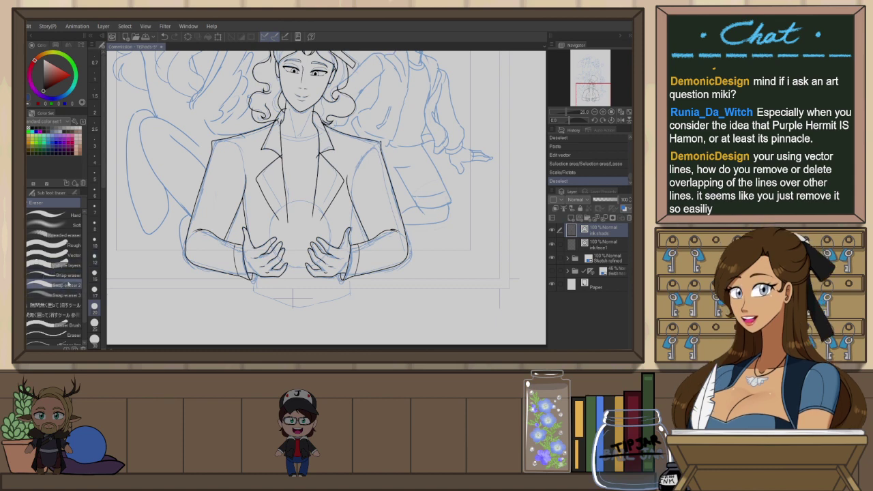
left_click(76, 193)
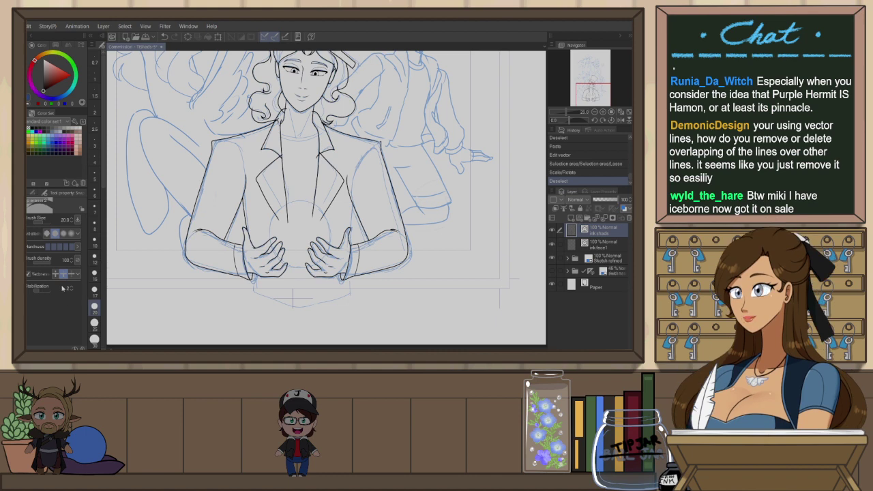
left_click(56, 274)
Try erasing parts of the inked lines near the collar and lapel crossing, including a short gap in the collar's lower edge
scroll(324, 143, "up", 1)
key("ctrl+plus")
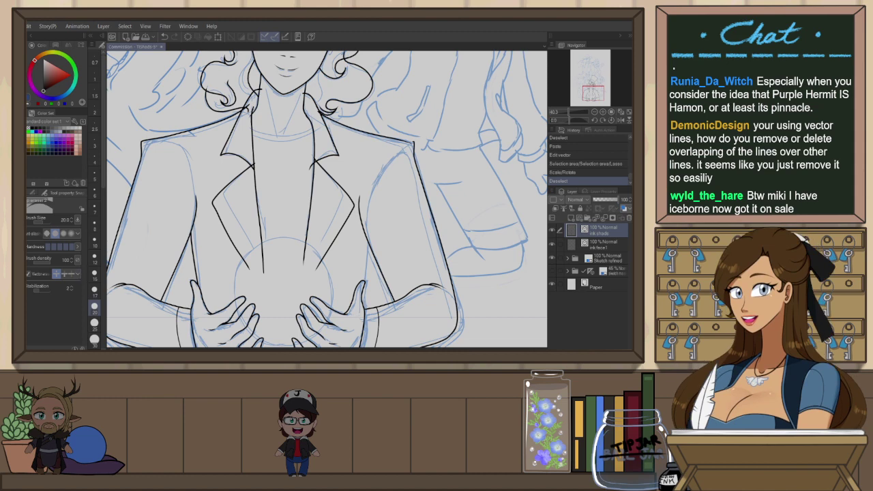
key("ctrl+plus")
left_click(318, 178)
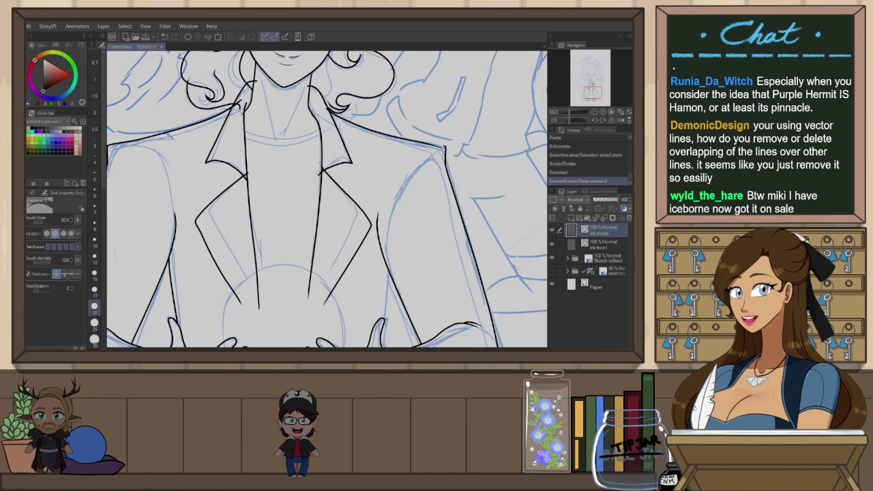
left_click(318, 178)
scroll(323, 176, "up", 2)
key("ctrl+plus")
key("ctrl+z")
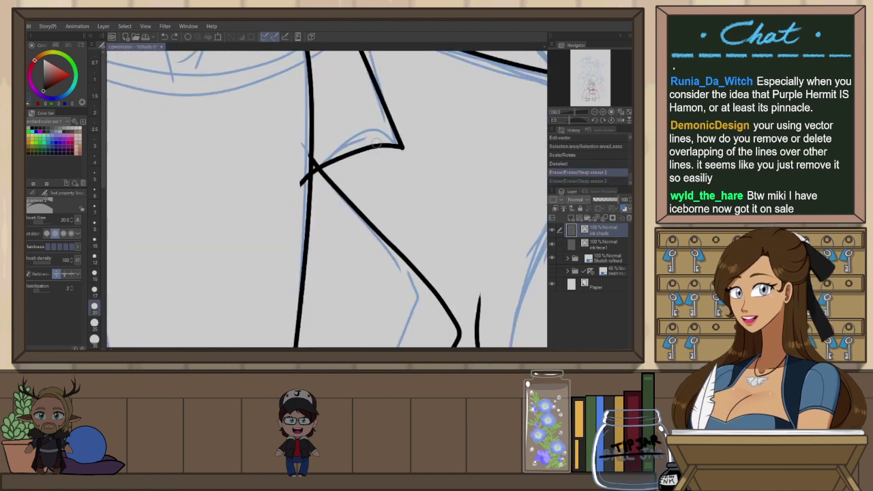
key("ctrl+z")
left_click_drag(377, 181, 381, 197)
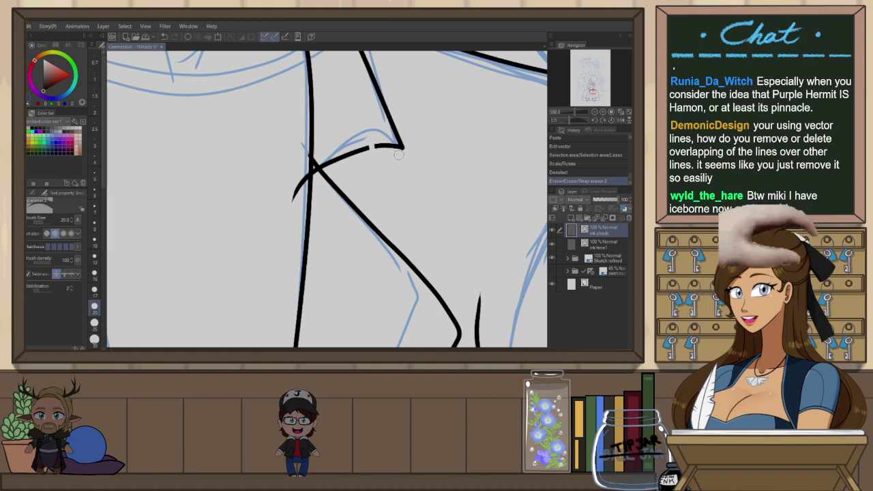
Select the pieces of the split collar line to inspect their control points, and undo the erased gap
key("o")
left_click(390, 146)
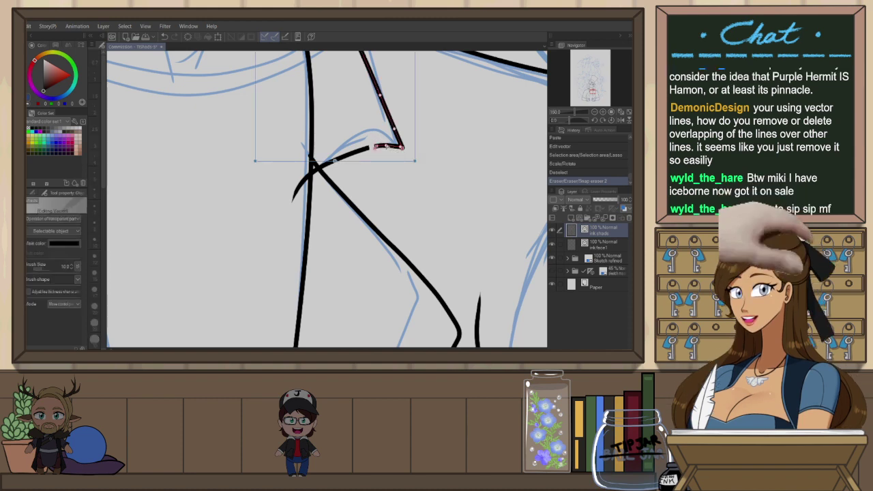
left_click(363, 149)
left_click(417, 168)
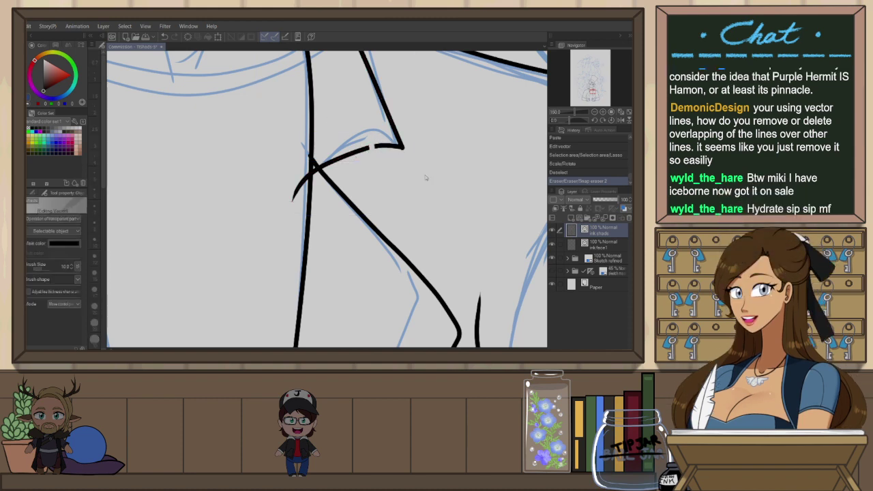
key("ctrl+z")
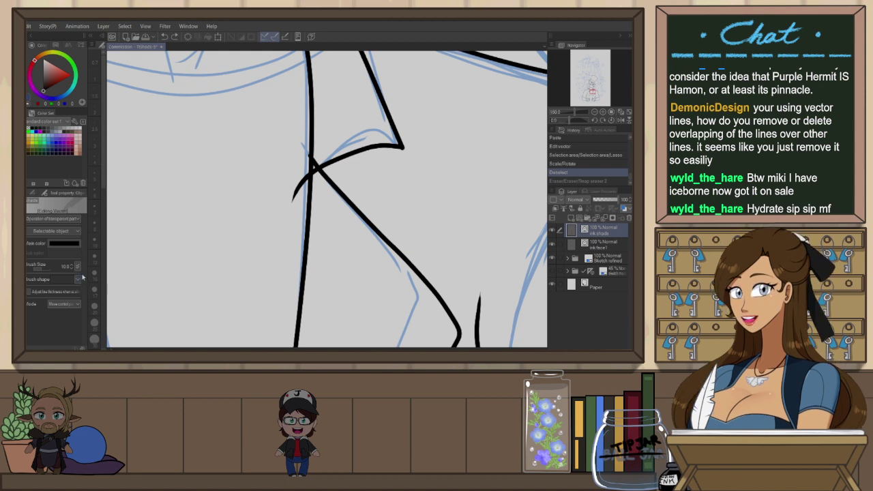
Set the vector eraser to erase up to intersections and trim the overshoot above the collar and lapel crossing
key("e")
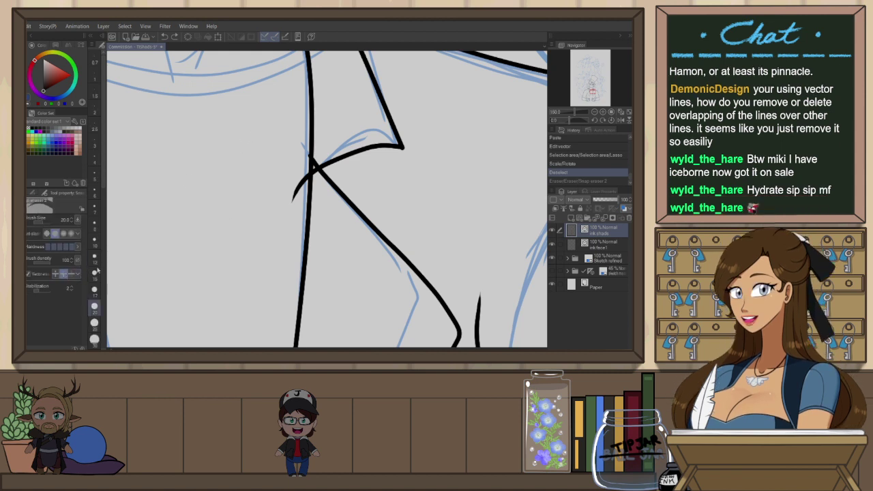
left_click(334, 155)
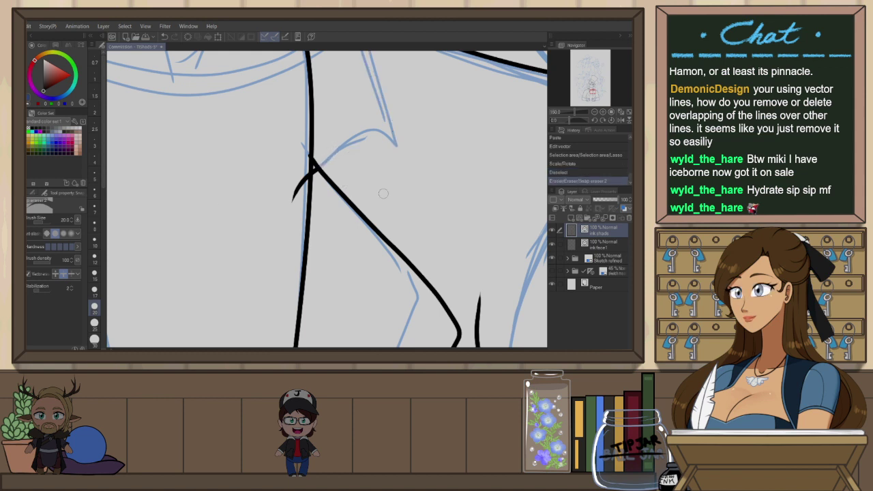
key("ctrl+z")
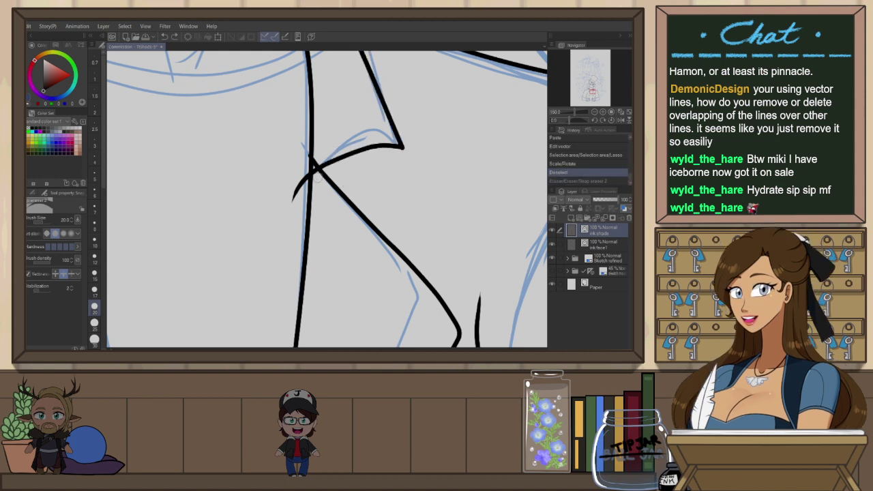
left_click(317, 170)
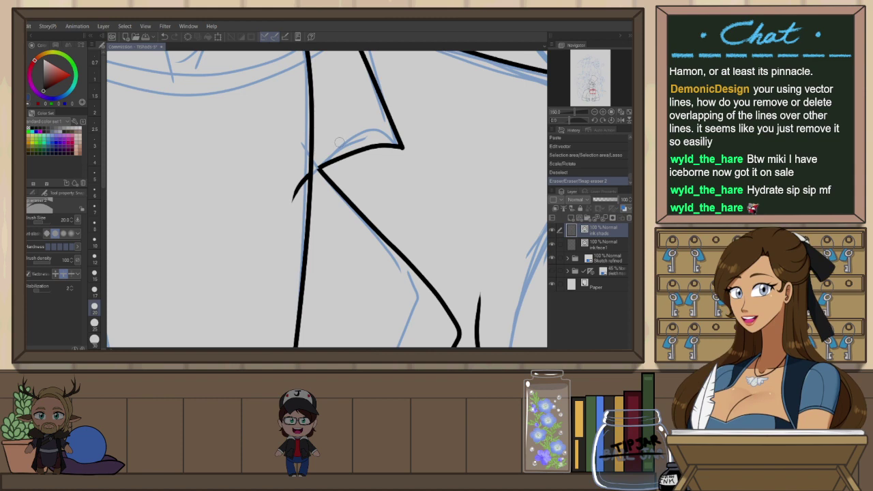
Trim the remaining line overshoots where the collar meets the lapel on both sides of the jacket
scroll(337, 149, "down", 5)
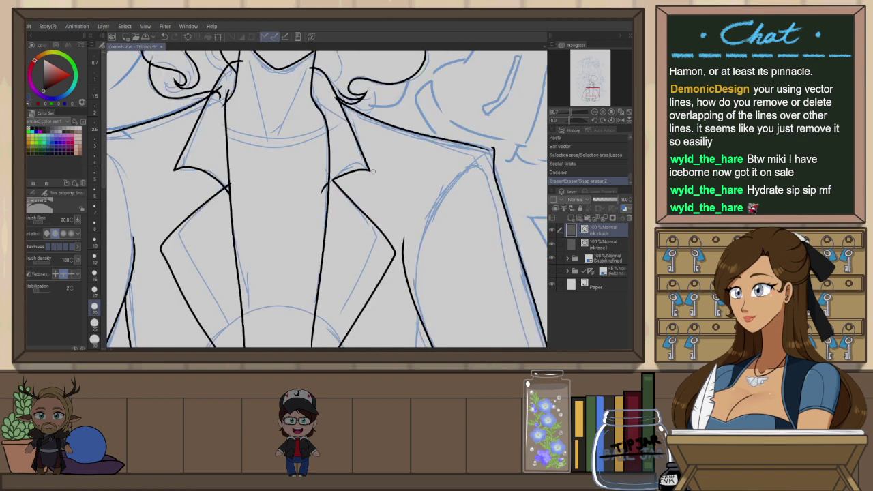
scroll(336, 191, "up", 2)
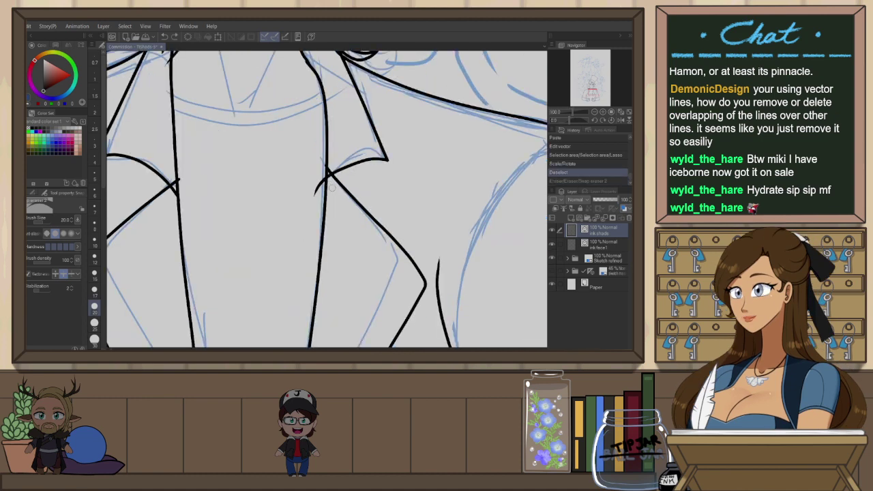
key("ctrl+z")
key("ctrl+y")
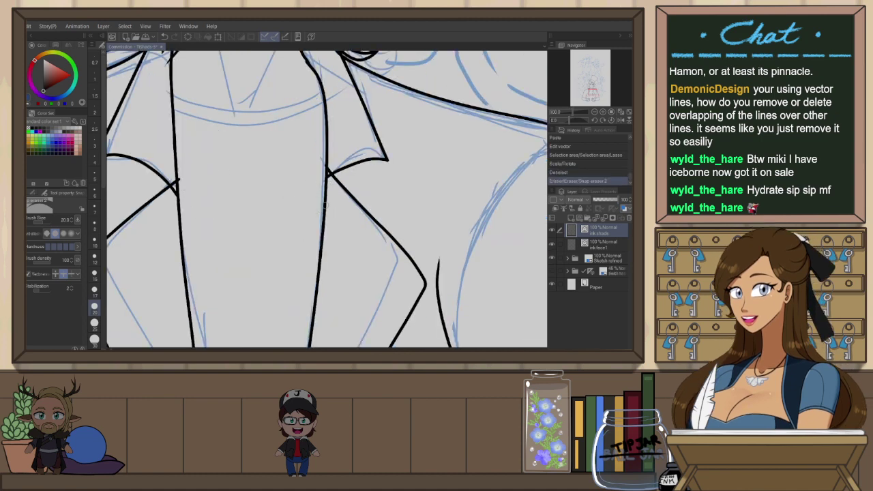
left_click_drag(321, 193, 323, 172)
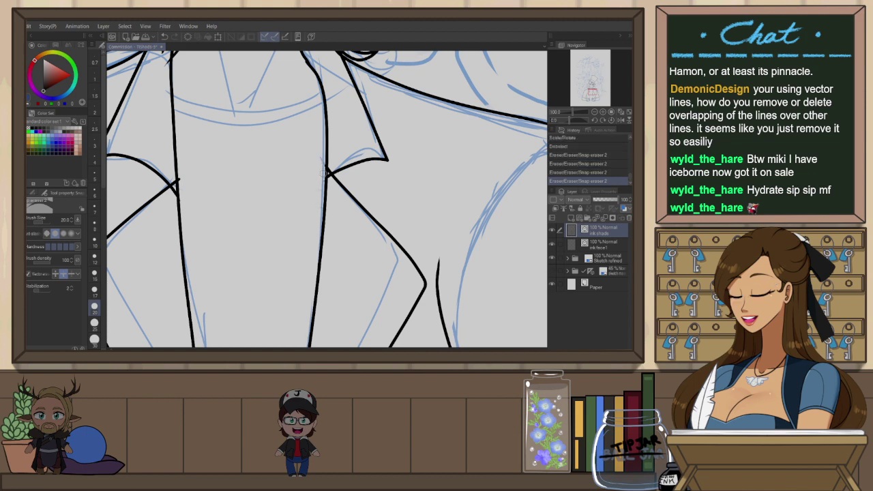
left_click(183, 188)
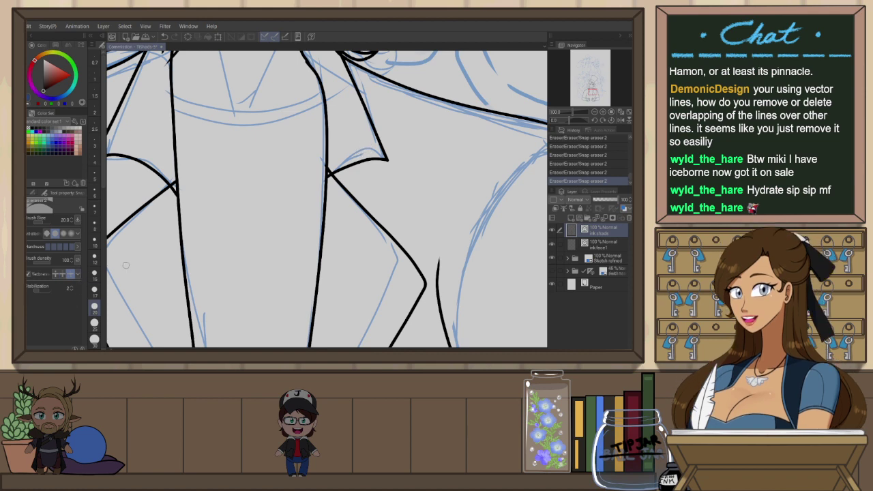
Try the whole-line vector eraser mode on the top hat's brim and band lines
left_click_drag(470, 140, 290, 165)
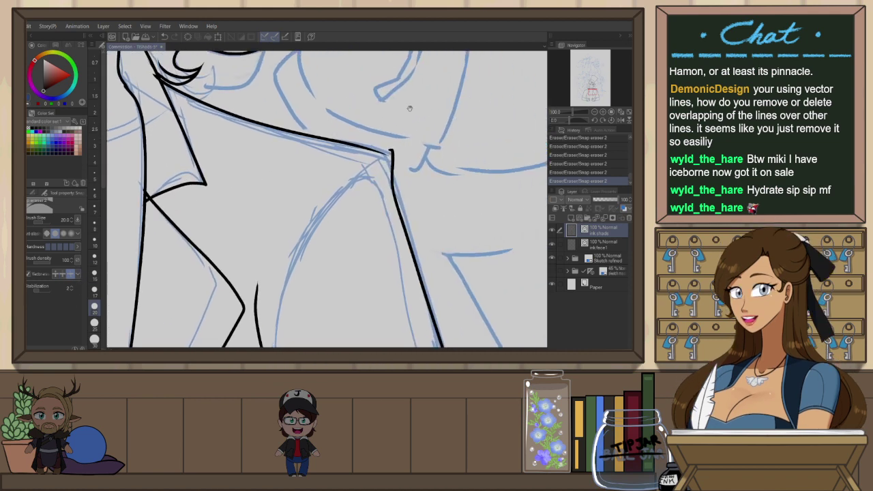
scroll(394, 143, "down", 2)
left_click_drag(307, 89, 329, 234)
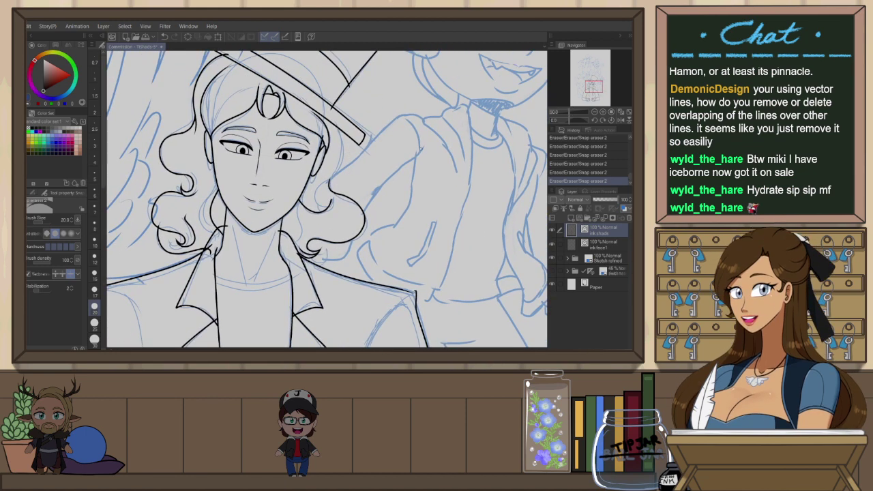
key("ctrl+z")
left_click_drag(397, 129, 396, 198)
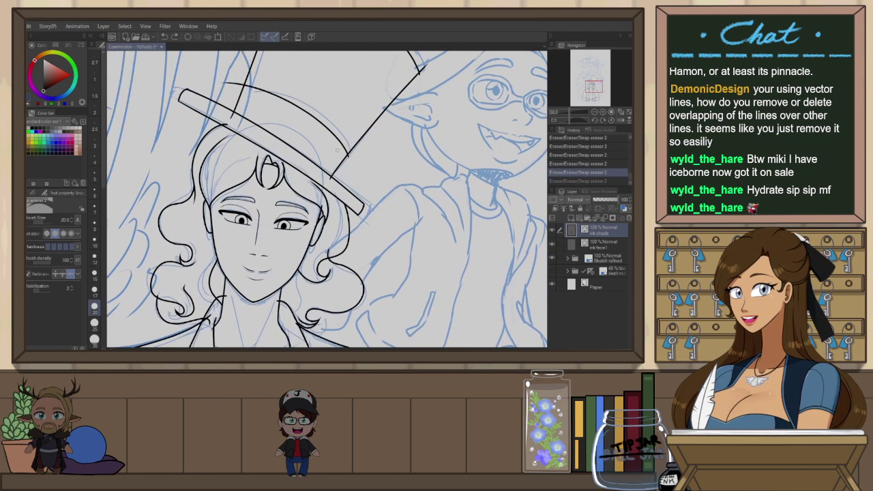
key("ctrl+z")
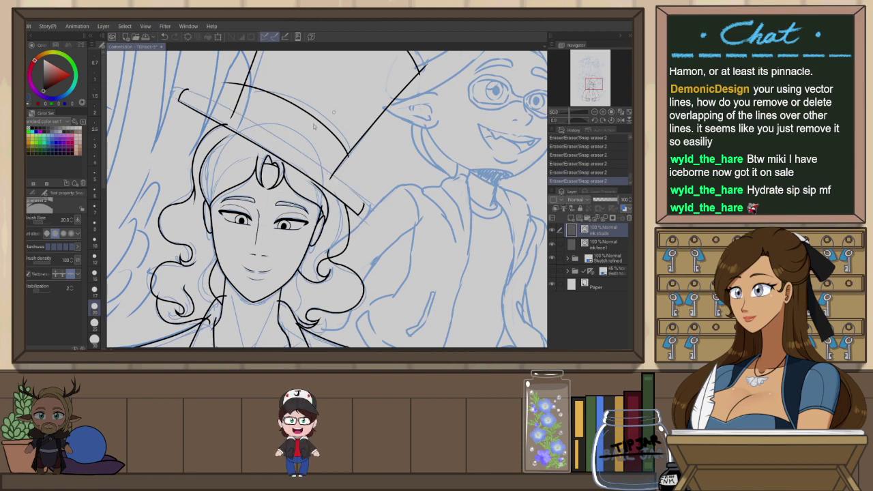
key("ctrl+y")
key("ctrl+y")
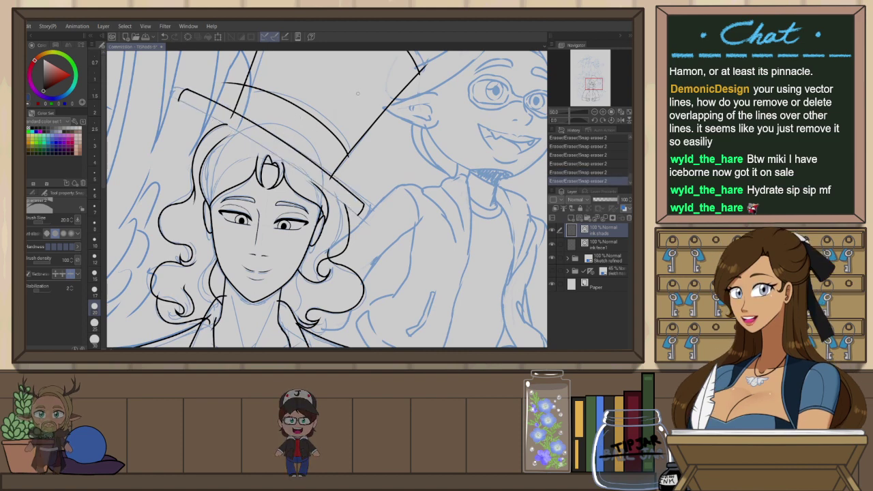
key("ctrl+z")
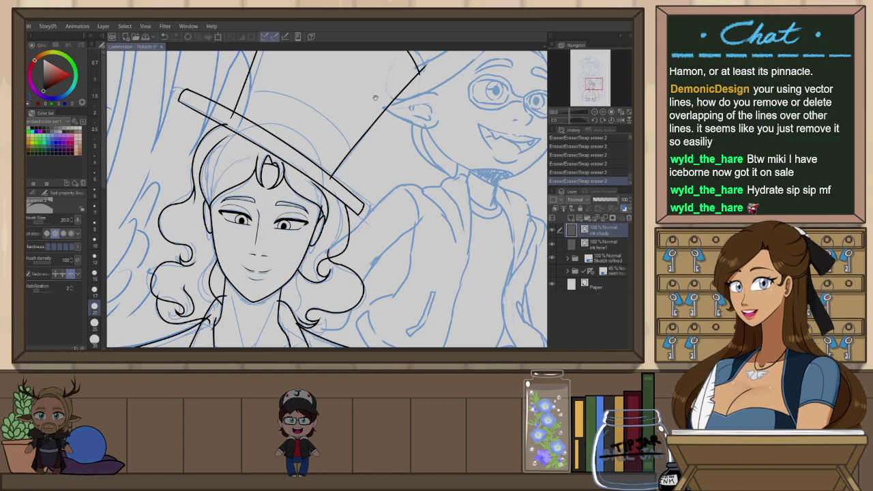
left_click_drag(379, 95, 369, 164)
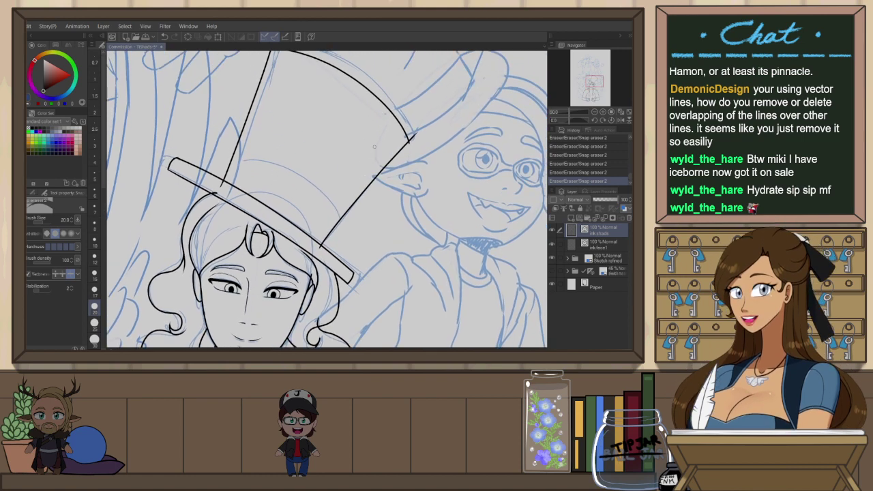
Restore the hat band line and, erasing up to intersections, trim the overshoot at the corner of the hat's crown
key("ctrl+z")
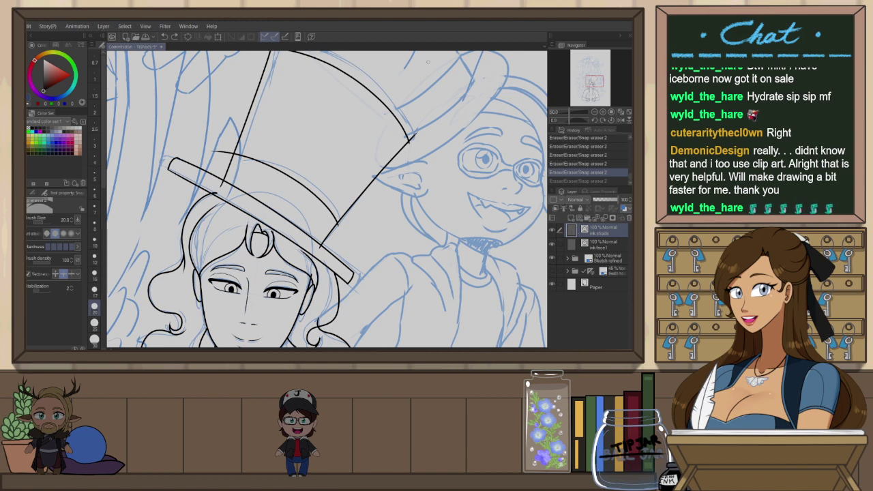
key("ctrl+y")
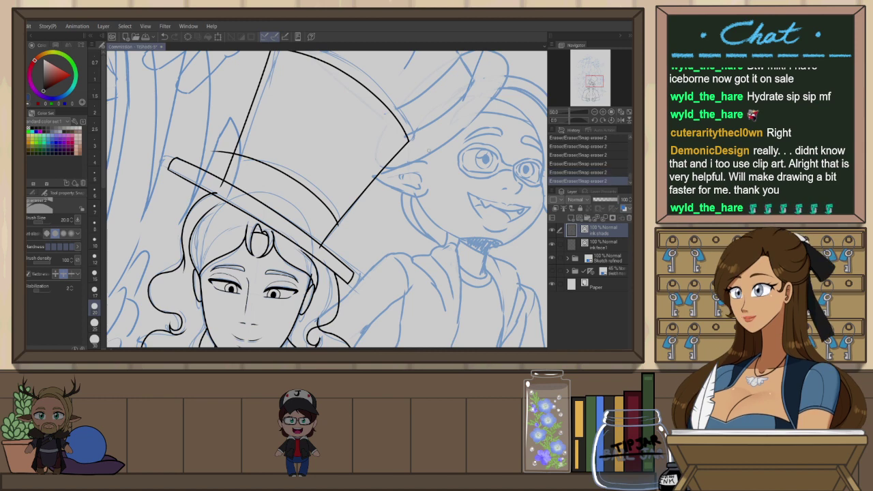
Adjust the end point of the jacket's shoulder line so it meets the sleeve corner at the character's left shoulder
scroll(429, 151, "down", 2)
left_click_drag(445, 213, 448, 102)
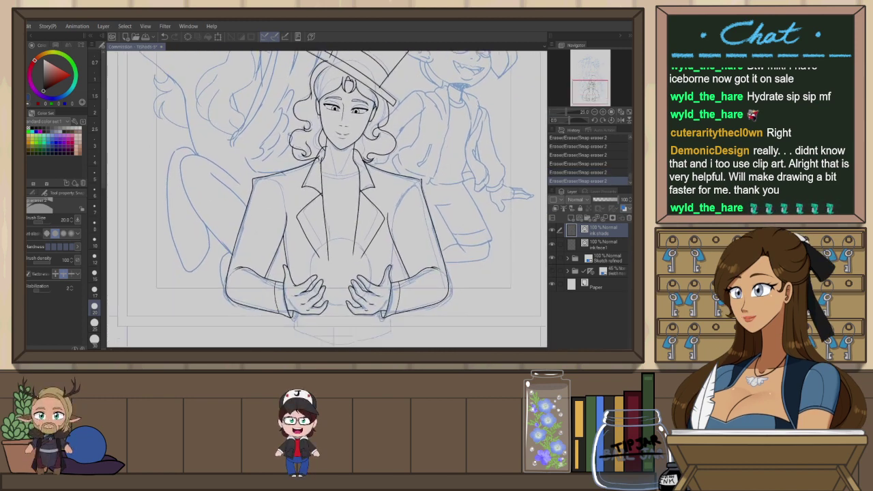
scroll(327, 198, "up", 2)
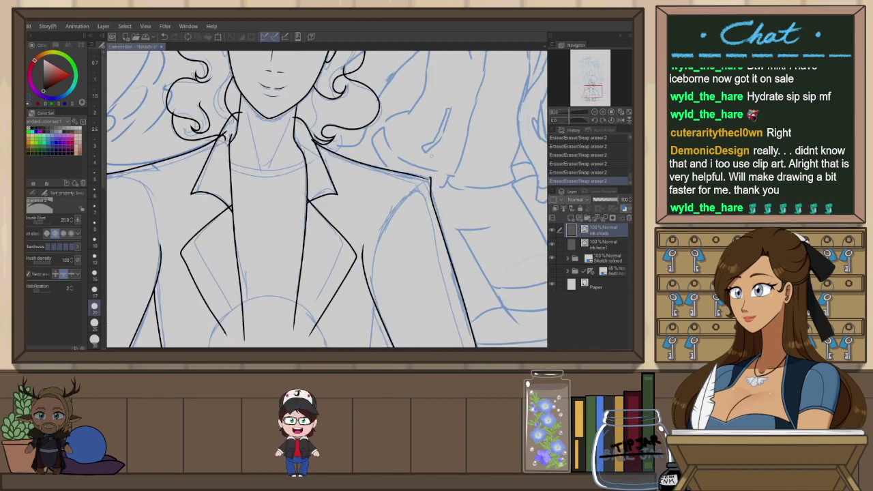
key("o")
left_click(442, 184)
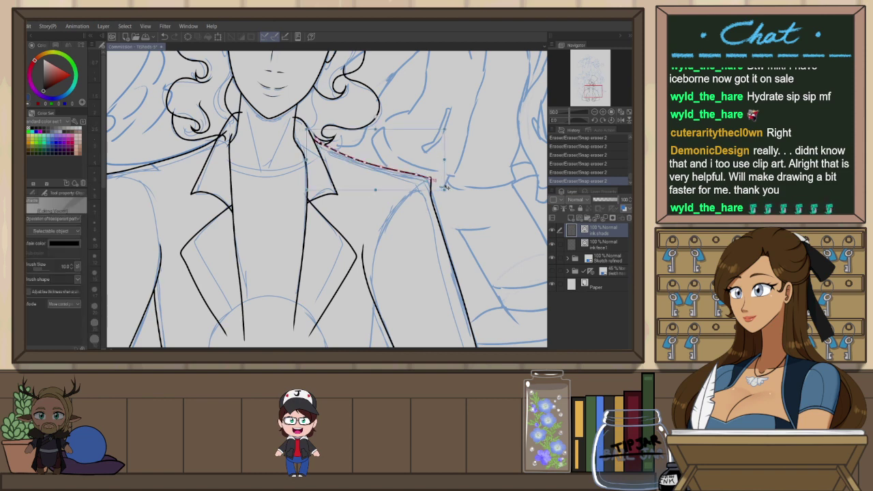
left_click_drag(444, 188, 443, 188)
left_click_drag(305, 160, 303, 161)
scroll(443, 163, "up", 2)
mouse_move(422, 195)
left_mouse_down()
mouse_move(393, 185)
mouse_move(417, 189)
left_mouse_up()
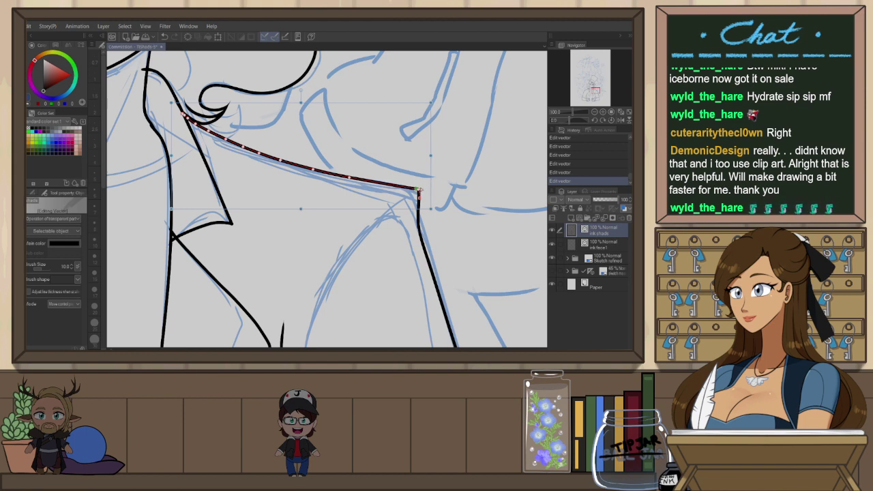
left_click(450, 179)
scroll(448, 180, "down", 4)
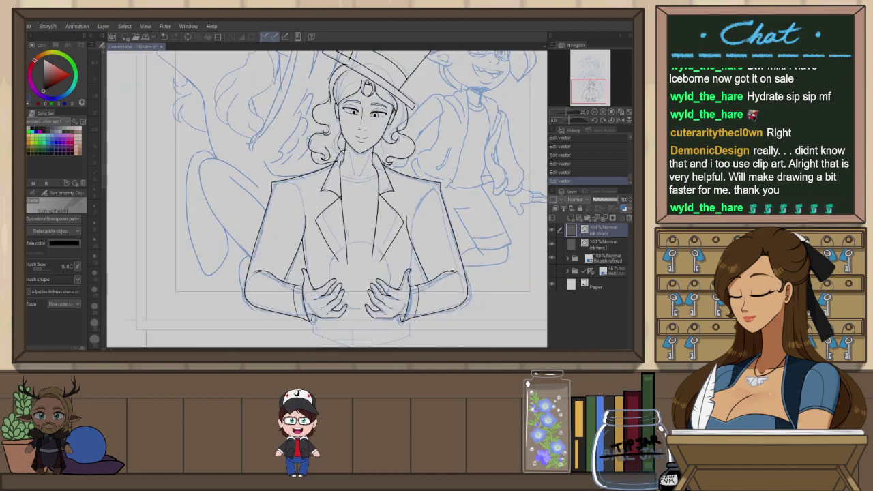
Ink the curved sleeve seam with the G-Pen from the inner sleeve line up to the corner of the character's left shoulder
scroll(448, 189, "up", 2)
key("p")
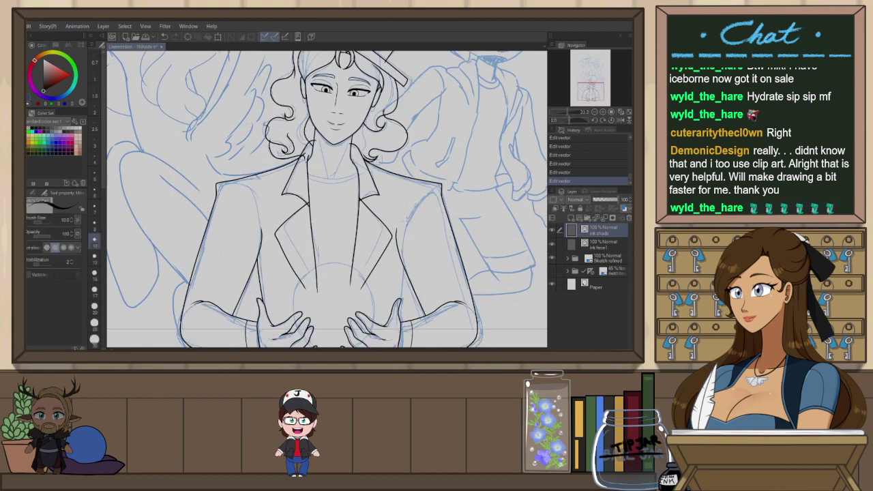
left_click_drag(397, 228, 444, 190)
scroll(405, 224, "up", 2)
key("ctrl+z")
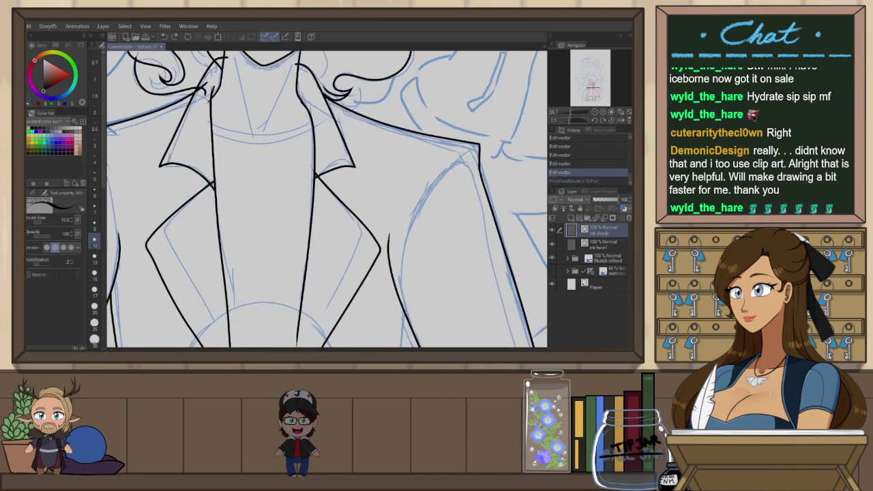
left_click_drag(389, 234, 479, 147)
key("ctrl+z")
mouse_move(388, 235)
left_mouse_down()
mouse_move(453, 158)
mouse_move(497, 138)
left_mouse_up()
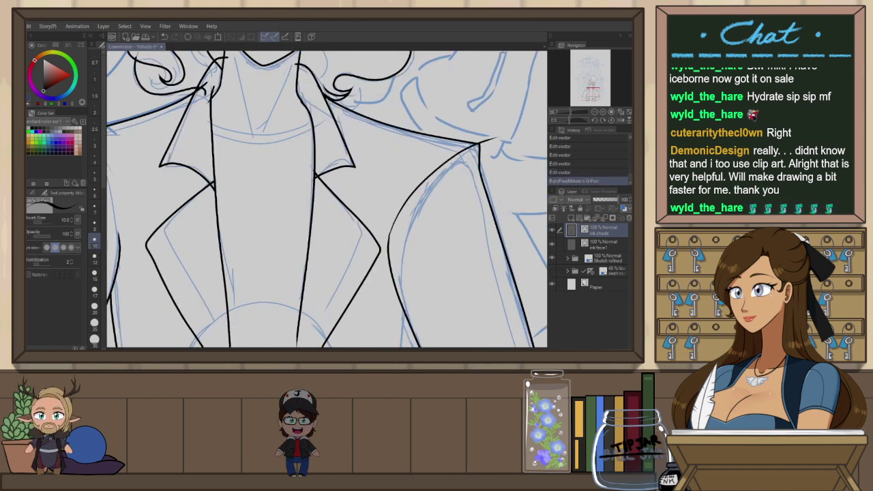
key("ctrl+z")
left_click_drag(389, 235, 486, 141)
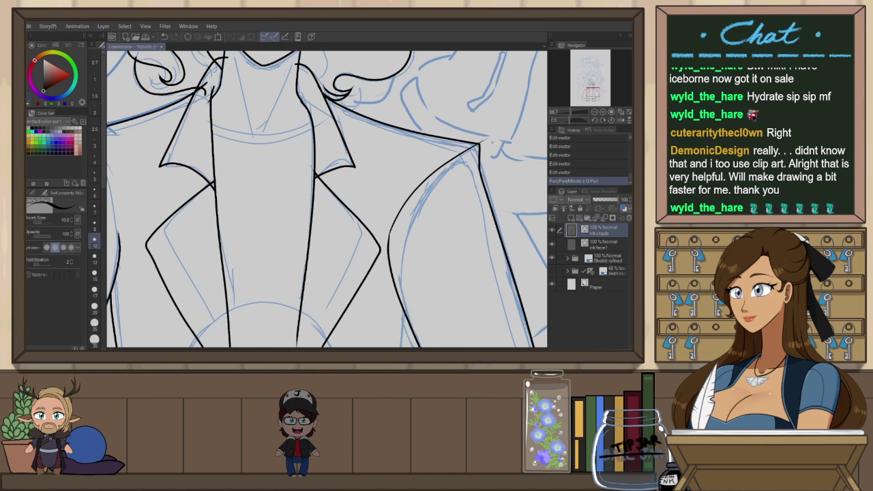
Ink the matching sleeve seam at the character's right shoulder and erase its overshoot past the shoulder corner
scroll(490, 141, "down", 3)
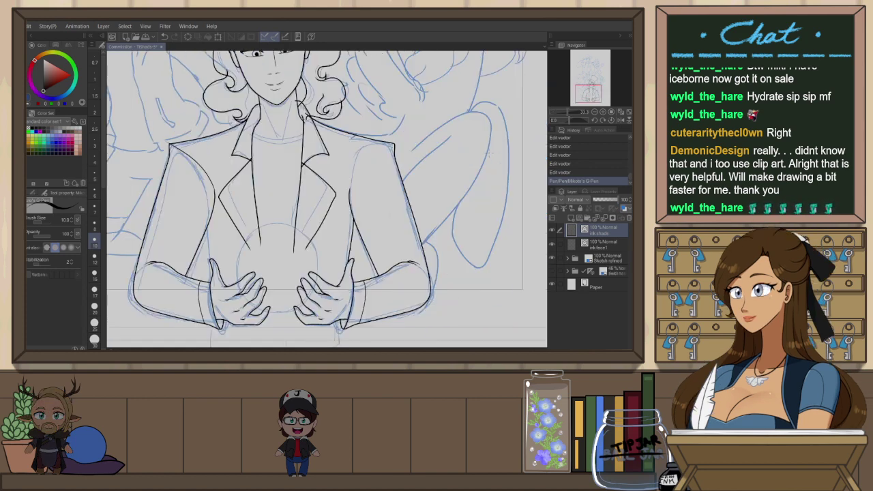
scroll(352, 179, "up", 3)
mouse_move(339, 206)
left_mouse_down()
mouse_move(416, 117)
mouse_move(437, 112)
left_mouse_up()
key("e")
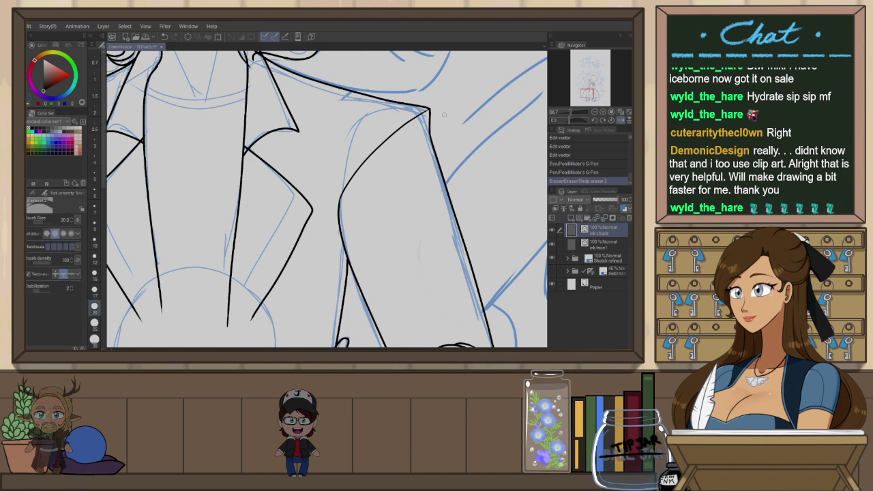
scroll(446, 118, "down", 2)
left_click(439, 113)
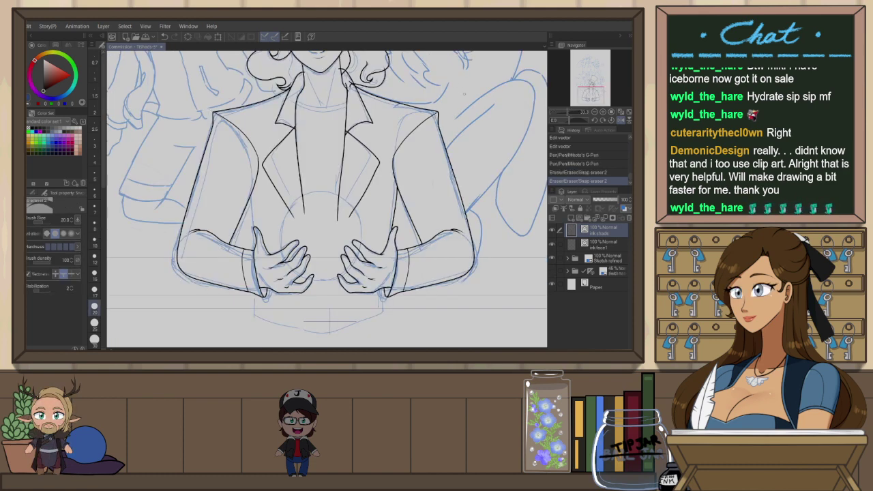
left_click_drag(426, 192, 427, 196)
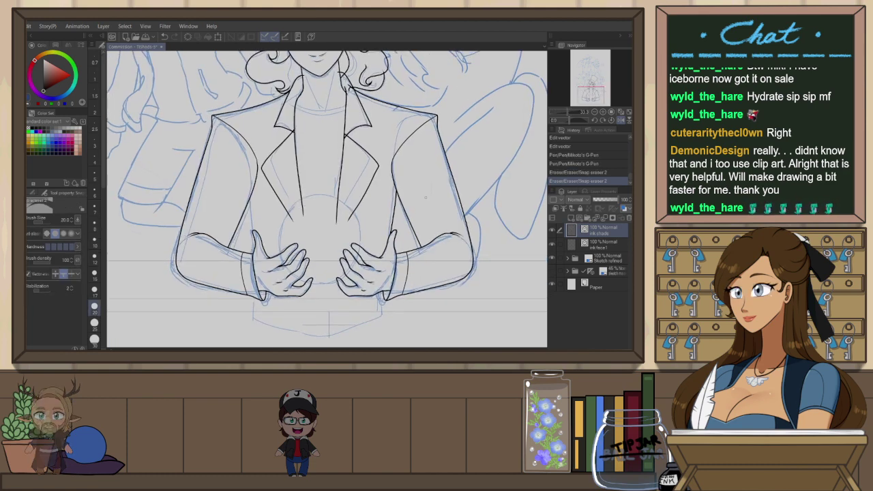
Ink the jacket's side line from the character's left inner sleeve down to the hand
key("h")
key("p")
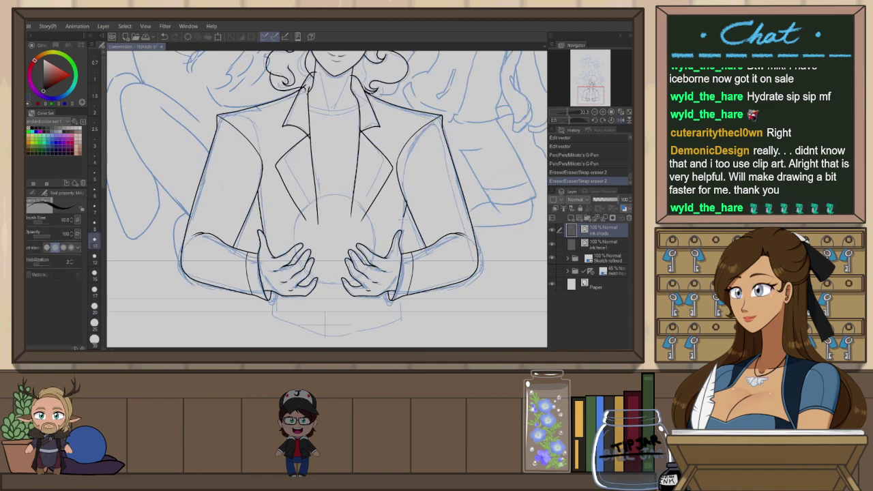
left_click_drag(402, 220, 400, 260)
key("ctrl+z")
mouse_move(407, 202)
left_mouse_down()
mouse_move(400, 264)
mouse_move(425, 236)
left_mouse_up()
key("ctrl+z")
scroll(403, 225, "up", 1)
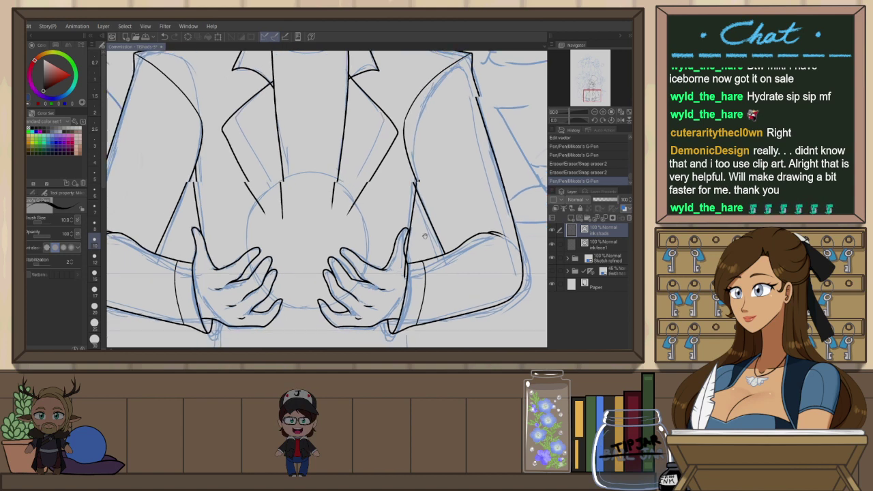
scroll(424, 236, "down", 2)
key("ctrl+z")
left_click_drag(442, 163, 429, 260)
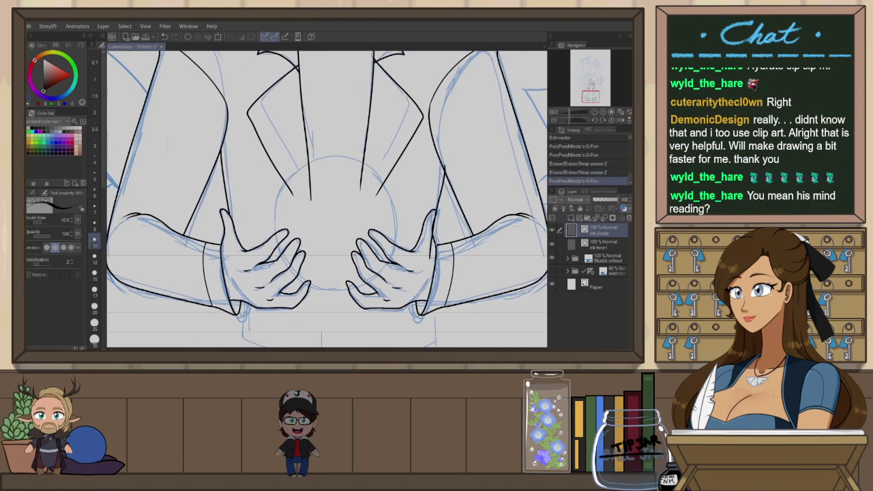
key("ctrl+z")
left_click_drag(443, 158, 430, 254)
key("ctrl+y")
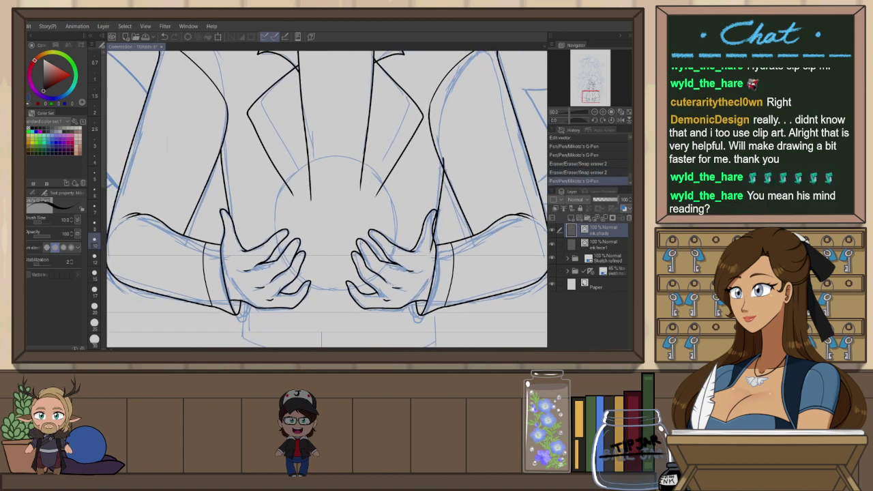
Trim the side line's overshoot above the sleeve and its overlap with the thumb of the character's left hand
key("e")
left_click_drag(446, 159, 442, 162)
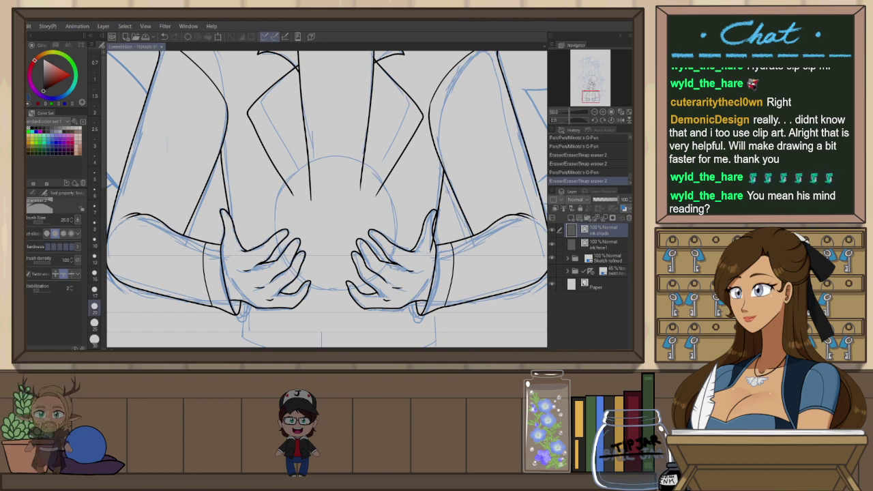
left_click_drag(433, 228, 431, 241)
Delete the jacket's side line beside the character's right hand and redraw it from the inner sleeve to the thumb
left_click_drag(250, 192, 292, 197)
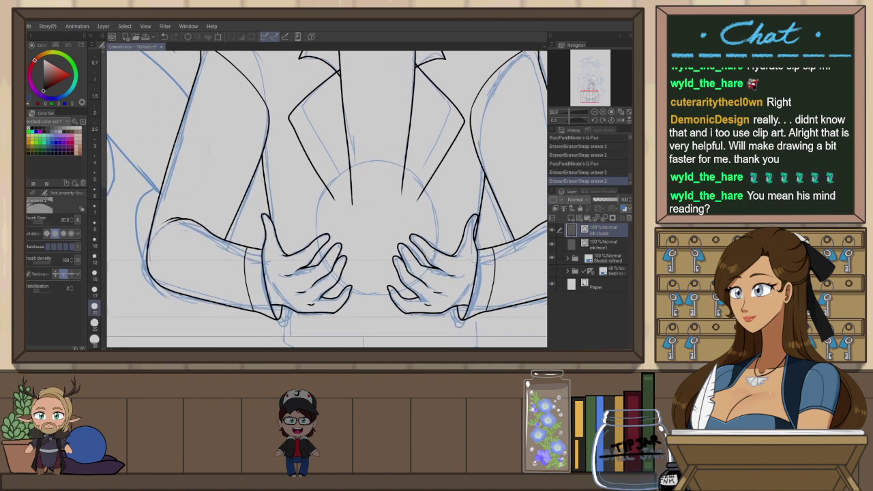
key("o")
left_click(264, 176)
key("Delete")
key("p")
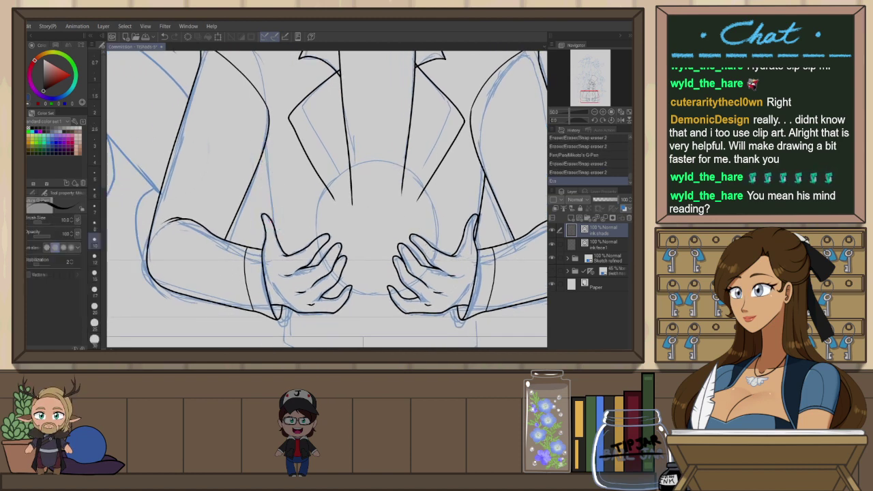
left_click_drag(266, 157, 258, 213)
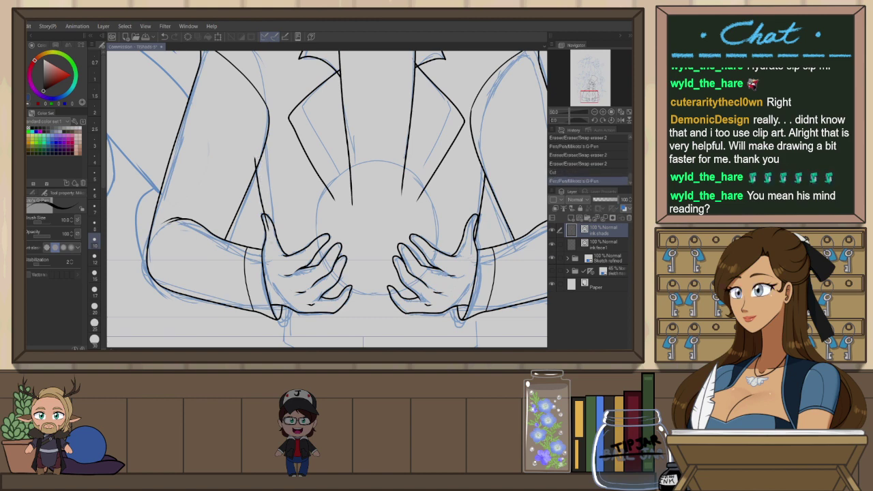
Erase the redrawn side line's overshoots at the sleeve and over the thumb of the character's right hand
key("e")
left_click_drag(254, 163, 258, 164)
left_click_drag(262, 213, 266, 219)
Ink the jacket's curved bottom hem with its short side edges below the cuffs and trim the overshoot at the cuff
mouse_move(302, 325)
left_mouse_down()
mouse_move(293, 260)
mouse_move(266, 282)
mouse_move(353, 304)
mouse_move(461, 294)
left_mouse_up()
key("p")
key("ctrl+z")
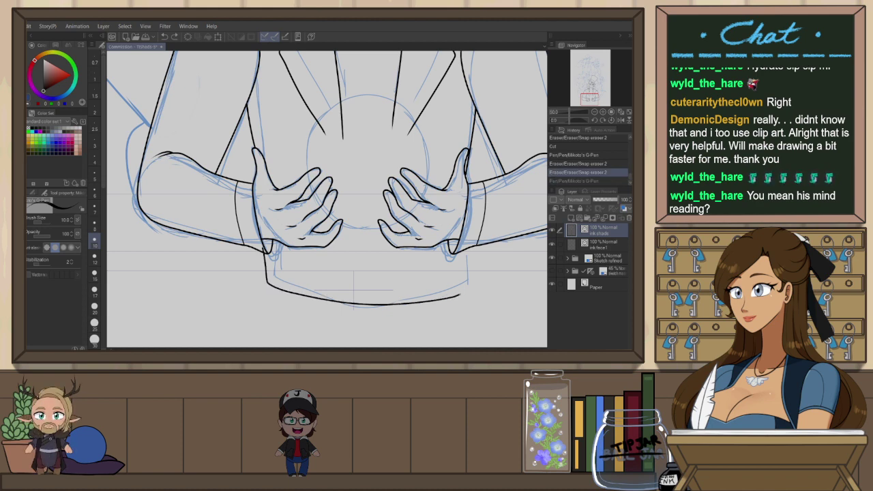
key("e")
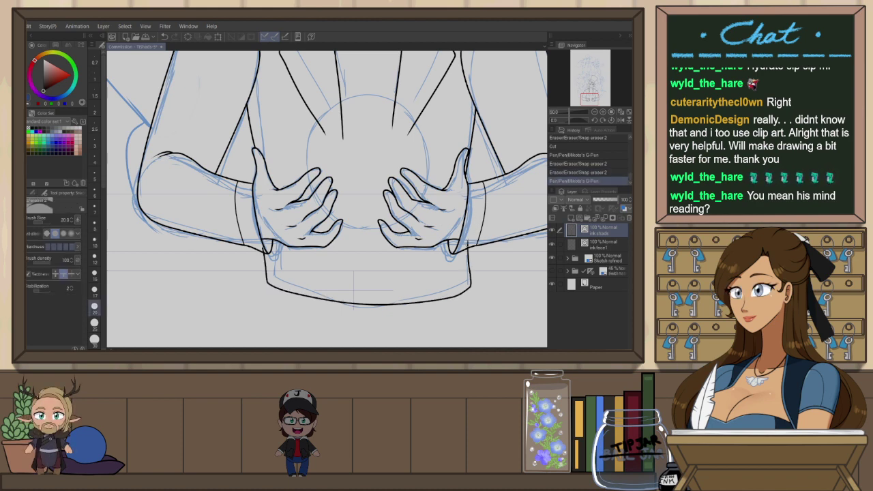
left_click_drag(467, 240, 469, 247)
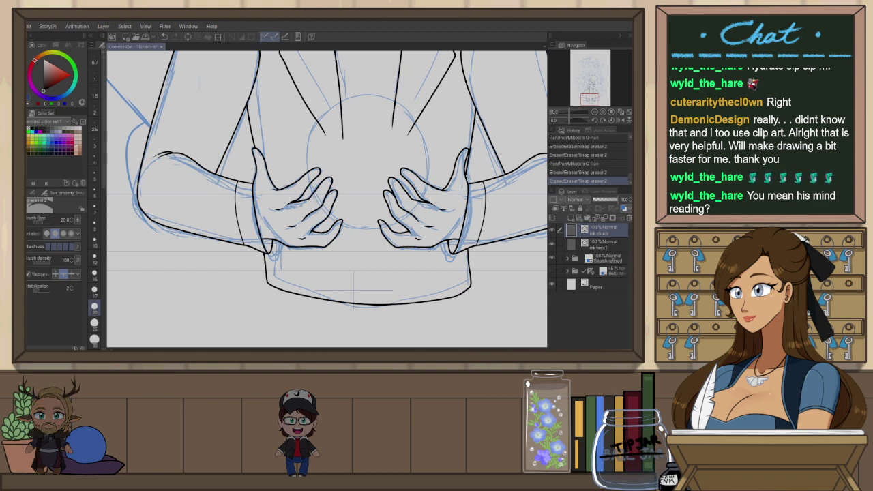
Create a circular figure ruler over the sketched orb between the hands
scroll(424, 258, "down", 2)
key("p")
scroll(397, 235, "up", 1)
left_click_drag(403, 272, 327, 278)
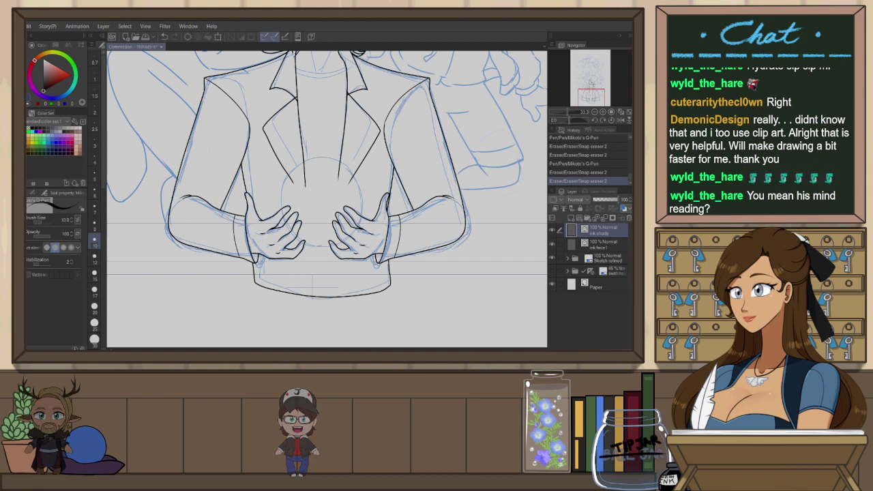
key("y")
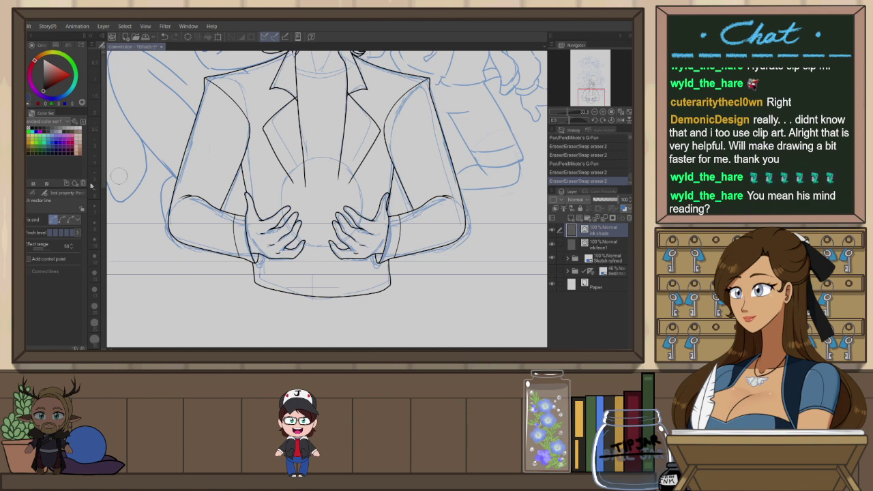
left_click(33, 193)
key("u")
key("u")
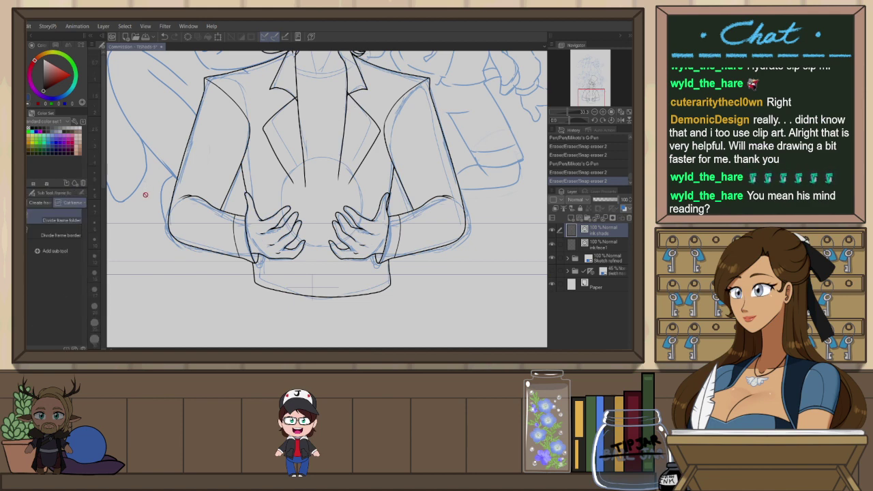
key("u")
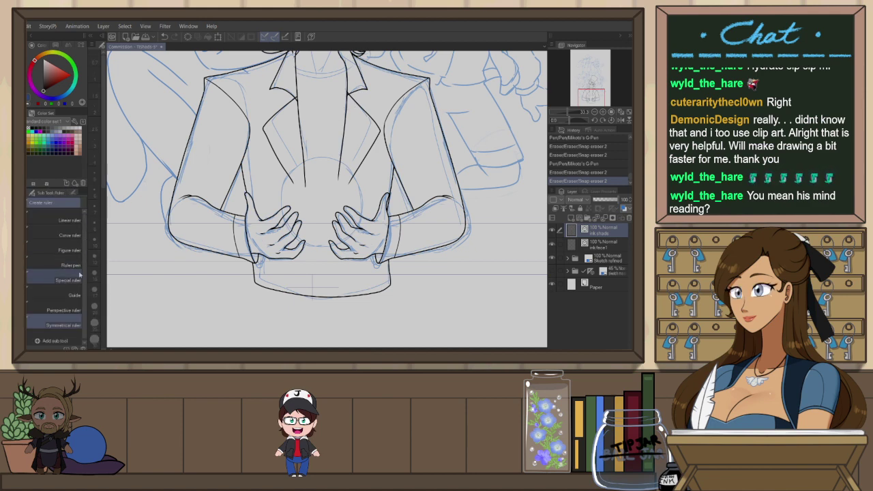
left_click(72, 250)
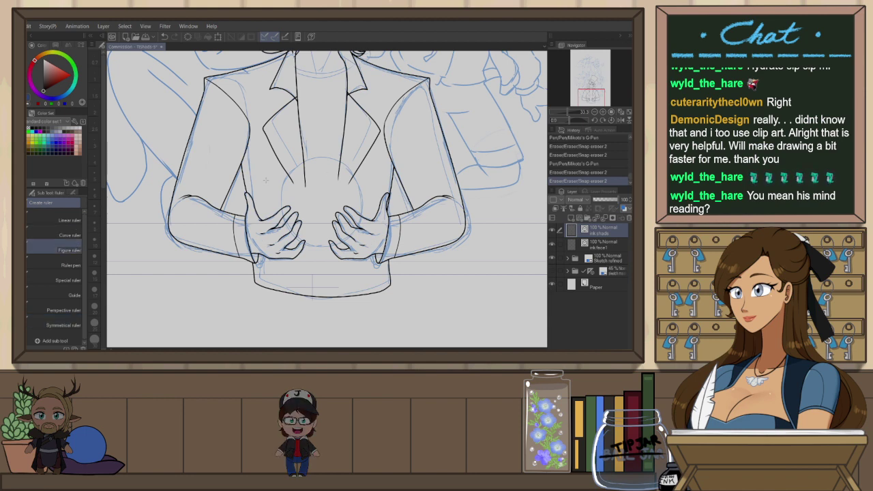
left_click_drag(322, 188, 363, 246)
left_click_drag(319, 202, 319, 202)
Ink the orb's outline along the circular ruler with the G-Pen, and move the ruler off the ink layer onto the refined sketch folder
key("p")
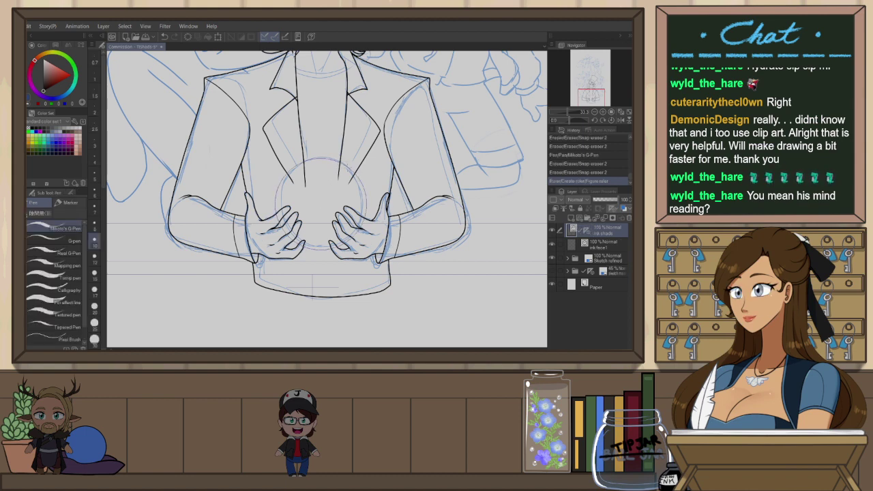
mouse_move(322, 158)
left_mouse_down()
mouse_move(294, 246)
mouse_move(365, 172)
left_mouse_up()
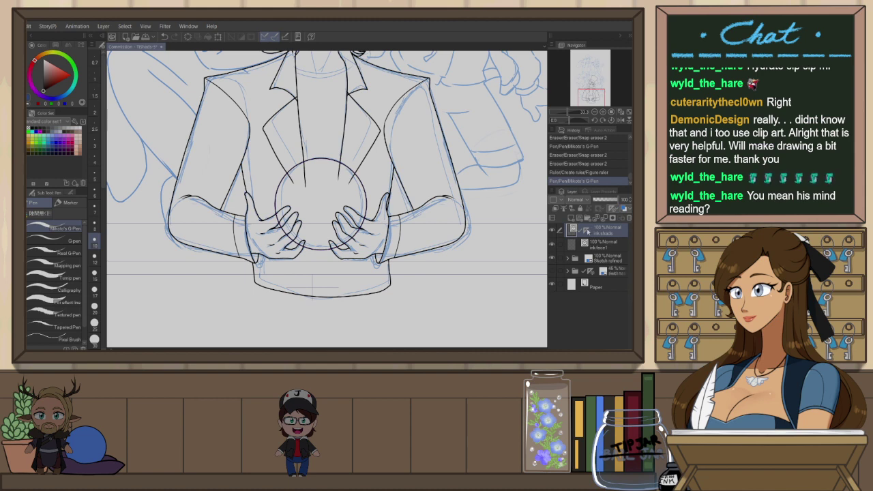
left_click_drag(600, 262, 600, 262)
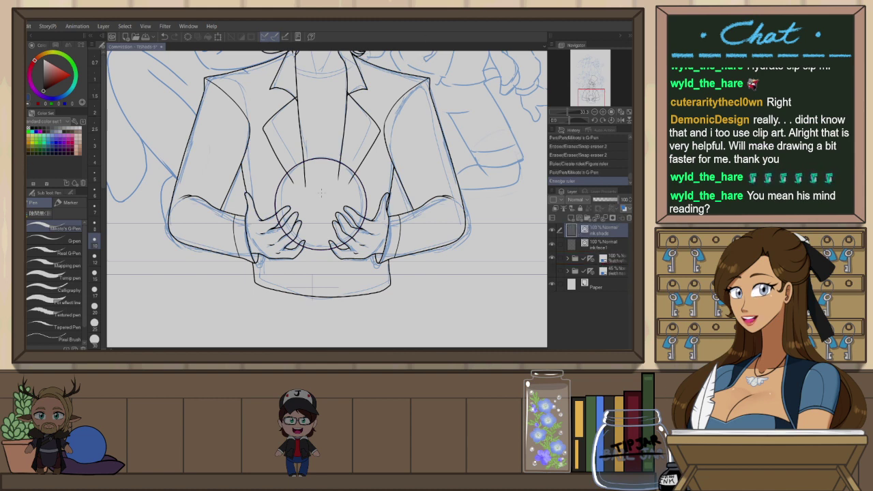
key("p")
left_click_drag(306, 246, 302, 307)
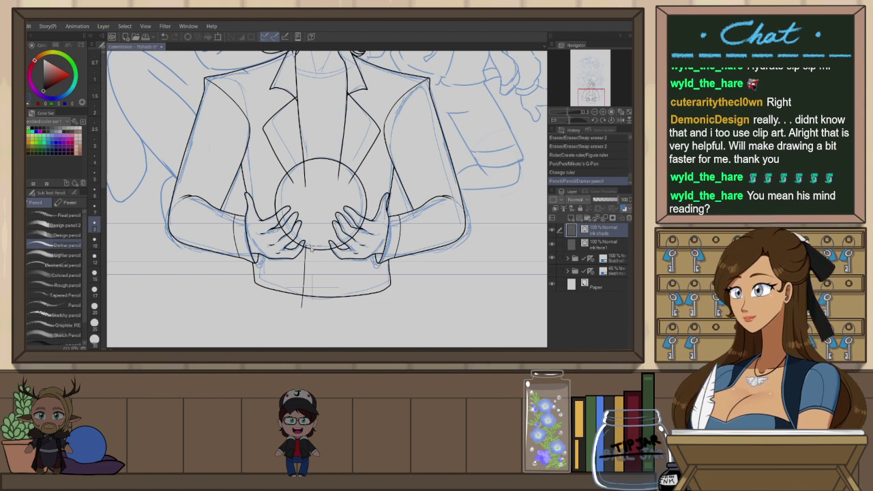
key("ctrl+z")
Ink the two vertical jacket opening lines with the G-Pen from below the orb down past the hem
key("p")
left_click_drag(305, 245, 304, 304)
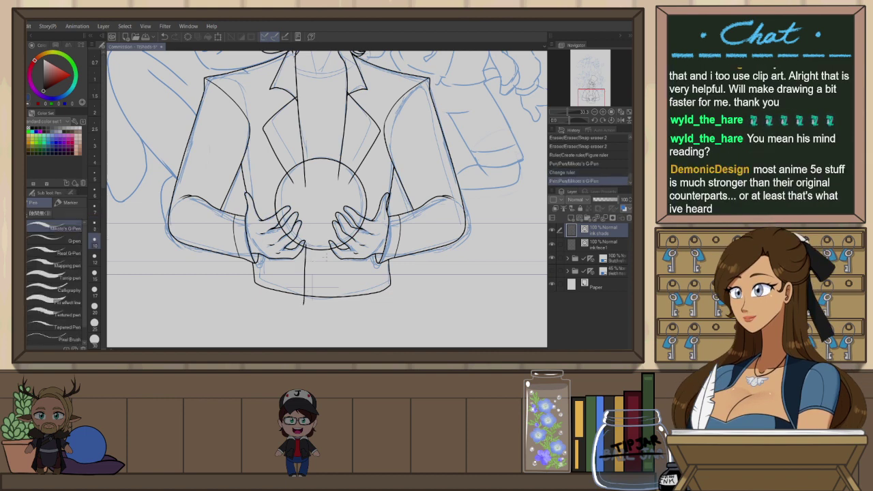
left_click_drag(337, 253, 338, 304)
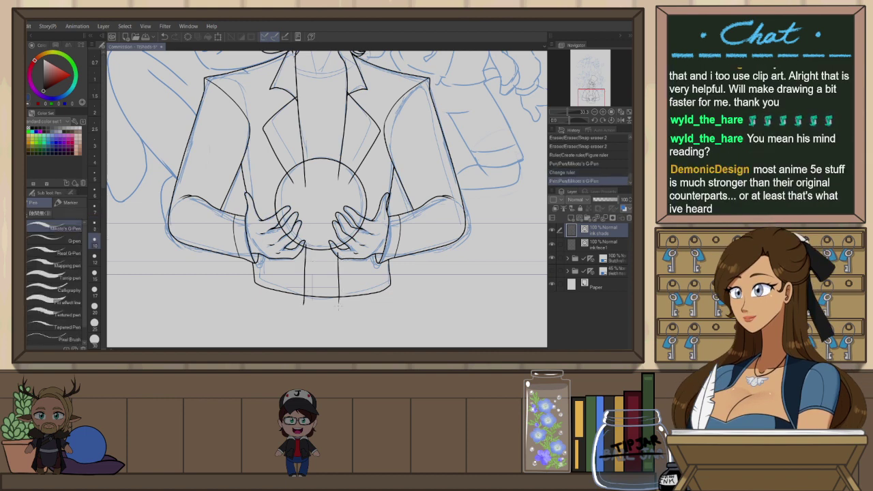
Redraw the right jacket opening line below the orb, and trim both opening lines' overshoot at the orb and the hem
key("ctrl+z")
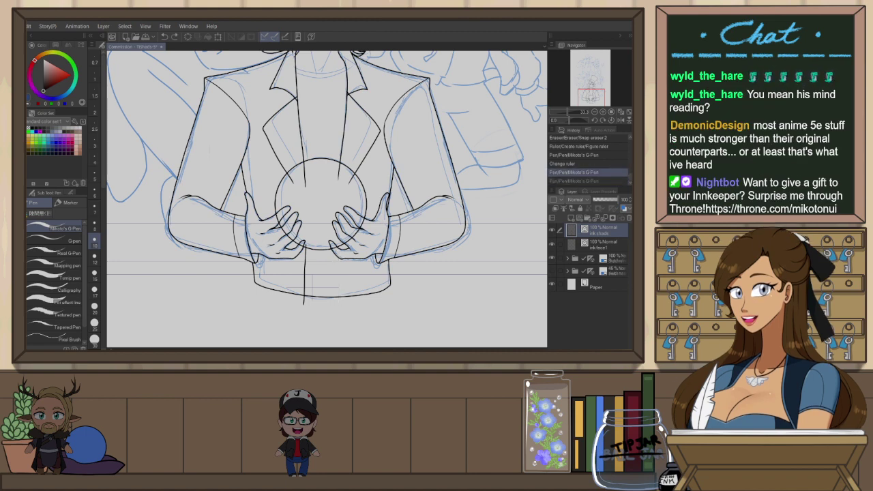
left_click_drag(334, 249, 335, 316)
key("e")
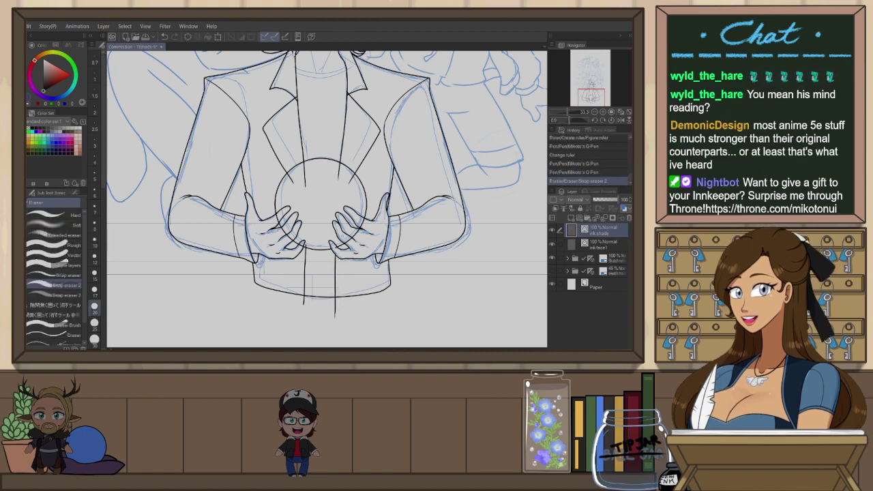
left_click_drag(303, 244, 337, 254)
mouse_move(332, 308)
left_mouse_down()
mouse_move(339, 305)
mouse_move(304, 304)
left_mouse_up()
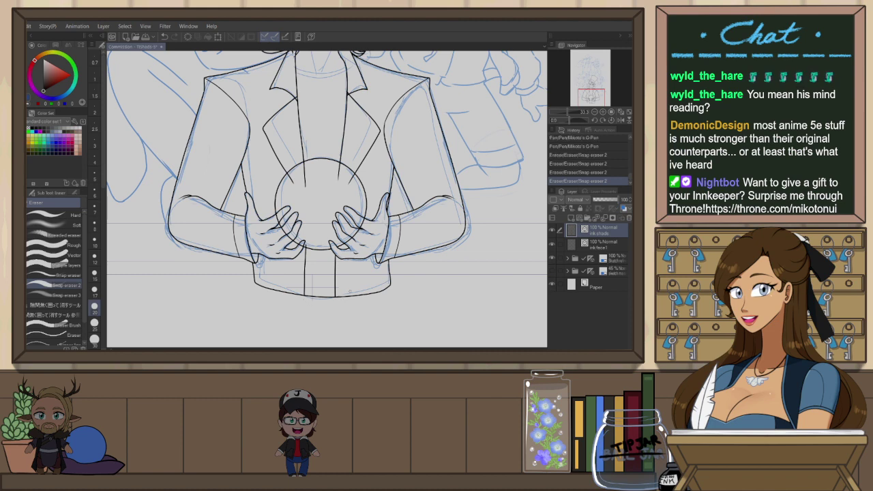
Erase the lapel and jacket lines inside the orb, and delete the leftover orb outline segments crossing the fingers of both hands
scroll(313, 246, "up", 2)
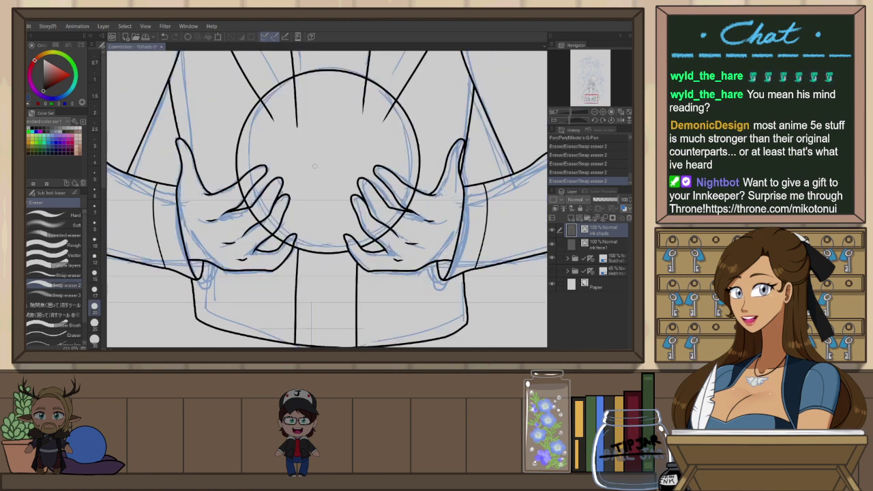
left_click_drag(364, 99, 364, 103)
left_click_drag(295, 82, 294, 98)
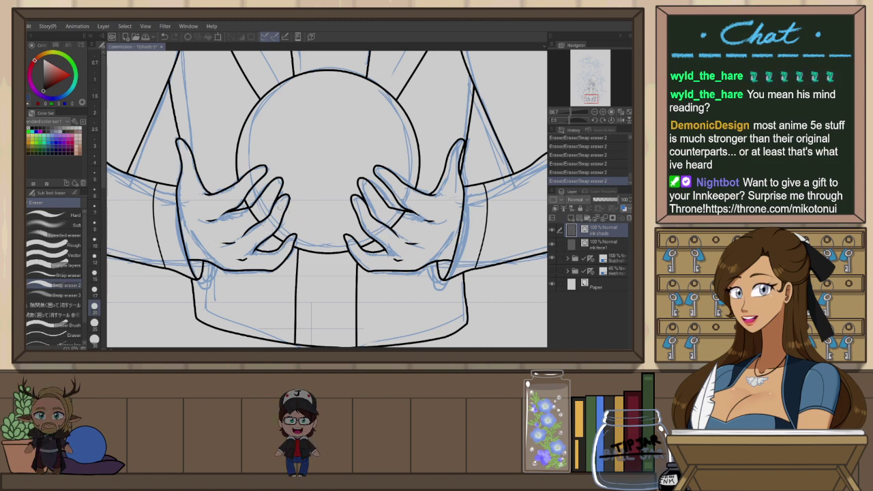
key("o")
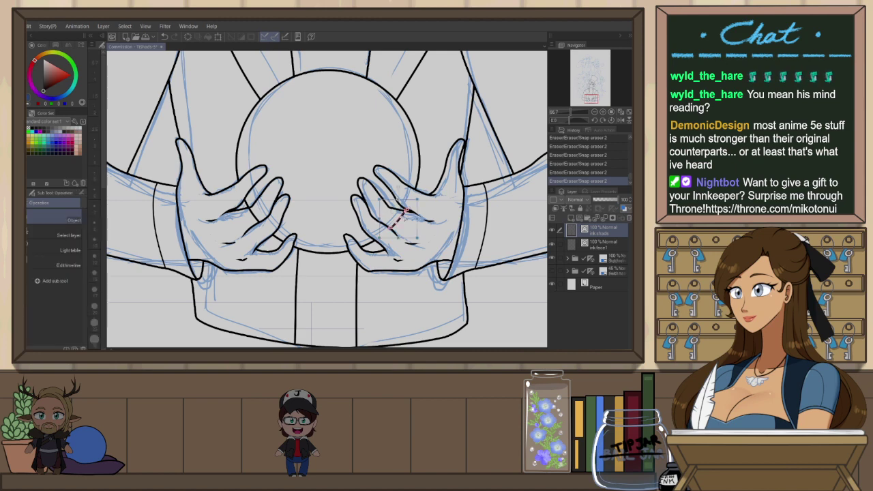
key("Delete")
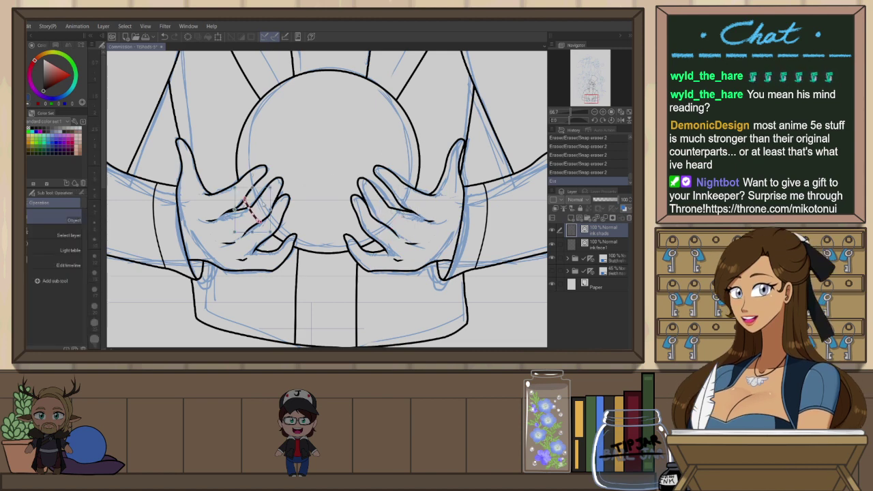
key("e")
left_click(375, 156)
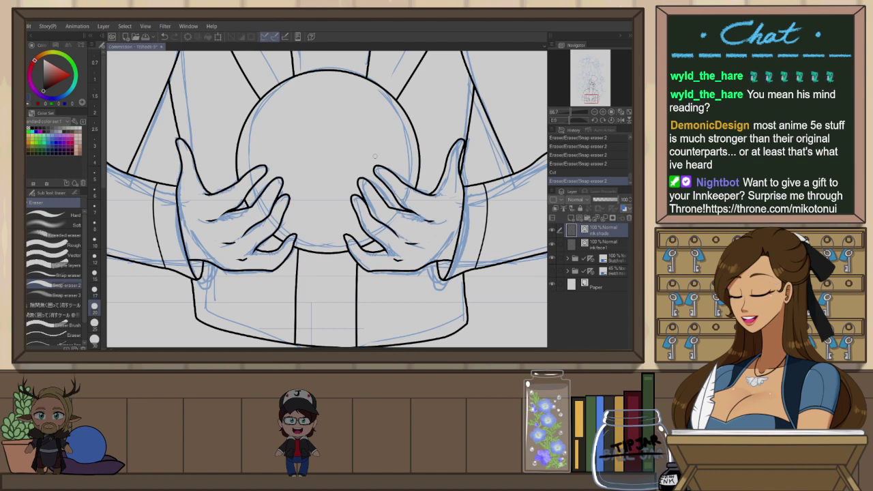
Trim the overlapping lines where the jacket collar meets the neck and hair, and undo the last two erasures near the lapel
scroll(374, 156, "down", 5)
scroll(370, 234, "down", 1)
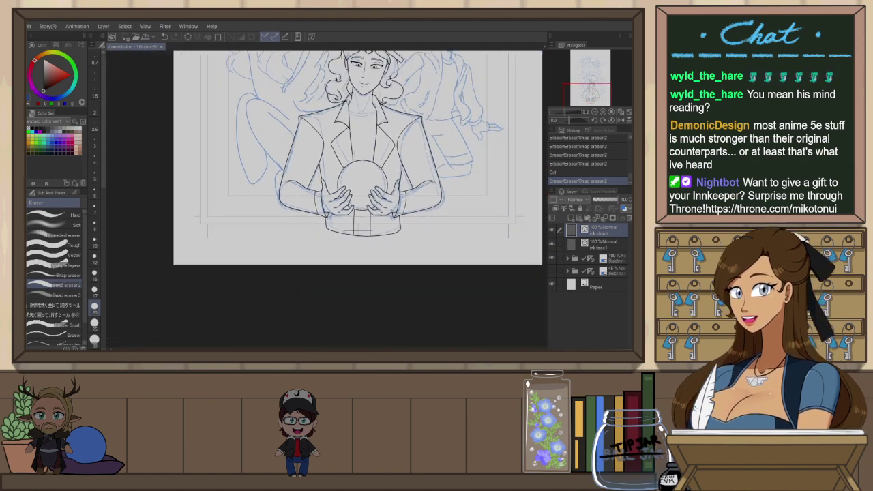
scroll(367, 69, "up", 4)
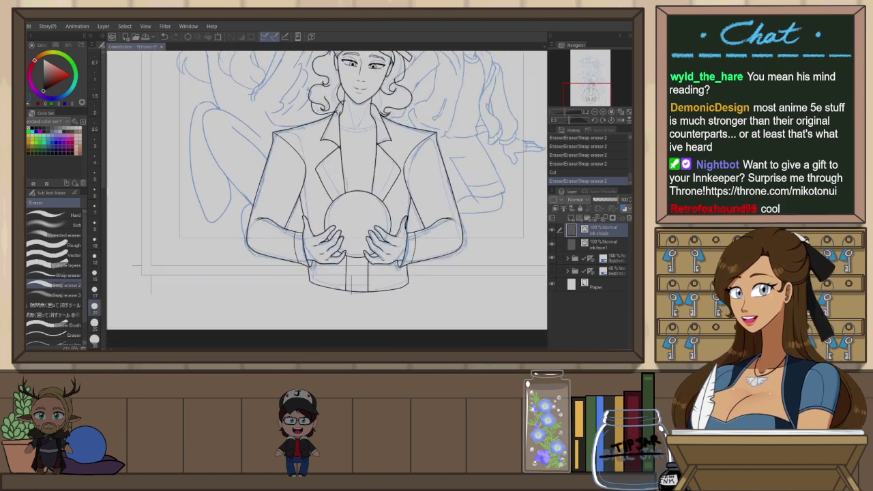
scroll(372, 68, "up", 1)
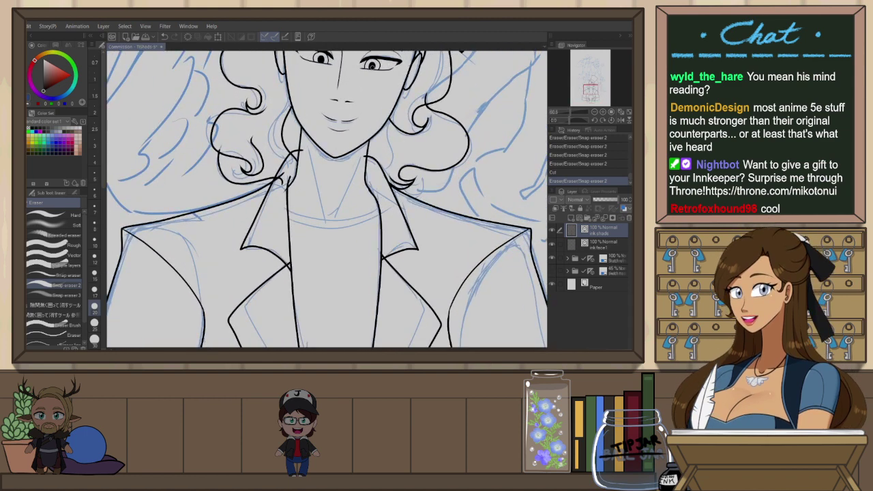
mouse_move(309, 180)
left_mouse_down()
mouse_move(307, 228)
mouse_move(278, 235)
mouse_move(292, 206)
left_mouse_up()
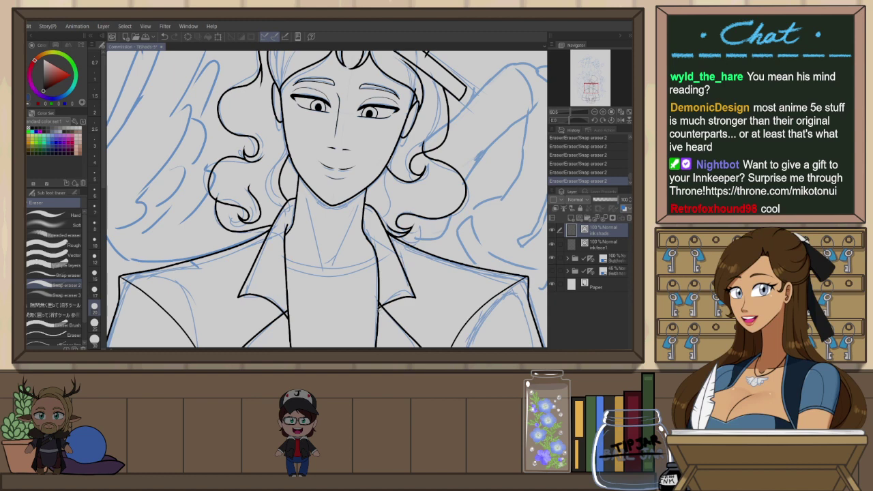
left_click_drag(380, 310, 382, 306)
key("ctrl+z")
key("ctrl+z")
scroll(295, 303, "down", 2)
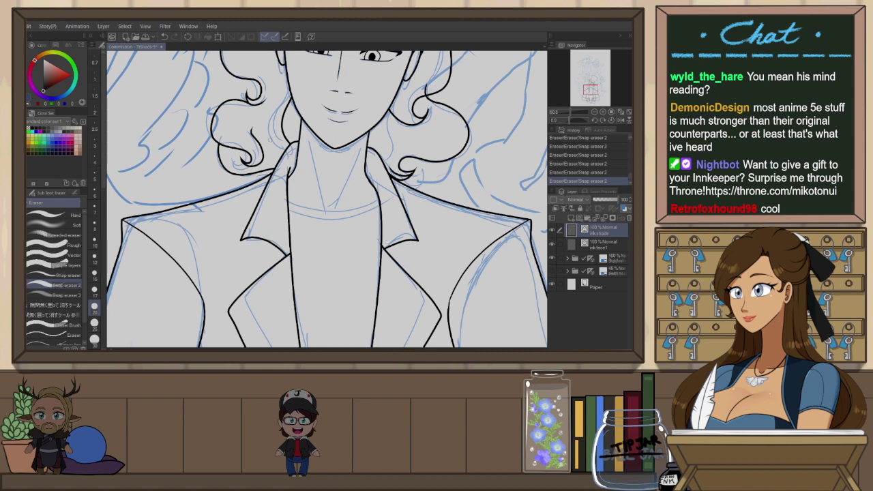
Thin the vector lines on the active ink layer, trying brush size 6.0 and settling on 7.0
scroll(327, 200, "up", 4)
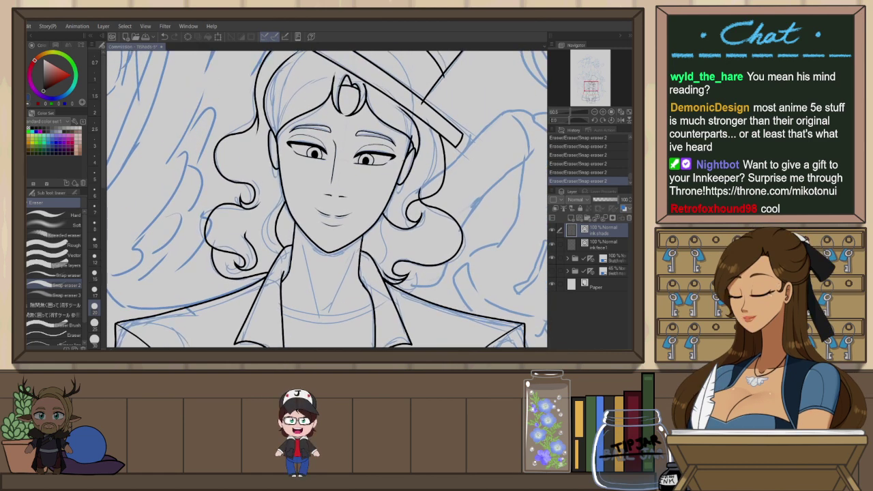
scroll(327, 200, "up", 3)
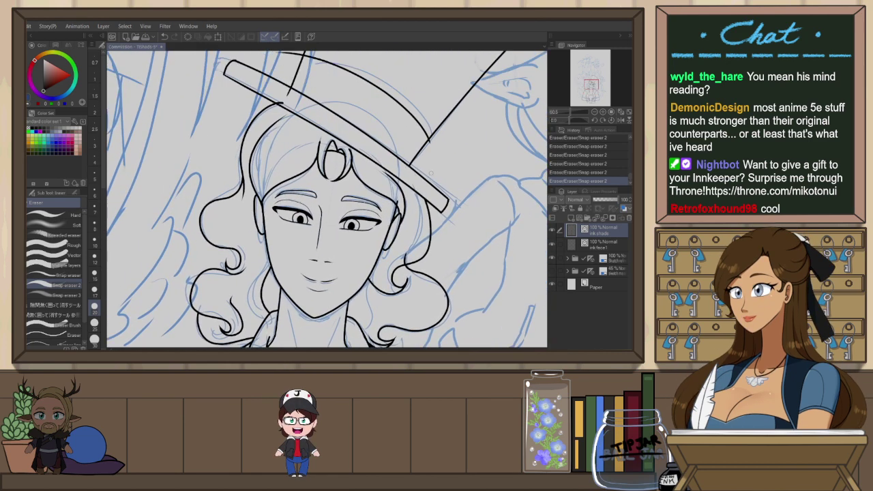
scroll(438, 144, "up", 3)
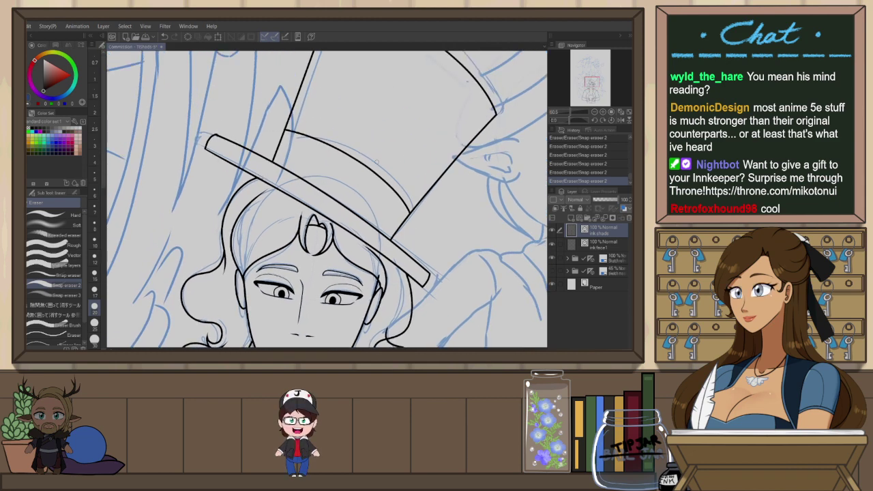
scroll(328, 199, "up", 3)
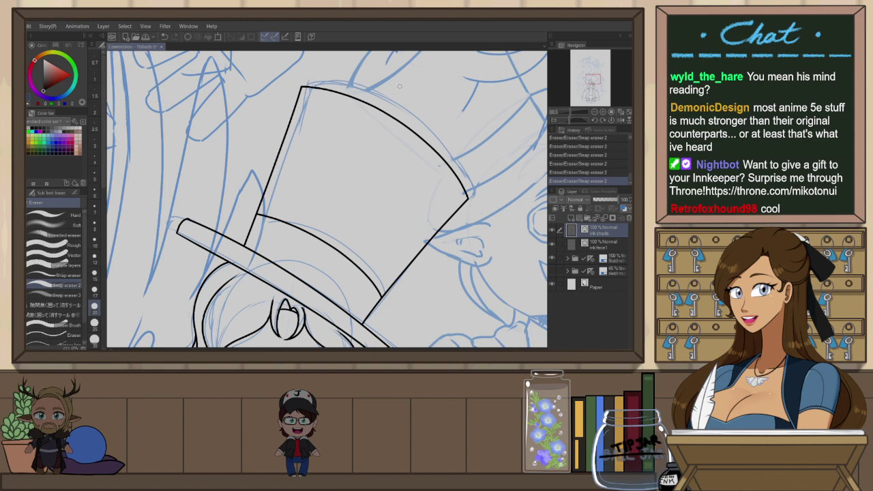
scroll(408, 88, "down", 2)
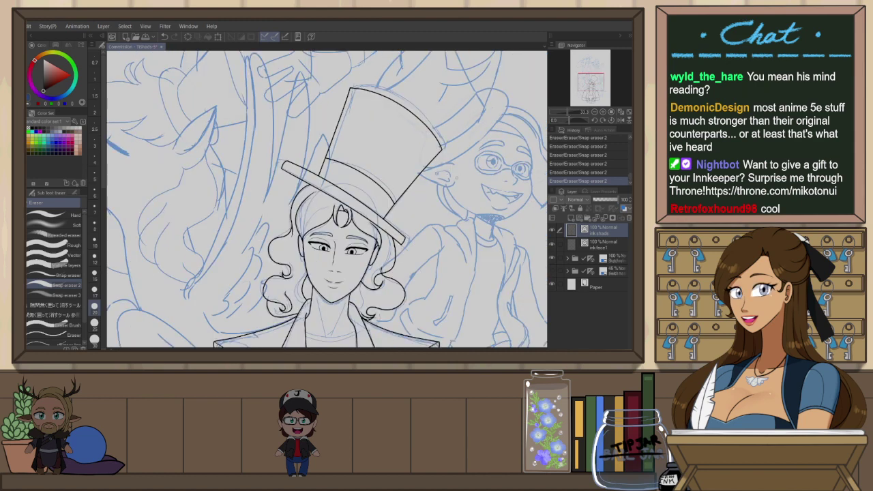
left_click_drag(457, 178, 453, 117)
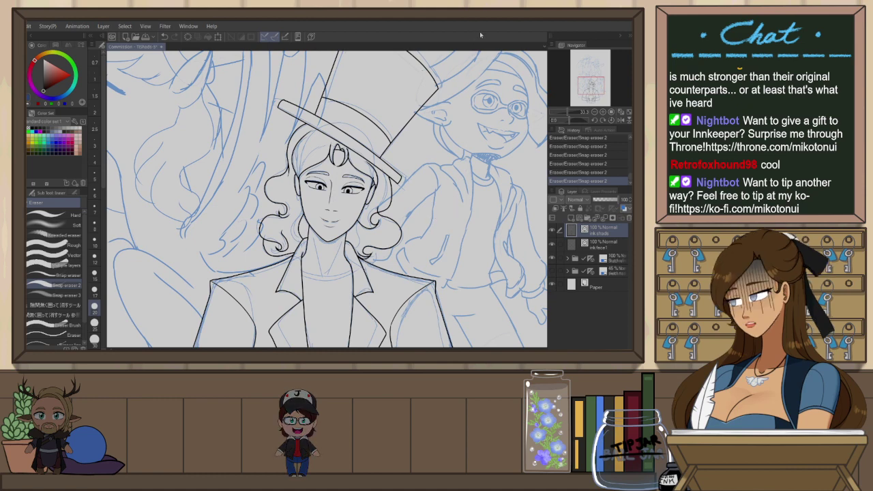
key("p")
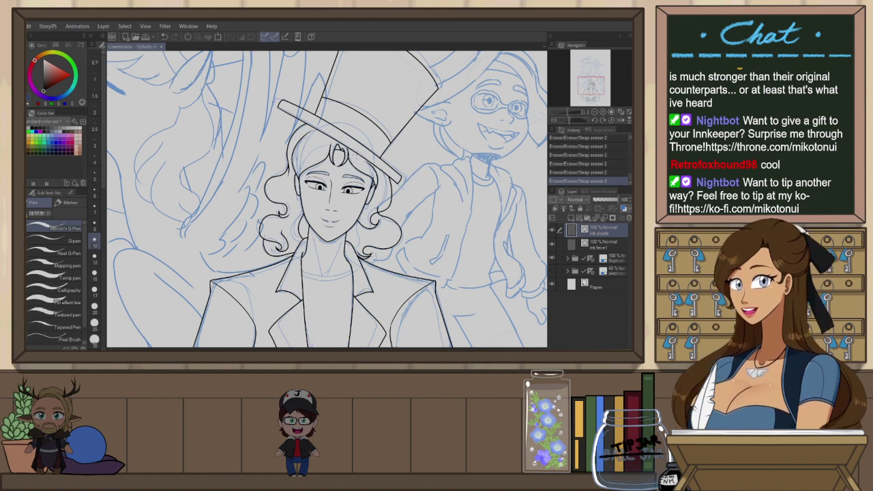
key("o")
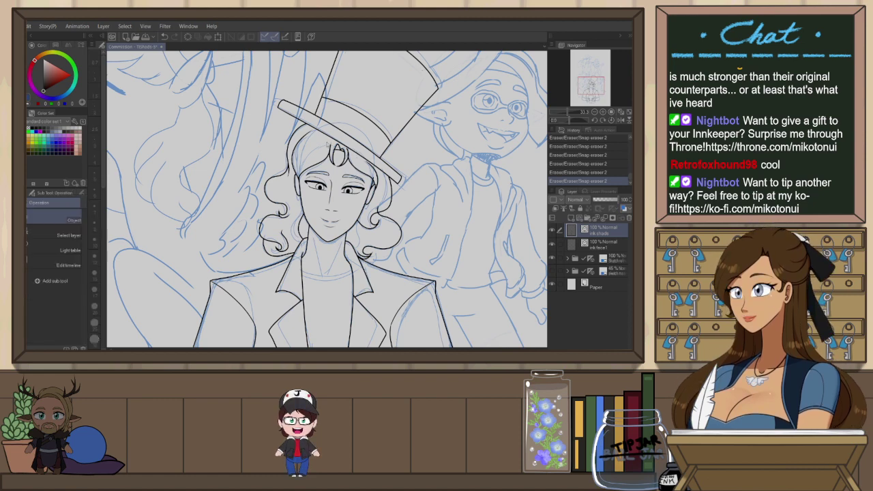
left_click(82, 194)
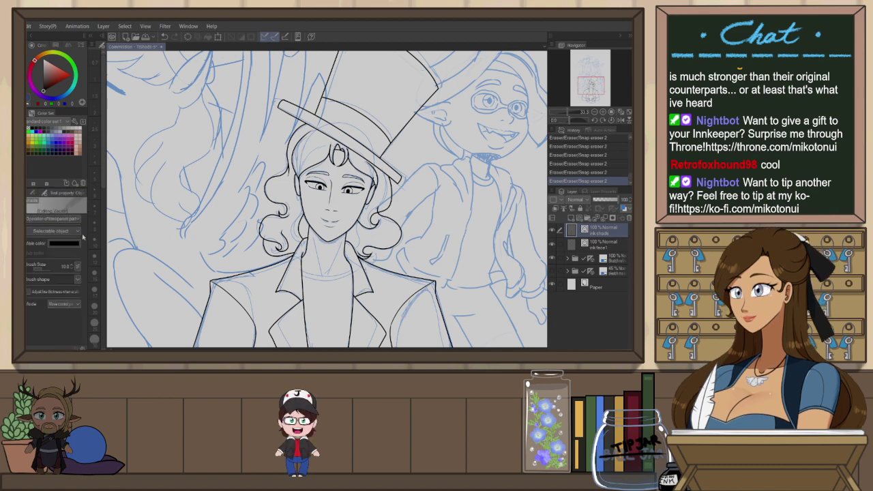
left_click(71, 268)
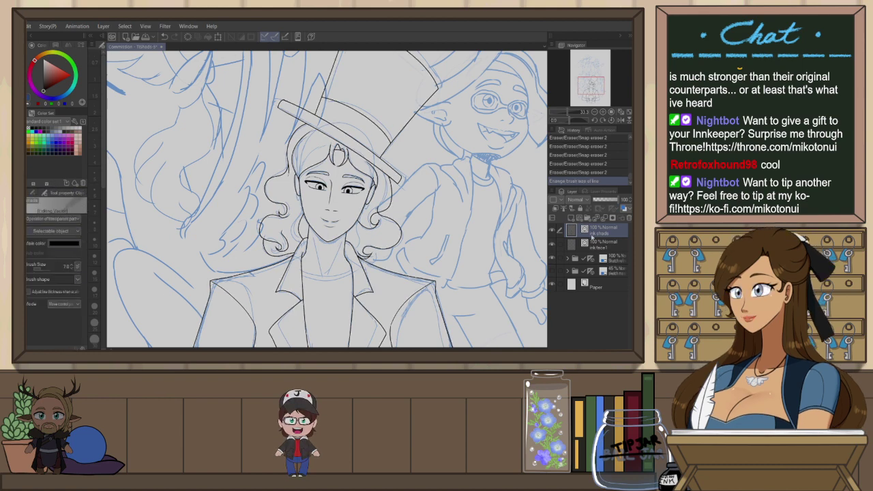
left_click(553, 230)
left_click(553, 230)
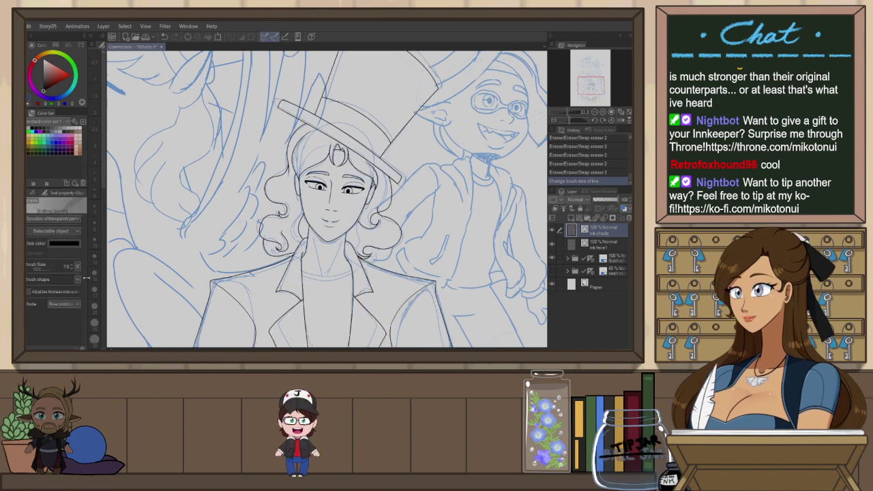
left_click(71, 269)
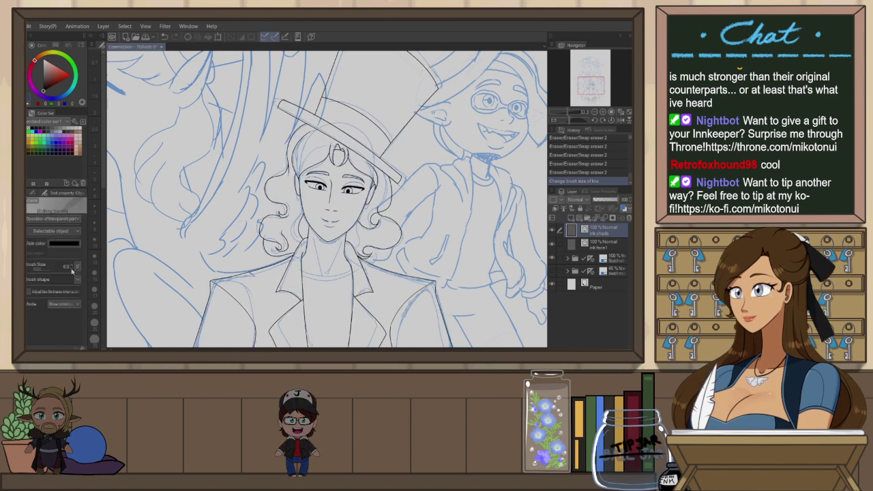
scroll(348, 133, "down", 2)
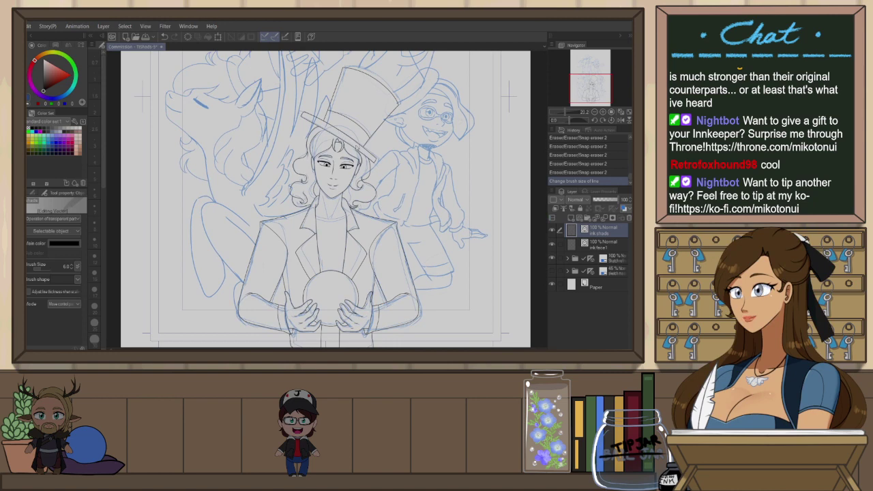
scroll(381, 80, "up", 2)
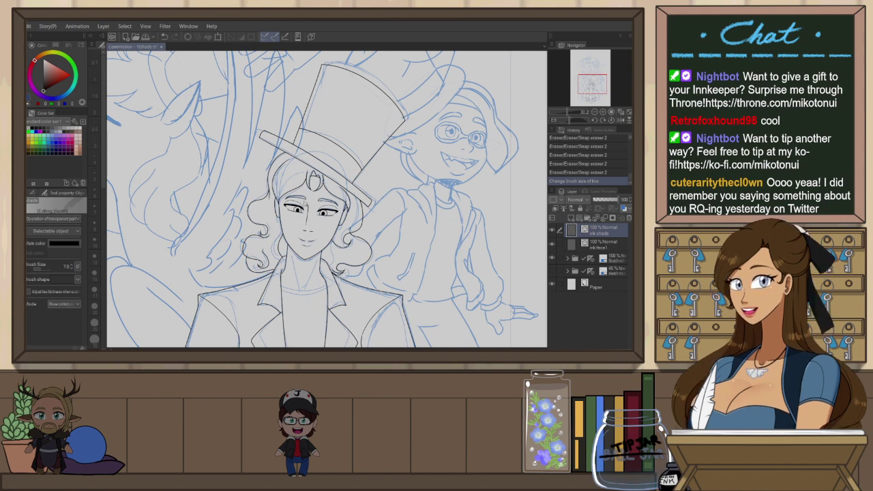
Erase the small line overlaps where the hair meets the ear and beside the curl on the forehead
scroll(296, 177, "up", 3)
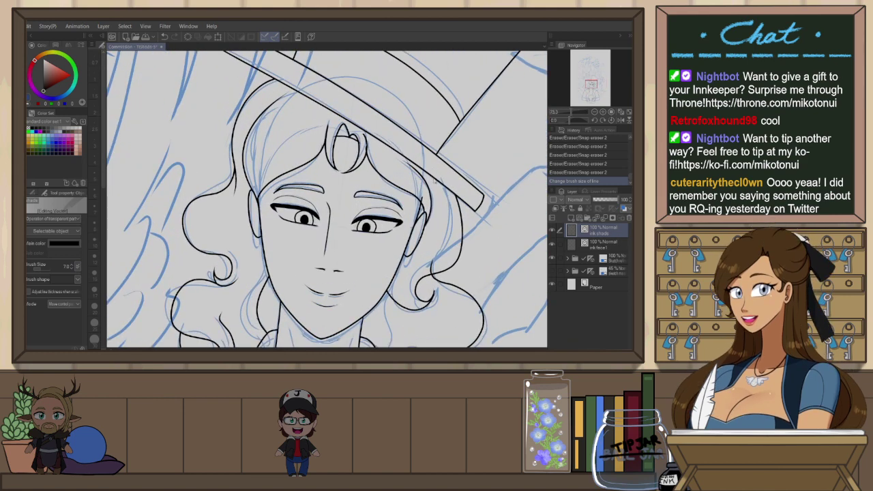
key("e")
left_click_drag(428, 190, 421, 201)
left_click(424, 197)
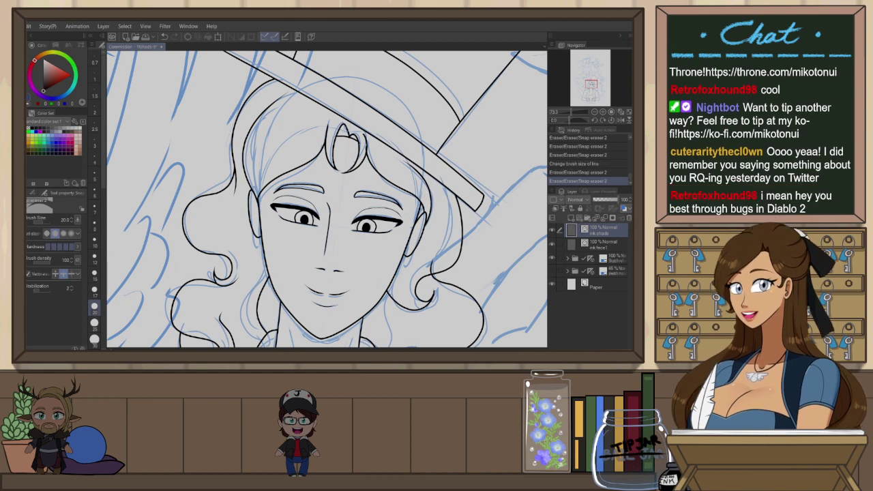
left_click(362, 144)
left_click(365, 148)
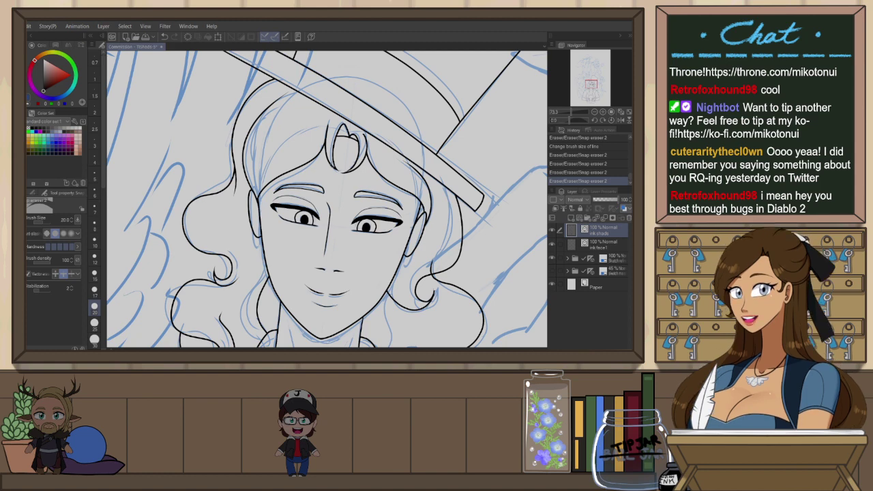
Flip the canvas view horizontally and adjust the vector line at the lower end of the forehead curl
key("o")
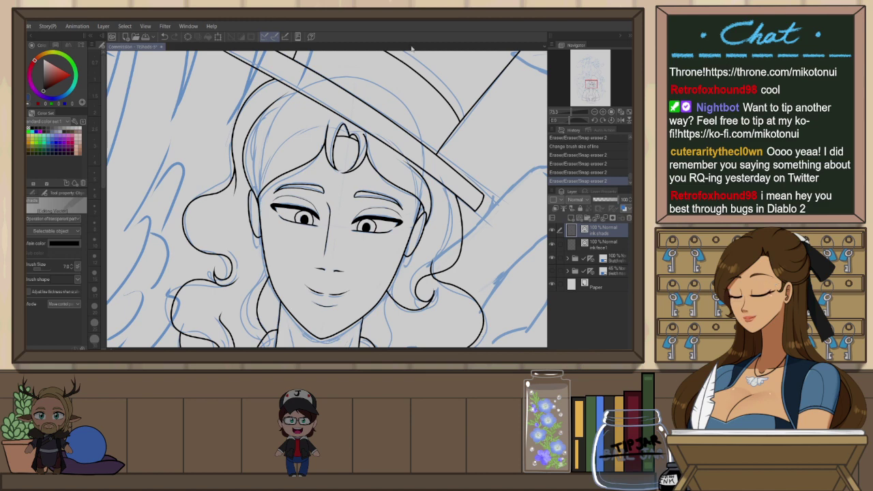
key("h")
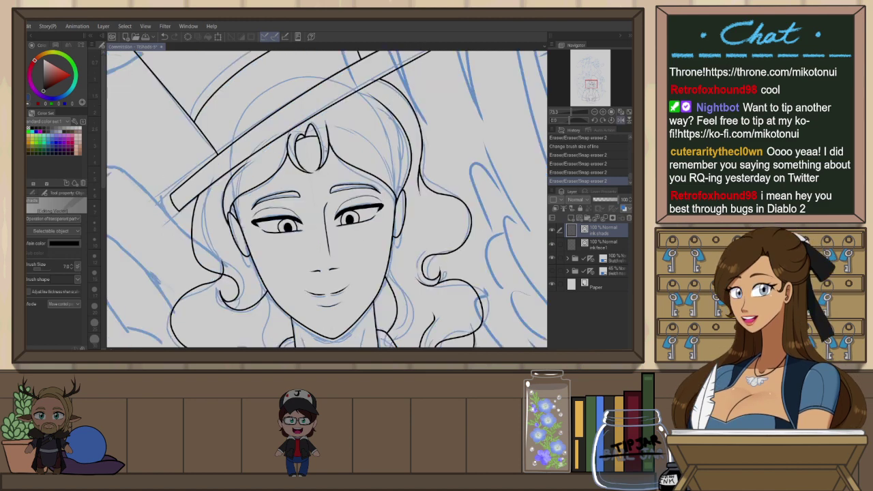
scroll(428, 179, "up", 1)
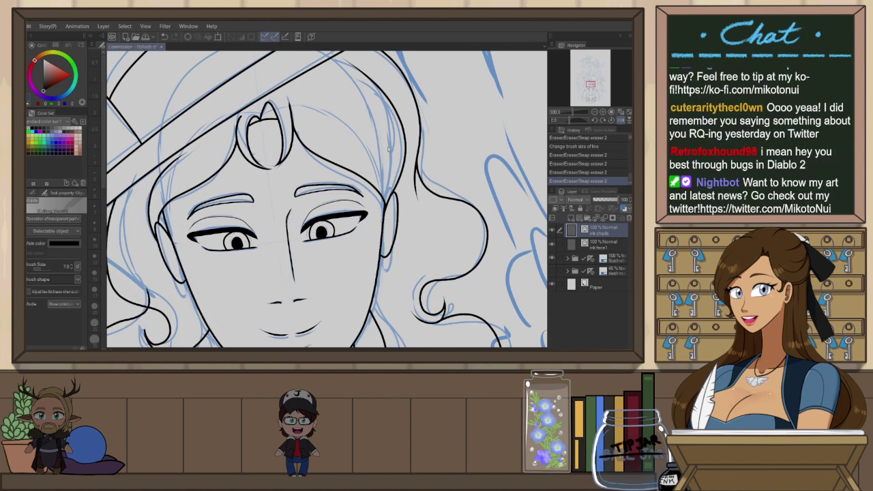
left_click(263, 165)
scroll(274, 166, "up", 1)
left_click_drag(274, 176, 275, 181)
Erase the overlapping line bits inside the top of the forehead curl
key("e")
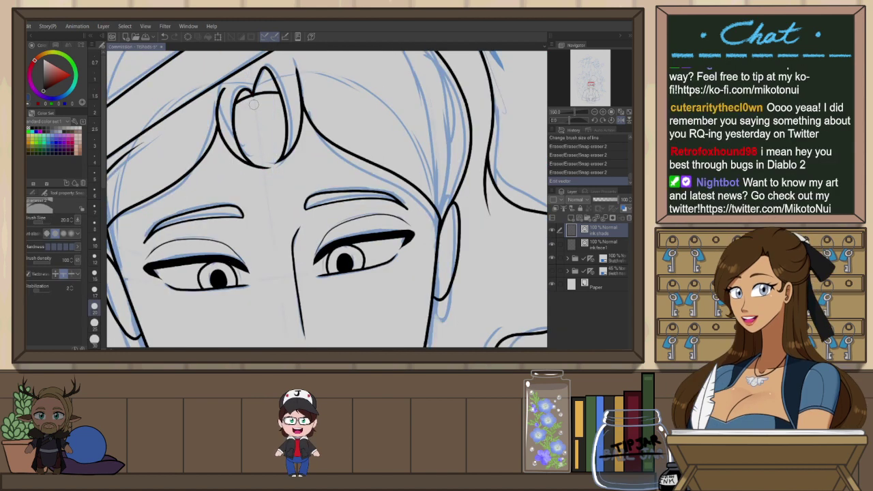
left_click(252, 103)
left_click(263, 100)
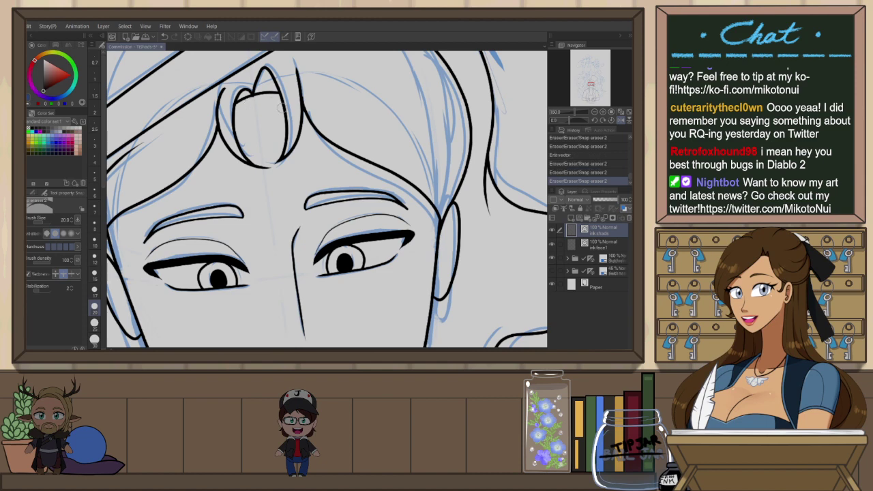
Erase the remaining overlapping line bits around the forehead curl
scroll(298, 126, "down", 2)
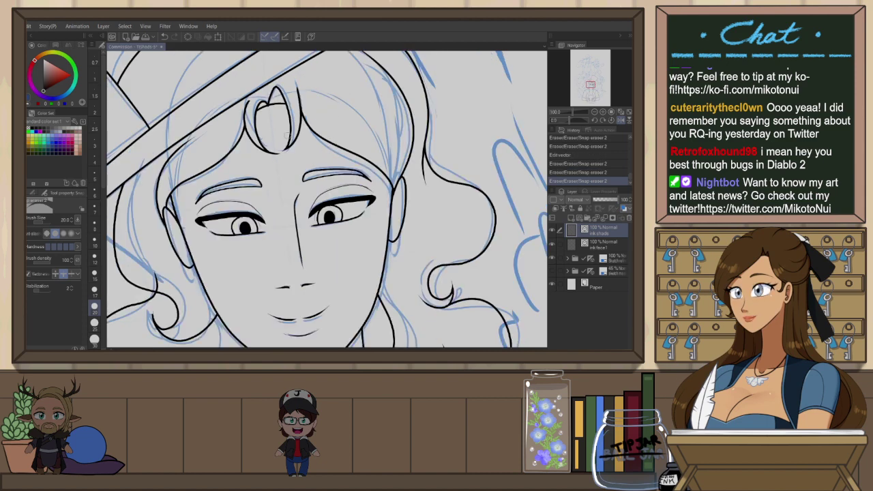
left_click(290, 175)
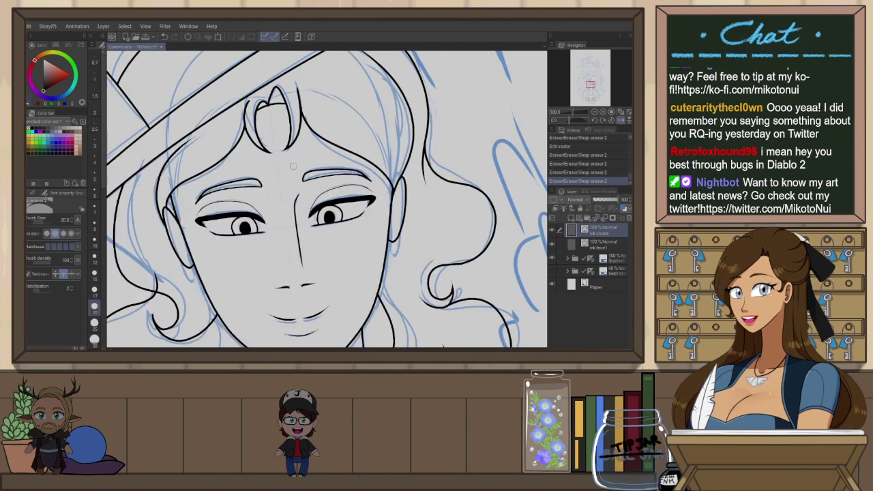
left_click(438, 118)
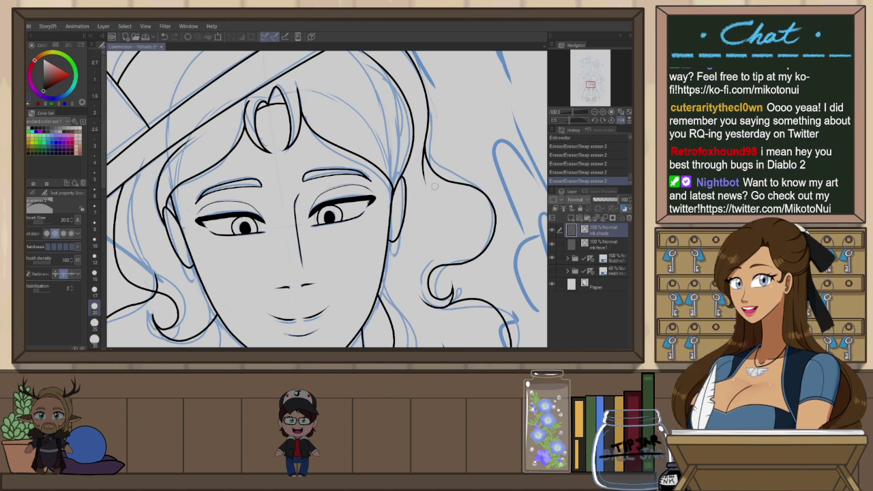
Flip the canvas view horizontally and adjust the upper end of the inner jacket vector line where it meets the collar beside the neck
scroll(440, 187, "down", 3)
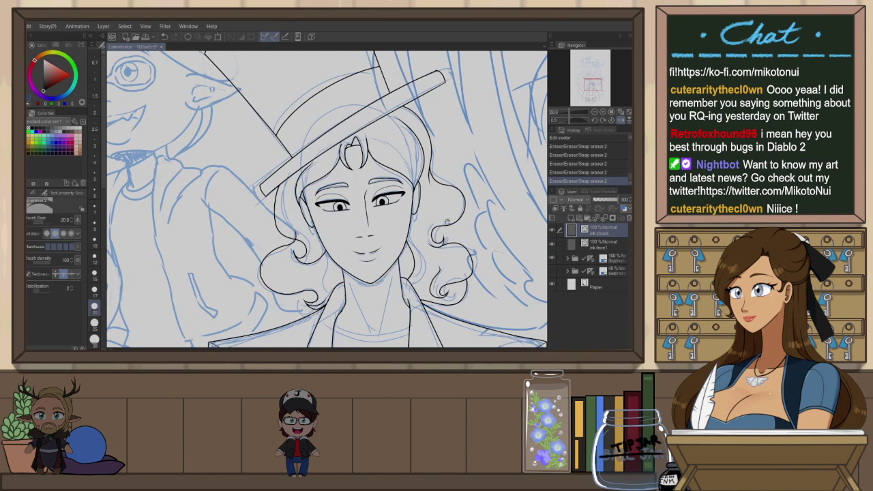
left_click_drag(450, 234, 463, 162)
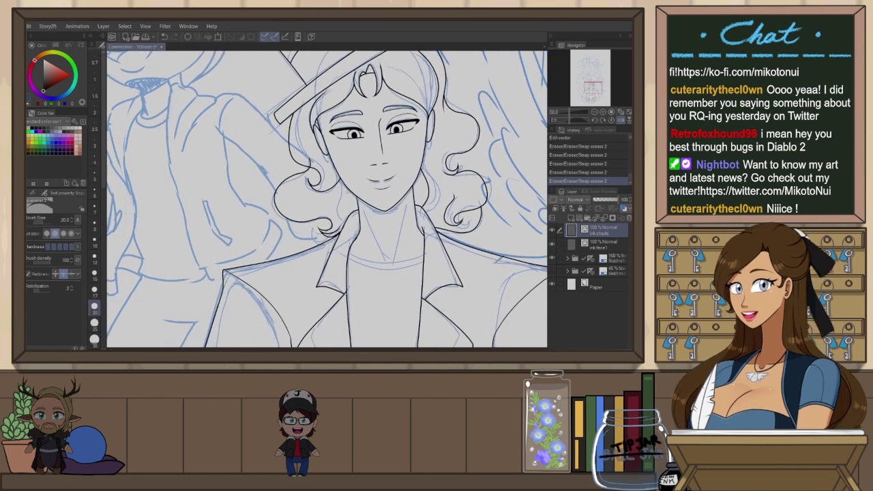
scroll(346, 204, "up", 2)
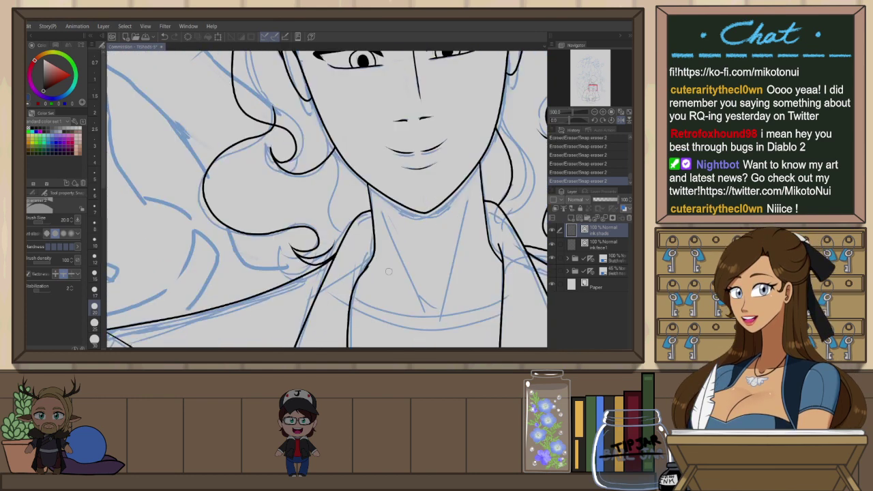
left_click_drag(465, 271, 398, 244)
left_click_drag(482, 247, 440, 265)
key("h")
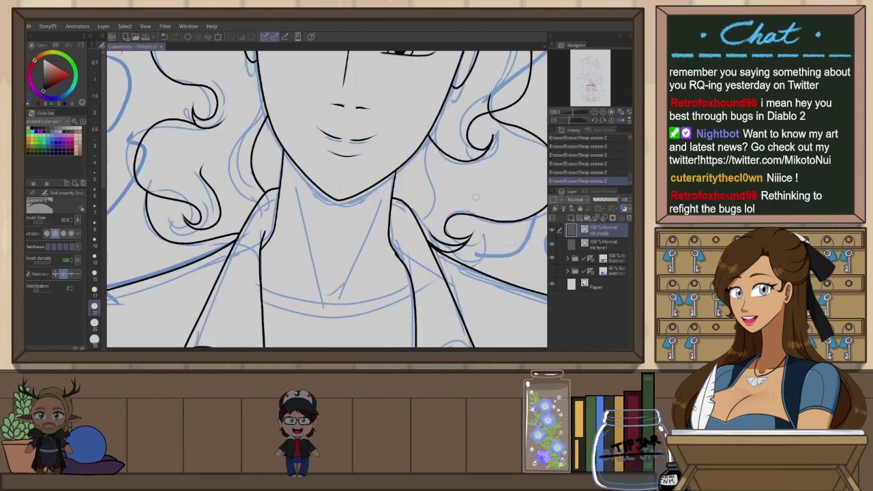
key("p")
key("e")
key("o")
left_click(402, 261)
left_click_drag(387, 240, 391, 239)
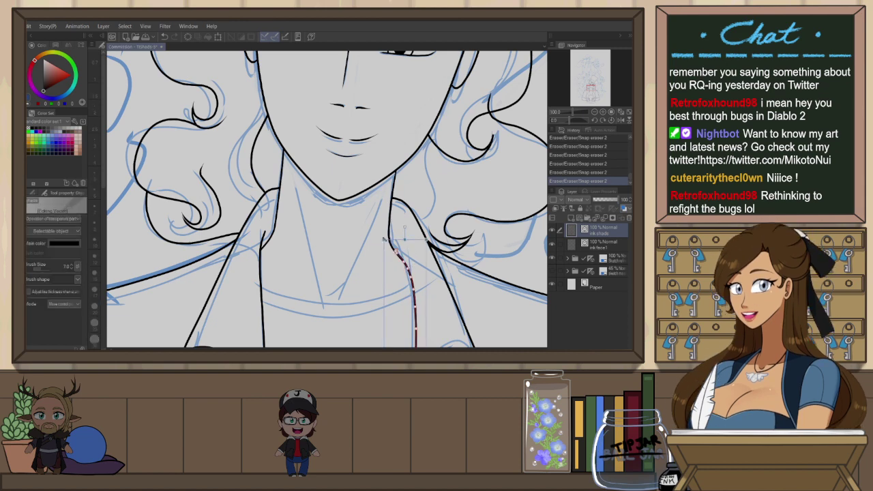
left_click(399, 235)
Erase the overlapping bits where the inner jacket line meets the collar, undoing the last erasure
key("e")
left_click(399, 250)
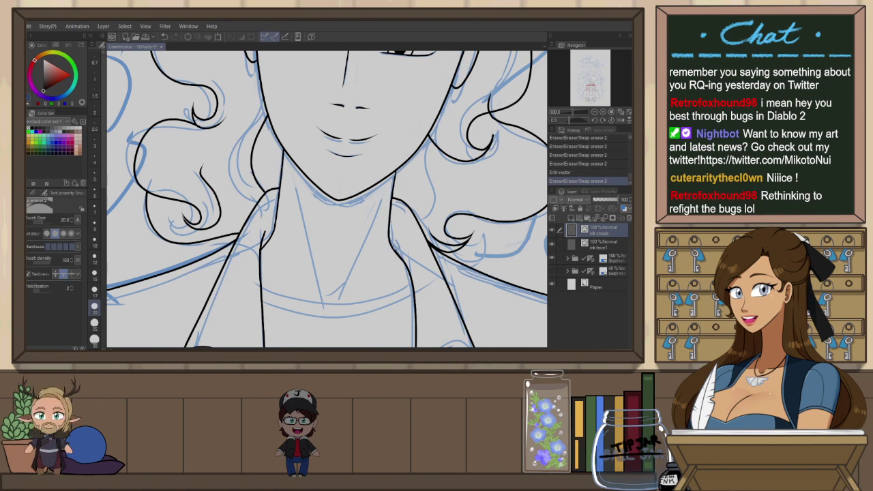
left_click(400, 250)
key("ctrl+z")
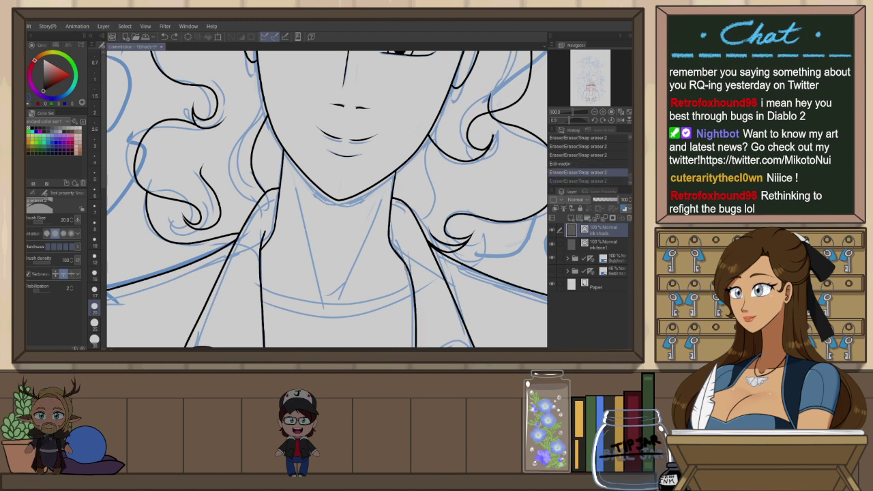
Flip the view and reshape the inner collar vector line on the opposite side of the neck by moving its points
key("h")
key("o")
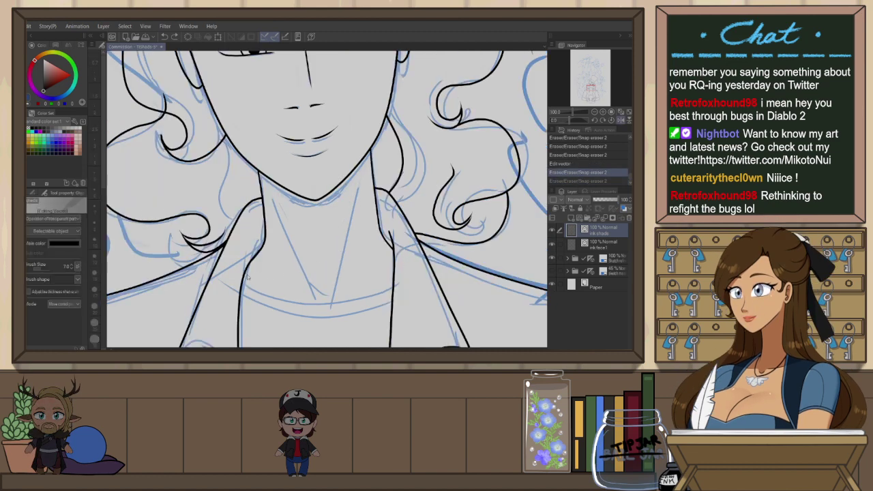
scroll(248, 276, "up", 2)
left_click(249, 252)
left_click_drag(271, 222, 279, 213)
left_click(317, 164)
scroll(322, 173, "down", 2)
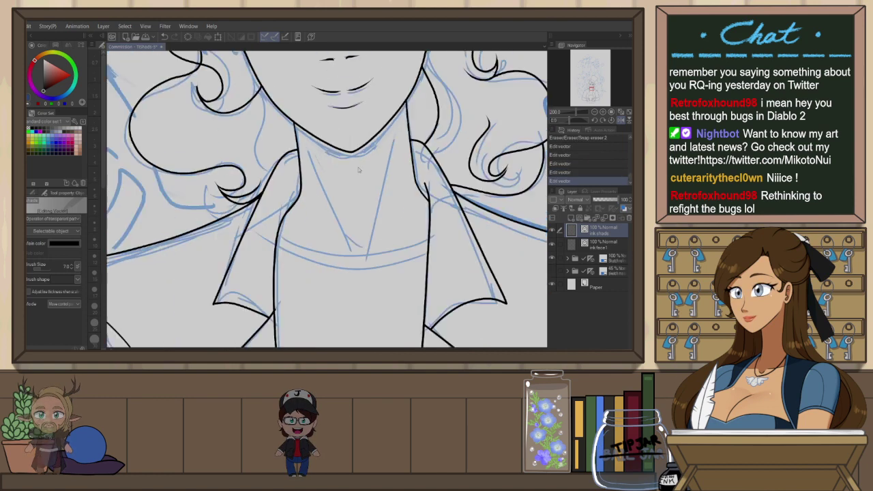
Rotate the canvas and ink the upper curve of the shirt neckline with the G-Pen at brush size 7.0
key("r")
mouse_move(399, 192)
left_mouse_down()
mouse_move(273, 160)
mouse_move(260, 182)
left_mouse_up()
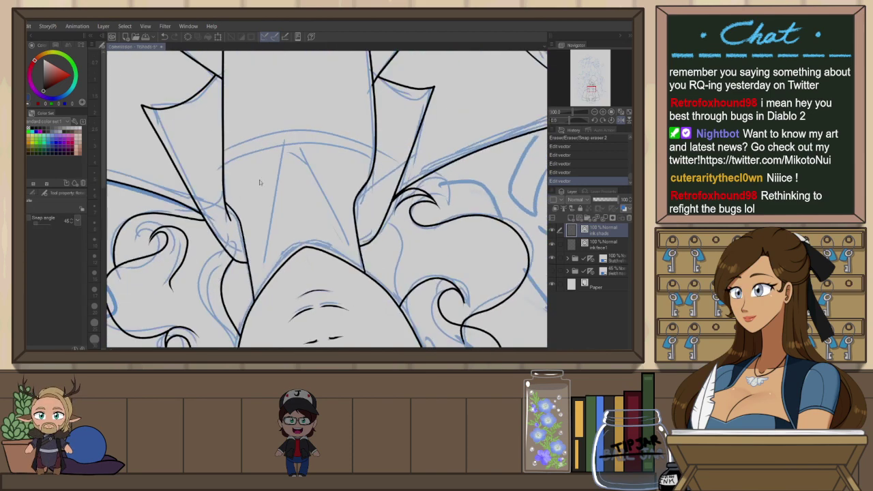
key("r")
left_click_drag(396, 148, 337, 115)
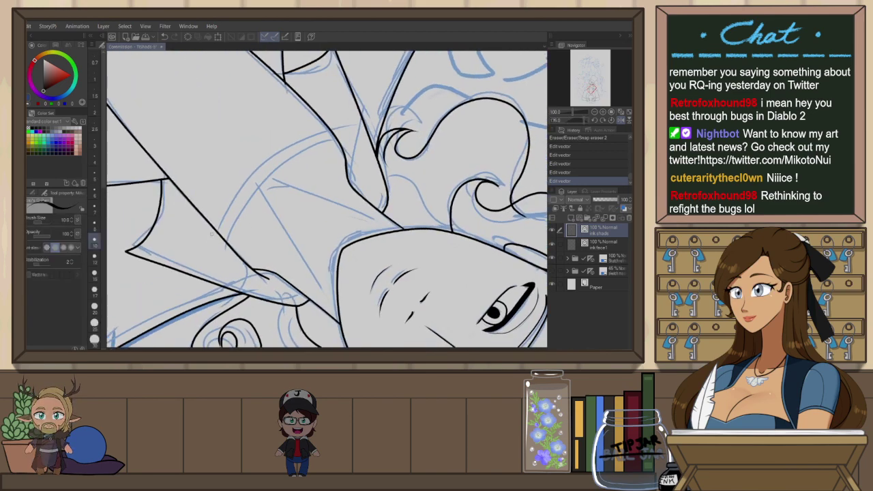
left_click(94, 206)
mouse_move(232, 262)
left_mouse_down()
mouse_move(301, 145)
mouse_move(345, 134)
left_mouse_up()
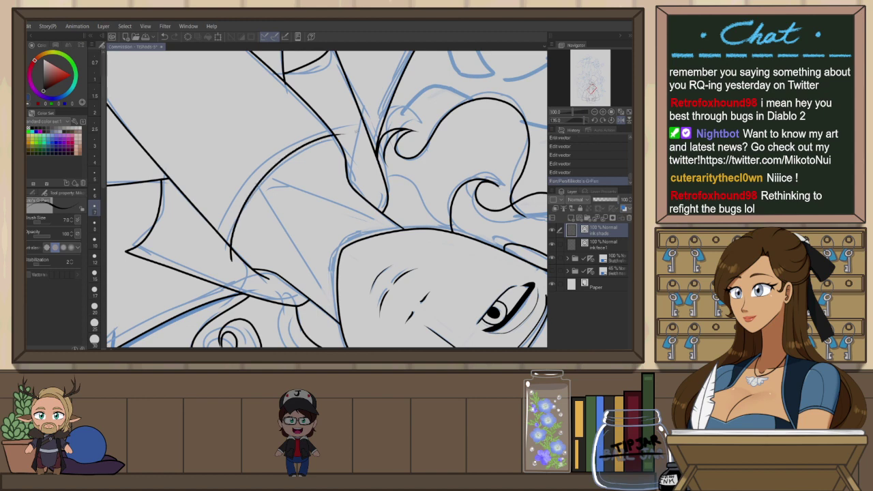
Ink the lower curve of the neckline band at brush size 5.0, erase the overhanging ends, and reset the canvas rotation
left_click(94, 174)
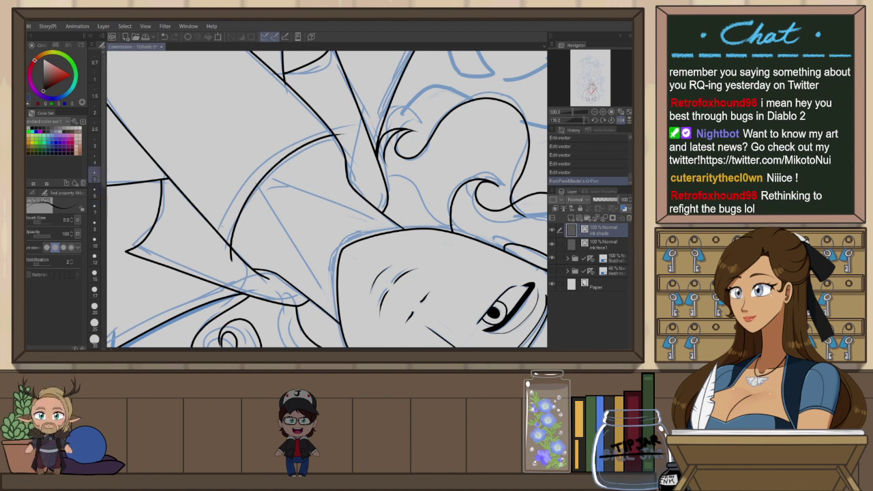
mouse_move(222, 199)
left_mouse_down()
mouse_move(265, 151)
mouse_move(345, 118)
left_mouse_up()
key("ctrl+z")
mouse_move(215, 260)
left_mouse_down()
mouse_move(266, 146)
mouse_move(339, 120)
mouse_move(343, 135)
left_mouse_up()
key("e")
left_click_drag(214, 232, 245, 262)
key("ctrl+at")
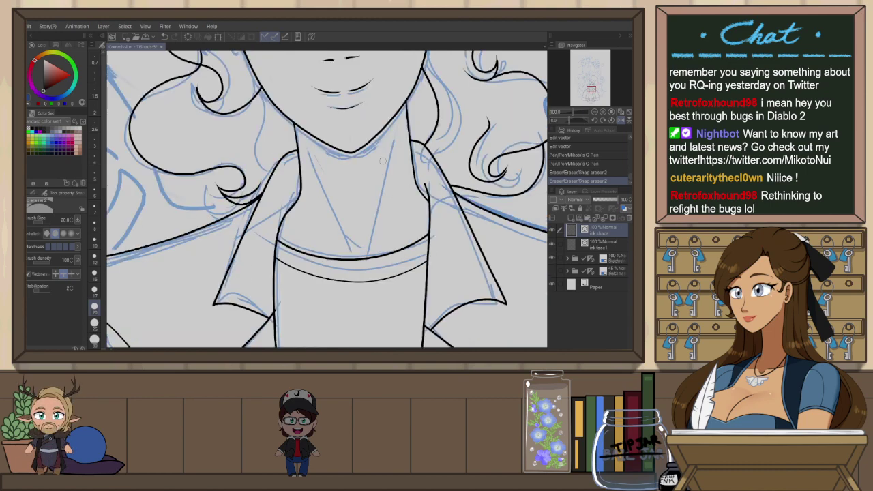
scroll(424, 201, "down", 2)
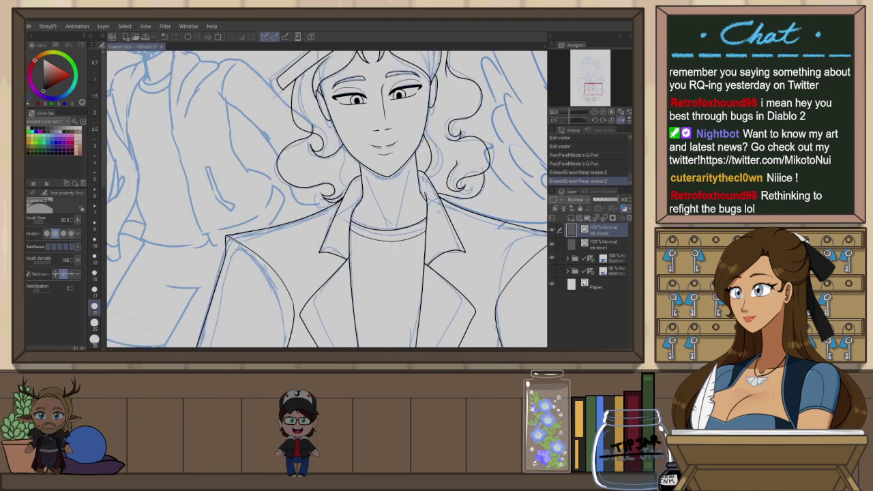
scroll(434, 221, "down", 1)
left_click_drag(434, 222, 402, 259)
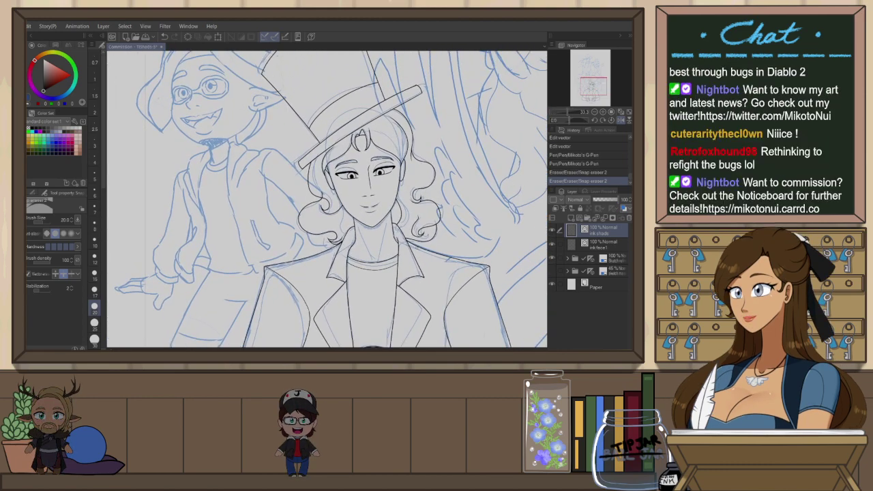
key("h")
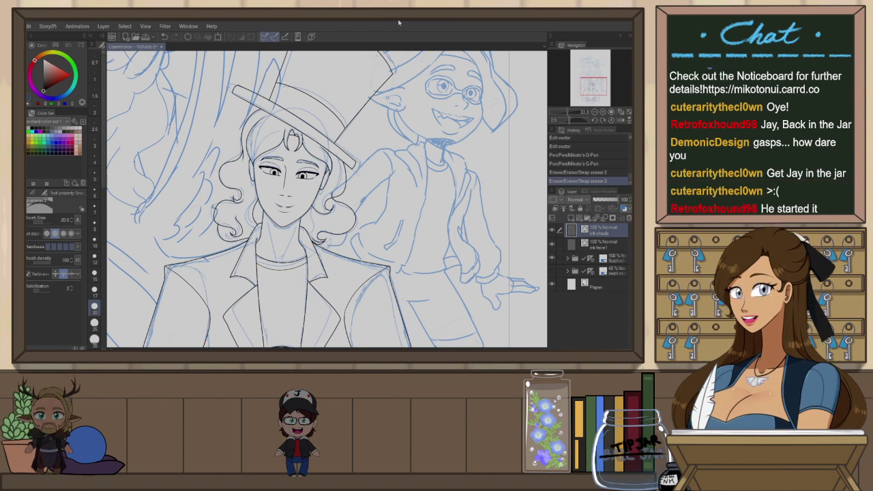
Try to erase and redraw the short inner collar line beside the neck with the G-Pen at brush size 5.0
left_click_drag(368, 209, 413, 166)
left_click_drag(409, 238, 411, 205)
scroll(321, 153, "up", 3)
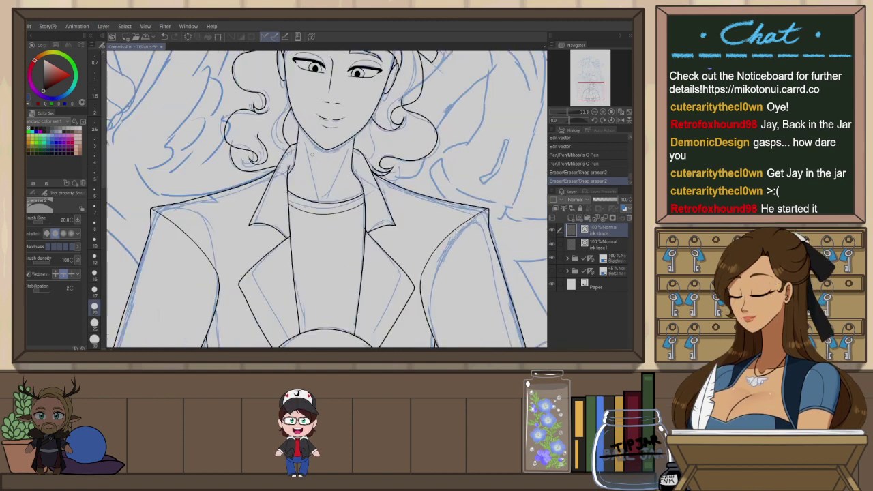
left_click(272, 171)
key("p")
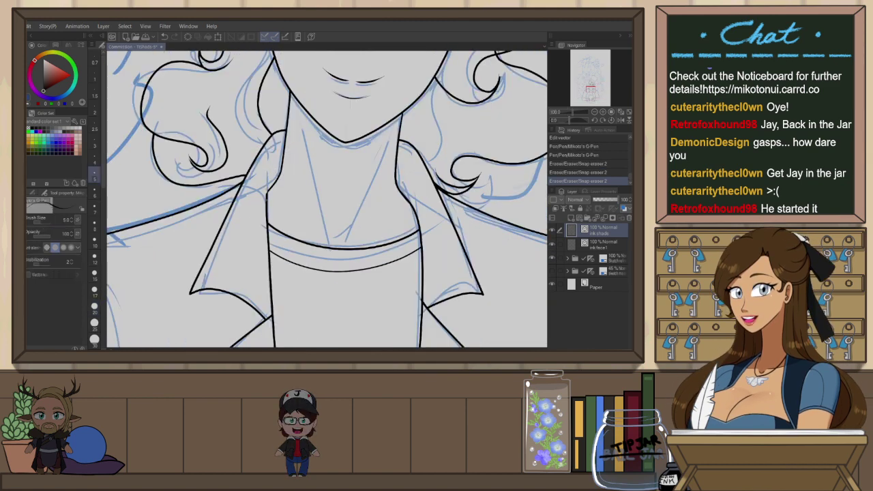
left_click_drag(268, 193, 279, 167)
key("ctrl+z")
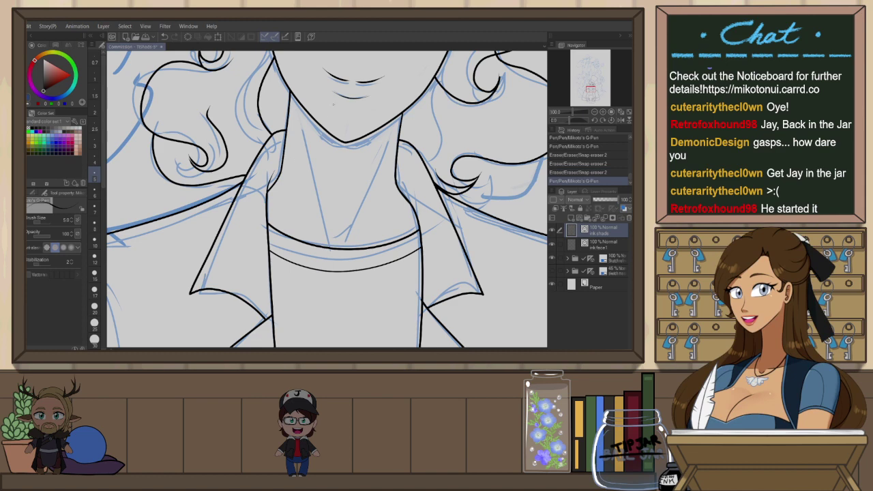
key("ctrl+z")
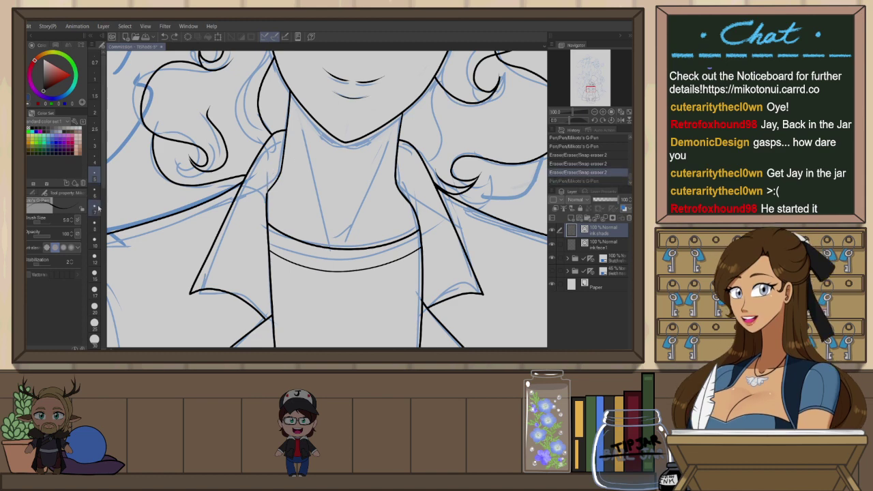
Rotate the canvas, redraw the inner collar line above the neckline at brush size 7.0, and erase its overlaps
left_click(95, 206)
key("ctrl+z")
key("r")
left_click_drag(403, 91, 445, 137)
left_click_drag(266, 190, 302, 143)
key("ctrl+z")
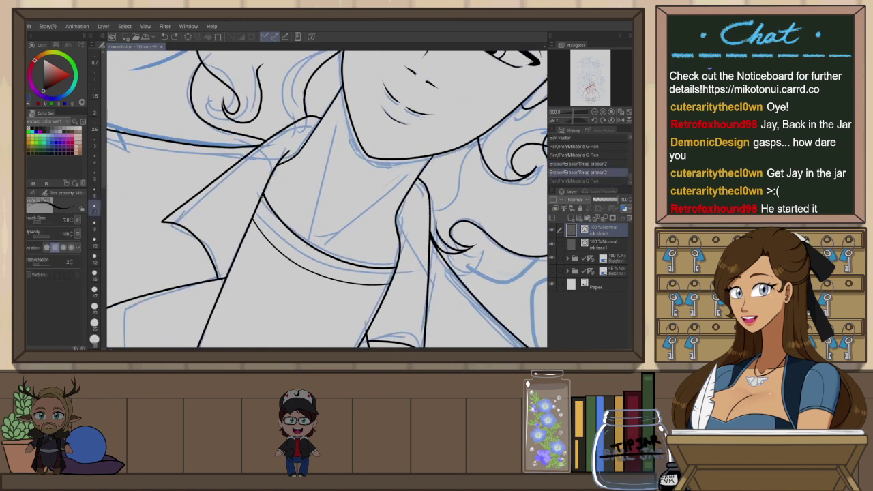
mouse_move(264, 193)
left_mouse_down()
mouse_move(295, 151)
mouse_move(261, 194)
left_mouse_up()
key("e")
Flip the view, reset the rotation, and extend the upper end of the shirt's side line past the neckline to join the collar line
key("h")
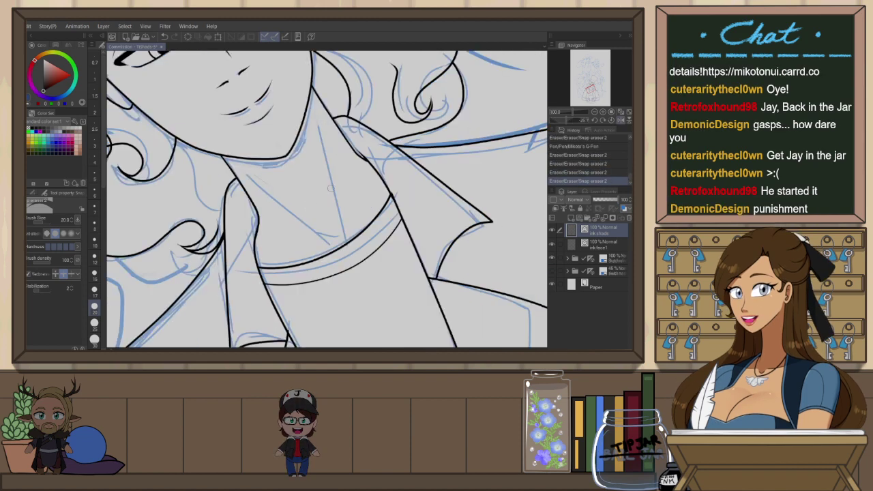
key("o")
key("ctrl+@")
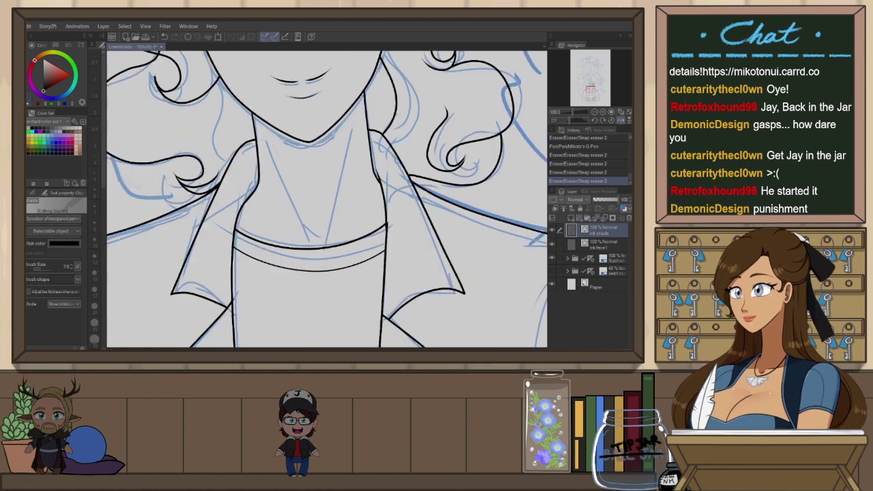
scroll(385, 242, "up", 2)
left_click(386, 217)
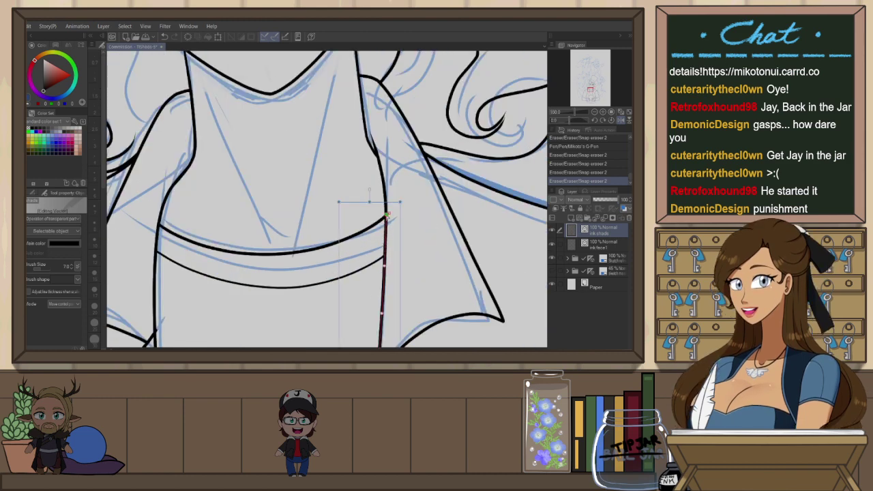
left_click_drag(387, 216, 386, 195)
left_click(407, 168)
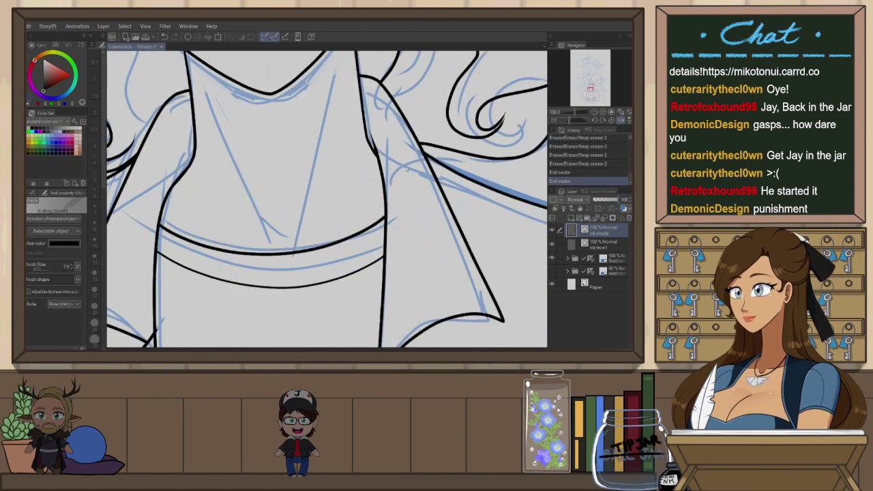
scroll(423, 171, "down", 2)
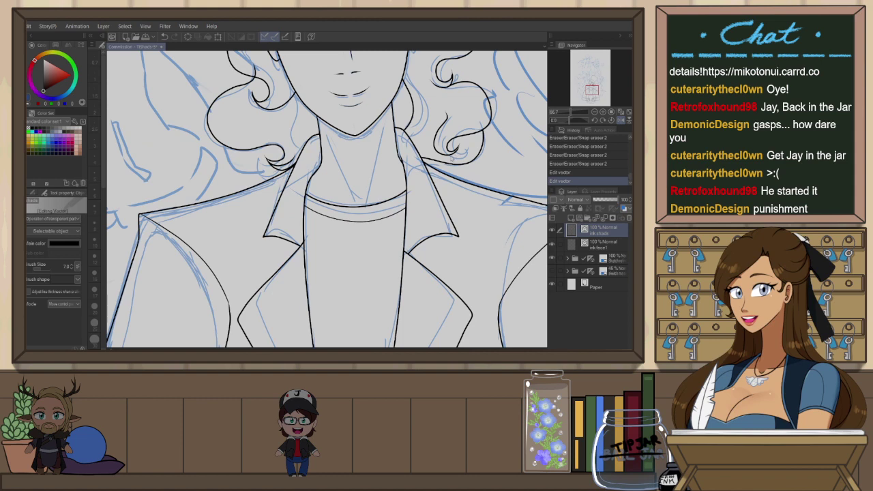
Try a diagonal neck line, undo it, and ink a small curved mark at the base of the throat with the G-Pen
key("p")
scroll(317, 150, "up", 2)
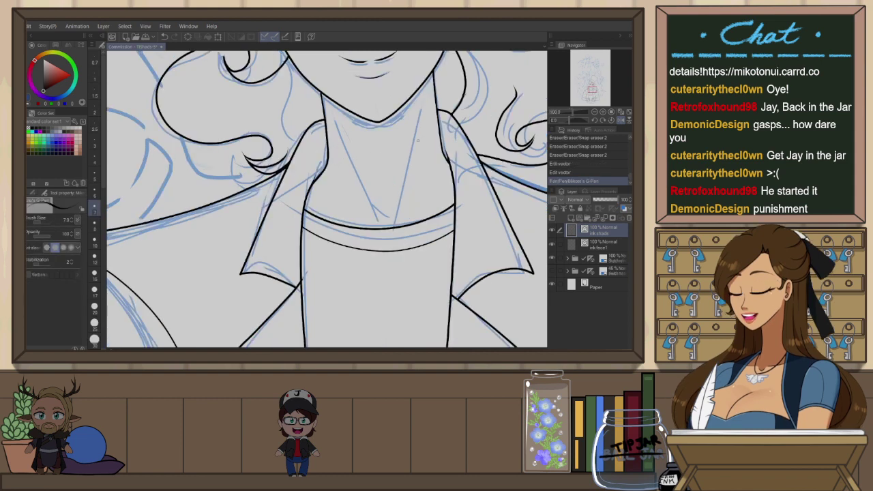
key("h")
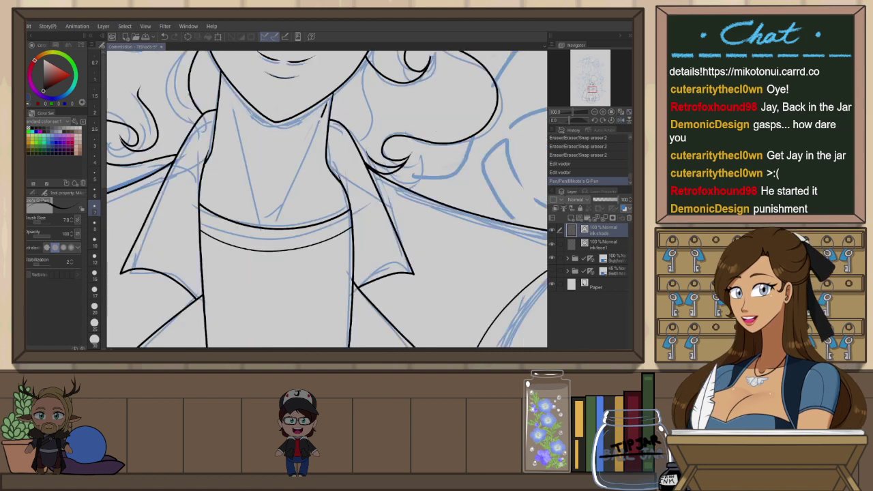
left_click_drag(322, 120, 271, 222)
left_click_drag(264, 185, 278, 181)
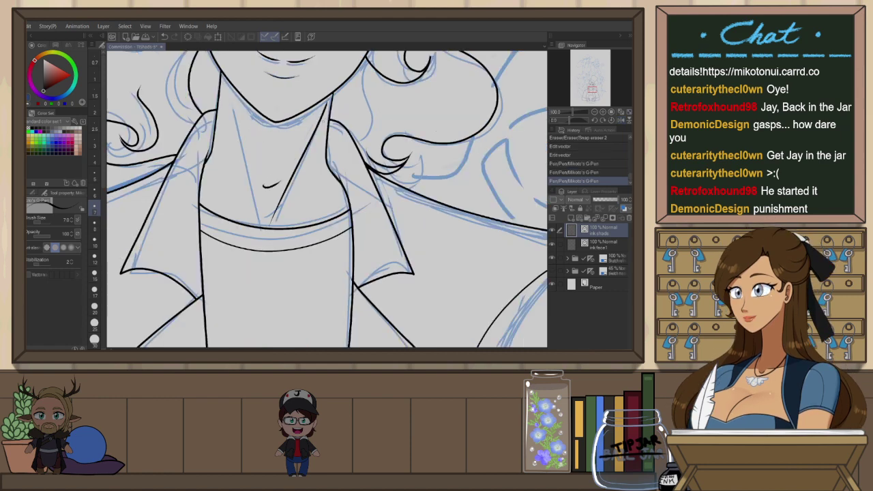
key("ctrl+z")
key("ctrl+z")
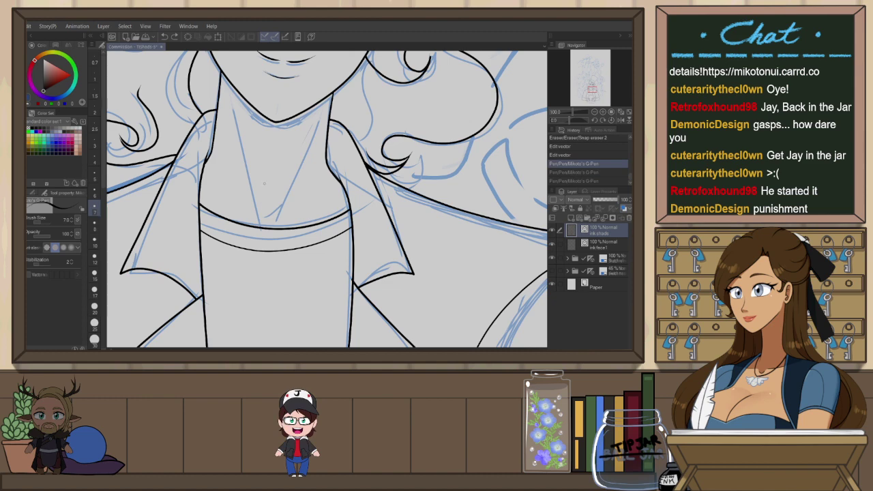
left_click_drag(266, 184, 284, 178)
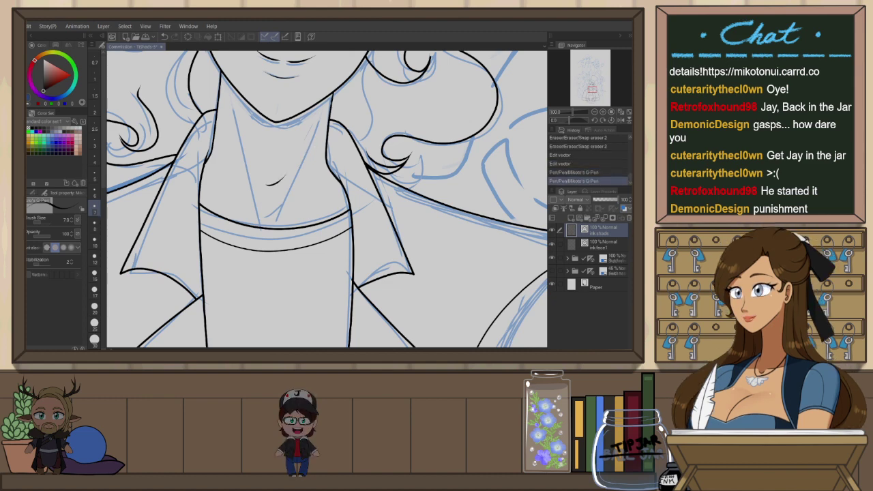
Try diagonal neck lines down both sides of the throat with the G-Pen, undoing each stroke
left_click_drag(330, 103, 289, 207)
key("ctrl+z")
key("ctrl+z")
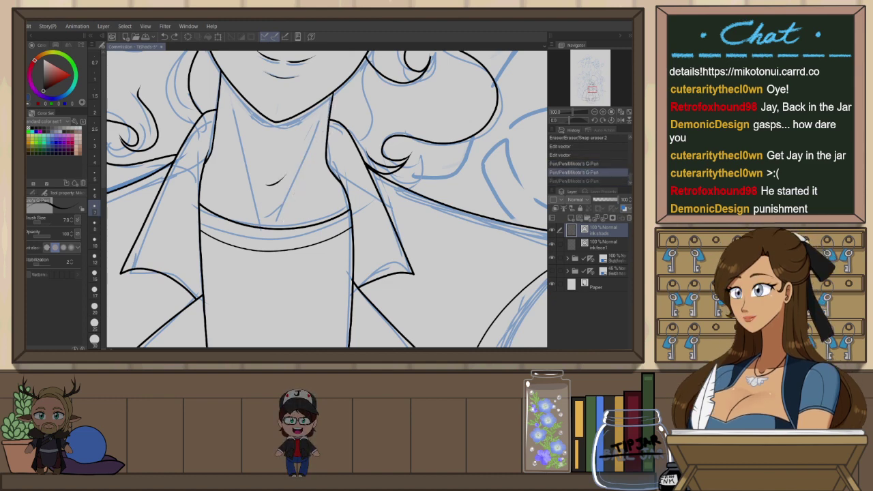
left_click_drag(328, 102, 276, 227)
key("ctrl+z")
left_click_drag(226, 108, 262, 226)
key("ctrl+z")
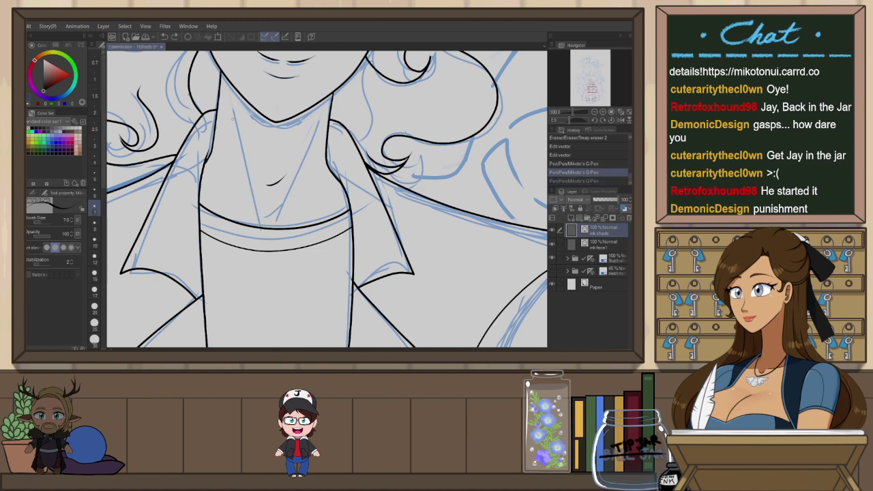
Flip the view, try a diagonal neck line from the jaw down to the neckline, and erase its overlapping lower end
key("ctrl+y")
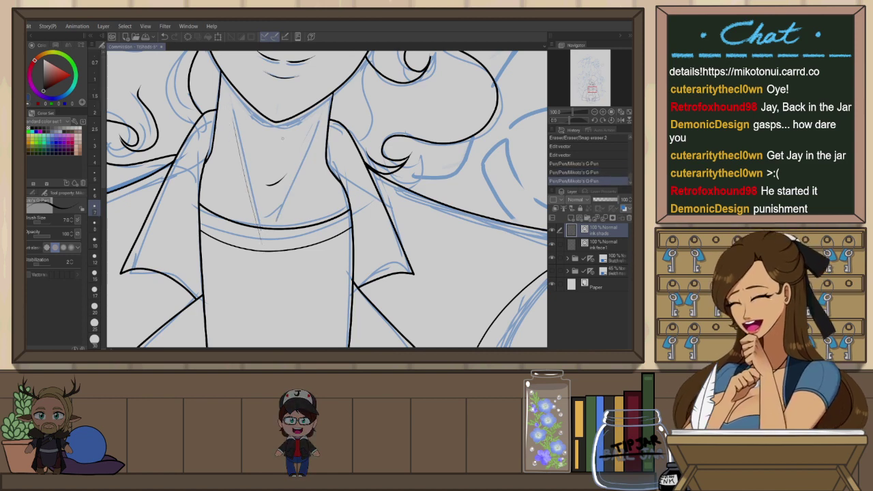
key("h")
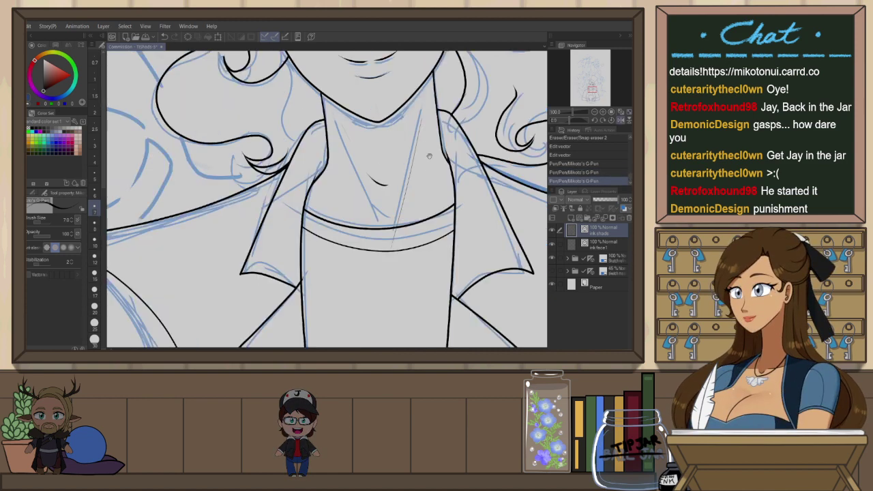
left_click_drag(429, 156, 389, 185)
key("ctrl+z")
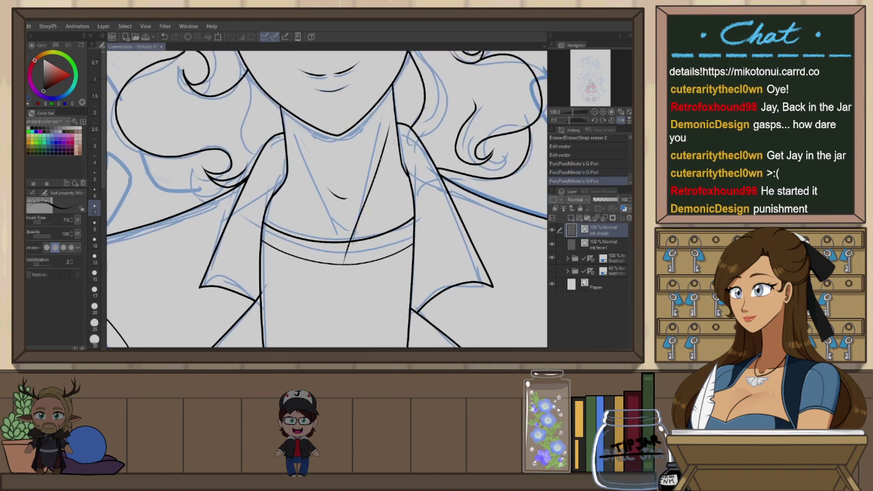
left_click_drag(390, 118, 346, 261)
key("e")
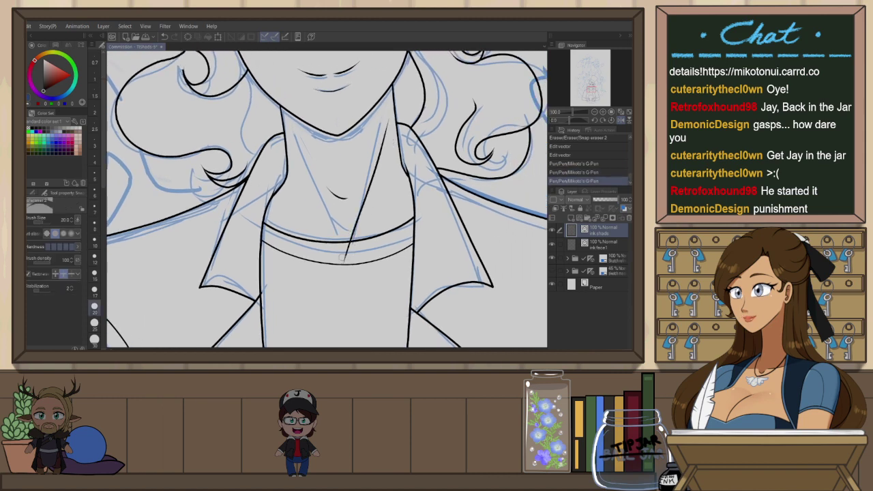
left_click(346, 256)
Flip the view back and cut the diagonal neck line out of the ink layer
scroll(414, 214, "down", 4)
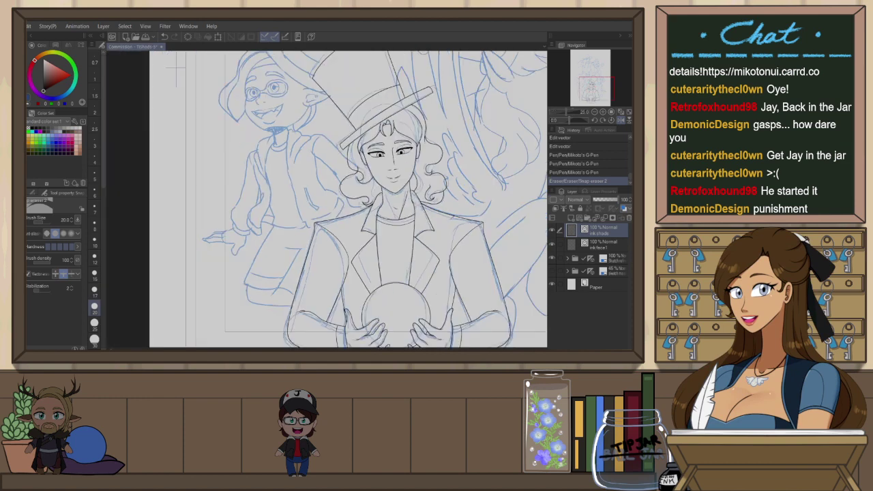
scroll(418, 214, "up", 2)
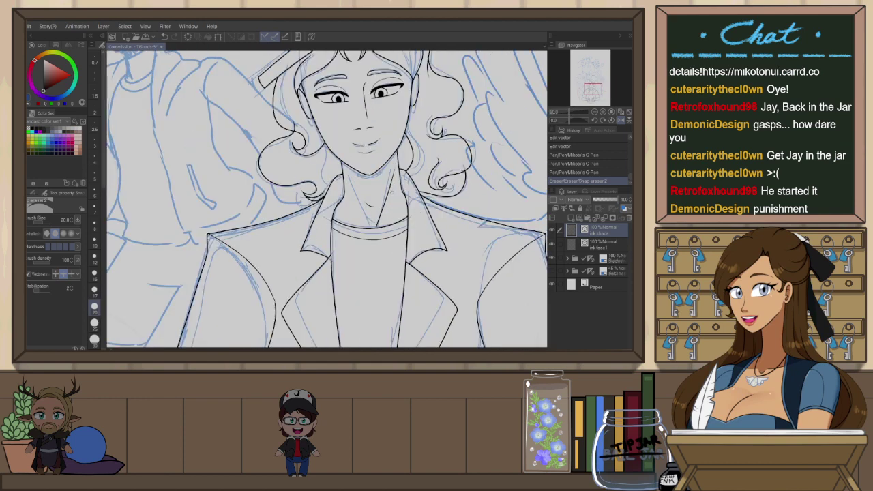
key("h")
key("o")
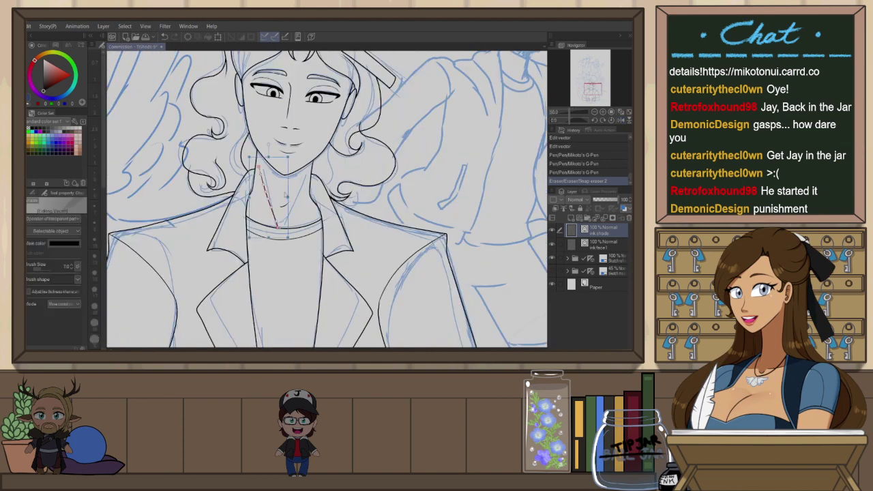
key("ctrl+x")
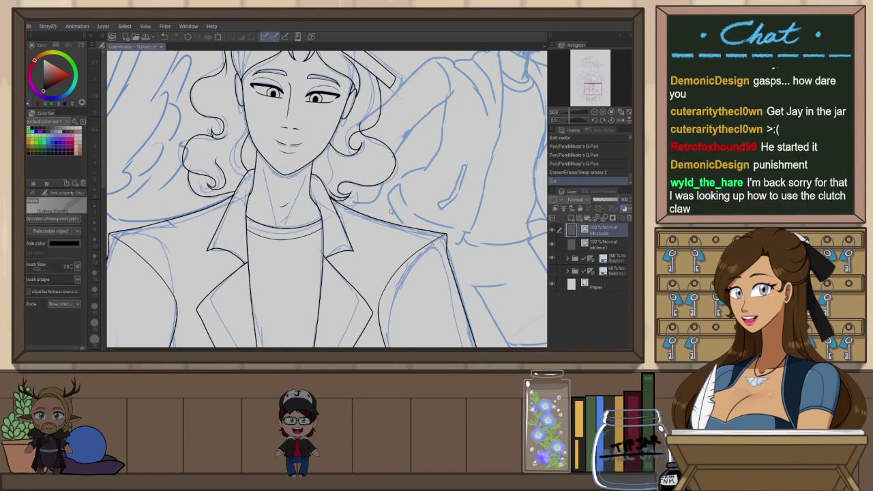
Erase an overlap in the hair beside the cheek and cut the lower curve of the curl next to the jaw
left_click_drag(384, 208, 418, 243)
key("e")
left_click(400, 147)
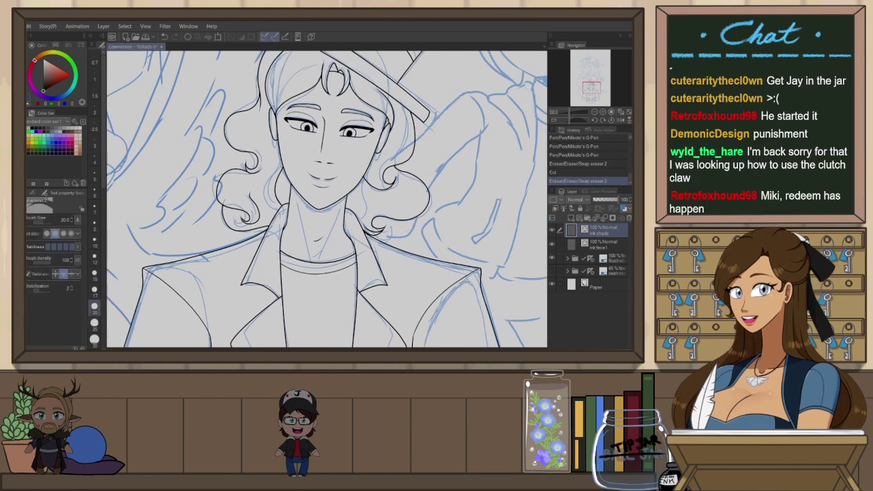
left_click(385, 185)
key("ctrl+z")
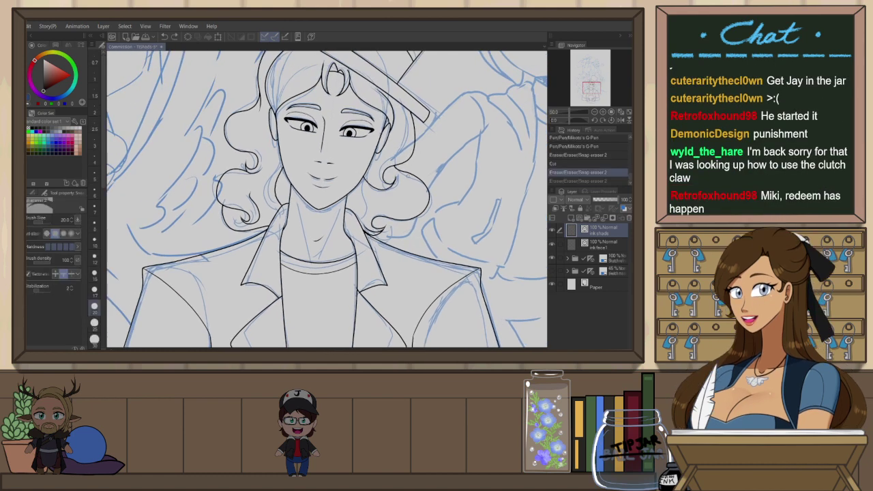
scroll(401, 179, "up", 2)
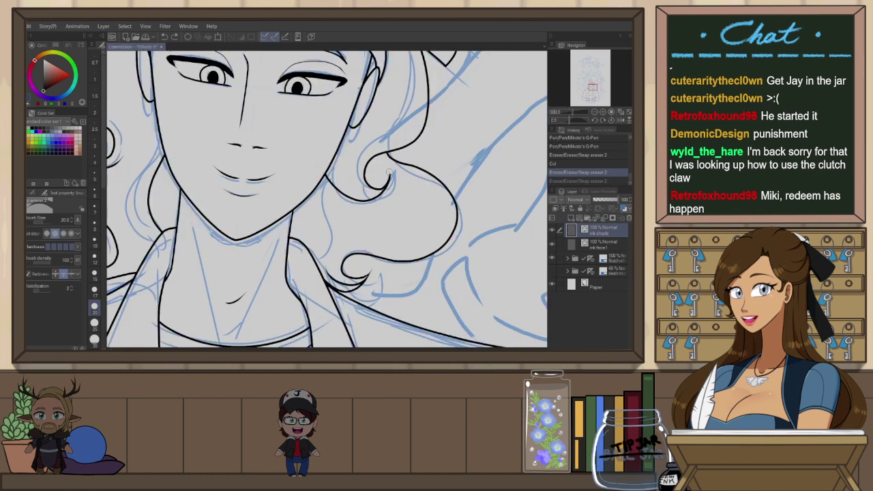
key("o")
left_click(386, 200)
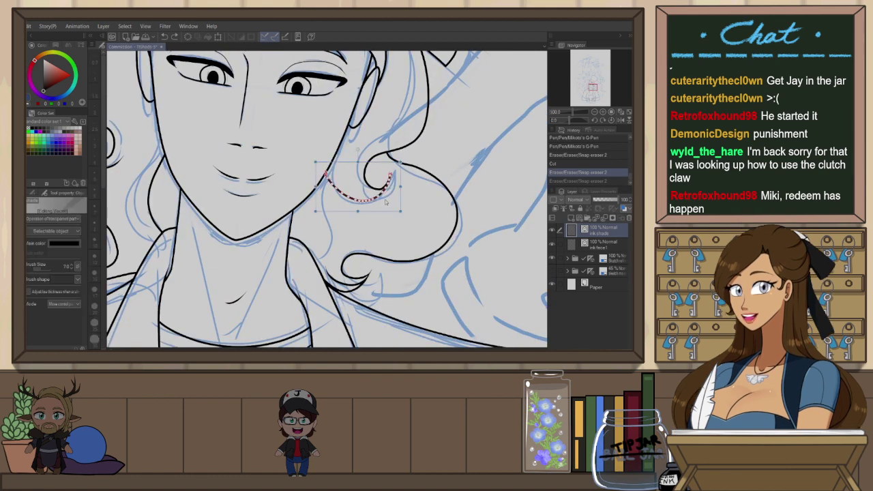
key("h")
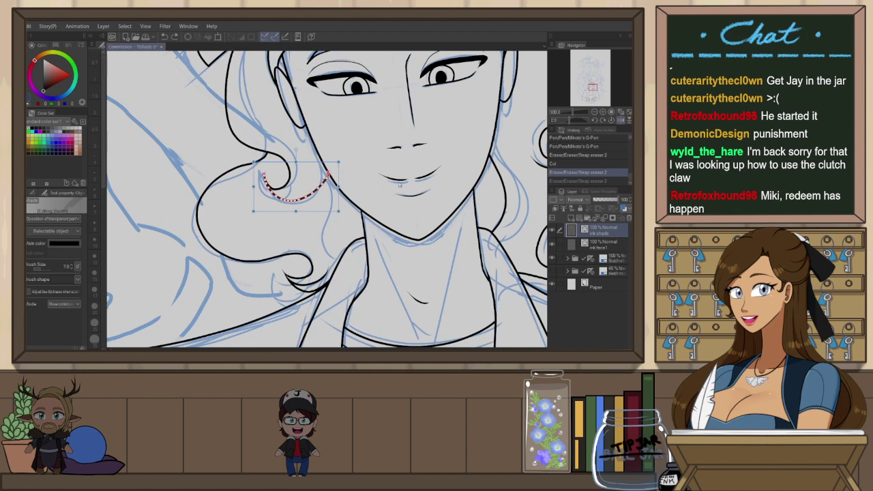
key("ctrl+x")
Try a shallow lower curve from the hair curl to the face outline, trim its end, and undo it
key("p")
left_click_drag(266, 177, 332, 164)
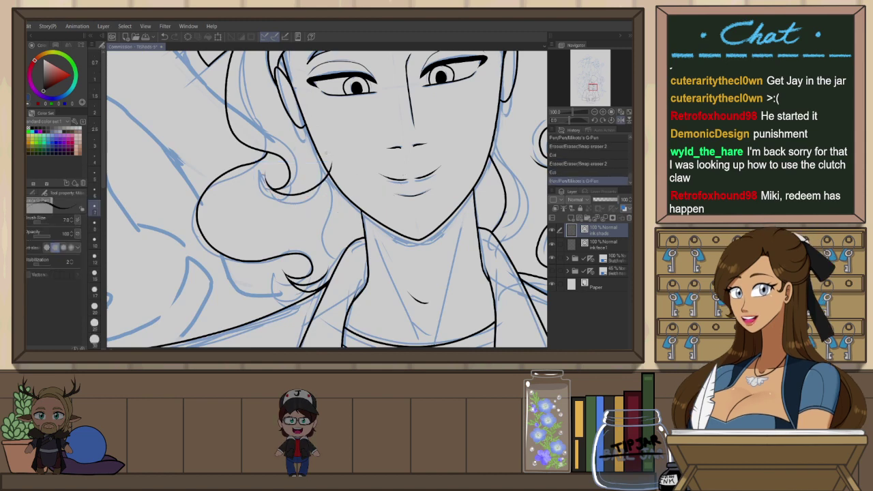
key("e")
left_click(331, 166)
scroll(277, 184, "up", 2)
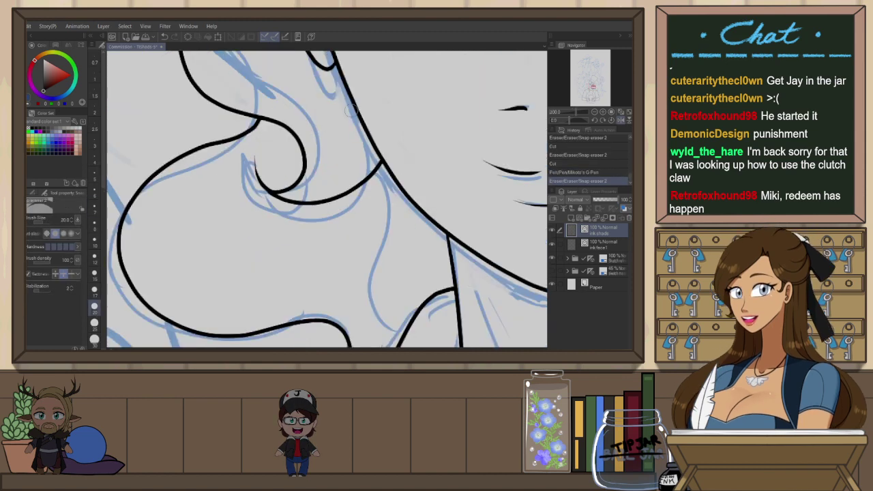
key("ctrl+z")
key("ctrl+z")
key("p")
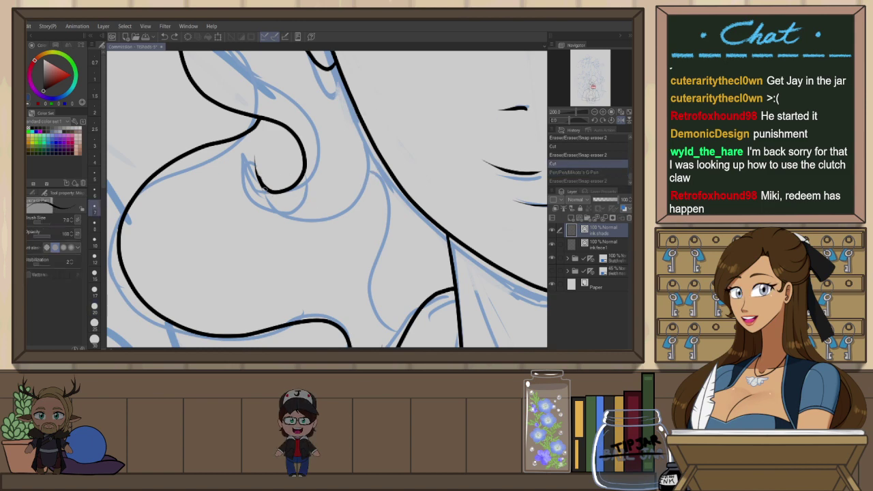
Redraw the curl's lower curve deeper along the sketch up to the face outline and erase the end crossing the face
left_click_drag(263, 189, 388, 145)
key("ctrl+z")
left_click_drag(257, 174, 388, 152)
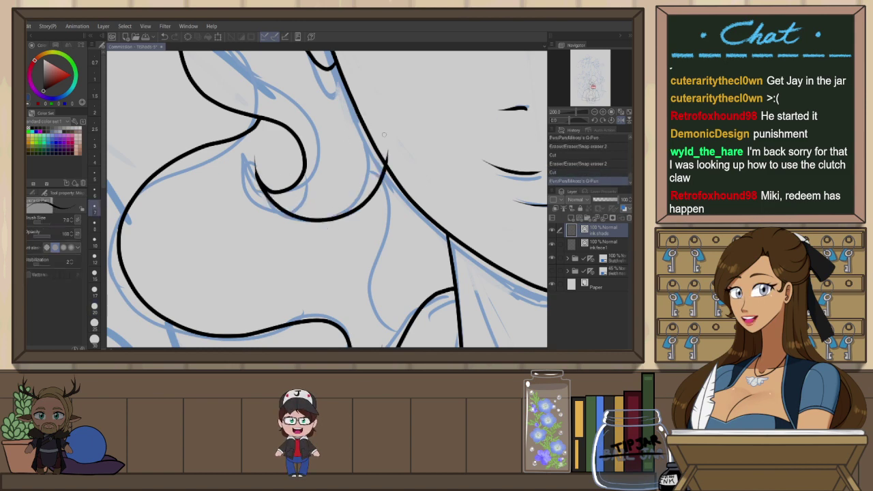
key("e")
left_click(388, 155)
Ink a curved inner tip inside the hair curl and erase the stray line ends around it
key("p")
mouse_move(268, 192)
left_mouse_down()
mouse_move(300, 151)
mouse_move(270, 194)
left_mouse_up()
key("ctrl+z")
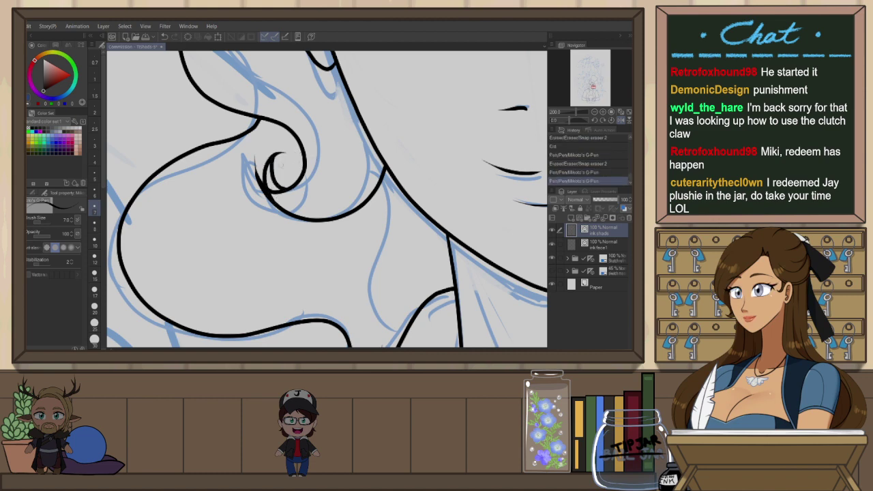
key("e")
left_click_drag(272, 151, 281, 171)
left_click_drag(254, 176, 264, 187)
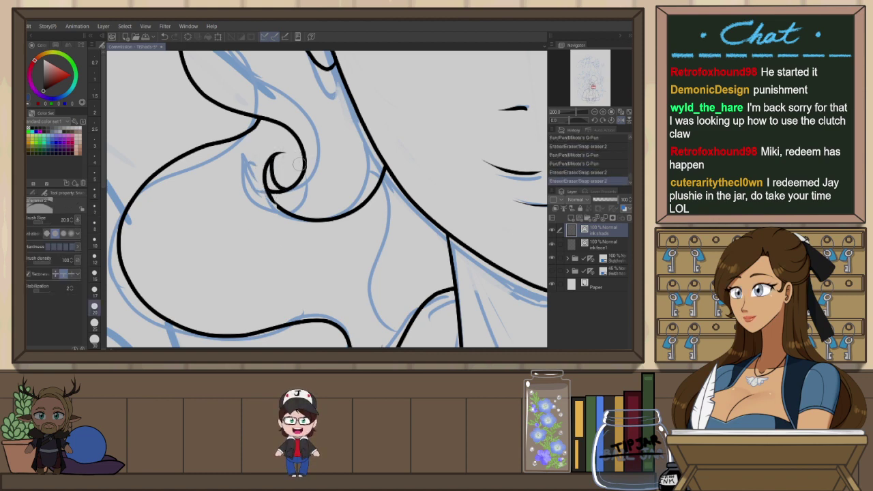
key("ctrl+z")
Adjust the vector points at the end of the curl's lower curve to join it to the curl
key("o")
left_click(295, 213)
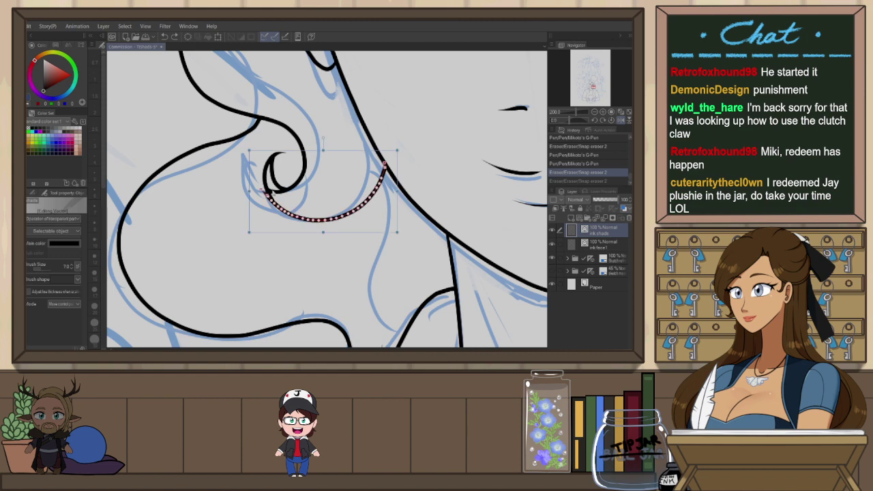
left_click_drag(262, 178, 272, 200)
left_click(409, 156)
scroll(410, 156, "down", 6)
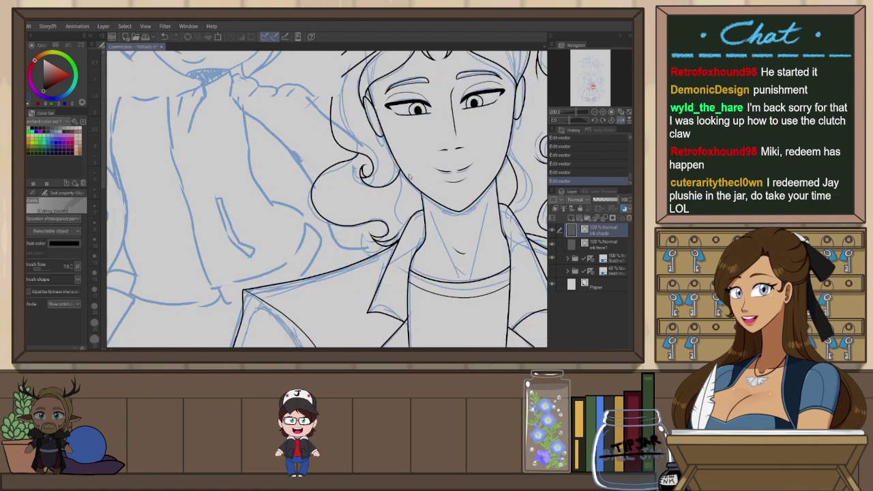
Flip the view back, ink the hair strand running from the jaw to the collar beside the neck, and trim its overlap
left_click_drag(501, 152, 460, 163)
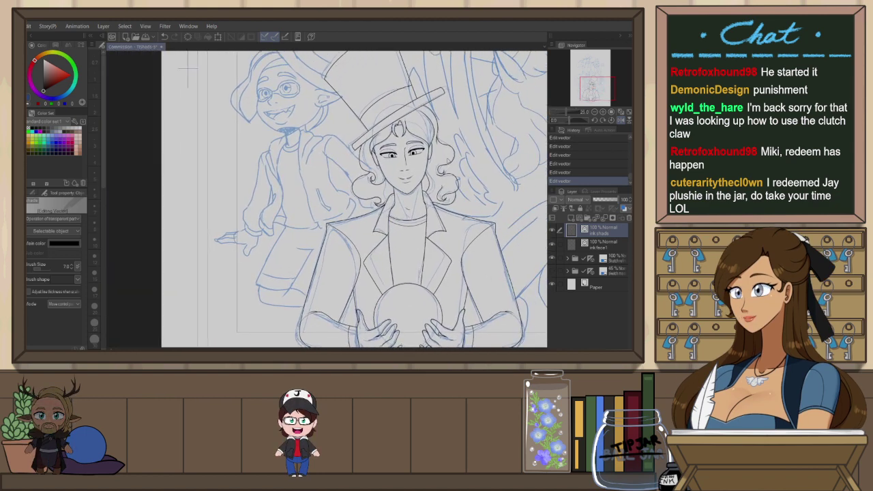
key("h")
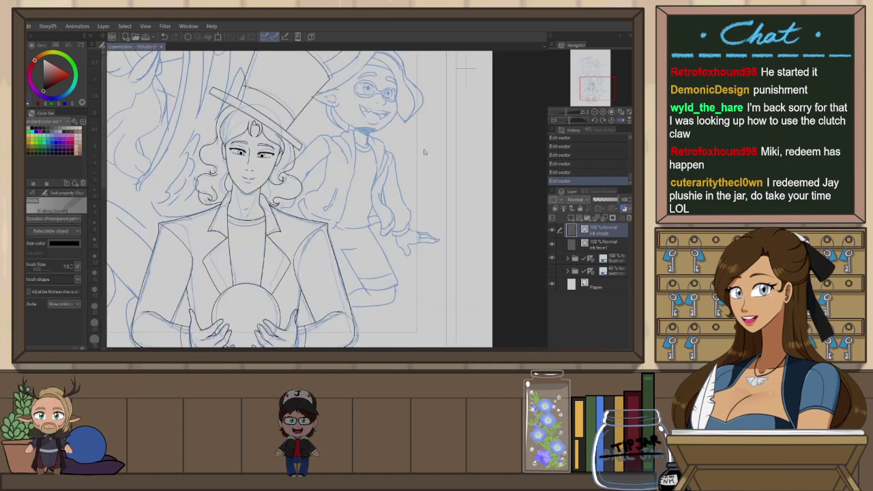
left_click_drag(327, 182, 389, 178)
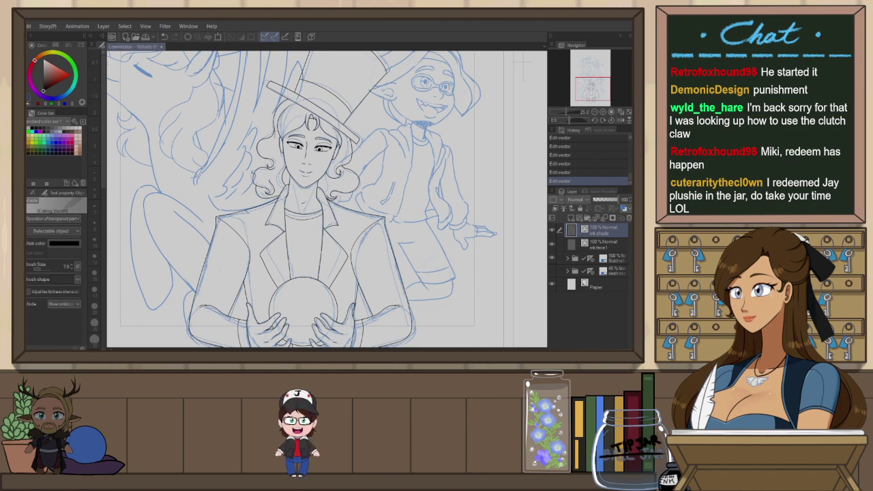
left_click_drag(295, 206, 371, 203)
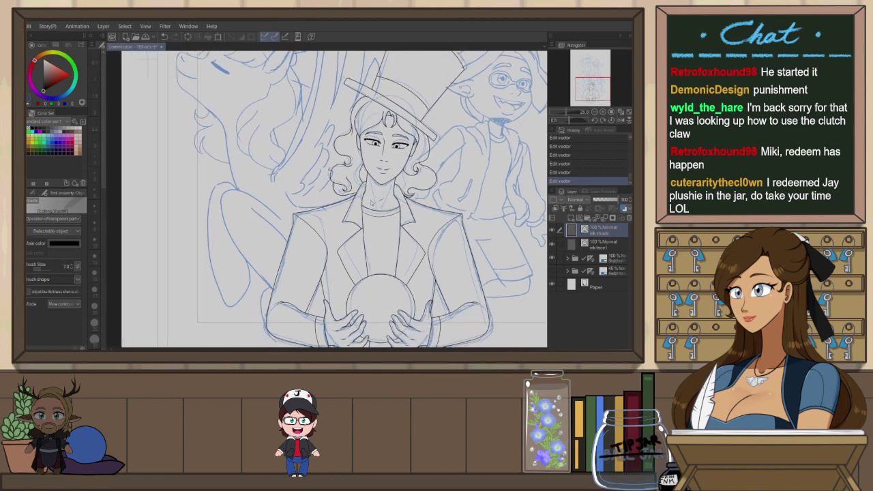
key("ctrl+plus")
key("p")
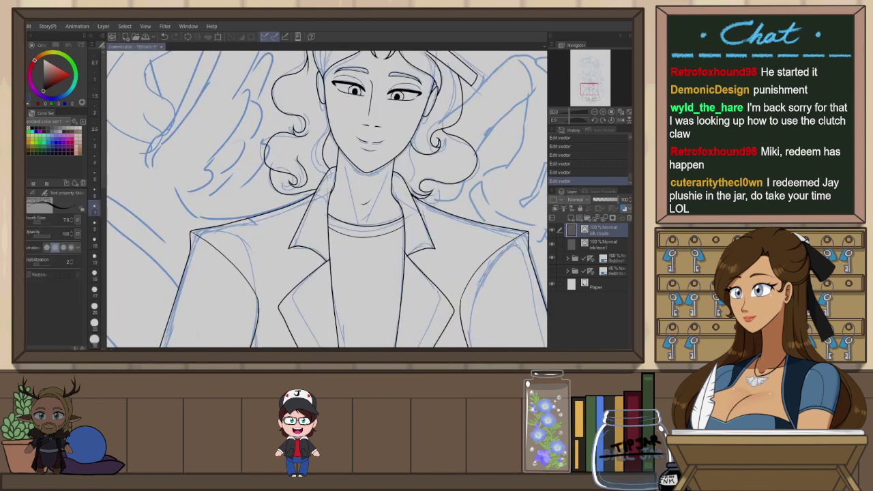
mouse_move(409, 143)
left_mouse_down()
mouse_move(412, 180)
mouse_move(396, 189)
left_mouse_up()
scroll(411, 171, "up", 1)
key("ctrl+z")
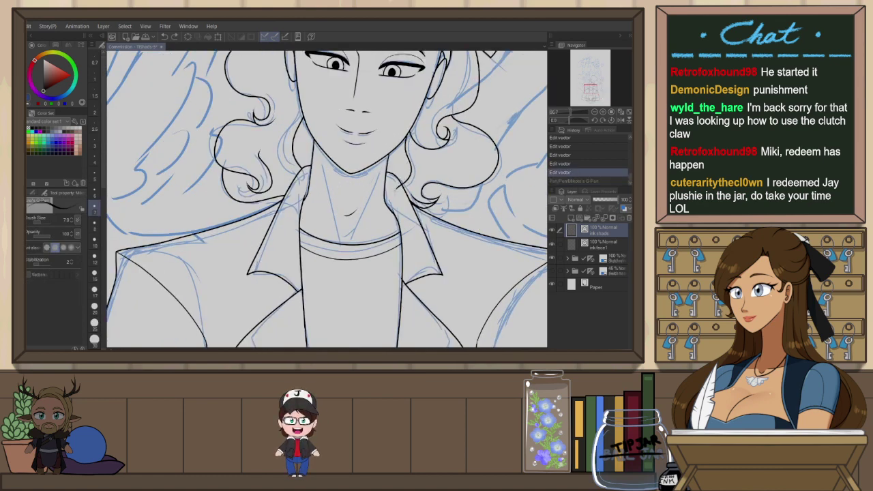
key("ctrl+y")
key("e")
key("p")
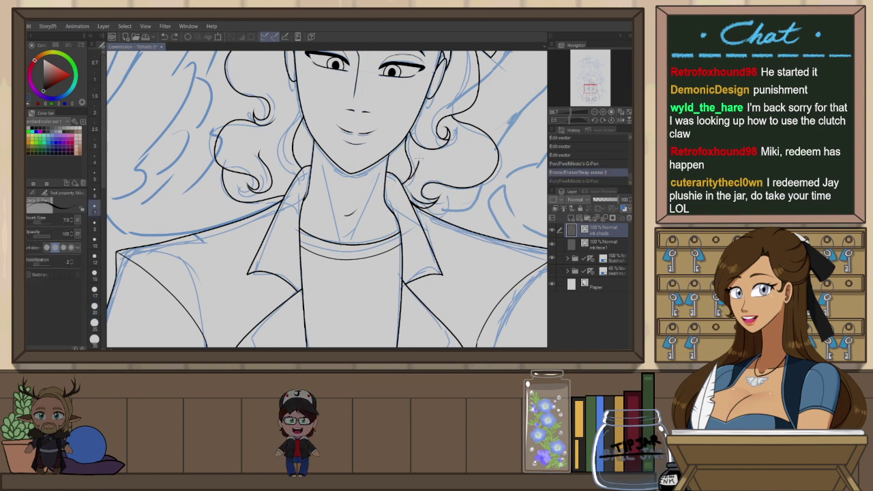
Ink a second short hair strand beside the first one near the neck and erase its overlapping end
left_click_drag(414, 164, 419, 155)
key("ctrl+z")
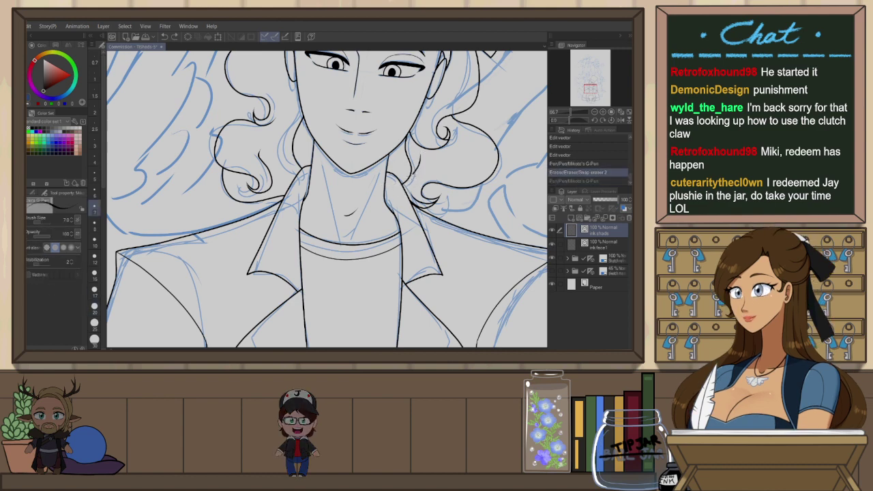
mouse_move(401, 189)
left_mouse_down()
mouse_move(421, 155)
mouse_move(404, 189)
left_mouse_up()
key("ctrl+z")
key("e")
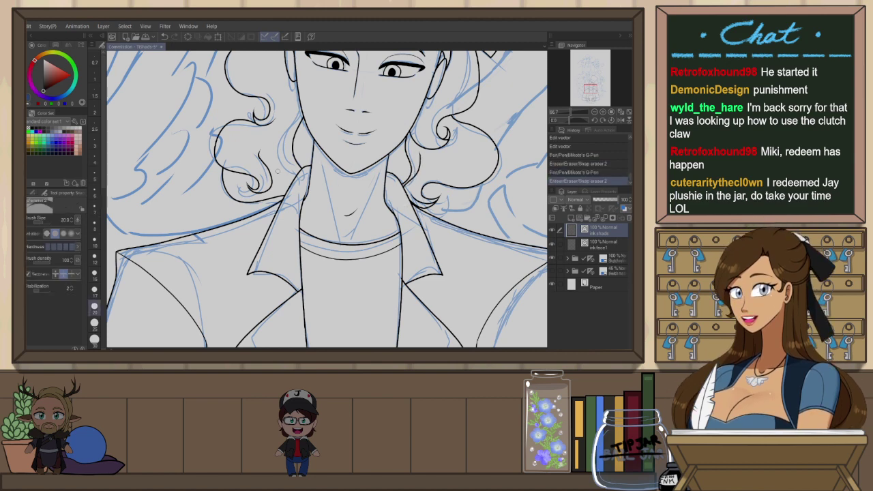
Ink the hair strand on the opposite side of the face from the cheek down to the collar and erase its overlaps
key("p")
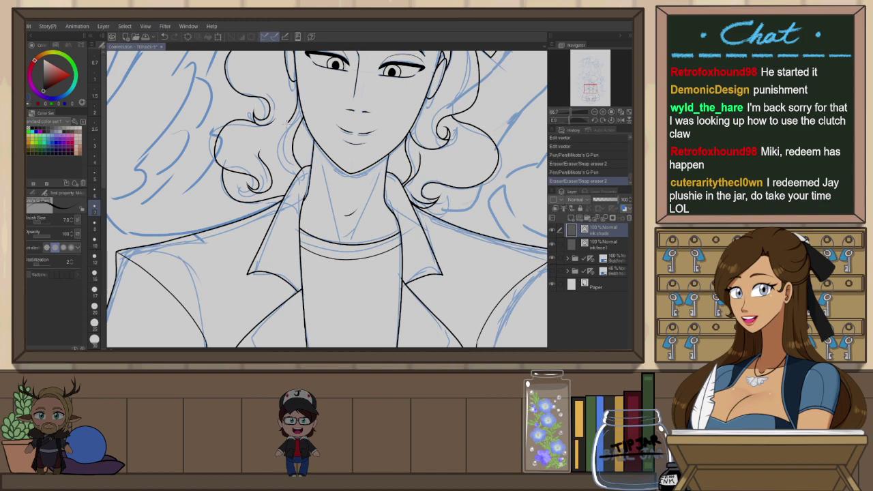
left_click_drag(287, 123, 295, 176)
key("ctrl+z")
mouse_move(298, 90)
left_mouse_down()
mouse_move(283, 143)
mouse_move(299, 180)
mouse_move(342, 209)
left_mouse_up()
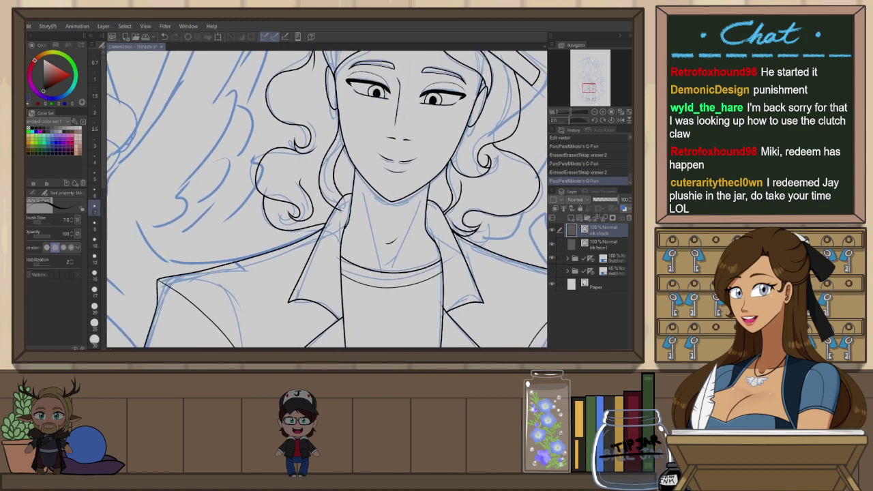
mouse_move(341, 145)
left_mouse_down()
mouse_move(336, 182)
mouse_move(354, 193)
left_mouse_up()
key("ctrl+z")
key("ctrl+z")
left_click_drag(339, 163, 357, 192)
key("e")
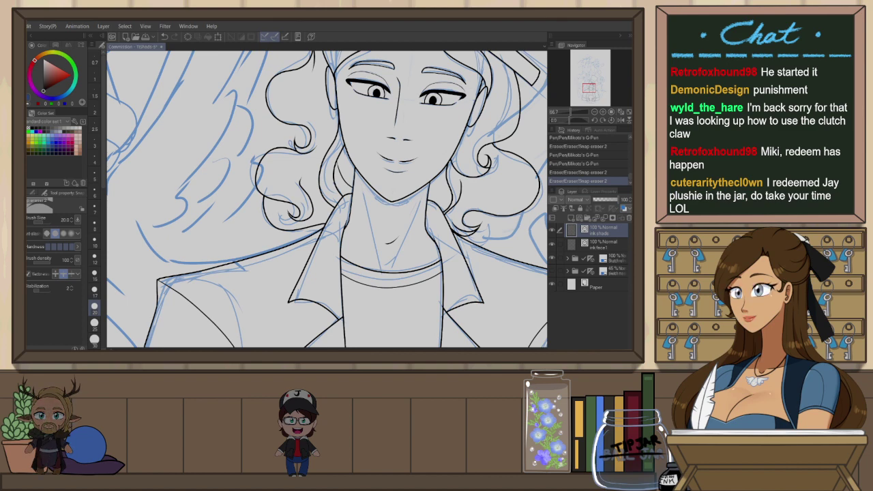
Hide both sketch folders to check the top-hatted character's line art on its own
scroll(410, 127, "down", 2)
left_click_drag(478, 125, 450, 189)
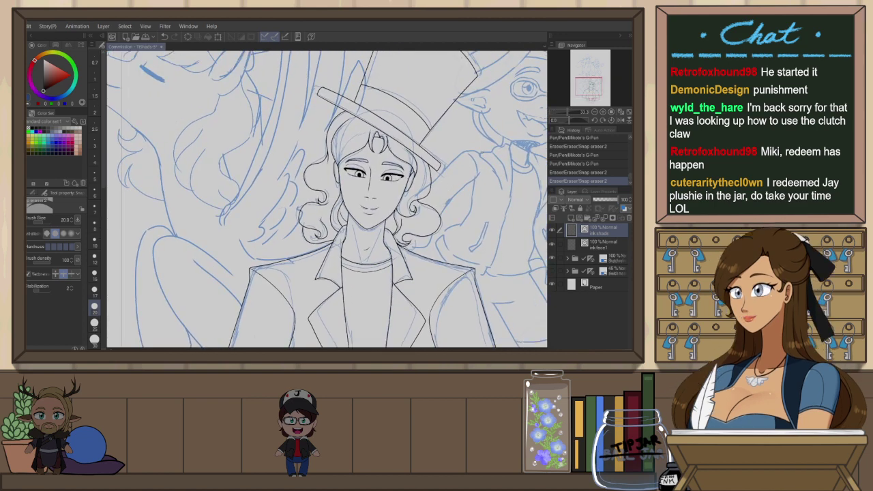
key("ctrl+0")
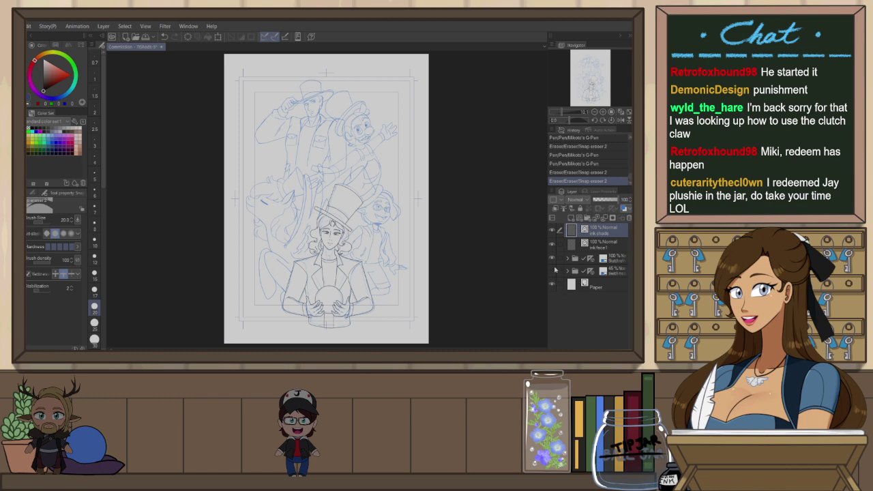
left_click(554, 263)
key("ctrl+plus")
left_click_drag(376, 308, 389, 229)
key("ctrl+plus")
key("ctrl+plus")
left_click_drag(378, 196, 397, 286)
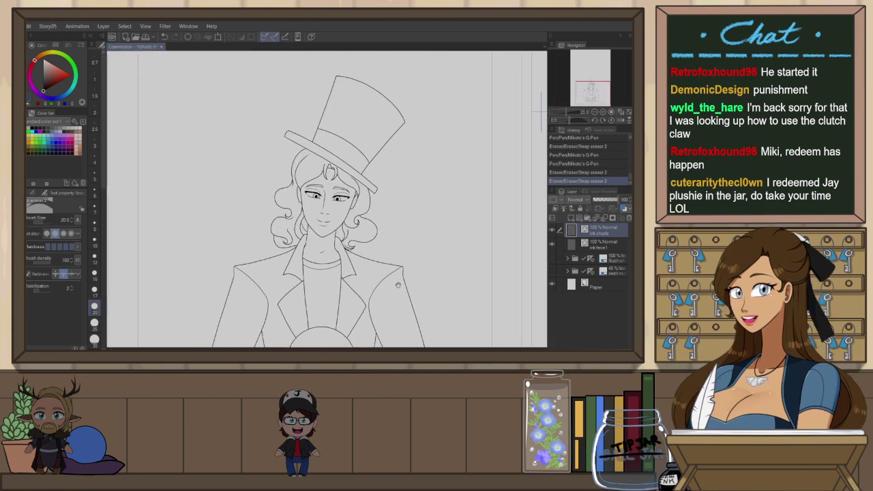
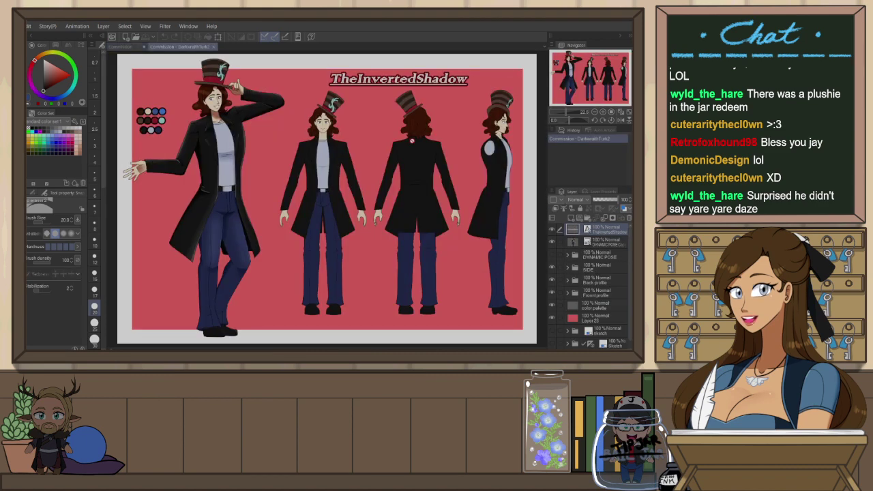
In the character reference sheet, expand the Front profile and ink front folders and select the upper vector line layer
scroll(326, 80, "up", 1)
scroll(325, 80, "up", 2)
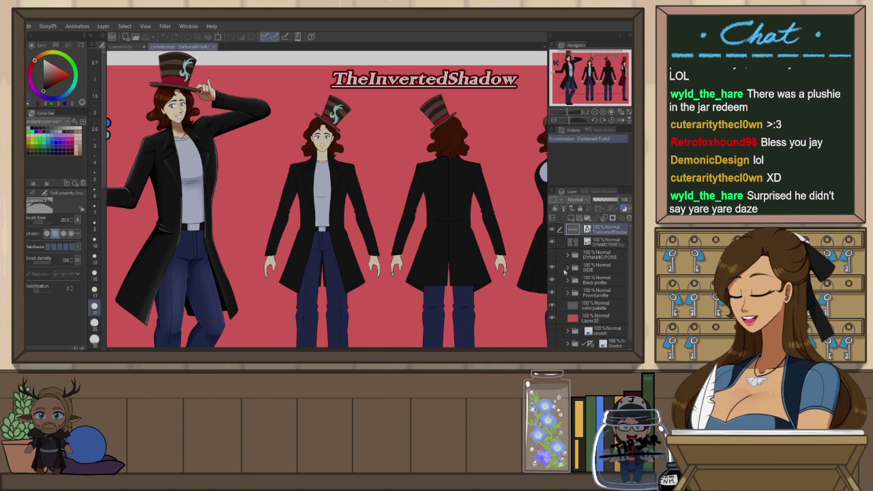
left_click(569, 292)
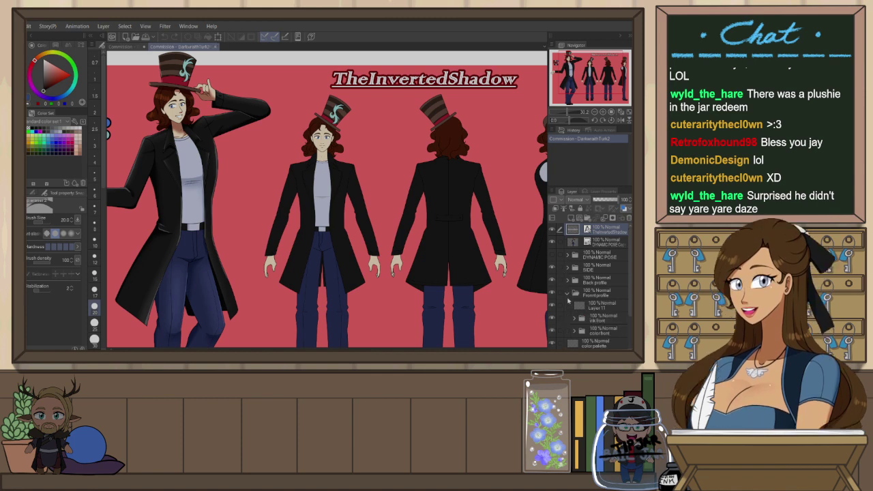
left_click(574, 319)
left_click(574, 320)
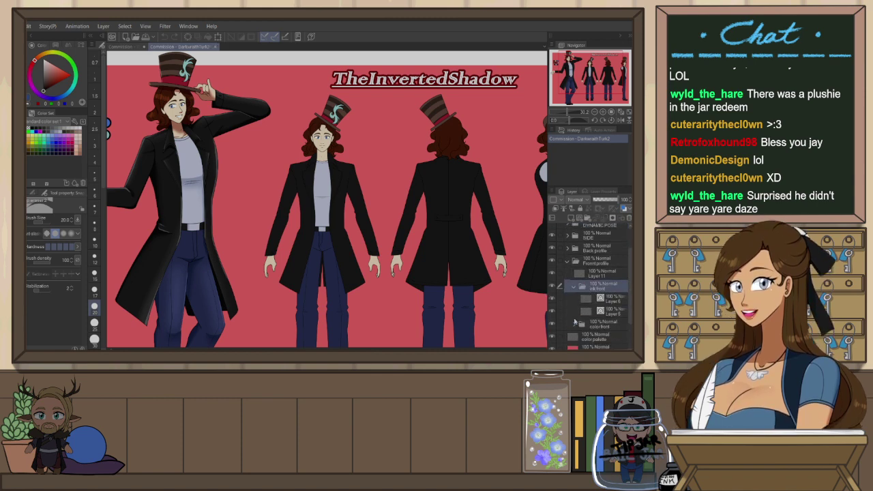
scroll(347, 99, "up", 2)
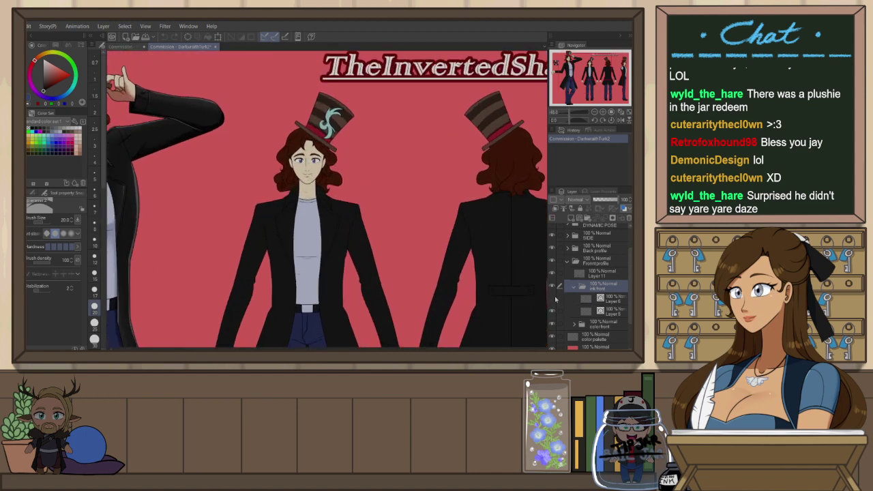
scroll(324, 91, "up", 2)
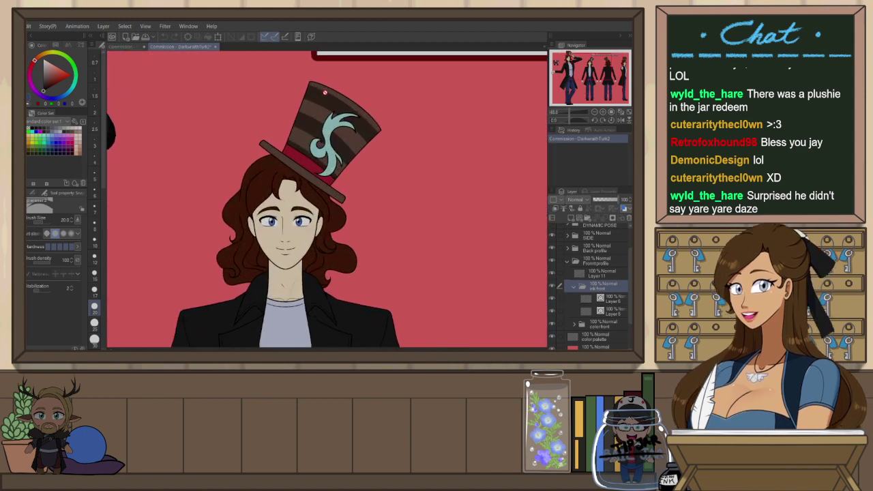
scroll(325, 92, "up", 1)
left_click(615, 300)
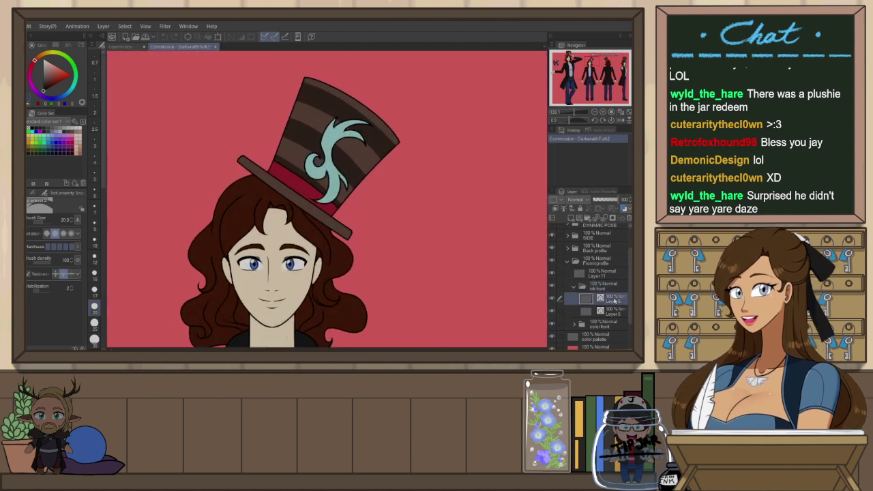
Lasso around the swirl emblem on the reference's front-view hat and select its vector lines for copying
key("m")
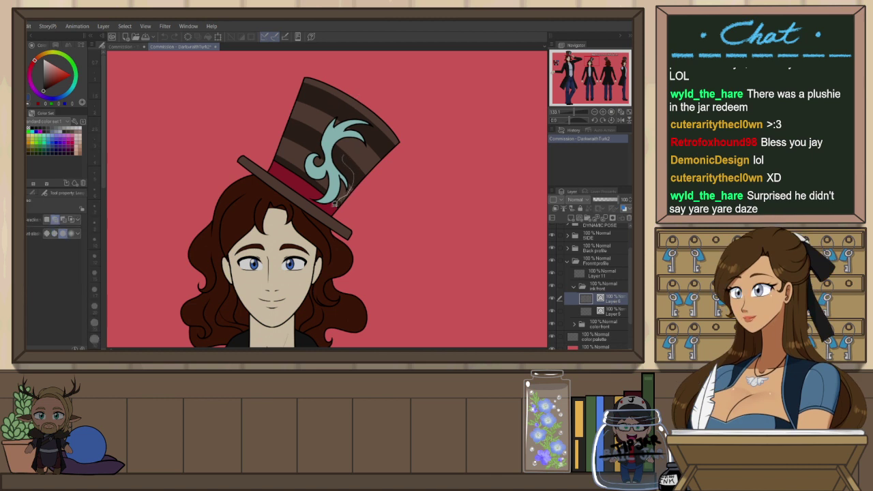
left_click_drag(310, 198, 307, 181)
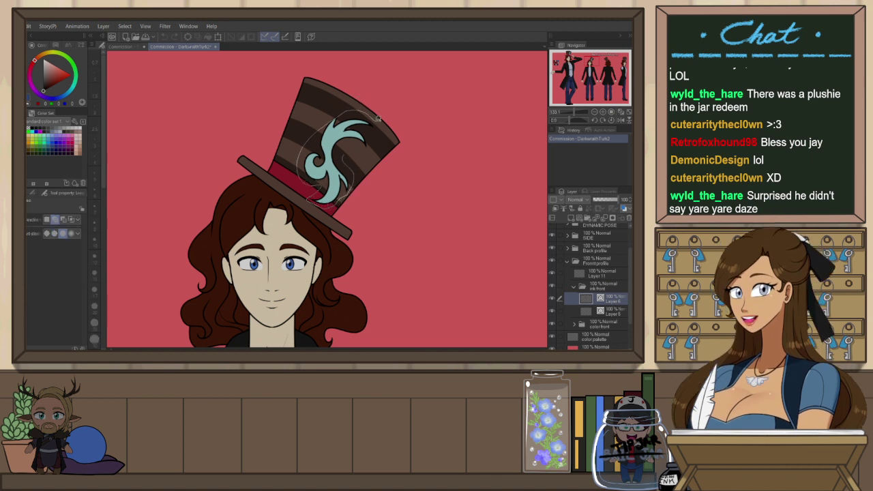
left_click_drag(377, 119, 365, 156)
left_click_drag(325, 118, 322, 122)
left_click(125, 26)
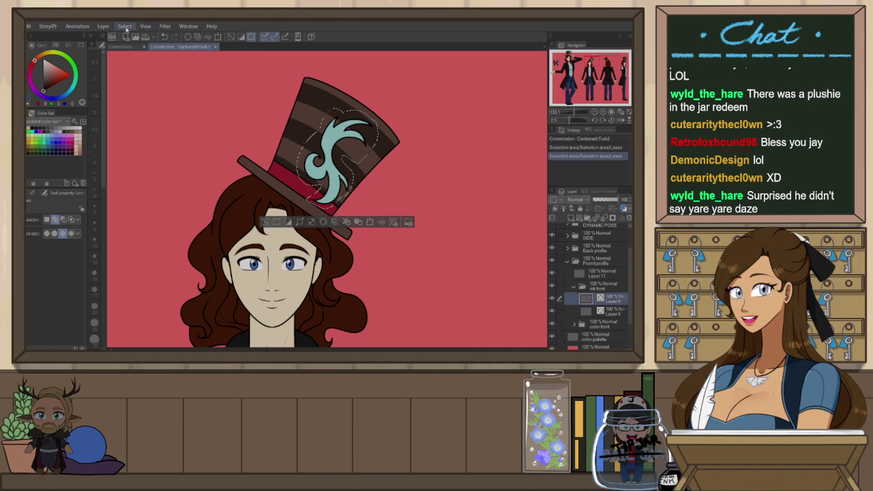
left_click(198, 108)
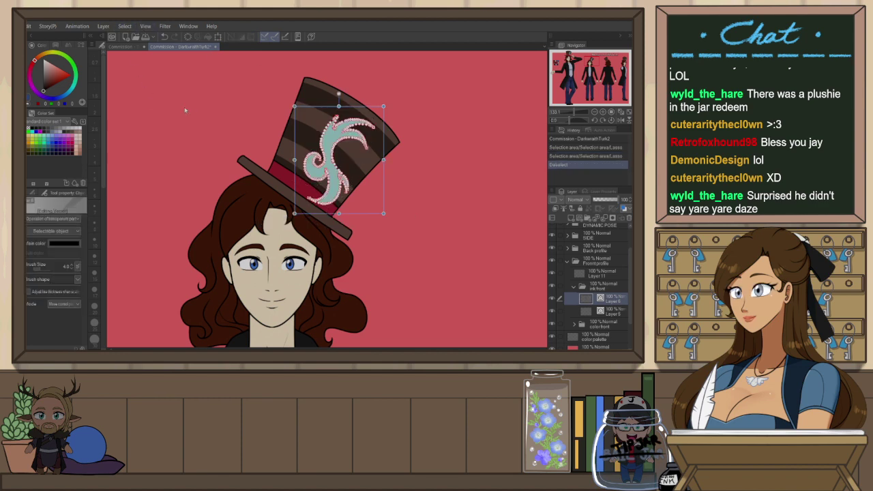
Paste the emblem's lines into the commission drawing's ink shade layer and move them down to the character's head
key("ctrl+Tab")
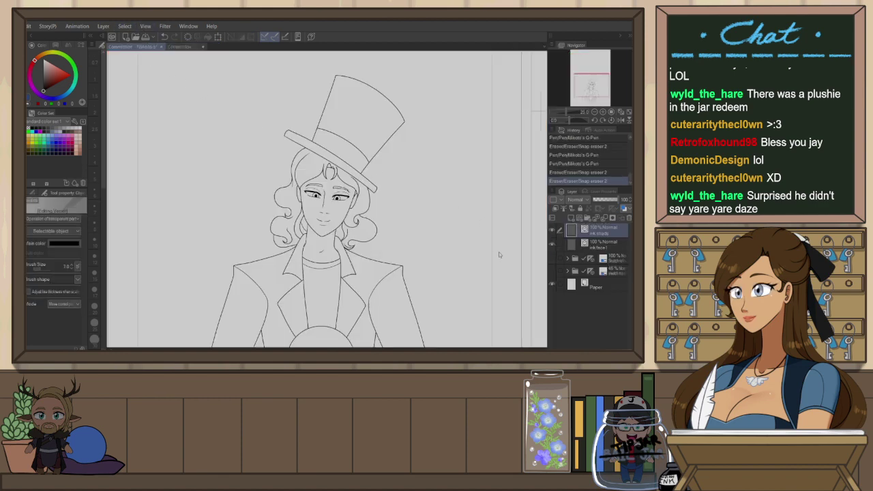
key("ctrl+v")
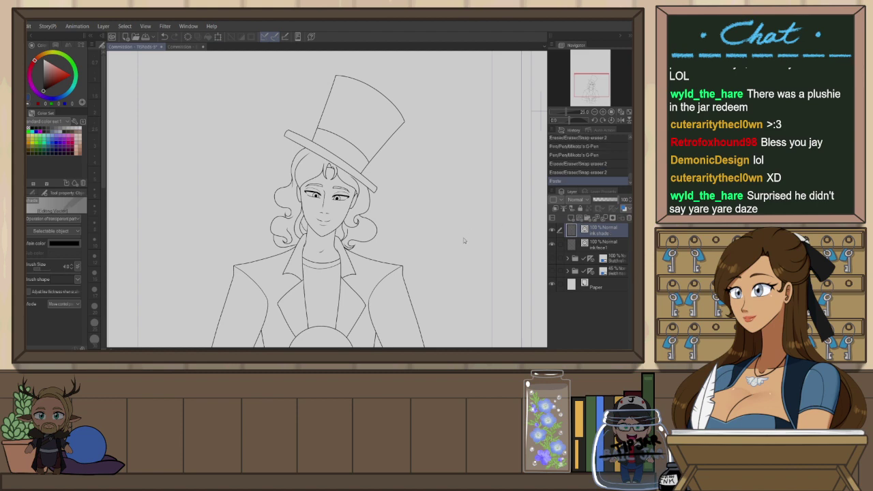
key("ctrl+0")
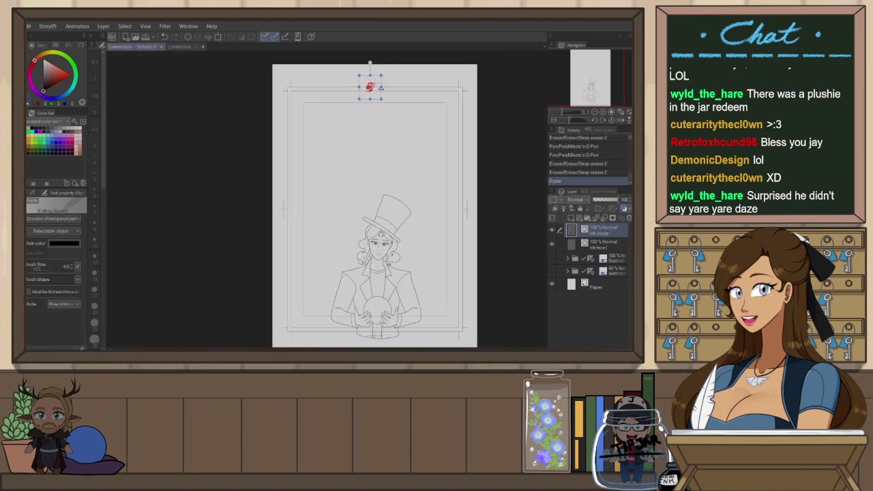
left_click_drag(371, 87, 365, 236)
scroll(397, 235, "up", 2)
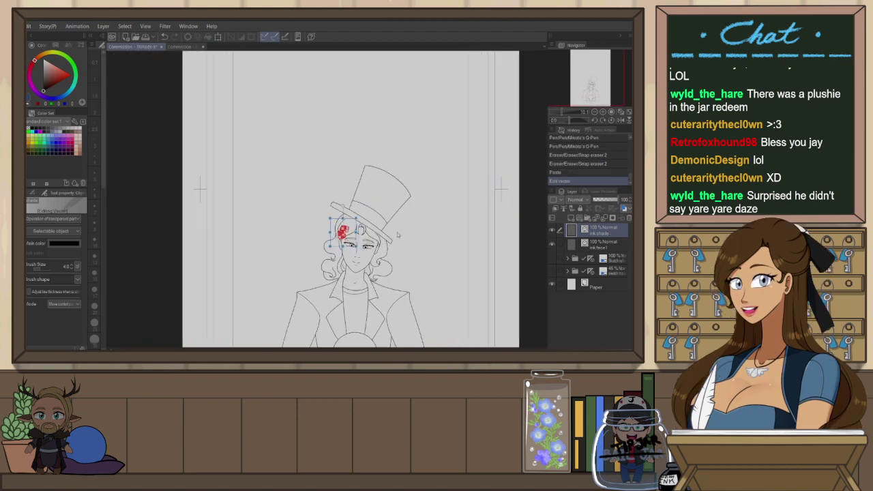
scroll(398, 235, "up", 3)
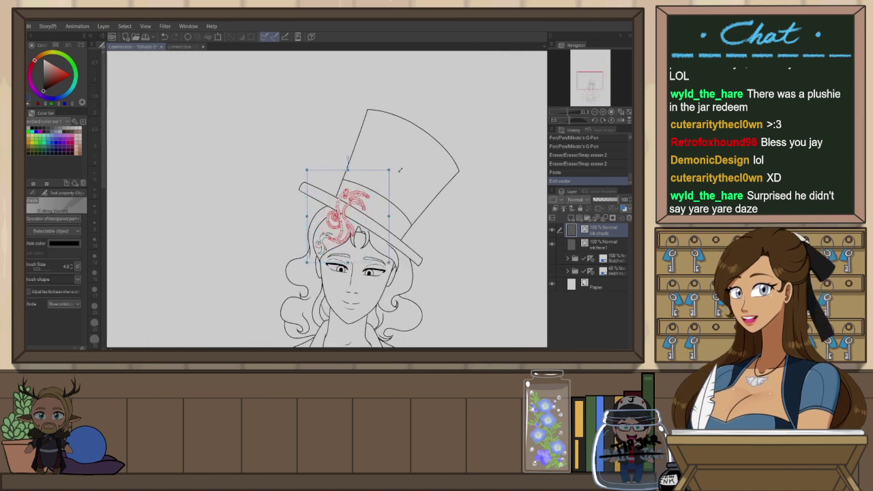
Enlarge the emblem, place it on the hat's crown, rotate it to follow the hat's tilt, and compare it with the reference sheet
left_click_drag(400, 170, 471, 127)
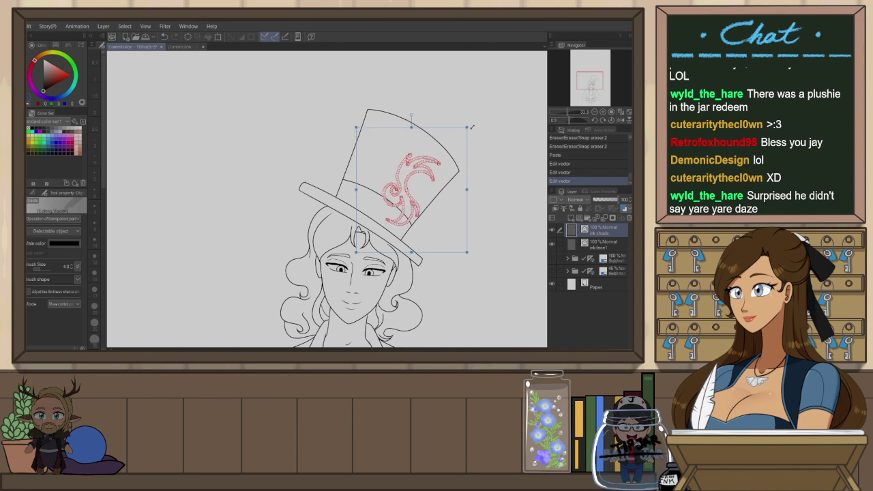
left_click_drag(471, 174, 468, 190)
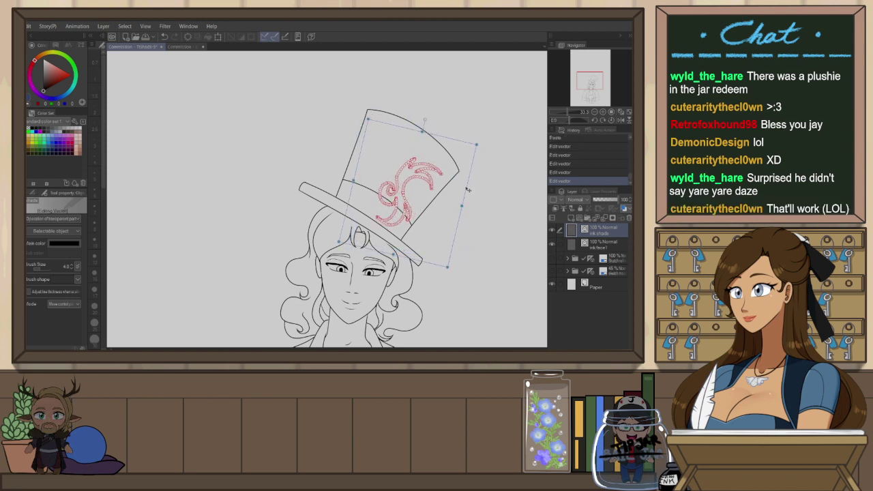
left_click(491, 186)
scroll(456, 176, "down", 4)
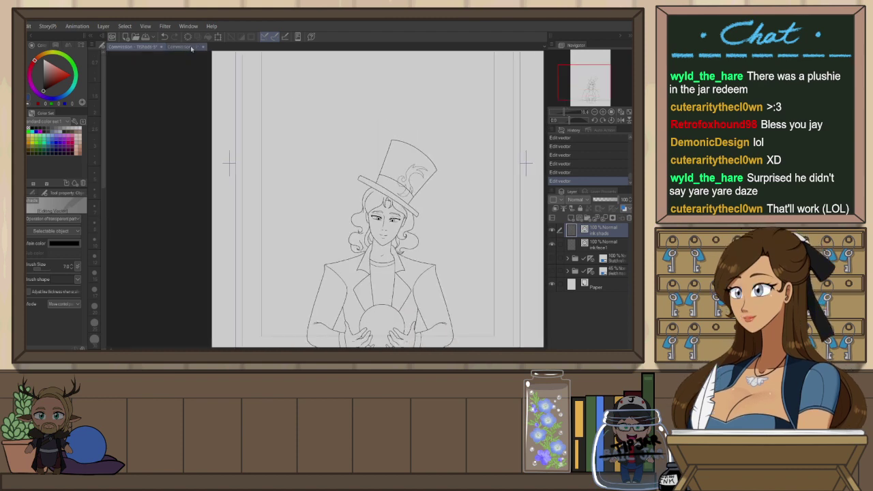
left_click(192, 48)
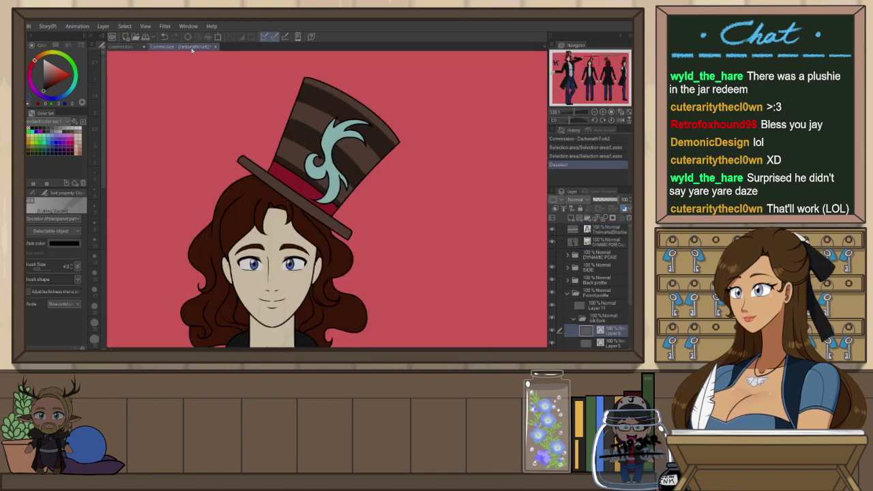
left_click(121, 46)
Select the emblem's vector lines on the ink shade layer and move them onto a new vector layer named "ink symbol"
scroll(440, 176, "up", 5)
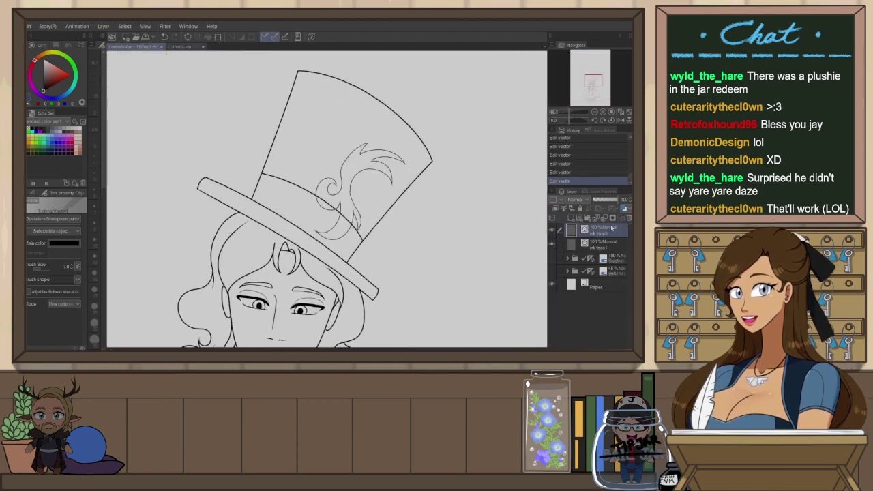
key("m")
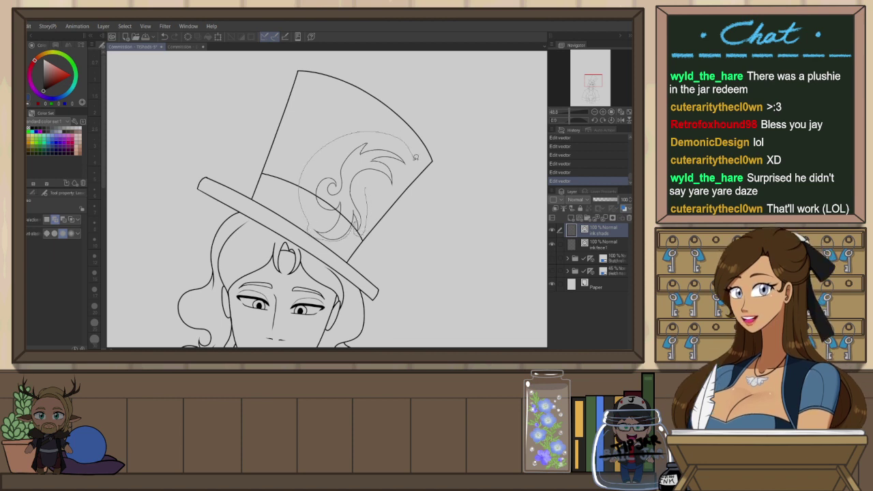
left_click_drag(415, 158, 414, 159)
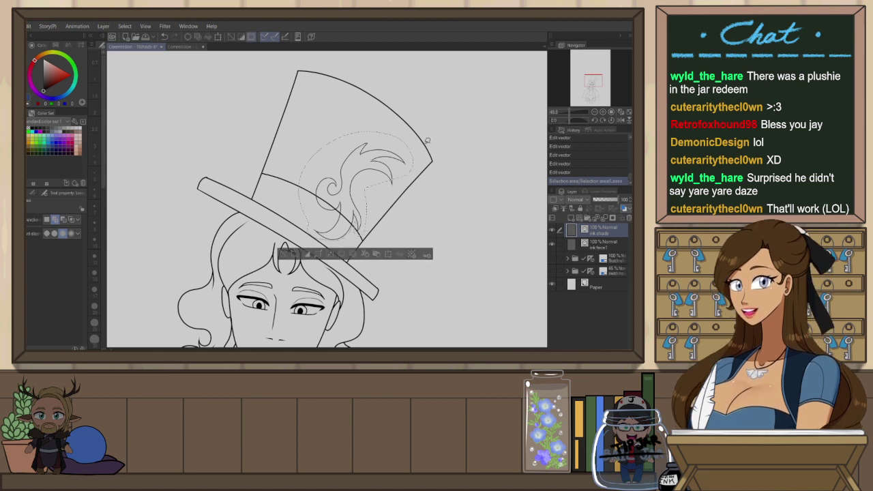
left_click(122, 26)
left_click(184, 118)
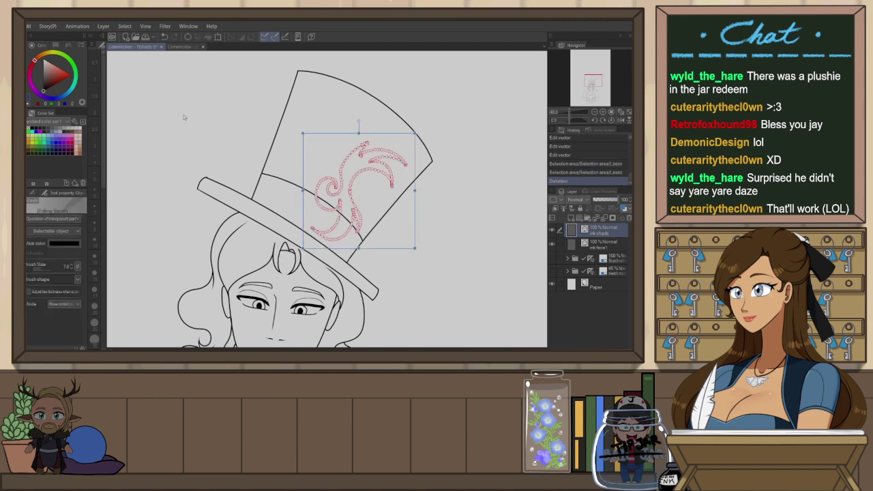
key("ctrl+x")
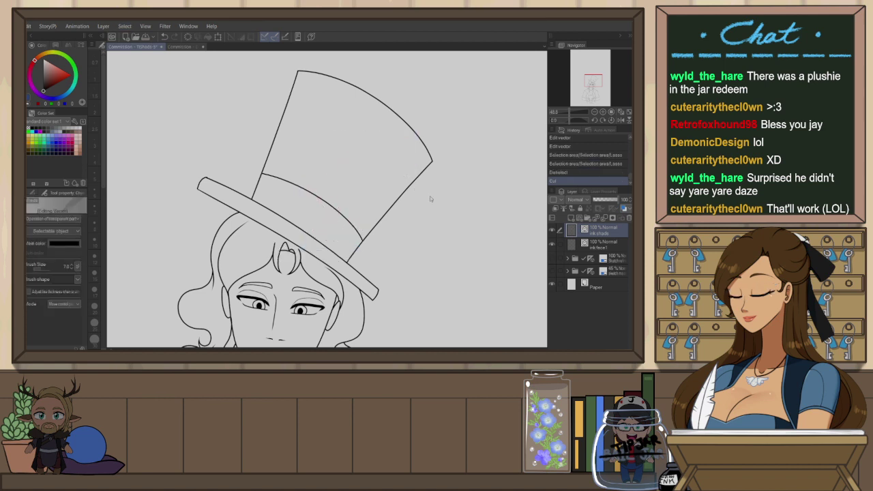
left_click(579, 218)
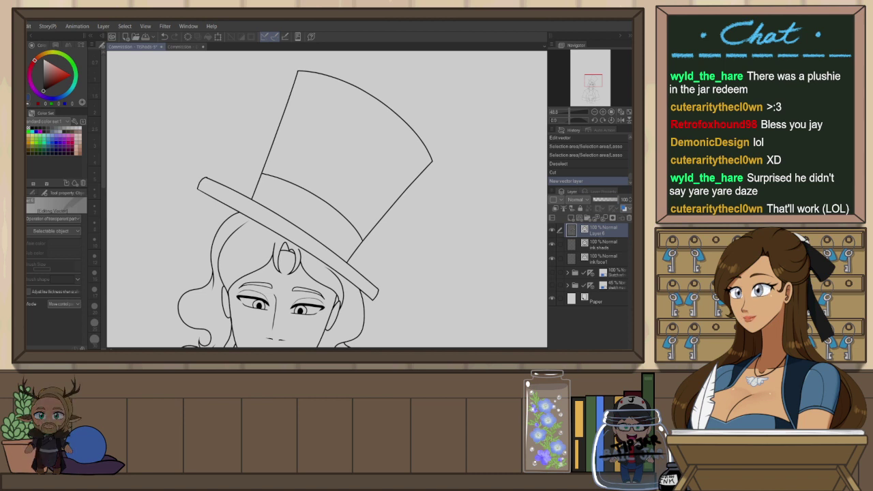
key("ctrl+v")
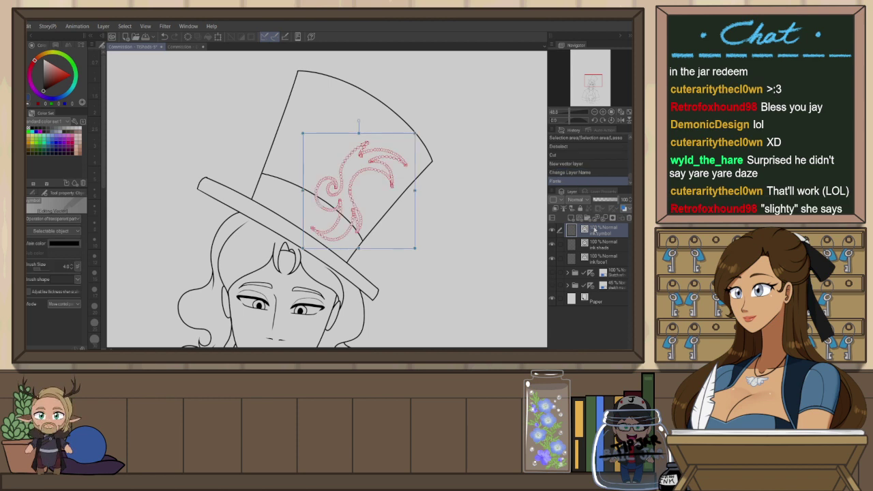
Increase the brush size of the emblem's vector lines to thicken them
left_click(72, 267)
left_click(230, 121)
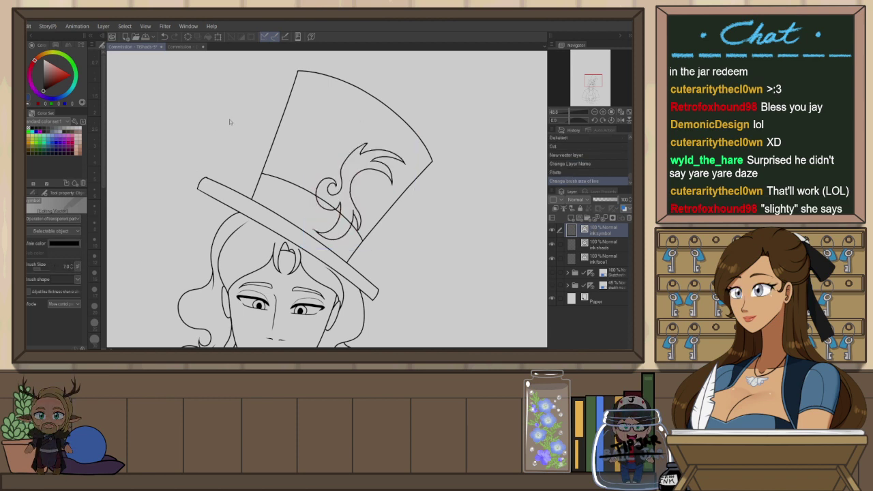
scroll(382, 145, "up", 3)
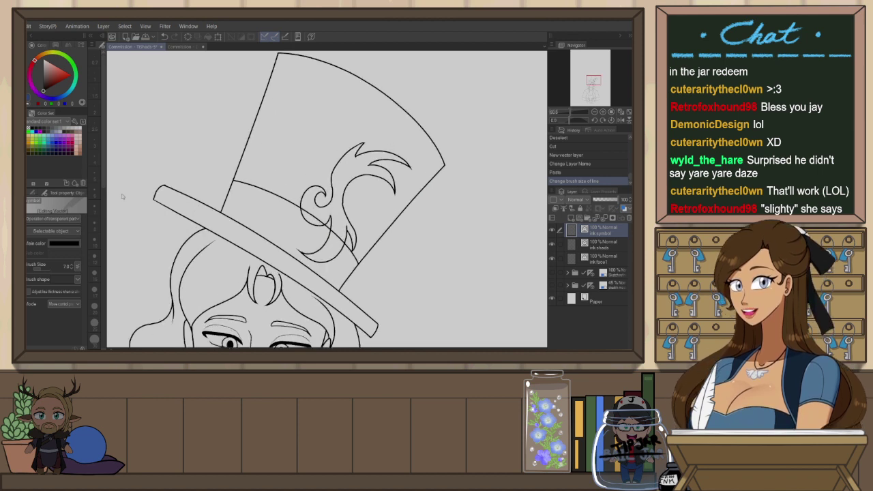
left_click(71, 265)
left_click(71, 265)
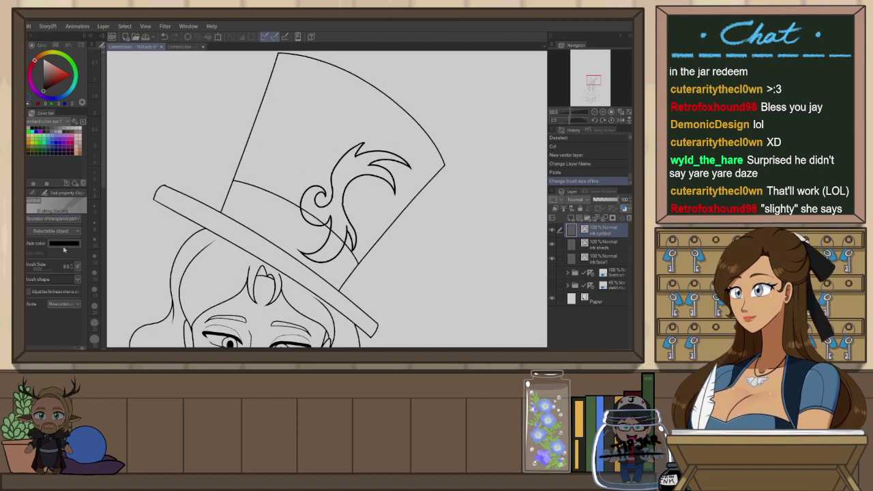
Erase the overshooting line ends around the emblem with the vector eraser on the ink symbol layer
key("e")
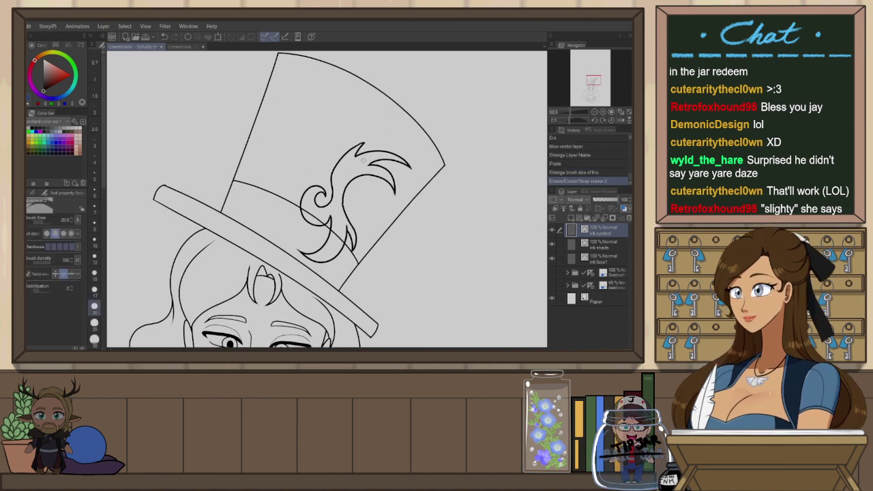
left_click_drag(295, 253, 298, 249)
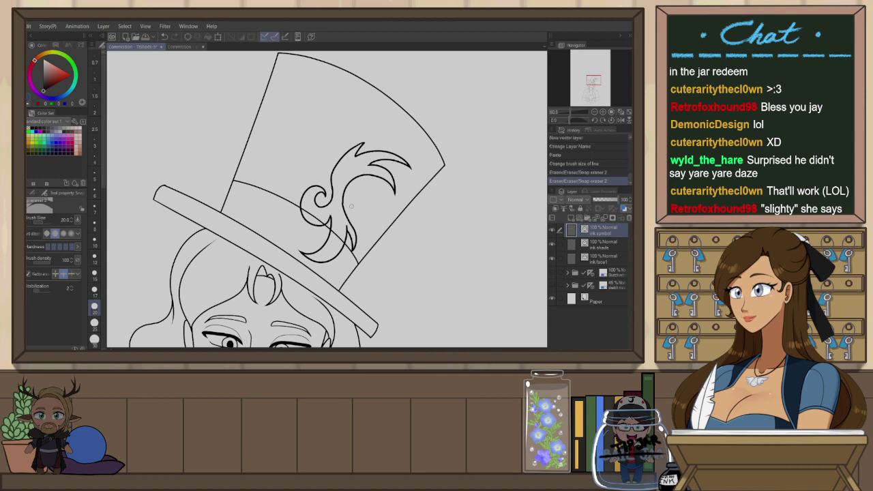
left_click_drag(412, 169, 413, 175)
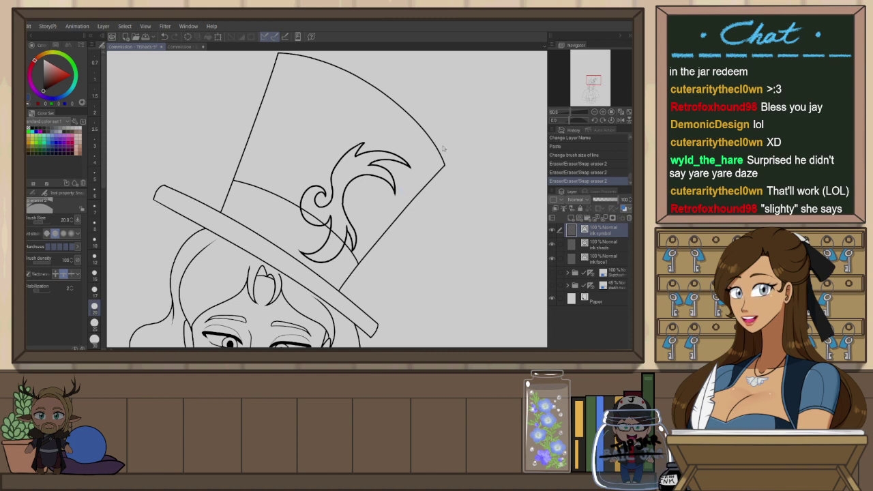
Adjust the end point of the emblem's curl line so it meets the pointed tip of the neighbouring lower curve
key("h")
scroll(230, 159, "up", 4)
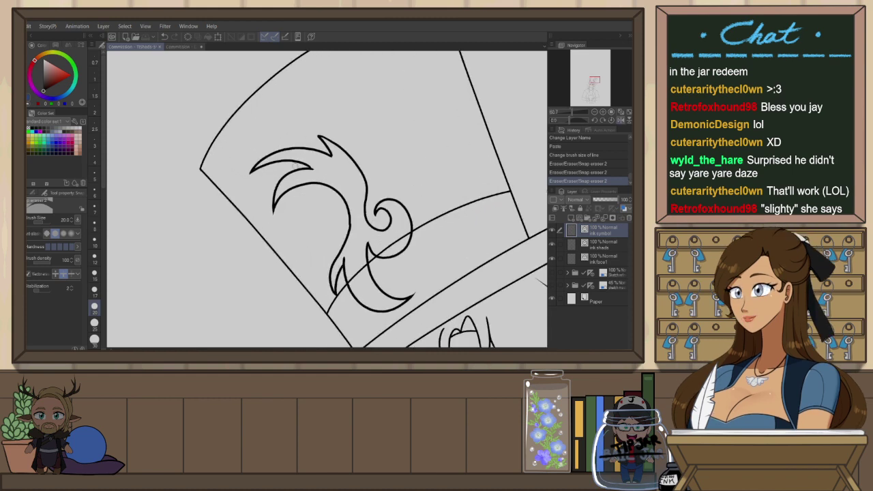
scroll(296, 165, "up", 3)
scroll(299, 155, "down", 3)
scroll(365, 227, "up", 4)
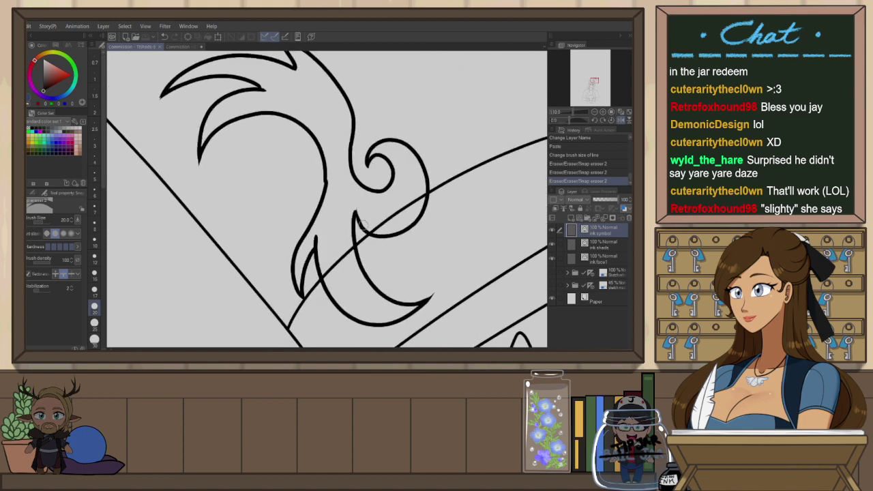
left_click_drag(369, 209, 358, 207)
key("ctrl+z")
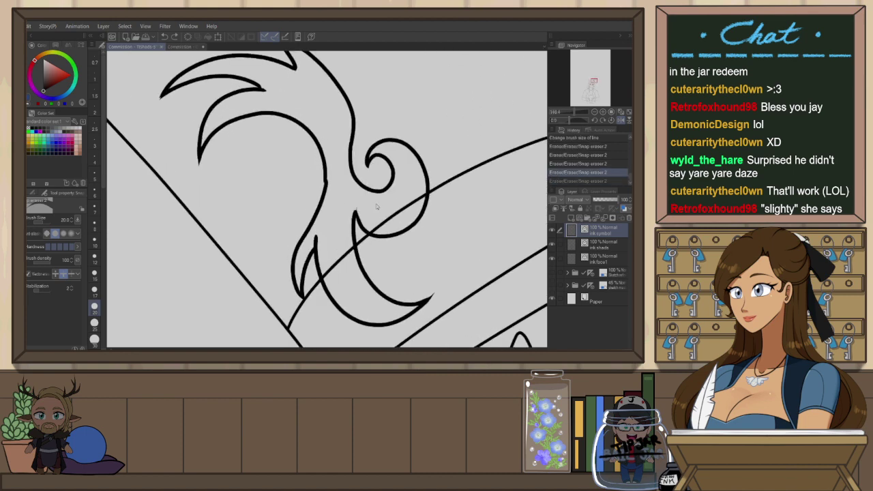
key("o")
left_click(360, 214)
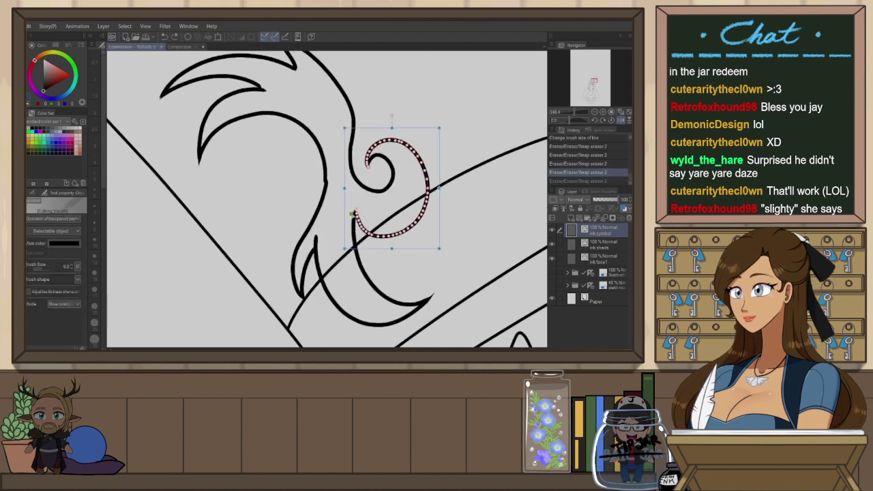
left_click_drag(352, 214, 355, 212)
left_click(367, 206)
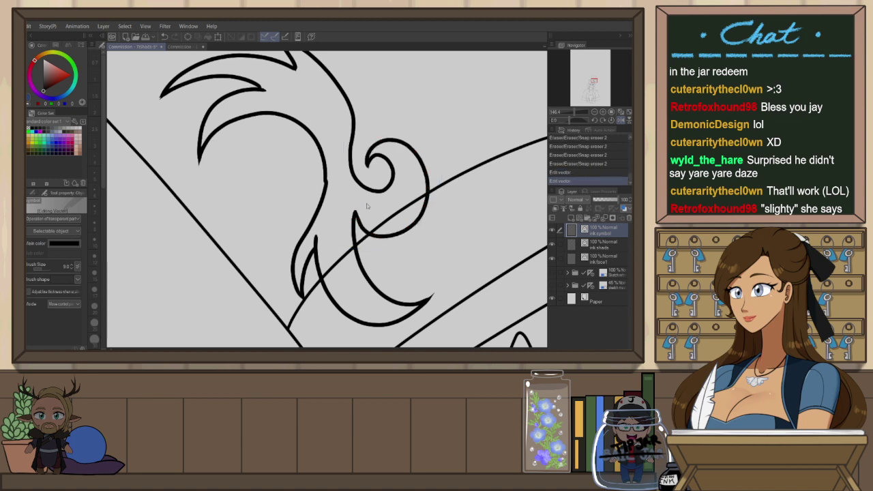
Adjust the end points of the emblem's inner stem line and upper feather line so they join their neighbouring lines cleanly
left_click(327, 191)
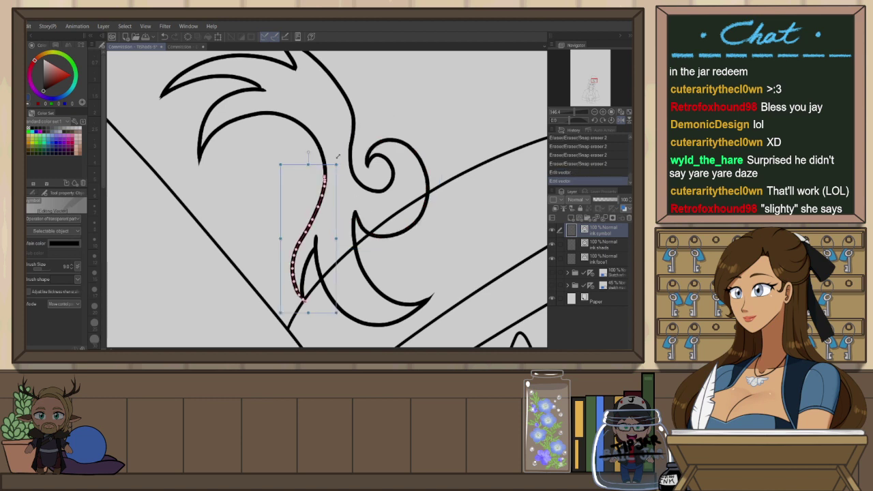
left_click(338, 156)
left_click(356, 151)
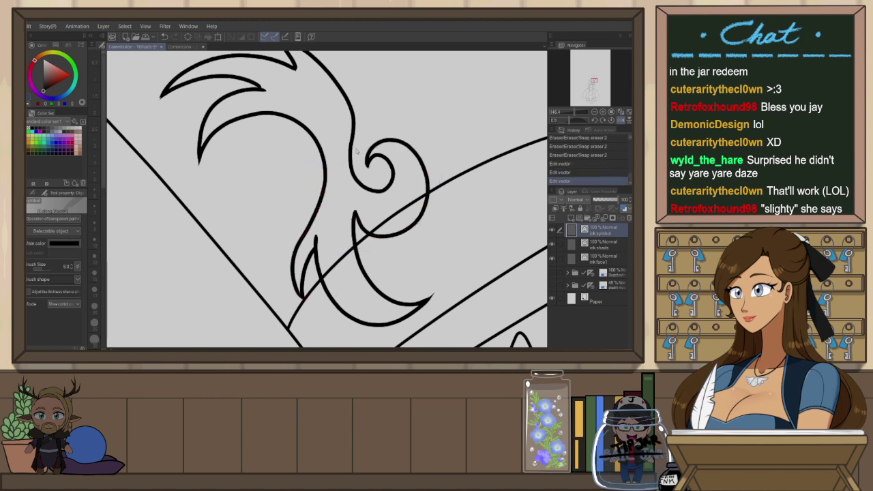
left_click(161, 99)
left_click_drag(159, 99, 163, 96)
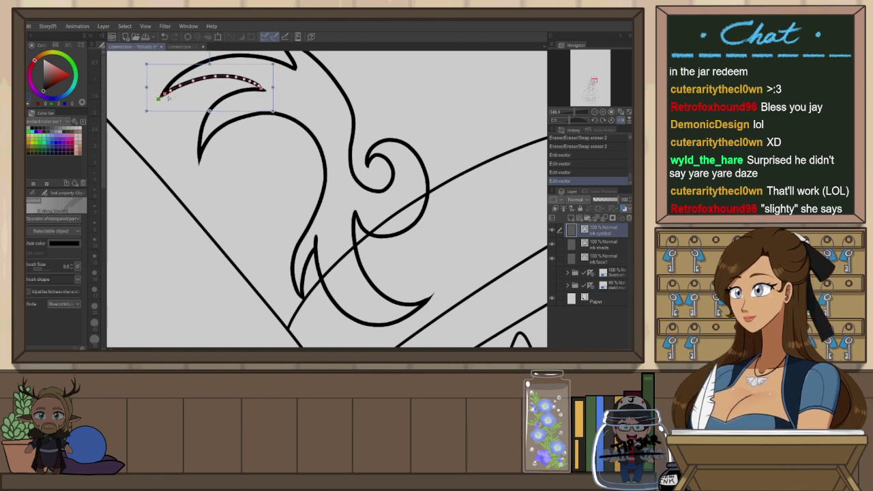
left_click(239, 103)
Reposition and slightly rotate the upper feather's inner line so its ends meet the adjoining curves
left_click_drag(299, 120, 302, 137)
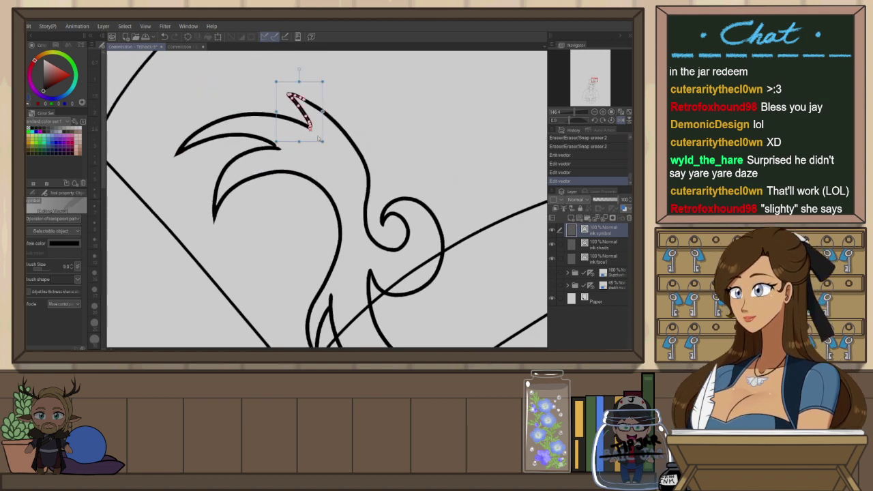
left_click(290, 150)
left_click_drag(289, 171, 290, 172)
key("ctrl+z")
left_click(280, 149)
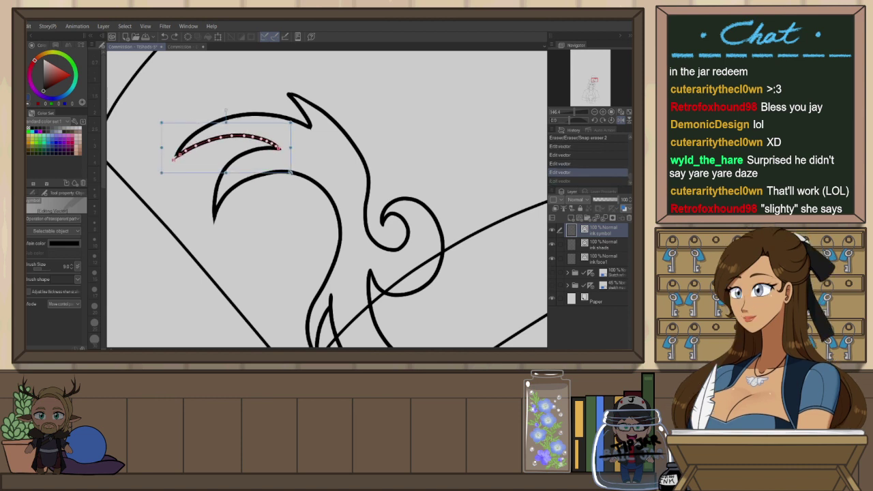
key("ctrl+y")
left_click_drag(296, 141, 295, 134)
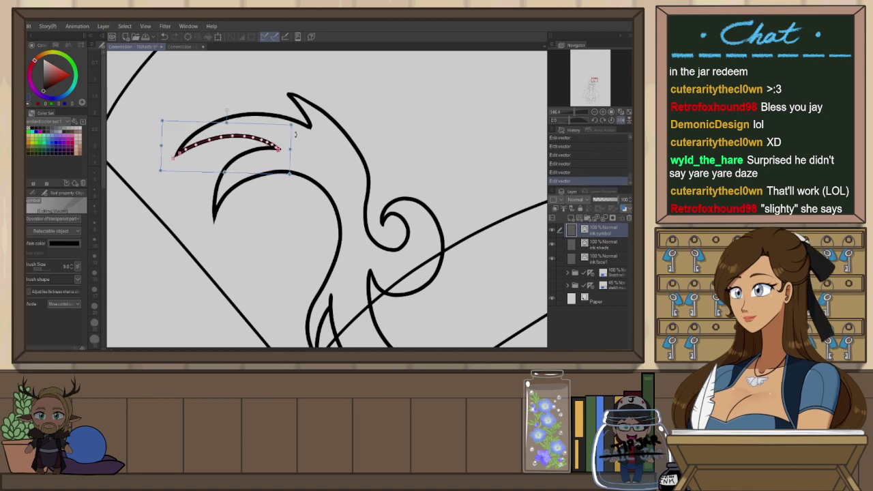
key("e")
left_click(279, 152)
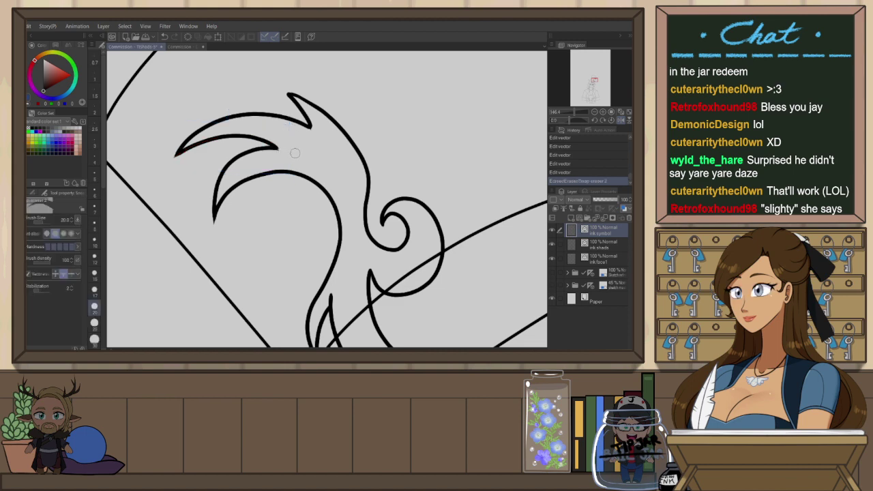
key("ctrl+z")
Switch to the ink shade layer and erase the hat line parts that overlap the emblem
scroll(402, 118, "down", 4)
scroll(425, 131, "down", 5)
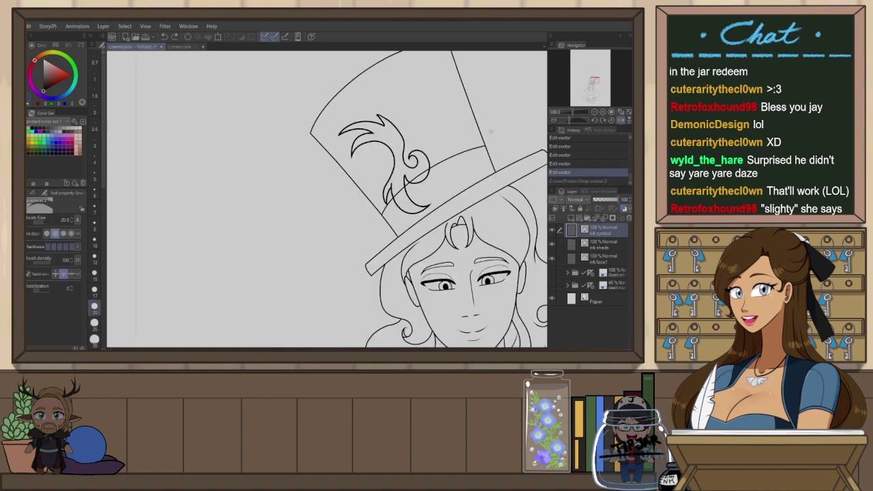
left_click(621, 120)
scroll(414, 142, "down", 3)
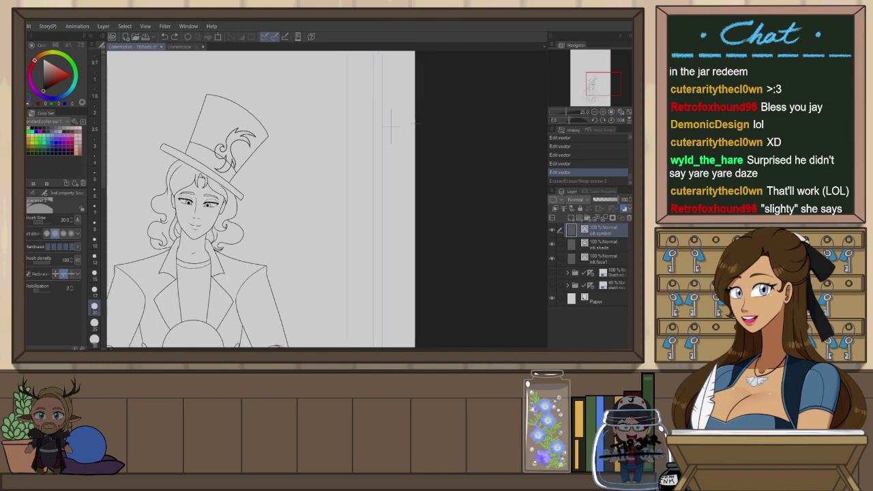
scroll(313, 142, "up", 2)
scroll(306, 128, "up", 2)
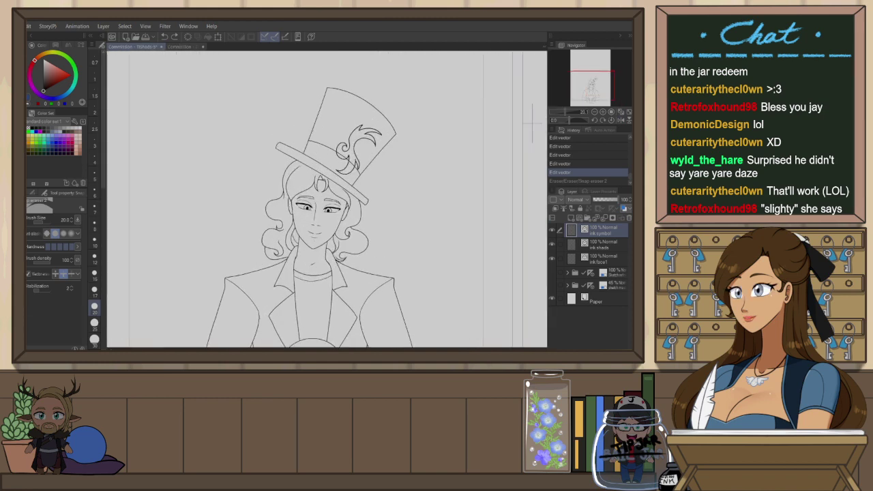
left_click(604, 245)
key("ctrl+y")
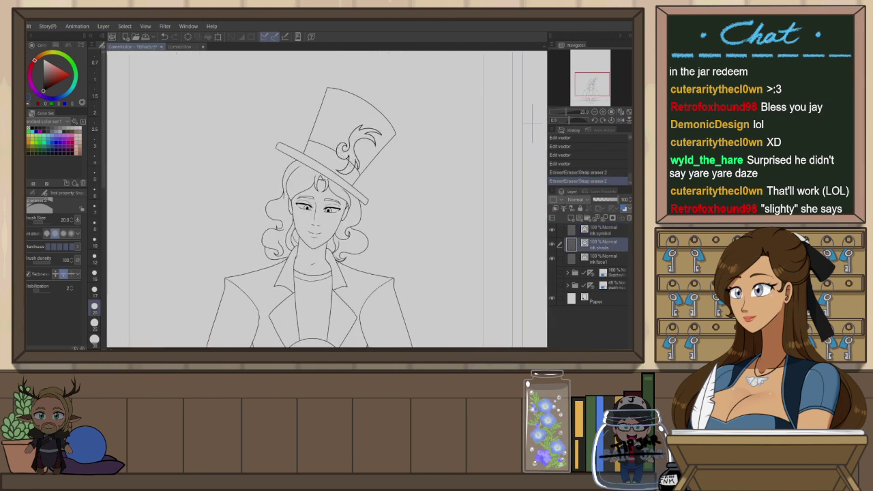
Thicken the outer contours of the coat, sleeves, hat and hair on the ink shade layer with the Correct line width tool
scroll(328, 198, "down", 3)
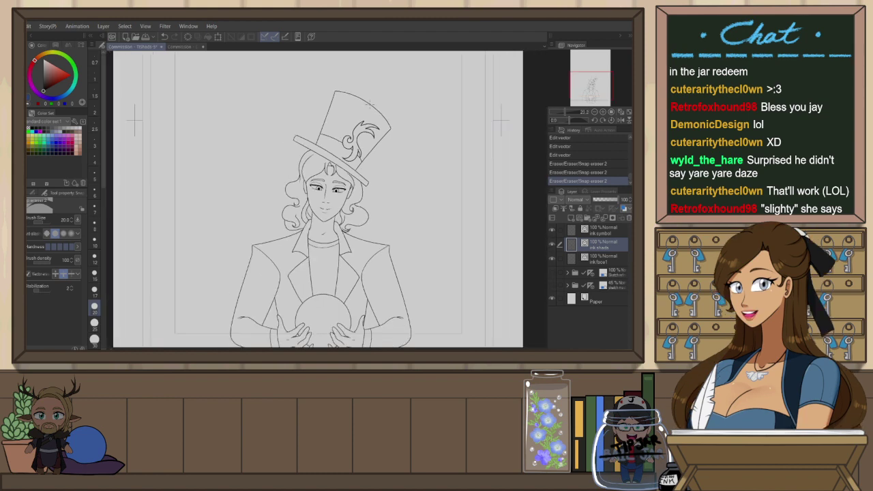
scroll(345, 154, "down", 4)
scroll(338, 172, "up", 1)
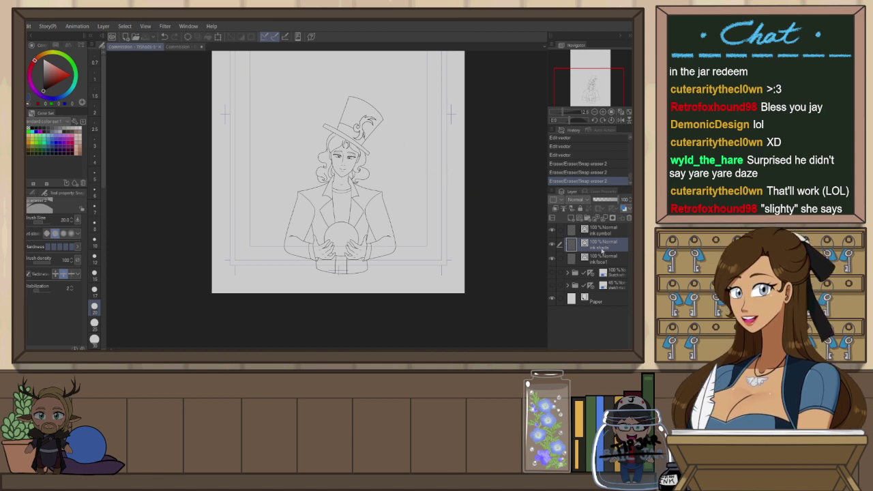
key("t")
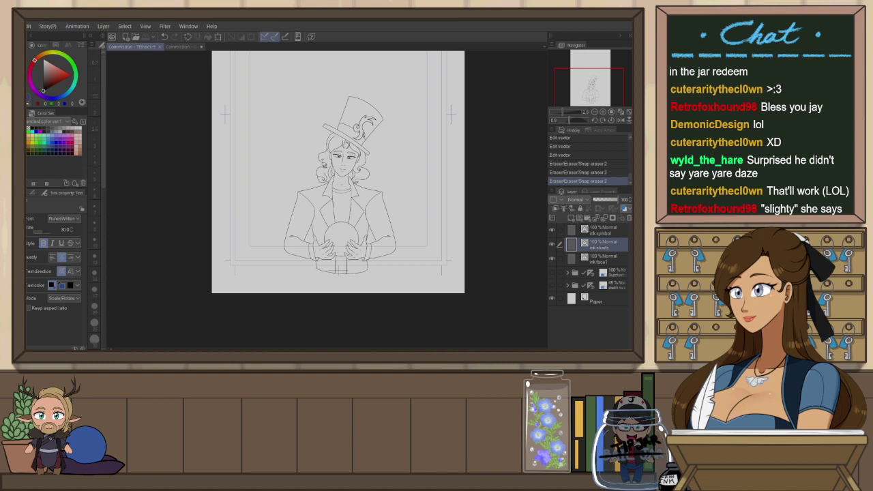
key("y")
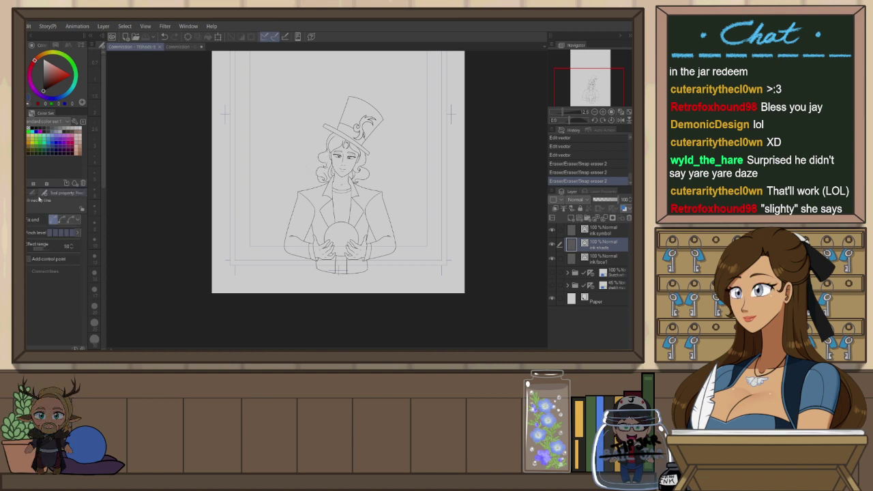
left_click(33, 194)
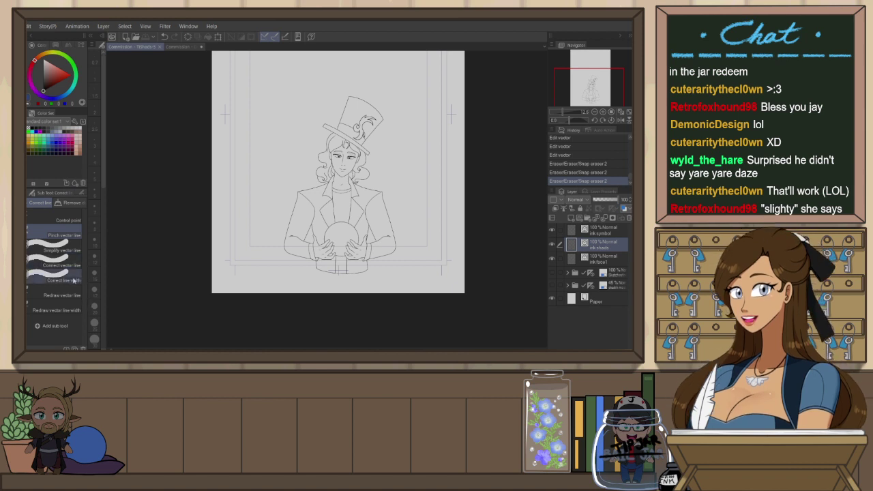
left_click(83, 279)
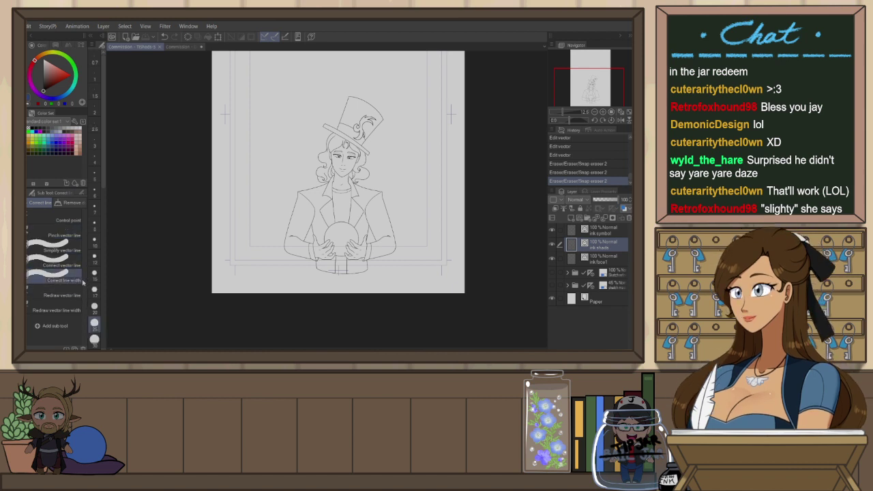
mouse_move(310, 188)
left_mouse_down()
mouse_move(298, 192)
mouse_move(313, 188)
left_mouse_up()
mouse_move(366, 186)
left_mouse_down()
mouse_move(383, 192)
mouse_move(386, 222)
left_mouse_up()
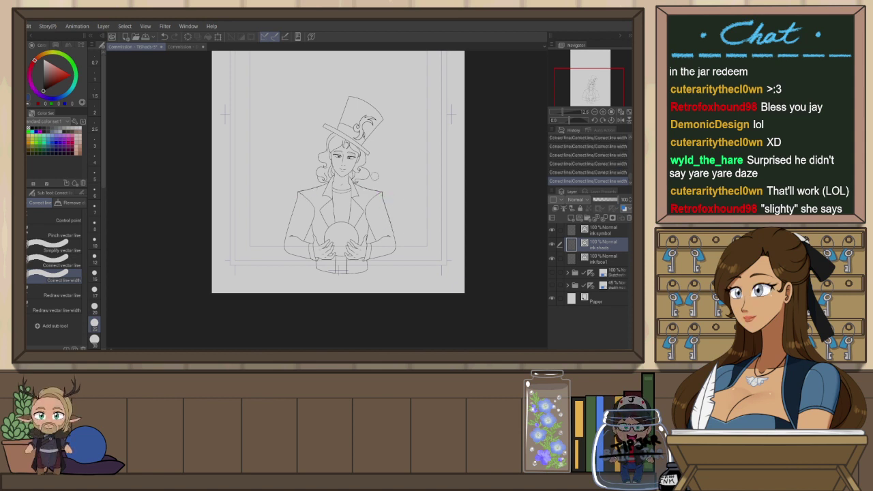
left_click_drag(299, 194, 289, 224)
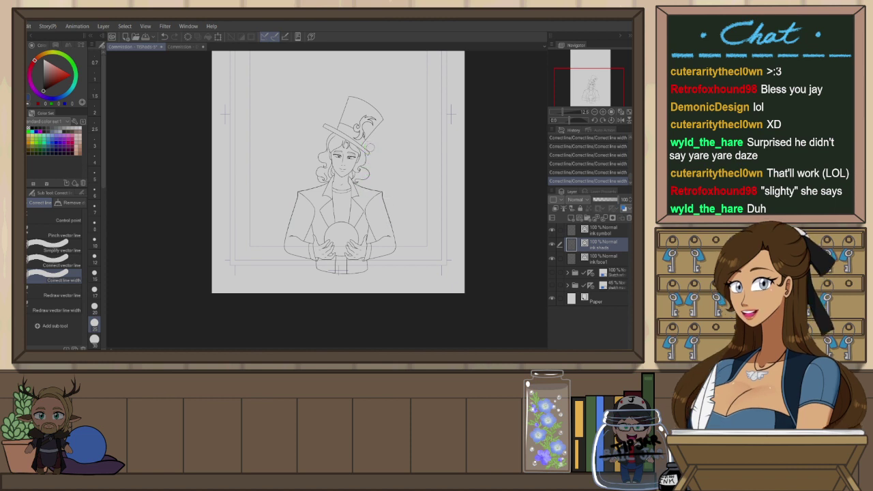
mouse_move(385, 125)
left_mouse_down()
mouse_move(357, 94)
mouse_move(347, 95)
left_mouse_up()
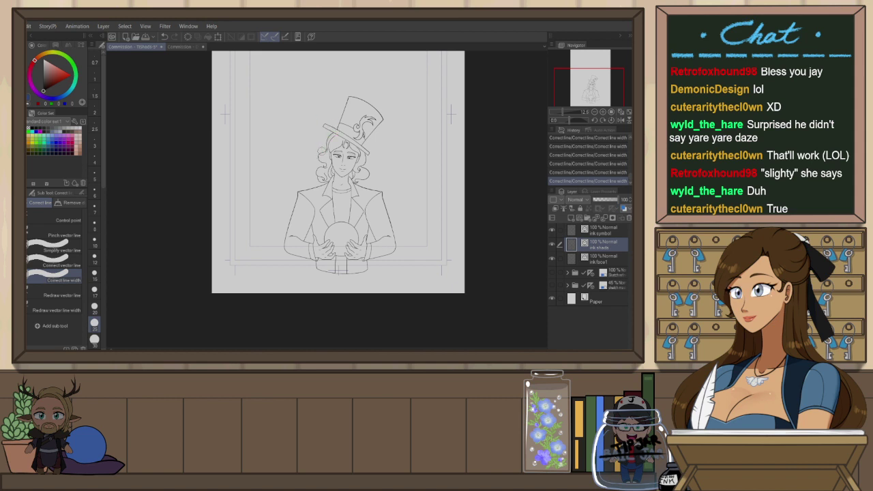
left_click_drag(322, 175, 318, 157)
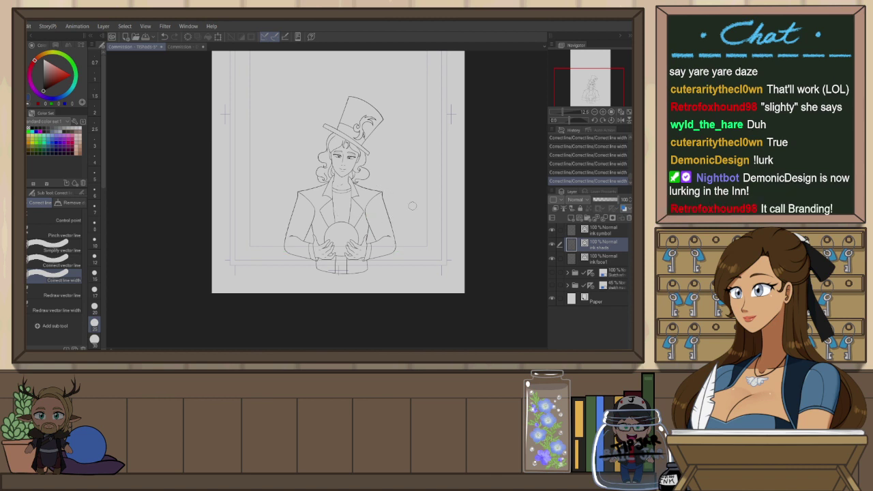
Show the blue sketch and group the ink symbol, ink shade and ink face layers into a renamed, collapsed folder
scroll(382, 152, "up", 2)
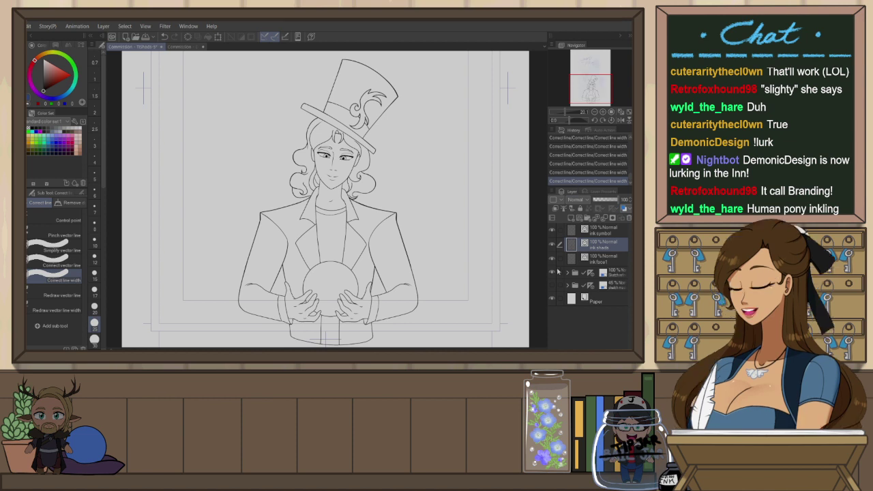
left_click(553, 272)
left_click(605, 233)
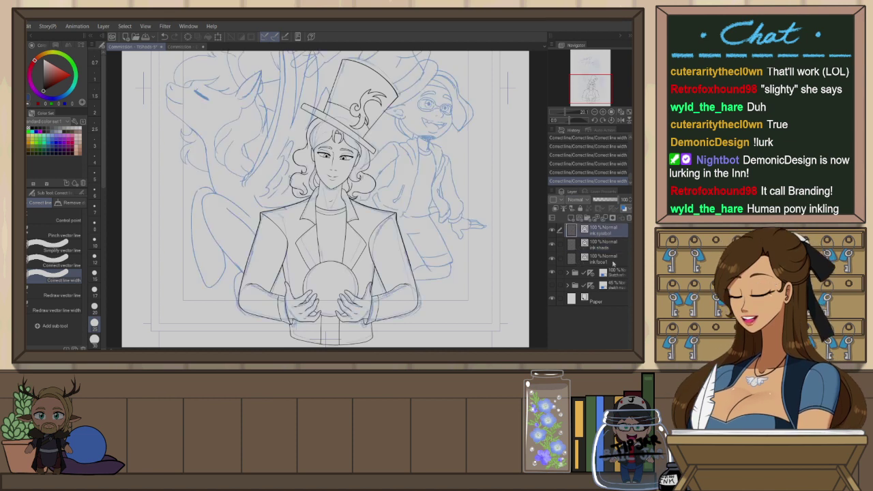
left_click(610, 262, "shift")
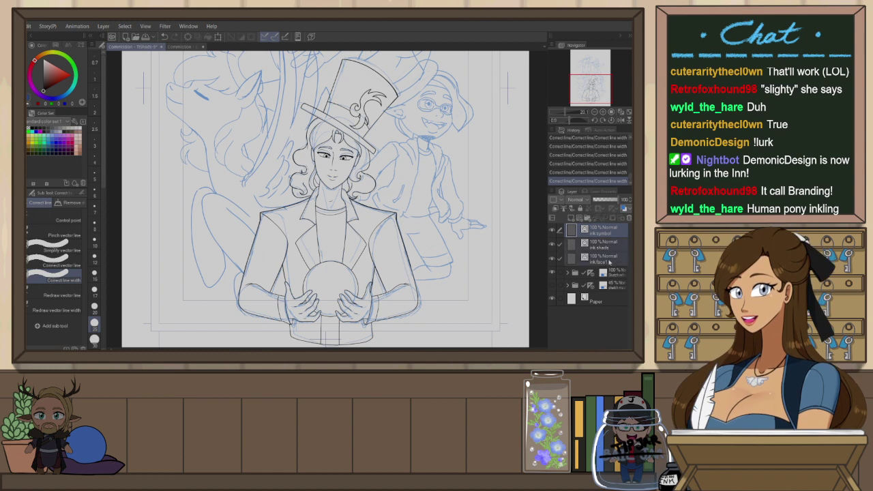
key("ctrl+g")
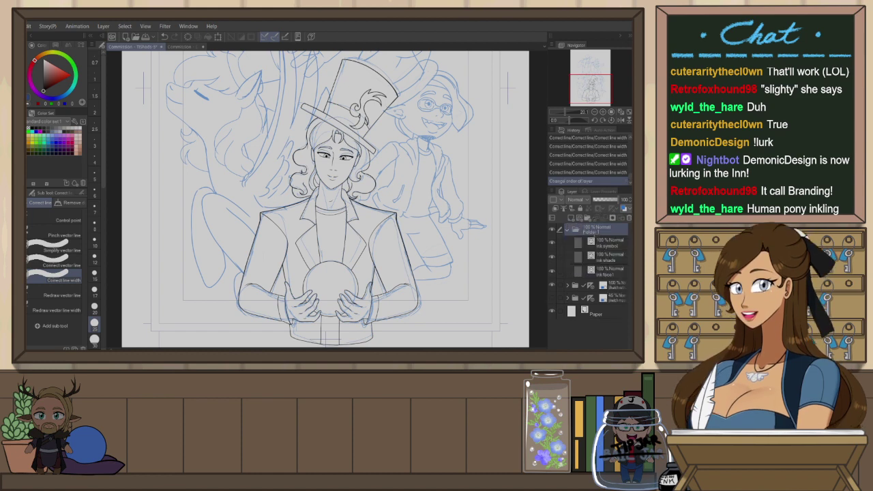
key("Return")
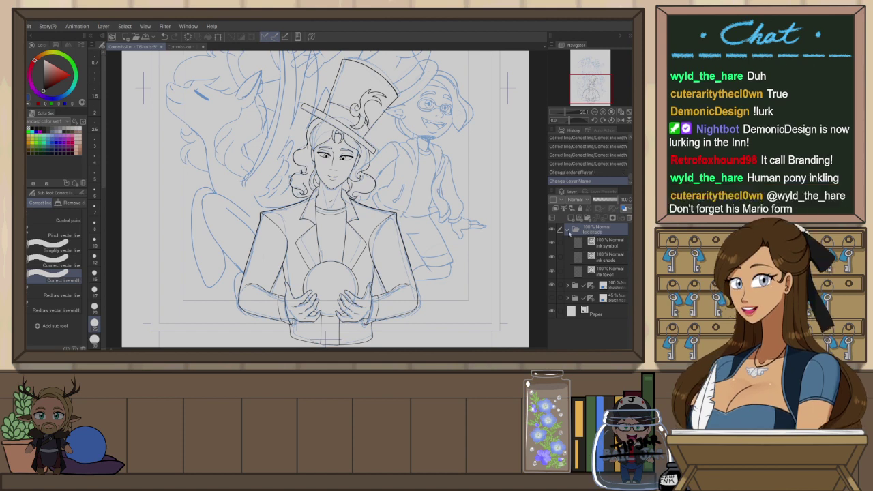
left_click(567, 230)
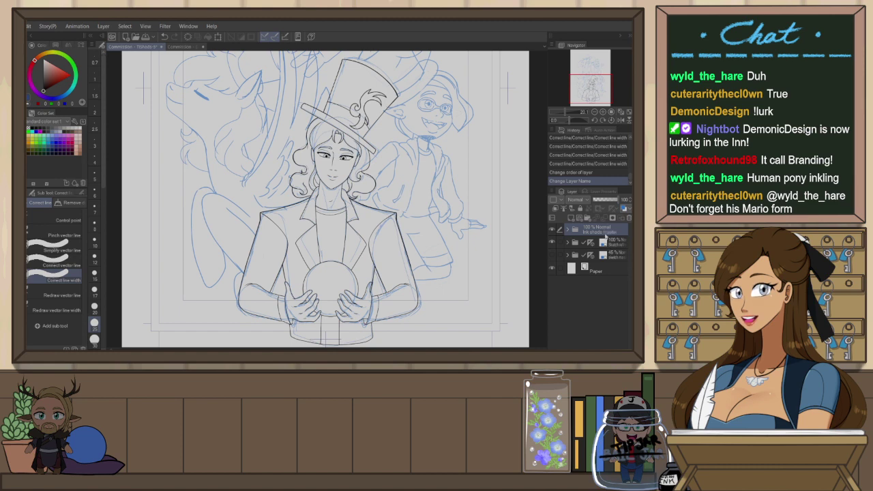
Tag the ink shads master folder with the green palette color and set it as the reference layer
left_click(563, 202)
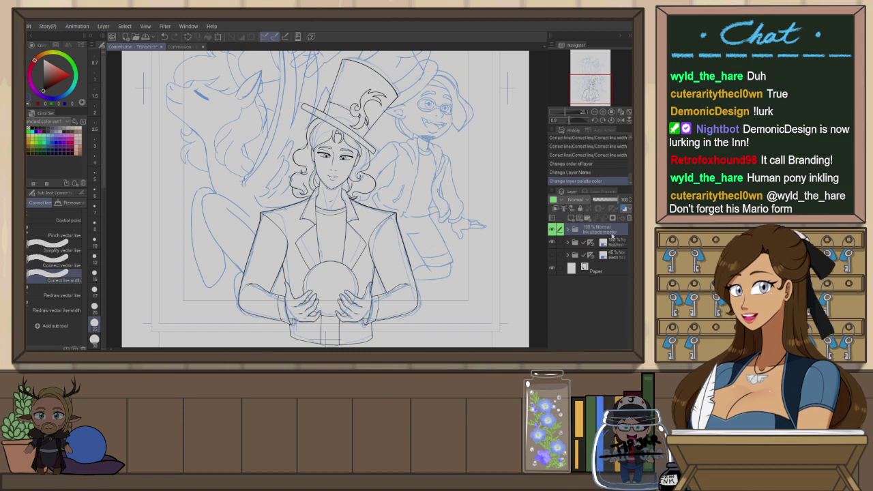
left_click(566, 209)
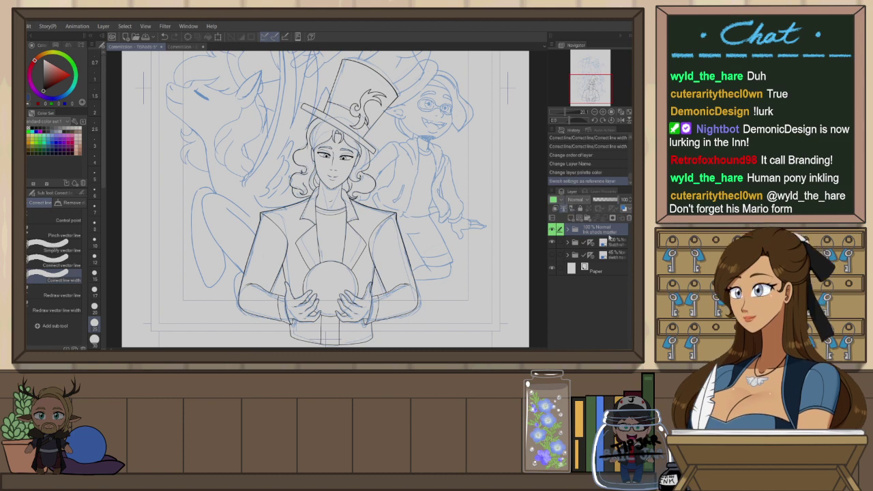
Add a raster layer beneath the ink shads master folder and fill the top-hatted character's enclosed silhouette with slate blue
left_click(604, 242)
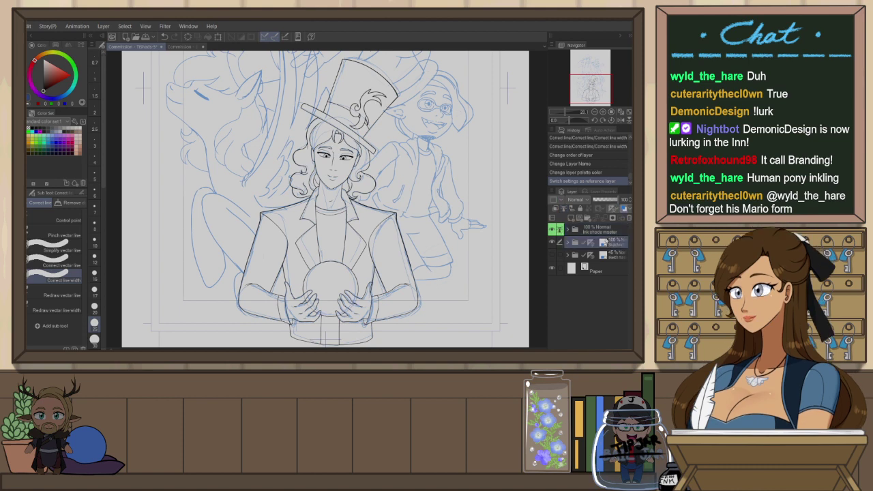
key("ctrl+shift+n")
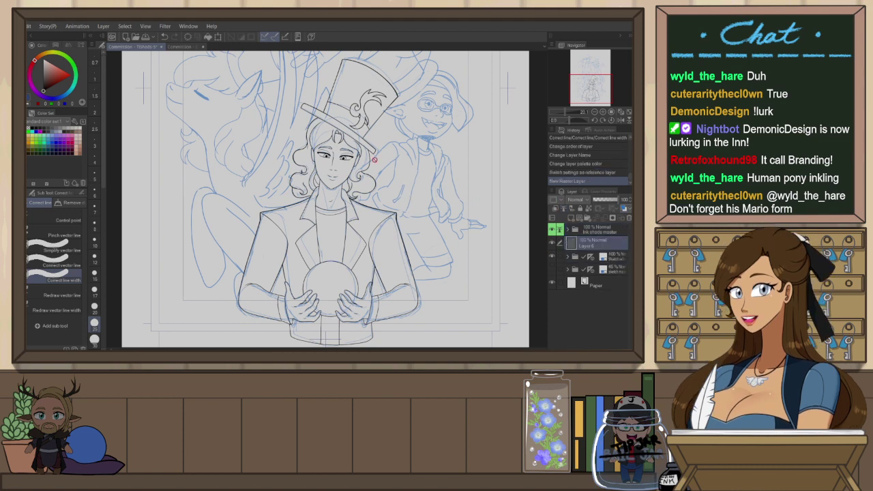
key("ctrl+minus")
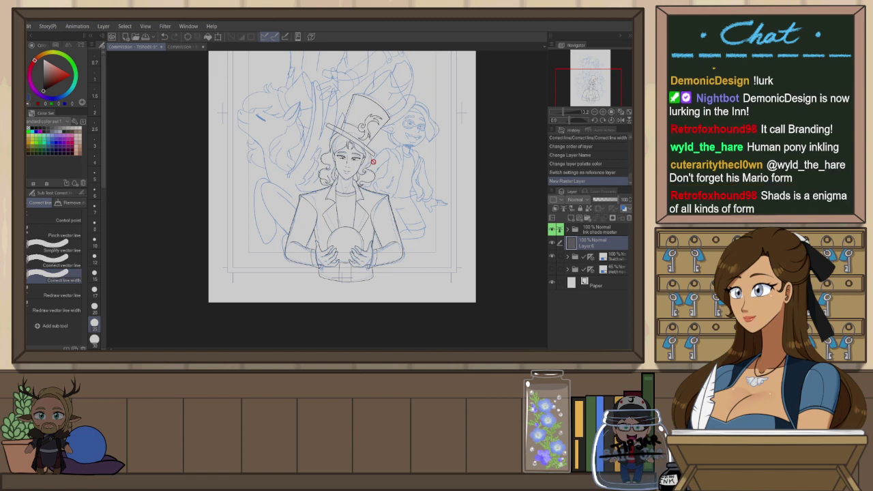
key("p")
left_click(70, 204)
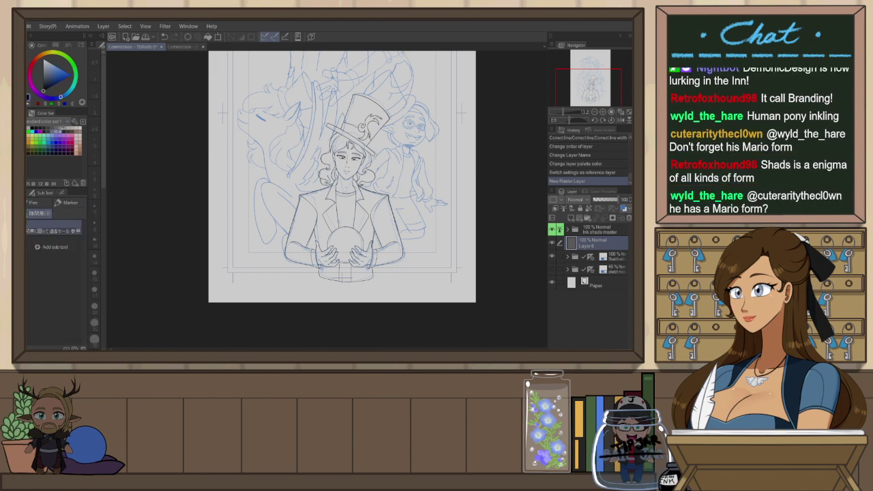
left_click(60, 127)
mouse_move(266, 231)
left_mouse_down()
mouse_move(404, 67)
mouse_move(189, 282)
left_mouse_up()
key("alt+BackSpace")
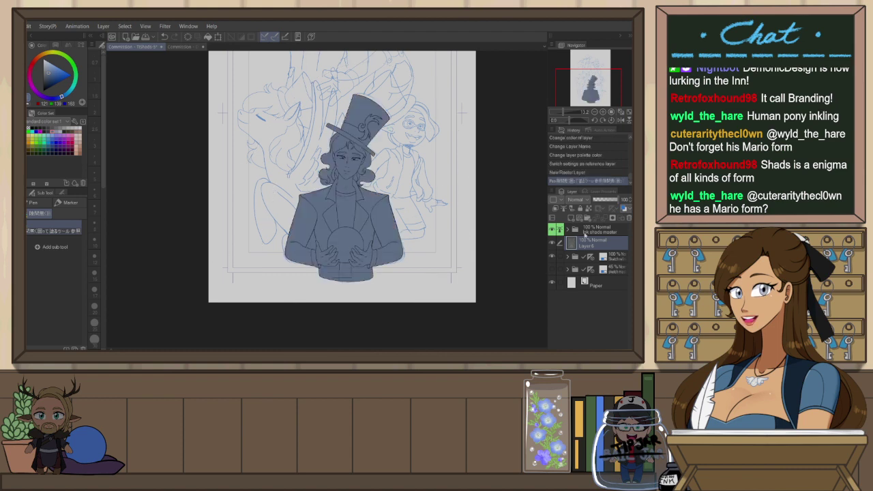
Auto-select the gaps between the character's arms and torso, cut them out of the blue fill layer and deselect
left_click(586, 232)
key("w")
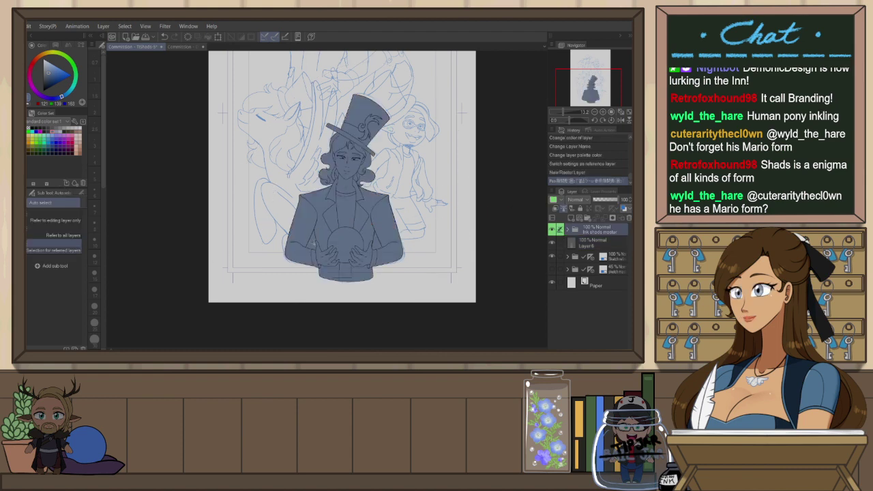
left_click(320, 232)
left_click(378, 241)
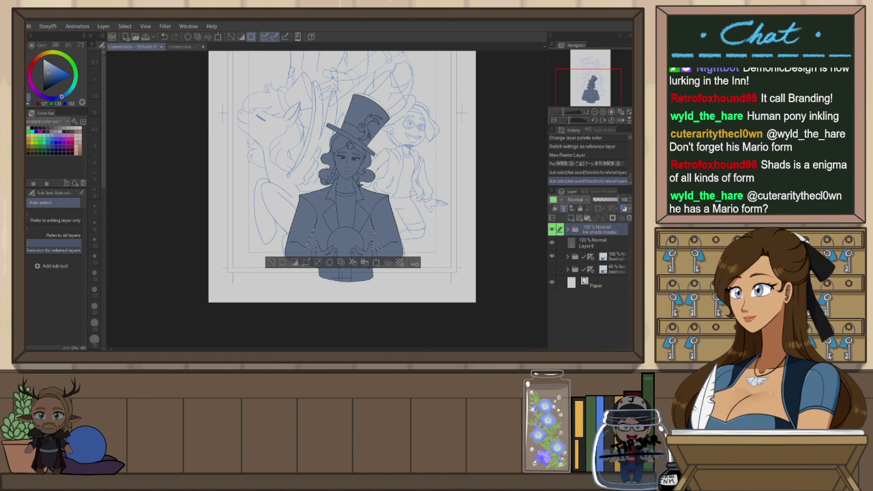
left_click(592, 243)
key("ctrl+x")
key("ctrl+d")
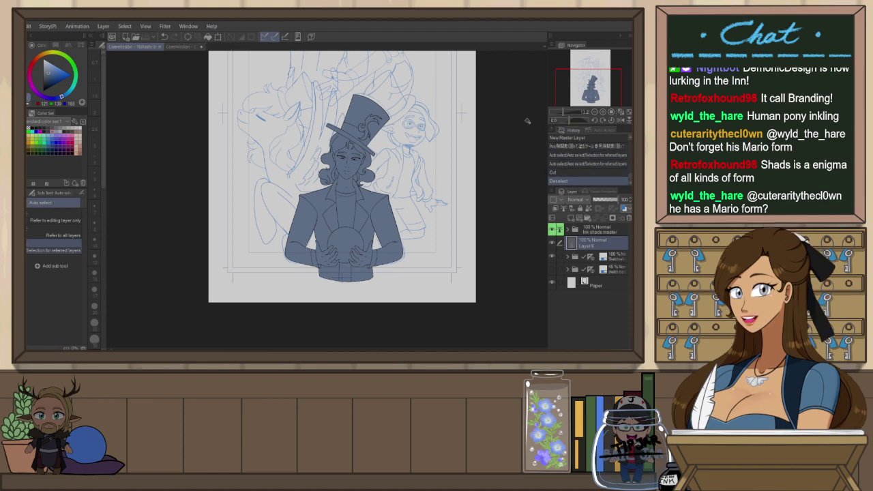
Rename the blue silhouette fill layer to "base shads"
scroll(449, 239, "down", 5)
scroll(413, 122, "up", 9)
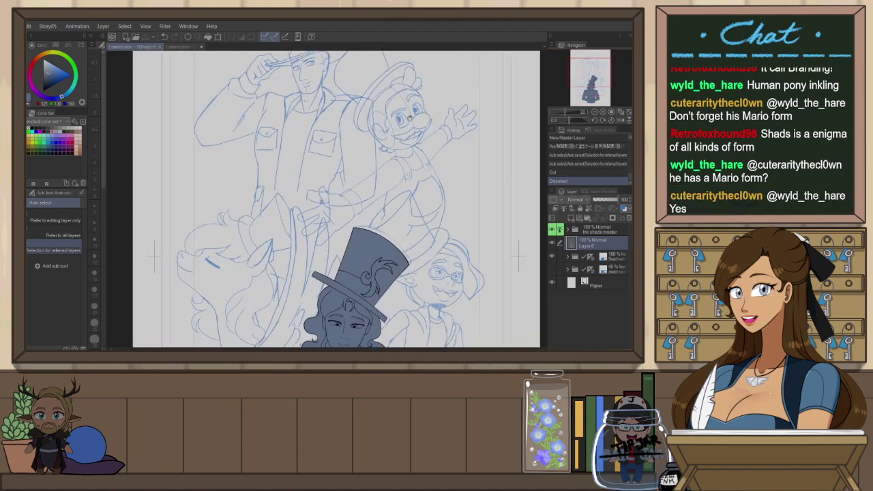
scroll(337, 199, "up", 1)
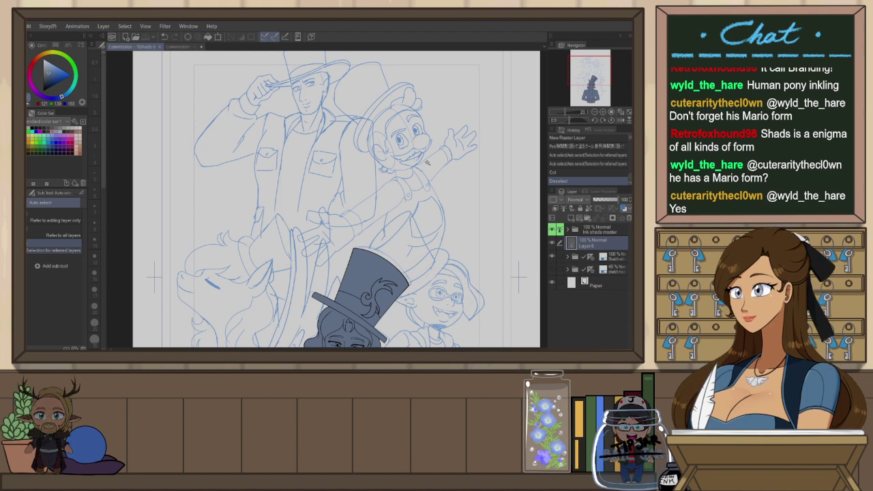
left_click_drag(420, 311, 389, 151)
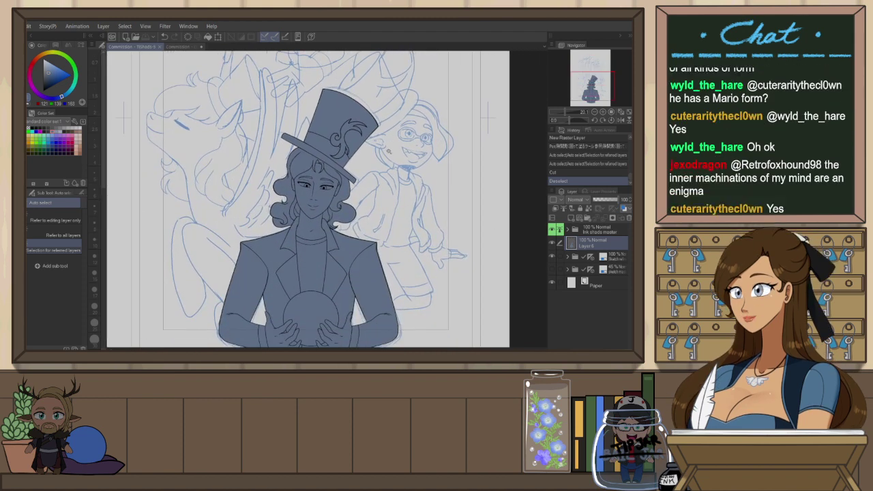
left_click_drag(389, 152, 421, 145)
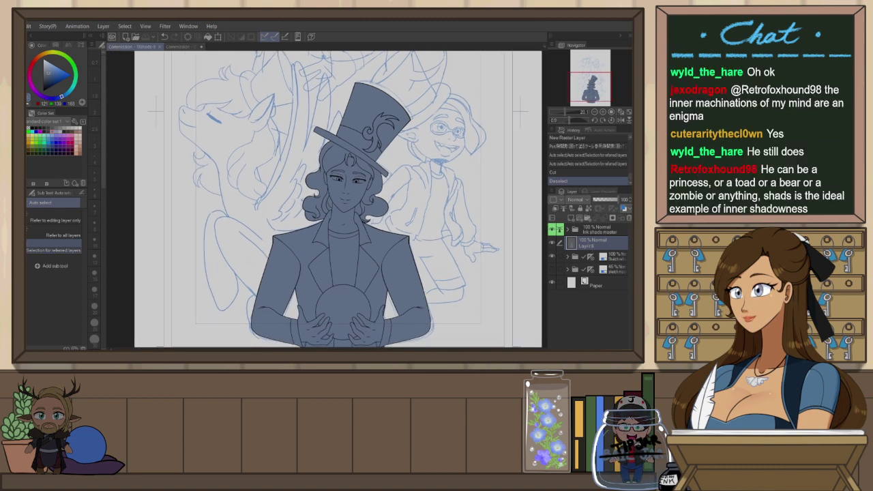
double_click(592, 246)
type("base shads")
key("Return")
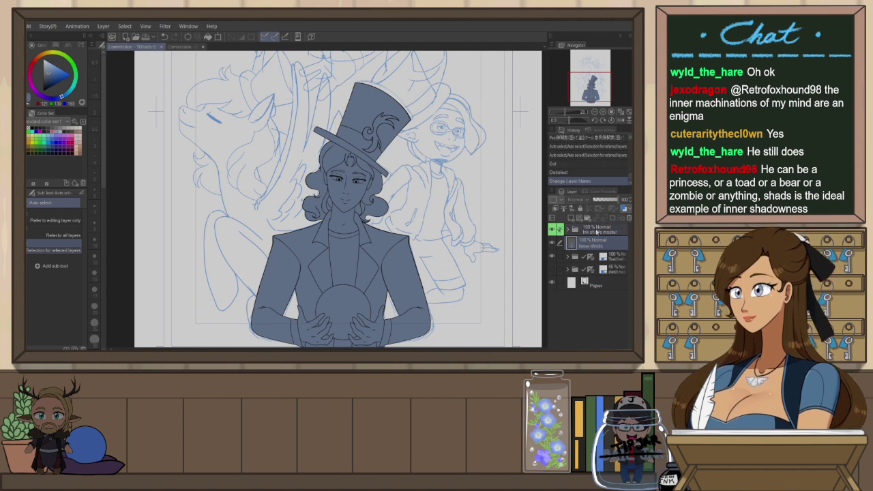
Add a vector layer named "ink face2" above the ink shads master folder and choose Mikoto's G-Pen for the pony's face
left_click(591, 236)
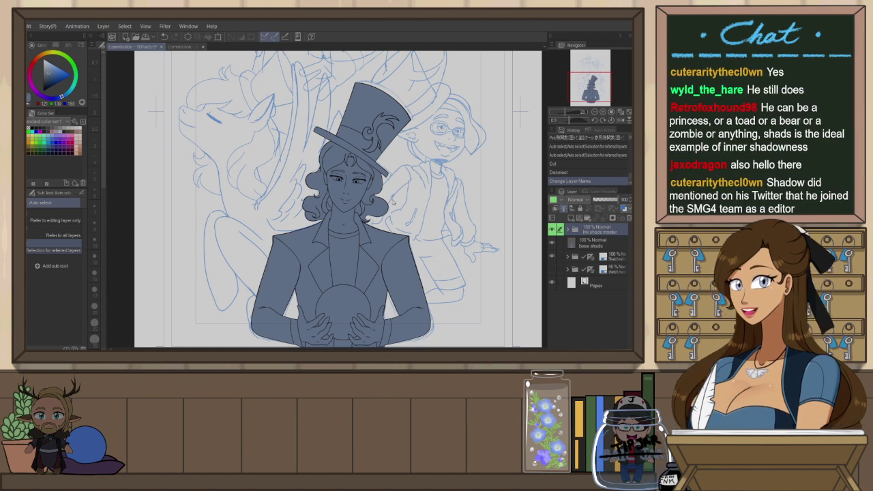
key("ctrl+shift+n")
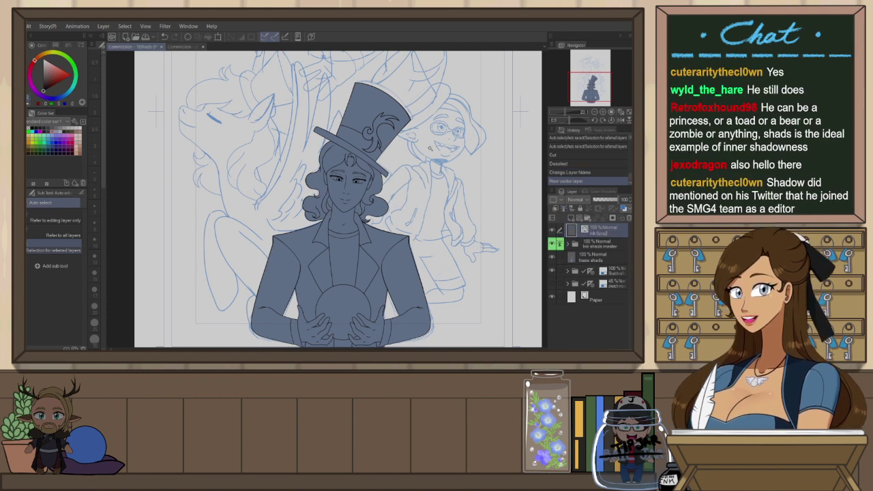
mouse_move(316, 138)
left_mouse_down()
mouse_move(410, 210)
mouse_move(440, 217)
mouse_move(418, 130)
mouse_move(386, 101)
left_mouse_up()
key("p")
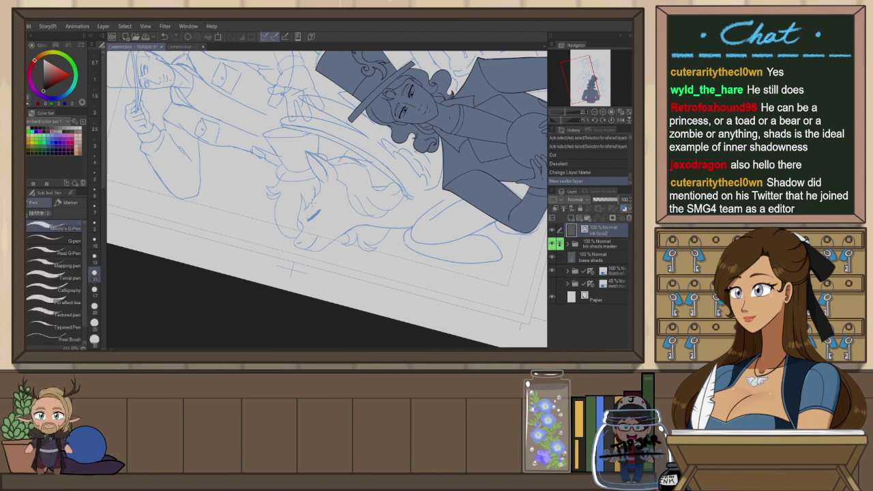
scroll(313, 209, "up", 3)
key("r")
left_click_drag(419, 168, 218, 250)
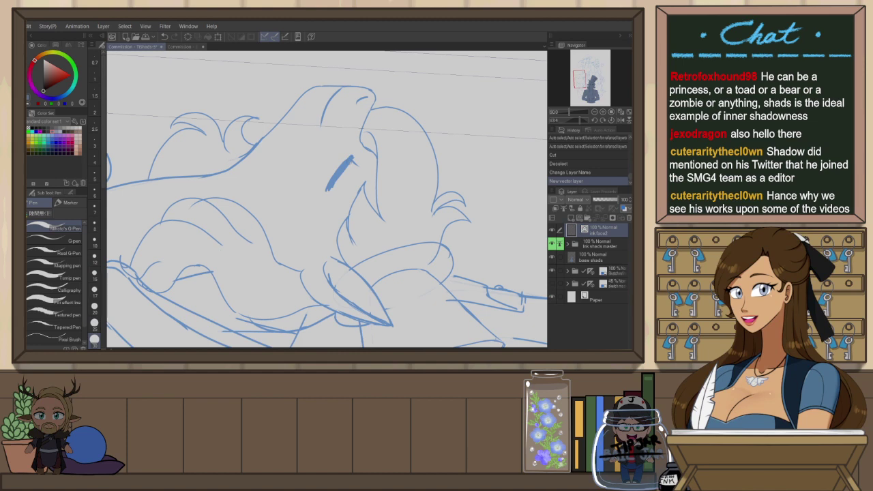
left_click_drag(354, 157, 332, 193)
key("ctrl+z")
mouse_move(353, 156)
left_mouse_down()
mouse_move(309, 226)
mouse_move(363, 142)
left_mouse_up()
key("ctrl+z")
key("ctrl+z")
scroll(348, 169, "up", 2)
key("ctrl+z")
key("ctrl+z")
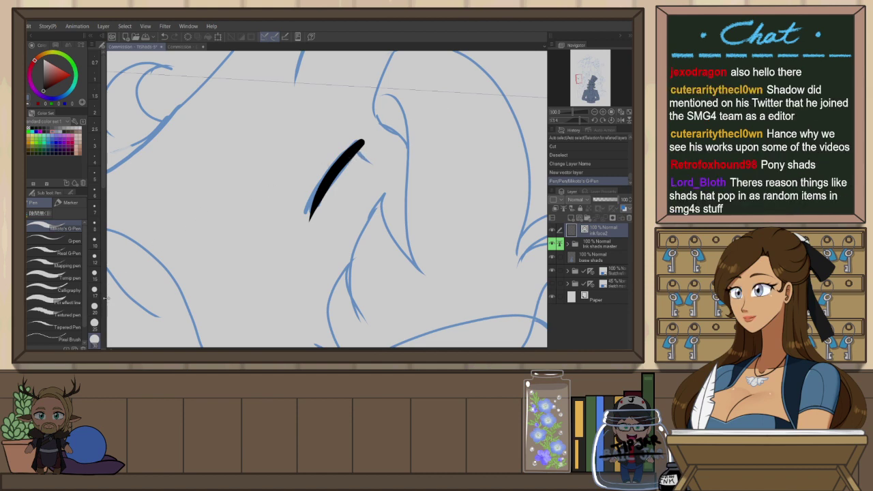
key("ctrl+z")
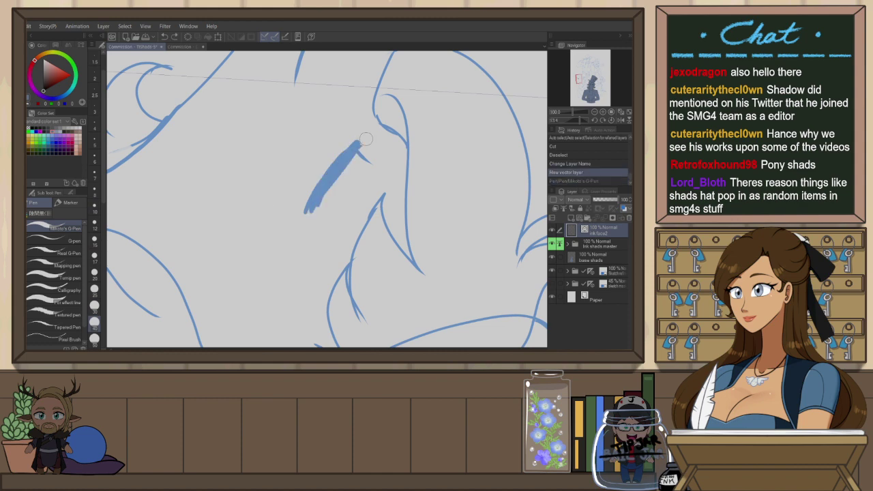
Ink the pony's closed eyelid as one thick tapered stroke over the sketch, and reduce the pen size for finer lines
left_click_drag(367, 140, 308, 208)
left_click(94, 239)
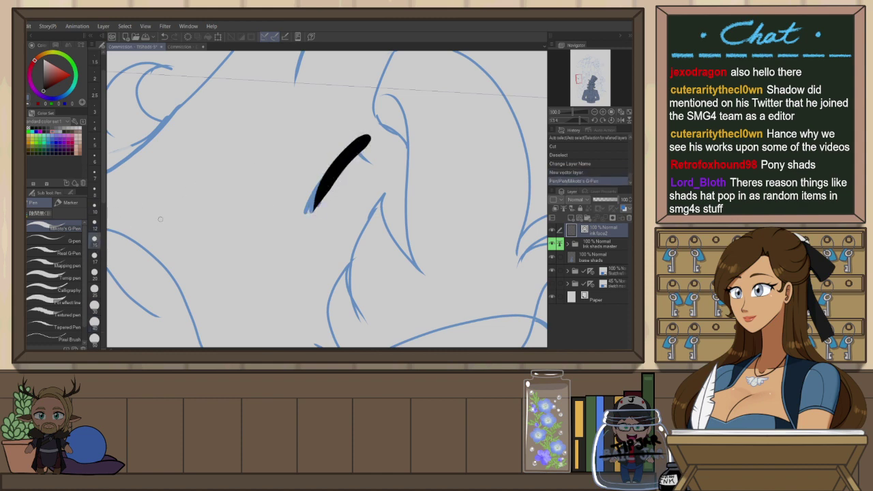
key("ctrl+@")
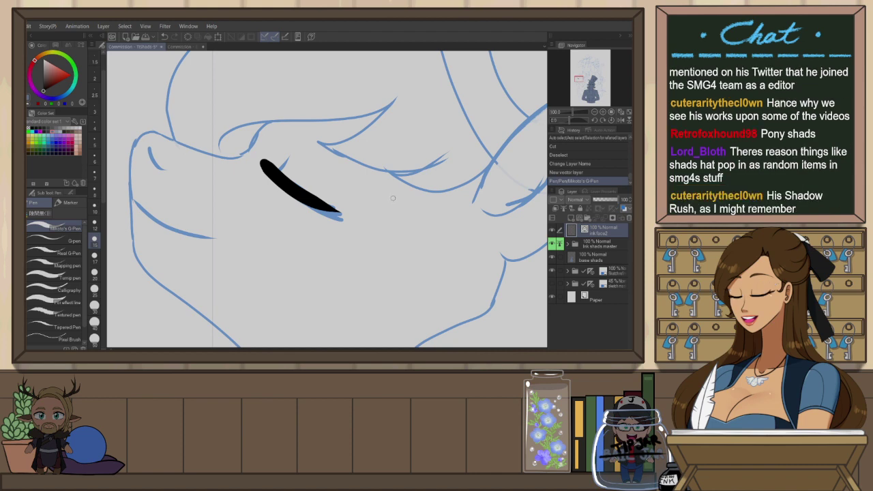
key("-")
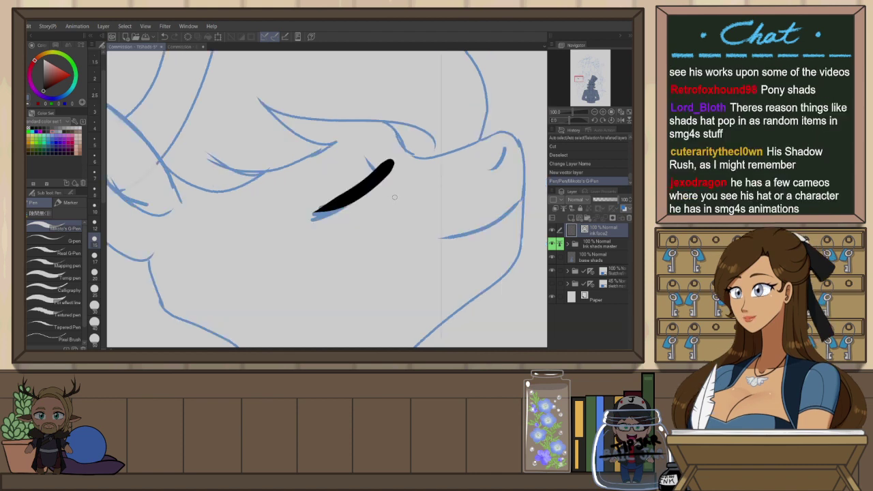
key("r")
mouse_move(471, 174)
left_mouse_down()
mouse_move(441, 219)
mouse_move(369, 266)
mouse_move(393, 196)
left_mouse_up()
key("ctrl+z")
left_click_drag(377, 233, 391, 208)
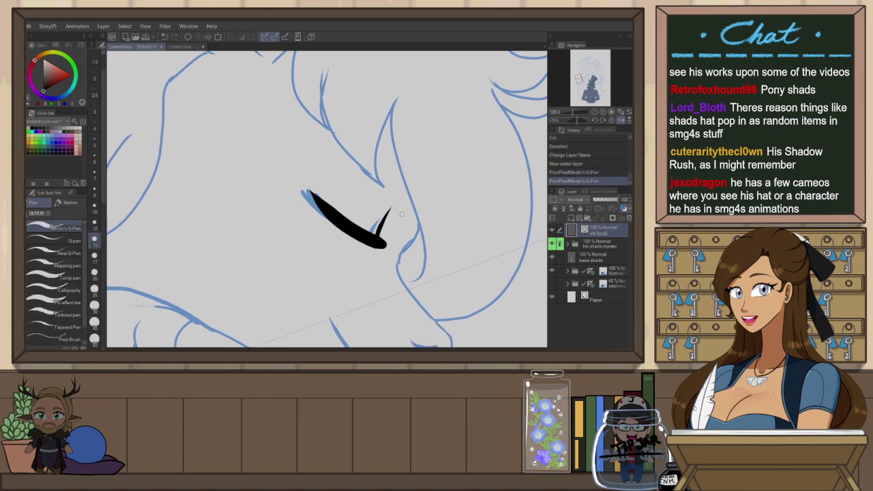
scroll(401, 219, "down", 2)
key("-")
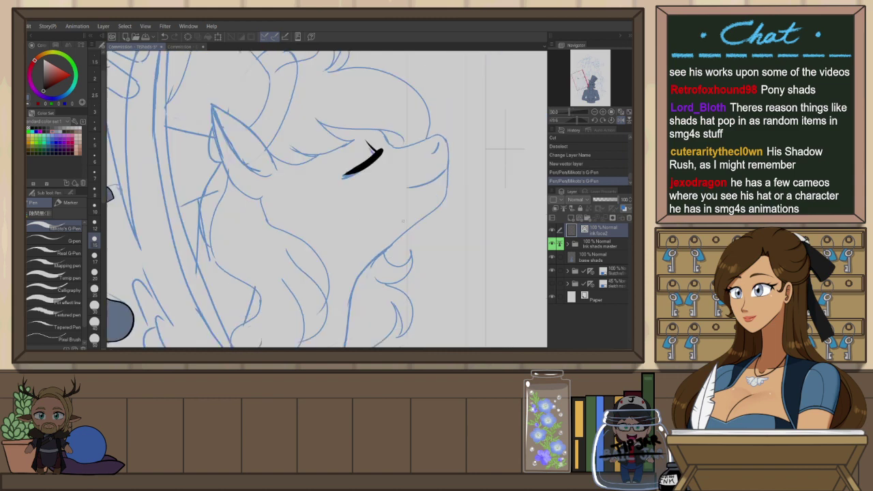
key("h")
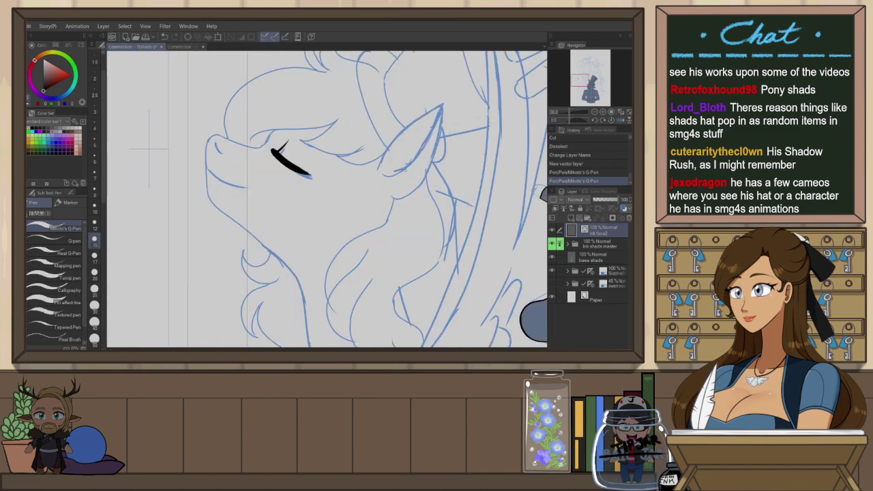
key("ctrl+z")
mouse_move(277, 152)
left_mouse_down()
mouse_move(285, 138)
mouse_move(288, 156)
mouse_move(272, 179)
mouse_move(262, 160)
left_mouse_up()
key("ctrl+z")
key("ctrl+z")
key("ctrl+z")
key("ctrl+z")
key("ctrl+z")
Ink a single upright lash at the thick end of the pony's eyelid and a short curved nostril on its muzzle
key("shift+space")
scroll(259, 186, "up", 2)
key("ctrl+z")
key("ctrl+z")
left_click_drag(259, 191, 261, 164)
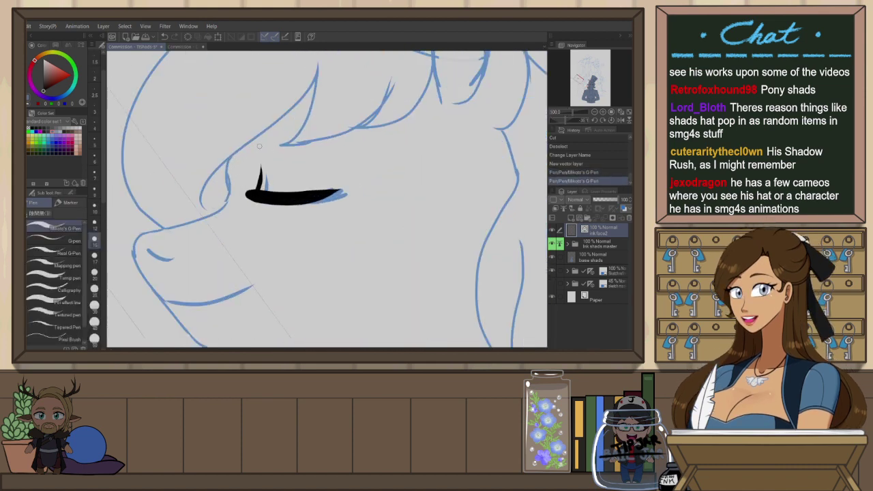
key("ctrl+z")
left_click_drag(261, 193, 261, 156)
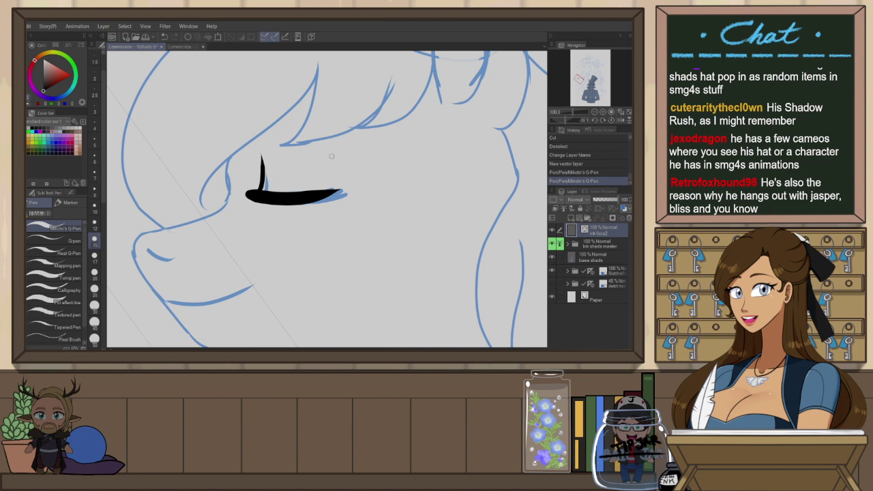
key("ctrl+z")
left_click_drag(260, 193, 260, 158)
left_click_drag(334, 291, 486, 218)
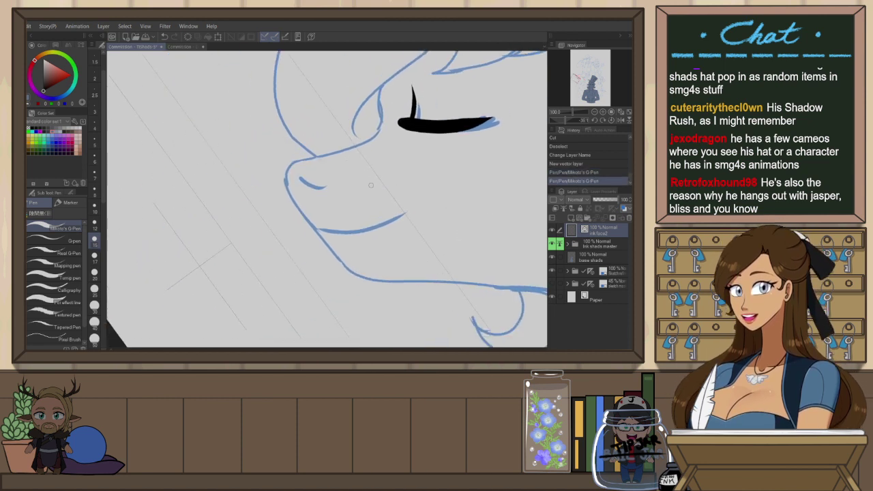
left_click_drag(302, 179, 337, 183)
Lasso the pony's eyelid and lash, shift and rotate them slightly to suit the sketch, and deselect
mouse_move(484, 119)
left_mouse_down()
mouse_move(419, 171)
mouse_move(447, 170)
mouse_move(451, 159)
mouse_move(426, 181)
left_mouse_up()
key("m")
key("ctrl+t")
mouse_move(465, 160)
left_mouse_down()
mouse_move(476, 160)
mouse_move(429, 183)
left_mouse_up()
left_click(362, 252)
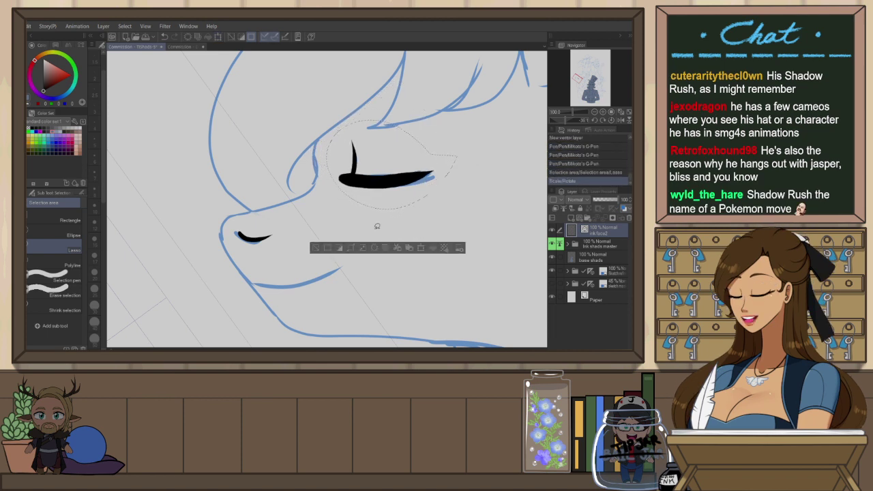
key("ctrl+d")
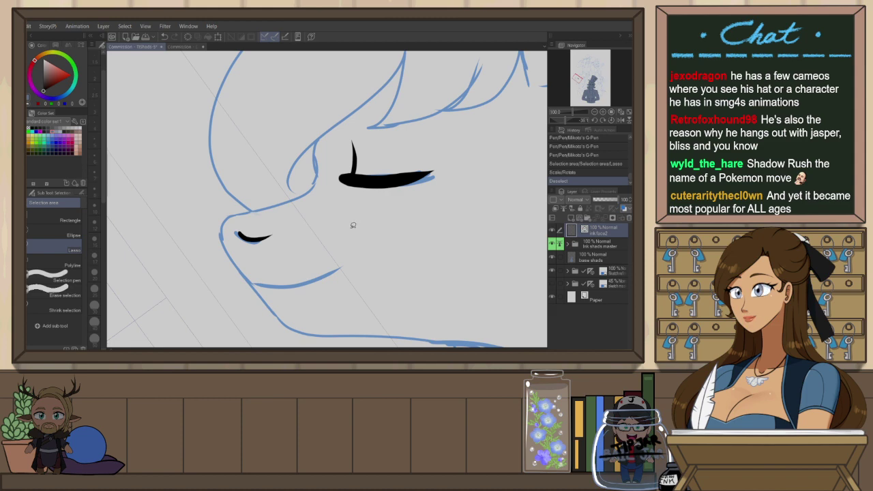
Add a vector layer named "ink pony" above the ink face2 layer
scroll(305, 225, "down", 5)
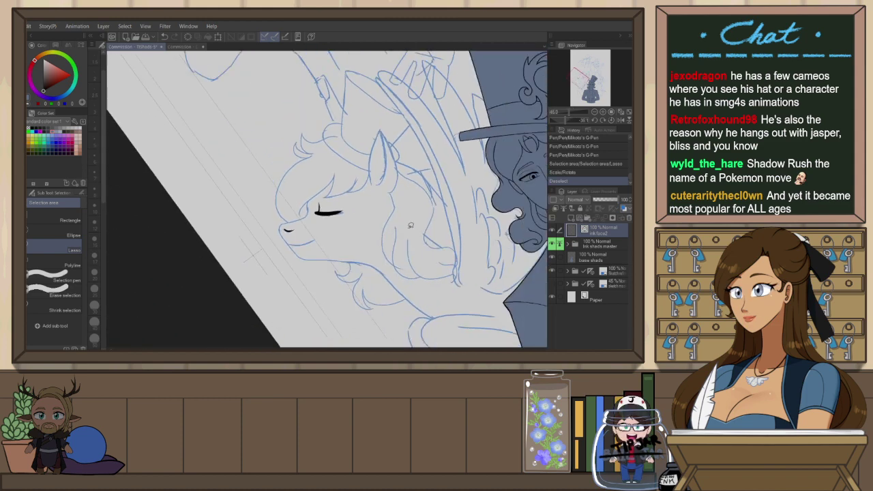
scroll(444, 220, "up", 2)
key("r")
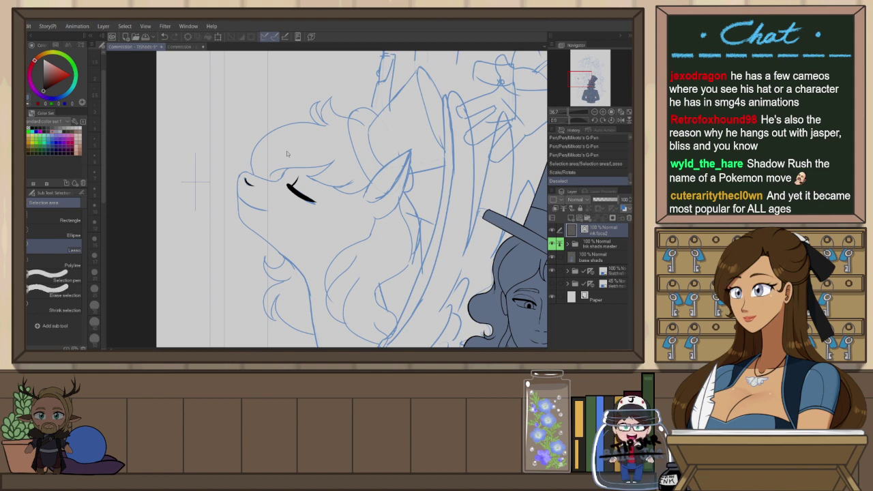
key("Return")
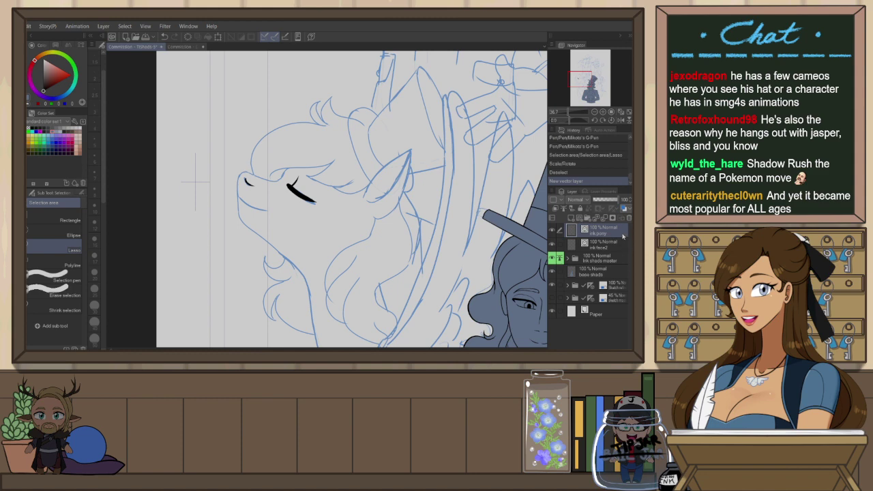
Ink the outline of the pony's pointed ear, from its front edge up to the tip and down the curved back edge to the base
mouse_move(380, 180)
left_mouse_down()
mouse_move(350, 193)
mouse_move(387, 153)
left_mouse_up()
scroll(351, 193, "up", 1)
key("p")
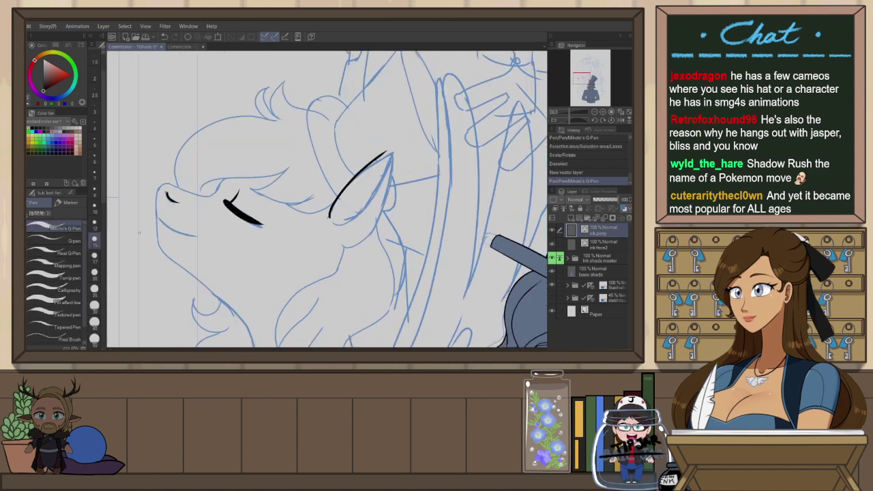
key("ctrl+z")
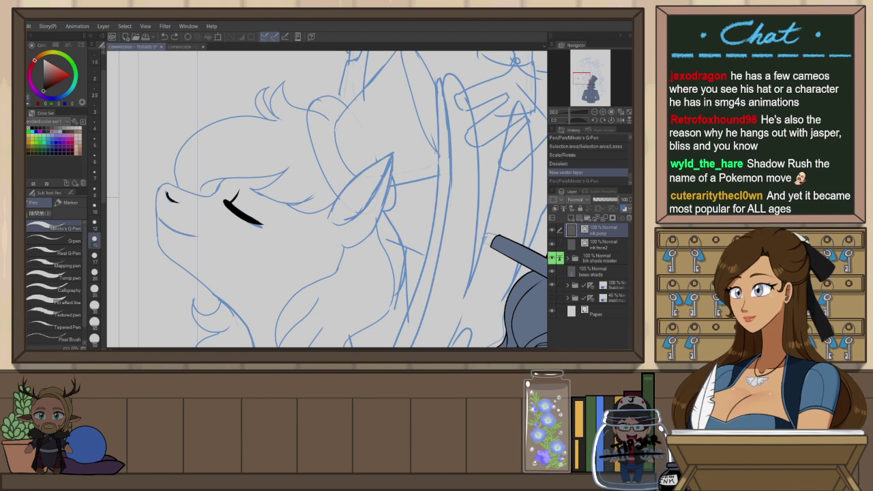
mouse_move(329, 215)
left_mouse_down()
mouse_move(395, 149)
mouse_move(377, 231)
mouse_move(342, 243)
mouse_move(335, 195)
mouse_move(389, 144)
left_mouse_up()
key("ctrl+z")
key("ctrl+z")
key("ctrl+z")
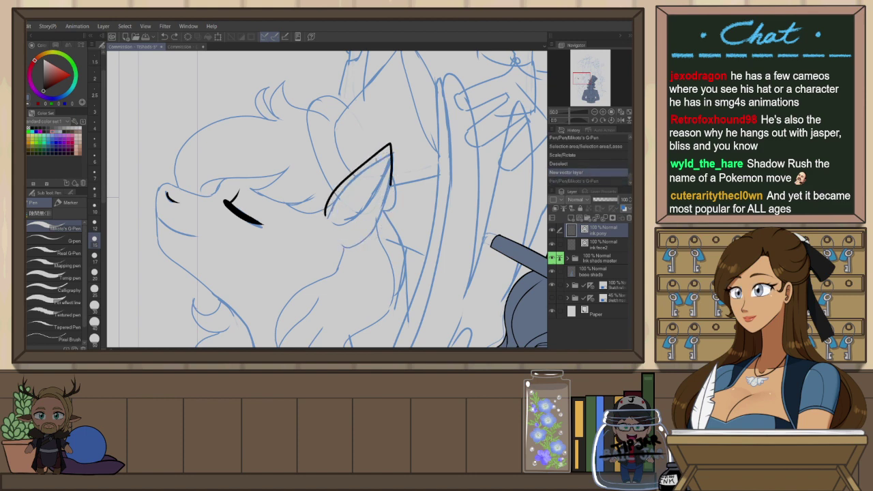
left_click_drag(391, 186, 342, 246)
left_click(621, 120)
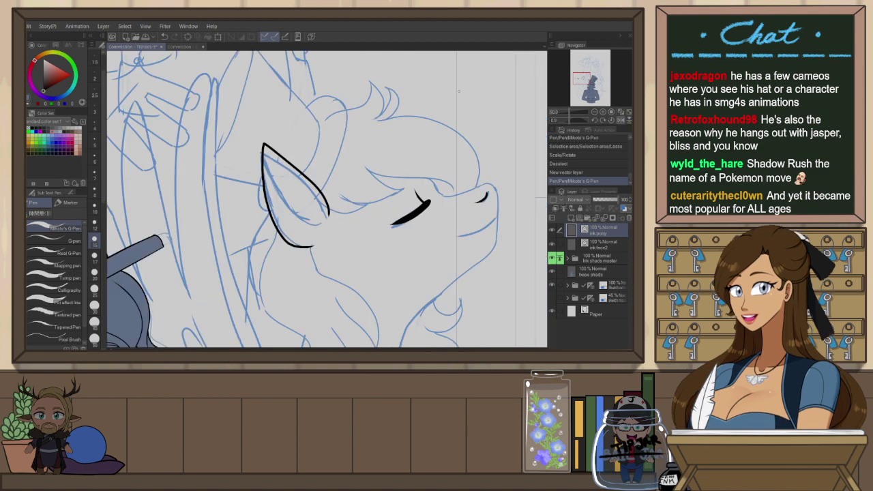
Ink the wavy front contour of the pony's mane below the ear, and a second overlapping lock just inside it
left_click_drag(426, 268, 424, 167)
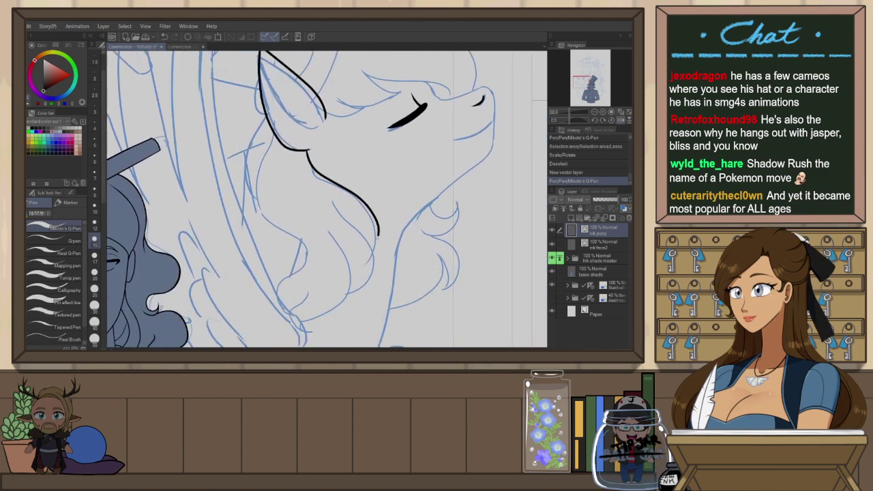
left_click_drag(377, 236, 378, 242)
key("ctrl+z")
mouse_move(308, 148)
left_mouse_down()
mouse_move(321, 177)
mouse_move(384, 229)
mouse_move(367, 255)
left_mouse_up()
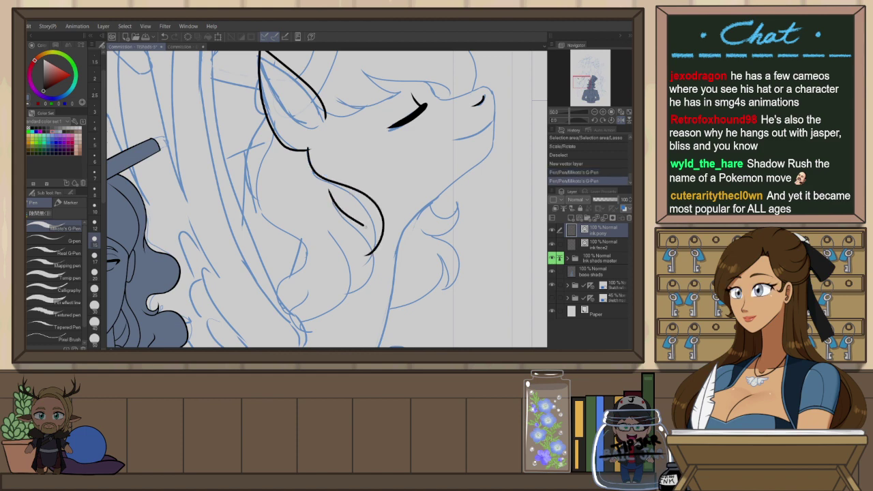
left_click_drag(363, 225, 345, 292)
key("h")
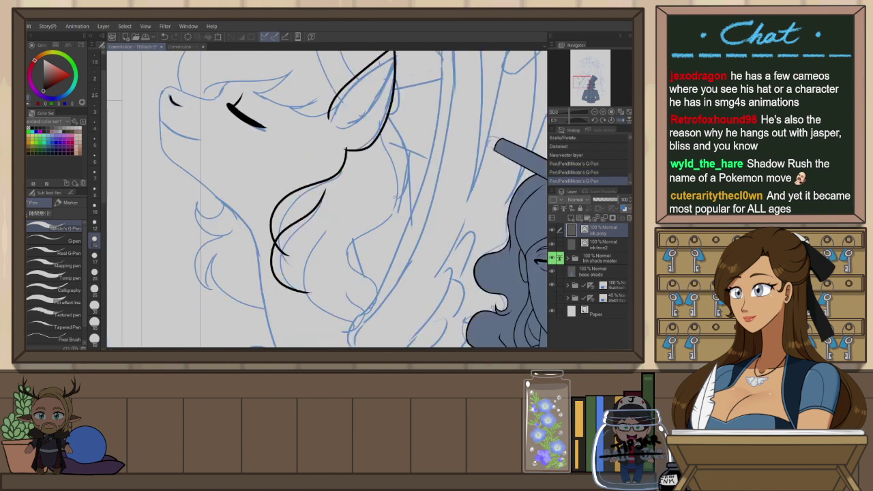
Ink the inner mane lock curling to the mane's lower tip, and two wavy locks running down behind the ear
mouse_move(330, 213)
left_mouse_down()
mouse_move(297, 264)
mouse_move(361, 322)
left_mouse_up()
key("ctrl+z")
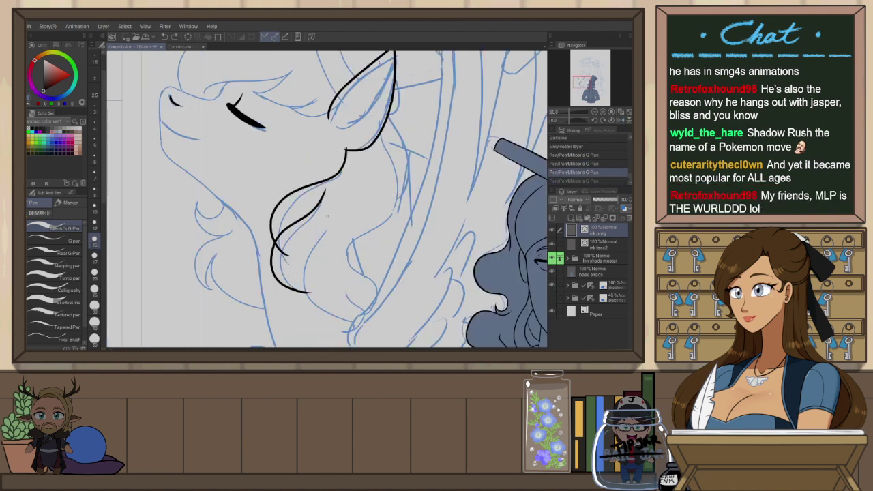
mouse_move(329, 214)
left_mouse_down()
mouse_move(295, 301)
mouse_move(356, 326)
left_mouse_up()
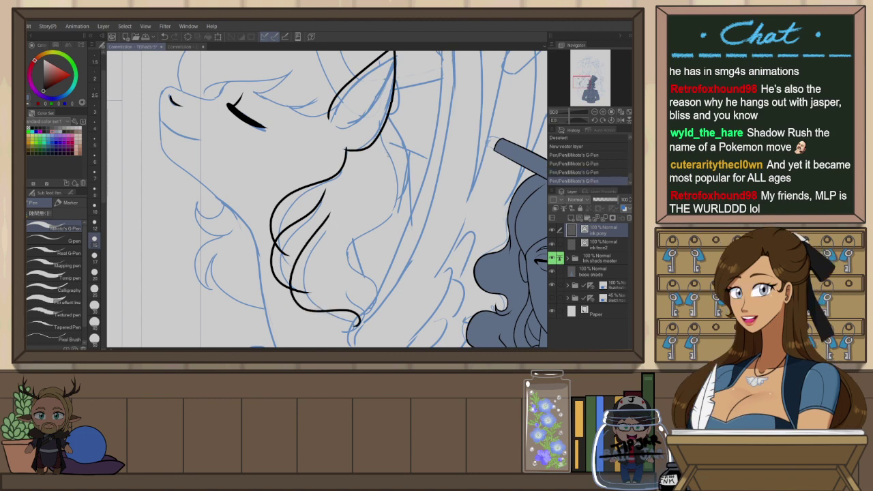
key("ctrl+z")
mouse_move(386, 146)
left_mouse_down()
mouse_move(371, 221)
mouse_move(398, 286)
left_mouse_up()
mouse_move(408, 141)
left_mouse_down()
mouse_move(396, 212)
mouse_move(358, 241)
left_mouse_up()
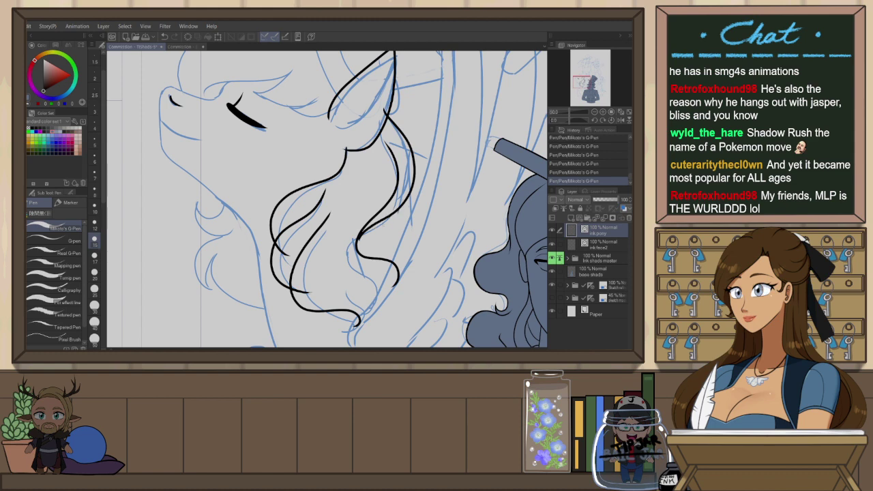
key("ctrl+z")
mouse_move(386, 111)
left_mouse_down()
mouse_move(372, 224)
mouse_move(357, 239)
left_mouse_up()
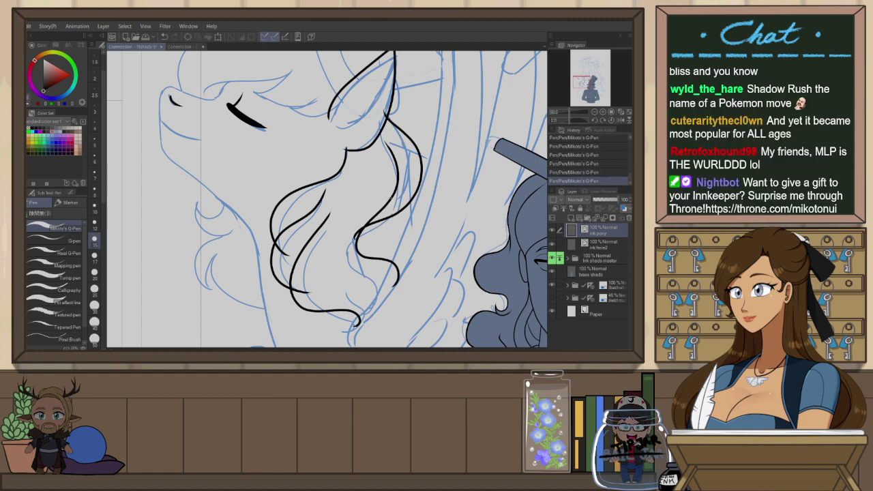
Ink the curled brim of the pony's small hat, with a large loop in front of the ear and a short curve behind it
scroll(410, 187, "down", 2)
left_click_drag(446, 149, 448, 184)
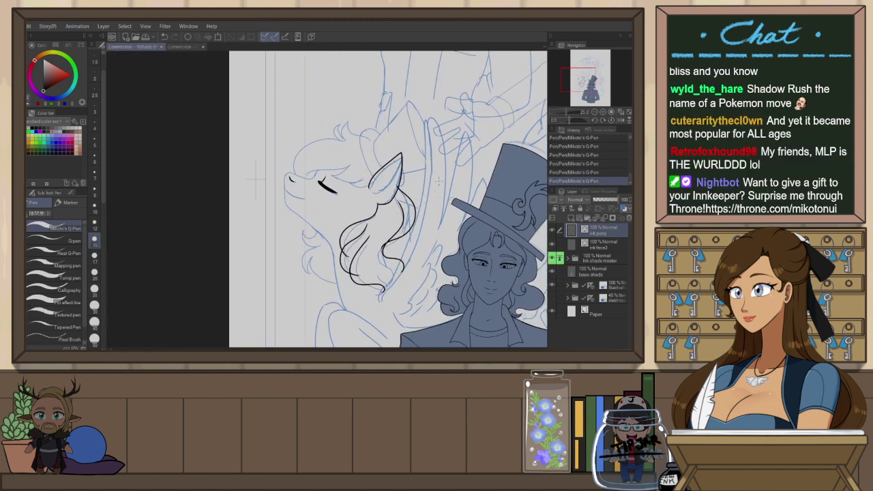
key("h")
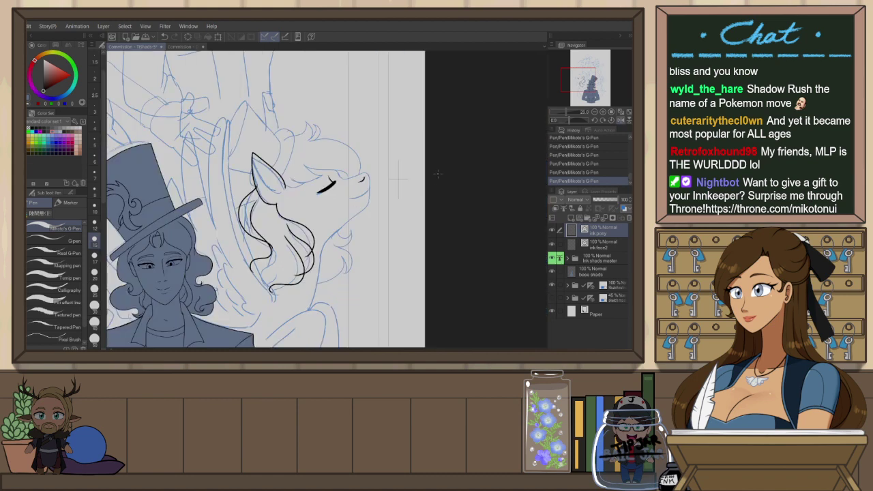
left_click_drag(438, 174, 433, 219)
left_click_drag(296, 200, 400, 220)
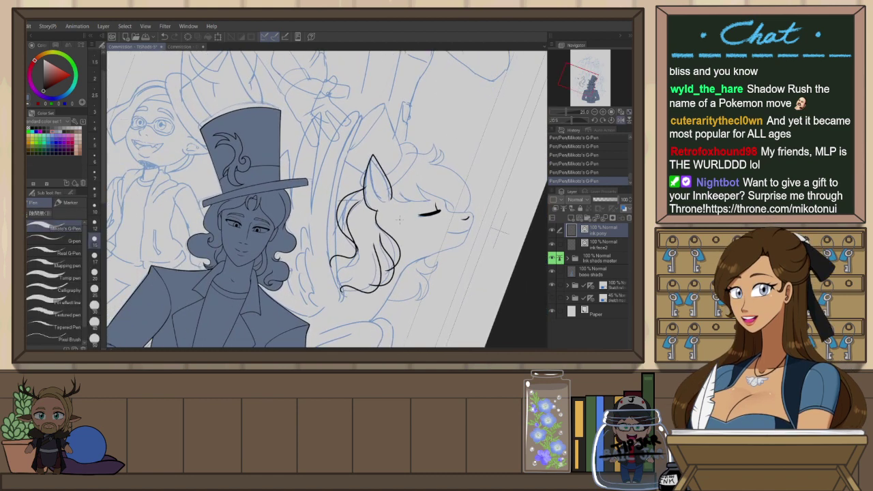
scroll(389, 172, "up", 2)
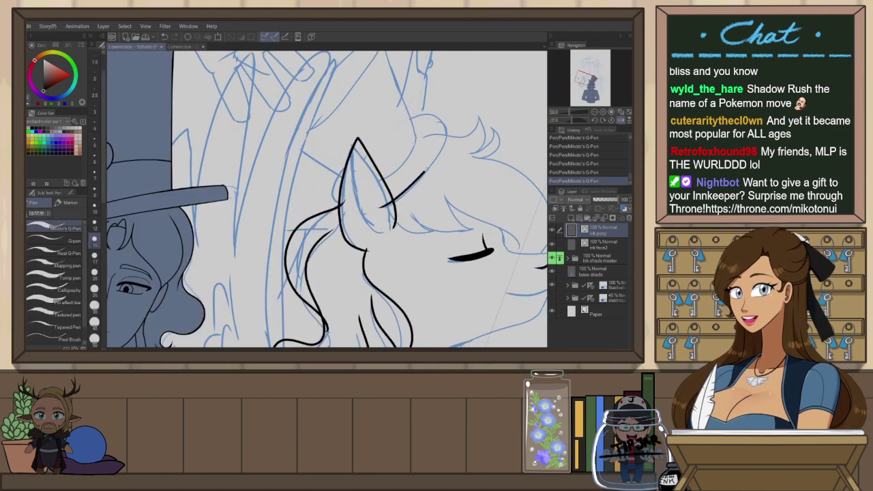
left_click_drag(424, 172, 397, 127)
left_click_drag(349, 212, 344, 169)
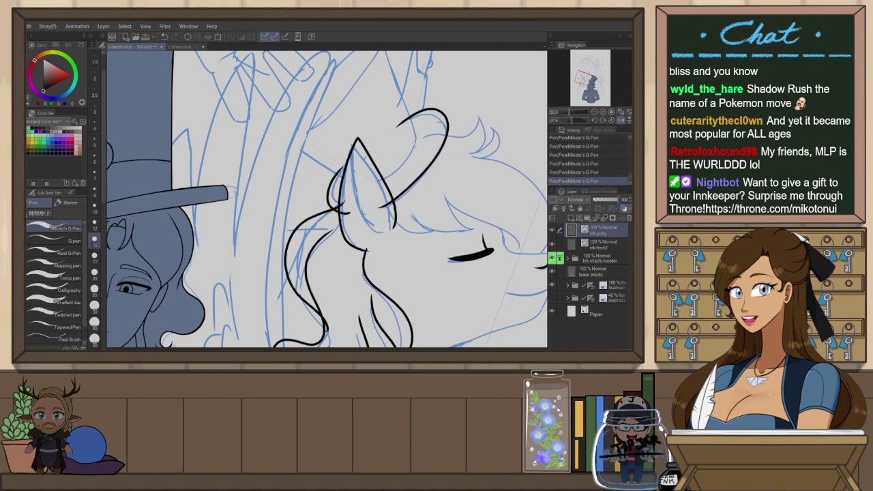
key("e")
key("h")
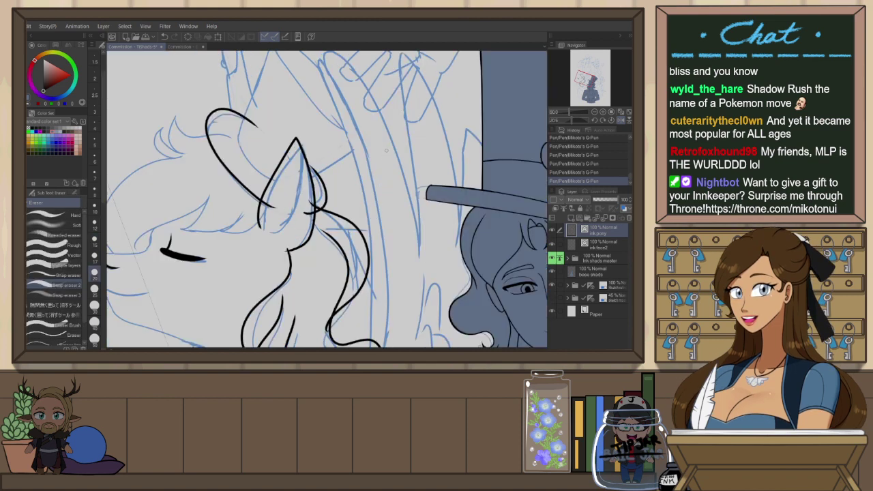
Ink the inner edge of the hat's brim and the two straight sides of its crown
key("p")
left_click_drag(304, 191, 375, 135)
left_click_drag(261, 152, 289, 225)
key("ctrl+z")
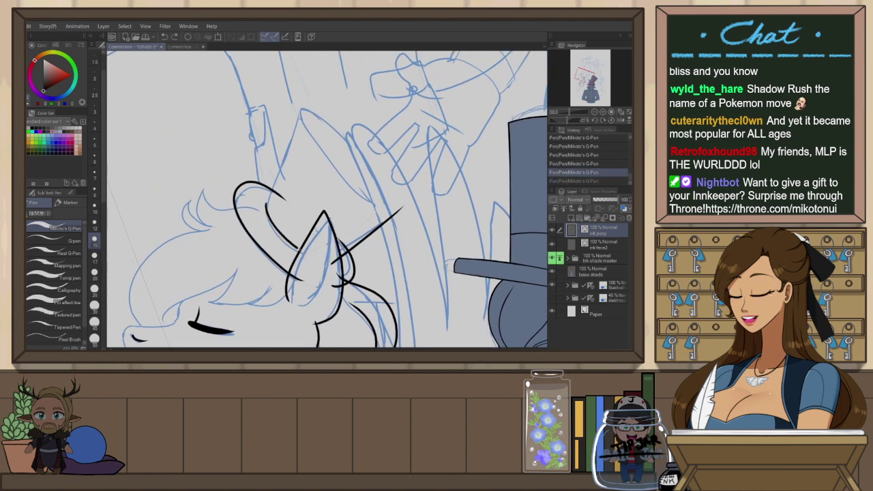
left_click_drag(275, 185, 319, 258)
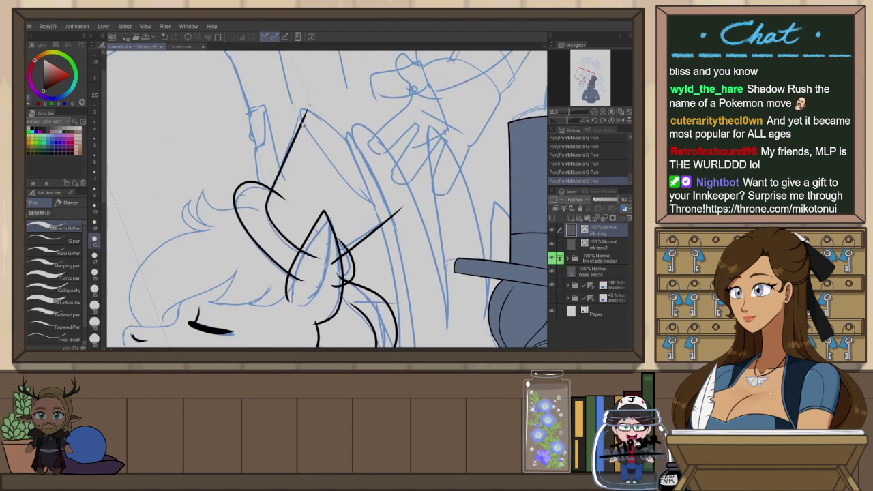
key("ctrl+z")
left_click_drag(266, 207, 303, 104)
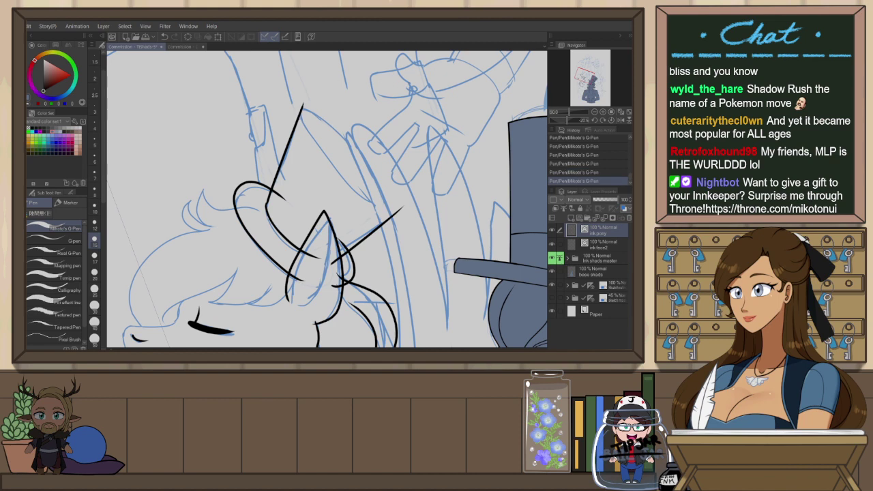
Ink the far and near curves of the oval top between the two sides of the pony's hat
key("h")
key("ctrl+z")
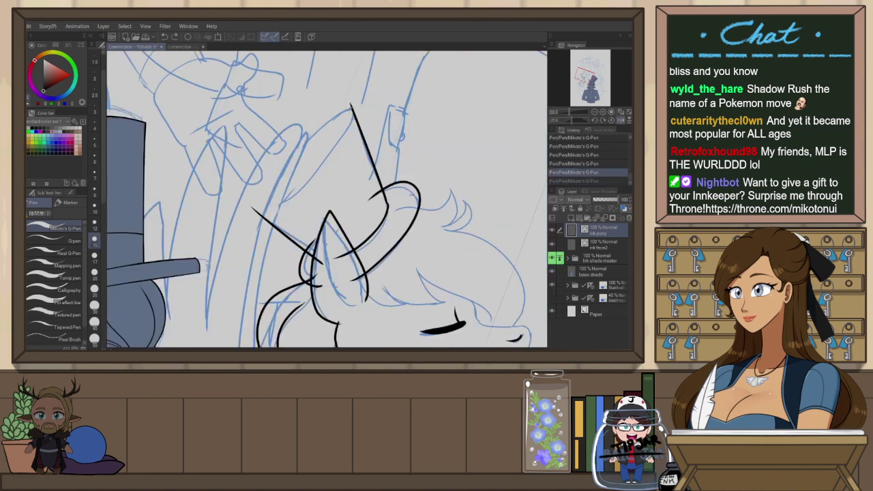
mouse_move(352, 105)
left_mouse_down()
mouse_move(262, 180)
mouse_move(343, 103)
mouse_move(322, 110)
mouse_move(256, 208)
mouse_move(346, 104)
mouse_move(258, 204)
left_mouse_up()
key("ctrl+z")
key("ctrl+z")
key("ctrl+z")
left_click_drag(348, 104, 252, 194)
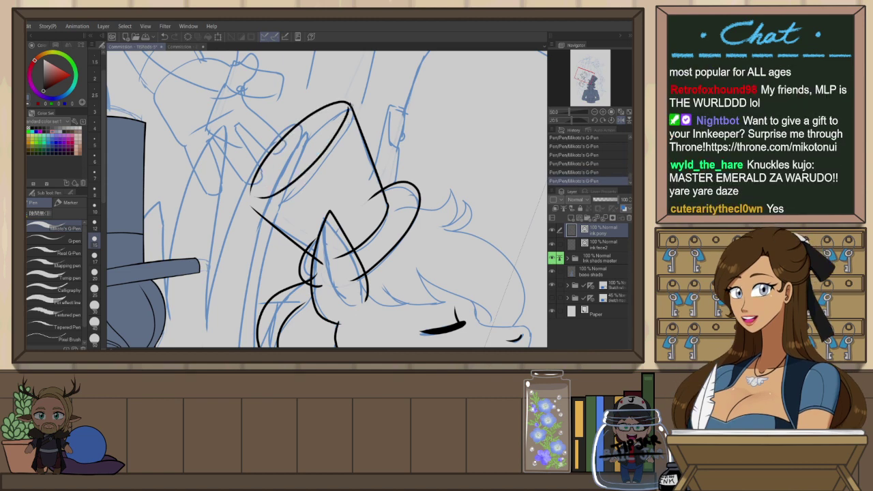
key("ctrl+z")
mouse_move(352, 104)
left_mouse_down()
mouse_move(348, 125)
mouse_move(255, 200)
left_mouse_up()
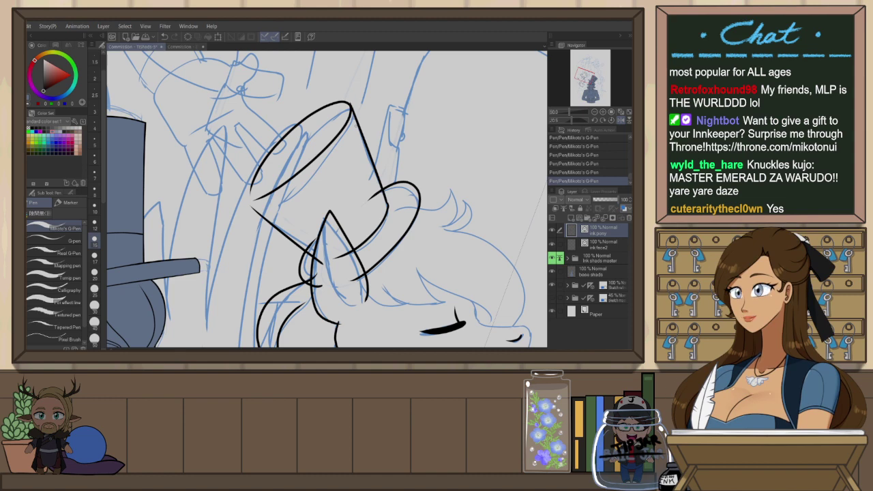
Rotate the view and redraw the hat top's near curve until it closes into an ellipse with the far curve
key("h")
key("r")
mouse_move(468, 123)
left_mouse_down()
mouse_move(480, 151)
mouse_move(468, 274)
mouse_move(456, 294)
left_mouse_up()
key("ctrl+z")
left_click_drag(402, 138, 344, 265)
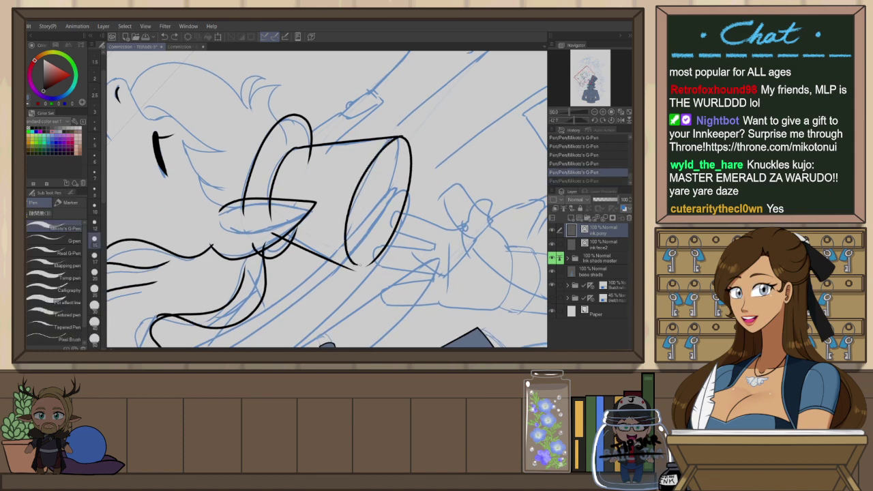
key("ctrl+z")
mouse_move(403, 136)
left_mouse_down()
mouse_move(372, 166)
mouse_move(356, 274)
left_mouse_up()
key("ctrl+z")
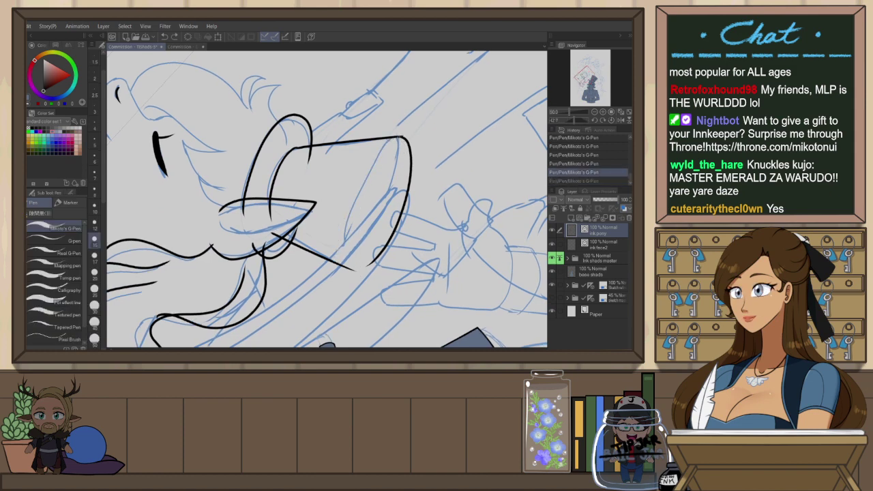
left_click_drag(401, 137, 349, 215)
key("ctrl+z")
mouse_move(401, 136)
left_mouse_down()
mouse_move(351, 178)
mouse_move(371, 260)
left_mouse_up()
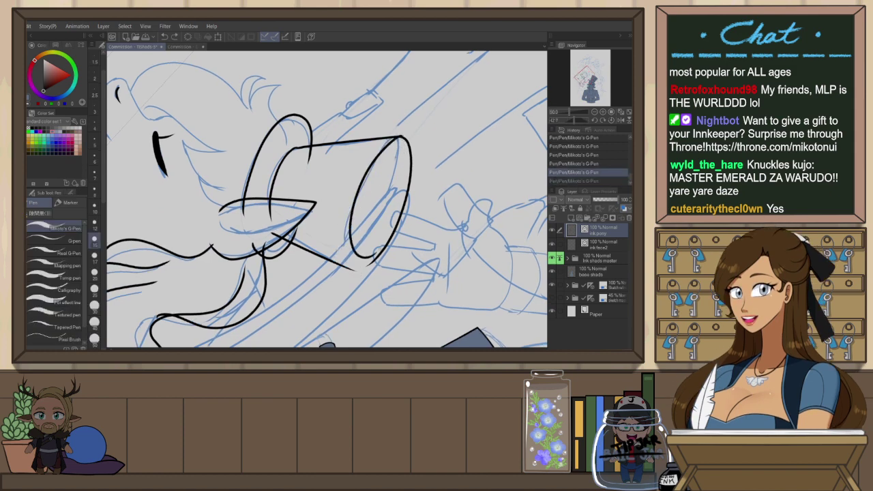
key("ctrl+z")
mouse_move(399, 136)
left_mouse_down()
mouse_move(354, 233)
mouse_move(374, 262)
left_mouse_up()
key("ctrl+z")
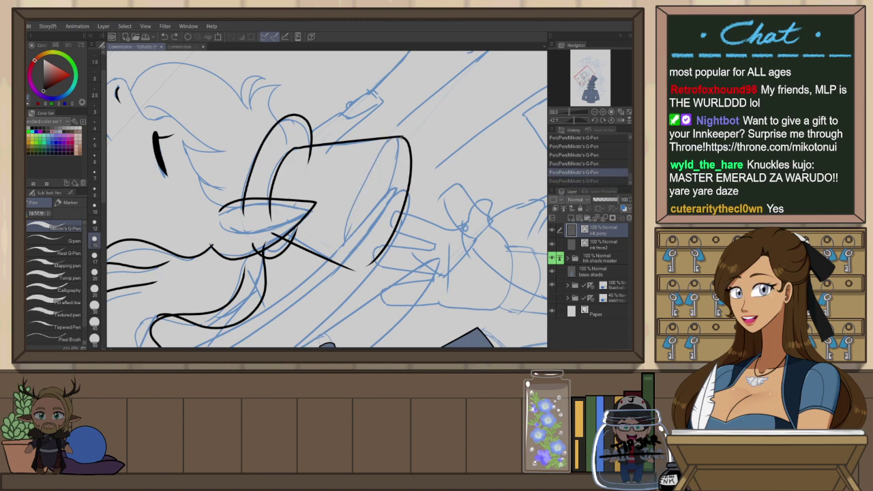
left_click_drag(403, 137, 368, 263)
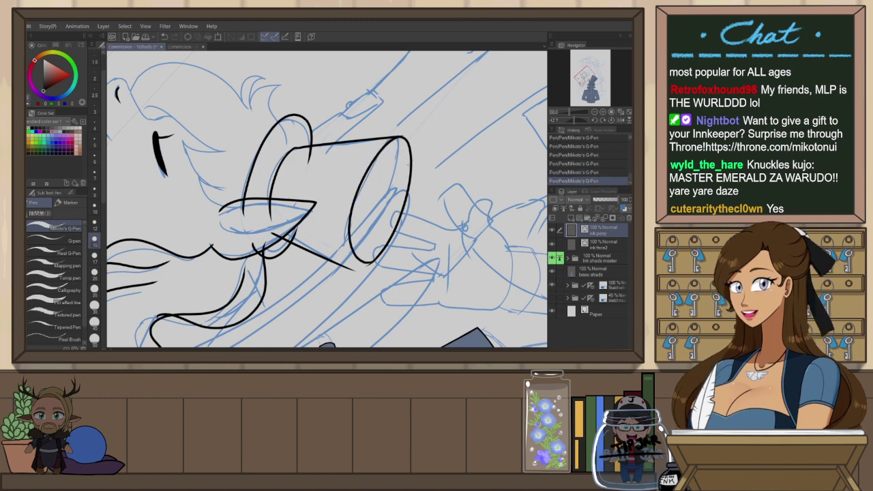
Adjust the vector end points of the hat's front side line so it meets the top ellipse cleanly, and straighten the view
left_click(402, 137, "ctrl")
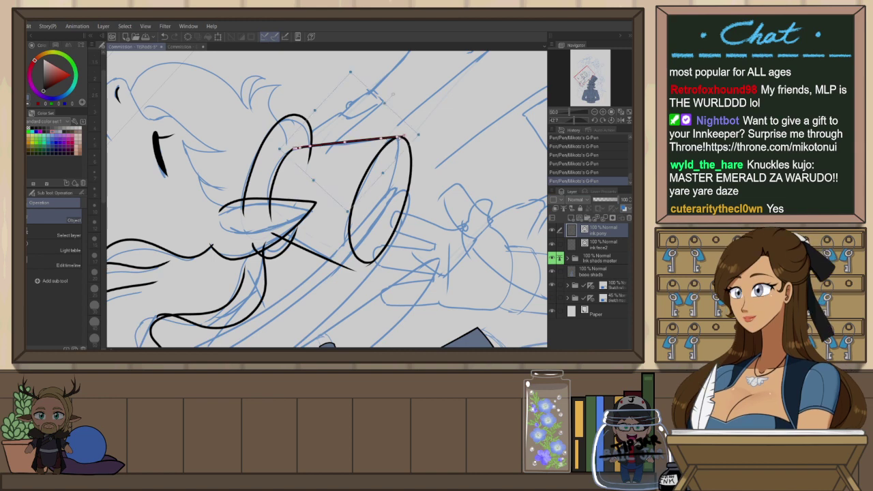
scroll(407, 138, "up", 2)
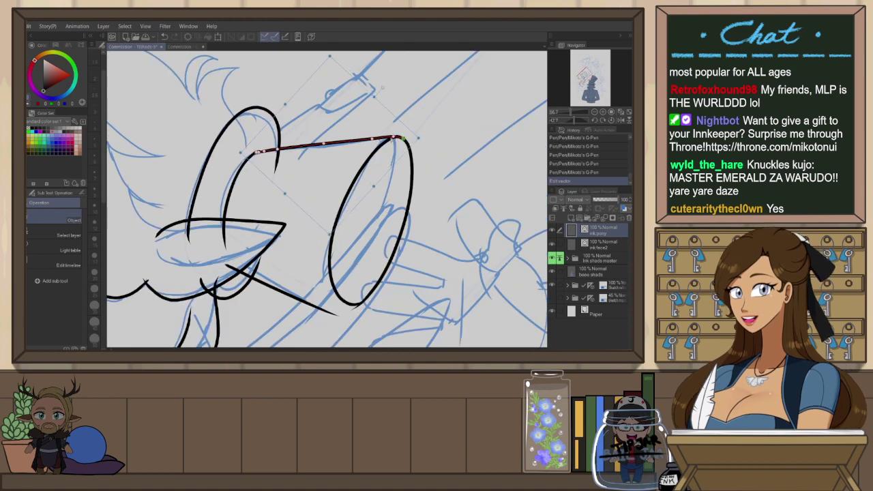
scroll(429, 126, "down", 4)
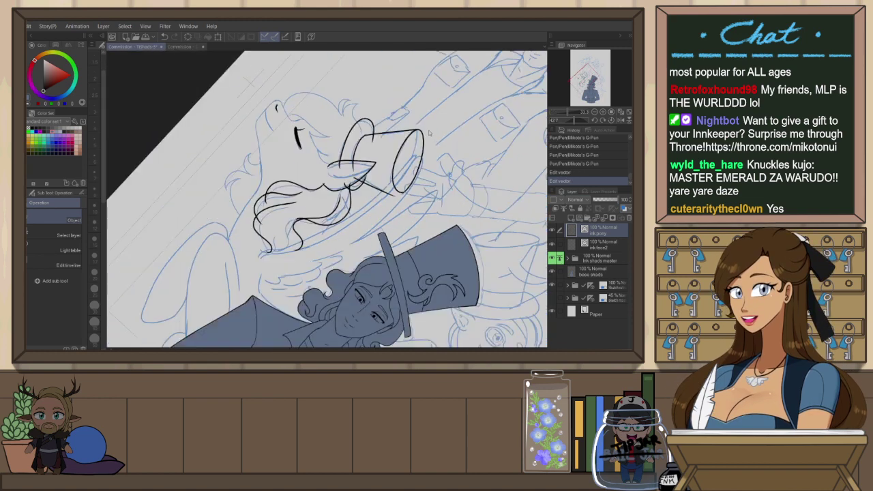
key("ctrl+at")
Move the lower control points of the hat's front side line so it joins the brim's inner curve smoothly
scroll(330, 133, "up", 6)
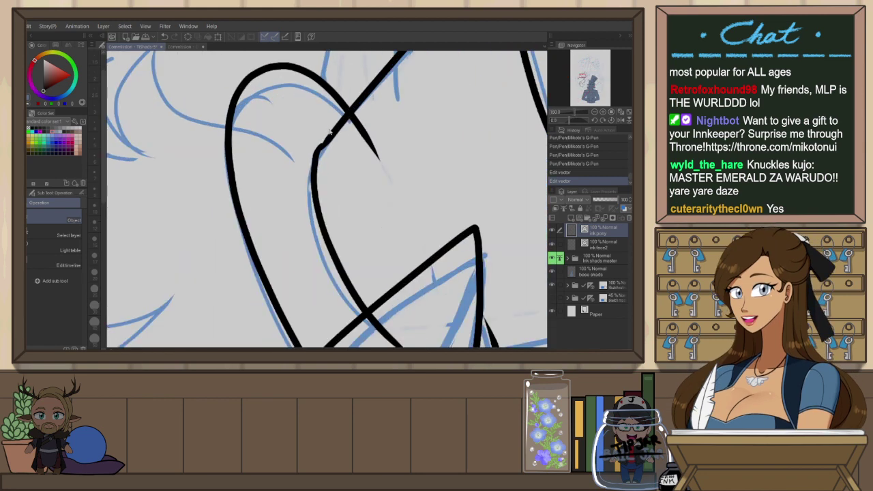
left_click(316, 148)
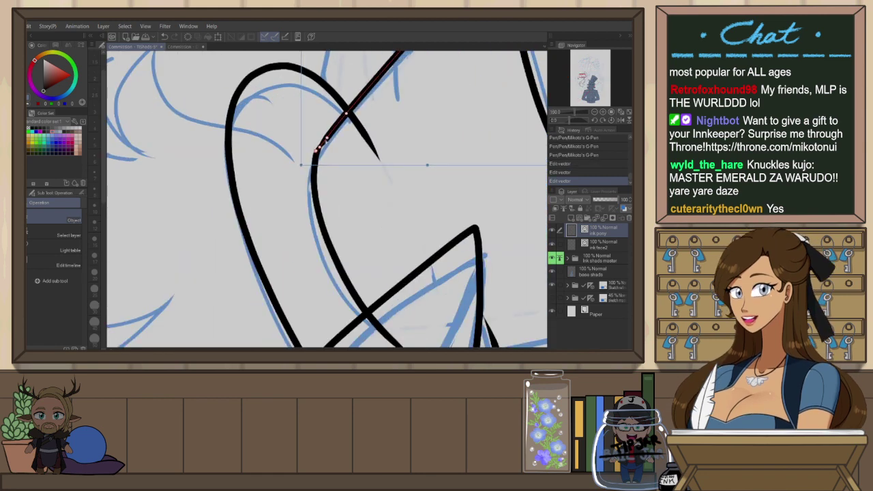
mouse_move(318, 147)
left_mouse_down()
mouse_move(314, 167)
mouse_move(316, 157)
left_mouse_up()
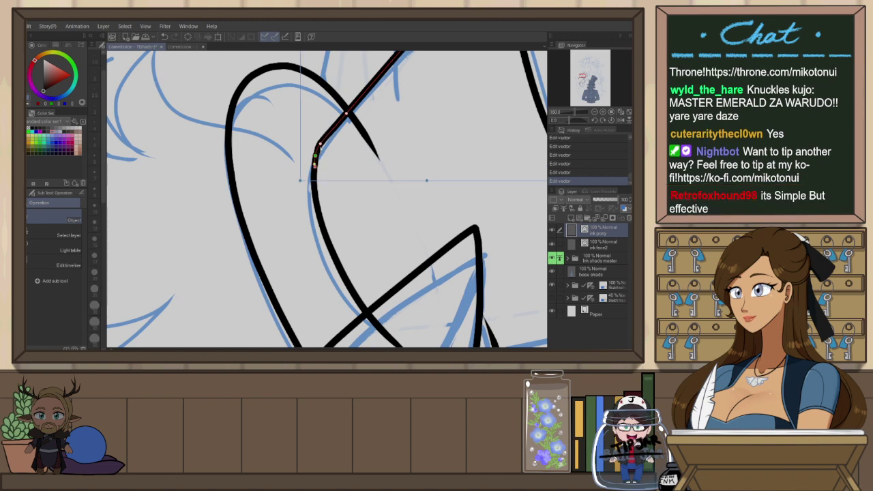
scroll(383, 142, "down", 7)
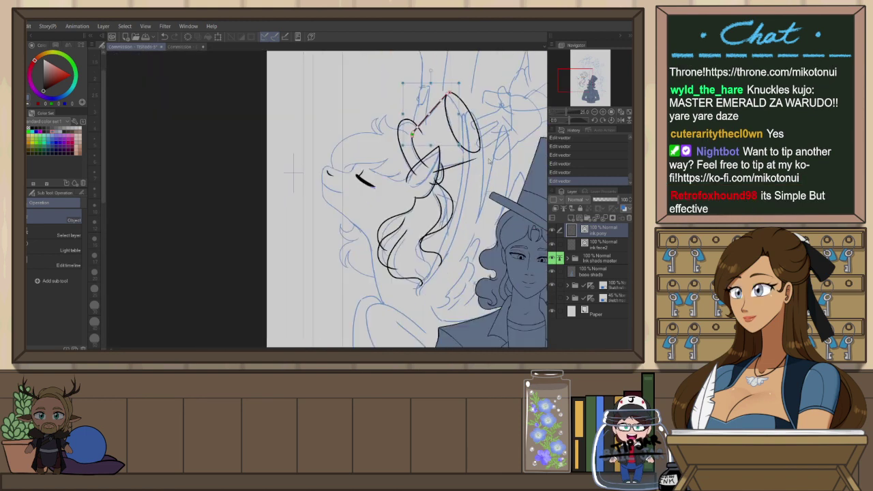
Rotate the view and ink a long smooth curve from the tip of the pony's mane up to the hat's top ellipse
scroll(483, 161, "up", 1)
key("space")
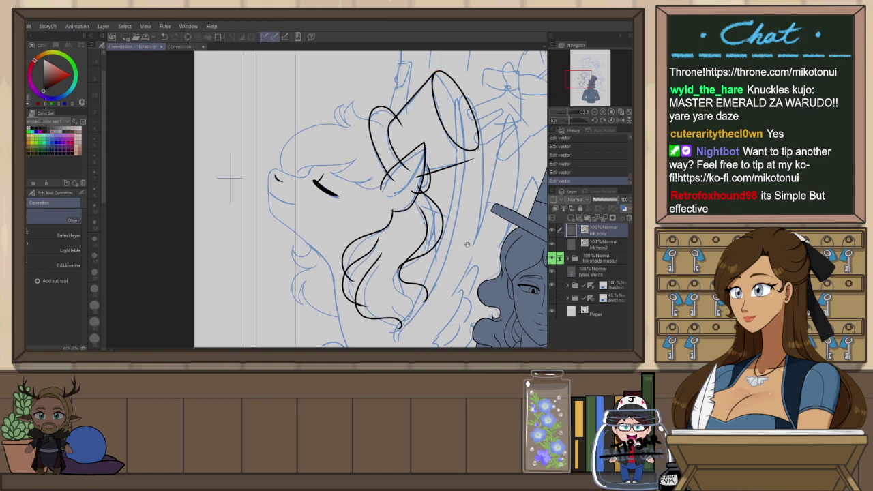
left_click_drag(465, 230, 360, 174)
key("shift+space")
left_click_drag(448, 158, 450, 234)
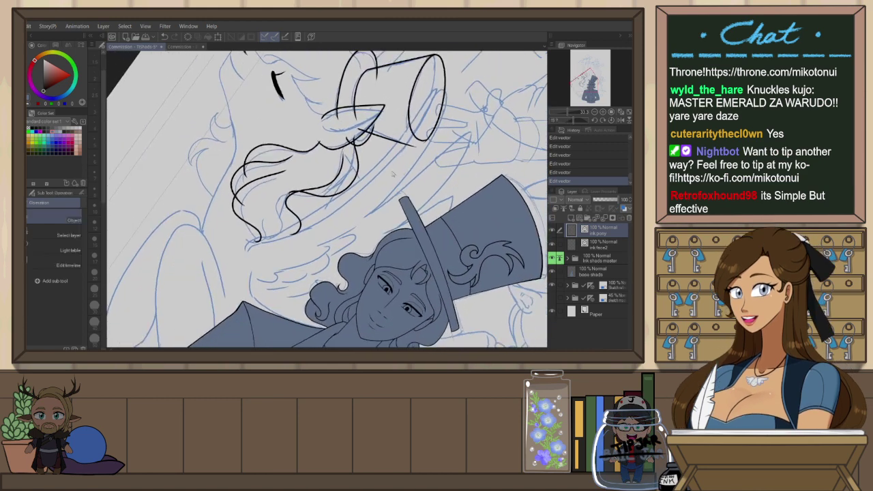
key("h")
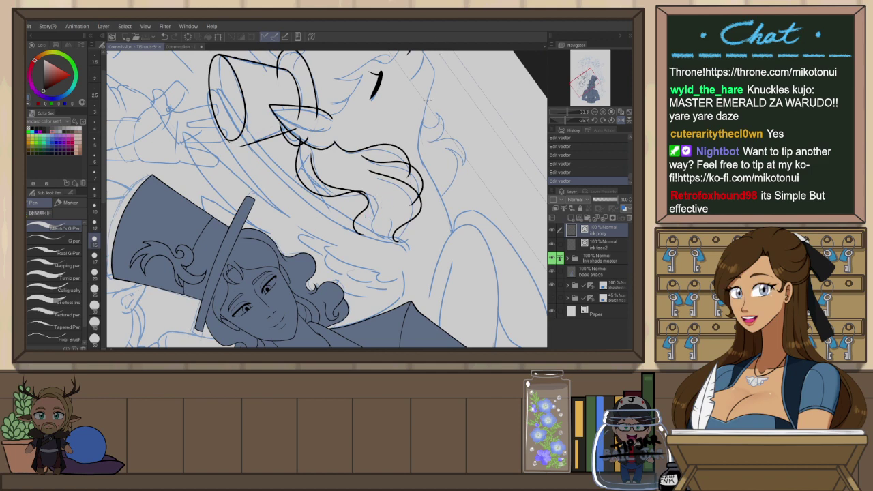
key("h")
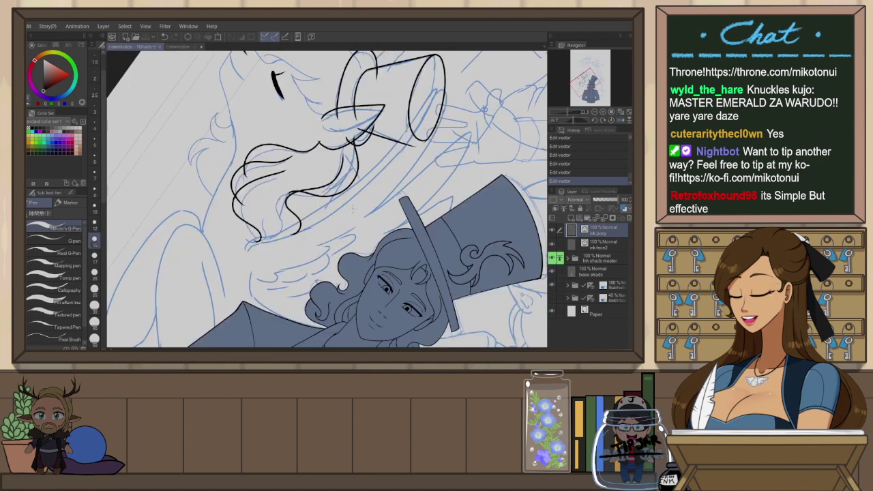
left_click_drag(246, 253, 257, 242)
key("ctrl+z")
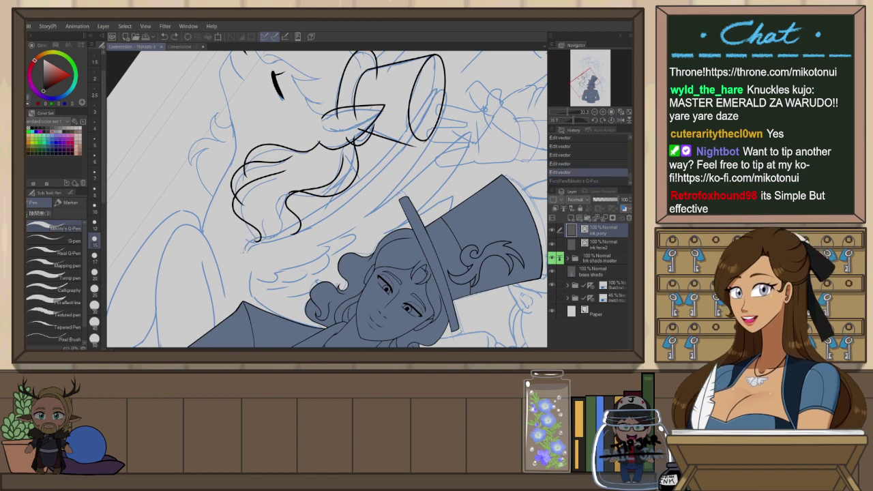
left_click_drag(360, 195, 440, 108)
key("ctrl+z")
mouse_move(240, 253)
left_mouse_down()
mouse_move(401, 157)
mouse_move(428, 92)
left_mouse_up()
key("ctrl+z")
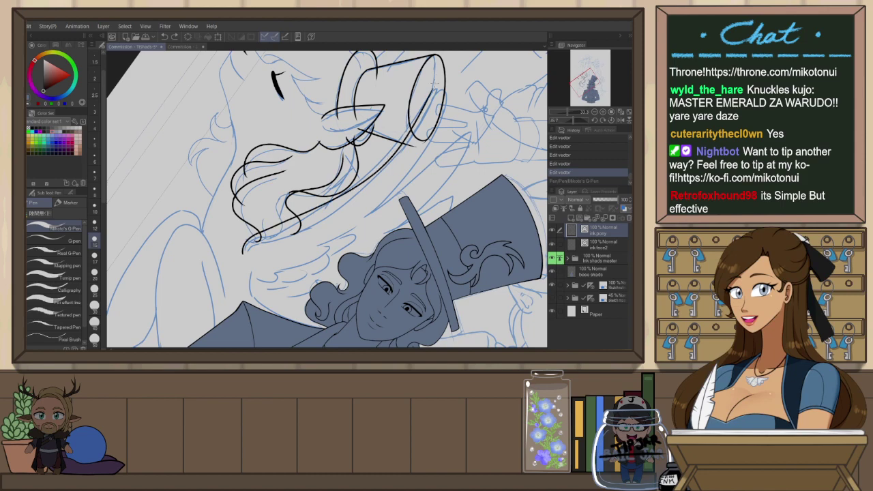
key("ctrl+y")
Try to ink a second long curve beside the first, stroking from the hat's top ellipse down toward the mane tip
key("h")
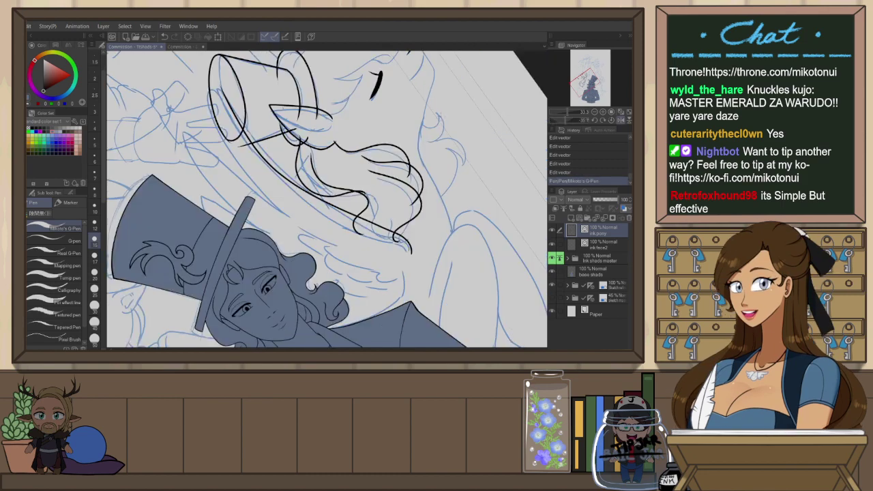
key("r")
mouse_move(489, 126)
left_mouse_down()
mouse_move(477, 241)
mouse_move(311, 306)
mouse_move(351, 295)
left_mouse_up()
key("p")
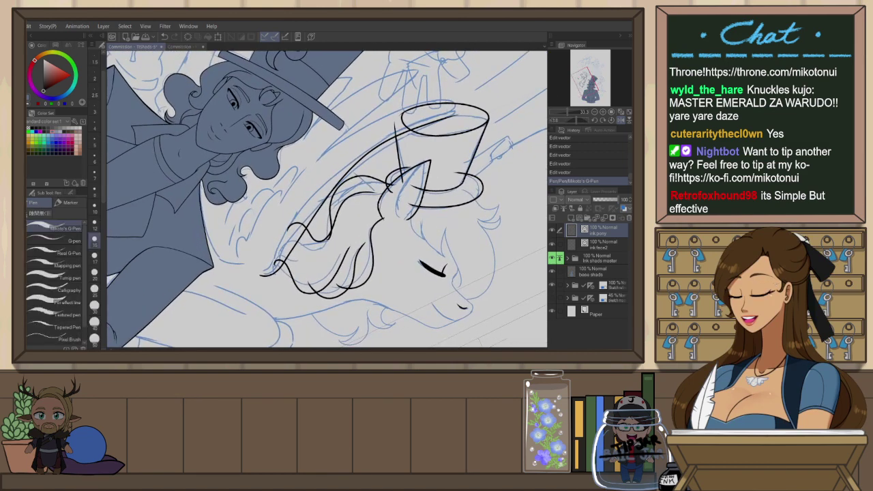
mouse_move(457, 111)
left_mouse_down()
mouse_move(313, 178)
mouse_move(301, 202)
left_mouse_up()
key("ctrl+z")
key("ctrl+z")
mouse_move(457, 111)
left_mouse_down()
mouse_move(425, 118)
mouse_move(307, 188)
left_mouse_up()
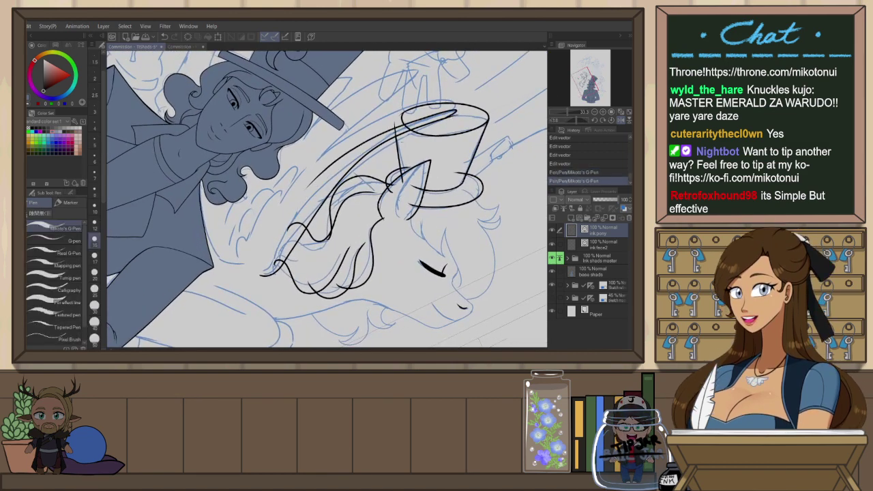
key("ctrl+z")
left_click_drag(447, 115, 291, 211)
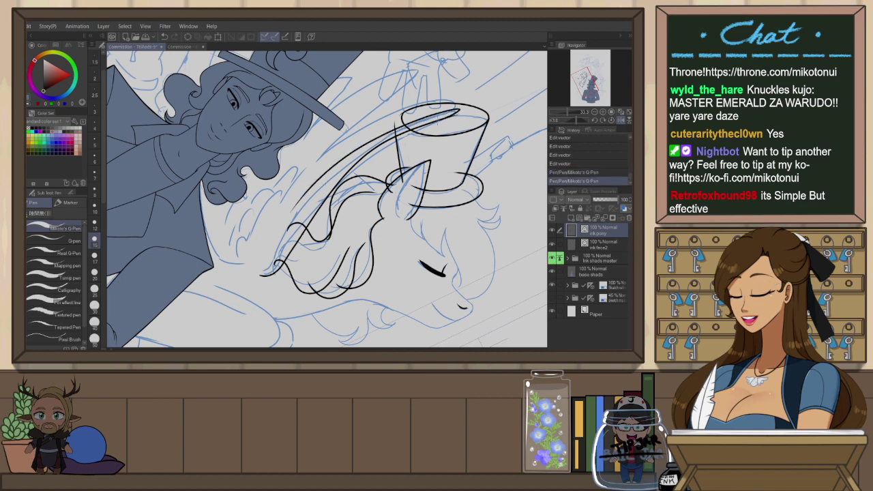
key("ctrl+z")
left_click_drag(462, 111, 334, 172)
left_click_drag(295, 208, 464, 110)
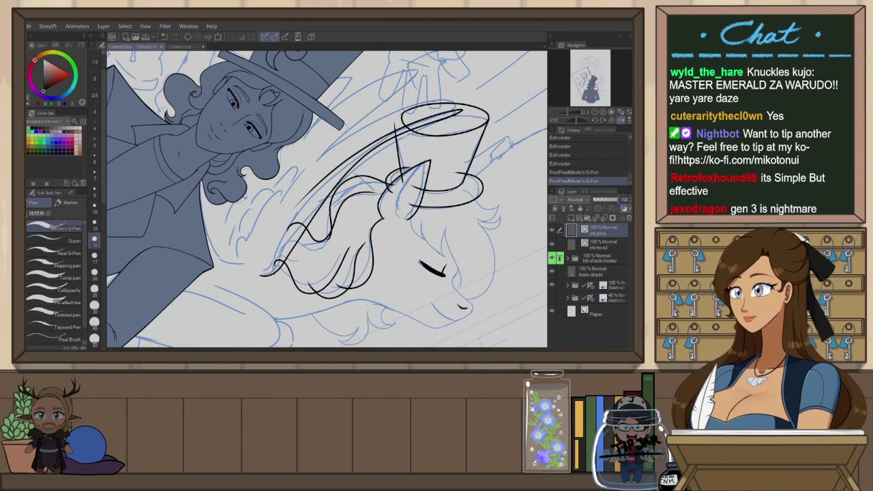
key("ctrl+z")
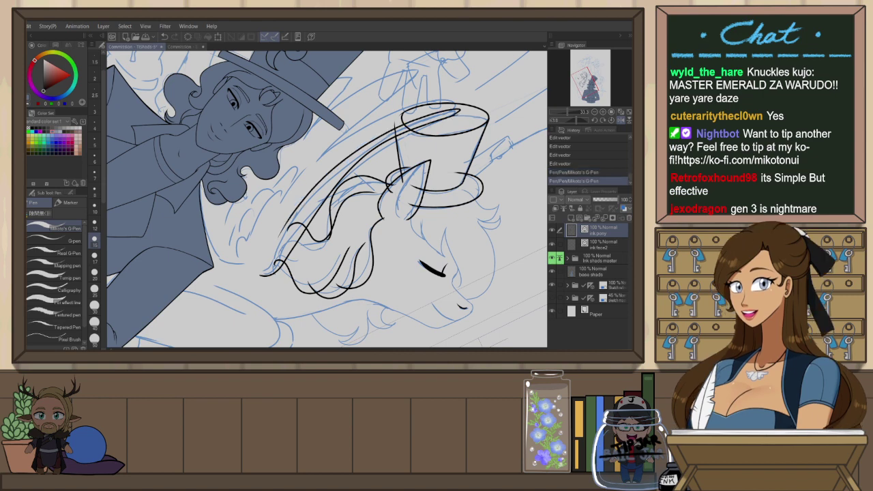
left_click_drag(464, 110, 280, 234)
key("ctrl+z")
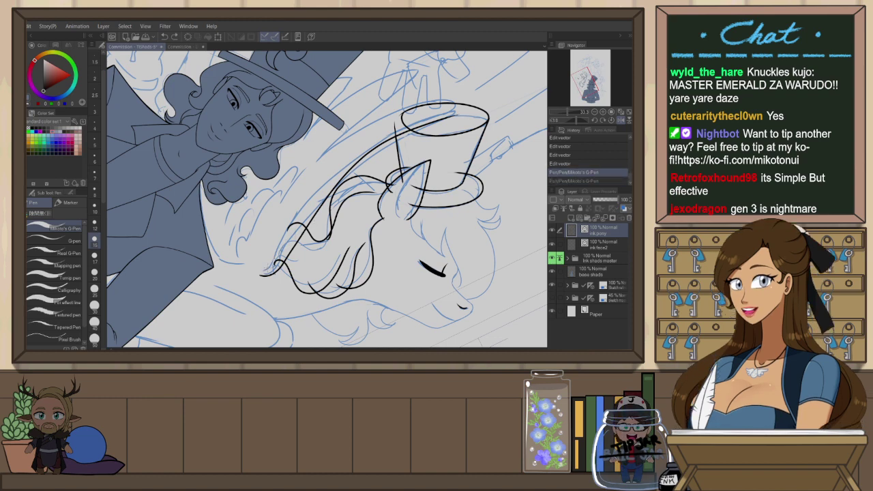
Ink the second long curve from the mane tip up to the hat's top ellipse, closely following the first
left_click_drag(269, 266, 392, 131)
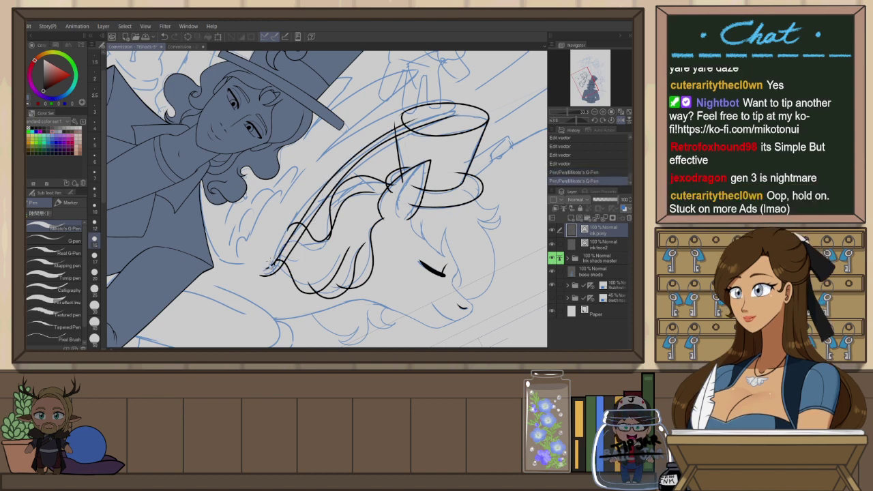
key("ctrl+z")
mouse_move(280, 261)
left_mouse_down()
mouse_move(367, 151)
mouse_move(459, 117)
left_mouse_up()
key("ctrl+z")
Straighten the view and join the upper ends of the two long curves with a narrow tip inside the hat's top ellipse
scroll(463, 103, "up", 2)
key("ctrl+z")
key("ctrl+z")
key("ctrl+z")
key("ctrl+at")
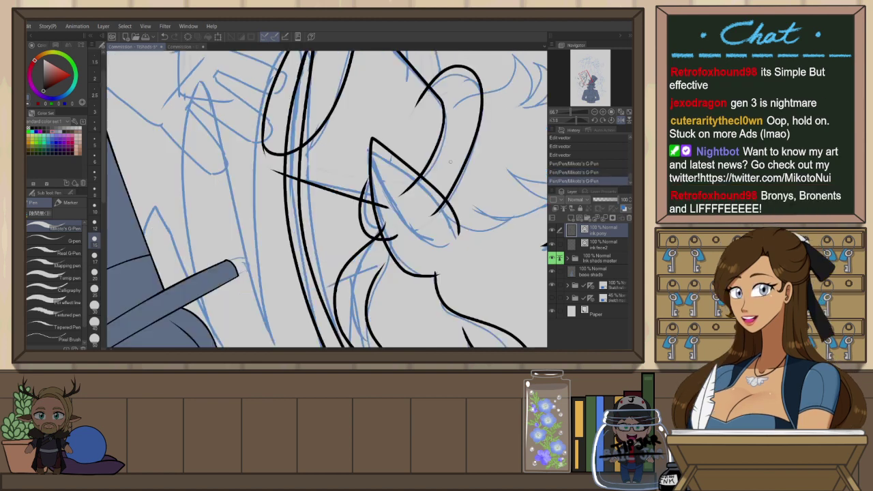
left_click_drag(418, 143, 422, 197)
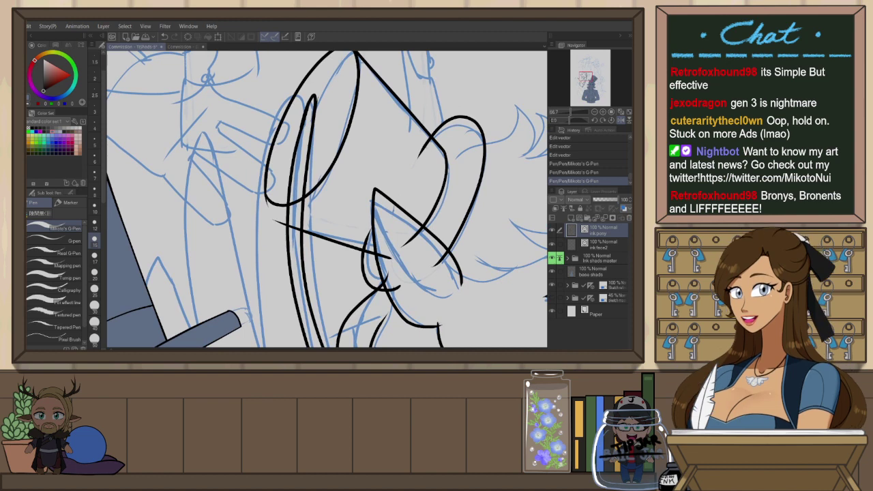
key("ctrl+z")
mouse_move(304, 121)
left_mouse_down()
mouse_move(315, 111)
mouse_move(315, 118)
left_mouse_up()
key("ctrl+z")
key("ctrl+z")
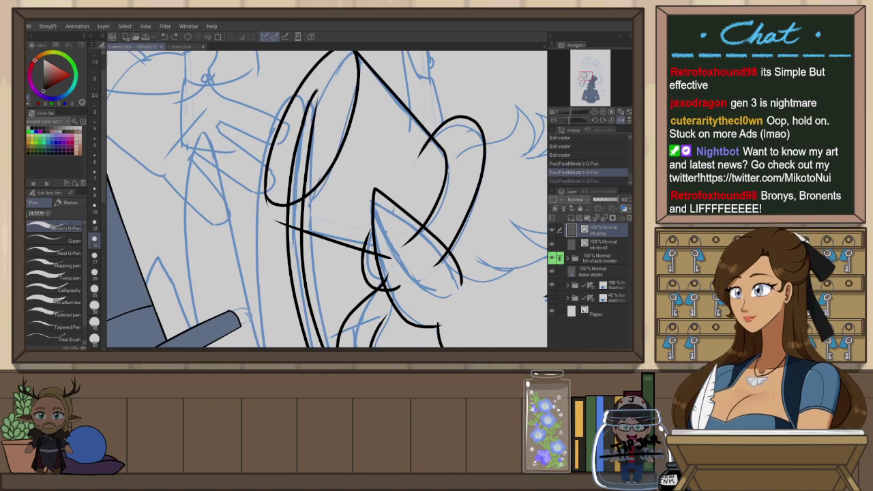
key("ctrl+y")
Rotate the unmirrored view and try to ink another long curve from the hat's top ellipse down outside the existing pair
key("ctrl+minus")
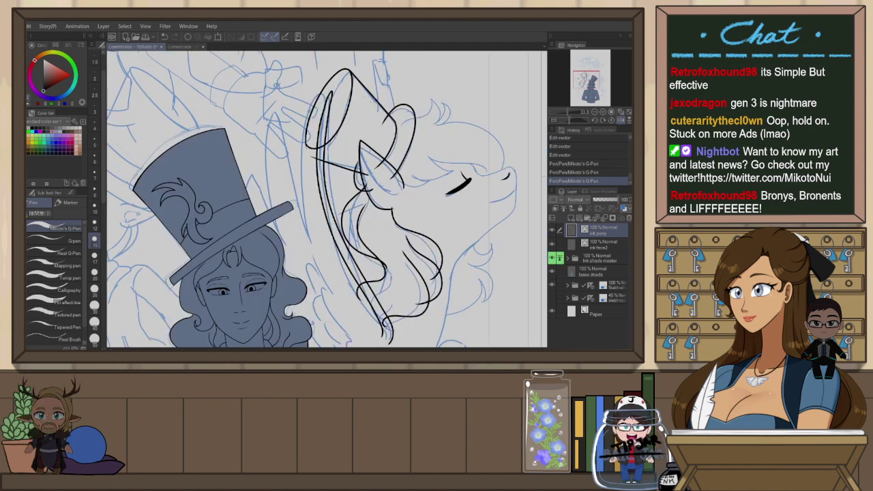
key("h")
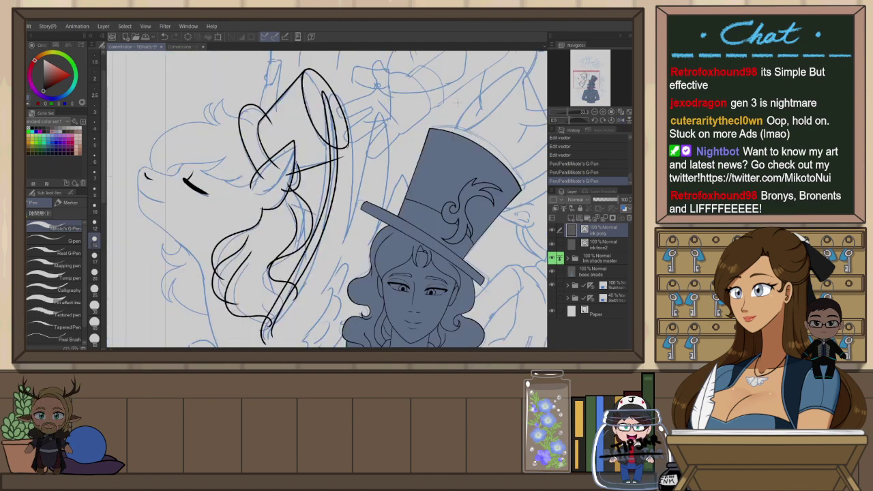
left_click_drag(462, 147, 468, 229)
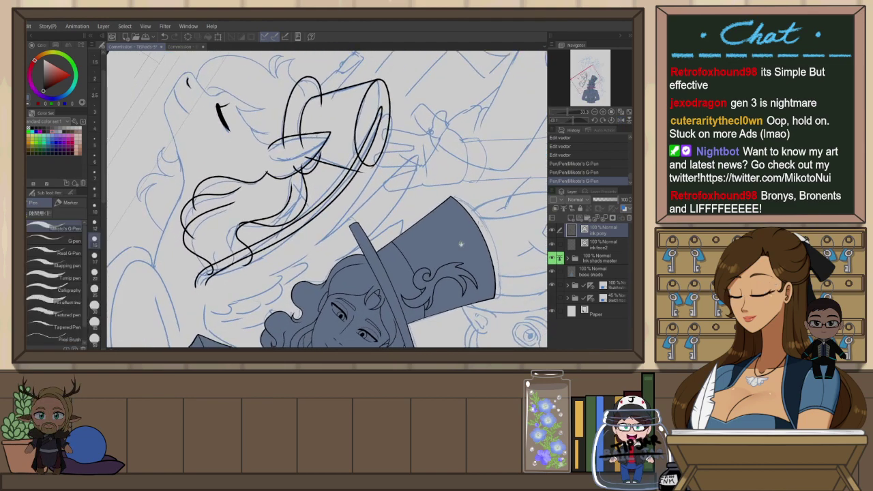
left_click_drag(393, 305, 440, 263)
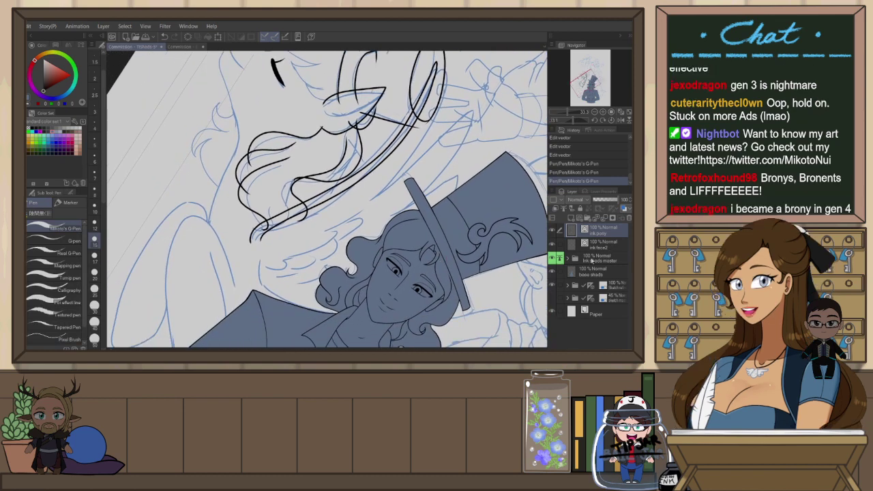
left_click_drag(451, 271, 442, 281)
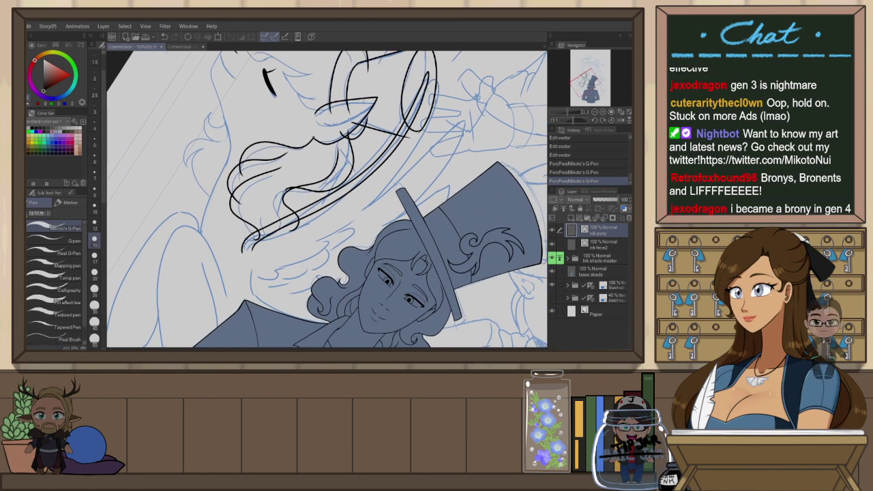
left_click_drag(430, 128, 391, 206)
key("ctrl+z")
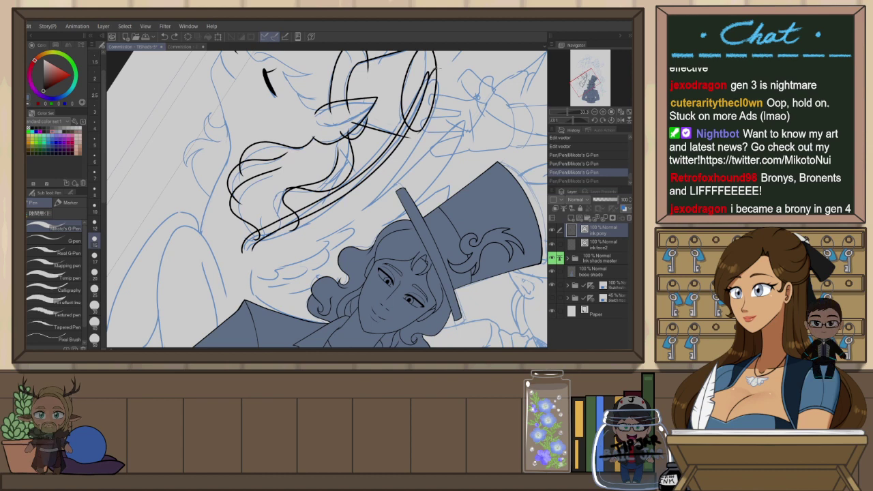
left_click_drag(438, 68, 394, 195)
key("ctrl+z")
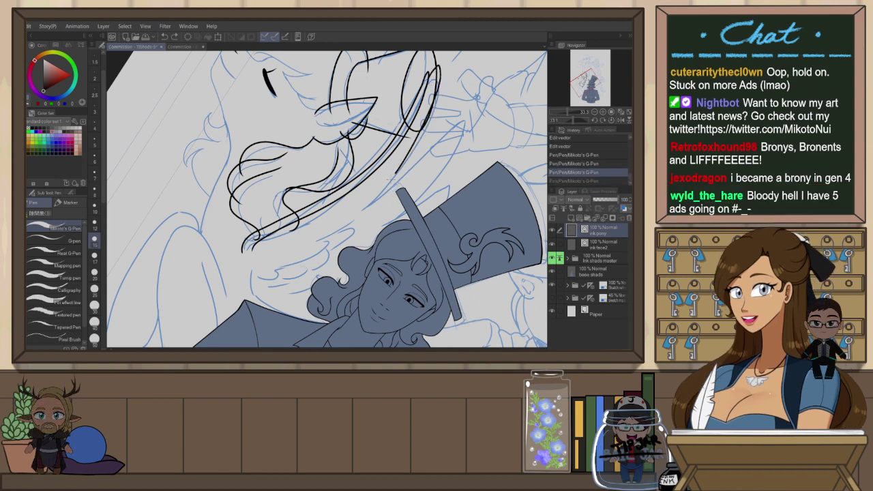
mouse_move(427, 80)
left_mouse_down()
mouse_move(389, 201)
mouse_move(437, 67)
mouse_move(389, 200)
left_mouse_up()
key("ctrl+z")
key("ctrl+z")
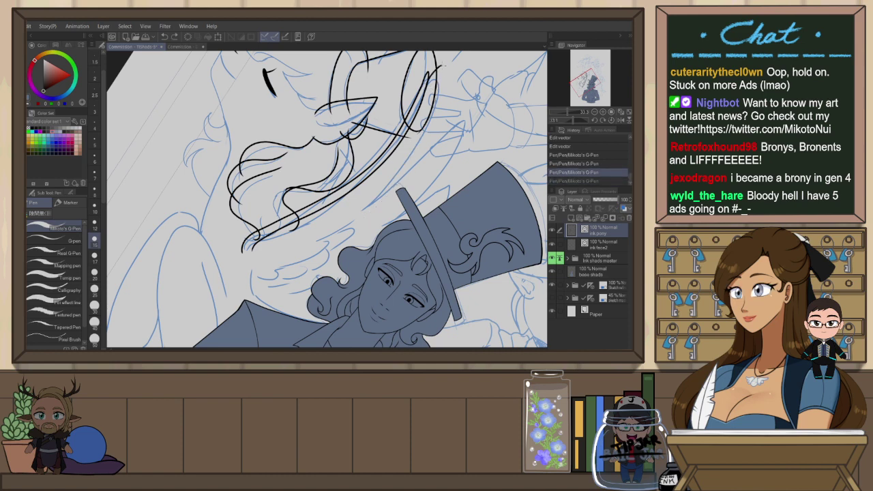
Ink the outer edge of the pony's first long wing feather and both edges of the next feather
left_click_drag(443, 67, 416, 151)
left_click_drag(408, 172, 464, 125)
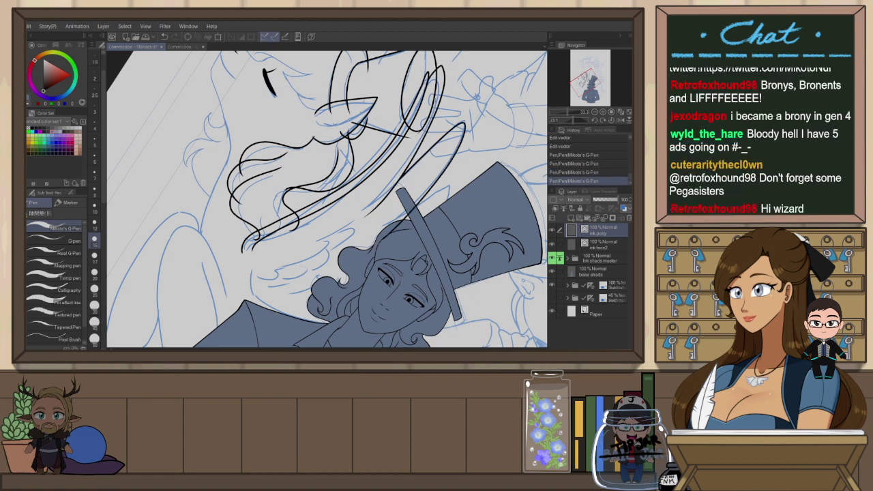
key("ctrl+z")
mouse_move(387, 196)
left_mouse_down()
mouse_move(465, 126)
mouse_move(376, 229)
left_mouse_up()
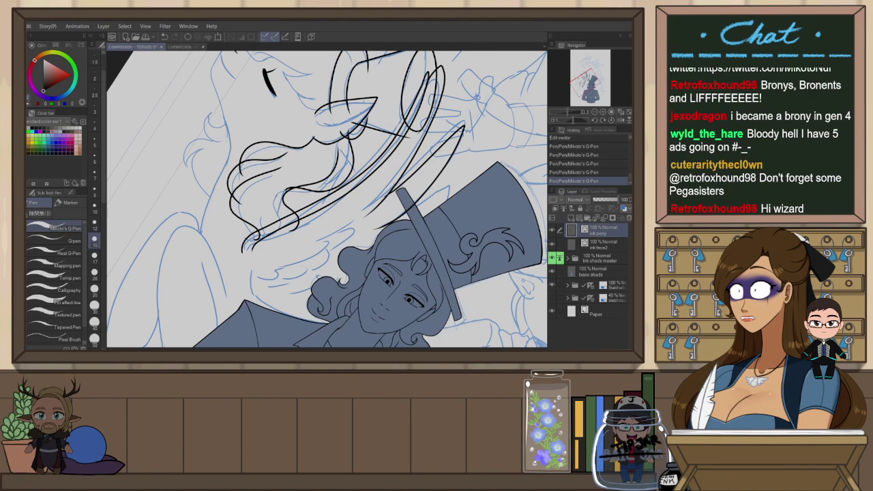
Redraw the edge of the pony's second long feather with the G-pen, running it down towards the wing base
key("ctrl+at")
key("h")
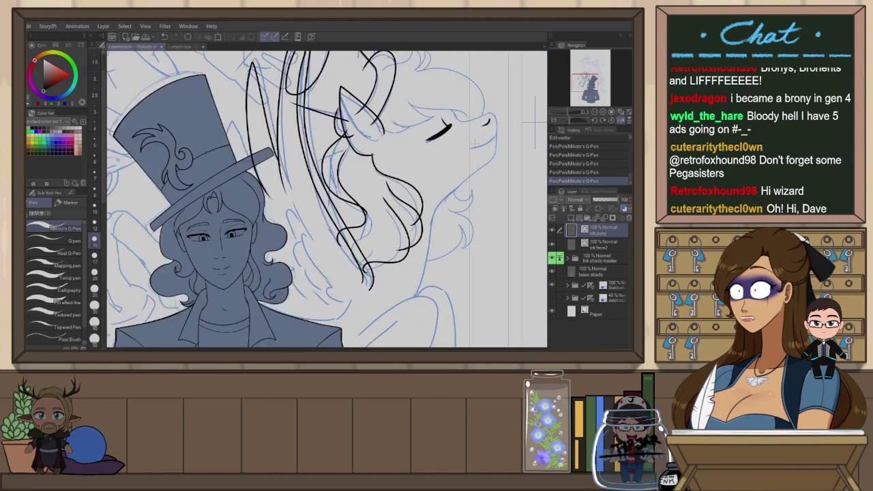
key("r")
mouse_move(475, 142)
left_mouse_down()
mouse_move(482, 164)
mouse_move(445, 305)
left_mouse_up()
key("ctrl+z")
mouse_move(353, 131)
left_mouse_down()
mouse_move(394, 178)
mouse_move(471, 116)
left_mouse_up()
key("p")
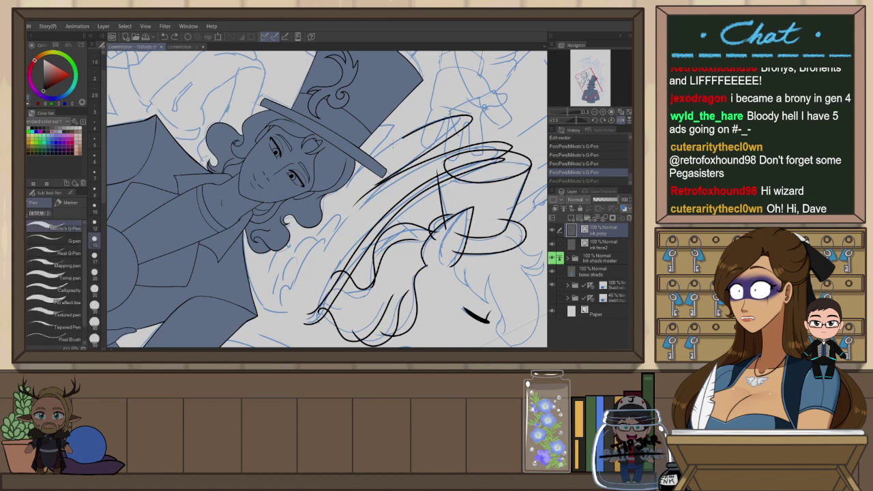
key("ctrl+z")
mouse_move(377, 185)
left_mouse_down()
mouse_move(453, 133)
mouse_move(329, 203)
left_mouse_up()
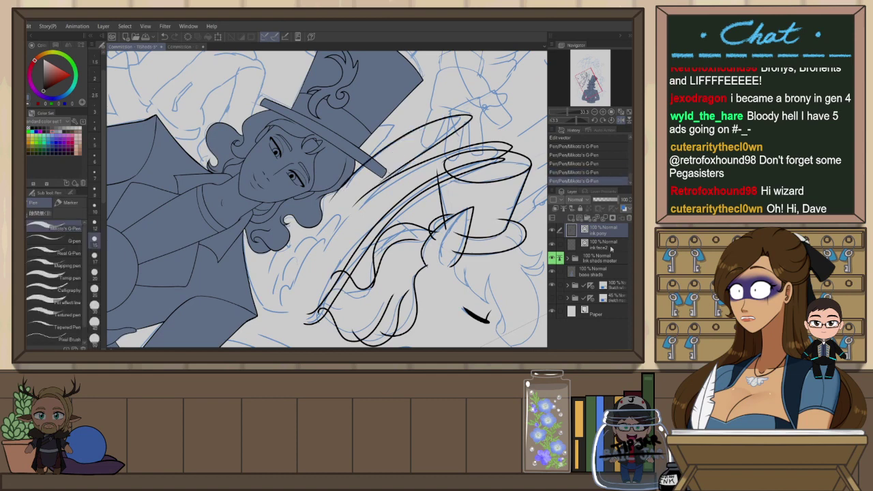
Lower the base shads layer to about 39% opacity, apply the layer color effect to the ink shads master folder, and reselect the ink pony layer
left_click(600, 272)
left_click(604, 199)
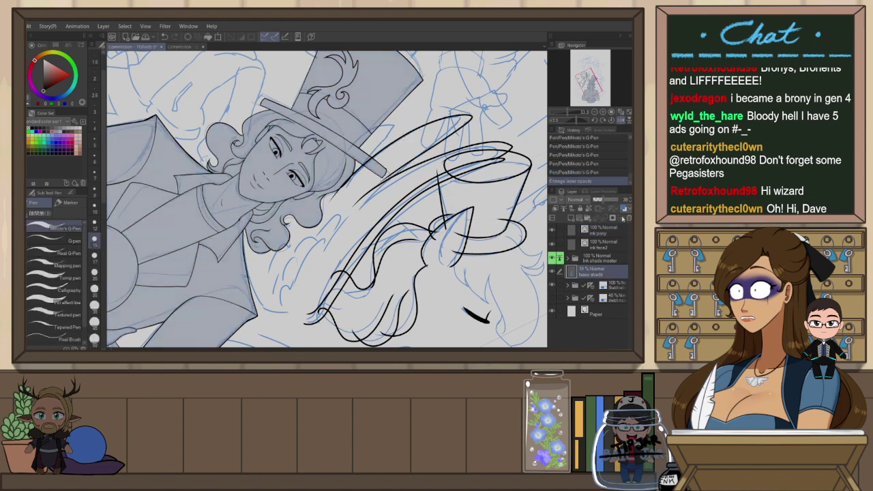
left_click(611, 258)
left_click(626, 209)
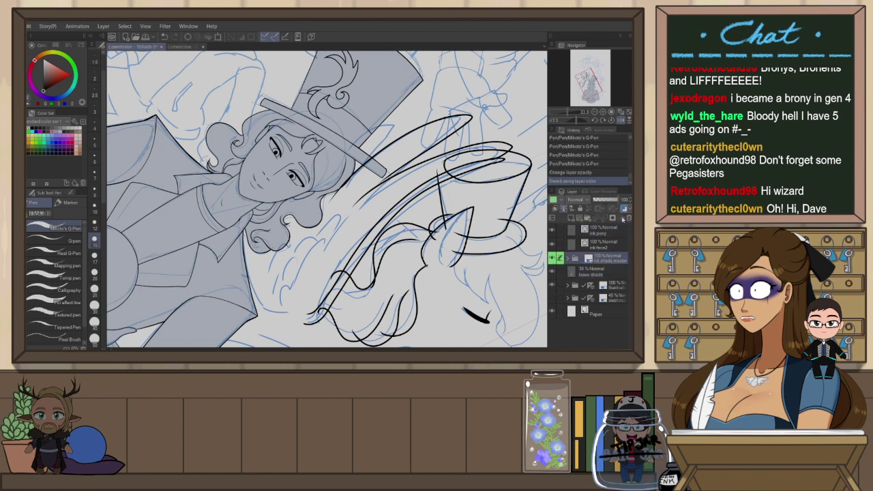
left_click(615, 234)
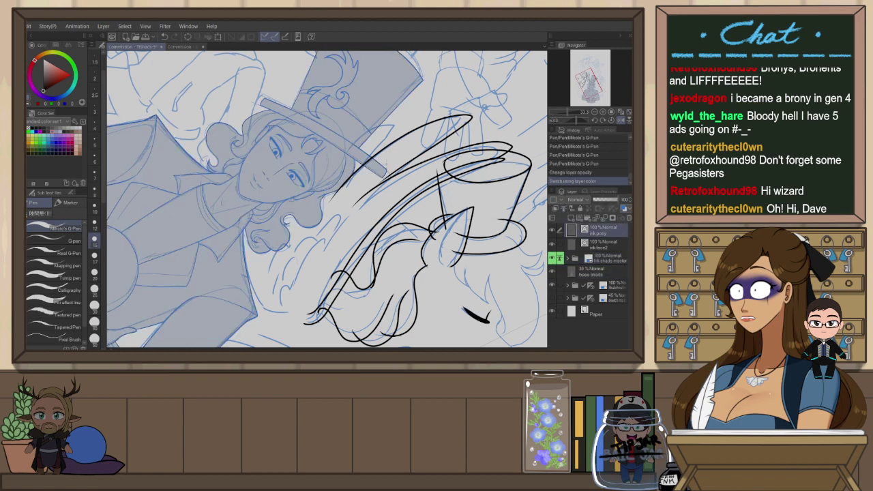
Ink the third long wing feather across the hat brim of the human figure
mouse_move(349, 179)
left_mouse_down()
mouse_move(397, 120)
mouse_move(290, 214)
mouse_move(262, 197)
mouse_move(244, 276)
left_mouse_up()
key("ctrl+z")
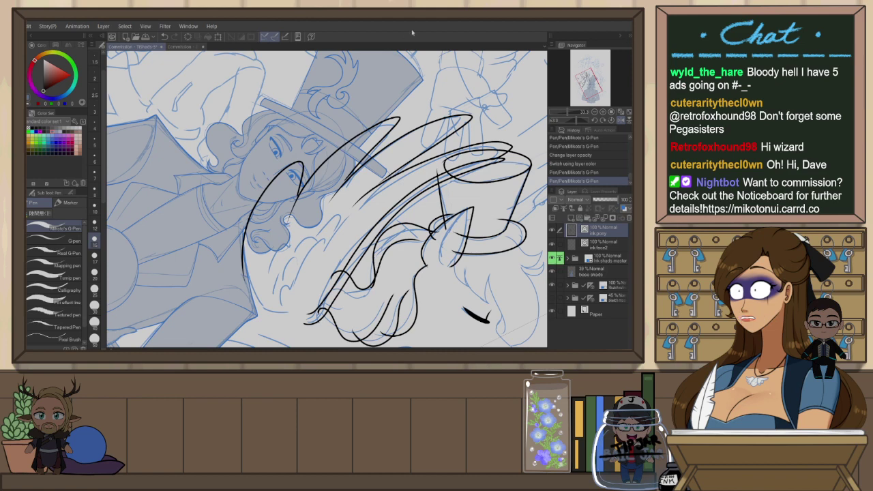
left_click_drag(359, 116, 408, 92)
key("ctrl+z")
Ink the large rounded curve of the wing's lowest feather over the figure's face and clean up its lines with Snap eraser 2
mouse_move(347, 143)
left_mouse_down()
mouse_move(326, 144)
mouse_move(273, 278)
left_mouse_up()
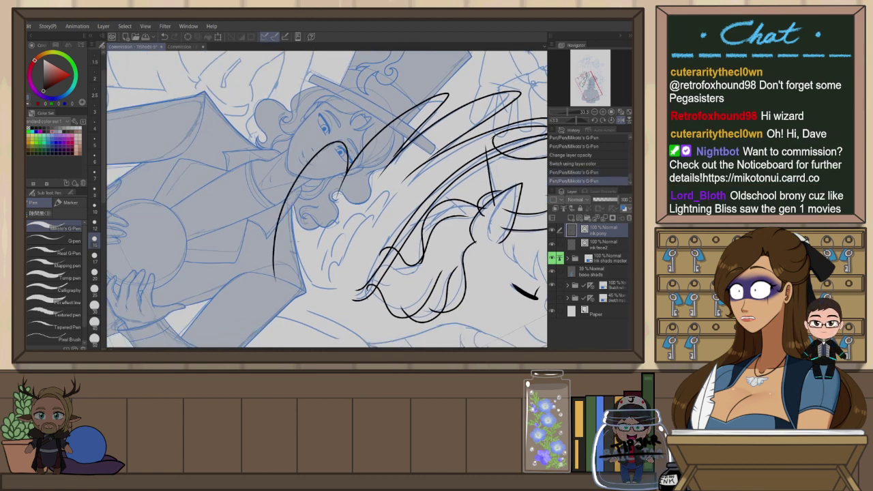
key("ctrl+z")
mouse_move(350, 174)
left_mouse_down()
mouse_move(342, 139)
mouse_move(294, 292)
left_mouse_up()
key("ctrl+z")
mouse_move(349, 145)
left_mouse_down()
mouse_move(286, 215)
mouse_move(283, 286)
left_mouse_up()
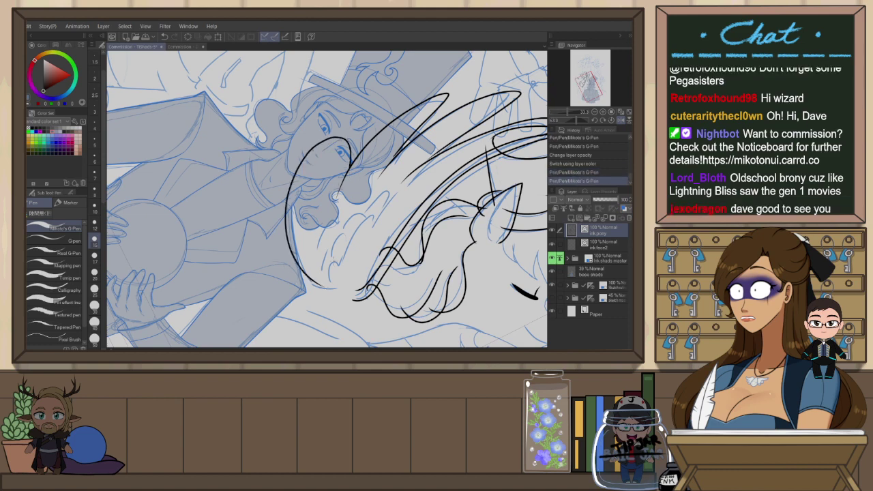
key("ctrl+z")
mouse_move(349, 171)
left_mouse_down()
mouse_move(323, 133)
mouse_move(326, 295)
left_mouse_up()
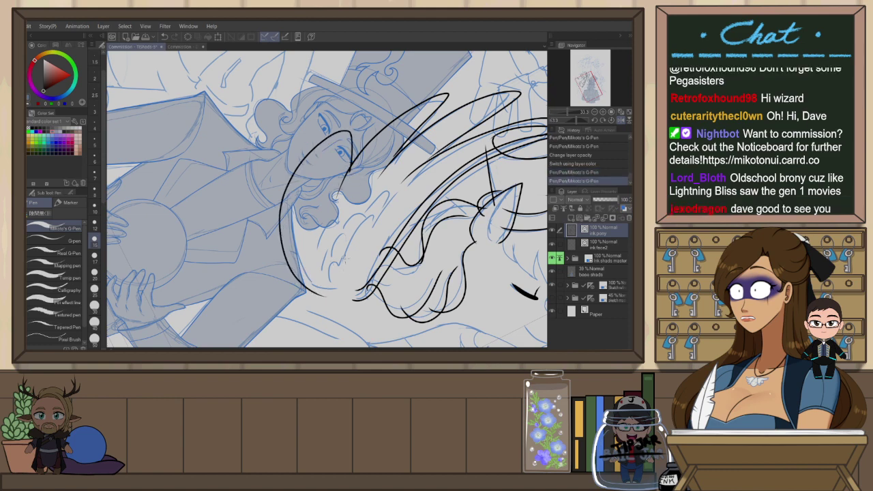
key("ctrl+z")
mouse_move(353, 172)
left_mouse_down()
mouse_move(321, 140)
mouse_move(300, 285)
left_mouse_up()
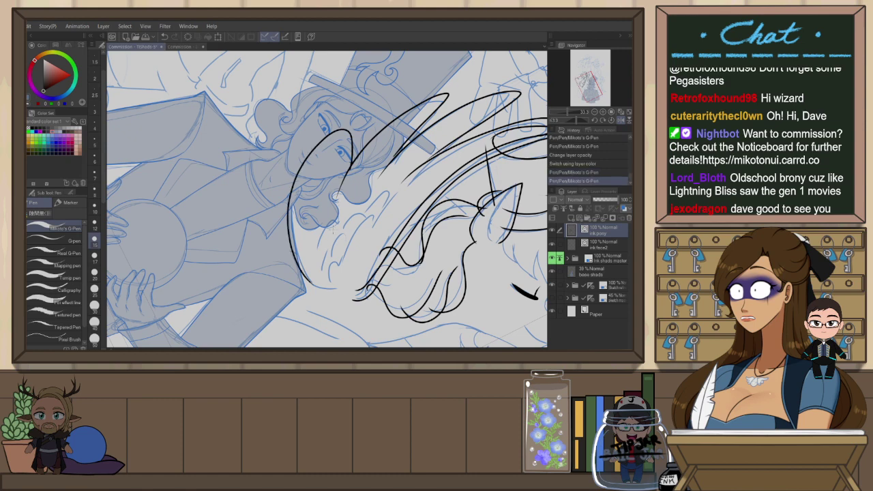
key("e")
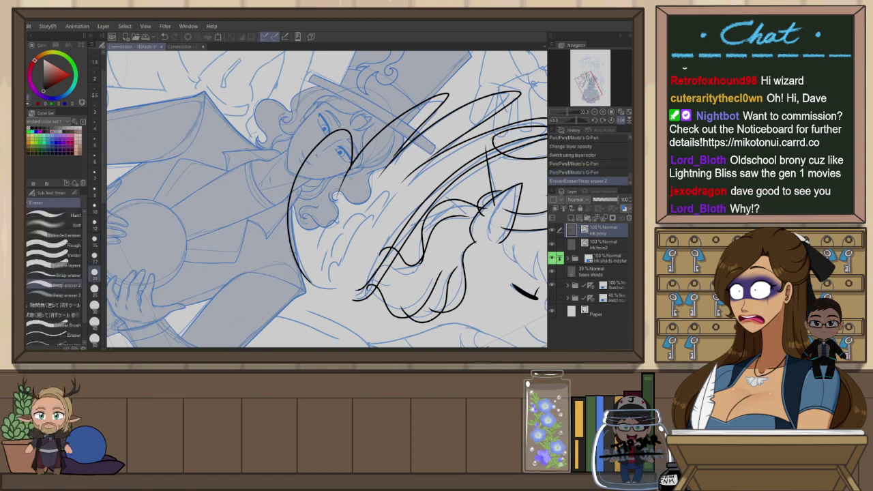
key("h")
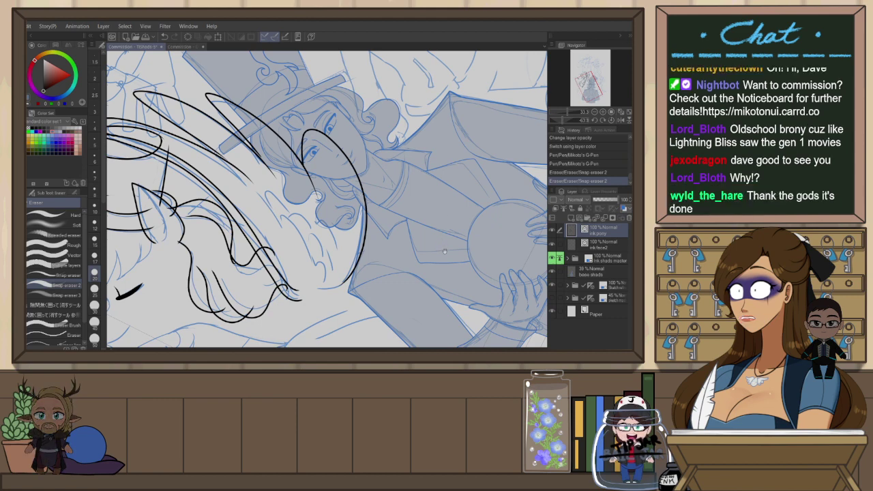
Select the second long feather's vector line and widen it towards the human figure's hat
left_click_drag(444, 249, 481, 199)
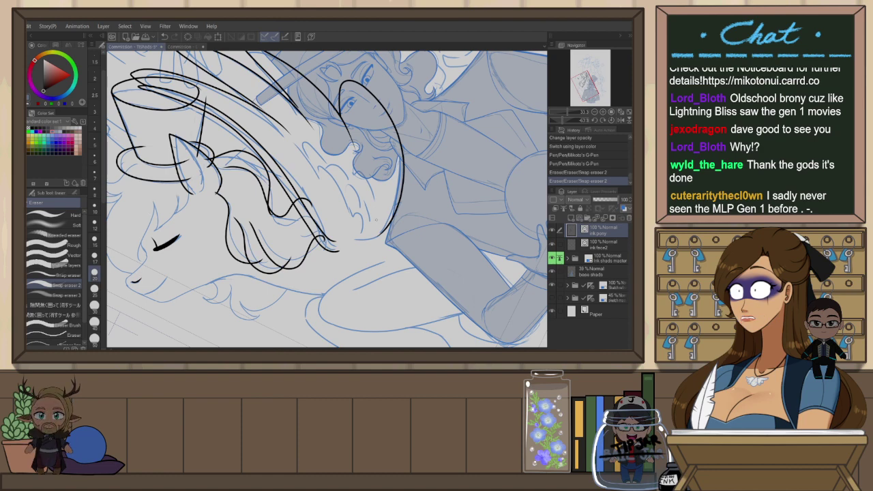
key("ctrl+@")
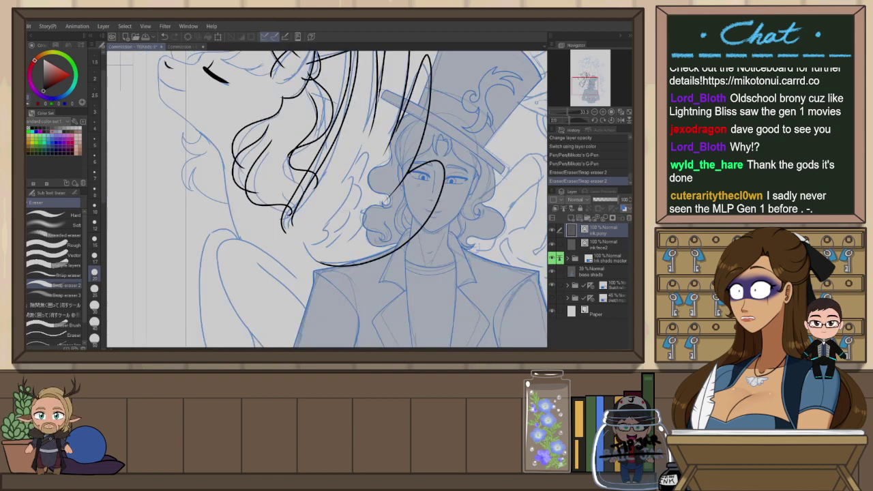
left_click_drag(387, 200, 382, 292)
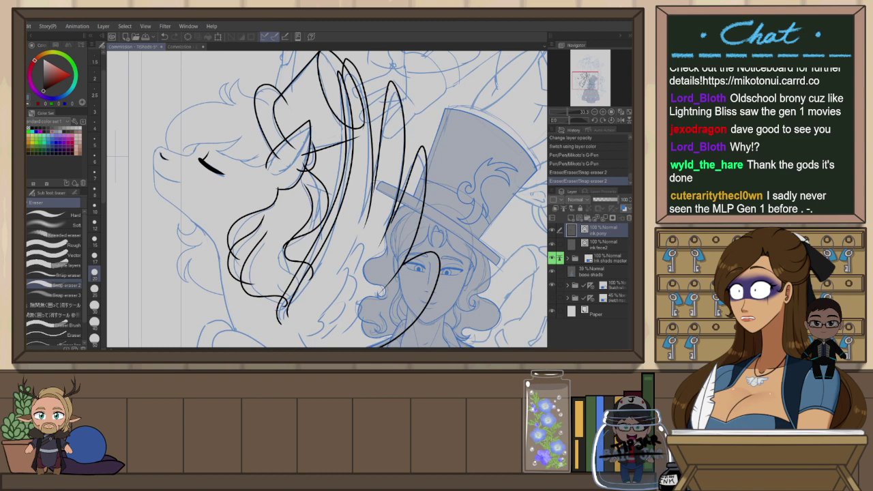
key("o")
left_click(402, 134)
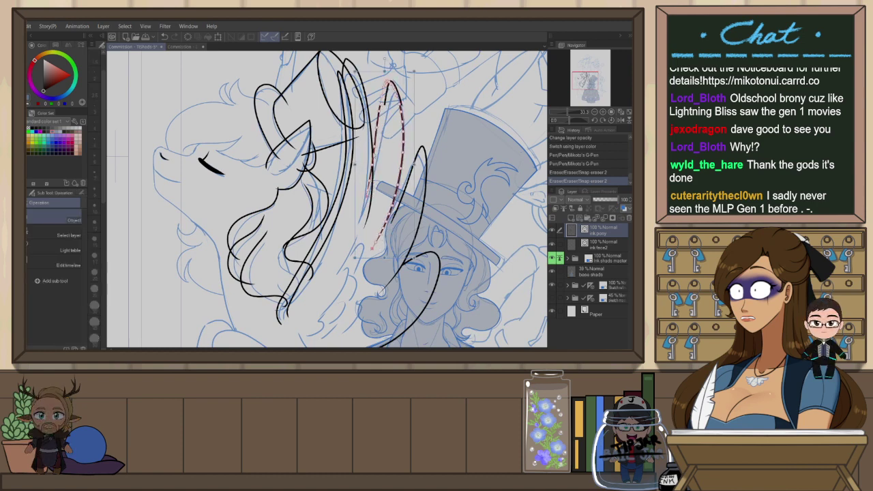
left_click_drag(414, 164, 426, 164)
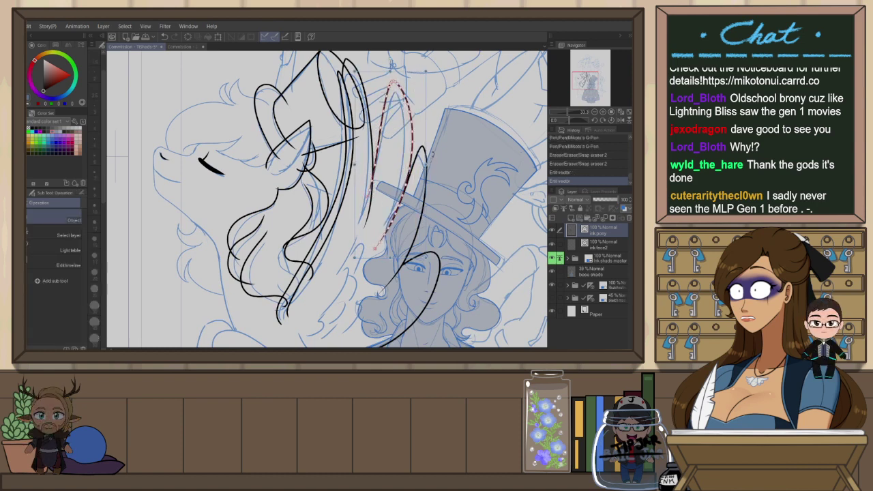
left_click(453, 149)
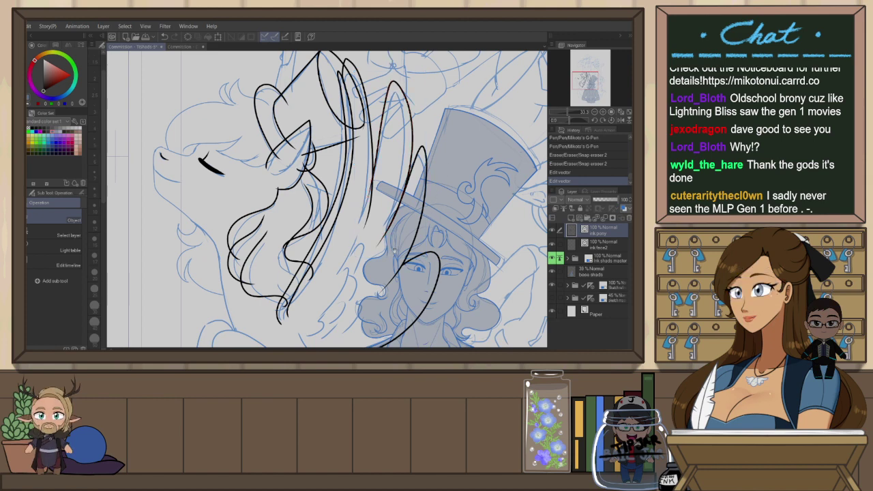
Ink the pony's first fringe lock from beneath the hat brim down towards the closed eye
left_click_drag(395, 251, 403, 214)
left_click_drag(407, 272, 410, 242)
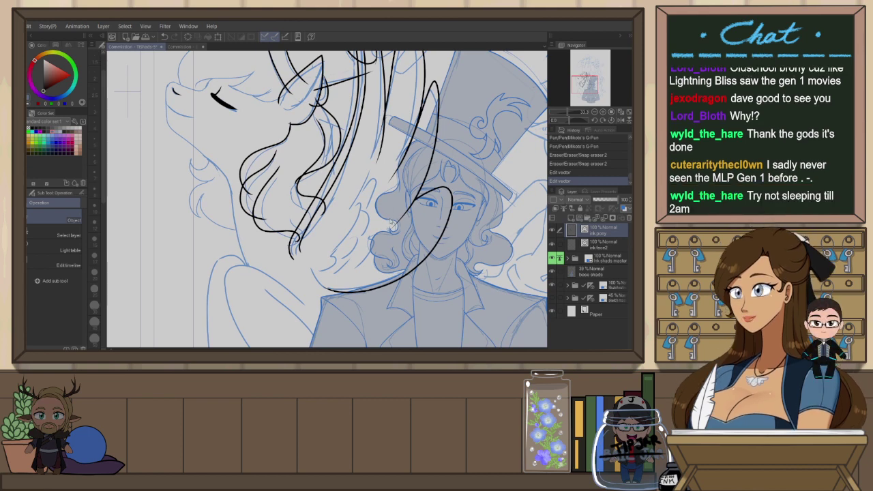
left_click_drag(398, 237, 411, 217)
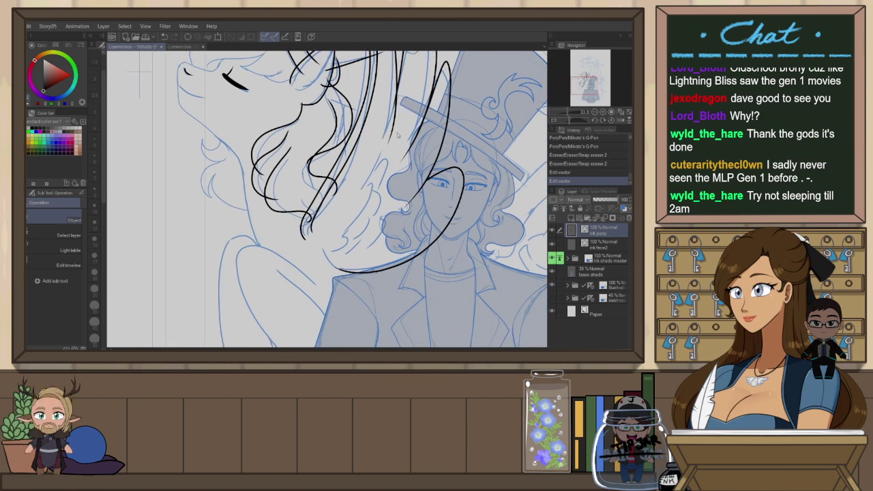
left_click_drag(379, 239, 399, 221)
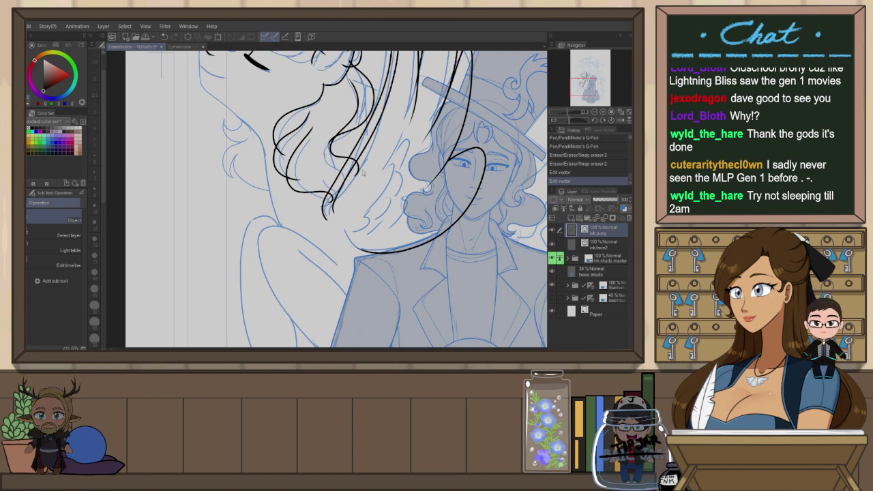
key("p")
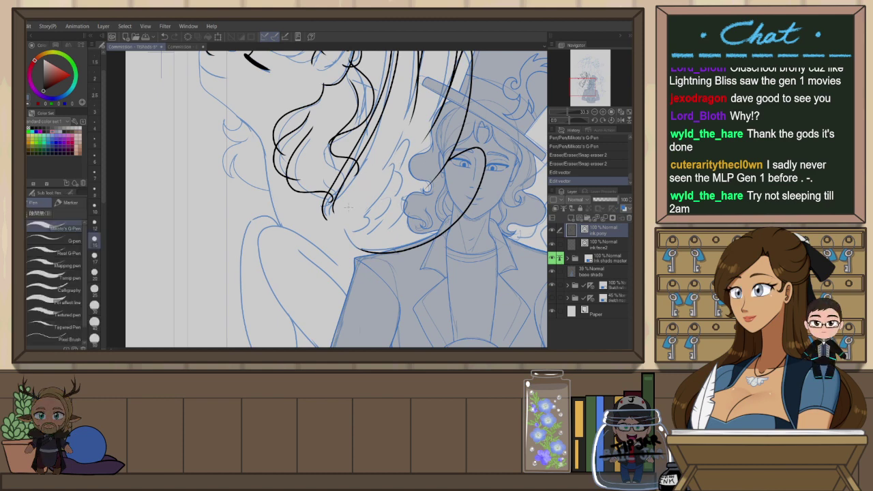
left_click_drag(349, 208, 376, 307)
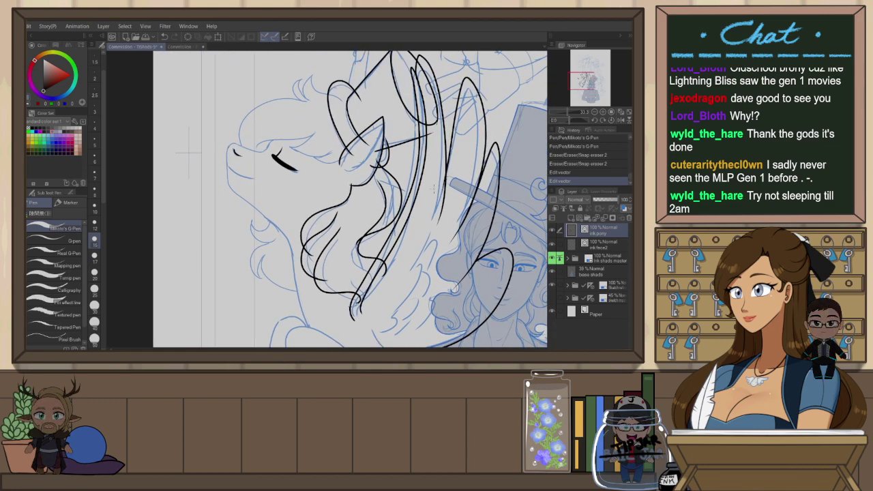
mouse_move(433, 189)
left_mouse_down()
mouse_move(395, 118)
mouse_move(349, 95)
left_mouse_up()
mouse_move(293, 173)
left_mouse_down()
mouse_move(276, 203)
mouse_move(401, 187)
left_mouse_up()
scroll(281, 208, "up", 1)
key("ctrl+z")
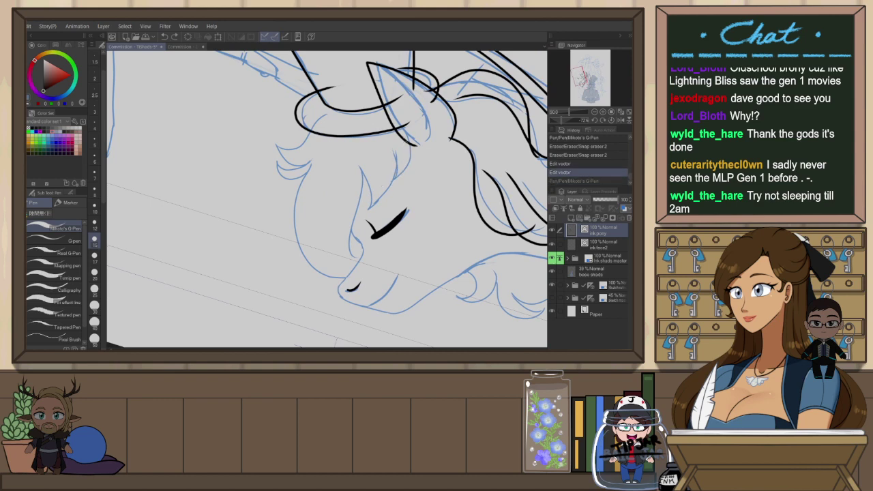
mouse_move(406, 141)
left_mouse_down()
mouse_move(389, 179)
mouse_move(396, 172)
mouse_move(362, 216)
left_mouse_up()
key("ctrl+z")
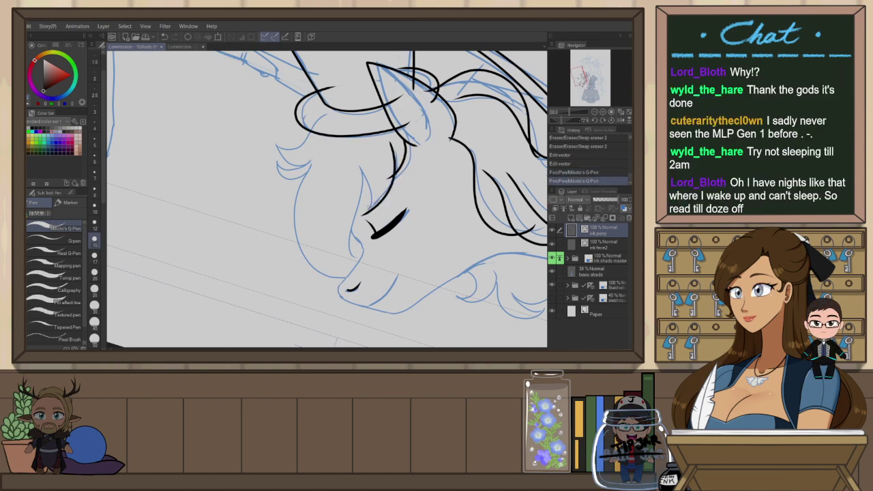
Ink the pointed middle lock of the pony's fringe and the inner fringe edge curving down towards the nostril
left_click_drag(356, 161, 369, 215)
key("ctrl+z")
left_click_drag(357, 160, 369, 215)
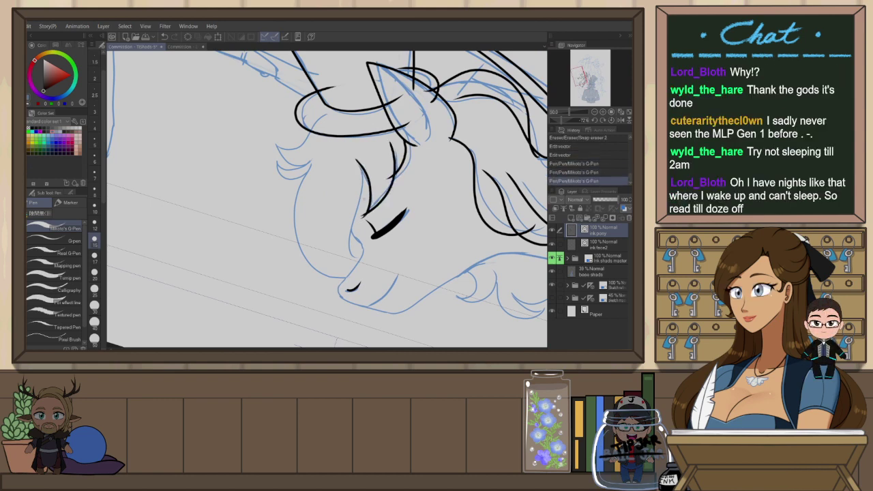
left_click_drag(363, 169, 349, 260)
key("ctrl+z")
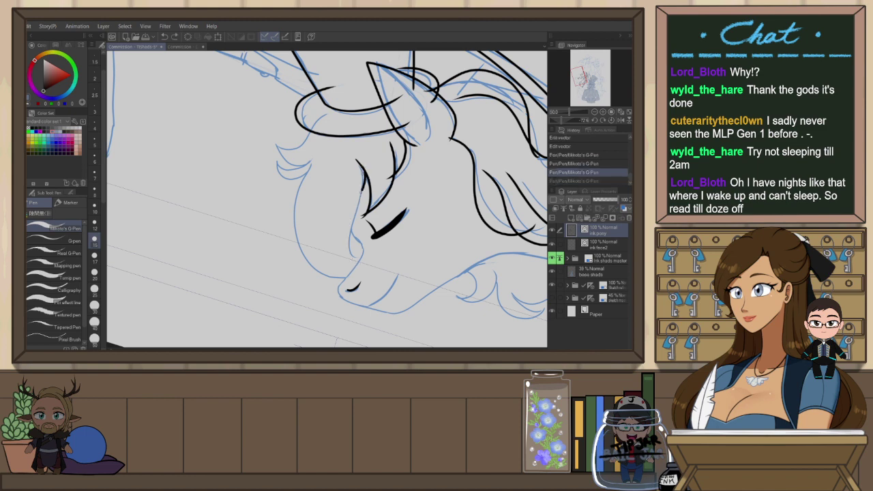
left_click_drag(363, 170, 350, 259)
Ink the long outer curve of the pony's fringe from the forehead tuft down to the muzzle
mouse_move(311, 165)
left_mouse_down()
mouse_move(329, 278)
mouse_move(352, 274)
left_mouse_up()
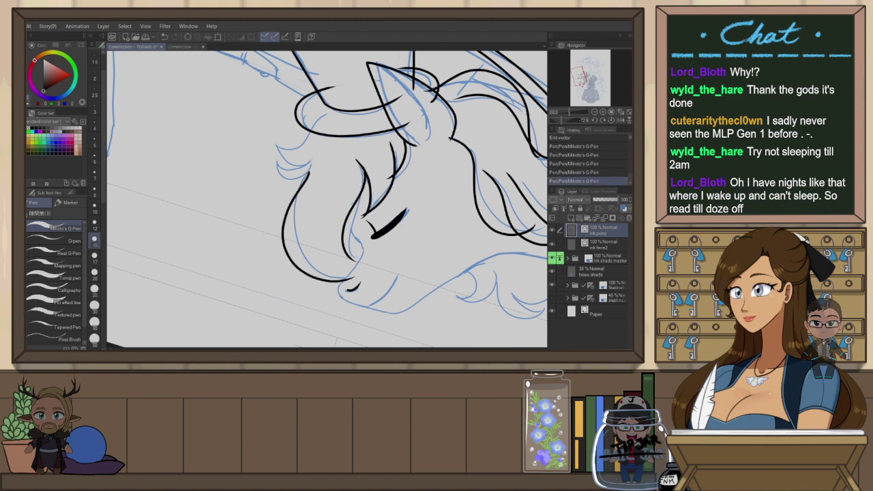
key("ctrl+z")
left_click_drag(312, 163, 349, 273)
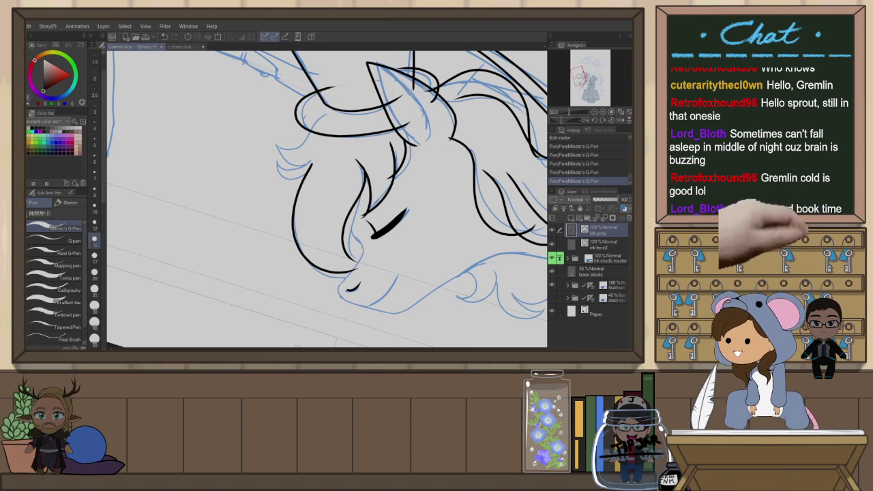
scroll(318, 228, "down", 2)
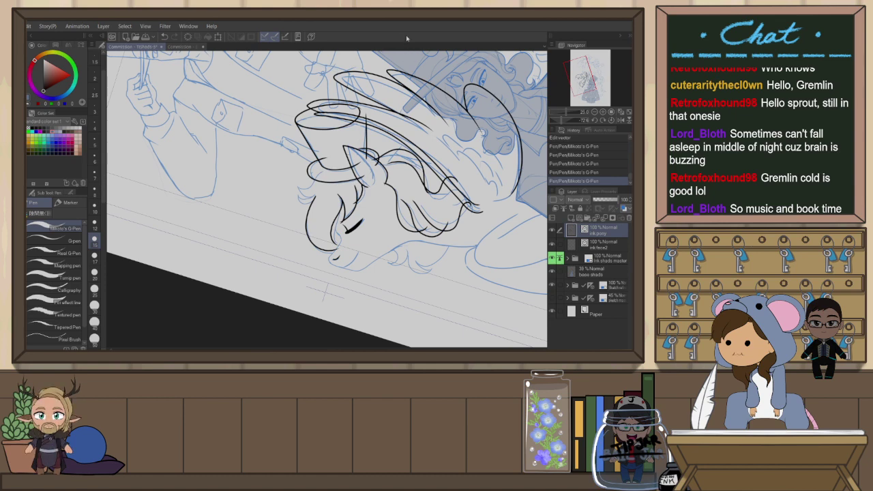
key("ctrl+at")
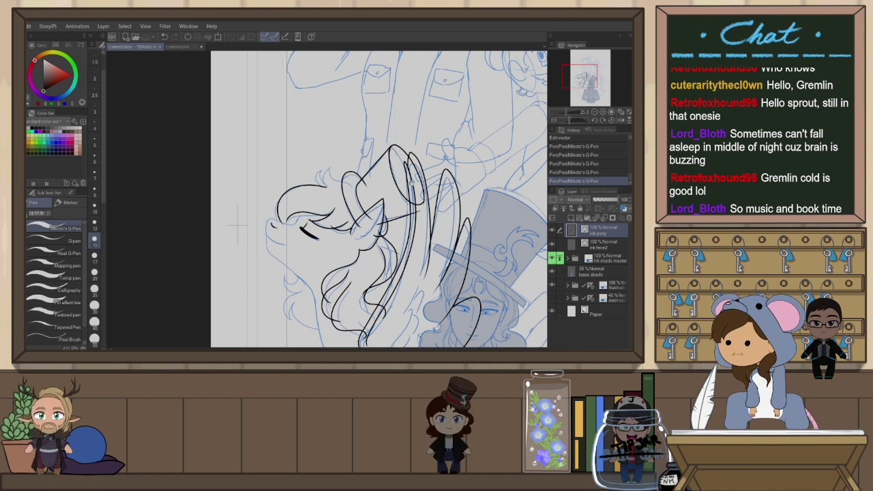
left_click_drag(237, 225, 247, 176)
key("h")
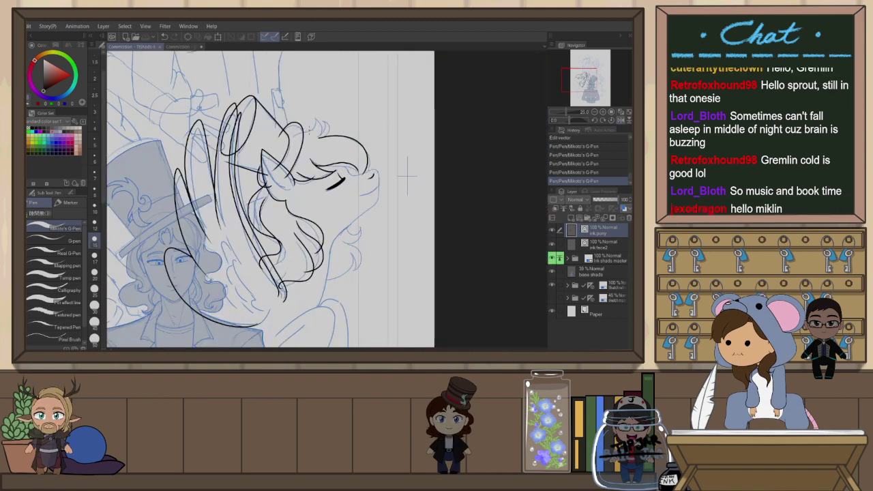
Ink the first curled lock of the pony's forehead tuft, with its back edge running to the hat brim
scroll(313, 128, "up", 2)
scroll(335, 89, "up", 1)
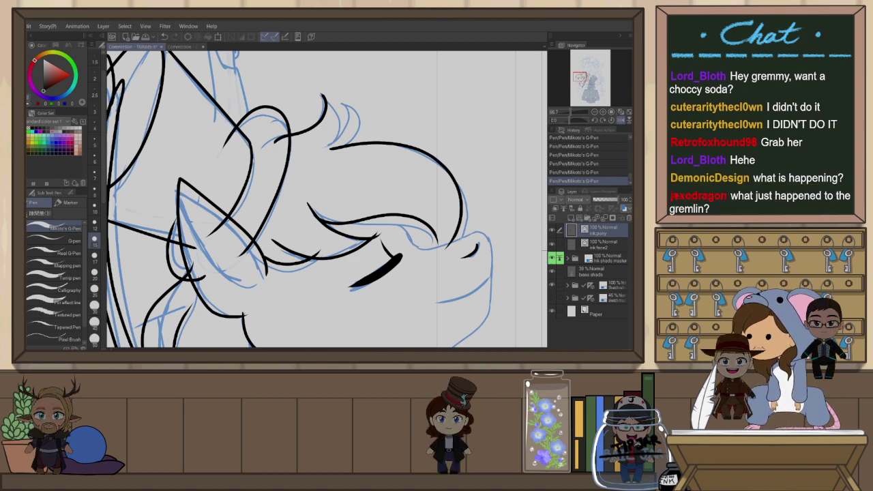
left_click_drag(324, 96, 333, 116)
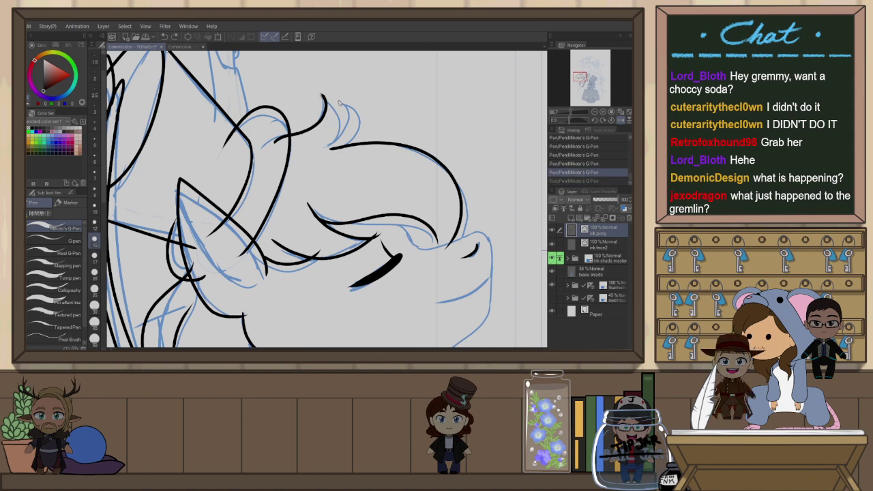
key("ctrl+z")
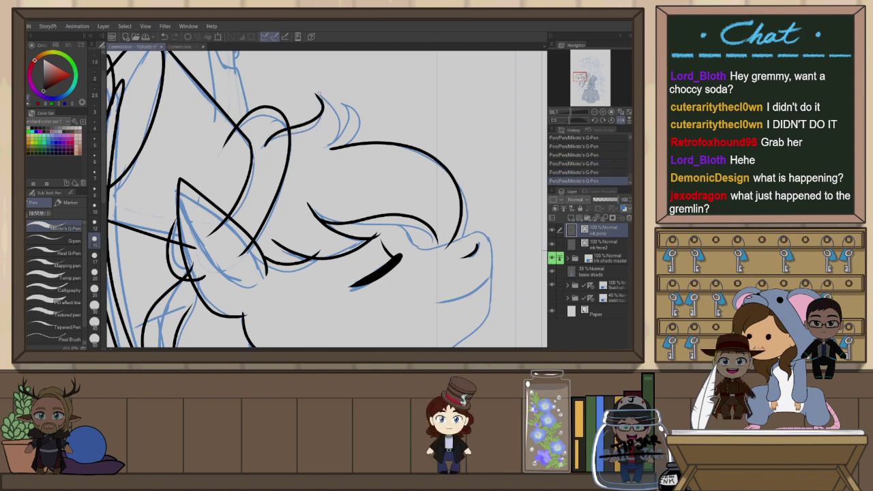
key("ctrl+z")
left_click_drag(322, 147, 322, 147)
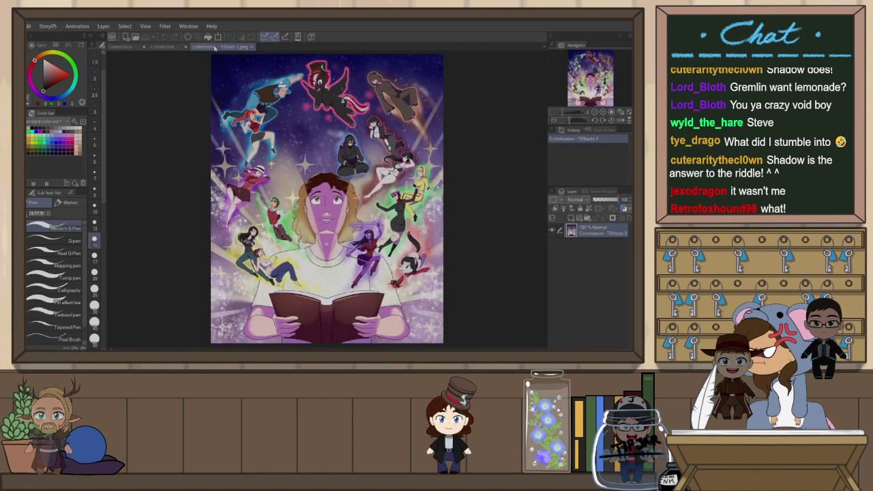
Close the finished group illustration and return to the pony commission drawing
left_click(253, 47)
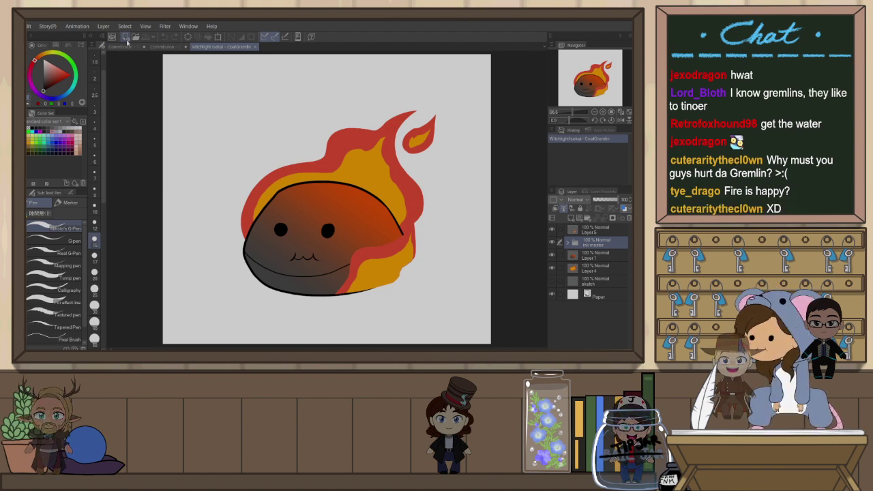
left_click(118, 48)
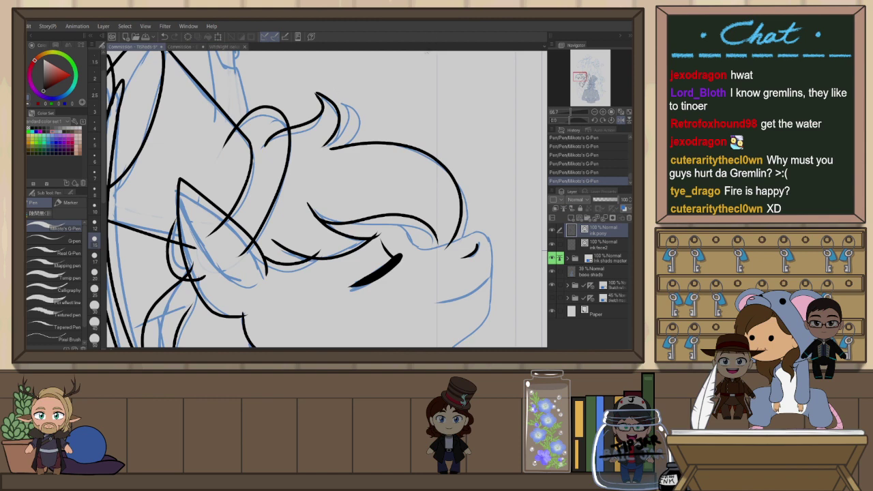
Select the vector line along the back edge of the first tuft lock and nudge it slightly towards the hat
key("h")
key("o")
left_click(340, 116)
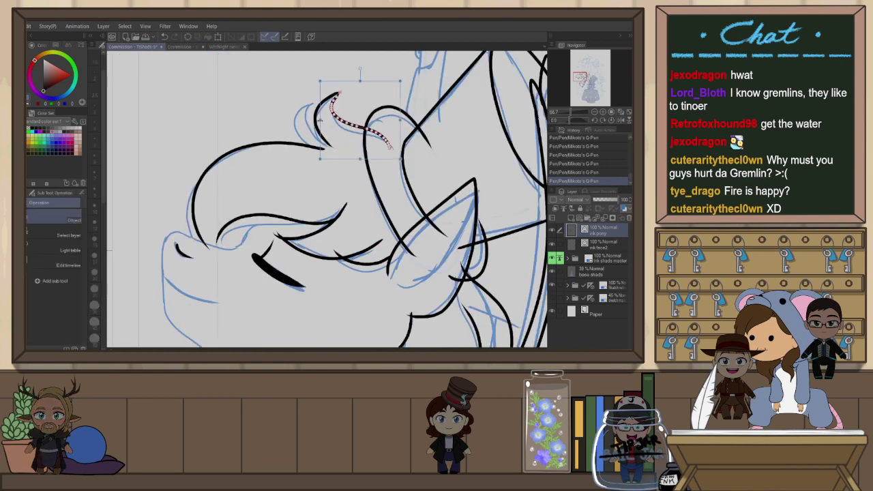
left_click_drag(340, 117, 334, 114)
left_click(361, 91)
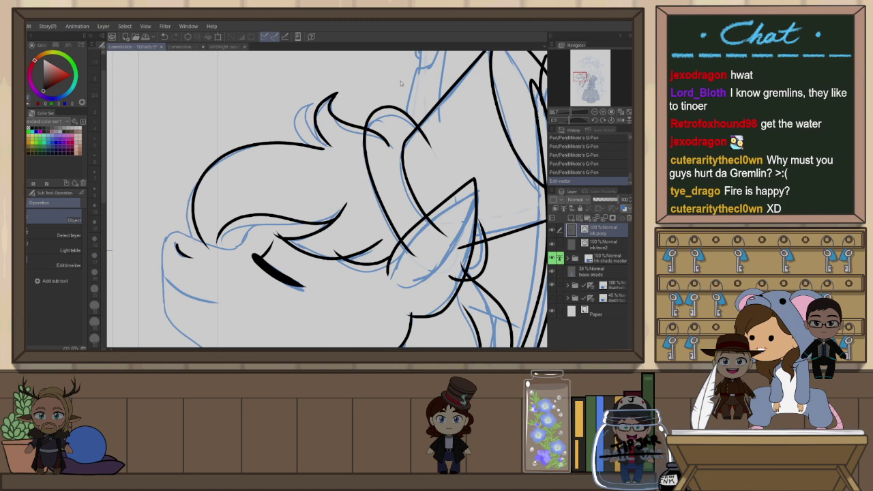
key("h")
Ink the second pointed lock of the forehead tuft, in front of the first one
key("p")
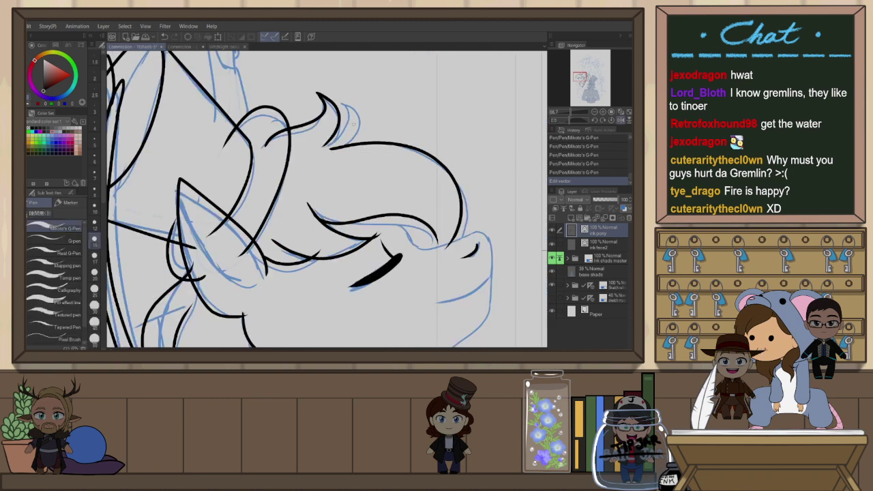
mouse_move(335, 140)
left_mouse_down()
mouse_move(359, 131)
mouse_move(352, 107)
mouse_move(357, 144)
left_mouse_up()
key("ctrl+z")
key("ctrl+z")
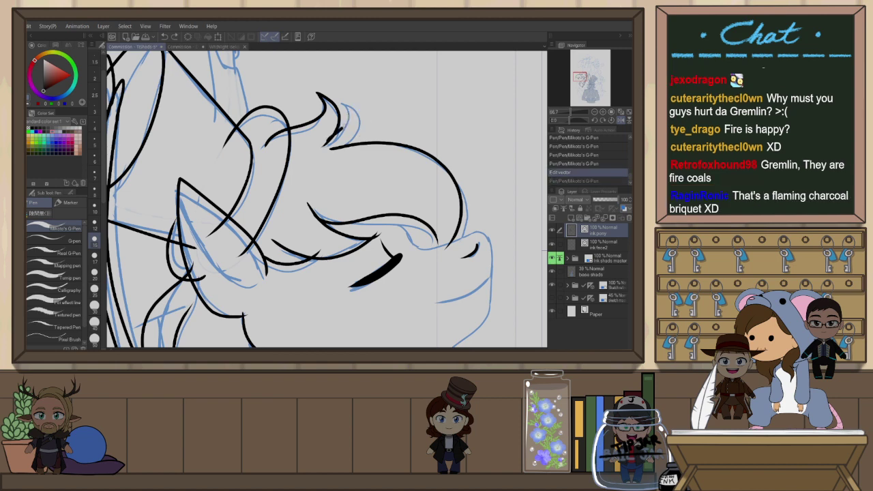
left_click_drag(342, 110, 360, 142)
key("ctrl+z")
scroll(367, 125, "down", 1)
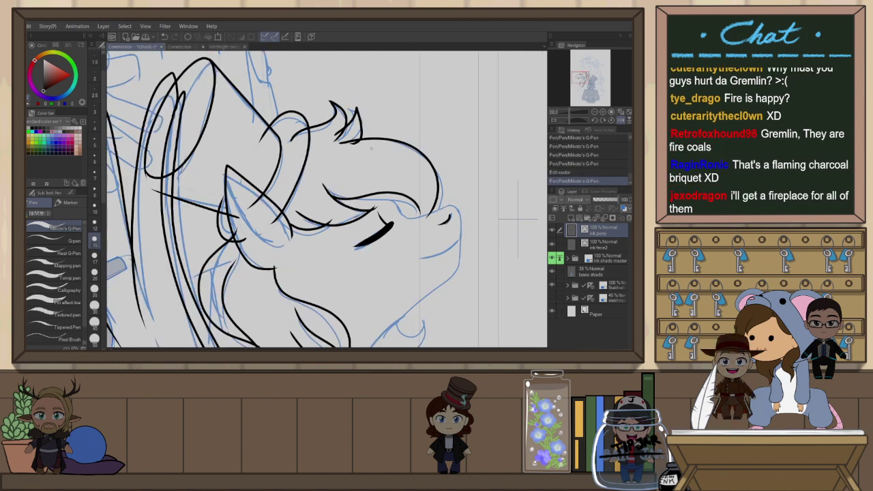
Reshape the inner fringe edge above the closed eye with Pinch vector line to follow the sketch
key("h")
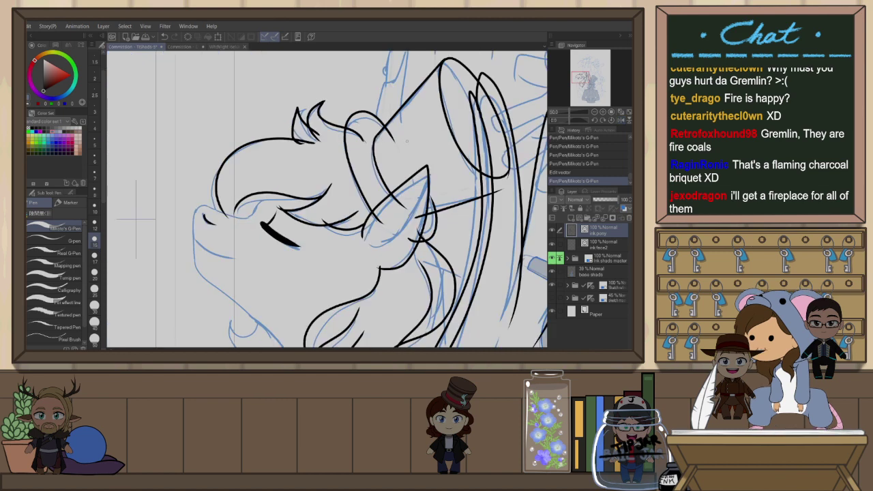
left_click_drag(248, 279, 362, 259)
key("y")
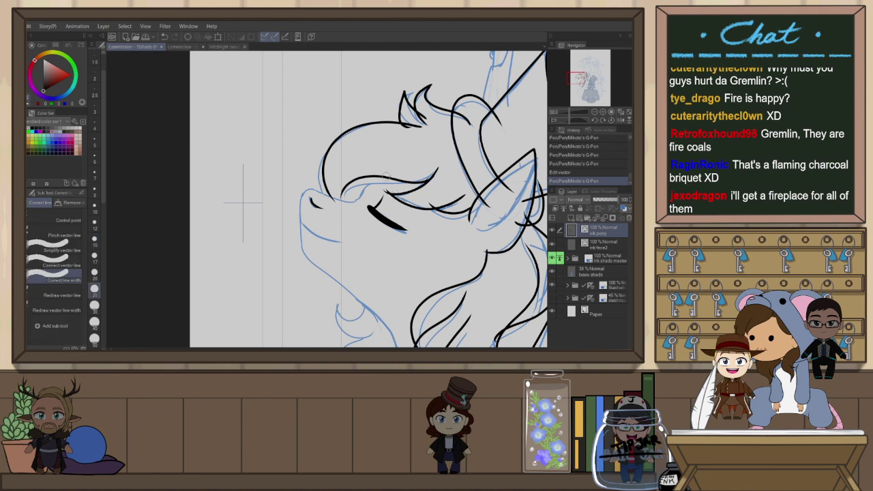
mouse_move(382, 176)
left_mouse_down()
mouse_move(403, 162)
mouse_move(377, 188)
mouse_move(369, 182)
mouse_move(380, 172)
left_mouse_up()
key("ctrl+z")
left_click(60, 234)
key("ctrl+z")
key("ctrl+z")
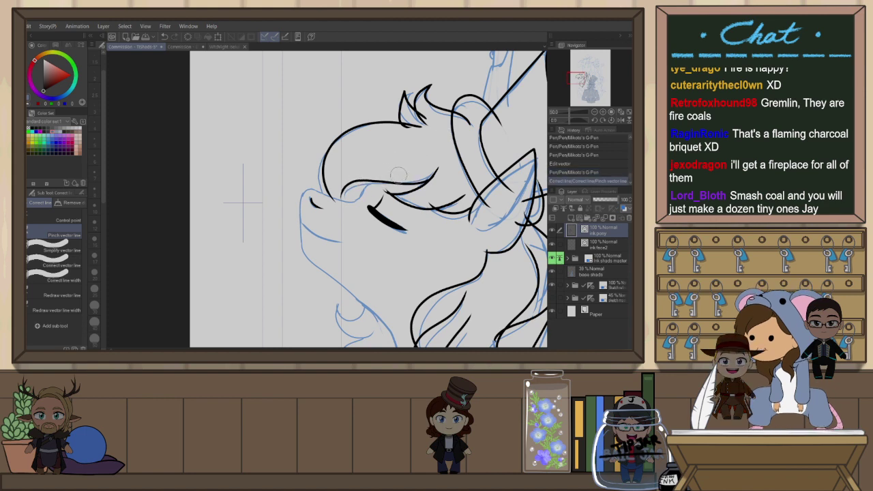
Ink the bridge of the pony's nose from beneath the fringe in front of the eye to above the nostril
scroll(243, 202, "up", 1)
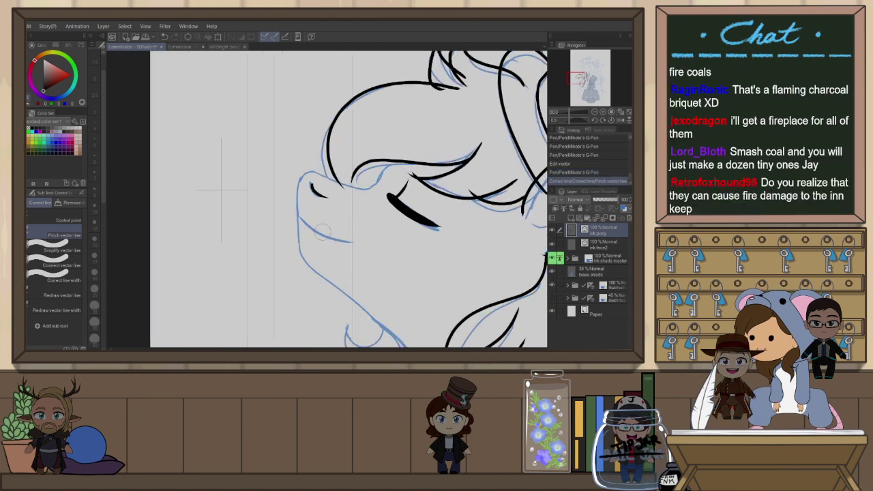
key("p")
left_click_drag(391, 162, 377, 183)
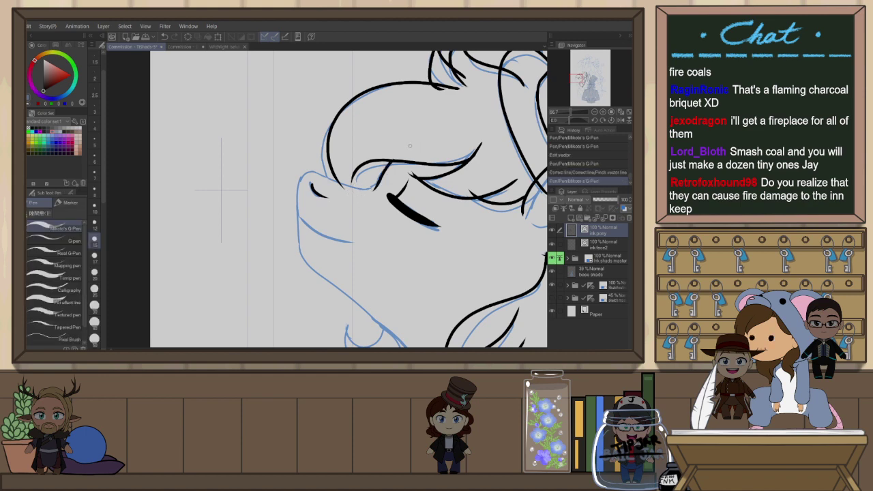
key("h")
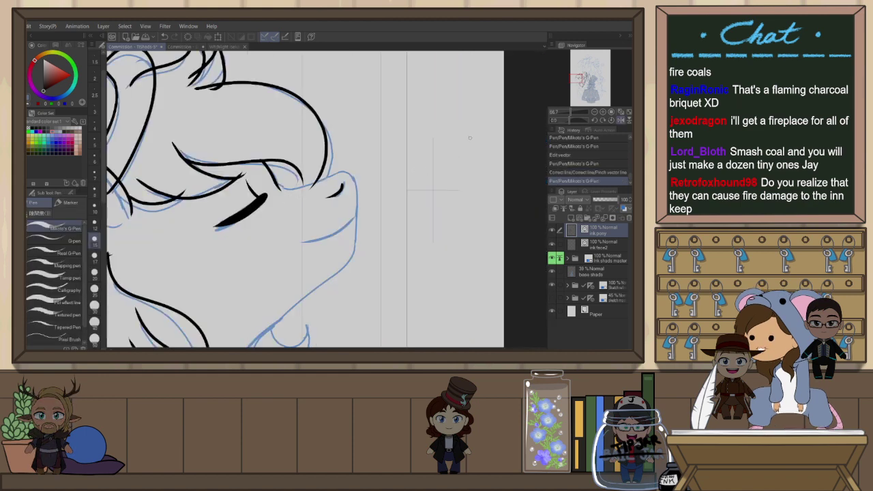
key("r")
left_click_drag(456, 169, 382, 234)
key("ctrl+z")
mouse_move(300, 119)
left_mouse_down()
mouse_move(319, 165)
mouse_move(364, 185)
left_mouse_up()
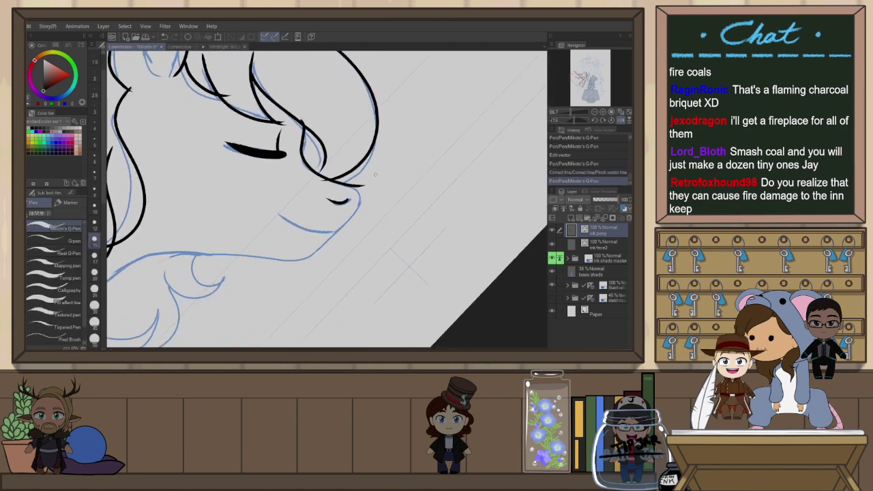
key("ctrl+z")
left_click_drag(301, 155, 372, 193)
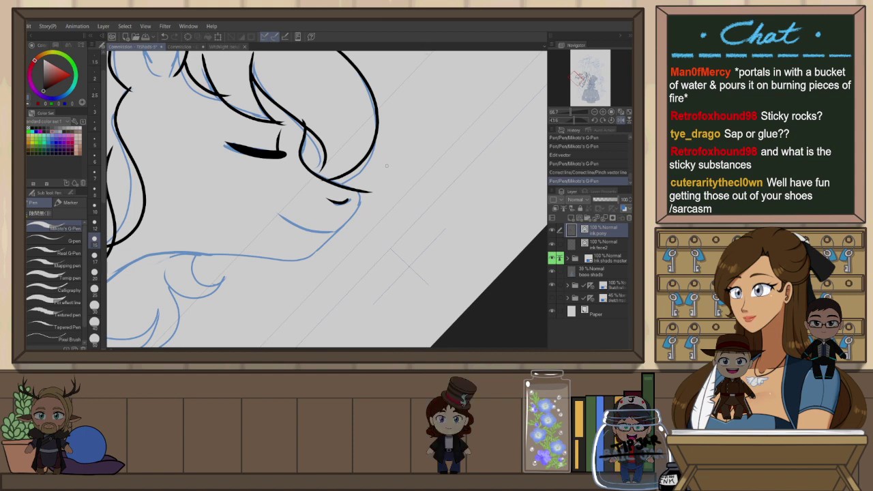
Ink the pony's muzzle outline from the nose tip around the chin and along the underside of the jaw
key("h")
left_click_drag(476, 171, 343, 273)
left_click_drag(311, 228, 365, 176)
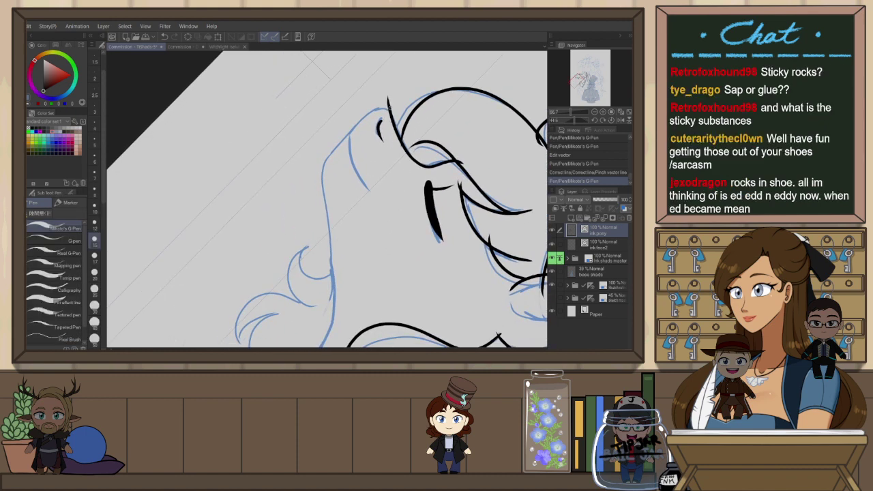
left_click_drag(390, 106, 339, 145)
left_click_drag(329, 242, 335, 327)
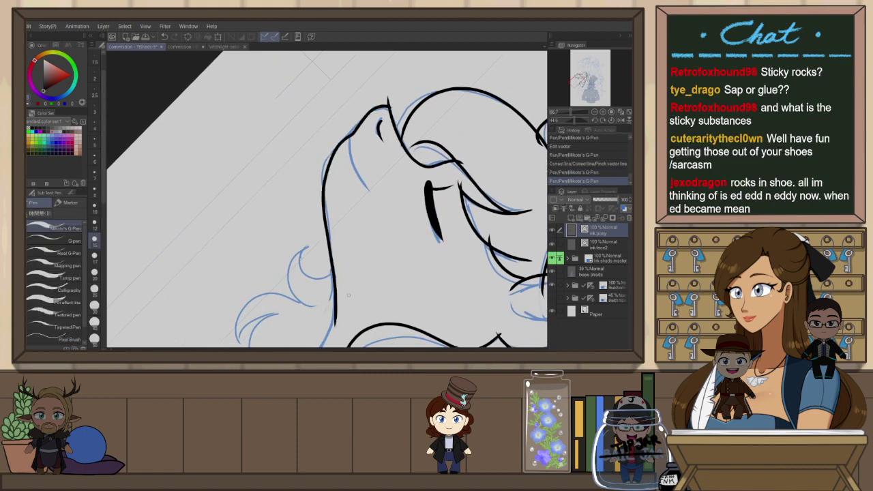
key("ctrl+z")
mouse_move(390, 104)
left_mouse_down()
mouse_move(368, 110)
mouse_move(327, 159)
mouse_move(322, 202)
mouse_move(335, 315)
left_mouse_up()
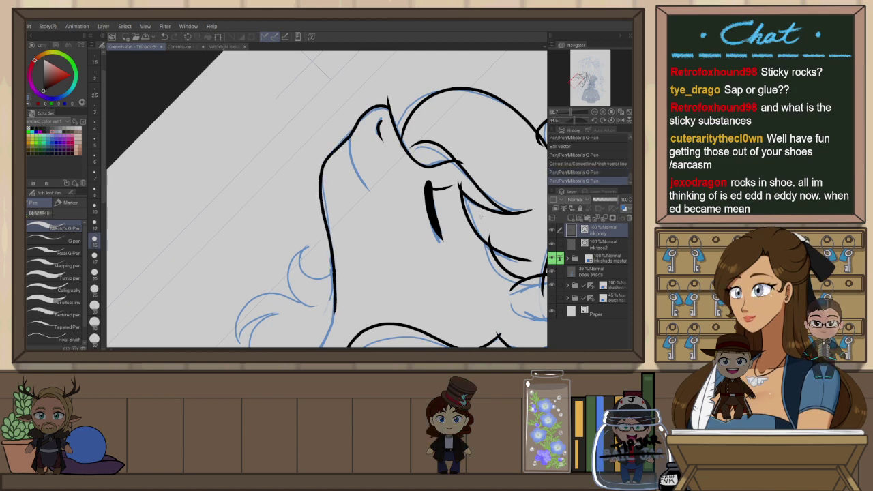
Ink the front of the pony's neck in one curve from the jaw down to the chest
key("ctrl+at")
scroll(428, 206, "down", 1)
scroll(428, 207, "down", 1)
left_click_drag(491, 268, 406, 188)
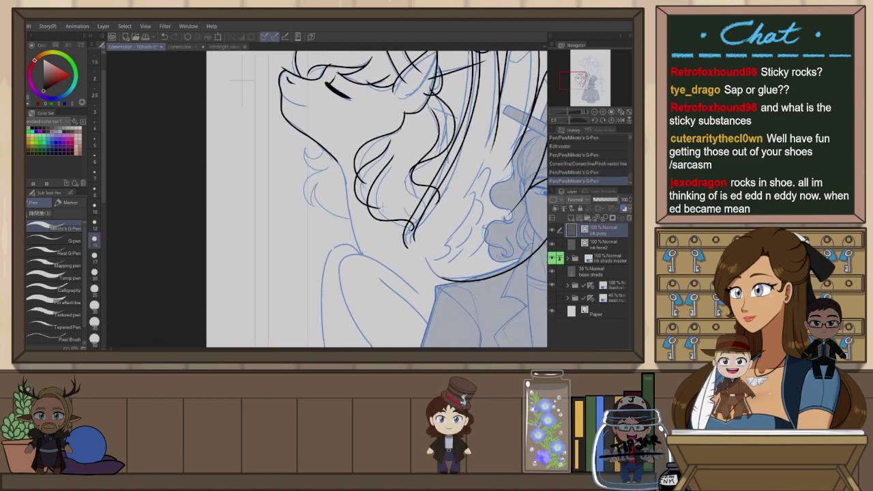
key("h")
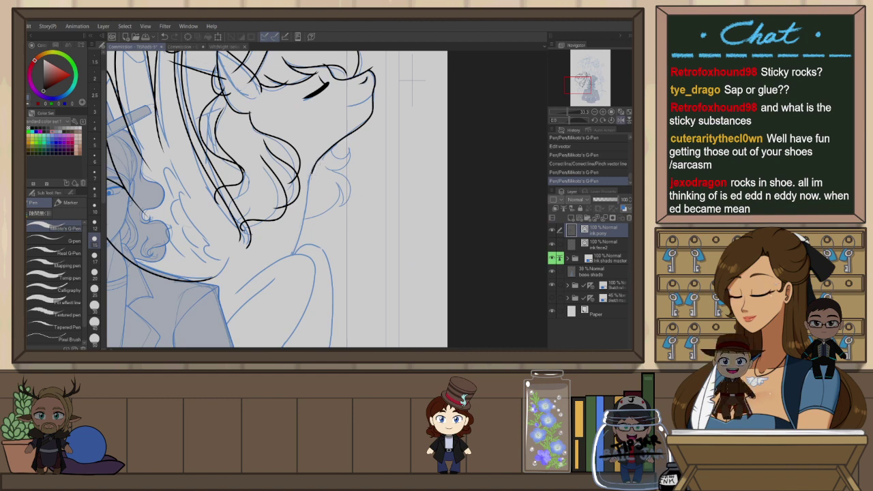
left_click_drag(314, 169, 290, 261)
key("ctrl+z")
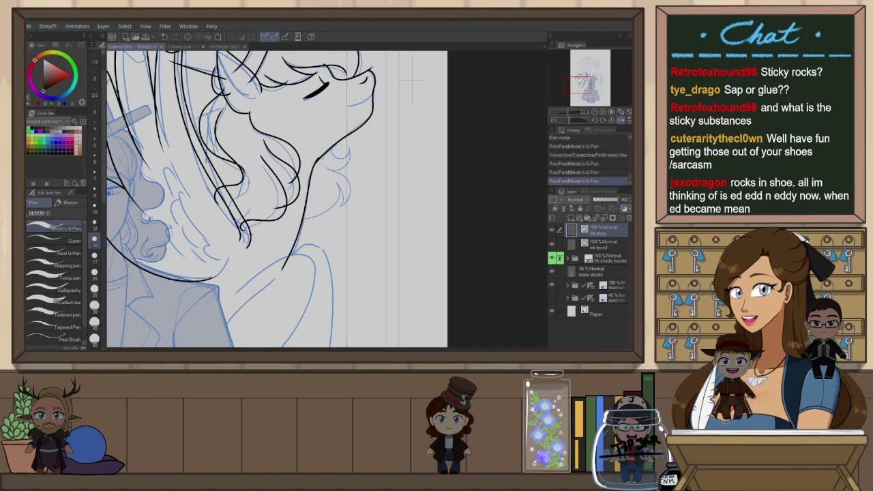
left_click_drag(315, 156, 289, 265)
key("ctrl+z")
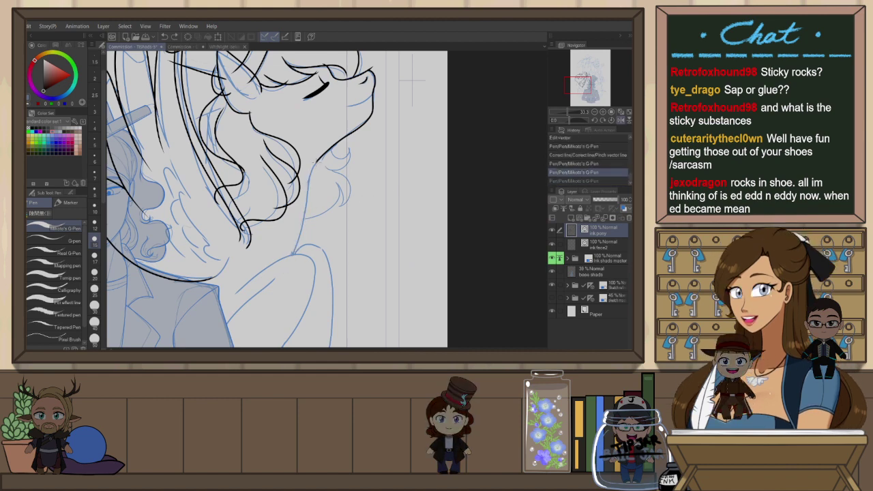
mouse_move(318, 158)
left_mouse_down()
mouse_move(291, 265)
mouse_move(335, 212)
mouse_move(345, 185)
mouse_move(372, 164)
left_mouse_up()
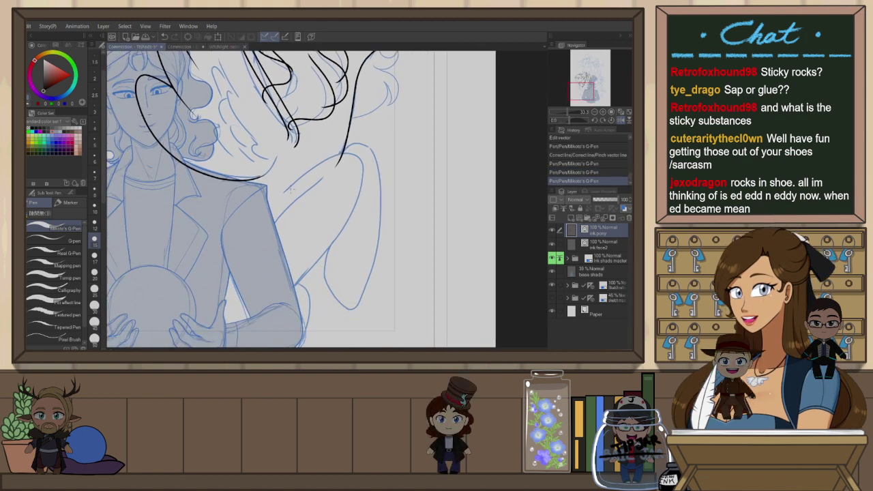
Ink the first bent foreleg's outer curve from the chest over the knee and down to the human figure's arm
left_click_drag(309, 168, 279, 283)
key("ctrl+z")
mouse_move(283, 191)
left_mouse_down()
mouse_move(321, 159)
mouse_move(353, 172)
mouse_move(297, 282)
left_mouse_up()
key("ctrl+z")
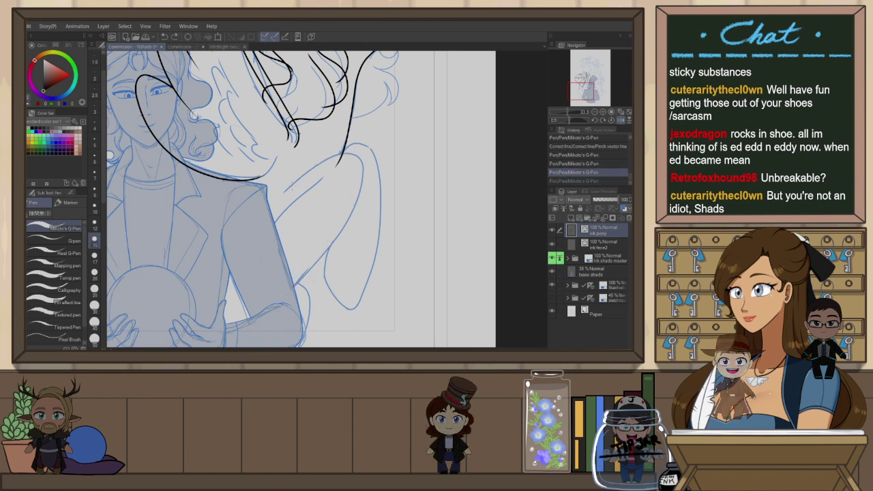
mouse_move(338, 156)
left_mouse_down()
mouse_move(361, 179)
mouse_move(304, 283)
mouse_move(269, 308)
left_mouse_up()
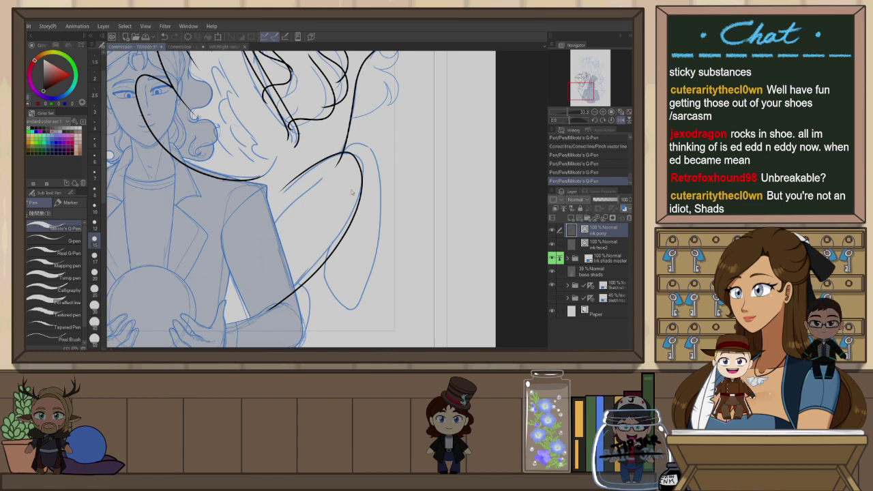
Ink the first foreleg's inner edge and rounded hoof end over the human figure's sleeve, closing the leg shape
left_click_drag(322, 223, 350, 199)
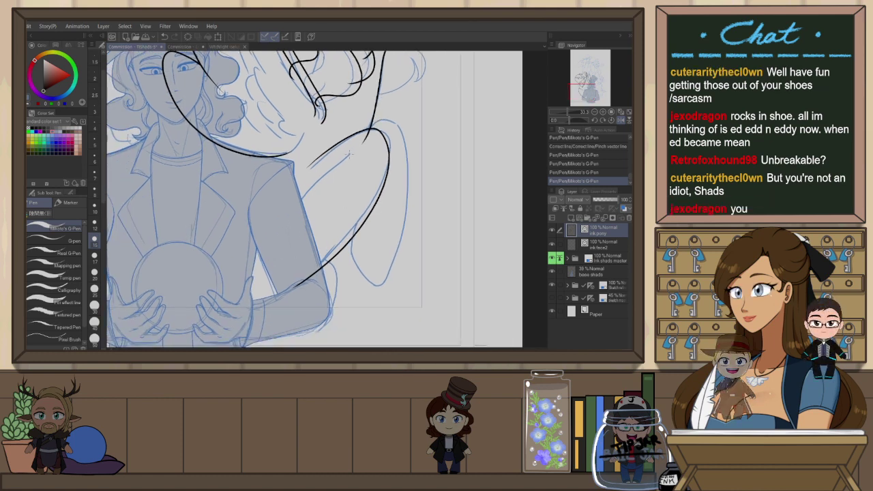
left_click_drag(349, 154, 324, 179)
left_click_drag(260, 258, 298, 285)
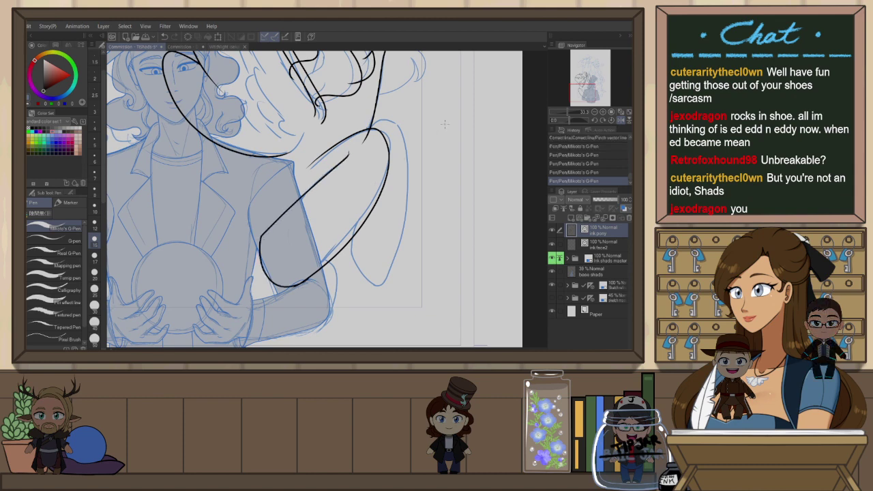
key("ctrl+z")
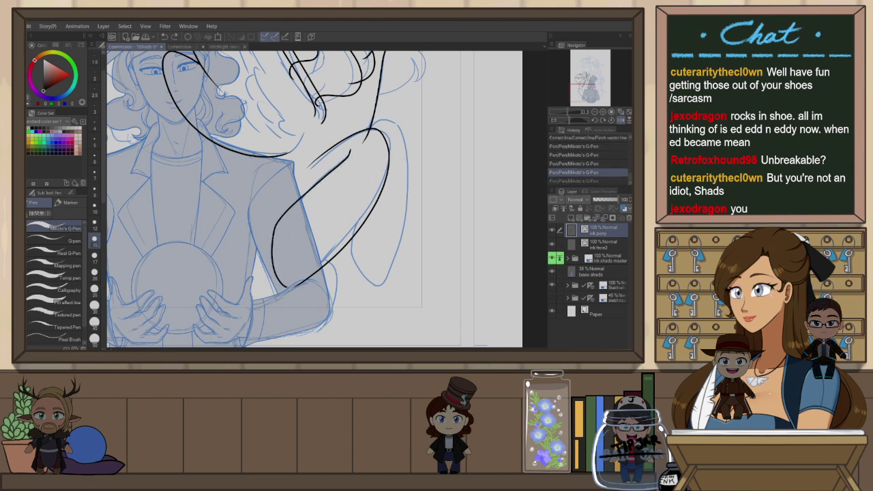
key("ctrl+y")
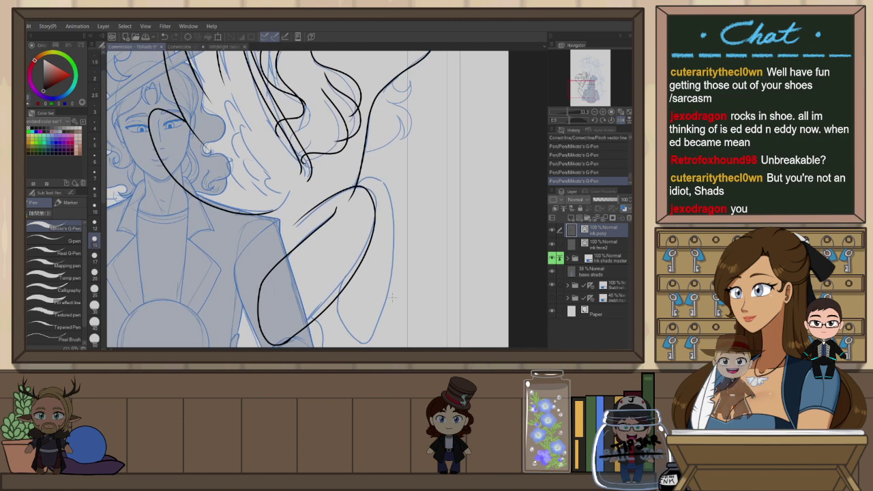
Ink the second foreleg as a long rounded loop beside the first one, from the chest down to the hoof
left_click(622, 120)
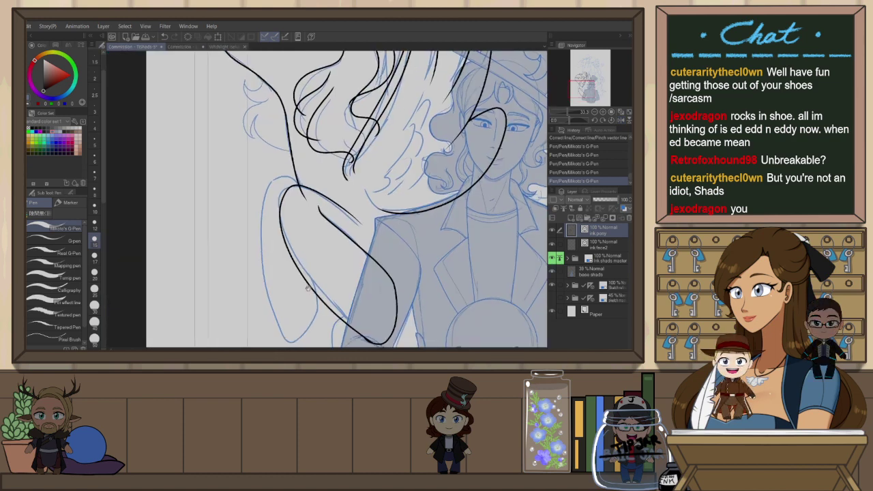
left_click_drag(377, 256, 437, 208)
mouse_move(357, 133)
left_mouse_down()
mouse_move(321, 167)
mouse_move(335, 280)
left_mouse_up()
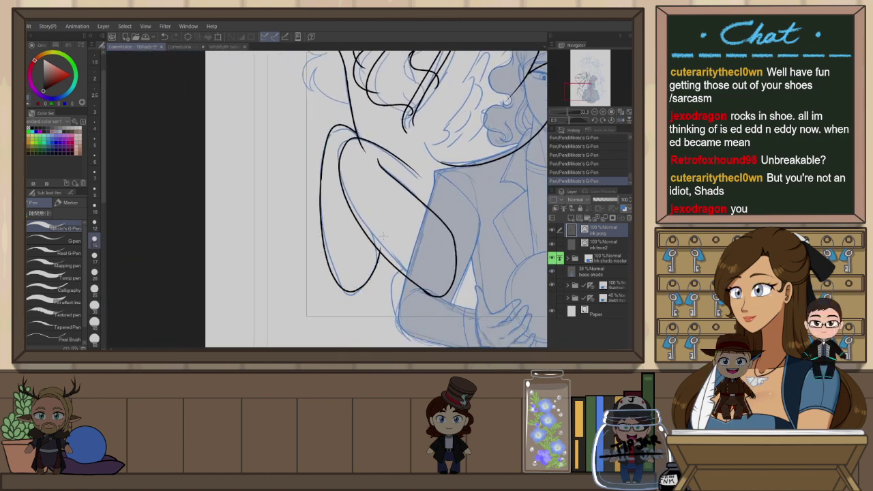
Flip the canvas and ink the first short curl of the hair tuft at the front of the pony's neck
left_click_drag(465, 286, 403, 337)
left_click_drag(362, 159, 388, 256)
left_click_drag(376, 225, 373, 254)
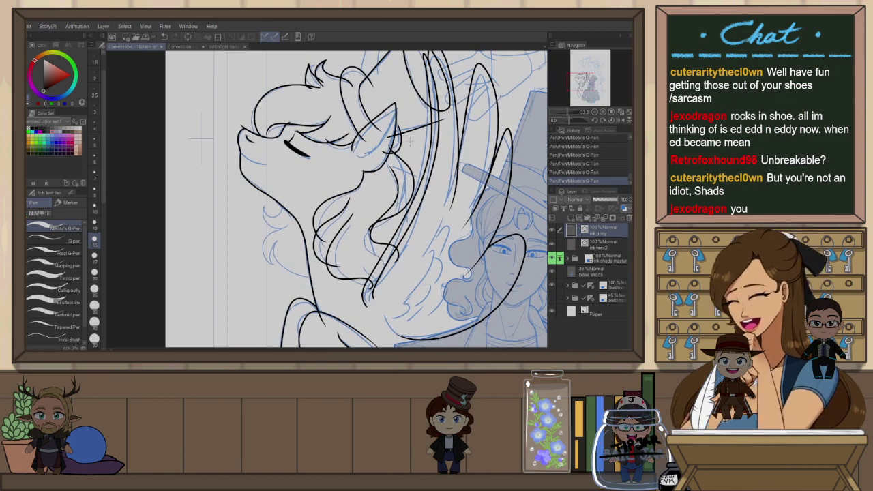
key("h")
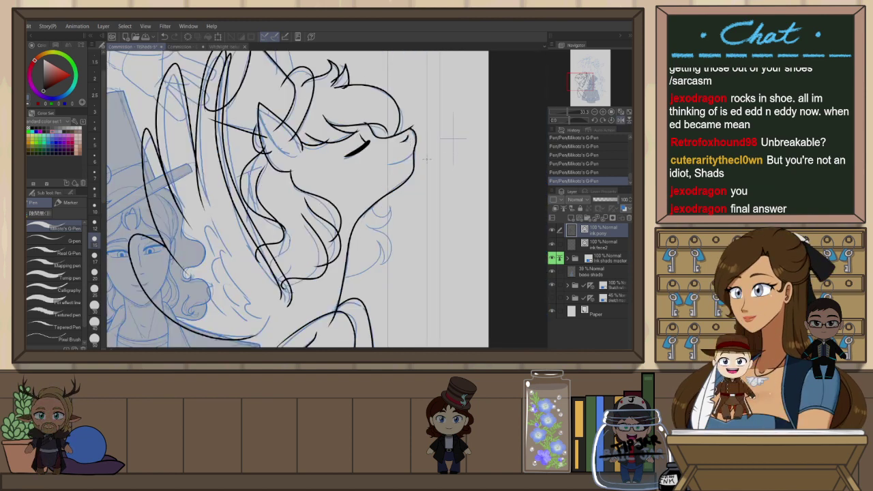
mouse_move(370, 204)
left_mouse_down()
mouse_move(389, 203)
mouse_move(387, 212)
mouse_move(402, 185)
left_mouse_up()
key("ctrl+z")
key("ctrl+z")
key("ctrl+z")
key("ctrl+z")
scroll(373, 238, "up", 2)
key("ctrl+z")
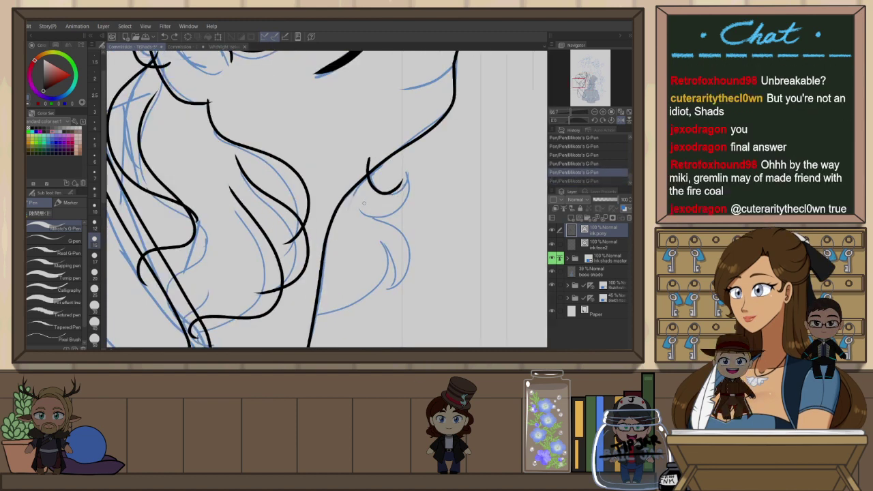
Ink the pointed underside of the upper neck tuft and the rounded outer curve of the lock below it
key("ctrl+z")
mouse_move(368, 155)
left_mouse_down()
mouse_move(393, 194)
mouse_move(412, 175)
left_mouse_up()
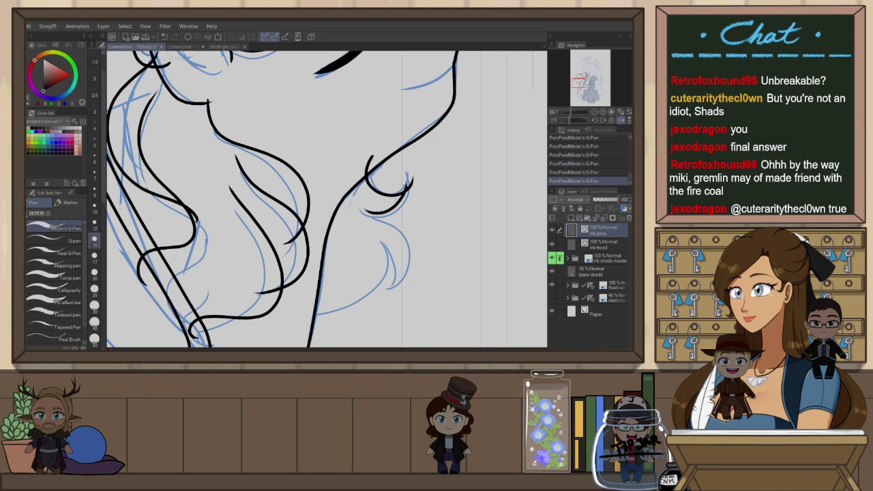
key("ctrl+z")
key("ctrl+y")
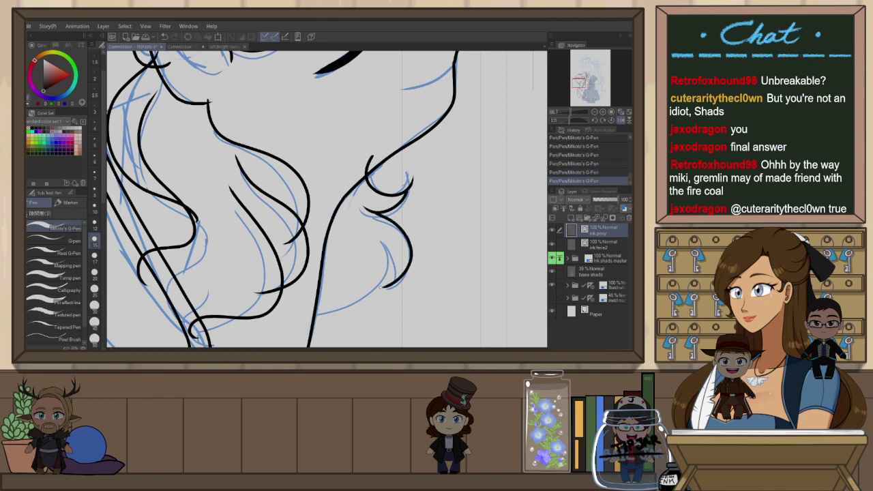
Ink the lower neck tuft's inner spike and its bottom edge sweeping back to the neck, with the canvas flipped back
left_click_drag(380, 295, 390, 253)
left_click(621, 120)
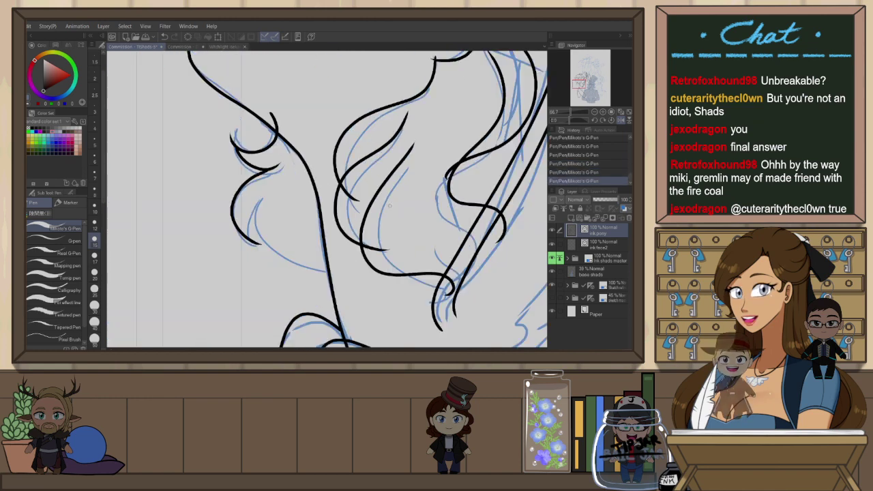
key("ctrl+z")
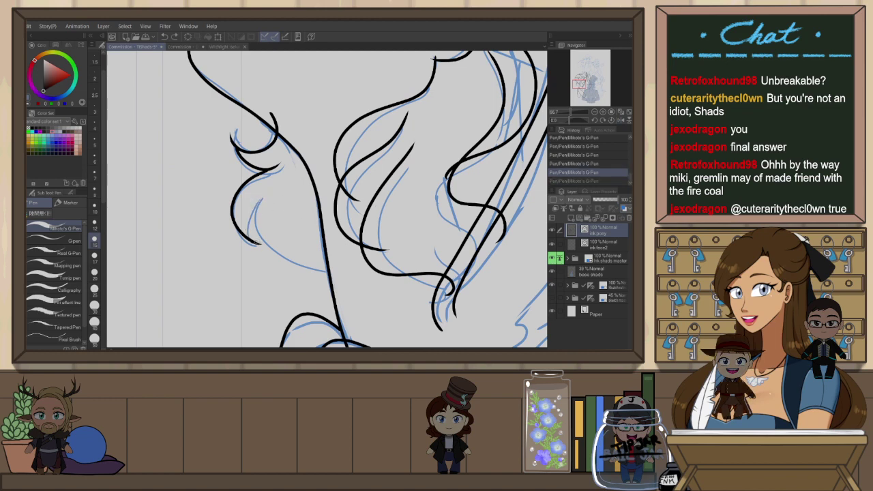
left_click_drag(269, 197, 260, 244)
key("ctrl+z")
left_click_drag(266, 193, 260, 244)
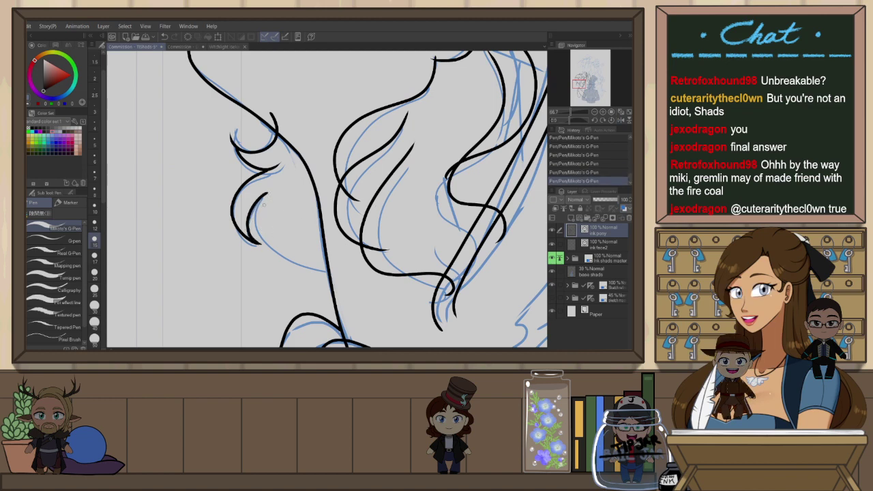
key("ctrl+z")
left_click_drag(267, 193, 291, 256)
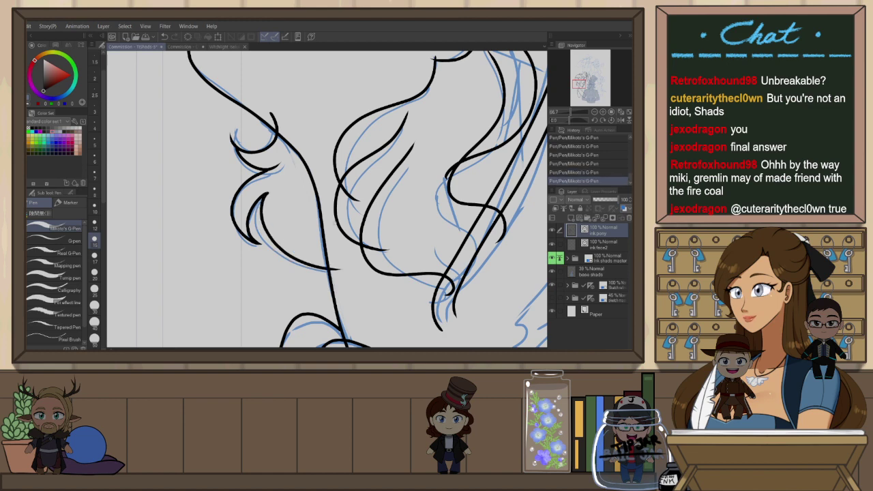
Erase the overshooting line ends where the tuft meets the neck, at the tuft's tip and on the nearby mane strand
key("e")
left_click_drag(333, 268, 338, 271)
left_click_drag(271, 114, 276, 126)
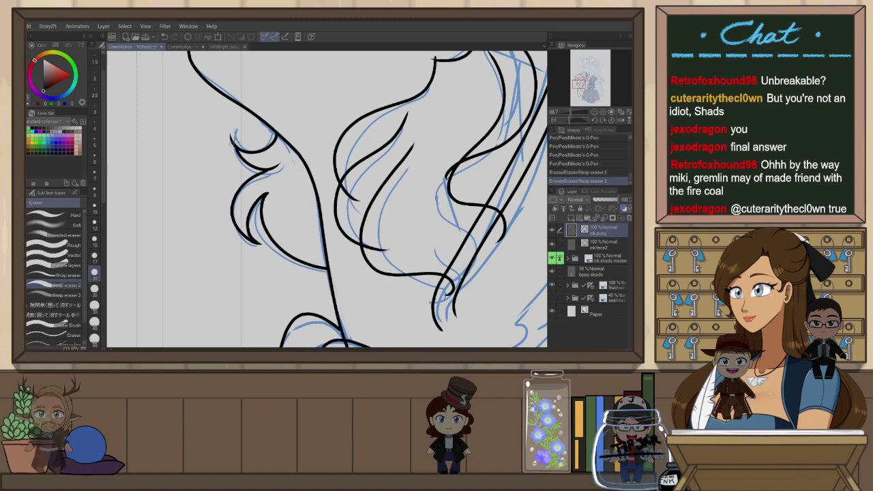
left_click_drag(233, 143, 233, 136)
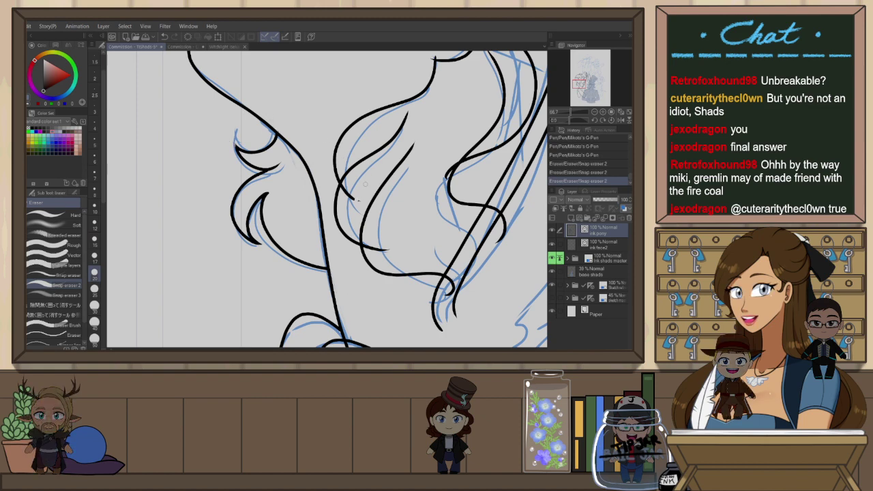
left_click_drag(344, 186, 354, 200)
Check the inked pony against the sketch, from the head and wing down to the forelegs
left_click_drag(417, 111, 405, 186)
scroll(406, 187, "down", 2)
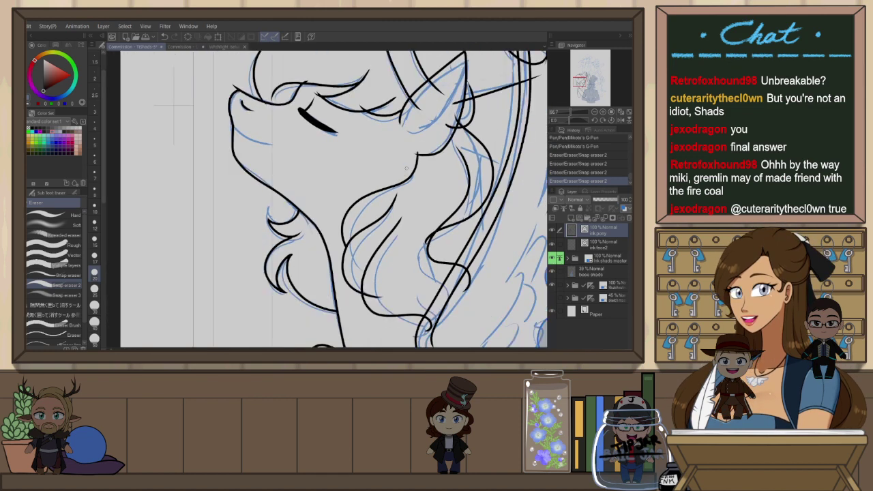
left_click_drag(434, 277, 433, 218)
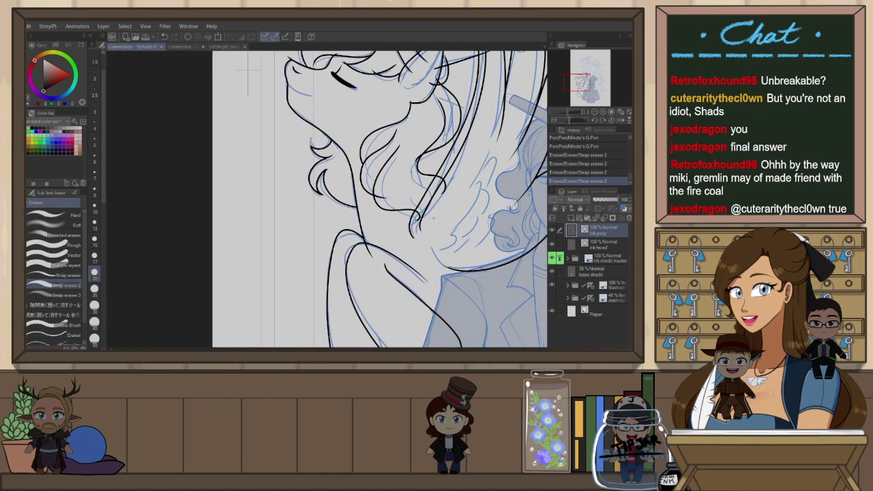
left_click_drag(248, 71, 190, 172)
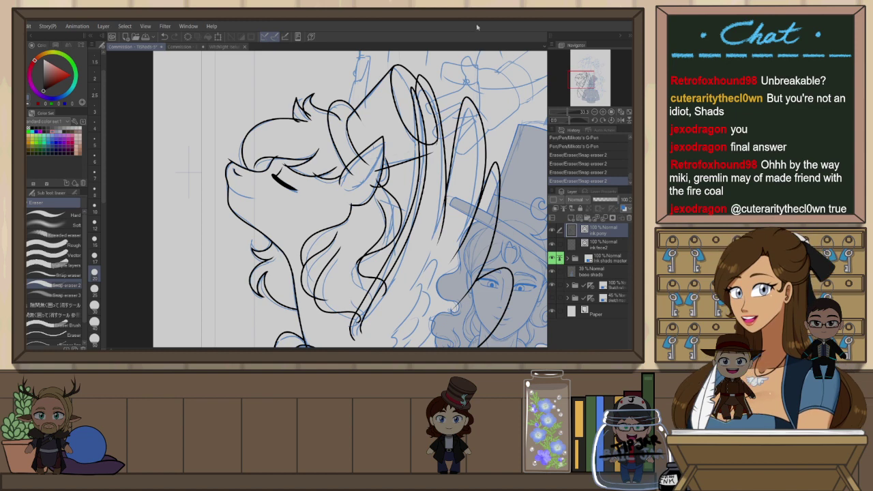
left_click_drag(444, 220, 430, 262)
left_click_drag(430, 315, 412, 248)
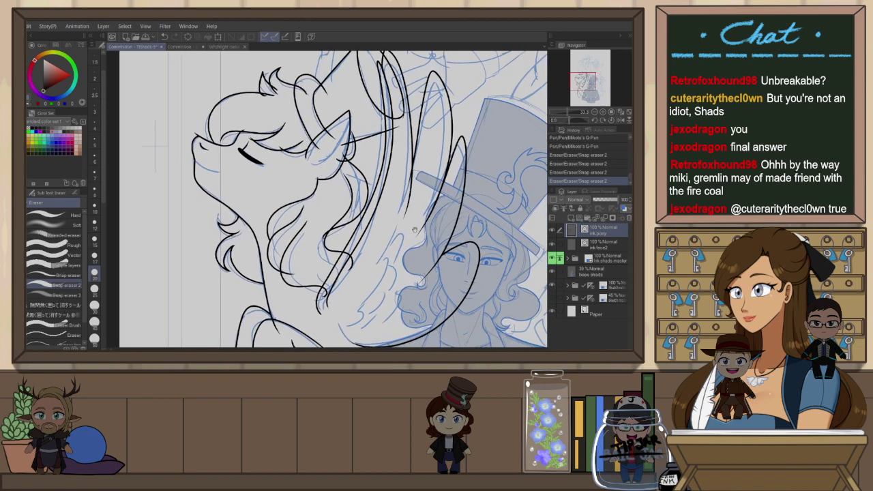
left_click_drag(399, 310, 392, 198)
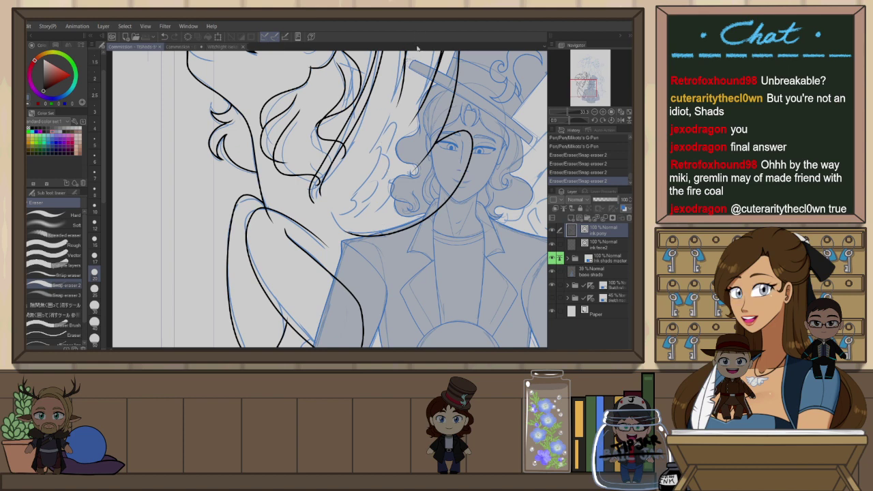
Mirror the canvas and ink the pony's body outline behind the foreleg, with its lower edge and outer curve up to the wing
key("h")
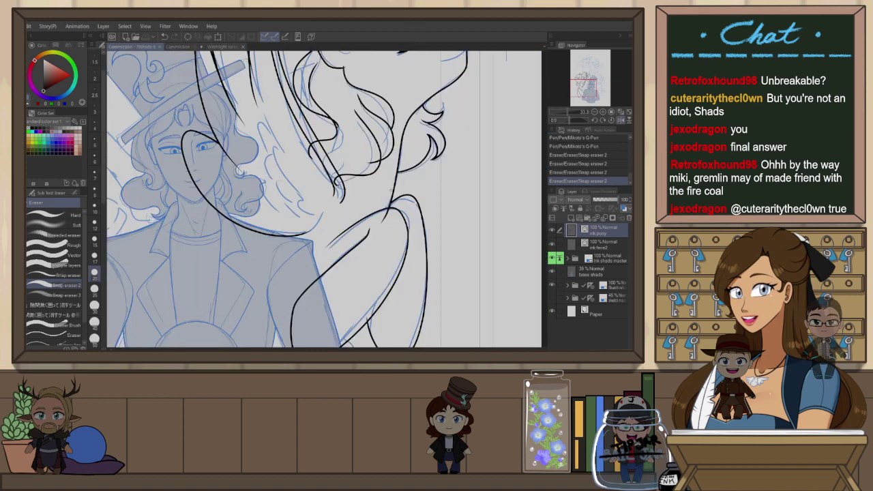
scroll(368, 205, "down", 1)
left_click_drag(300, 307, 369, 239)
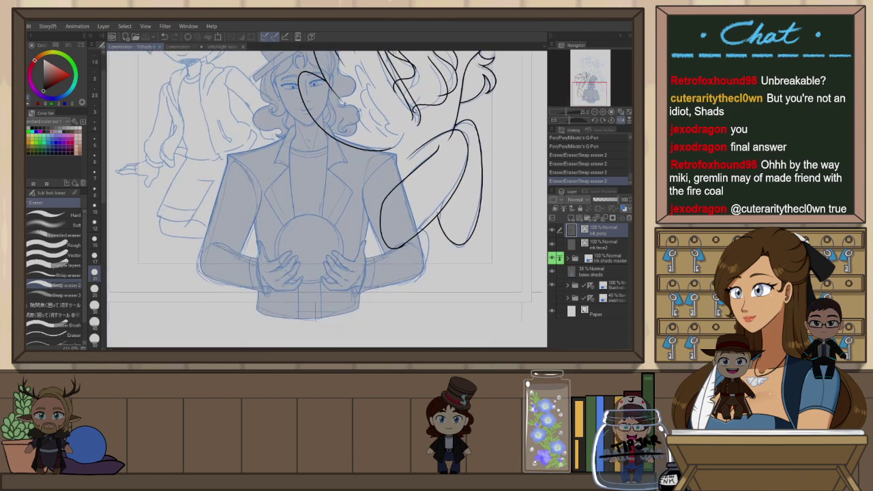
scroll(369, 239, "up", 2)
key("p")
key("ctrl+z")
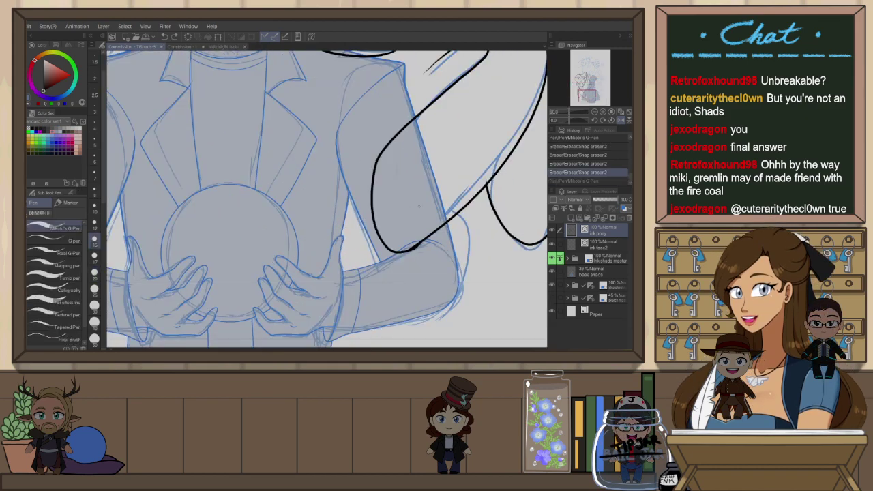
mouse_move(417, 210)
left_mouse_down()
mouse_move(354, 250)
mouse_move(295, 244)
left_mouse_up()
left_click_drag(327, 208, 324, 276)
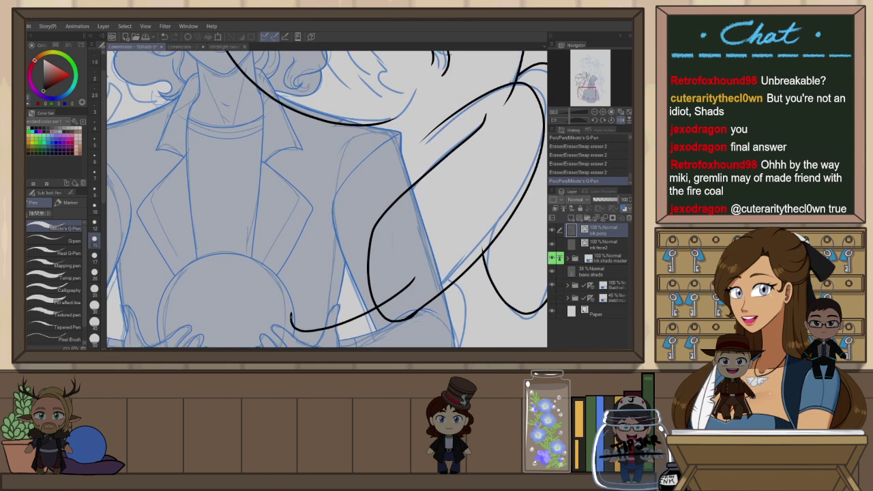
left_click_drag(292, 319, 351, 120)
Erase the part of the body's lower edge that overlaps the inside of the bent foreleg
key("e")
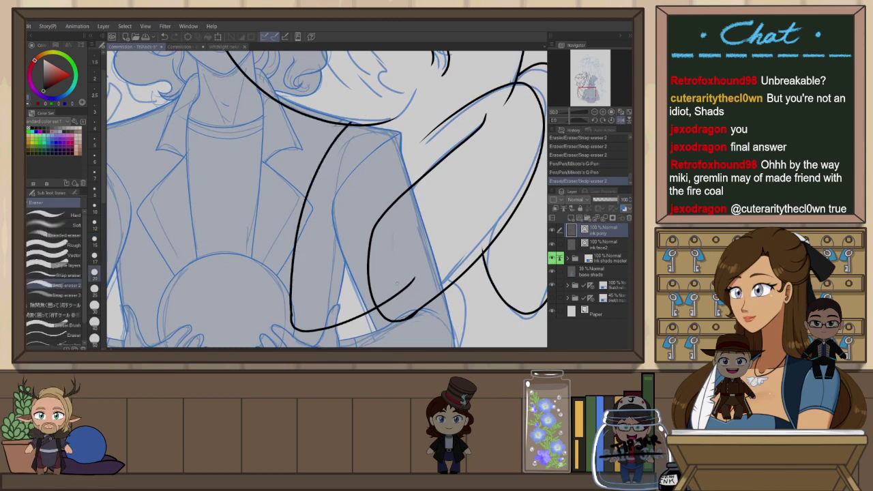
scroll(437, 273, "down", 2)
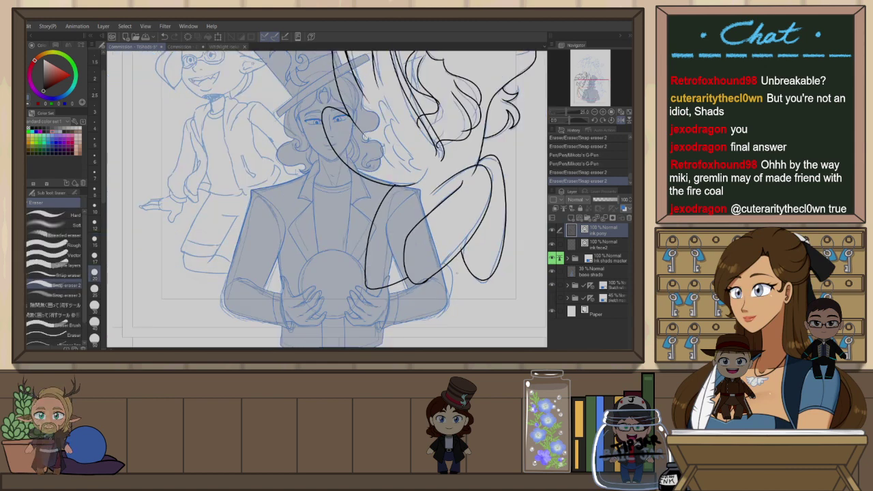
scroll(464, 262, "down", 2)
key("ctrl+plus")
key("ctrl+plus")
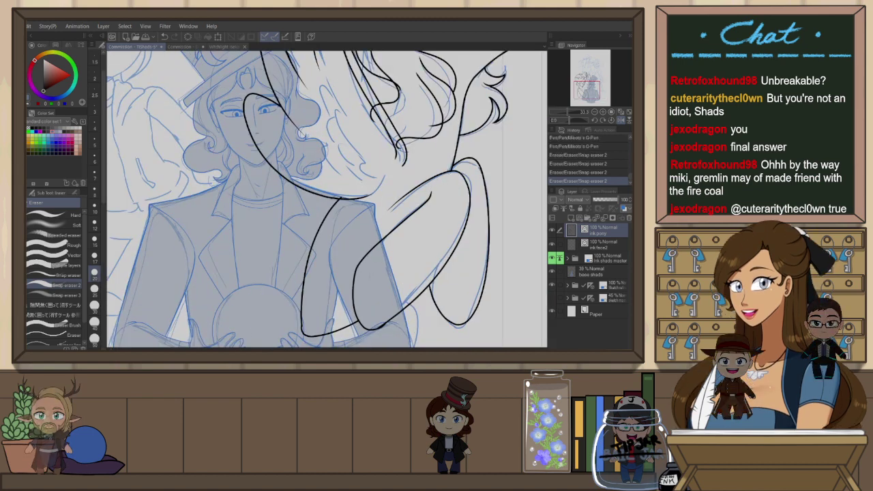
left_click_drag(381, 335, 412, 274)
scroll(406, 283, "up", 4)
key("ctrl+z")
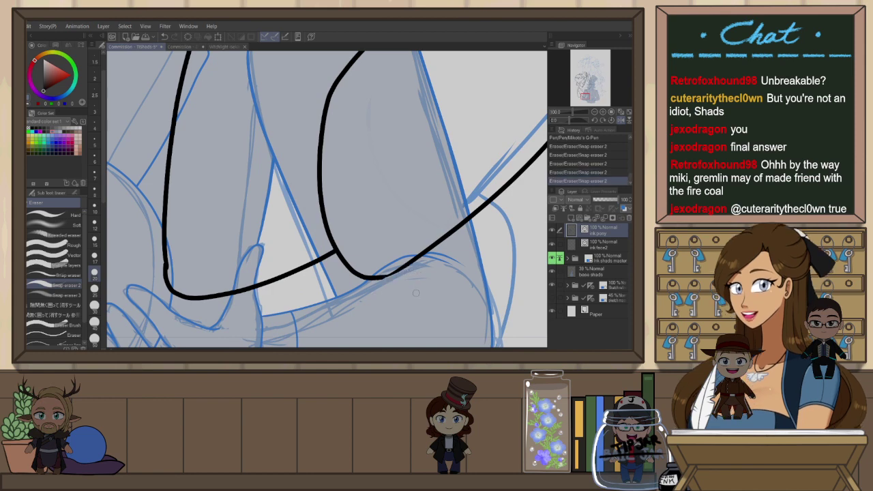
Flip the canvas back and adjust the vector control points where the two foreleg lines meet at the hoof, smoothing the join
key("h")
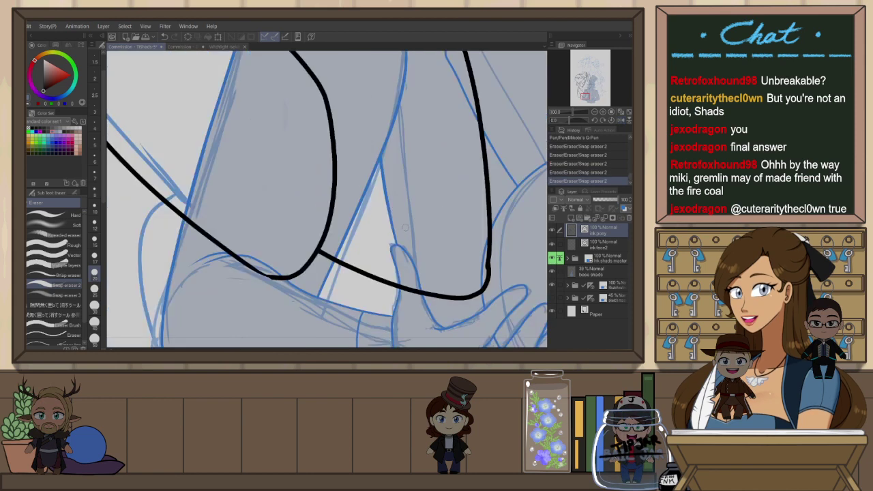
key("o")
left_click(333, 224)
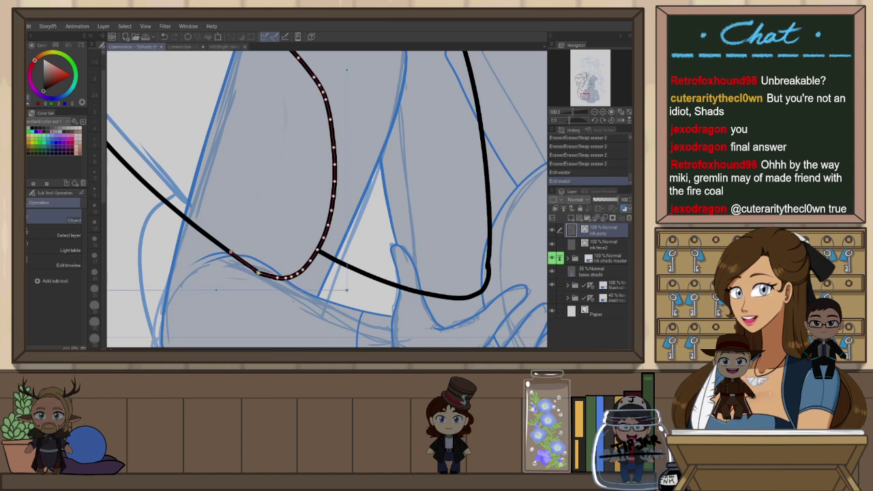
left_click_drag(258, 272, 276, 279)
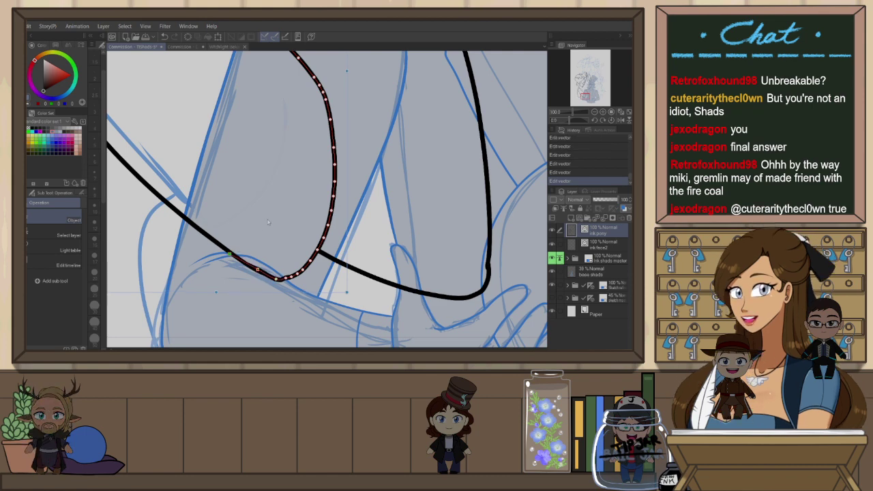
left_click(223, 247)
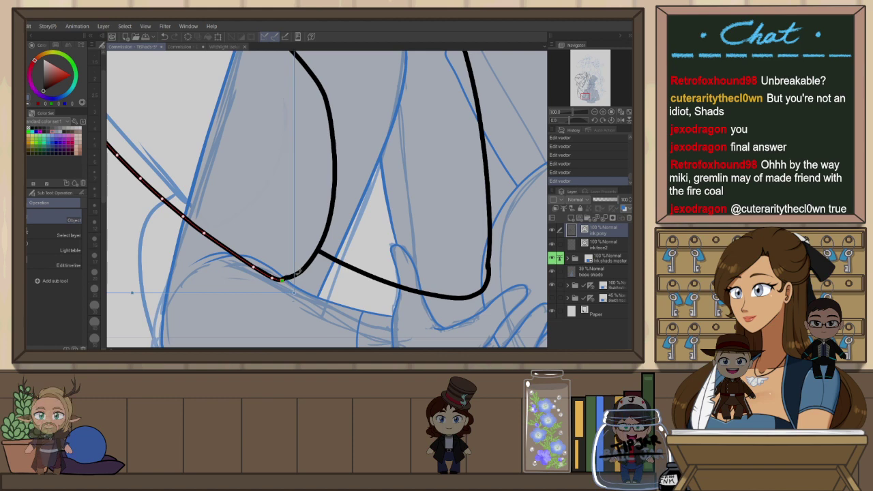
left_click(299, 272)
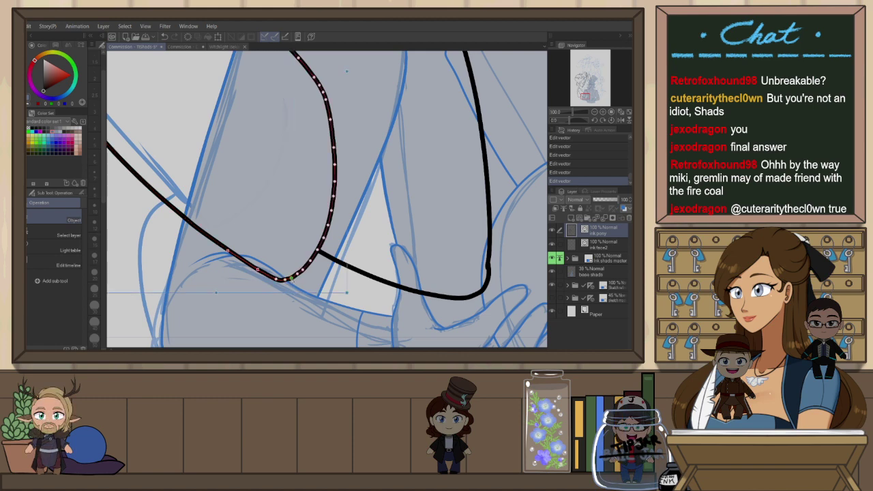
scroll(314, 287, "down", 4)
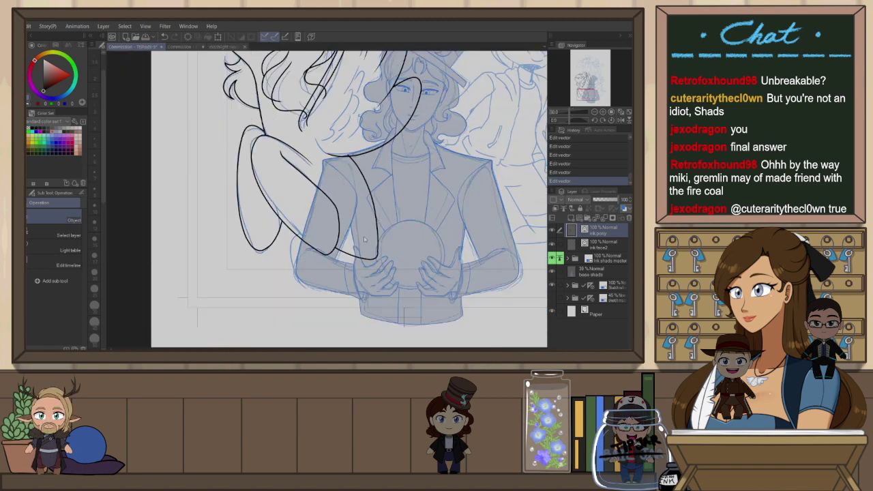
scroll(387, 204, "up", 2)
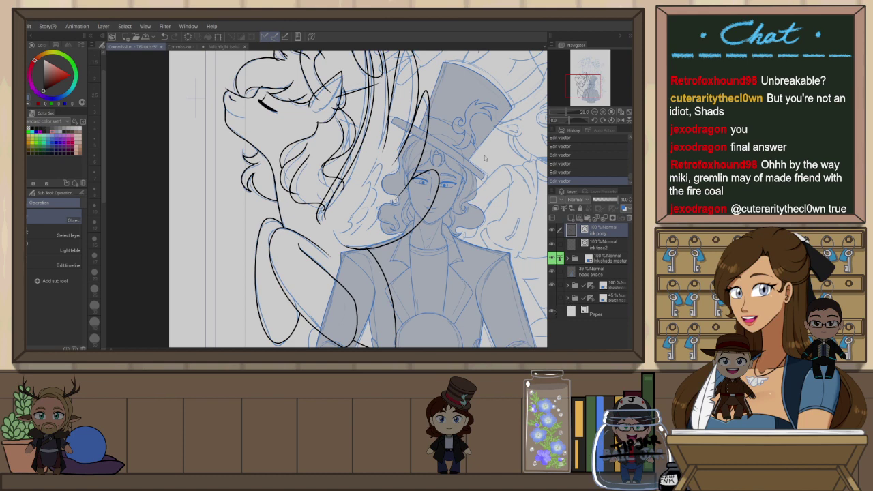
Erase the end of the body outline that pokes past the wing's lower edge
key("e")
scroll(373, 247, "up", 2)
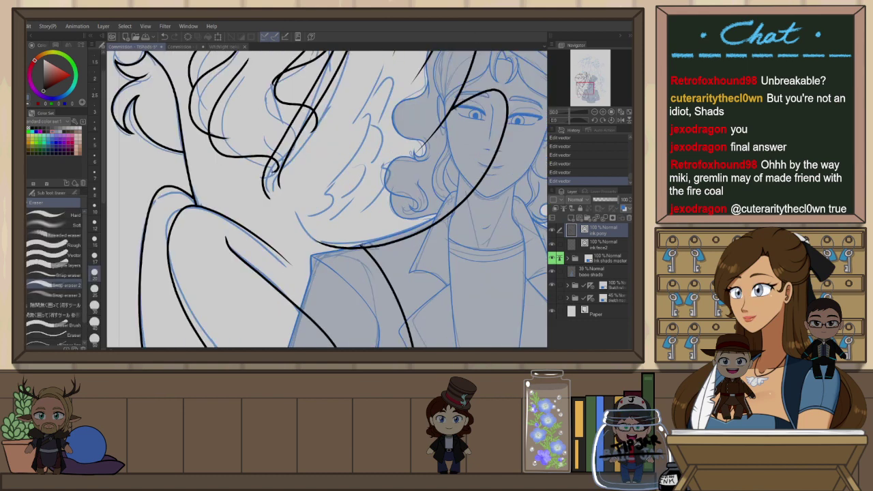
left_click_drag(361, 244, 366, 248)
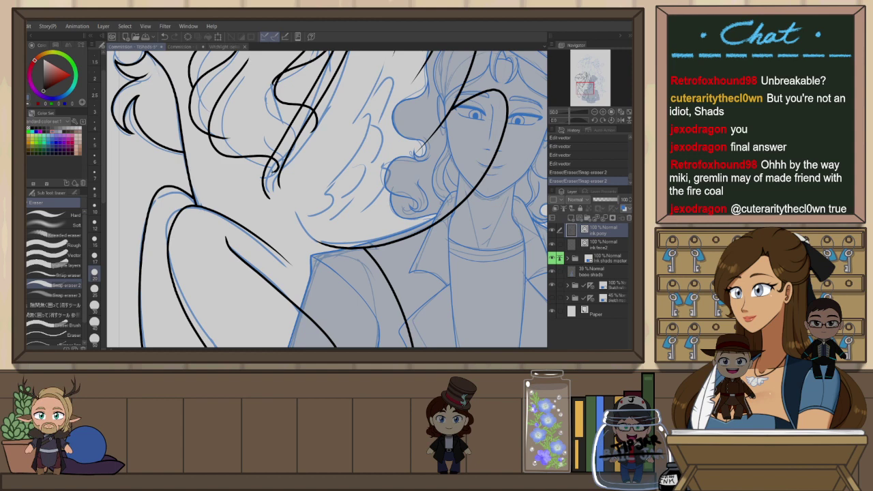
Ink the upper feather tip and the long edge of the small inner feathers at the base of the pony's wing
scroll(423, 235, "down", 2)
left_click_drag(422, 235, 417, 271)
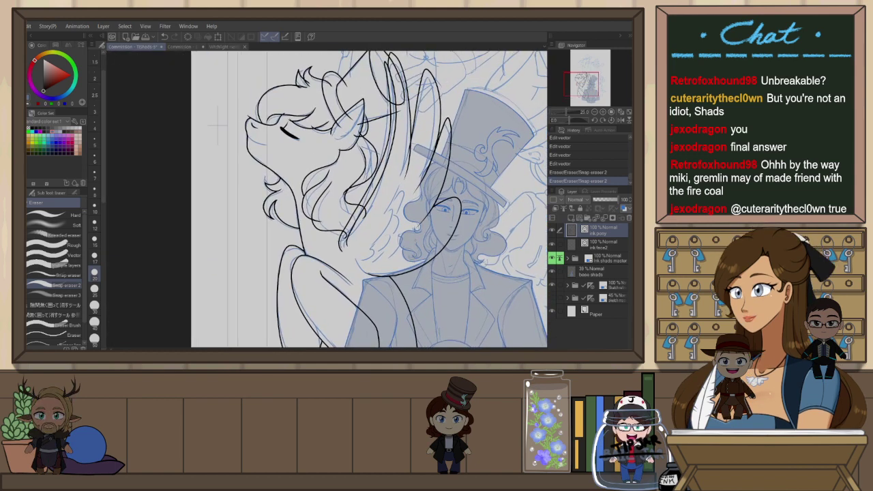
key("p")
scroll(218, 125, "up", 2)
left_click_drag(387, 217, 379, 234)
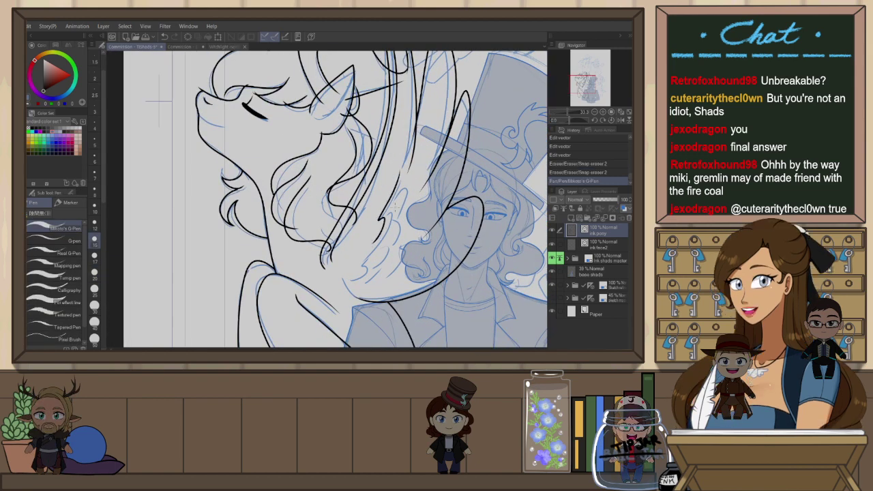
key("ctrl+z")
left_click_drag(403, 176, 399, 190)
left_click_drag(382, 229, 355, 280)
key("ctrl+z")
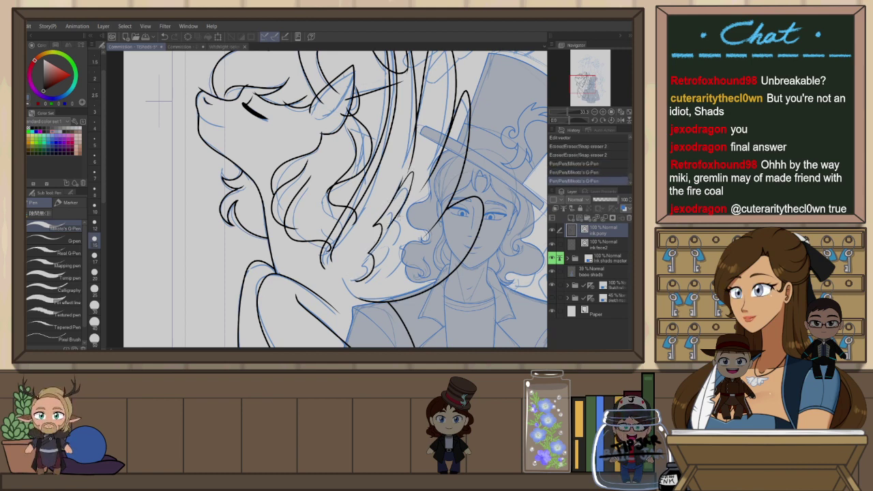
Ink the scalloped tips of the small feathers down to the wing base, undoing the strokes that miss the sketch
left_click_drag(402, 216, 383, 254)
key("ctrl+z")
left_click_drag(407, 211, 366, 280)
left_click_drag(408, 239, 394, 266)
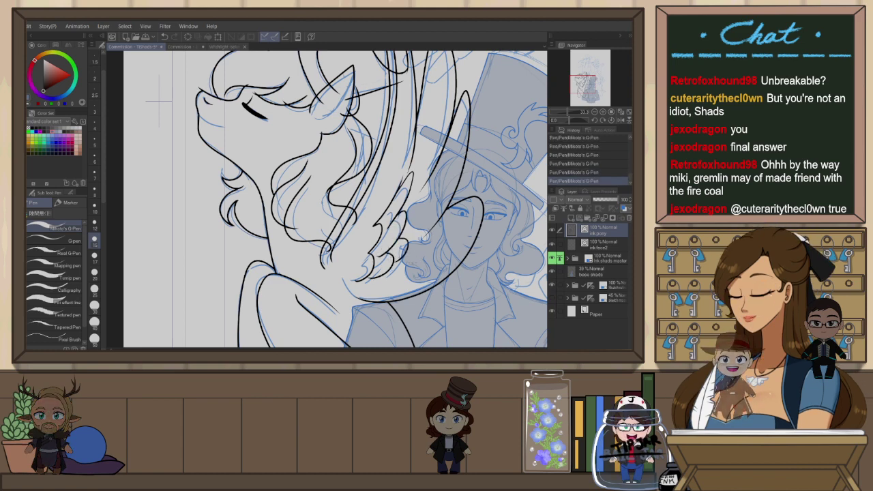
key("ctrl+z")
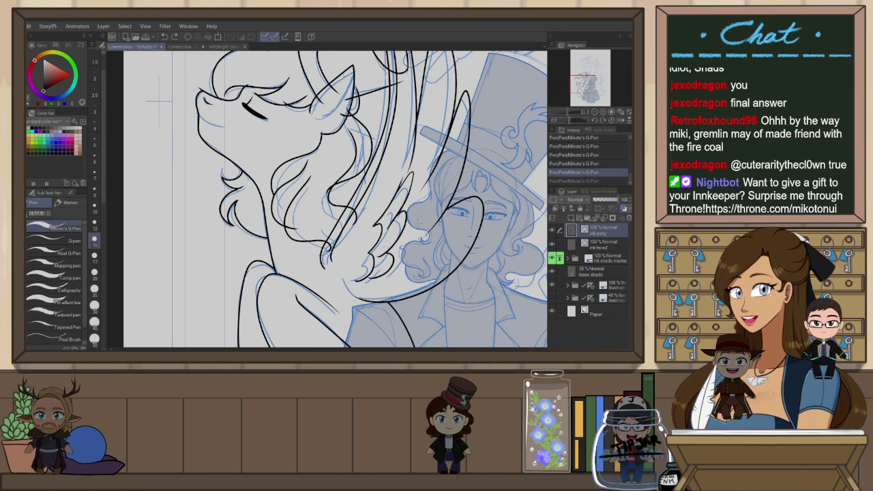
Lasso the small inner feather lines, rotate them slightly clockwise as vector objects, and return to the ink pony layer
key("m")
left_click_drag(400, 167, 360, 234)
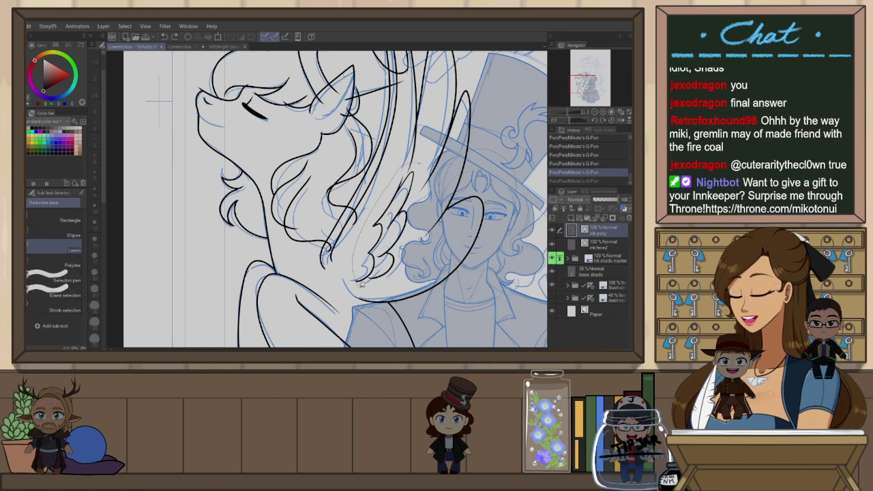
left_click_drag(387, 271, 379, 265)
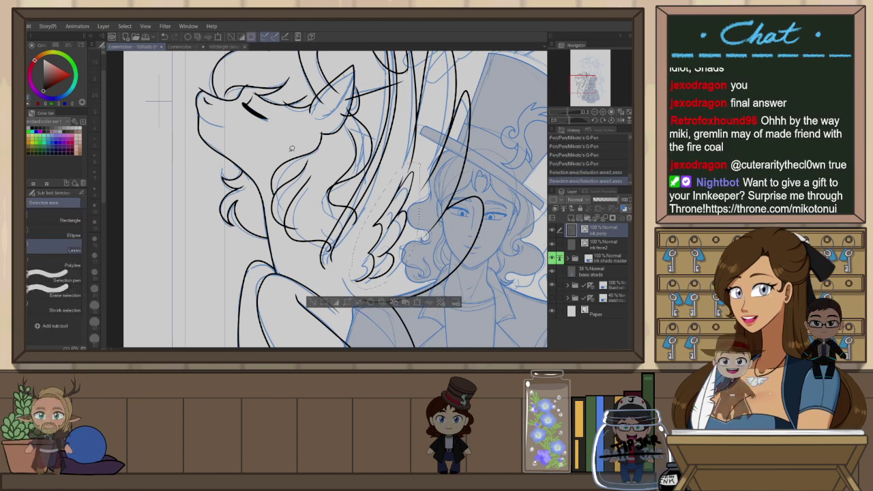
left_click(125, 26)
key("o")
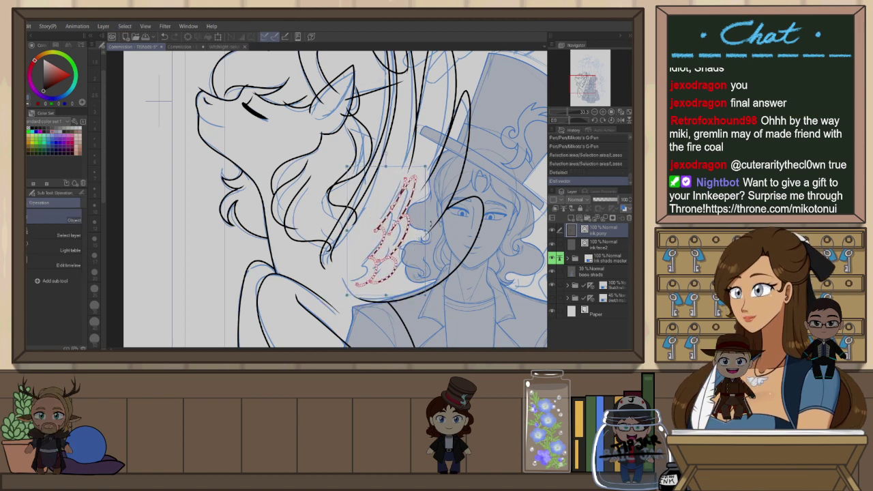
left_click_drag(442, 129, 451, 133)
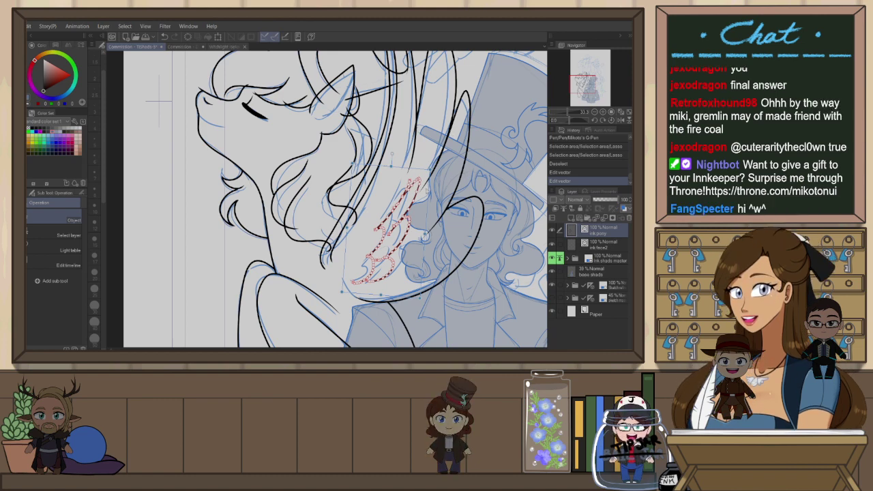
left_click(442, 200)
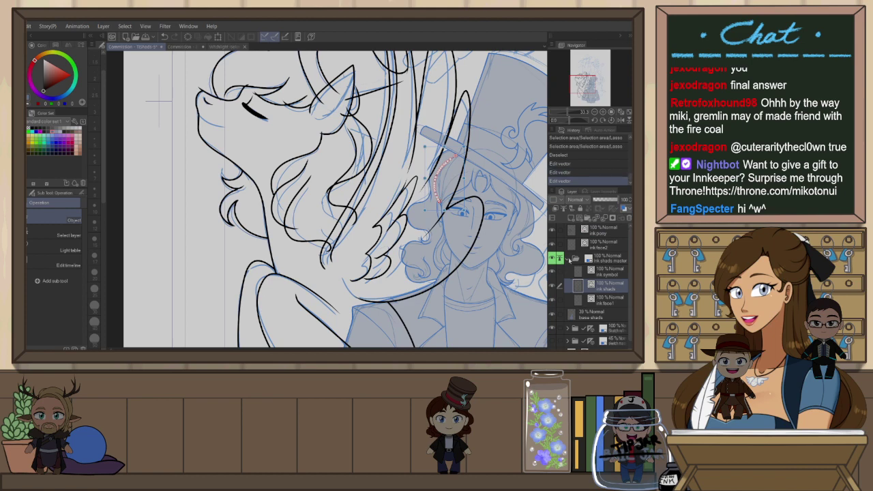
left_click(568, 260)
left_click(597, 232)
Examine the line weight of the pony's ink at full-page view and close up around the head and wing
key("ctrl+minus")
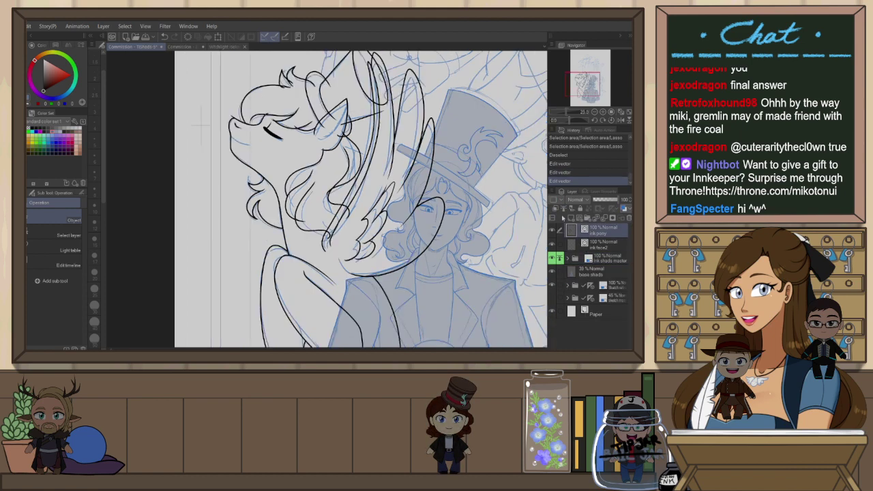
key("ctrl+minus")
key("ctrl+minus")
key("ctrl+minus")
key("ctrl+minus")
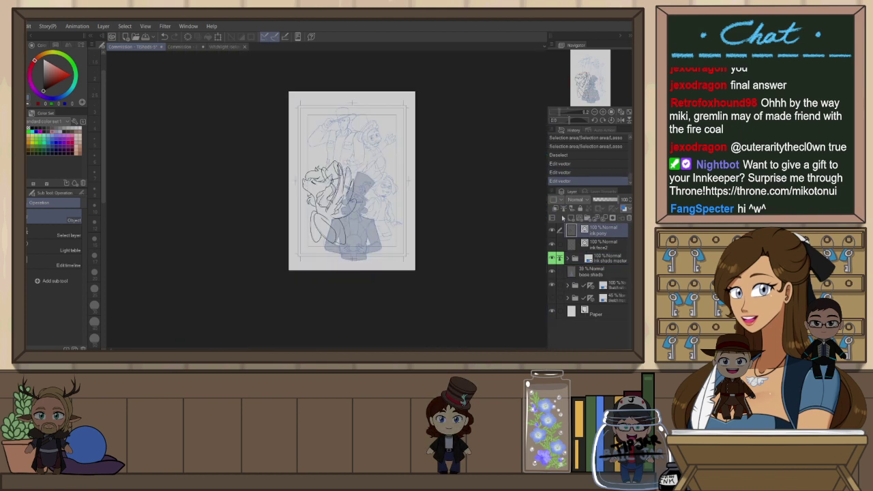
key("ctrl+plus")
key("ctrl+plus")
key("ctrl+plus")
key("ctrl+plus")
left_click_drag(394, 198, 414, 293)
scroll(389, 156, "up", 2)
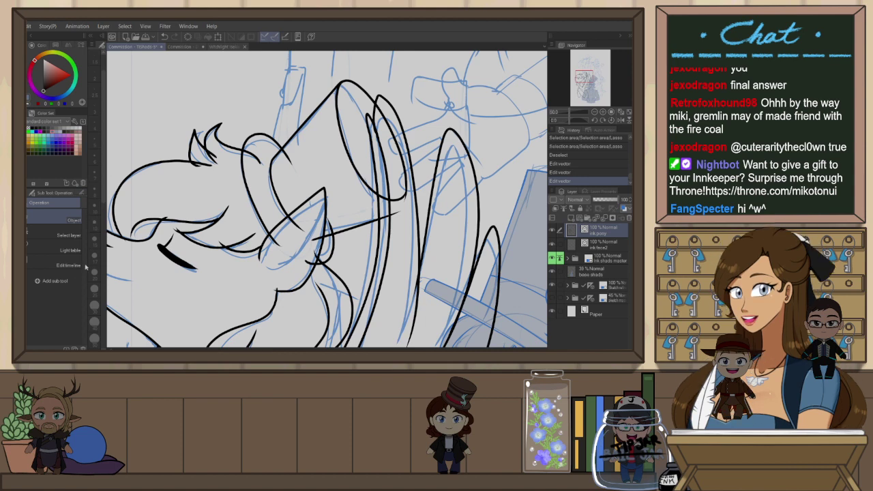
Reduce the brush size of the vector lines on the ink pony layer to 7
left_click(28, 258)
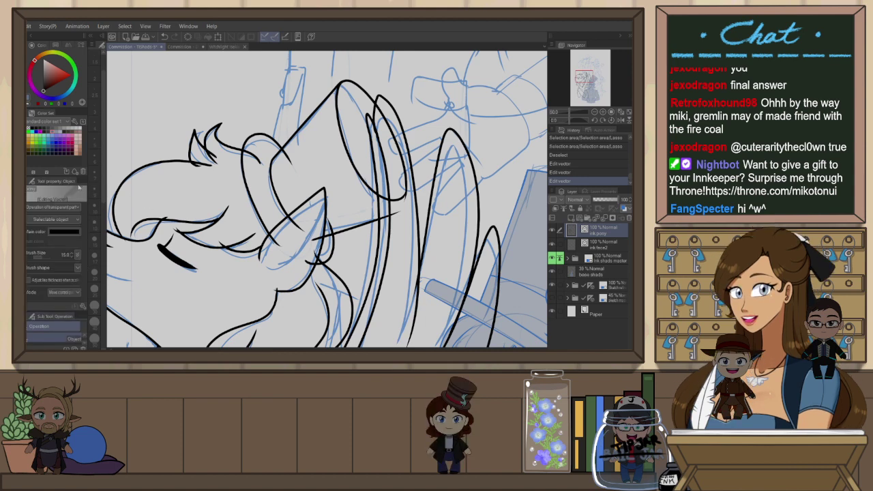
left_click(79, 188)
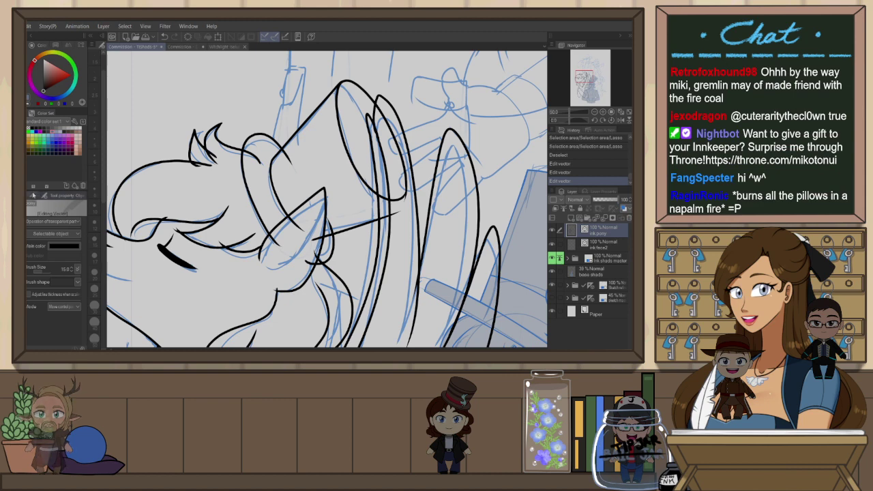
key("p")
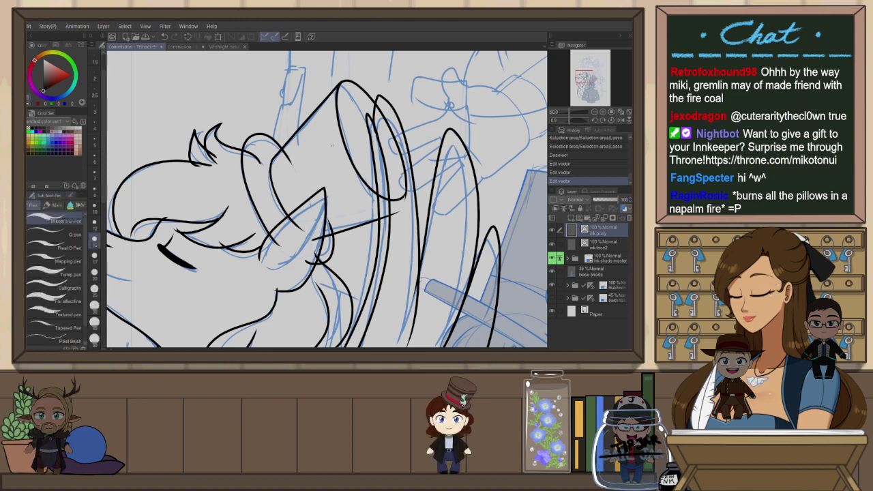
key("o")
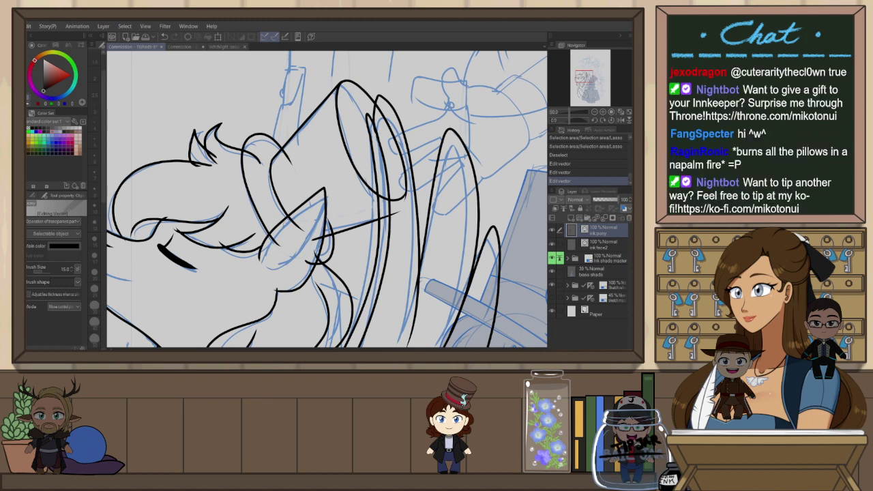
scroll(287, 221, "down", 1)
left_click(71, 272)
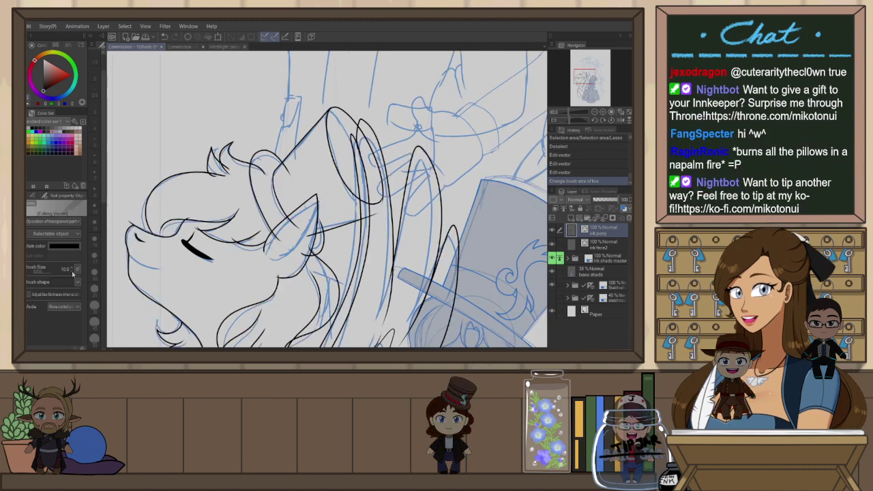
left_click(73, 271)
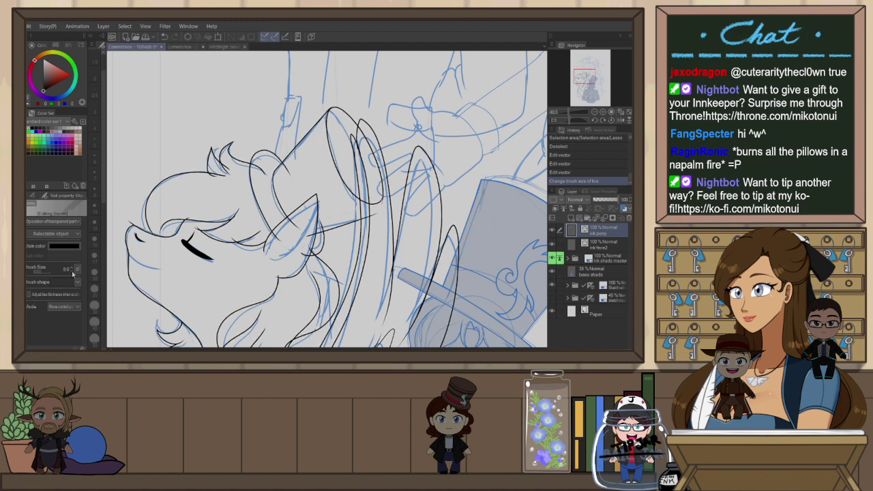
left_click(73, 271)
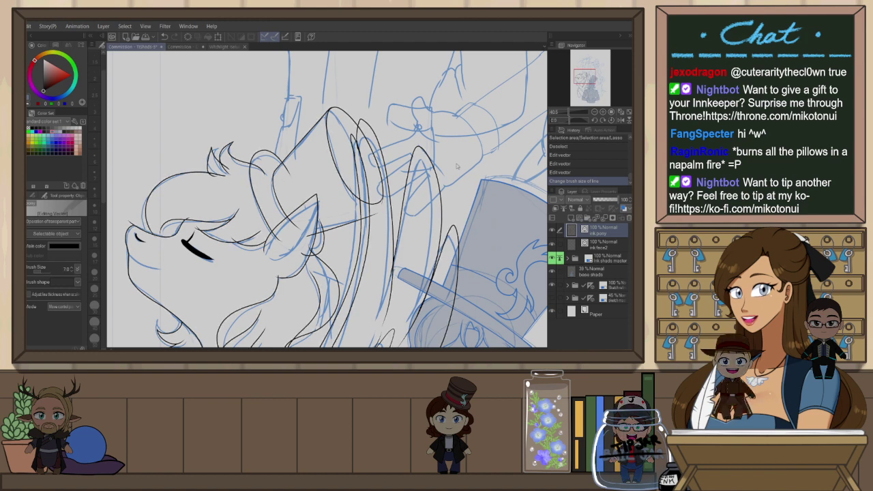
Erase the line ends that overshoot the pony's nose tip and the forelock strands above the closed eye
scroll(409, 174, "down", 3)
scroll(248, 193, "up", 5)
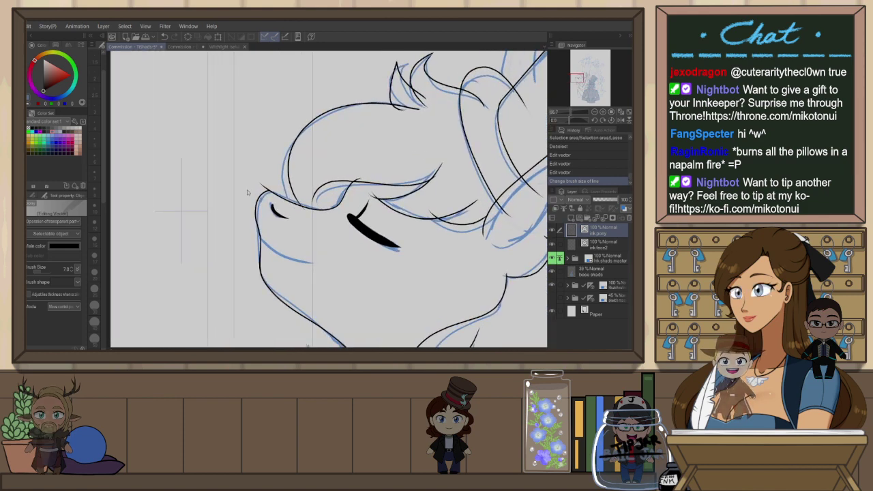
scroll(248, 192, "up", 2)
key("e")
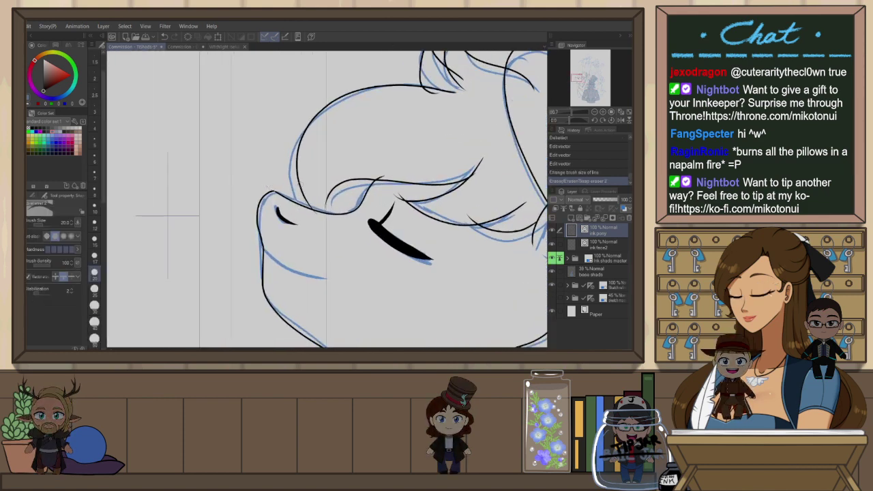
left_click_drag(377, 176, 402, 200)
left_click(490, 187)
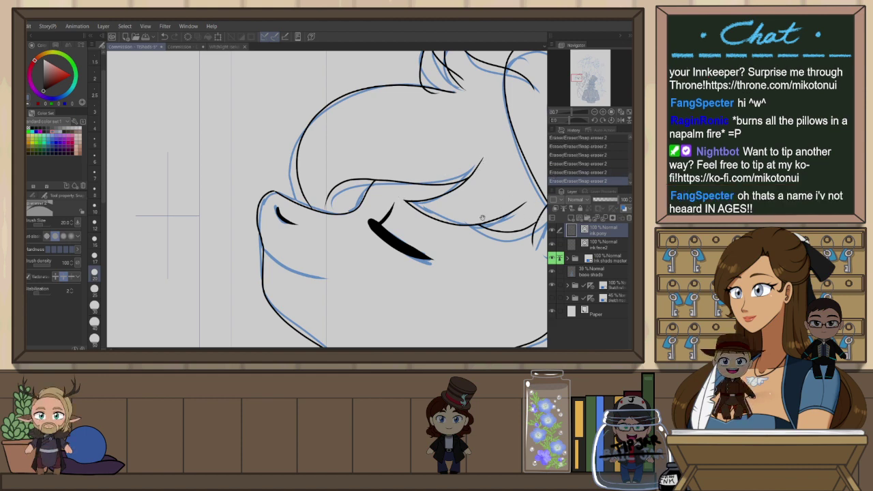
Mirror the canvas and adjust the vector control points of the snout and muzzle outlines, smoothing their join at the nose tip
left_click_drag(263, 207, 333, 215)
scroll(333, 214, "up", 3)
key("h")
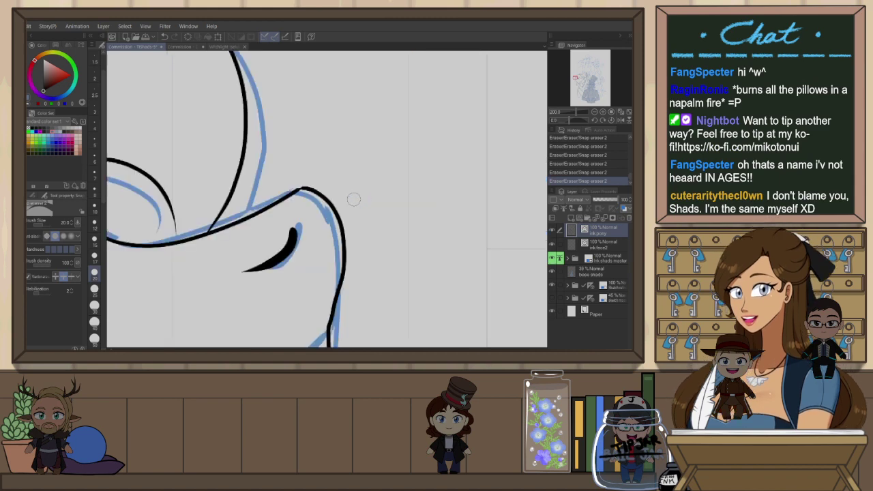
key("o")
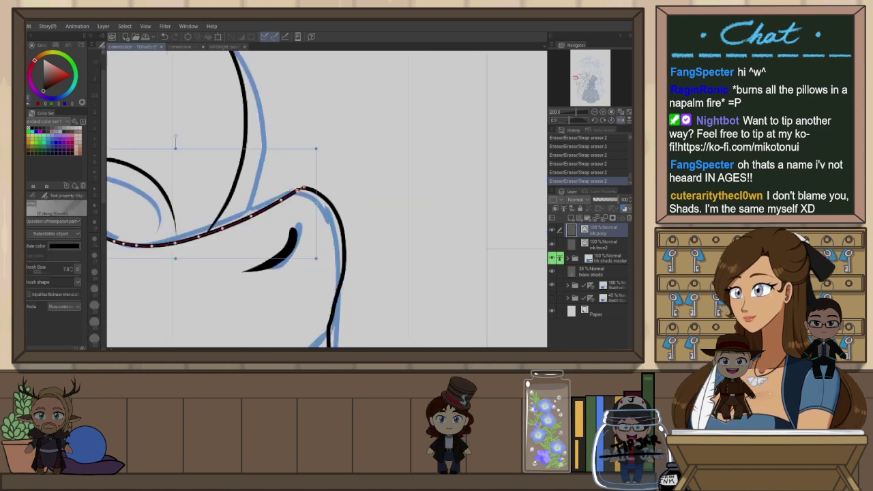
left_click_drag(304, 189, 308, 190)
left_click(330, 208)
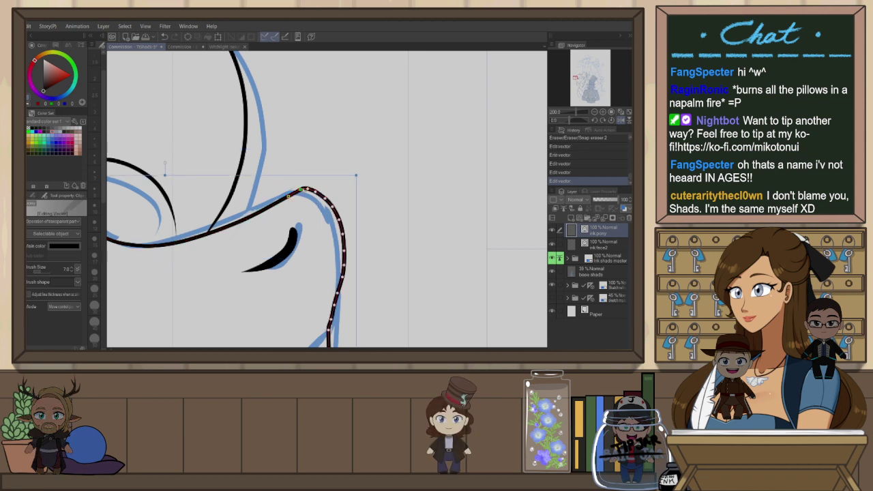
left_click(354, 141)
scroll(410, 163, "down", 2)
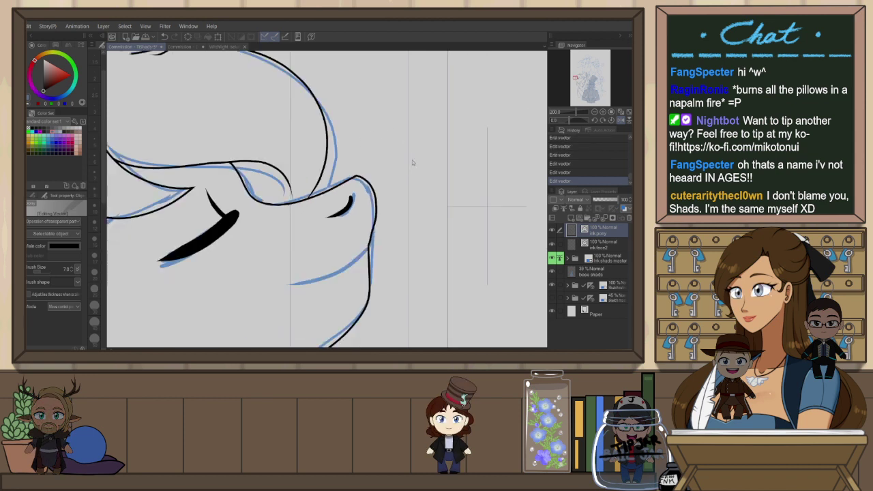
left_click_drag(393, 215, 462, 143)
key("shift+space")
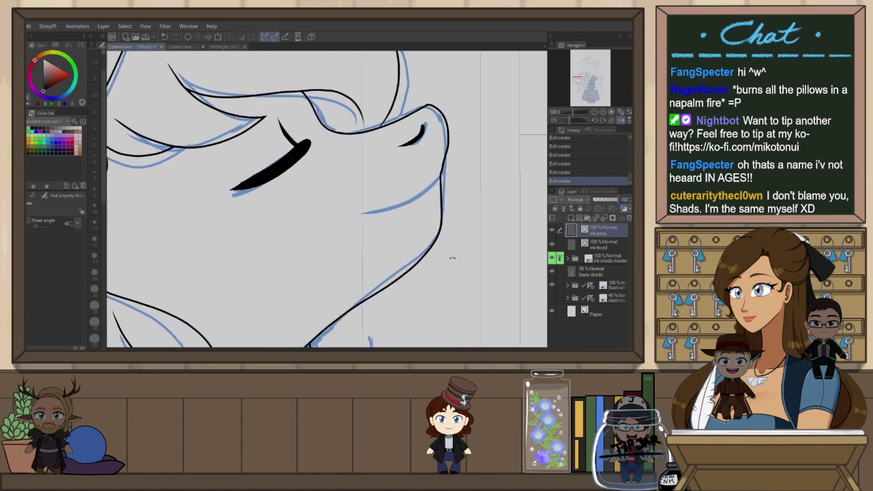
left_click_drag(452, 258, 274, 237)
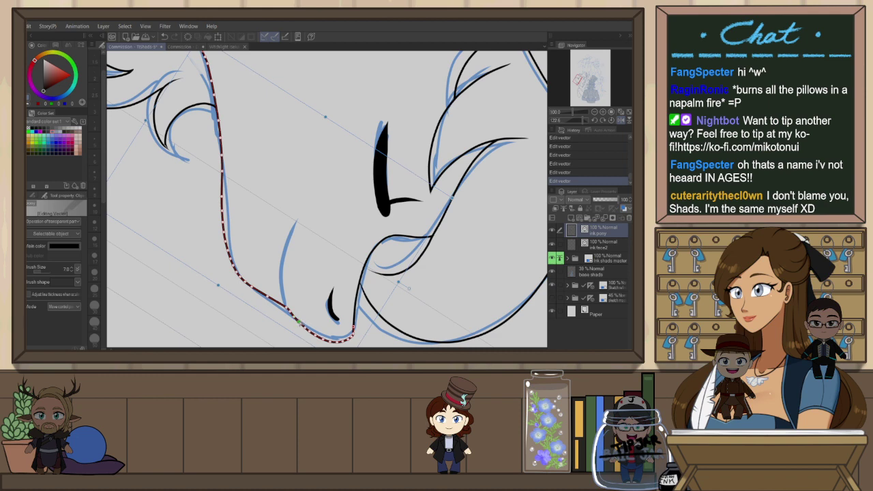
Ink the pony's mouth as one curved line from the muzzle edge at brush size 7 on the ink face2 layer
key("shift+space")
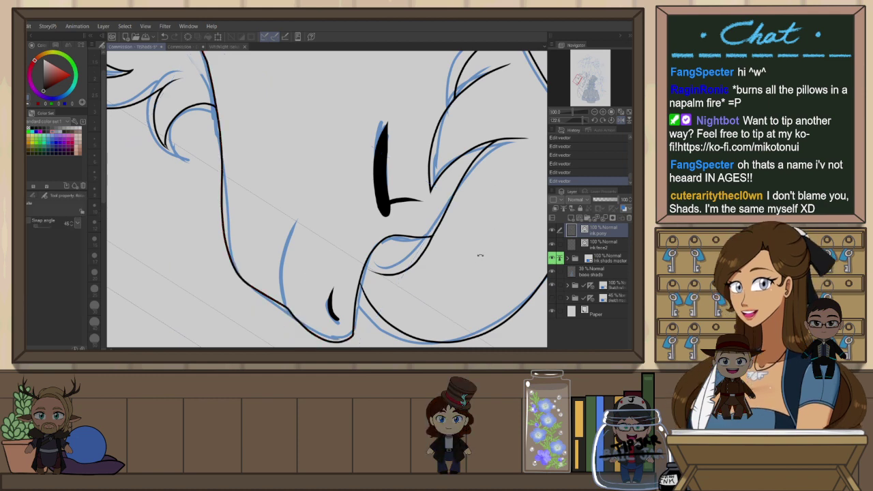
left_click_drag(480, 258, 421, 234)
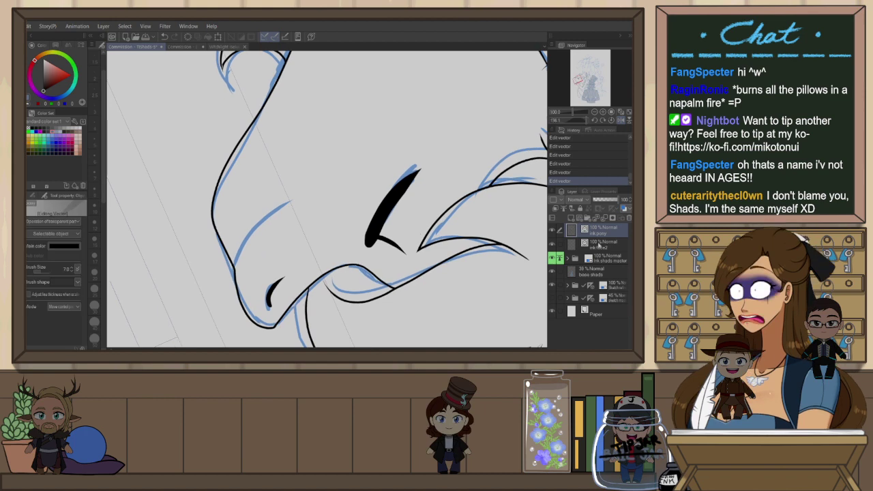
key("p")
left_click(595, 243)
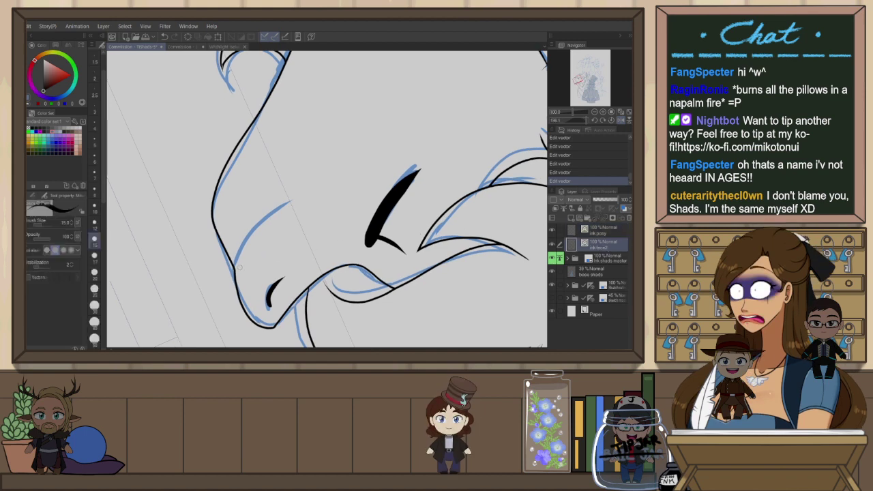
left_click_drag(234, 270, 274, 219)
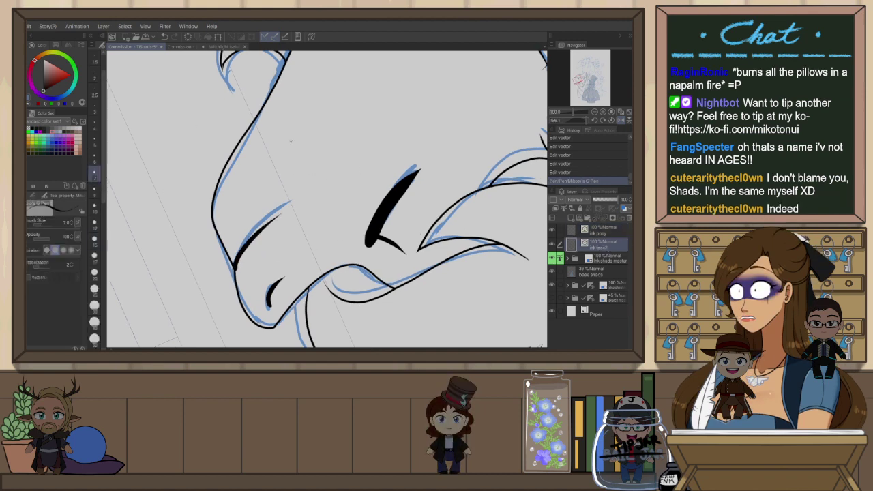
key("ctrl+z")
left_click_drag(234, 268, 288, 204)
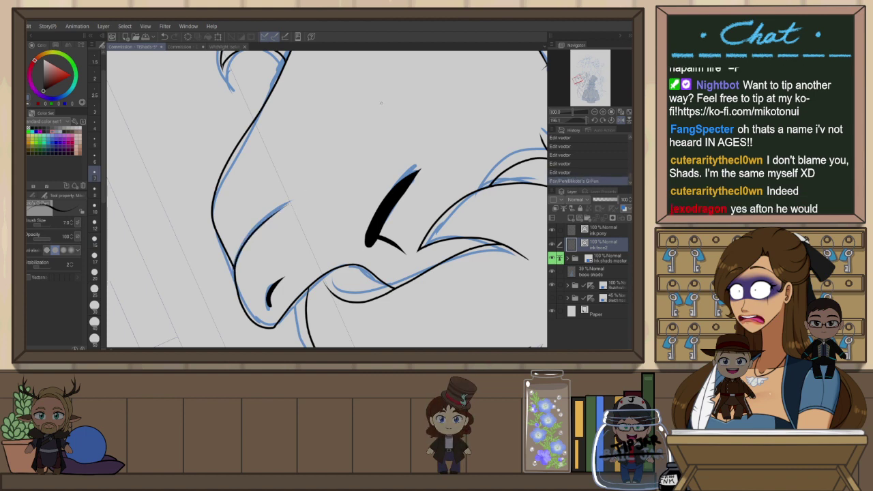
key("ctrl+@")
scroll(447, 172, "down", 3)
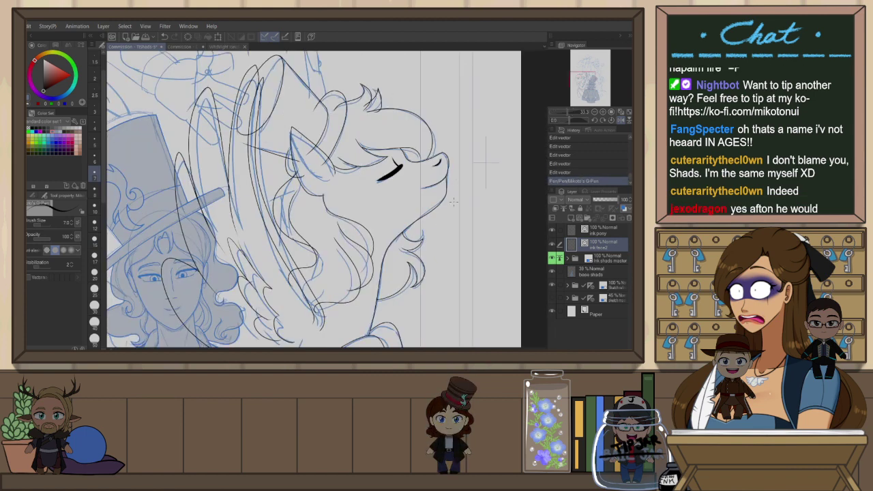
Redraw the pony's mouth on the ink face2 layer as a longer curved stroke from the muzzle edge at brush size 7
key("r")
mouse_move(437, 195)
left_mouse_down()
mouse_move(431, 166)
mouse_move(373, 100)
mouse_move(375, 123)
mouse_move(341, 182)
left_mouse_up()
scroll(372, 99, "up", 3)
key("ctrl+z")
left_click_drag(343, 131, 333, 229)
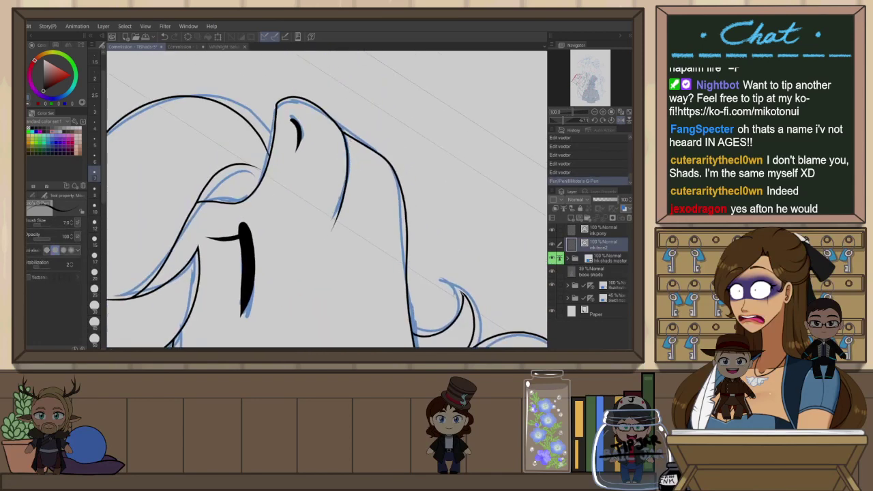
key("h")
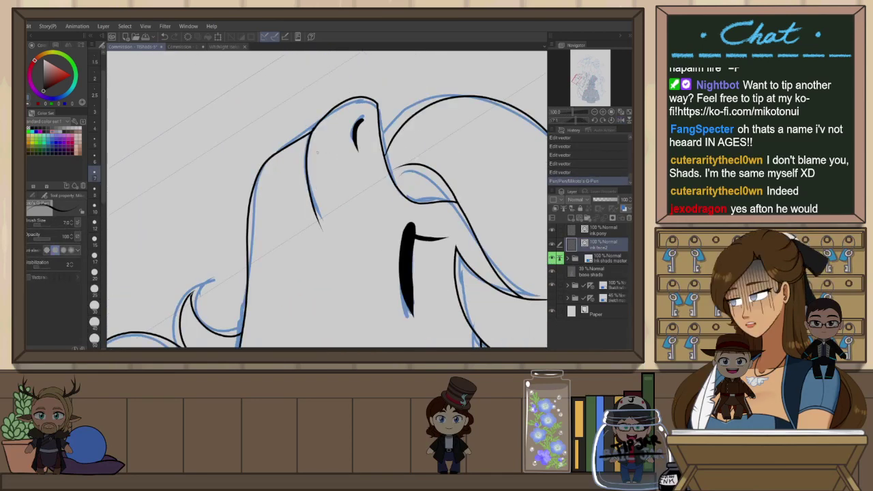
key("ctrl+z")
left_click_drag(313, 232, 314, 236)
key("ctrl+z")
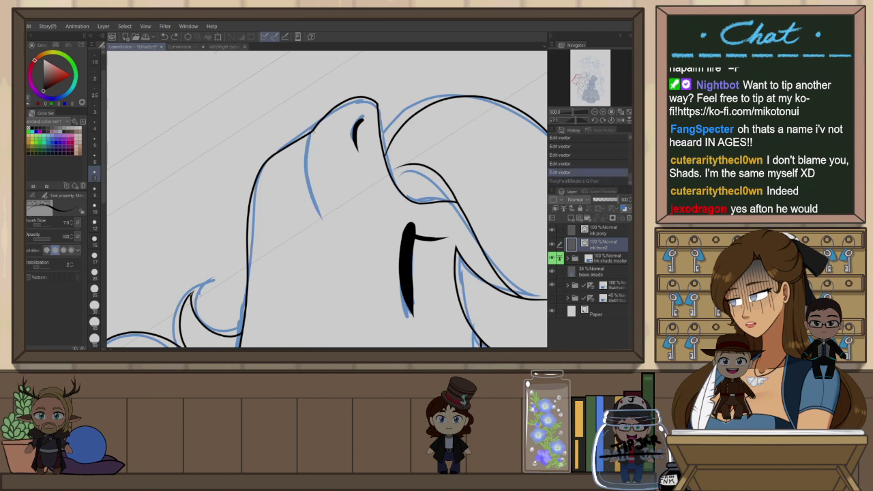
left_click_drag(312, 131, 329, 242)
key("ctrl+z")
key("ctrl+y")
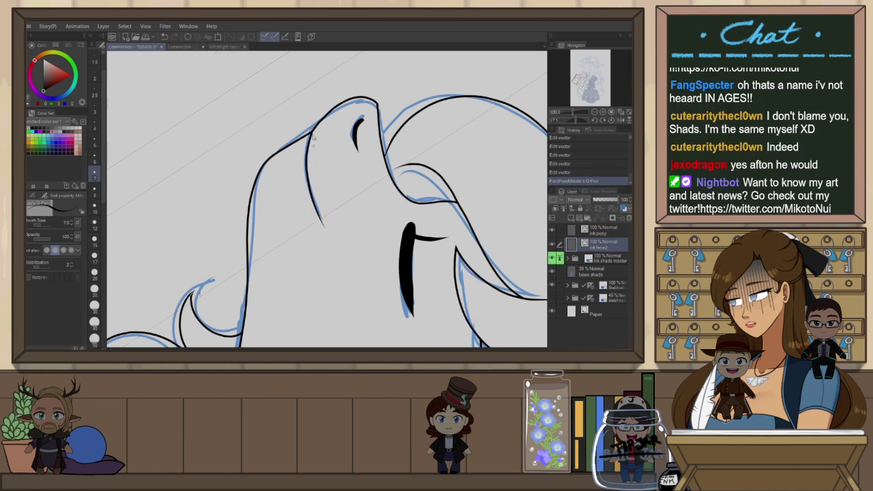
key("ctrl+z")
left_click_drag(311, 131, 334, 238)
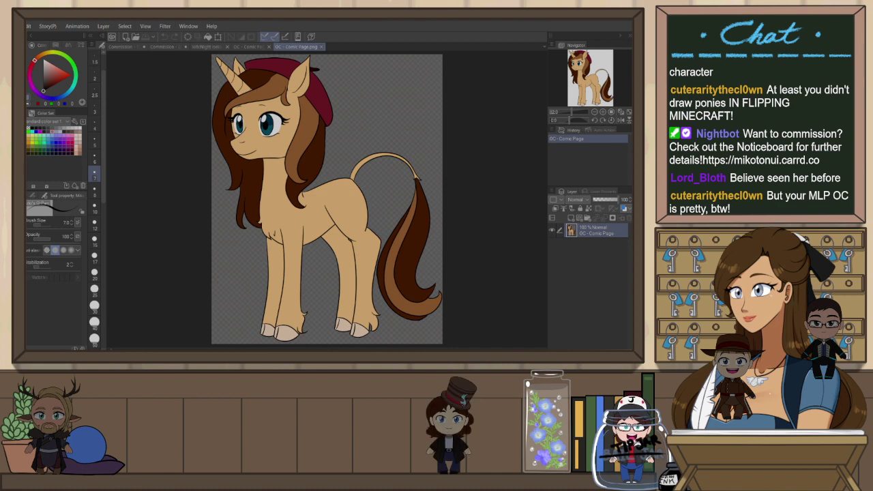
Close the two OC - Comic Page reference images and return to the commission drawing
left_click(321, 47)
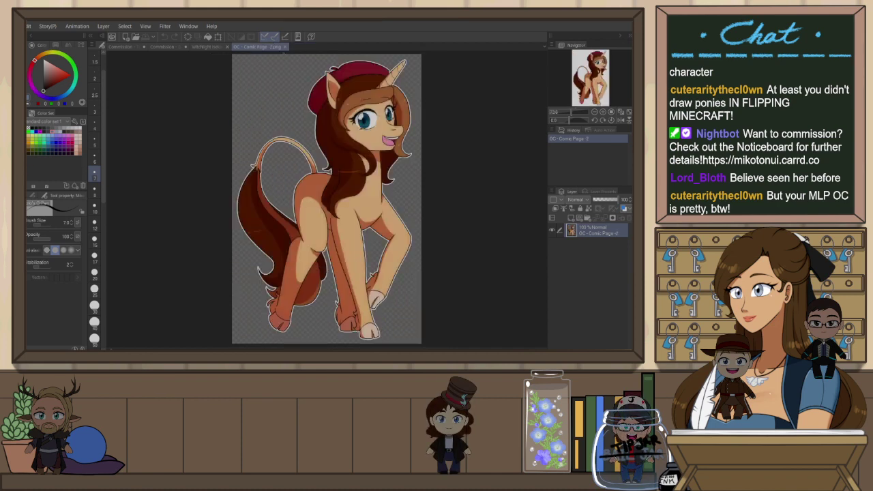
left_click(287, 48)
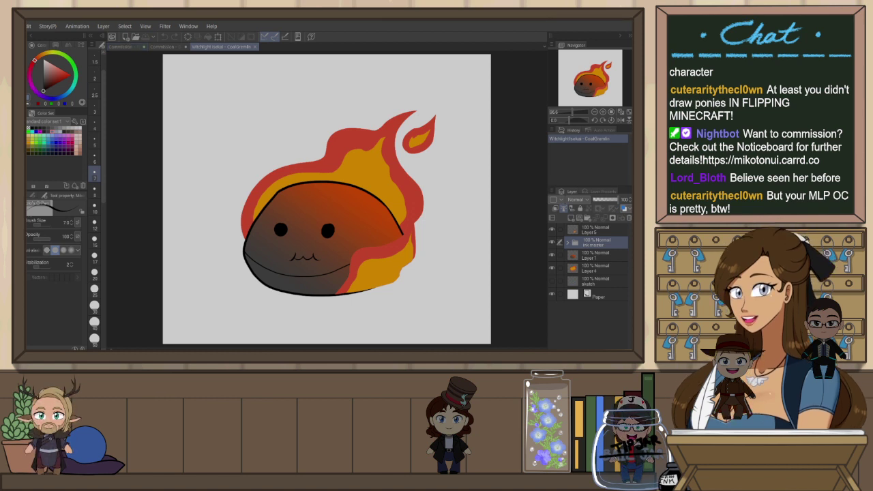
left_click(128, 47)
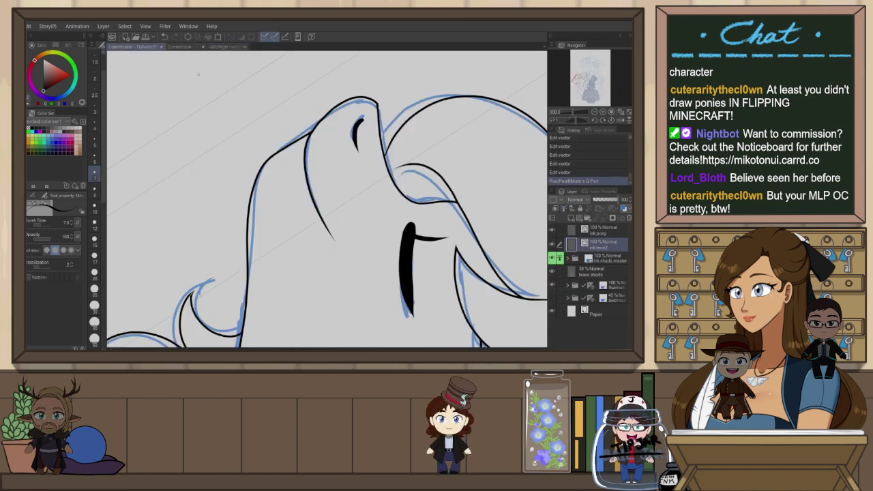
On the ink pony layer, erase the overlapping lines at the forelock tuft and where the hat crosses the ear and wing feathers
scroll(328, 162, "down", 3)
scroll(327, 161, "down", 4)
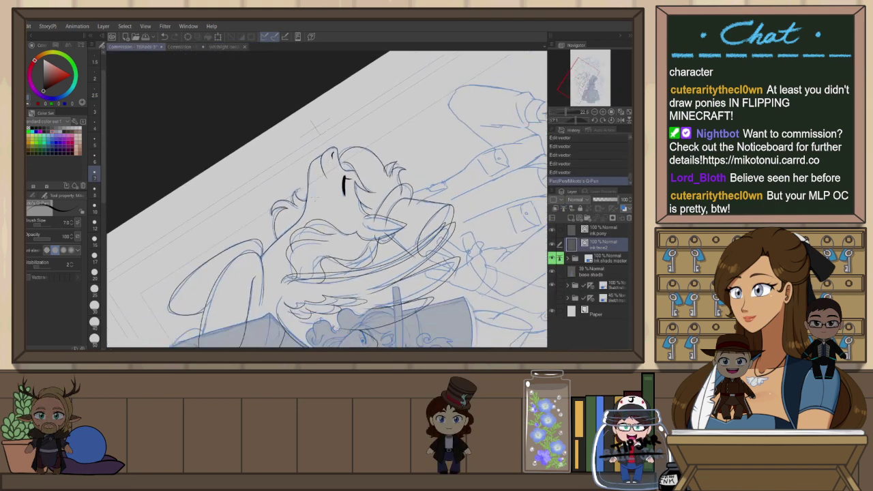
key("ctrl+@")
scroll(420, 199, "up", 2)
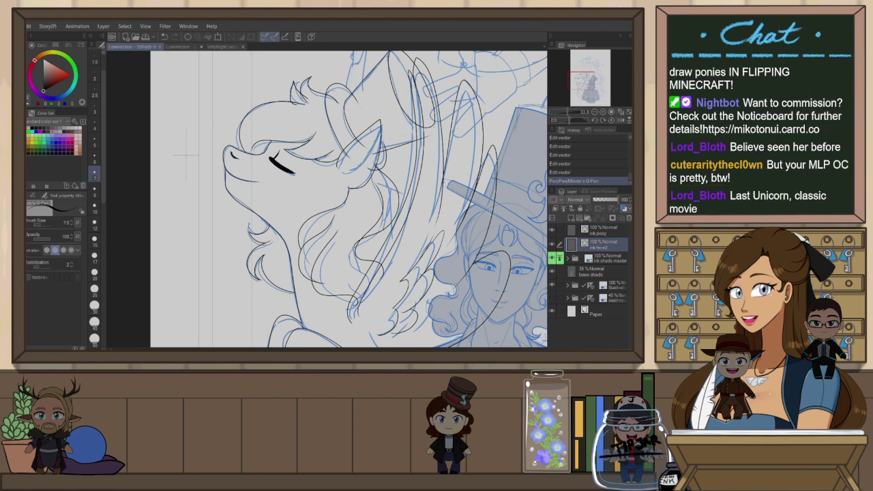
scroll(305, 102, "up", 1)
key("e")
mouse_move(303, 103)
left_mouse_down()
mouse_move(314, 109)
mouse_move(291, 113)
left_mouse_up()
left_click(611, 233)
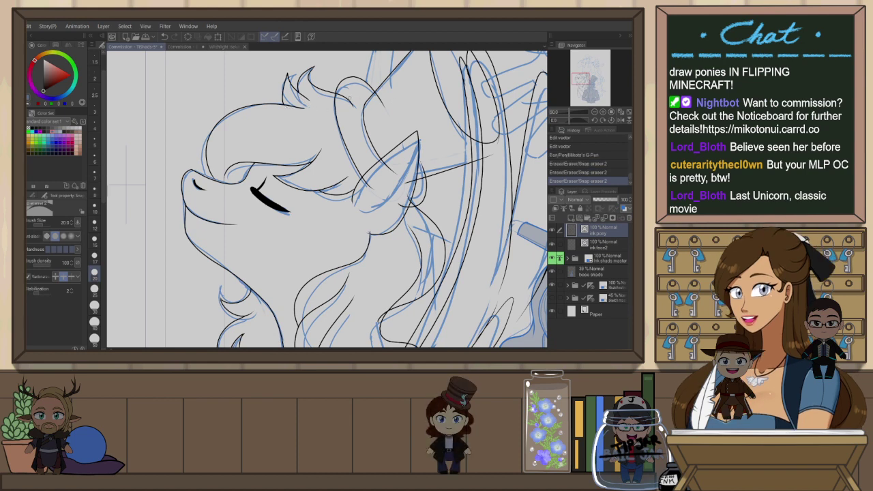
left_click_drag(347, 104, 379, 90)
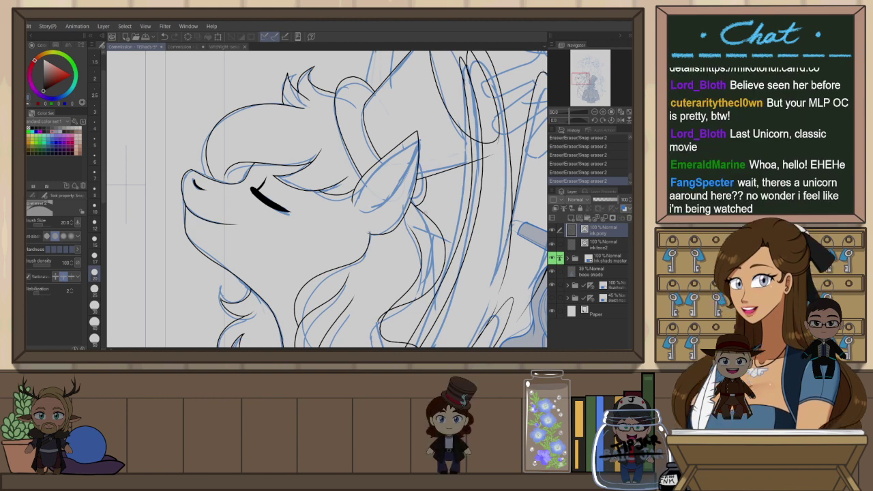
left_click_drag(449, 191, 422, 224)
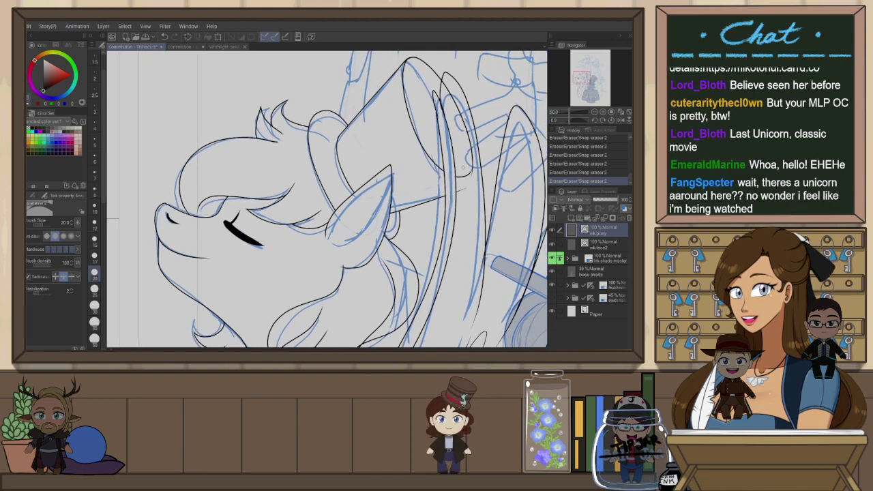
key("h")
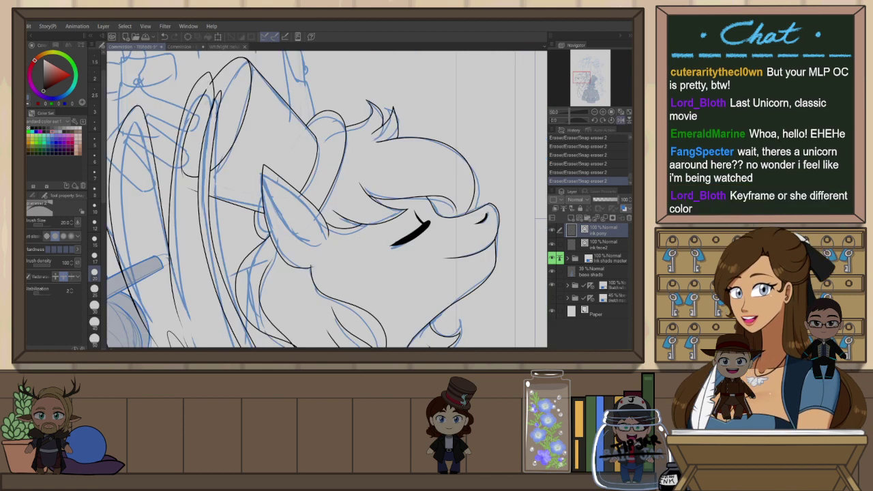
scroll(212, 103, "up", 3)
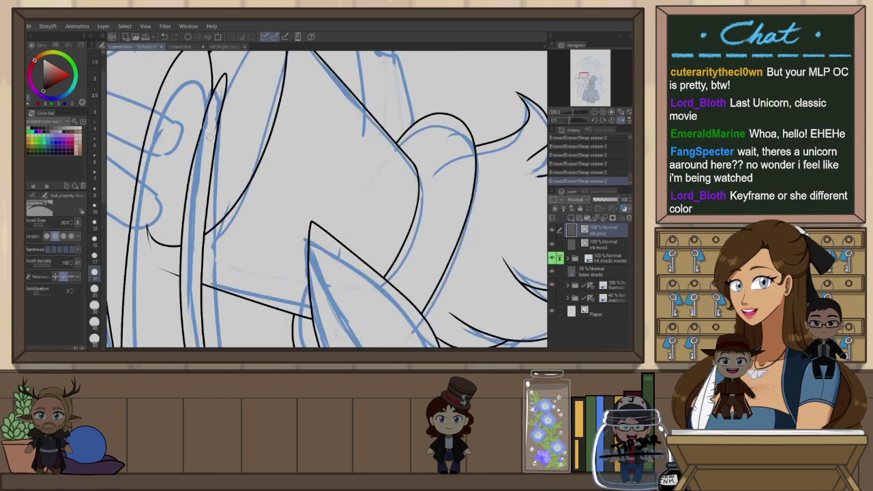
left_click_drag(232, 172, 305, 226)
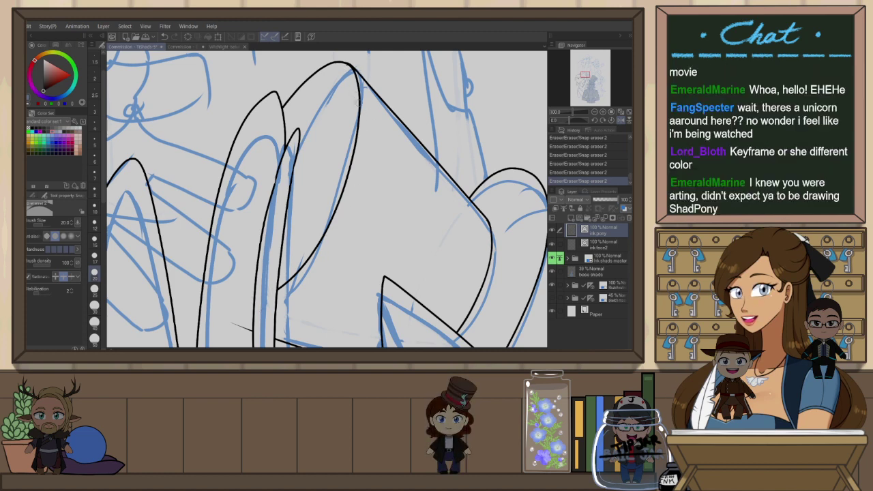
key("h")
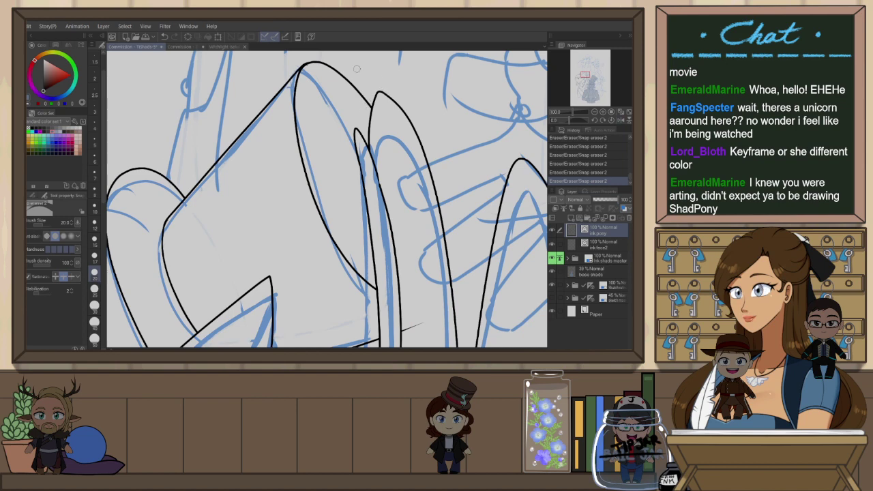
scroll(314, 70, "up", 2)
left_click(300, 64)
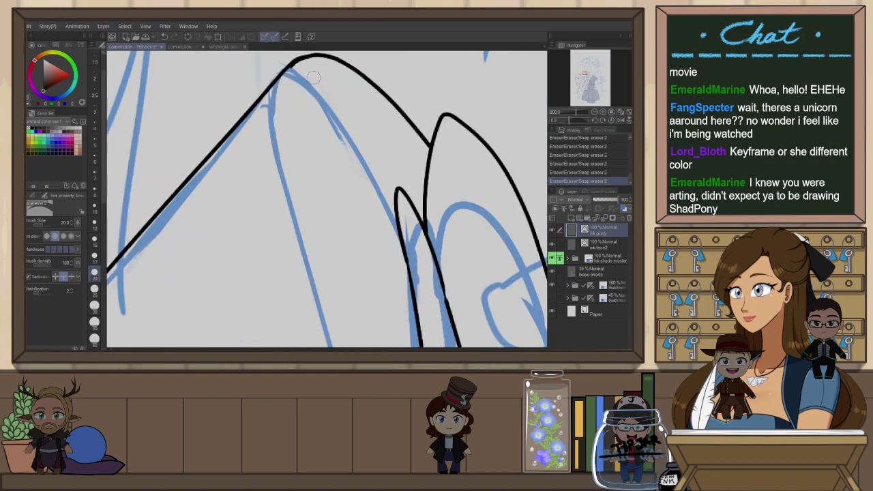
key("ctrl+z")
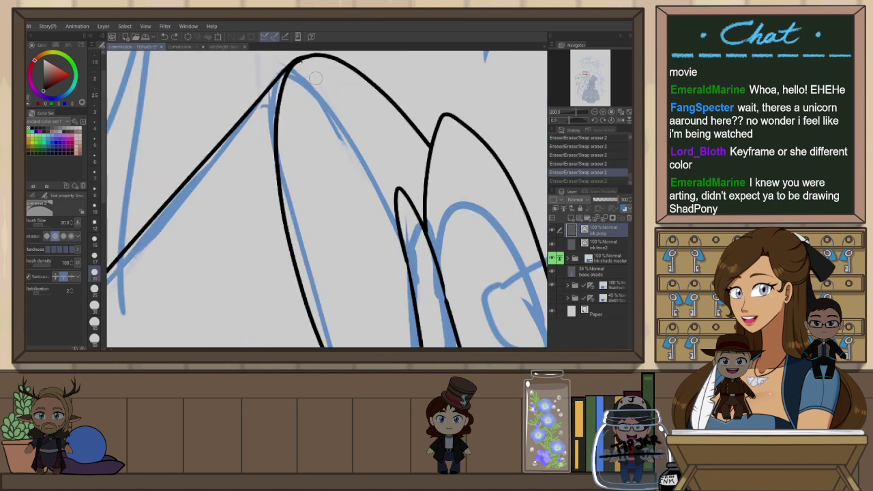
Adjust the vector control points of the hat's inner rim curve so that its upper end follows the outline at the peak
key("o")
left_click(301, 63)
left_click_drag(301, 64, 308, 141)
left_click_drag(363, 125, 364, 123)
mouse_move(307, 137)
left_mouse_down()
mouse_move(325, 133)
mouse_move(318, 134)
left_mouse_up()
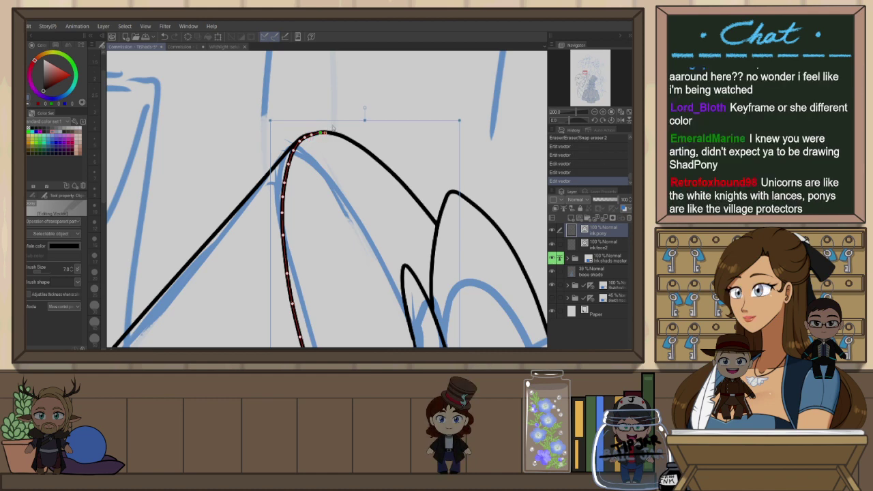
Fine-tune the control points of the hat's rounded top outline and straight side so both join smoothly at the peak
left_click(343, 107)
scroll(327, 133, "up", 2)
left_click(335, 135)
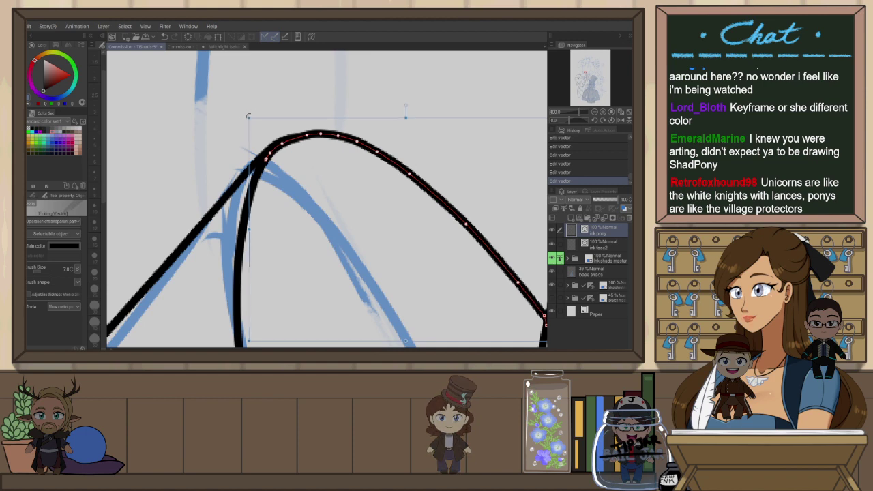
left_click_drag(249, 118, 249, 115)
left_click(320, 105)
left_click(312, 133)
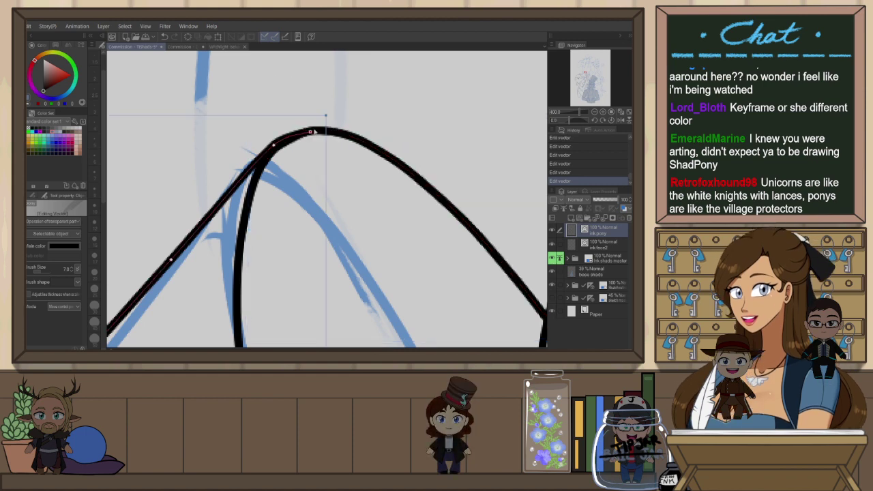
left_click(350, 137)
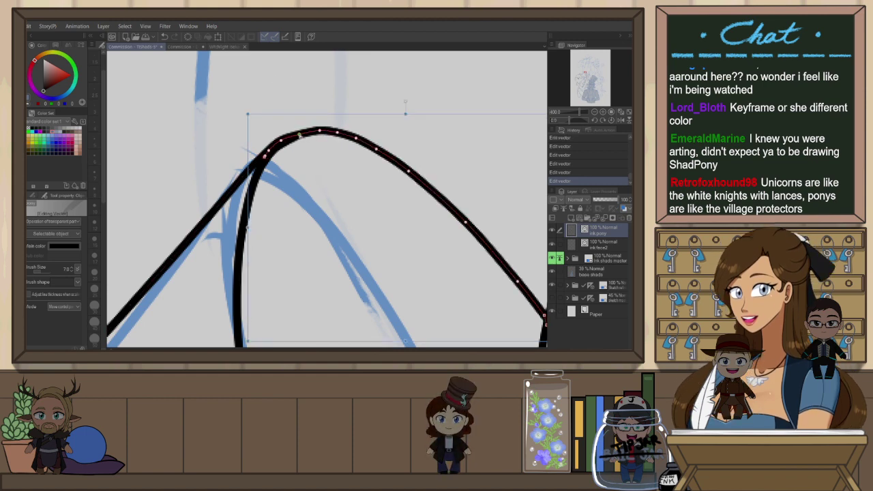
left_click_drag(300, 135, 298, 133)
left_click(379, 85)
scroll(398, 107, "down", 2)
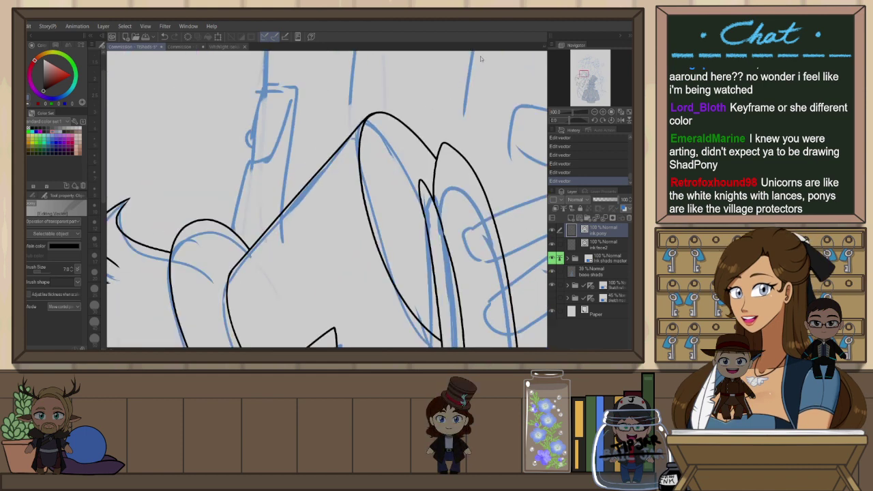
Move the upper control points of the narrow wing feather's long edge upward to blend it into the feather's tip
scroll(481, 60, "down", 1)
scroll(475, 154, "up", 1)
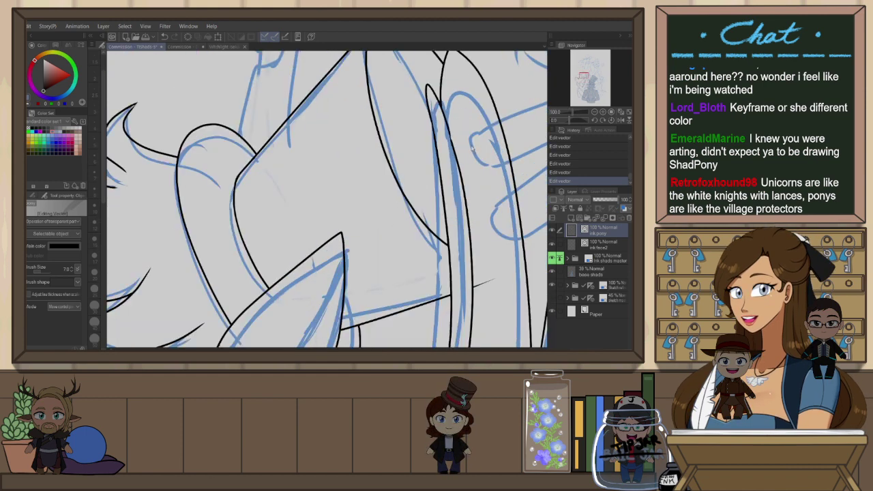
key("h")
scroll(204, 129, "up", 2)
left_click(204, 148)
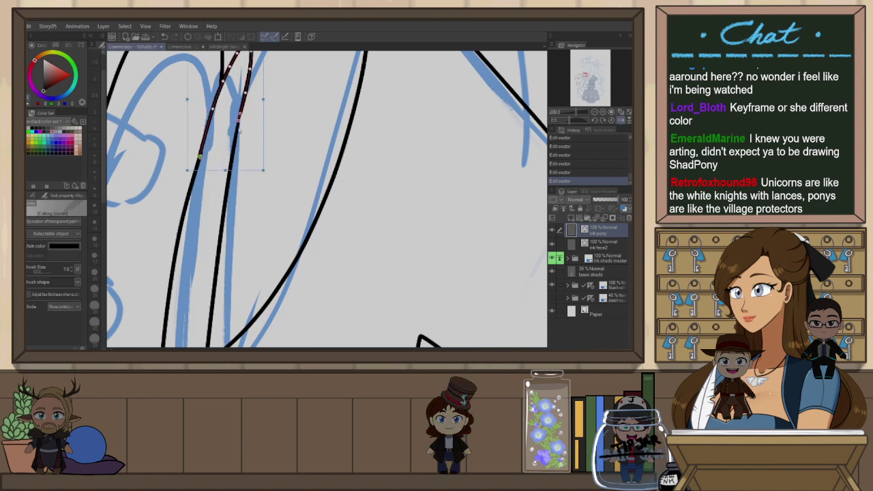
left_click(185, 203)
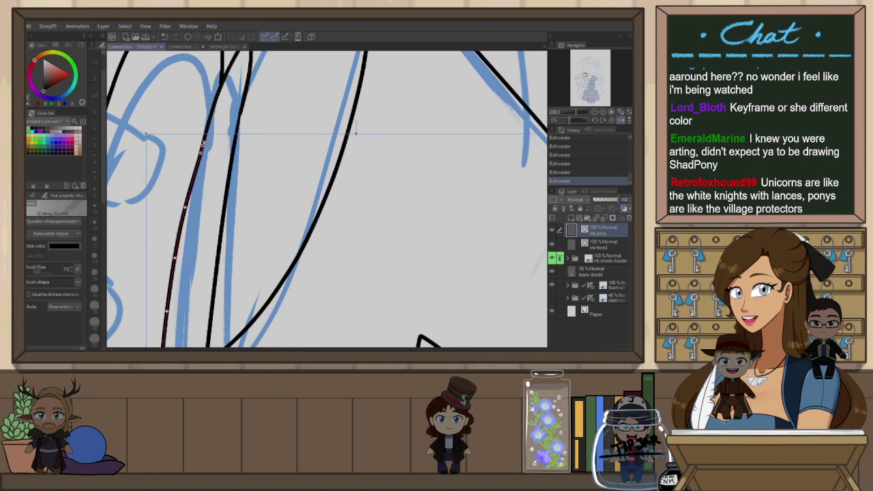
left_click_drag(202, 144, 210, 114)
left_click_drag(200, 154, 203, 144)
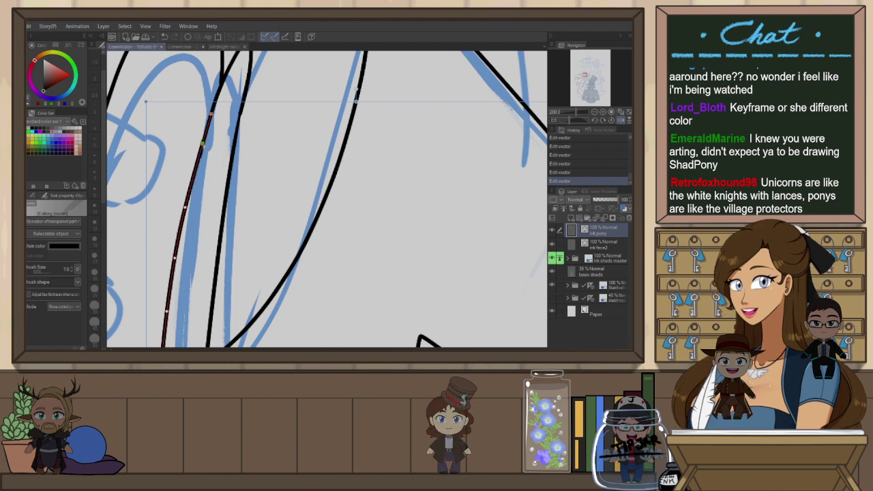
left_click(210, 160)
Reshape the tip curve of the narrow wing feather by moving its lower control points in line with both long edges
scroll(240, 146, "down", 2)
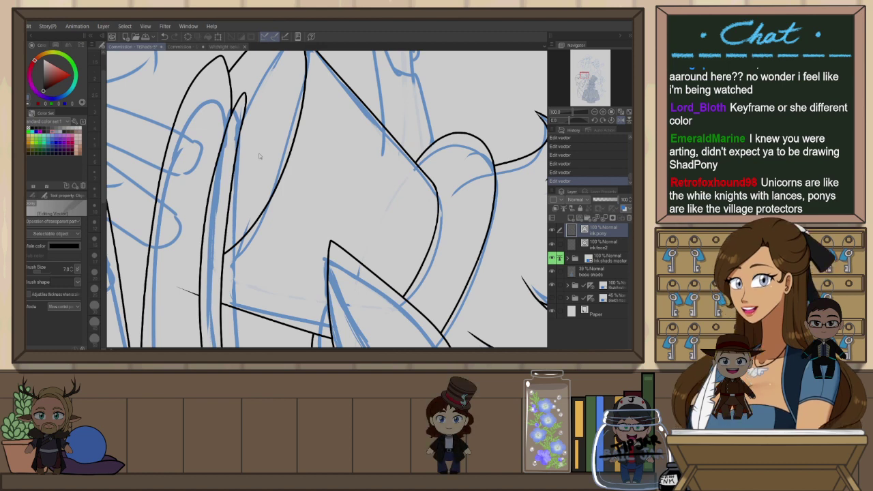
scroll(256, 127, "up", 3)
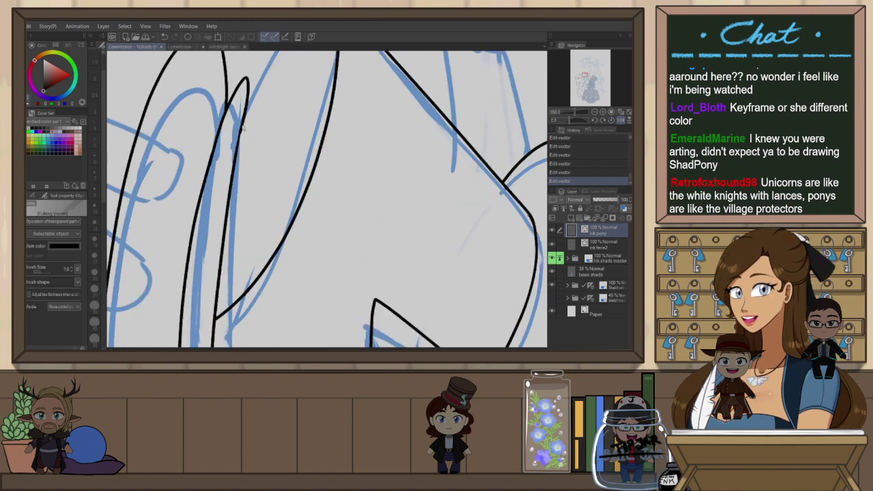
left_click(244, 133)
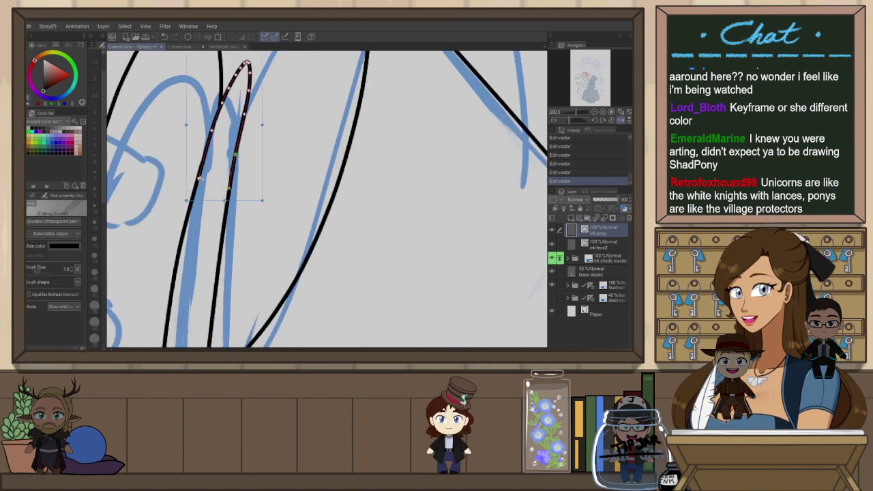
mouse_move(200, 179)
left_mouse_down()
mouse_move(187, 212)
mouse_move(199, 176)
left_mouse_up()
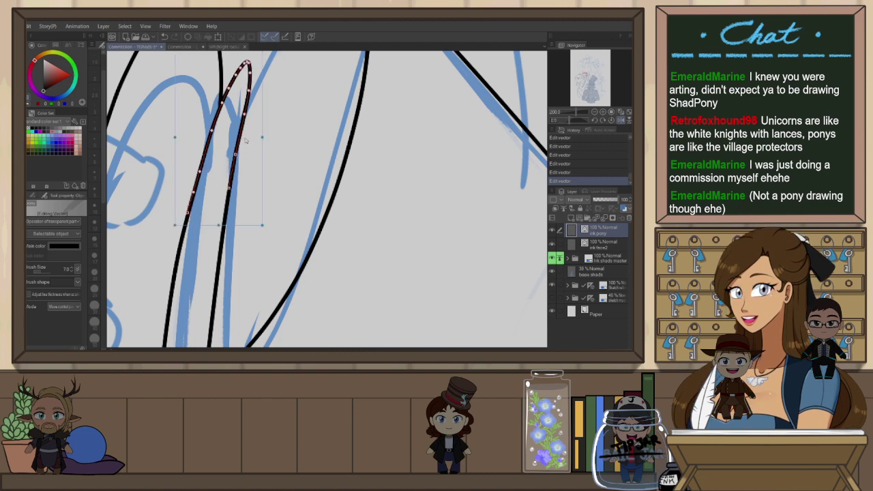
left_click(285, 104)
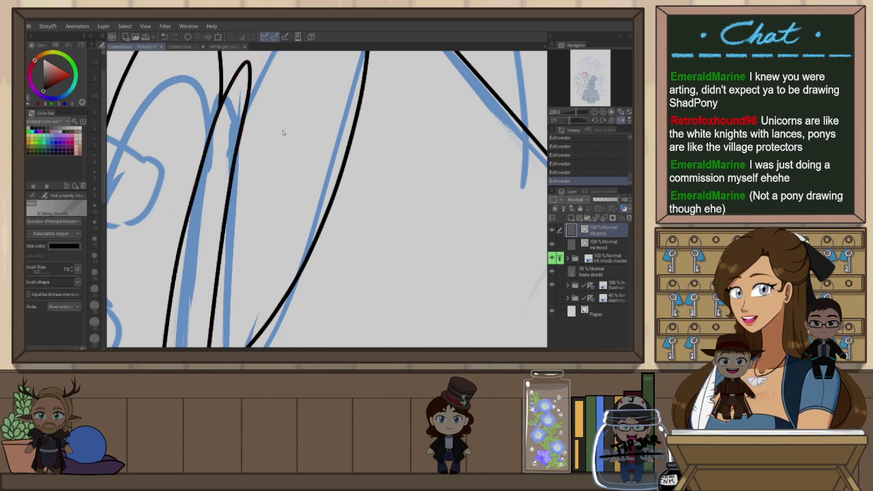
Erase the ink overlaps where the long wing feathers cross the hat and the lower mane strands
scroll(283, 132, "down", 2)
scroll(304, 150, "down", 2)
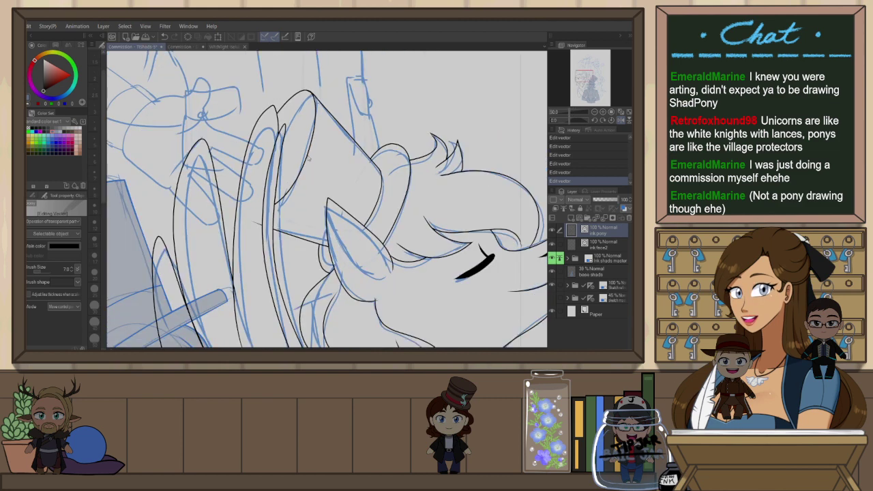
key("e")
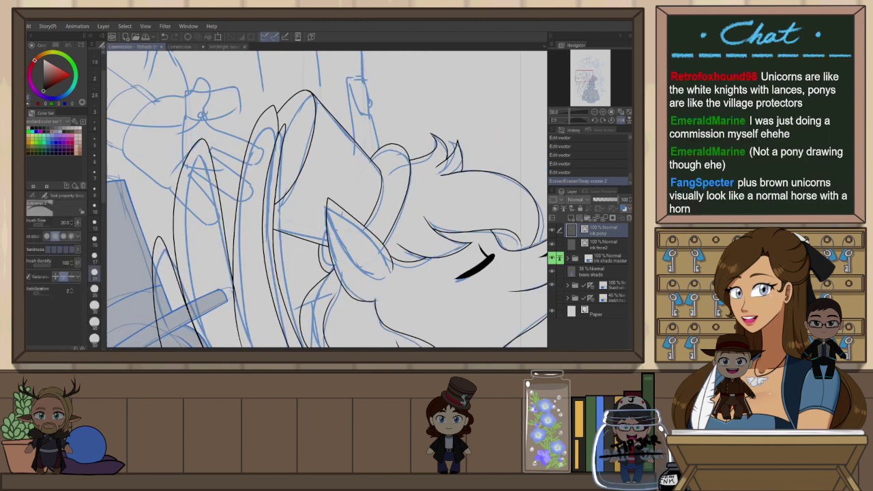
left_click_drag(267, 283, 317, 189)
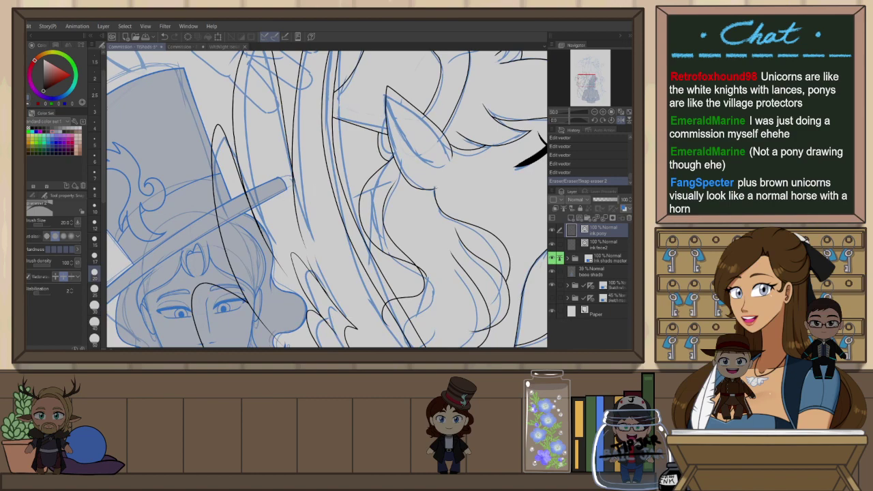
scroll(419, 148, "down", 4)
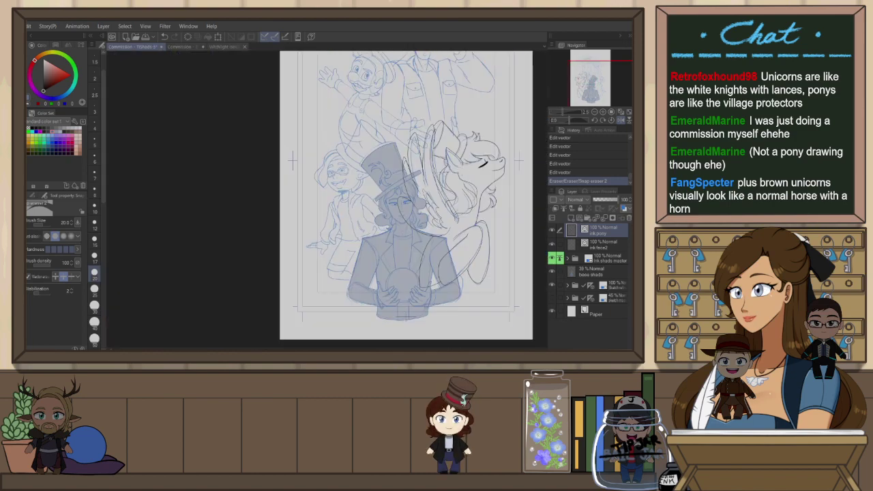
scroll(424, 194, "up", 3)
left_click_drag(476, 294, 399, 247)
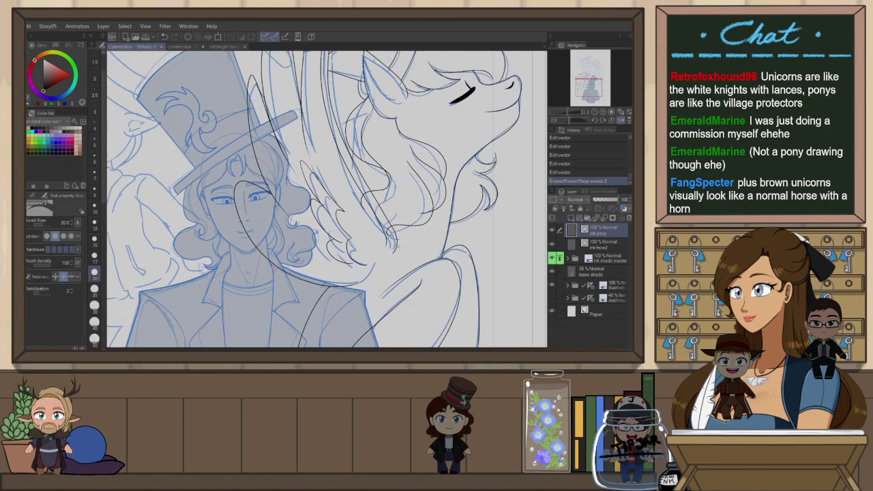
left_click_drag(390, 217, 397, 241)
mouse_move(429, 206)
left_mouse_down()
mouse_move(435, 213)
mouse_move(415, 238)
left_mouse_up()
left_click_drag(447, 122, 451, 126)
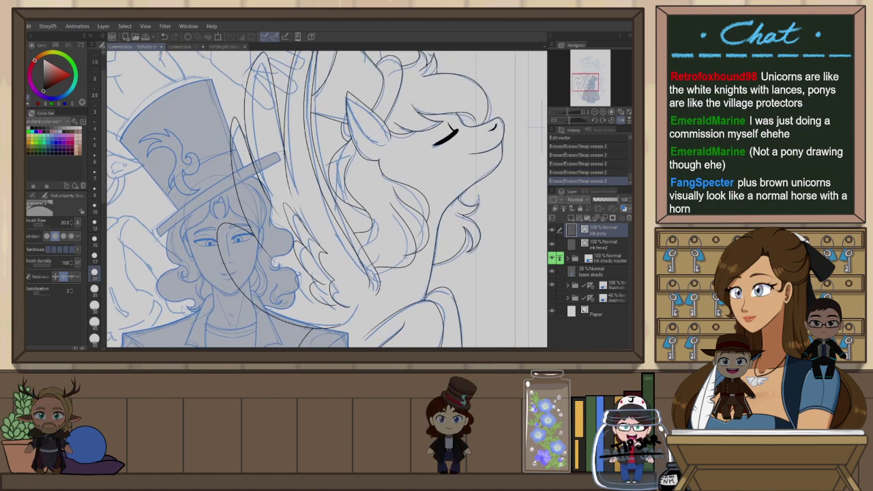
Ink a short stroke where the mane lock meets the long wing feather and trim the excess ink there
key("h")
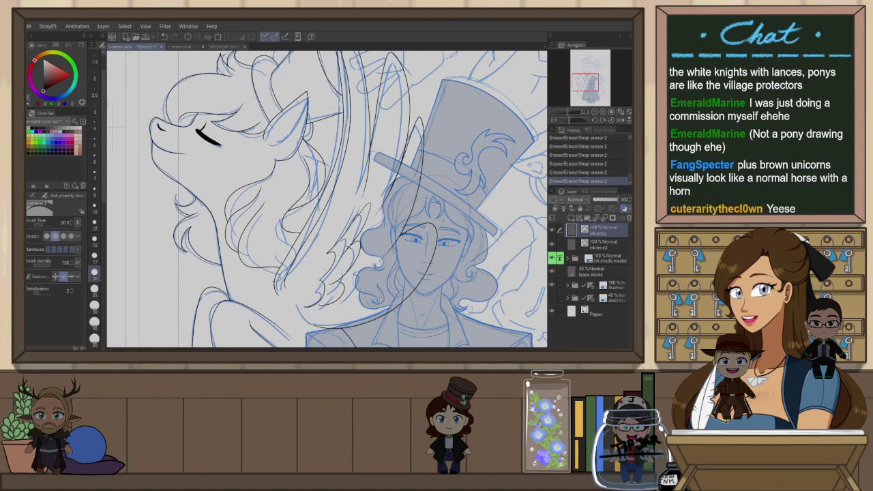
left_click_drag(258, 256, 238, 186)
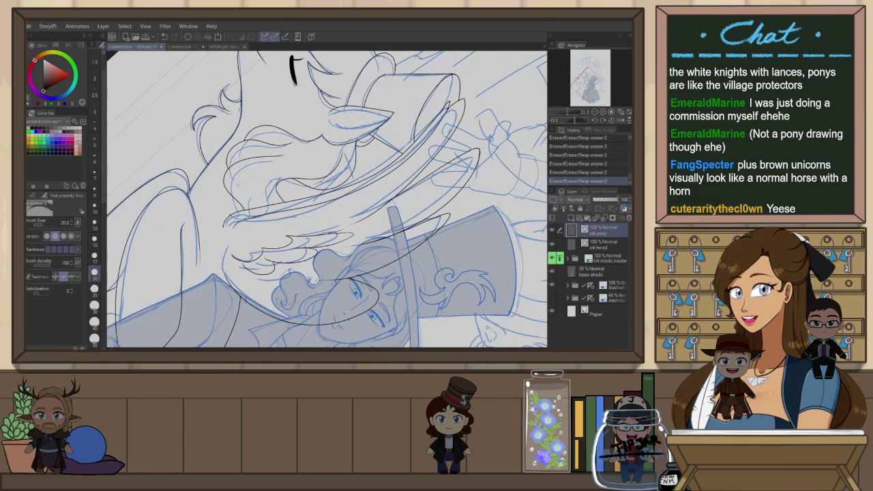
scroll(256, 184, "up", 2)
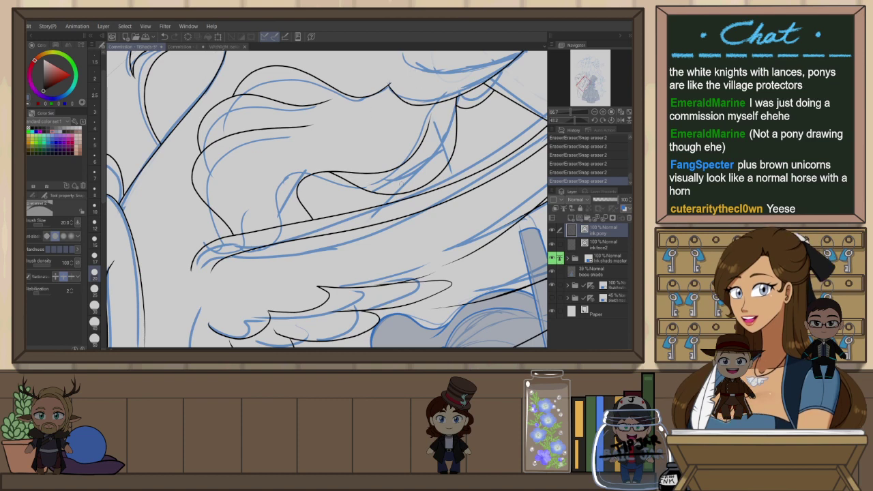
key("ctrl+@")
key("p")
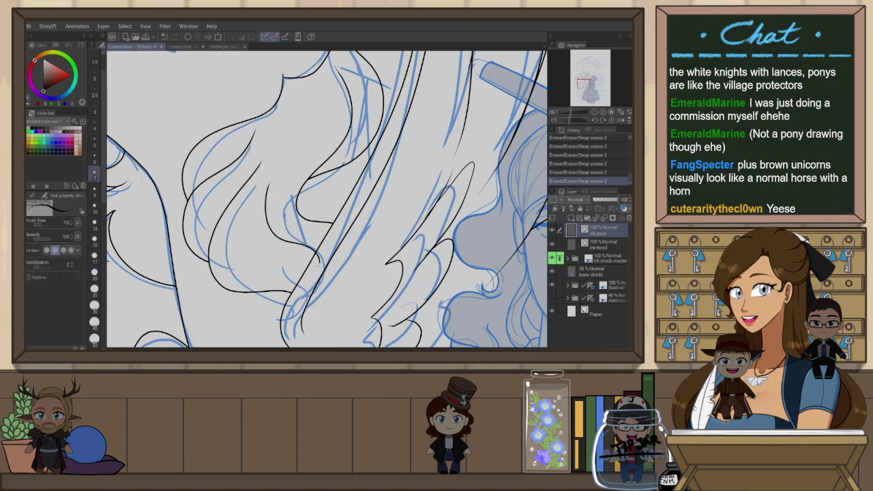
left_click_drag(307, 246, 315, 270)
key("e")
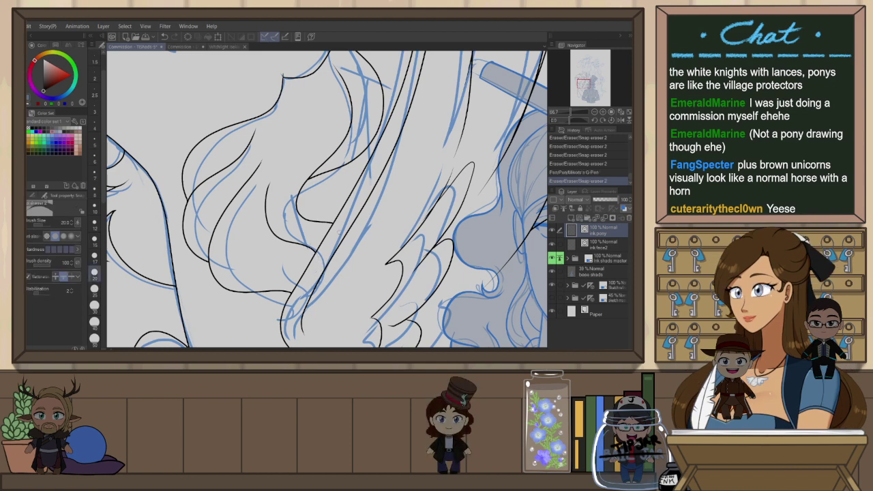
key("h")
key("p")
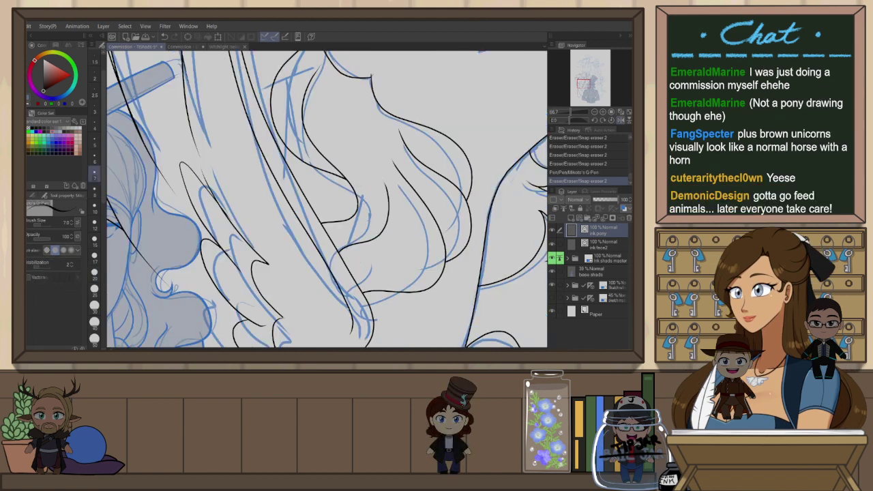
Ink a short closing stroke for the inner mane strand along the wing feather's edge, replacing the previous attempt
key("r")
mouse_move(397, 210)
left_mouse_down()
mouse_move(367, 257)
mouse_move(287, 256)
mouse_move(270, 228)
left_mouse_up()
key("p")
key("ctrl+z")
left_click_drag(297, 193, 301, 213)
key("ctrl+at")
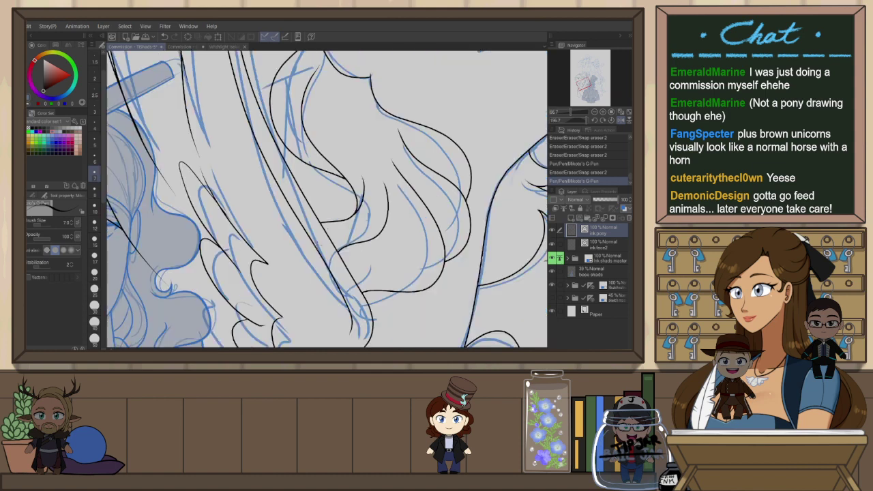
Erase the stray ink around the pony's ear
scroll(332, 237, "down", 2)
left_click_drag(396, 153, 395, 178)
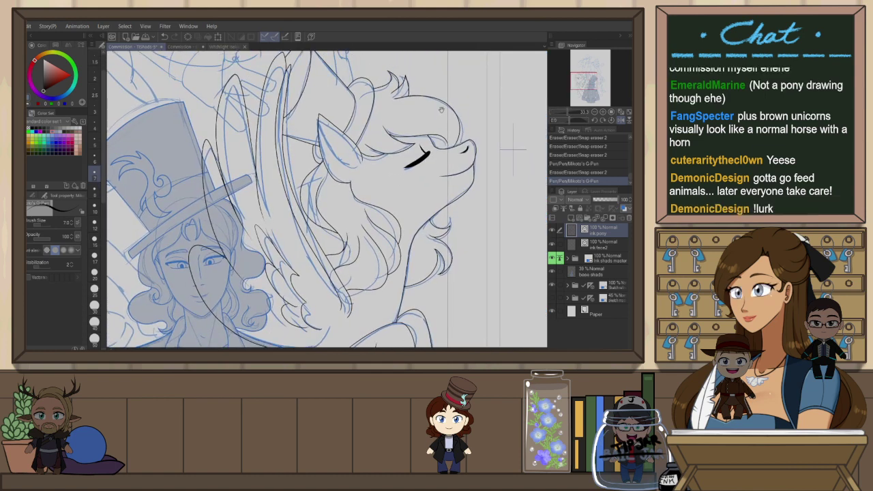
mouse_move(425, 117)
left_mouse_down()
mouse_move(423, 164)
mouse_move(404, 160)
left_mouse_up()
scroll(315, 109, "up", 2)
key("e")
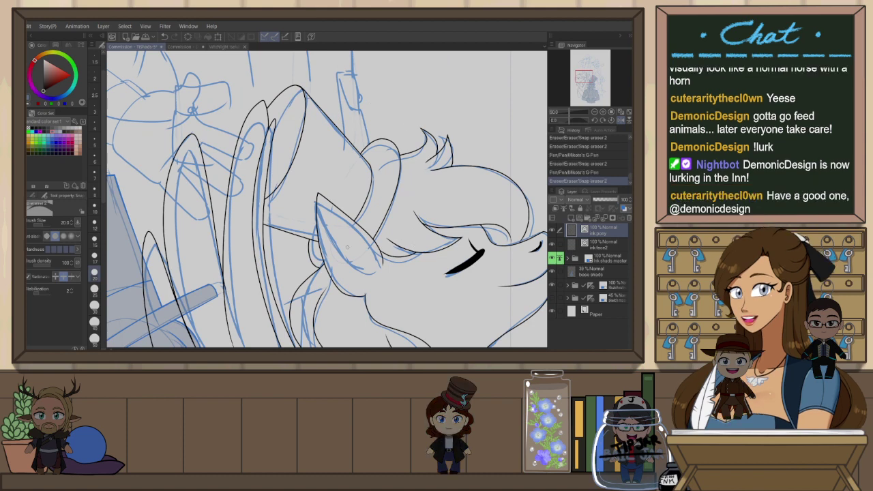
Try to ink the inner fold line of the pony's ear from its tip down to the rounded base
key("p")
scroll(348, 247, "up", 3)
mouse_move(295, 161)
left_mouse_down()
mouse_move(356, 303)
mouse_move(423, 300)
mouse_move(368, 262)
mouse_move(338, 207)
left_mouse_up()
key("ctrl+z")
left_click_drag(249, 85, 386, 231)
key("ctrl+z")
left_click_drag(297, 157, 367, 233)
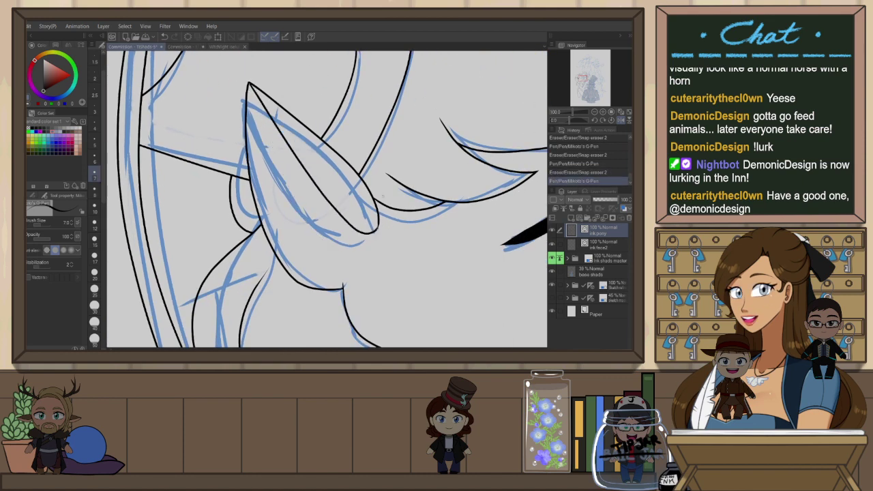
key("ctrl+z")
mouse_move(250, 83)
left_mouse_down()
mouse_move(334, 226)
mouse_move(374, 223)
left_mouse_up()
key("ctrl+z")
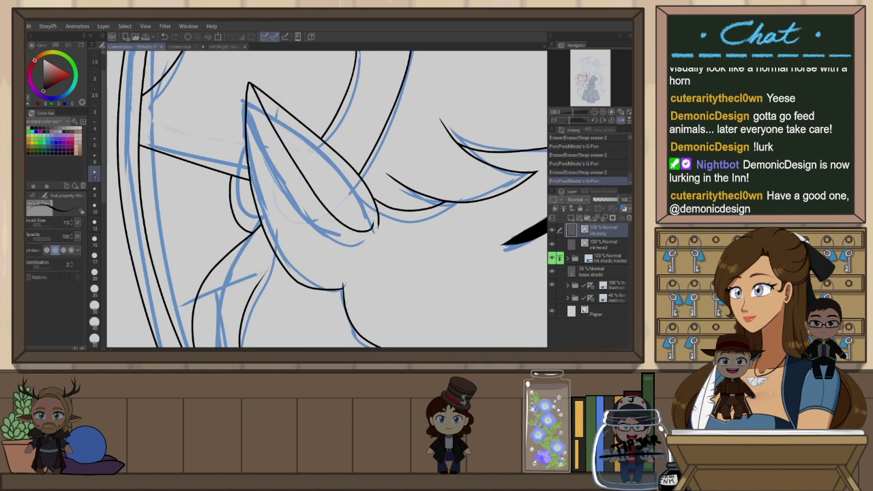
key("h")
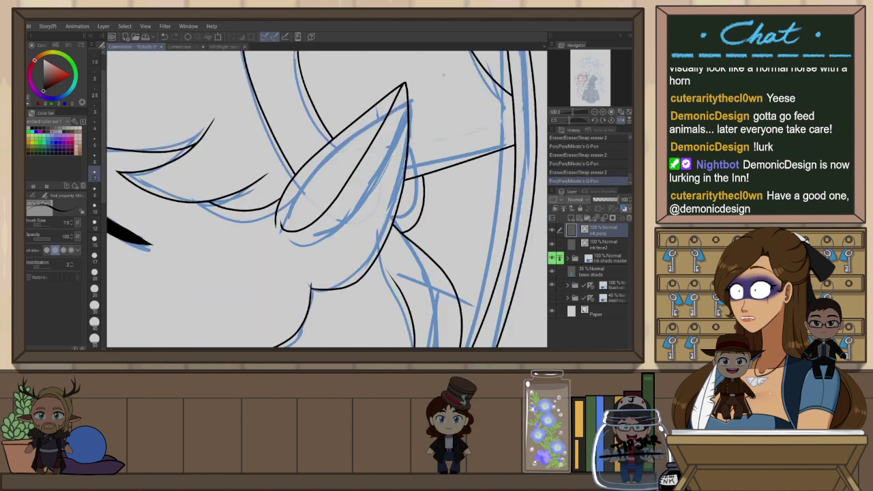
key("ctrl+z")
Ink the inner fold line of the pony's ear from the base up to the tip and trim the overshoot
mouse_move(280, 232)
left_mouse_down()
mouse_move(332, 201)
mouse_move(410, 75)
left_mouse_up()
key("e")
left_click(410, 77)
scroll(425, 183, "down", 3)
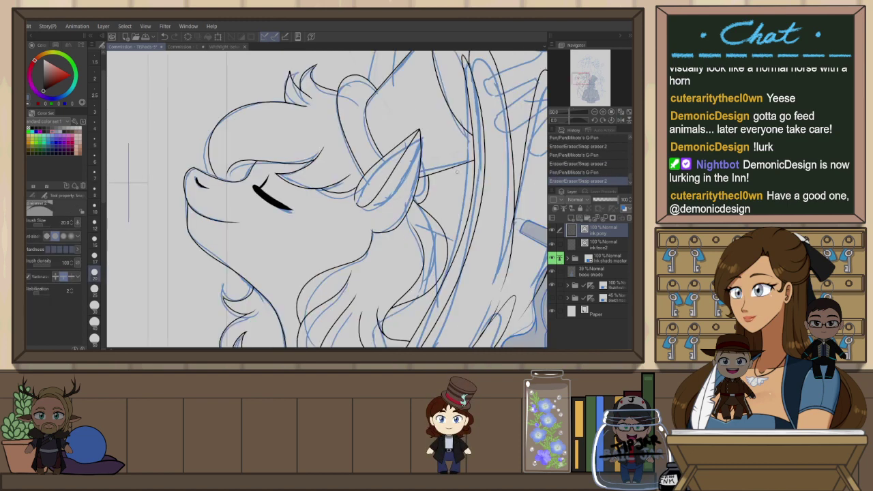
Erase the small line end sticking out where the ear's lower edge meets the mane
scroll(440, 184, "down", 1)
scroll(420, 209, "up", 3)
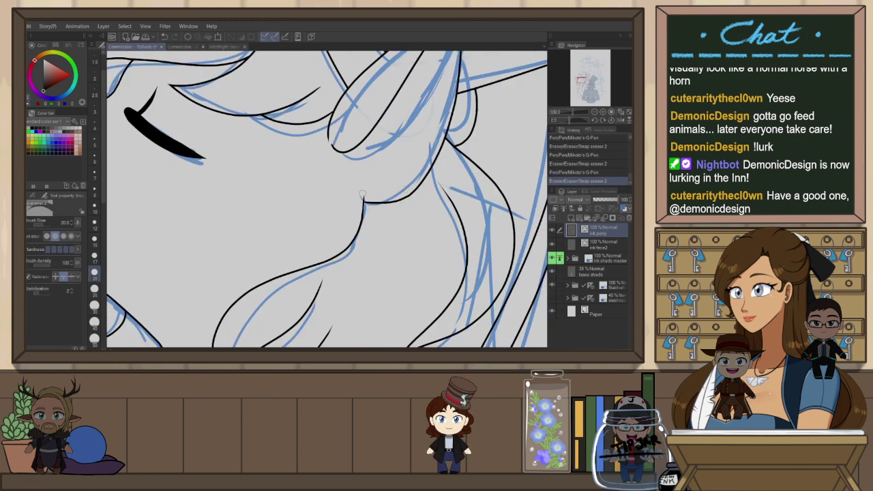
left_click(363, 194)
scroll(470, 164, "down", 2)
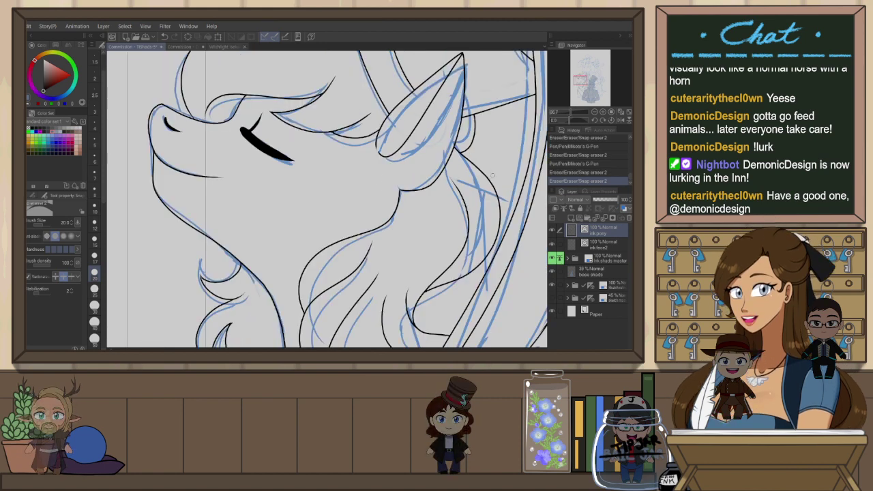
Examine the pony's forelegs, the lines overlapping the top-hat figure and the overall composition
scroll(393, 184, "down", 3)
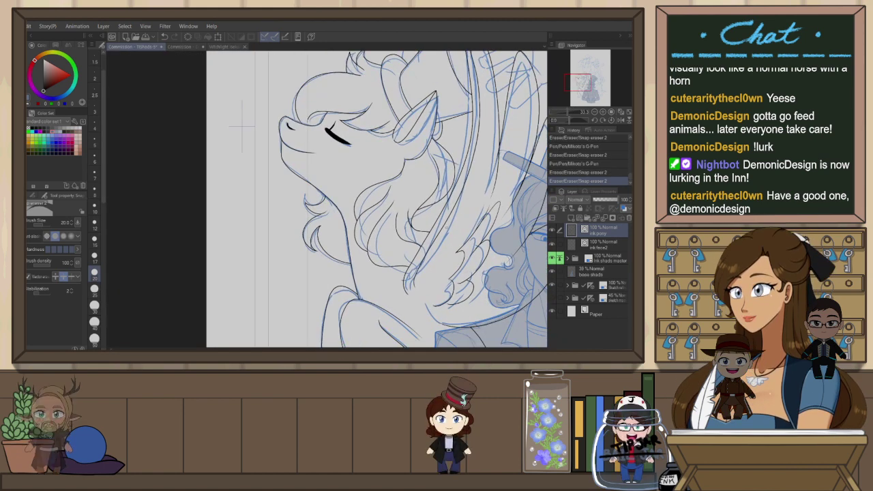
left_click_drag(420, 335, 432, 165)
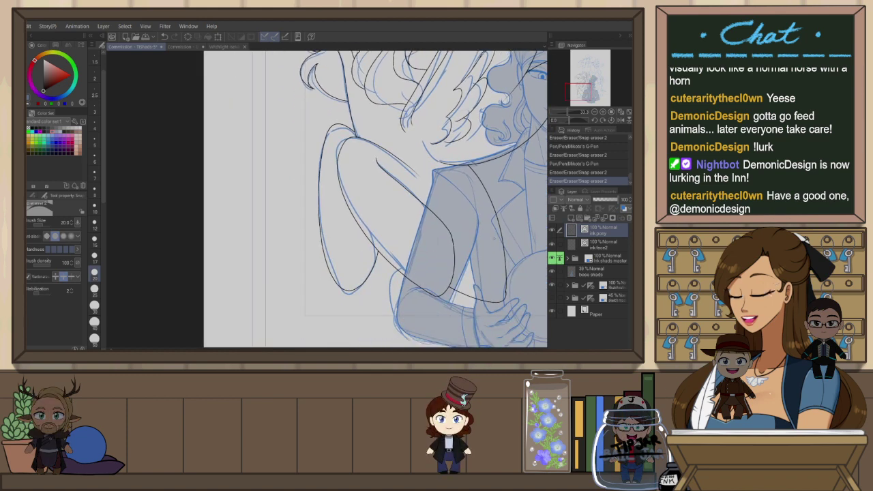
left_click_drag(514, 296, 442, 309)
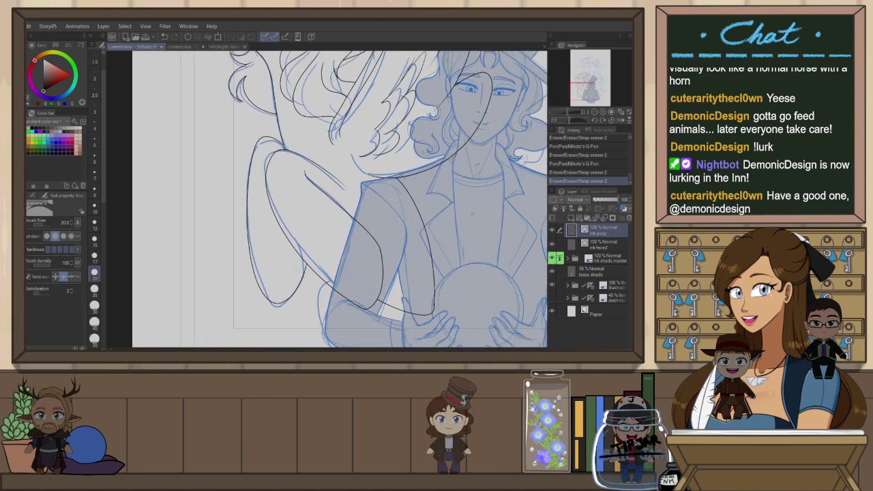
scroll(445, 213, "down", 3)
left_click_drag(492, 223, 442, 236)
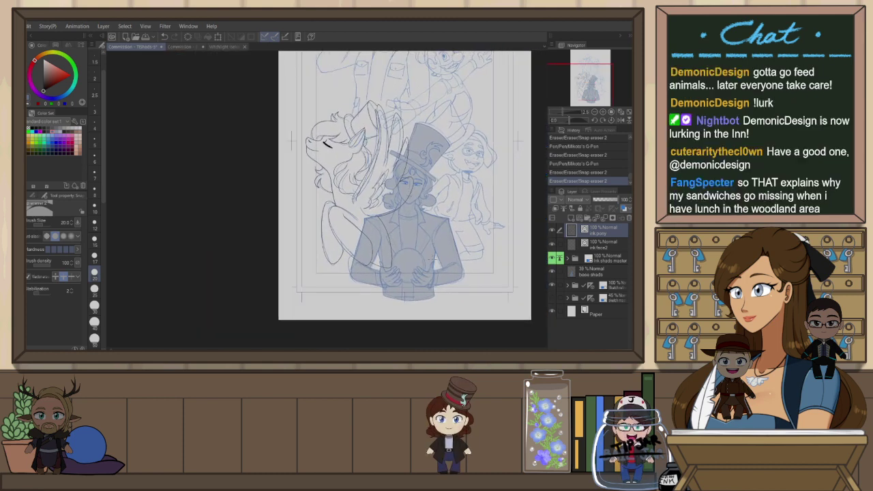
scroll(442, 236, "up", 2)
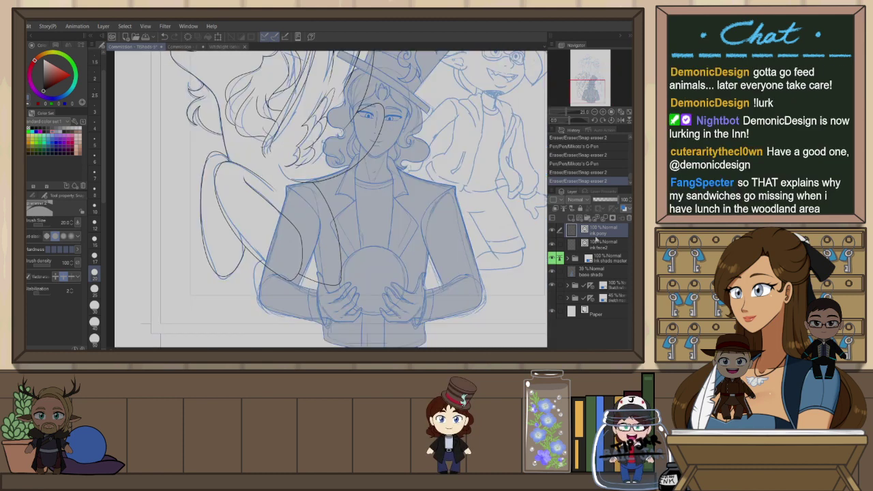
key("p")
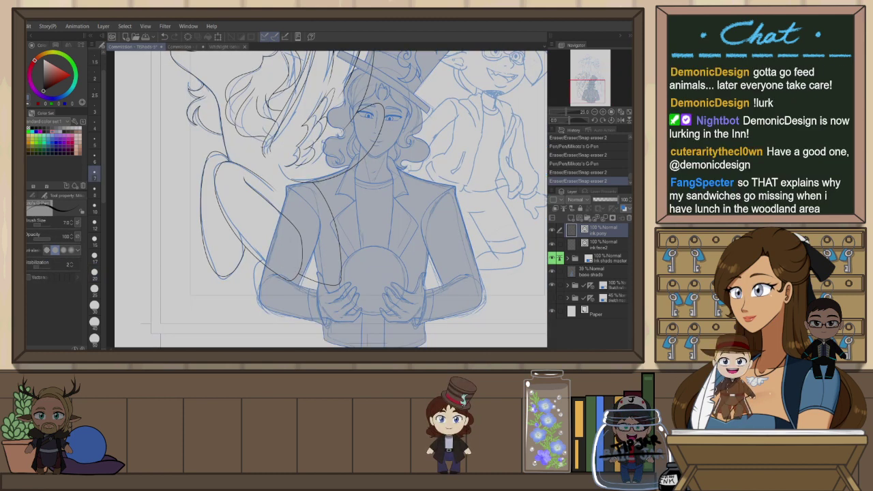
scroll(437, 243, "down", 3)
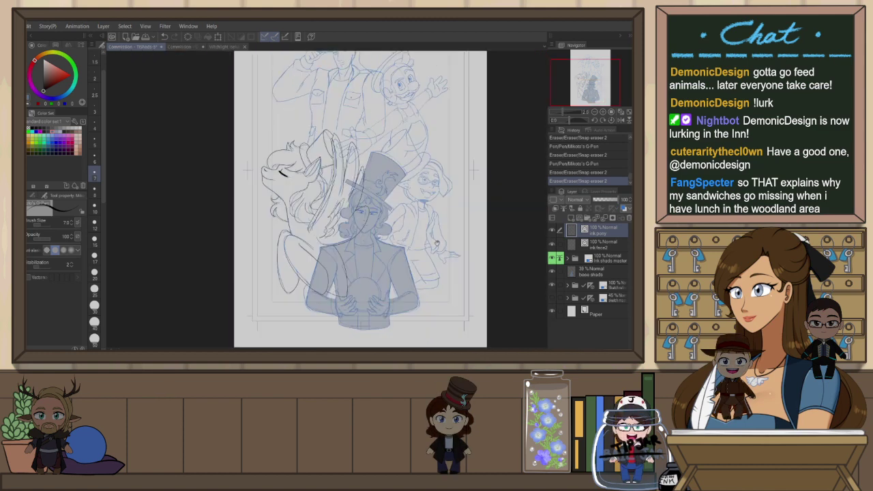
left_click_drag(437, 243, 433, 248)
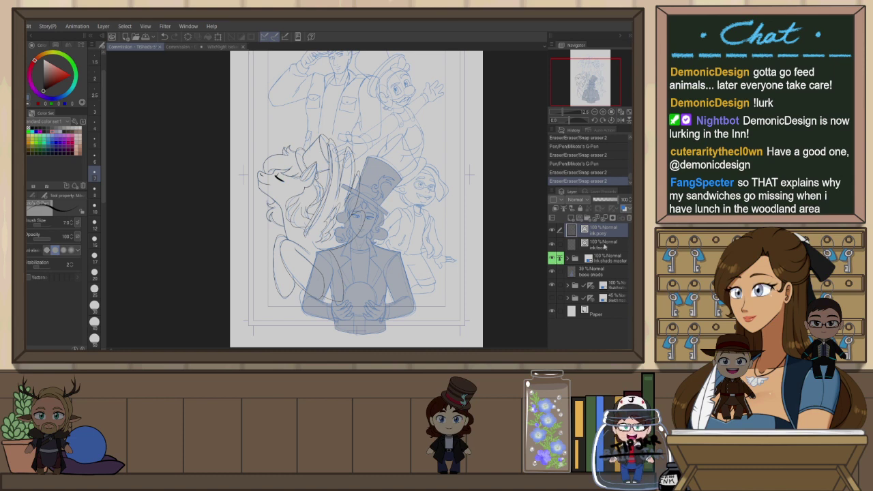
Group the two pony ink layers into a folder named "ink pony master"
left_click(604, 245, "ctrl")
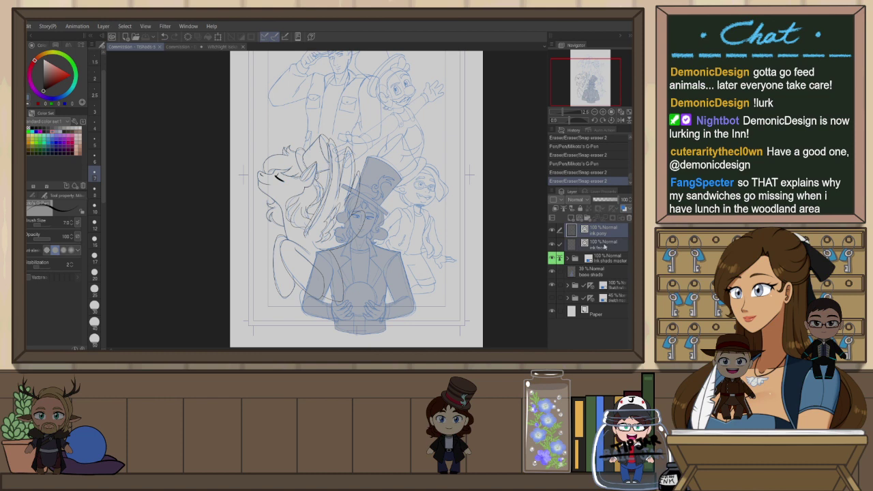
key("ctrl+g")
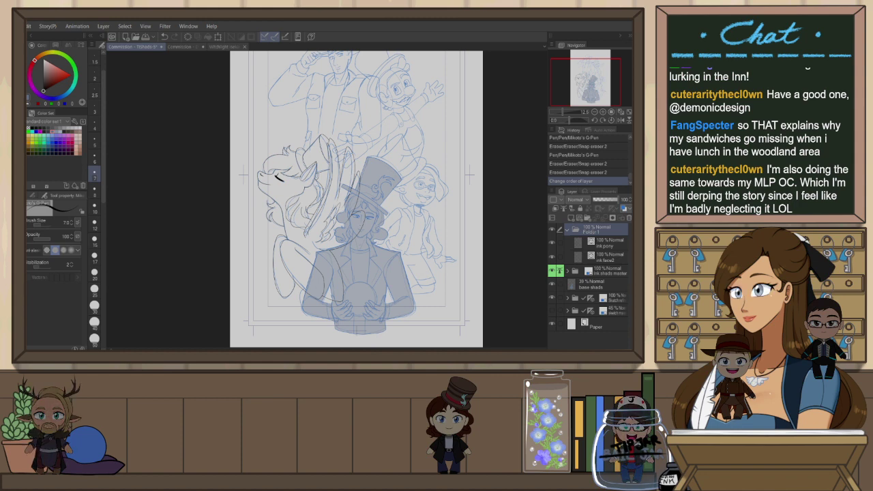
type("ink pony master")
key("Return")
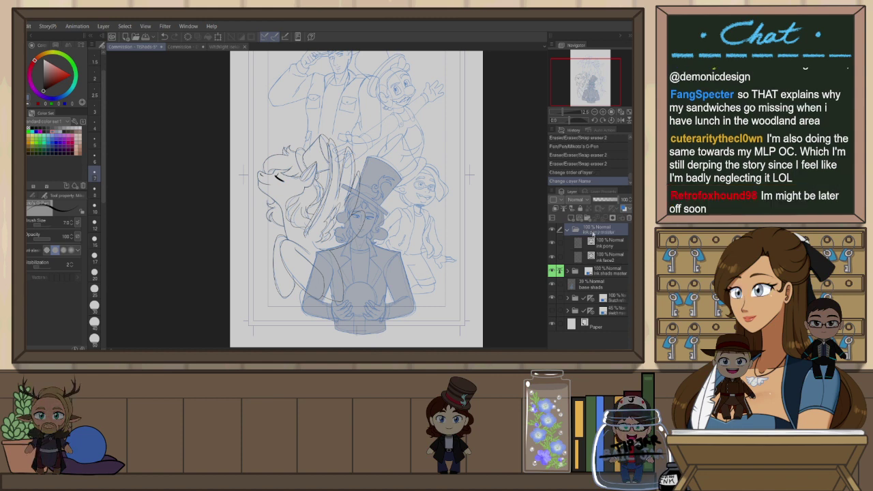
Set the collapsed ink pony master folder as a reference layer and add a new raster layer directly above the ink shads master folder
left_click(568, 231)
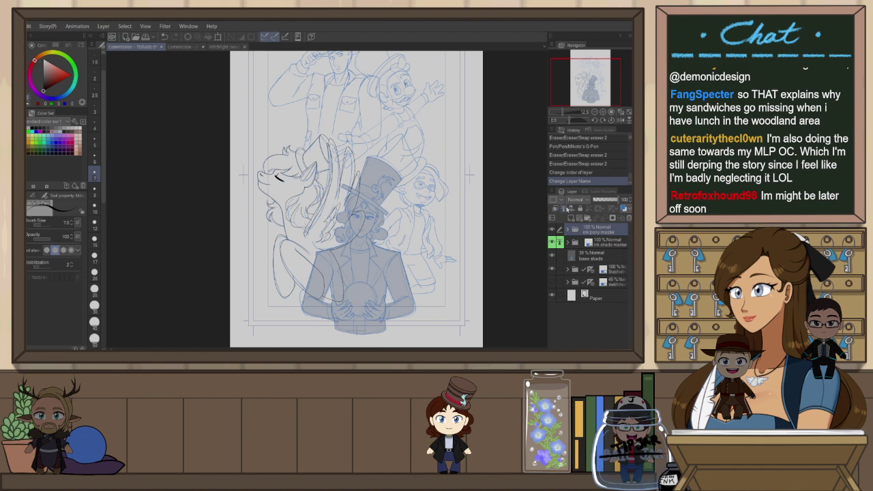
left_click(563, 208)
left_click(596, 241)
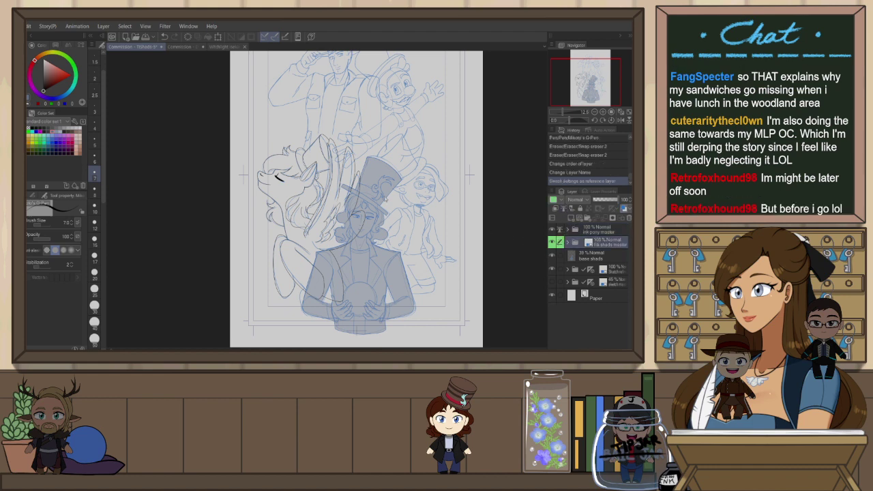
key("ctrl+shift+n")
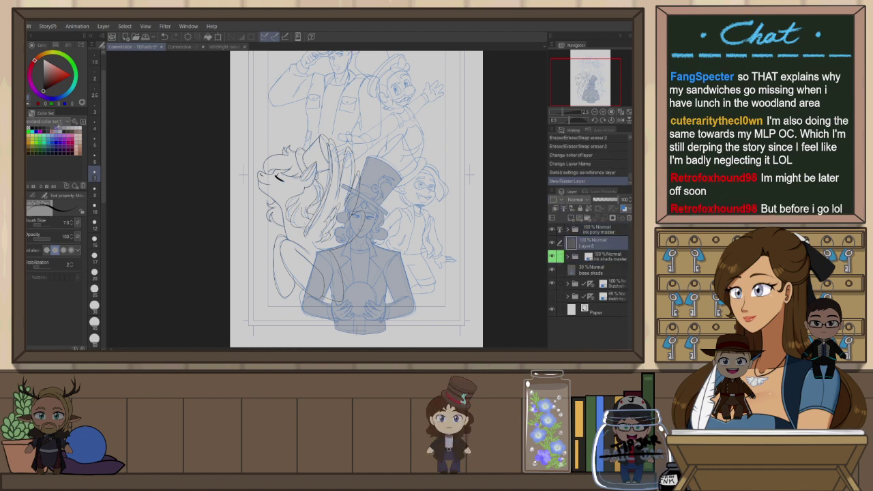
Pick a muted blue drawing colour and try the G-Pen on the new raster layer below the ink pony master folder
left_click(53, 131)
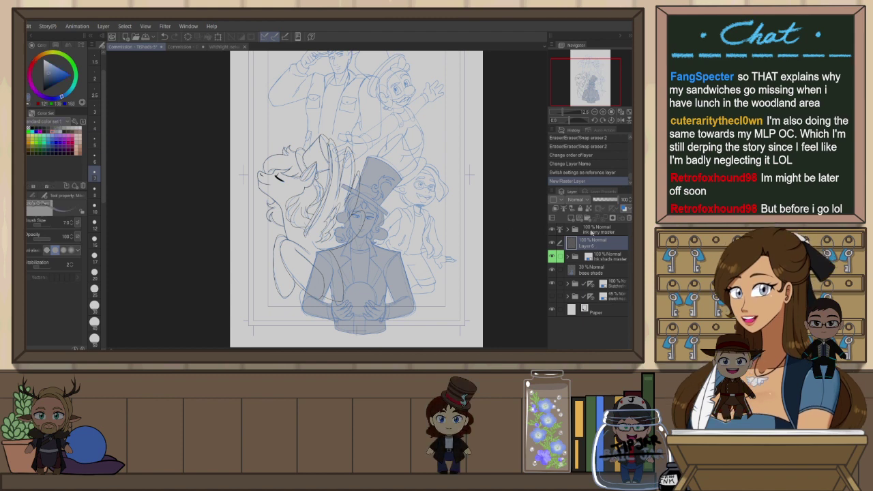
left_click(591, 232)
left_click(596, 247)
left_click(418, 60)
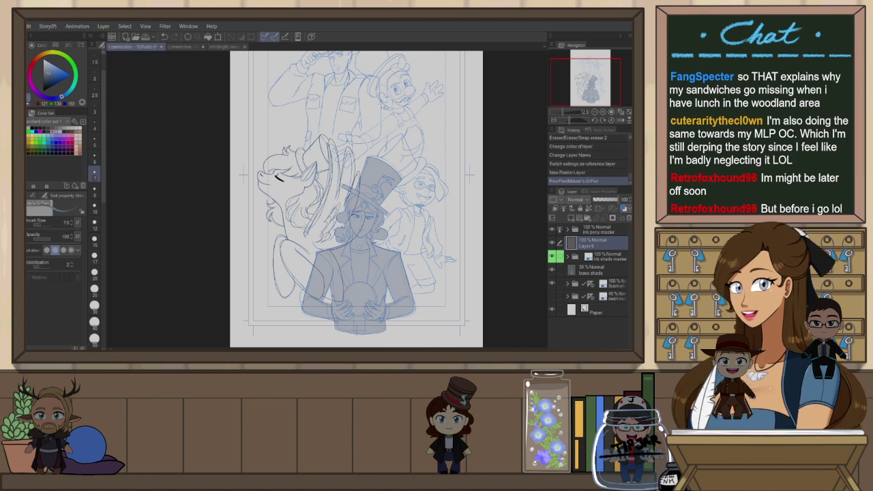
On the ink pony layer inside its folder, ink a curved band line across the crown of the pony's hat
key("p")
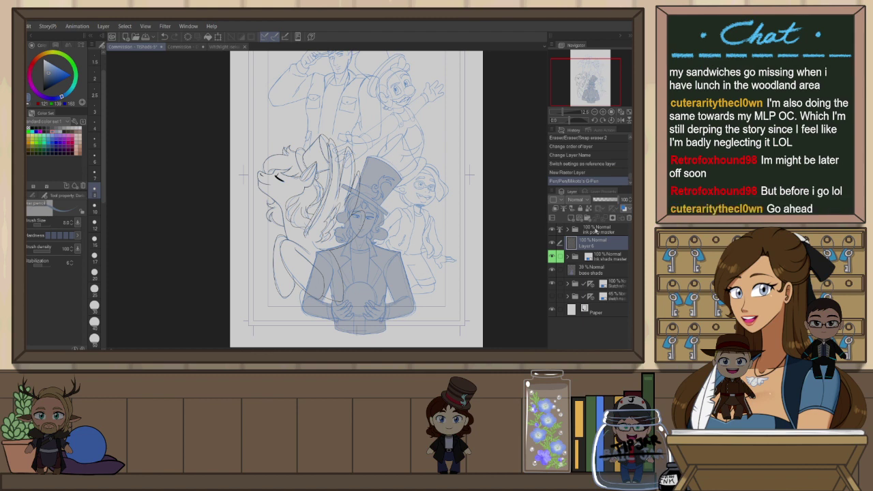
left_click(589, 229)
left_click(568, 230)
left_click(597, 240)
scroll(338, 127, "up", 5)
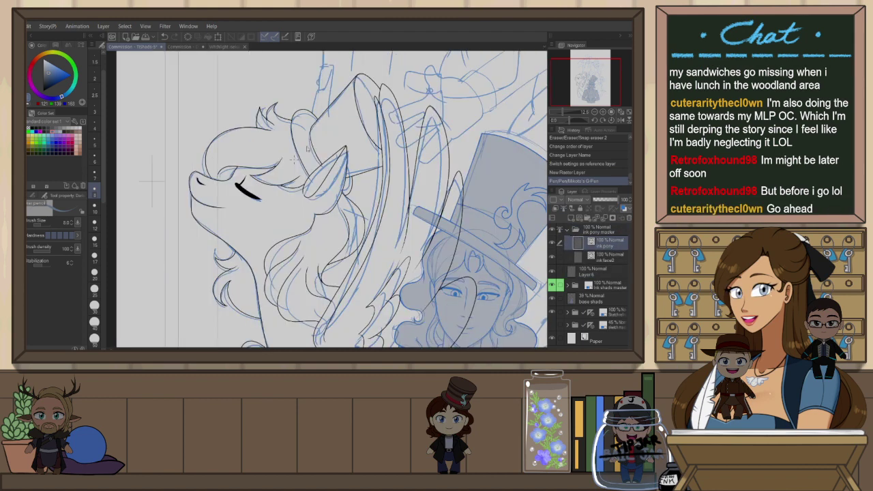
key("p")
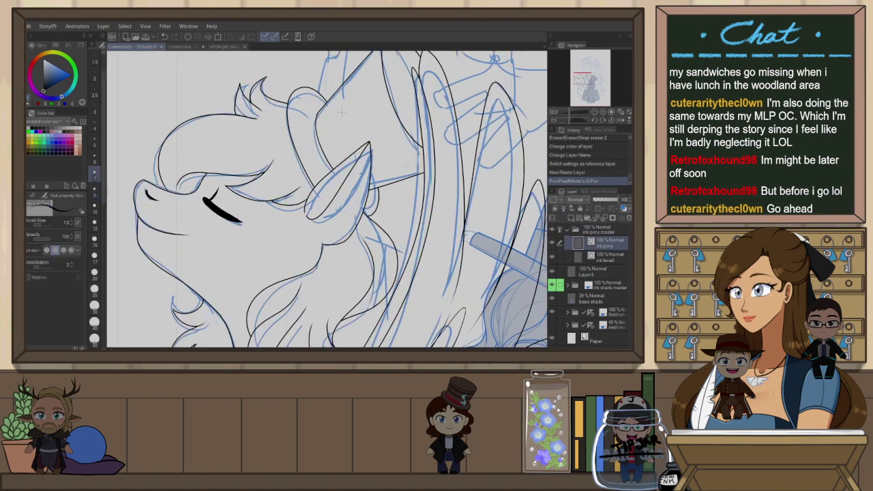
key("h")
key("r")
left_click_drag(443, 142, 222, 259)
key("p")
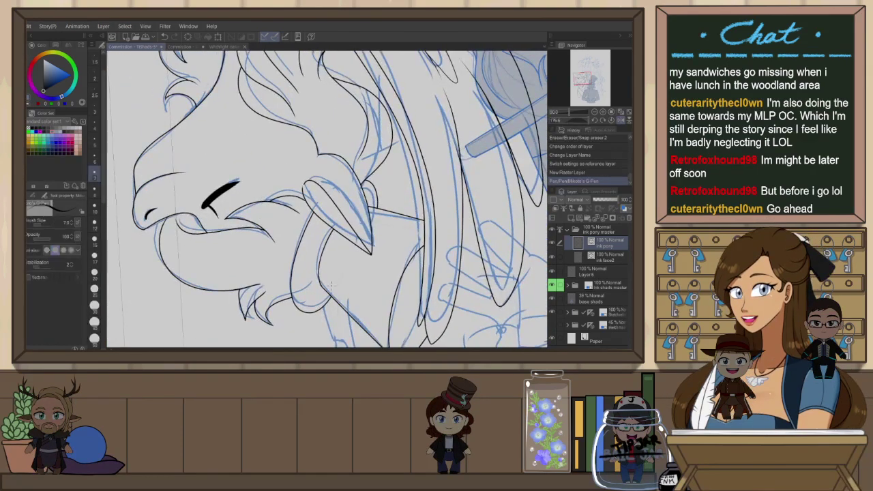
mouse_move(334, 300)
left_mouse_down()
mouse_move(366, 217)
mouse_move(336, 300)
left_mouse_up()
key("ctrl+z")
Erase the overshooting ends of the hat's band curve, including the part that crosses into the ear
key("e")
left_click_drag(372, 217, 377, 204)
key("ctrl+z")
scroll(380, 206, "up", 2)
left_click_drag(333, 265, 323, 262)
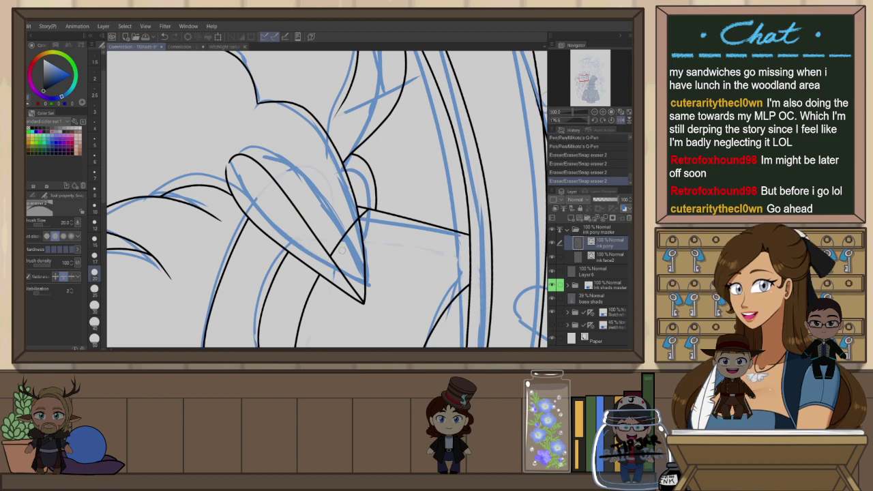
left_click_drag(354, 231, 348, 223)
left_click_drag(353, 301, 360, 259)
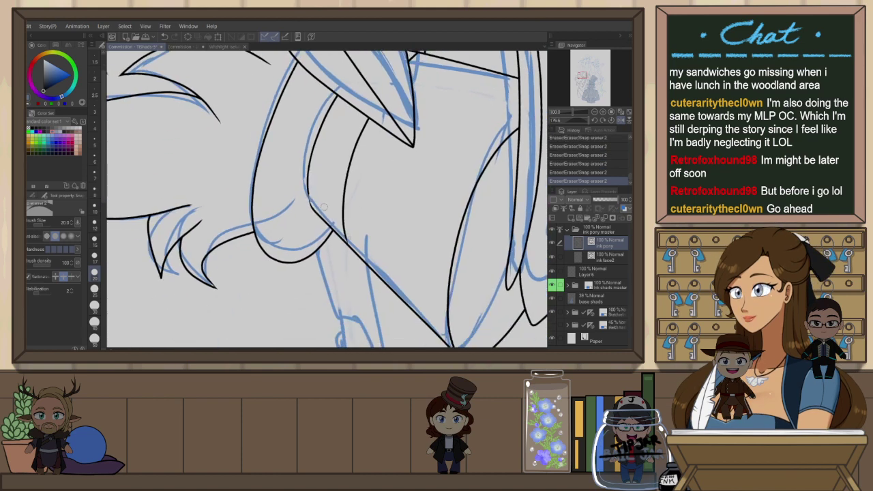
key("ctrl+z")
Adjust the vector end point of the new hat band curve so it meets the crown's outer edge
key("o")
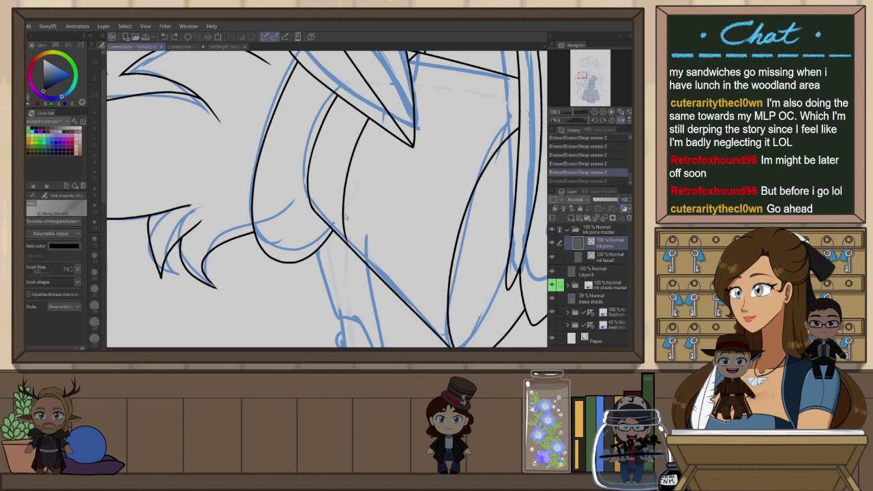
left_click(346, 198)
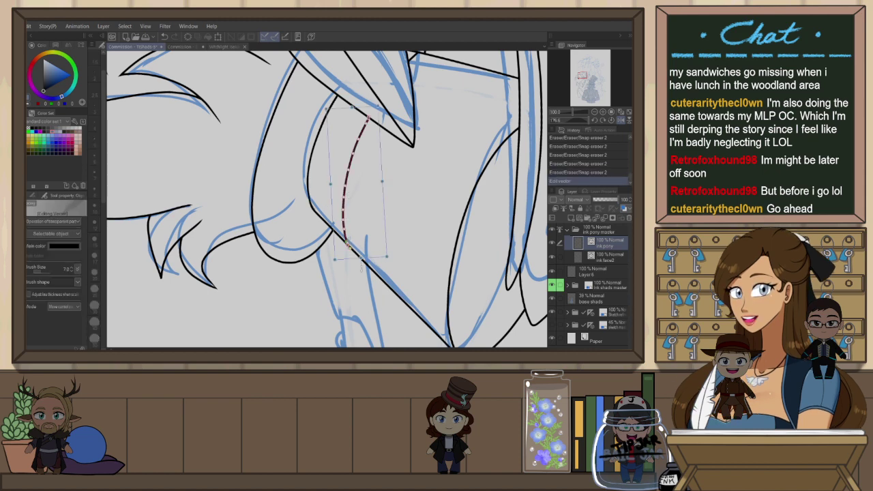
key("h")
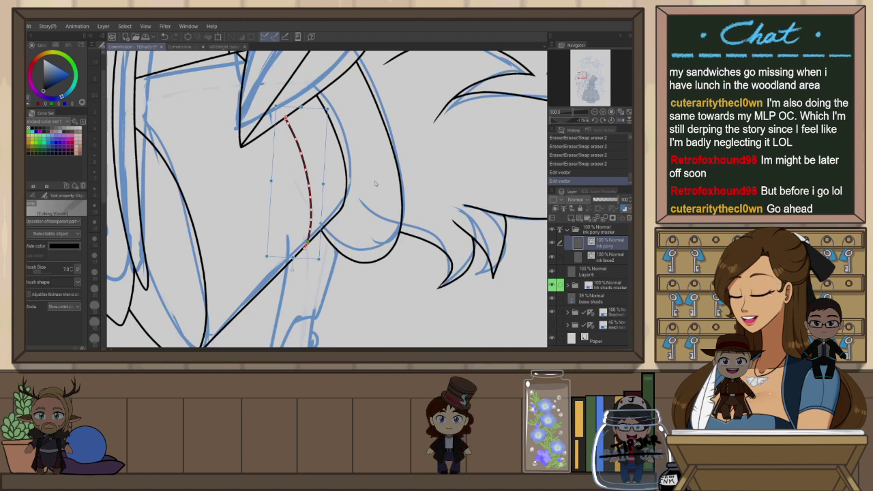
left_click(382, 171)
Adjust the vector points where the hat crown's base curve meets its outer edge so the corner joins cleanly
scroll(345, 203, "up", 2)
left_click(349, 213)
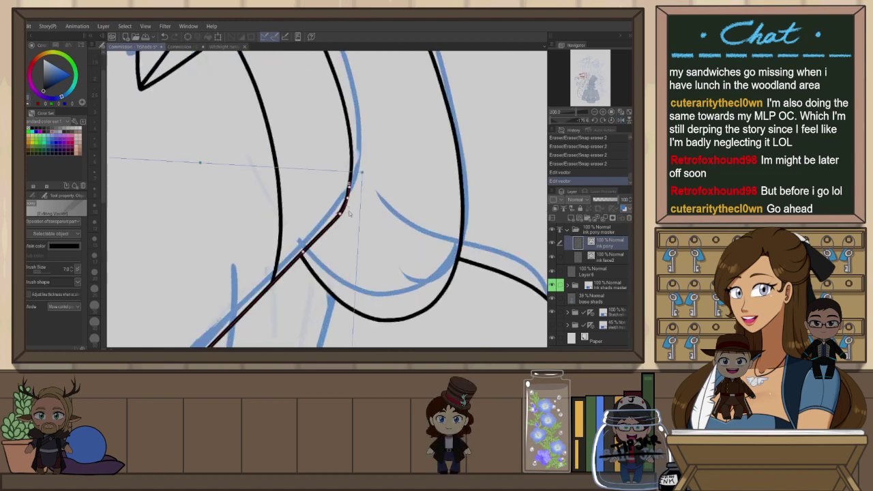
left_click(351, 149)
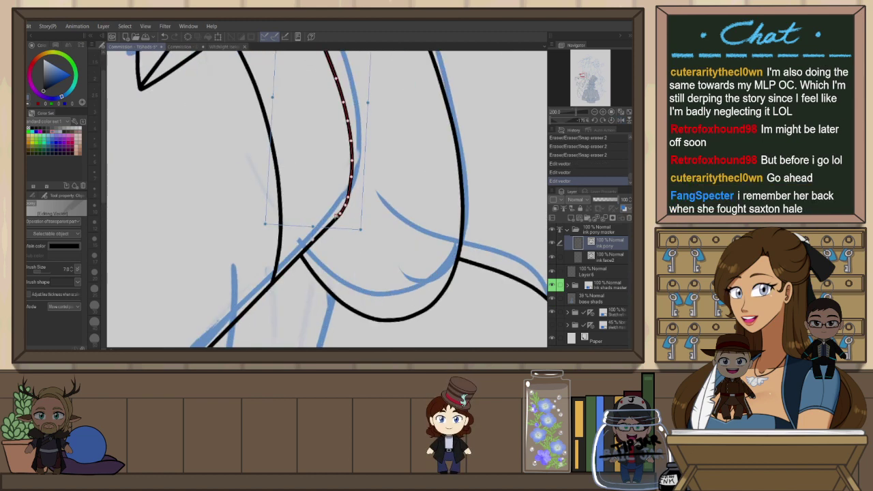
left_click_drag(338, 216, 339, 219)
left_click(394, 210)
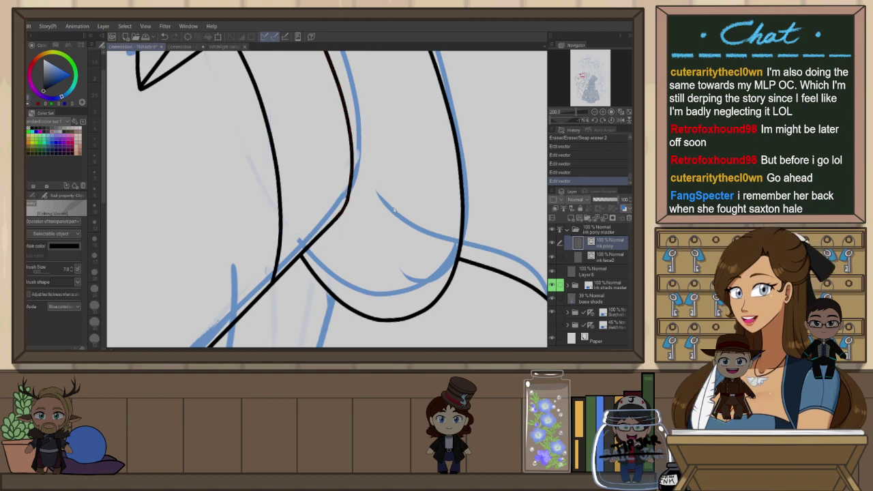
Reshape the tip of the mane tuft in front of the hat by moving the vector points of its rear line
scroll(413, 211, "down", 2)
key("ctrl+at")
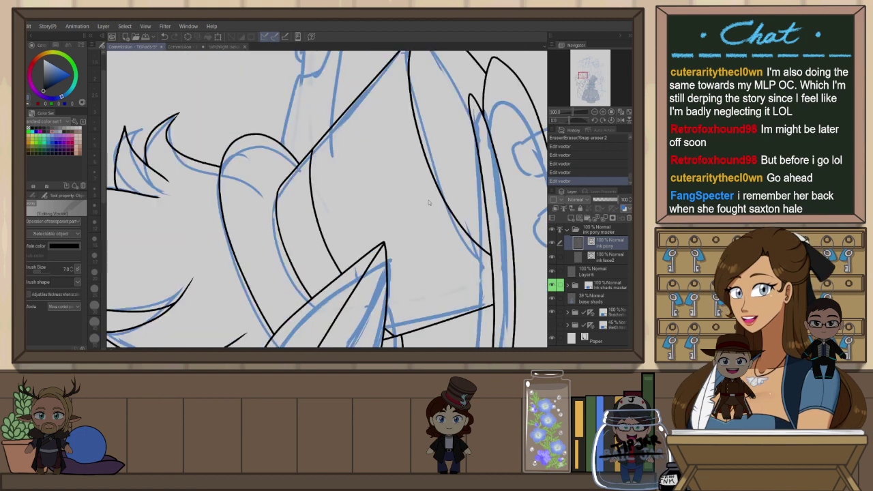
scroll(423, 219, "down", 1)
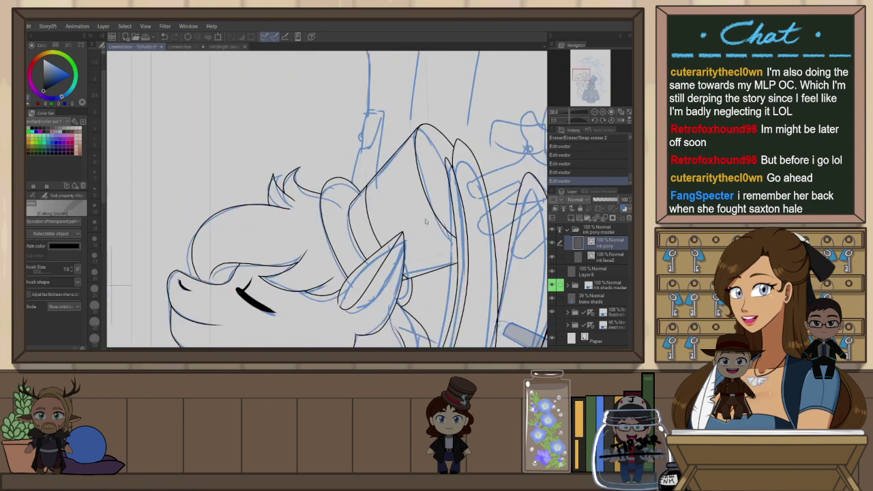
scroll(301, 184, "up", 3)
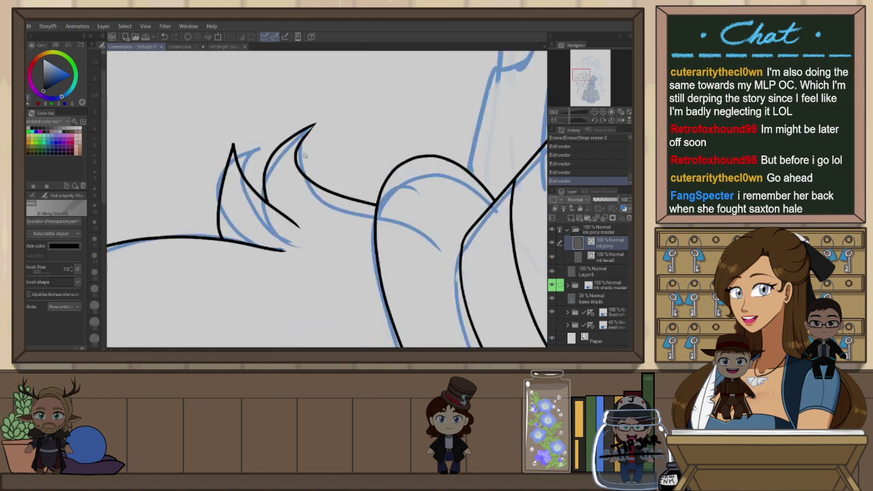
scroll(313, 119, "up", 1)
left_click(309, 125)
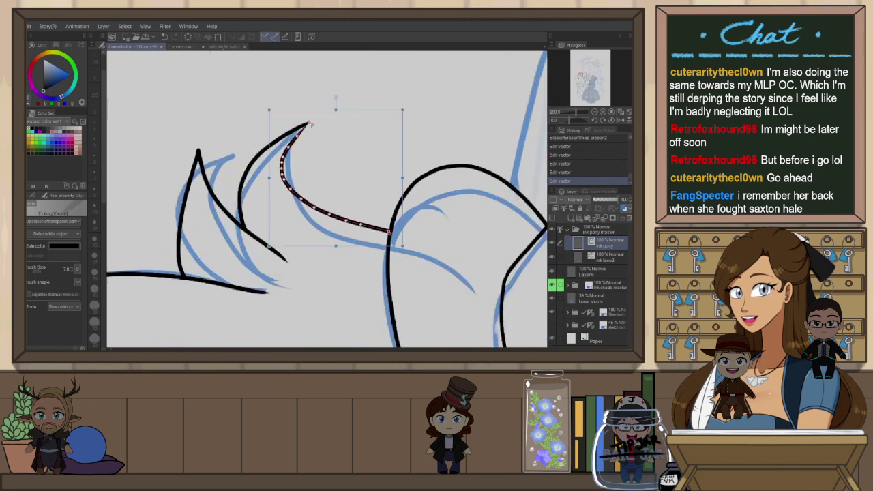
left_click_drag(297, 135, 304, 125)
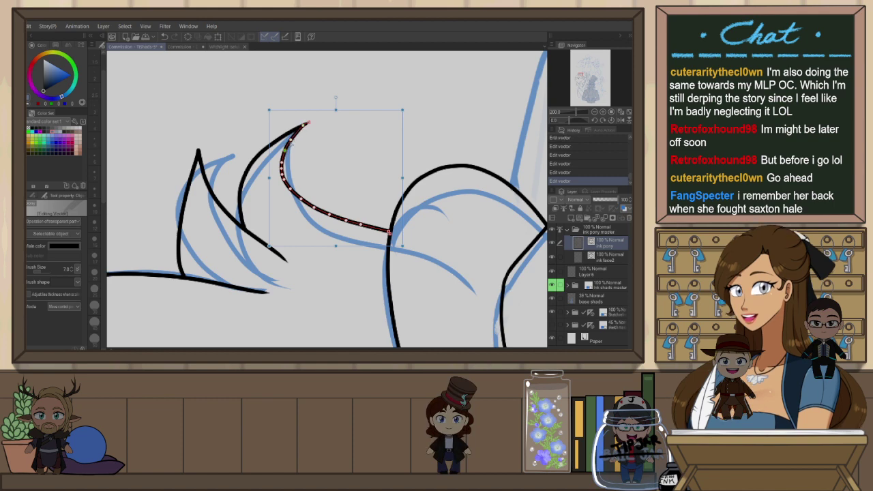
left_click(321, 135)
scroll(361, 120, "down", 2)
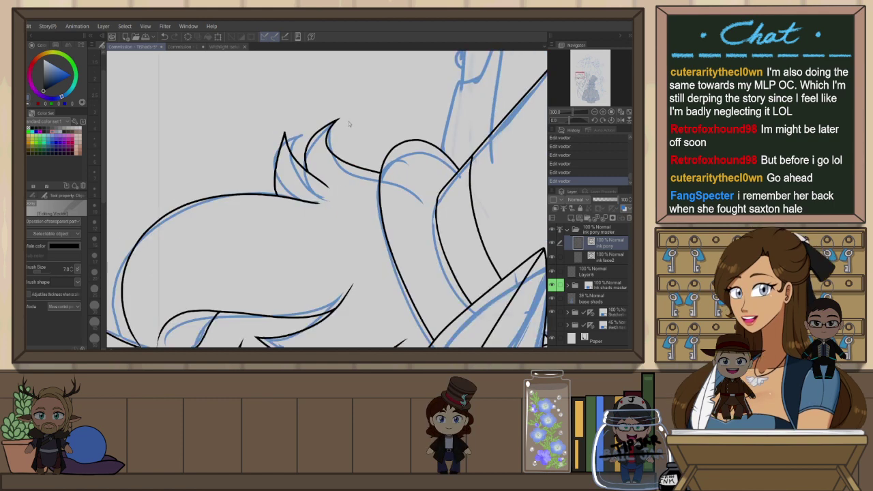
Erase the excess line end at the pointed tip of the mane tuft in front of the hat
key("e")
left_click(339, 121)
scroll(350, 122, "up", 2)
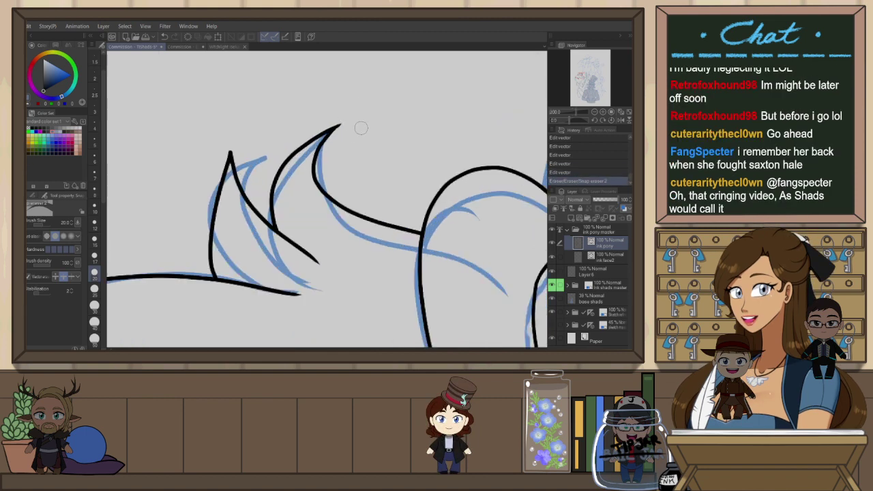
scroll(362, 136, "down", 3)
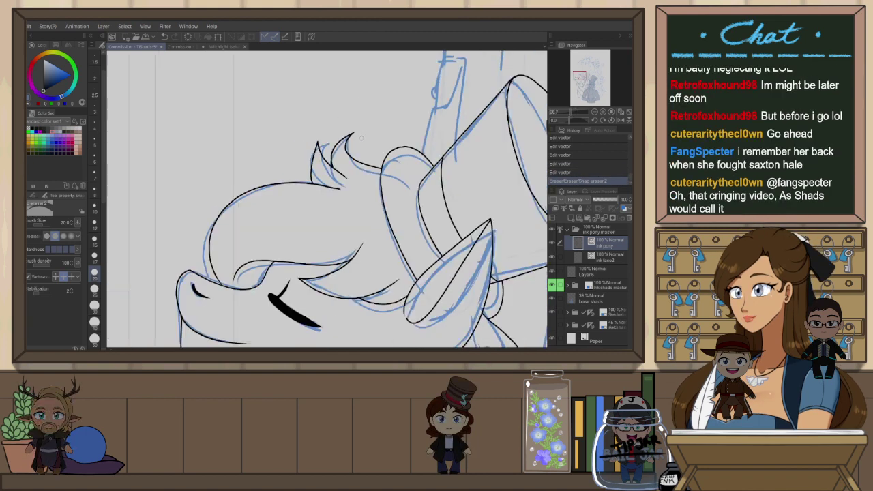
Check the pony's head in mirrored and normal view, and examine the line art within the whole composition
key("h")
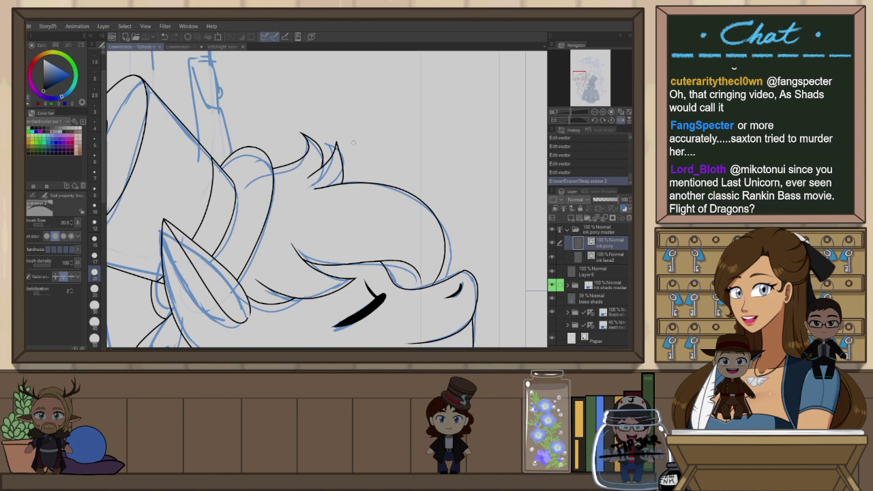
key("h")
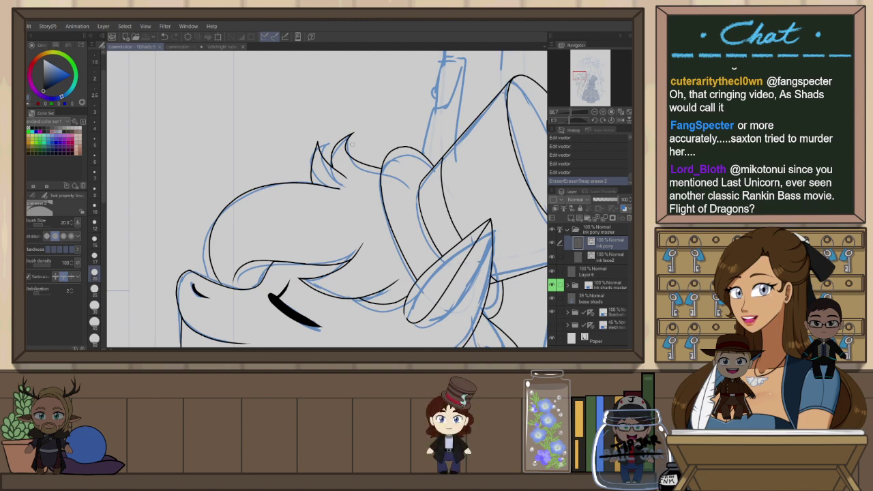
scroll(343, 124, "down", 3)
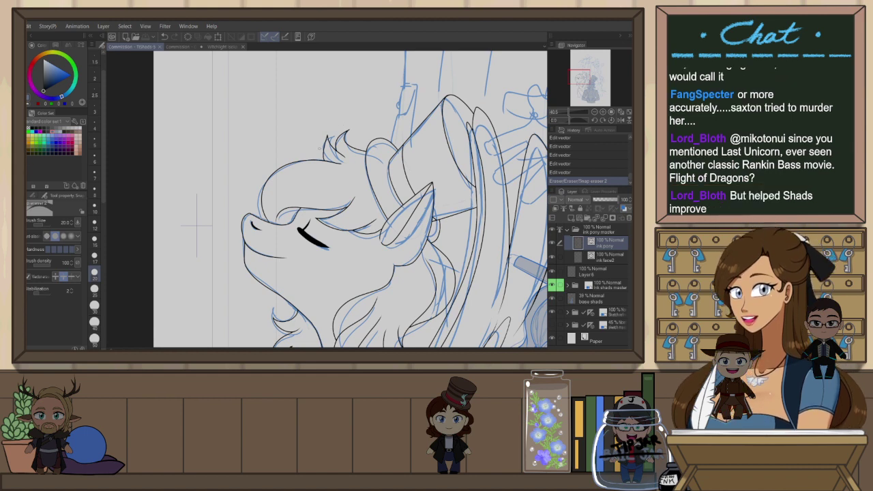
scroll(252, 190, "down", 2)
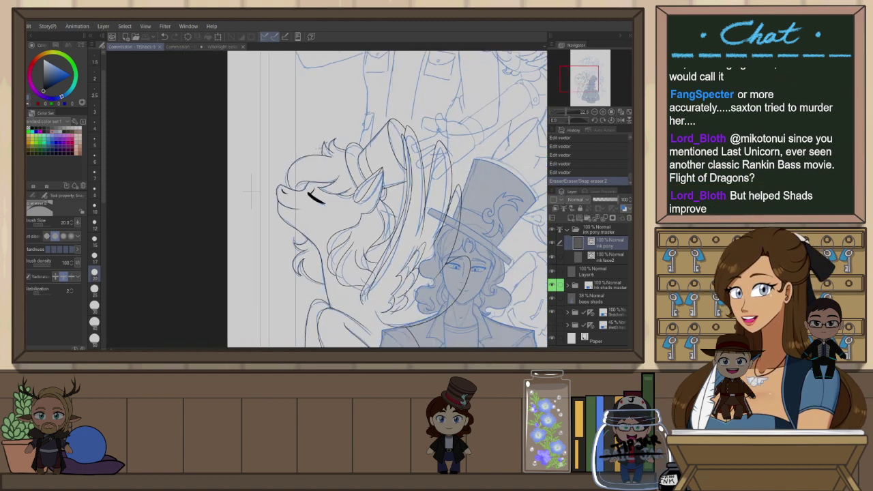
scroll(252, 190, "down", 3)
scroll(245, 122, "up", 3)
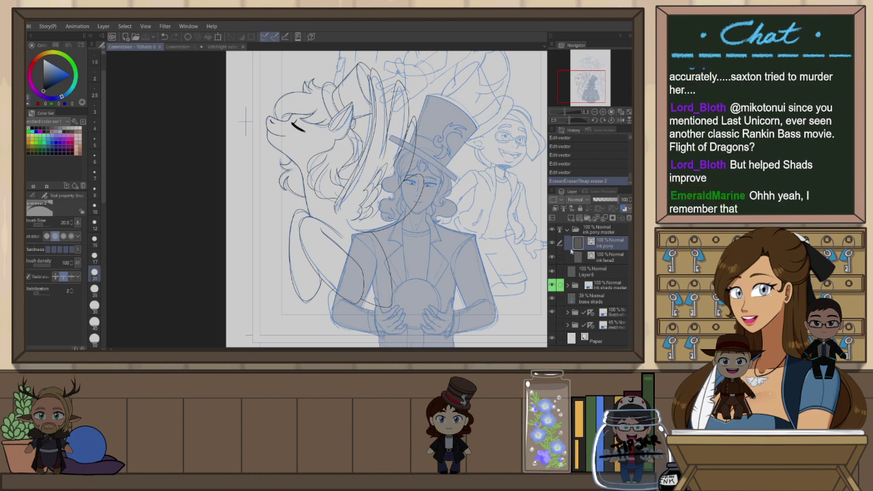
On Layer 6, enclose the whole pony with the gap-closing enclose-and-fill pen to fill its silhouette in muted blue
left_click(568, 230)
left_click(583, 247)
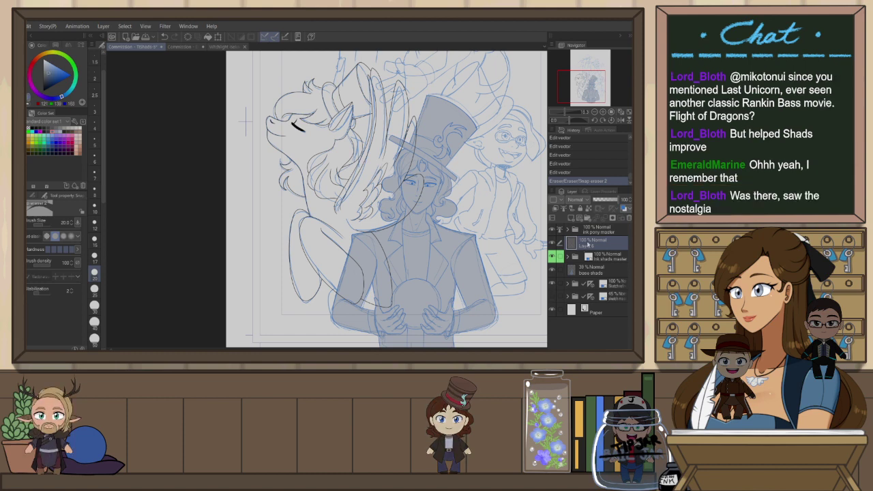
key("p")
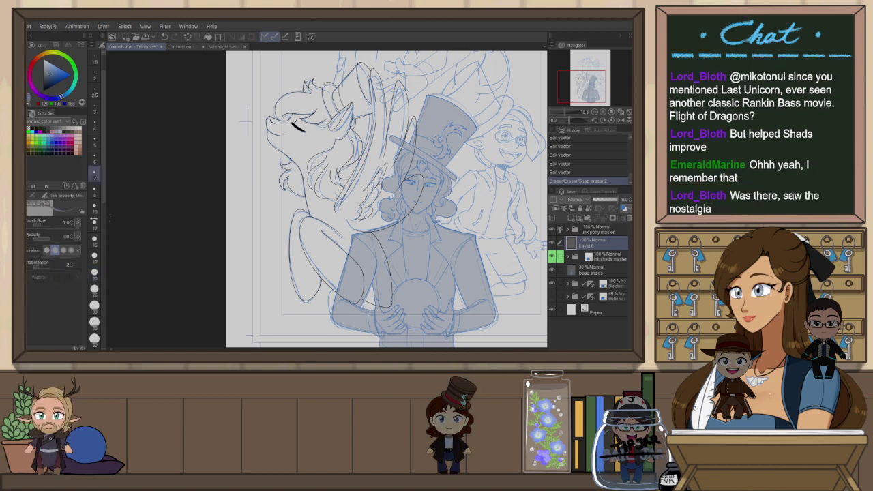
left_click(33, 196)
left_click(76, 205)
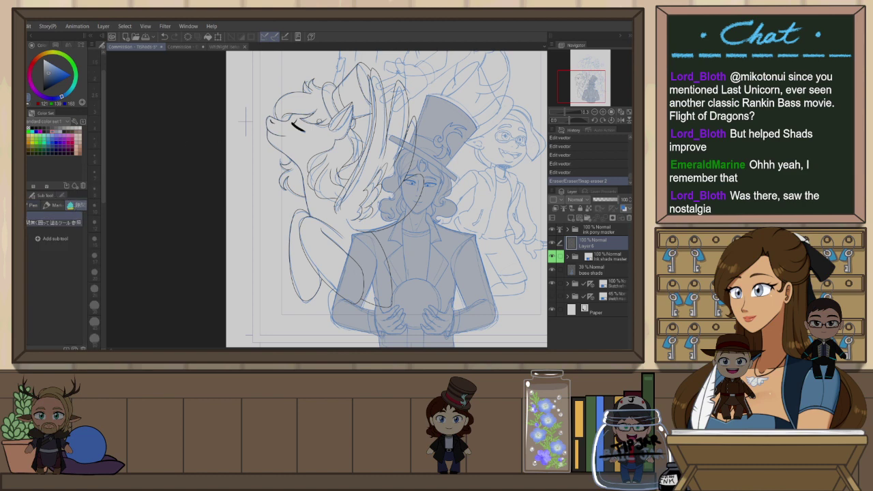
mouse_move(247, 118)
left_mouse_down()
mouse_move(471, 321)
mouse_move(243, 113)
left_mouse_up()
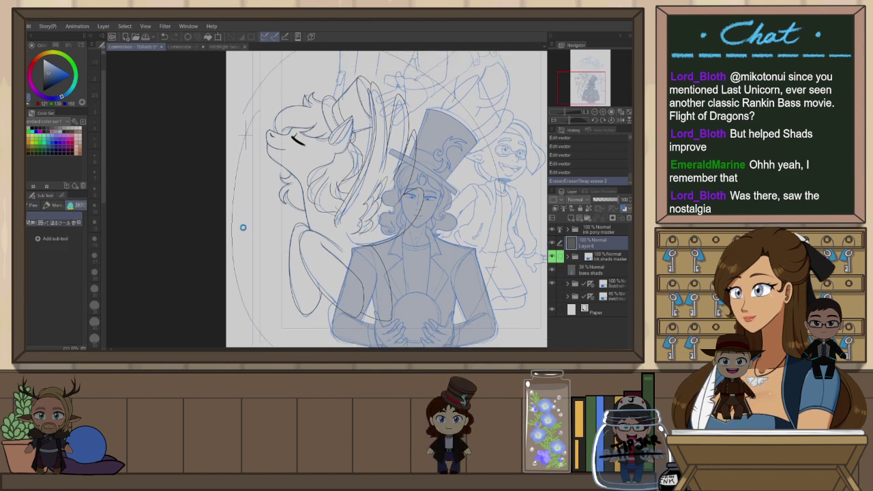
key("alt+BackSpace")
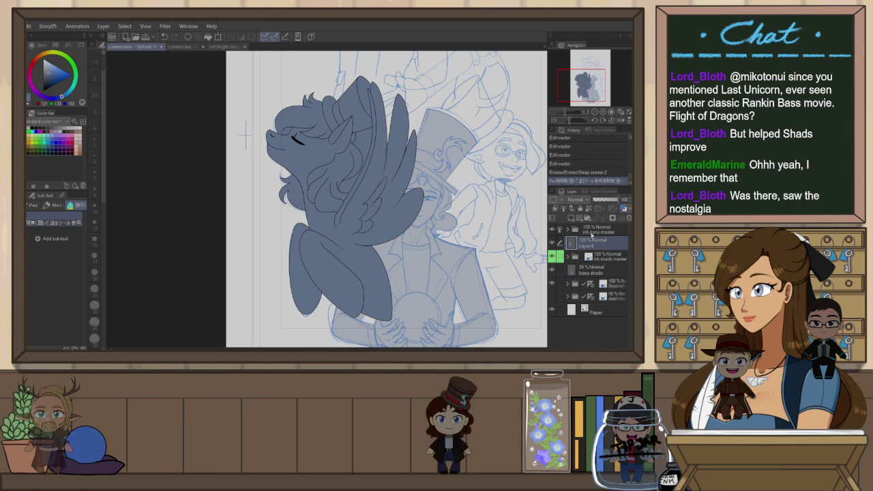
Auto-select the enclosed gap between the pony's mane and wing, cut it out of the blue base on Layer 6, and deselect
left_click(594, 231)
key("w")
left_click(362, 152)
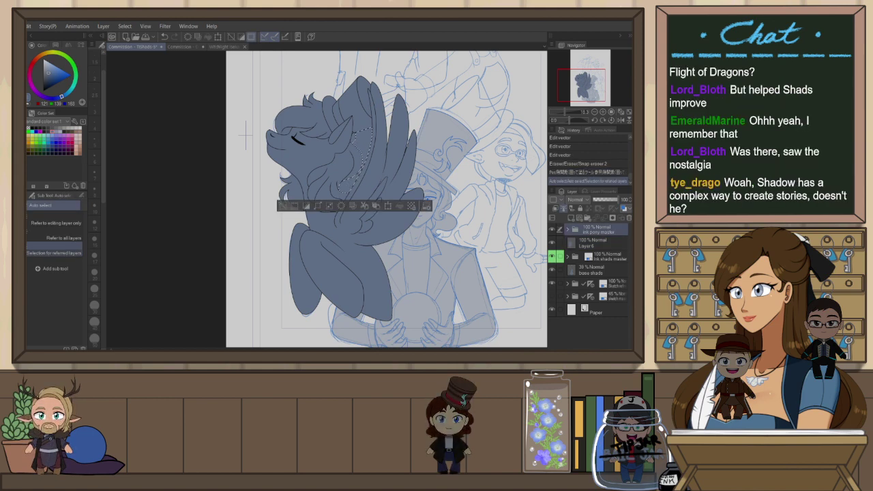
left_click(595, 243)
key("ctrl+x")
key("ctrl+d")
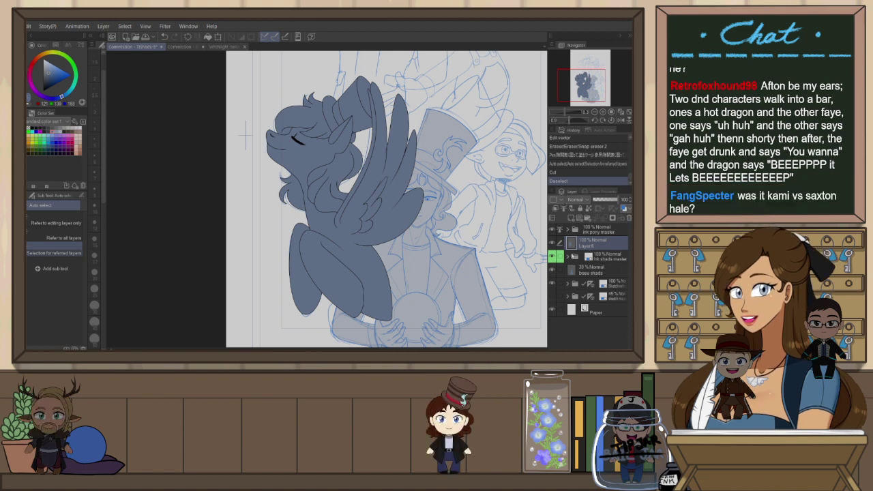
Set the ink pony master folder's blending mode to Normal and its palette colour to green
left_click(597, 231)
scroll(584, 200, "down", 2)
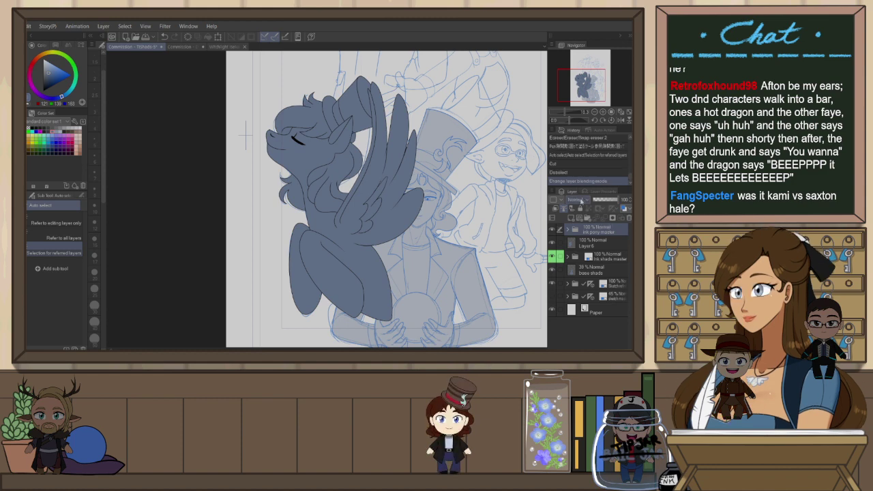
left_click(562, 203)
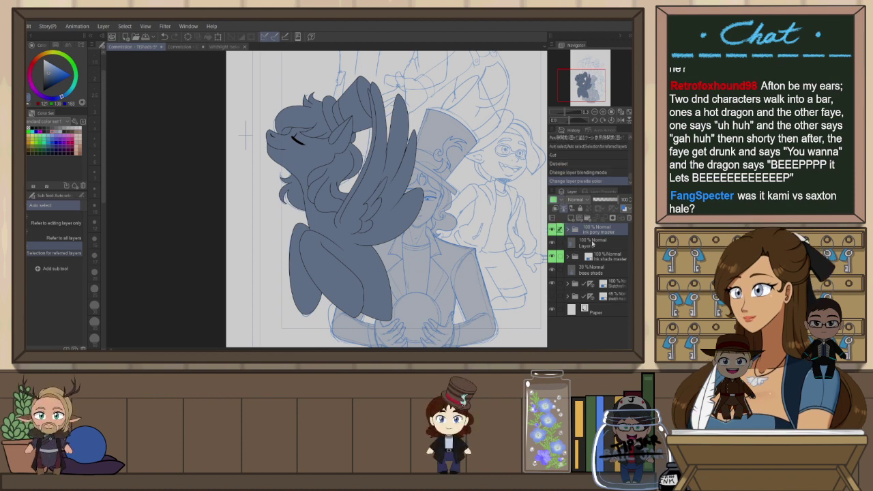
Move the ink pony master folder together with Layer 6 beneath the base shade layer
left_click(592, 241)
left_click(593, 230, "shift")
left_click_drag(597, 242, 603, 275)
Raise the base shade layer's opacity to 100% and turn off the layer colour on the ink shade master folder
left_click(600, 243)
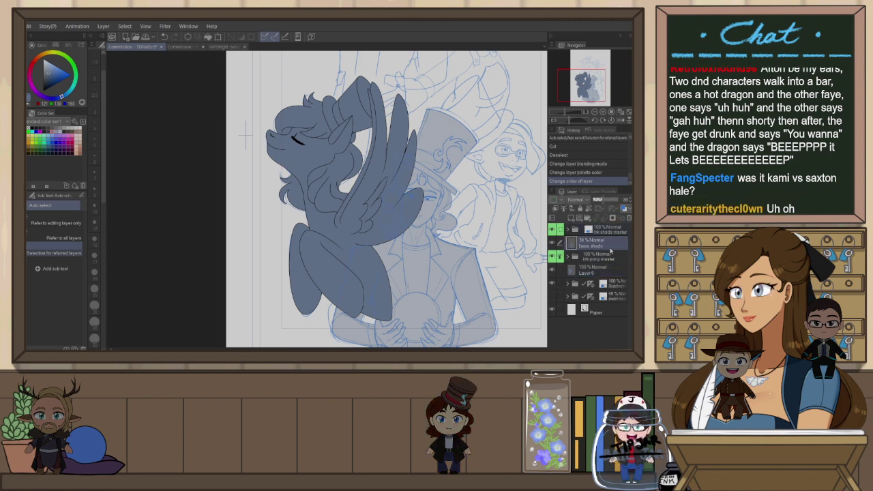
left_click(617, 199)
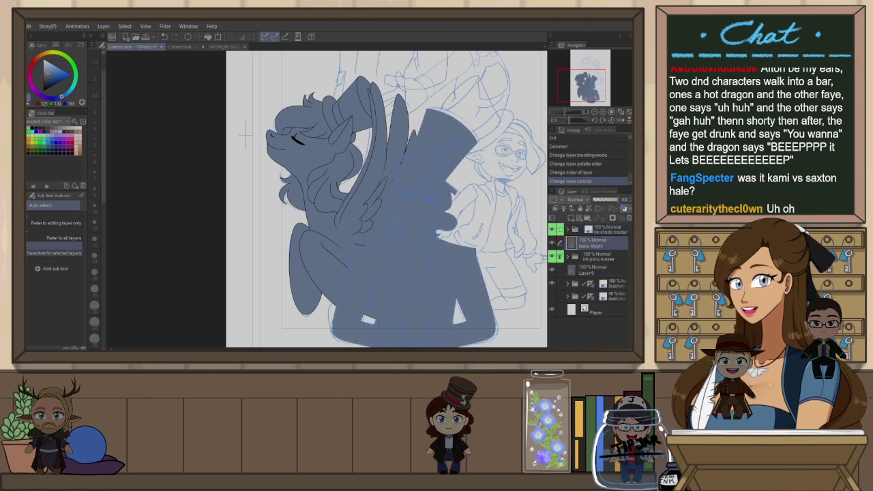
left_click(616, 229)
left_click(624, 209)
Try Correct line width on the pony's hat outline with the ink shade layer active, and undo the strokes
scroll(333, 197, "down", 6)
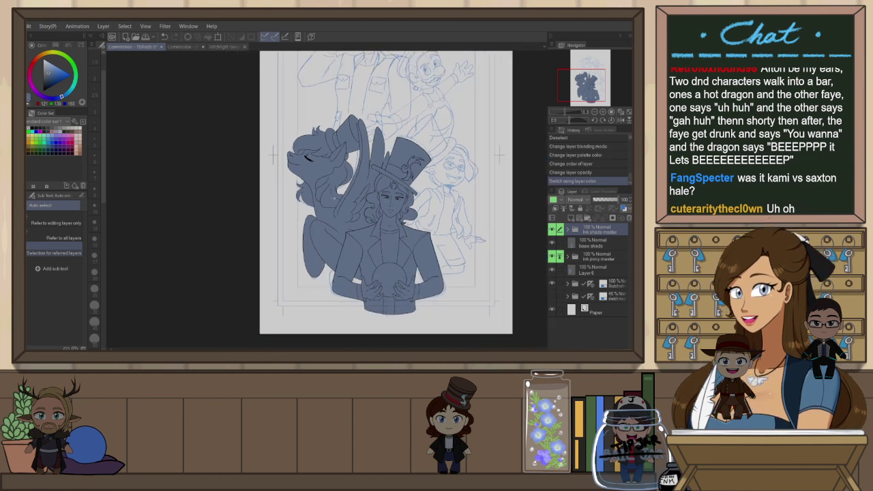
scroll(381, 171, "up", 1)
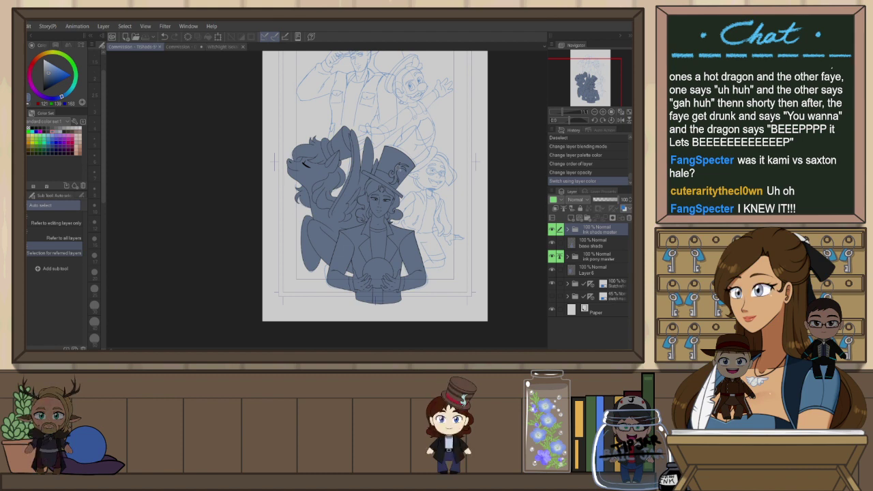
scroll(309, 238, "down", 4)
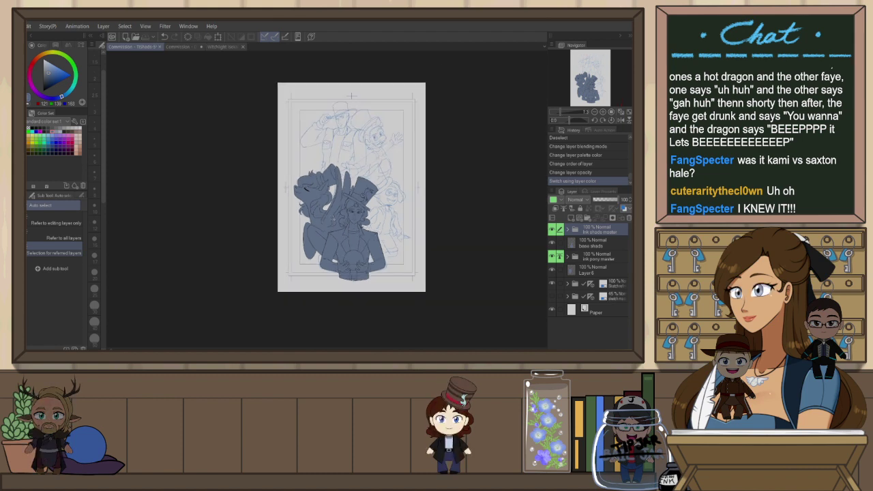
scroll(367, 152, "up", 4)
scroll(382, 253, "up", 1)
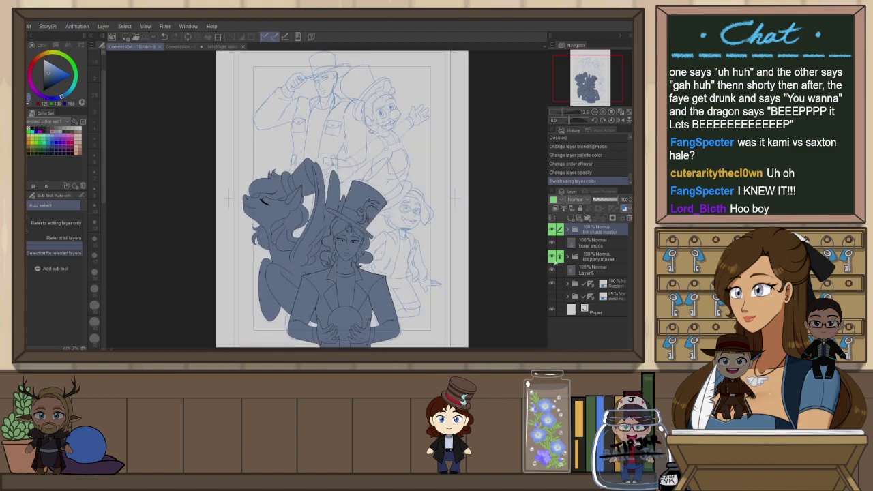
left_click(568, 230)
left_click(600, 243)
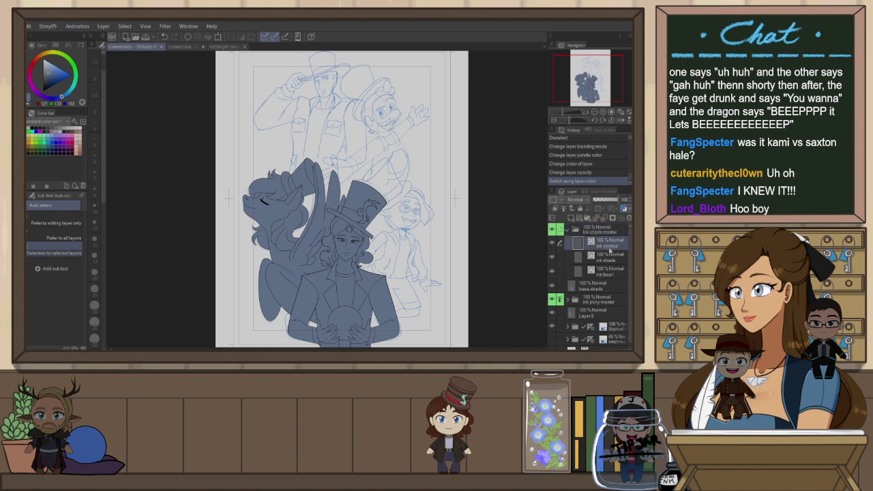
left_click(616, 257)
key("y")
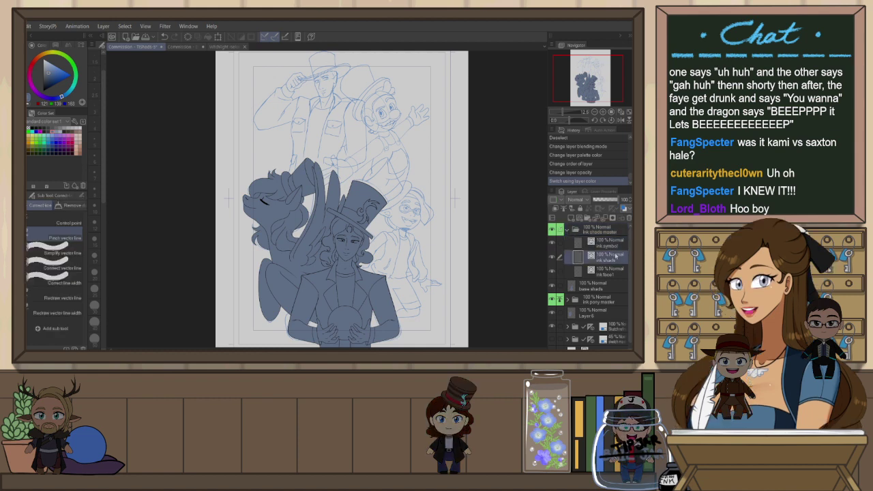
left_click(68, 281)
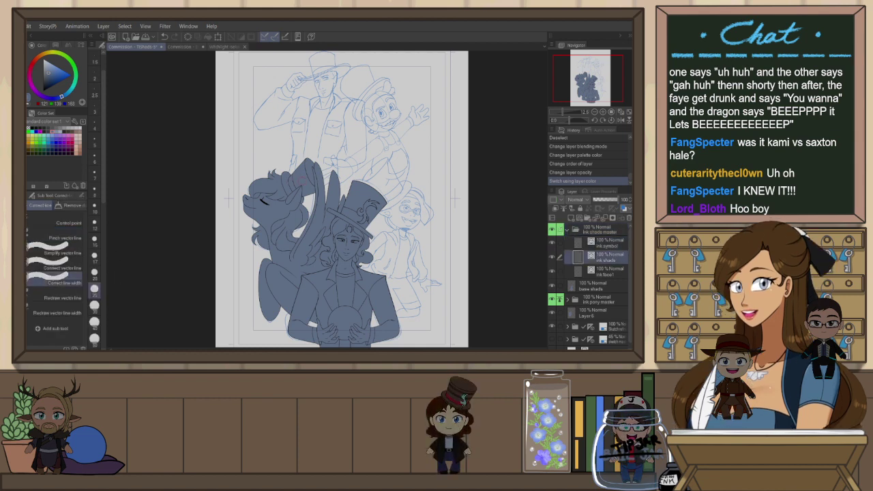
left_click(309, 158)
left_click(315, 158)
left_click_drag(314, 159, 326, 164)
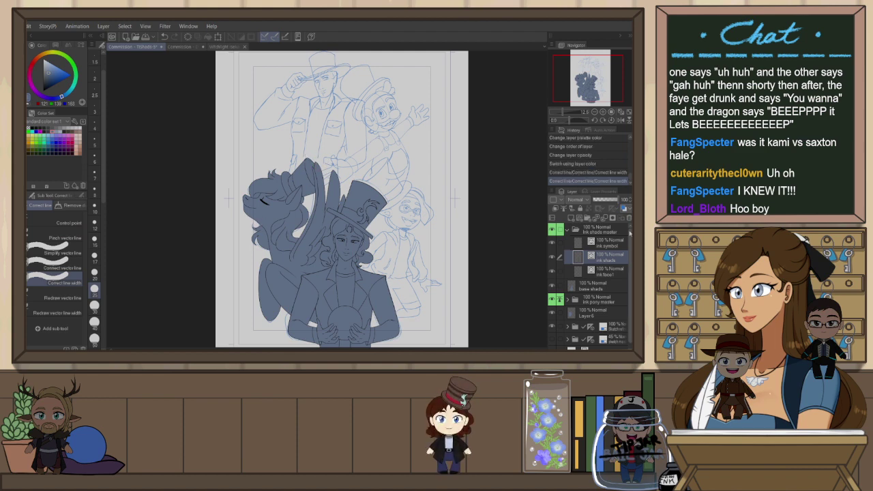
key("ctrl+z")
key("ctrl+z")
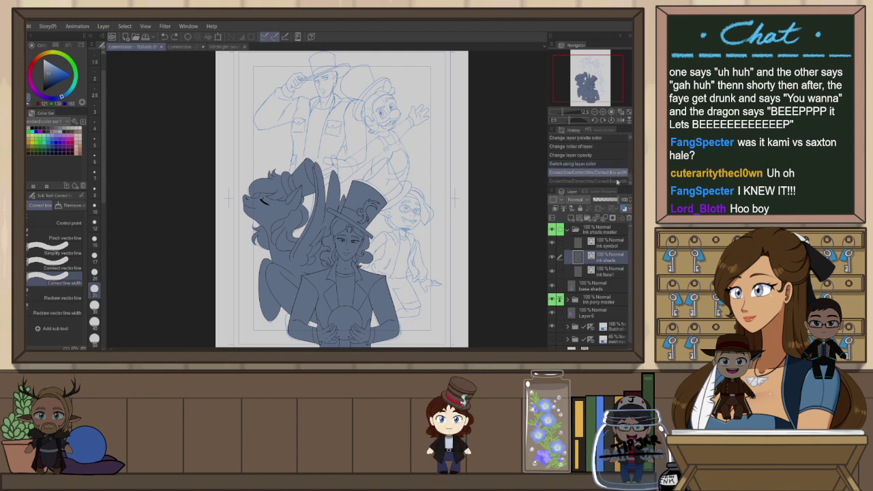
On the ink pony layer, thicken the outlines of the pony's hat and of the gap between mane and wing with Correct line width
left_click(571, 232)
left_click(571, 258)
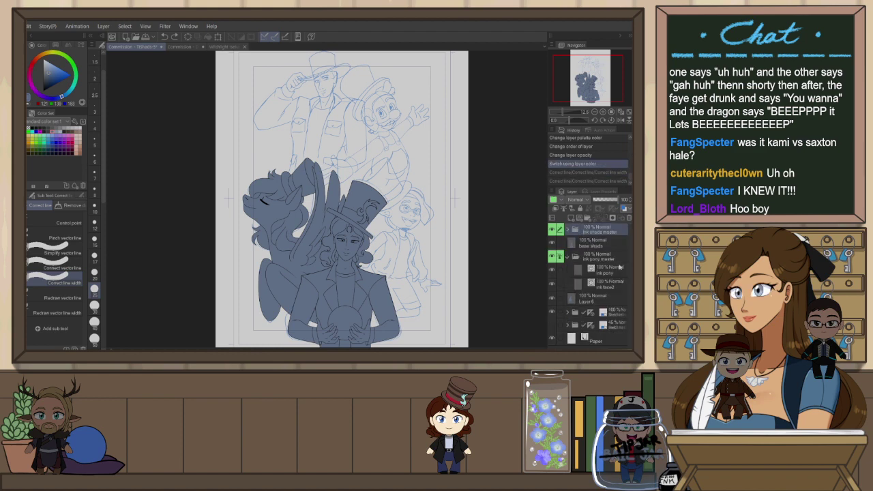
left_click(614, 270)
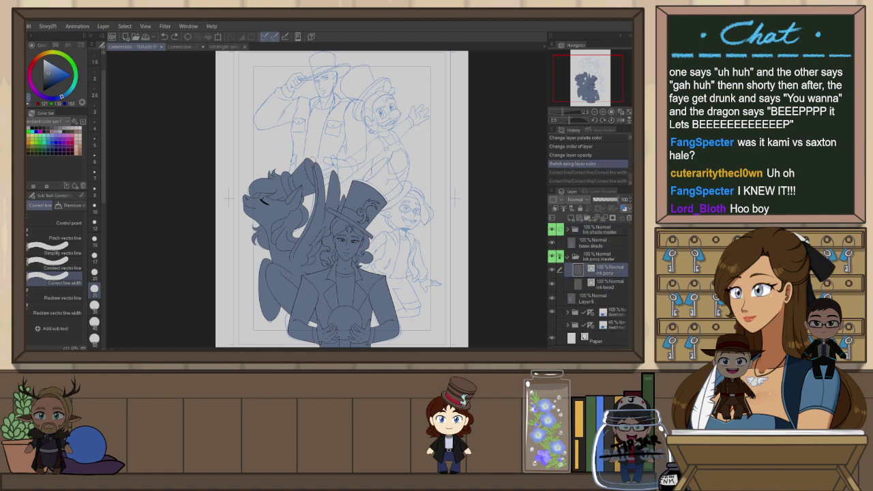
mouse_move(322, 178)
left_mouse_down()
mouse_move(312, 159)
mouse_move(320, 168)
left_mouse_up()
left_click_drag(322, 179, 307, 156)
mouse_move(314, 160)
left_mouse_down()
mouse_move(284, 174)
mouse_move(284, 164)
left_mouse_up()
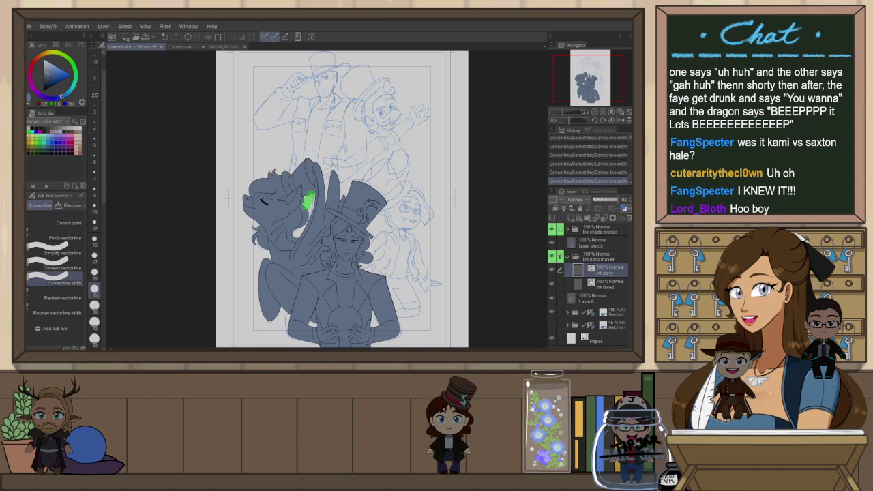
left_click_drag(312, 209, 293, 242)
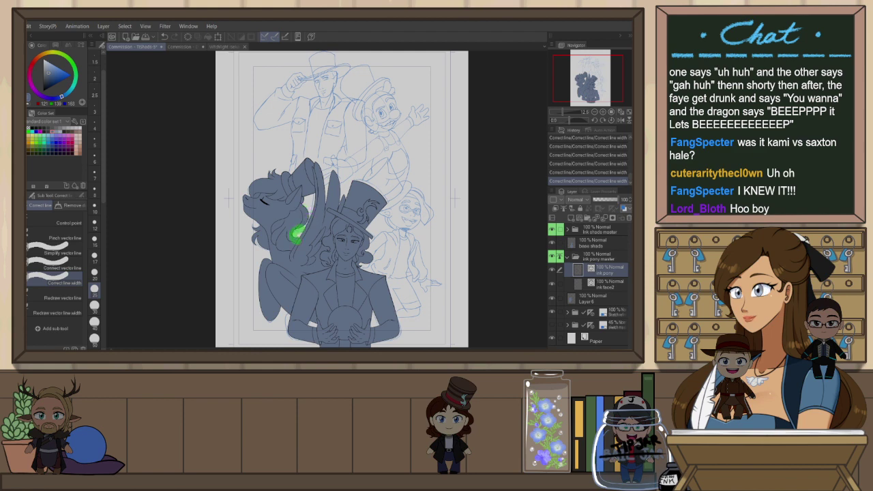
Thicken the outlines of the pony's mane tuft, hat brim and wing feathers with Correct line width
mouse_move(272, 177)
left_mouse_down()
mouse_move(251, 183)
mouse_move(275, 168)
left_mouse_up()
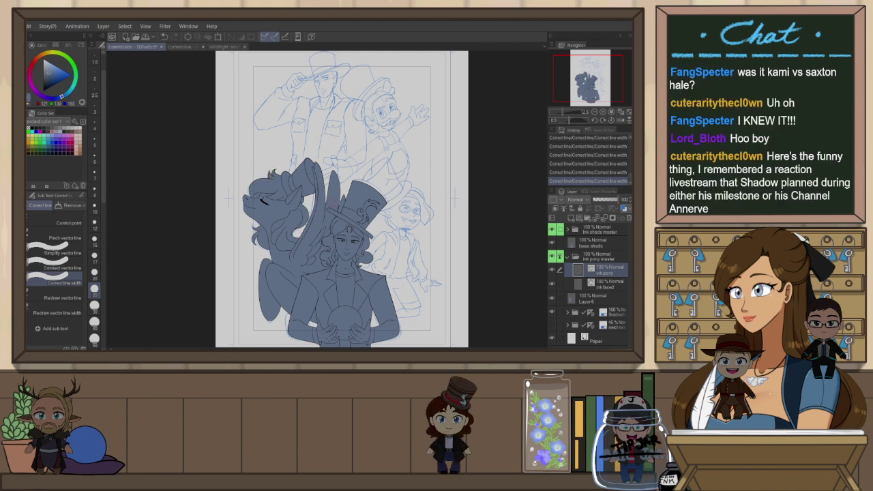
left_click_drag(320, 188, 314, 211)
mouse_move(314, 161)
left_mouse_down()
mouse_move(323, 180)
mouse_move(333, 170)
left_mouse_up()
mouse_move(335, 206)
left_mouse_down()
mouse_move(339, 213)
mouse_move(347, 193)
left_mouse_up()
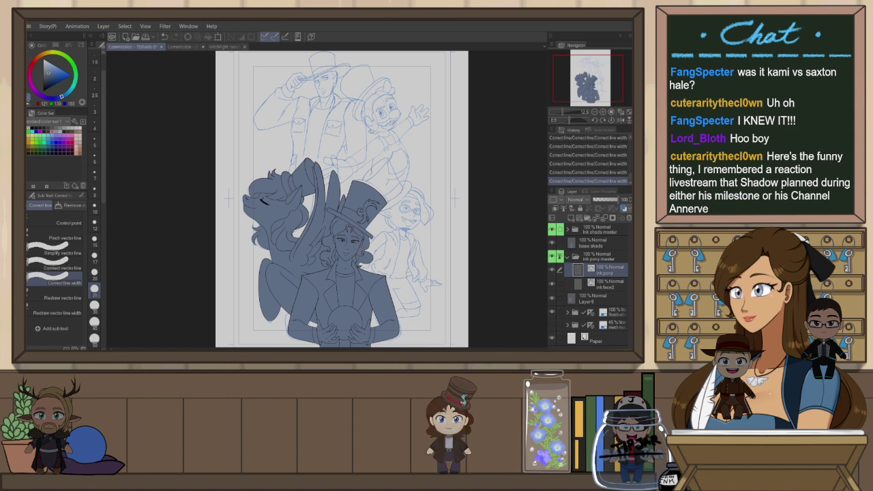
Thicken the outer outlines of the pony's lower body and legs with Correct line width
left_click_drag(267, 267, 270, 251)
mouse_move(279, 299)
left_mouse_down()
mouse_move(283, 307)
mouse_move(272, 279)
left_mouse_up()
left_click_drag(269, 277, 290, 312)
mouse_move(279, 301)
left_mouse_down()
mouse_move(300, 324)
mouse_move(259, 322)
mouse_move(259, 280)
left_mouse_up()
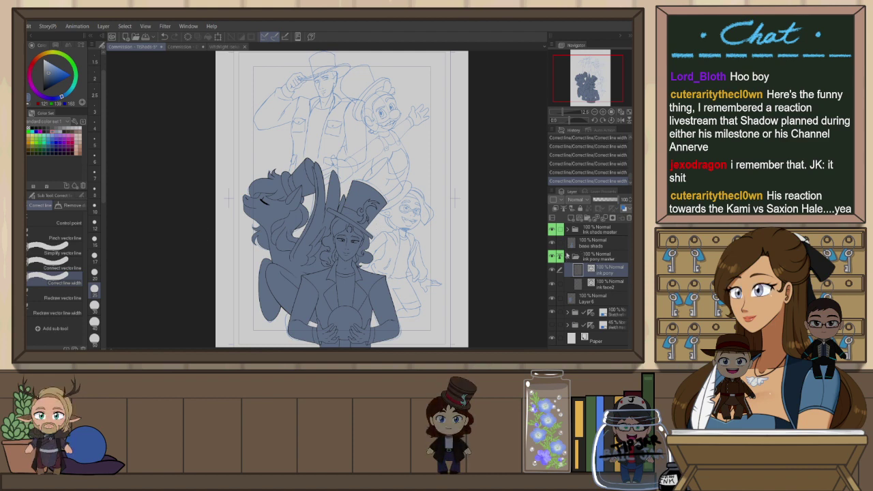
Duplicate the ink symbol layer and move the copy to the top of the ink pony master folder
left_click(568, 256)
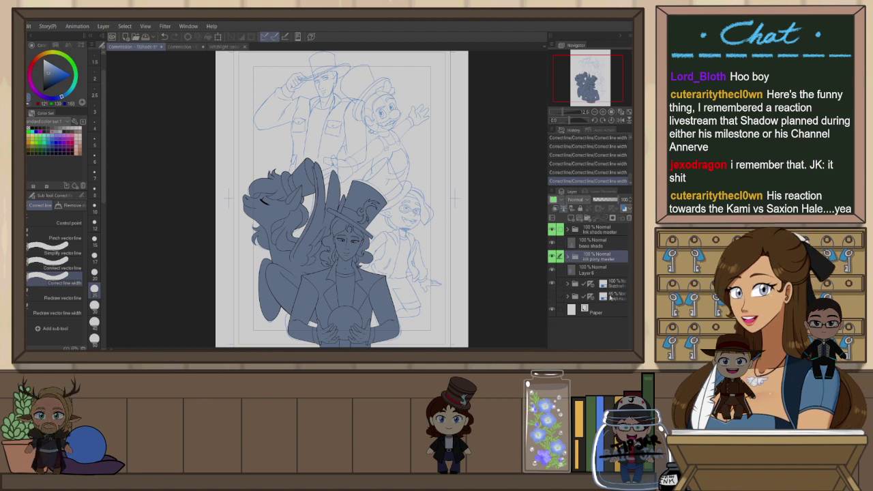
left_click(611, 284)
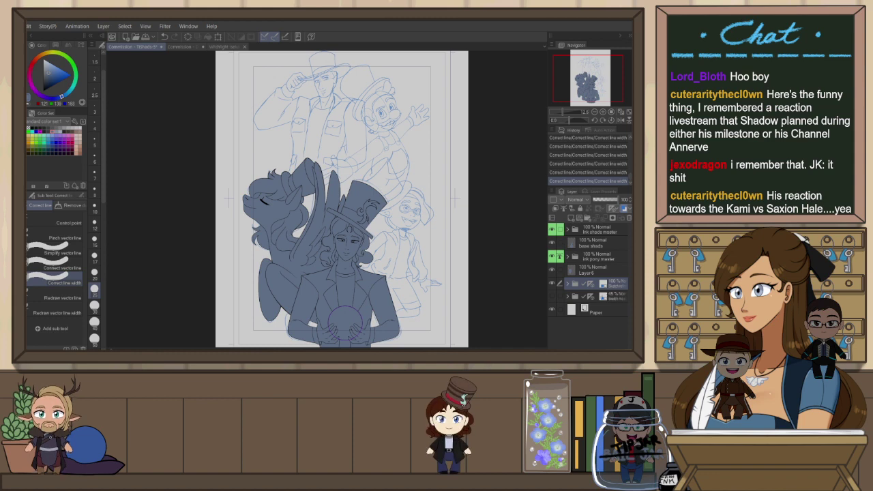
left_click(568, 231)
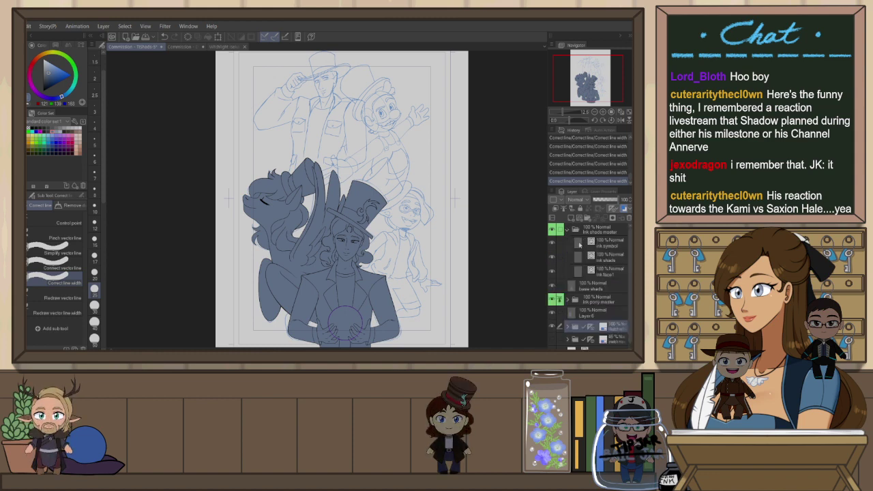
left_click(623, 243)
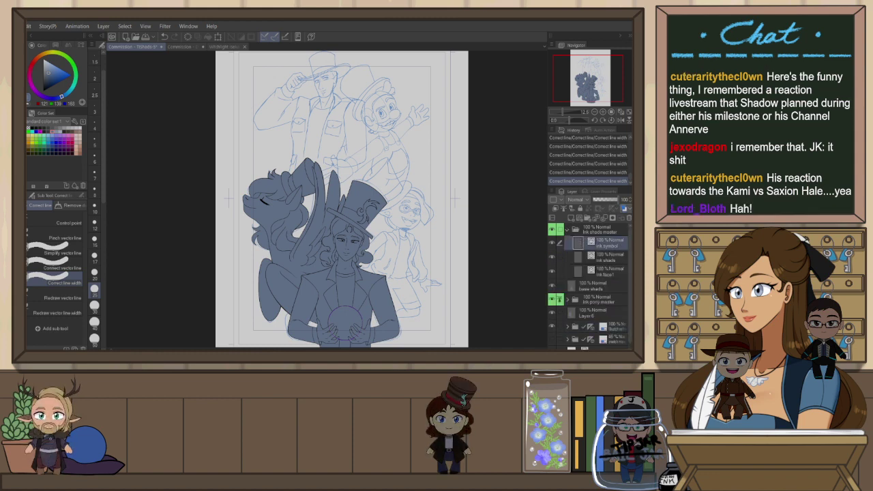
key("ctrl+j")
mouse_move(617, 244)
left_mouse_down()
mouse_move(609, 224)
mouse_move(601, 277)
mouse_move(585, 268)
left_mouse_up()
left_click(568, 244)
left_click(568, 271)
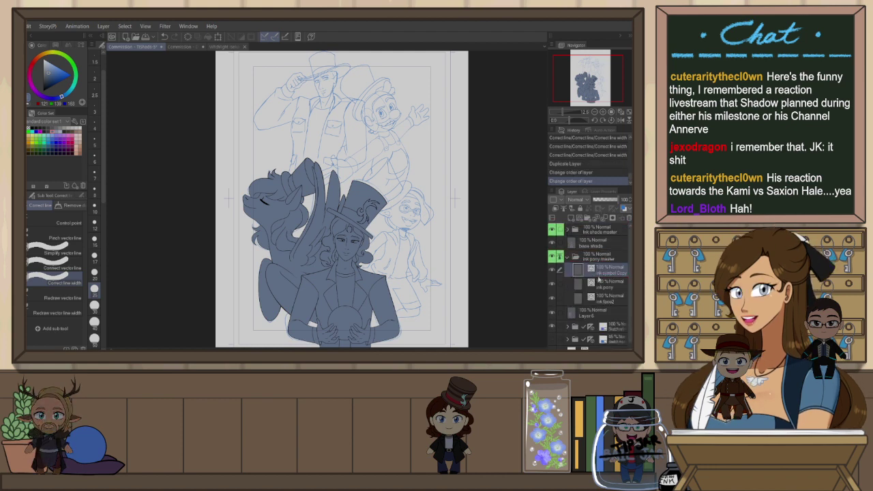
Transform the copied hat symbol by moving it onto the pony's hat and rotating it to the hat's tilt
key("ctrl+t")
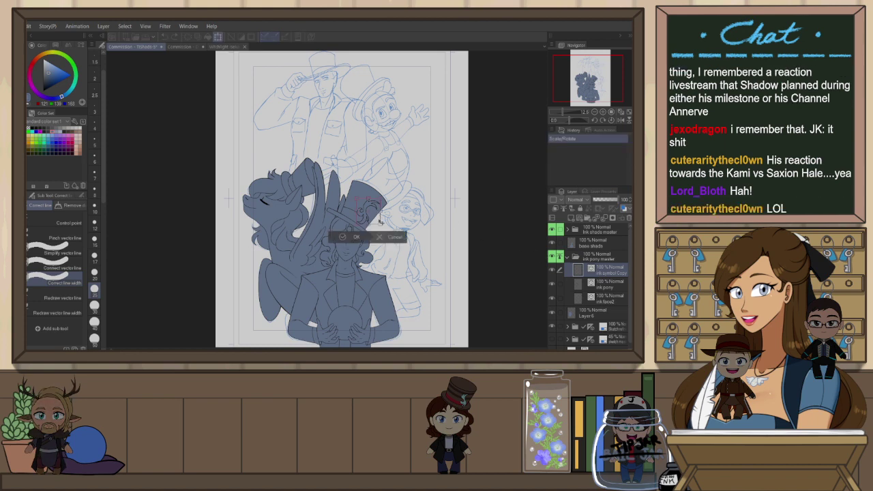
left_click_drag(381, 217, 264, 166)
scroll(263, 166, "up", 5)
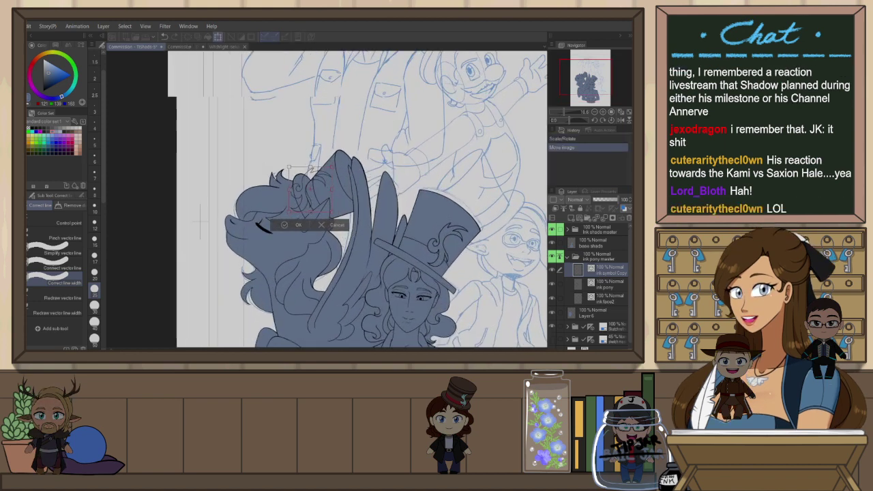
left_click_drag(306, 145, 330, 149)
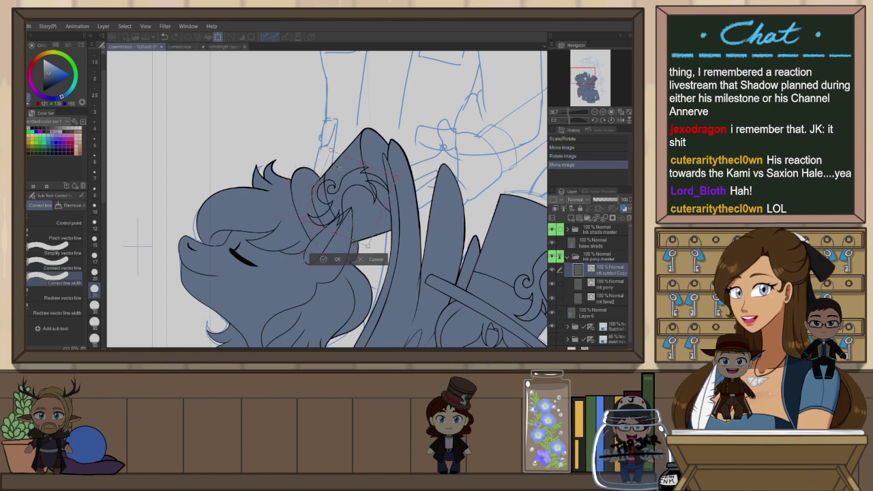
Shrink and reshape the copied symbol to fit the side of the pony's hat behind the ear, and commit the transformation
left_click_drag(342, 172, 339, 164)
left_click_drag(310, 214, 313, 206)
left_click_drag(396, 177, 376, 184)
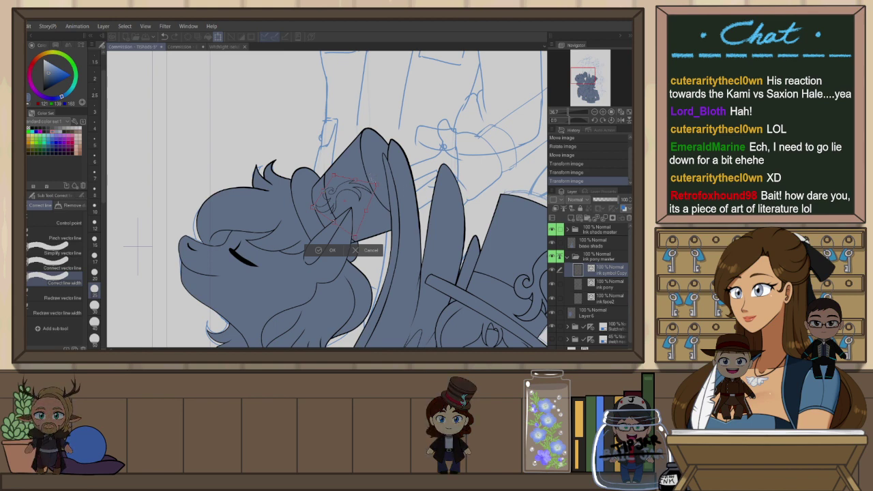
left_click_drag(377, 183, 381, 182)
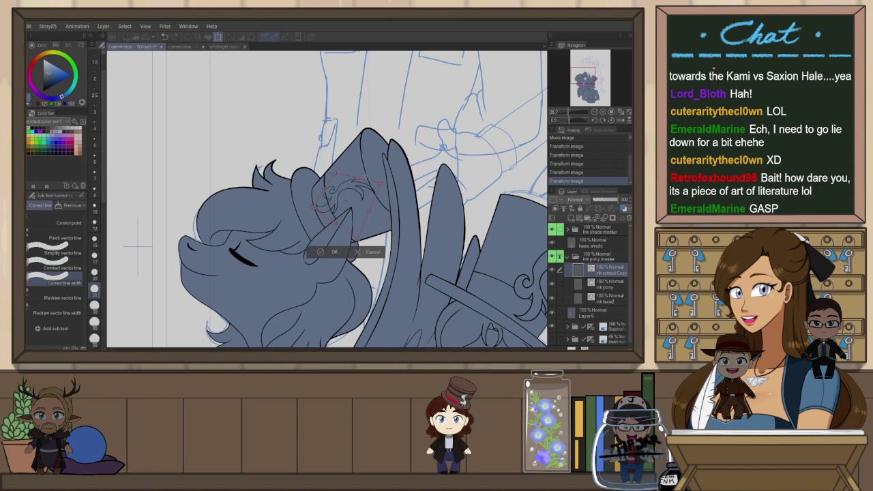
left_click_drag(355, 197, 355, 202)
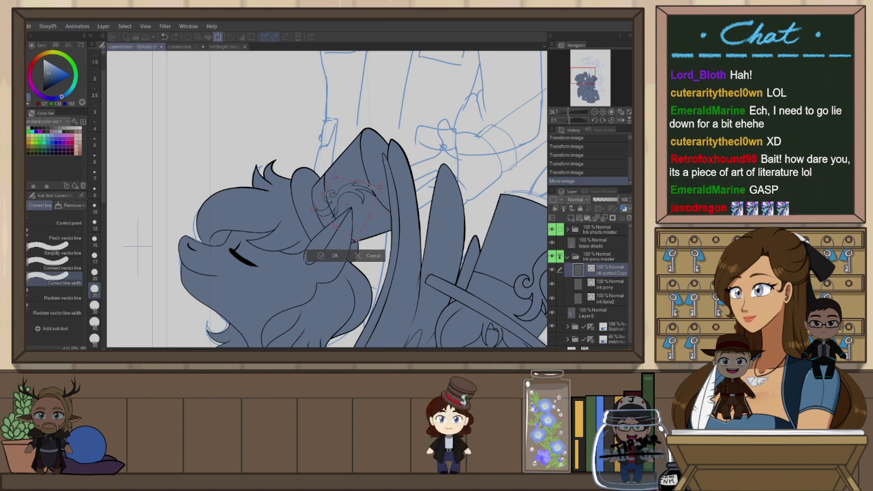
left_click(326, 255)
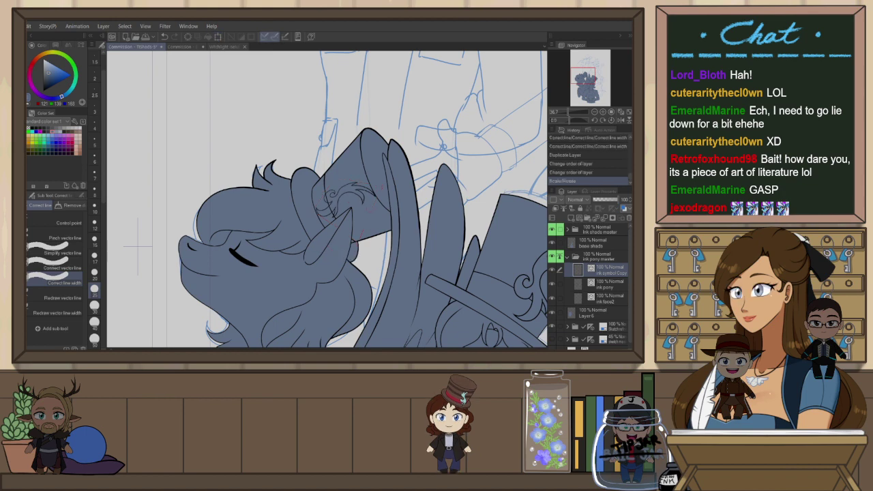
Set the brush size of the copied hat symbol's vector lines to 12.0
key("ctrl+minus")
key("ctrl+minus")
scroll(351, 173, "up", 10)
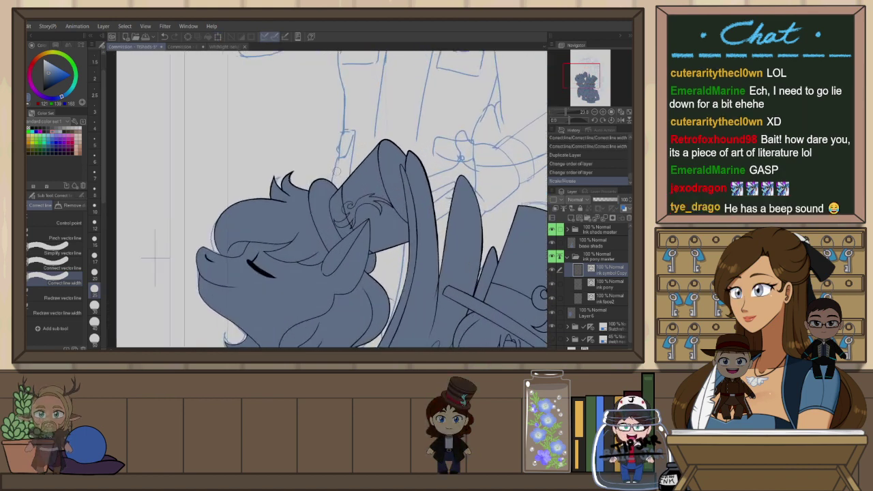
key("o")
left_click(82, 196)
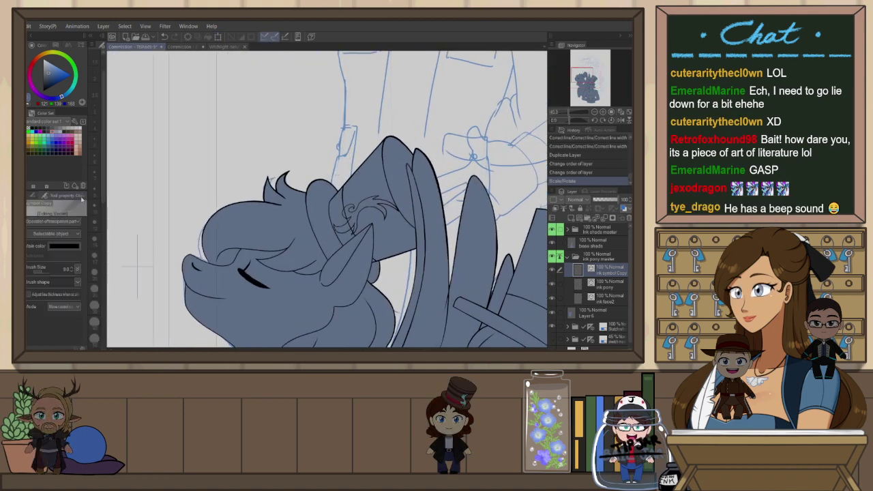
left_click(69, 269)
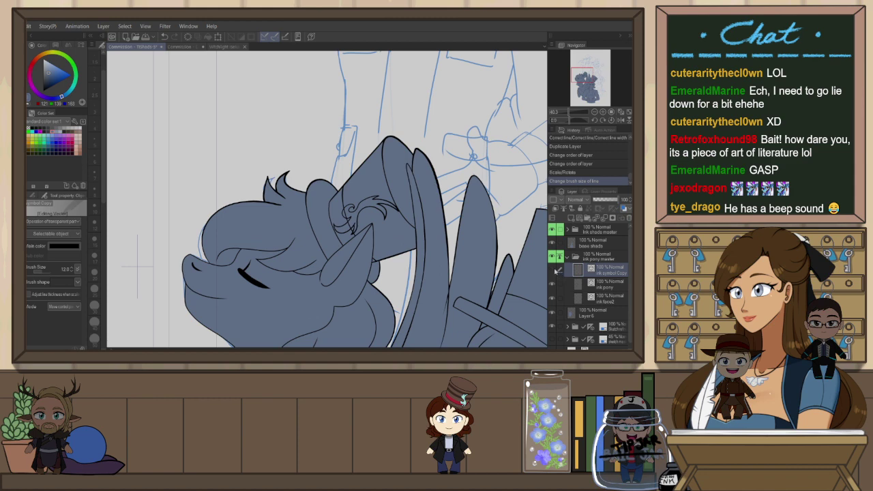
Erase the ink pony layer's hat lines where they cross the copied symbol
left_click(573, 280)
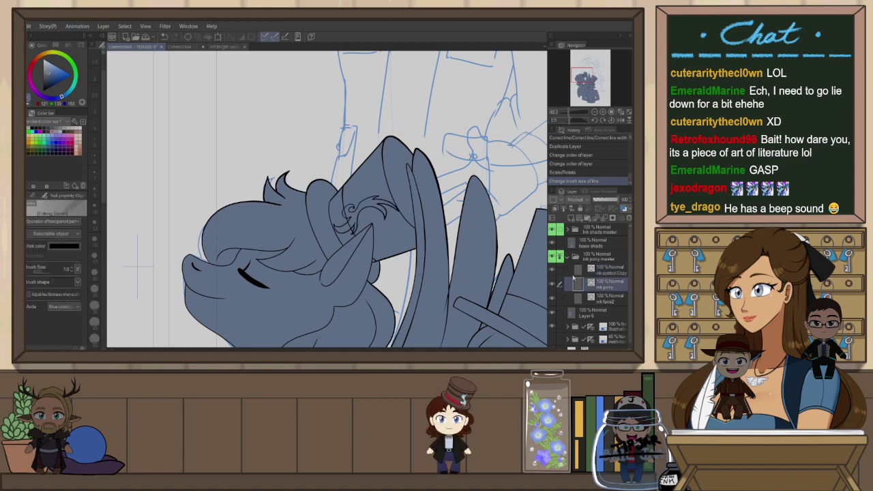
key("e")
mouse_move(348, 191)
left_mouse_down()
mouse_move(340, 198)
mouse_move(348, 226)
left_mouse_up()
scroll(338, 161, "down", 6)
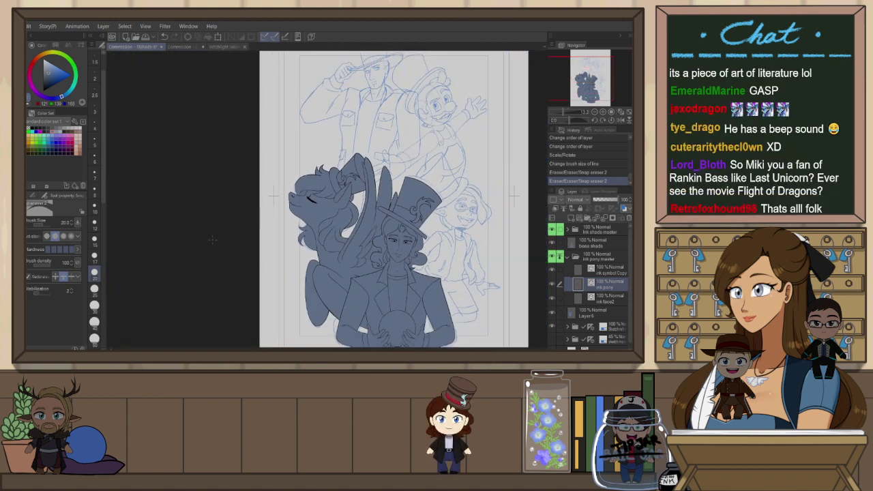
Collapse the ink pony master folder and add a vector layer named ink face3 above the sketch folder
left_click(567, 258)
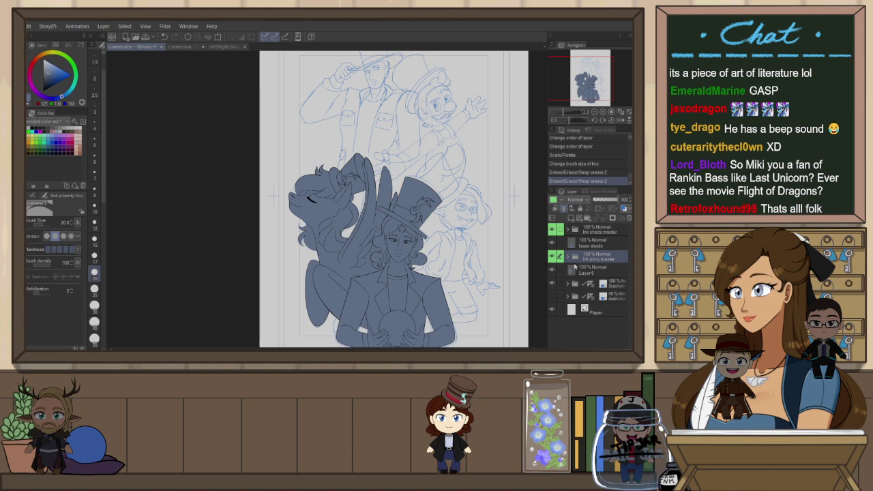
scroll(372, 154, "down", 1)
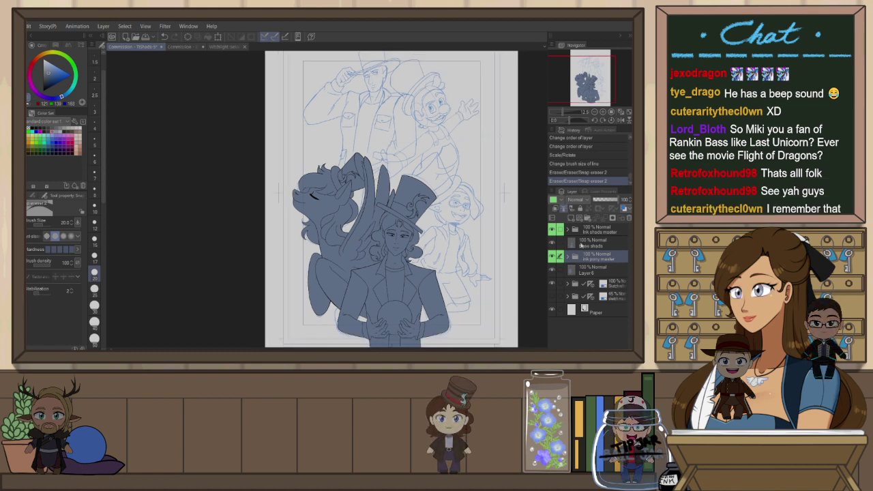
left_click(600, 281)
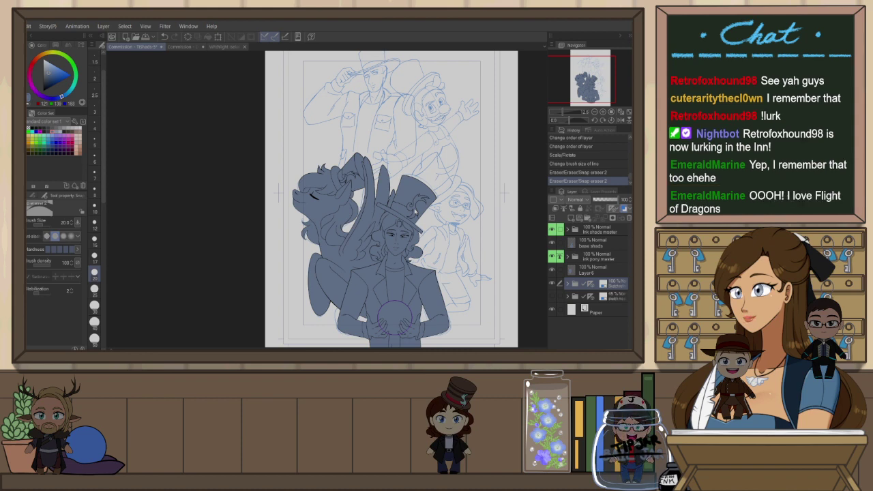
key("Return")
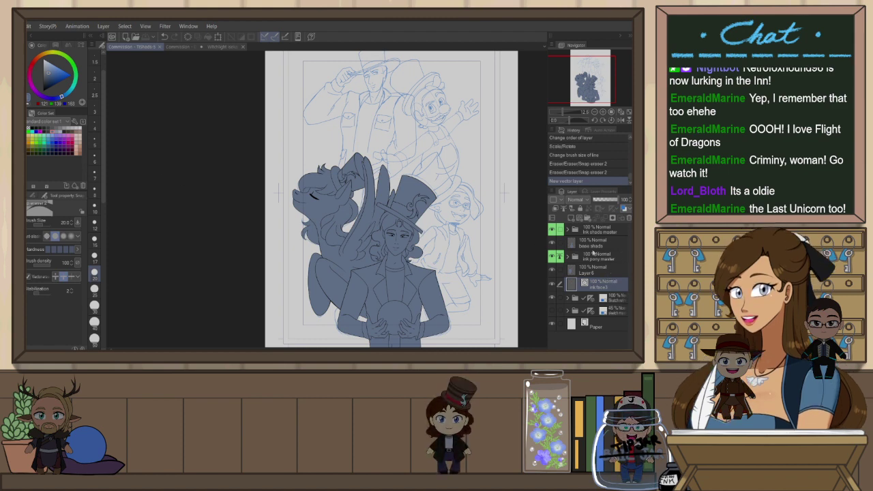
Turn on the layer color for the ink pony master and ink shads master folders
left_click(601, 260)
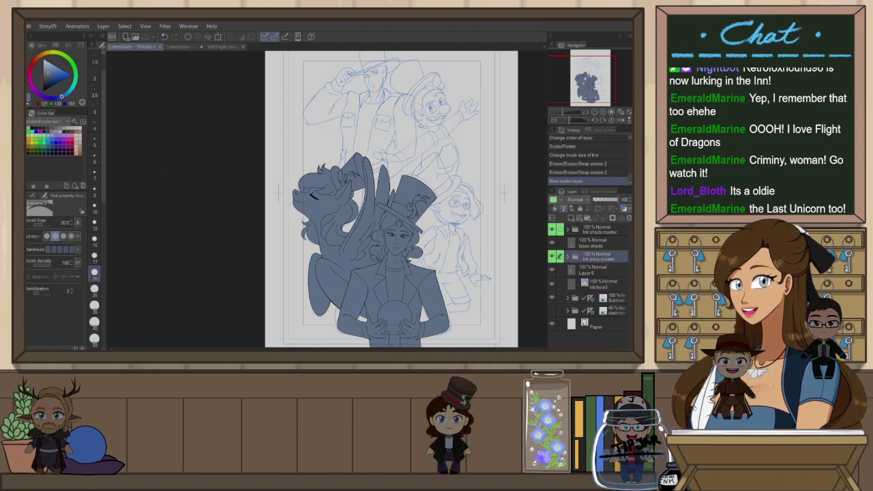
left_click(624, 208)
left_click(605, 232)
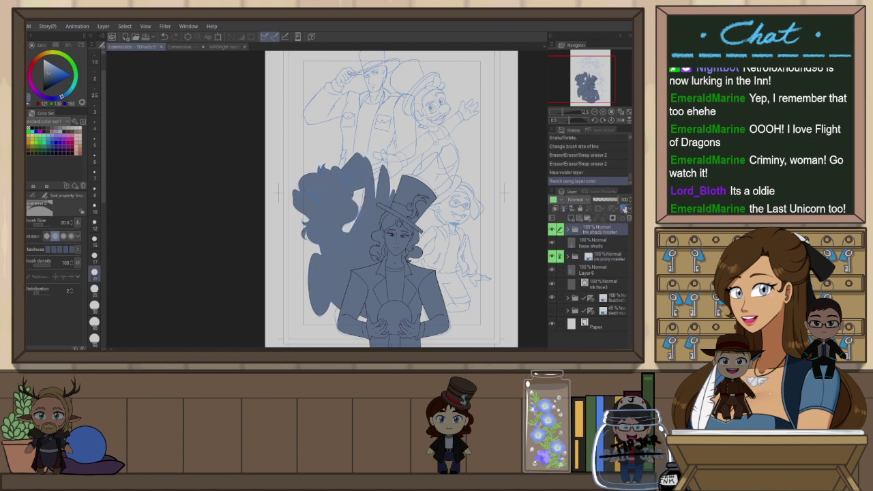
left_click(623, 210)
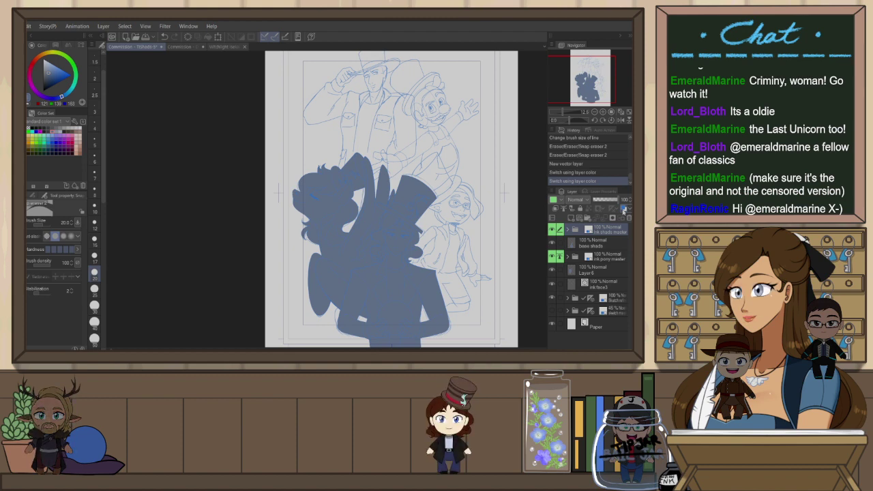
Lower the top-hatted character's base layer opacity to roughly half and hide the pony's base, Layer 6
left_click(594, 243)
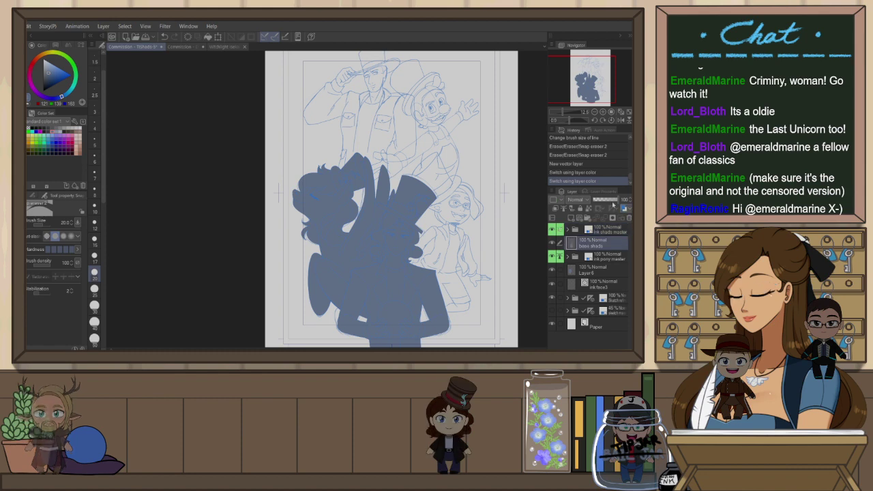
left_click(608, 200)
left_click(605, 200)
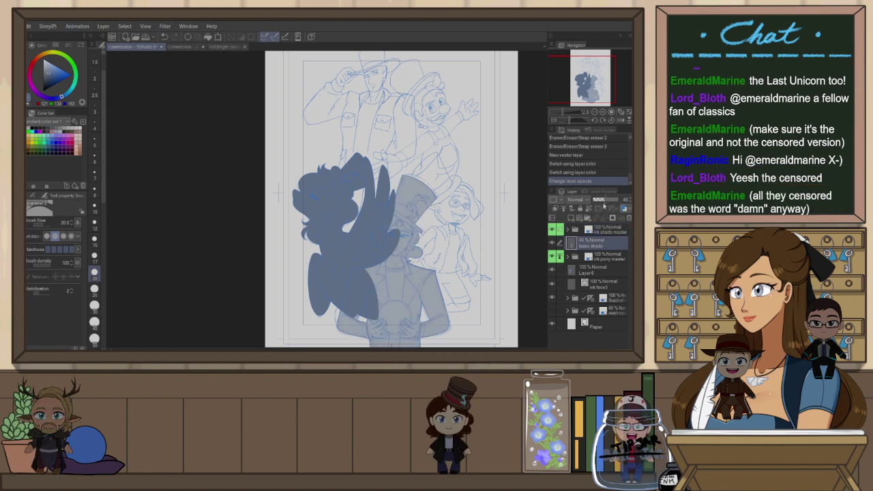
left_click(552, 272)
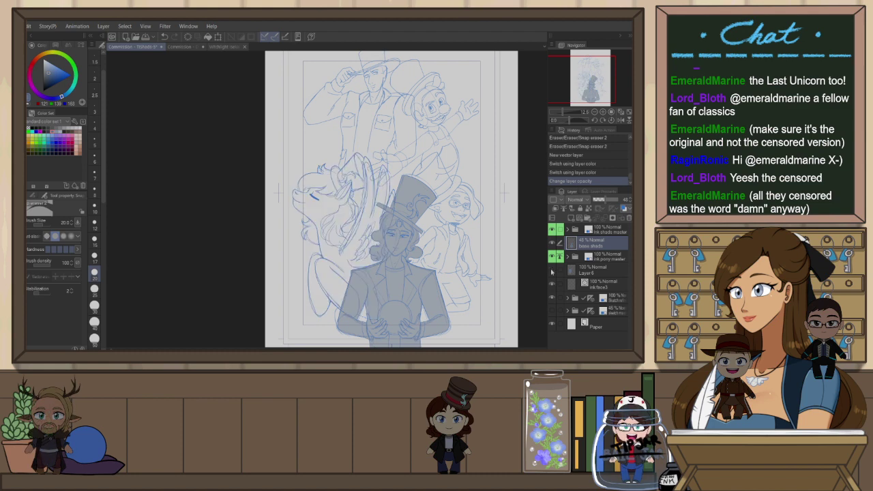
scroll(471, 230, "up", 2)
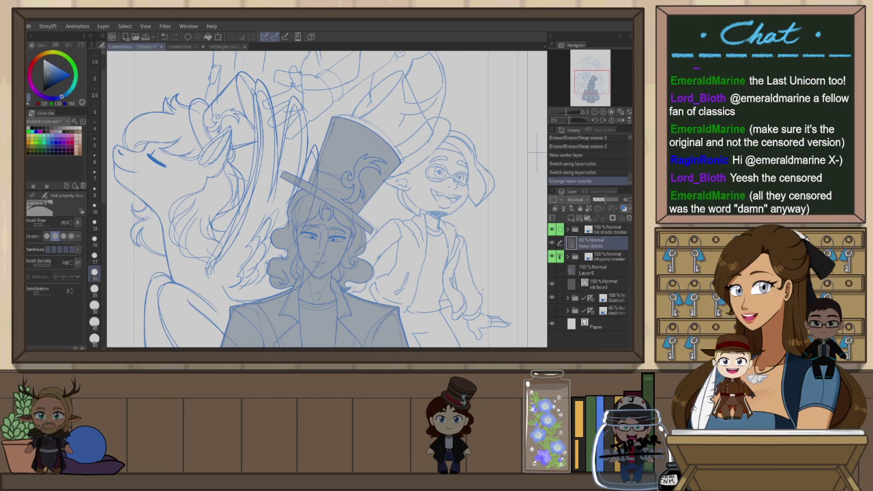
Set up inking on the ink face3 layer for the glasses-wearing character's face, using black and Mikoto's G-Pen
left_click(605, 286)
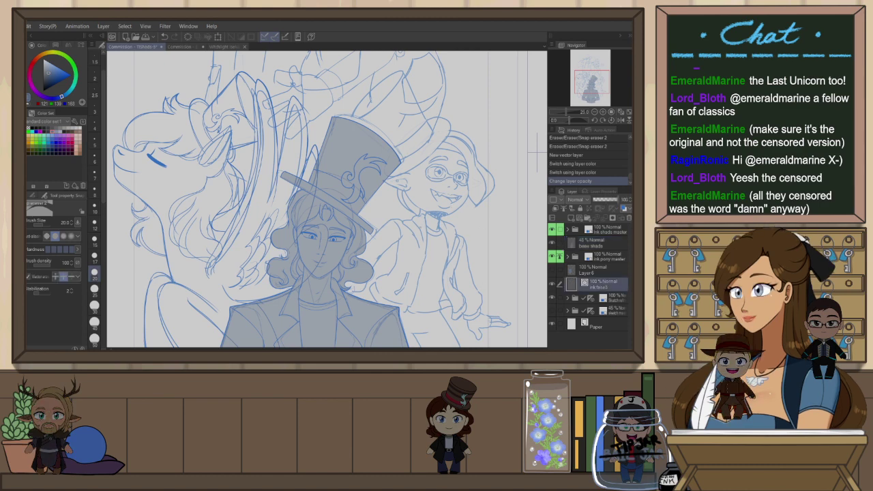
scroll(427, 180, "up", 2)
key("x")
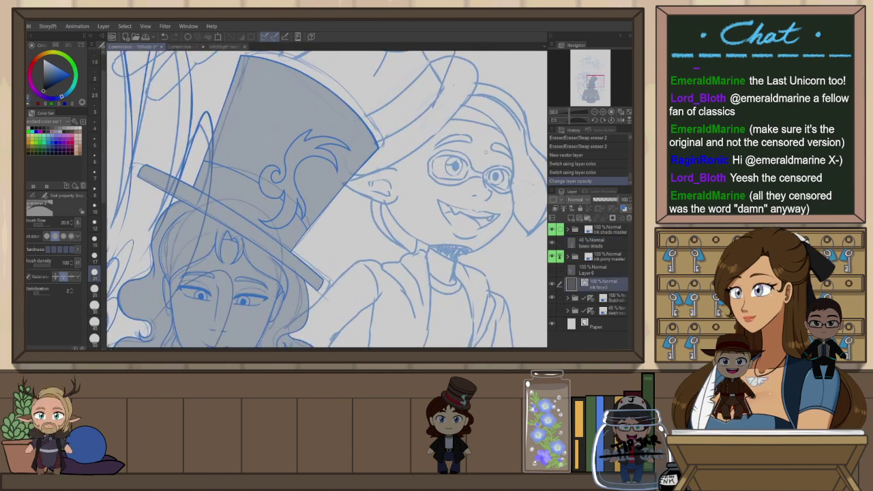
left_click_drag(486, 153, 424, 170)
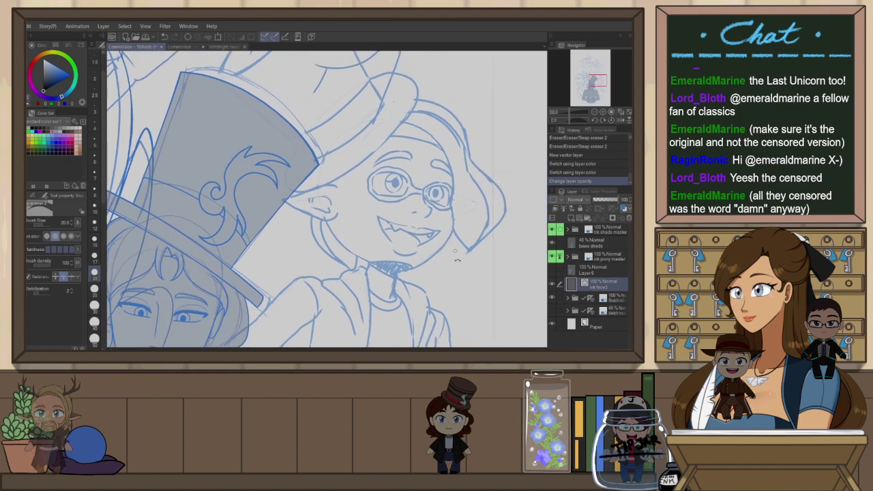
mouse_move(461, 255)
left_mouse_down()
mouse_move(468, 165)
mouse_move(462, 148)
left_mouse_up()
scroll(391, 127, "up", 2)
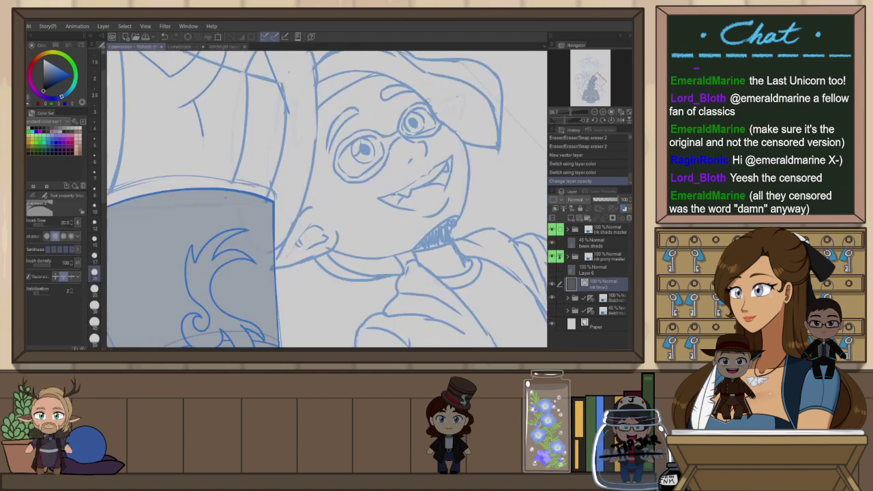
key("g")
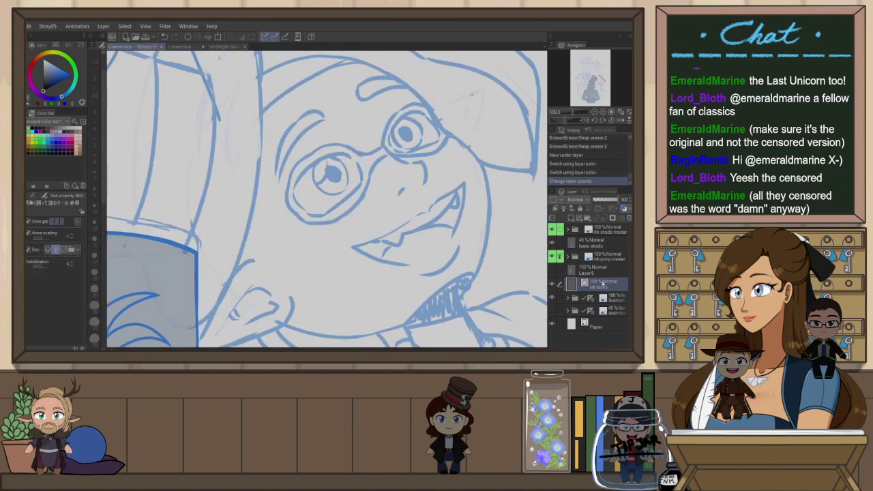
left_click(33, 196)
left_click(33, 204)
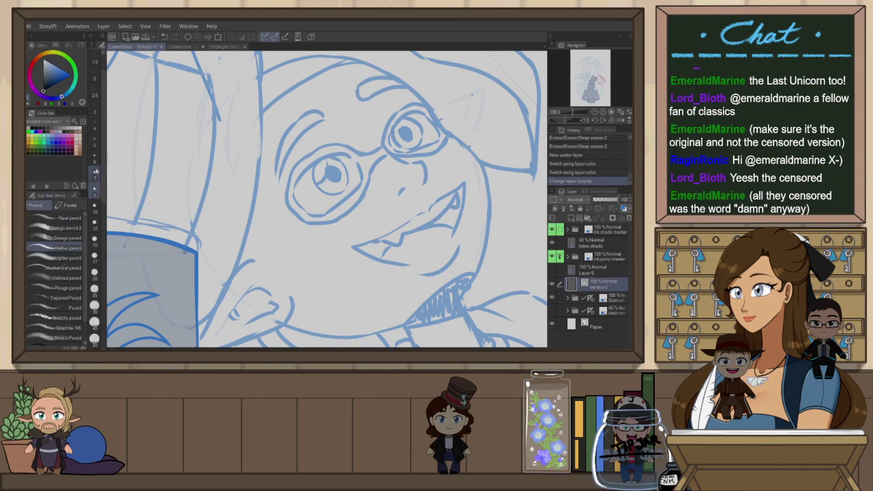
left_click(77, 205)
key("p")
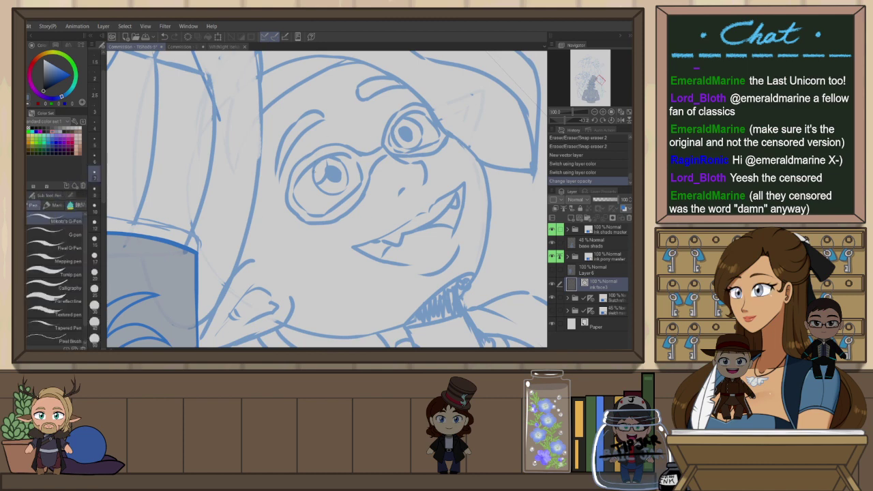
scroll(292, 204, "up", 2)
Ink a thick upper lid line on the glasses-wearing character's larger, nearer eye at brush size 17, redoing unsatisfactory strokes
mouse_move(294, 206)
left_mouse_down()
mouse_move(295, 167)
mouse_move(379, 136)
left_mouse_up()
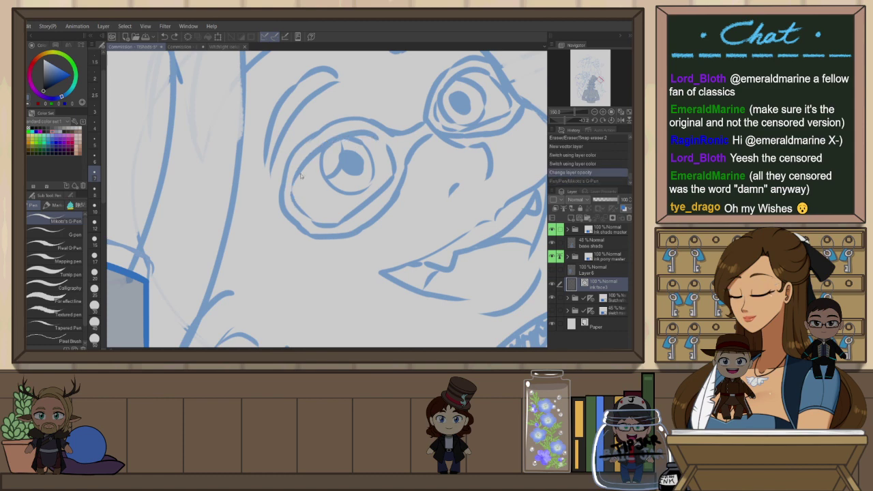
mouse_move(317, 225)
left_mouse_down()
mouse_move(293, 176)
mouse_move(389, 135)
left_mouse_up()
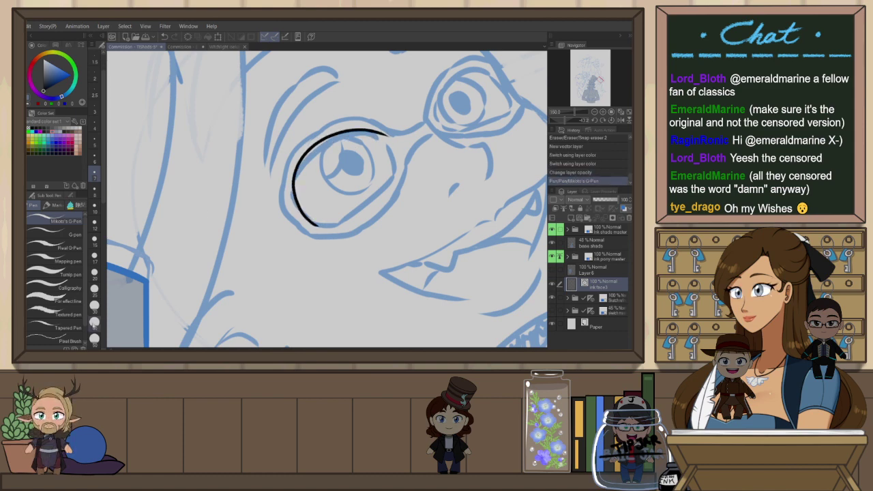
key("ctrl+z")
mouse_move(314, 221)
left_mouse_down()
mouse_move(297, 199)
mouse_move(392, 140)
left_mouse_up()
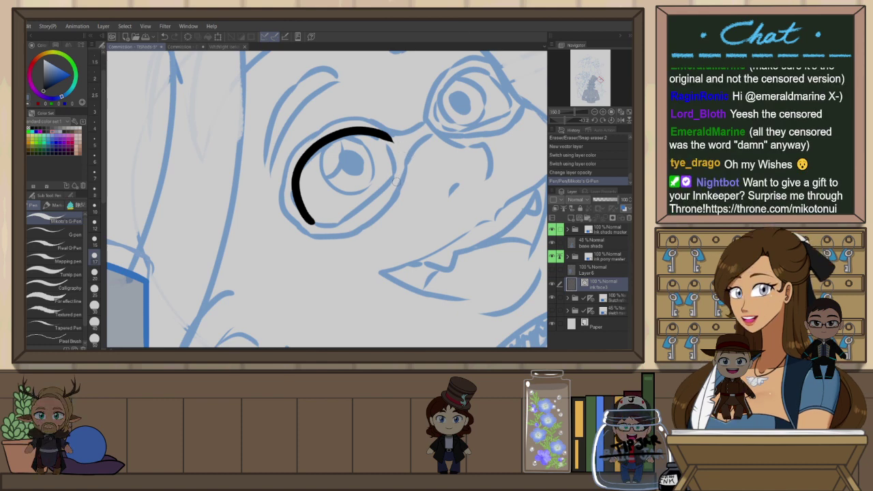
key("ctrl+z")
mouse_move(315, 223)
left_mouse_down()
mouse_move(292, 198)
mouse_move(392, 157)
left_mouse_up()
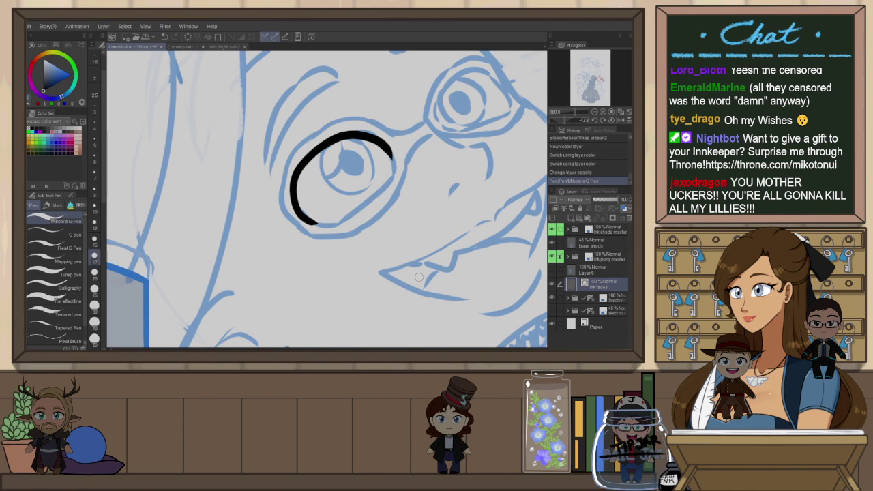
key("h")
key("ctrl+at")
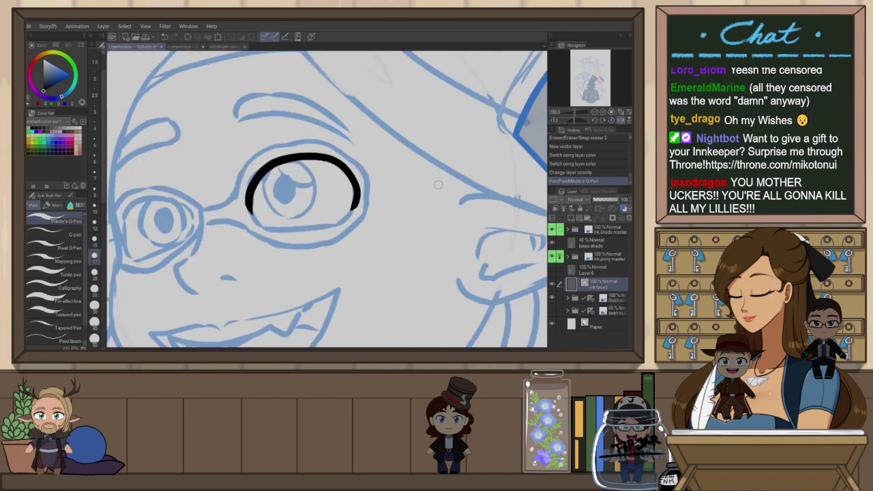
key("r")
left_click_drag(435, 192, 357, 97)
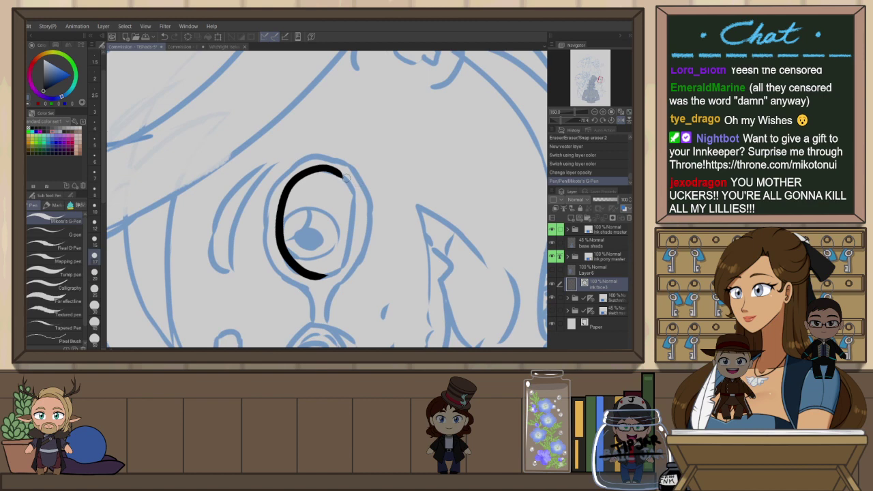
left_click_drag(334, 197, 366, 62)
mouse_move(351, 268)
left_mouse_down()
mouse_move(324, 222)
mouse_move(353, 199)
left_mouse_up()
key("ctrl+z")
mouse_move(369, 271)
left_mouse_down()
mouse_move(326, 239)
mouse_move(351, 199)
left_mouse_up()
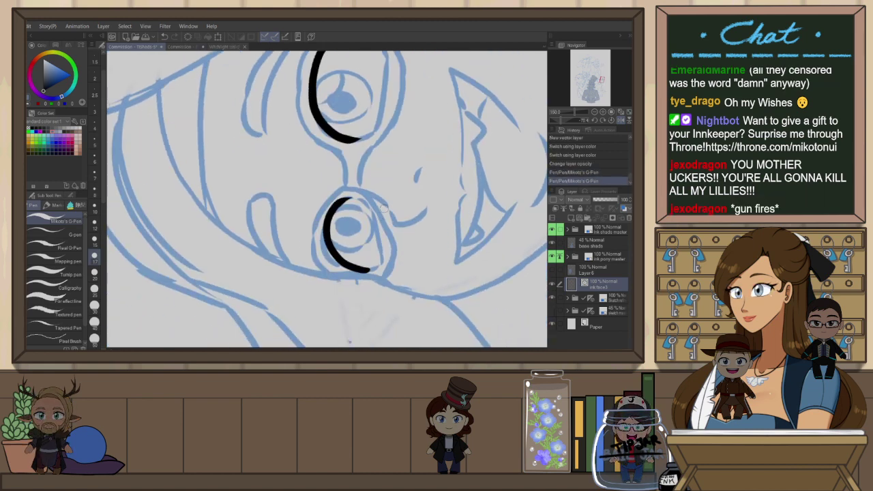
key("ctrl+@")
key("ctrl+z")
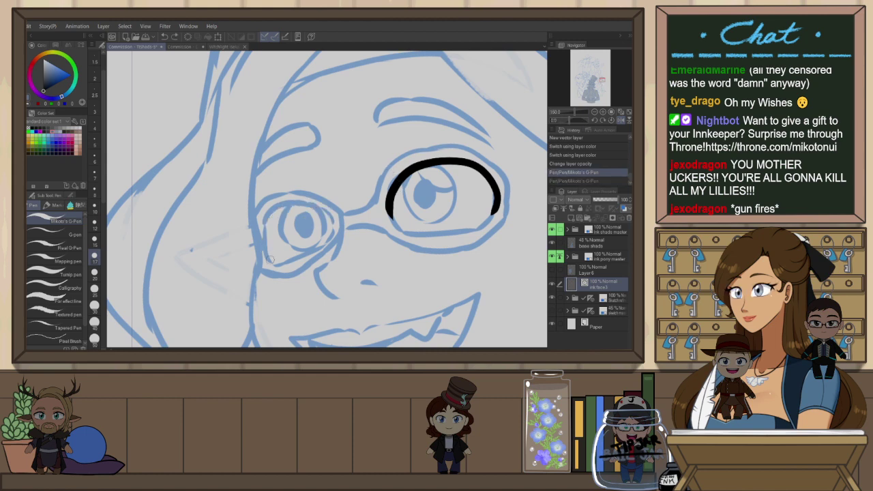
mouse_move(270, 259)
left_mouse_down()
mouse_move(260, 229)
mouse_move(331, 229)
left_mouse_up()
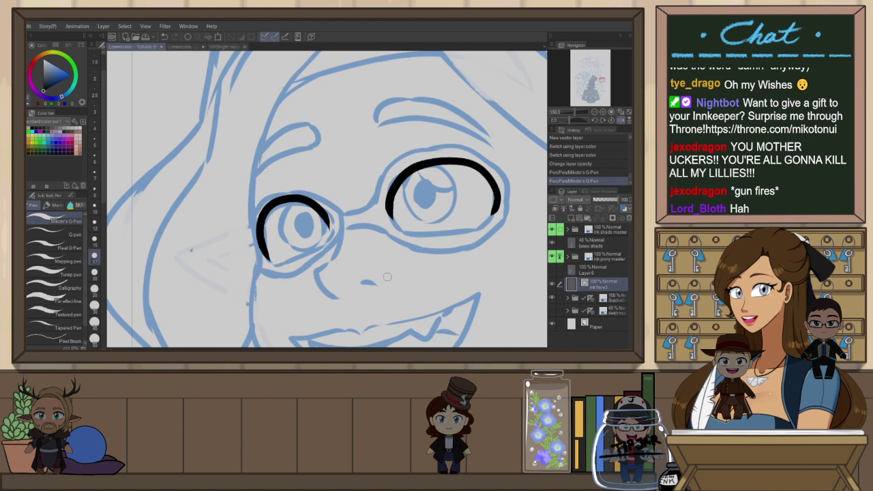
left_click(621, 120)
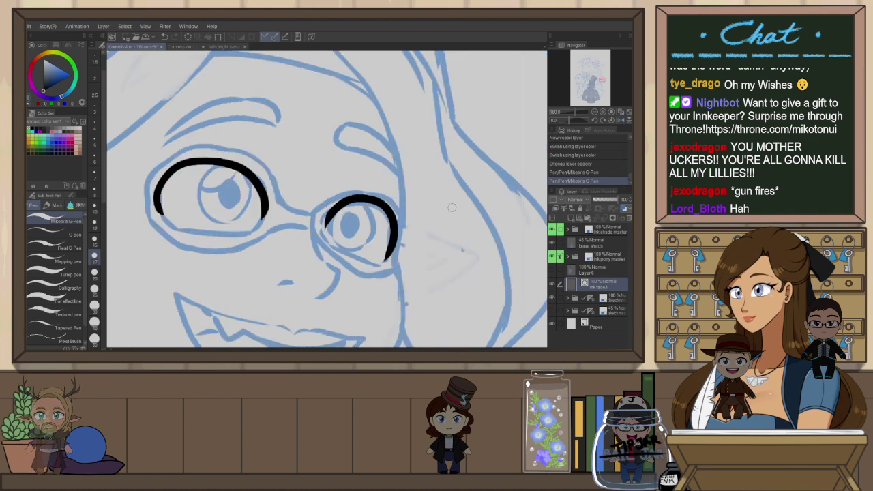
key("shift+space")
left_click_drag(451, 208, 368, 81)
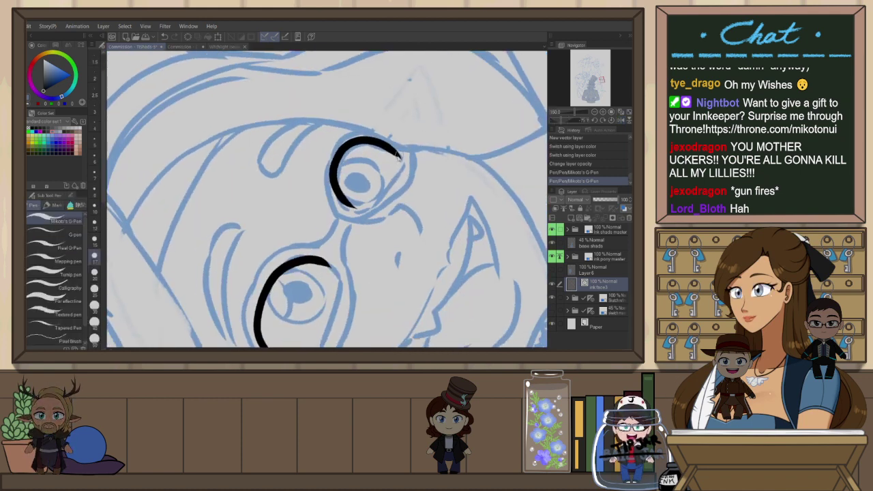
key("ctrl+z")
Ink a thick upper lid line on the glasses-wearing character's smaller, farther eye at brush size 17, redoing unsatisfactory strokes
left_click_drag(402, 157, 365, 140)
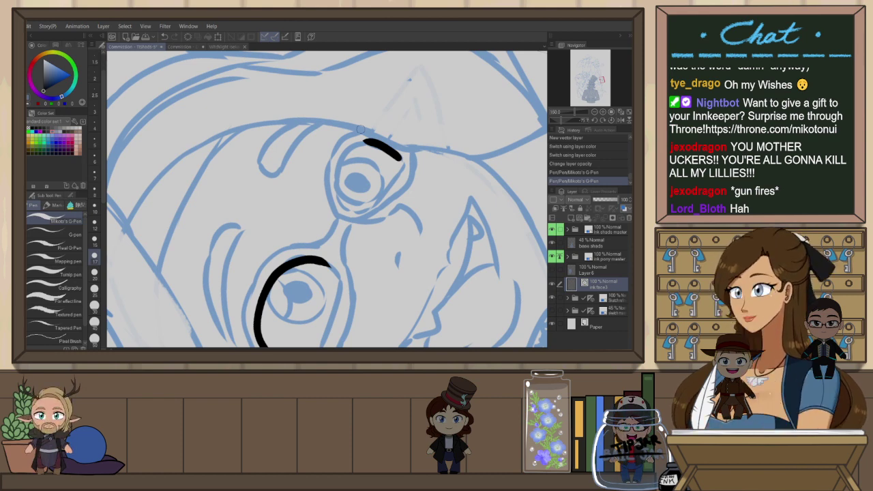
left_click_drag(434, 108, 434, 172)
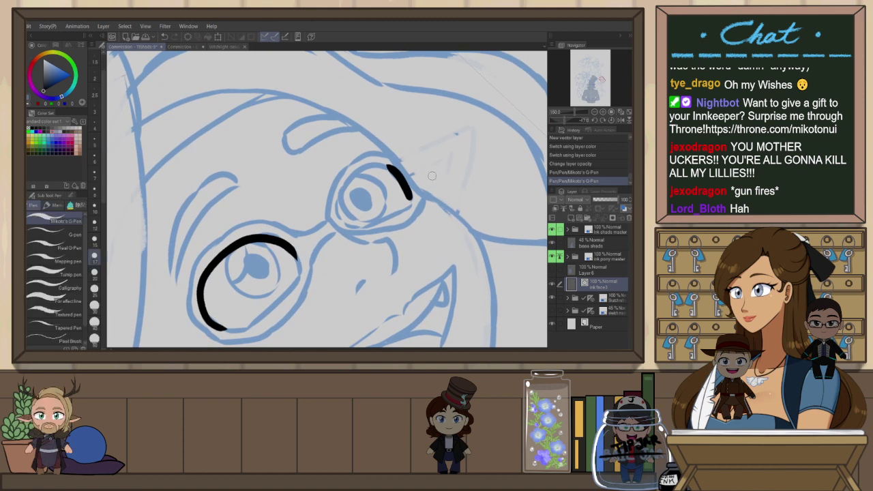
key("ctrl+z")
mouse_move(410, 197)
left_mouse_down()
mouse_move(333, 200)
mouse_move(341, 228)
left_mouse_up()
key("ctrl+z")
mouse_move(410, 197)
left_mouse_down()
mouse_move(382, 165)
mouse_move(339, 227)
left_mouse_up()
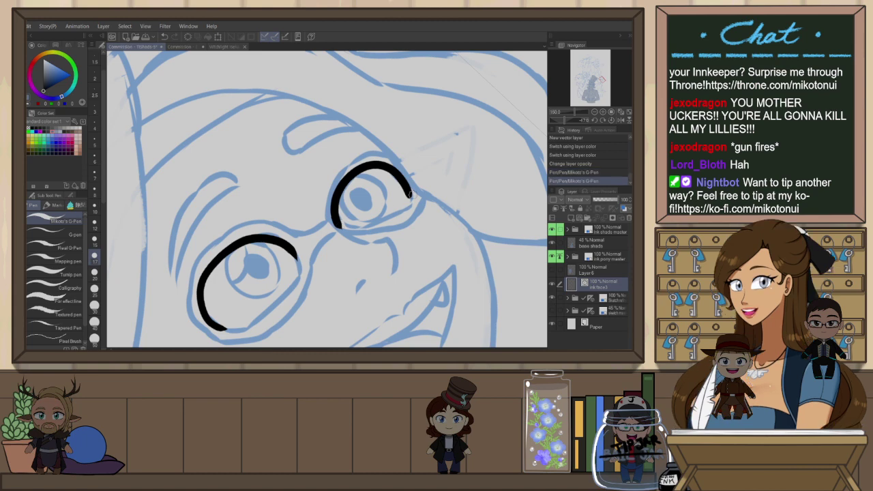
mouse_move(402, 201)
left_mouse_down()
mouse_move(432, 191)
mouse_move(370, 220)
left_mouse_up()
key("ctrl+z")
key("ctrl+z")
mouse_move(440, 188)
left_mouse_down()
mouse_move(421, 162)
mouse_move(379, 216)
left_mouse_up()
key("ctrl+z")
left_click_drag(440, 185, 369, 208)
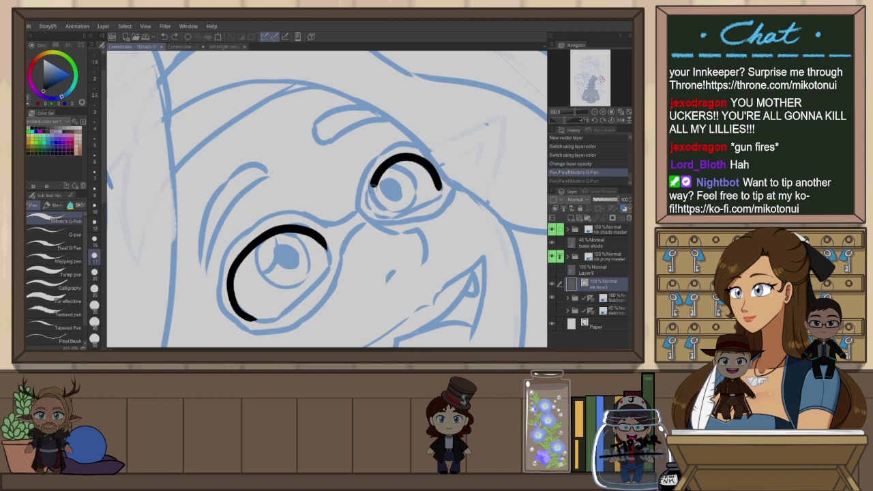
key("ctrl+z")
mouse_move(440, 184)
left_mouse_down()
mouse_move(397, 159)
mouse_move(389, 217)
left_mouse_up()
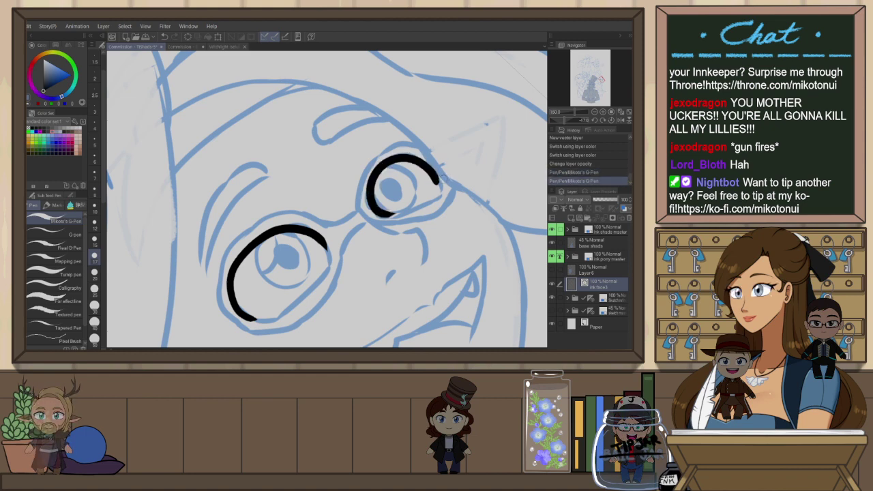
key("ctrl+z")
mouse_move(439, 184)
left_mouse_down()
mouse_move(424, 164)
mouse_move(370, 211)
left_mouse_up()
key("ctrl+z")
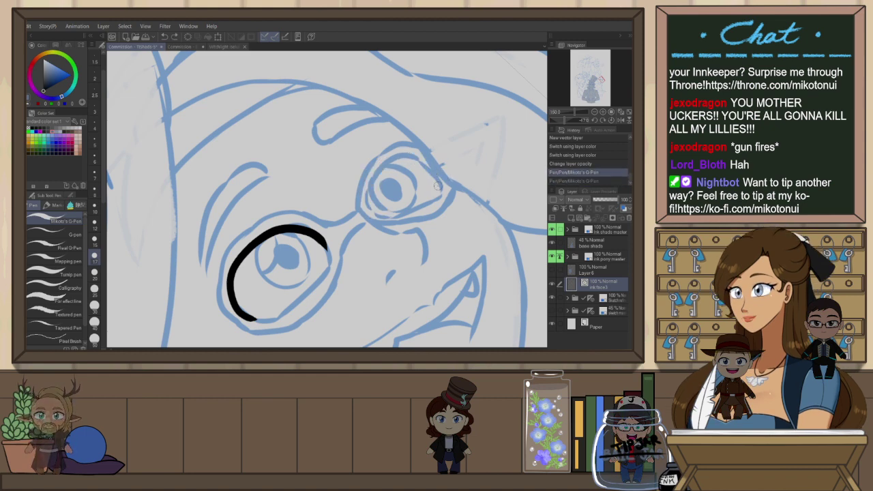
mouse_move(438, 185)
left_mouse_down()
mouse_move(419, 159)
mouse_move(379, 212)
left_mouse_up()
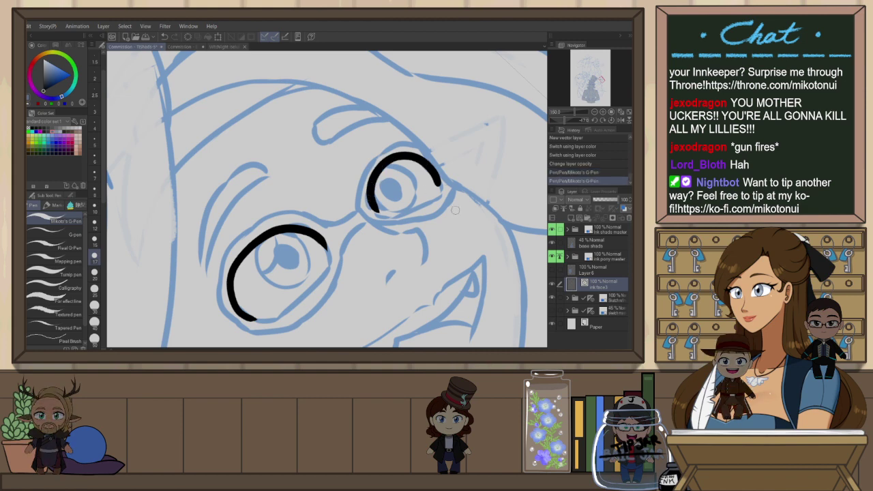
Ink a thin lower lid line on the larger, nearer eye at brush size 7, joining both ends of the upper lid
key("ctrl+@")
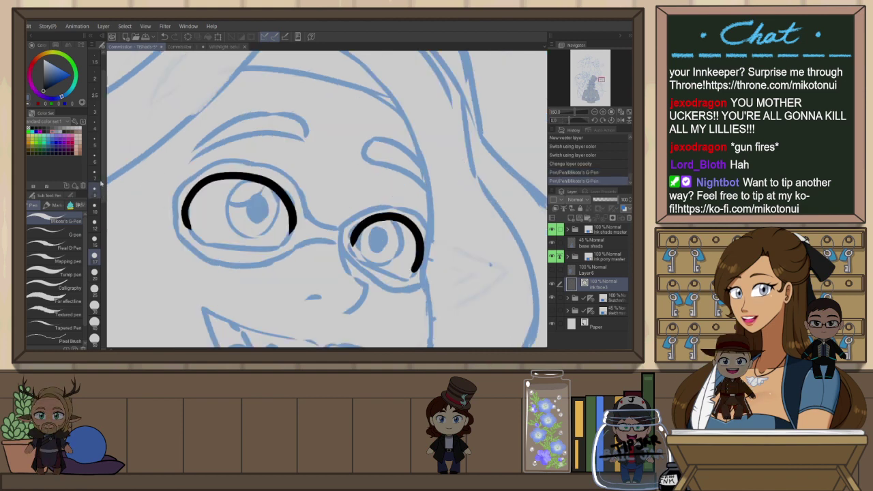
key("r")
left_click_drag(454, 148, 310, 336)
mouse_move(378, 68)
left_mouse_down()
mouse_move(338, 63)
mouse_move(339, 99)
mouse_move(372, 132)
mouse_move(340, 149)
mouse_move(337, 194)
left_mouse_up()
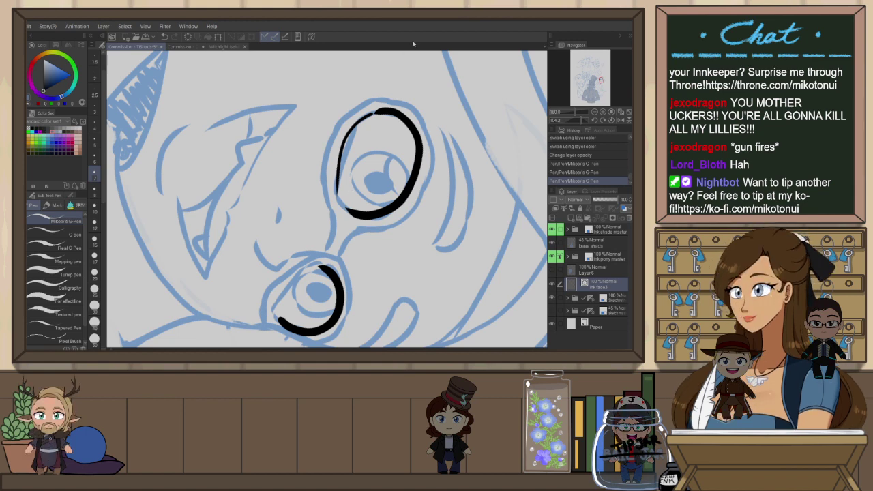
key("ctrl+z")
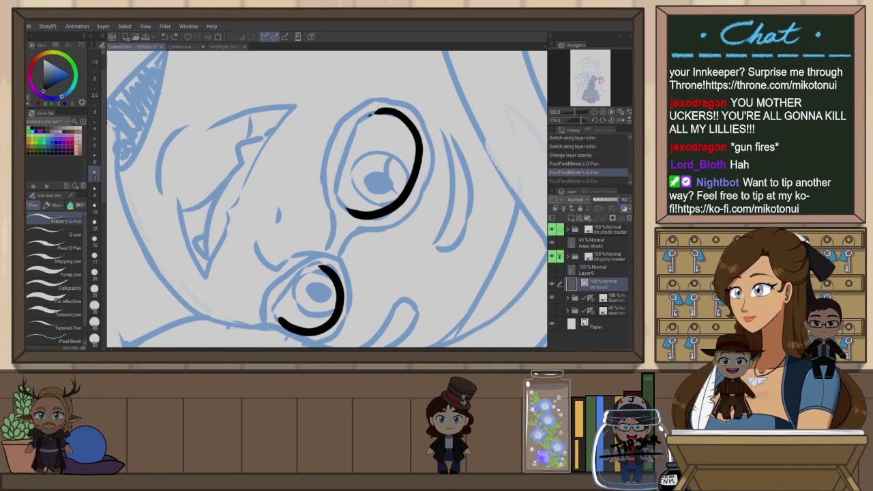
mouse_move(372, 115)
left_mouse_down()
mouse_move(340, 156)
mouse_move(345, 203)
left_mouse_up()
key("ctrl+z")
key("ctrl+z")
mouse_move(361, 120)
left_mouse_down()
mouse_move(337, 170)
mouse_move(342, 205)
left_mouse_up()
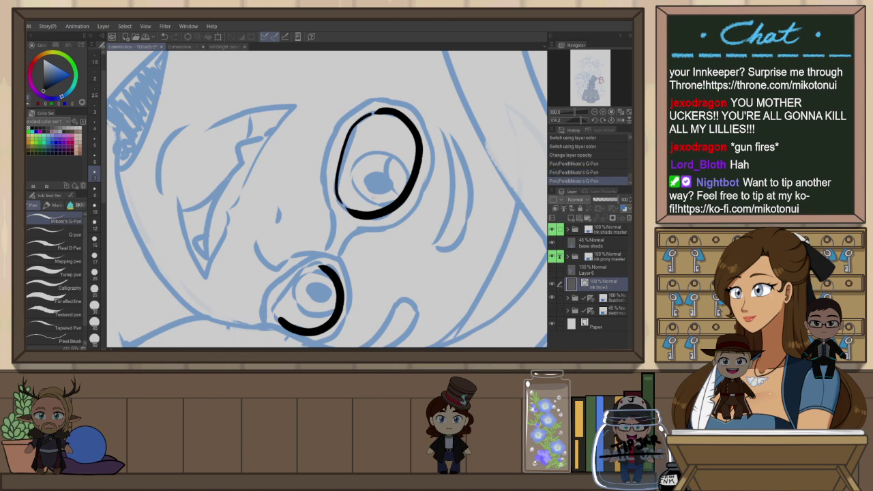
Mirror the canvas view and try a thin lower lid line on the smaller eye at brush size 7
key("ctrl+@")
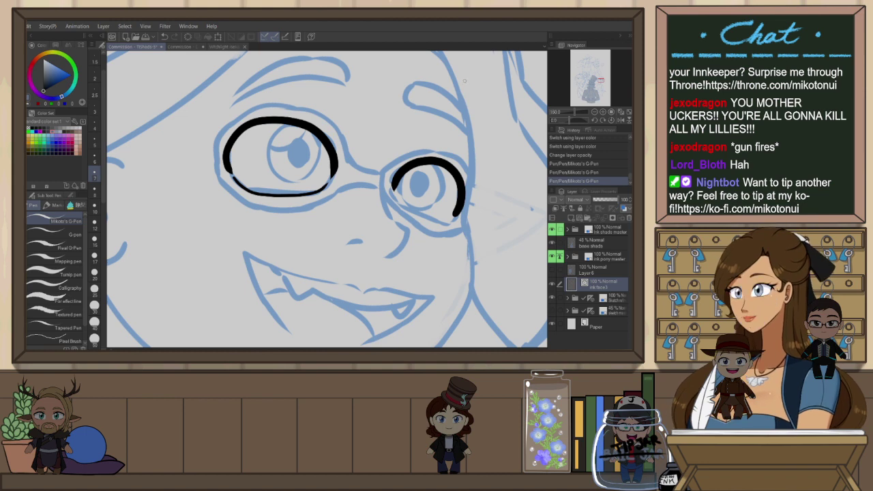
key("h")
key("r")
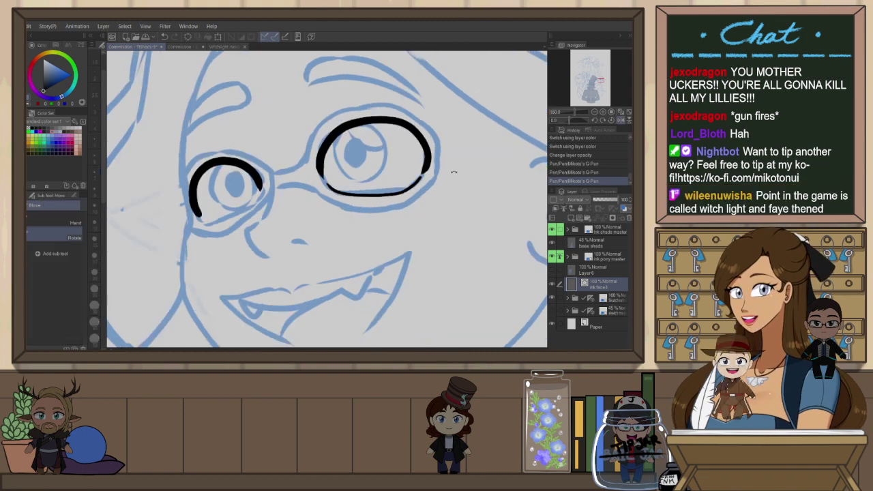
left_click_drag(456, 171, 408, 97)
key("p")
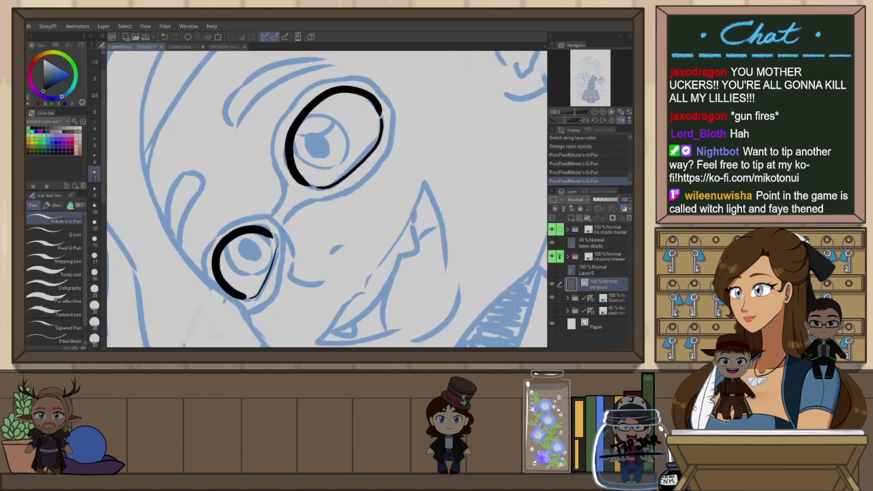
key("ctrl+z")
left_click_drag(251, 298, 274, 236)
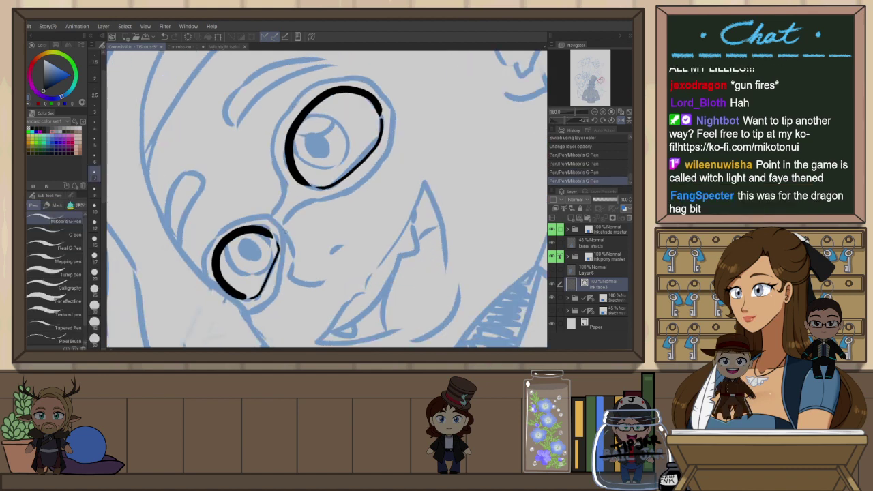
Replace the smaller eye's lower lid line with a cleaner thin stroke that meets both ends of the upper lid
key("ctrl+@")
key("r")
left_click_drag(435, 213, 304, 305)
key("p")
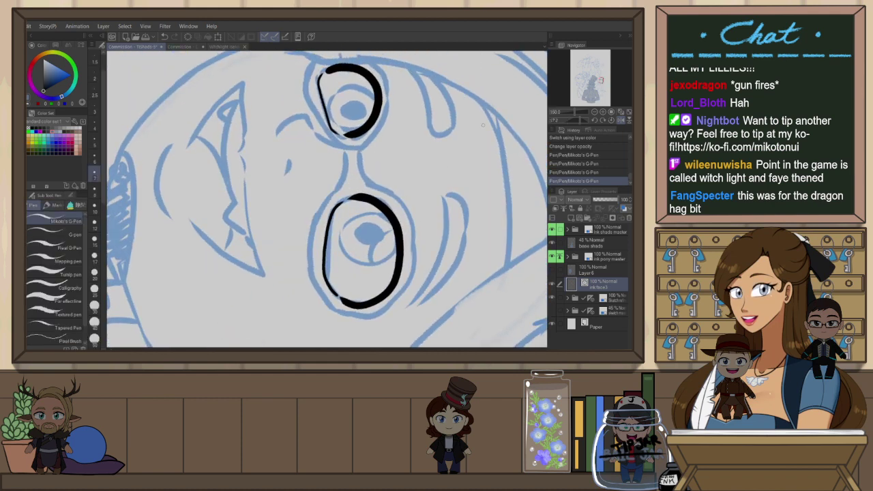
left_click_drag(466, 173, 429, 213)
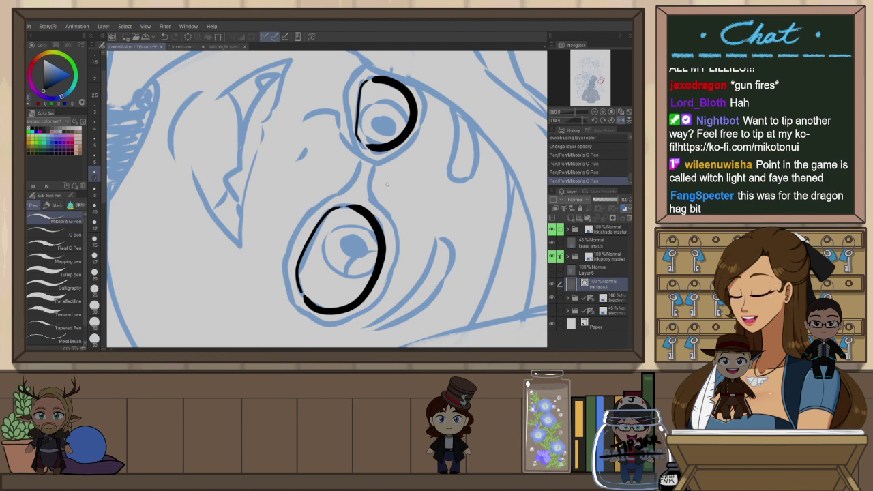
left_click_drag(387, 186, 395, 232)
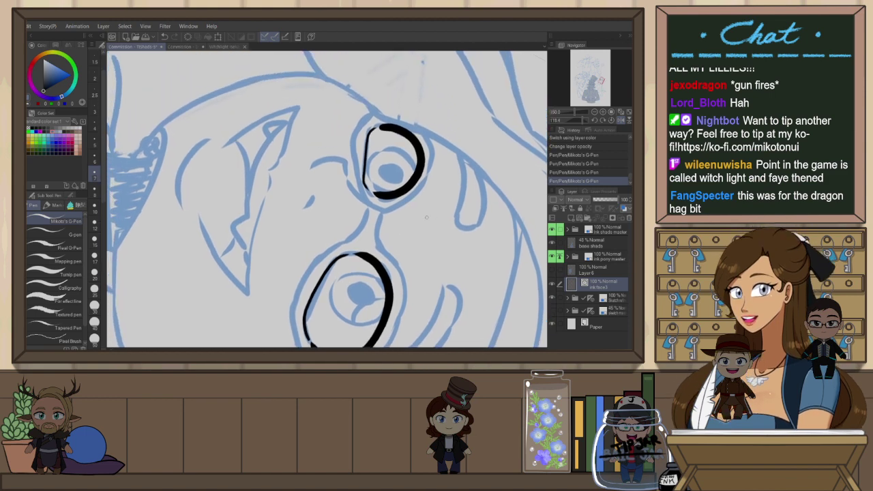
key("ctrl+z")
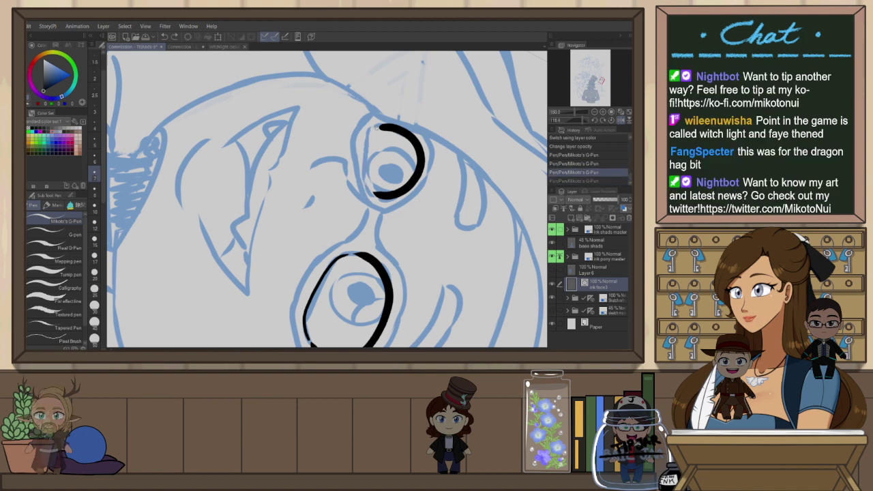
left_click_drag(377, 128, 372, 196)
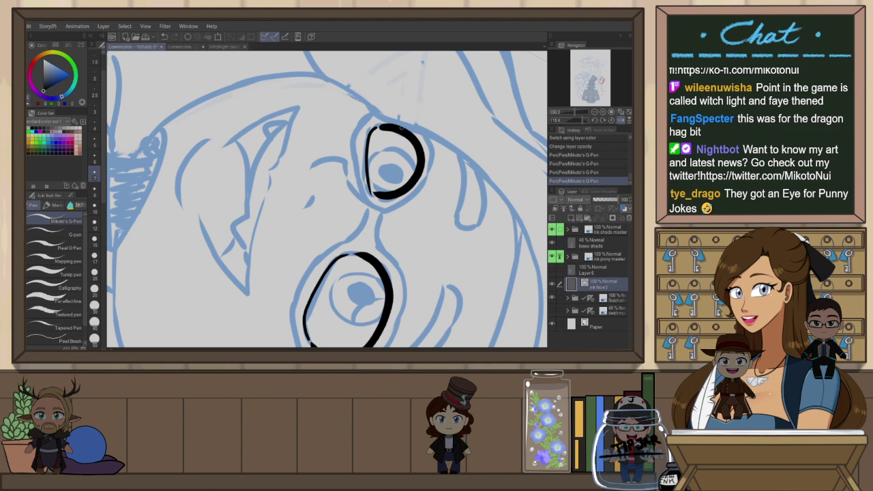
key("ctrl+z")
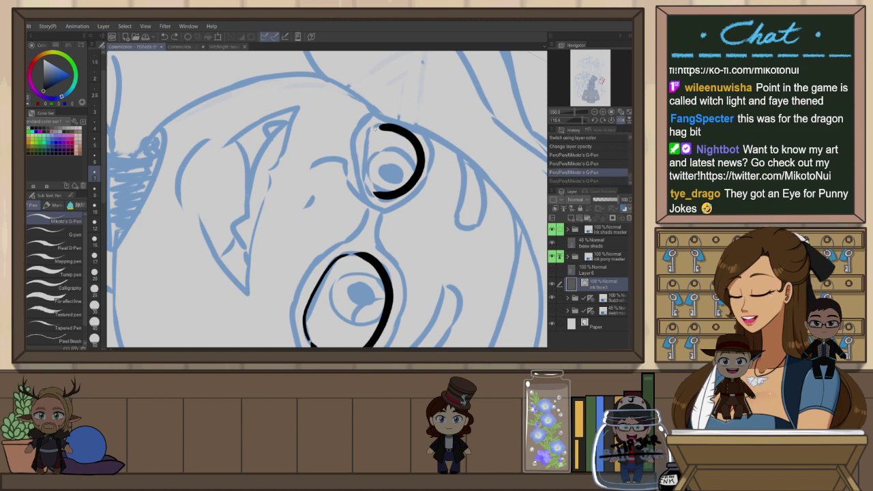
mouse_move(365, 141)
left_mouse_down()
mouse_move(363, 175)
mouse_move(370, 134)
mouse_move(368, 189)
mouse_move(369, 135)
mouse_move(370, 194)
left_mouse_up()
key("ctrl+z")
key("ctrl+z")
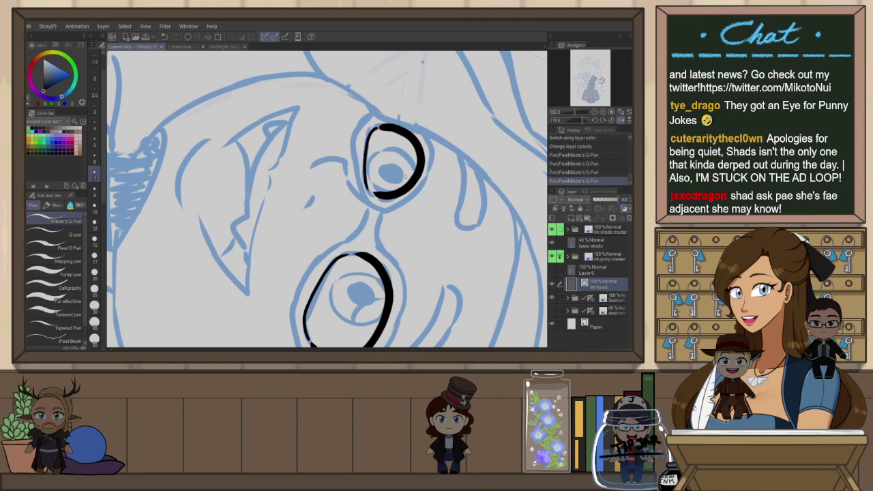
Check the shape and balance of both inked eyes from farther out in the mirrored view and unmirrored view
key("ctrl+@")
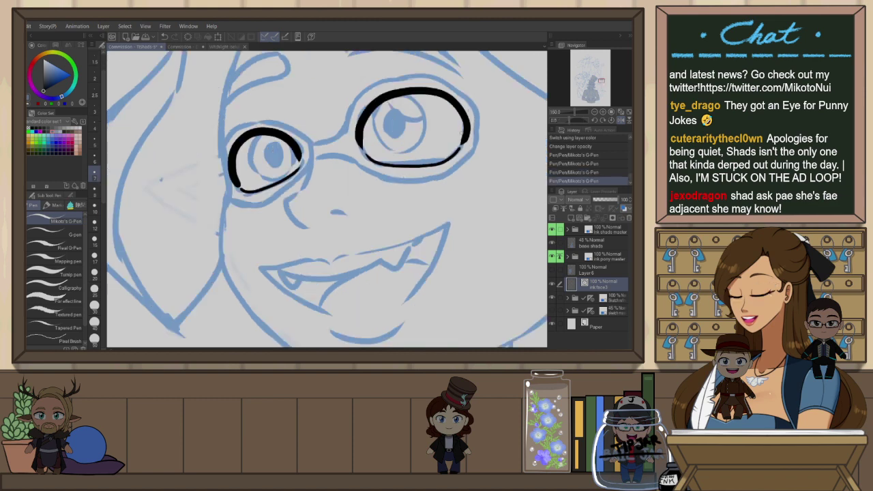
left_click_drag(442, 189, 453, 219)
scroll(448, 205, "down", 5)
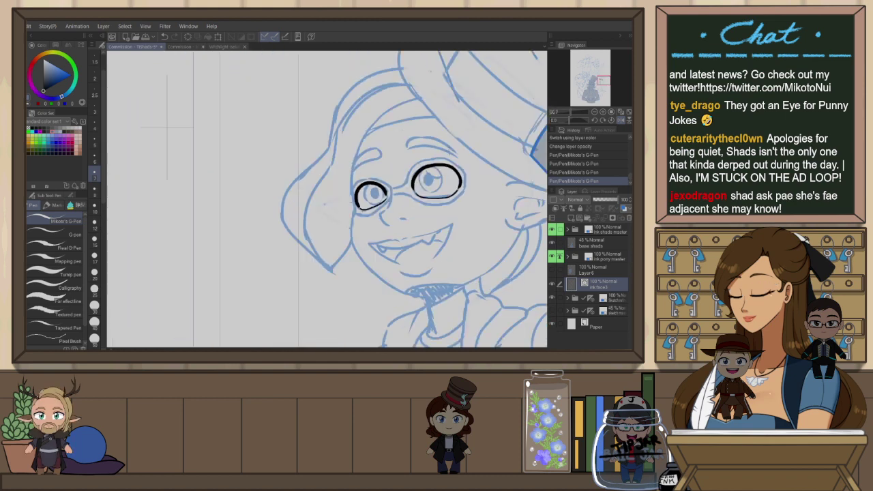
scroll(447, 186, "up", 3)
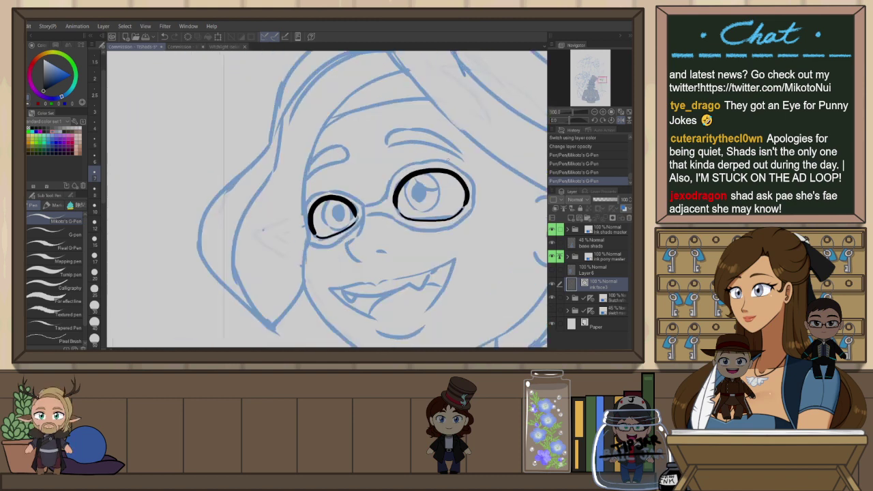
left_click_drag(452, 211, 418, 199)
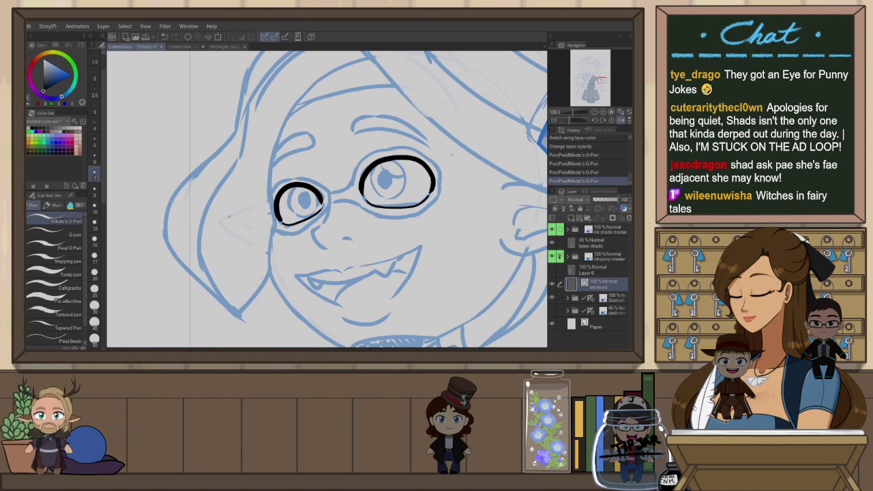
key("h")
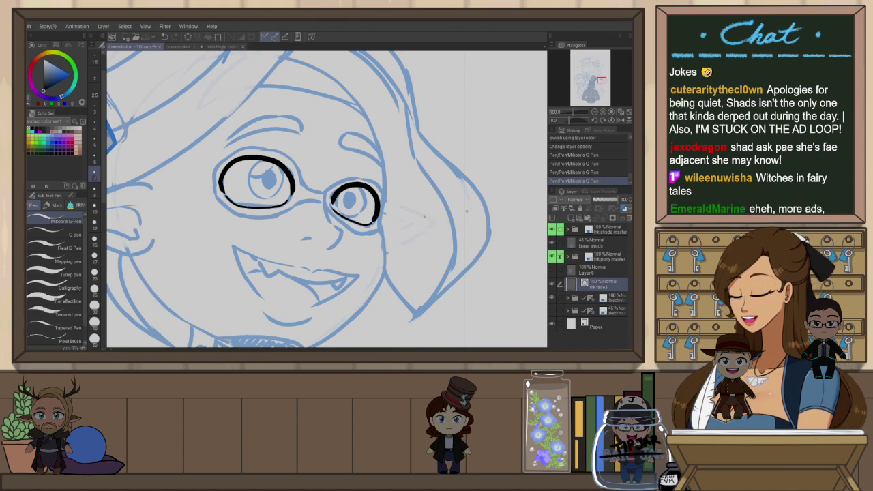
left_click_drag(351, 241, 454, 245)
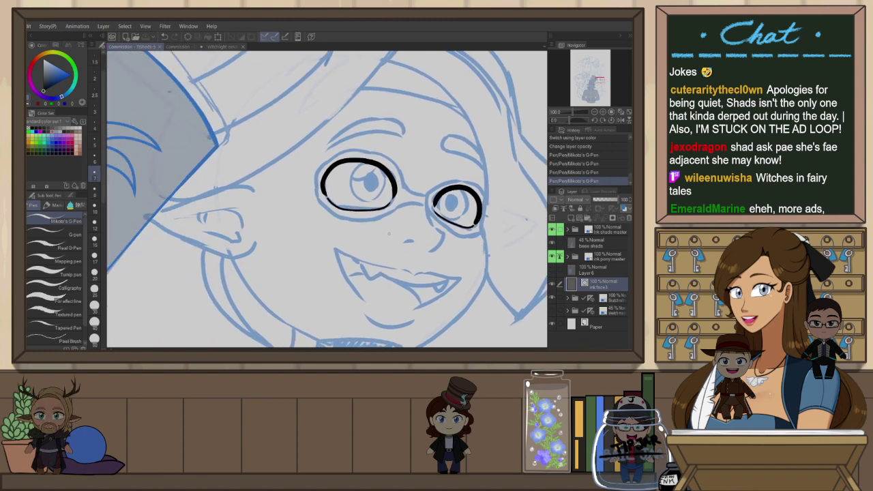
Ink a thin round iris outline inside the larger eye over the blue sketch, redoing the stroke until it fits
scroll(388, 233, "up", 2)
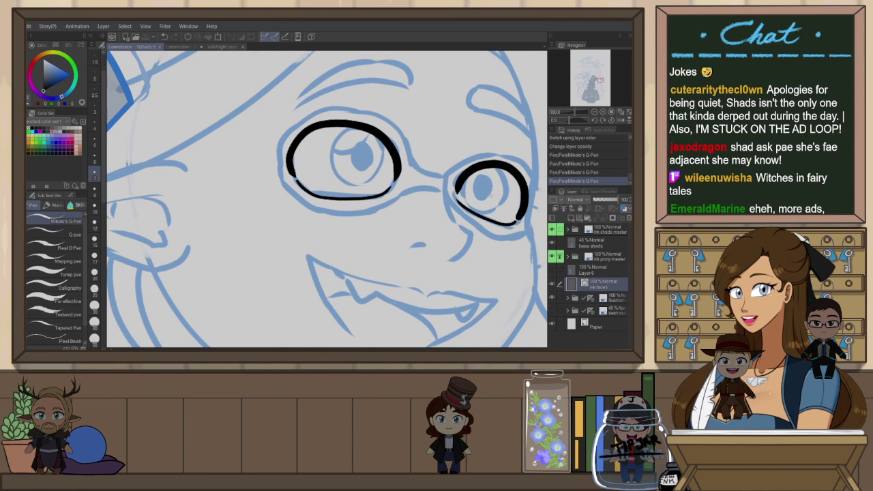
scroll(385, 176, "up", 1)
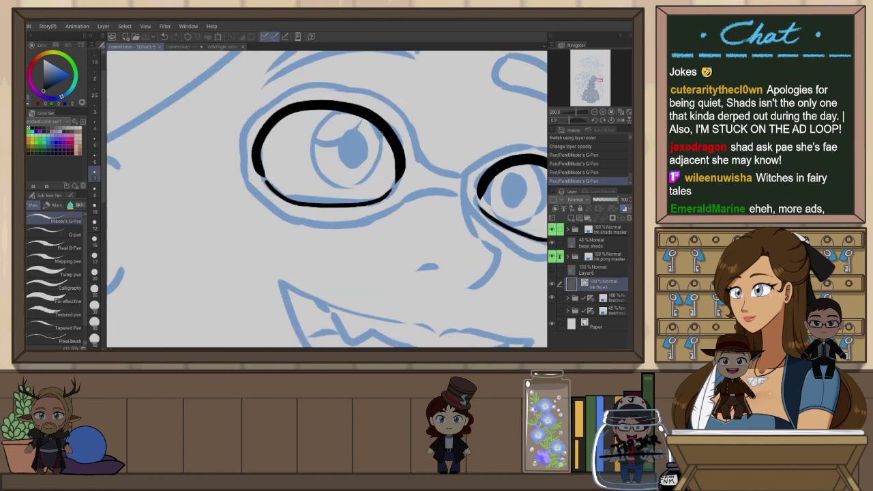
mouse_move(337, 118)
left_mouse_down()
mouse_move(379, 183)
mouse_move(386, 137)
mouse_move(375, 118)
mouse_move(330, 111)
mouse_move(312, 163)
mouse_move(376, 178)
mouse_move(377, 124)
left_mouse_up()
key("ctrl+z")
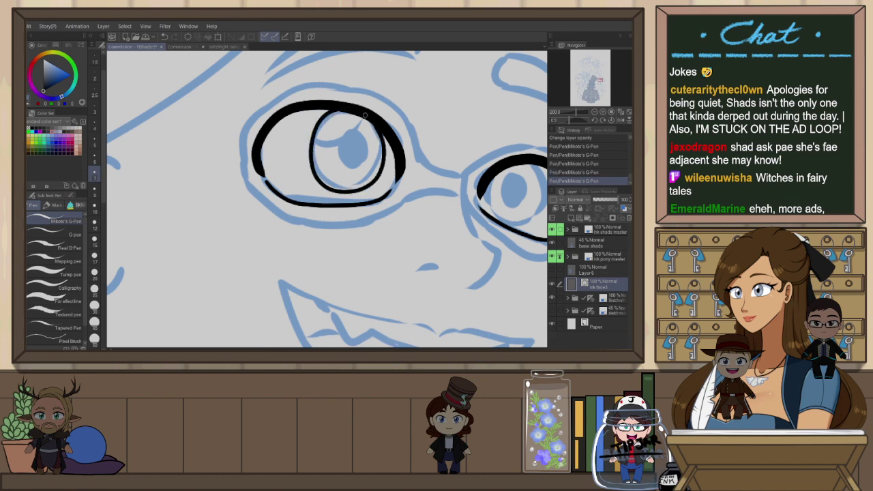
key("ctrl+z")
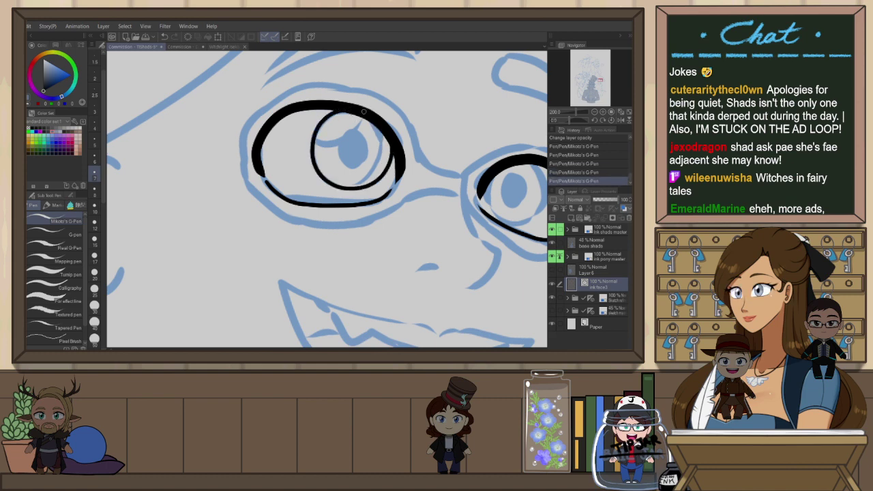
key("ctrl+z")
left_click_drag(356, 190, 380, 123)
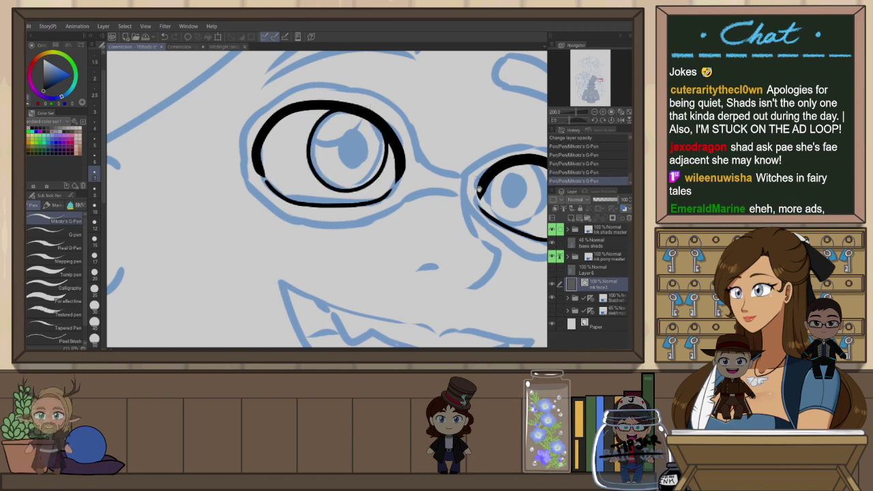
Ink the iris outline inside the smaller eye, following the blue sketch
left_click_drag(506, 171, 367, 152)
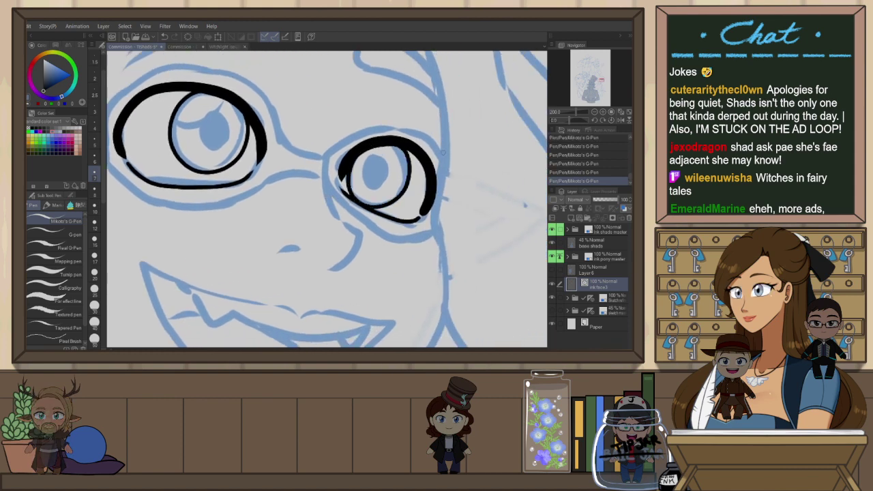
scroll(424, 171, "down", 2)
scroll(431, 166, "up", 1)
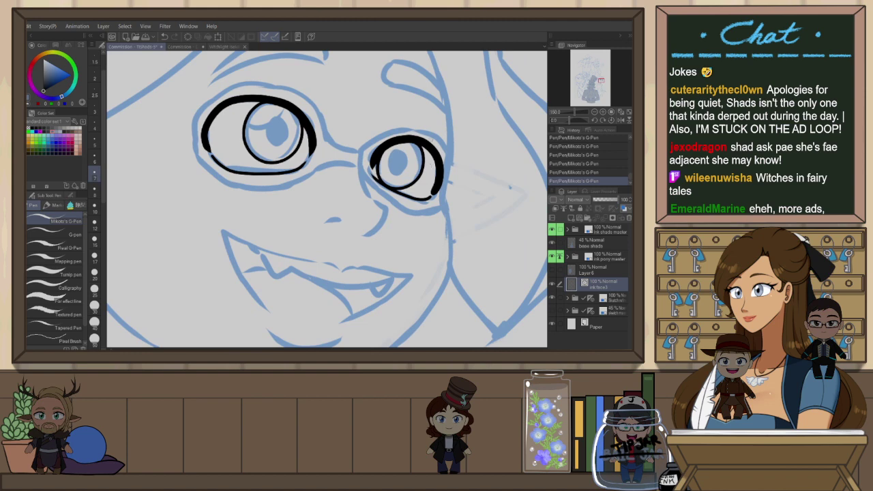
Select the smaller eye's iris outline as a vector object, adjust its proportions slightly, and deselect it
key("o")
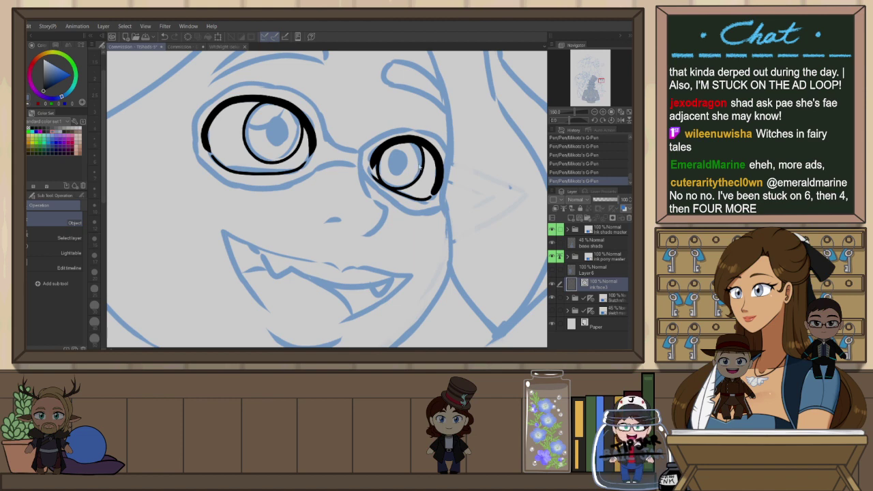
left_click(420, 171)
left_click_drag(431, 197, 434, 193)
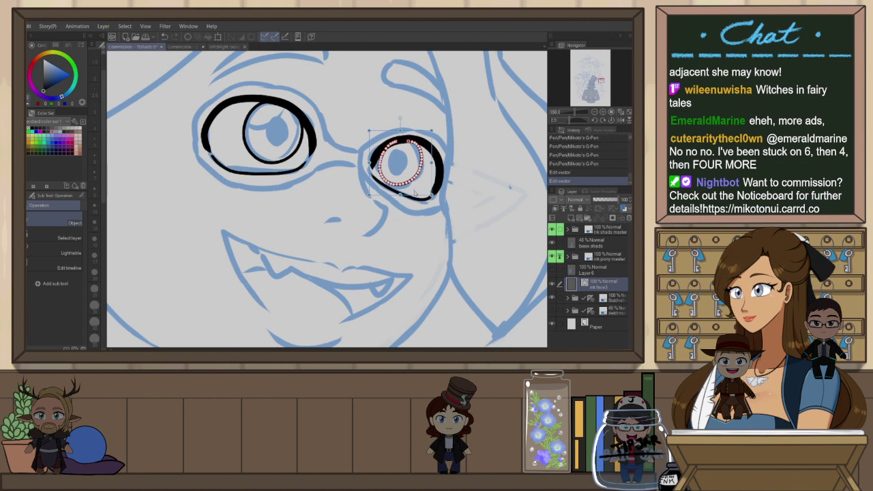
left_click_drag(400, 195, 401, 197)
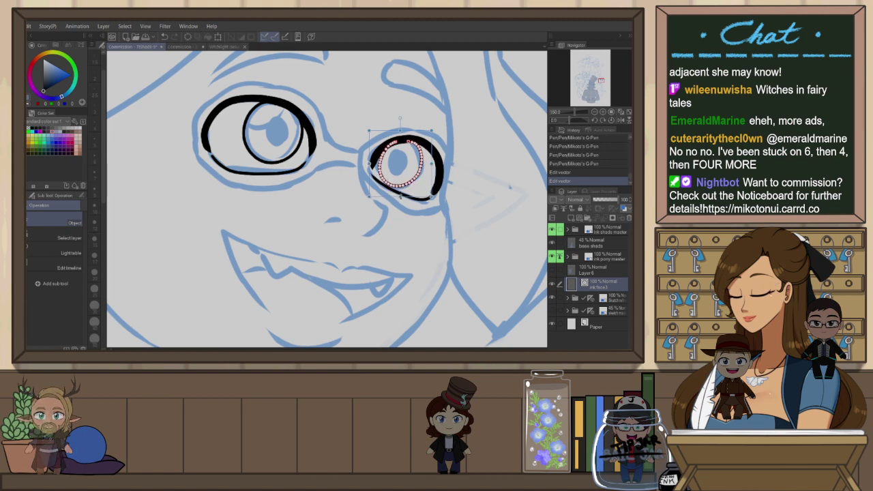
left_click(413, 221)
Flip the canvas view and ink solid black oval pupils in both eyes with the G-Pen, redoing unsatisfactory strokes
key("h")
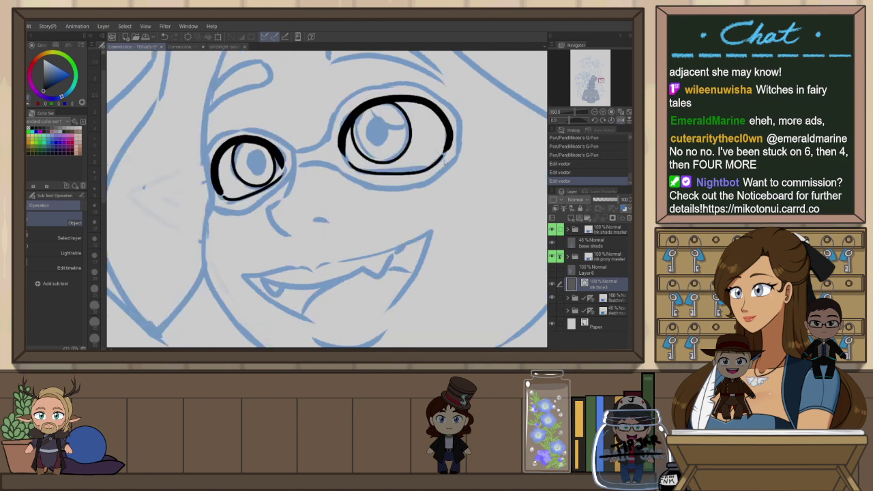
key("p")
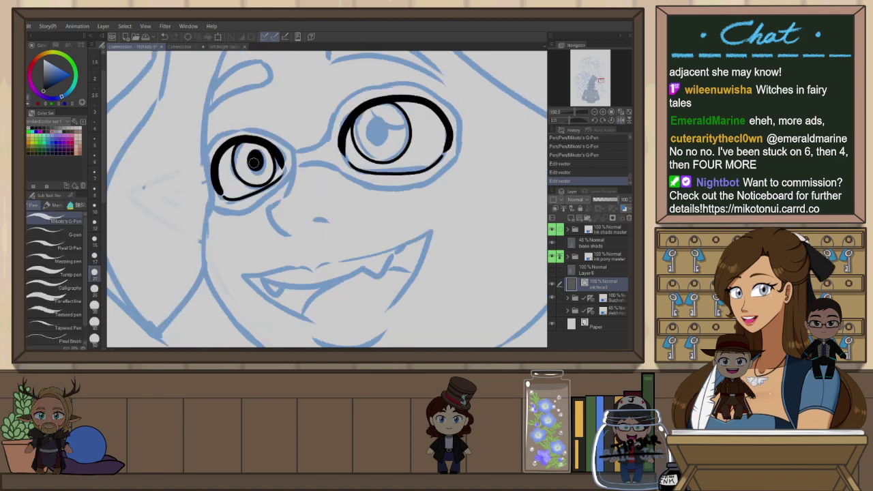
key("ctrl+z")
left_click_drag(253, 162, 254, 155)
key("ctrl+z")
key("ctrl+z")
key("ctrl+z")
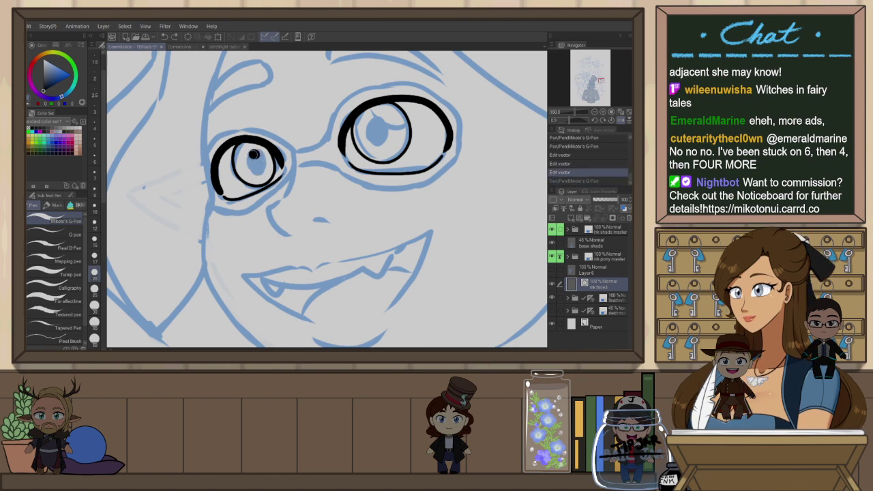
key("ctrl+y")
left_click_drag(375, 125, 381, 125)
key("ctrl+z")
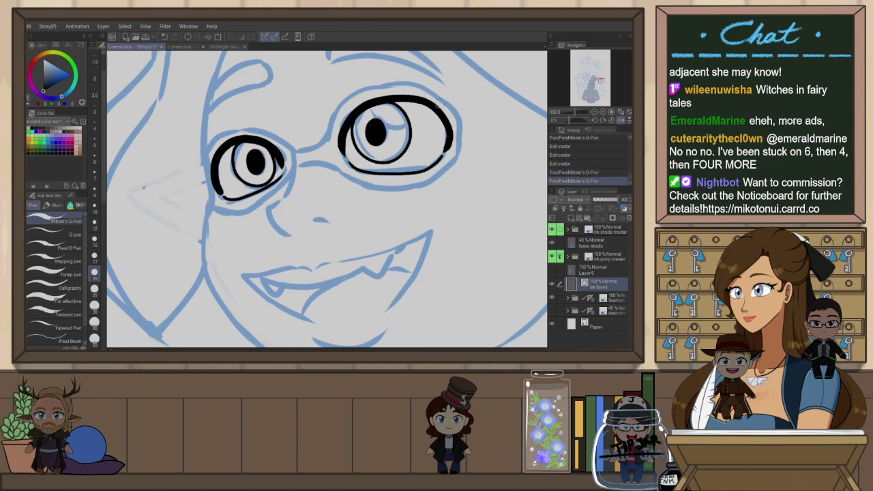
Check the face in the unflipped view and undo the larger eye's inked pupil
scroll(434, 141, "down", 5)
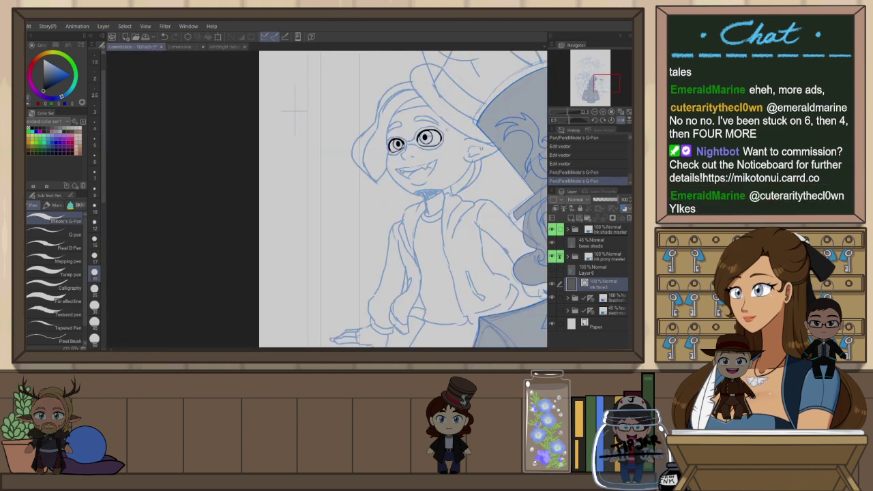
scroll(441, 132, "up", 5)
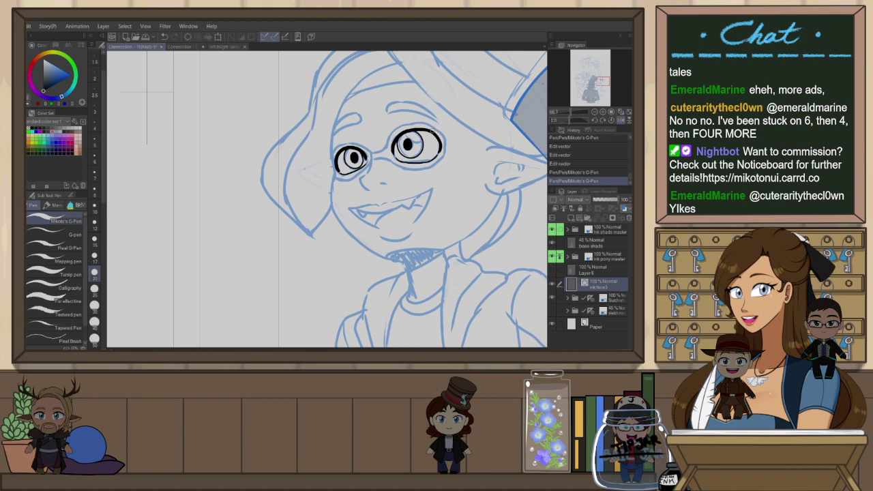
key("h")
key("y")
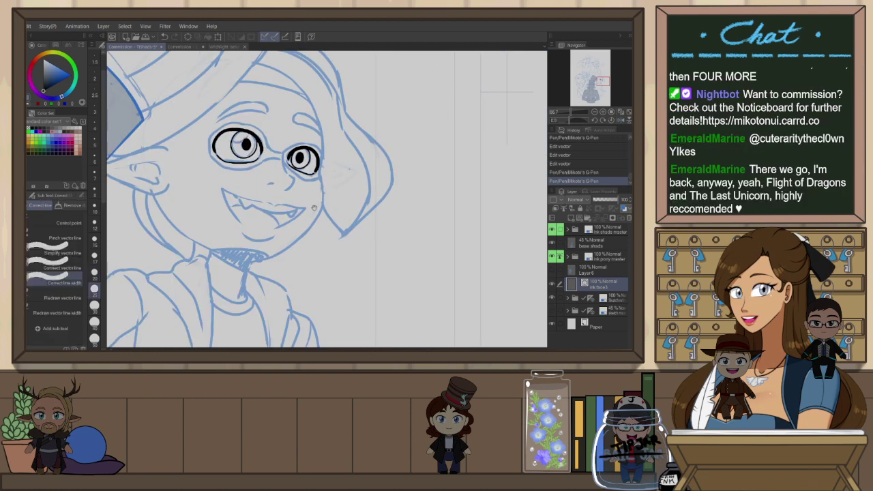
left_click_drag(314, 207, 416, 213)
scroll(421, 134, "up", 1)
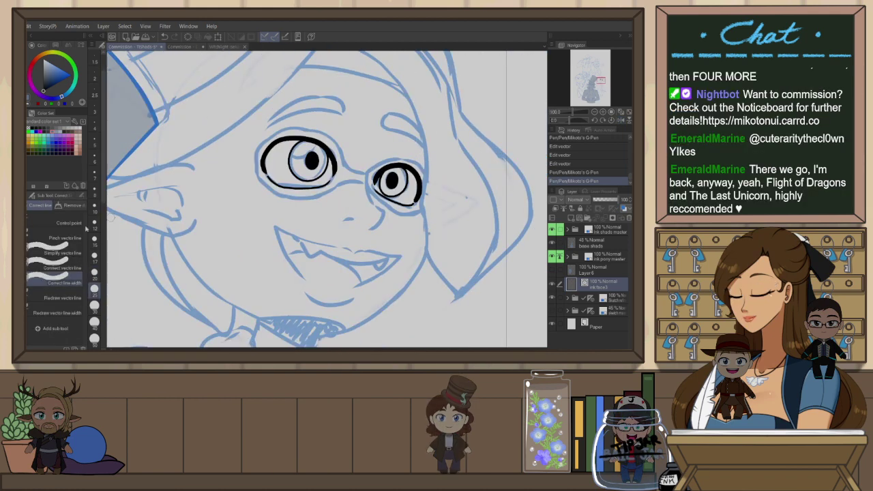
left_click(68, 238)
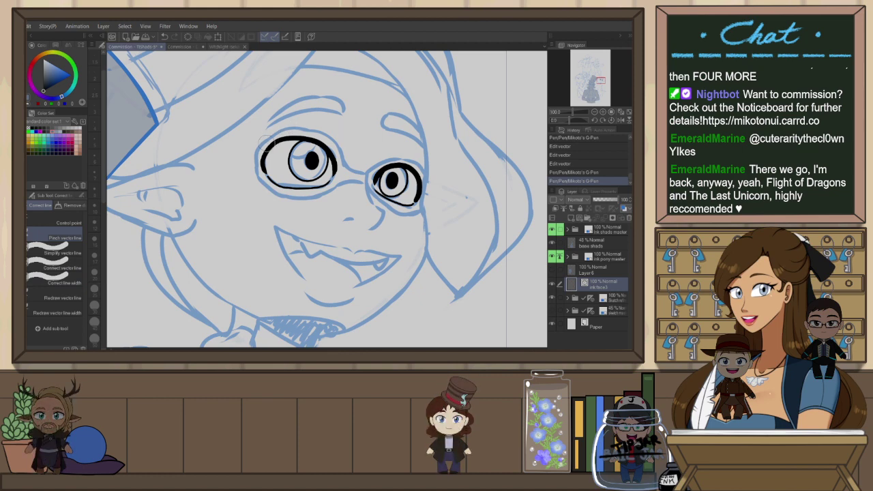
left_click(66, 266)
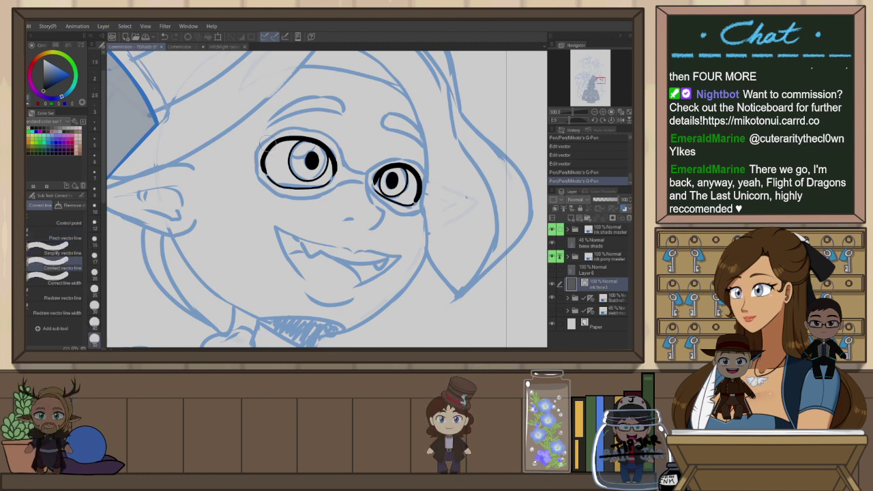
key("ctrl+z")
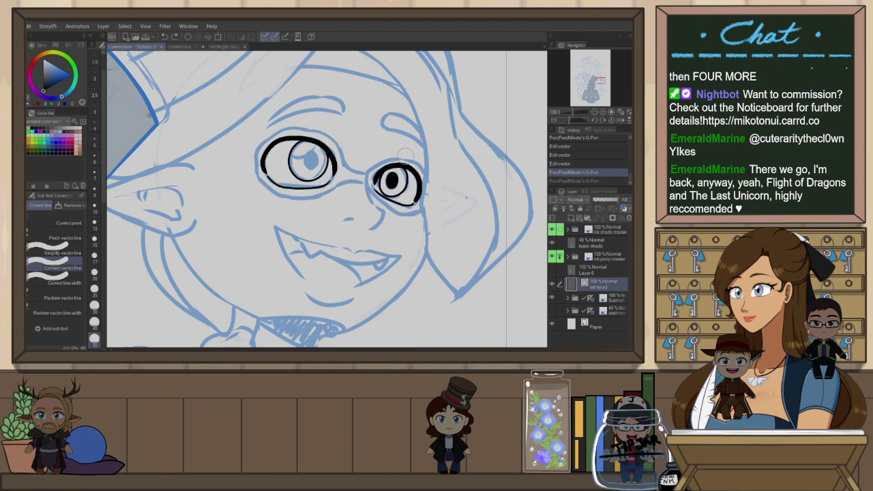
Thicken the larger eye's upper lid line and the smaller eye's outer lid line with Correct line width, redoing unsatisfactory passes
key("o")
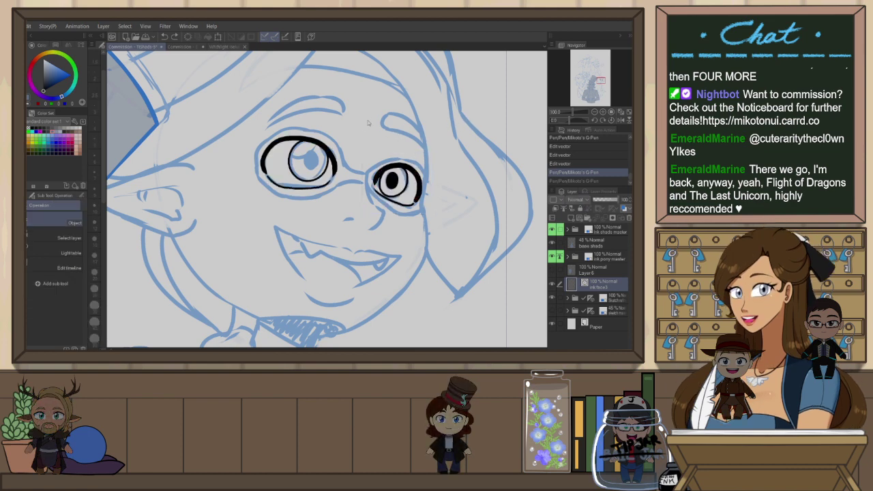
key("y")
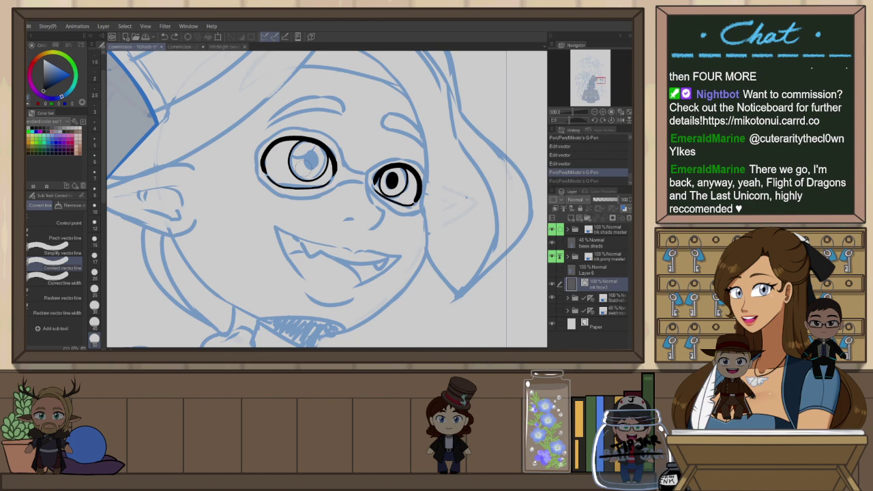
left_click(60, 280)
mouse_move(251, 155)
left_mouse_down()
mouse_move(298, 135)
mouse_move(321, 142)
left_mouse_up()
key("ctrl+z")
key("ctrl+y")
key("ctrl+z")
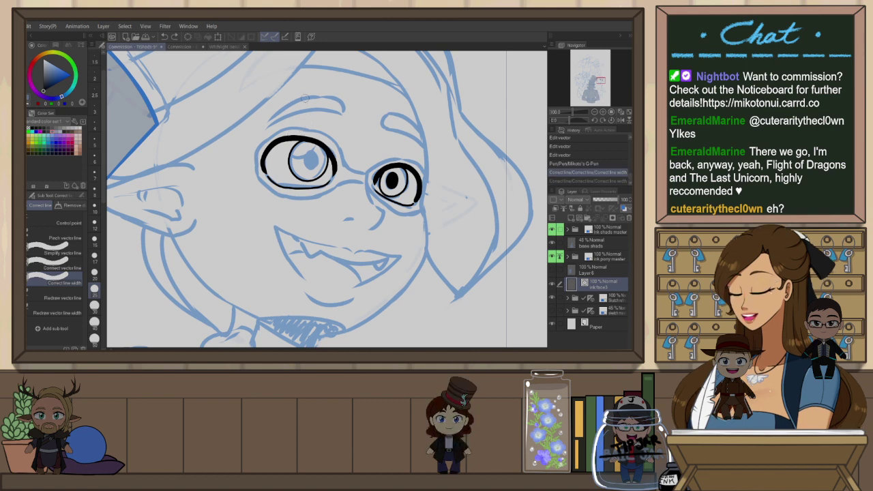
key("ctrl+z")
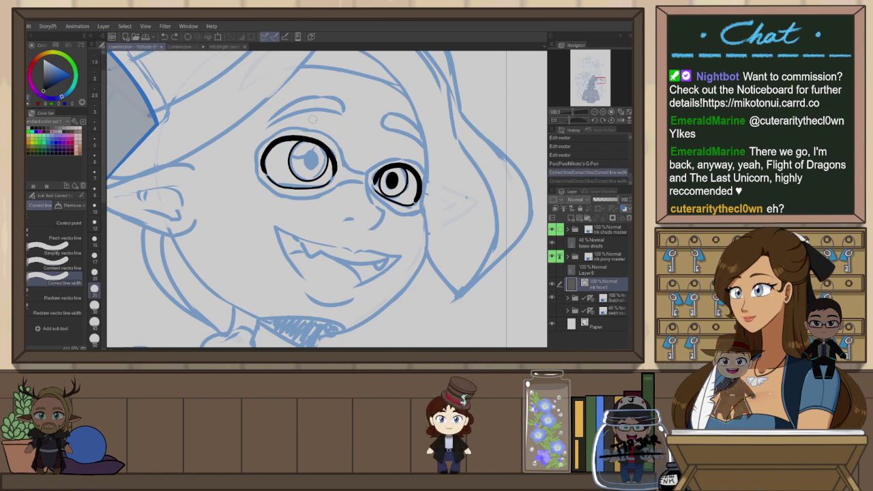
key("ctrl+z")
left_click_drag(306, 135, 336, 152)
key("ctrl+z")
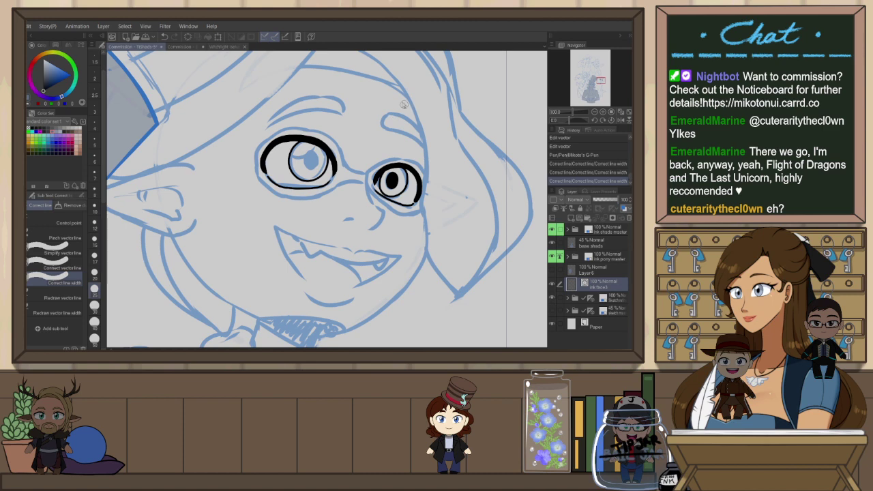
key("ctrl+z")
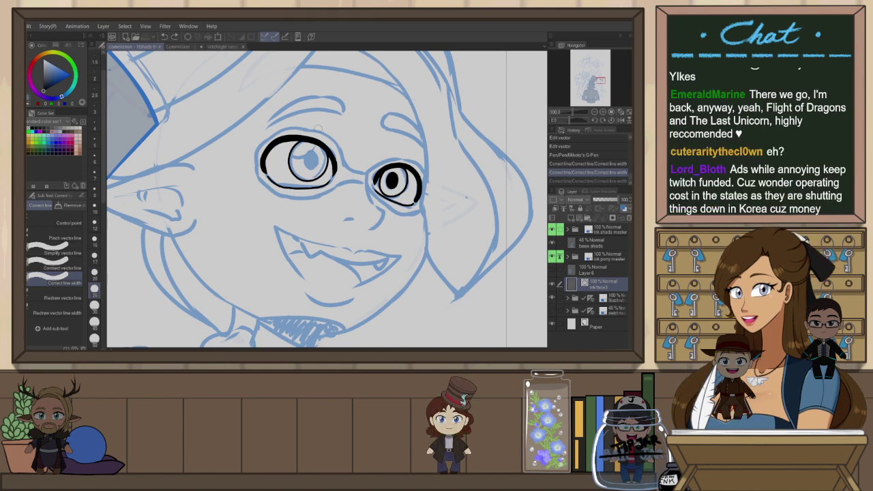
left_click_drag(300, 139, 276, 145)
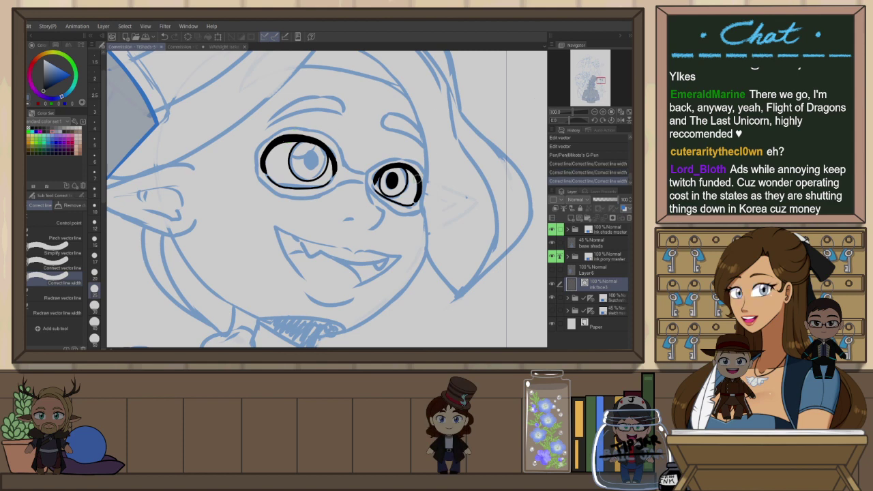
left_click_drag(417, 178, 419, 193)
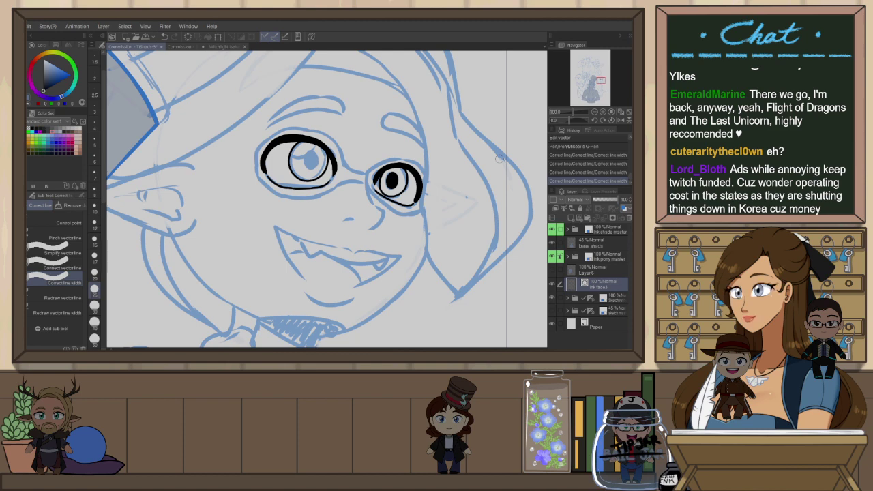
Redraw the solid black pupil in the larger eye with the G-Pen, retrying until its shape and placement fit
key("p")
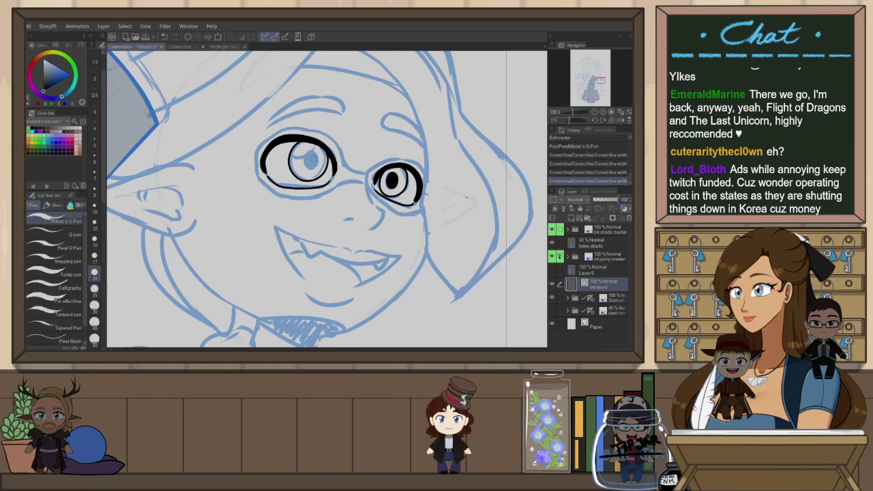
key("ctrl+z")
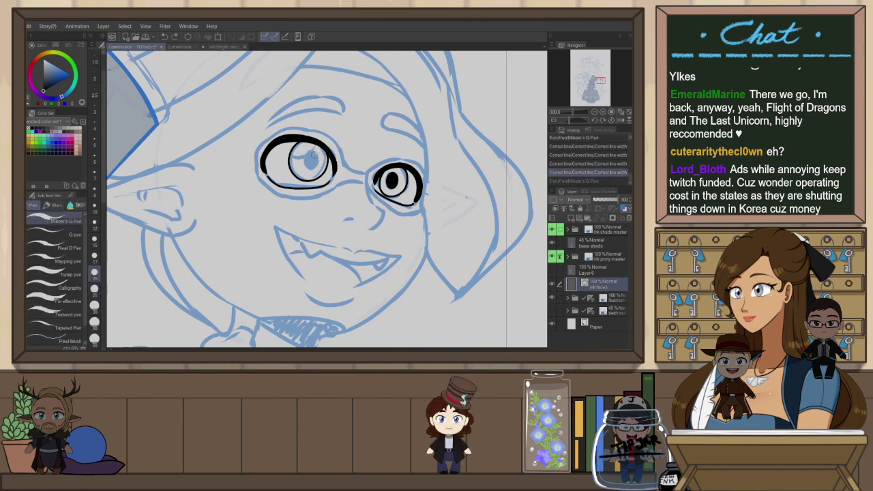
mouse_move(310, 162)
left_mouse_down()
mouse_move(312, 155)
mouse_move(311, 163)
left_mouse_up()
key("ctrl+z")
key("ctrl+z")
key("ctrl+z")
key("ctrl+z")
key("ctrl+z")
key("ctrl+z")
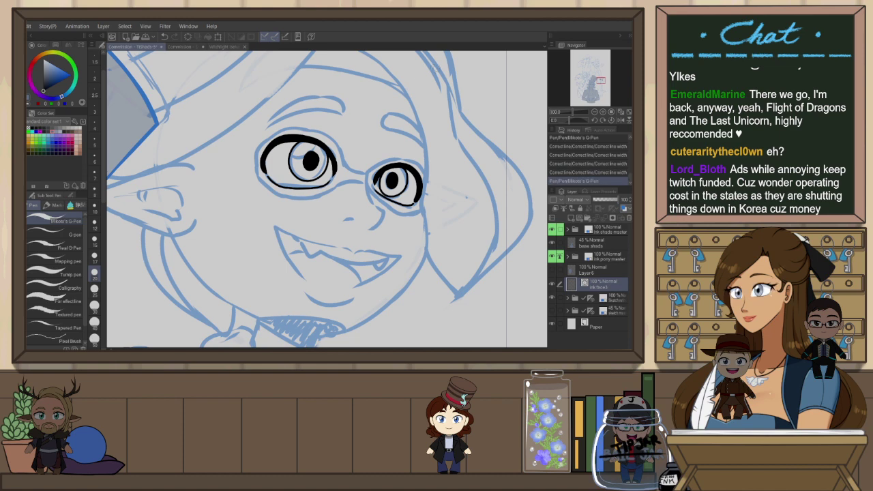
key("y")
key("h")
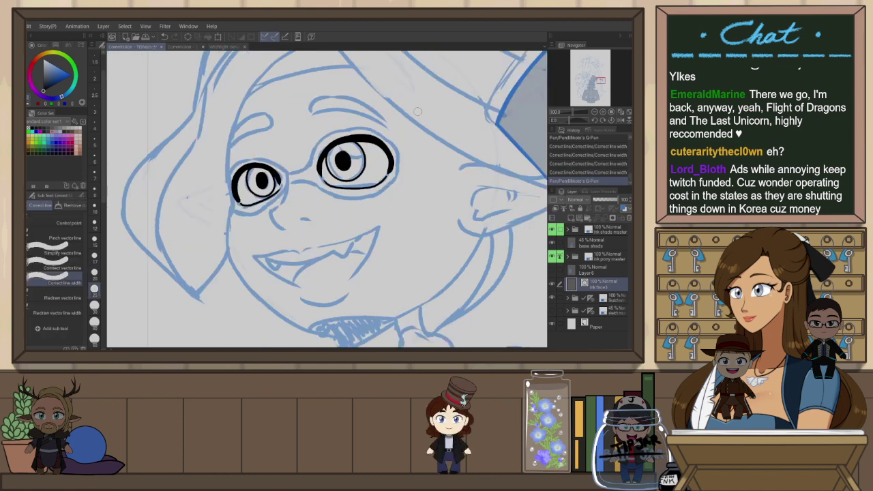
left_click_drag(264, 164, 267, 163)
key("ctrl+z")
Pinch an eye vector line, then select the smaller eye's iris and pupil lines together and adjust them slightly with the Object tool
left_click(66, 237)
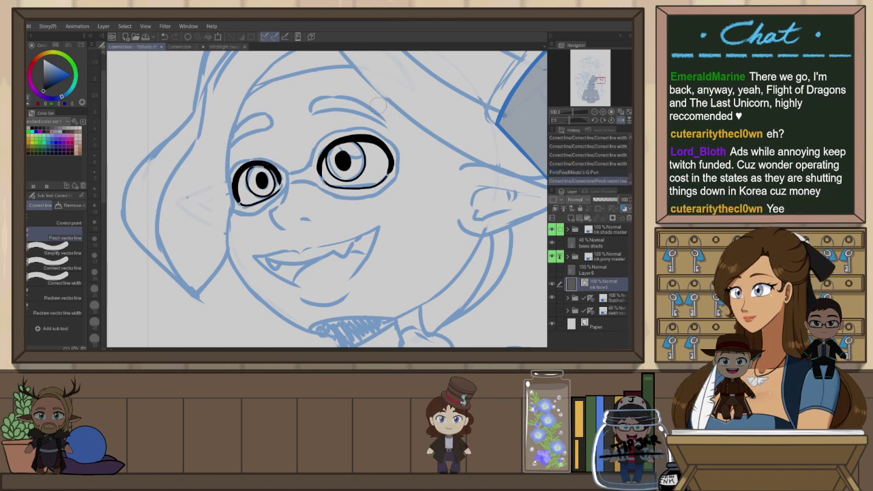
key("o")
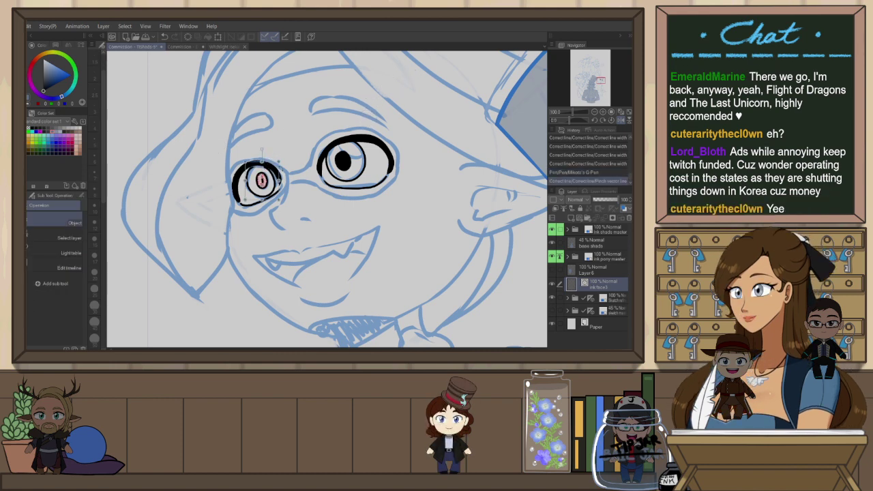
left_click(274, 178, "shift")
left_click_drag(277, 158, 278, 158)
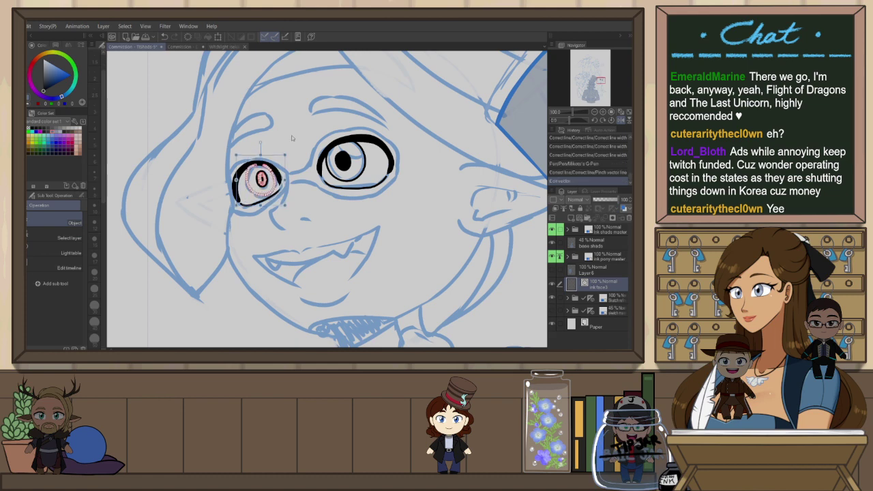
left_click(296, 128)
Examine the inked eyes in the mirrored view against the whole group sketch
key("h")
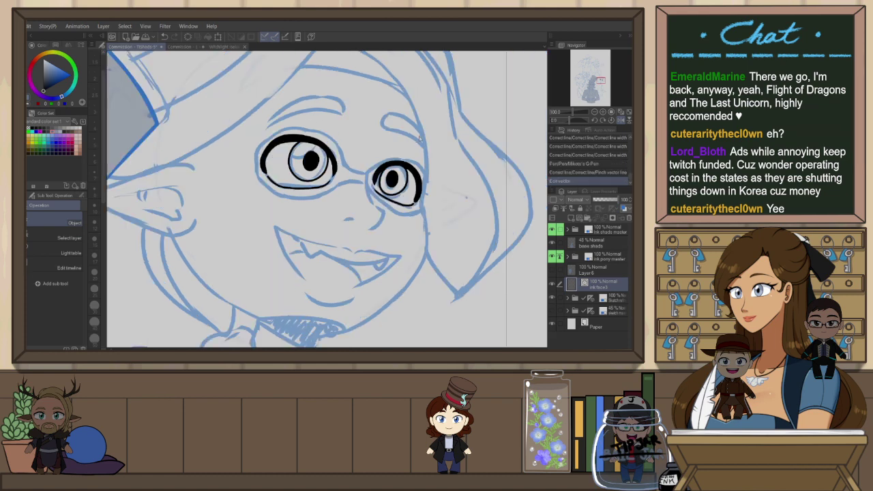
scroll(457, 185, "down", 4)
left_click_drag(480, 101, 467, 235)
scroll(459, 159, "up", 1)
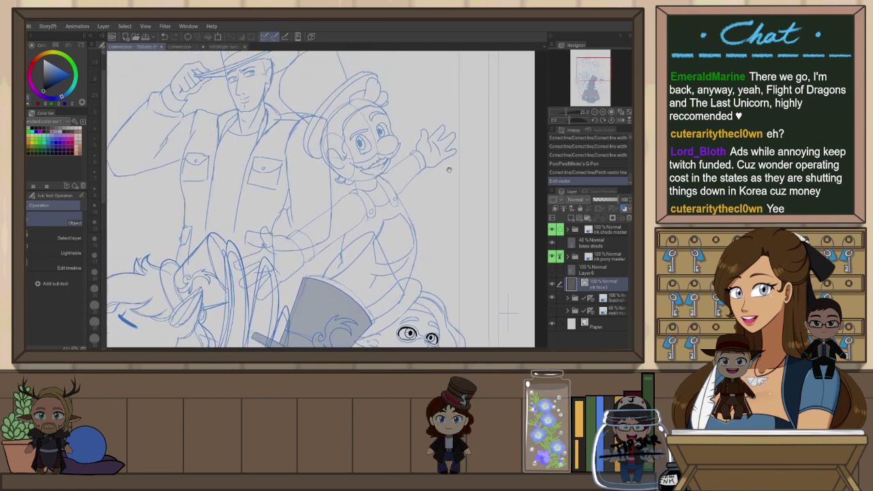
scroll(454, 156, "up", 1)
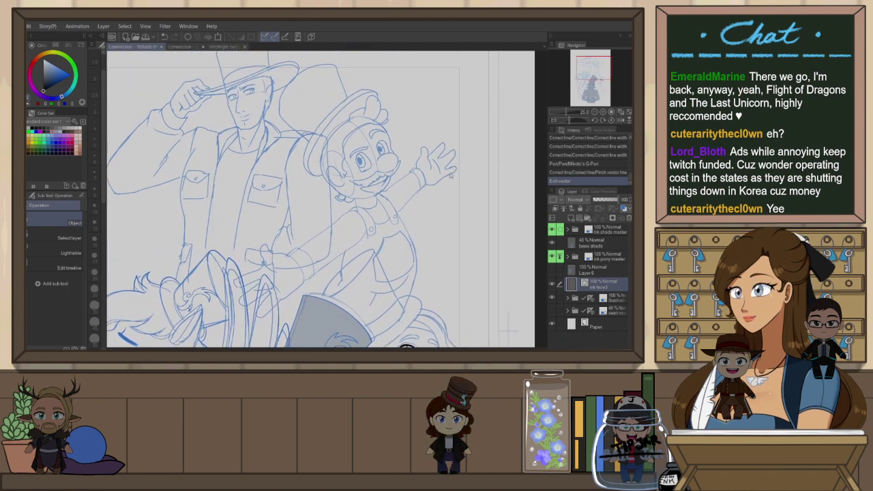
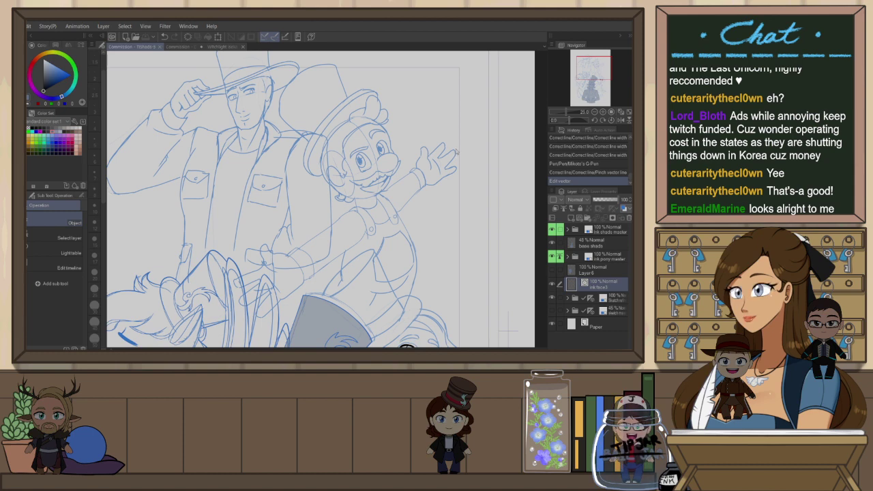
mouse_move(491, 311)
left_mouse_down()
mouse_move(507, 291)
mouse_move(512, 232)
left_mouse_up()
left_click_drag(509, 289, 512, 248)
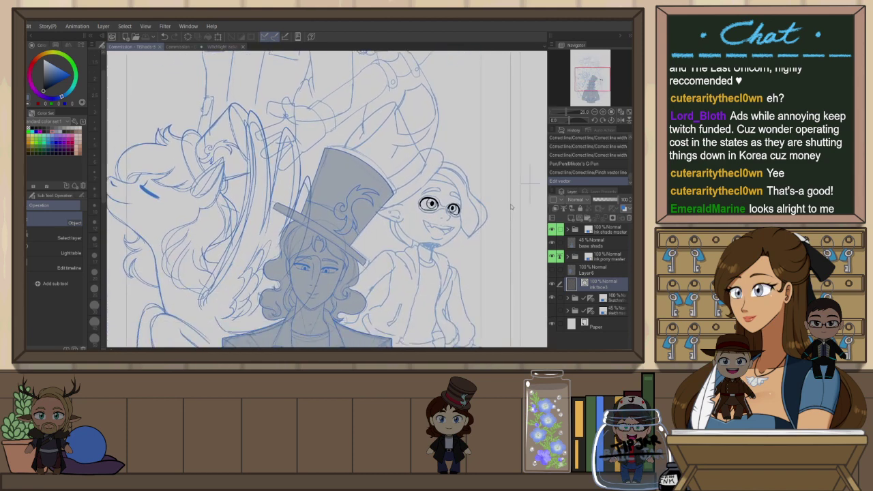
scroll(496, 212, "up", 2)
left_click_drag(495, 302, 462, 130)
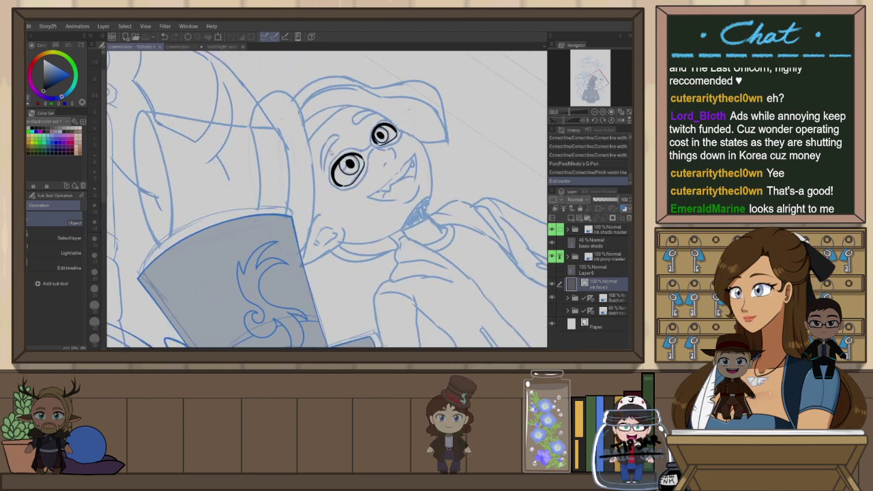
Ink the outline of the eyebrow above the larger eye with the G-Pen, redoing unsatisfactory strokes, and trim its line end with Snap eraser 2
key("p")
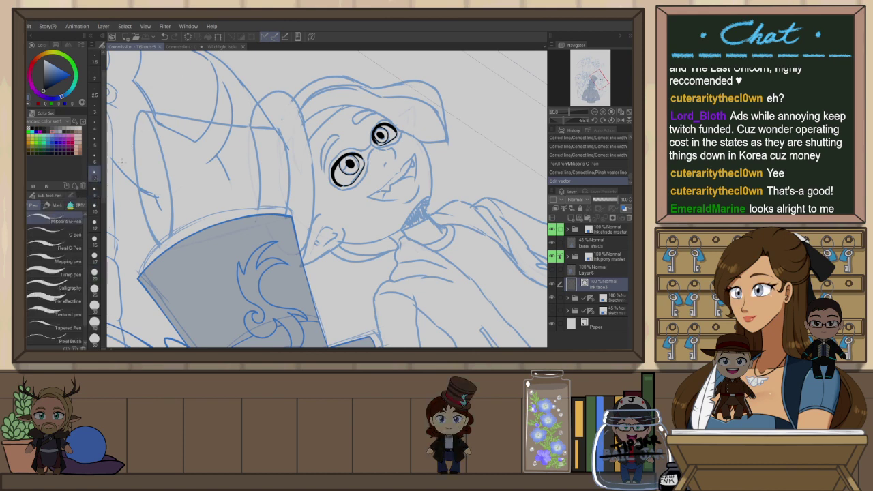
scroll(352, 134, "up", 2)
mouse_move(306, 196)
left_mouse_down()
mouse_move(335, 120)
mouse_move(304, 152)
mouse_move(304, 174)
left_mouse_up()
key("ctrl+z")
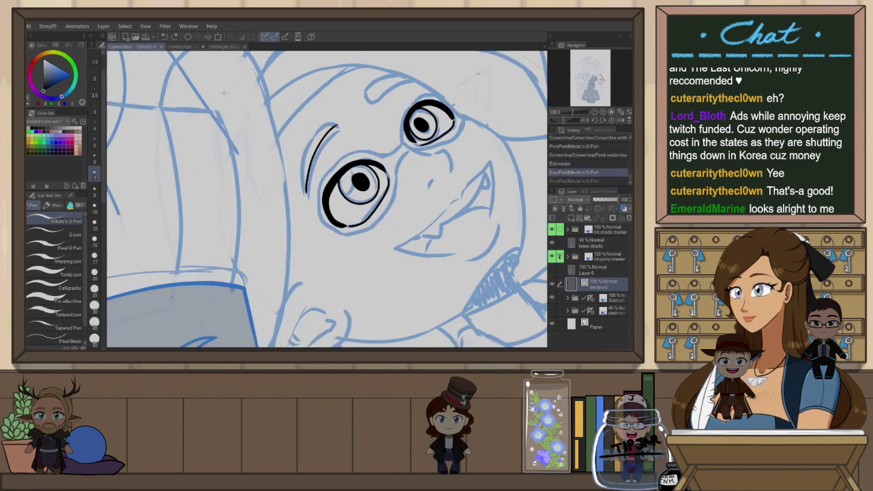
mouse_move(336, 125)
left_mouse_down()
mouse_move(304, 173)
mouse_move(307, 194)
left_mouse_up()
key("ctrl+z")
mouse_move(337, 125)
left_mouse_down()
mouse_move(313, 131)
mouse_move(308, 194)
left_mouse_up()
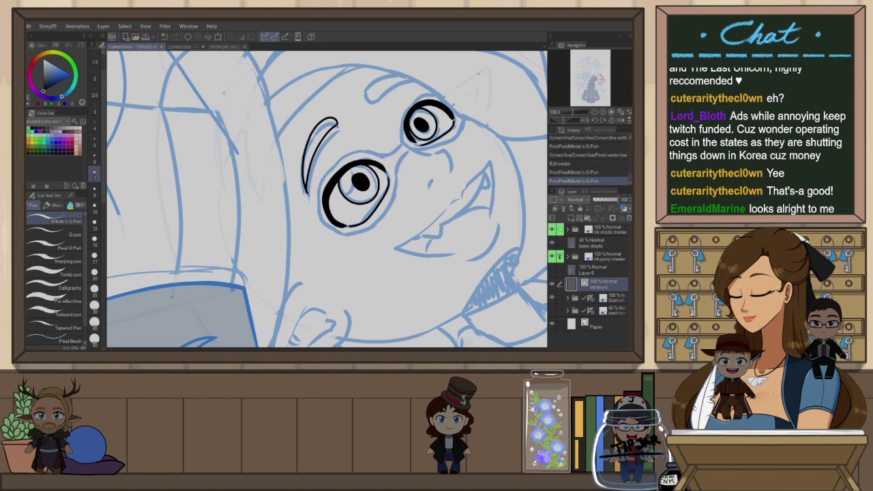
key("e")
left_click(348, 151)
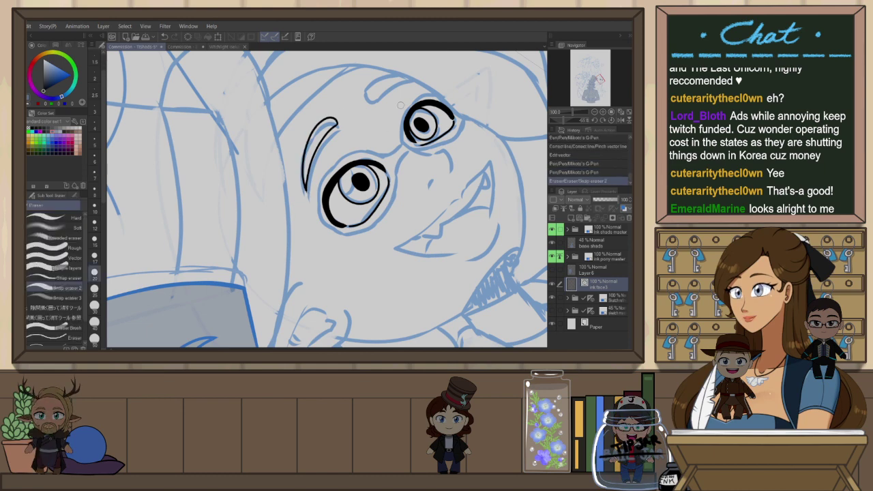
Ink the outline of the eyebrow above the smaller eye with the G-Pen, redoing the unsatisfactory stroke
key("h")
key("minus")
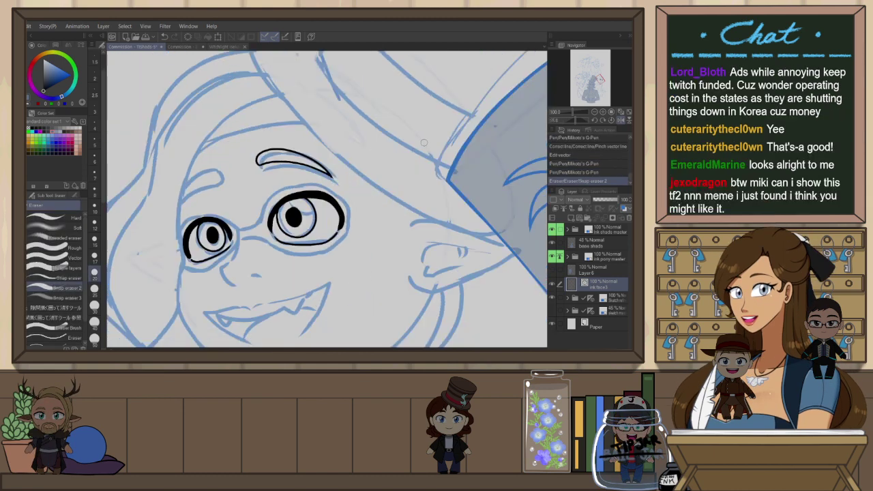
key("minus")
key("minus")
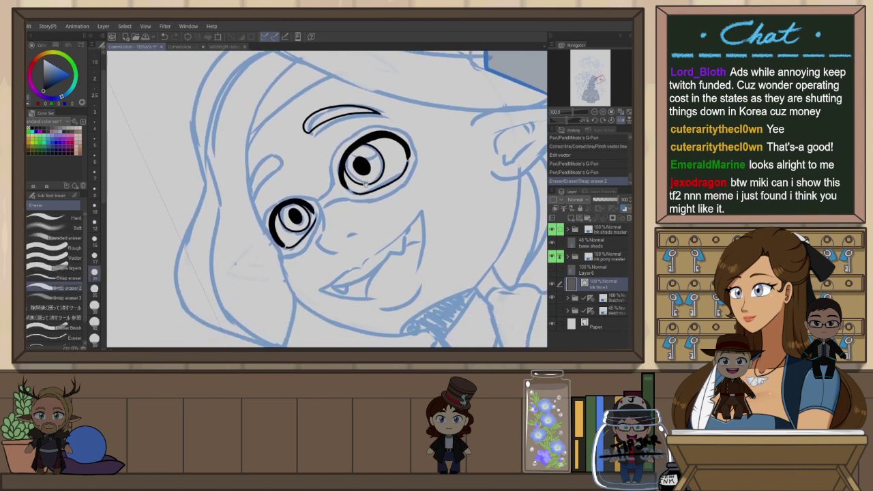
key("p")
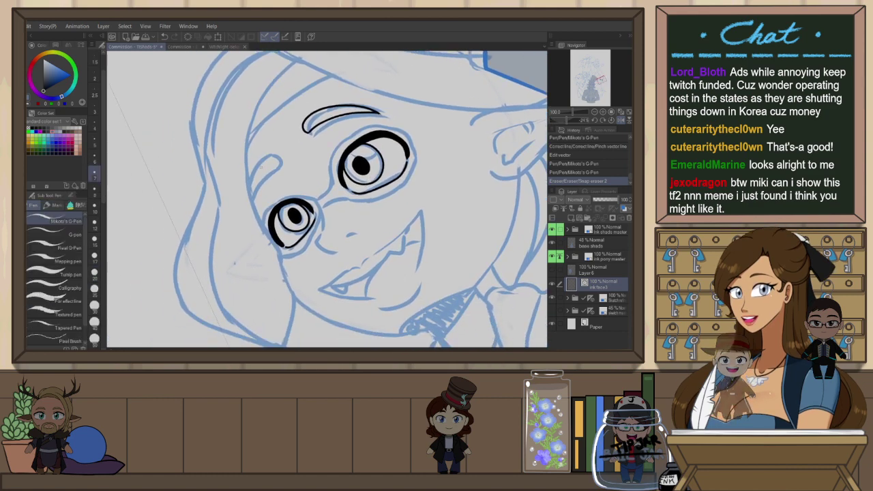
mouse_move(280, 164)
left_mouse_down()
mouse_move(246, 192)
mouse_move(273, 146)
mouse_move(278, 163)
left_mouse_up()
key("ctrl+z")
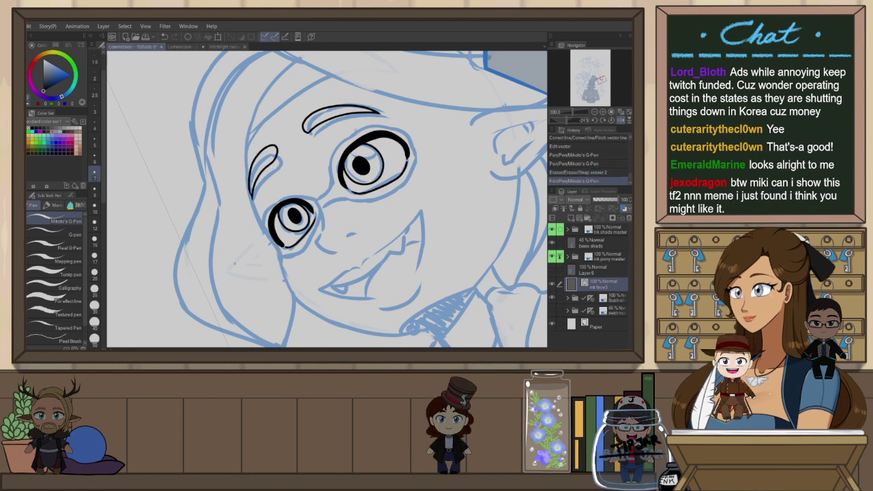
Lasso the smaller eye, adjust it slightly with Scale/Rotate, deselect it and check the face in both mirrored and normal views
key("ctrl+at")
scroll(418, 128, "down", 3)
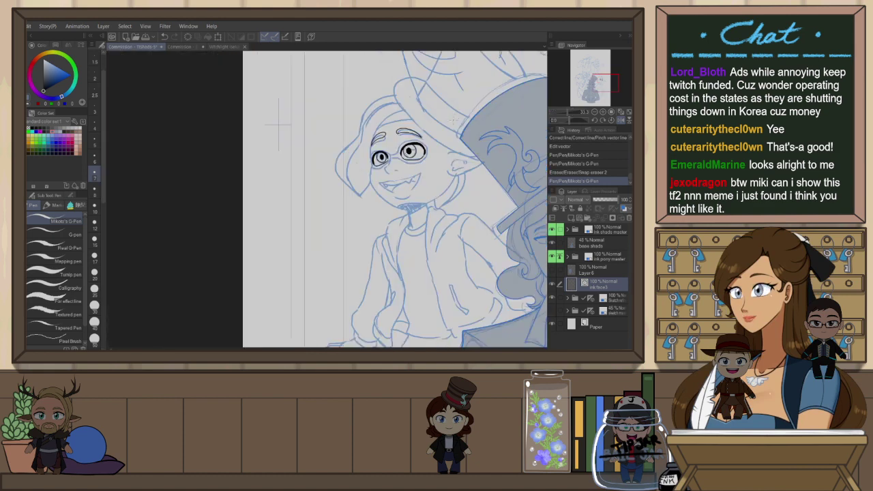
scroll(411, 153, "up", 1)
scroll(210, 109, "up", 2)
key("h")
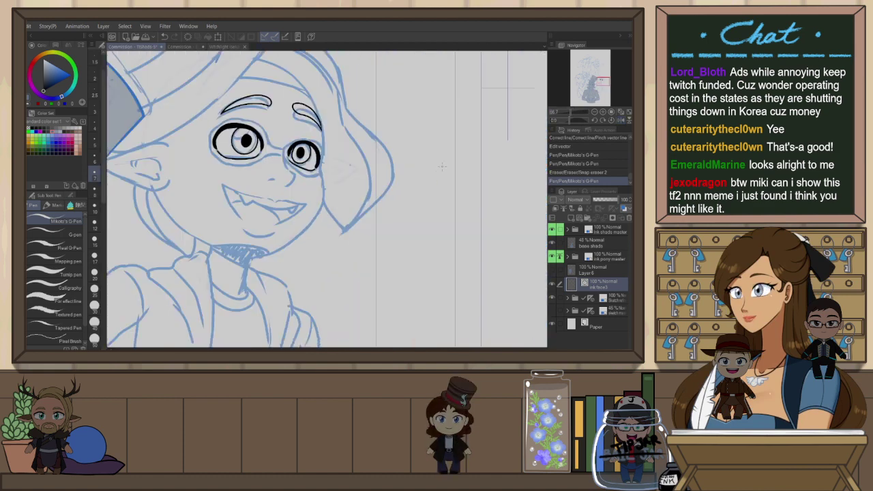
key("m")
mouse_move(337, 143)
left_mouse_down()
mouse_move(300, 134)
mouse_move(337, 164)
left_mouse_up()
key("ctrl+t")
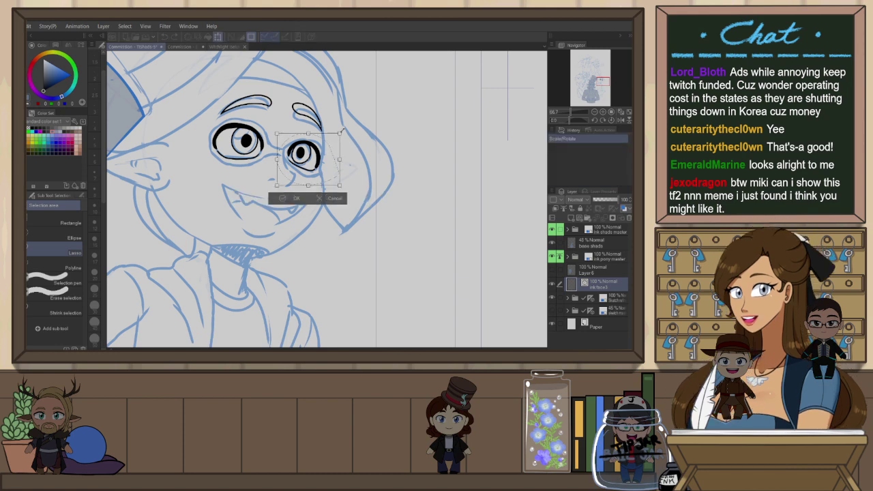
key("Return")
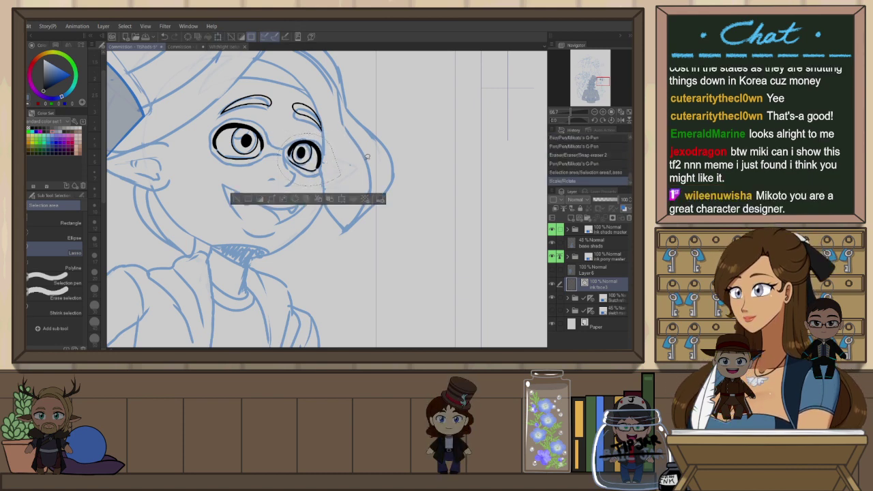
key("ctrl+d")
left_click_drag(346, 174, 386, 206)
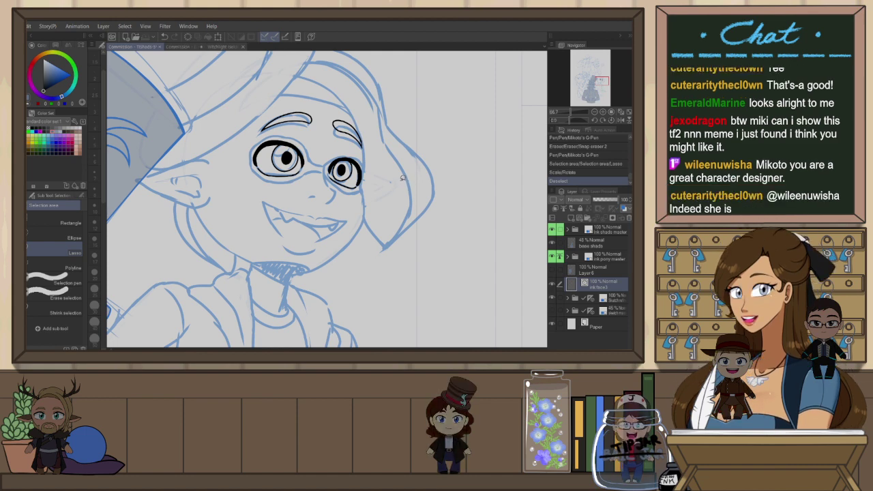
key("h")
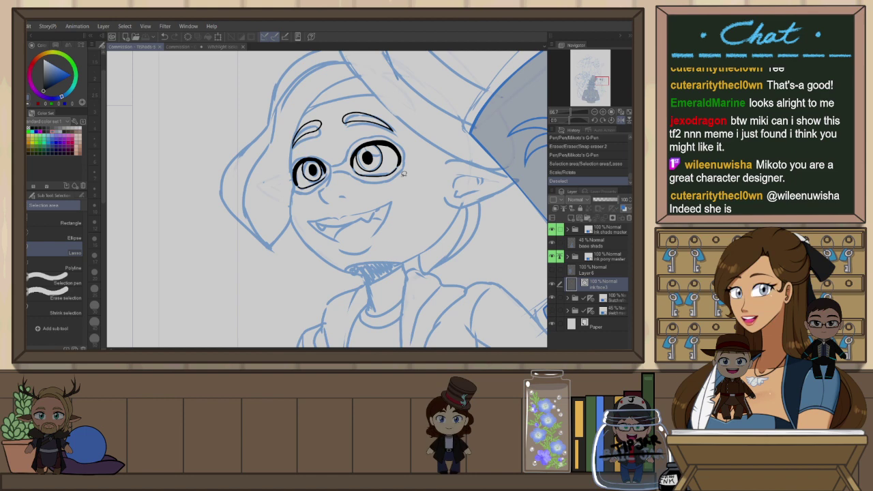
Try to ink the nose line and nostril with the Darker pencil, and undo the strokes
key("p")
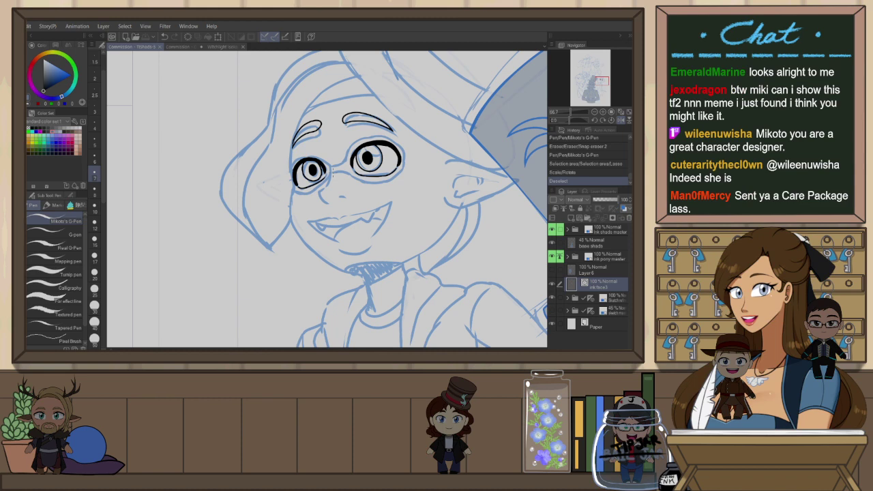
key("h")
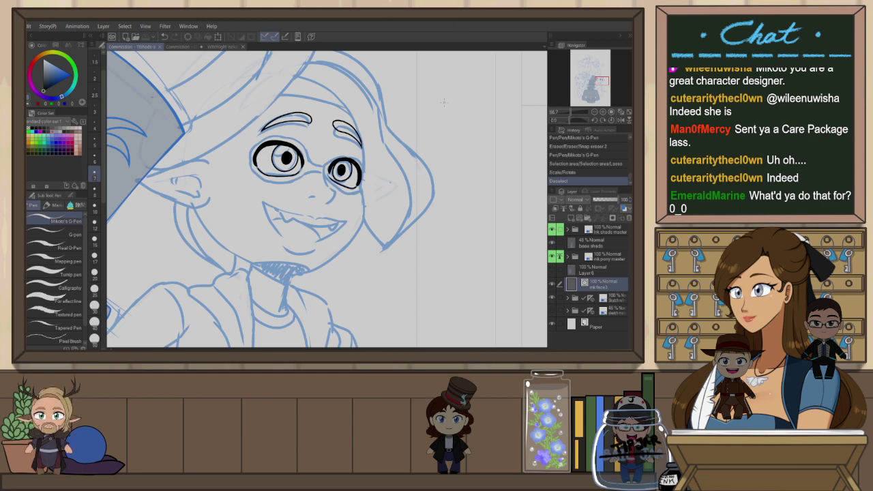
left_click_drag(372, 213, 425, 219)
scroll(375, 187, "up", 1)
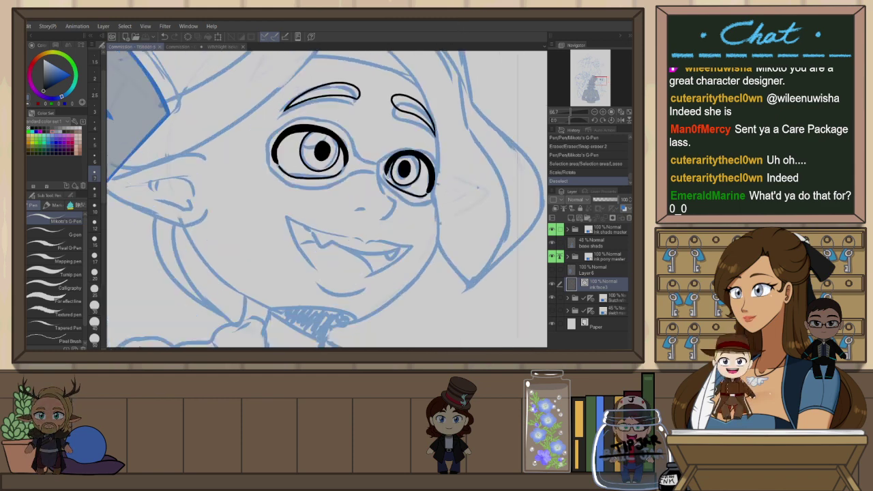
key("p")
left_click_drag(382, 165, 388, 198)
key("ctrl+z")
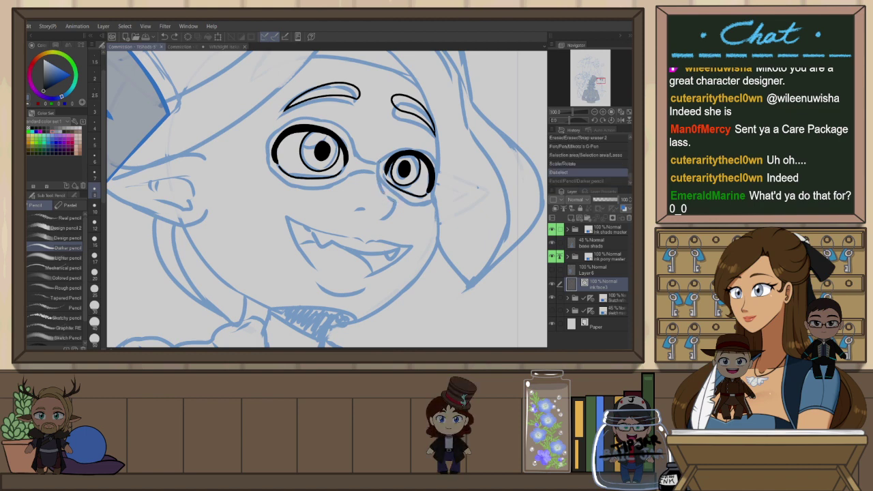
left_click_drag(382, 165, 387, 215)
key("ctrl+z")
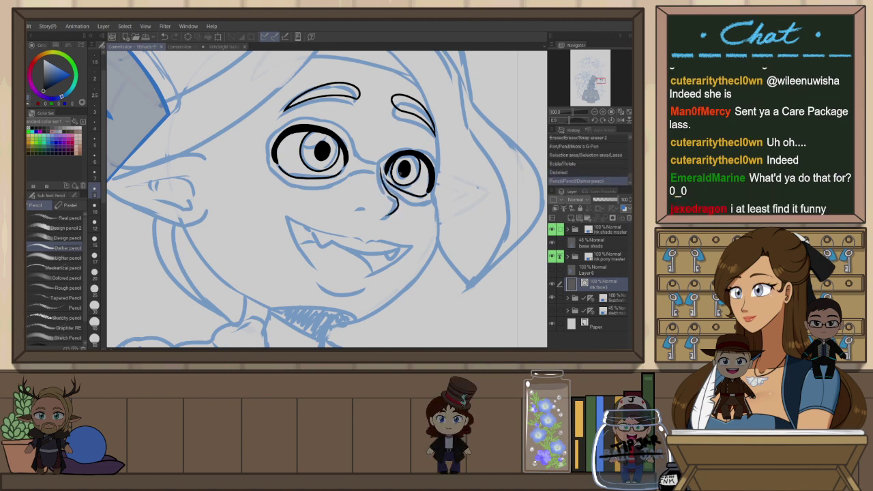
key("ctrl+z")
key("ctrl+z")
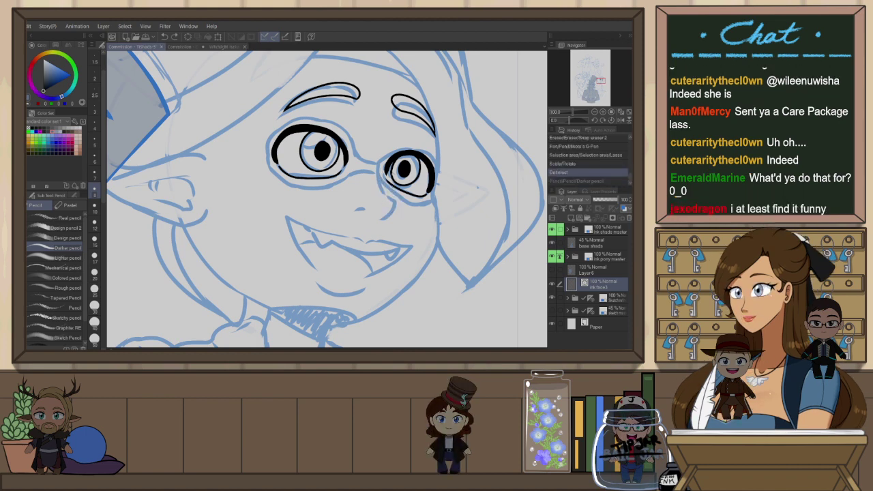
mouse_move(384, 192)
left_mouse_down()
mouse_move(388, 216)
mouse_move(365, 209)
left_mouse_up()
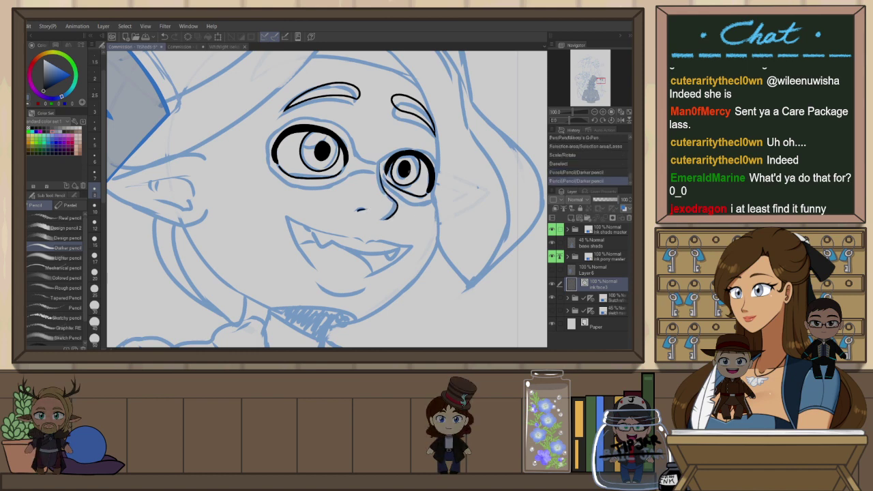
key("p")
key("ctrl+z")
key("h")
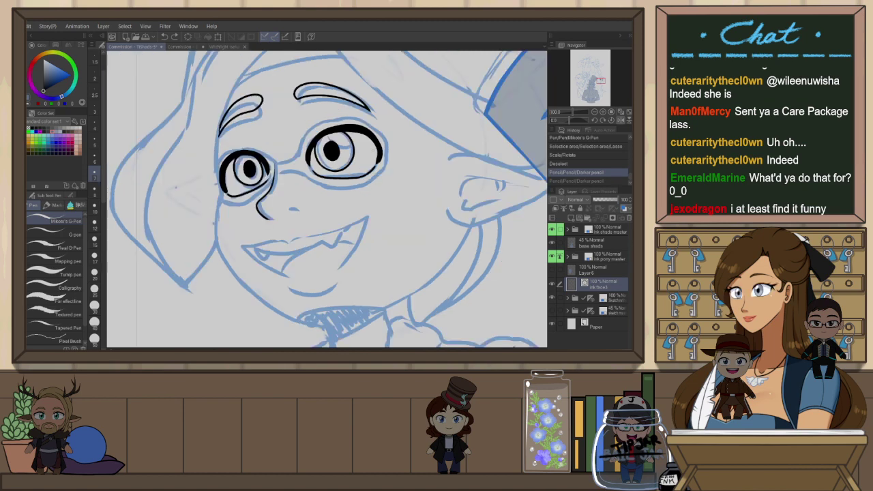
key("ctrl+z")
Ink the nose line beside the smaller eye and the small nostril mark with the G-Pen, redoing unsatisfactory strokes
left_click_drag(271, 185, 272, 217)
key("ctrl+z")
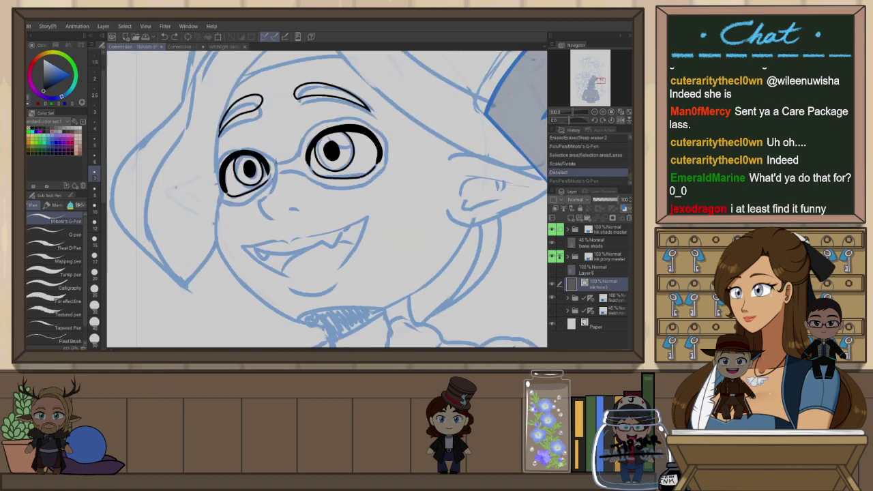
left_click_drag(275, 165, 271, 218)
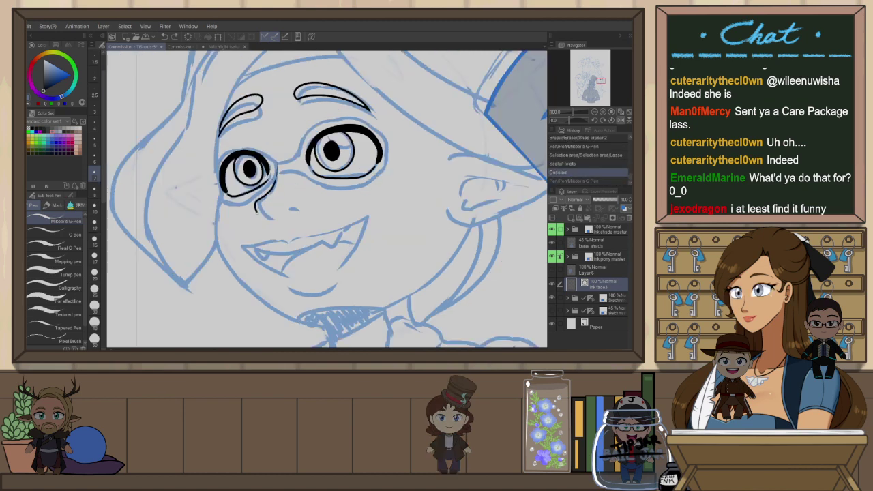
key("ctrl+z")
key("h")
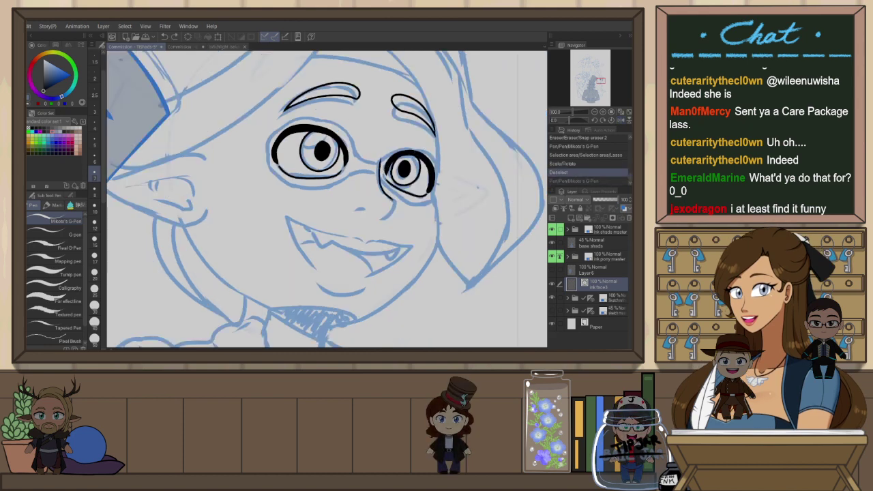
left_click_drag(395, 198, 387, 216)
left_click(359, 209)
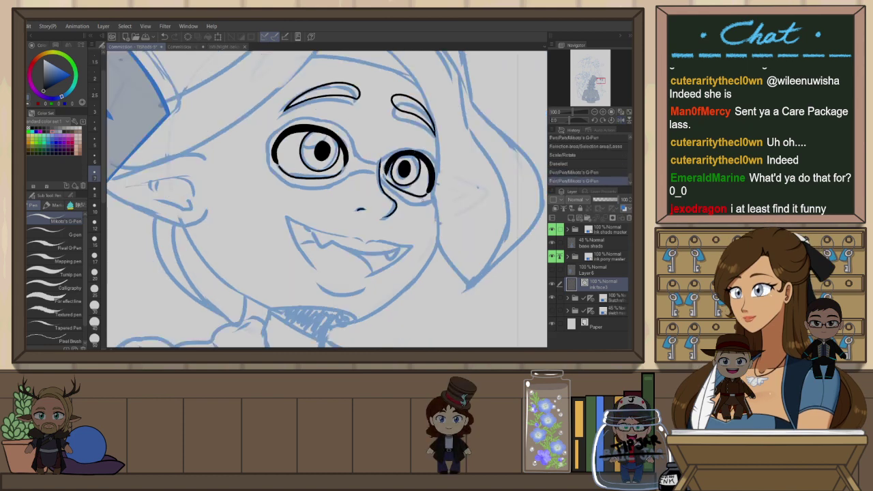
Reshape the lower end of the inked nose line by moving its vector control points with the Object tool
key("shift+space")
left_click_drag(436, 232, 438, 168)
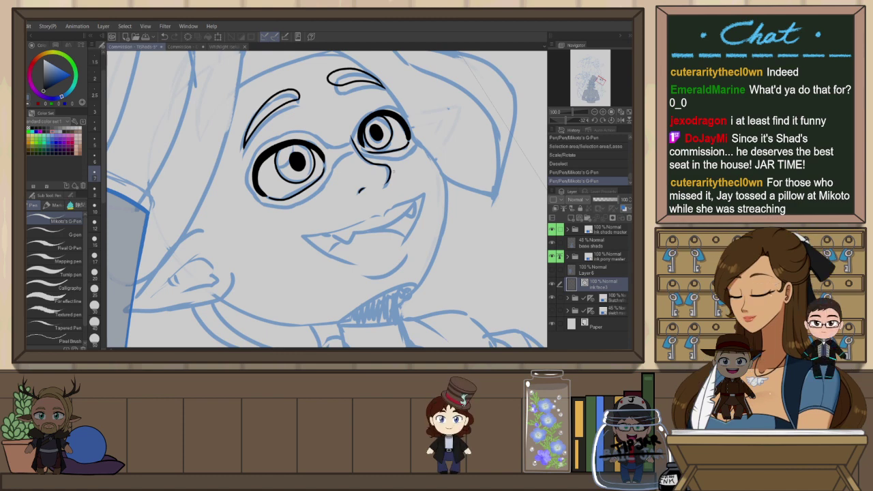
key("o")
left_click(388, 179)
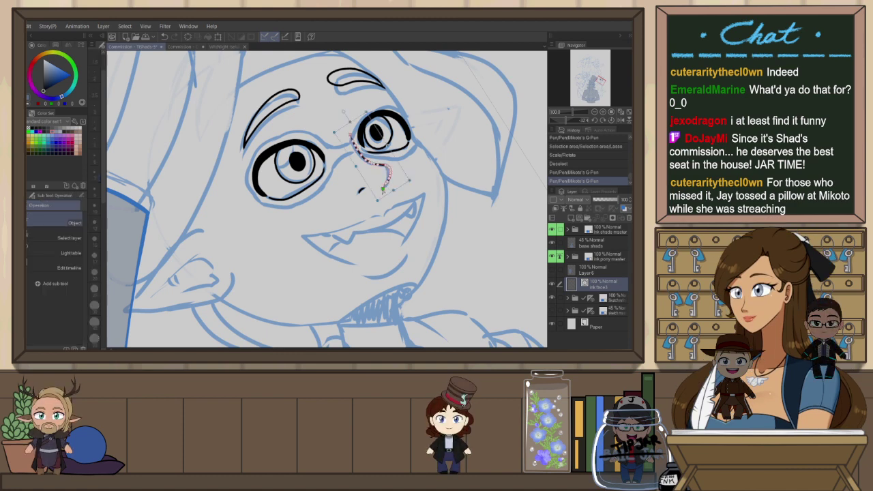
left_click_drag(385, 186, 386, 184)
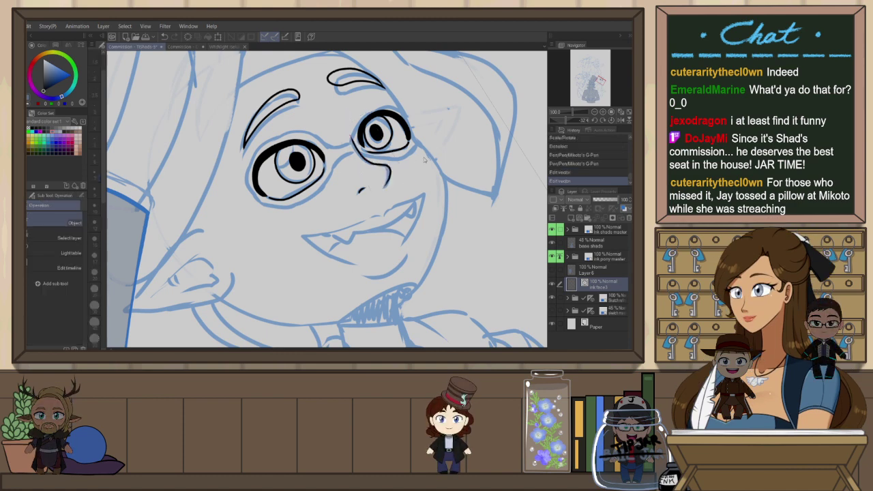
scroll(399, 181, "up", 3)
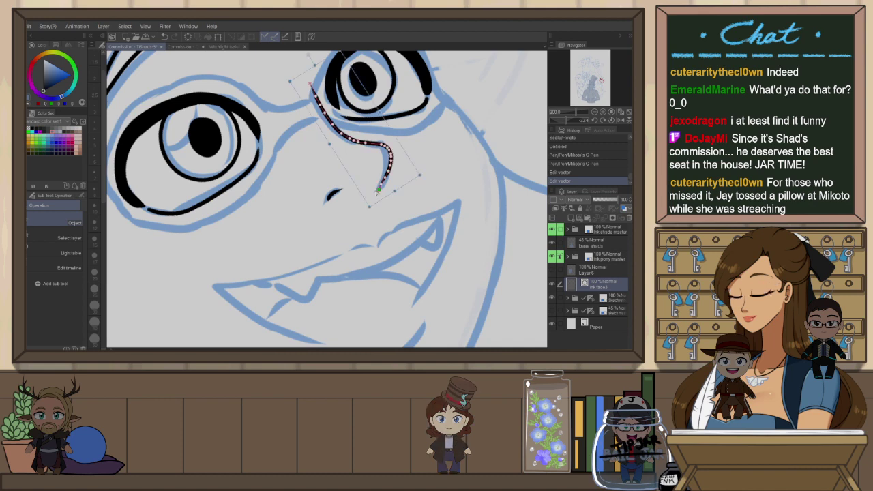
left_click_drag(380, 189, 381, 187)
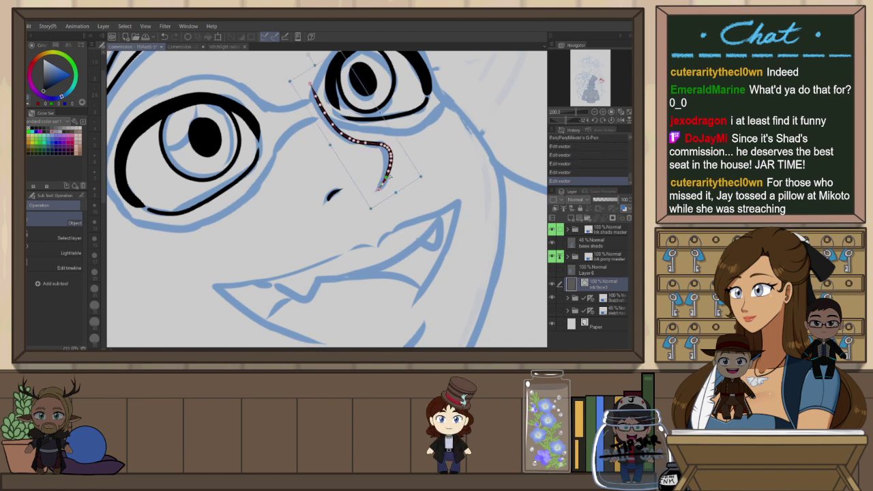
scroll(425, 145, "down", 5)
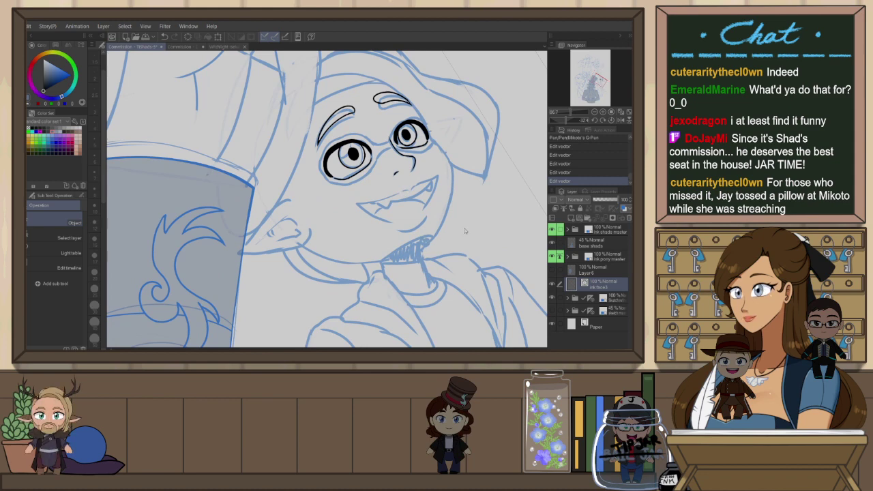
Ink the upper line and both curved sides of the open mouth with the G-Pen, redoing unsatisfactory strokes
key("shift+space")
left_click_drag(462, 209, 446, 135)
key("p")
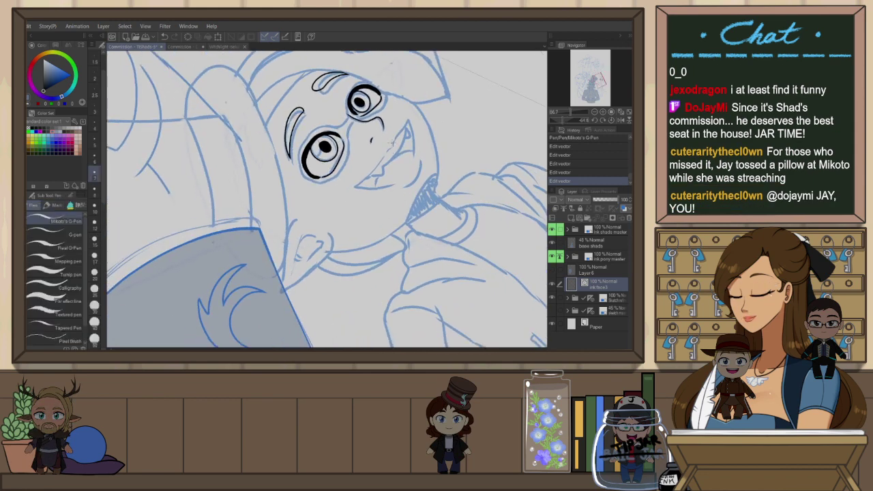
mouse_move(392, 143)
left_mouse_down()
mouse_move(344, 191)
mouse_move(376, 151)
mouse_move(348, 186)
mouse_move(392, 193)
mouse_move(391, 143)
mouse_move(399, 183)
left_mouse_up()
key("ctrl+z")
key("ctrl+z")
left_click_drag(404, 126, 389, 143)
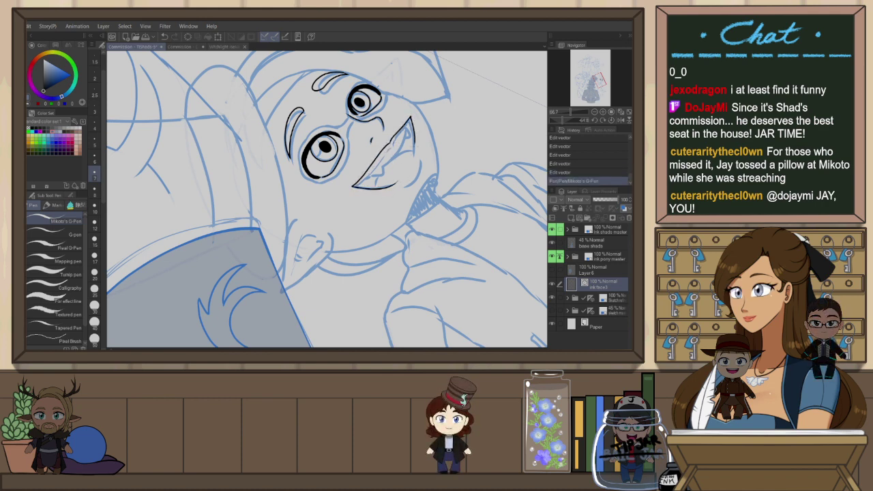
key("ctrl+z")
key("ctrl+y")
key("ctrl+z")
key("ctrl+y")
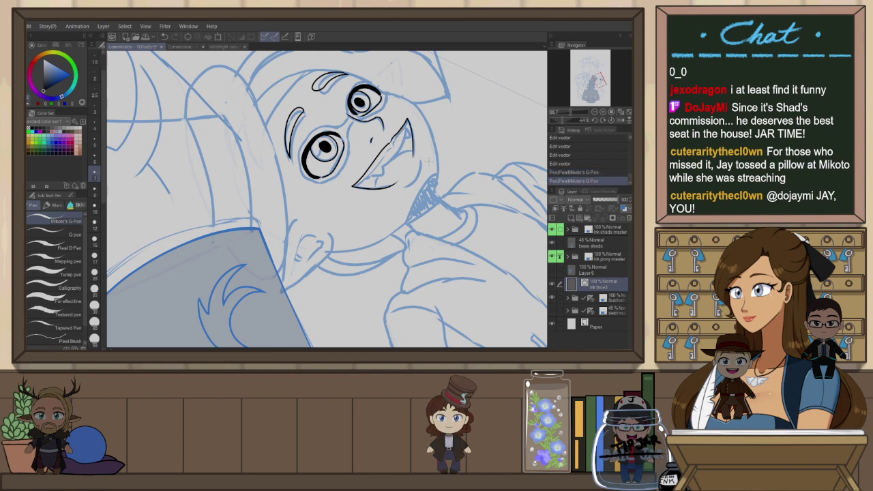
Mirror and straighten the view, ink the lower edge of the upper teeth across the mouth, and trim the overshooting line ends
key("h")
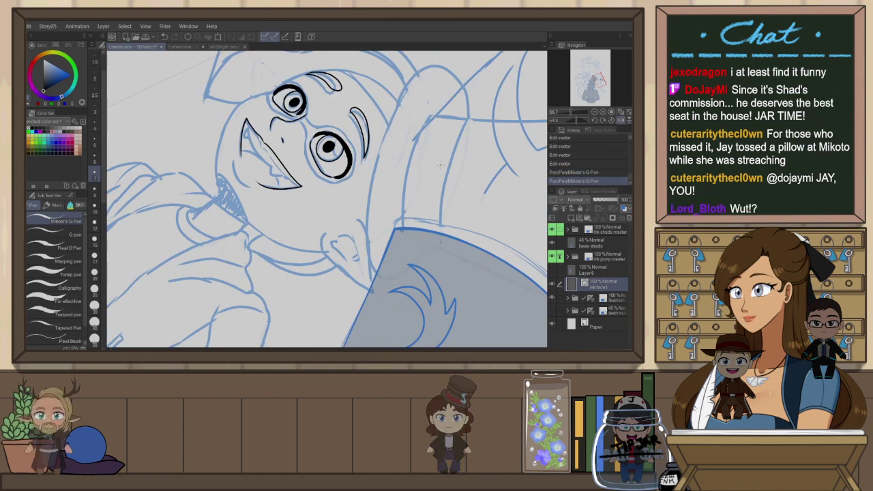
key("ctrl+at")
left_click_drag(289, 250, 371, 222)
key("ctrl+plus")
key("ctrl+plus")
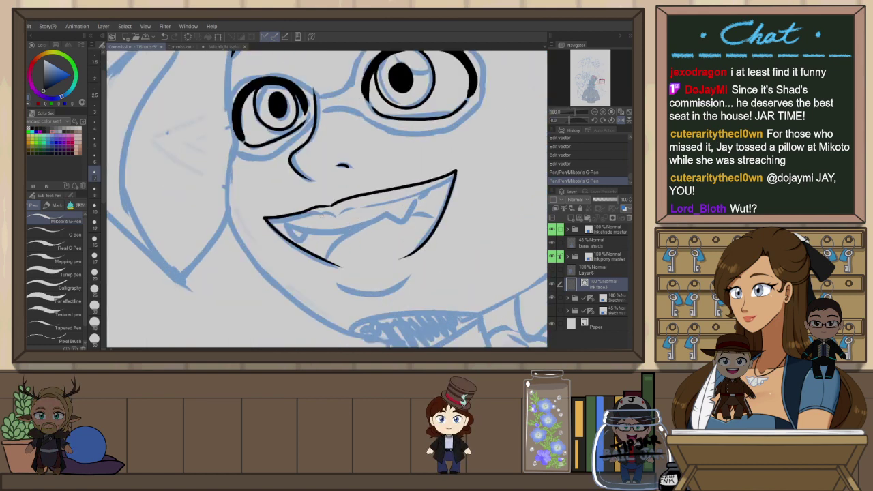
key("ctrl+z")
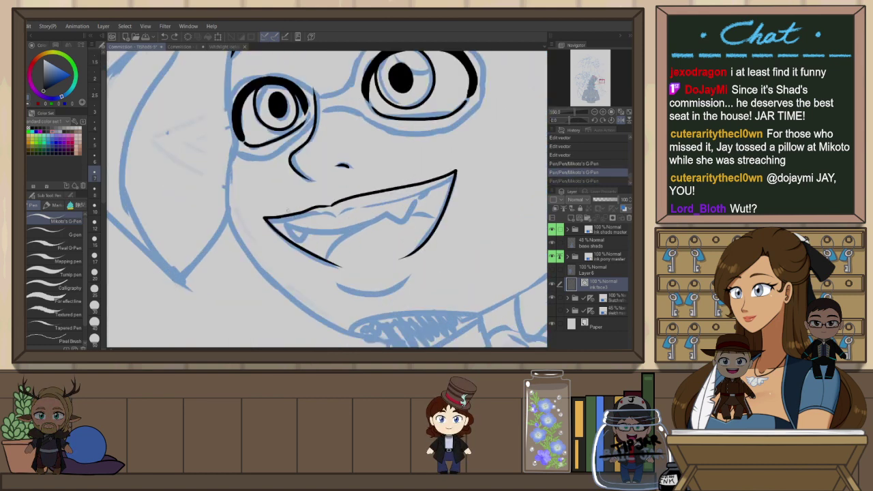
left_click_drag(293, 224, 423, 175)
key("e")
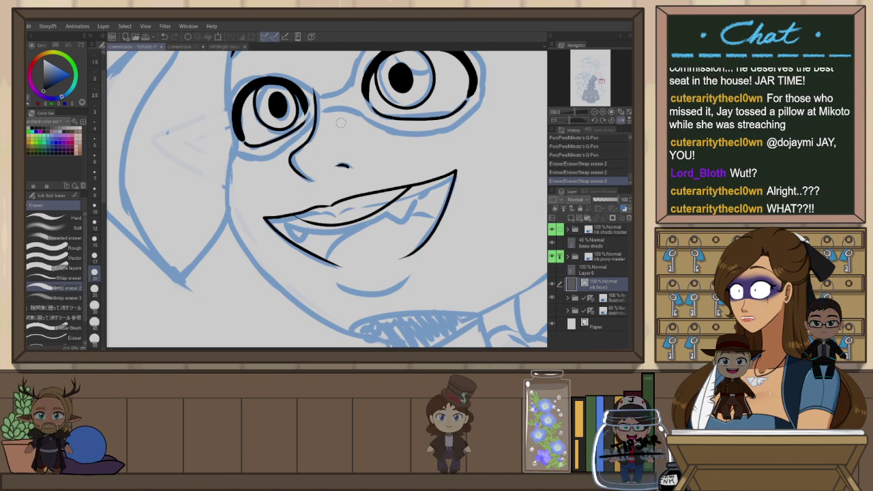
Ink two pointed fangs over the upper teeth line with the G-Pen, one near each corner of the mouth
key("p")
mouse_move(383, 202)
left_mouse_down()
mouse_move(399, 217)
mouse_move(409, 189)
left_mouse_up()
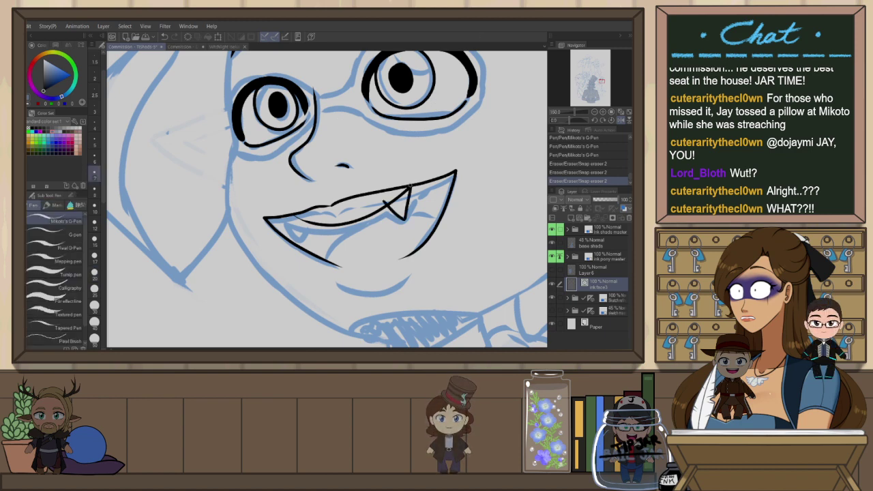
left_click_drag(292, 218, 315, 217)
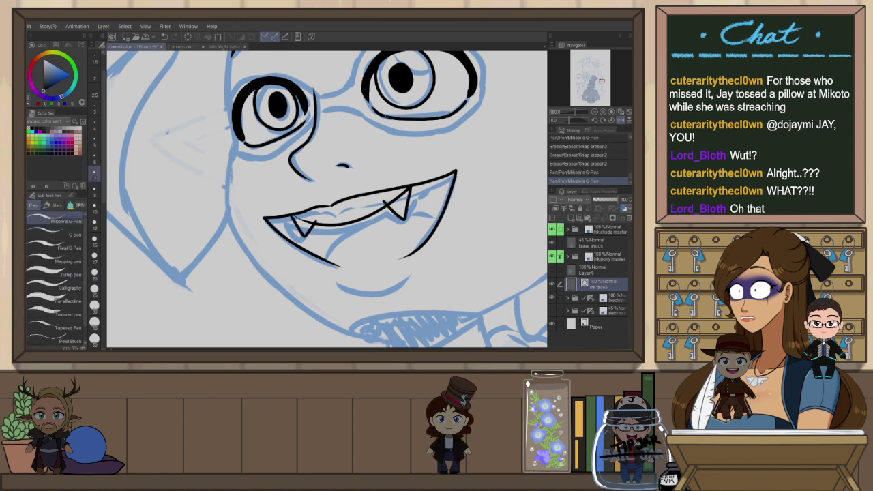
Erase the parts of the teeth line that cross both fangs with Snap eraser 2, redoing any wrong erasure
key("e")
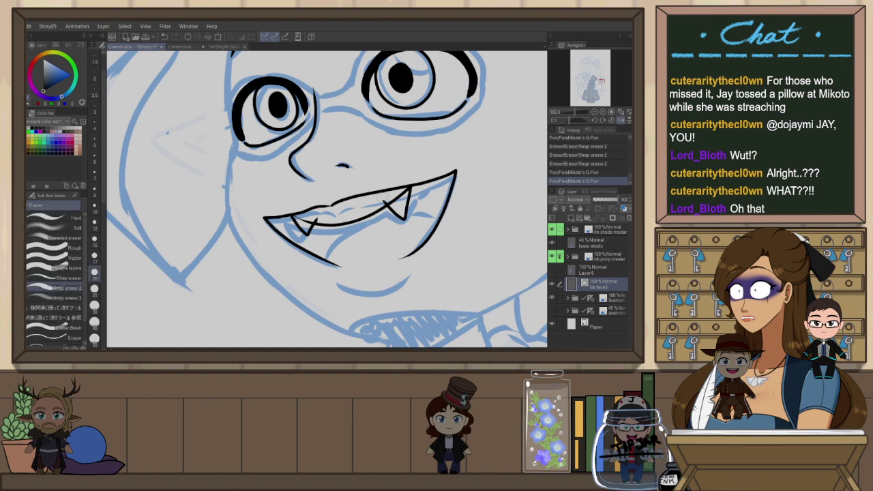
left_click_drag(383, 197, 398, 193)
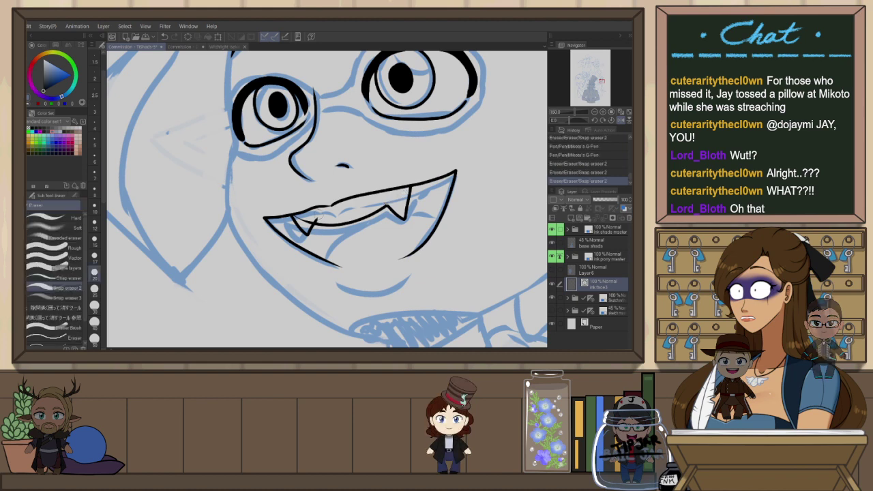
key("ctrl+z")
left_click_drag(317, 217, 313, 222)
left_click_drag(301, 222, 310, 224)
left_click_drag(386, 196, 406, 183)
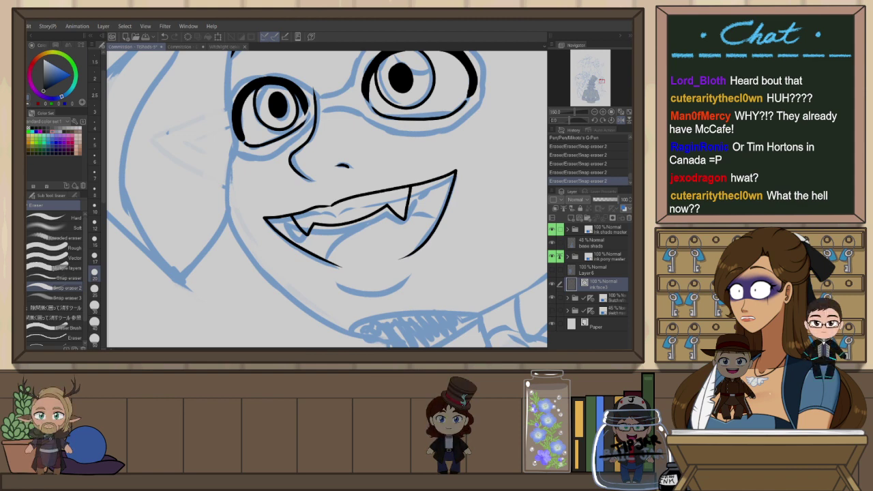
View the CosMc's sign image in its own canvas, close it without saving and return to the commission drawing
left_click(28, 43)
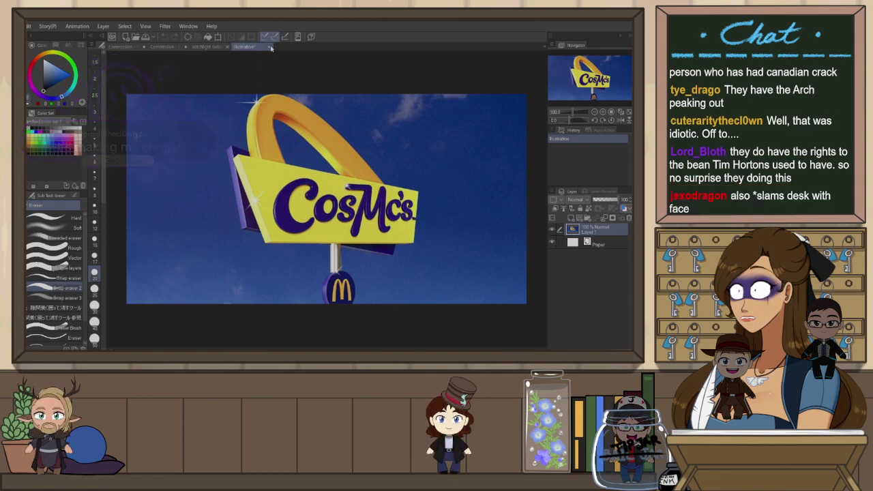
left_click(333, 145)
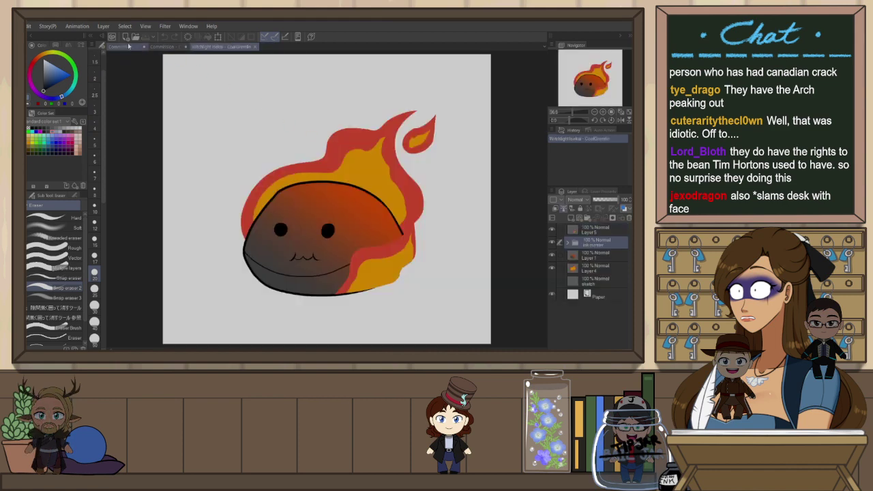
left_click(129, 46)
scroll(298, 210, "down", 5)
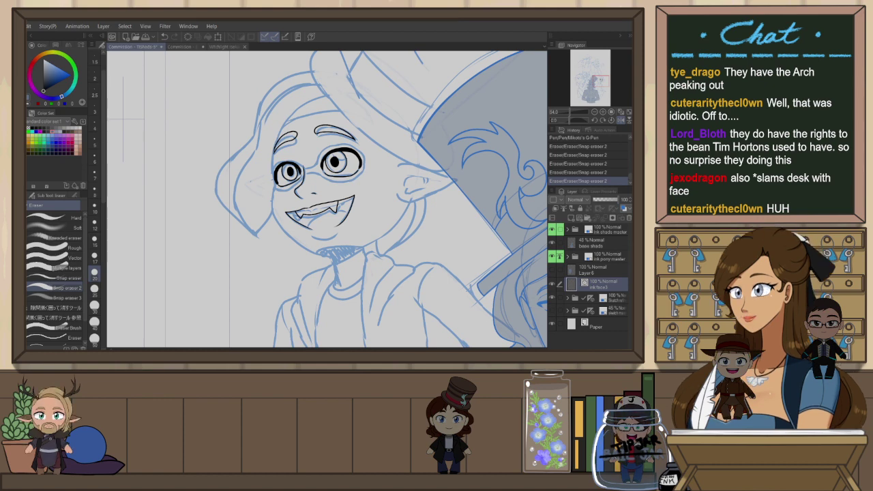
Open the CosMc's drinks and food menu images in separate canvases and arrange them one above the other for viewing
left_click(46, 47)
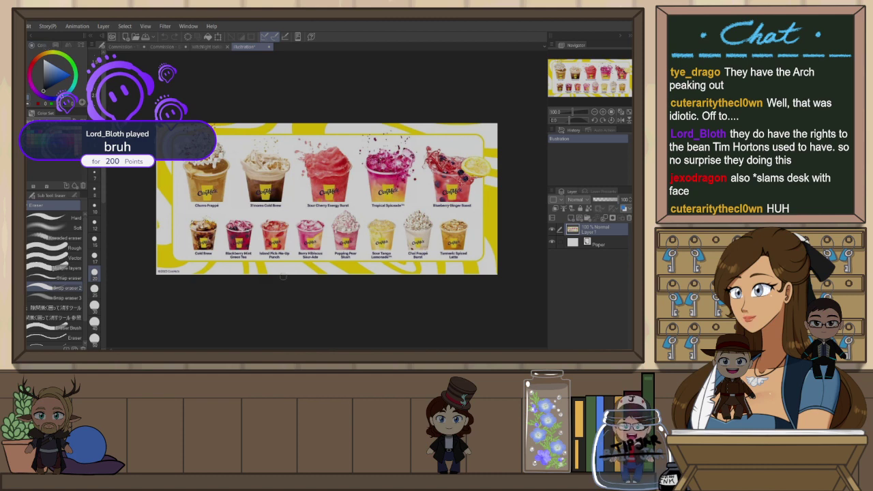
scroll(293, 274, "up", 3)
scroll(246, 117, "down", 2)
scroll(359, 126, "up", 2)
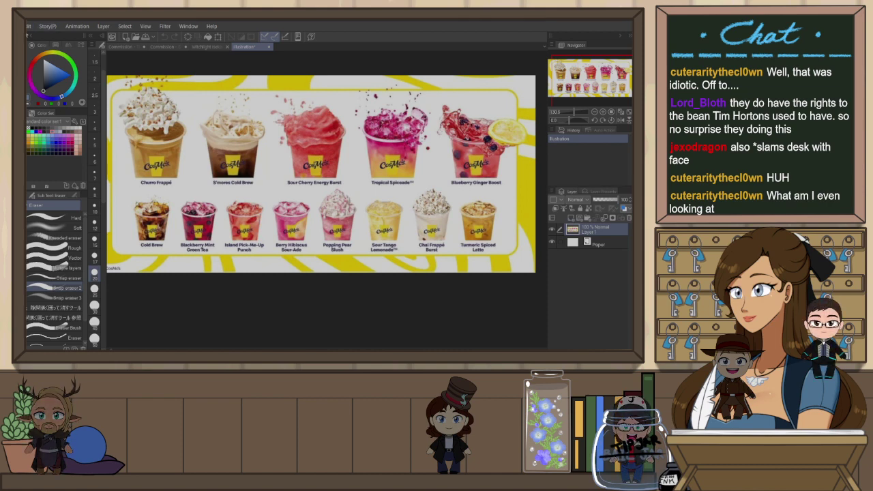
key("ctrl+shift+v")
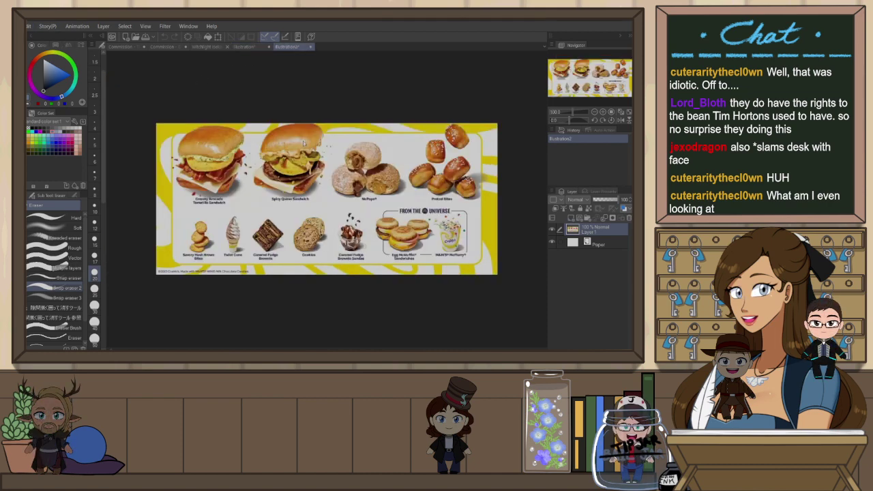
left_click_drag(289, 343, 287, 340)
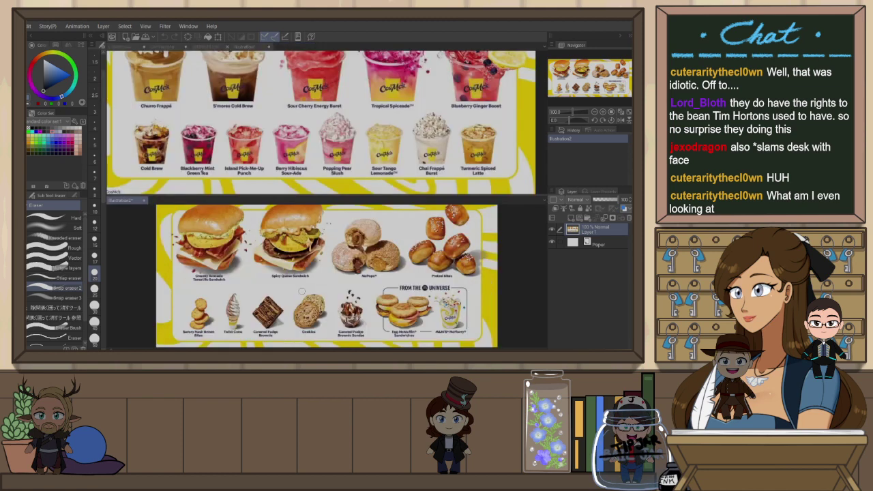
scroll(301, 291, "down", 5)
scroll(312, 245, "up", 4)
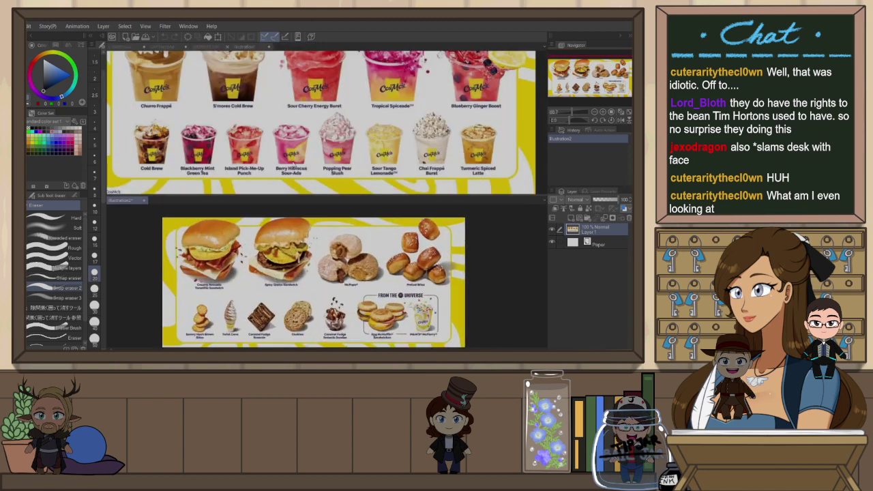
left_click(247, 49)
scroll(262, 160, "down", 5)
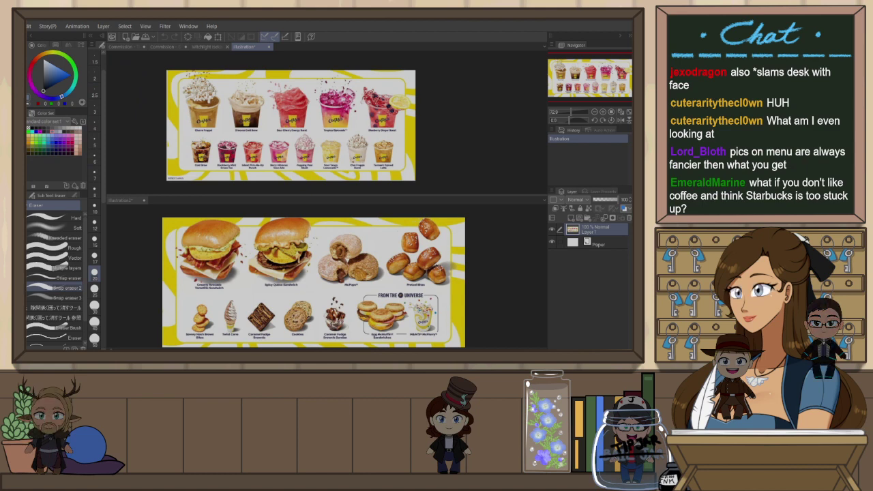
Close the food and drinks menu images without saving and return to the commission drawing
left_click(318, 306)
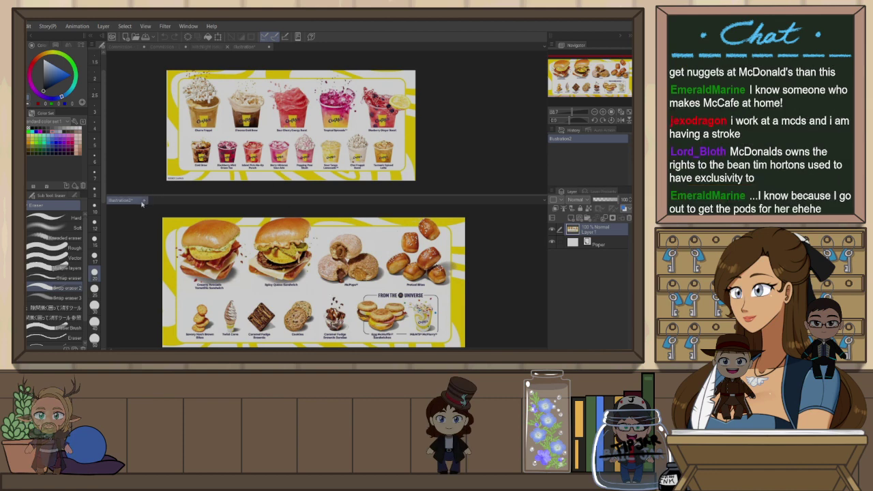
left_click(330, 144)
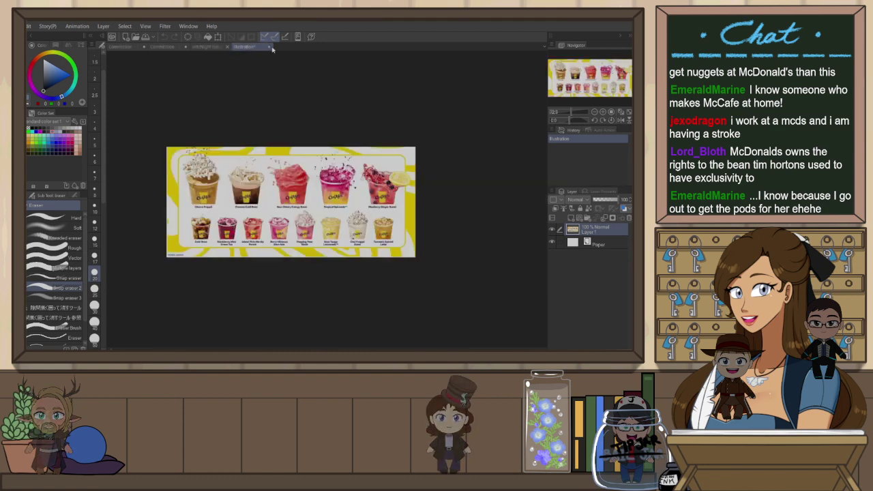
left_click(336, 152)
left_click(126, 48)
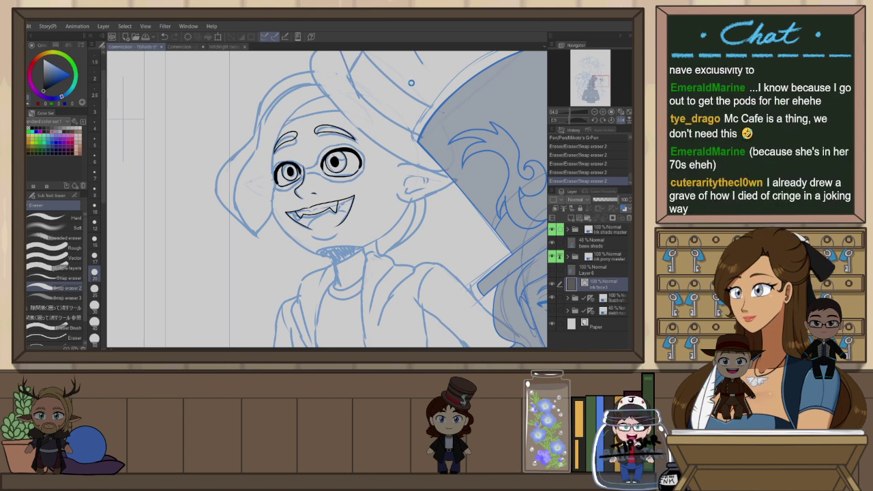
Save the commission drawing and check the inked face in both normal and mirrored orientation
key("ctrl+s")
key("h")
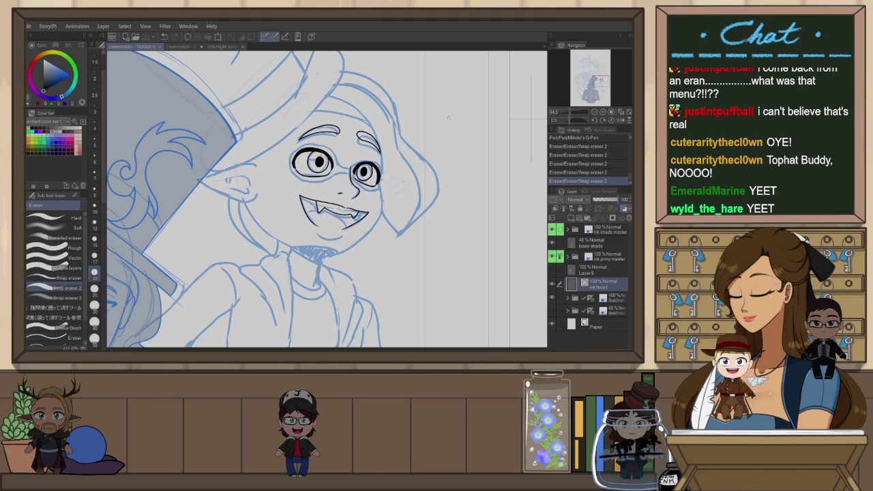
left_click(621, 120)
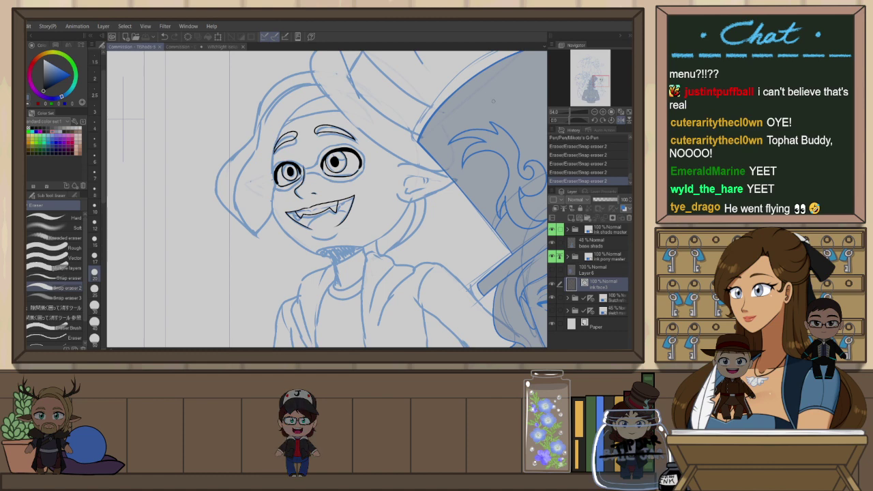
Reshape the inked upper lip line above the teeth with the Pinch vector line tool
left_click_drag(414, 262, 426, 274)
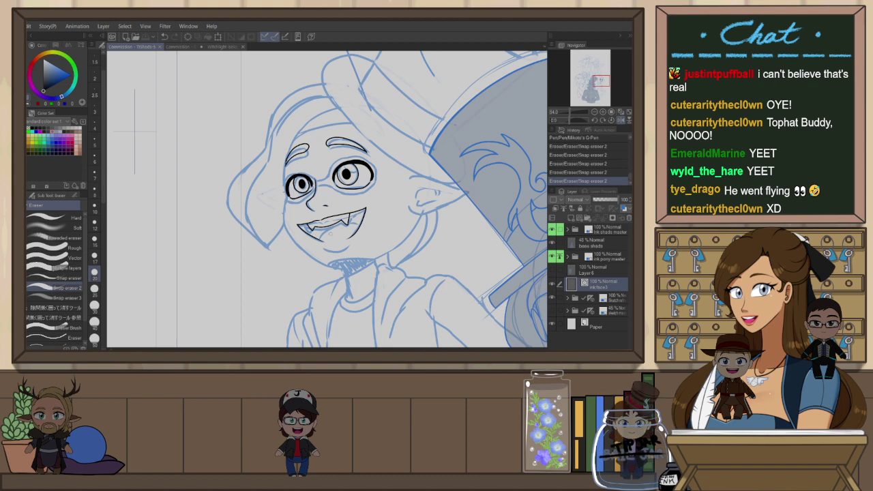
scroll(377, 203, "up", 2)
scroll(376, 203, "up", 1)
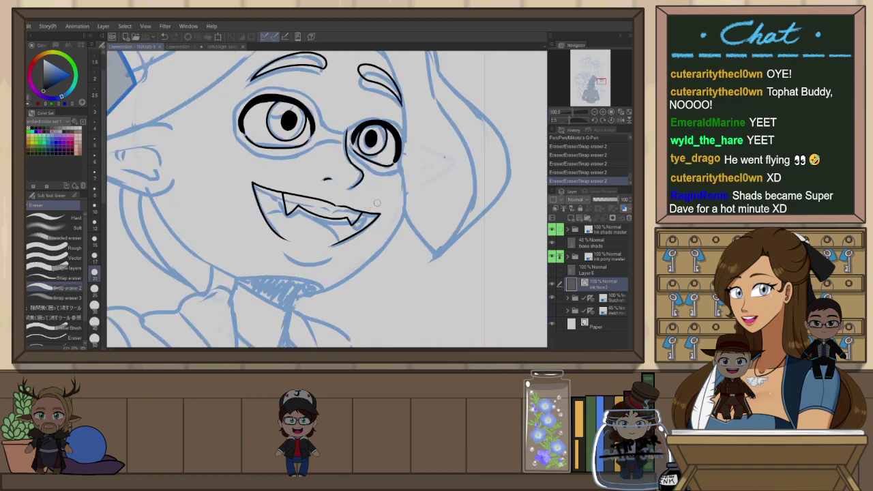
key("y")
scroll(369, 183, "up", 2)
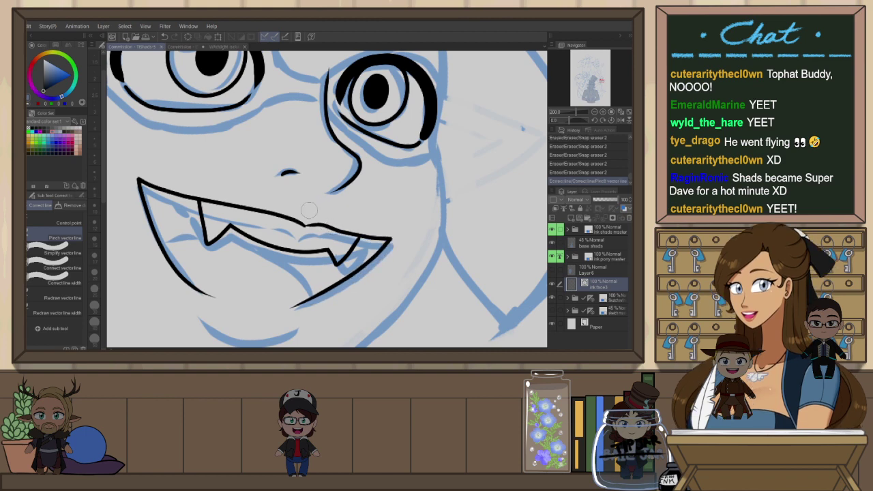
left_click_drag(267, 217, 267, 211)
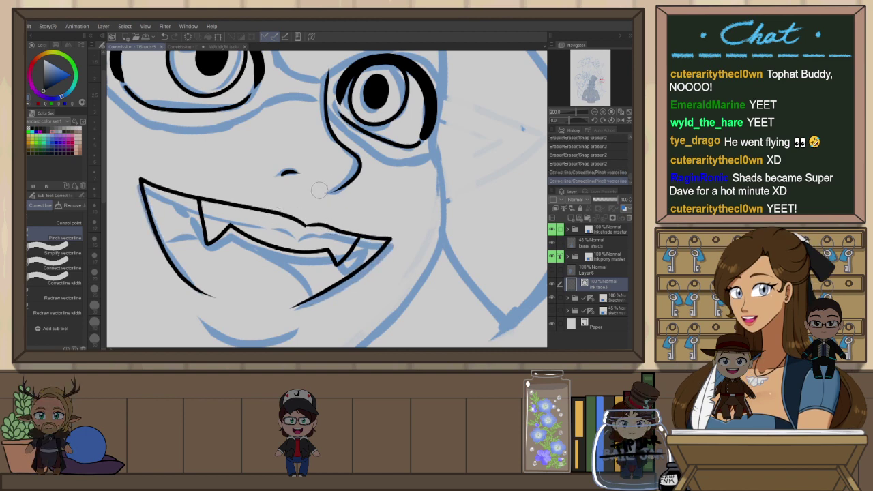
Adjust the vector control points where the two upper lip lines meet so they join at the dip above the teeth
key("o")
scroll(311, 228, "up", 2)
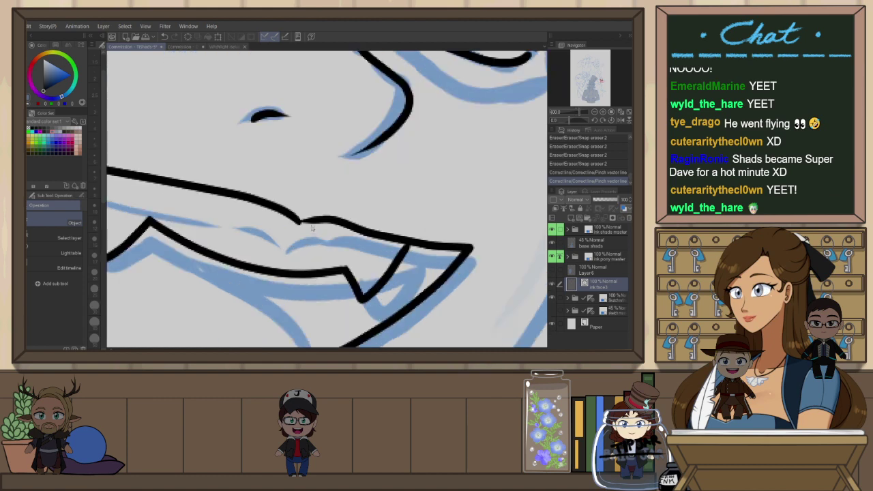
left_click_drag(311, 224, 303, 225)
key("ctrl+z")
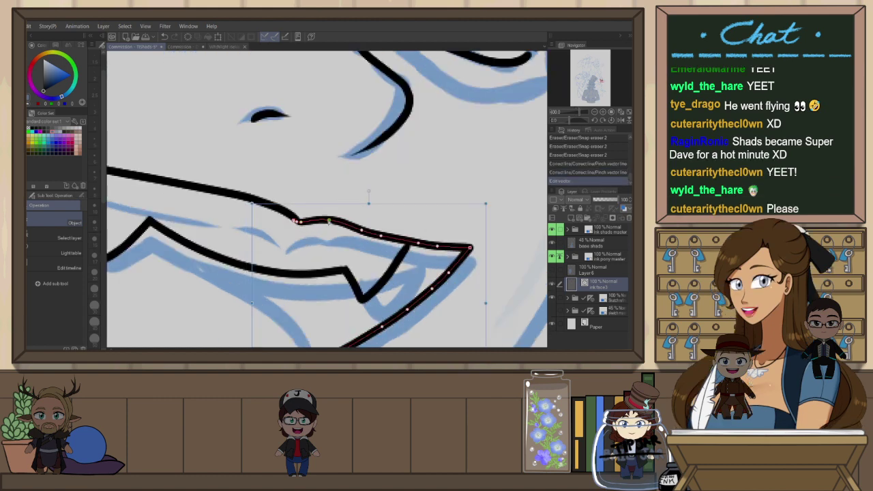
left_click_drag(337, 221, 330, 219)
left_click(289, 212)
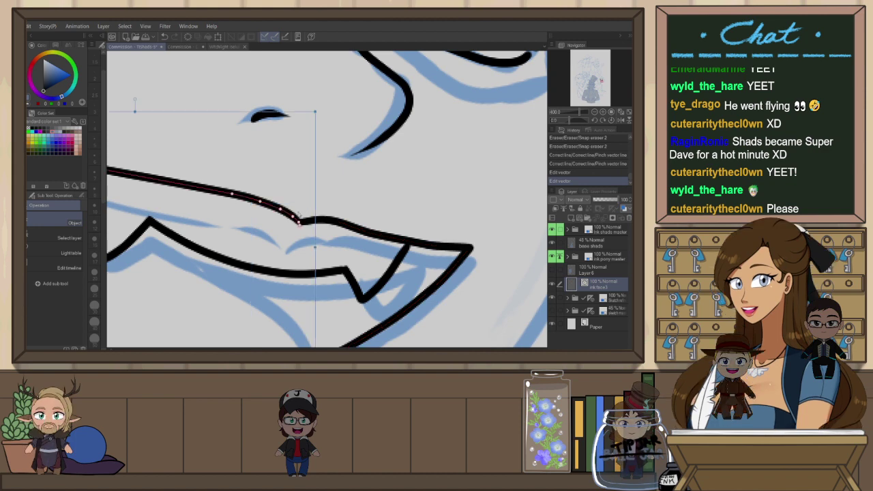
left_click(420, 182)
scroll(426, 182, "down", 3)
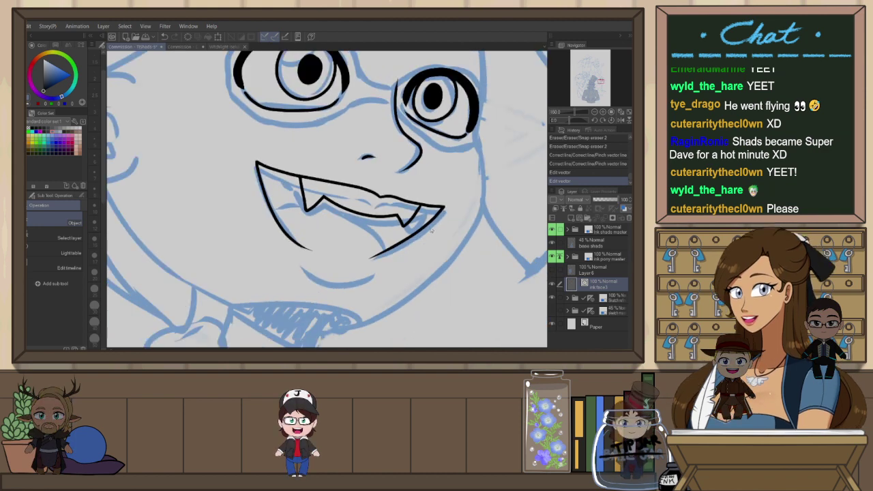
scroll(426, 201, "down", 1)
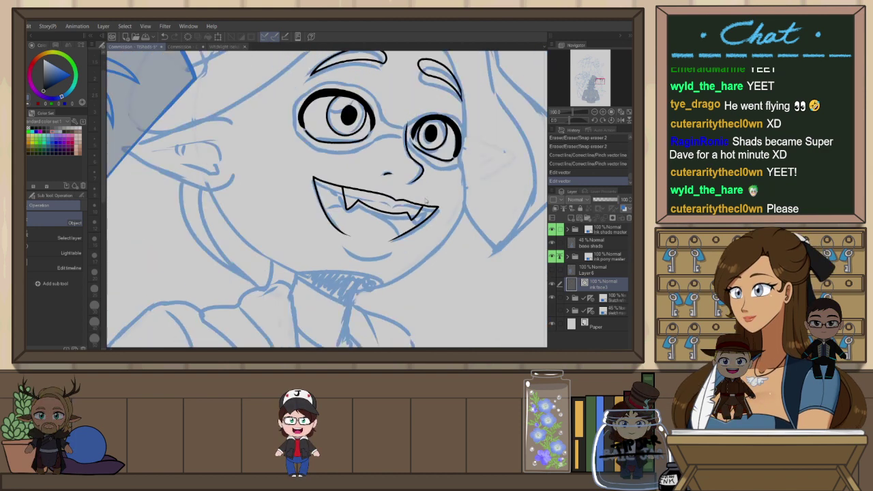
Ink the curved lower lip line beneath the open mouth with Mikoto's G-Pen
mouse_move(425, 278)
left_mouse_down()
mouse_move(425, 117)
mouse_move(403, 94)
left_mouse_up()
key("p")
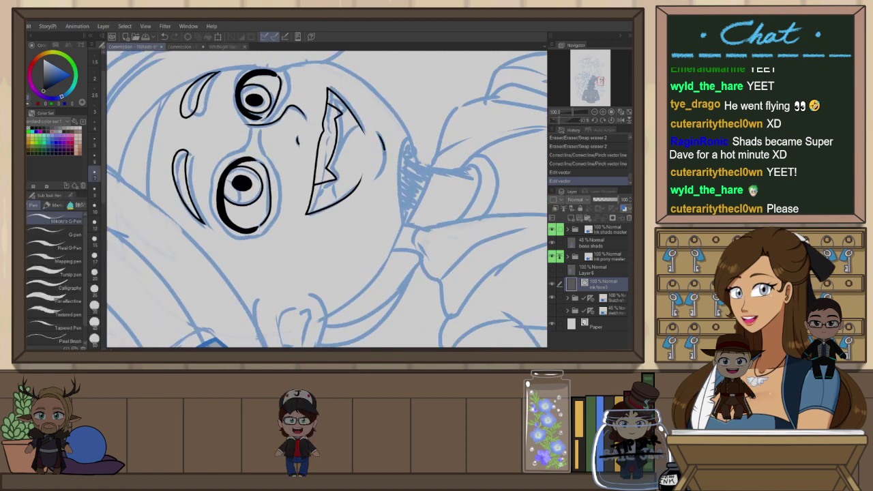
left_click_drag(378, 133, 368, 186)
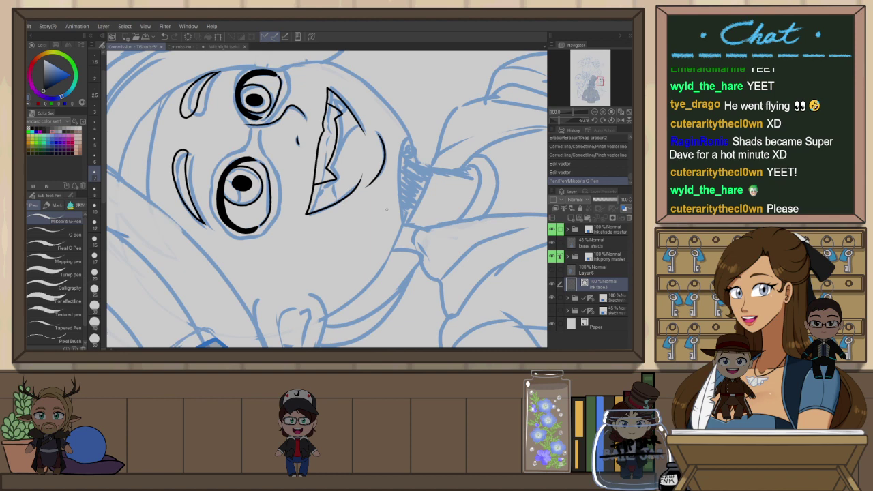
key("ctrl+@")
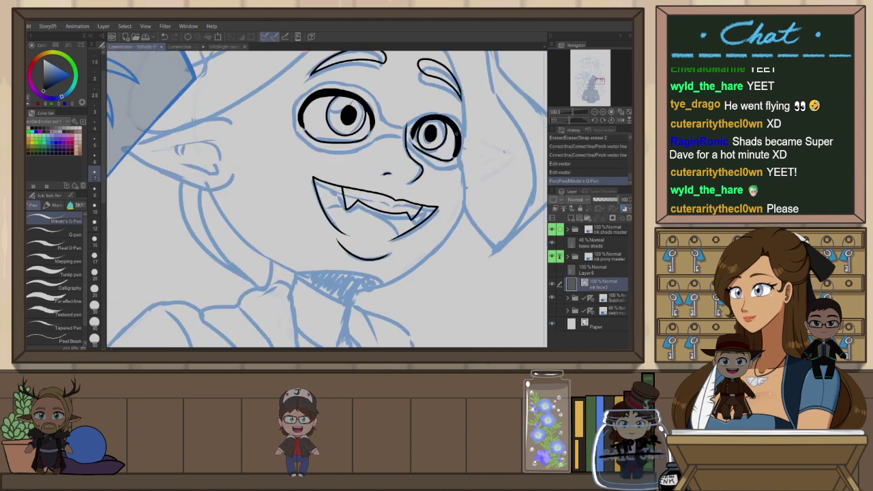
Add a new vector layer for the character's outline above the face ink layer
left_click_drag(422, 191, 415, 233)
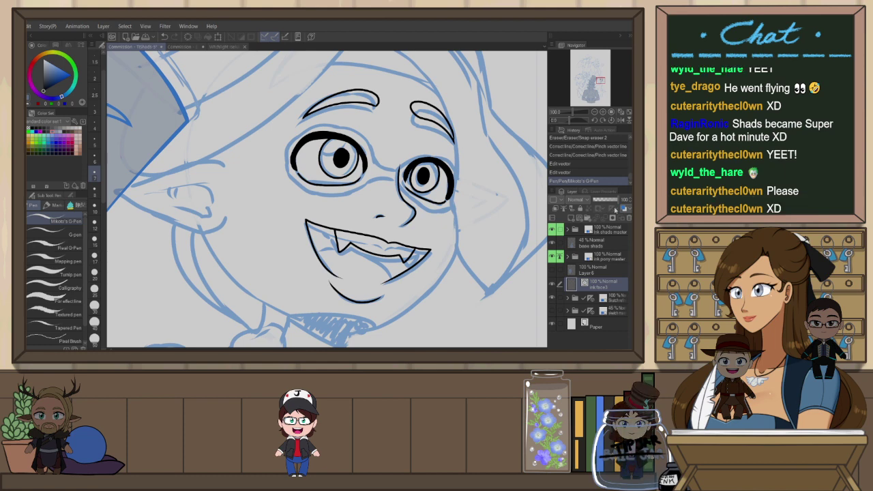
left_click(615, 209)
key("h")
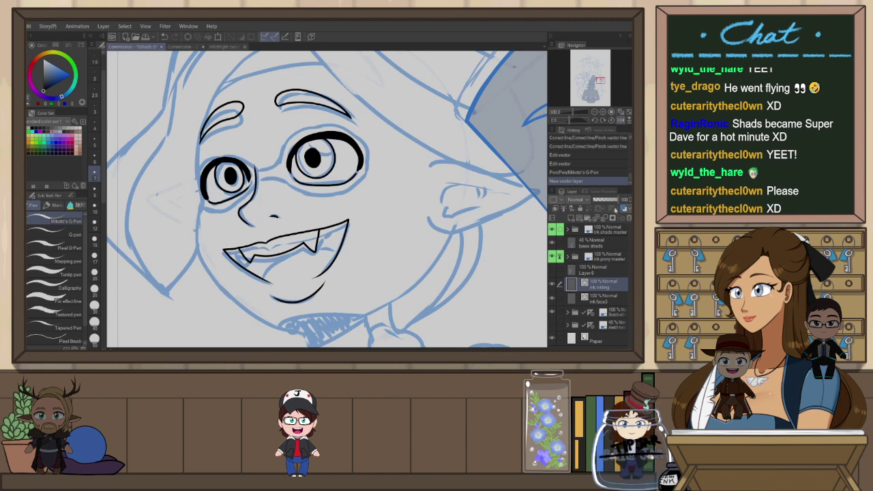
left_click_drag(273, 233, 341, 257)
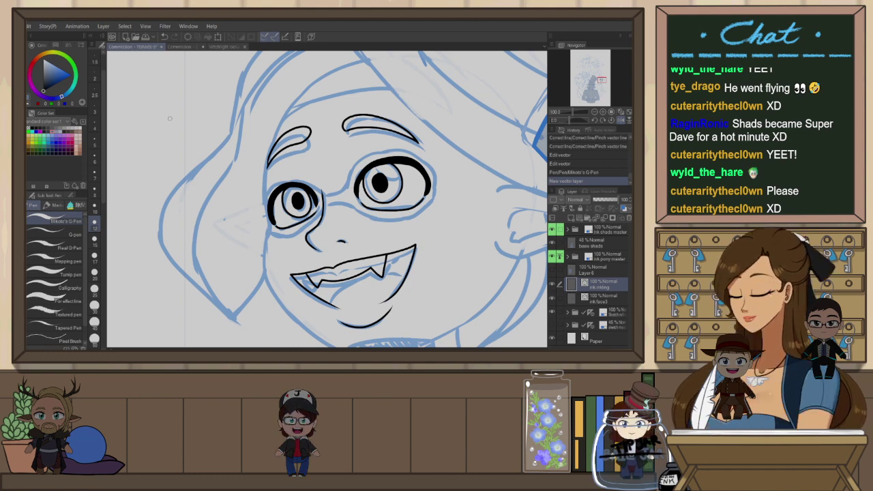
Ink the curved forehead line above both eyebrows with Mikoto's G-Pen at size 12
left_click_drag(279, 126, 315, 100)
key("ctrl+z")
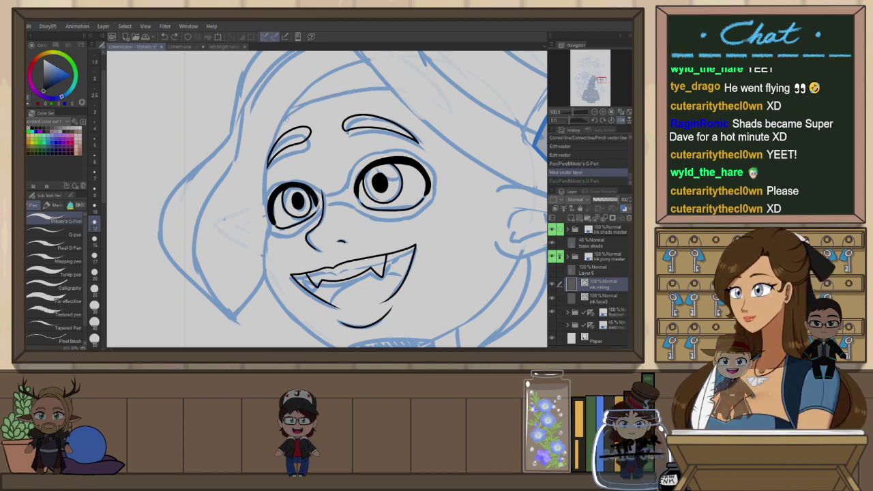
mouse_move(282, 124)
left_mouse_down()
mouse_move(401, 92)
mouse_move(416, 96)
left_mouse_up()
left_click_drag(368, 130, 362, 193)
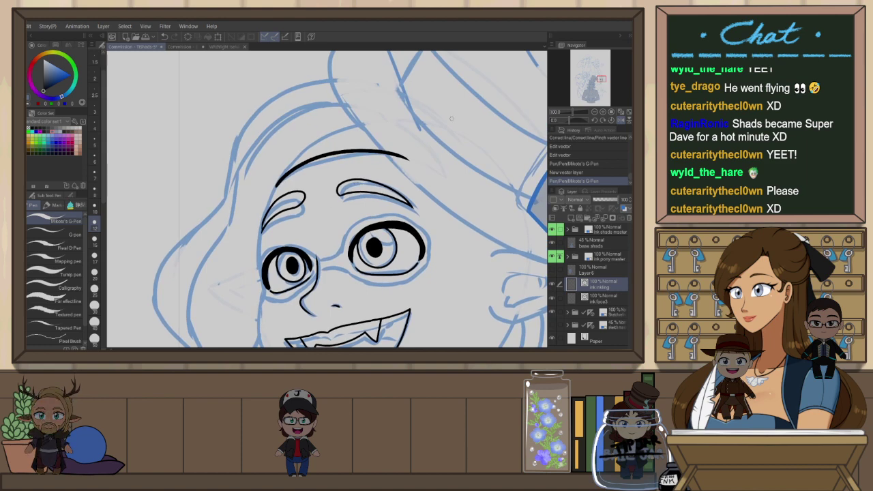
left_click_drag(409, 157, 418, 183)
key("ctrl+z")
left_click_drag(277, 177, 409, 184)
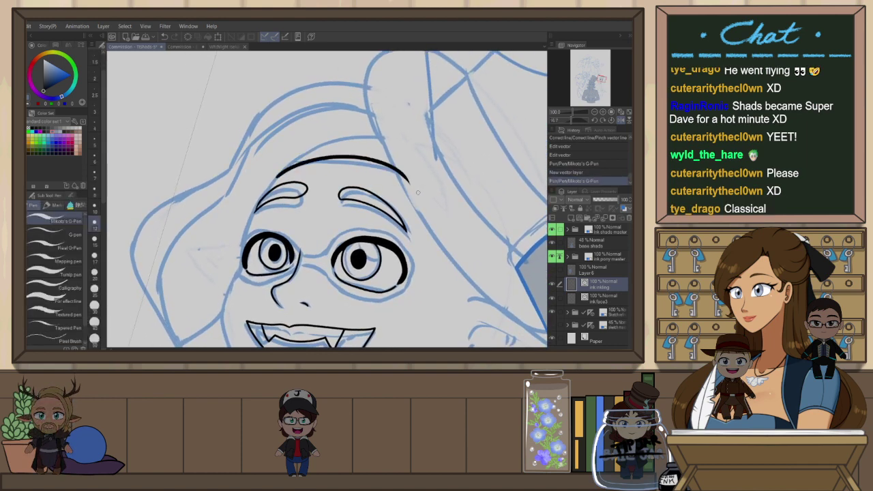
Ink the face contour from the end of the forehead line past the temple and cheek down to the chin
left_click_drag(382, 232, 396, 160)
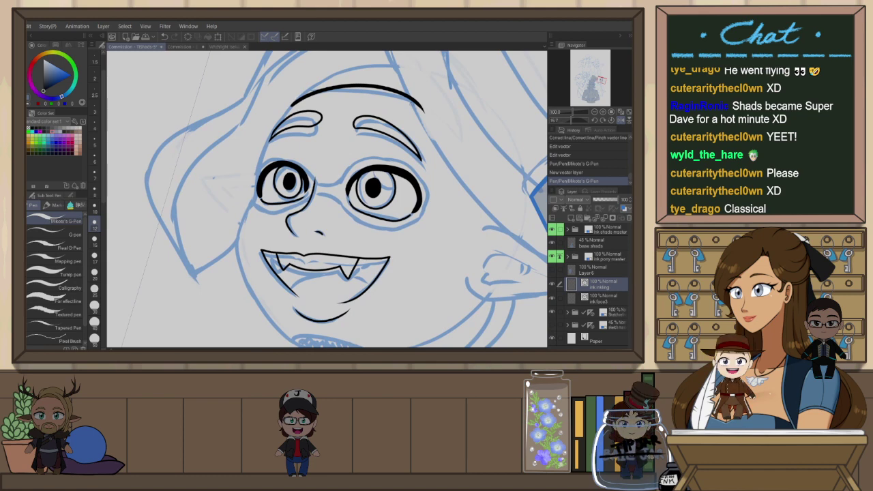
left_click_drag(266, 142, 260, 161)
key("ctrl+z")
mouse_move(255, 198)
left_mouse_down()
mouse_move(239, 272)
mouse_move(295, 345)
left_mouse_up()
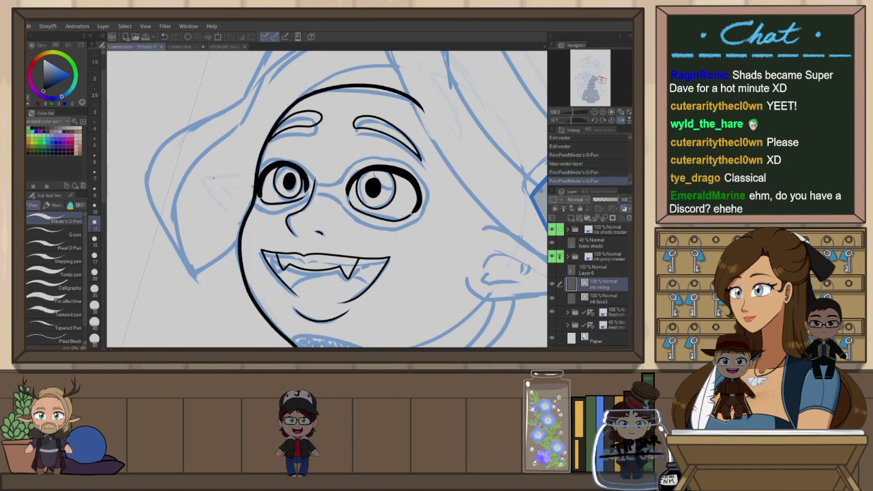
Pinch the inked cheek contour outward to round it beside the mouth in the mirrored view
left_click_drag(327, 238, 309, 175)
key("h")
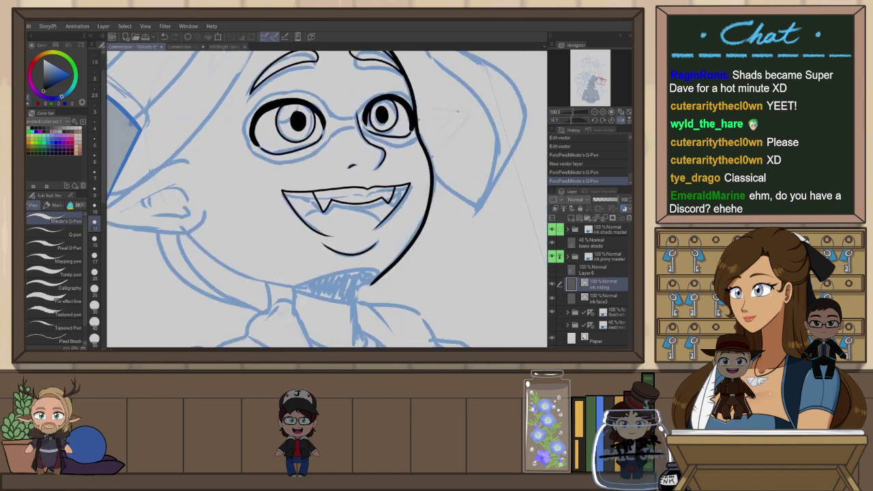
key("y")
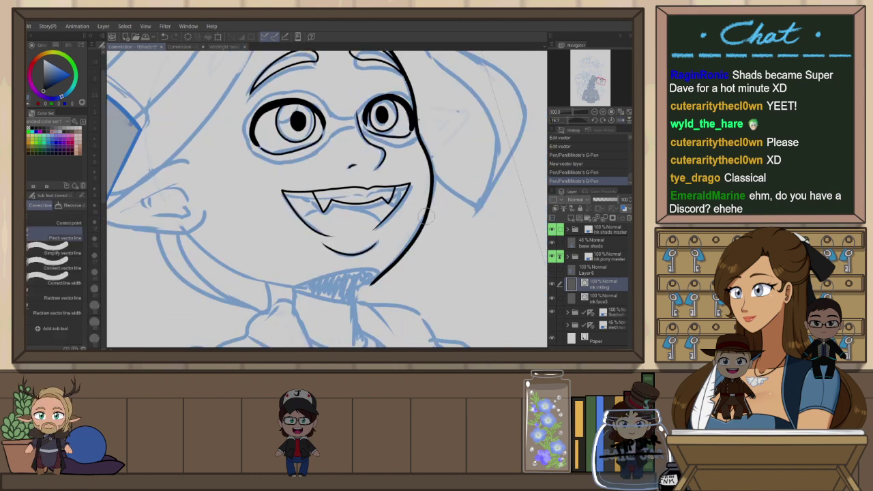
left_click_drag(427, 213, 438, 176)
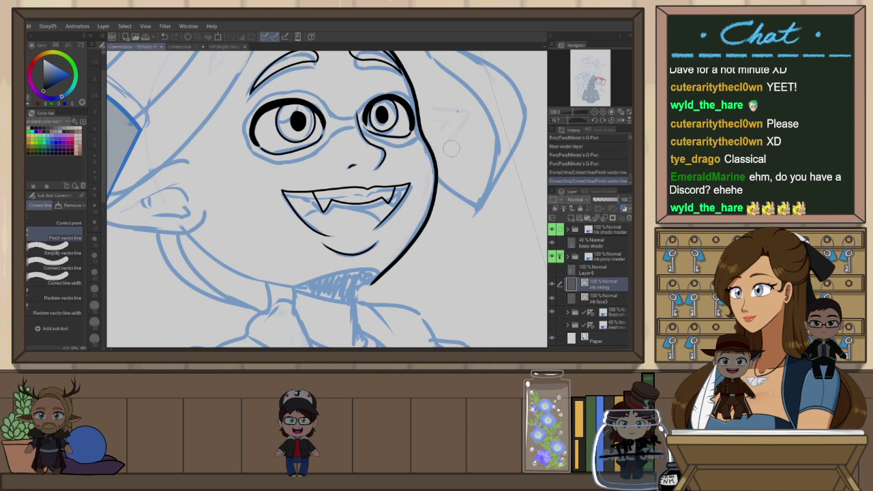
Extend the inked jawline under the chin to the point where it meets the neck
left_click_drag(427, 264, 445, 158)
key("shift+space")
key("p")
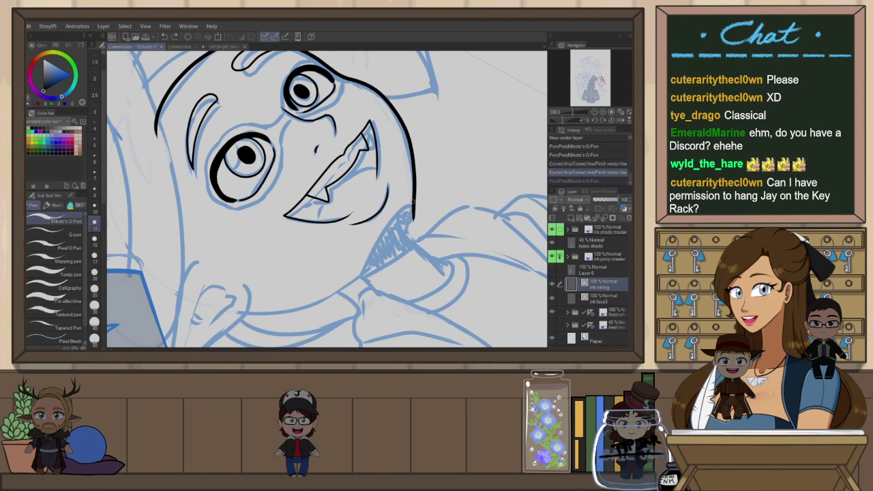
key("ctrl+z")
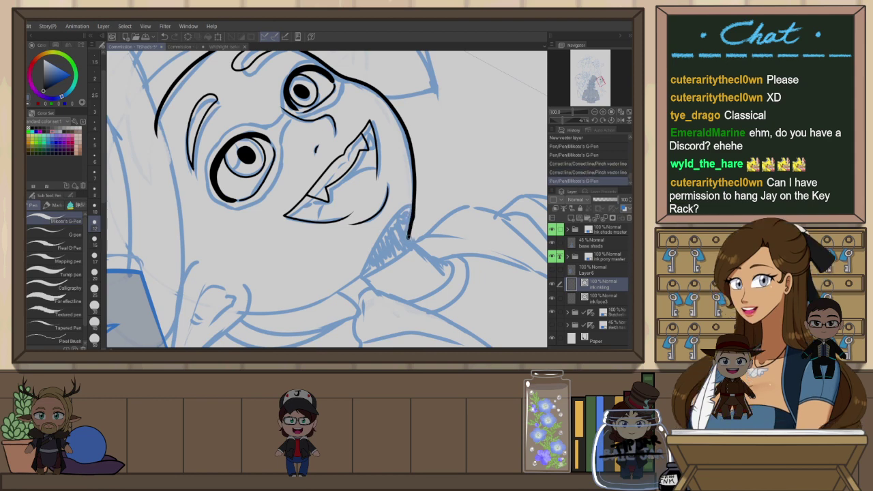
Ink the front neck line from the end of the jawline to the collar, replacing the first attempt with a shorter stroke
left_click_drag(408, 238, 459, 276)
key("ctrl+@")
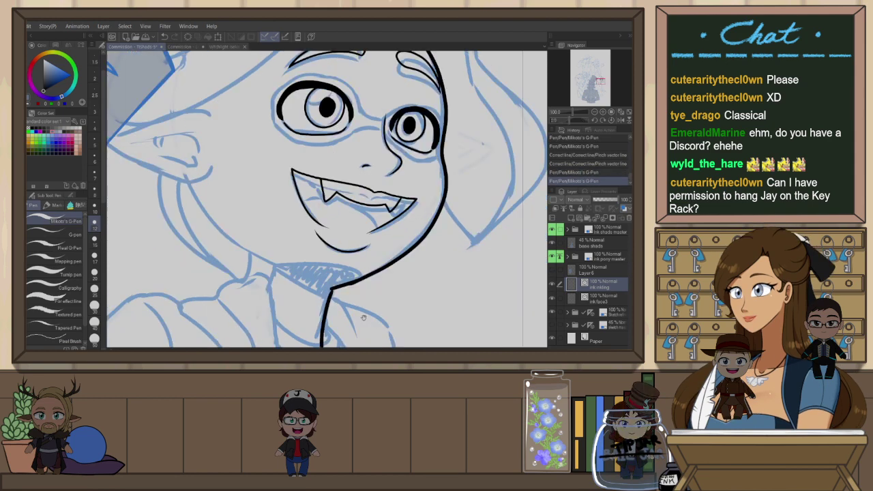
key("space")
left_click_drag(381, 339, 381, 249)
key("h")
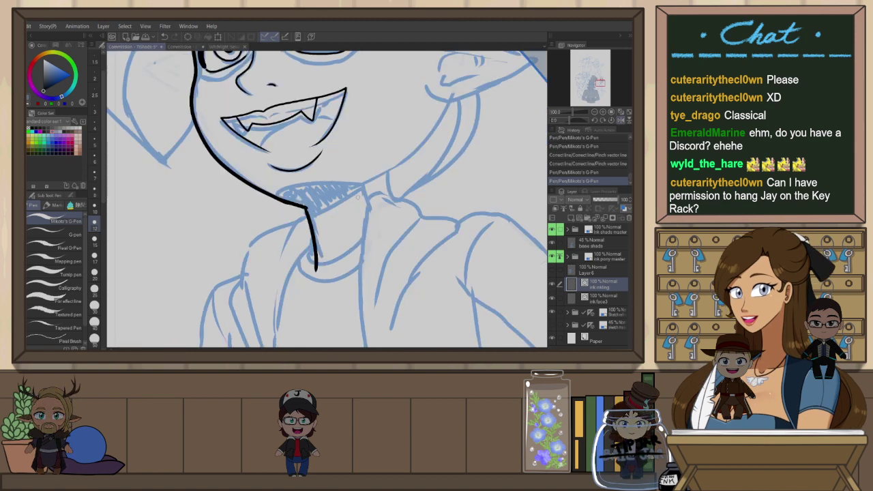
key("shift+space")
mouse_move(442, 177)
left_mouse_down()
mouse_move(429, 247)
mouse_move(442, 260)
left_mouse_up()
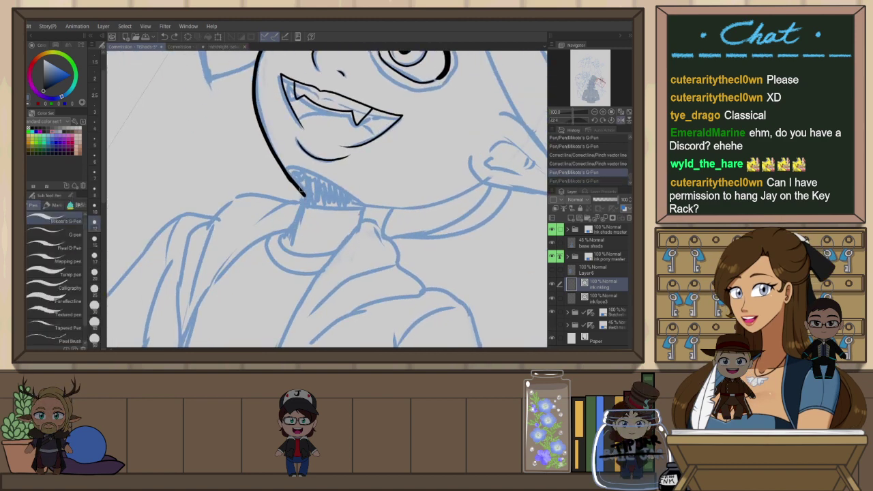
key("ctrl+z")
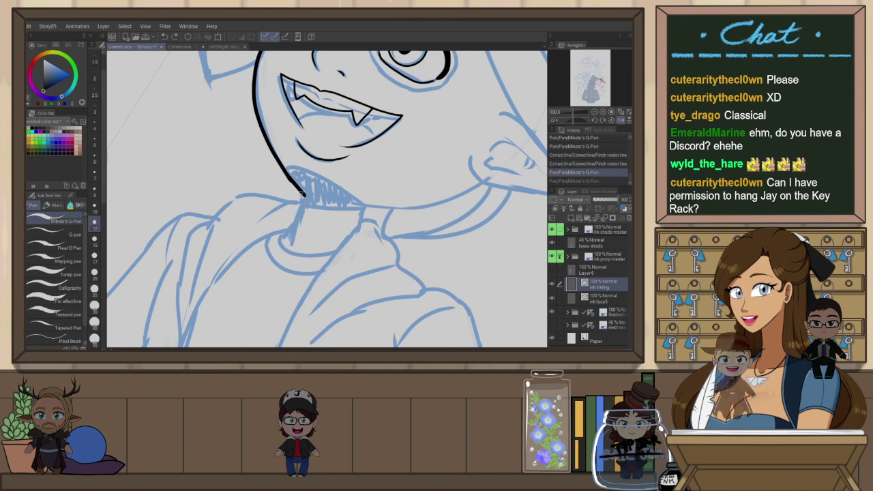
left_click_drag(301, 191, 285, 237)
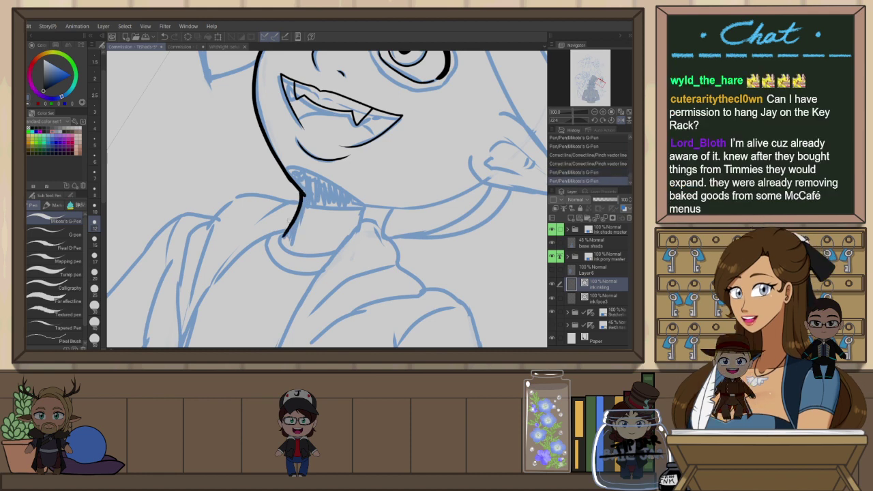
Ink the underside of the jaw along the upper edge of the hatched neck shadow, redrawing the stroke until it follows the sketch
key("h")
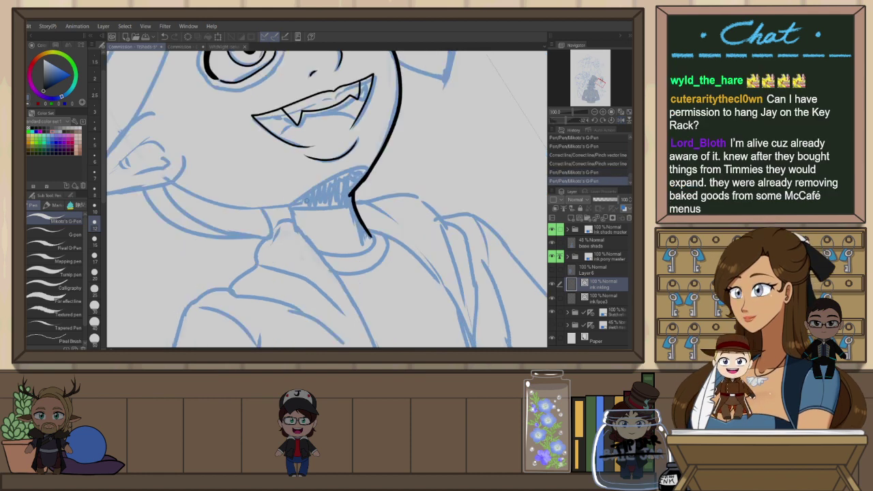
left_click_drag(310, 194, 363, 171)
key("ctrl+z")
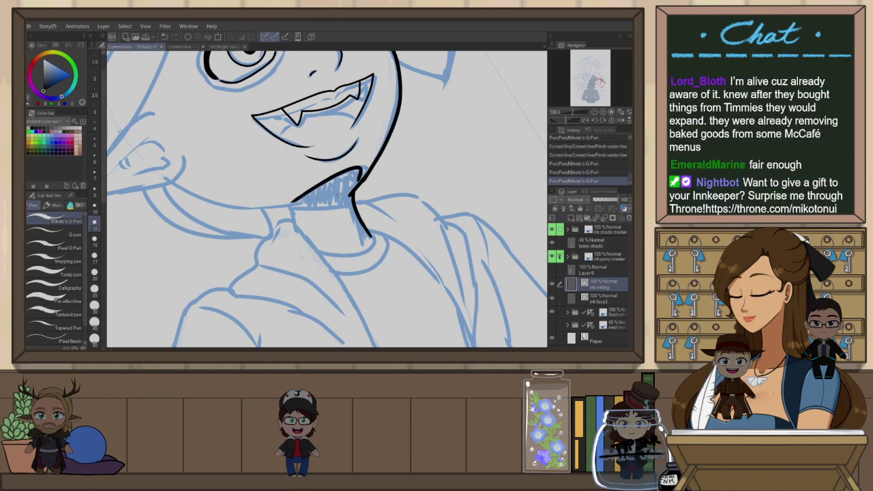
mouse_move(328, 188)
left_mouse_down()
mouse_move(357, 205)
mouse_move(384, 180)
left_mouse_up()
key("ctrl+z")
key("ctrl+z")
left_click_drag(317, 207, 385, 181)
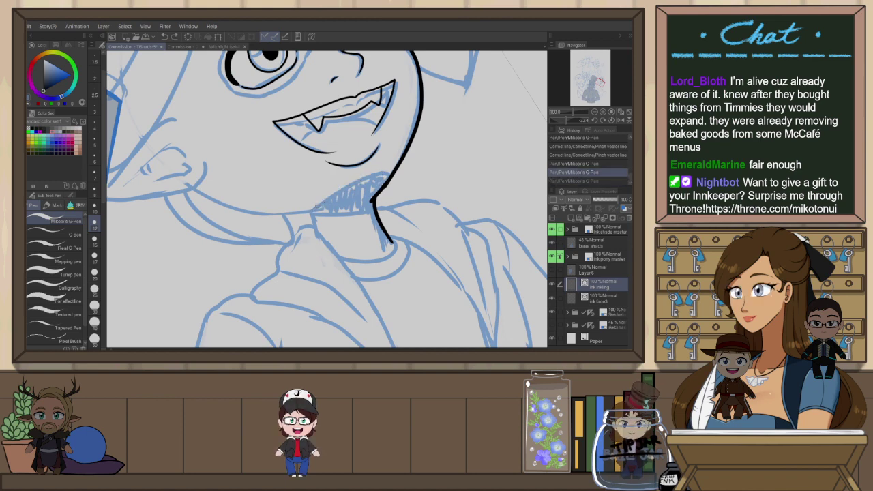
key("ctrl+z")
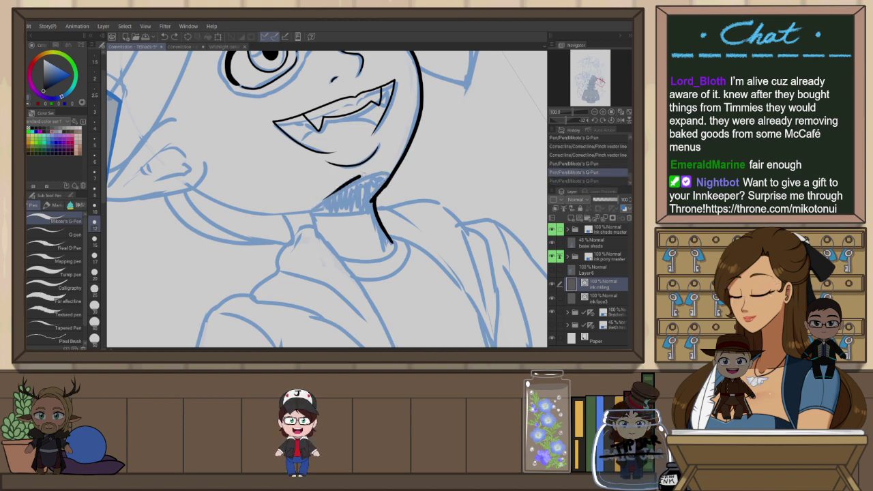
left_click_drag(323, 199, 386, 182)
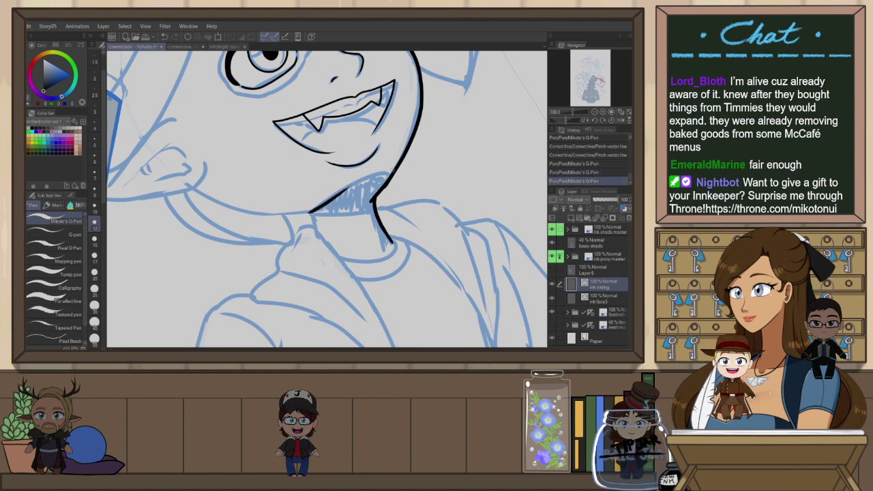
Ink the jawline from the neck shadow up to the base of the ear, replacing the first stroke with a better-fitting one
key("r")
left_click_drag(439, 156, 255, 294)
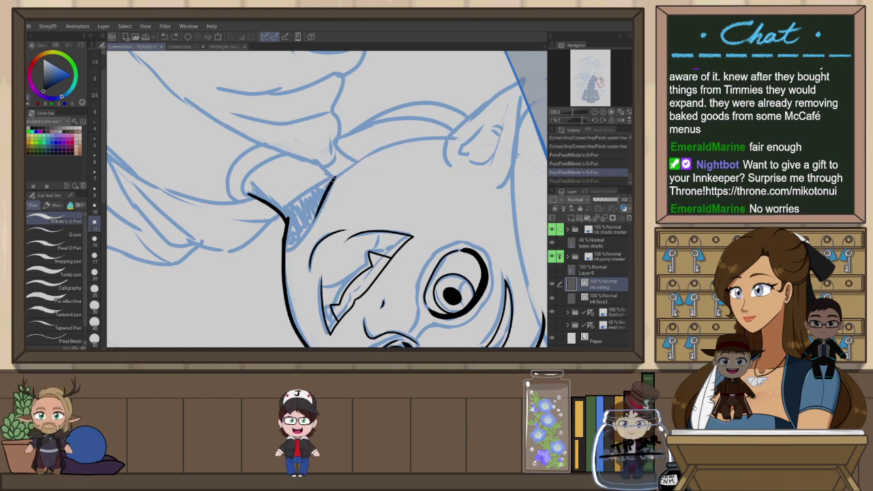
mouse_move(321, 182)
left_mouse_down()
mouse_move(395, 141)
mouse_move(458, 136)
left_mouse_up()
key("ctrl+z")
left_click_drag(332, 179, 463, 141)
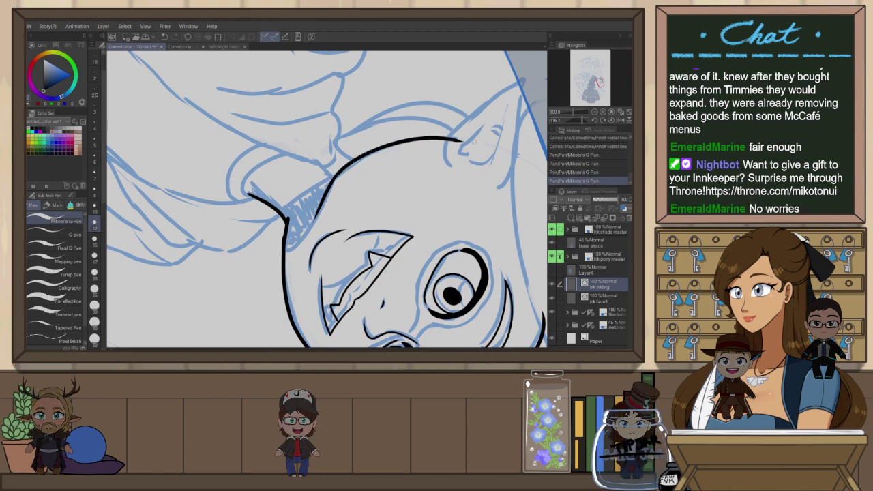
key("ctrl+@")
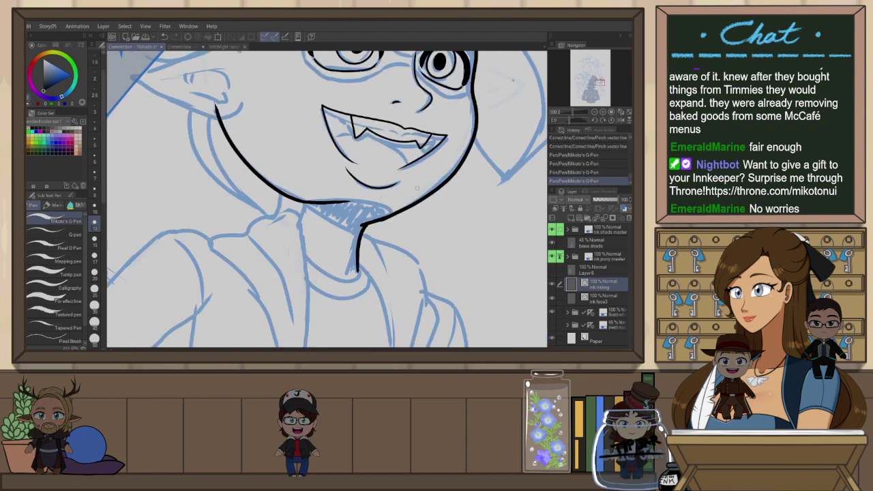
Ink the upper and lower edges of the pointed ear over the sketch, meeting at its tip
key("r")
left_click_drag(235, 191, 419, 228)
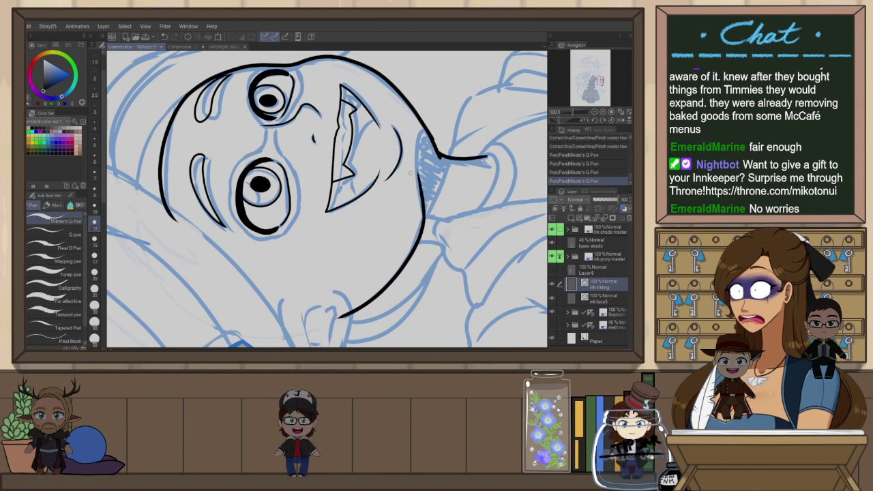
key("shift+space")
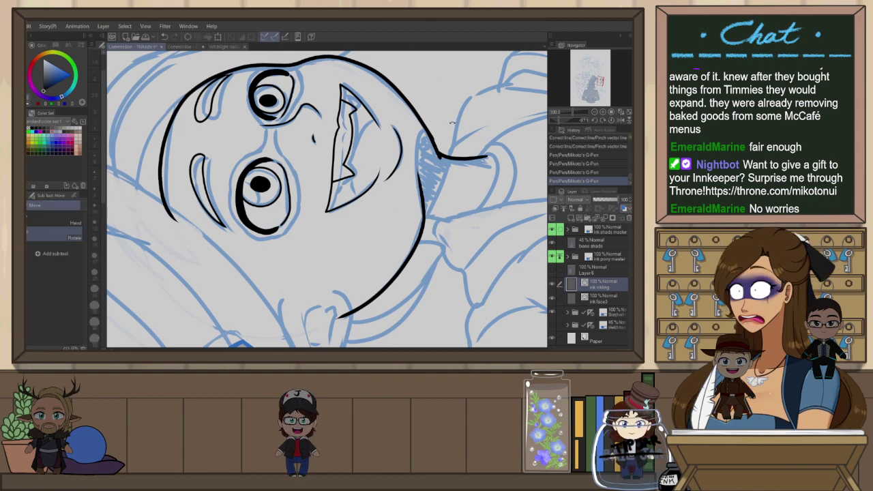
left_click_drag(451, 121, 470, 163)
scroll(324, 268, "down", 2)
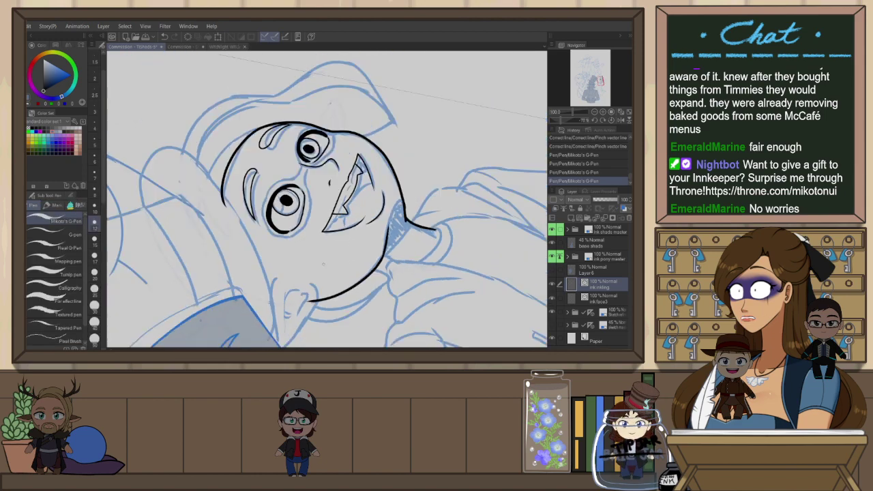
key("shift+space")
left_click_drag(420, 200, 372, 277)
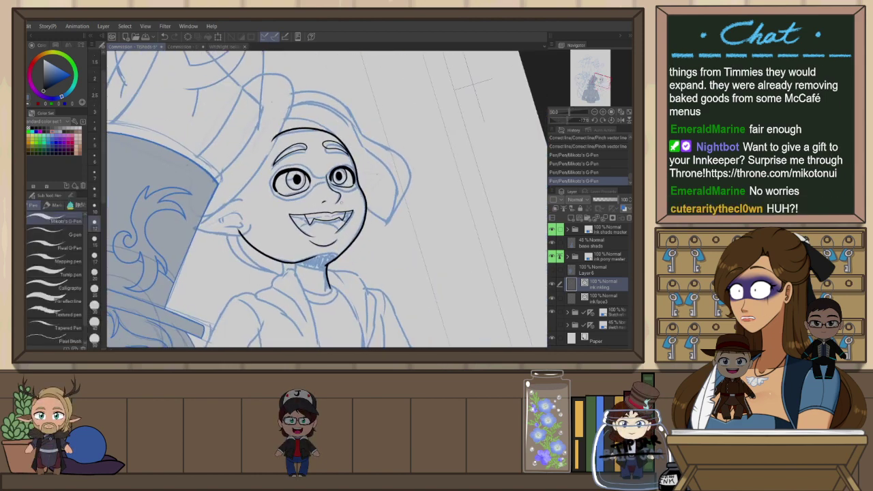
key("space")
mouse_move(256, 195)
left_mouse_down()
mouse_move(318, 171)
mouse_move(382, 162)
mouse_move(317, 179)
mouse_move(325, 219)
mouse_move(382, 219)
mouse_move(404, 204)
left_mouse_up()
scroll(382, 160, "up", 2)
key("ctrl+z")
key("ctrl+z")
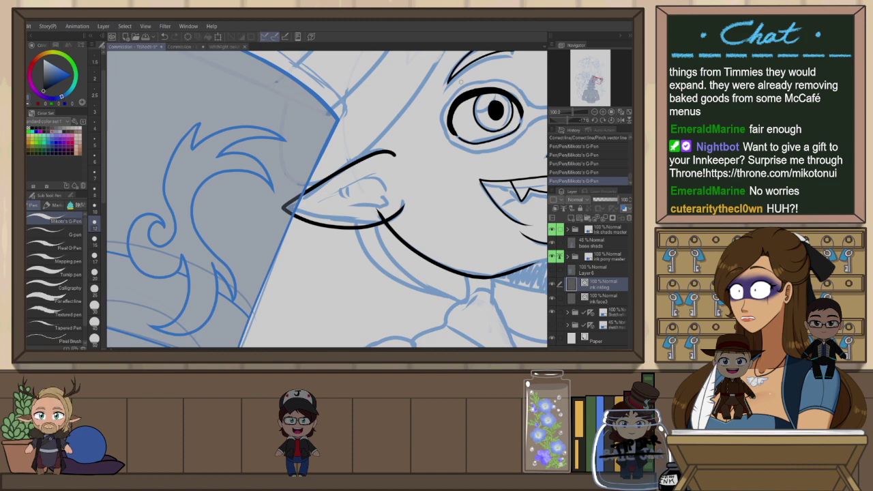
Erase the end of the jawline that pokes past the lower edge of the ear
key("e")
left_click_drag(378, 211, 385, 216)
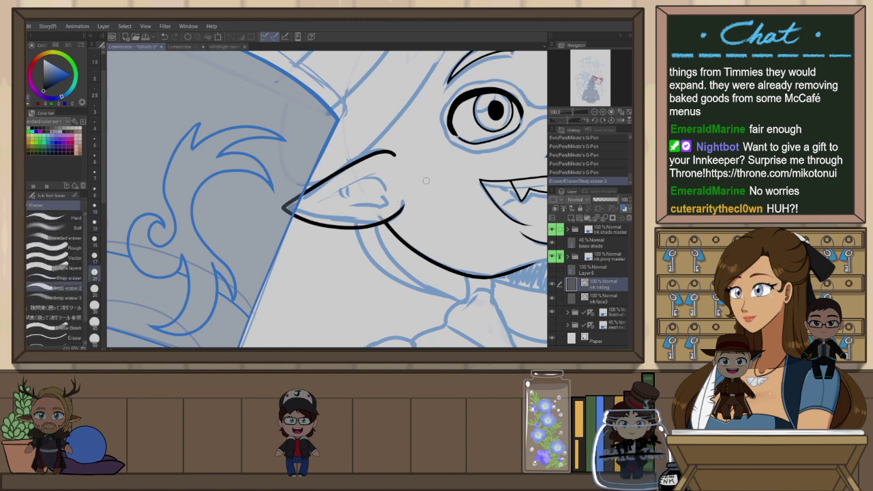
key("ctrl+at")
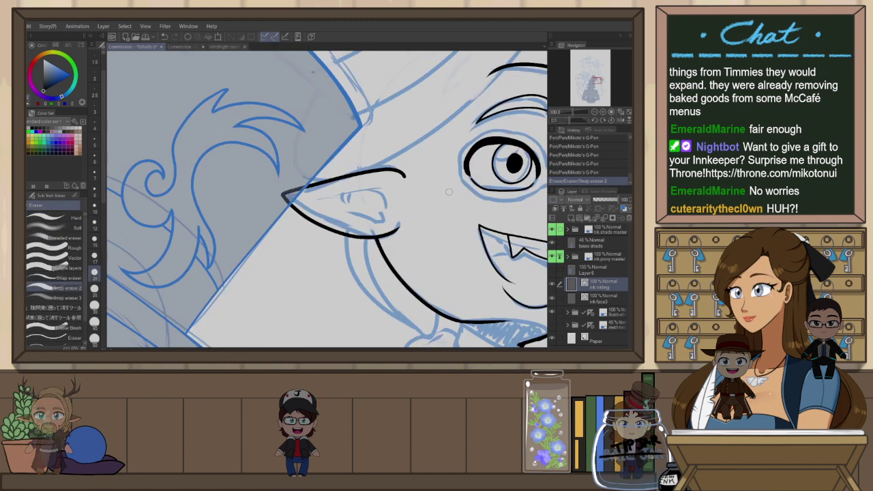
Ink the strand hanging behind the jaw below the ear in the mirrored view, redrawing its edges until they follow the sketch
left_click_drag(418, 289, 336, 221)
key("h")
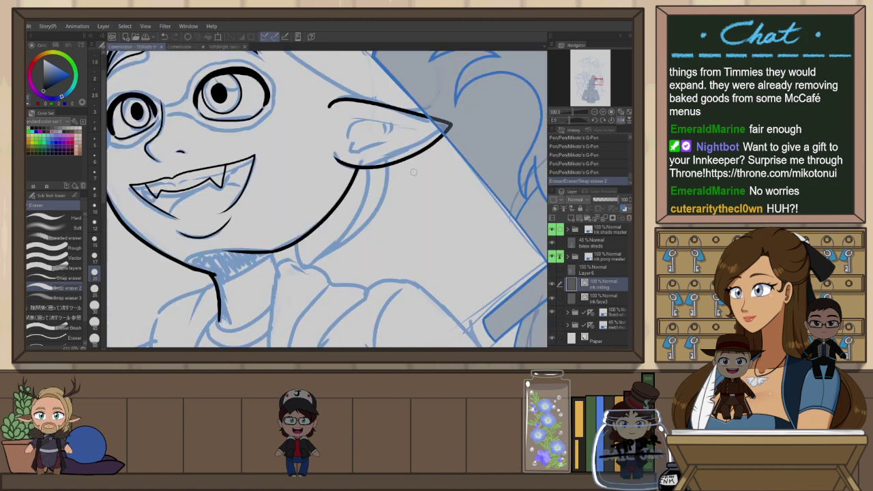
key("p")
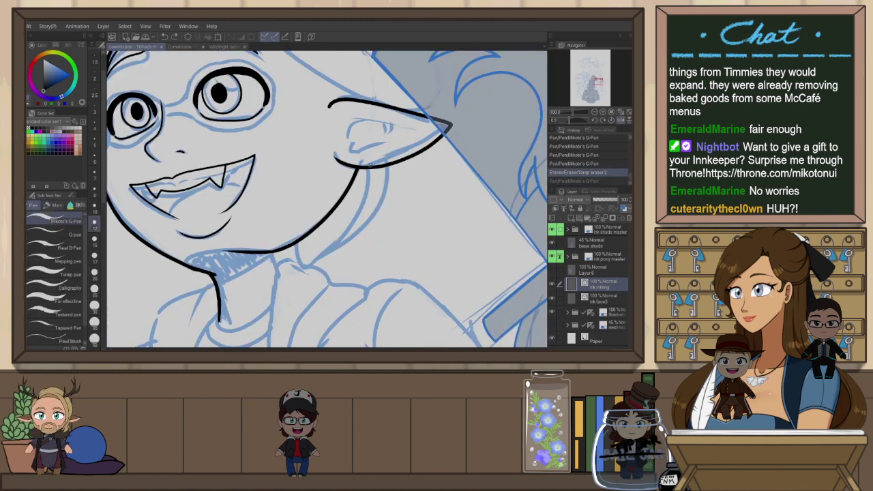
key("ctrl+z")
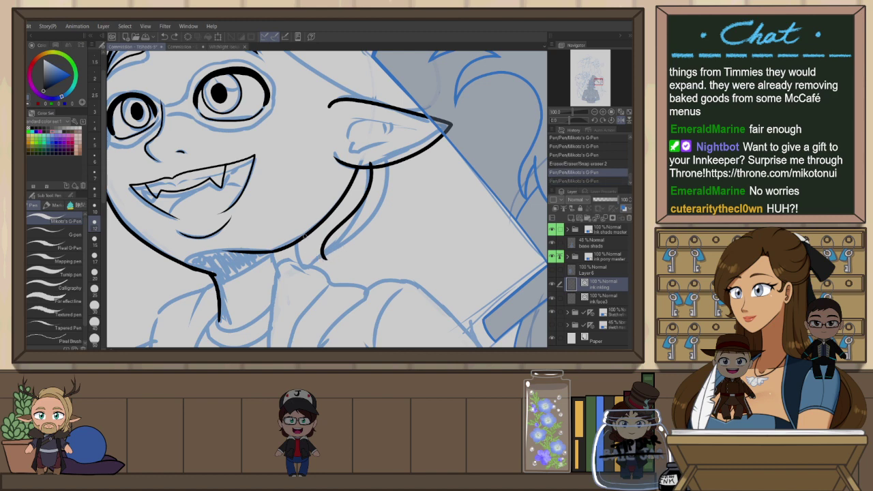
mouse_move(304, 239)
left_mouse_down()
mouse_move(328, 259)
mouse_move(312, 258)
mouse_move(345, 267)
mouse_move(311, 254)
mouse_move(335, 258)
mouse_move(387, 217)
mouse_move(394, 165)
mouse_move(392, 211)
mouse_move(326, 257)
left_mouse_up()
key("ctrl+z")
key("ctrl+z")
key("ctrl+z")
key("ctrl+z")
key("ctrl+z")
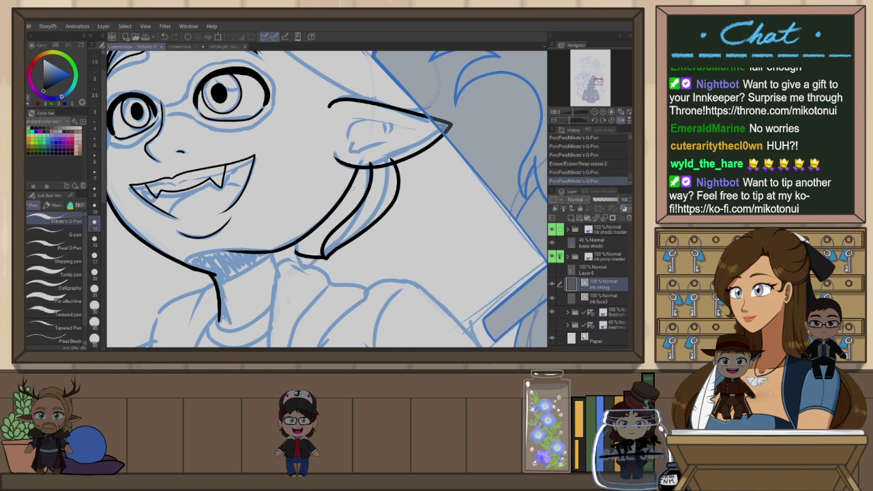
Redraw the hanging strand's lower tip as a rounded curl and ink its outer edge up to the ear
scroll(317, 172, "down", 2)
scroll(305, 188, "up", 2)
key("ctrl+z")
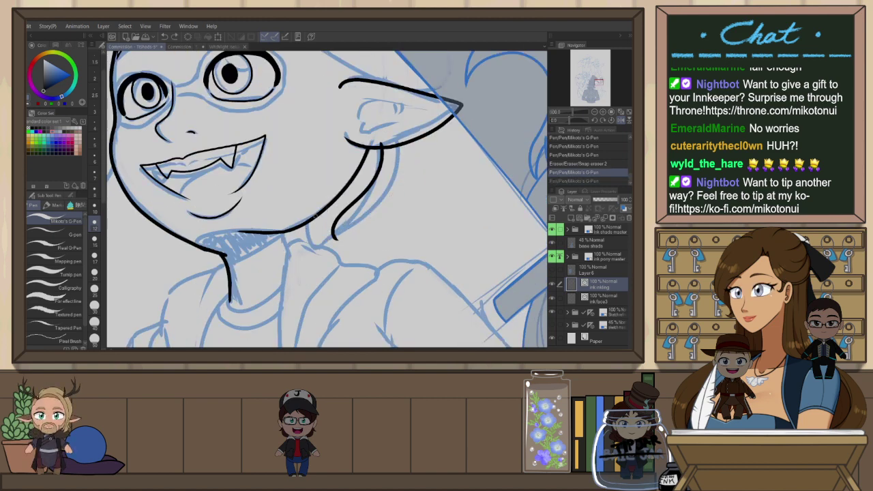
key("ctrl+z")
mouse_move(339, 248)
left_mouse_down()
mouse_move(304, 232)
mouse_move(340, 251)
mouse_move(335, 236)
mouse_move(320, 244)
mouse_move(340, 247)
mouse_move(337, 232)
mouse_move(403, 173)
left_mouse_up()
key("ctrl+z")
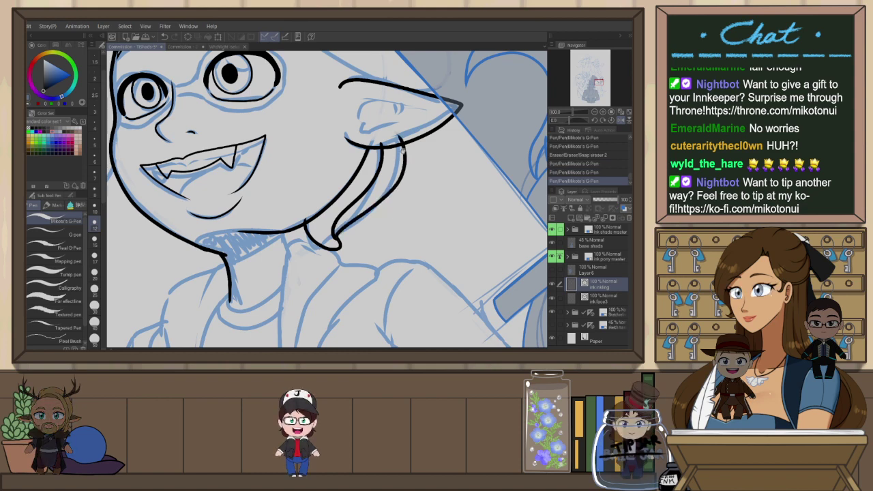
left_click_drag(406, 125, 407, 197)
scroll(408, 198, "down", 2)
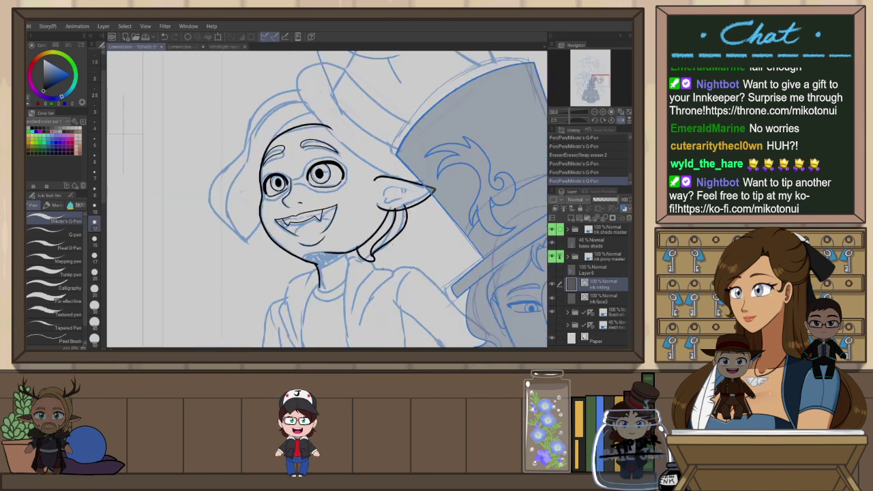
Ink the short back neck line below the jaw and the jacket's opening edge running down from the front of the neck
scroll(376, 286, "up", 2)
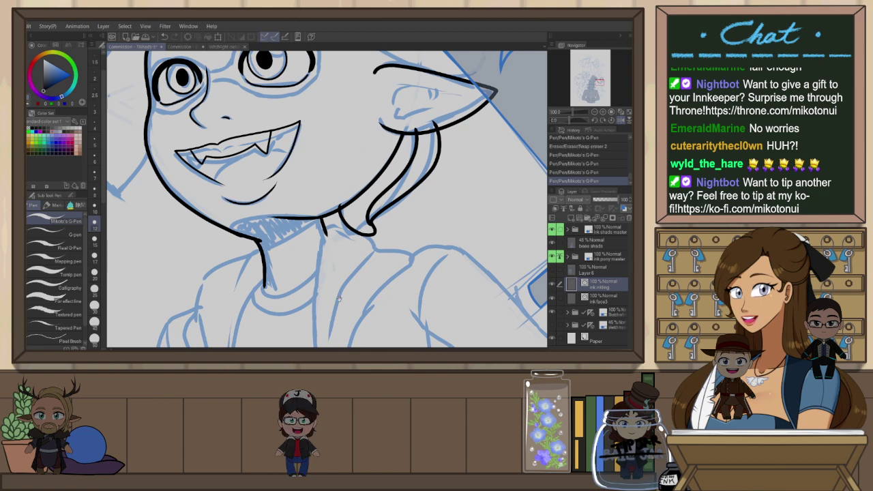
scroll(419, 105, "down", 3)
left_click_drag(419, 104, 455, 167)
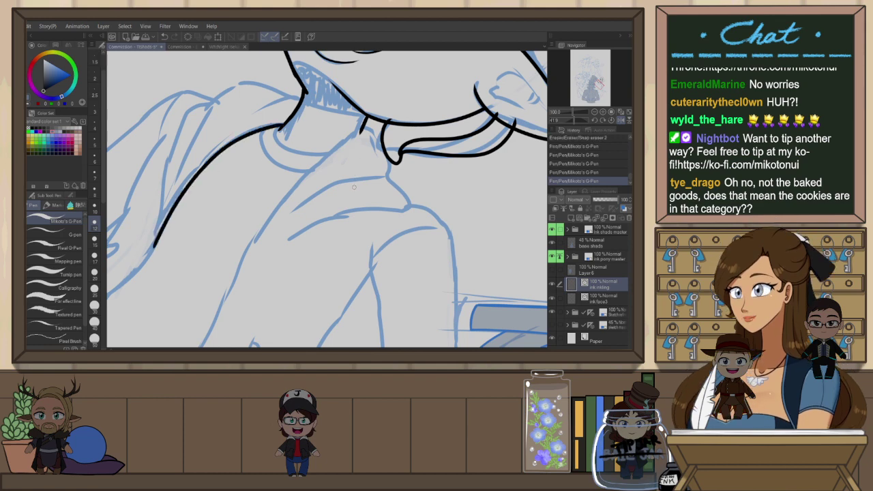
key("h")
key("r")
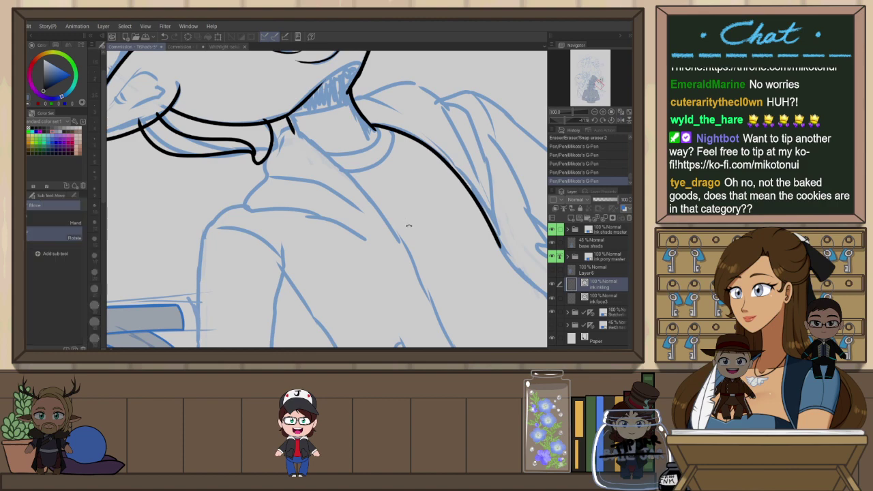
Ink the jacket's other opening edge in one long stroke from the back of the neck down the chest
left_click_drag(368, 307, 497, 177)
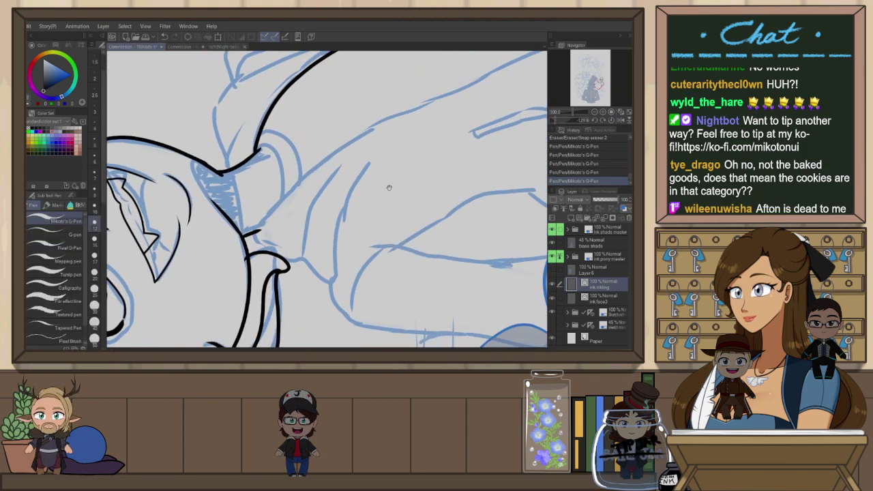
key("space")
left_click_drag(390, 188, 370, 226)
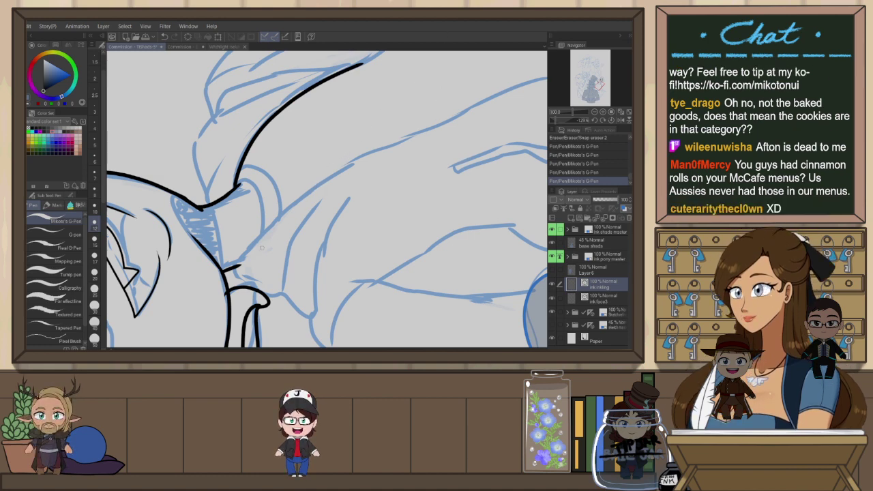
left_click_drag(235, 268, 449, 120)
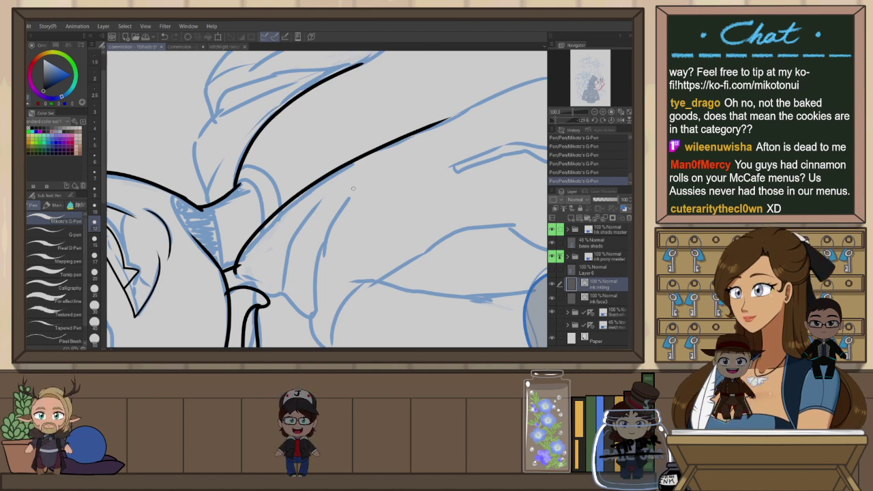
key("ctrl+at")
key("ctrl+minus")
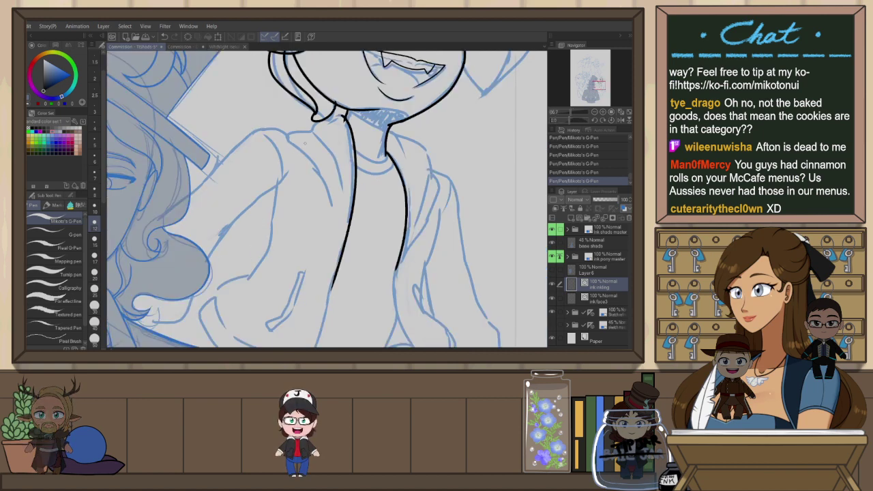
Ink the jacket's collar edge from the back of the neck out to the shoulder, replacing the first attempt
scroll(305, 143, "up", 1)
left_click_drag(364, 103, 313, 126)
key("ctrl+z")
key("ctrl+z")
left_click_drag(363, 102, 276, 141)
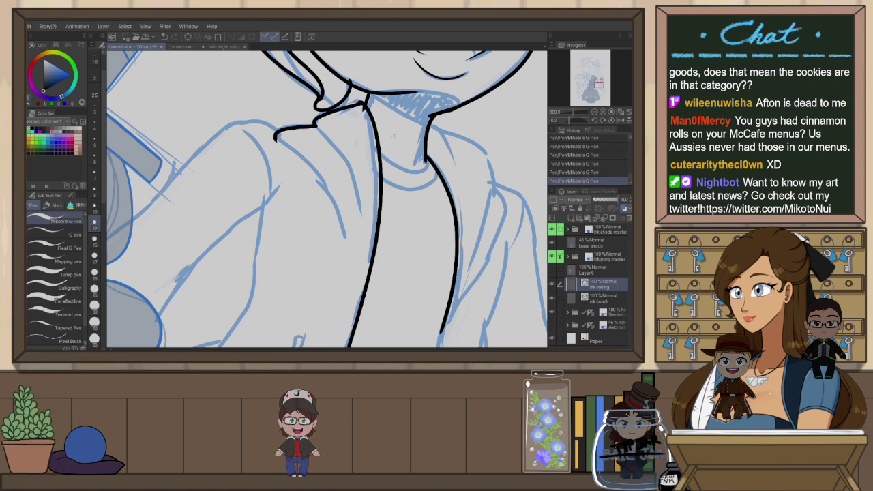
Ink the shoulder and outer upper arm of the jacket as one long stroke from the collar, replacing the shorter shoulder strokes
key("h")
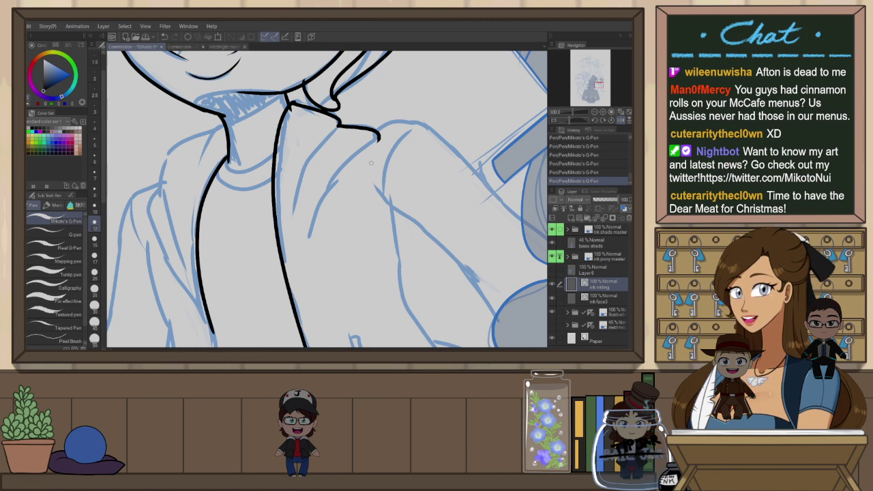
scroll(374, 154, "down", 2)
left_click_drag(424, 137, 362, 166)
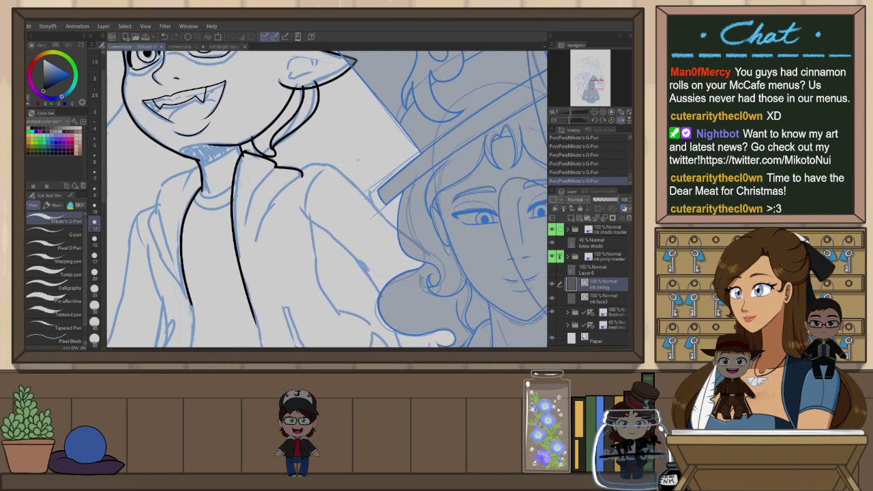
left_click_drag(292, 185, 352, 173)
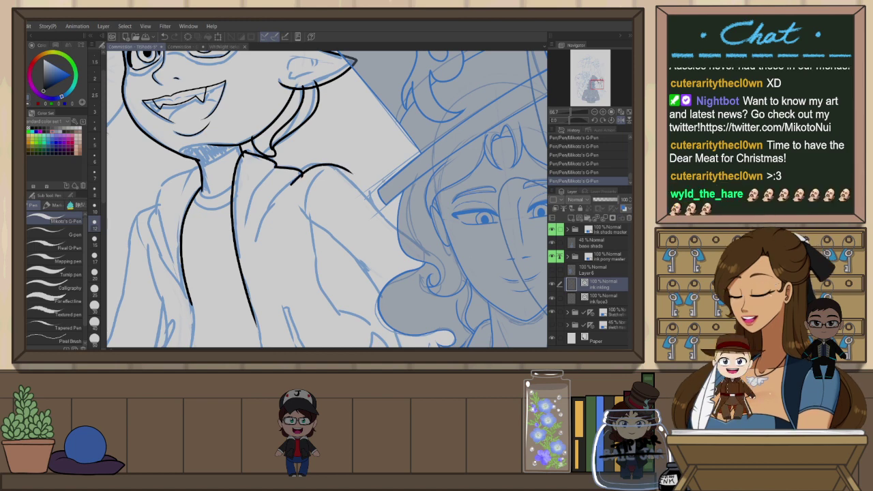
key("h")
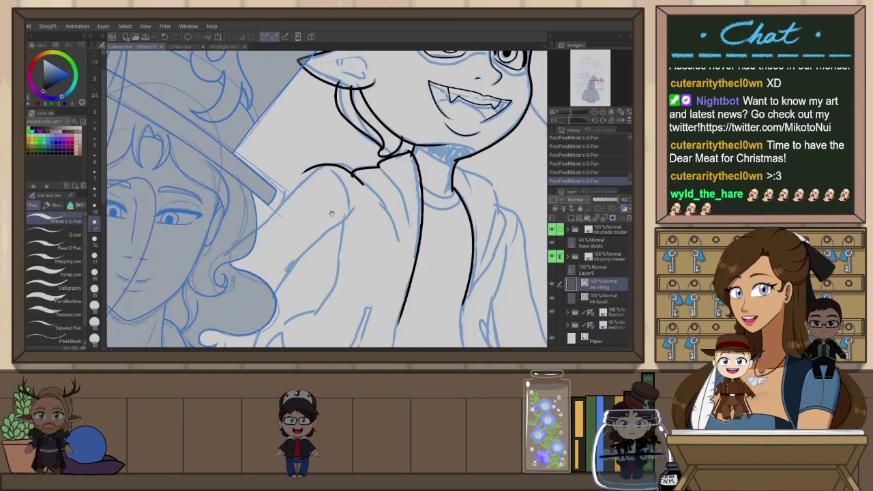
mouse_move(382, 182)
left_mouse_down()
mouse_move(422, 165)
mouse_move(415, 154)
mouse_move(311, 214)
left_mouse_up()
key("ctrl+z")
key("ctrl+z")
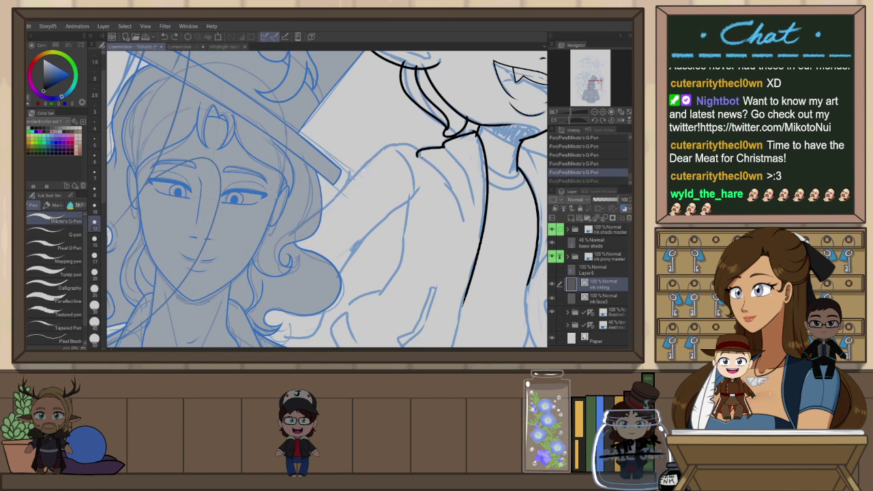
left_click_drag(358, 172, 308, 221)
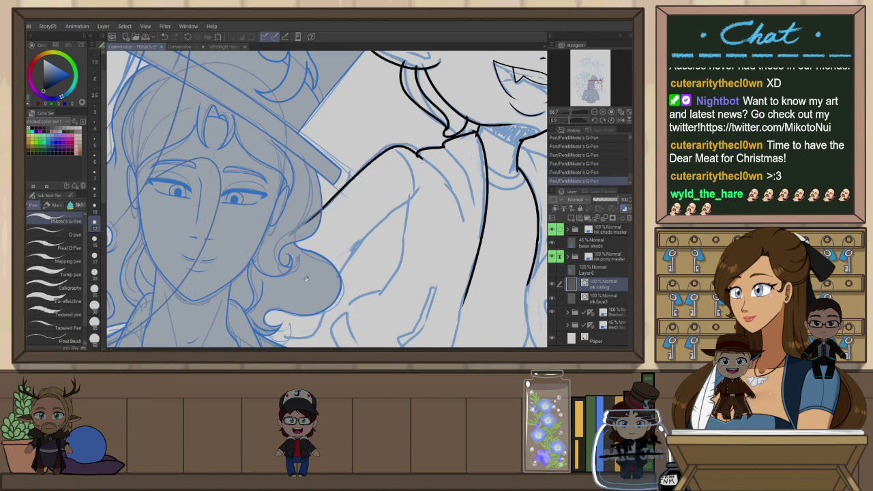
Continue the sleeve outline around the elbow behind the second character to the forearm's underside, redrawing the curve until it fits
left_click_drag(306, 278, 296, 207)
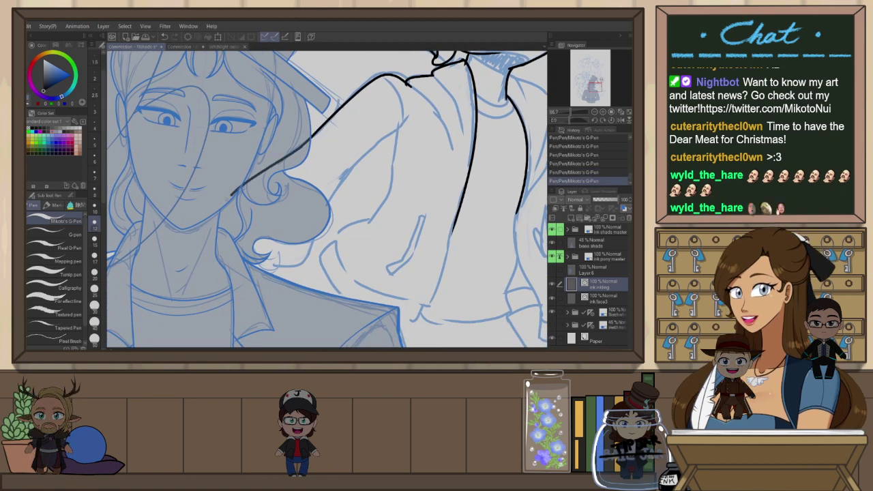
left_click_drag(219, 241, 309, 139)
key("ctrl+z")
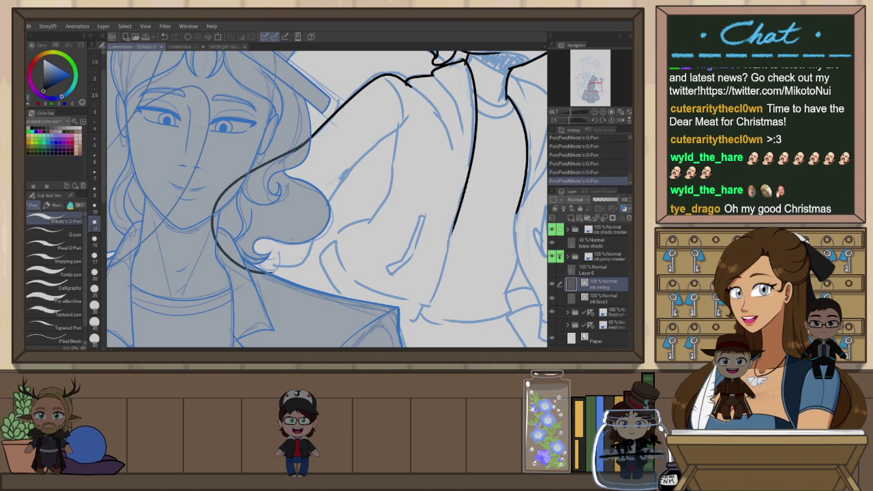
key("ctrl+z")
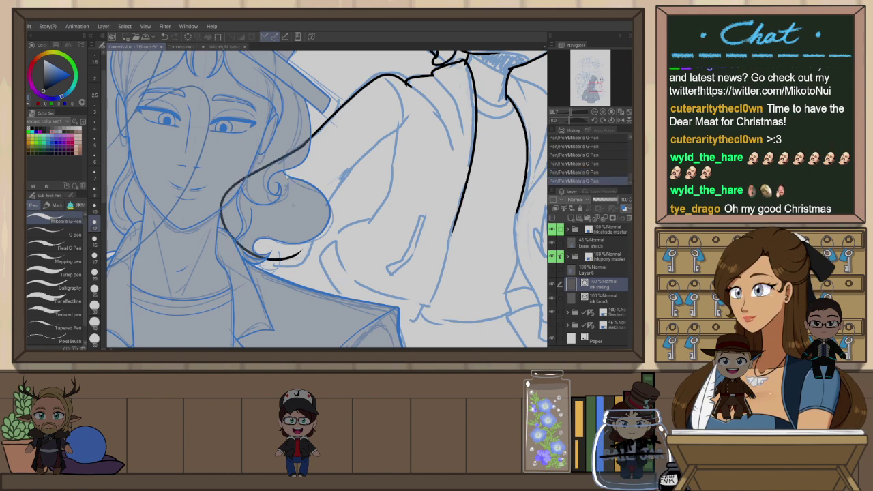
key("ctrl+z")
left_click_drag(309, 140, 290, 154)
left_click_drag(276, 260, 309, 254)
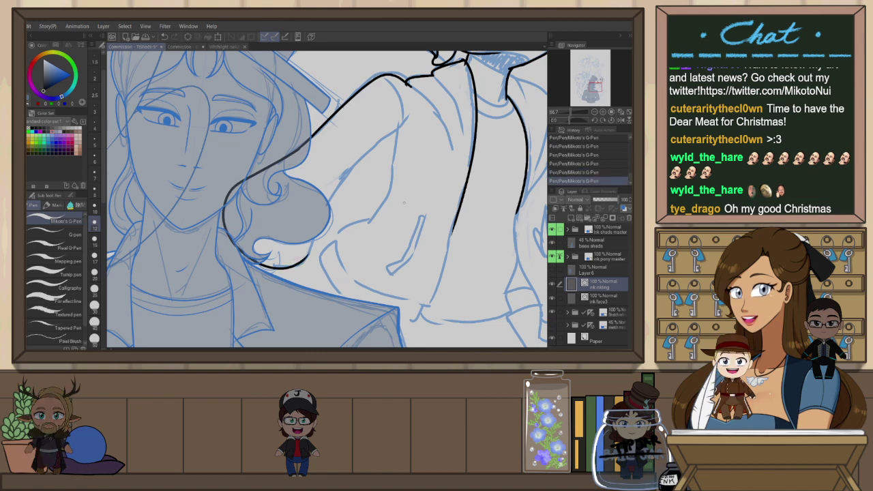
Ink the sleeve's inner edge from the forearm's underside up to the armpit as one smooth stroke
key("shift+space")
left_click_drag(453, 185, 449, 235)
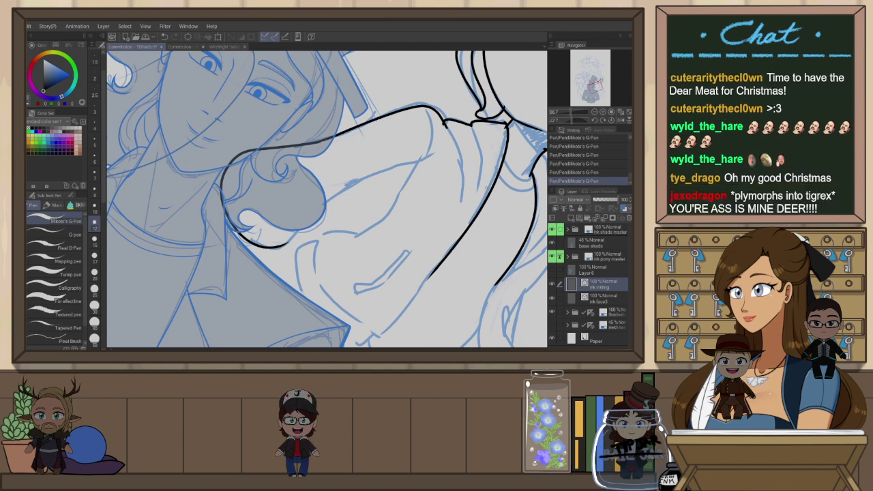
key("ctrl+z")
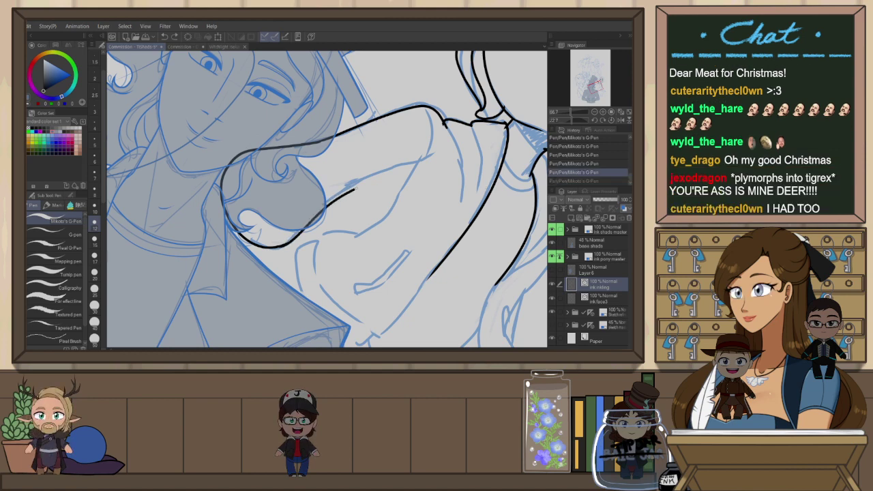
left_click_drag(353, 191, 433, 156)
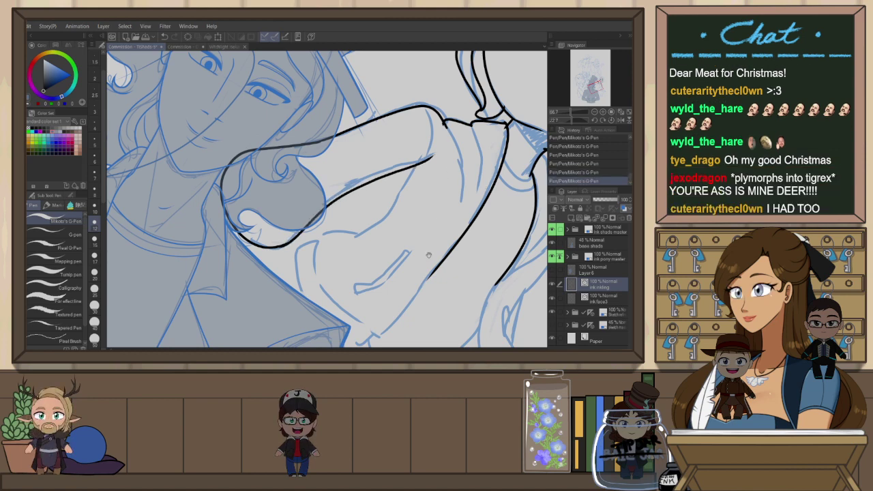
Ink the jacket's side from the armpit to the waist and hook the opening edge's lower end into the hem seam
mouse_move(429, 255)
left_mouse_down()
mouse_move(428, 221)
mouse_move(392, 290)
left_mouse_up()
key("h")
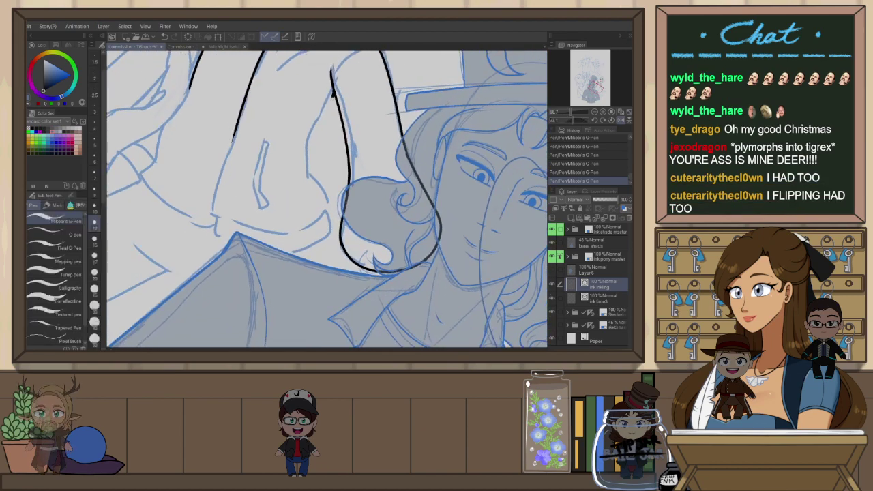
left_click_drag(333, 93, 313, 165)
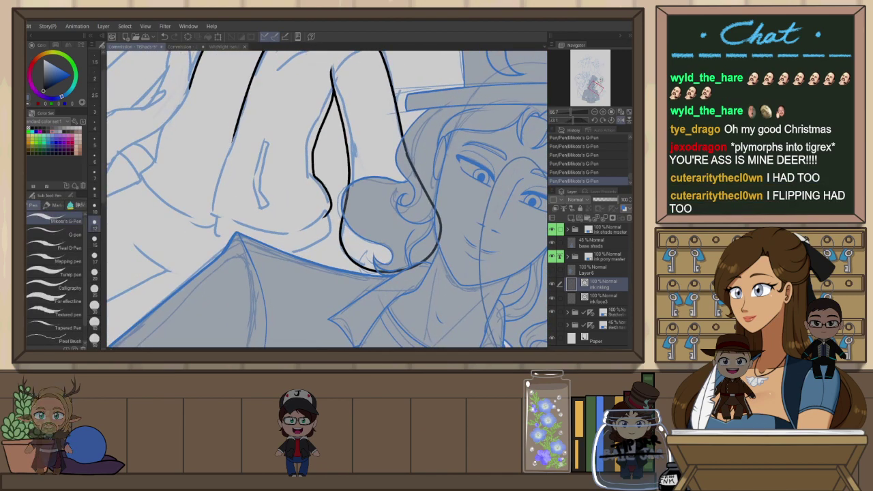
left_click_drag(309, 206, 319, 238)
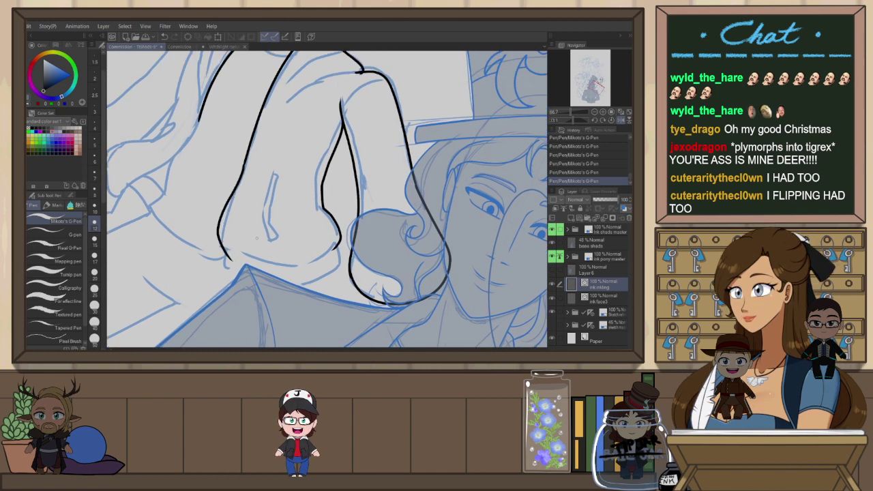
key("ctrl+z")
left_click_drag(221, 216, 239, 259)
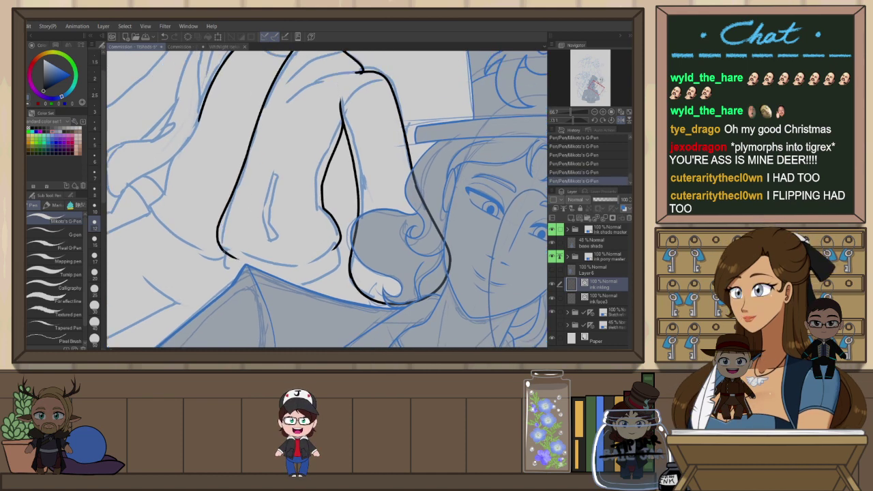
Ink the jacket's hem band around the waist, closing its lower edge across the second character's shoulder, and add the short hip line below it
mouse_move(343, 256)
left_mouse_down()
mouse_move(325, 282)
mouse_move(291, 298)
mouse_move(335, 272)
left_mouse_up()
key("ctrl+z")
scroll(386, 213, "down", 2)
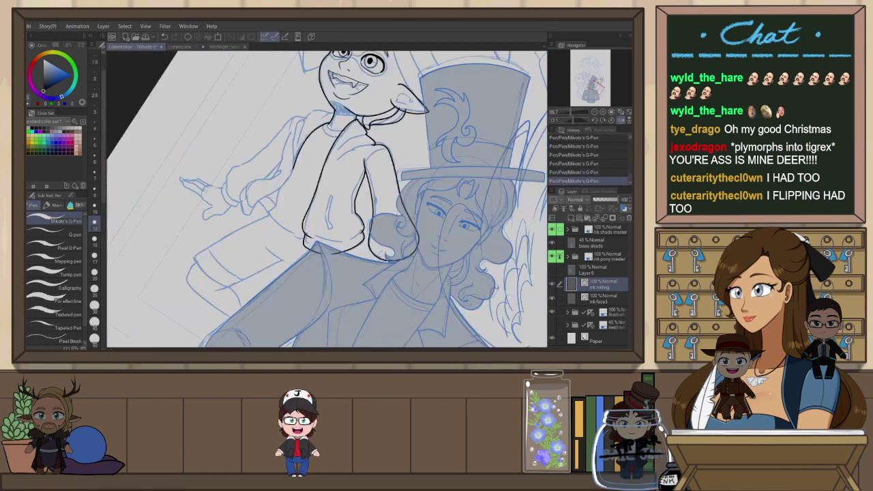
key("ctrl+plus")
key("ctrl+plus")
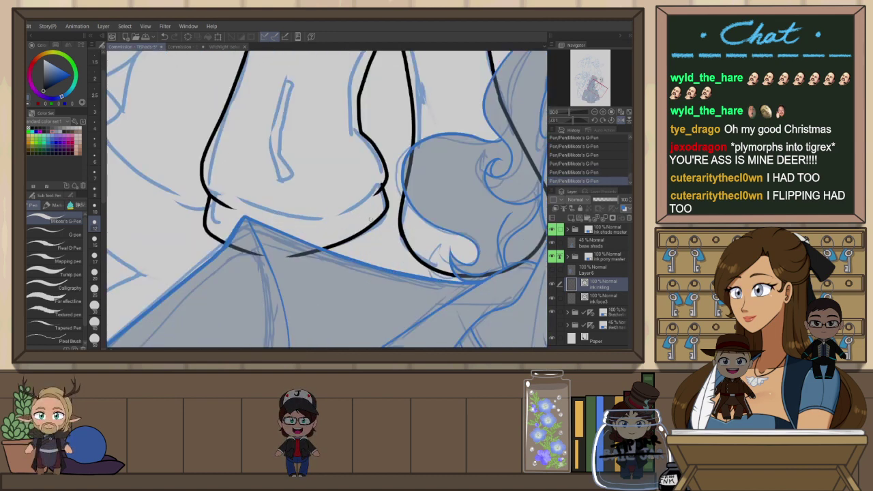
key("ctrl+z")
left_click_drag(379, 225, 300, 254)
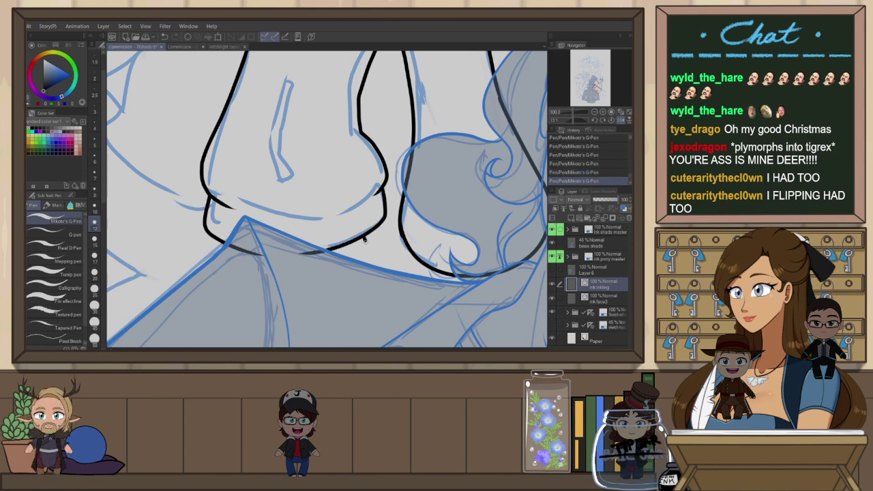
key("ctrl+z")
left_click_drag(358, 238, 373, 312)
key("ctrl+z")
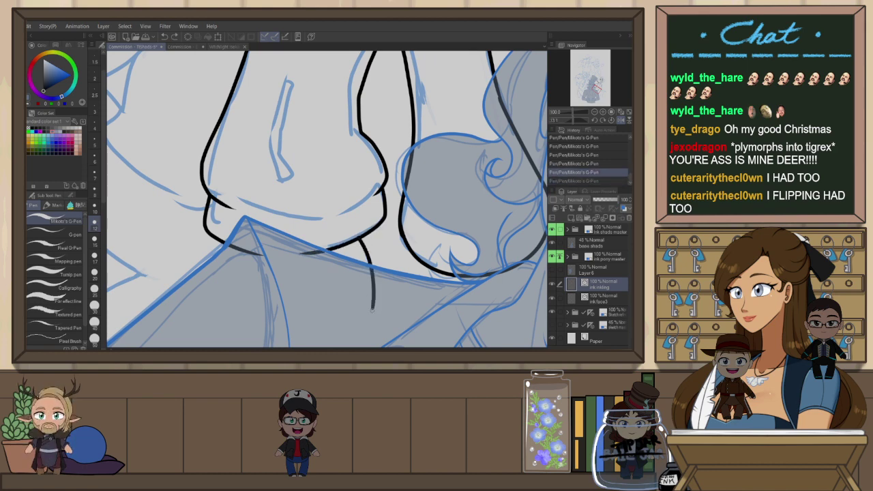
left_click_drag(239, 250, 327, 251)
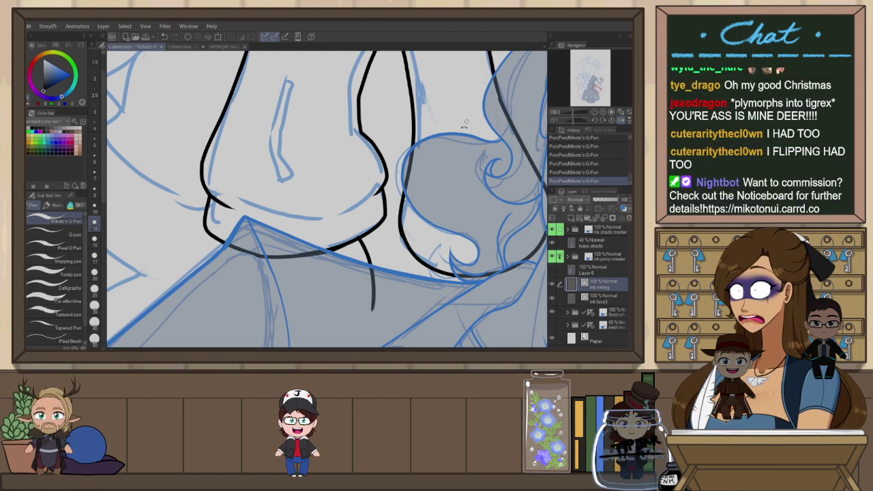
Try to rework the jacket's hem band and ink its upper seam with the canvas rotated
key("r")
mouse_move(374, 228)
left_mouse_down()
mouse_move(351, 249)
mouse_move(310, 167)
mouse_move(294, 183)
left_mouse_up()
key("p")
key("r")
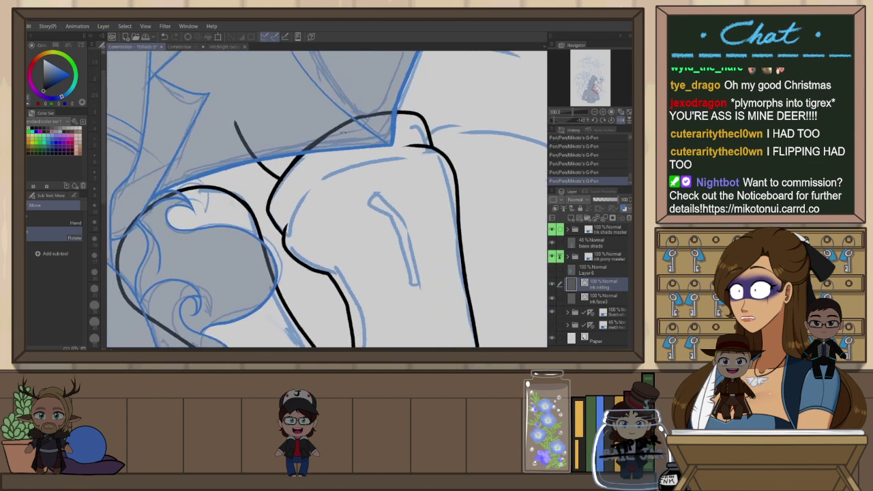
key("p")
key("ctrl+z")
left_click_drag(301, 153, 398, 113)
key("ctrl+z")
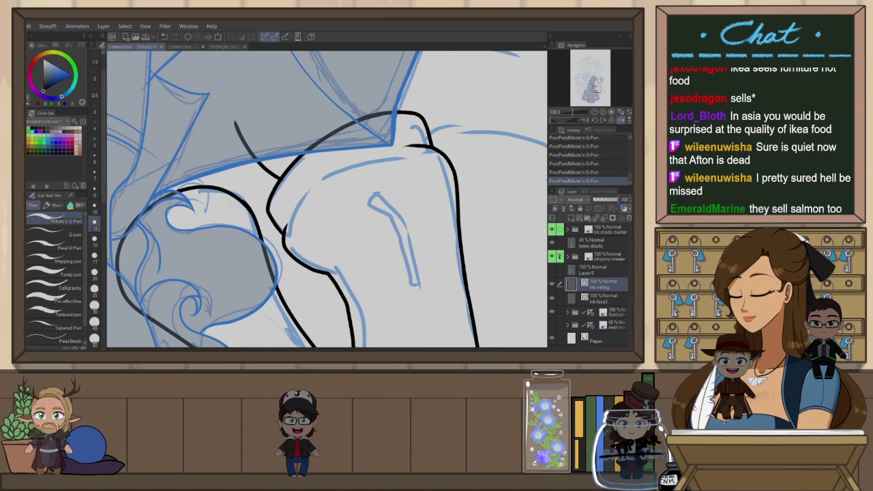
left_click_drag(328, 198, 330, 222)
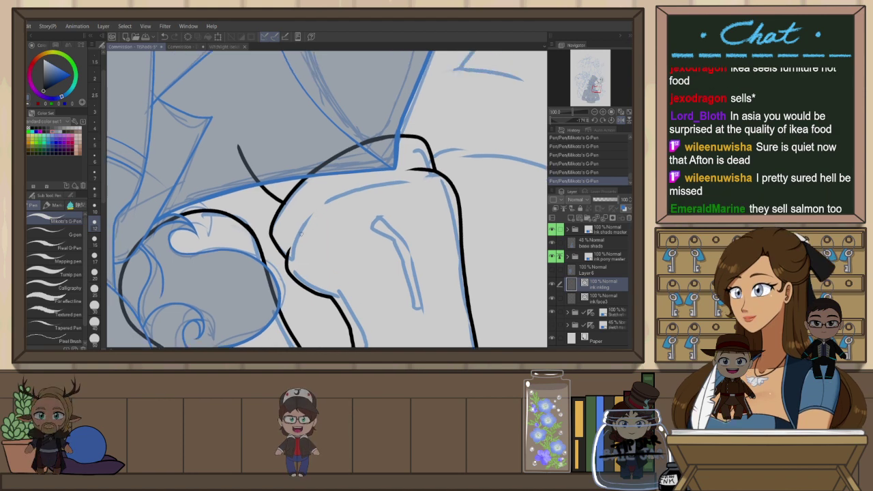
mouse_move(291, 248)
left_mouse_down()
mouse_move(329, 197)
mouse_move(394, 168)
left_mouse_up()
scroll(405, 161, "down", 3)
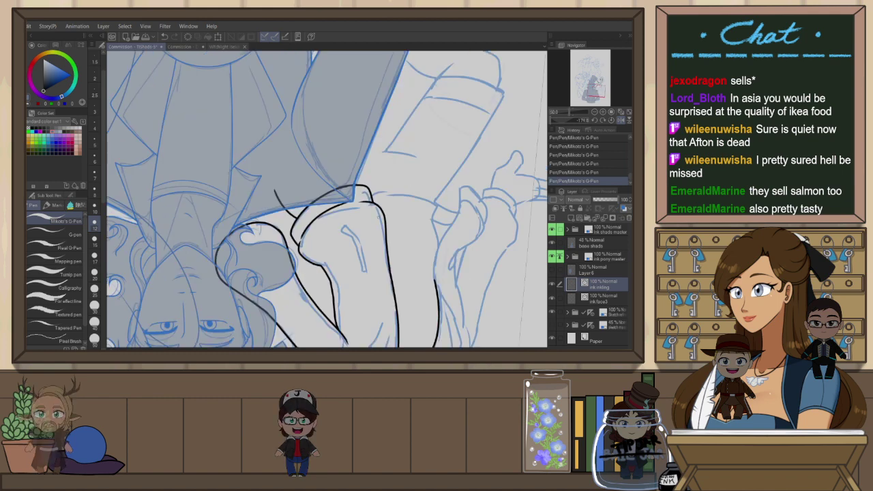
key("ctrl+@")
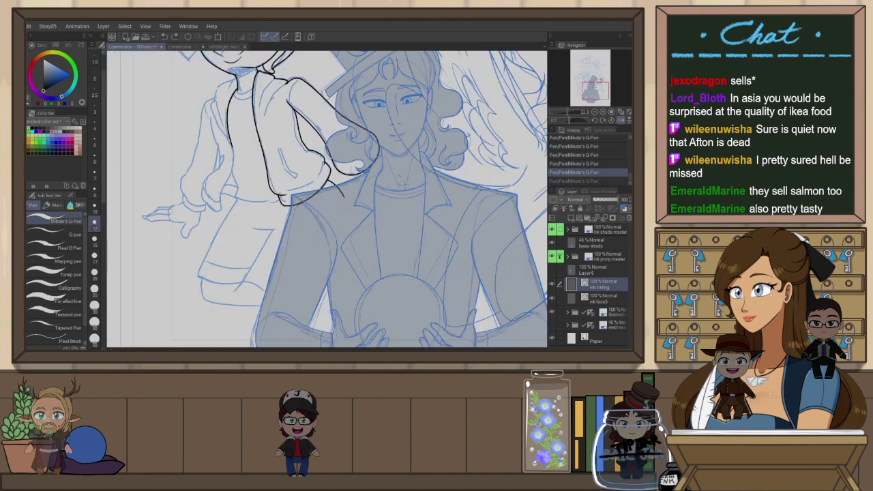
Extend the jacket's other opening edge down to its lower tip near the far hand, redrawing the stroke until it fits
left_click_drag(297, 225, 359, 226)
scroll(359, 226, "up", 1)
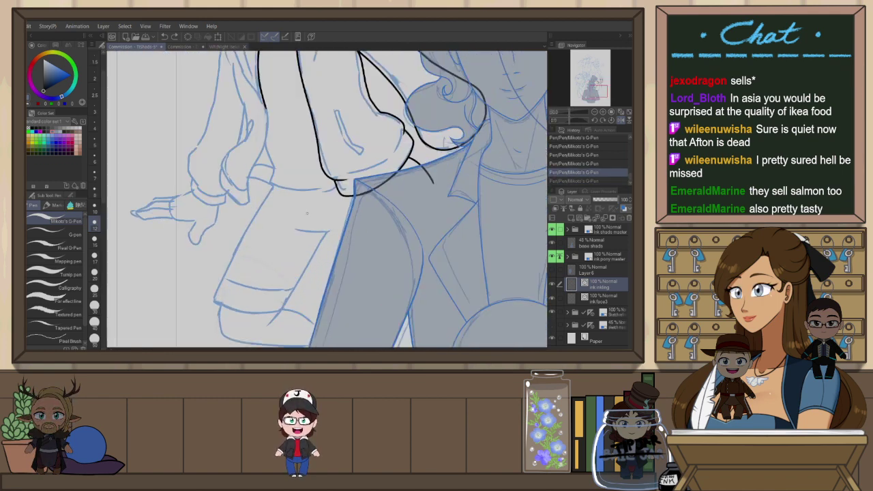
left_click_drag(289, 180, 300, 226)
mouse_move(276, 151)
left_mouse_down()
mouse_move(275, 203)
mouse_move(256, 246)
left_mouse_up()
key("ctrl+z")
key("ctrl+z")
left_click_drag(277, 152, 256, 237)
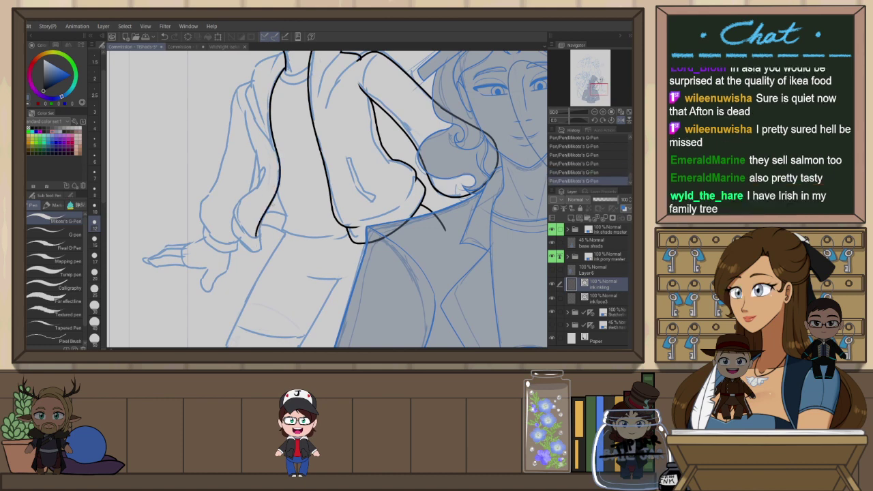
Ink the upper part of the jacket's far side from beneath the arm toward the waist, replacing the first stroke
left_click_drag(274, 186, 294, 235)
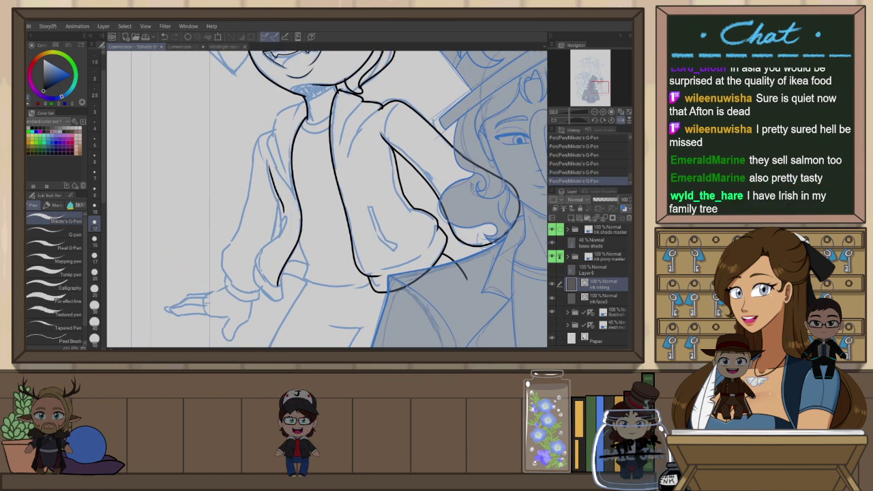
left_click_drag(267, 164, 279, 207)
key("ctrl+z")
left_click_drag(268, 160, 281, 234)
Continue the jacket's far side in a bulging curve down toward the opening's lower tip, redrawing it closer to the sketch
left_click(621, 120)
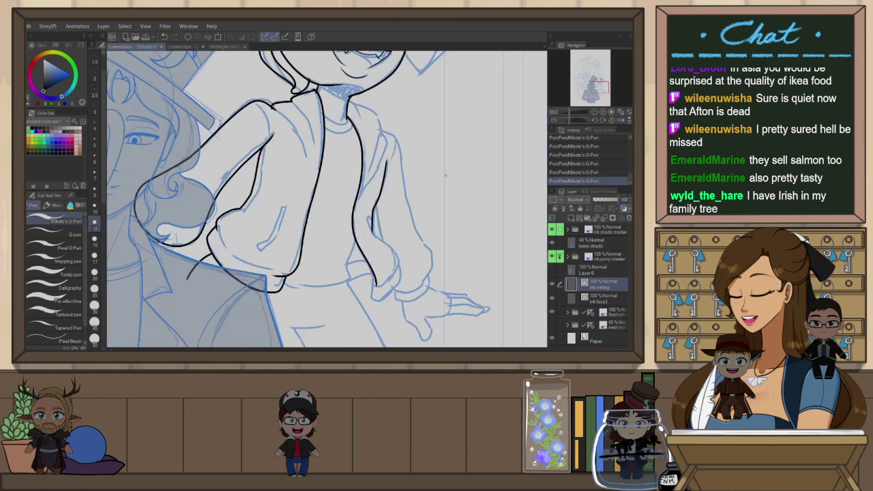
scroll(386, 246, "up", 1)
mouse_move(367, 219)
left_mouse_down()
mouse_move(386, 241)
mouse_move(375, 293)
left_mouse_up()
key("ctrl+z")
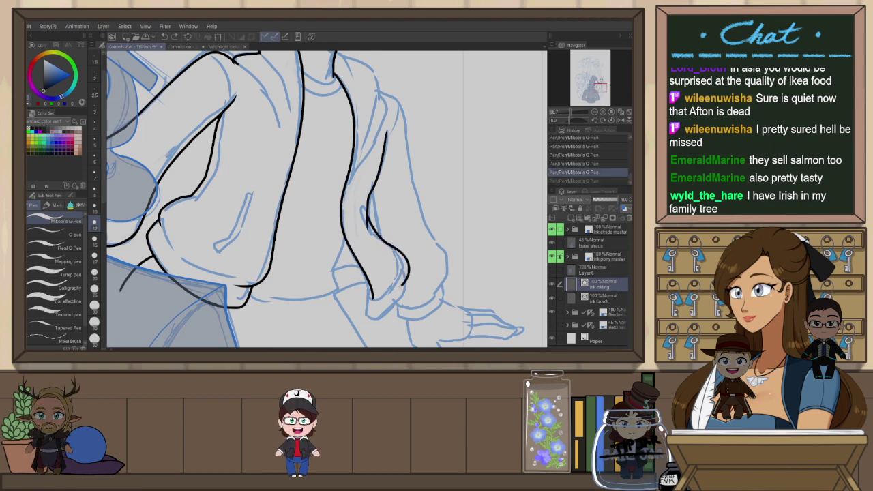
mouse_move(368, 225)
left_mouse_down()
mouse_move(399, 249)
mouse_move(390, 288)
left_mouse_up()
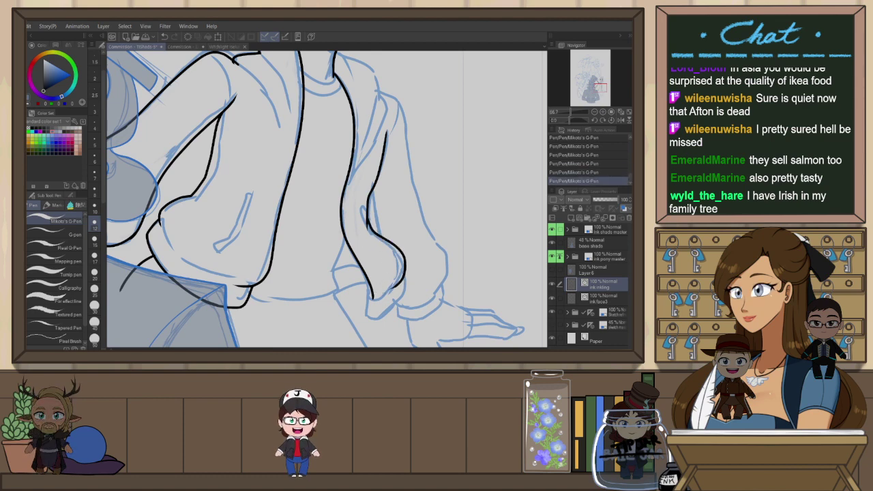
Adjust the vector points at the end of the bulging side line so it meets the opening edge's tip cleanly
key("ctrl+plus")
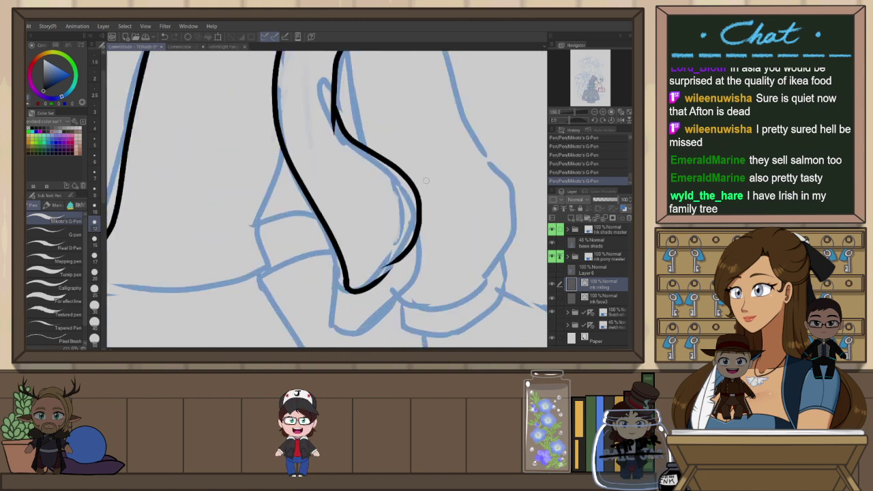
key("o")
left_click(411, 258)
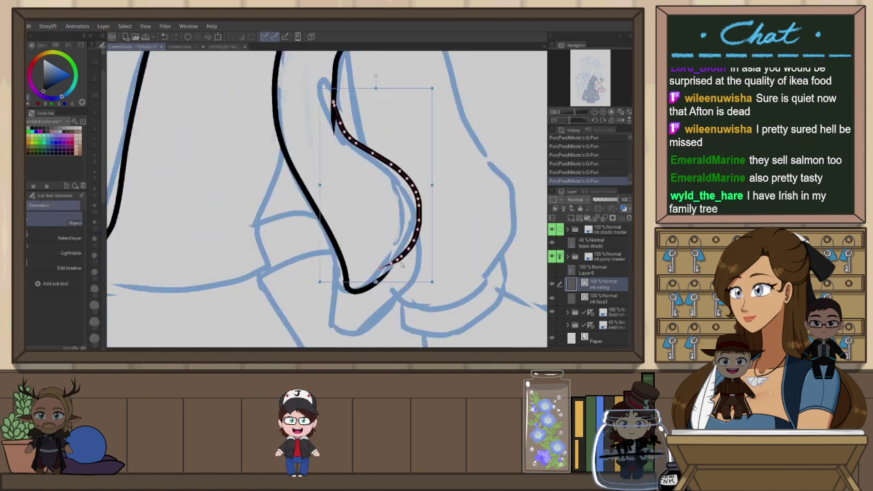
mouse_move(380, 276)
left_mouse_down()
mouse_move(411, 250)
mouse_move(364, 289)
left_mouse_up()
mouse_move(380, 281)
left_mouse_down()
mouse_move(373, 286)
mouse_move(386, 274)
left_mouse_up()
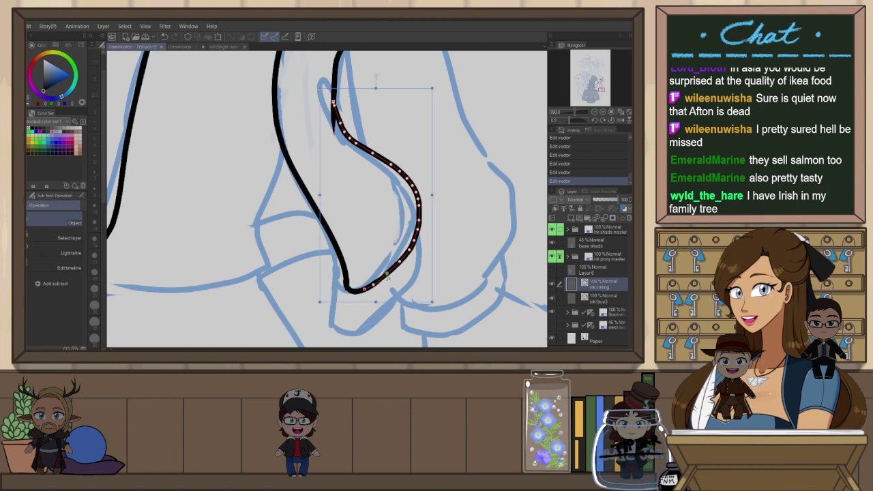
left_click(453, 229)
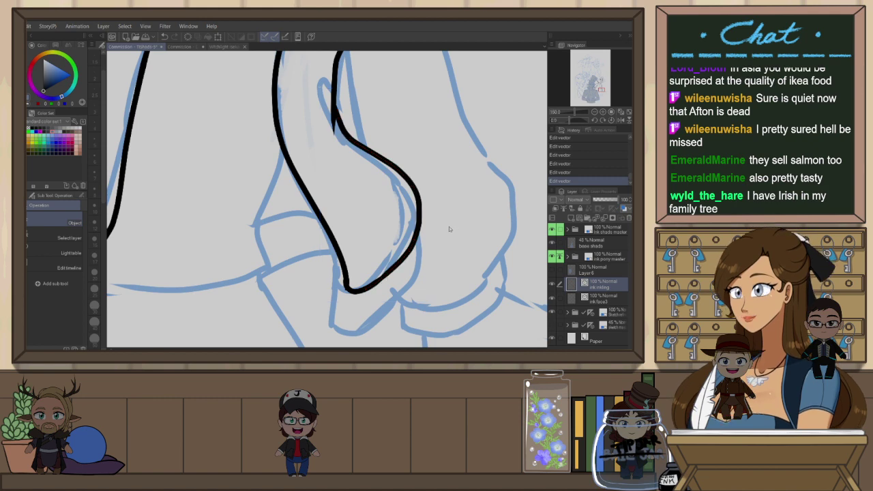
Ink the hem band under the jacket's far front panel, from the opening's tip around to the side
left_click_drag(429, 270, 429, 199)
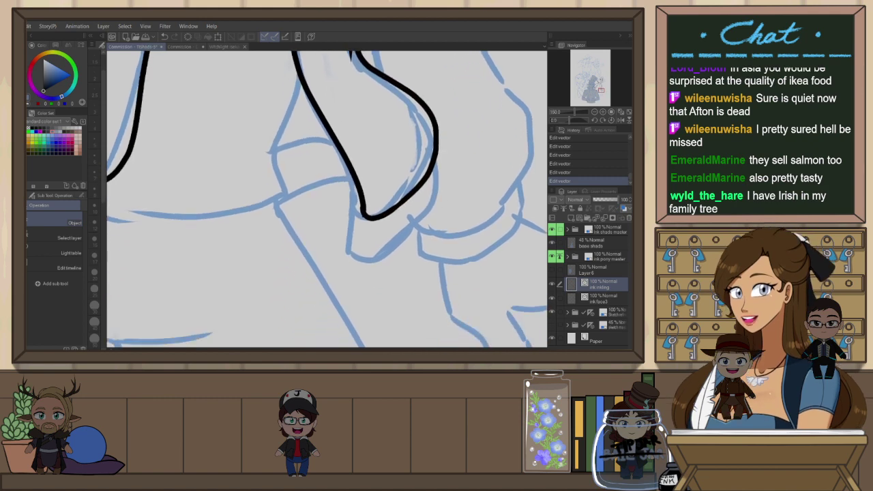
key("p")
left_click_drag(363, 217, 365, 260)
left_click_drag(438, 147, 451, 191)
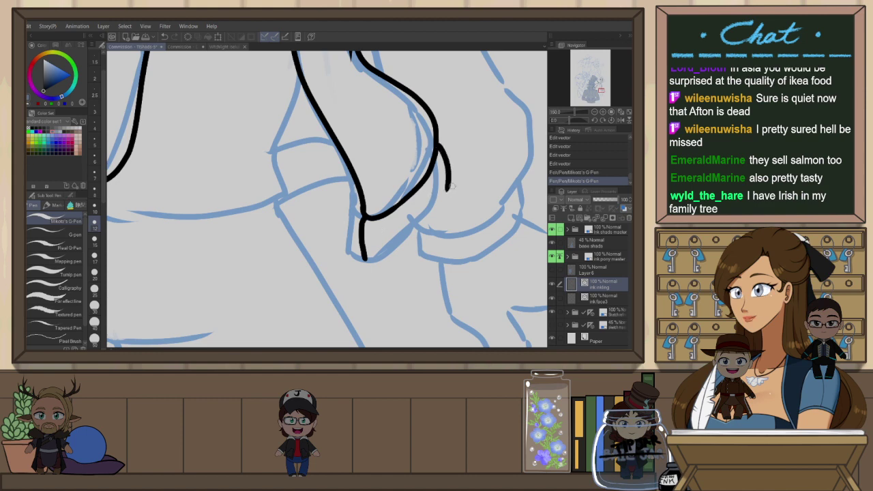
key("ctrl+z")
left_click_drag(434, 137, 452, 189)
key("ctrl+z")
mouse_move(435, 138)
left_mouse_down()
mouse_move(445, 189)
mouse_move(385, 258)
mouse_move(366, 257)
mouse_move(415, 234)
mouse_move(446, 184)
left_mouse_up()
key("ctrl+z")
key("ctrl+z")
left_click_drag(364, 256, 444, 176)
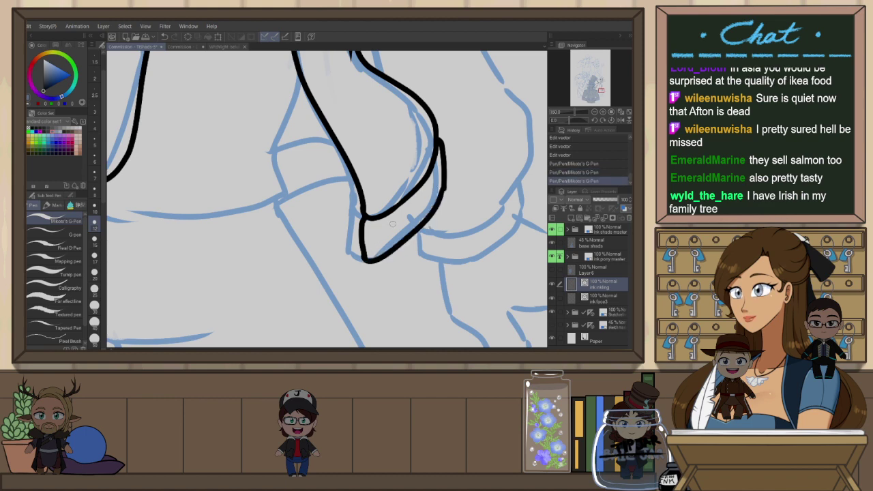
scroll(418, 245, "down", 2)
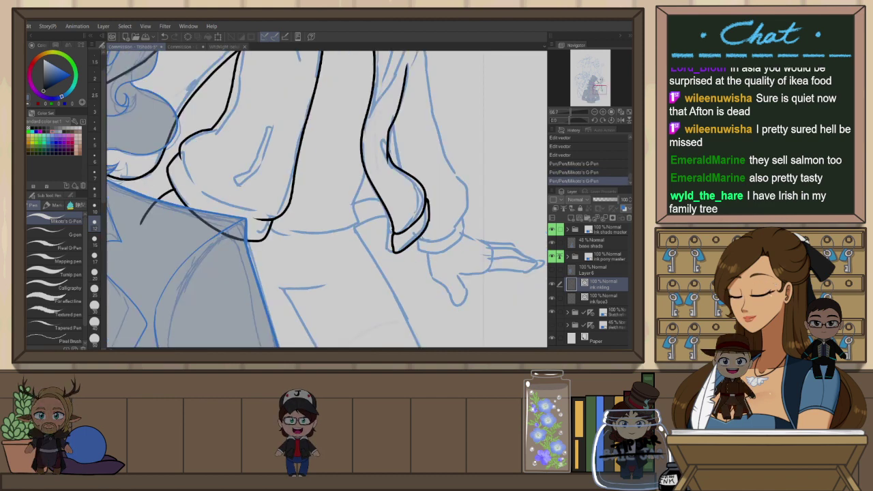
Ink the shirt's side and curved lower hem between the jacket's two front panels
key("h")
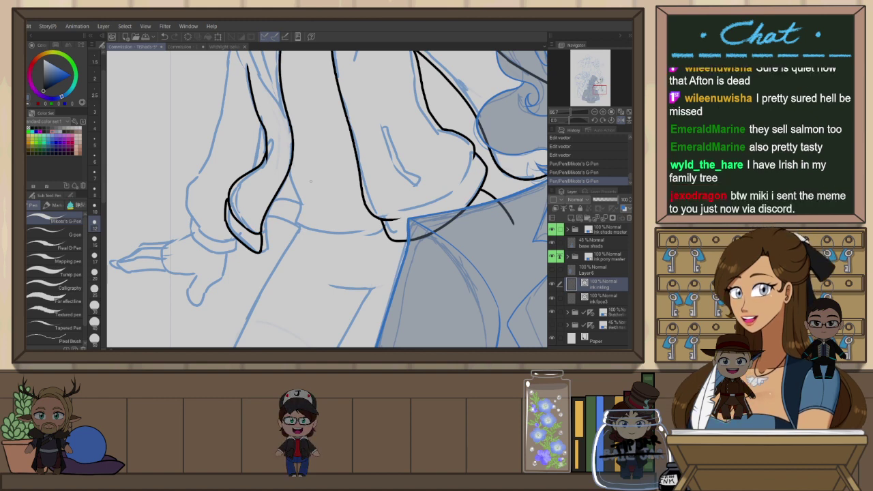
key("ctrl+z")
mouse_move(335, 184)
left_mouse_down()
mouse_move(309, 172)
mouse_move(304, 156)
mouse_move(287, 211)
mouse_move(389, 245)
left_mouse_up()
key("ctrl+z")
mouse_move(307, 140)
left_mouse_down()
mouse_move(292, 204)
mouse_move(385, 246)
left_mouse_up()
key("ctrl+y")
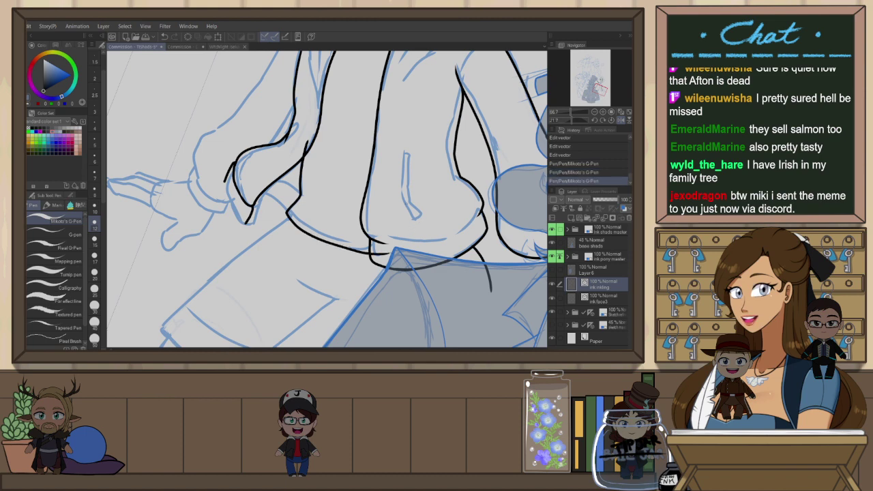
left_click_drag(301, 210, 456, 212)
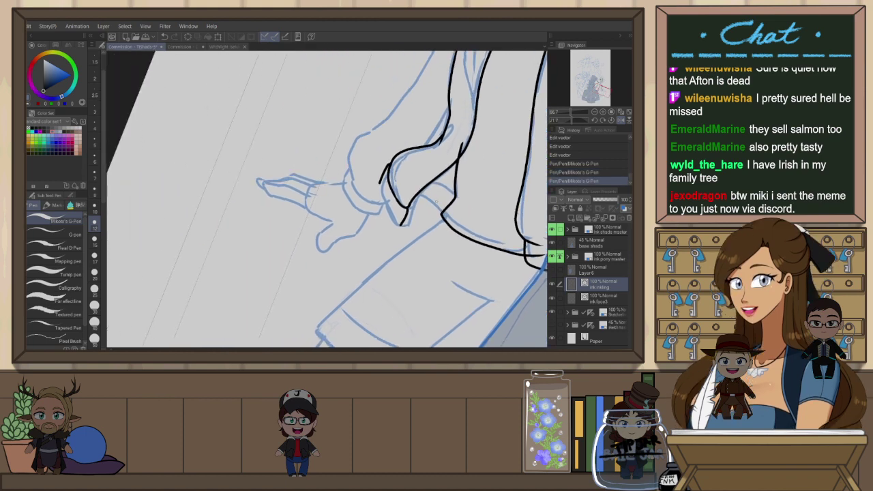
key("ctrl+@")
key("ctrl+plus")
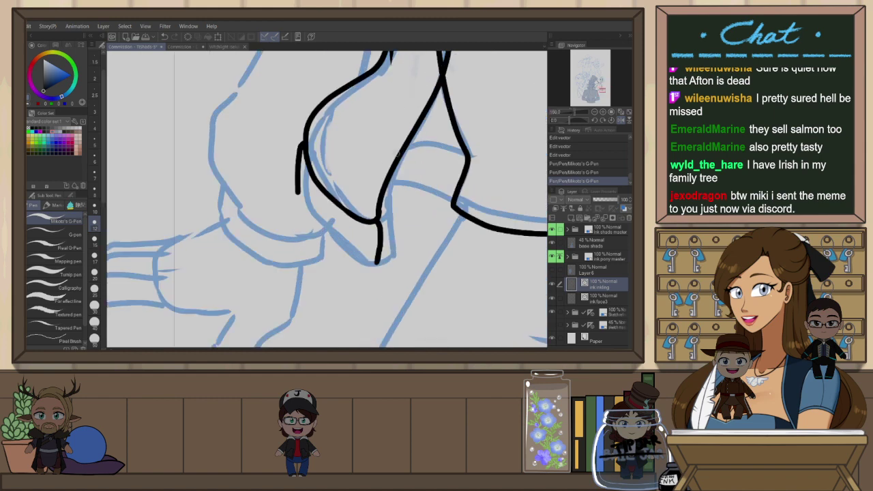
Ink two curved hem lines across the gap beside the jacket's far panel and erase the overshooting end
left_click_drag(387, 164, 492, 159)
mouse_move(389, 144)
left_mouse_down()
mouse_move(447, 116)
mouse_move(484, 155)
left_mouse_up()
key("e")
mouse_move(414, 120)
left_mouse_down()
mouse_move(395, 159)
mouse_move(404, 130)
left_mouse_up()
Ink the lower edge of the hem band under the jacket's far panel, redrawing the curve to follow the sketch
key("p")
mouse_move(298, 186)
left_mouse_down()
mouse_move(319, 238)
mouse_move(375, 264)
left_mouse_up()
key("ctrl+z")
mouse_move(298, 186)
left_mouse_down()
mouse_move(367, 264)
mouse_move(376, 262)
mouse_move(317, 235)
mouse_move(377, 263)
left_mouse_up()
key("ctrl+z")
key("ctrl+z")
mouse_move(298, 188)
left_mouse_down()
mouse_move(354, 267)
mouse_move(378, 262)
left_mouse_up()
scroll(388, 220, "down", 3)
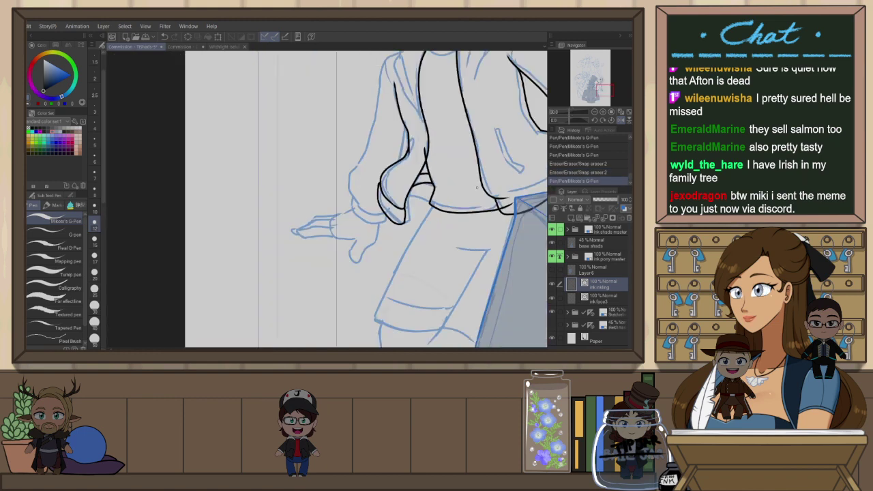
Ink the inner fold line of the hood beside the neck on the jacket's far side, redrawing it until it curves smoothly
left_click_drag(503, 161, 437, 240)
scroll(361, 111, "up", 1)
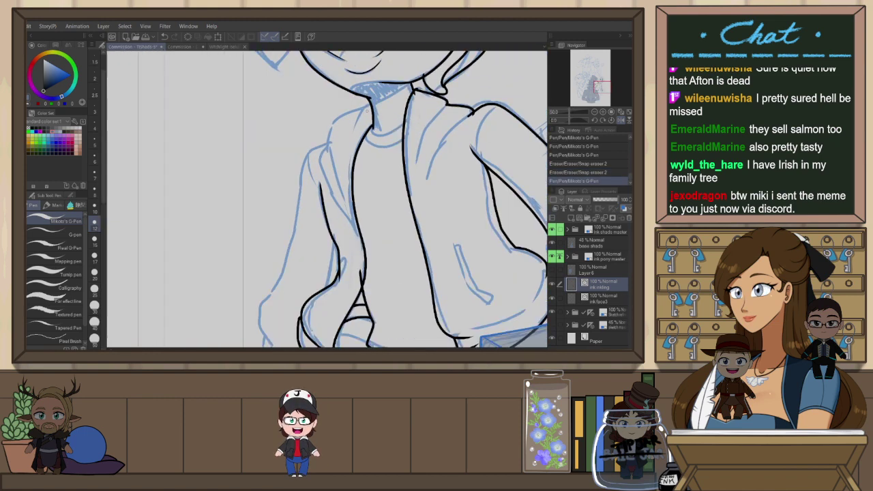
left_click_drag(369, 103, 348, 157)
key("ctrl+z")
left_click_drag(370, 102, 349, 160)
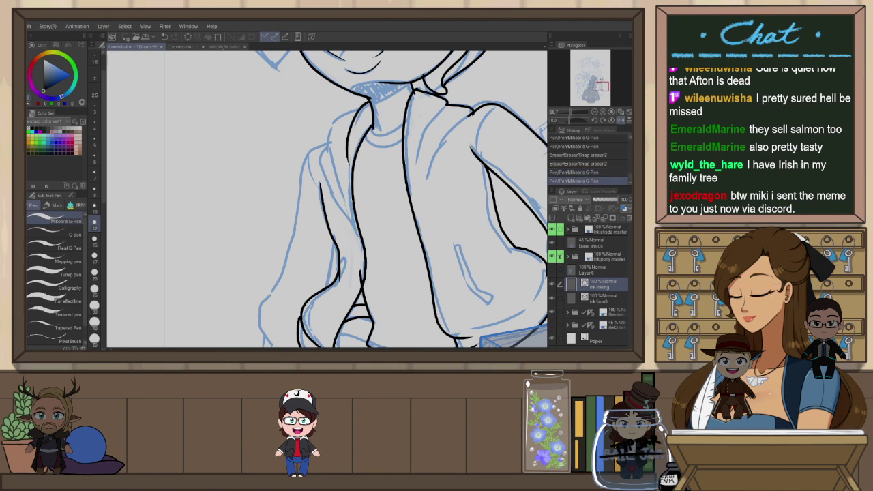
key("ctrl+z")
left_click_drag(370, 102, 342, 161)
key("ctrl+z")
left_click_drag(369, 103, 345, 161)
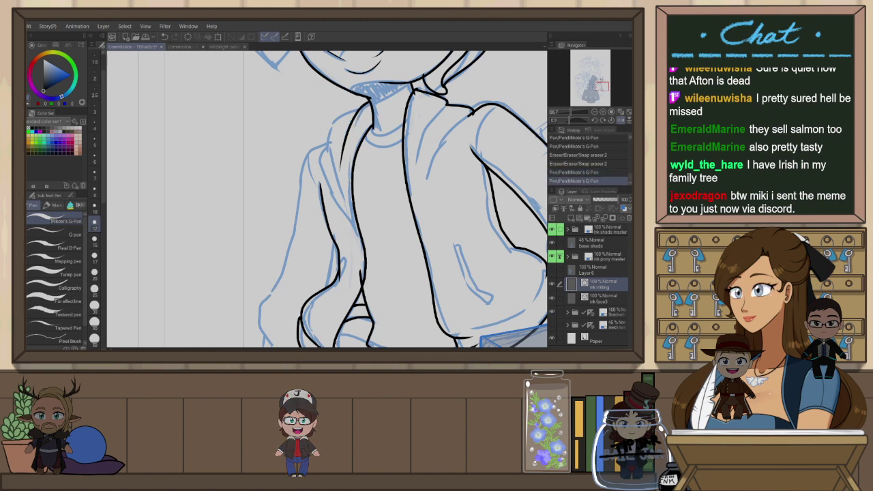
key("ctrl+z")
mouse_move(371, 103)
left_mouse_down()
mouse_move(342, 154)
mouse_move(344, 178)
left_mouse_up()
Ink the far side of the hood's outer edge from the neck down to the jacket opening, discarding the extra inner line
mouse_move(361, 109)
left_mouse_down()
mouse_move(328, 151)
mouse_move(333, 134)
mouse_move(356, 233)
left_mouse_up()
key("ctrl+z")
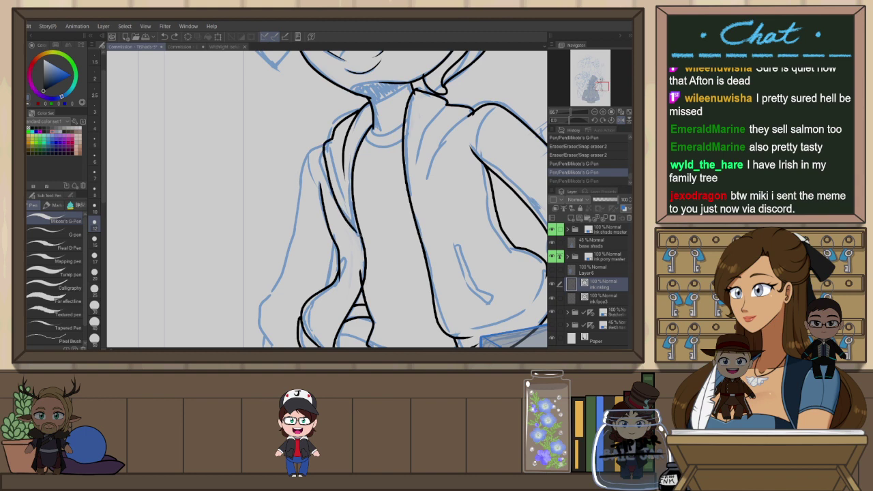
key("ctrl+z")
mouse_move(361, 109)
left_mouse_down()
mouse_move(332, 135)
mouse_move(361, 232)
left_mouse_up()
left_click_drag(334, 135, 344, 179)
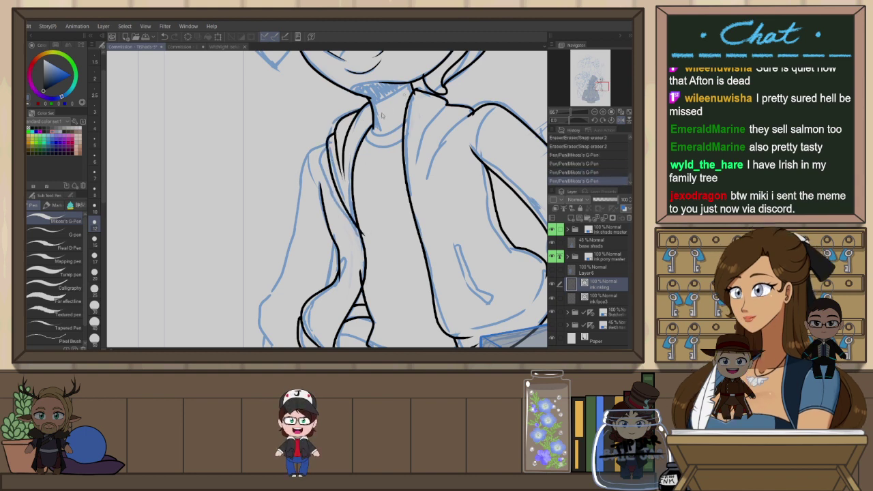
key("ctrl+z")
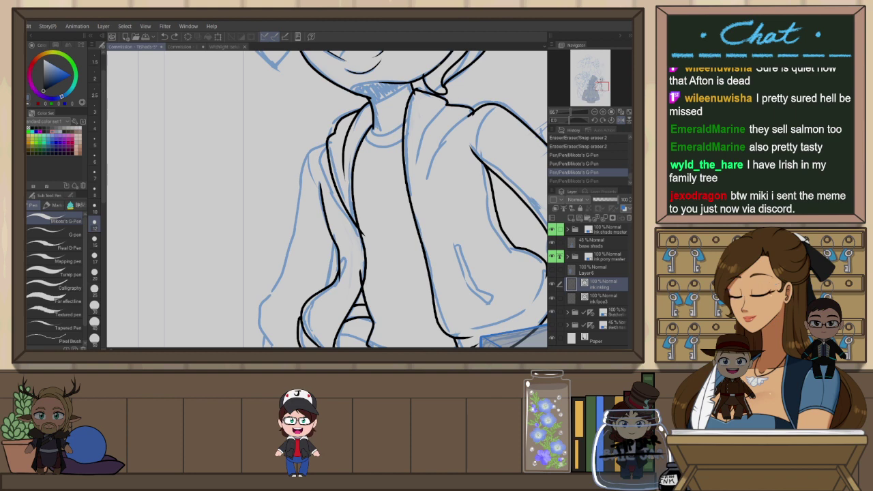
View the Illustration document with the red pointing figure and return to the commission drawing
key("h")
left_click_drag(436, 170, 455, 190)
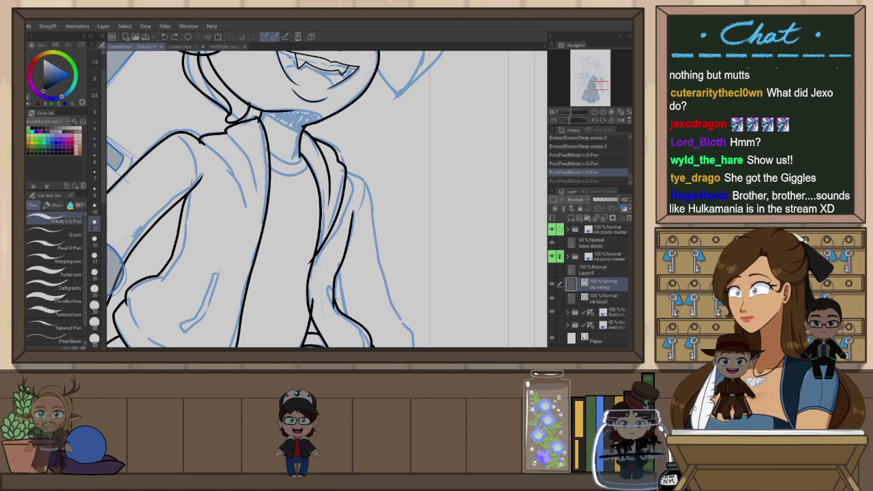
left_click(75, 47)
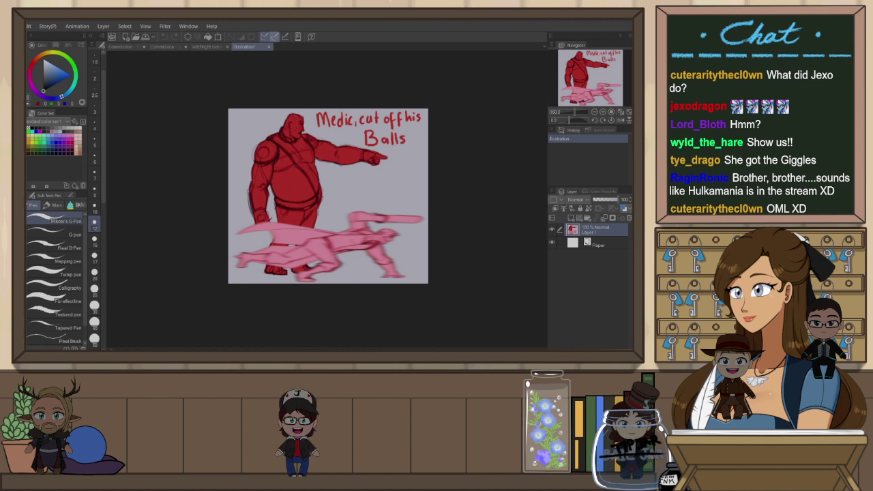
left_click(337, 152)
left_click(127, 47)
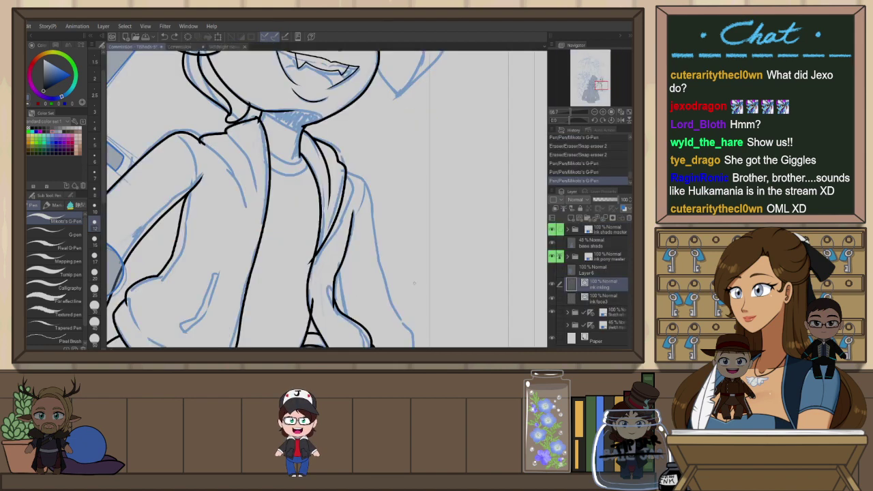
Ink the hood's near-side edge curving into the jacket opening, trim its lower end, and add the fold line beside the neck
scroll(414, 282, "down", 3)
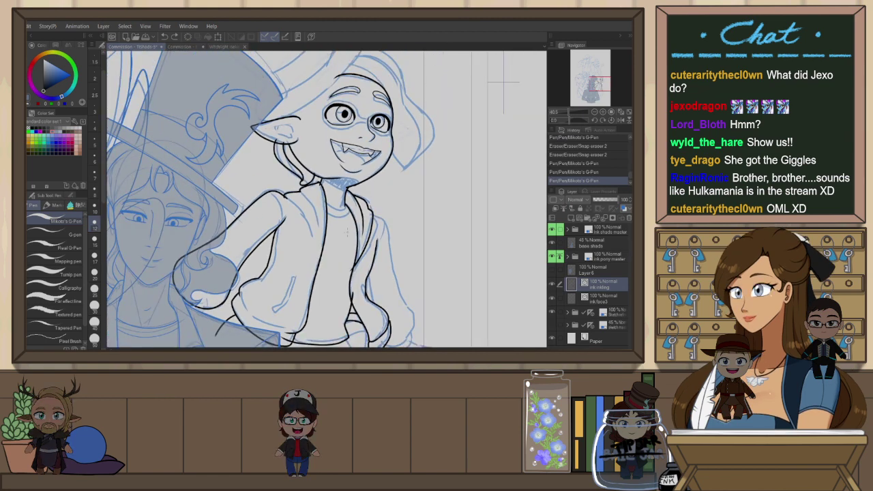
scroll(347, 230, "up", 1)
key("h")
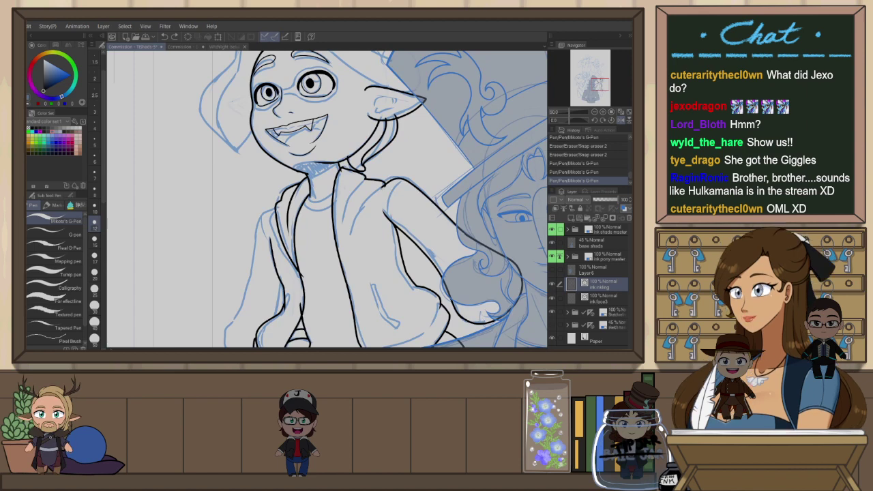
left_click_drag(362, 211, 342, 277)
key("ctrl+z")
left_click_drag(384, 188, 341, 265)
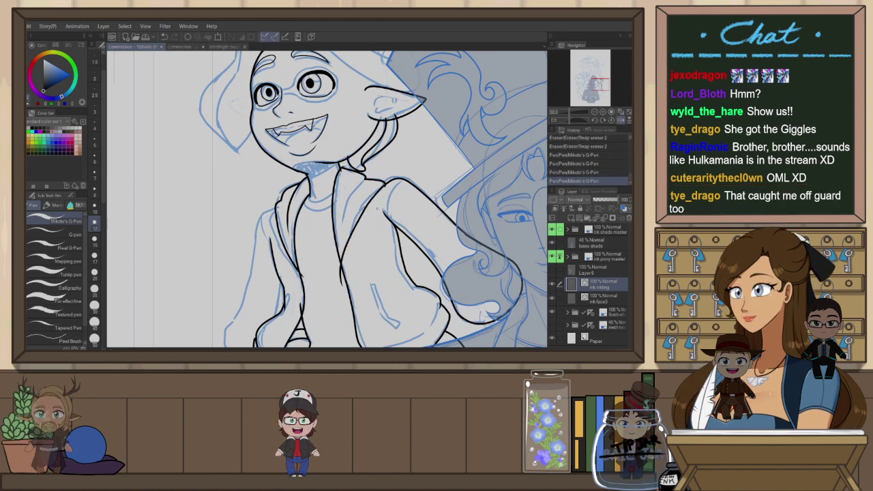
key("e")
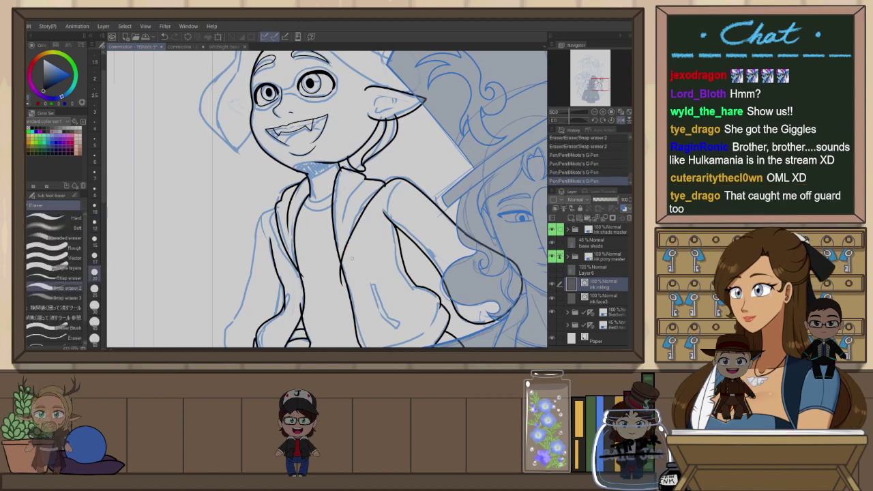
left_click_drag(342, 266, 349, 269)
key("p")
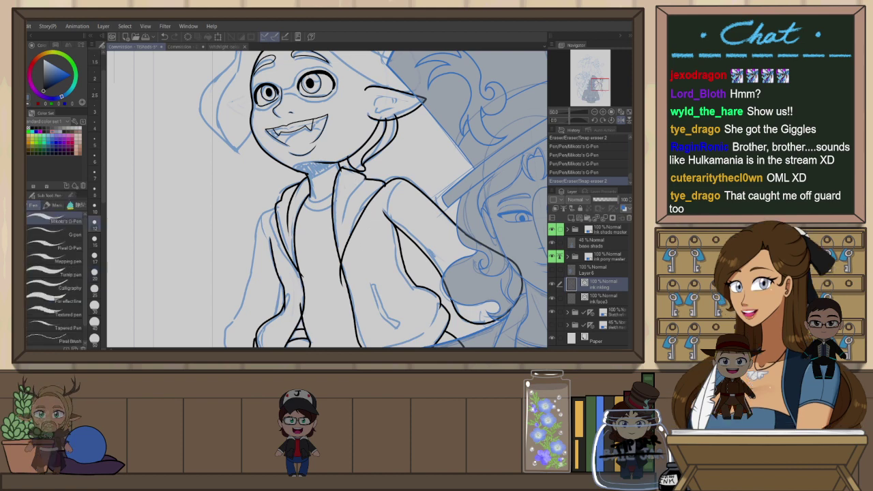
left_click_drag(341, 170, 365, 179)
key("ctrl+z")
key("ctrl+y")
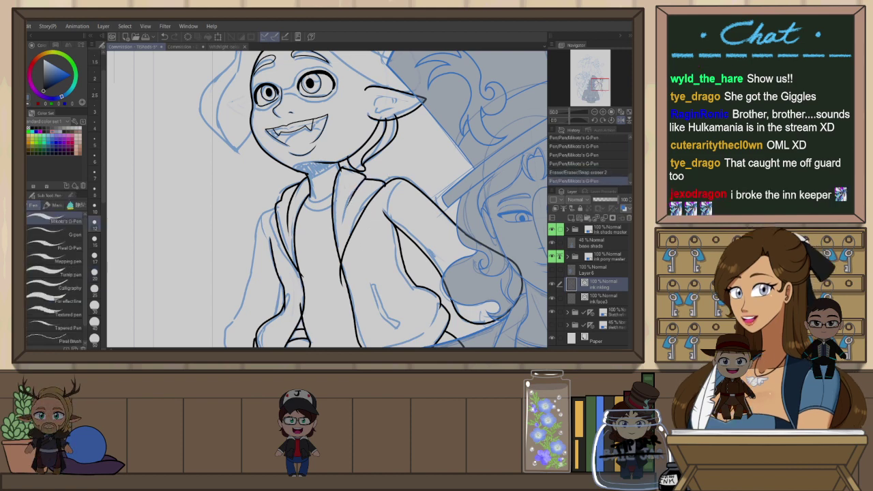
Ink the far sleeve's outer line from the shoulder down around the puffed end above the open hand
key("e")
scroll(432, 173, "down", 3)
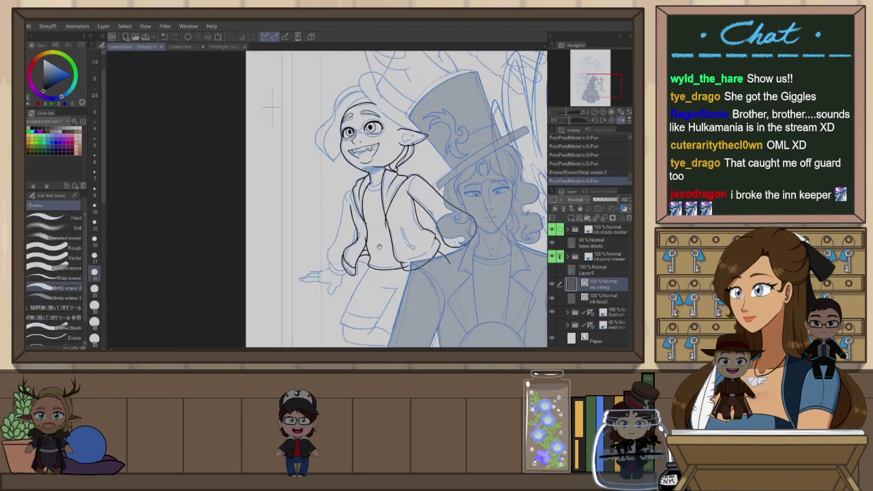
scroll(379, 247, "up", 2)
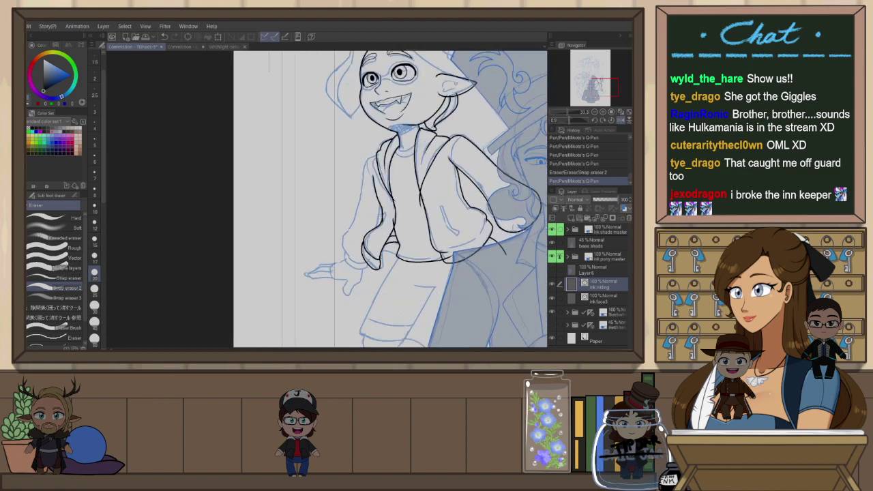
scroll(392, 198, "up", 2)
key("p")
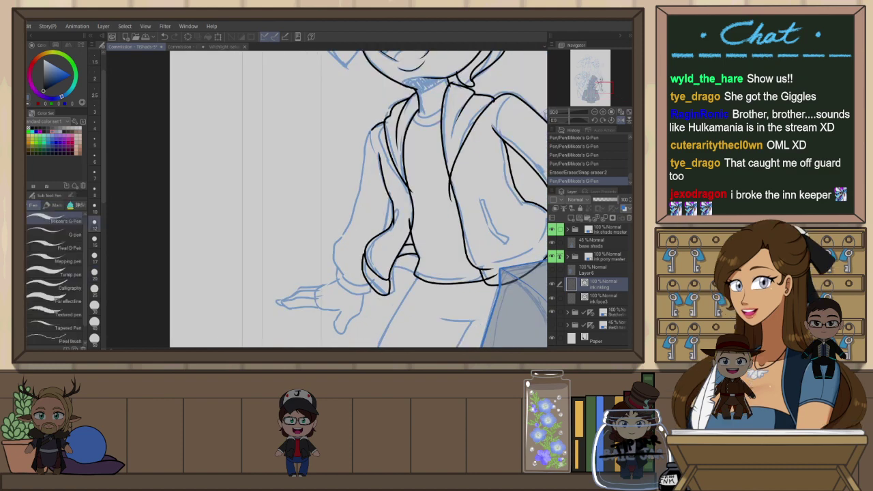
key("ctrl+z")
left_click_drag(362, 164, 361, 189)
key("ctrl+z")
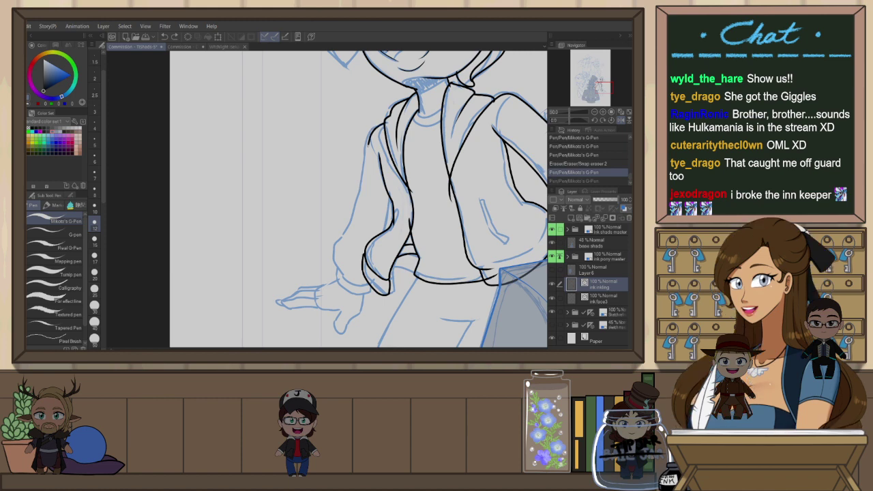
left_click_drag(386, 125, 355, 221)
key("ctrl+y")
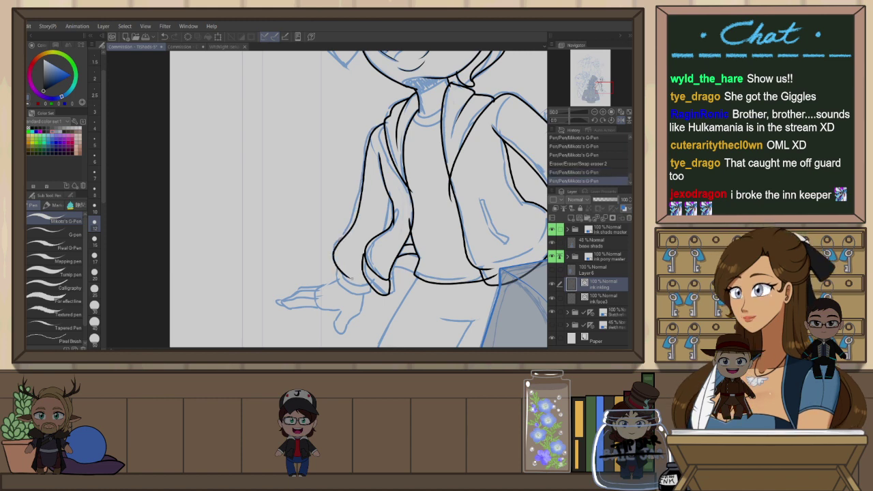
key("ctrl+y")
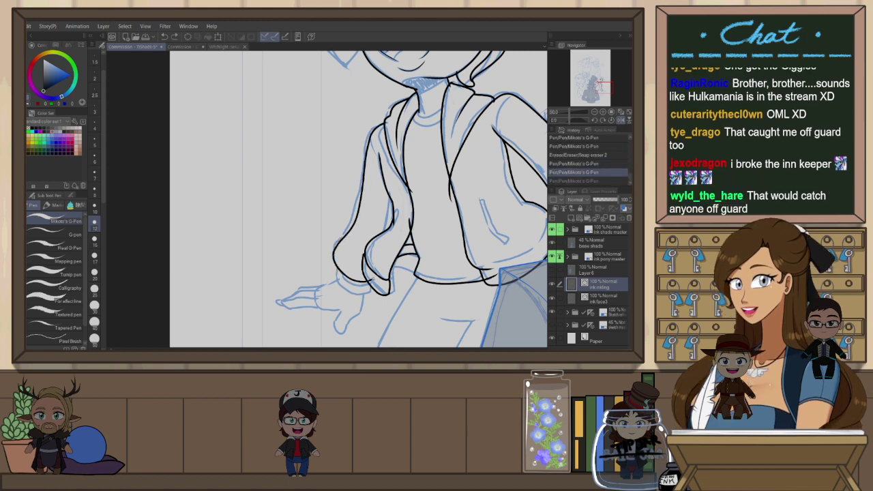
Review the inked figure in mirrored view against the whole composition
scroll(473, 216, "down", 2)
left_click_drag(474, 216, 362, 274)
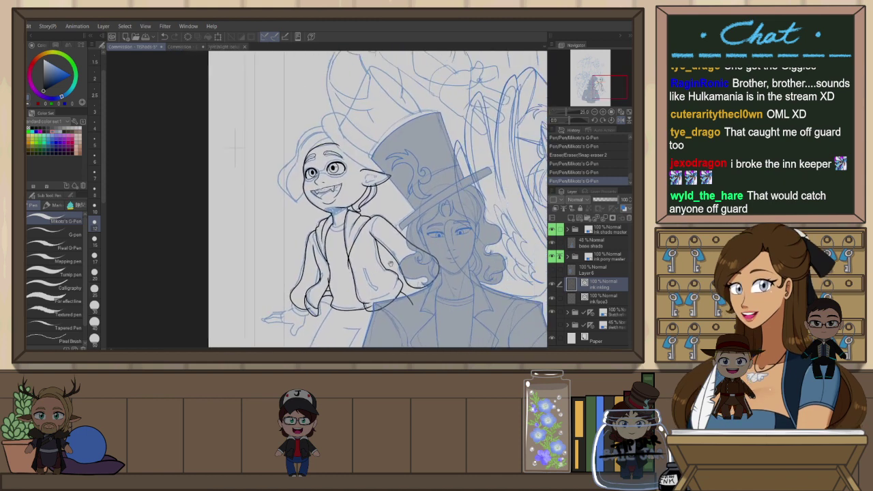
key("h")
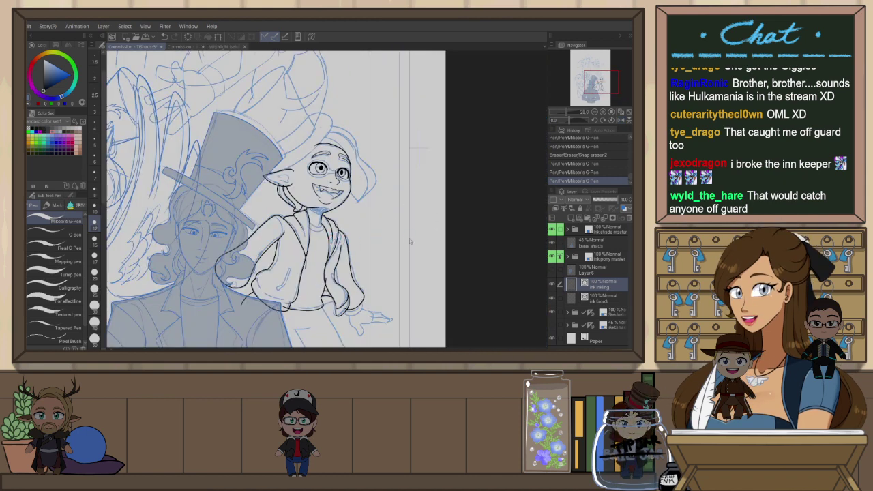
scroll(387, 200, "down", 2)
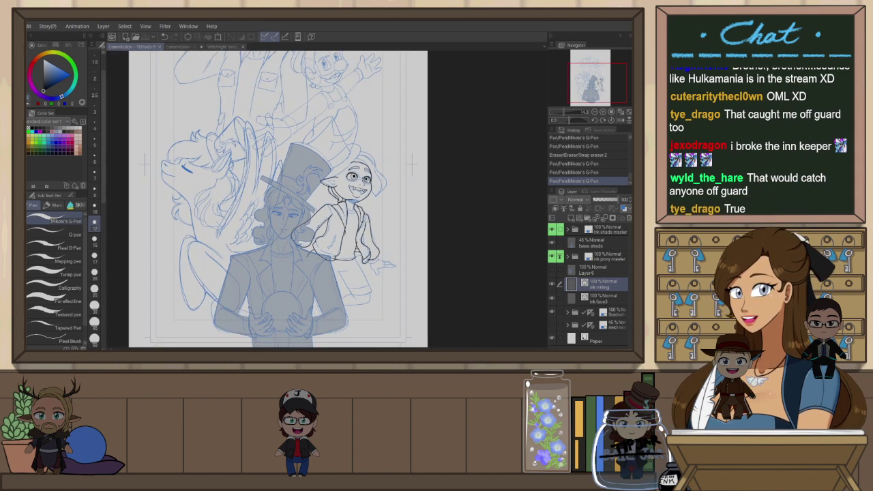
scroll(330, 177, "up", 3)
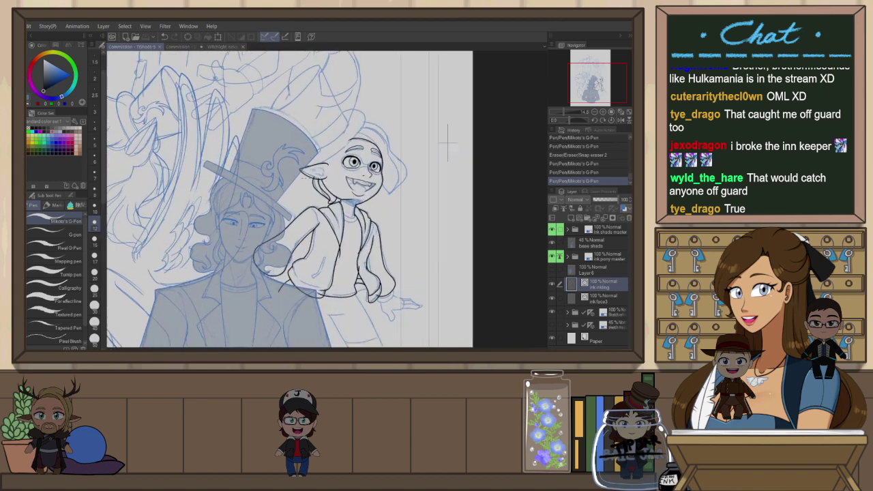
scroll(440, 132, "up", 4)
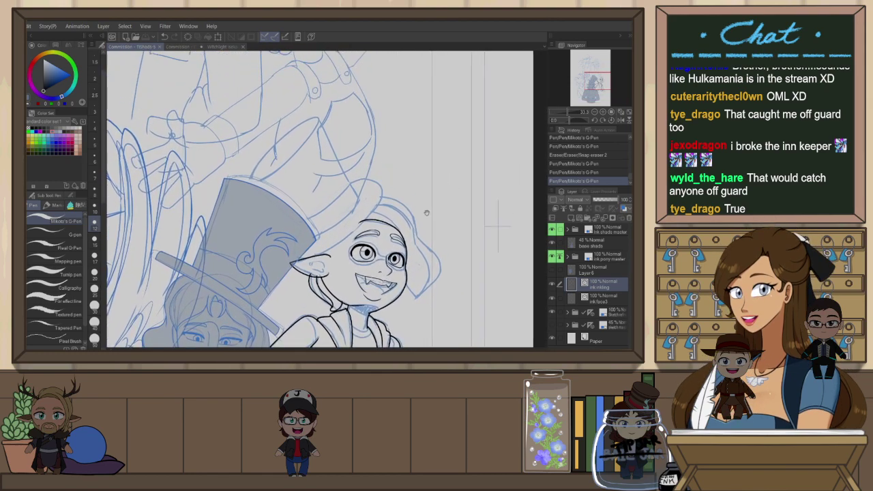
mouse_move(464, 187)
left_mouse_down()
mouse_move(386, 299)
mouse_move(241, 273)
mouse_move(219, 235)
left_mouse_up()
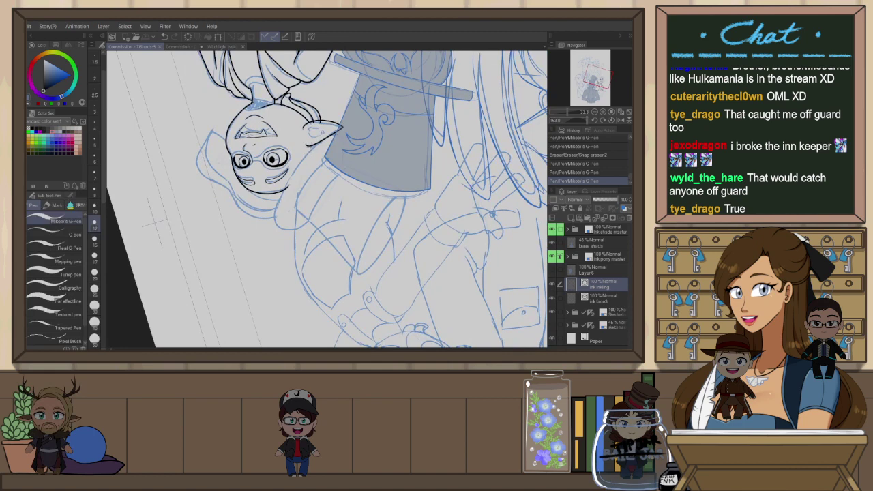
Ink the long outer edge of the hair tentacle from the ear up around its curled end, redrawing it to follow the sketch
left_click_drag(322, 195, 300, 229)
key("ctrl+z")
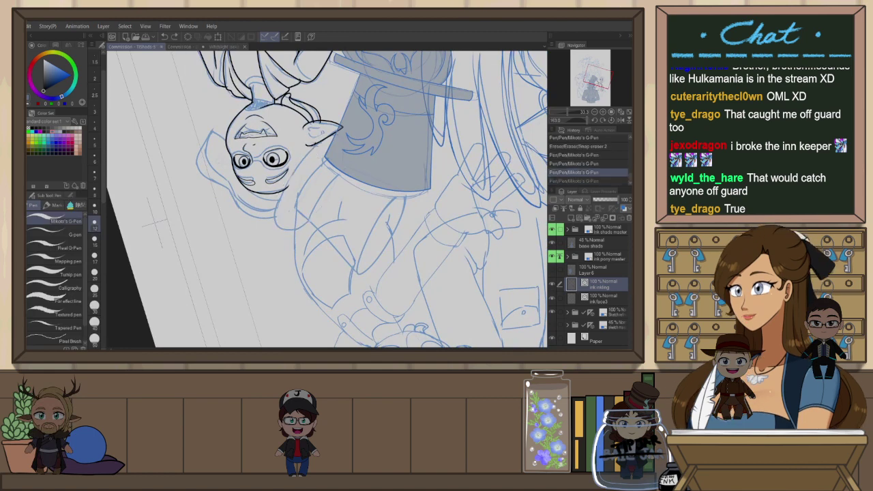
key("ctrl+y")
key("ctrl+z")
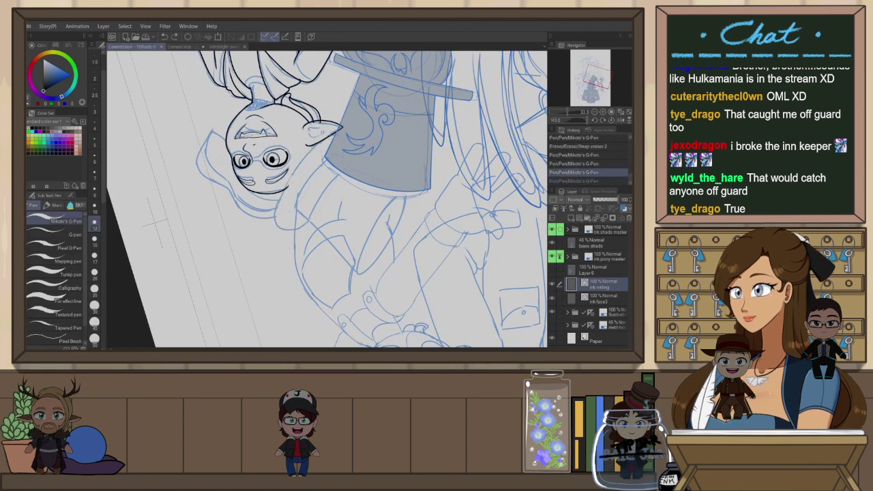
left_click_drag(321, 218, 275, 220)
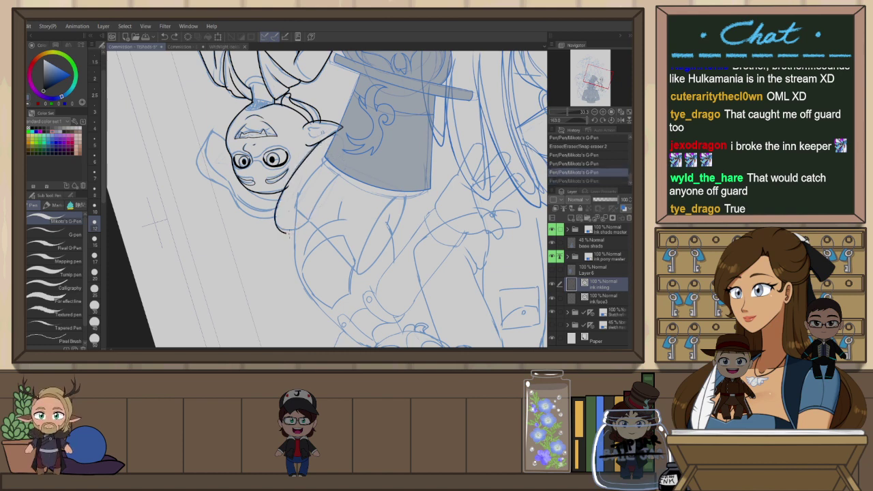
key("ctrl+z")
mouse_move(321, 139)
left_mouse_down()
mouse_move(307, 224)
mouse_move(375, 172)
left_mouse_up()
key("ctrl+@")
key("ctrl+plus")
key("ctrl+plus")
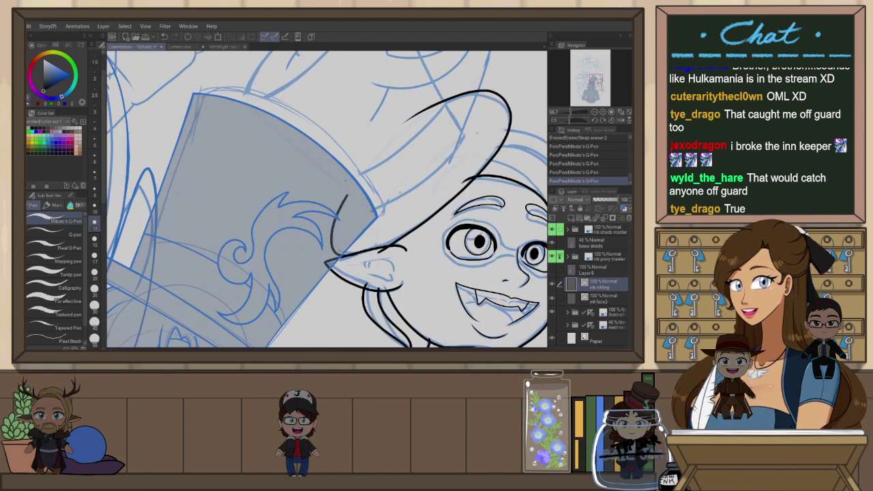
Ink the inner edge of the character's curled hat brim, running from above the ear towards the brim's rounded end
left_click_drag(390, 214, 387, 280)
key("shift+space")
left_click_drag(466, 236, 186, 183)
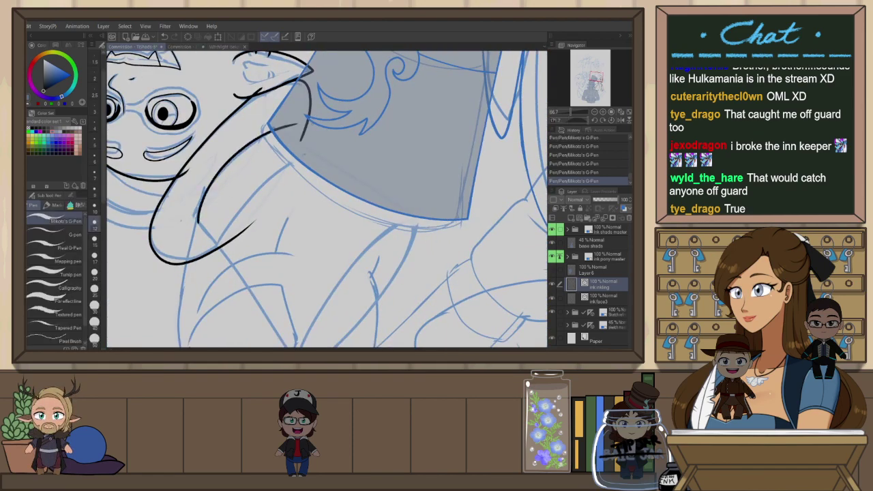
key("ctrl+at")
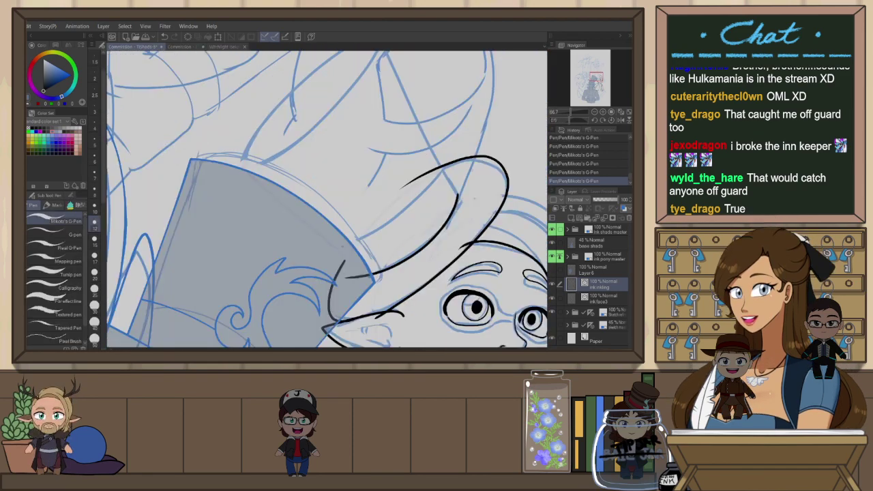
key("shift+space")
left_click_drag(232, 296, 370, 166)
key("shift+space")
key("shift+space")
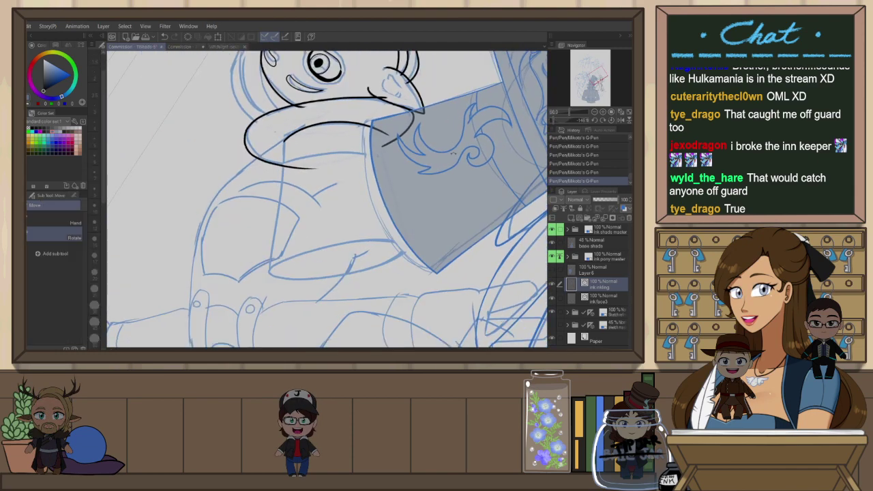
Ink the hat crown's straight side from the inner brim edge up to the crown's upper corner, redrawing it to follow the sketch
left_click_drag(400, 125, 430, 182)
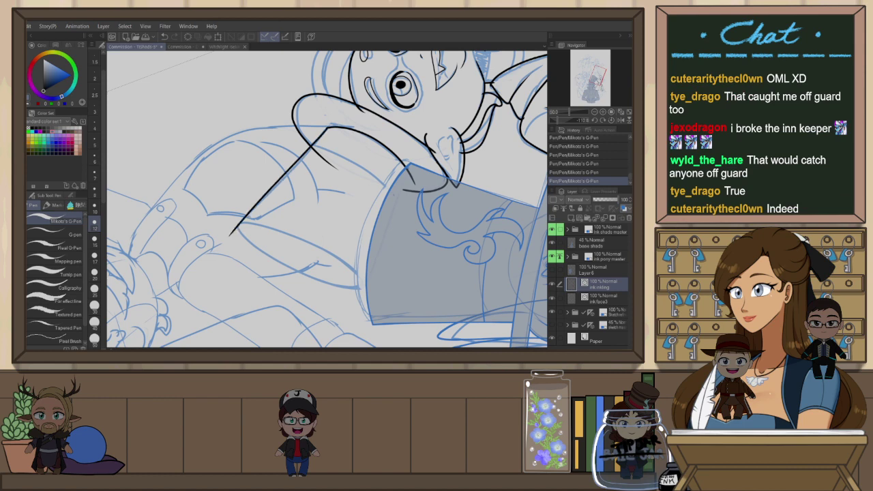
key("ctrl+z")
left_click_drag(320, 133, 239, 223)
key("ctrl+z")
mouse_move(326, 131)
left_mouse_down()
mouse_move(240, 219)
mouse_move(379, 280)
mouse_move(355, 290)
mouse_move(232, 200)
left_mouse_up()
key("ctrl+z")
key("r")
key("ctrl+z")
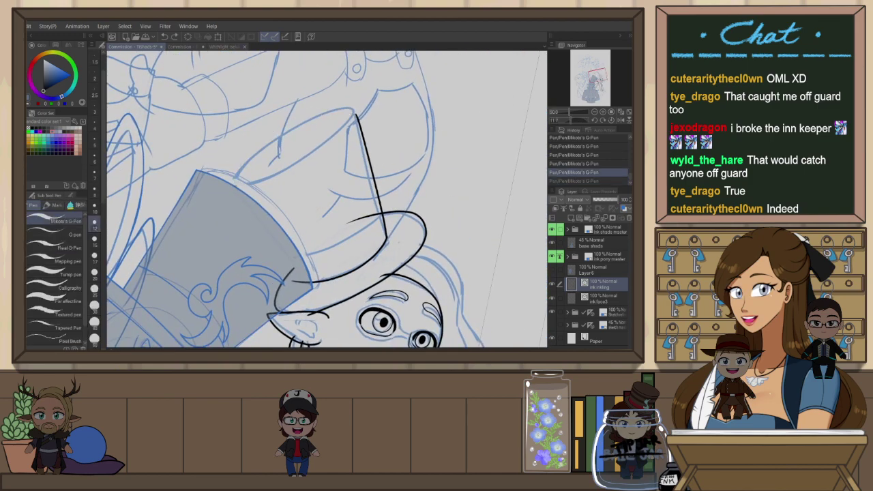
Ink the narrow elliptical top of the hat crown, redoing the strokes until both long curves close at the ends
left_click_drag(356, 109, 236, 184)
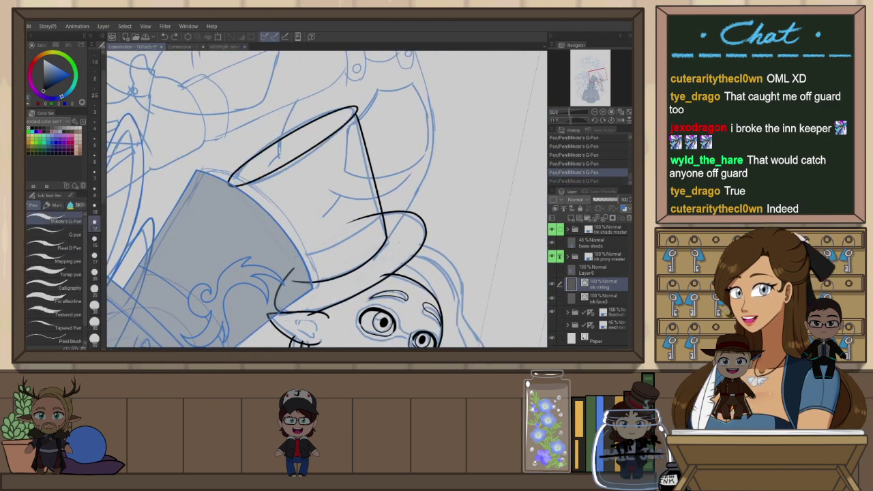
key("ctrl+z")
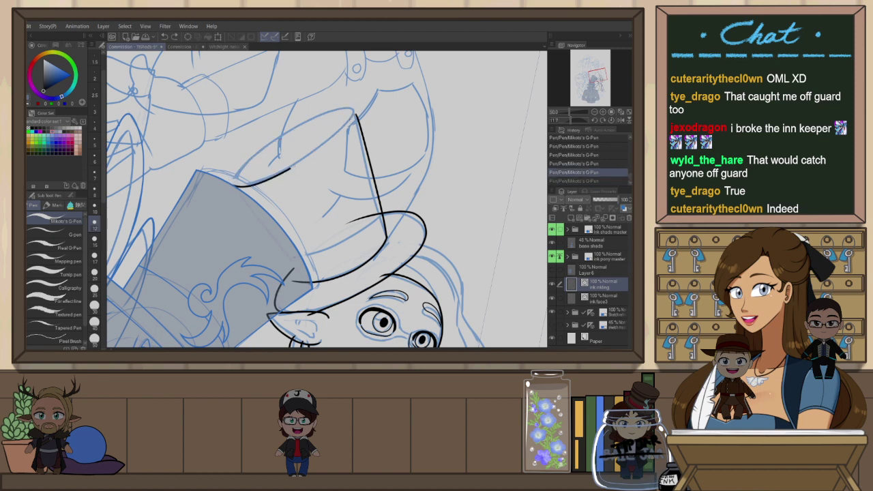
mouse_move(292, 137)
left_mouse_down()
mouse_move(318, 150)
mouse_move(279, 137)
mouse_move(239, 176)
mouse_move(255, 182)
mouse_move(354, 116)
mouse_move(338, 111)
mouse_move(249, 156)
mouse_move(296, 162)
mouse_move(353, 110)
mouse_move(258, 148)
mouse_move(235, 181)
left_mouse_up()
key("ctrl+z")
key("ctrl+z")
key("ctrl+z")
key("ctrl+z")
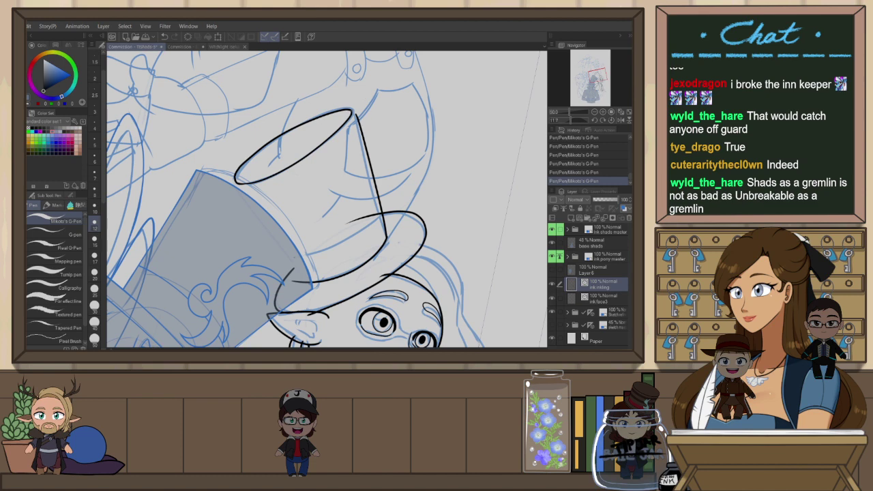
Adjust the vector lines of the crown's ellipse and straight side so their ends meet at the upper corner
key("o")
left_click_drag(365, 102, 367, 106)
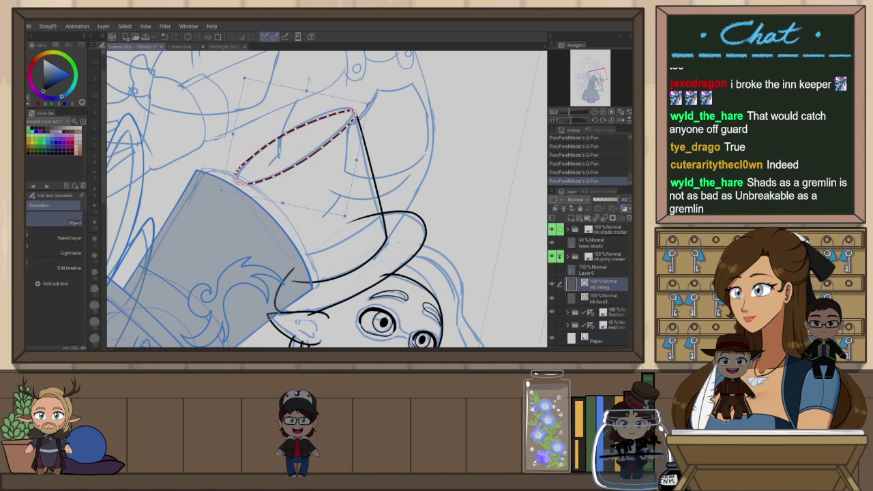
key("ctrl+d")
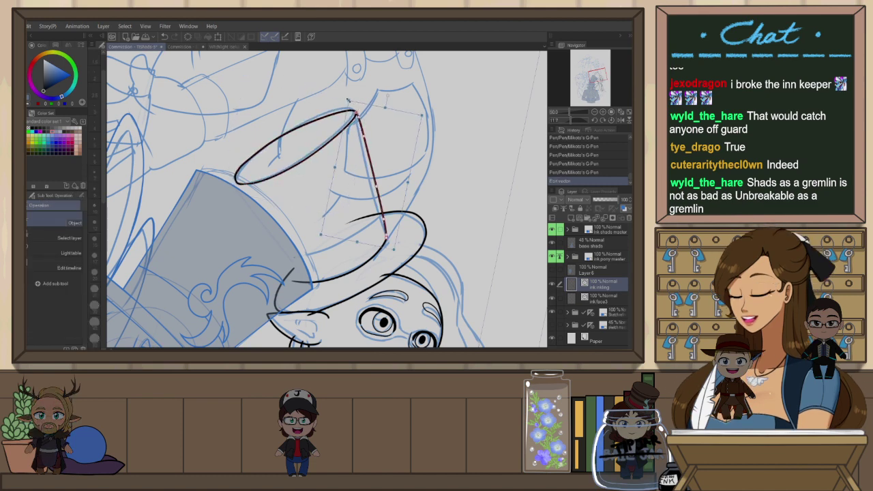
left_click_drag(347, 100, 348, 101)
key("ctrl+d")
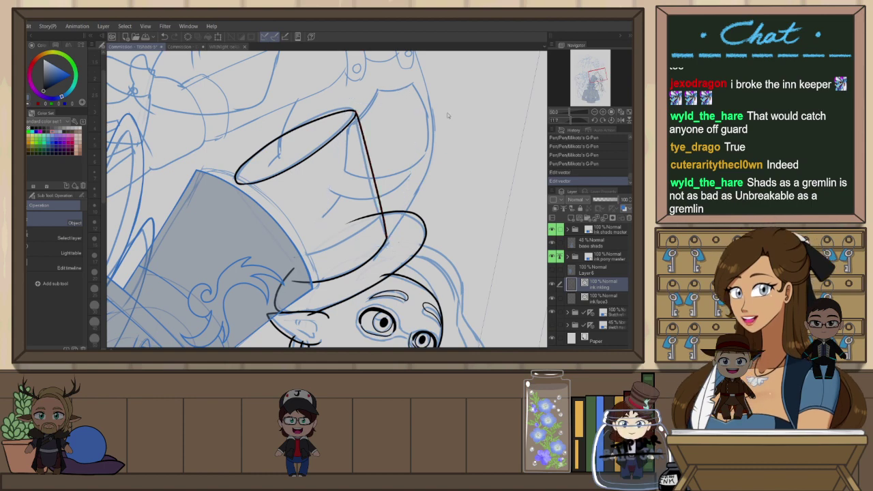
Ink the crown's opposite side from the brim up to the ellipse's end, redrawing it straighter, and trim the overshoot
key("r")
left_click_drag(455, 138, 376, 264)
key("p")
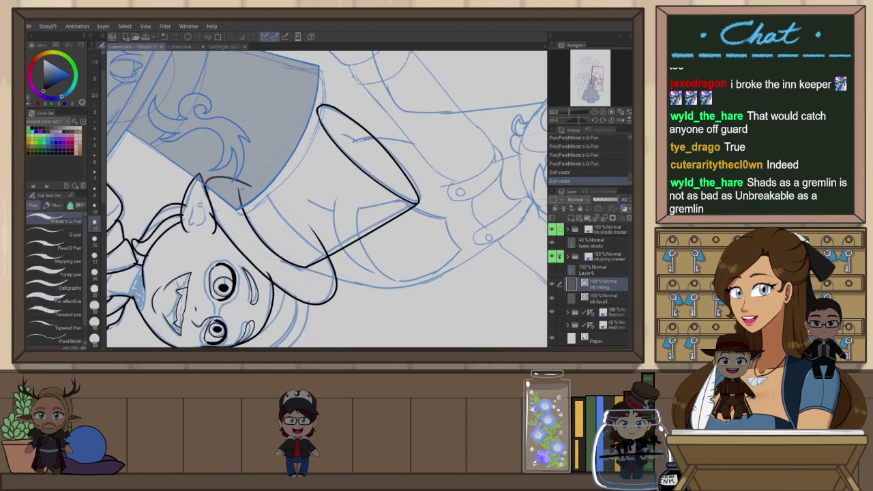
key("ctrl+z")
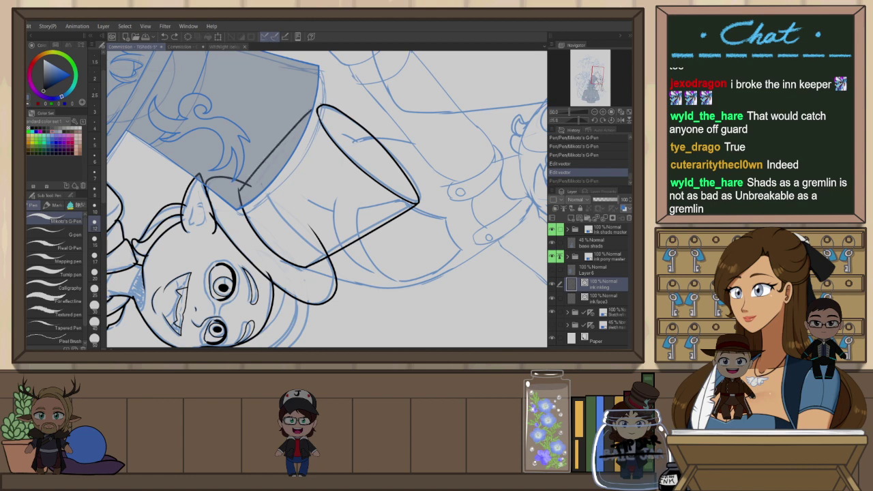
left_click_drag(312, 110, 321, 105)
key("ctrl+z")
left_click_drag(240, 199, 322, 105)
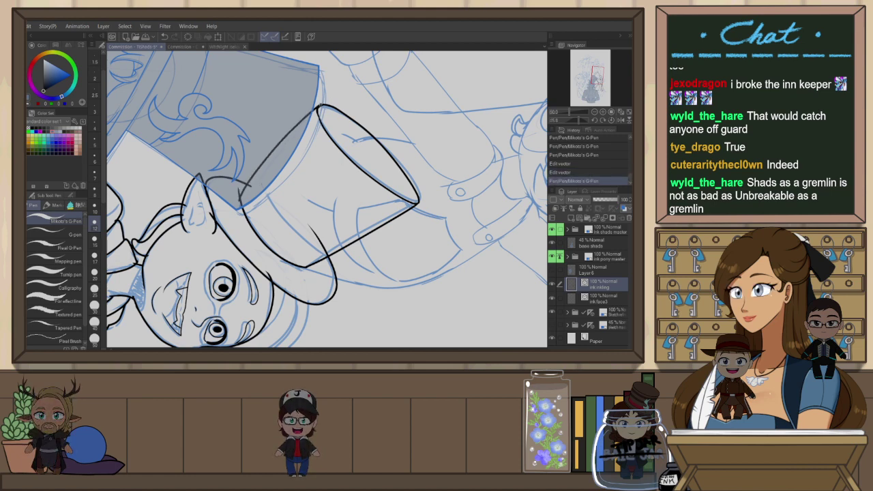
key("ctrl+z")
left_click_drag(240, 199, 320, 106)
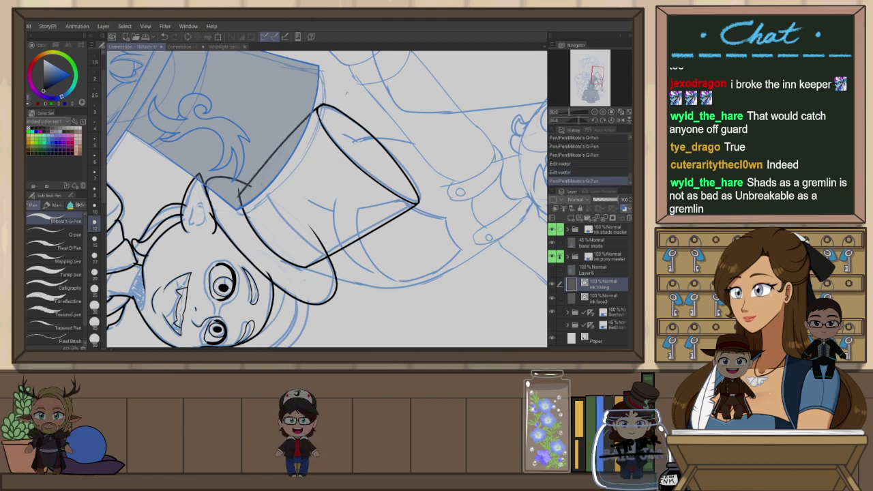
key("e")
left_click(320, 105)
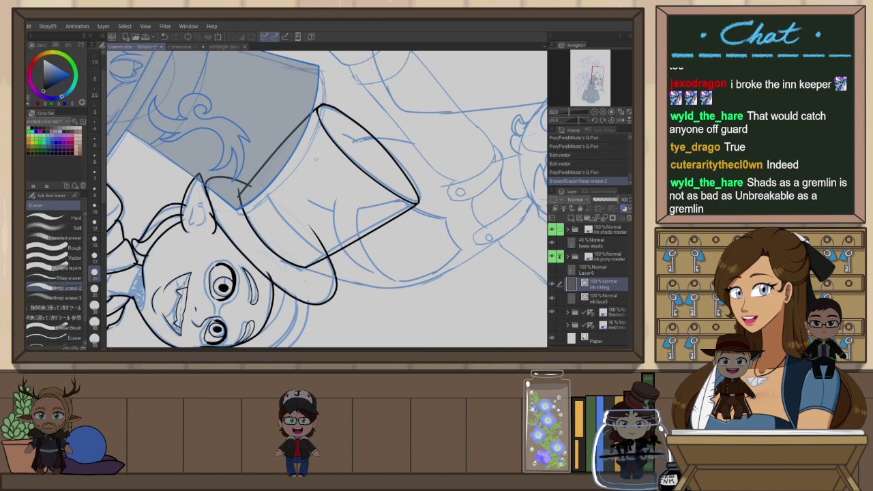
Check the inked hat and figure in mirrored view against the whole composition
key("ctrl+@")
key("ctrl+0")
scroll(420, 147, "up", 4)
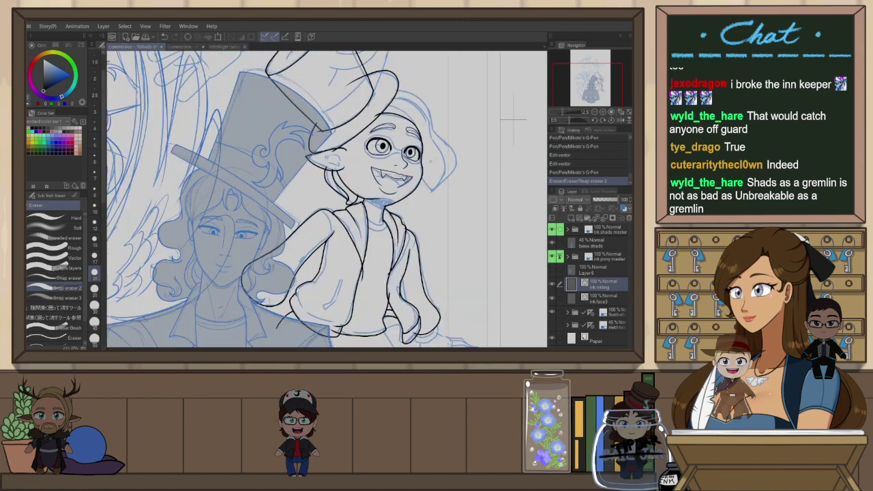
key("h")
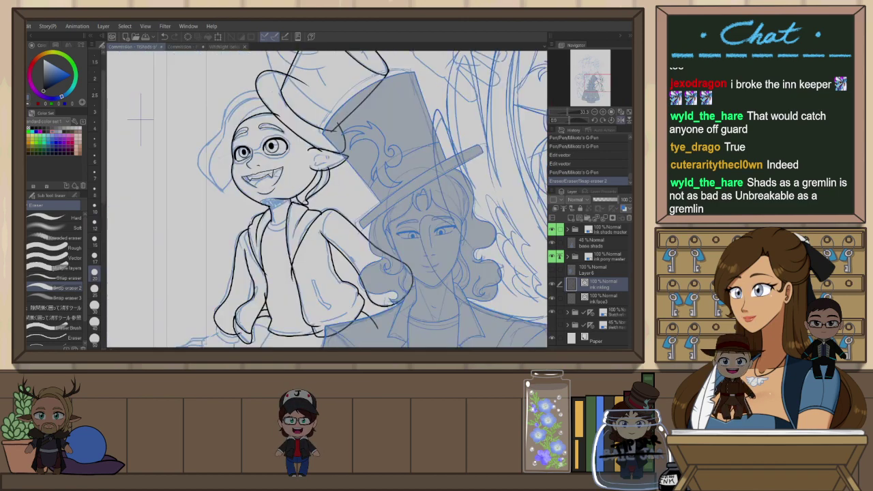
left_click_drag(288, 164, 335, 185)
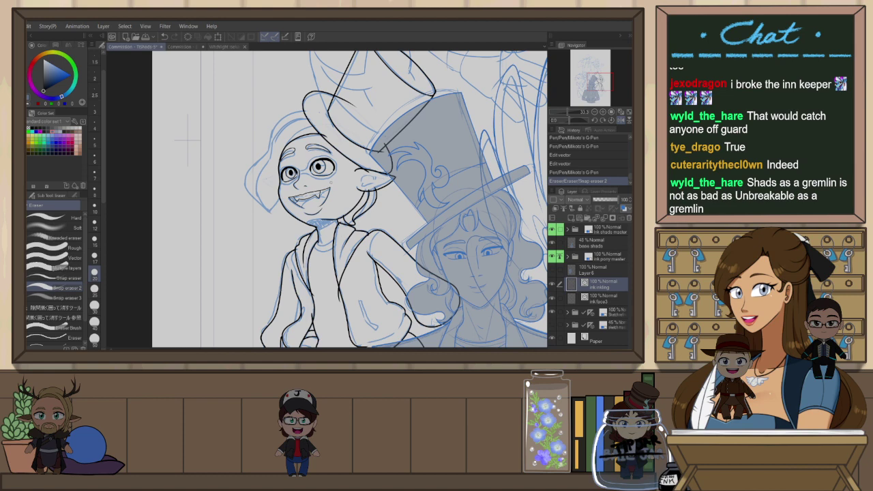
scroll(291, 136, "up", 3)
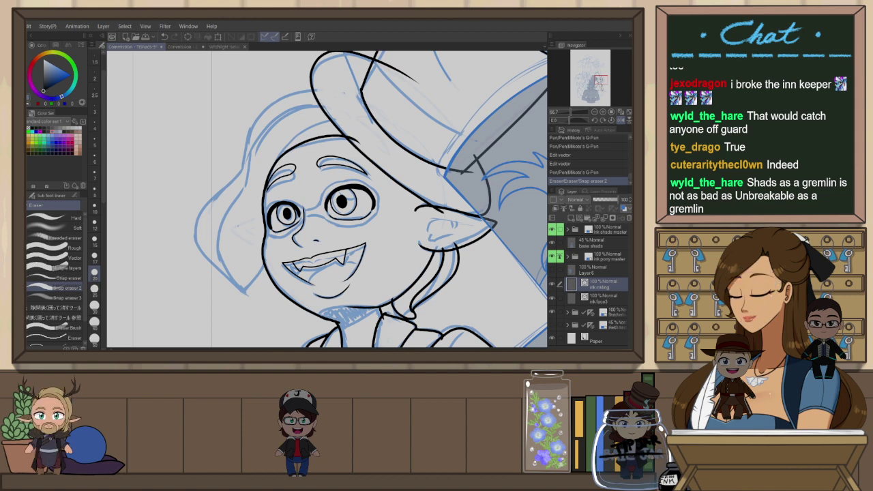
Ink the inner edge of the far-side hair tentacle from its pointed tip up to the hat brim, redrawing it over the sketch
key("p")
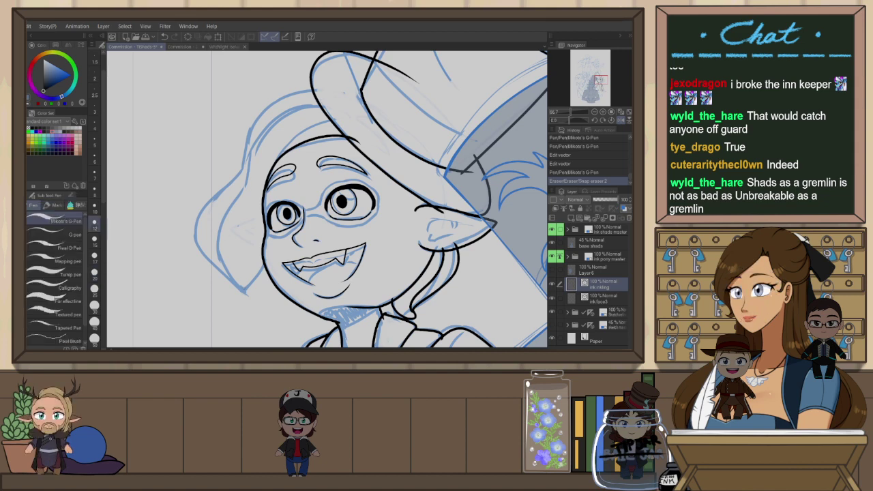
mouse_move(244, 292)
left_mouse_down()
mouse_move(219, 252)
mouse_move(249, 151)
left_mouse_up()
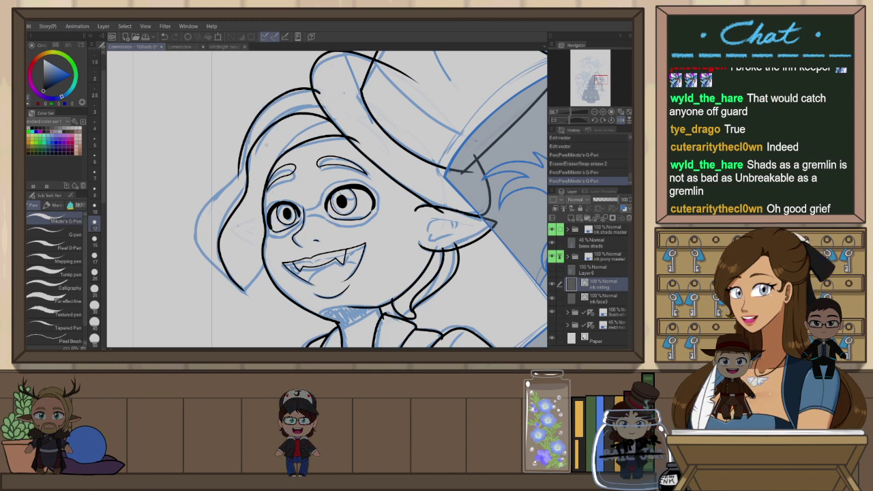
key("ctrl+z")
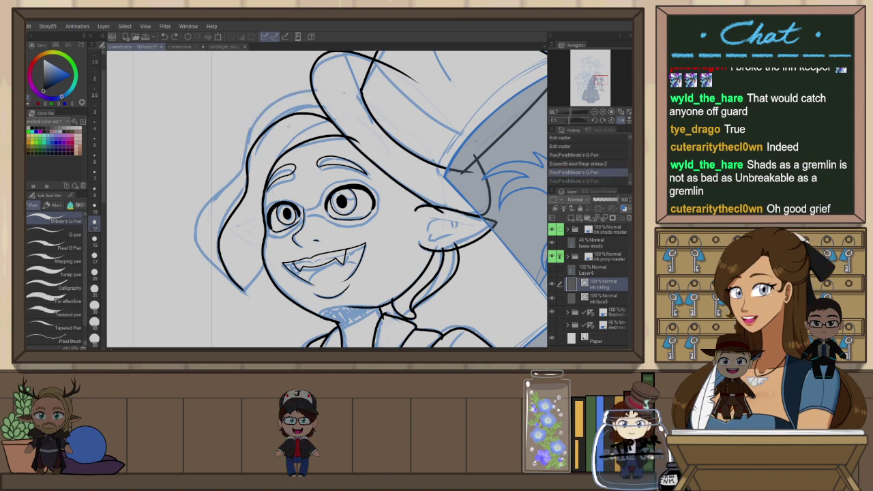
left_click_drag(297, 105, 324, 108)
key("ctrl+z")
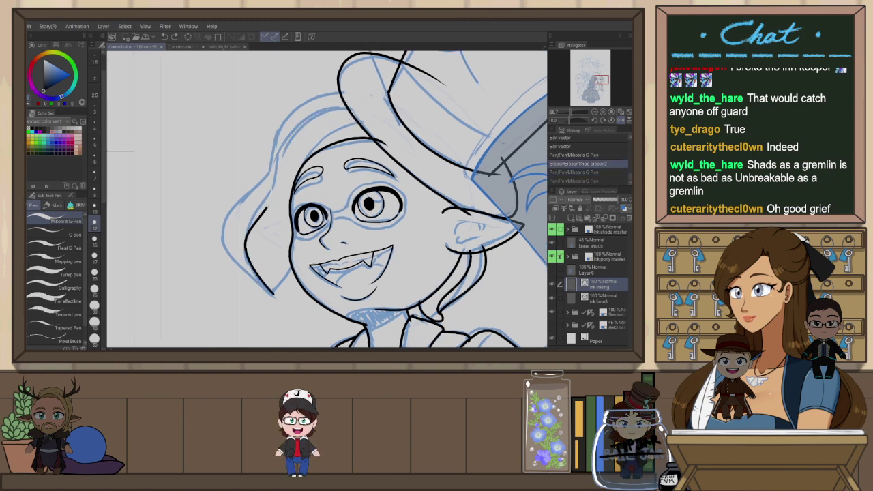
left_click_drag(266, 208, 277, 183)
key("ctrl+z")
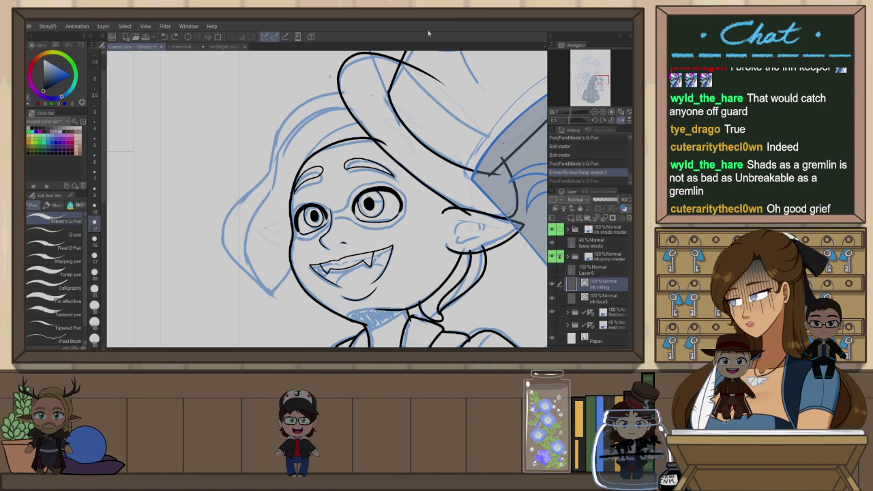
mouse_move(273, 294)
left_mouse_down()
mouse_move(247, 227)
mouse_move(271, 185)
left_mouse_up()
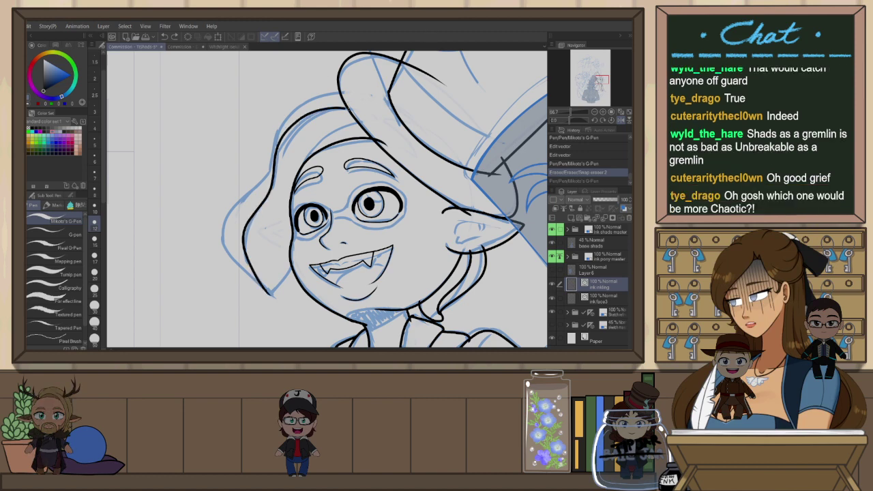
left_click_drag(344, 107, 361, 122)
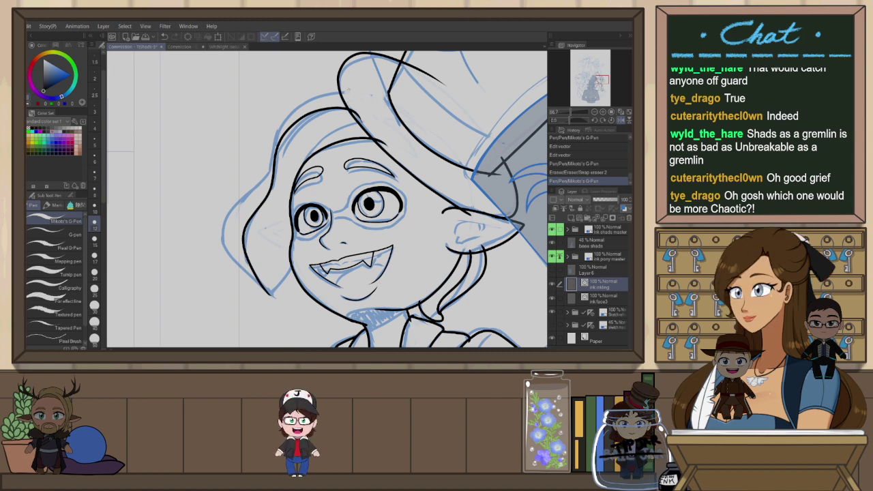
key("ctrl+z")
Ink the far-side hair tentacle's outer edge from the hat brim down around to the tip, and trim the overlapping ends
mouse_move(348, 92)
left_mouse_down()
mouse_move(315, 96)
mouse_move(267, 165)
mouse_move(265, 189)
mouse_move(226, 218)
mouse_move(226, 246)
mouse_move(275, 296)
left_mouse_up()
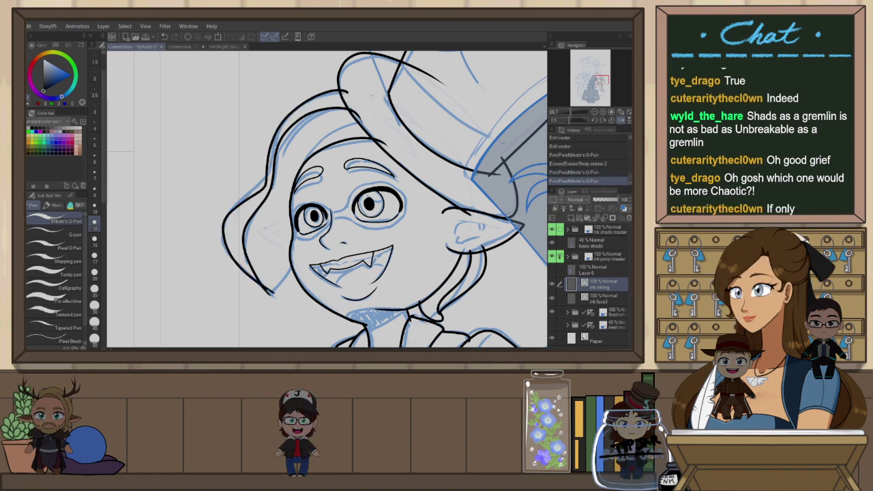
left_click_drag(293, 261, 275, 293)
key("ctrl+z")
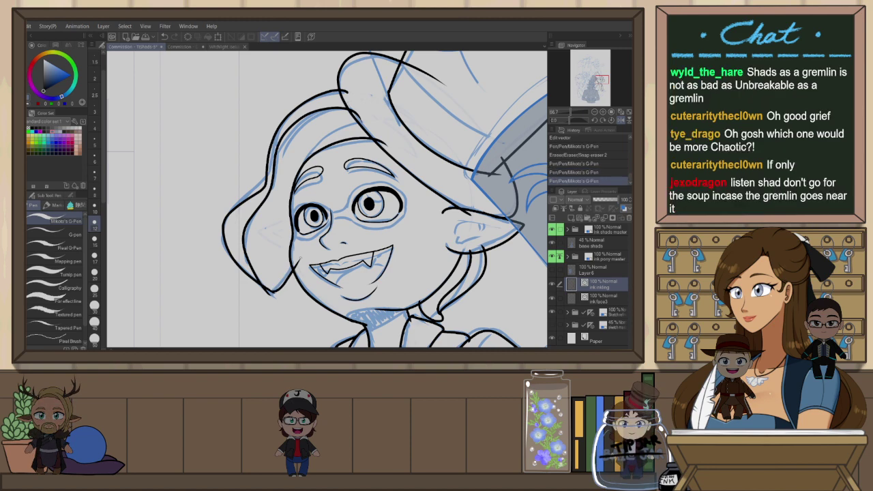
key("e")
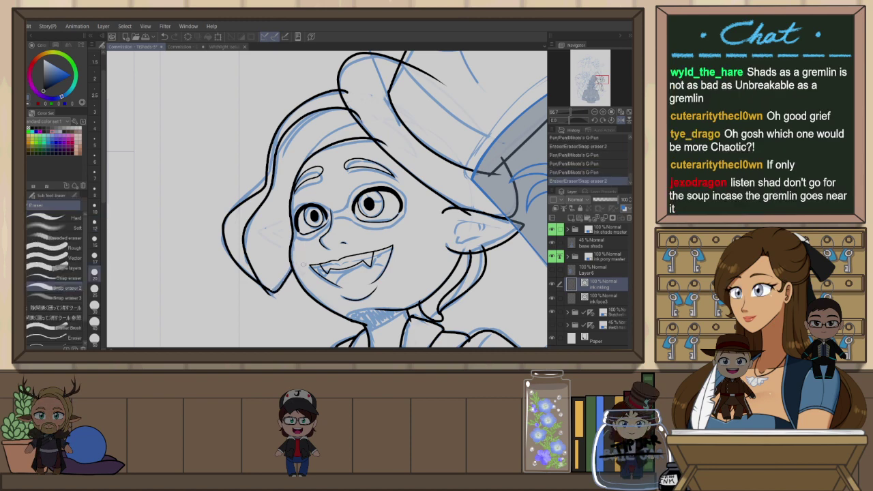
Ink the far leg's edge as a straight diagonal from the crotch down across the top-hat figure's jacket to the orb, replacing the first stroke
scroll(404, 143, "down", 2)
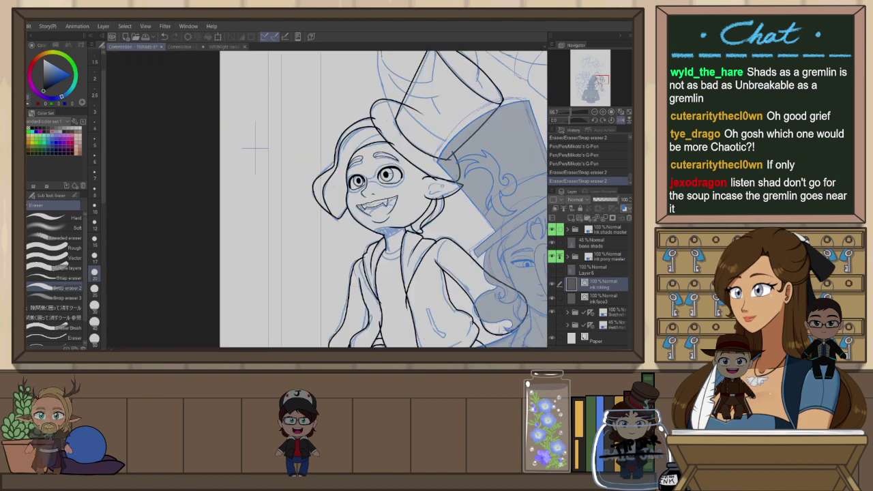
mouse_move(471, 272)
left_mouse_down()
mouse_move(460, 269)
mouse_move(446, 230)
mouse_move(449, 148)
left_mouse_up()
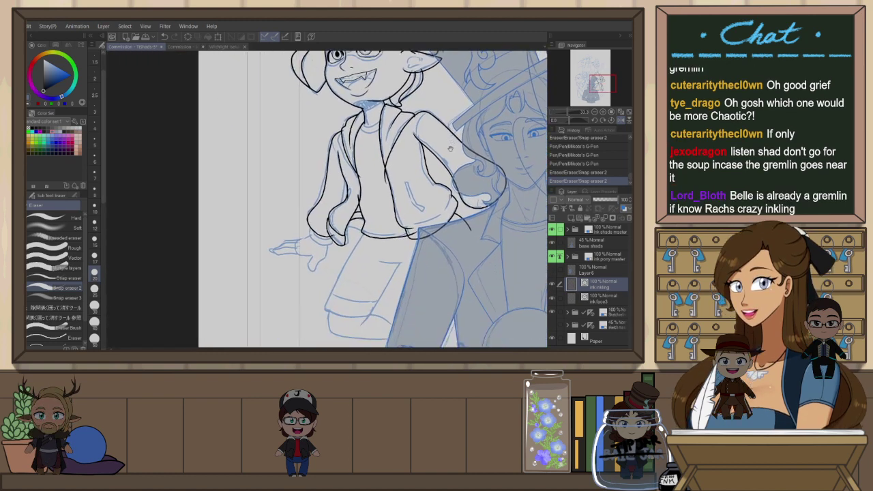
left_click_drag(452, 225, 437, 169)
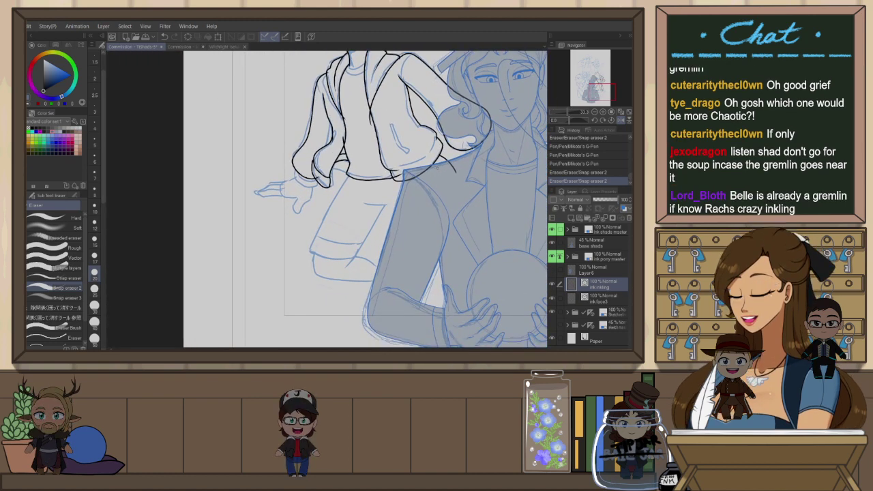
key("h")
left_click_drag(293, 213, 375, 186)
key("p")
left_click_drag(298, 233, 275, 258)
key("ctrl+z")
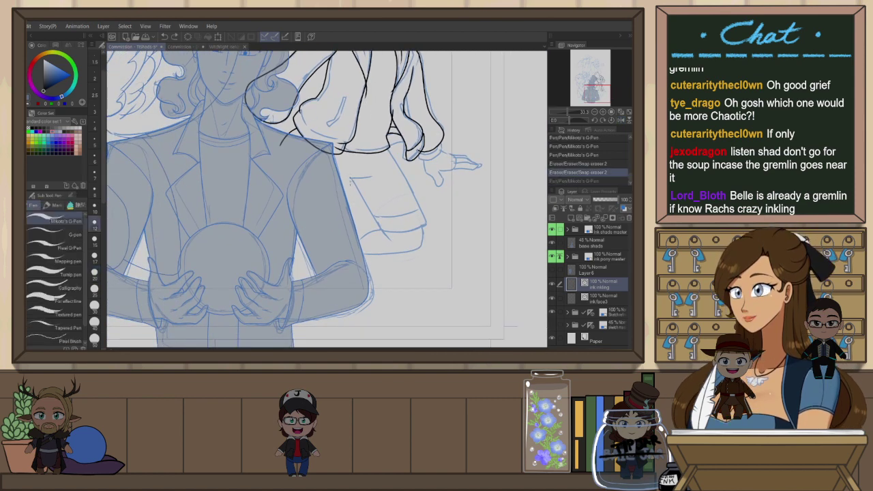
left_click_drag(351, 178, 270, 261)
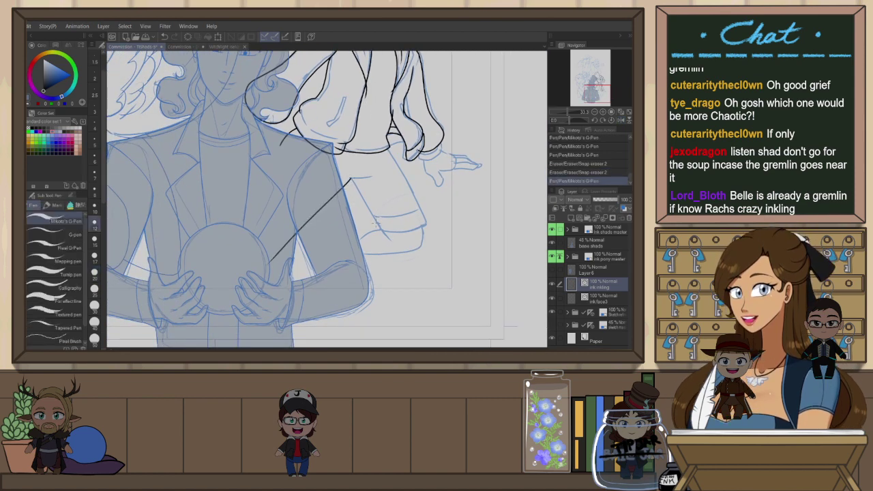
Ink the short curved crease running from the crotch into the near thigh
key("h")
key("h")
key("r")
left_click_drag(494, 170, 290, 269)
scroll(322, 252, "up", 1)
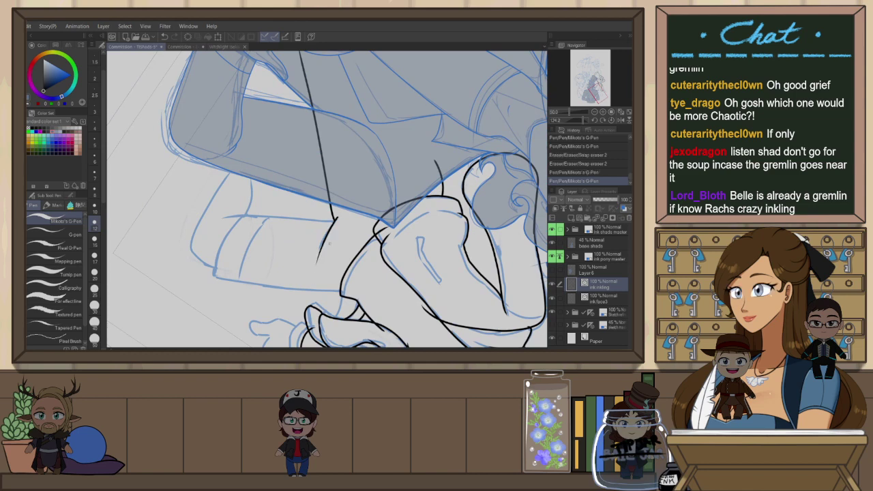
key("ctrl+at")
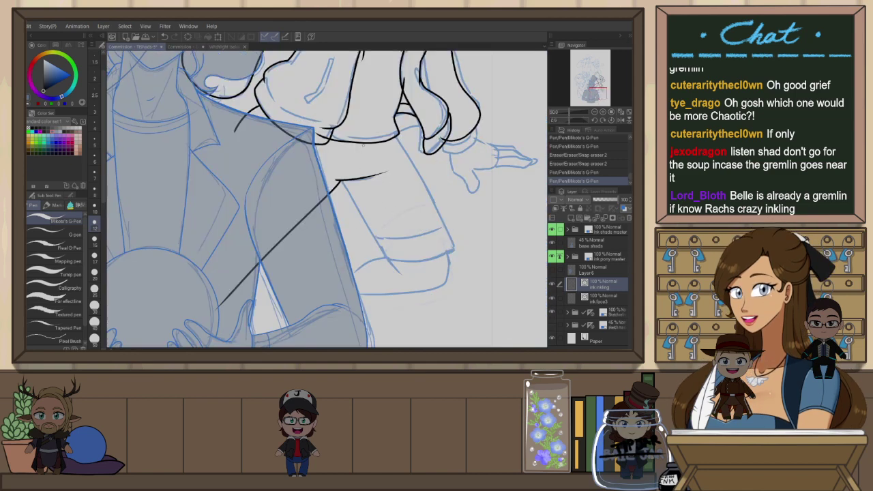
Ink the near trouser leg's outer edge, hem and inner edge over the sketch, redrawing them until they fit, and trim the overlapping ends
key("space")
left_click_drag(438, 209, 427, 236)
left_click(621, 120)
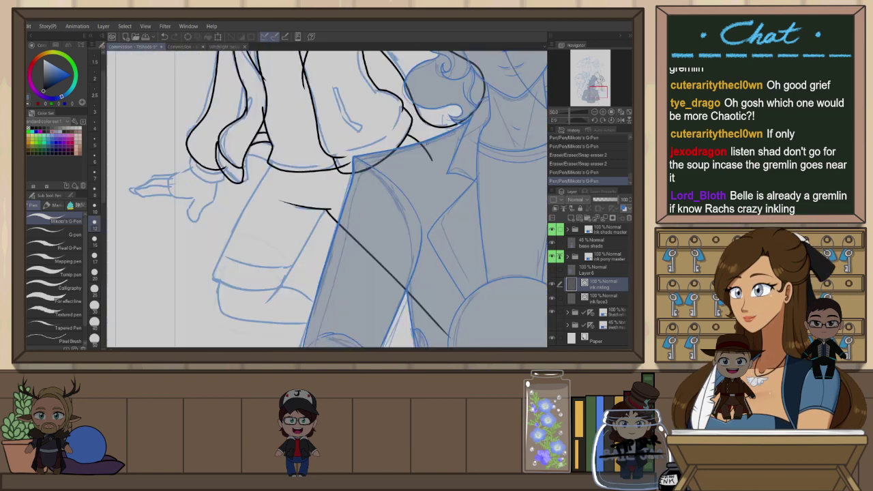
key("ctrl+z")
mouse_move(275, 162)
left_mouse_down()
mouse_move(214, 293)
mouse_move(266, 182)
left_mouse_up()
key("ctrl+z")
left_click_drag(219, 280, 293, 271)
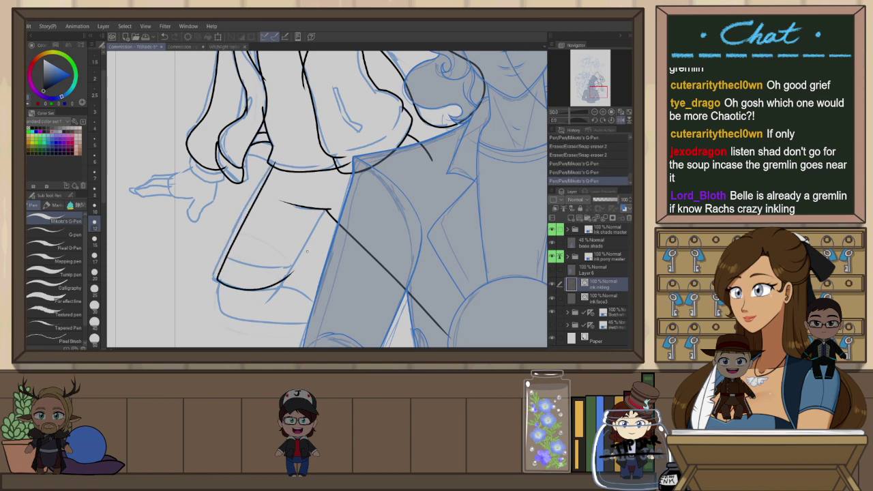
key("ctrl+z")
mouse_move(274, 164)
left_mouse_down()
mouse_move(212, 279)
mouse_move(300, 274)
left_mouse_up()
key("ctrl+z")
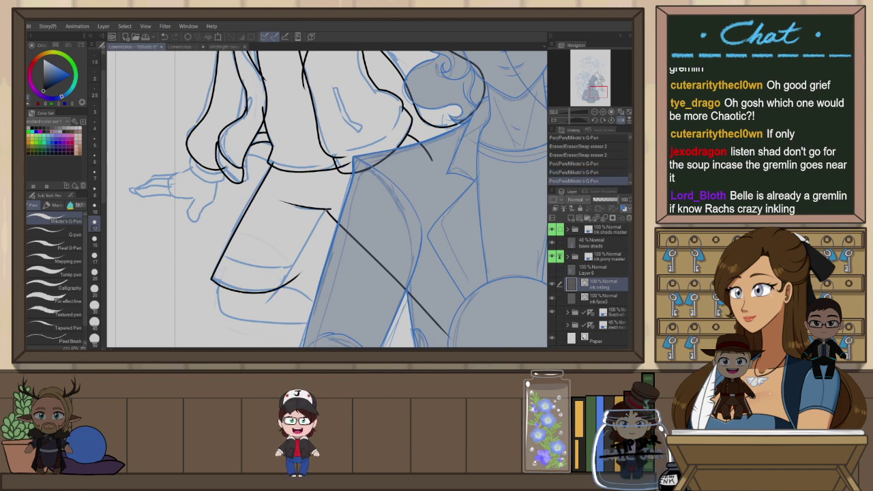
key("e")
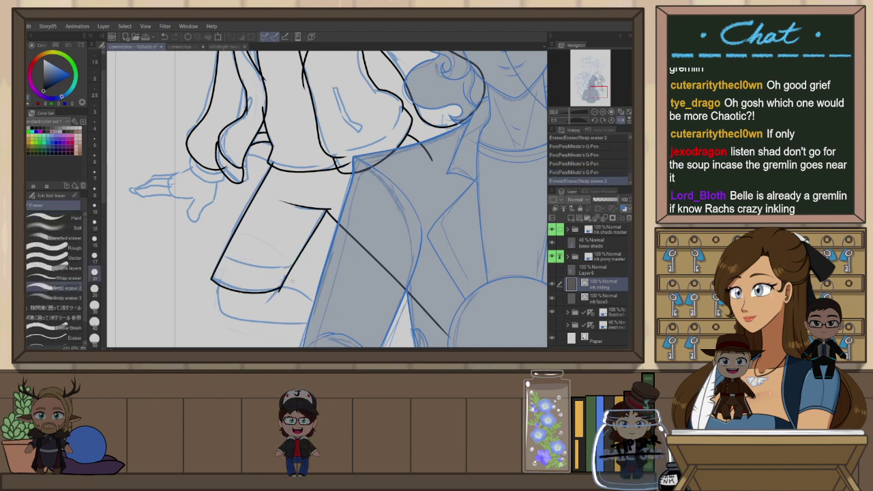
left_click_drag(356, 266, 382, 246)
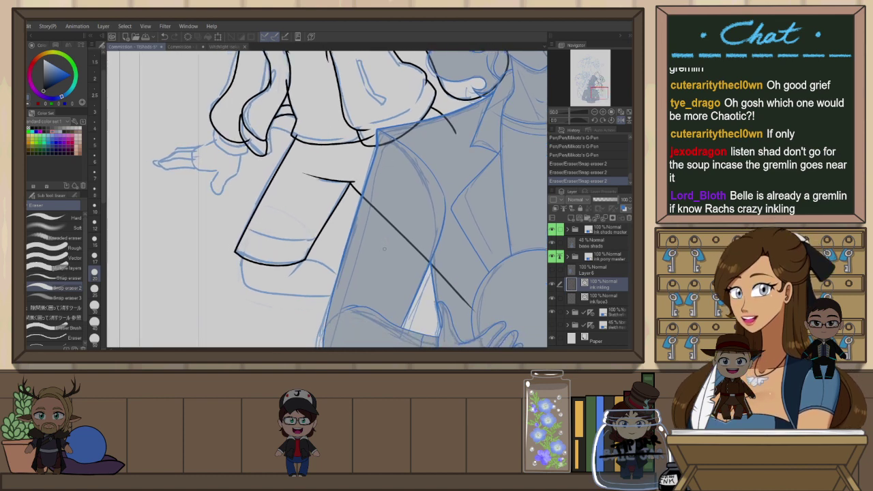
Extend the trouser leg's inner edge with a short stroke past the hem corner
key("p")
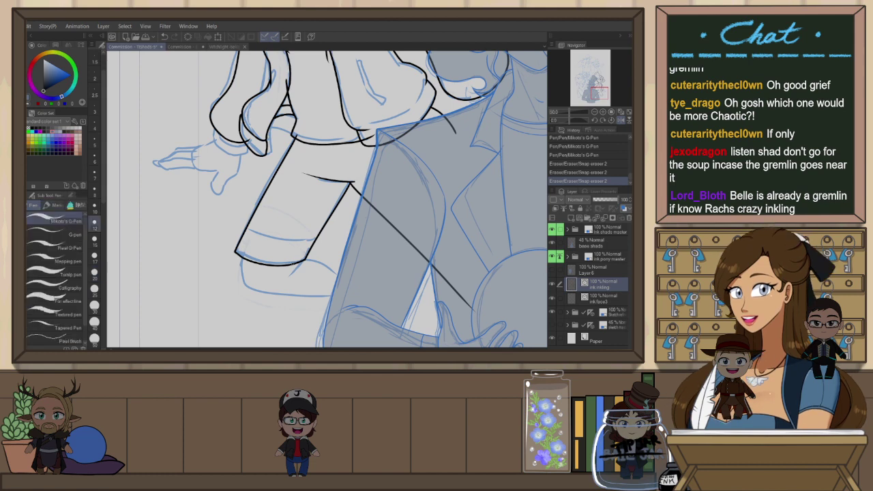
scroll(293, 269, "up", 1)
key("ctrl+z")
left_click_drag(310, 256, 289, 279)
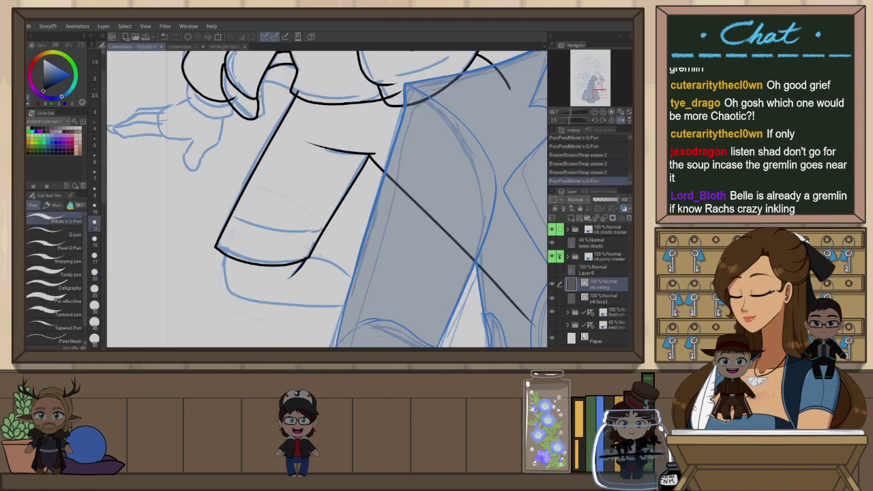
Ink the lower leg's outer edge from the hem corner around the bend and down behind the top-hat figure's sleeve, redrawing the strokes
key("h")
key("r")
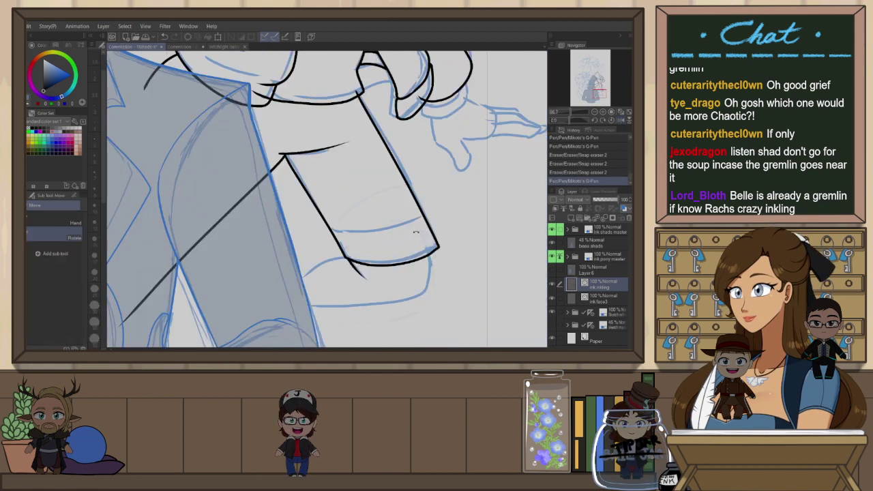
mouse_move(416, 230)
left_mouse_down()
mouse_move(402, 144)
mouse_move(456, 206)
left_mouse_up()
key("ctrl+z")
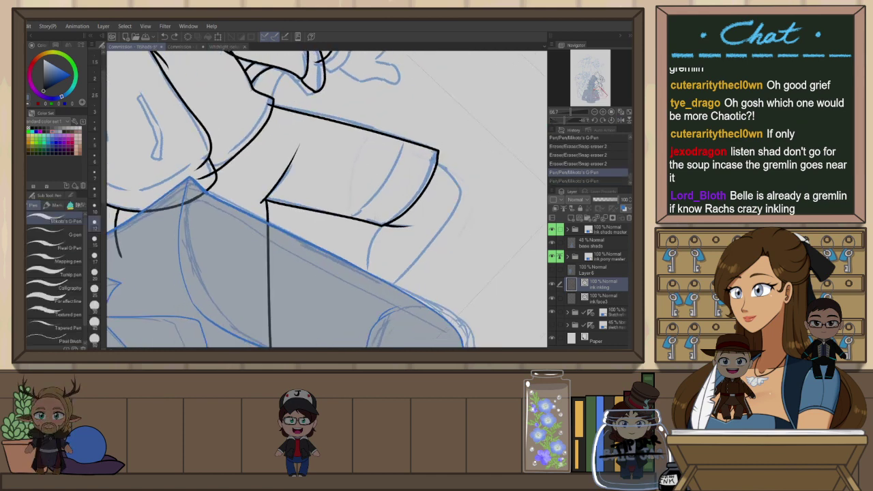
left_click_drag(433, 159, 461, 201)
key("ctrl+z")
mouse_move(439, 160)
left_mouse_down()
mouse_move(459, 201)
mouse_move(367, 328)
left_mouse_up()
key("ctrl+z")
left_click_drag(456, 207, 363, 320)
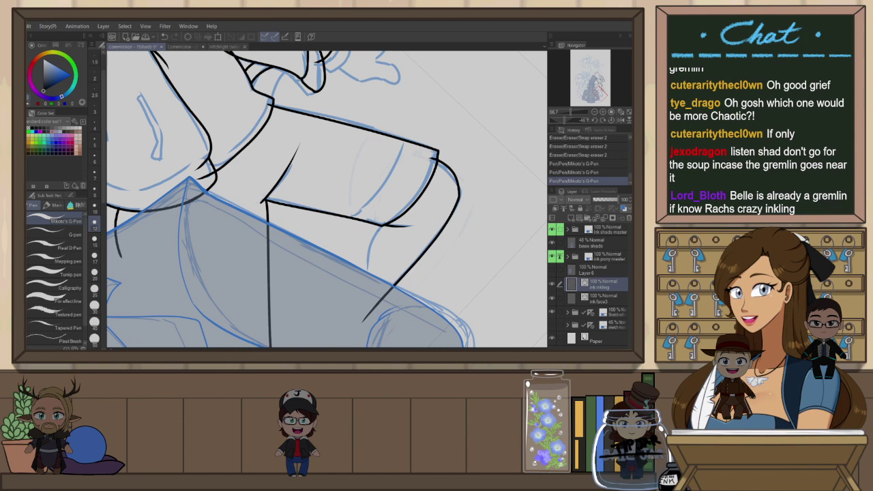
Ink the lower leg's inner edge from the hem down to the ankle, redrawing it until it tapers into the outer edge
left_click_drag(386, 225, 360, 299)
key("ctrl+z")
mouse_move(385, 225)
left_mouse_down()
mouse_move(347, 309)
mouse_move(363, 322)
left_mouse_up()
key("ctrl+z")
left_click_drag(386, 225, 376, 304)
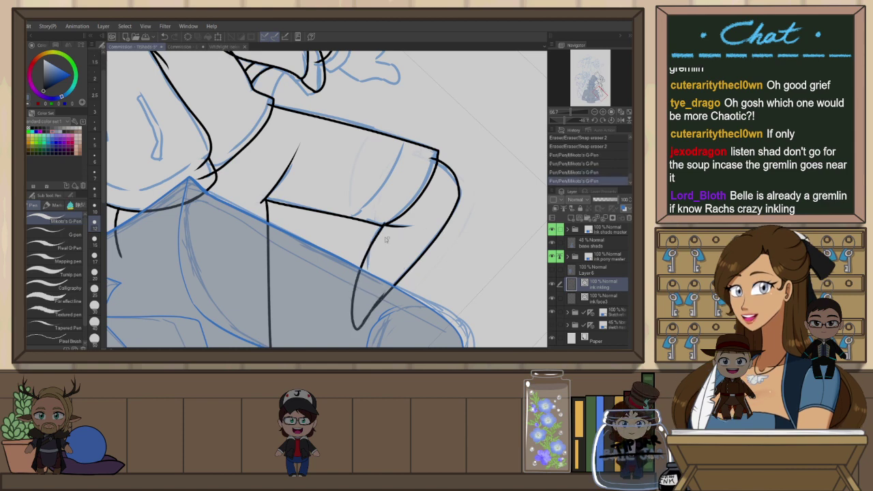
key("ctrl+z")
mouse_move(385, 225)
left_mouse_down()
mouse_move(363, 267)
mouse_move(388, 286)
left_mouse_up()
mouse_move(388, 248)
left_mouse_down()
mouse_move(418, 202)
mouse_move(422, 152)
mouse_move(420, 188)
mouse_move(350, 246)
mouse_move(349, 267)
left_mouse_up()
key("ctrl+z")
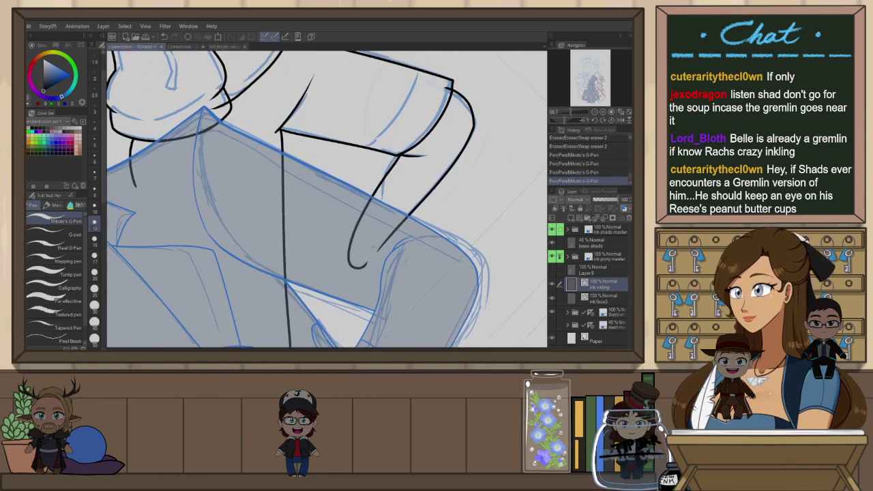
key("ctrl+z")
mouse_move(396, 155)
left_mouse_down()
mouse_move(364, 258)
mouse_move(313, 268)
left_mouse_up()
key("ctrl+z")
Ink the shoe's rounded contour curving from the ankle around to the toe, redrawing it as a smoother stroke
left_click_drag(368, 226, 314, 264)
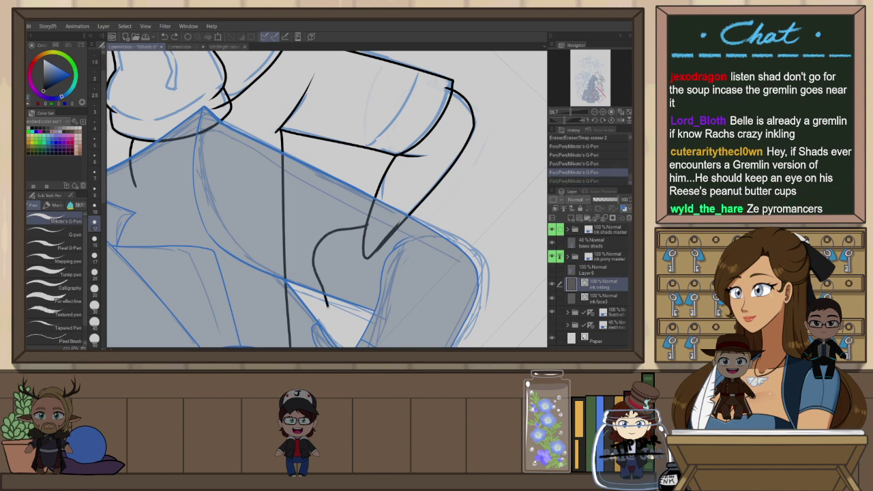
left_click_drag(328, 305, 346, 327)
key("ctrl+z")
mouse_move(367, 223)
left_mouse_down()
mouse_move(317, 273)
mouse_move(362, 324)
mouse_move(394, 329)
left_mouse_up()
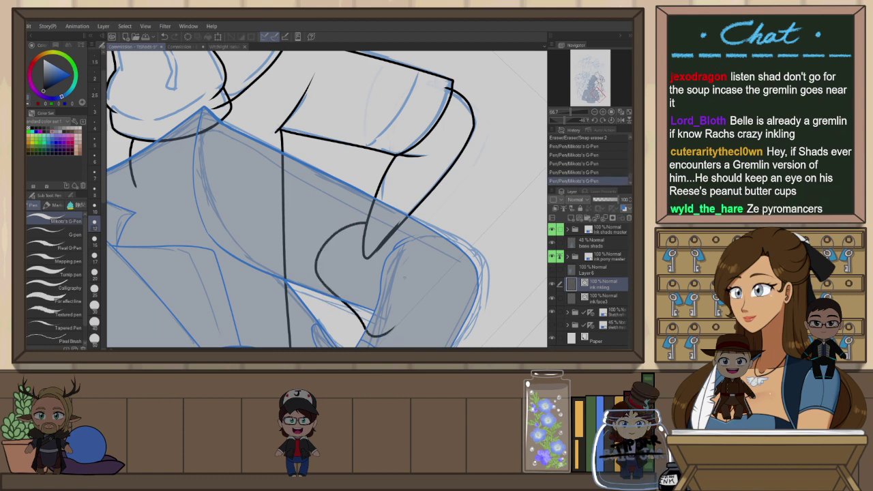
Check the inked leg and shoe against the whole figure in both mirrored and normal view
scroll(473, 260, "down", 3)
key("ctrl+at")
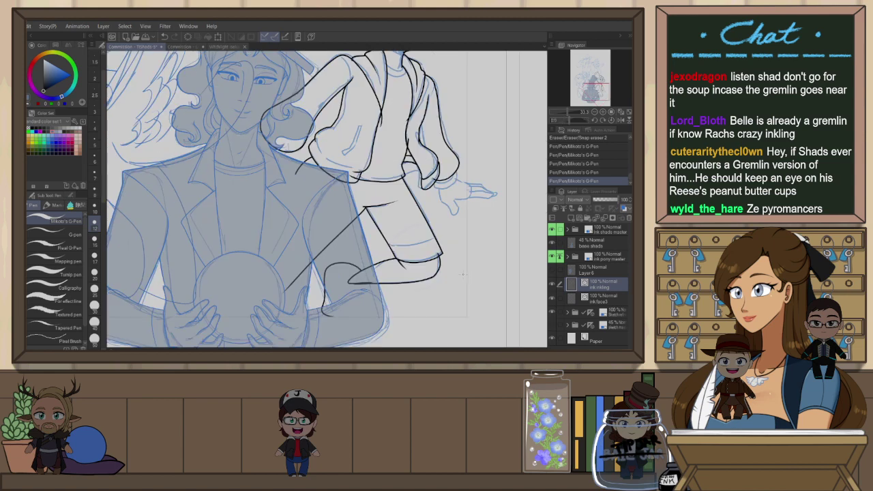
scroll(465, 268, "down", 1)
left_click_drag(463, 265, 466, 291)
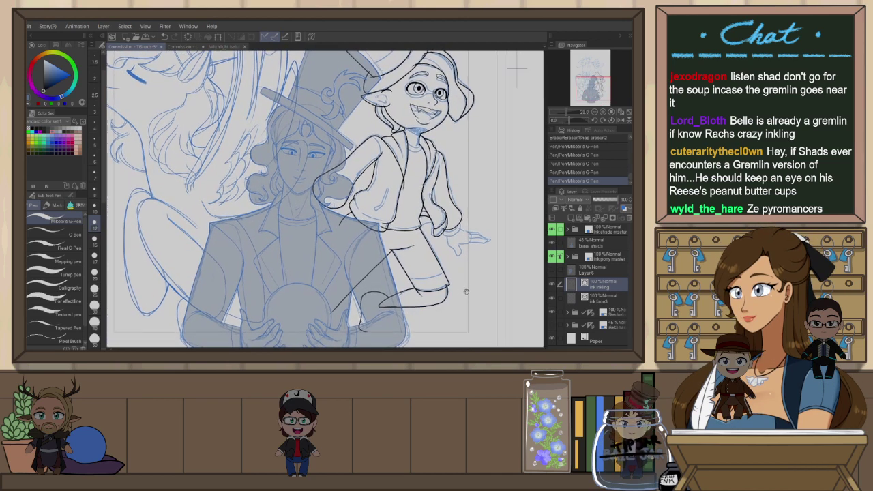
key("h")
scroll(327, 198, "up", 1)
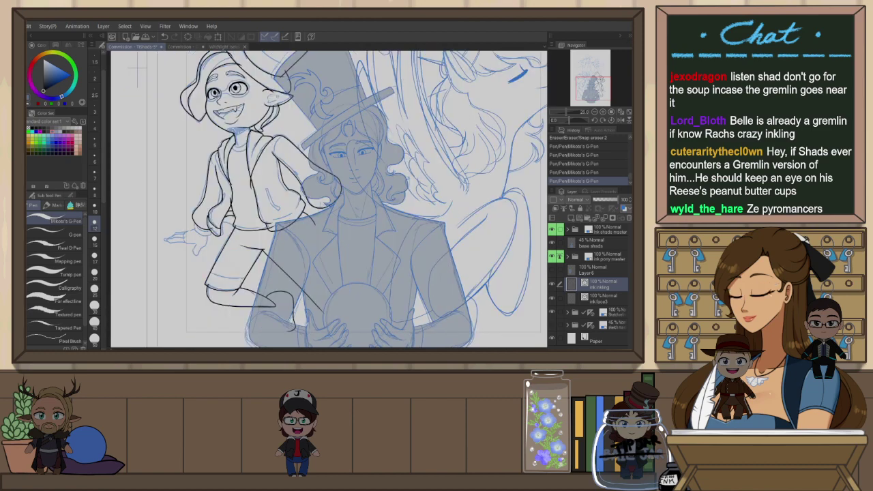
scroll(327, 198, "up", 2)
scroll(299, 329, "up", 3)
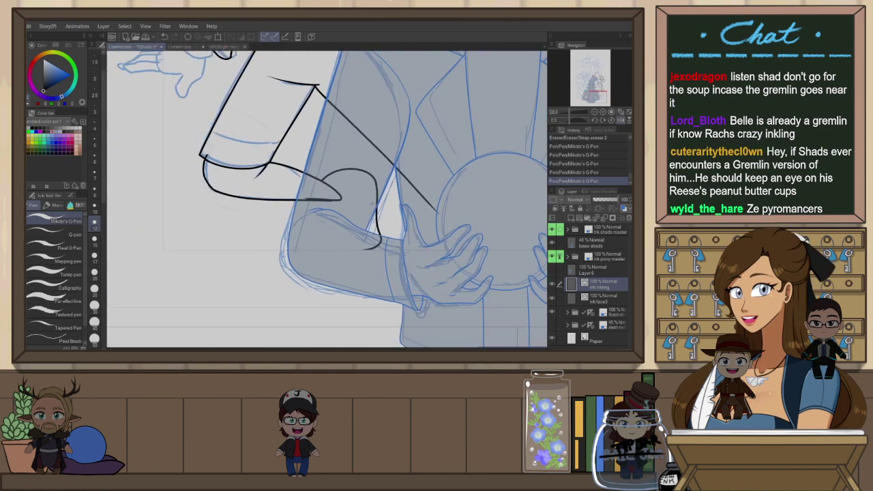
Ink the sole's second line along the shoe and the shoe's remaining outline from the ankle around the toe, redrawing it rounder
left_click_drag(389, 215, 398, 286)
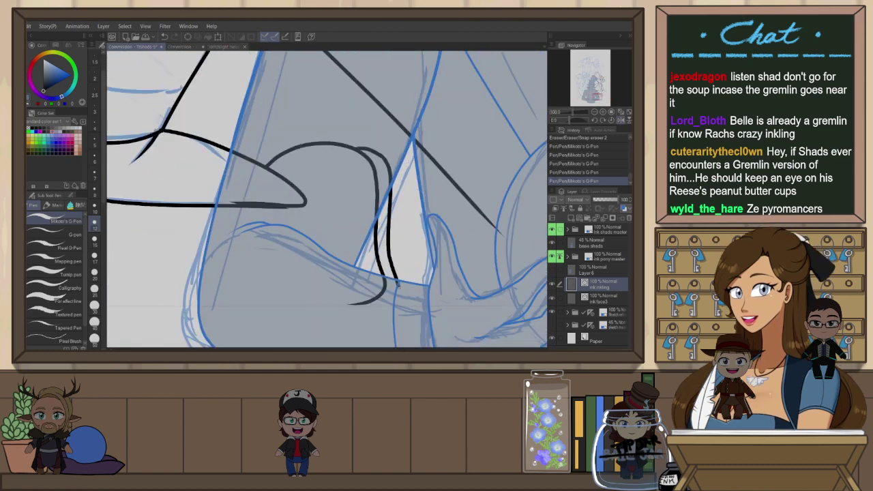
mouse_move(242, 203)
left_mouse_down()
mouse_move(296, 325)
mouse_move(395, 333)
mouse_move(425, 242)
left_mouse_up()
key("ctrl+z")
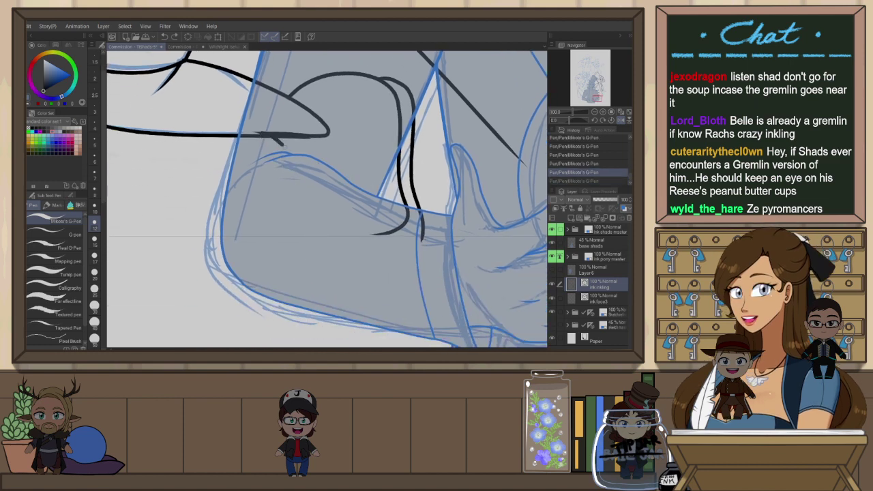
mouse_move(273, 138)
left_mouse_down()
mouse_move(317, 252)
mouse_move(355, 281)
mouse_move(417, 236)
left_mouse_up()
key("ctrl+z")
mouse_move(295, 156)
left_mouse_down()
mouse_move(332, 262)
mouse_move(418, 254)
mouse_move(427, 225)
left_mouse_up()
key("ctrl+z")
left_click_drag(294, 155, 336, 276)
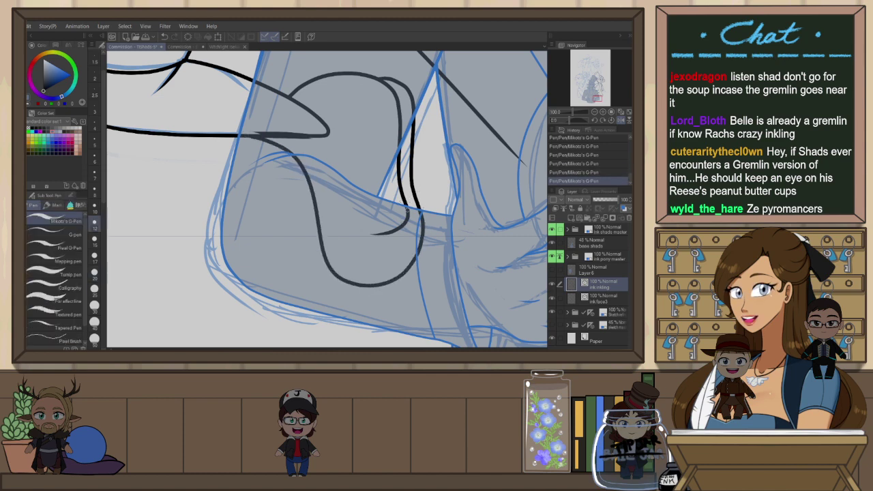
Trim the overlapping strokes at the toe and the leg's rounded end inside the shoe
key("e")
left_click_drag(376, 295, 384, 291)
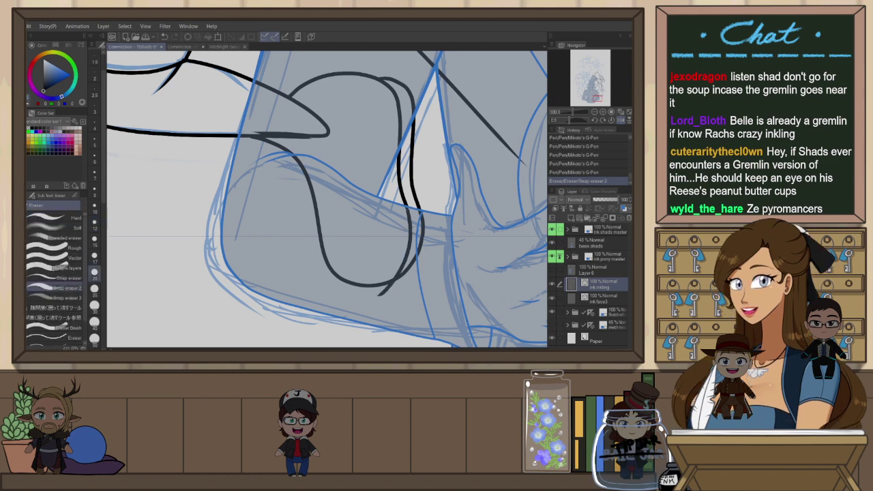
mouse_move(262, 130)
left_mouse_down()
mouse_move(276, 126)
mouse_move(376, 201)
left_mouse_up()
Ink the curved ankle opening between the leg and the shoe, redrawing it to meet both contours
key("p")
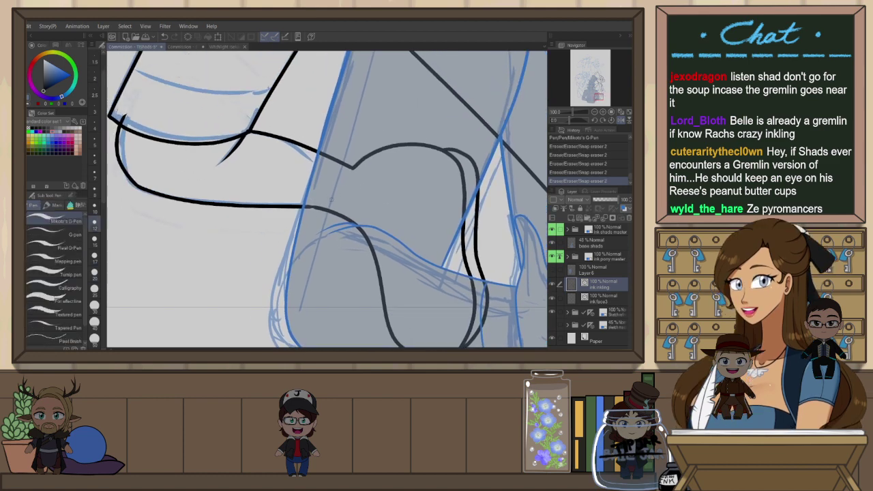
left_click_drag(314, 206, 355, 202)
key("h")
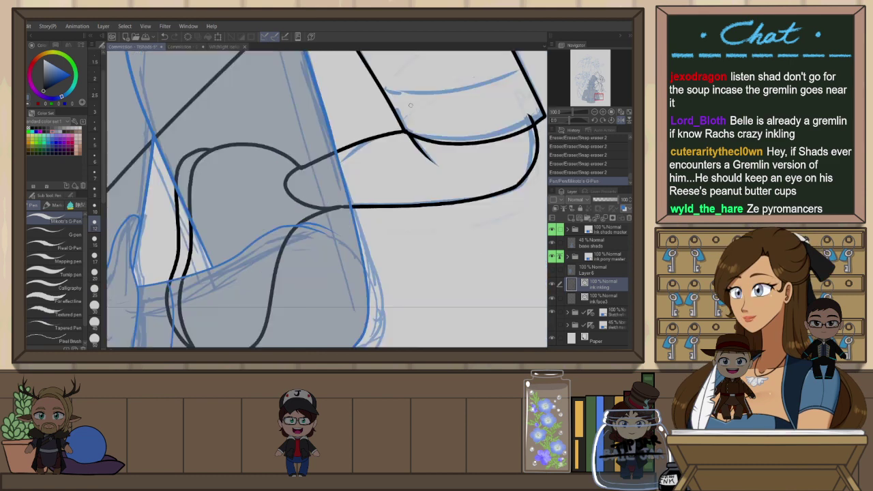
key("ctrl+z")
key("ctrl+y")
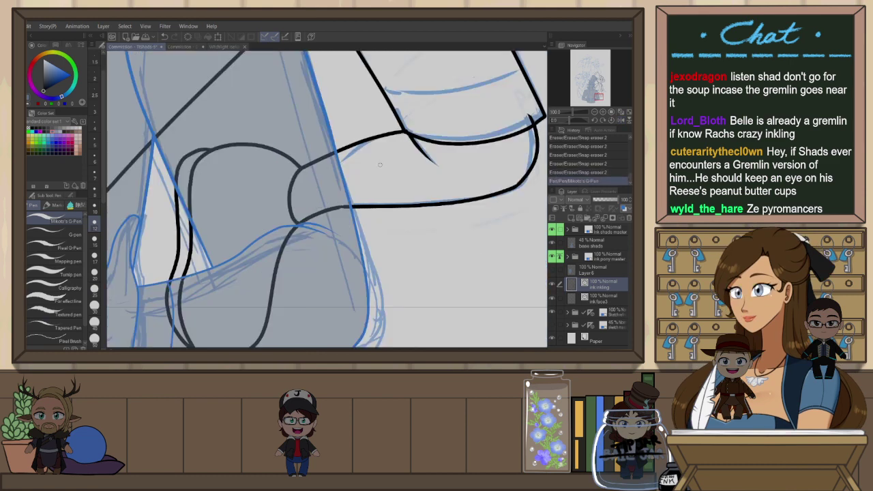
Trim the overshooting strokes at the trouser hem and ink the cuff line just above the hem
scroll(385, 239, "down", 3)
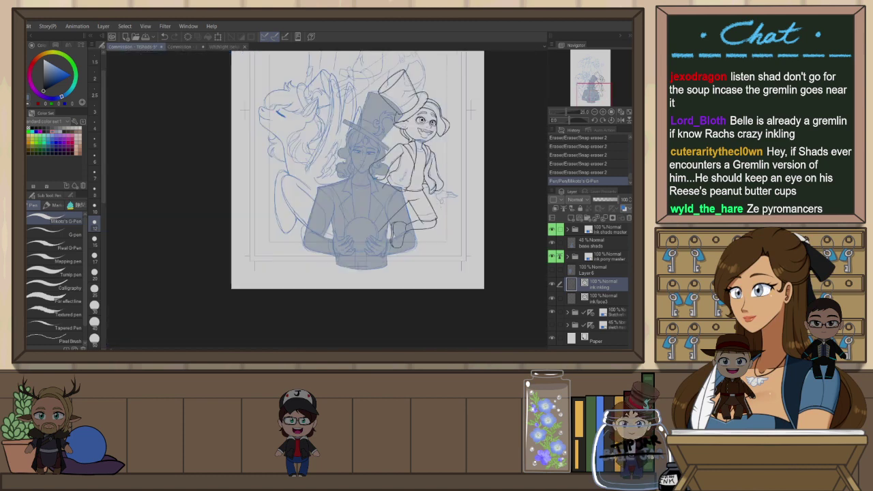
scroll(438, 227, "up", 1)
scroll(437, 226, "up", 1)
key("e")
left_click(437, 219)
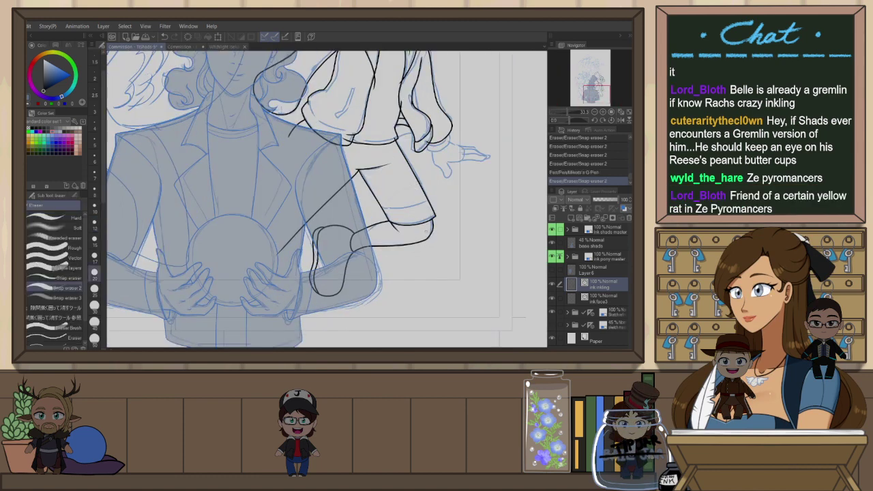
scroll(402, 199, "up", 2)
key("p")
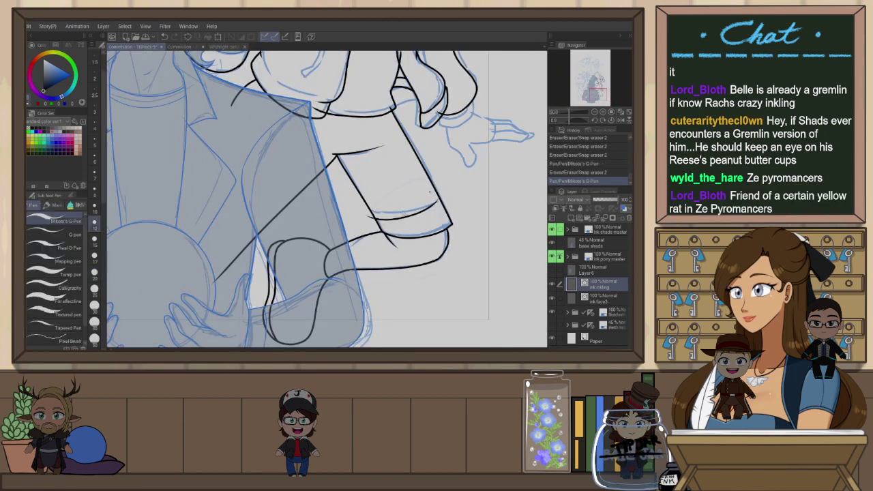
Undo the inked cuff line above the trouser hem and try redrawing it over the sketch
key("ctrl+z")
left_click_drag(365, 216, 440, 205)
key("ctrl+z")
left_click_drag(460, 177, 431, 233)
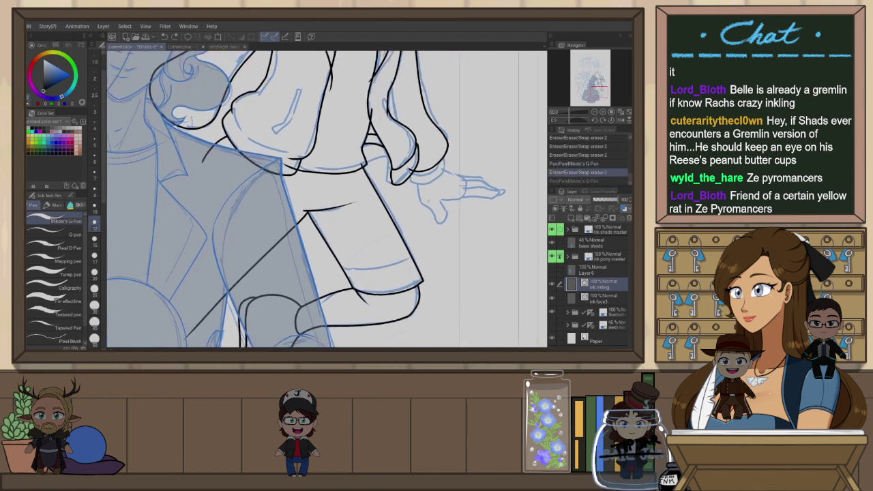
scroll(424, 191, "up", 1)
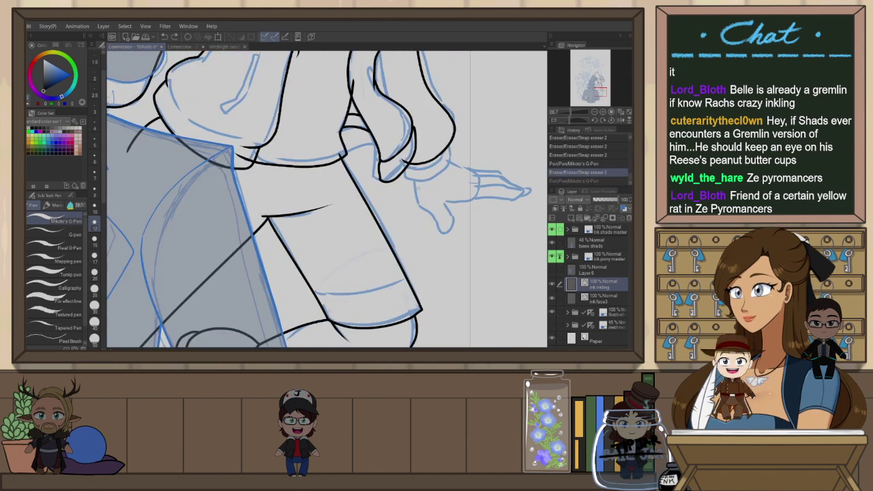
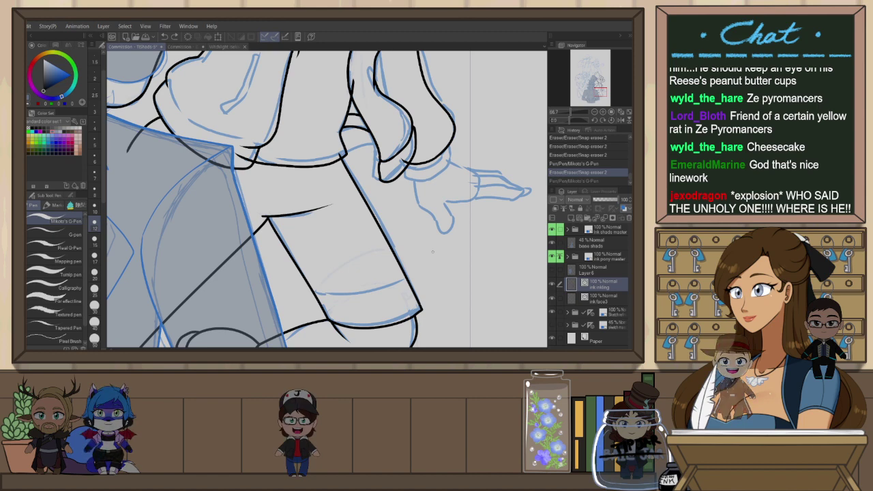
Trim the overshooting stroke at the pointed end of the sleeve beside the outstretched hand
key("e")
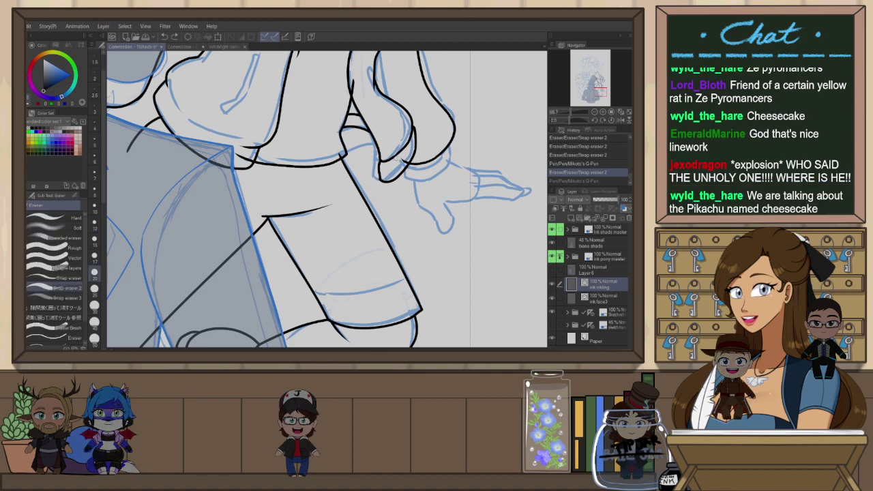
left_click_drag(401, 158, 406, 164)
left_click_drag(425, 300, 360, 307)
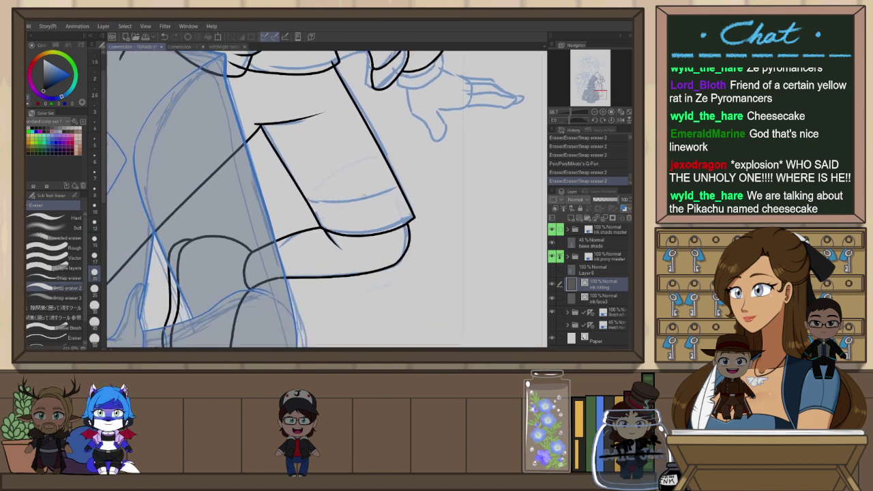
Ink the cuff band below the puffy sleeve at the wrist of the outstretched hand with the G-Pen
key("p")
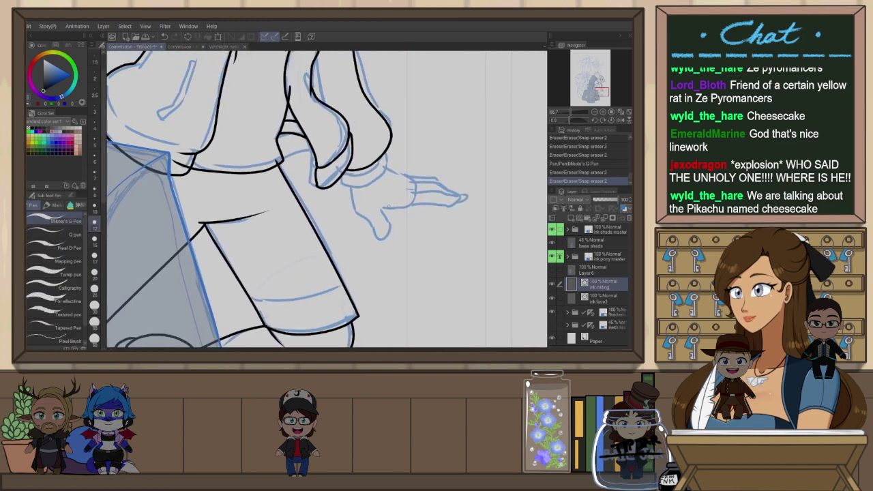
key("h")
key("p")
scroll(270, 153, "up", 1)
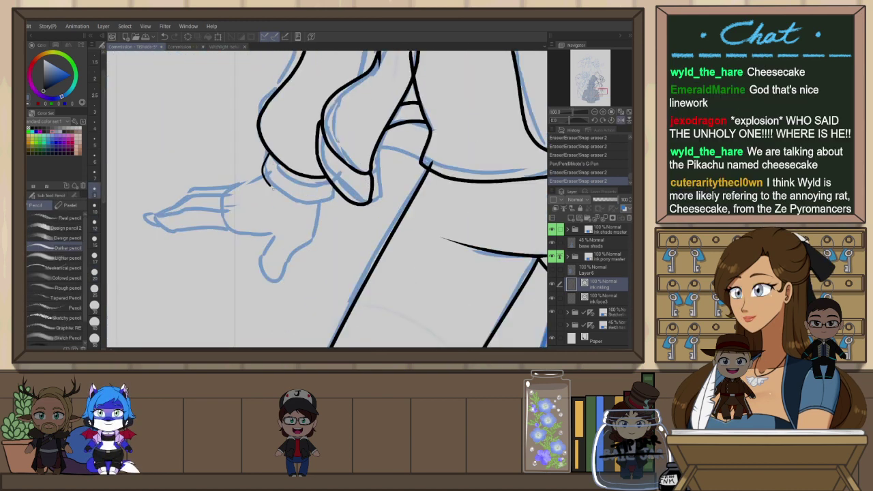
left_click_drag(272, 188, 329, 202)
key("p")
key("ctrl+z")
left_click_drag(267, 145, 259, 168)
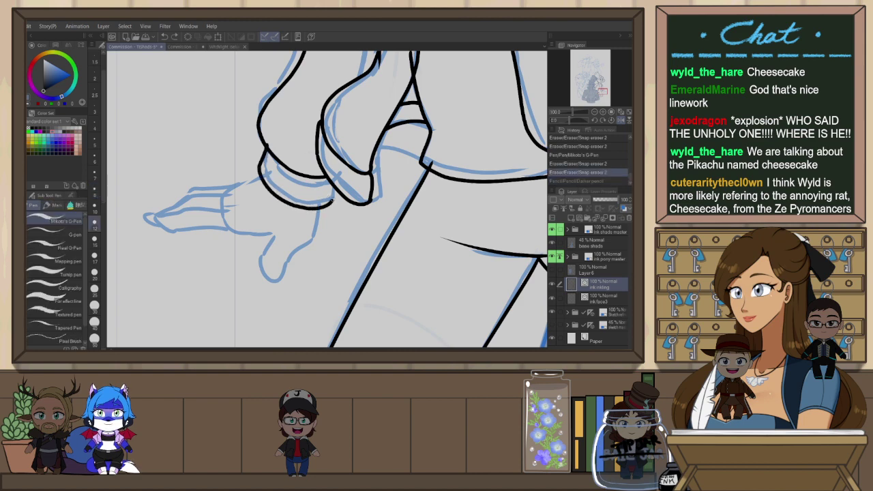
left_click_drag(333, 201, 336, 189)
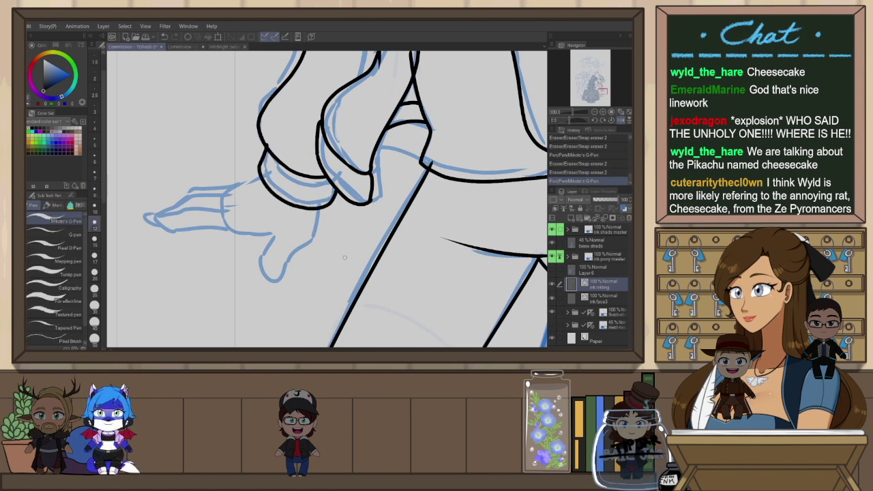
Ink the outstretched hand from the cuff around the thumb, palm and fingers, redrawing the finger lines
key("shift+space")
left_click_drag(345, 257, 383, 224)
key("space")
left_click_drag(319, 275, 317, 219)
mouse_move(329, 152)
left_mouse_down()
mouse_move(352, 182)
mouse_move(356, 227)
mouse_move(341, 237)
mouse_move(315, 207)
mouse_move(281, 243)
left_mouse_up()
key("ctrl+z")
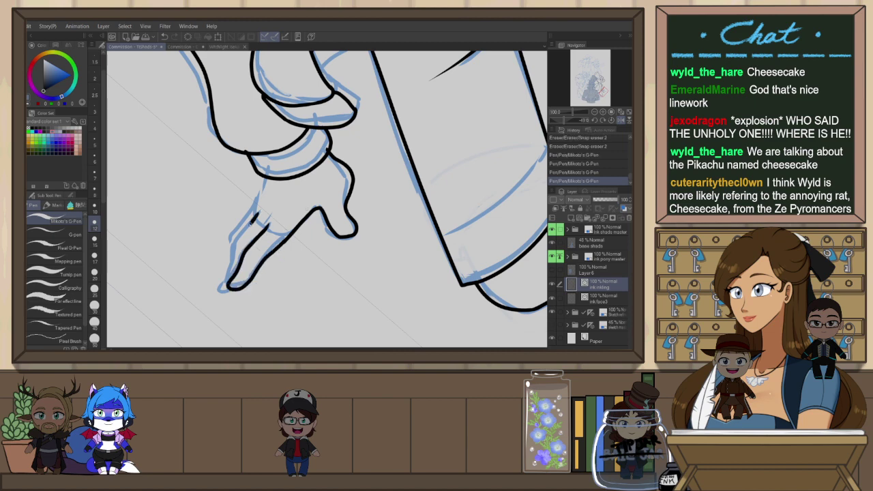
mouse_move(254, 221)
left_mouse_down()
mouse_move(222, 288)
mouse_move(234, 293)
left_mouse_up()
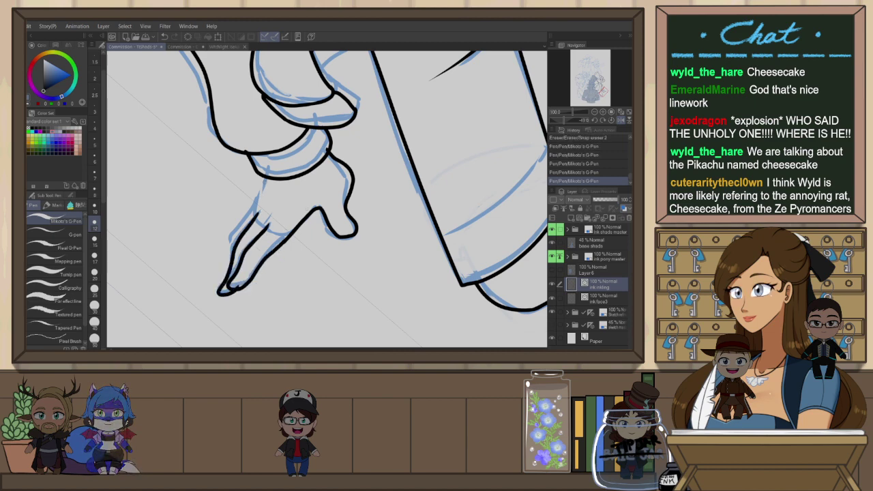
mouse_move(266, 179)
left_mouse_down()
mouse_move(230, 235)
mouse_move(230, 256)
left_mouse_up()
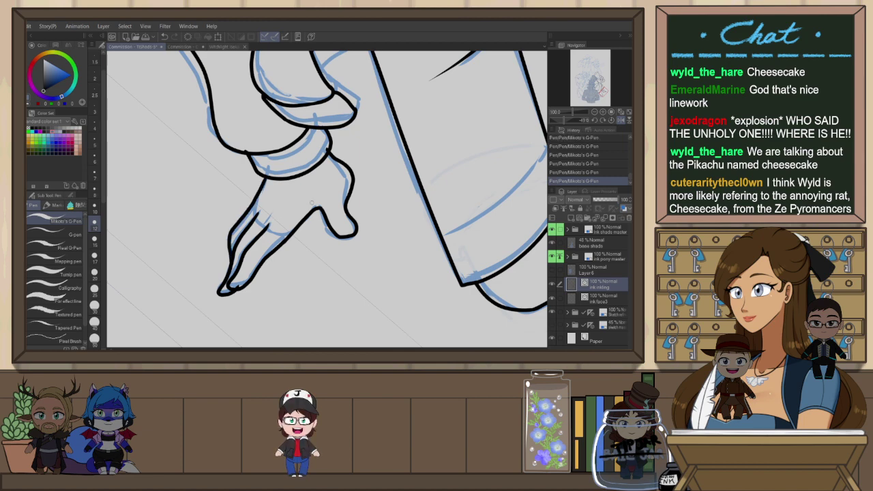
Ink the second leg's rounded knee and its outer contour up to the jacket hem, redrawing the curve
scroll(328, 202, "down", 3)
key("ctrl+at")
scroll(478, 205, "down", 2)
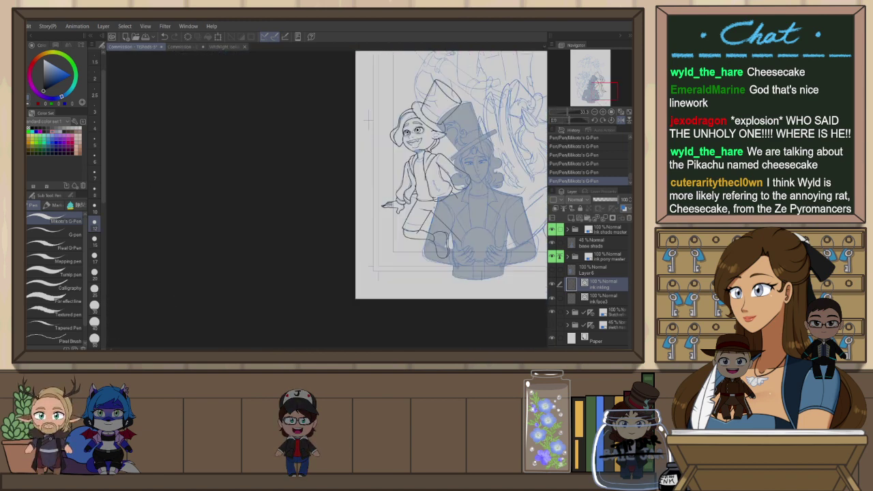
scroll(478, 222, "up", 4)
left_click_drag(478, 222, 340, 312)
scroll(327, 205, "down", 1)
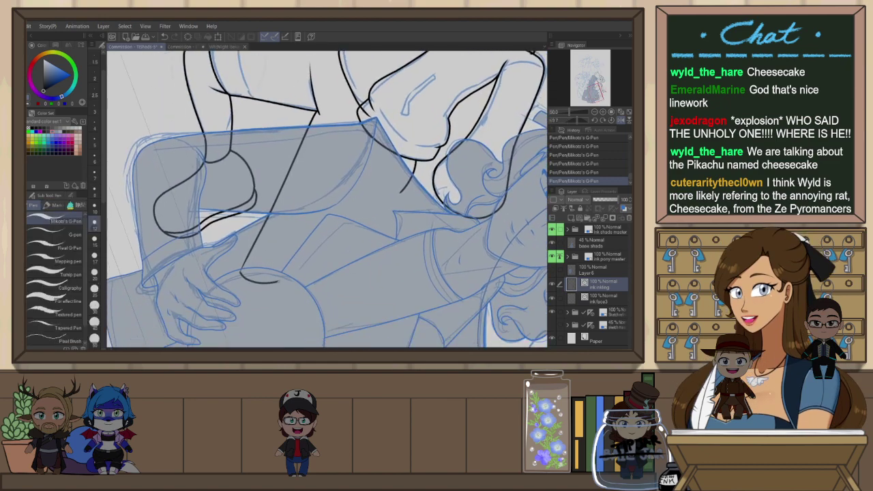
key("ctrl+z")
key("ctrl+y")
key("ctrl+z")
mouse_move(243, 258)
left_mouse_down()
mouse_move(242, 279)
mouse_move(326, 257)
mouse_move(403, 192)
left_mouse_up()
Ink the cuff band under the sleeve of the arm leaning on the top-hatted figure and trim the overshooting ends
scroll(422, 176, "down", 2)
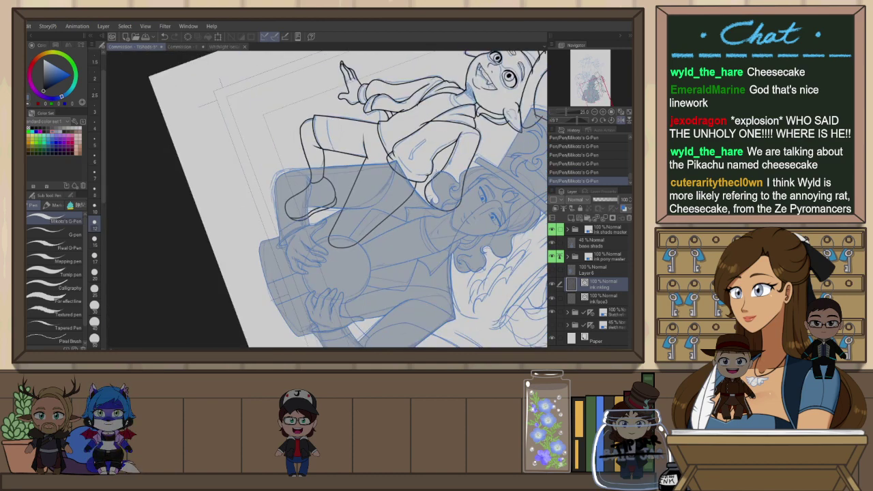
scroll(434, 154, "up", 2)
scroll(458, 224, "down", 1)
scroll(431, 239, "up", 1)
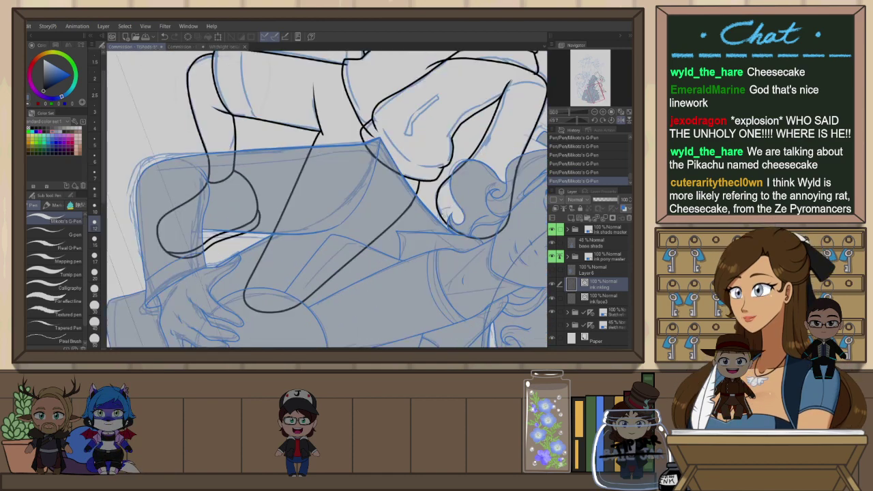
left_click_drag(439, 235, 494, 228)
key("e")
left_click_drag(446, 210, 441, 217)
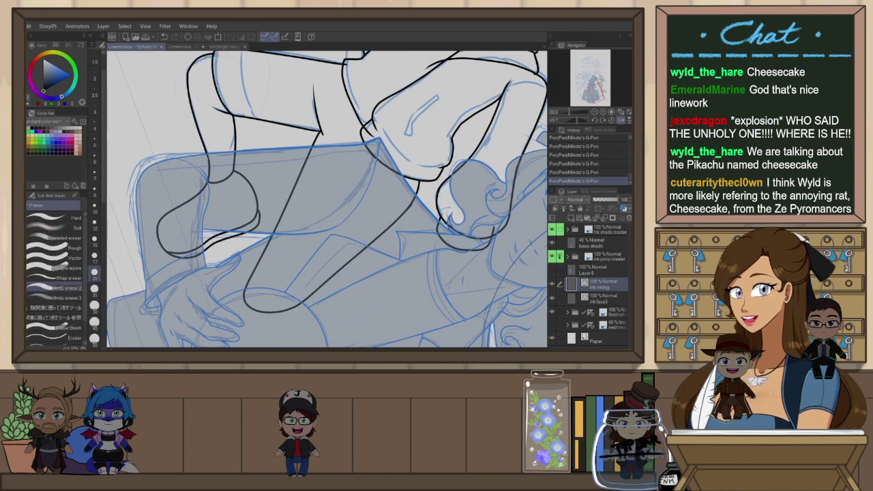
left_click_drag(494, 226, 491, 232)
scroll(480, 234, "down", 2)
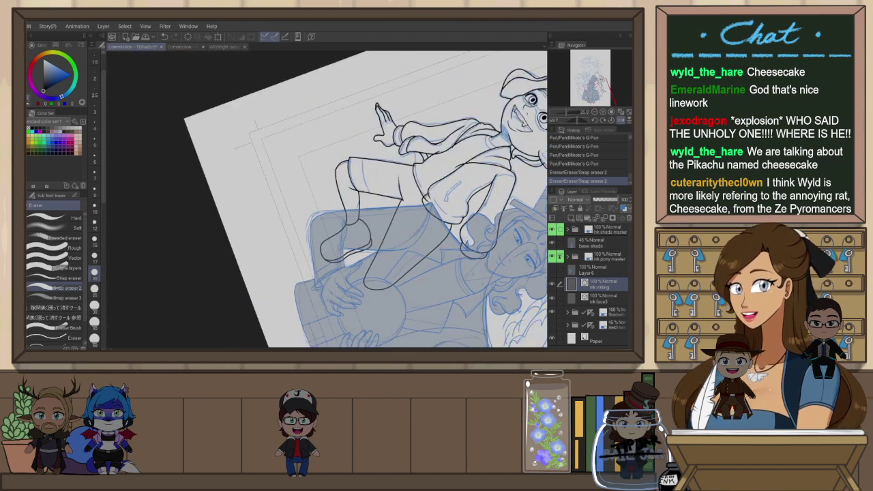
Redraw the hat band's upper edge as a curve across the crown of the character's top hat
key("ctrl+@")
left_click_drag(414, 174, 364, 311)
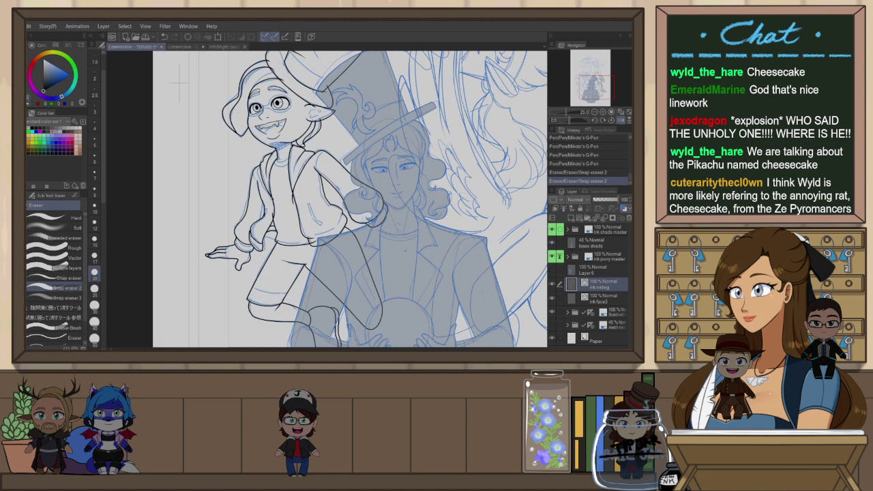
key("h")
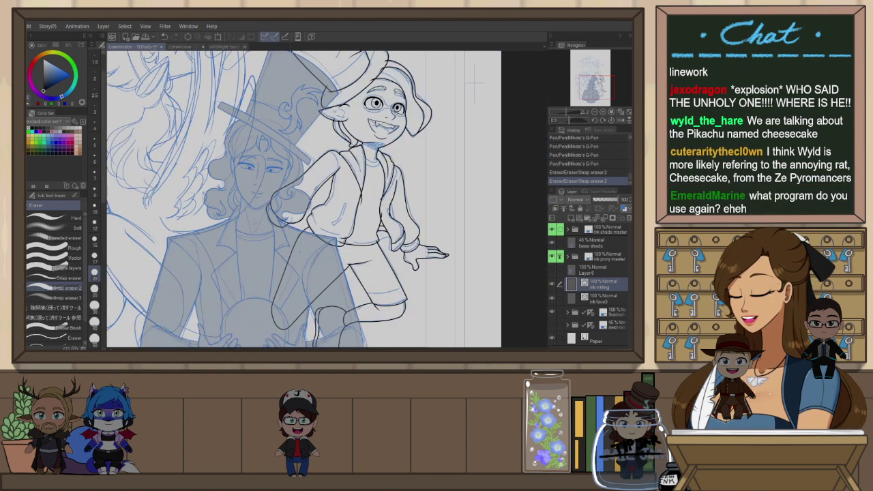
left_click_drag(294, 223, 329, 241)
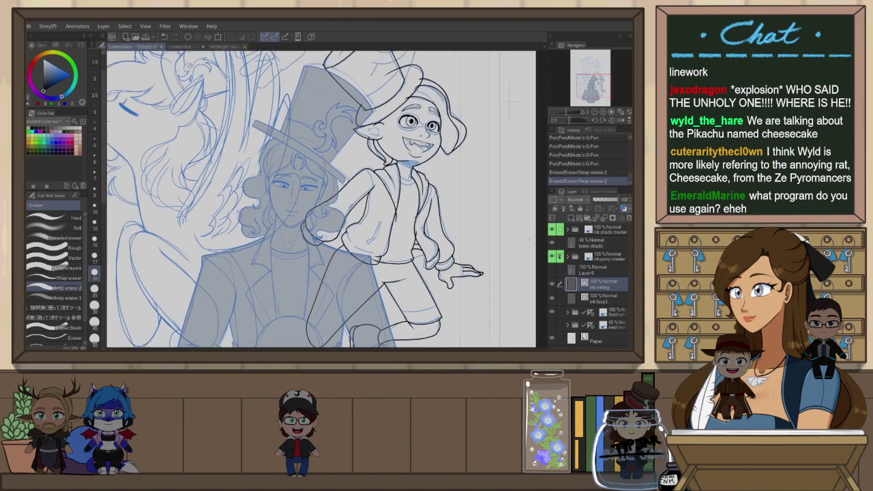
key("r")
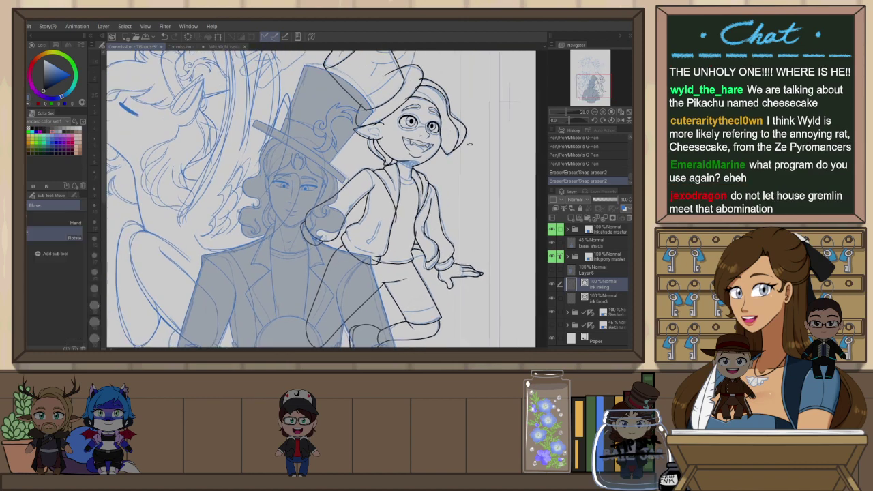
mouse_move(450, 253)
left_mouse_down()
mouse_move(251, 308)
mouse_move(199, 164)
mouse_move(207, 140)
left_mouse_up()
left_click_drag(310, 273, 341, 191)
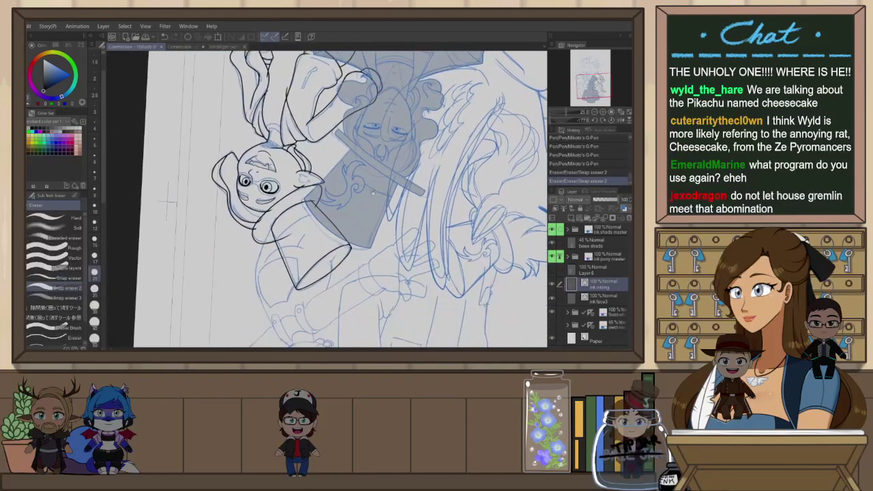
key("ctrl+plus")
key("p")
key("ctrl+z")
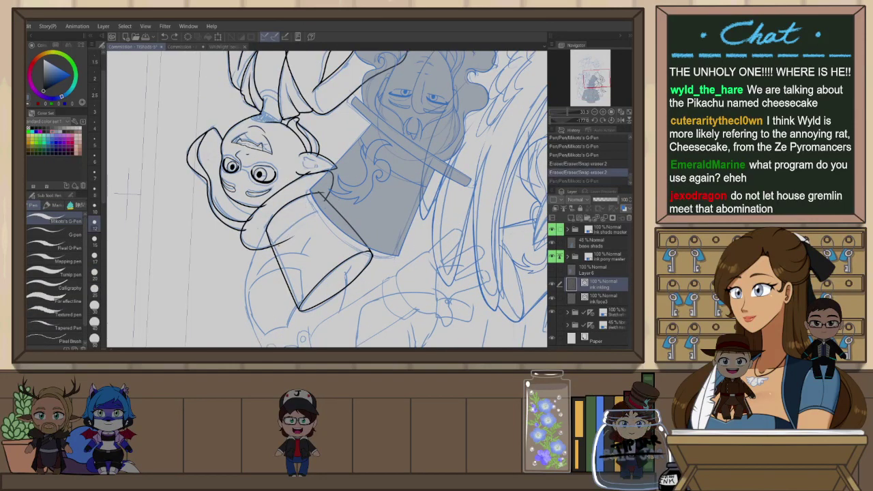
key("ctrl+z")
left_click_drag(319, 193, 267, 237)
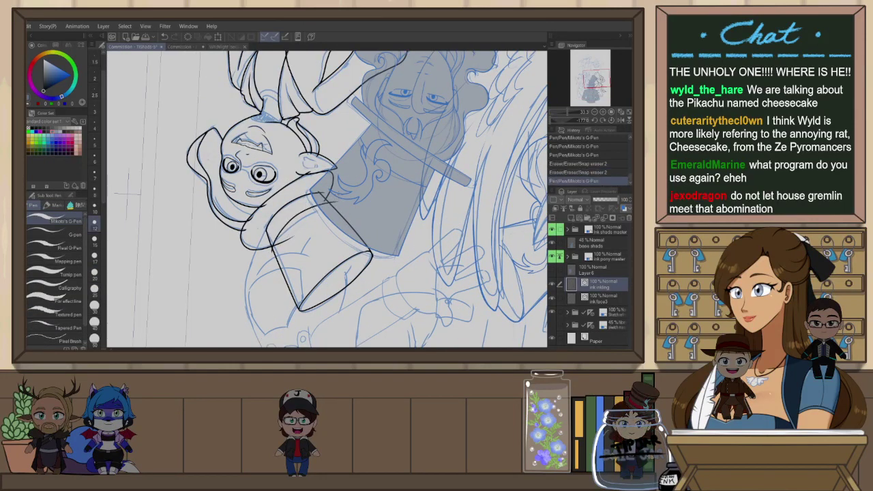
Trim both overshooting ends of the hat band curve at the crown's sides
key("e")
left_click_drag(332, 198, 326, 205)
left_click_drag(269, 240, 273, 246)
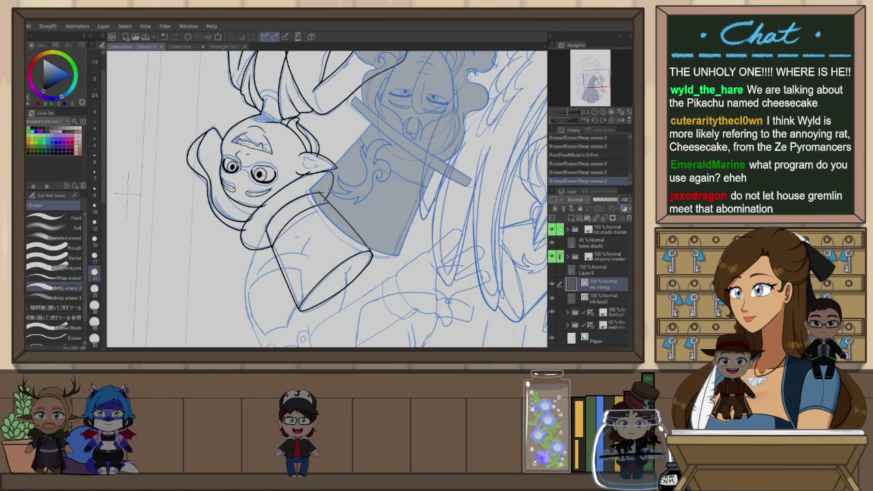
Set the brush size of the ink inkling layer's vector lines to 7.0 with the Object tool
key("ctrl+@")
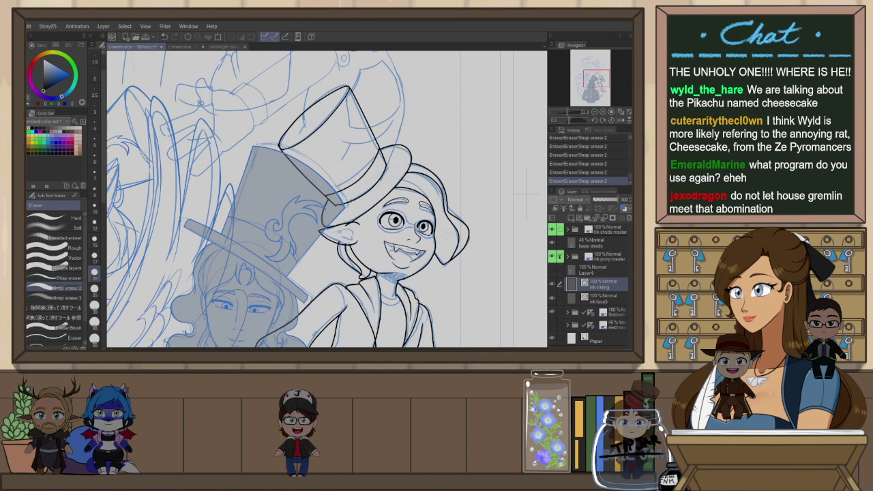
key("o")
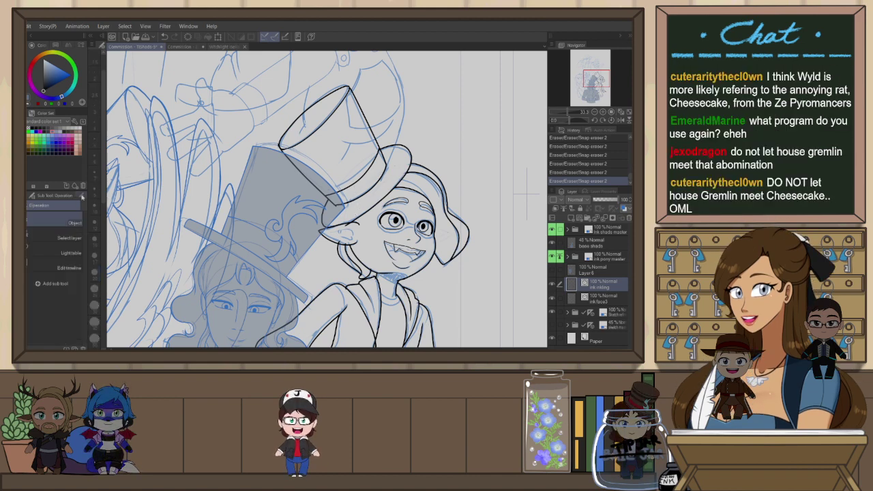
left_click(75, 223)
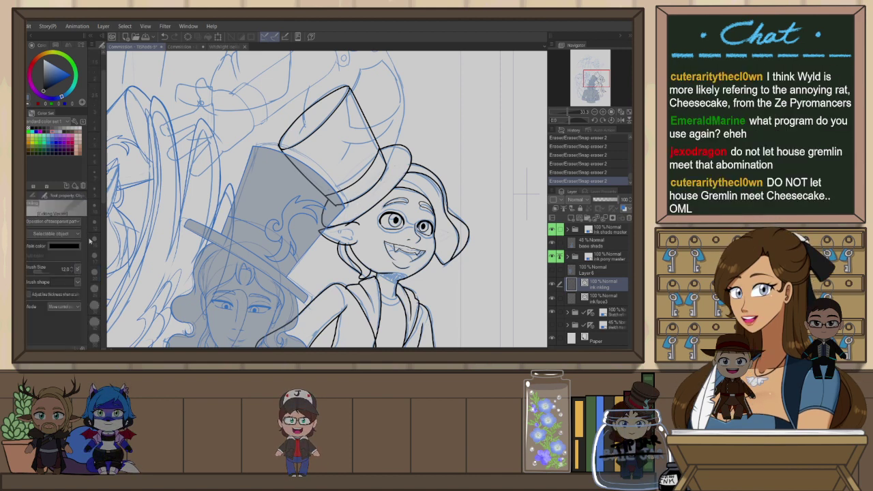
left_click(72, 271)
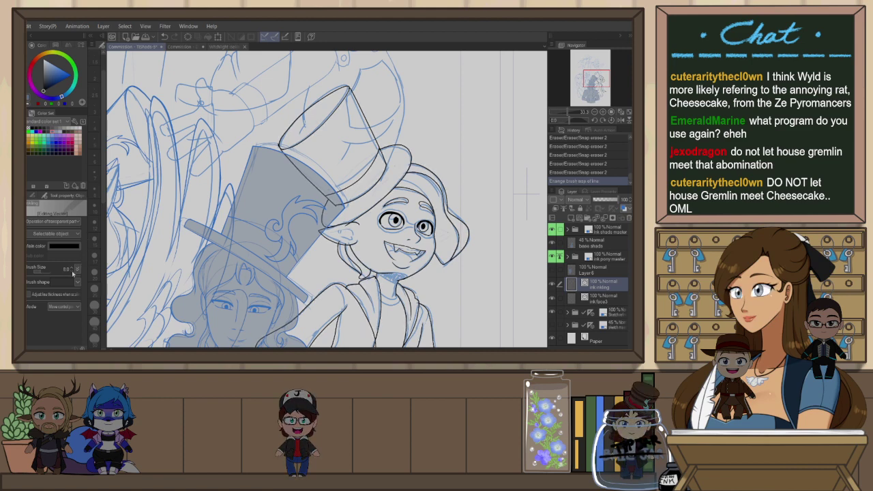
left_click(72, 272)
scroll(455, 231, "up", 2)
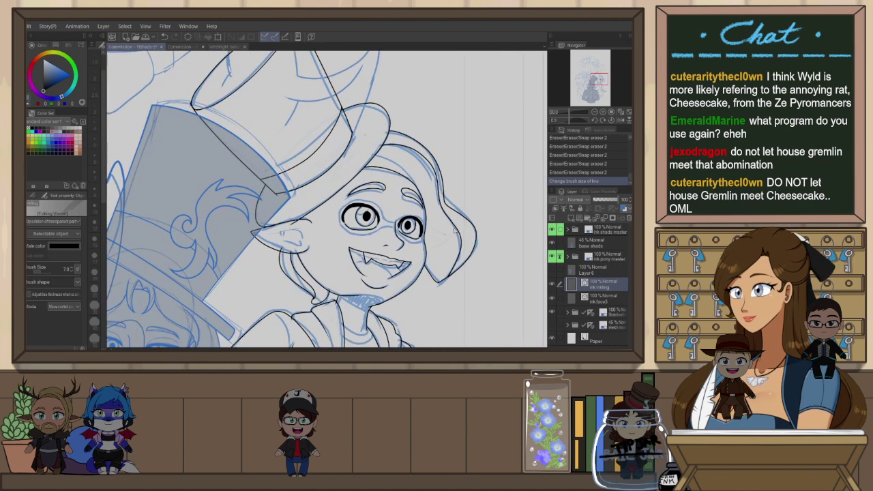
mouse_move(259, 118)
left_mouse_down()
mouse_move(250, 123)
mouse_move(303, 194)
left_mouse_up()
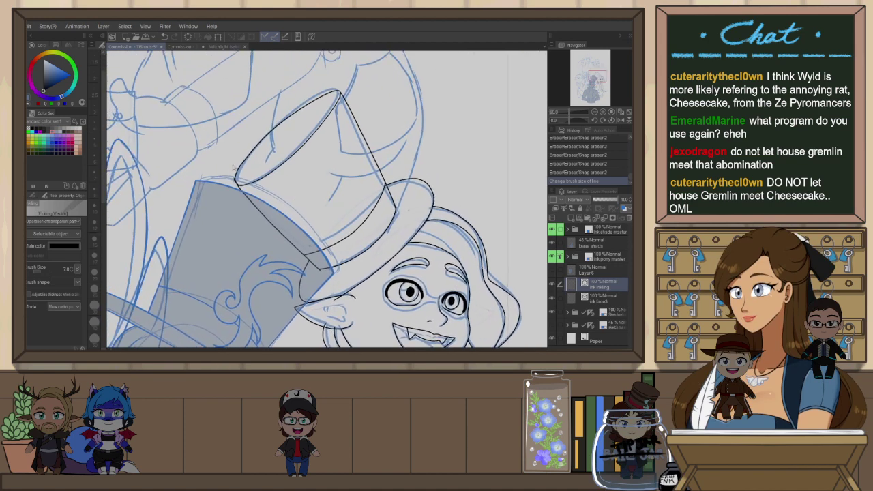
Adjust and trim the inked line at the corner where the hat's top oval meets its side edge
key("e")
key("ctrl+z")
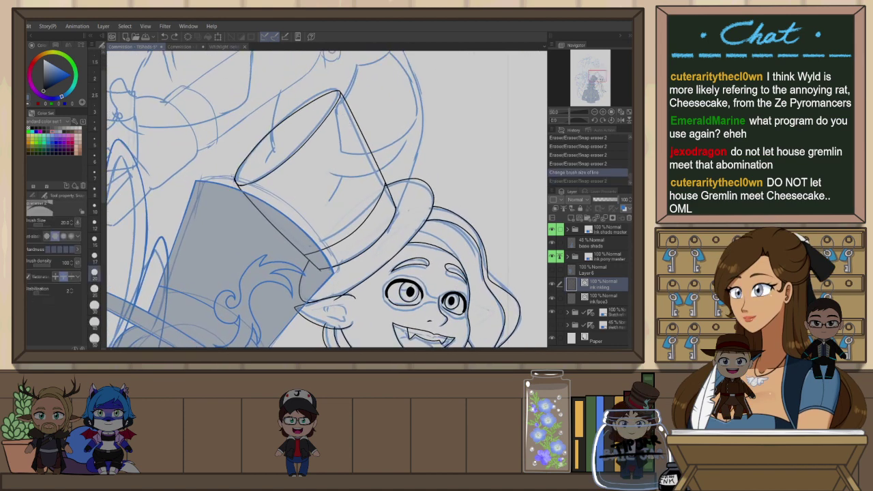
scroll(235, 178, "up", 2)
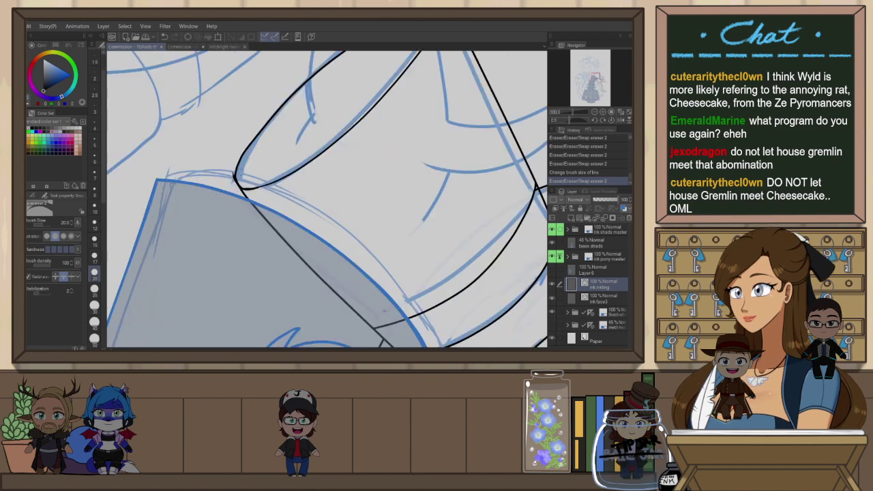
left_click(242, 169, "ctrl")
left_click_drag(226, 198, 223, 201)
key("e")
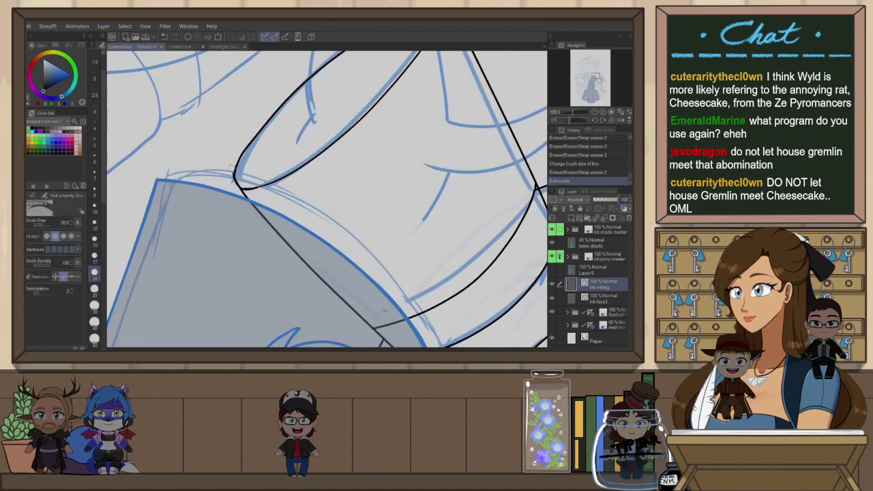
Smooth the tight curve at the end of the hat's top oval by moving its vector control points
key("h")
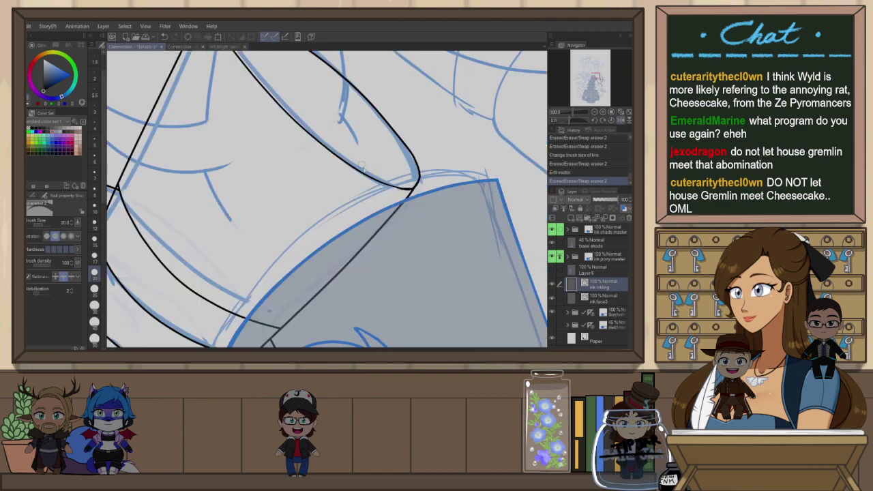
key("o")
key("r")
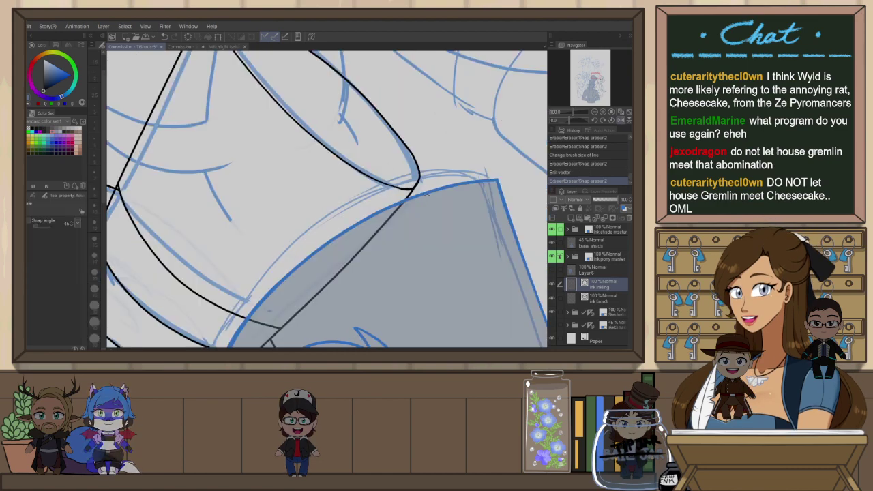
left_click_drag(426, 195, 274, 234)
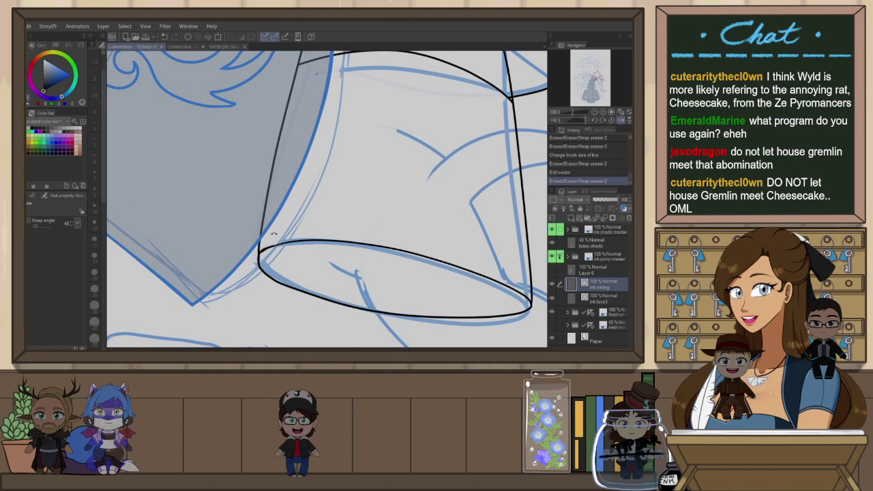
key("o")
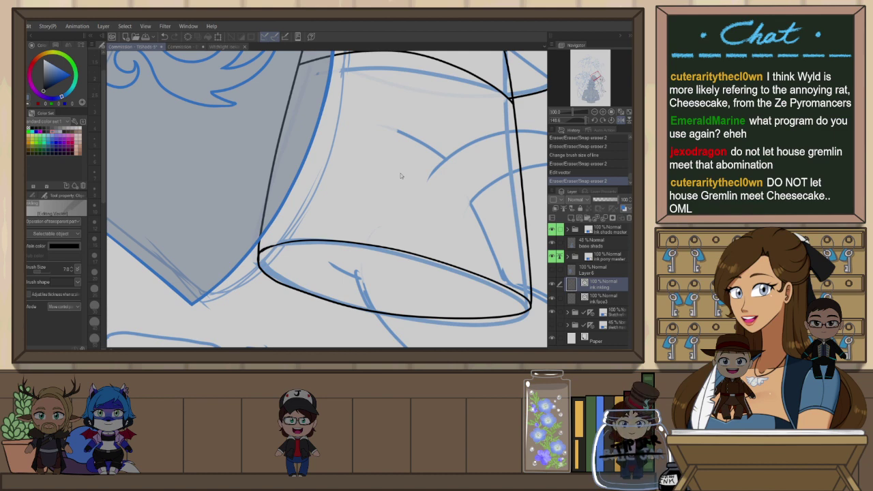
scroll(259, 258, "up", 4)
left_click(266, 247)
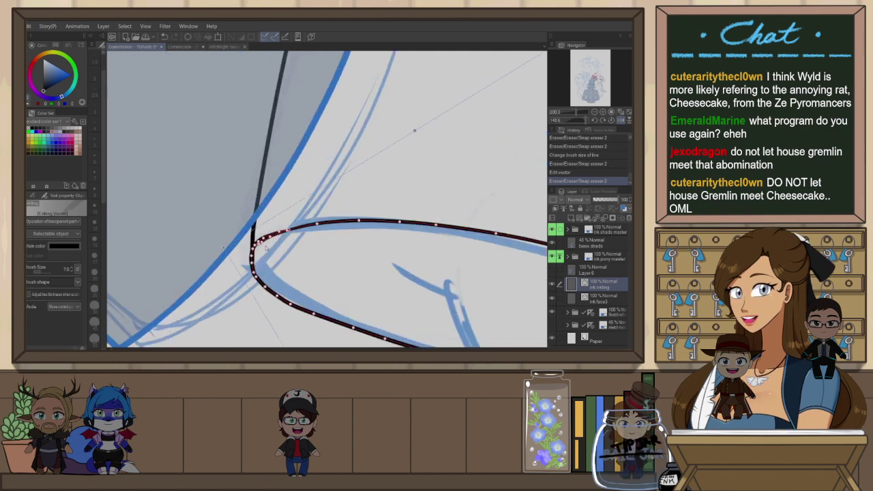
mouse_move(262, 242)
left_mouse_down()
mouse_move(310, 223)
mouse_move(264, 238)
left_mouse_up()
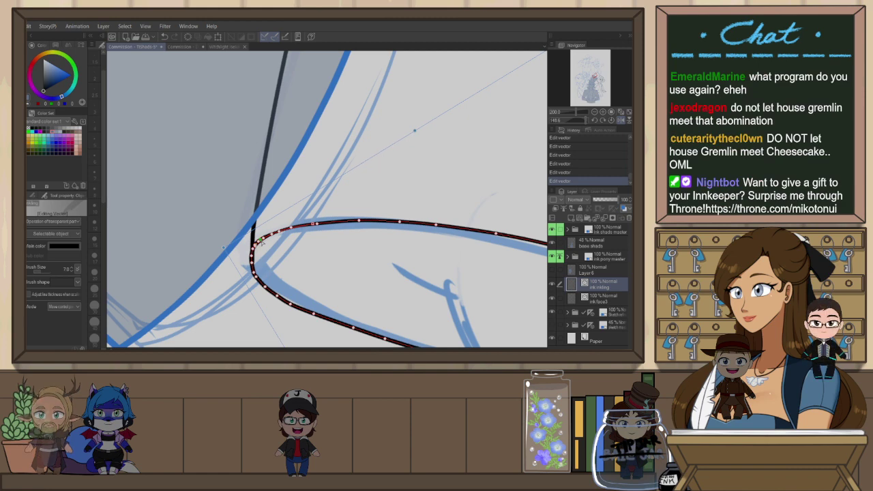
Erase the overshooting ink line ends around the pointed ear and the adjoining hat brim
scroll(309, 211, "down", 2)
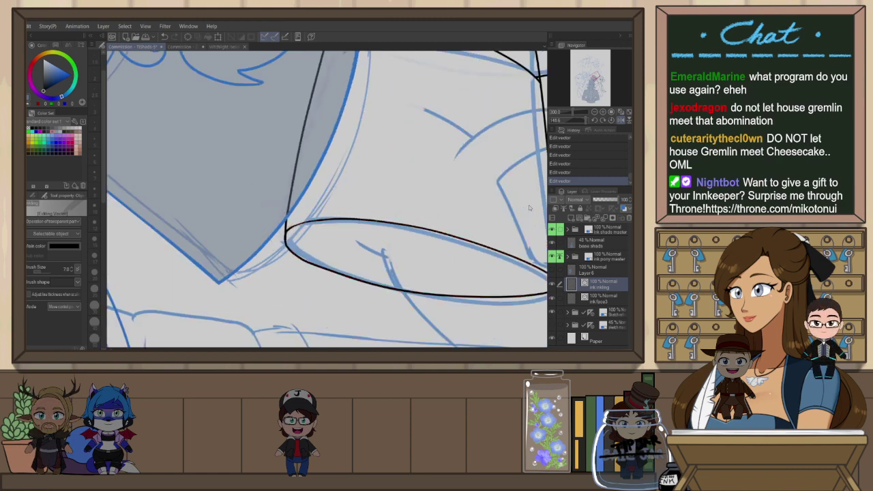
scroll(529, 208, "down", 4)
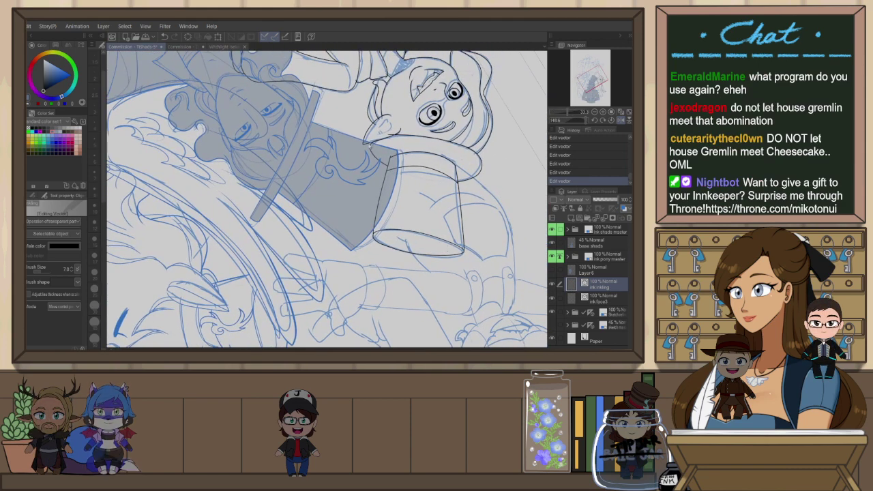
key("e")
scroll(398, 144, "up", 2)
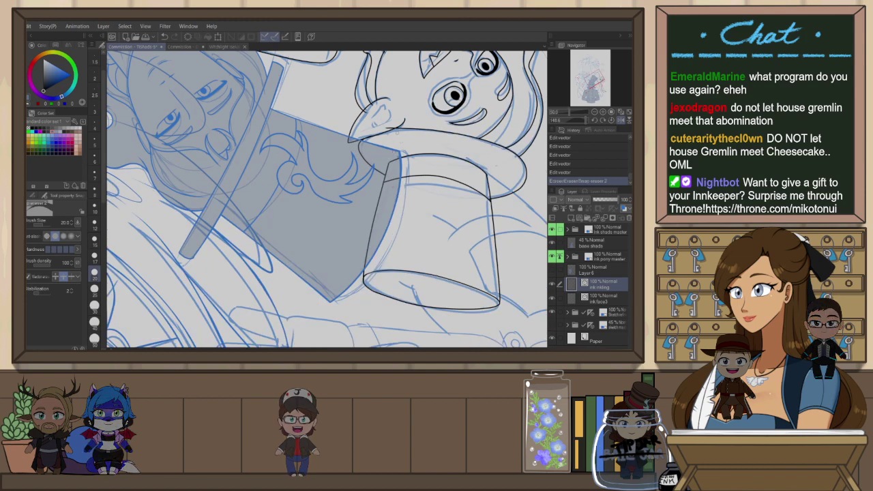
scroll(397, 130, "up", 2)
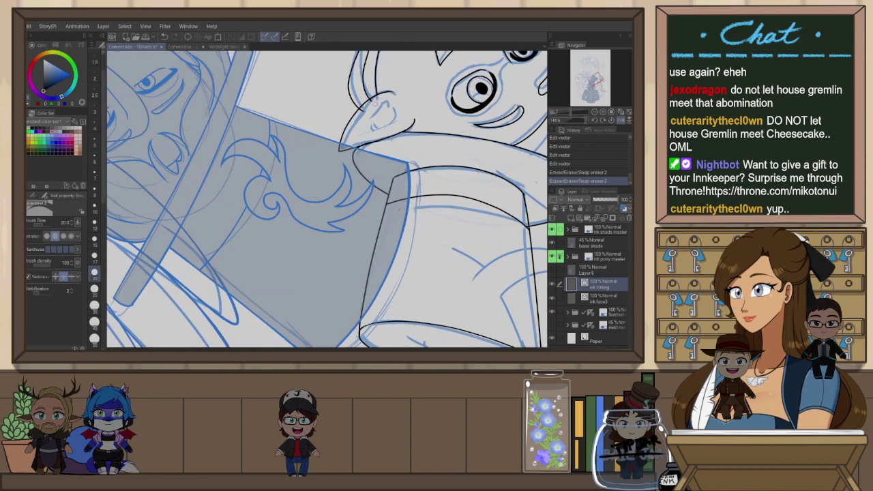
left_click(377, 101)
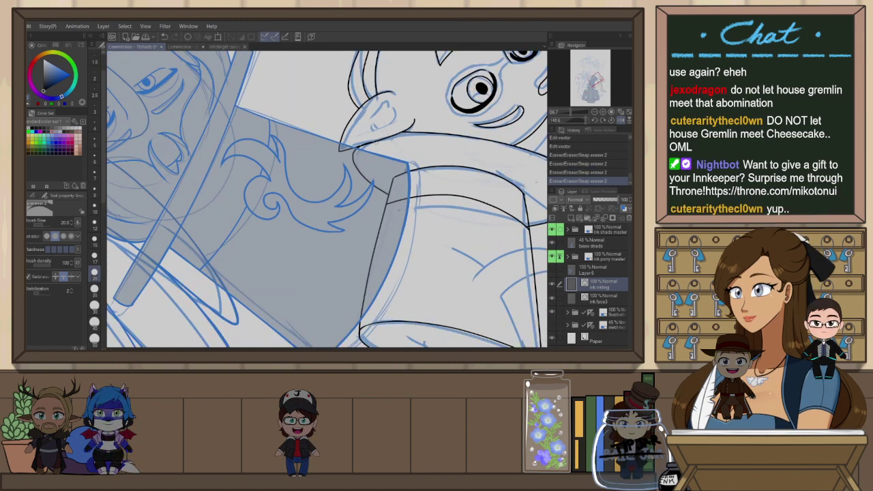
left_click(387, 133)
left_click(382, 135)
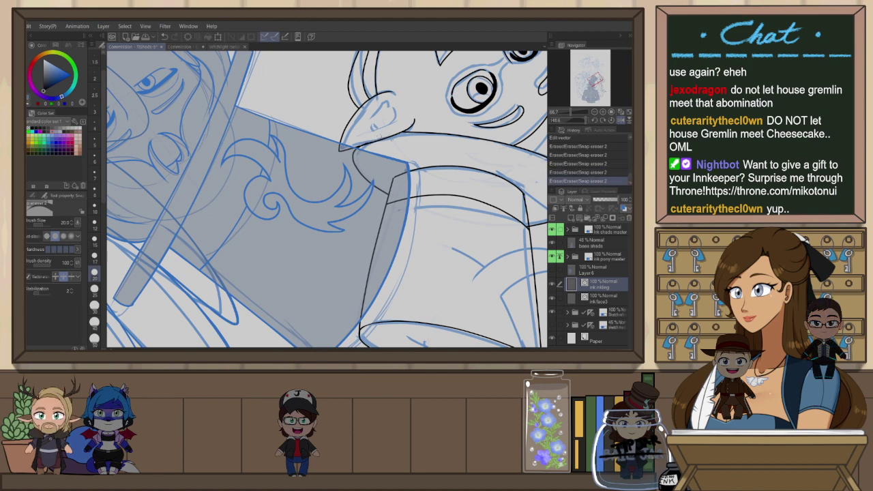
Reshape the inner line of the hair lock below the ear and erase the excess at its tip
left_click_drag(413, 118, 354, 215)
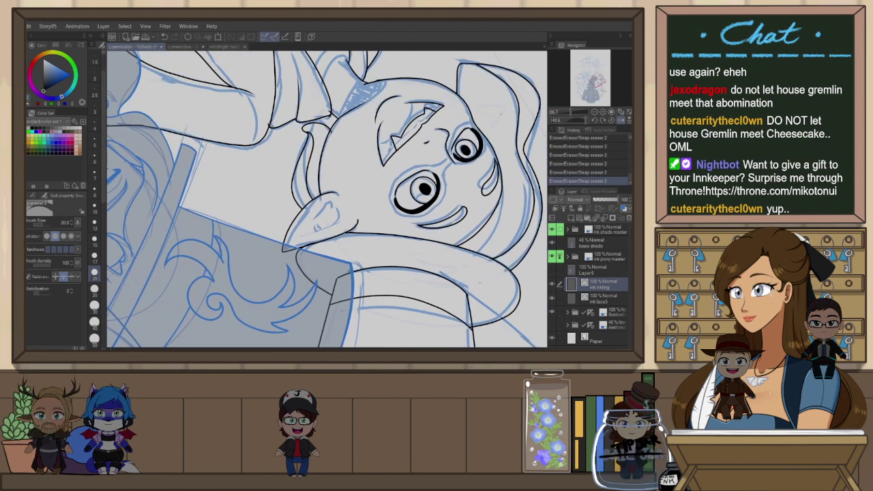
key("ctrl+at")
key("ctrl+plus")
key("ctrl+plus")
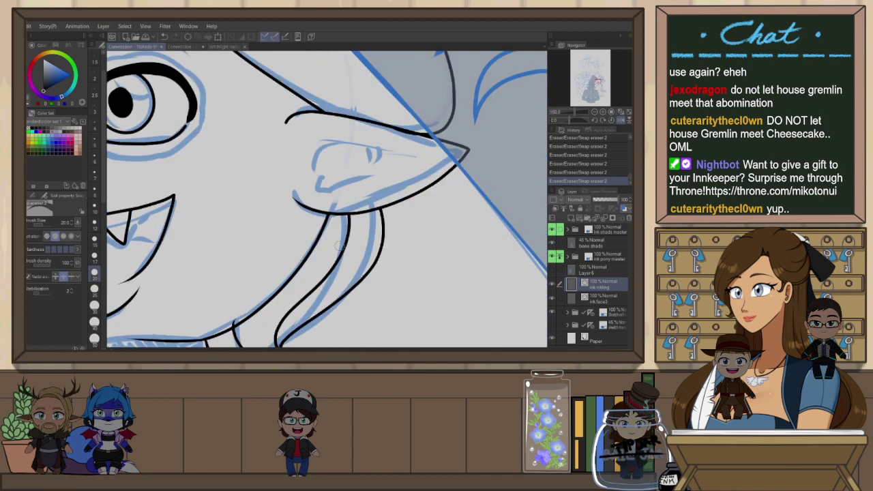
left_click_drag(328, 271, 398, 177)
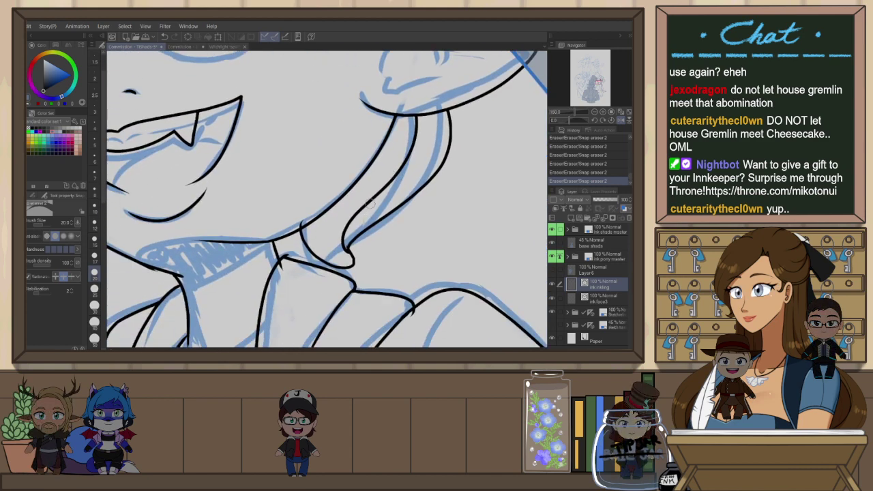
key("o")
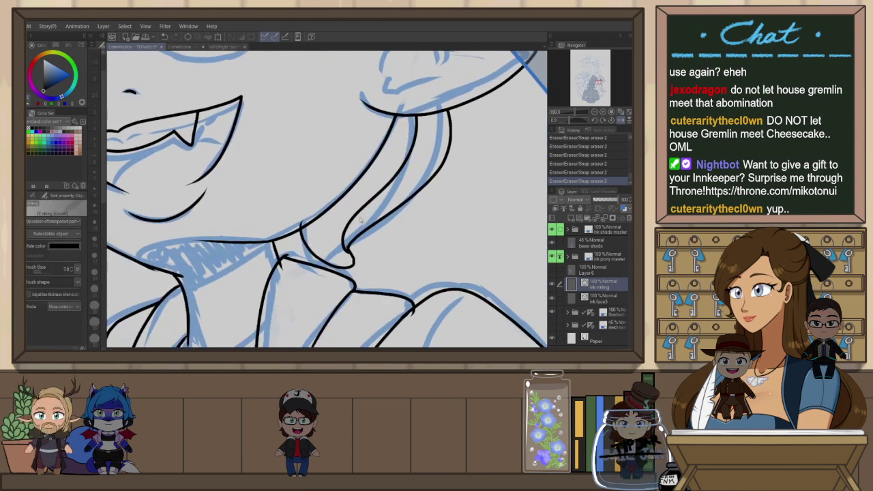
left_click(348, 250)
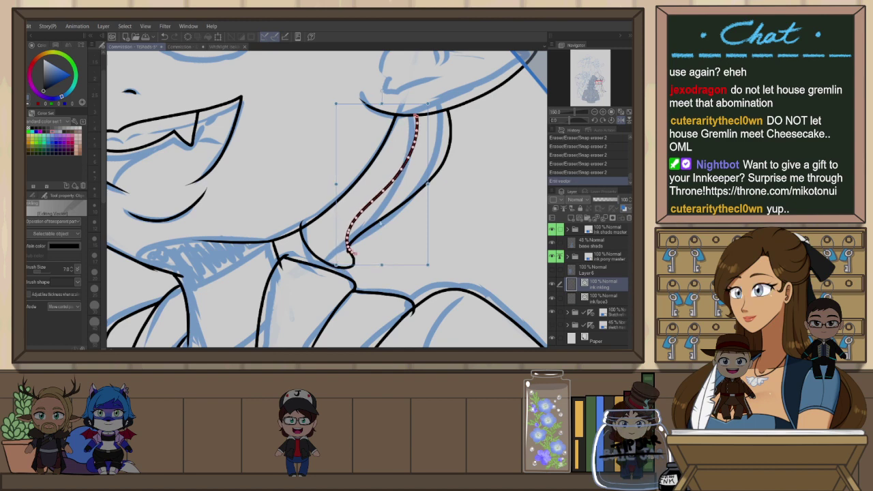
key("Delete")
key("e")
left_click(354, 253)
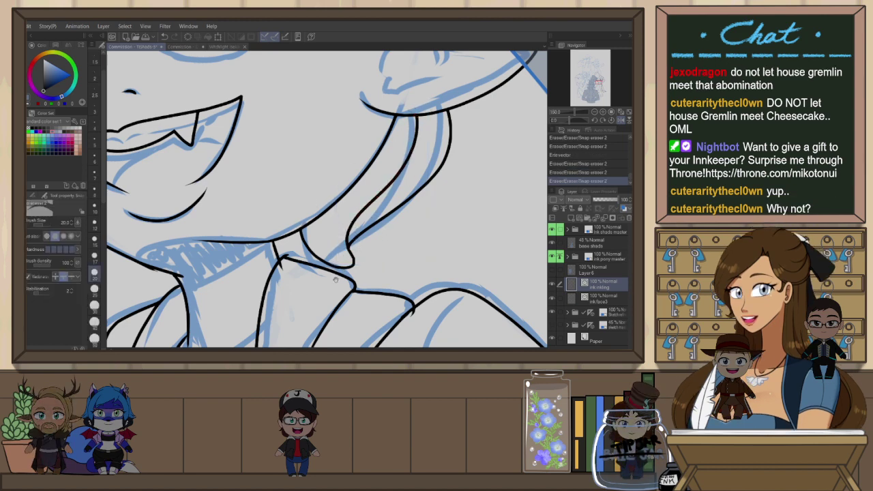
Erase the stray ink line ends where the neck meets the collar under the jaw
left_click_drag(401, 214, 485, 143)
left_click(371, 185)
left_click(369, 183)
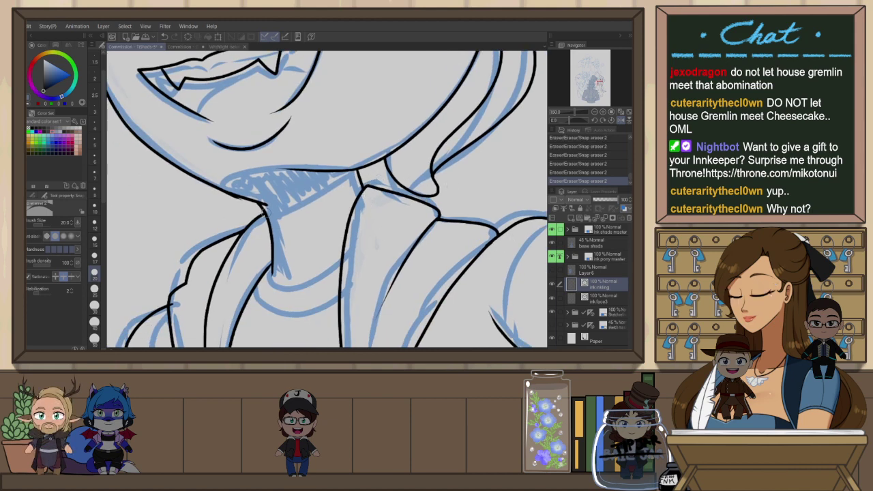
Move the end control points of the jaw line so it joins the neck line cleanly
left_click(239, 200)
key("ctrl+z")
left_click_drag(251, 201, 376, 240)
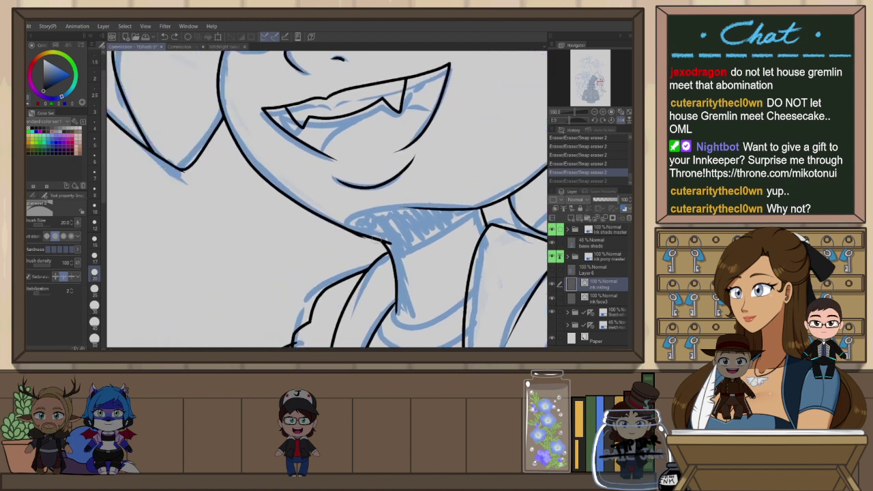
key("o")
left_click(366, 236)
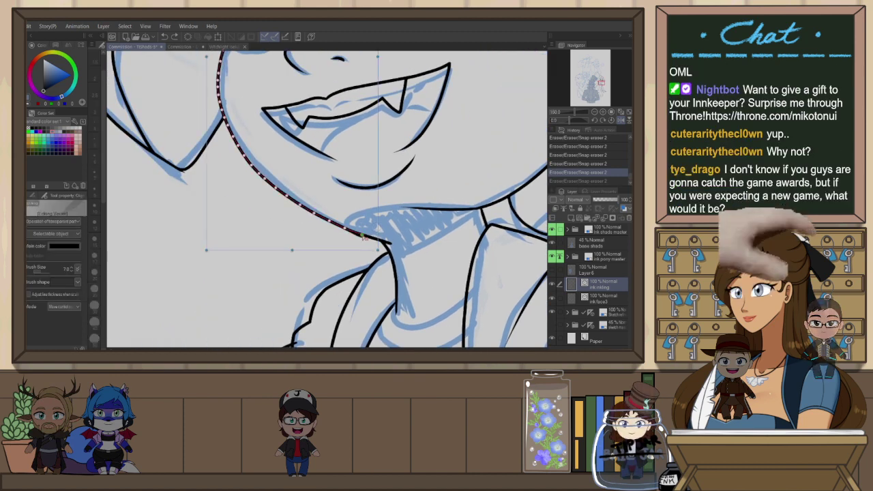
left_click_drag(364, 237, 366, 237)
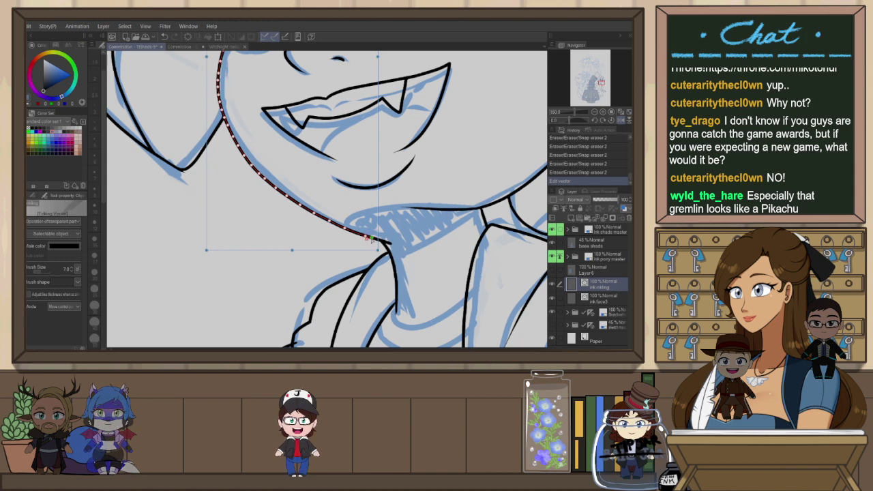
left_click_drag(366, 237, 378, 241)
left_click(386, 221)
scroll(389, 220, "down", 1)
scroll(385, 215, "down", 1)
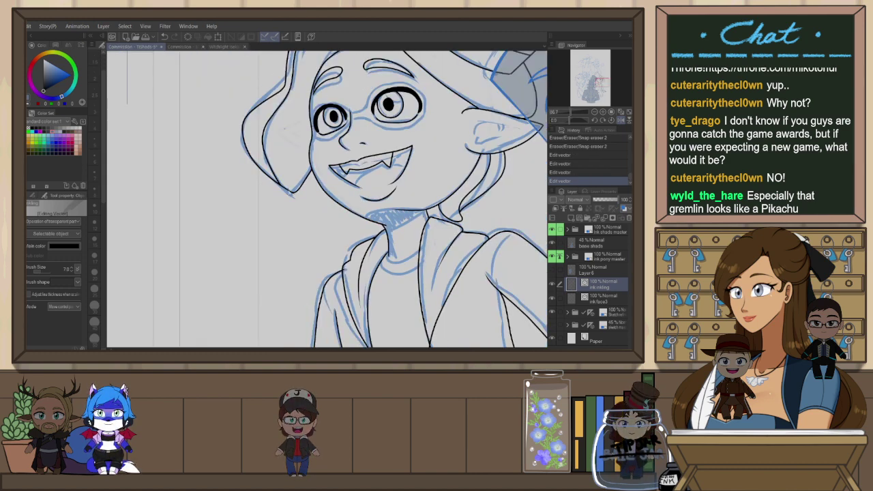
scroll(295, 196, "up", 2)
key("e")
left_click_drag(280, 187, 290, 195)
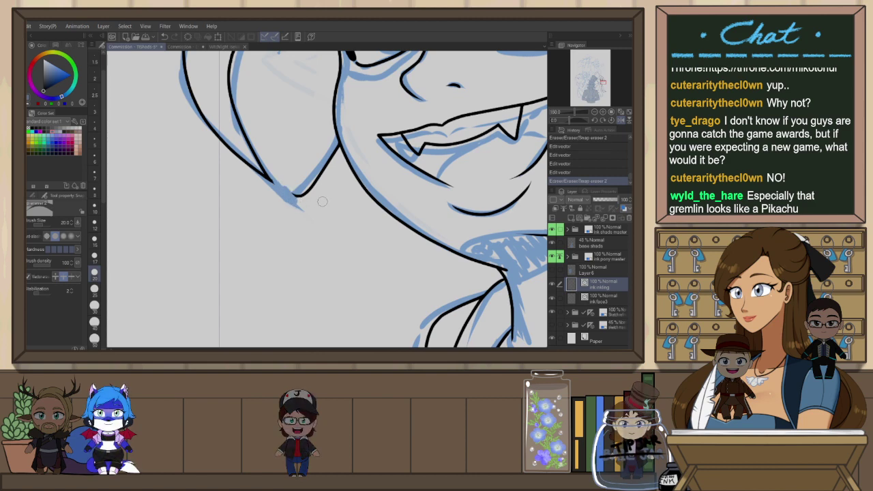
key("ctrl+z")
Move the end point of the outer hair outline so it closes neatly at the hair's pointed tip
key("o")
left_click(302, 199)
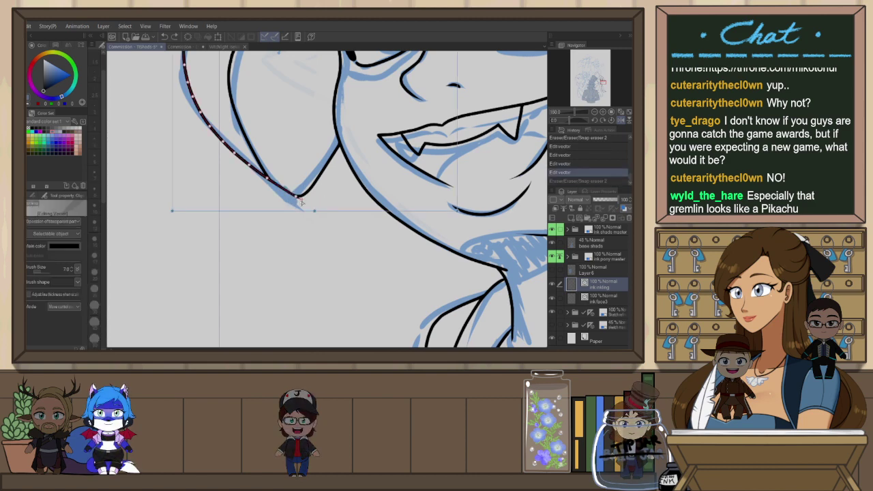
left_click_drag(302, 198, 297, 196)
left_click(304, 225)
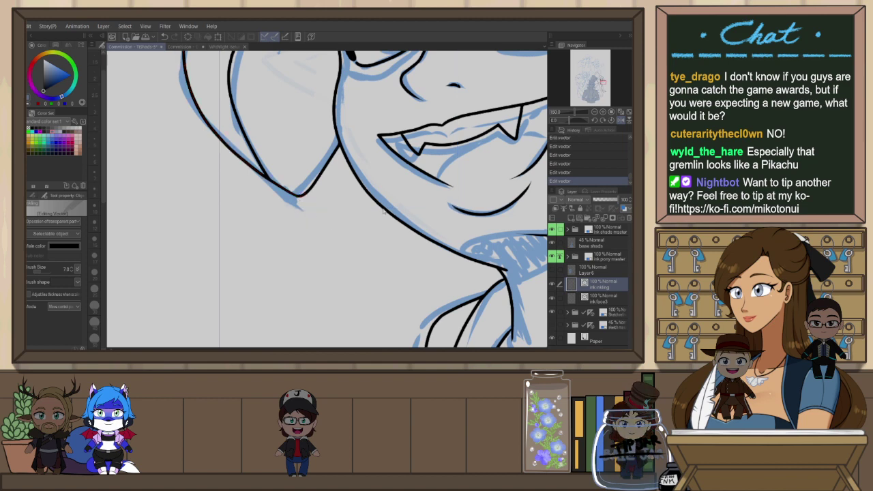
Ink a short curve between the hat brim and the ear with the G-Pen at size 7 and erase its overshoot
scroll(418, 216, "down", 4)
left_click_drag(503, 196, 437, 182)
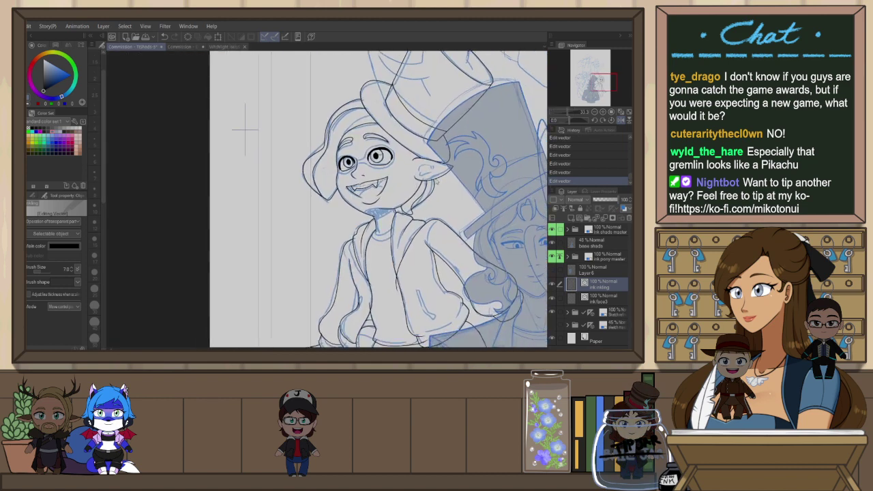
scroll(415, 151, "up", 2)
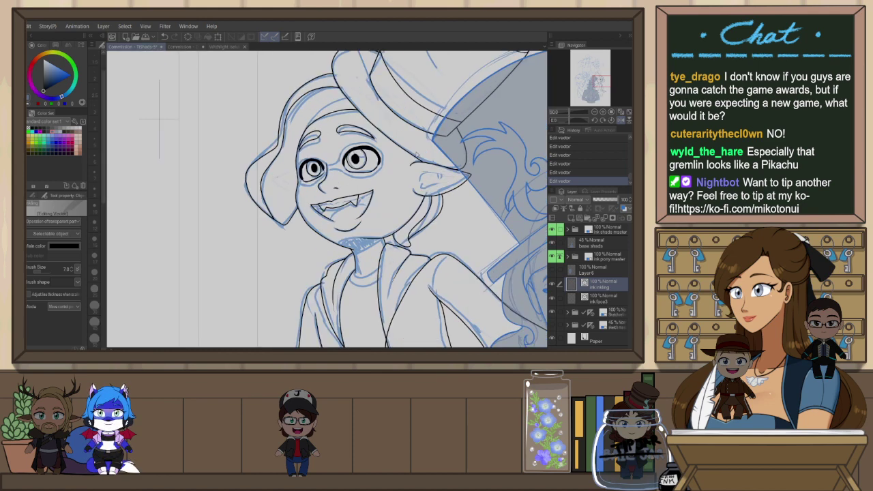
key("p")
scroll(415, 151, "up", 2)
left_click_drag(401, 151, 407, 176)
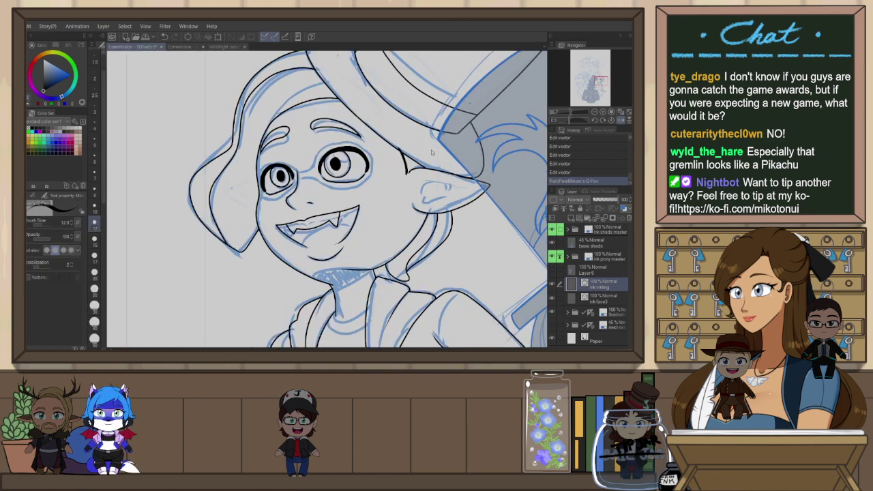
key("h")
left_click(96, 176)
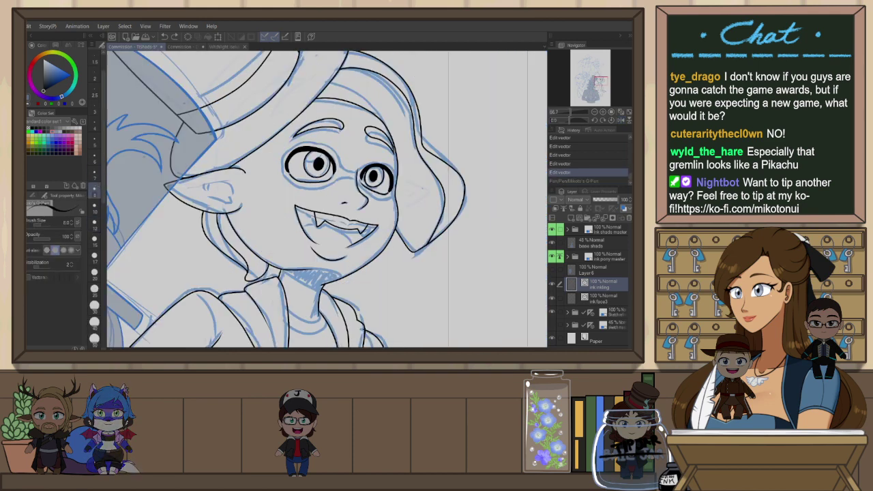
scroll(285, 133, "up", 1)
left_click_drag(233, 164, 226, 192)
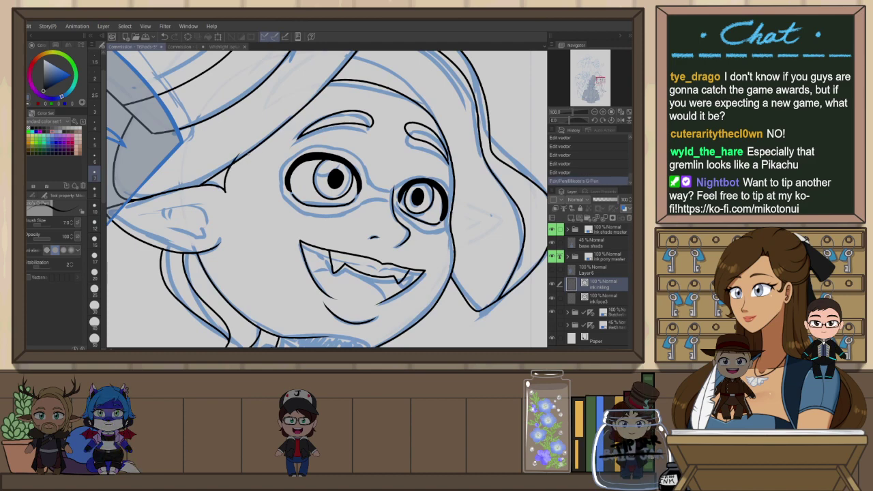
key("e")
left_click_drag(235, 160, 232, 163)
Ink the inner ear contour over the blue sketch with the G-Pen at size 7 and erase the stray line ends
key("r")
mouse_move(491, 215)
left_mouse_down()
mouse_move(398, 52)
mouse_move(436, 75)
left_mouse_up()
left_click_drag(277, 305, 303, 189)
key("p")
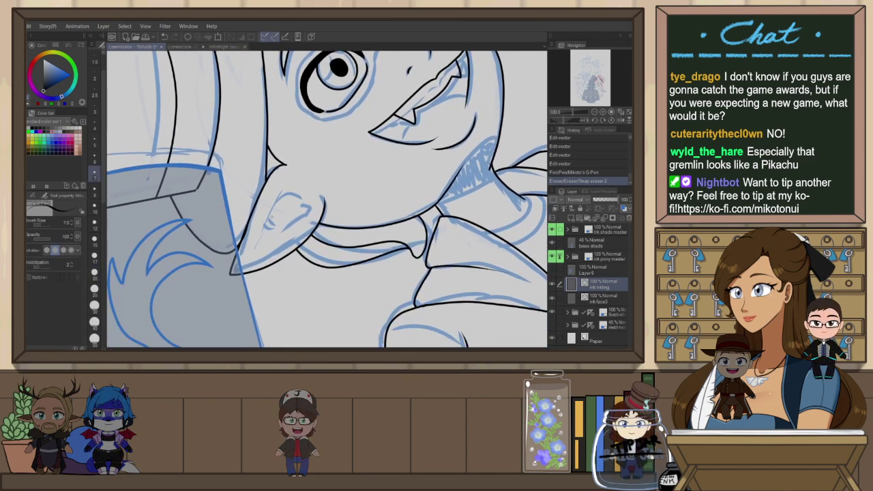
left_click_drag(257, 247, 282, 193)
mouse_move(286, 192)
left_mouse_down()
mouse_move(311, 204)
mouse_move(276, 251)
mouse_move(282, 220)
mouse_move(274, 221)
mouse_move(277, 235)
left_mouse_up()
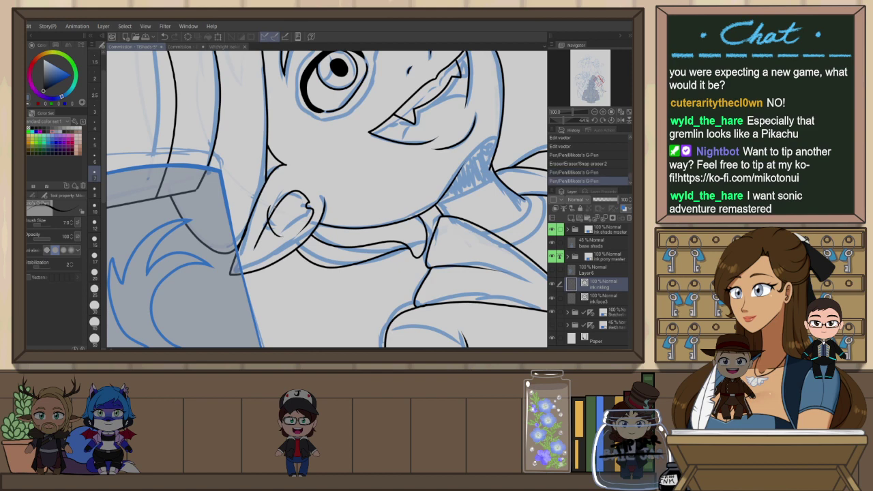
key("e")
left_click(288, 182)
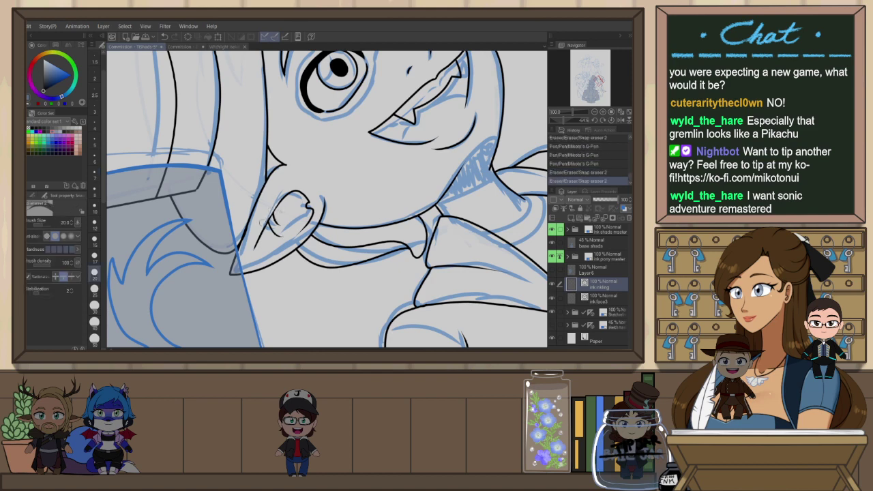
key("ctrl+at")
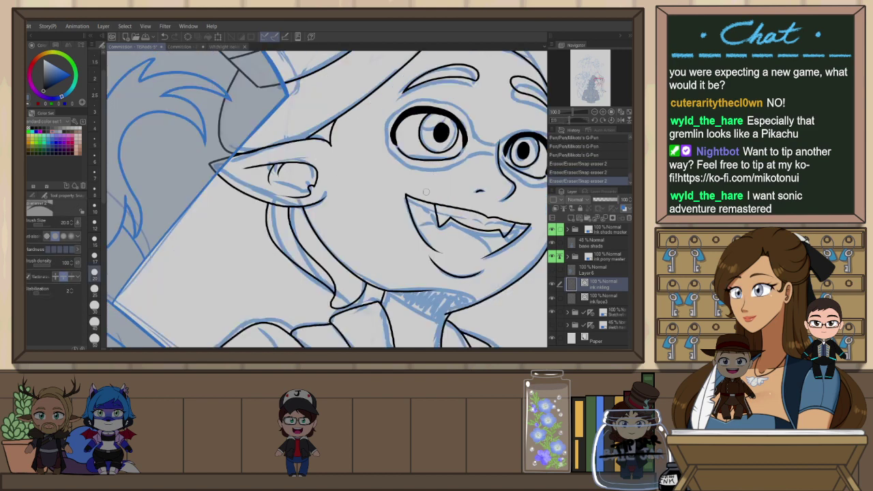
Ink the narrow slanted pocket opening on the jacket front and erase the overshoot at its lower end
scroll(426, 191, "down", 3)
left_click_drag(511, 219, 481, 182)
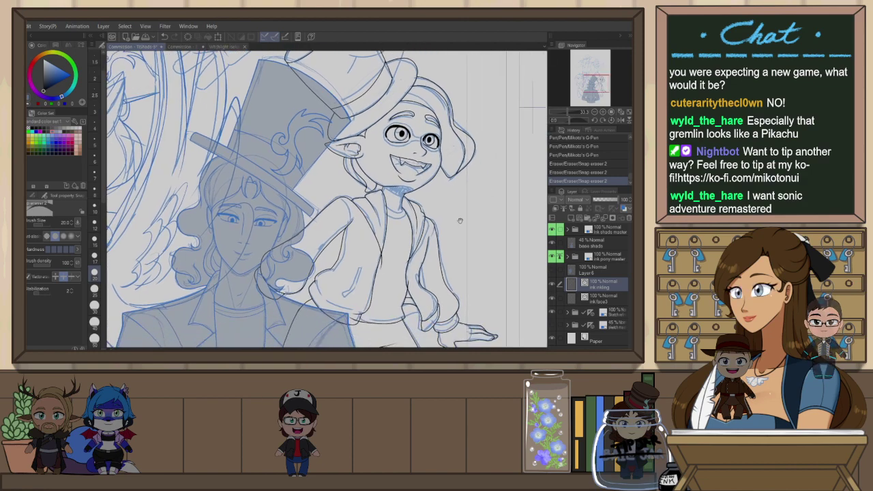
left_click_drag(460, 220, 470, 147)
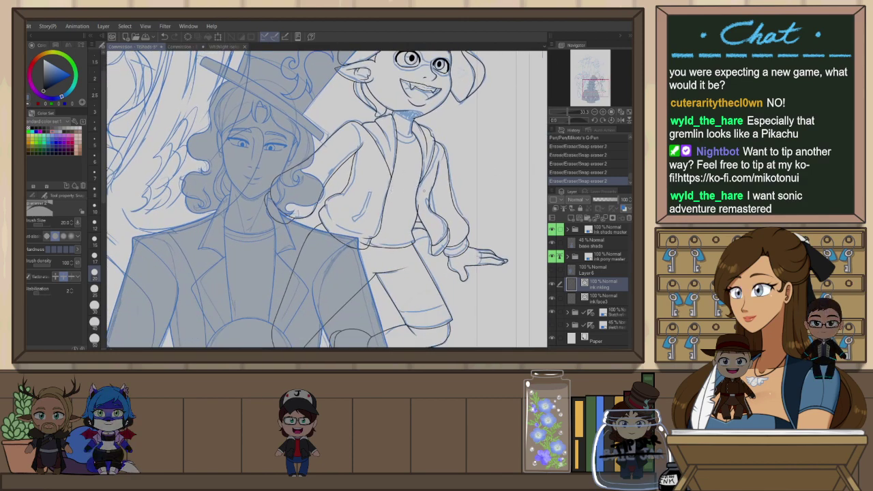
scroll(416, 201, "up", 3)
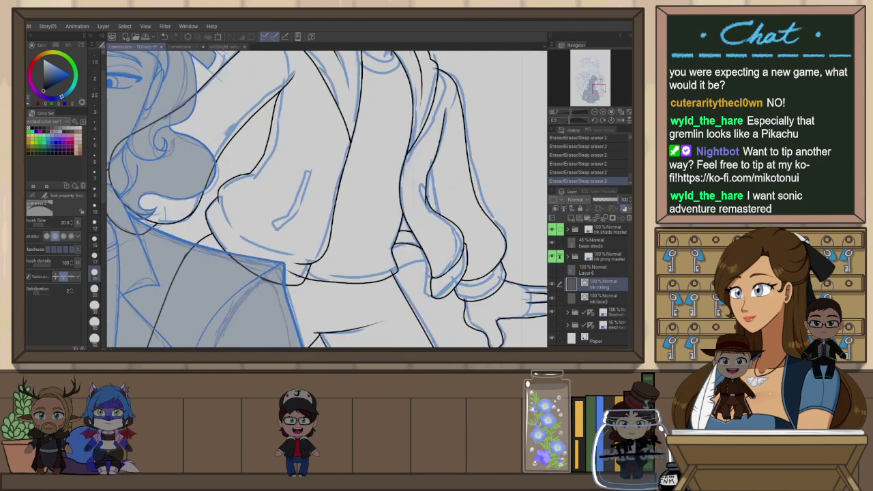
key("p")
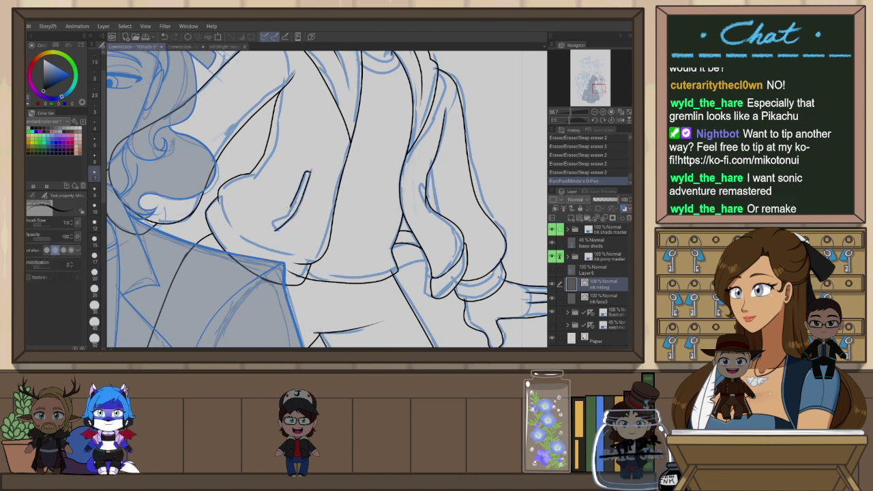
left_click_drag(290, 210, 311, 171)
key("e")
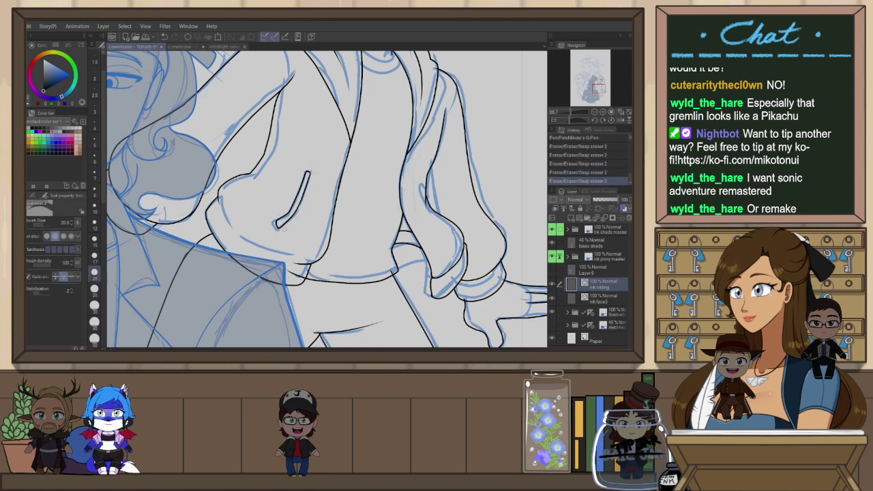
left_click(283, 230)
Ink the second pocket opening beside the far sleeve and erase its stray line ends
mouse_move(464, 184)
left_mouse_down()
mouse_move(427, 255)
mouse_move(371, 300)
mouse_move(346, 301)
mouse_move(349, 286)
left_mouse_up()
scroll(346, 302, "up", 5)
mouse_move(396, 254)
left_mouse_down()
mouse_move(421, 206)
mouse_move(373, 241)
mouse_move(367, 258)
left_mouse_up()
key("p")
scroll(413, 249, "down", 2)
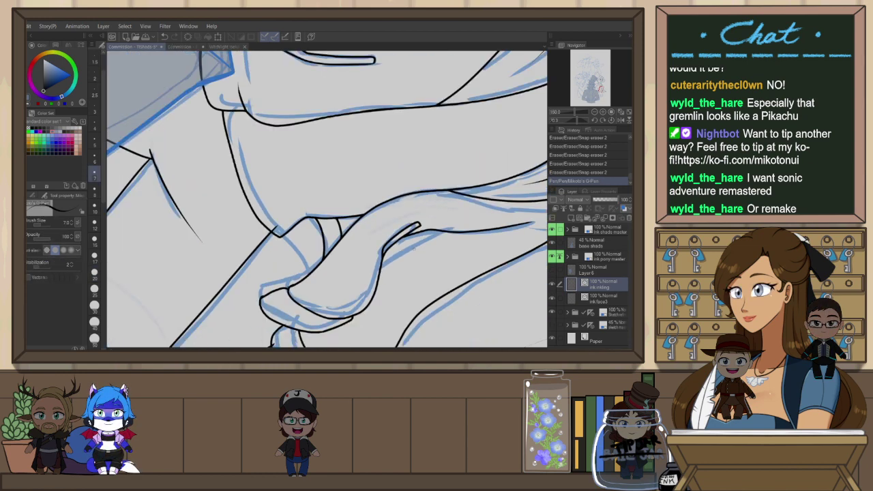
scroll(411, 250, "down", 1)
key("e")
left_click_drag(322, 305, 331, 319)
left_click_drag(325, 195, 336, 274)
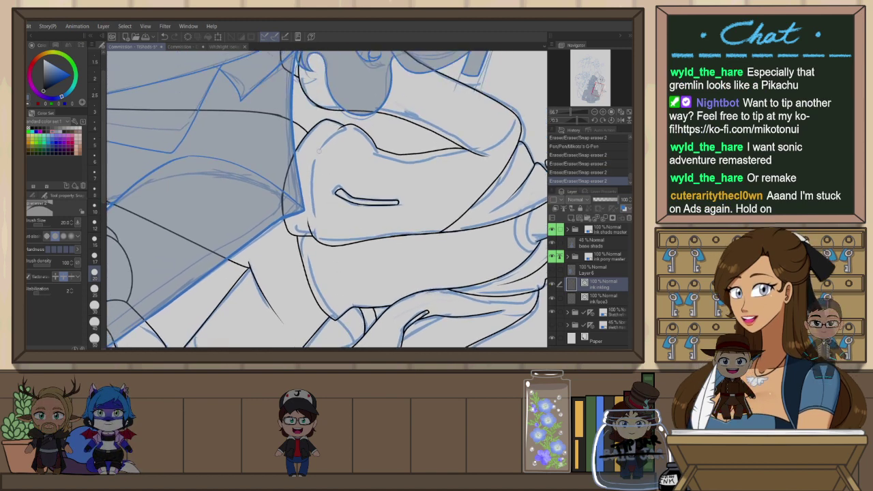
Ink the curved seam above the jacket's hem band, redrawing it until it spans both edges of the front panel
key("r")
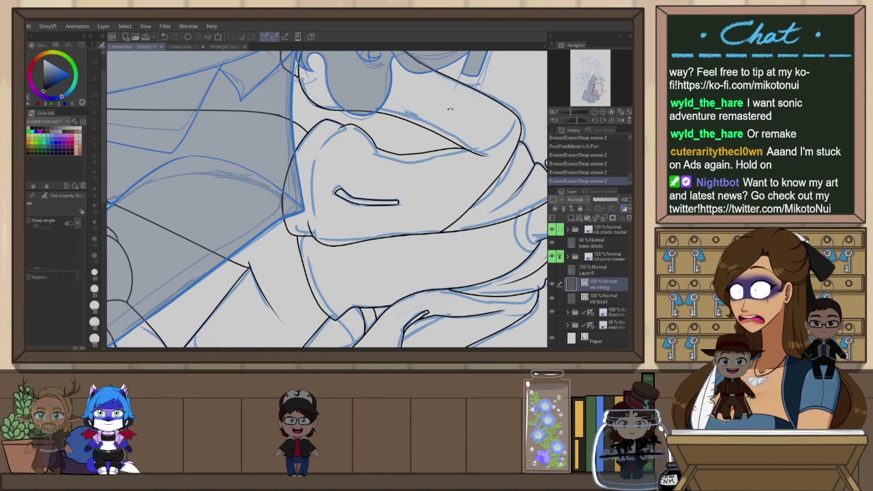
left_click_drag(450, 109, 474, 237)
key("p")
key("ctrl+plus")
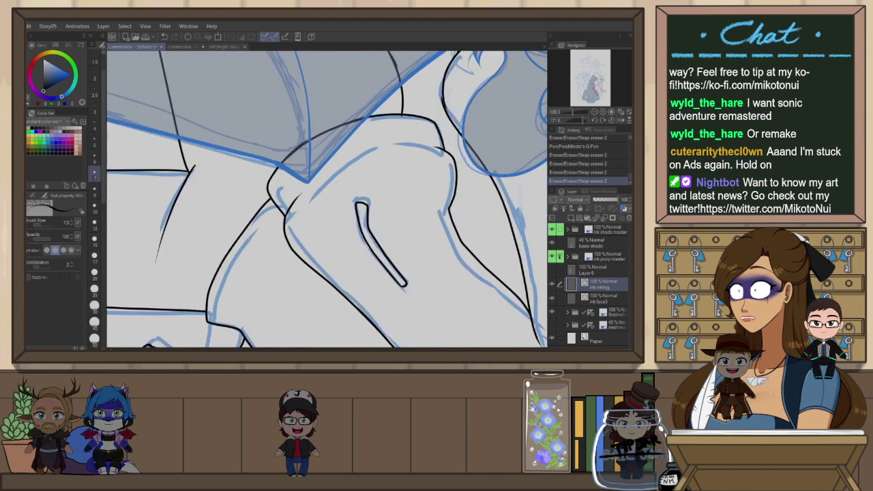
left_click_drag(298, 199, 439, 152)
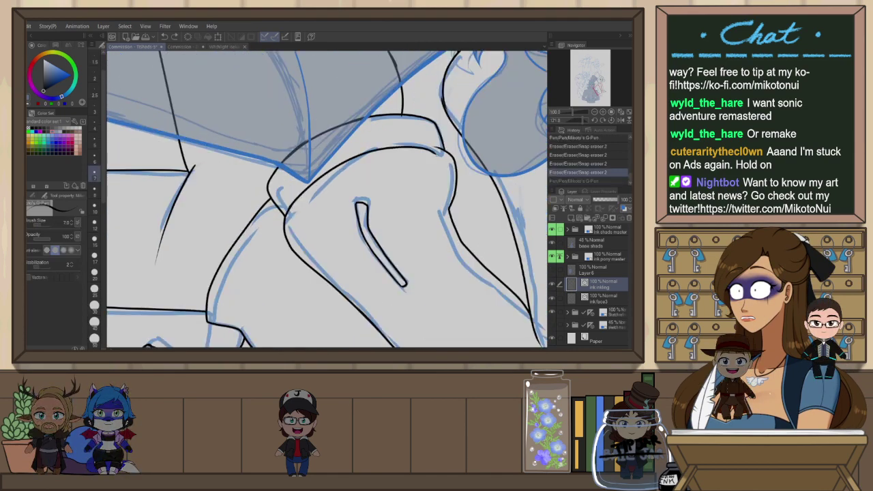
key("ctrl+z")
left_click_drag(285, 217, 444, 152)
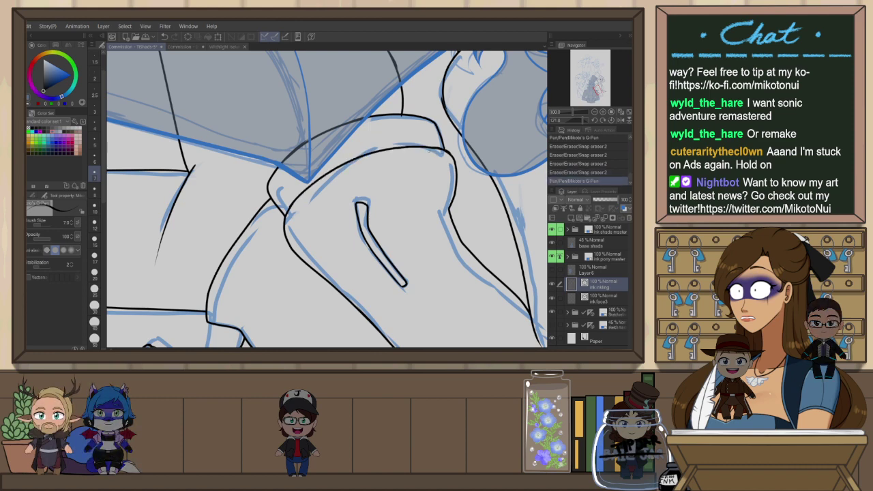
left_click_drag(343, 162, 443, 151)
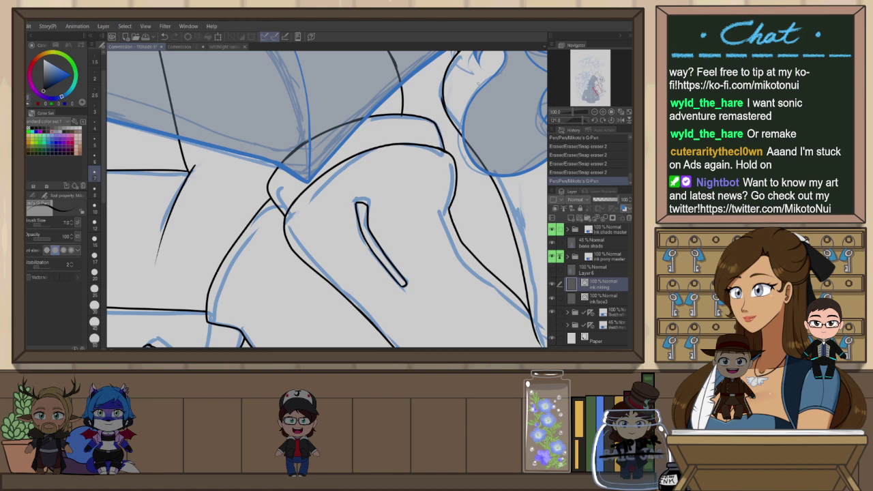
Pinch the hem seam curve slightly outward to smooth it and erase its excess ends
key("y")
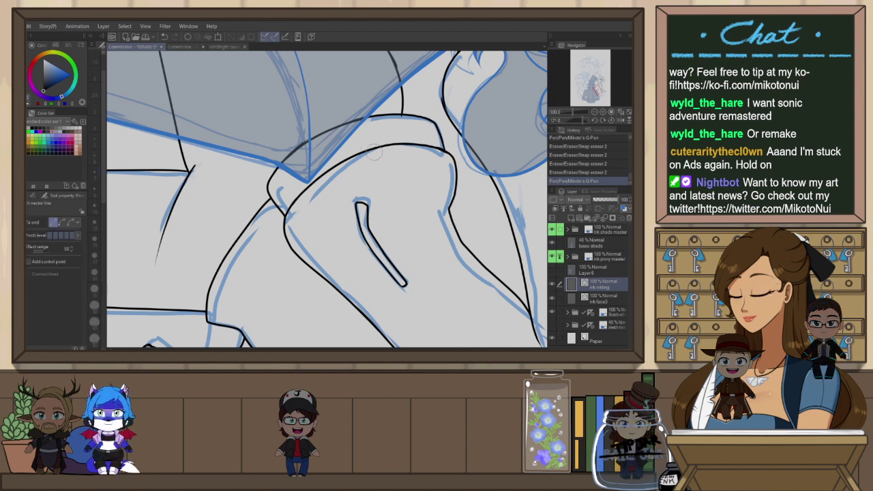
left_click_drag(374, 152, 375, 144)
key("e")
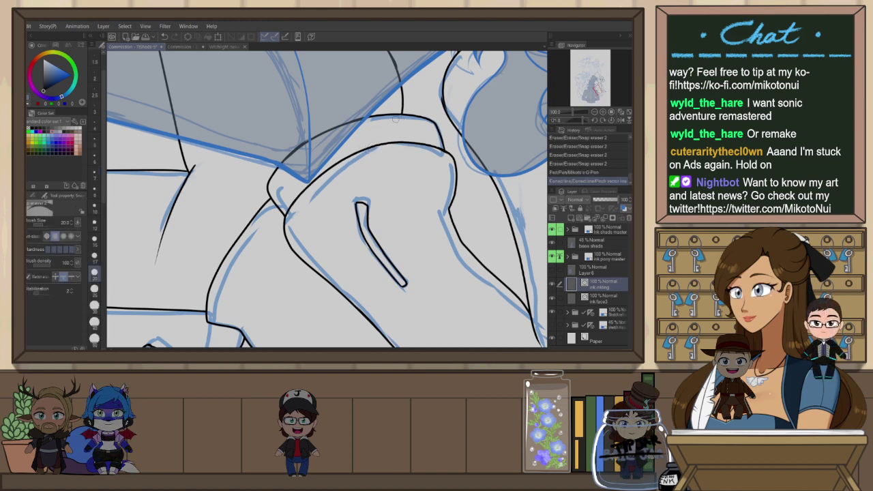
key("ctrl+at")
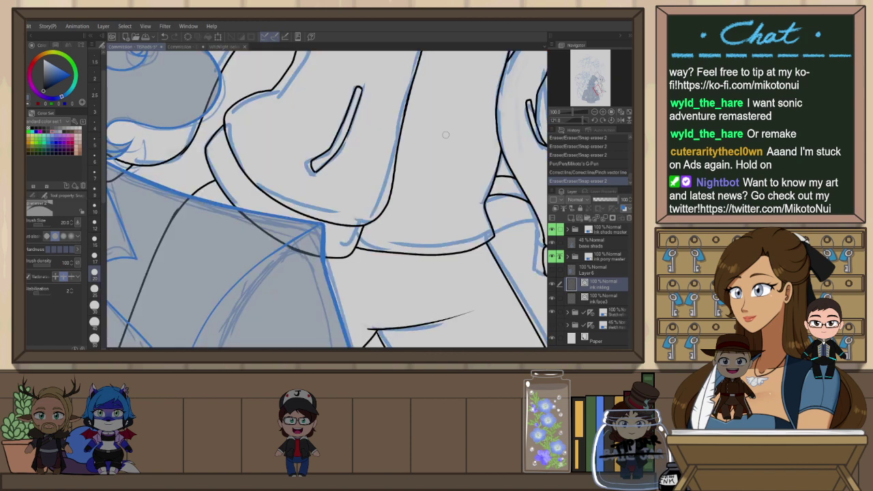
Reshape the ink curve of the near sleeve's lower end beside the hair curl by moving its control points
left_click_drag(289, 224, 456, 243)
scroll(354, 151, "up", 1)
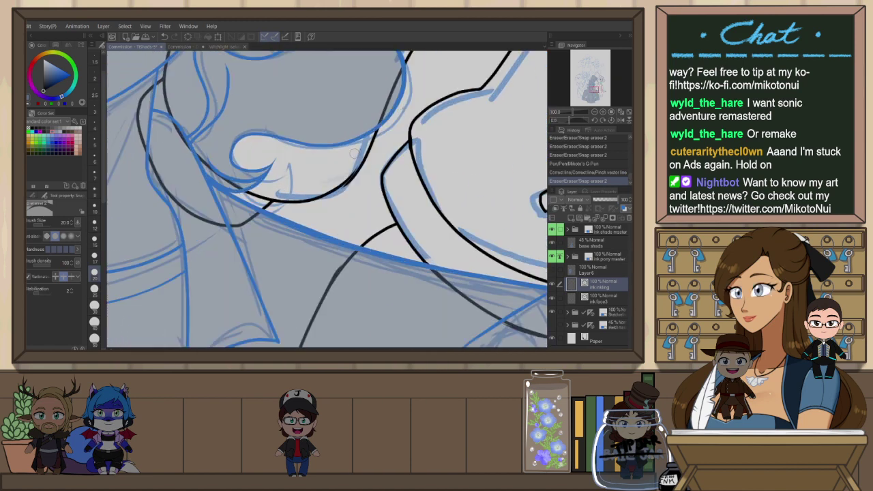
key("o")
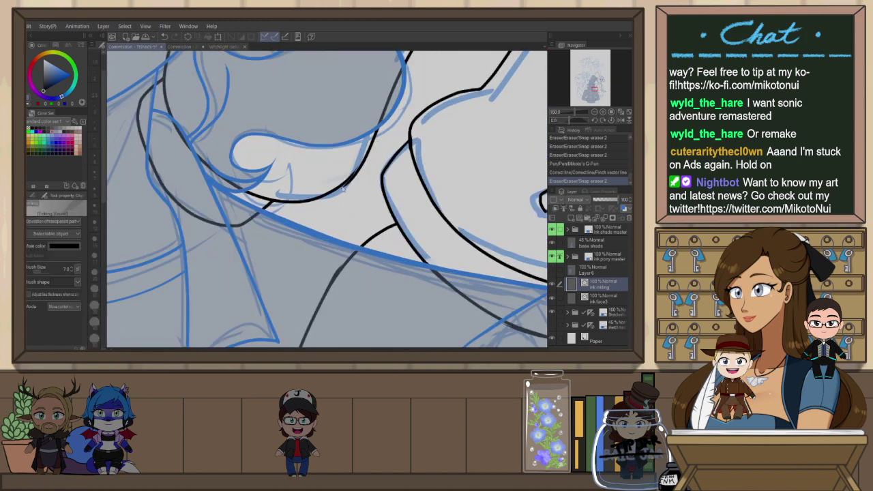
left_click(344, 181)
left_click_drag(371, 212, 373, 216)
left_click(362, 198)
scroll(363, 230, "down", 1)
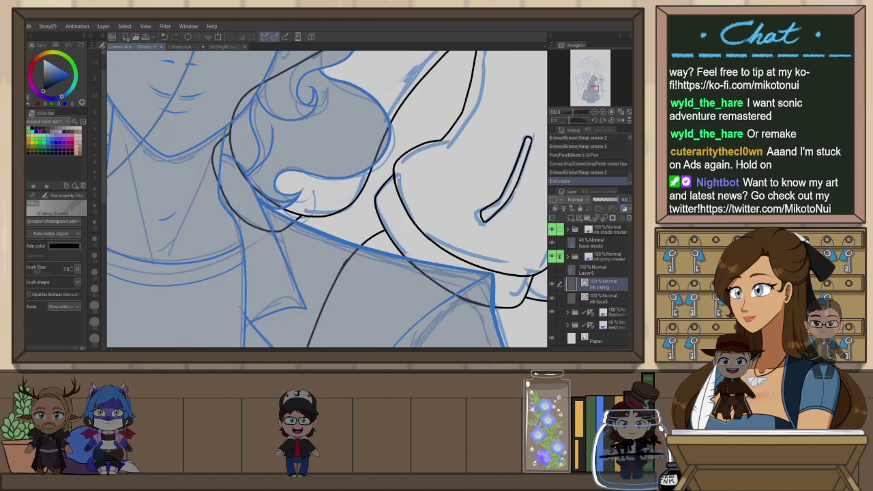
Flip the canvas view horizontally and ink the curved armhole seam from the shoulder top down to the underarm
left_click_drag(419, 132, 335, 316)
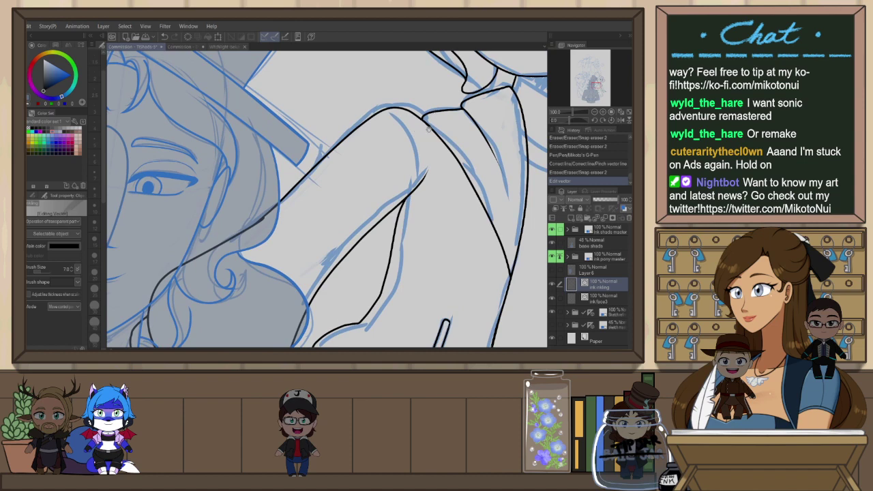
key("p")
key("h")
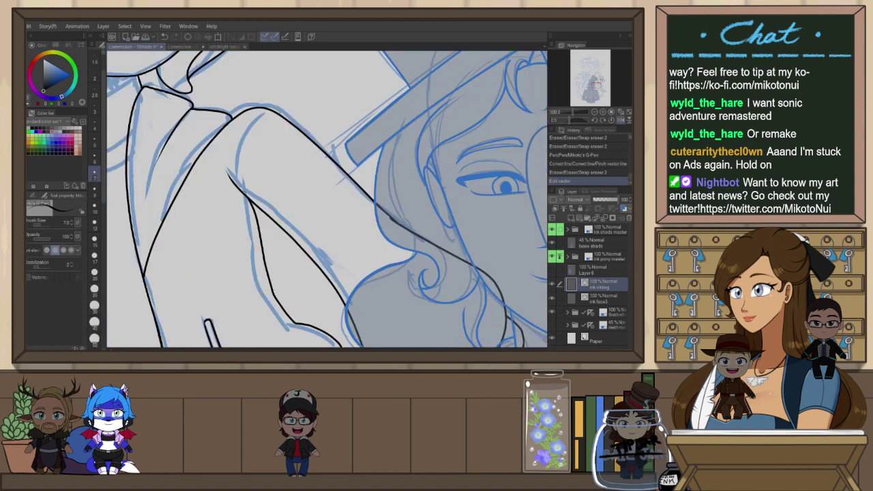
left_click_drag(264, 109, 240, 185)
key("e")
mouse_move(266, 215)
left_mouse_down()
mouse_move(235, 180)
mouse_move(274, 99)
left_mouse_up()
key("ctrl+z")
key("p")
key("ctrl+z")
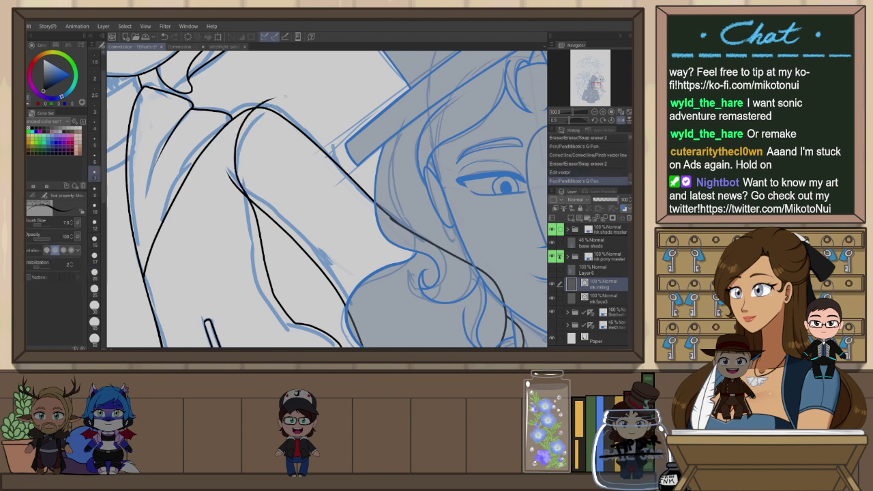
Erase the armhole seam's overshoot above the shoulder and undo the erasure that removed the underarm sleeve line
key("e")
left_click_drag(225, 166, 252, 179)
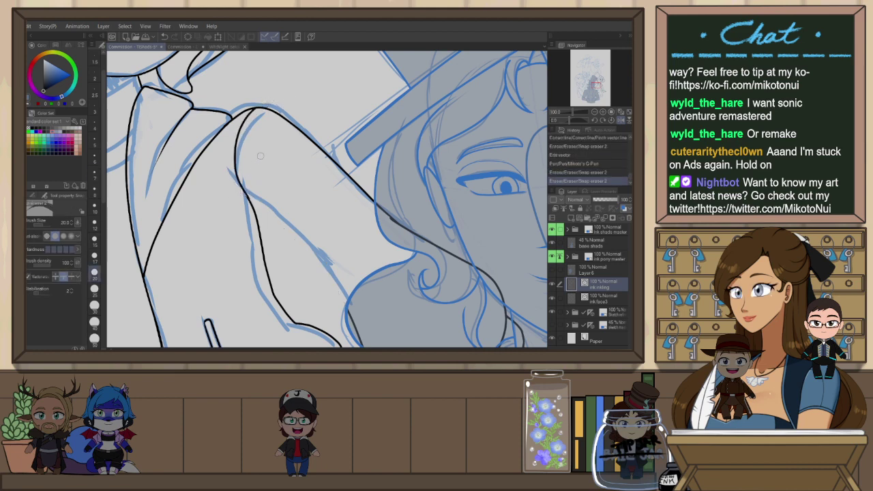
key("ctrl+z")
Move the armhole seam's lower control point to meet the underarm line and erase the stray line end there
key("o")
left_click(242, 173)
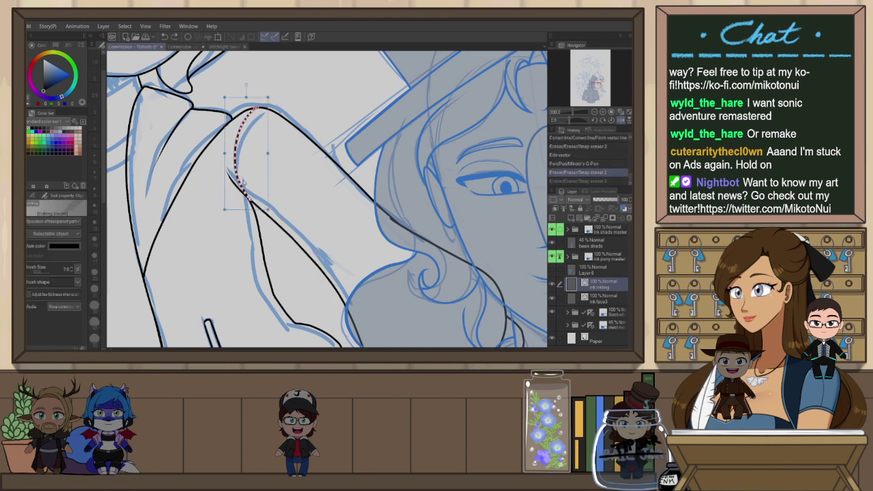
scroll(267, 210, "up", 2)
left_click_drag(267, 208, 266, 210)
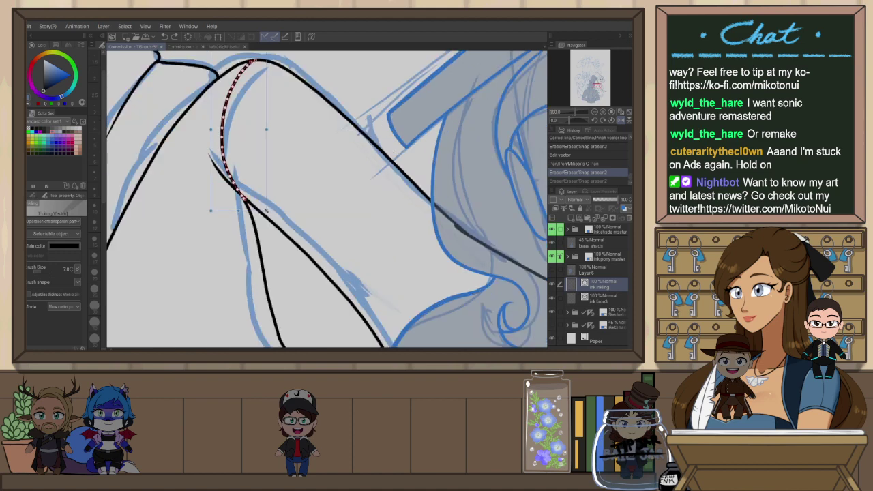
key("e")
mouse_move(216, 163)
left_mouse_down()
mouse_move(222, 191)
mouse_move(287, 224)
left_mouse_up()
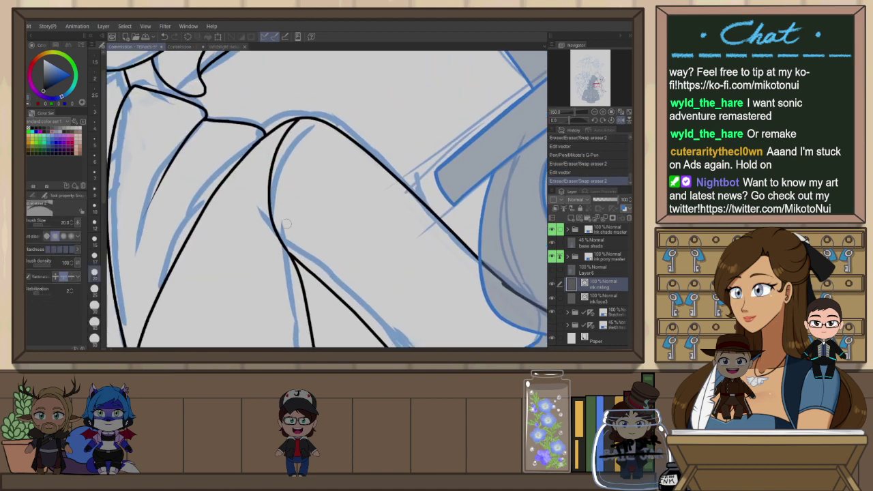
Ink the armhole seam on the opposite shoulder and erase the overshoots where it meets the sleeve and jacket lines
scroll(296, 109, "down", 3)
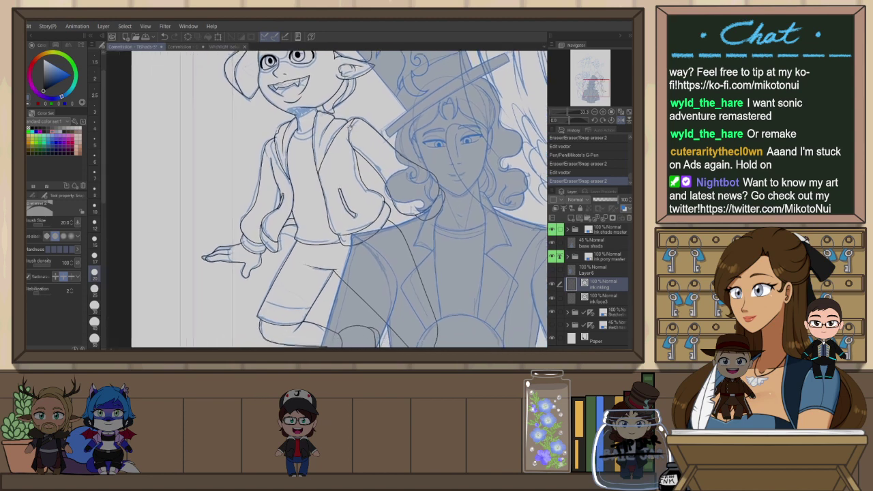
scroll(276, 132, "up", 3)
key("p")
key("e")
mouse_move(276, 136)
left_mouse_down()
mouse_move(284, 154)
mouse_move(265, 214)
left_mouse_up()
key("p")
key("e")
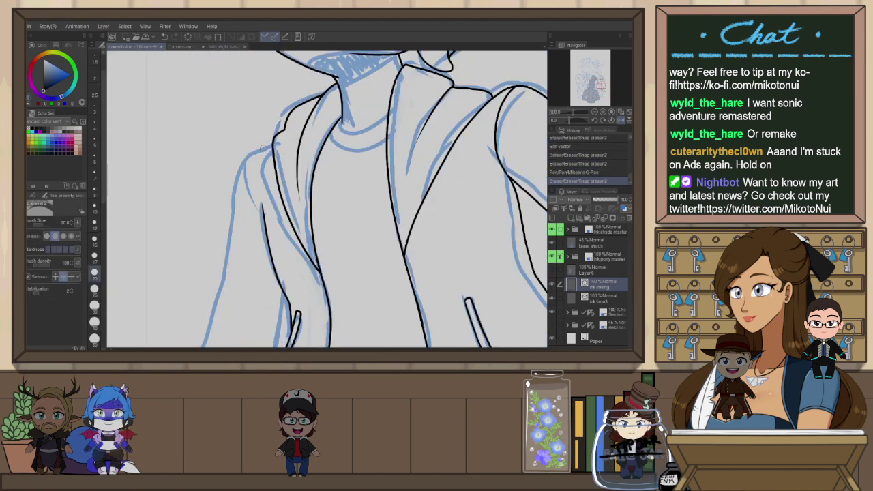
mouse_move(247, 161)
left_mouse_down()
mouse_move(254, 156)
mouse_move(253, 164)
left_mouse_up()
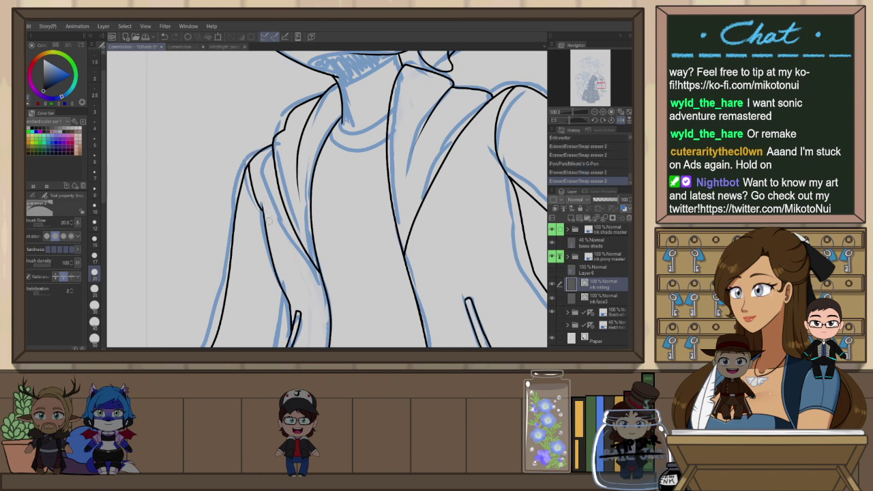
left_click_drag(269, 220, 266, 211)
Ink short fold lines on both sides of the jacket's hood with the G-Pen
key("p")
left_click_drag(285, 127, 289, 173)
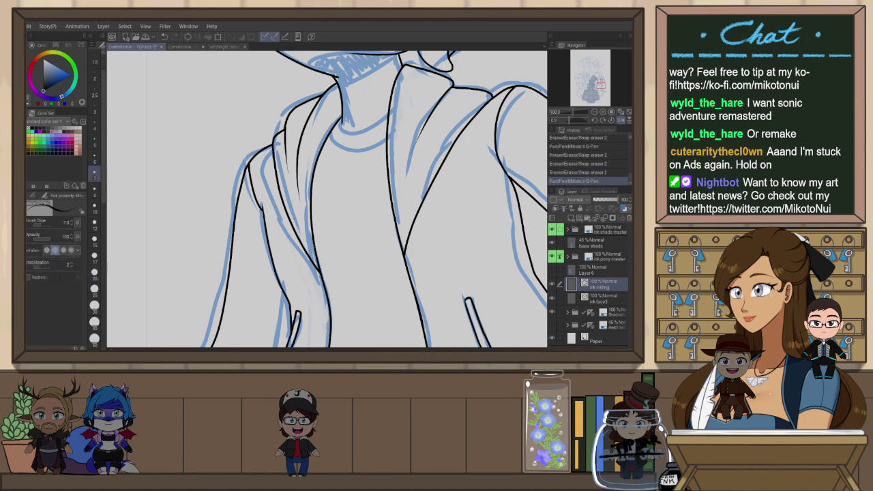
left_click_drag(454, 88, 438, 120)
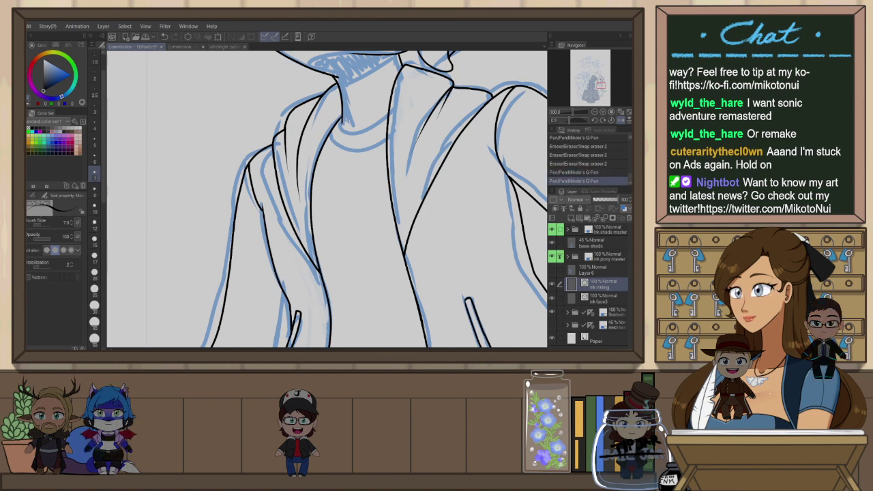
left_click_drag(390, 260, 384, 251)
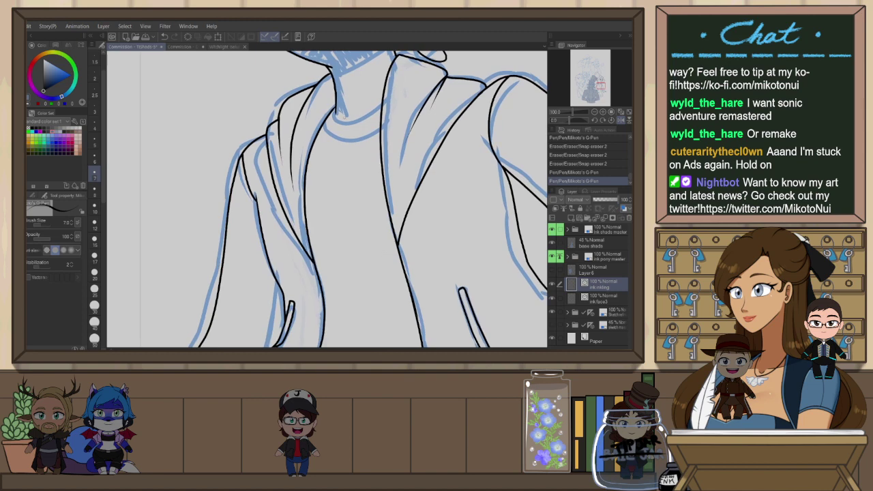
Ink the upper edge of the shirt collar and erase the overshoots where it meets the jacket and neck
left_click_drag(404, 81, 339, 138)
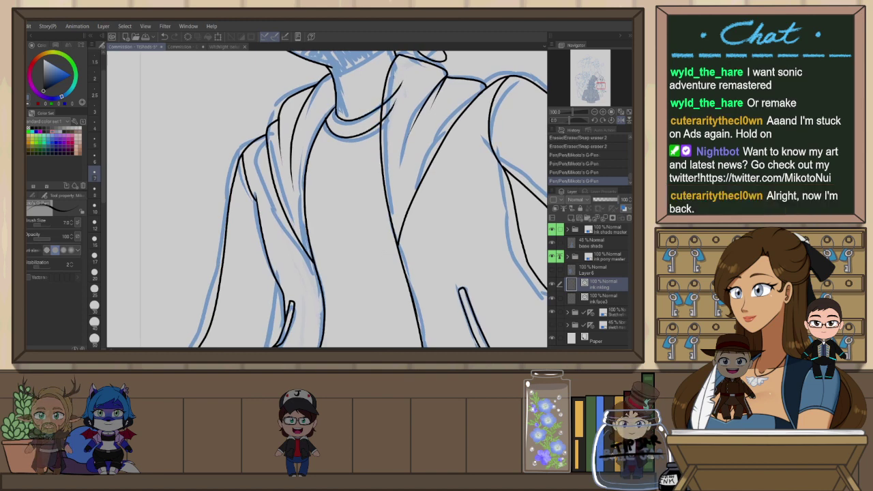
key("e")
left_click_drag(401, 84, 390, 98)
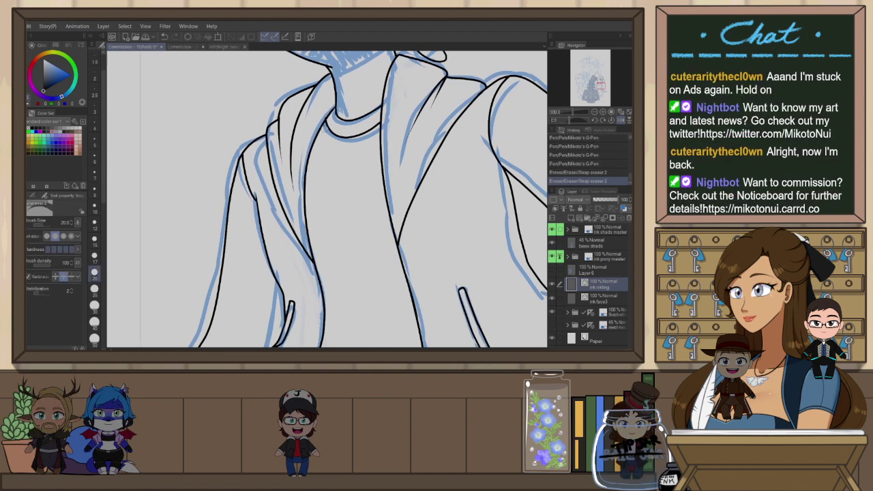
left_click_drag(335, 117, 333, 122)
Ink the curved hem line across the bent leg's shorts cuff and erase its overshooting ends
scroll(353, 106, "down", 2)
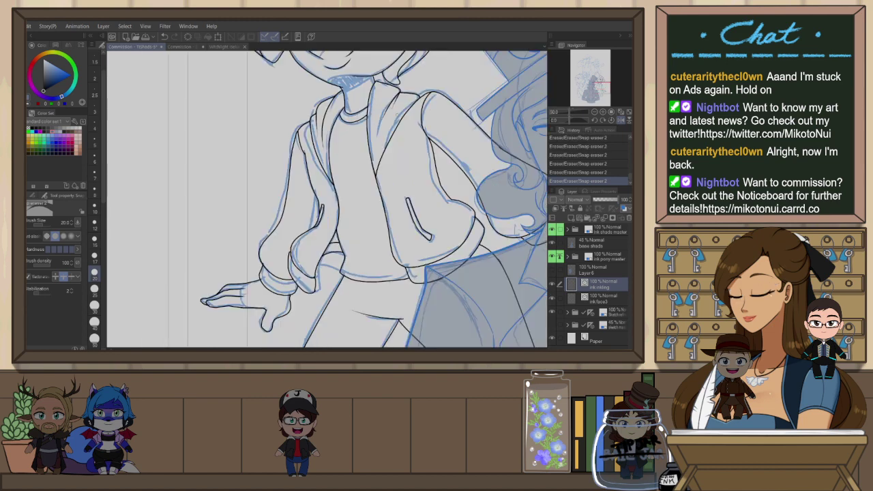
left_click_drag(418, 181, 395, 150)
left_click_drag(400, 250, 388, 163)
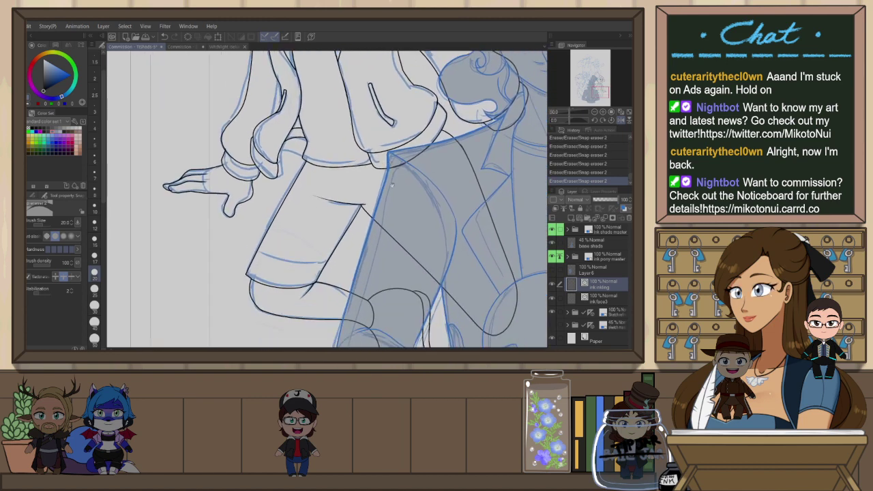
key("p")
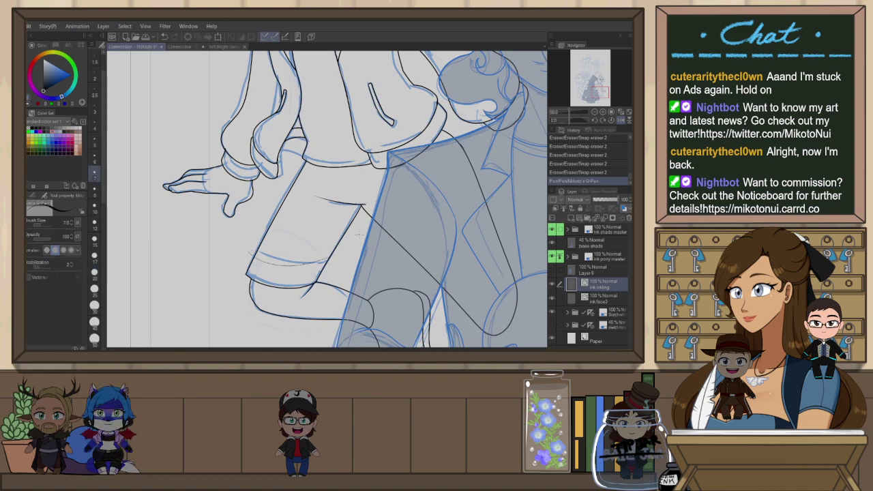
key("ctrl+z")
key("e")
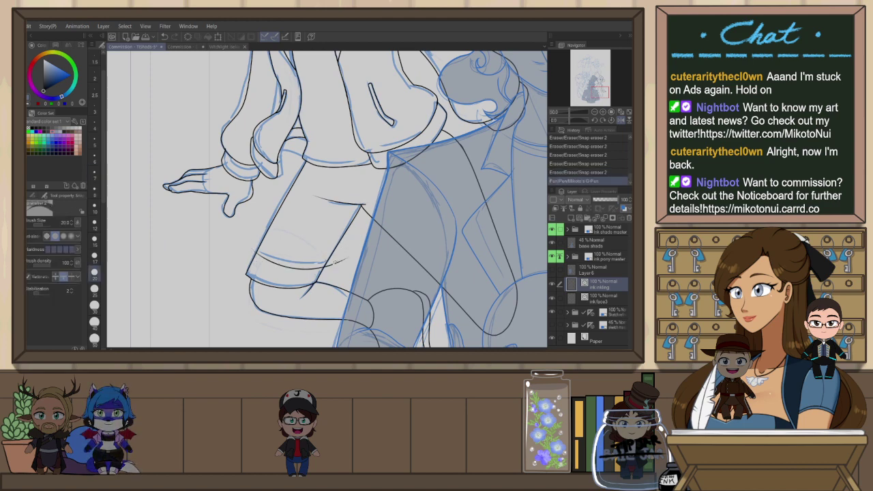
Flip the canvas view horizontally and review the hat-wearing character's proportions against the whole composition
scroll(406, 179, "down", 2)
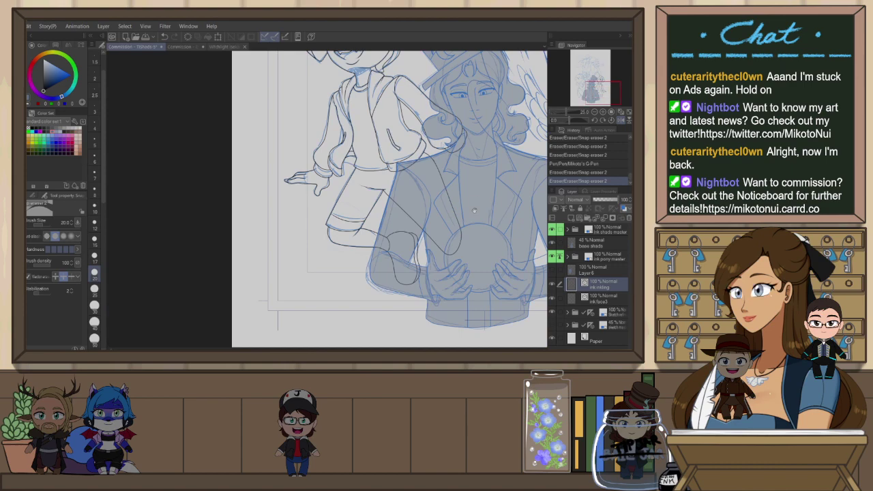
left_click_drag(474, 211, 439, 298)
scroll(438, 299, "up", 3)
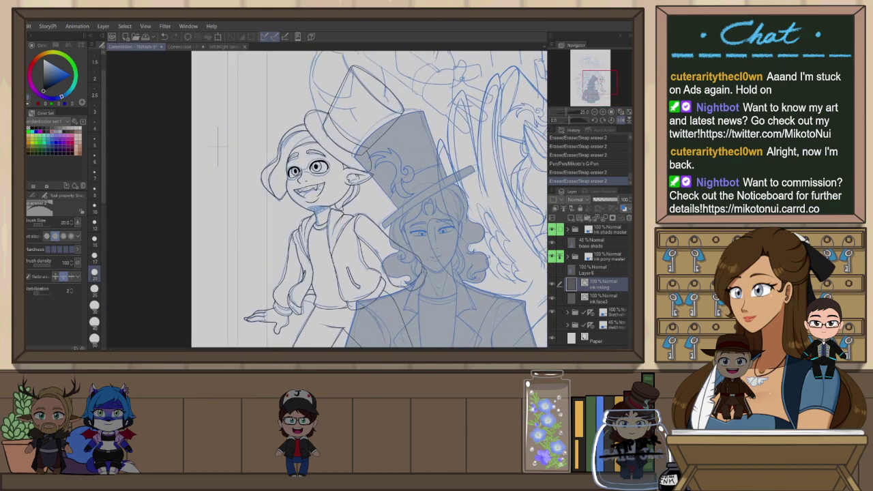
key("h")
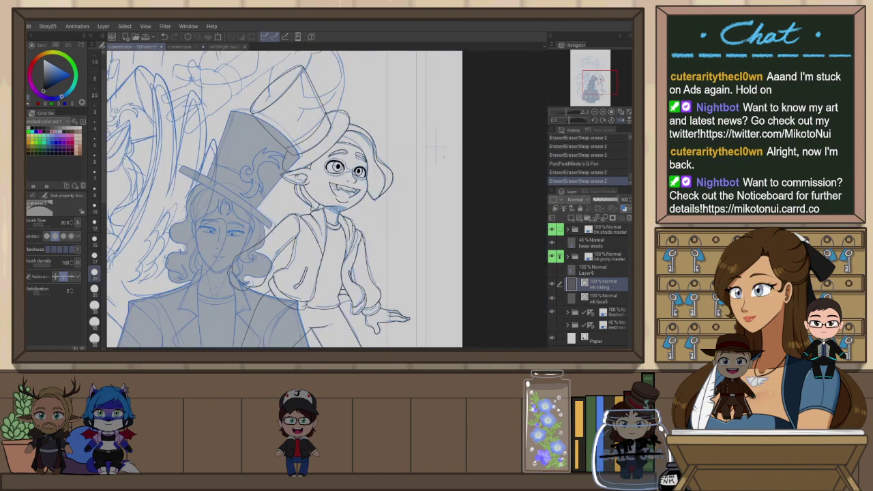
scroll(341, 200, "down", 2)
scroll(341, 200, "up", 1)
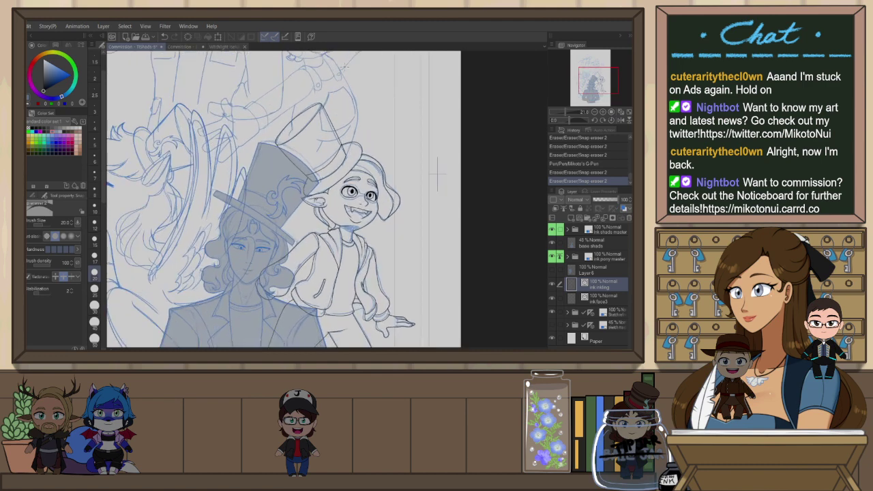
Thicken the outer contour of the tall hat and its brim with the Correct line width tool
key("y")
left_click(33, 195)
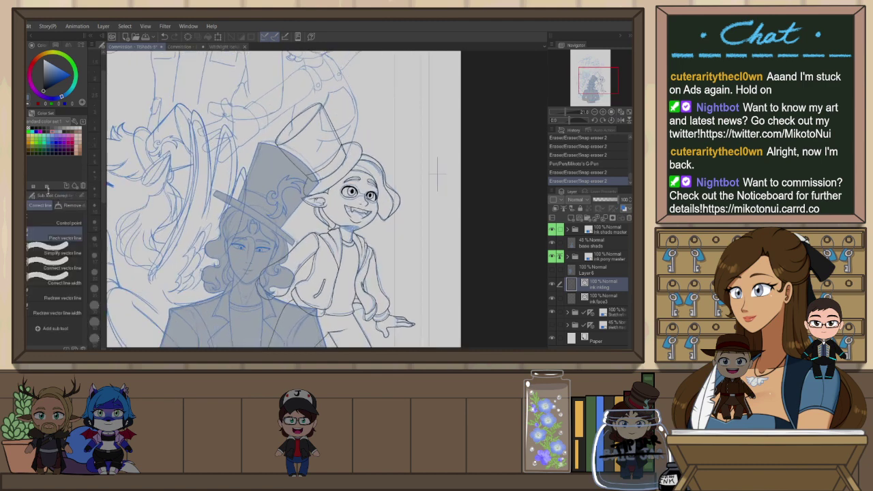
left_click(61, 281)
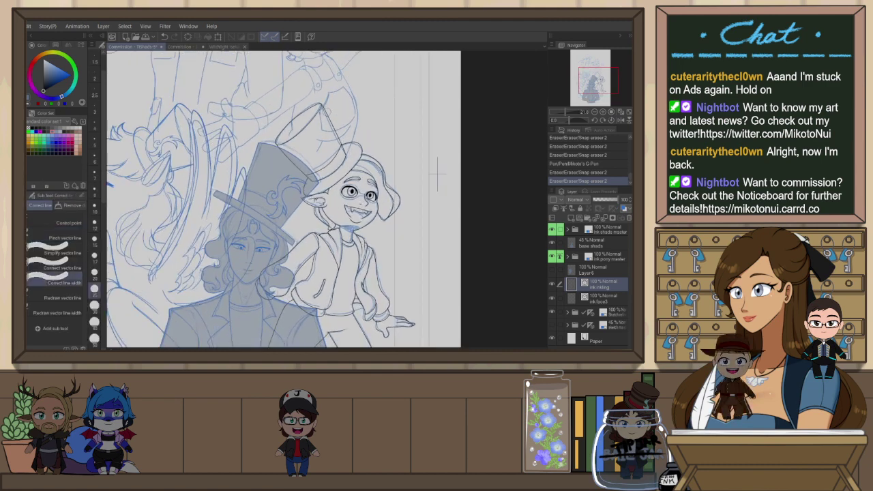
left_click_drag(322, 106, 345, 141)
mouse_move(325, 105)
left_mouse_down()
mouse_move(290, 120)
mouse_move(276, 140)
mouse_move(302, 173)
left_mouse_up()
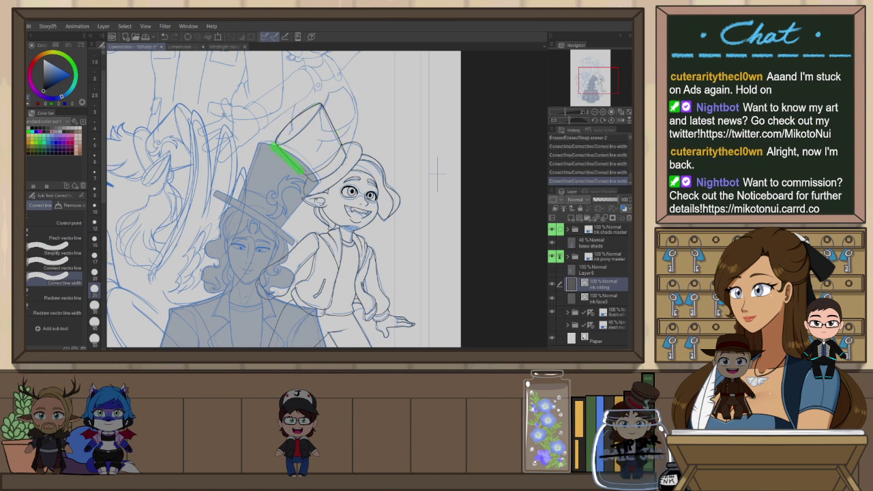
left_click_drag(343, 141, 345, 142)
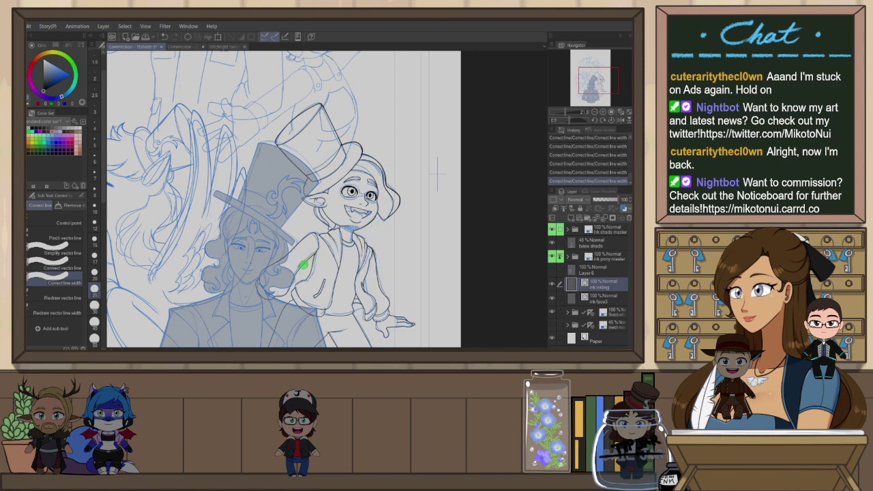
Thicken the outer contours of the character's jacket shoulder, hand, shorts and legs with the Correct line width tool
left_click_drag(312, 233, 323, 232)
mouse_move(391, 300)
left_mouse_down()
mouse_move(390, 312)
mouse_move(410, 316)
left_mouse_up()
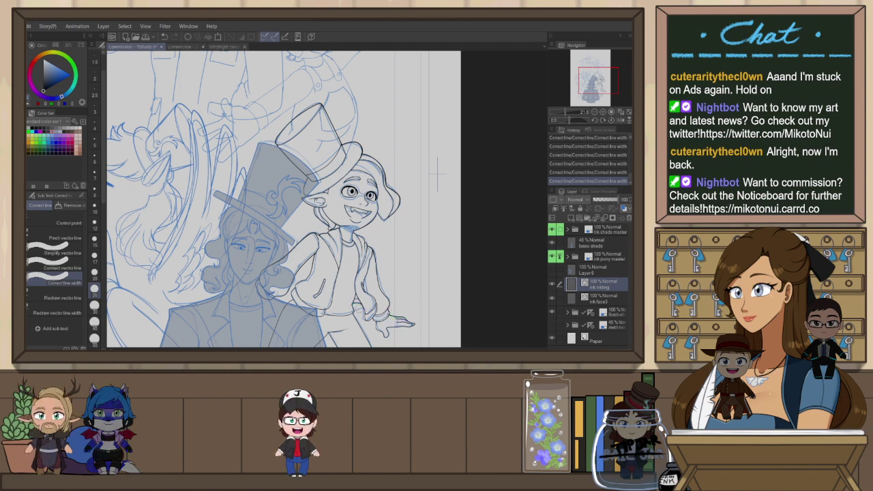
left_click_drag(353, 308, 366, 339)
scroll(423, 291, "down", 3)
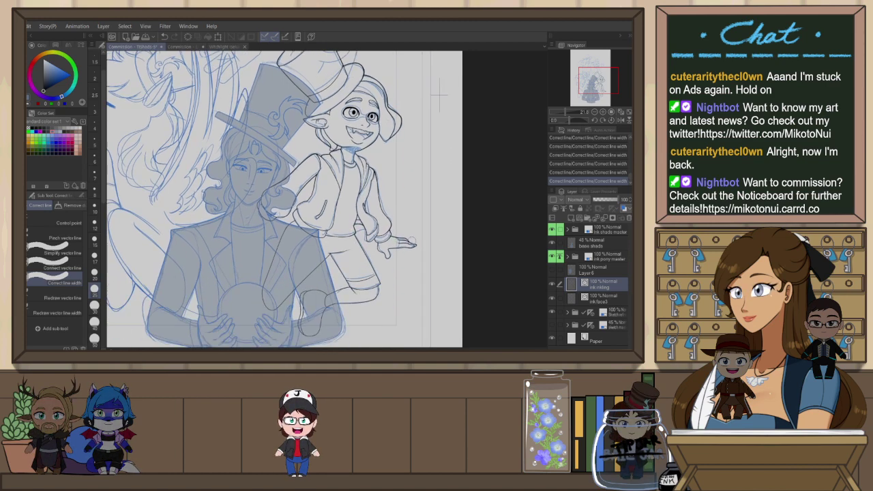
mouse_move(367, 246)
left_mouse_down()
mouse_move(384, 300)
mouse_move(383, 290)
mouse_move(361, 310)
mouse_move(338, 305)
mouse_move(385, 299)
left_mouse_up()
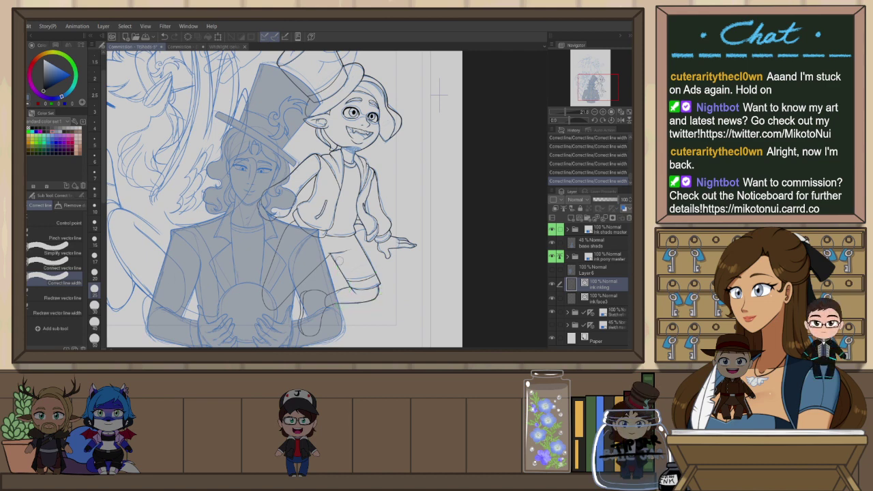
left_click_drag(305, 280, 303, 282)
left_click_drag(335, 253, 329, 262)
Undo the last line-width correction and pinch the lower line of the far eye on the ink face3 layer
left_click_drag(440, 96, 444, 155)
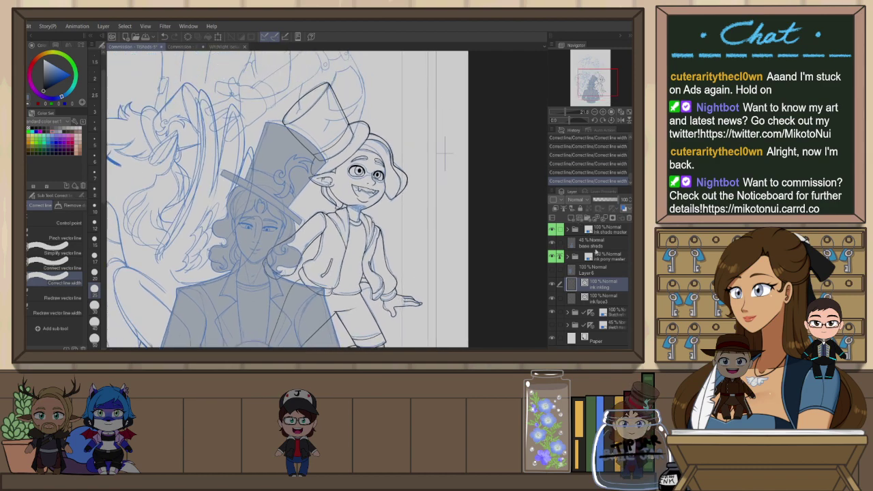
scroll(382, 181, "up", 5)
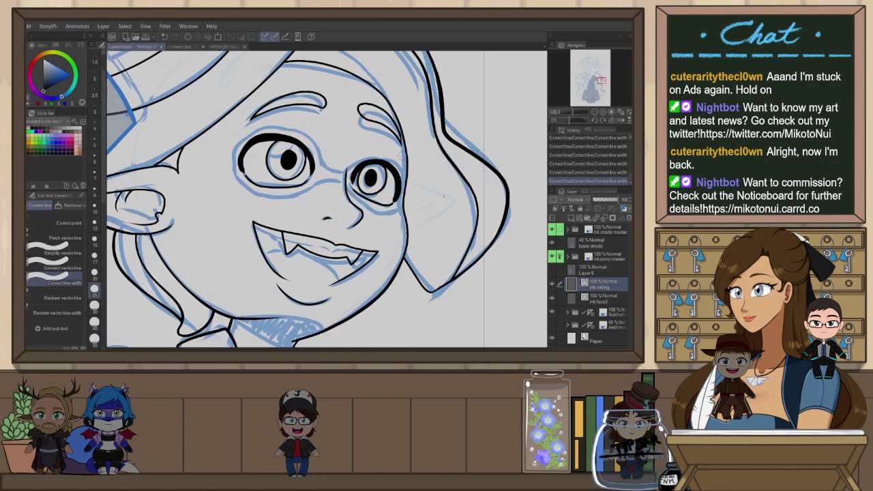
left_click(66, 236)
key("ctrl+z")
left_click(603, 299)
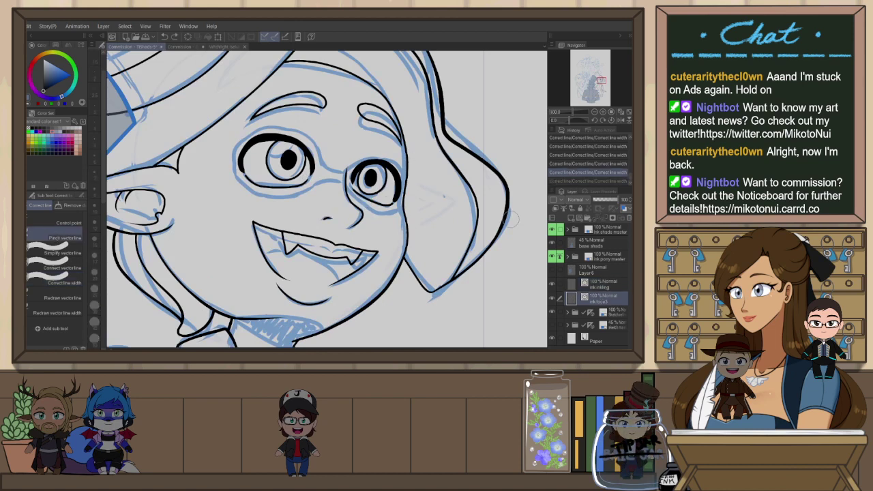
left_click_drag(362, 201, 373, 202)
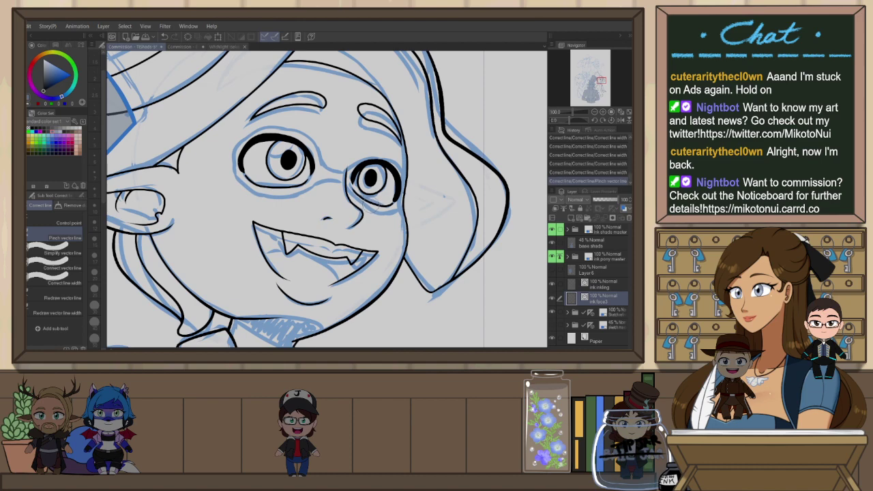
Group the ink inkling and ink face3 layers into a folder named "ink inkling master"
scroll(487, 156, "down", 6)
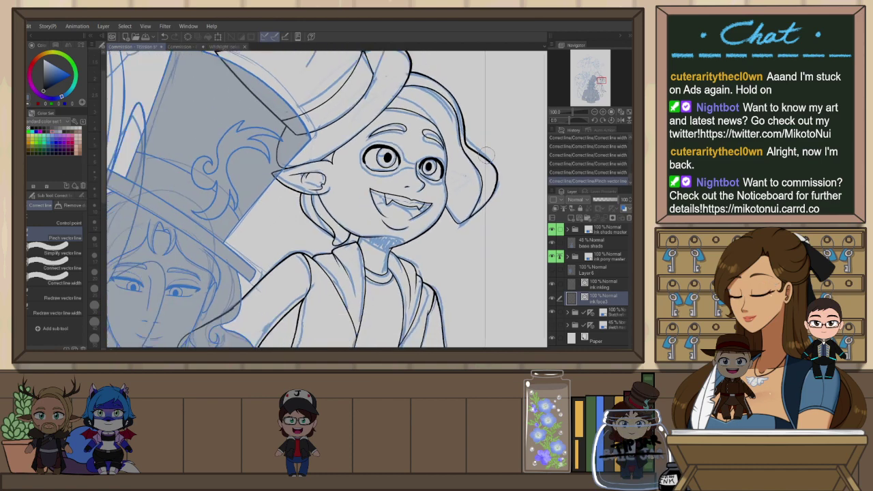
scroll(487, 155, "down", 2)
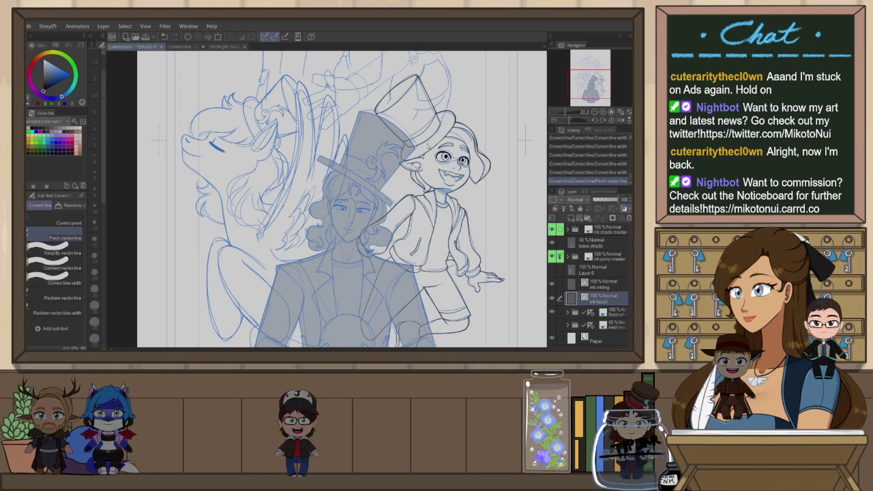
scroll(513, 205, "down", 3)
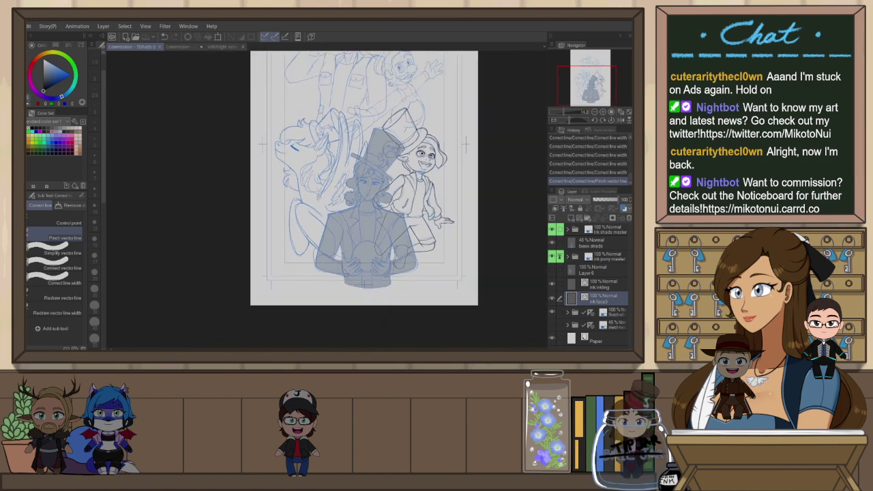
scroll(513, 205, "up", 1)
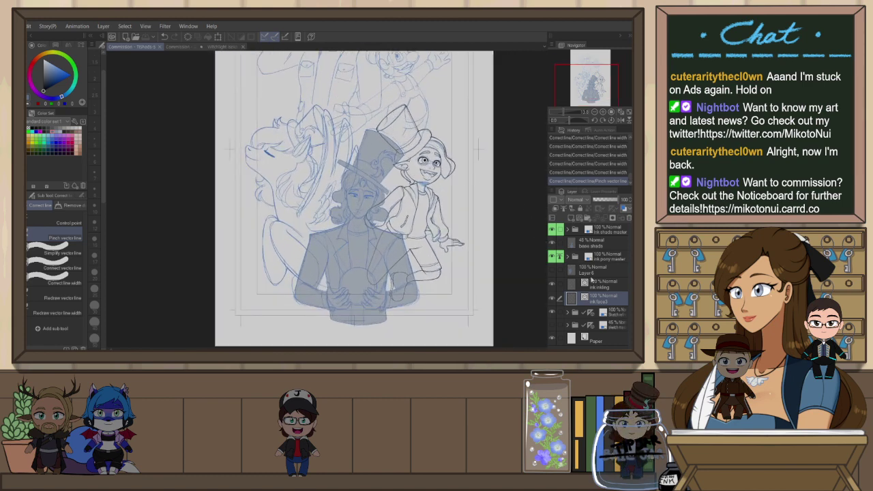
left_click(595, 283)
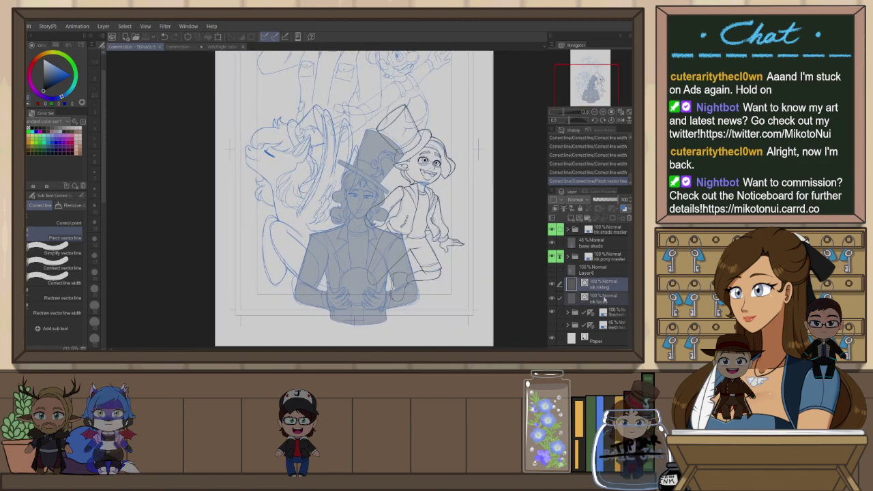
key("ctrl+g")
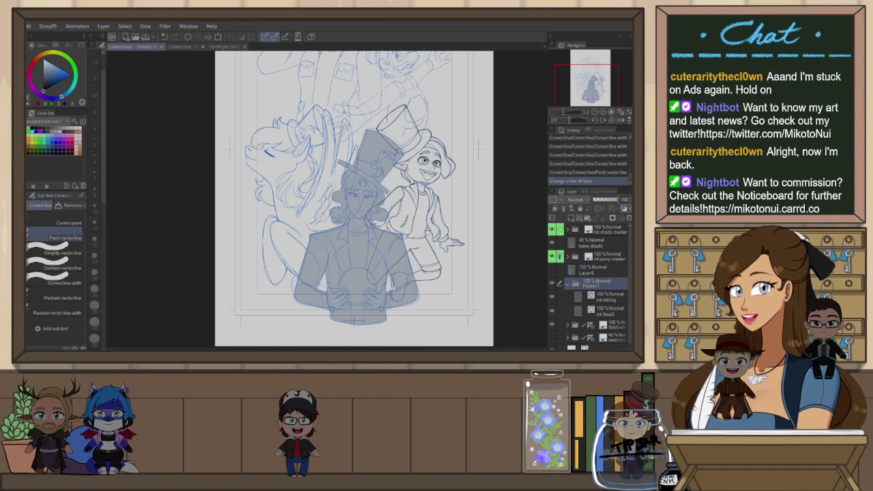
double_click(597, 286)
type("ink inkling master")
key("Return")
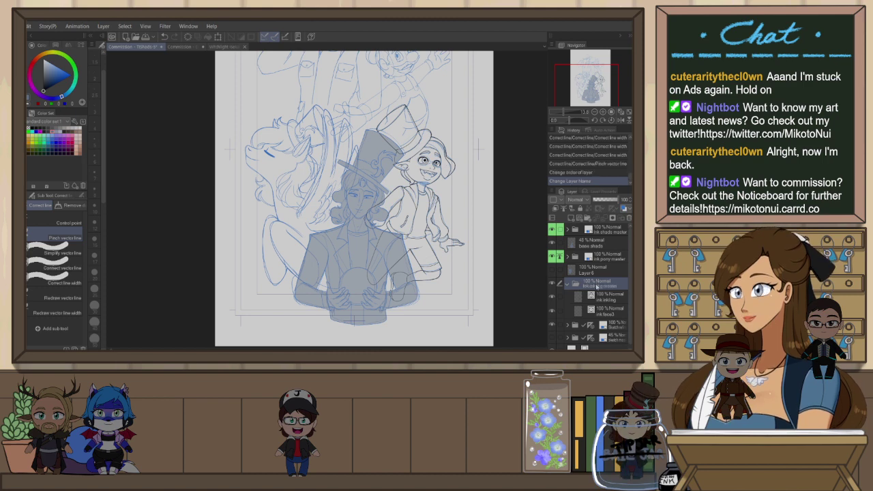
Collapse the ink inkling master folder, set it as the reference layer and add a raster layer below it
left_click(567, 284)
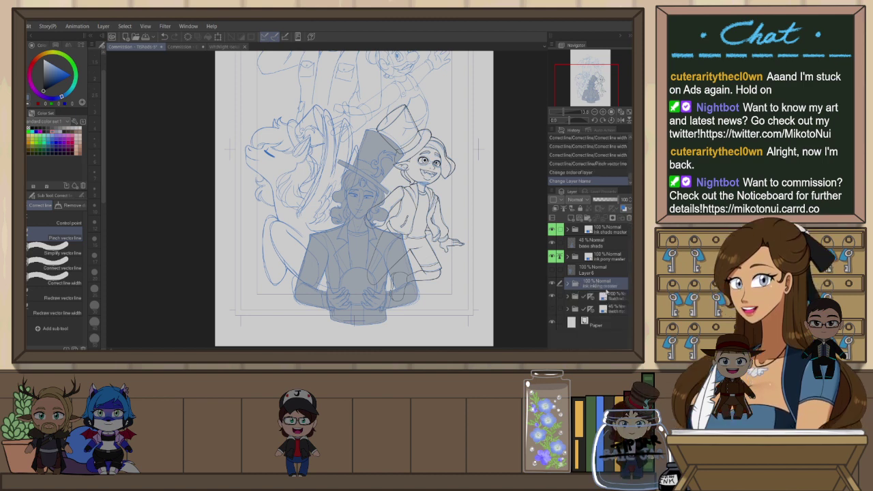
left_click(564, 208)
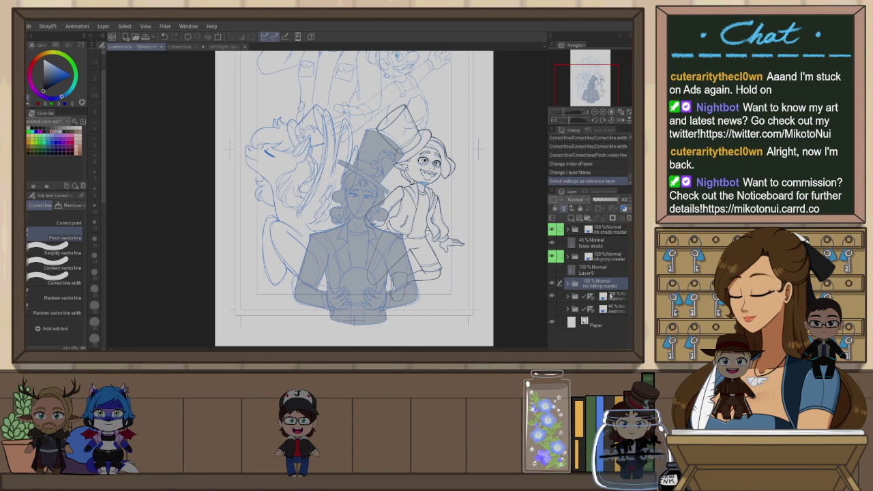
left_click(612, 300)
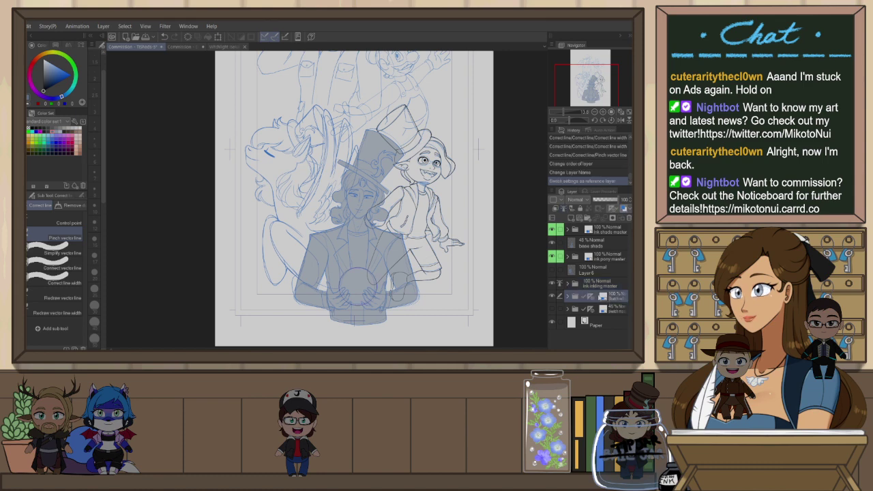
key("ctrl+shift+n")
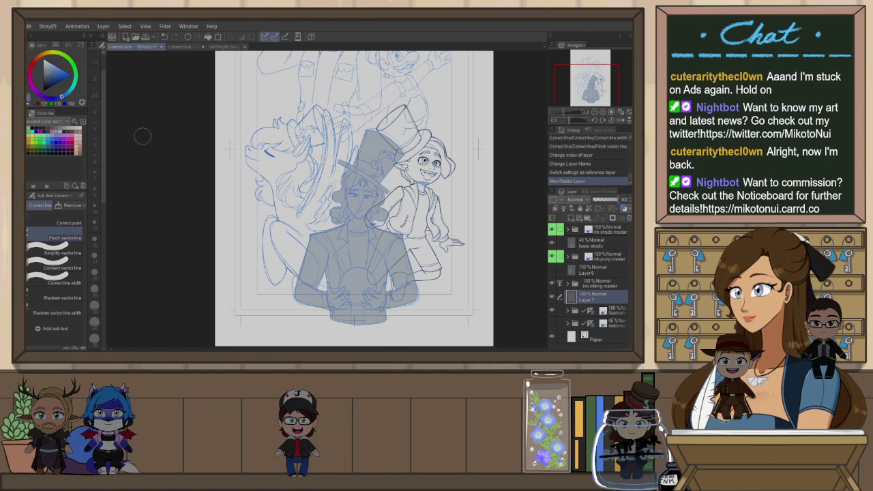
Fill the inked character's silhouette with blue-grey by encircling it with the enclosing fill sub tool
key("p")
left_click(77, 205)
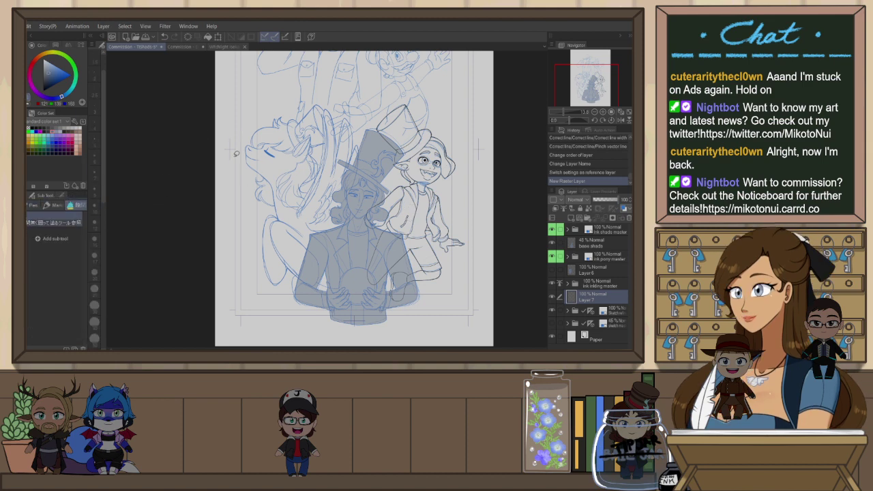
mouse_move(339, 273)
left_mouse_down()
mouse_move(482, 146)
mouse_move(333, 130)
mouse_move(332, 225)
left_mouse_up()
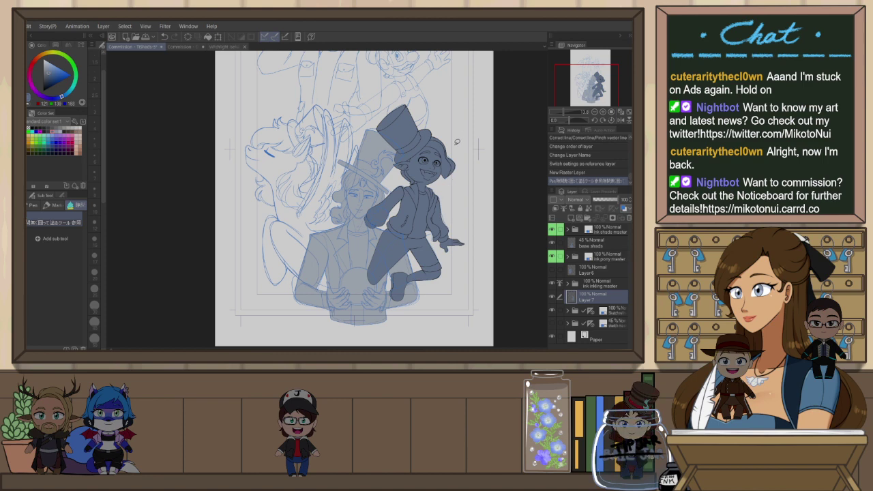
scroll(458, 141, "up", 1)
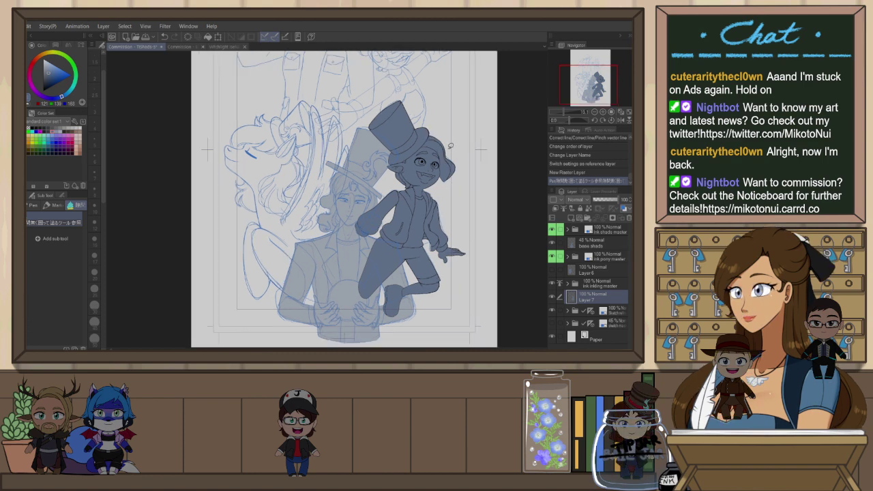
Lasso the near eye on the ink face3 layer and nudge it slightly toward the nose with Scale/Rotate
scroll(467, 124, "up", 3)
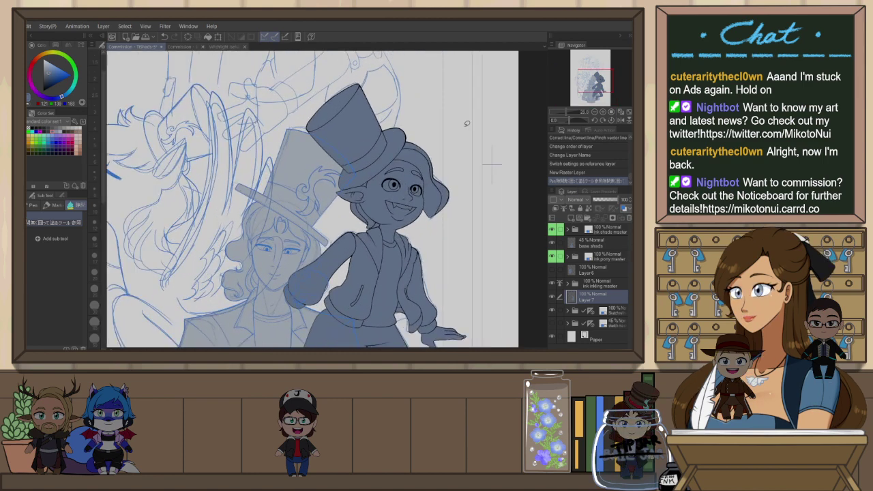
scroll(466, 123, "up", 4)
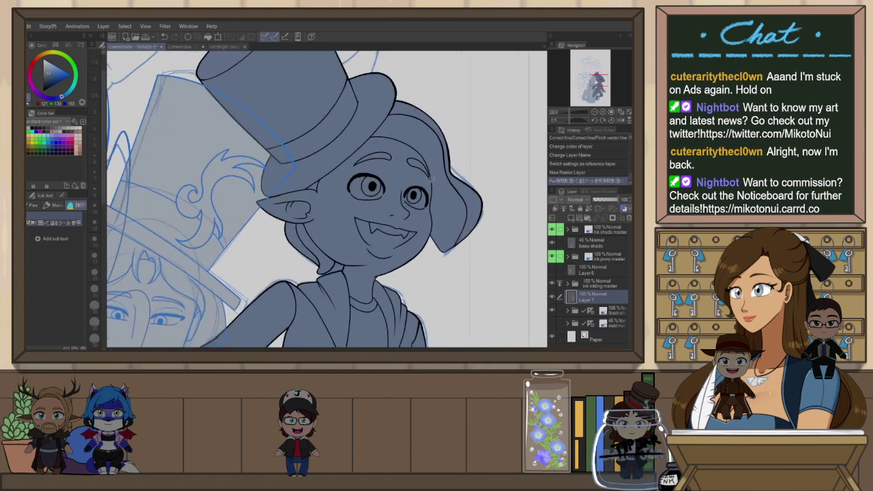
left_click(570, 285)
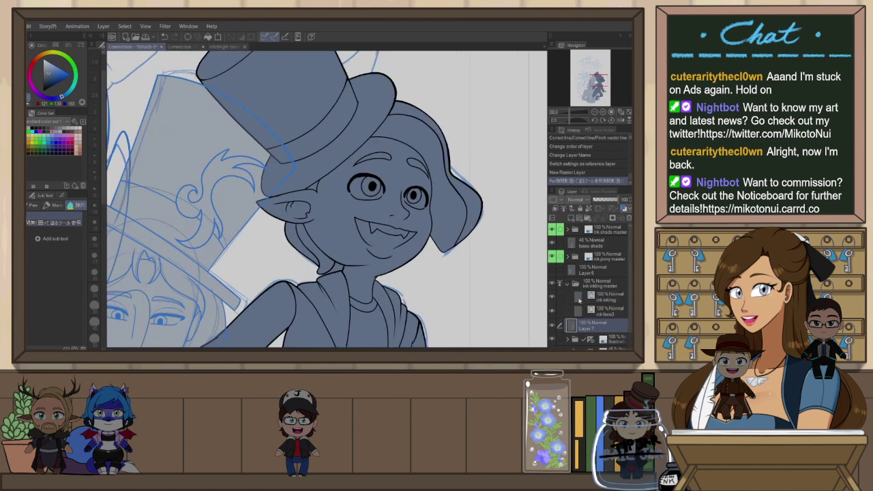
left_click(578, 312)
key("m")
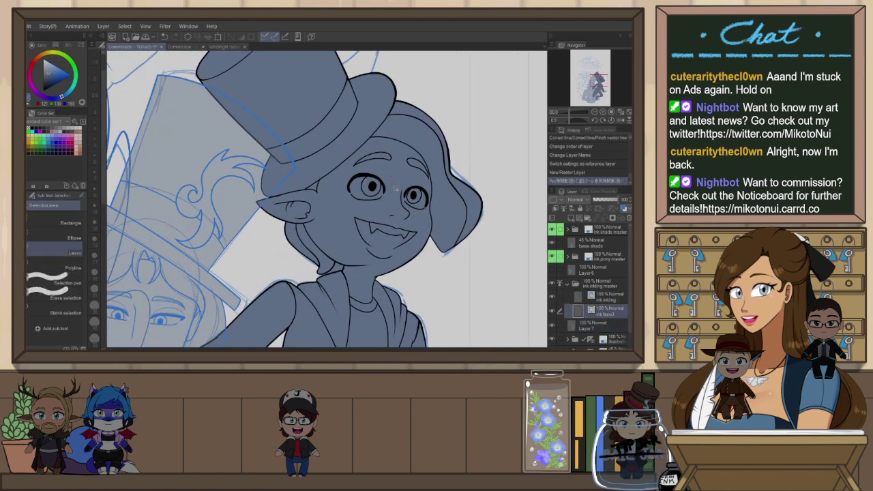
left_click_drag(395, 183, 378, 190)
key("ctrl+t")
key("Return")
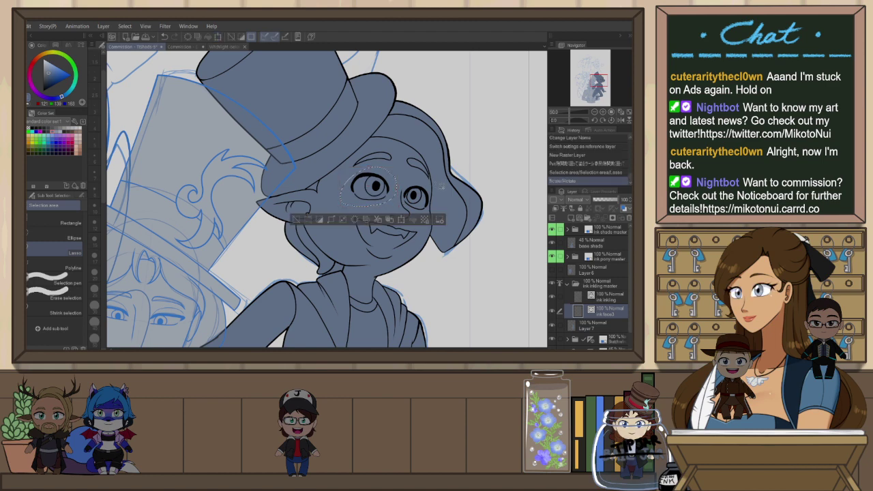
key("ctrl+d")
Lasso the far eye, slightly enlarge, rotate and reposition it with Scale/Rotate, and clear the selection
key("h")
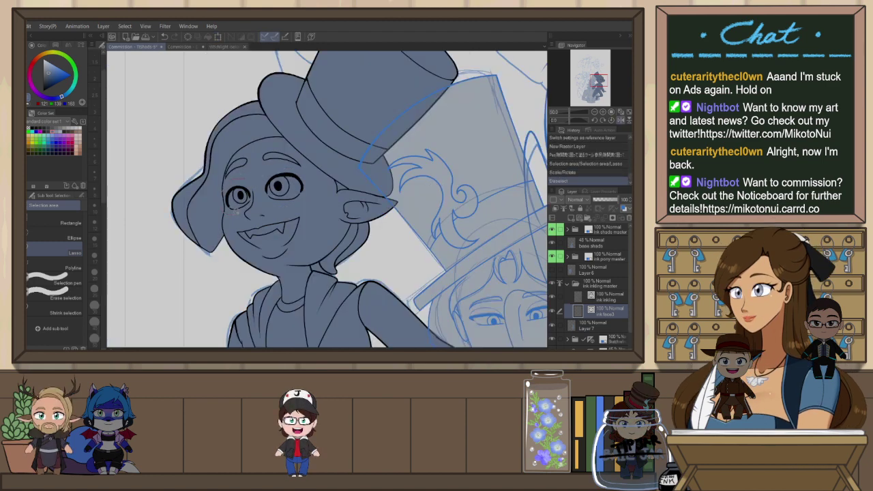
left_click_drag(245, 207, 254, 196)
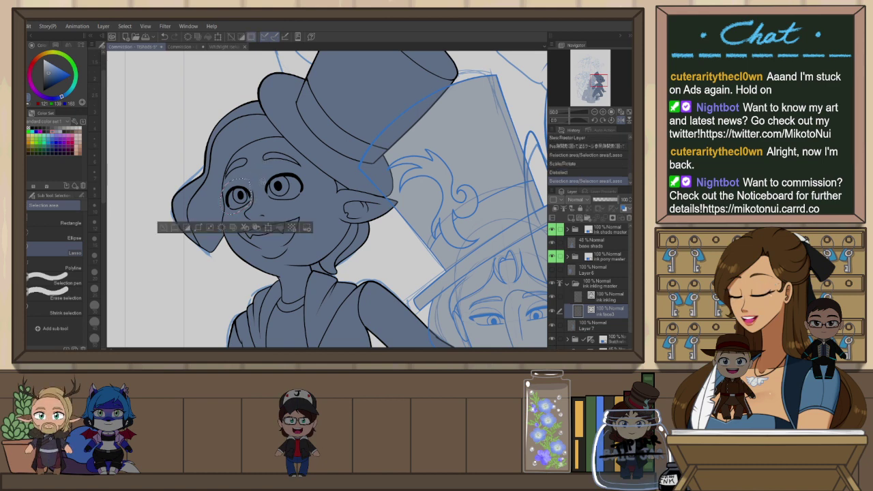
key("ctrl+t")
key("h")
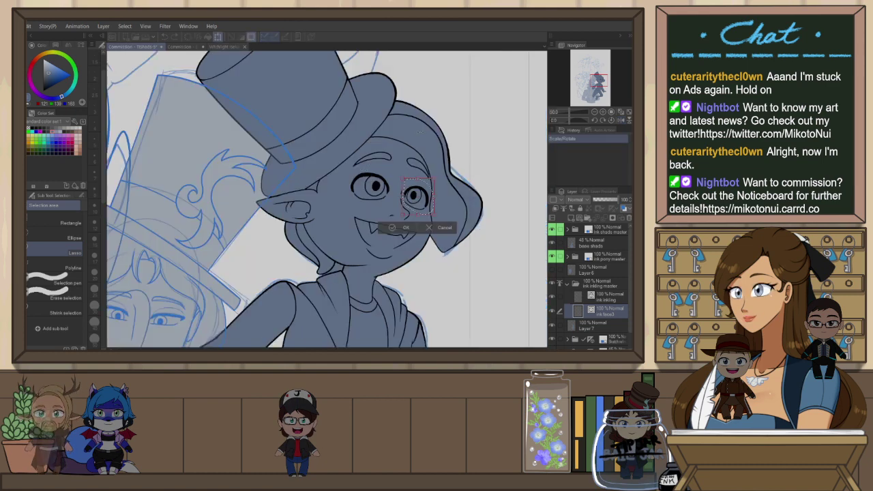
left_click_drag(435, 214, 436, 217)
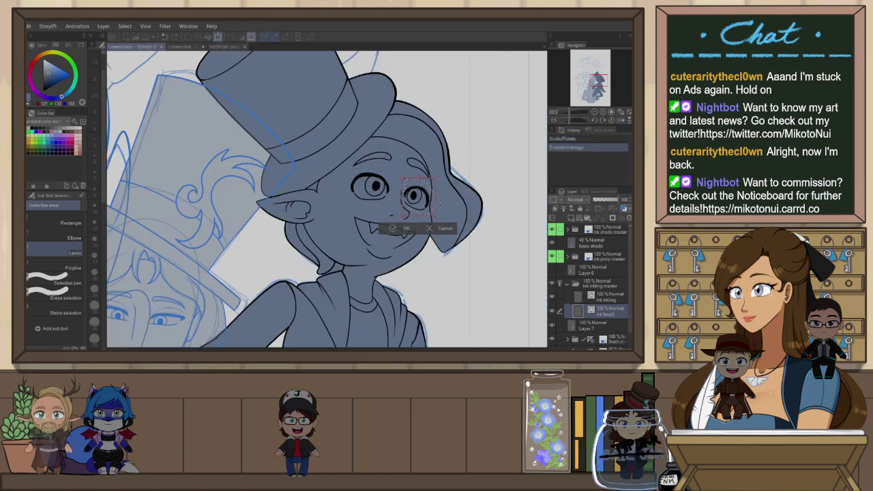
left_click_drag(440, 181, 437, 206)
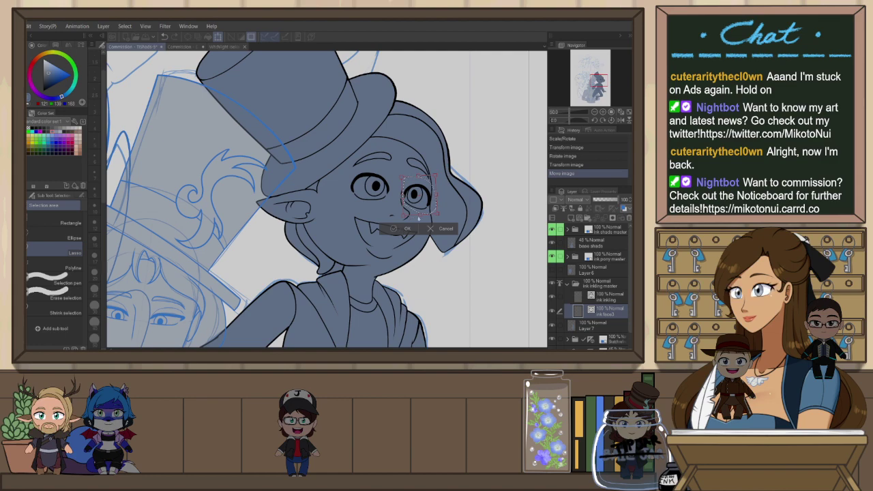
key("Return")
key("ctrl+d")
scroll(416, 169, "down", 3)
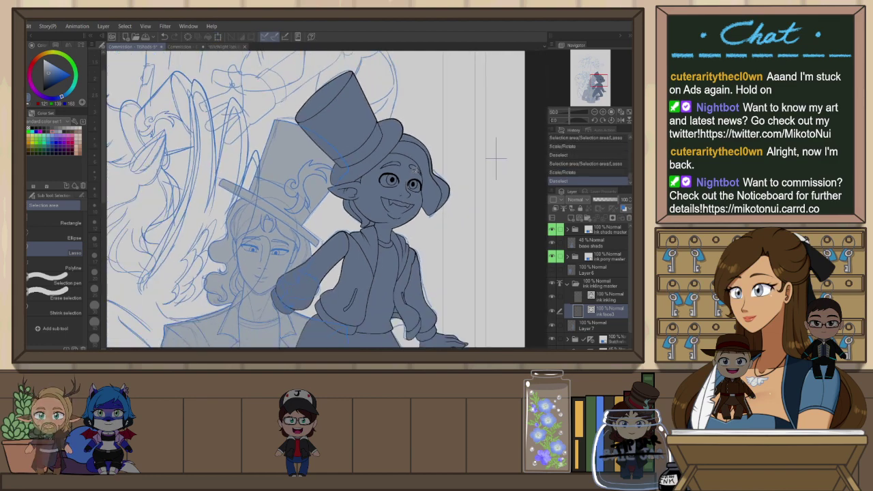
scroll(416, 169, "up", 1)
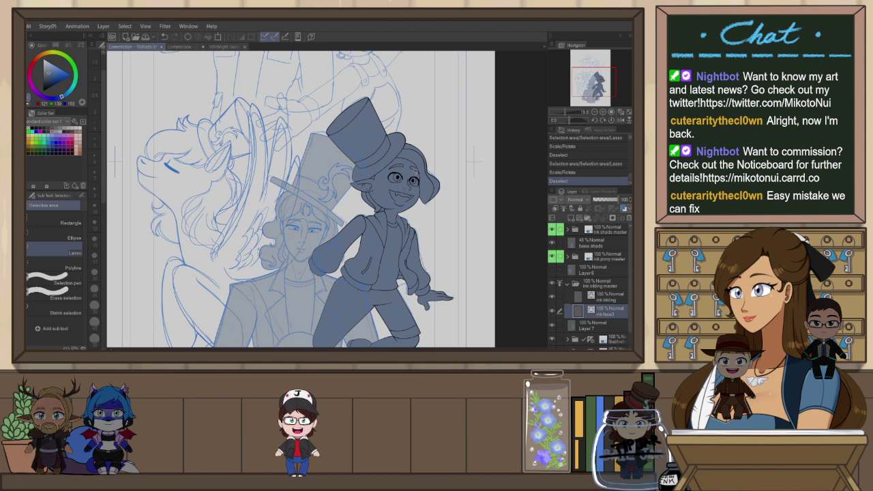
Ink a thin black mask outline around the near eye and across the nose bridge with Mikoto's G-Pen on the ink face3 layer
scroll(399, 170, "up", 6)
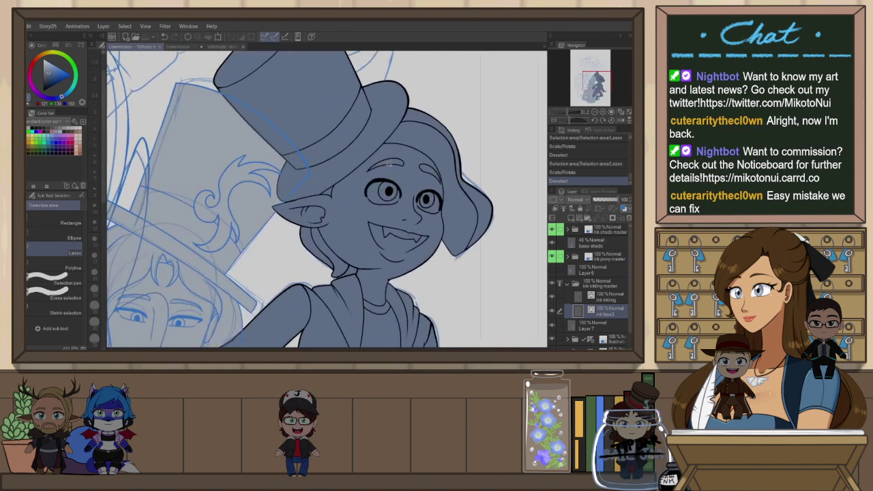
key("p")
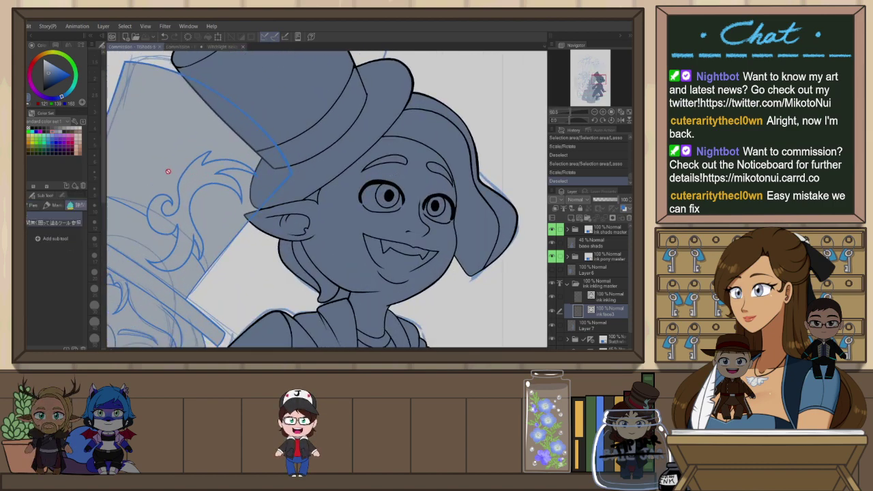
left_click(36, 206)
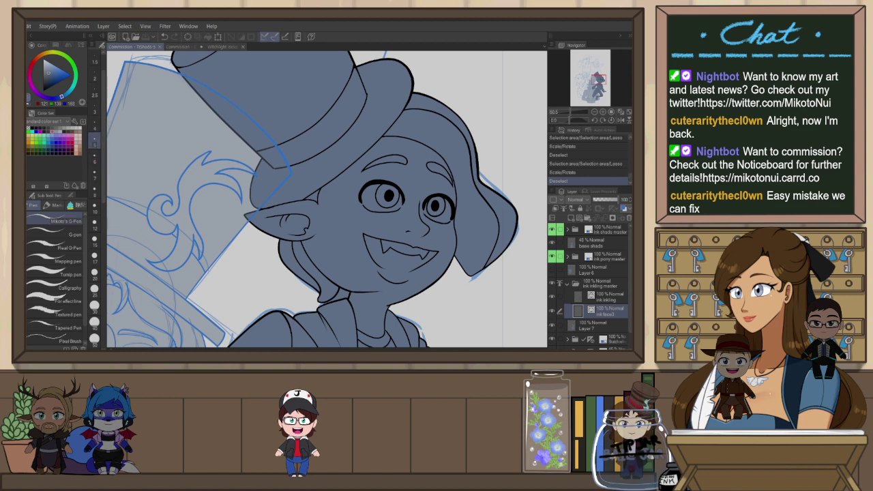
left_click_drag(364, 235, 369, 247)
key("ctrl+z")
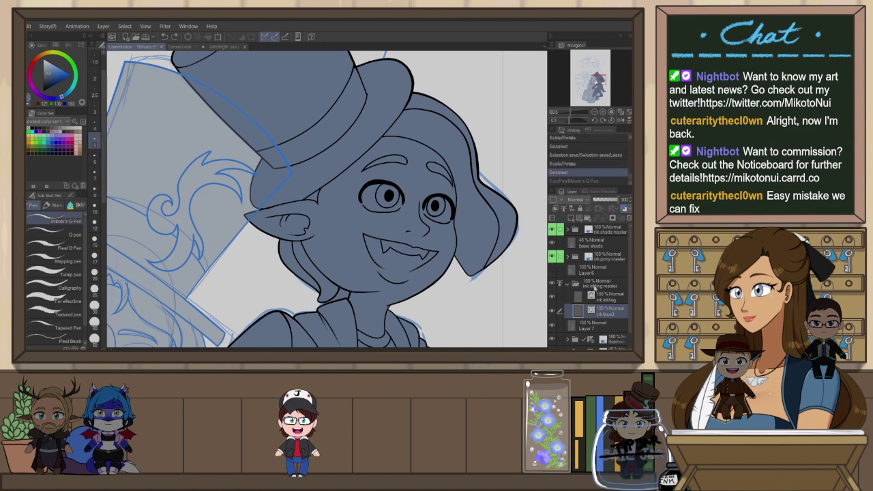
left_click_drag(367, 180, 360, 215)
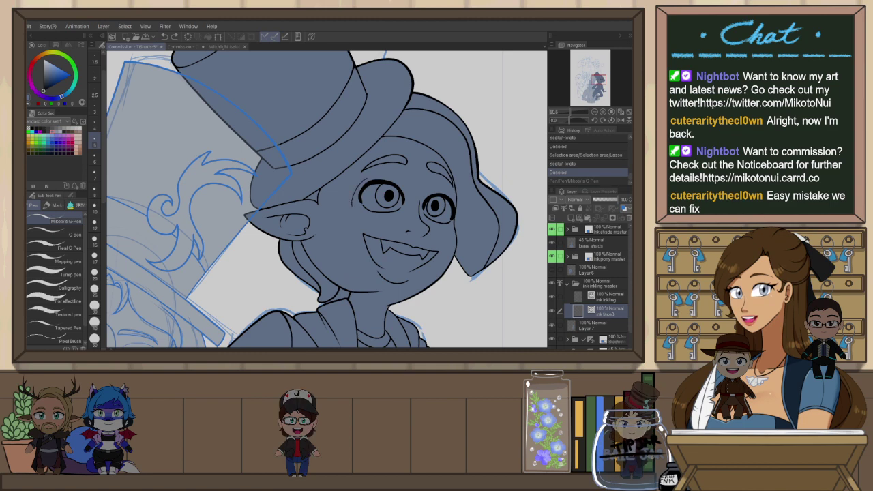
key("r")
left_click_drag(491, 118, 376, 68)
scroll(369, 139, "up", 1)
key("ctrl+z")
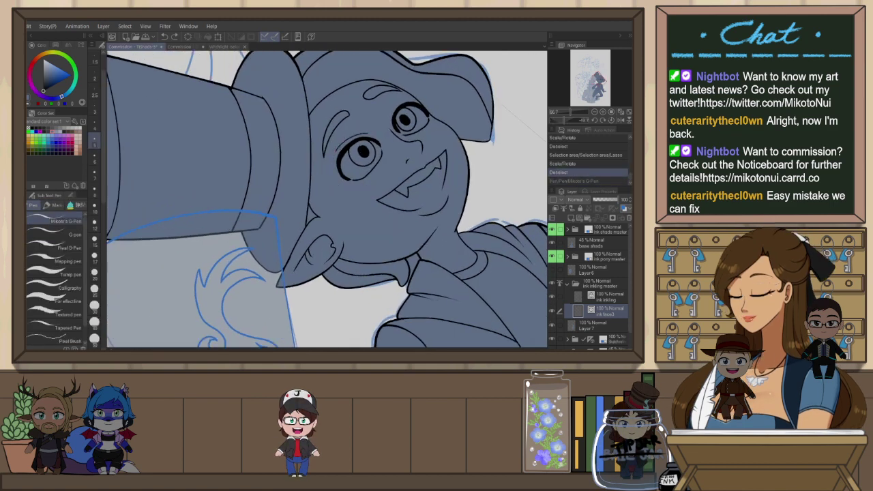
left_click_drag(337, 161, 351, 180)
key("ctrl+z")
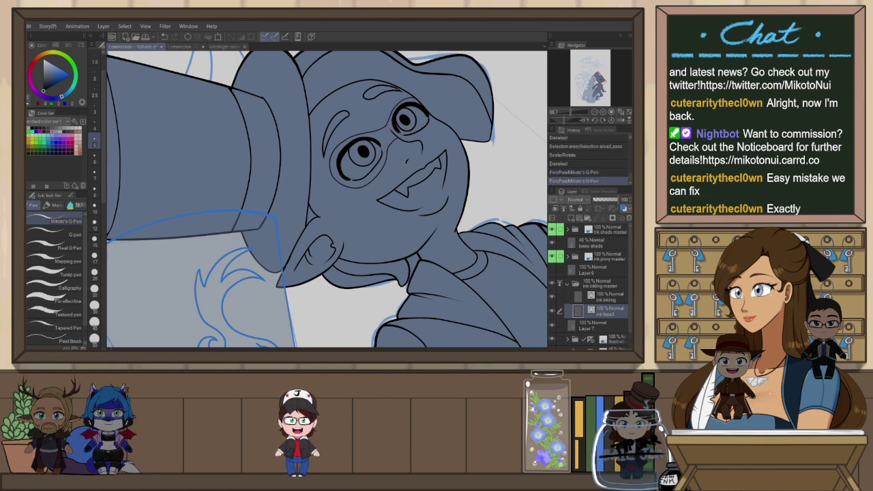
Ink the mask outline around the far eye, redrawing its lower curve and outer end to meet the face edge
left_click_drag(433, 120, 412, 139)
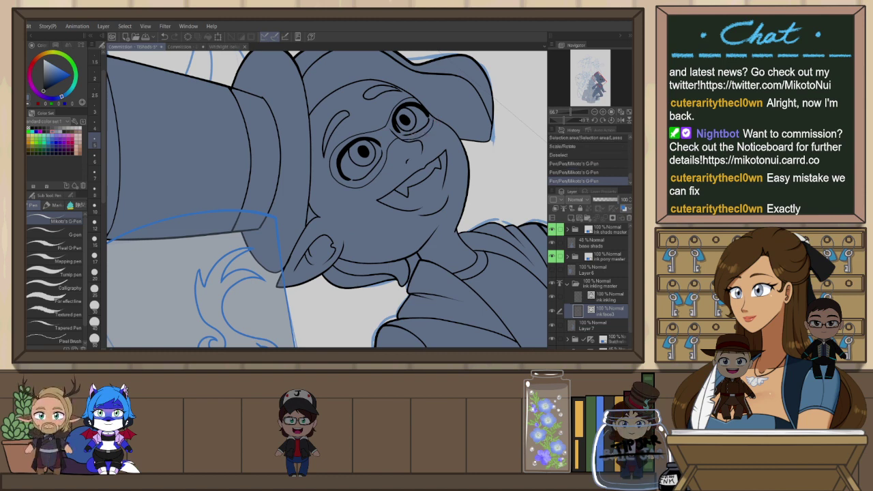
key("ctrl+z")
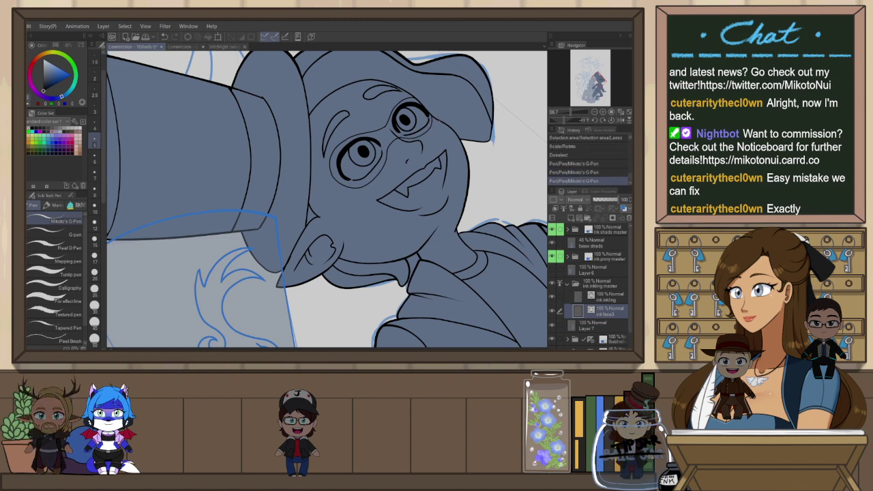
scroll(430, 112, "up", 2)
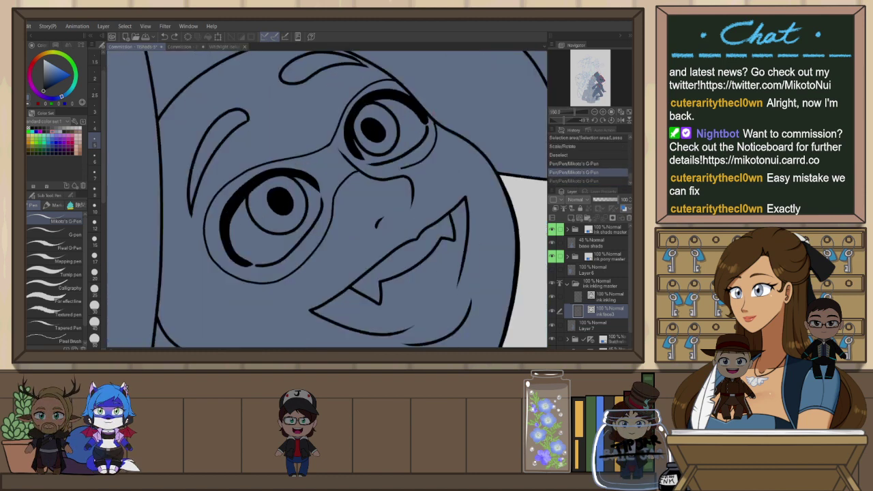
left_click_drag(401, 172, 359, 170)
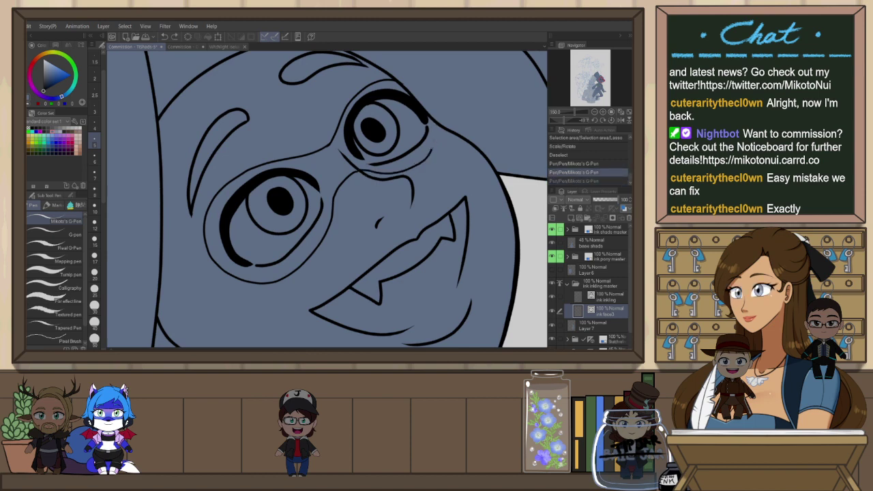
key("ctrl+z")
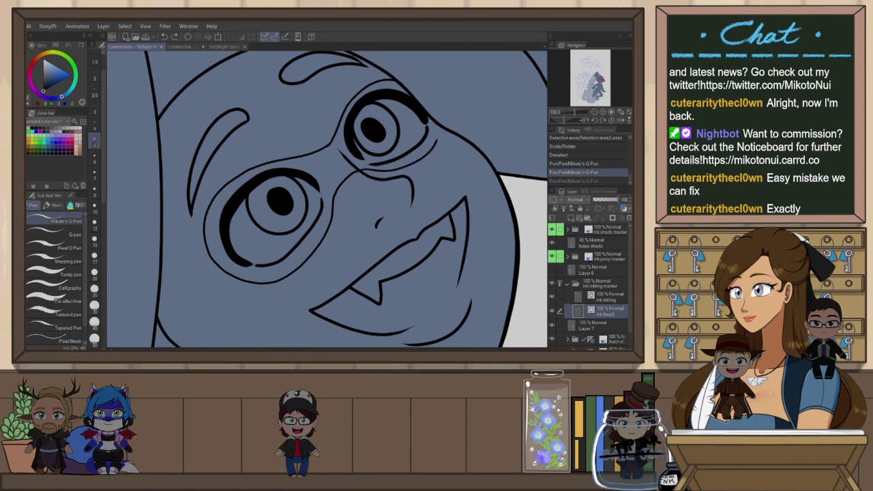
left_click_drag(434, 121, 438, 140)
Erase the mask line's overshoot beyond the face edge and pinch the near eye's mask outline closer to the eye
key("e")
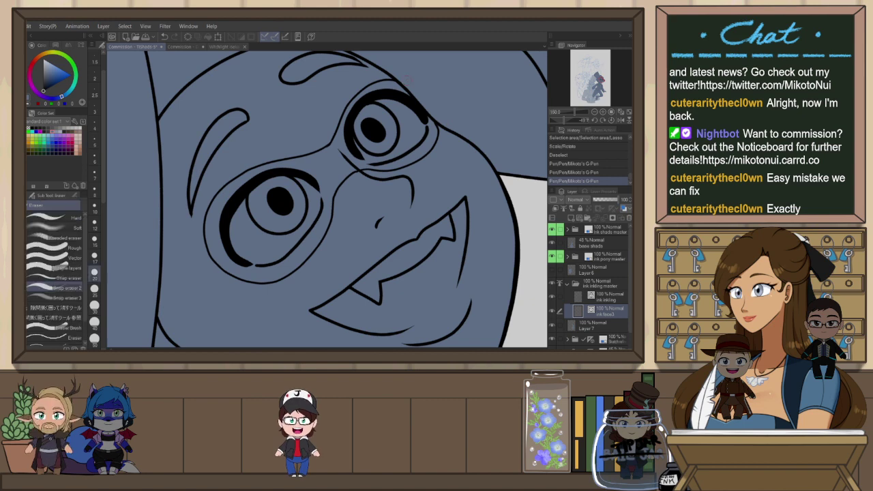
left_click_drag(404, 83, 414, 82)
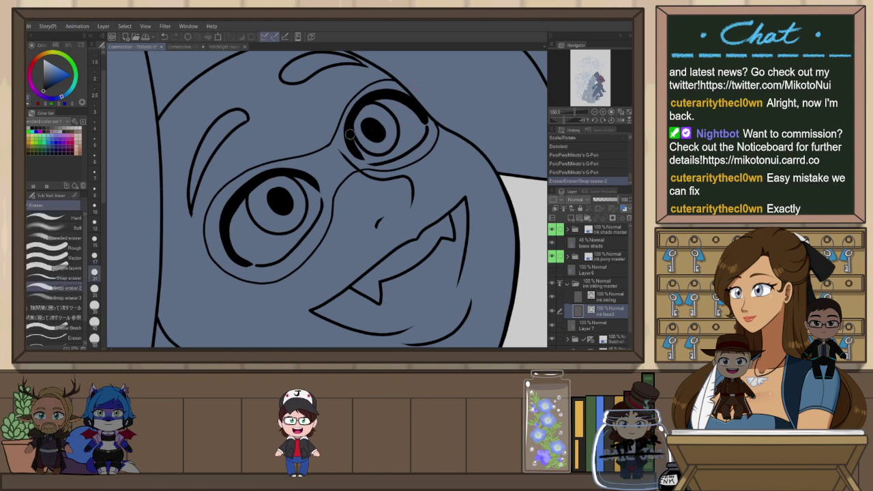
key("y")
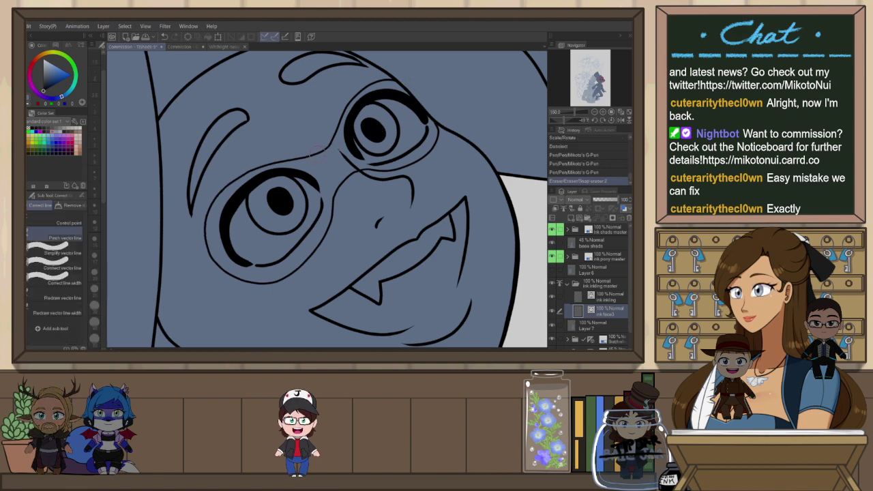
left_click_drag(215, 259, 248, 283)
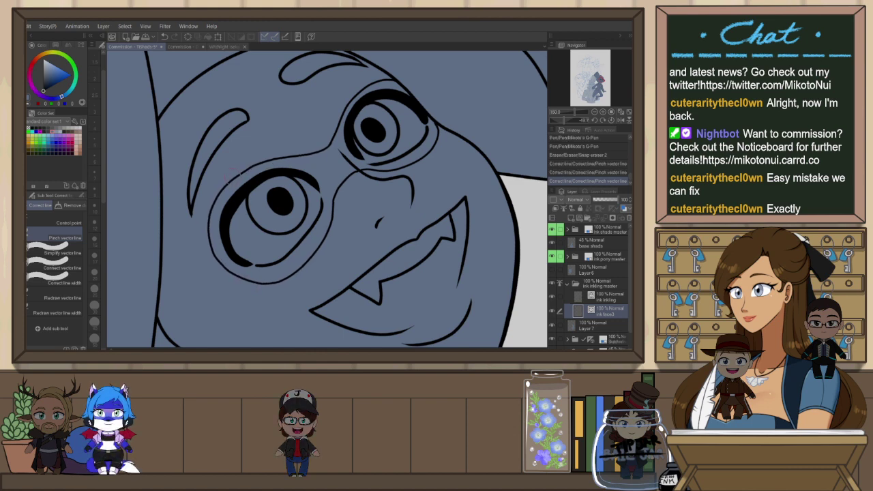
Examine the inkling's new mask outline and eye placement against the whole composition at several zoom levels
scroll(429, 138, "down", 2)
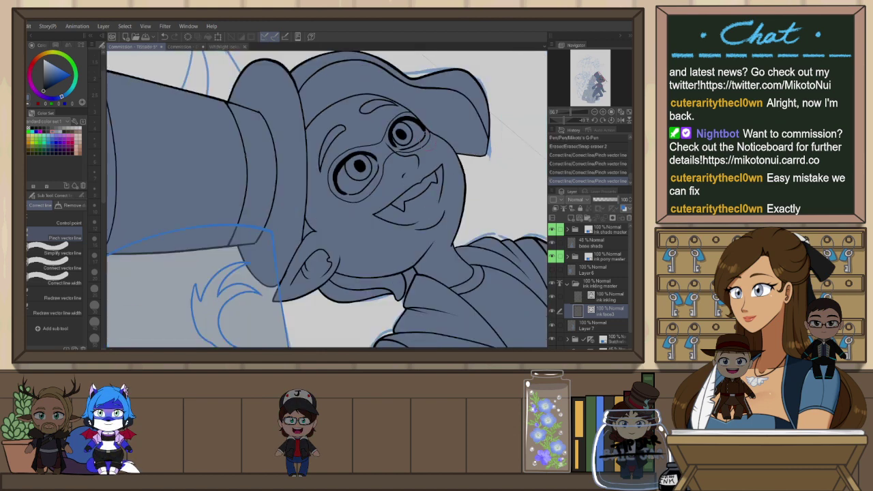
scroll(428, 140, "down", 6)
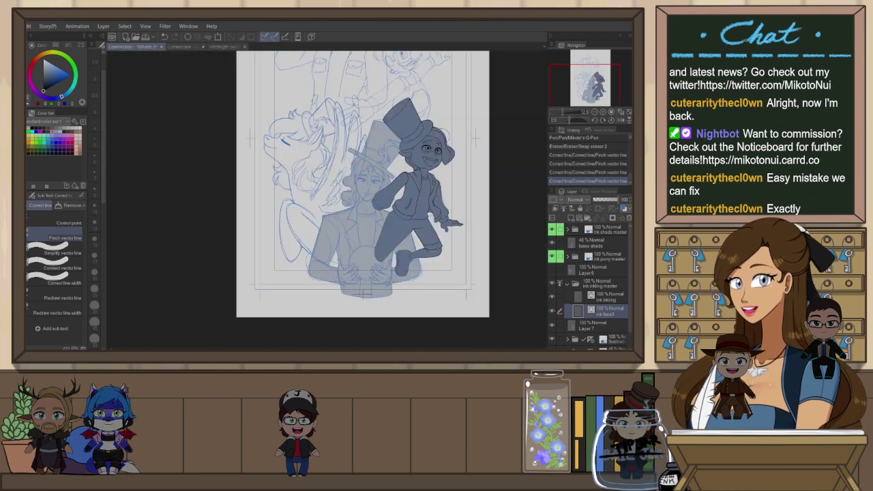
scroll(510, 141, "up", 2)
scroll(511, 141, "down", 2)
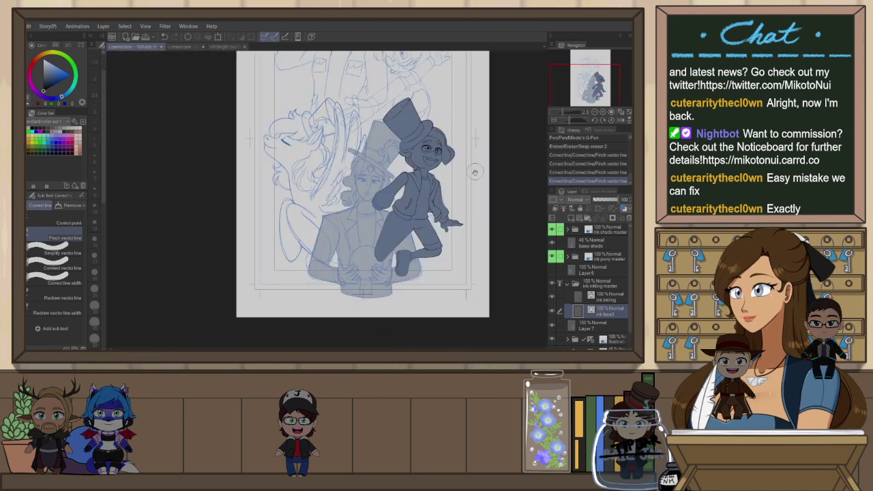
scroll(475, 172, "up", 1)
scroll(426, 198, "up", 4)
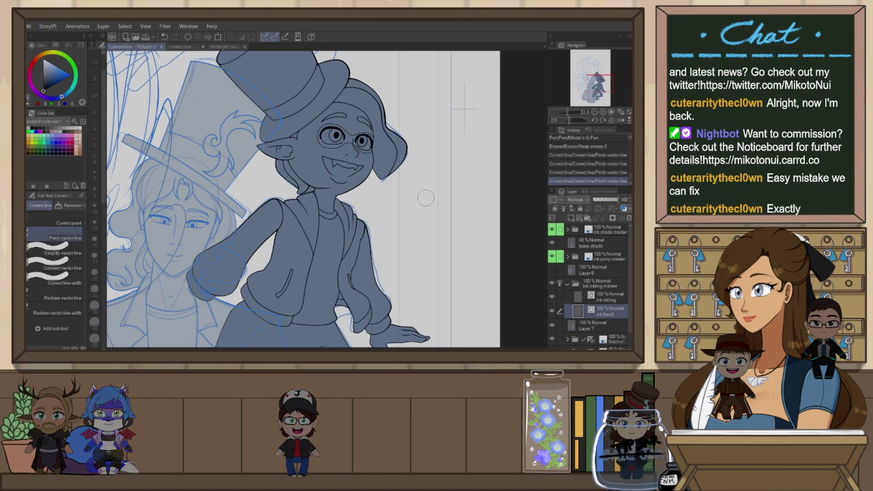
scroll(426, 198, "down", 1)
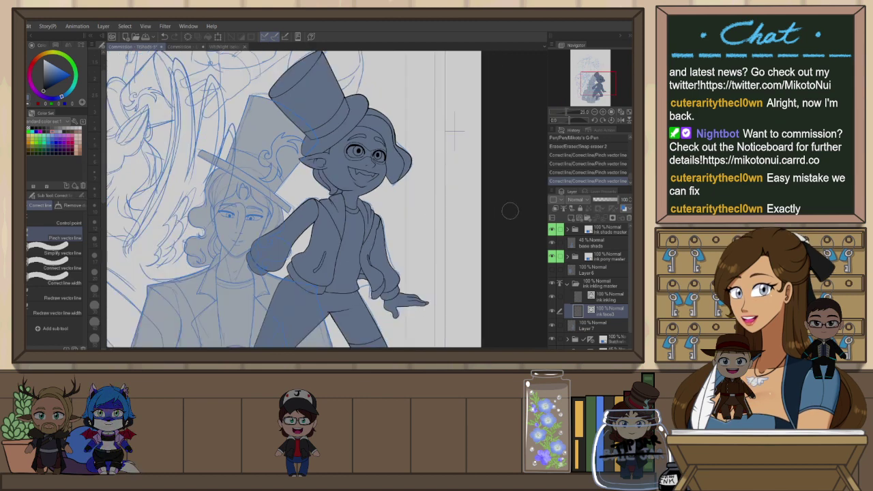
left_click_drag(415, 259, 438, 270)
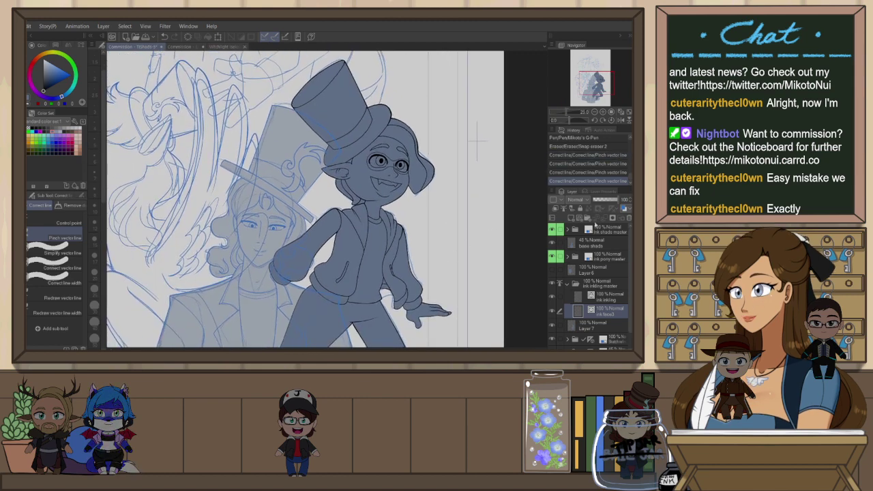
Set the base shads layer's opacity to 100%
left_click(596, 244)
left_click_drag(615, 200, 628, 201)
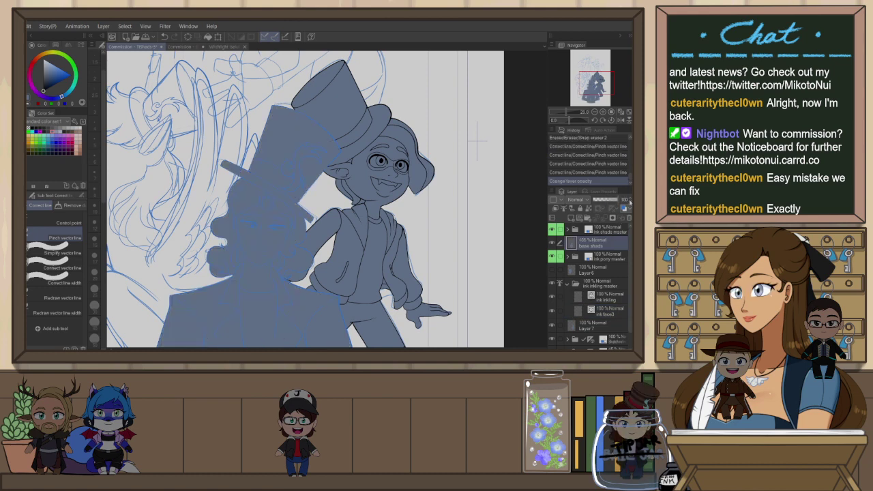
Switch off the layer color of the ink shads master folder and collapse the ink inkling master folder
left_click(621, 230)
left_click(624, 211)
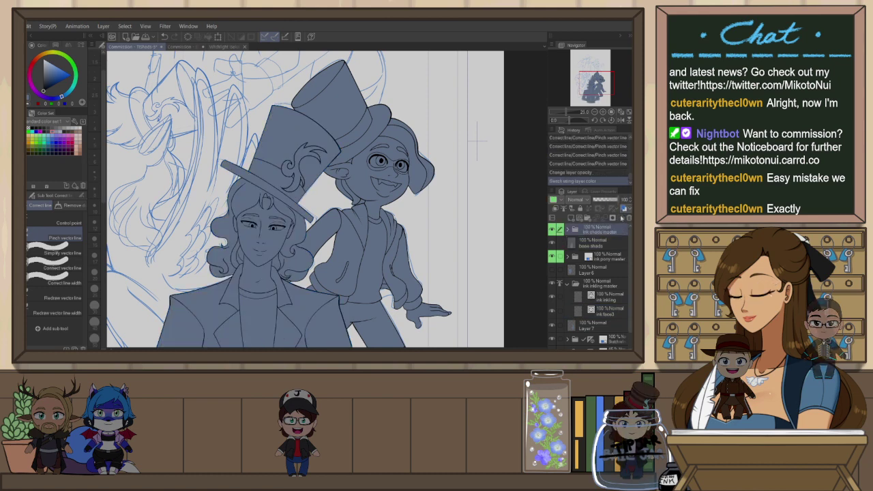
left_click(567, 284)
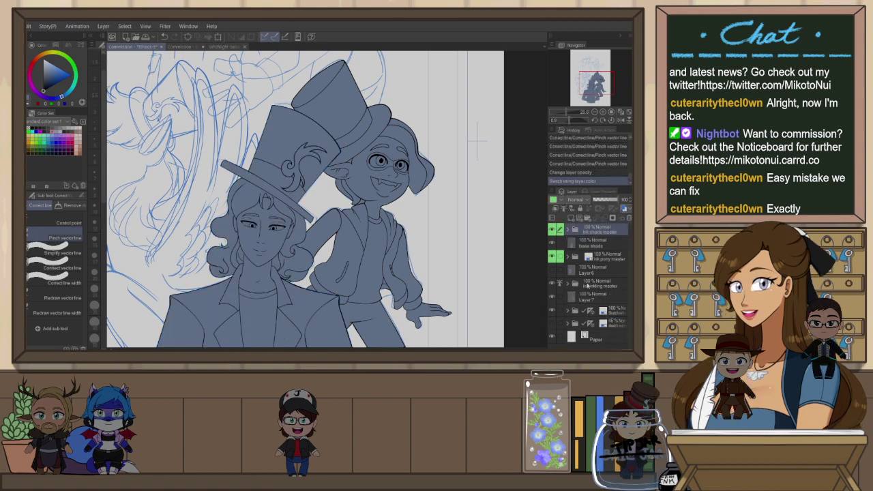
Show Layer 6 and switch off the layer color of the ink pony master folder
left_click(552, 271)
left_click(593, 257)
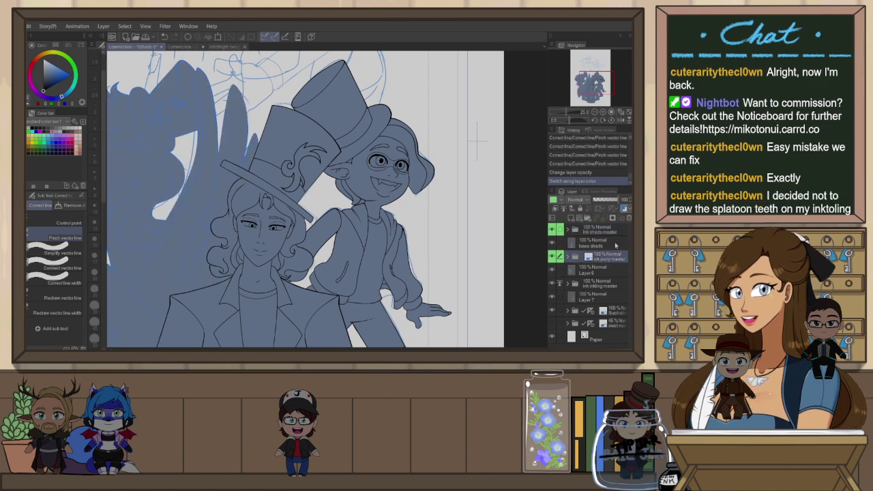
left_click(623, 208)
key("ctrl+minus")
key("ctrl+minus")
key("ctrl+plus")
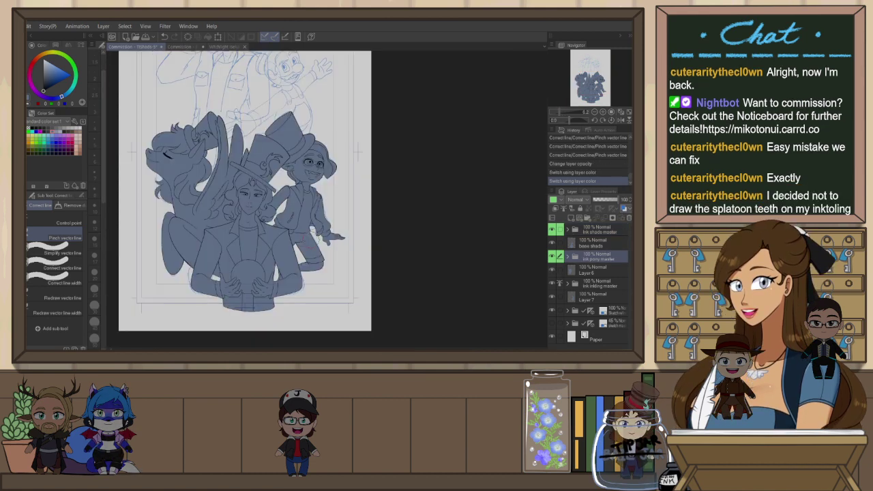
left_click_drag(342, 234, 438, 264)
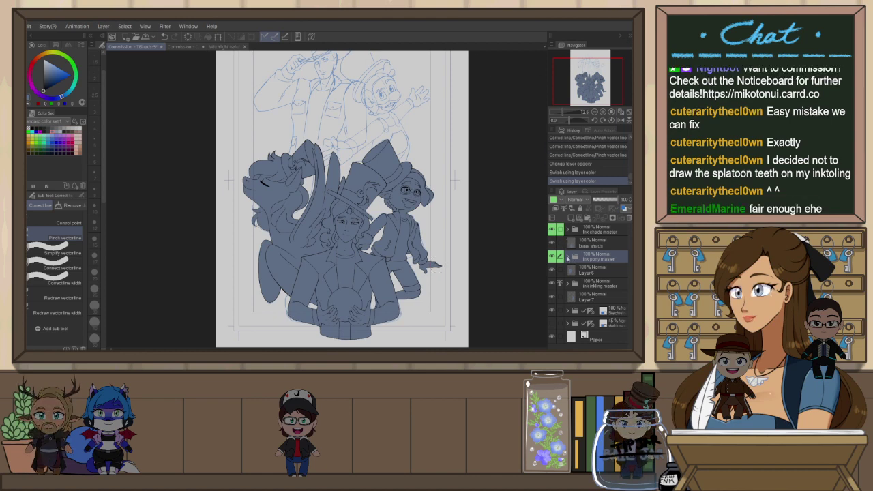
Duplicate the ink symbol layer from the ink shads master folder and move the copy into the ink inkling master folder
left_click(570, 228)
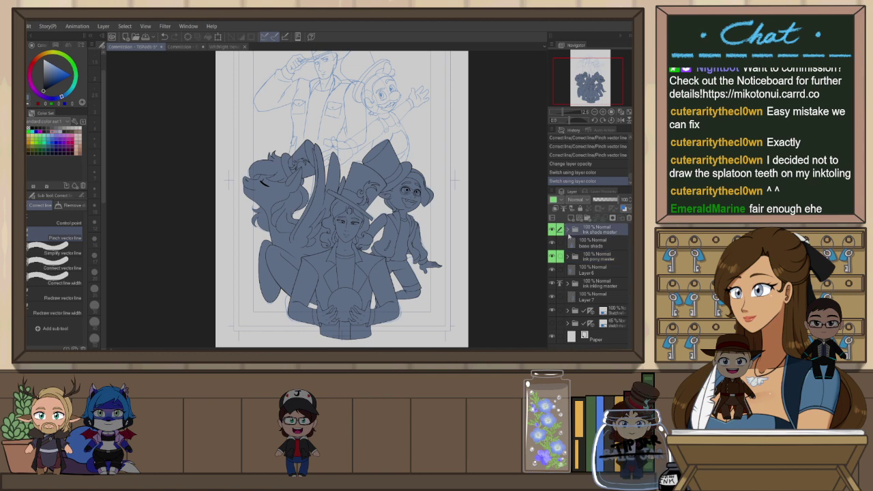
left_click(567, 230)
left_click(602, 244)
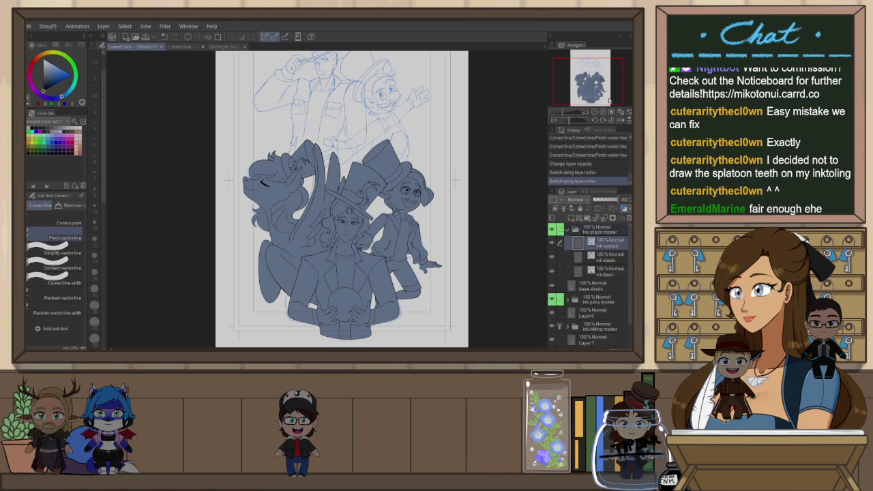
key("ctrl+j")
mouse_move(611, 245)
left_mouse_down()
mouse_move(612, 229)
mouse_move(599, 229)
left_mouse_up()
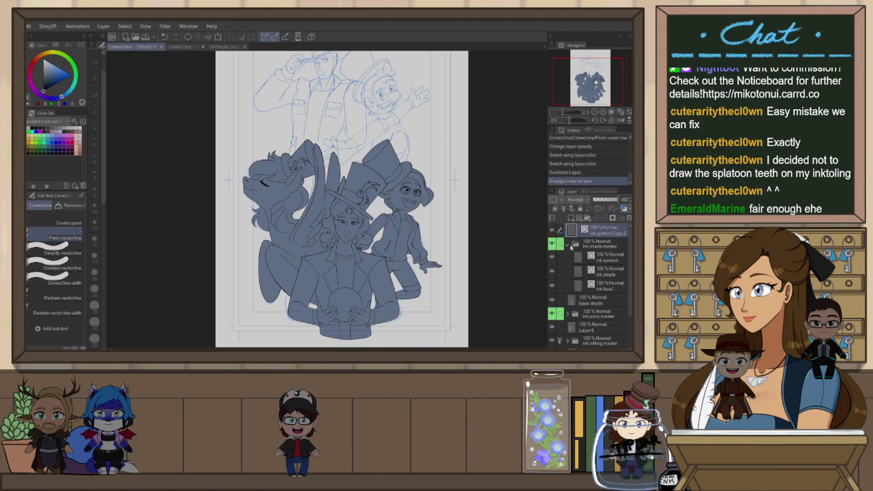
left_click(568, 245)
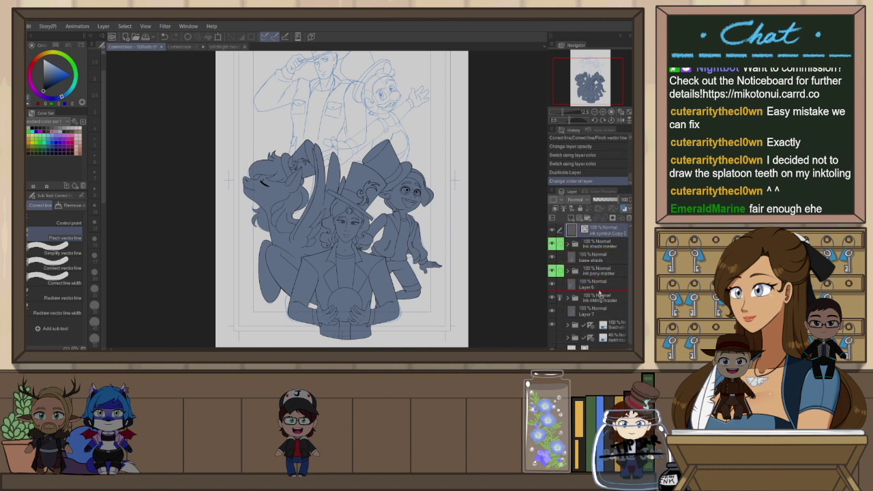
mouse_move(599, 294)
left_mouse_down()
mouse_move(582, 300)
mouse_move(602, 304)
left_mouse_up()
scroll(404, 205, "up", 4)
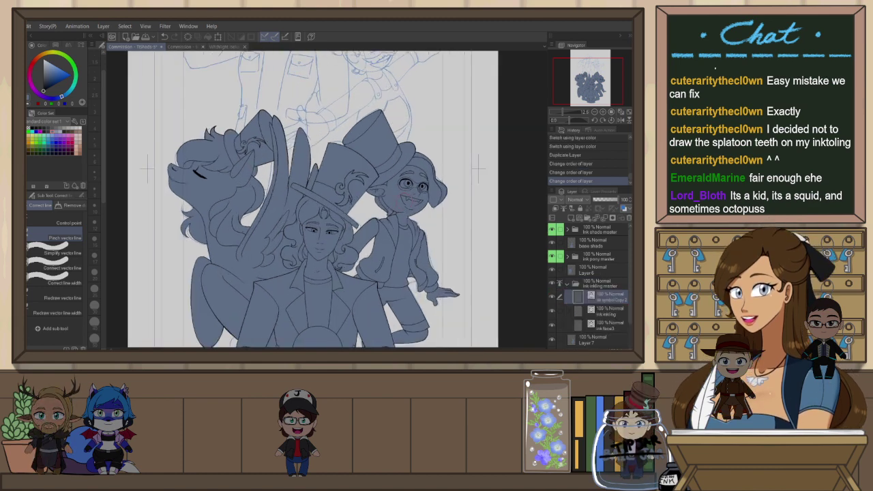
Move, scale and rotate the copied swirl symbol to fit the side of the inkling's top hat
key("ctrl+t")
left_click_drag(392, 193, 407, 146)
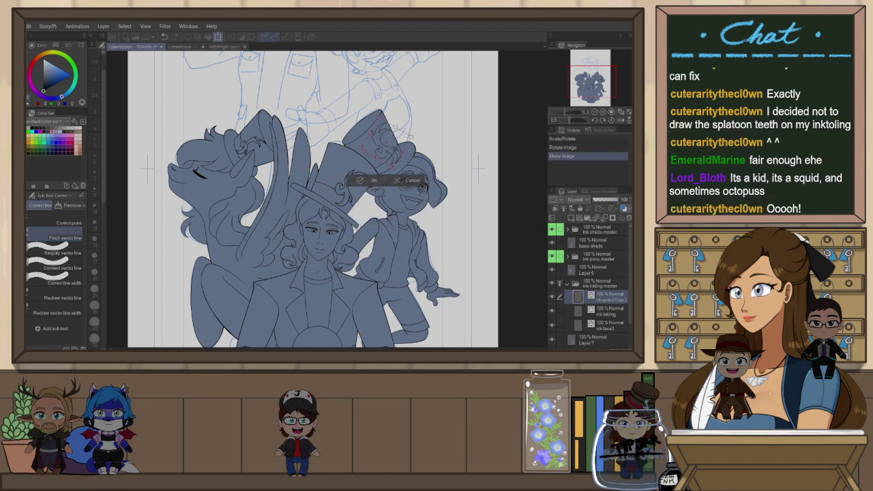
scroll(456, 113, "up", 3)
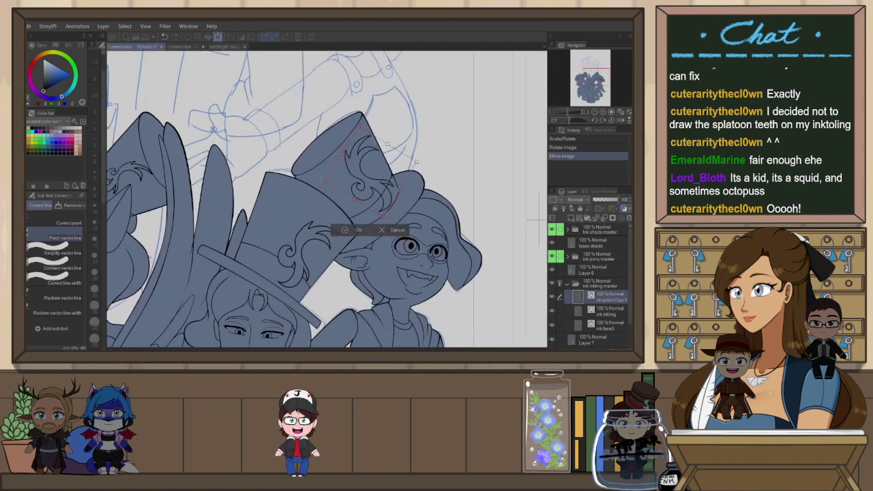
left_click_drag(414, 165, 401, 170)
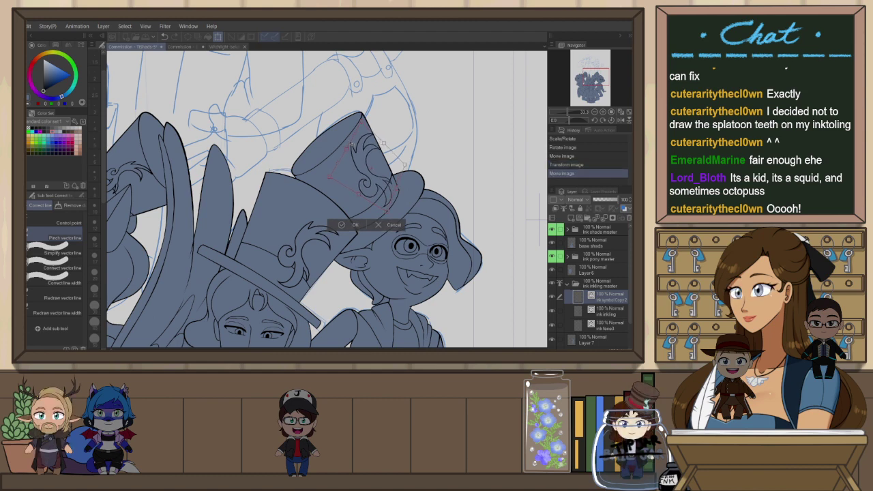
left_click_drag(350, 146, 372, 134)
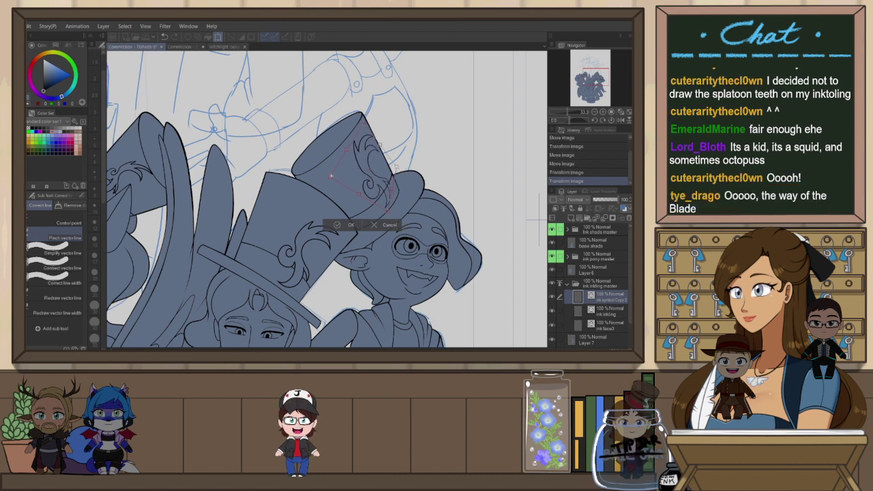
left_click_drag(330, 178, 404, 202)
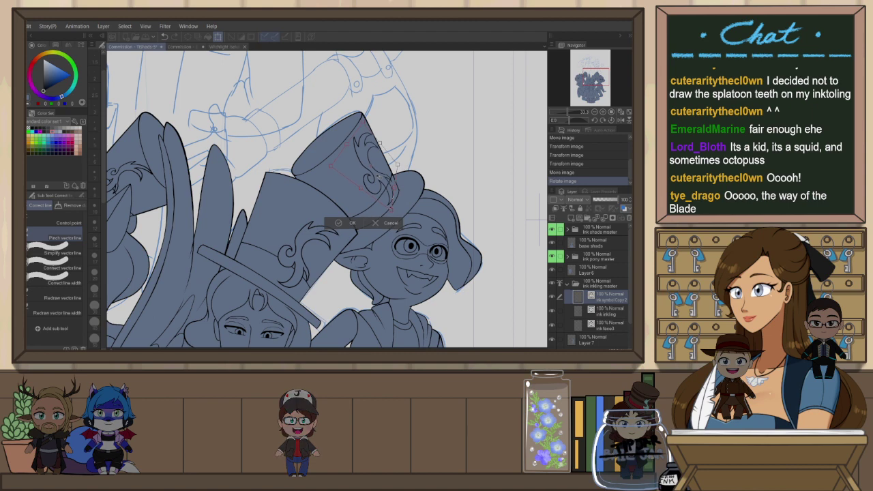
left_click_drag(380, 177, 379, 176)
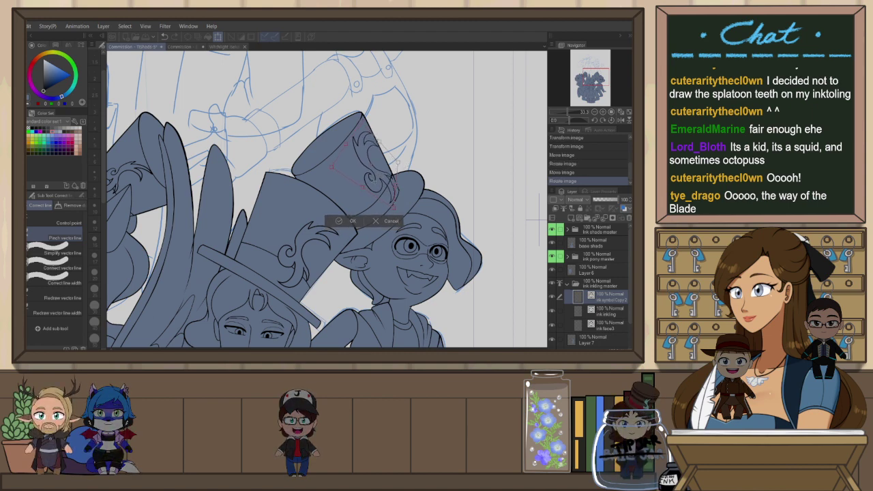
key("Return")
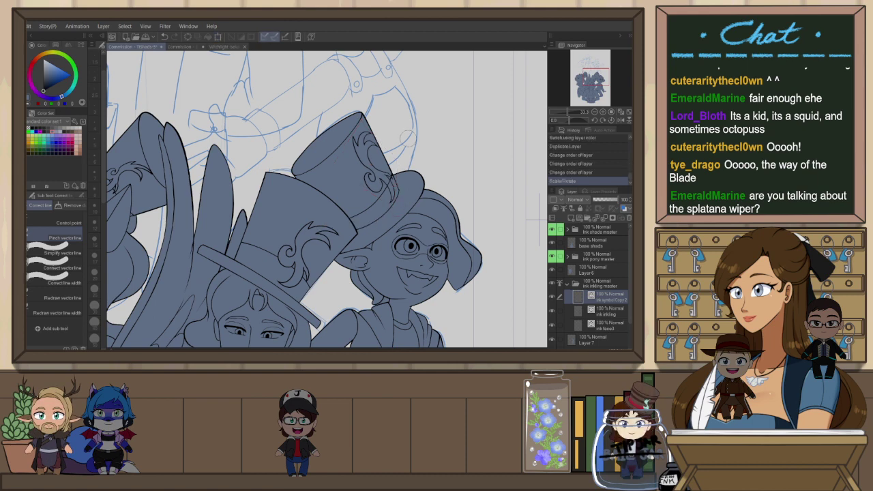
Shrink the copied symbol further and reposition it near the hat's outer edge, just above the brim
scroll(409, 138, "down", 3)
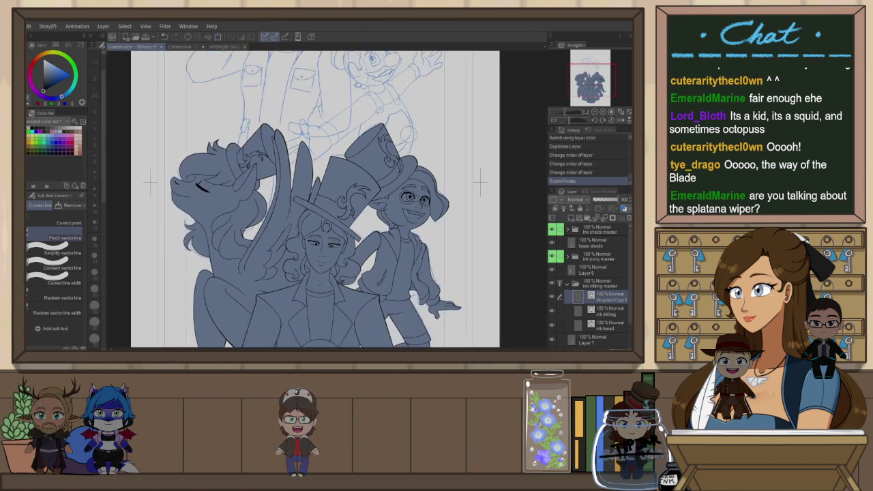
scroll(408, 134, "up", 3)
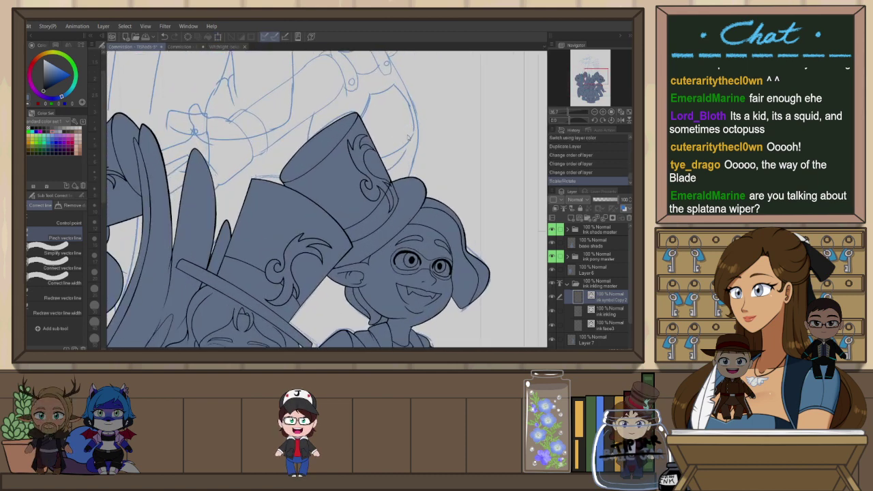
key("ctrl+t")
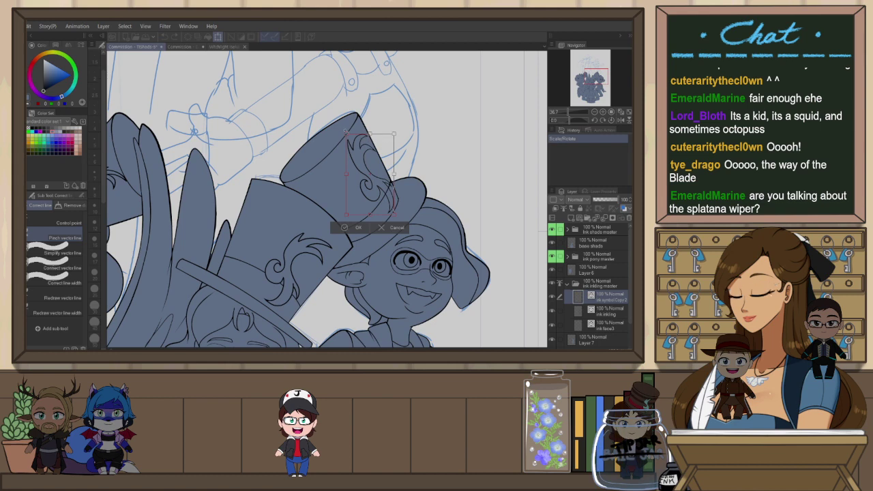
mouse_move(345, 132)
left_mouse_down()
mouse_move(358, 155)
mouse_move(384, 168)
mouse_move(356, 145)
left_mouse_up()
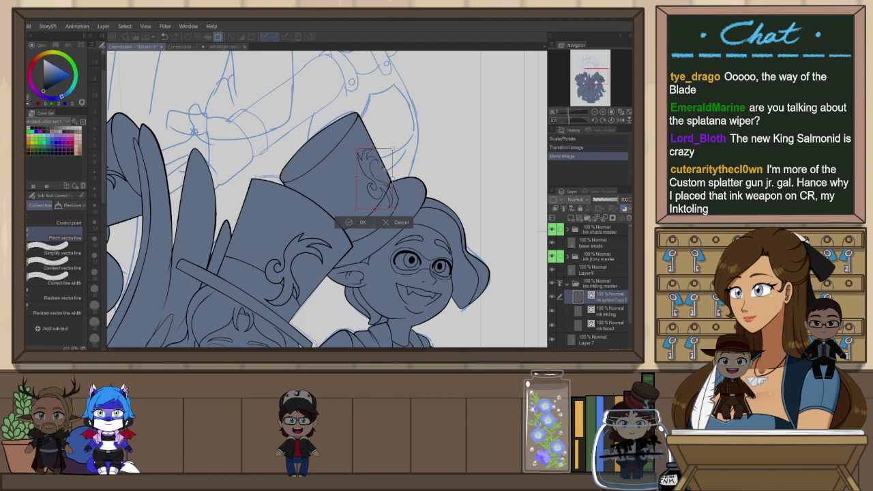
left_click(362, 223)
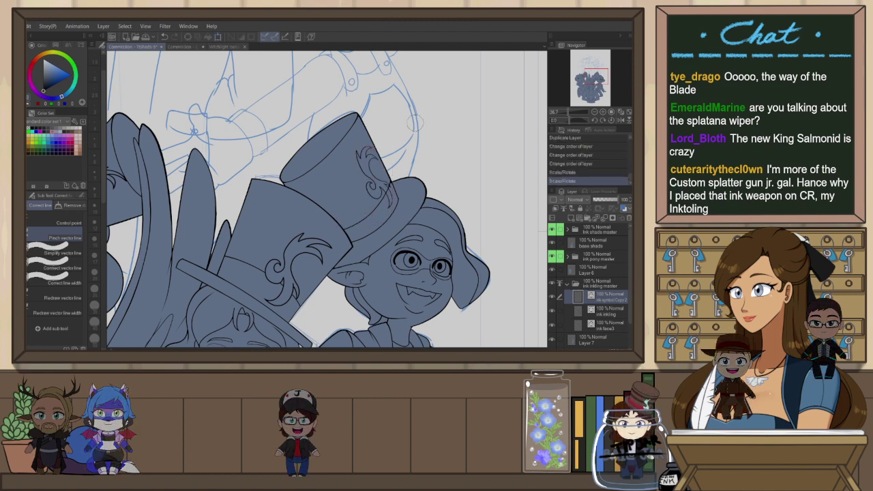
Erase the parts of the hat lines on the ink inkling layer that cross through the swirl symbol
scroll(413, 124, "up", 3)
left_click(618, 309)
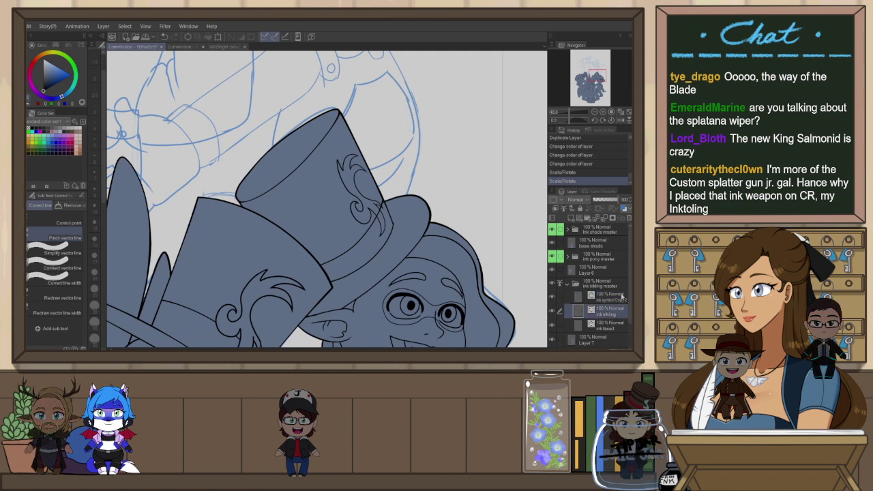
key("e")
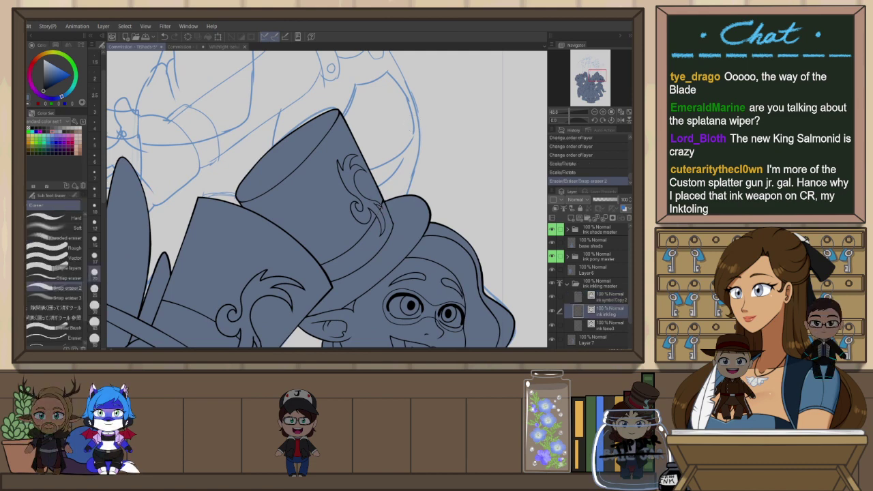
scroll(382, 204, "up", 2)
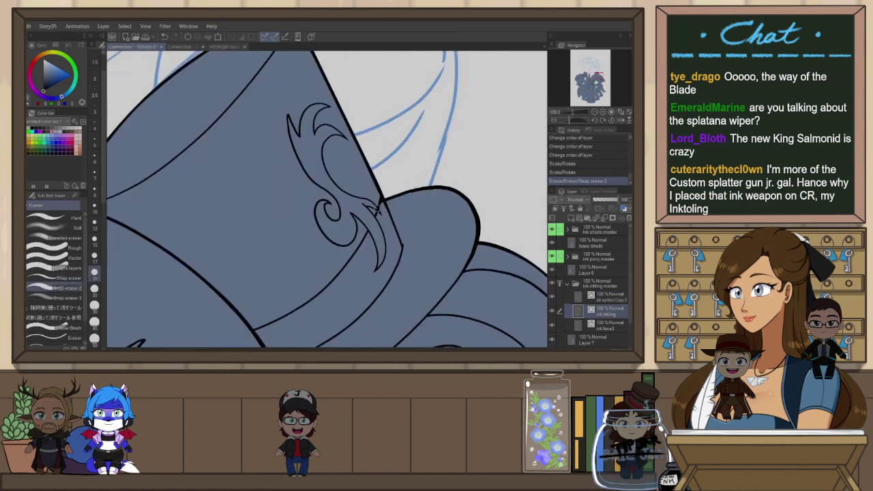
left_click(377, 210)
key("ctrl+z")
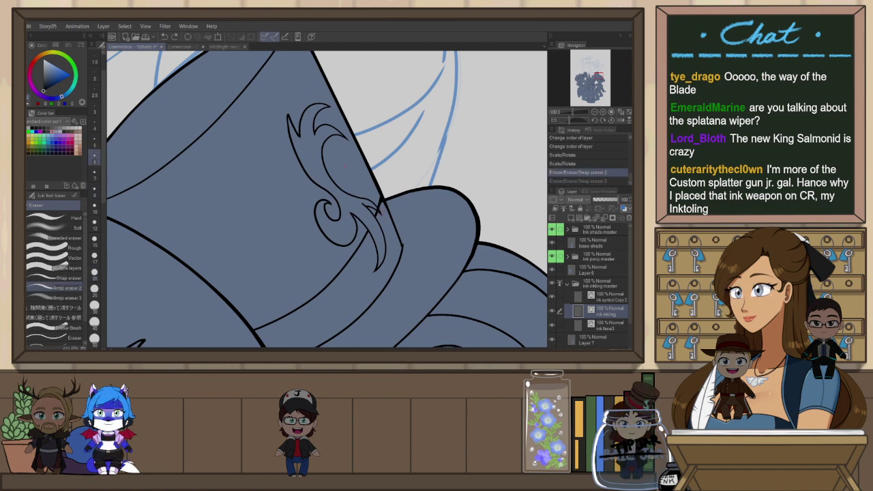
scroll(377, 208, "up", 2)
left_click(378, 230)
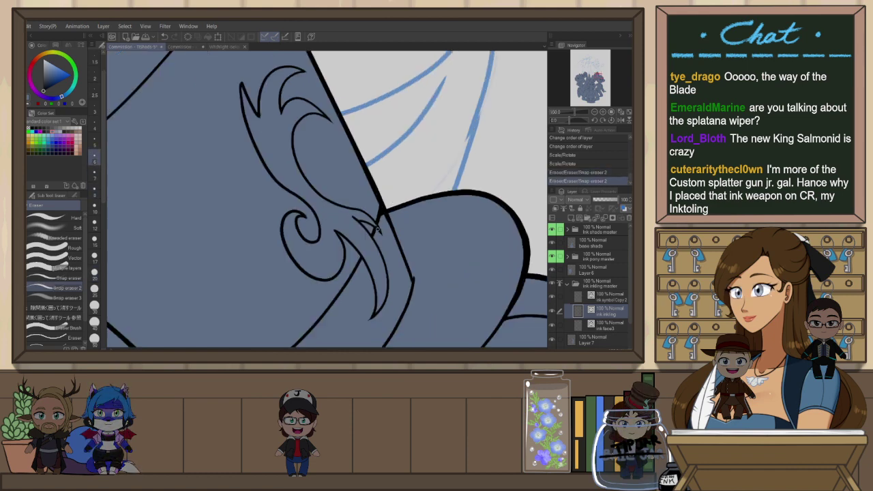
Shrink the short leftover hat line segment at the swirl symbol's tip as a vector object
key("o")
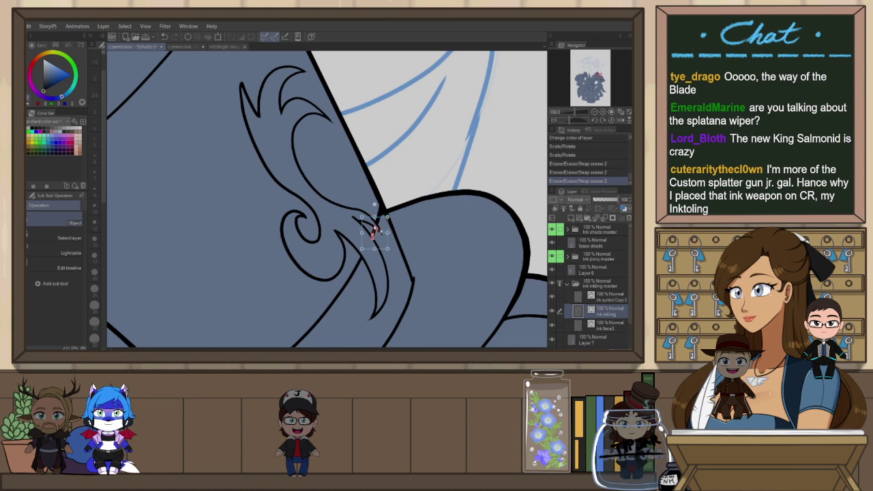
scroll(374, 232, "up", 1)
left_click_drag(385, 218, 384, 220)
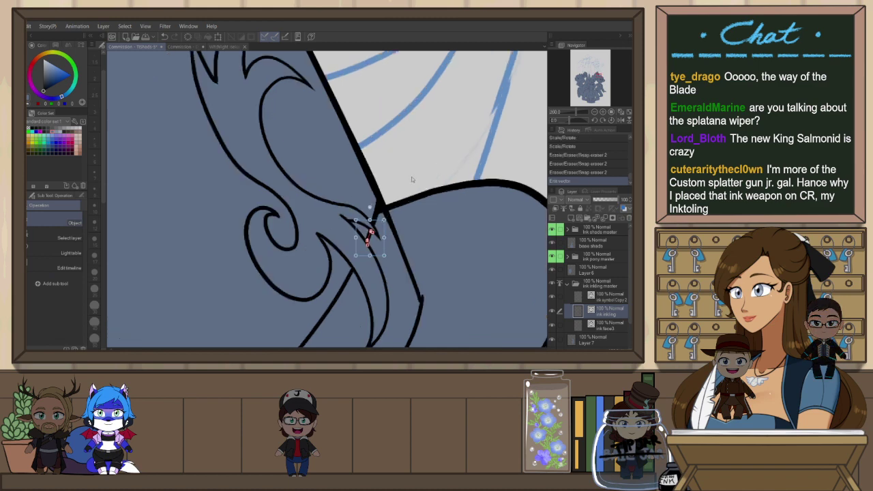
scroll(411, 185, "down", 3)
scroll(420, 230, "down", 5)
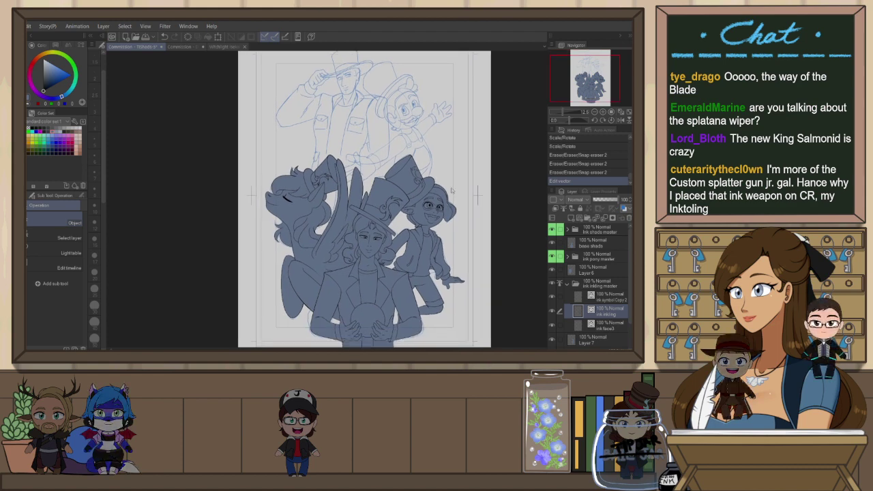
Set the brush size of the lines on the ink symbol Copy 2 layer to 11.0
left_click(612, 299)
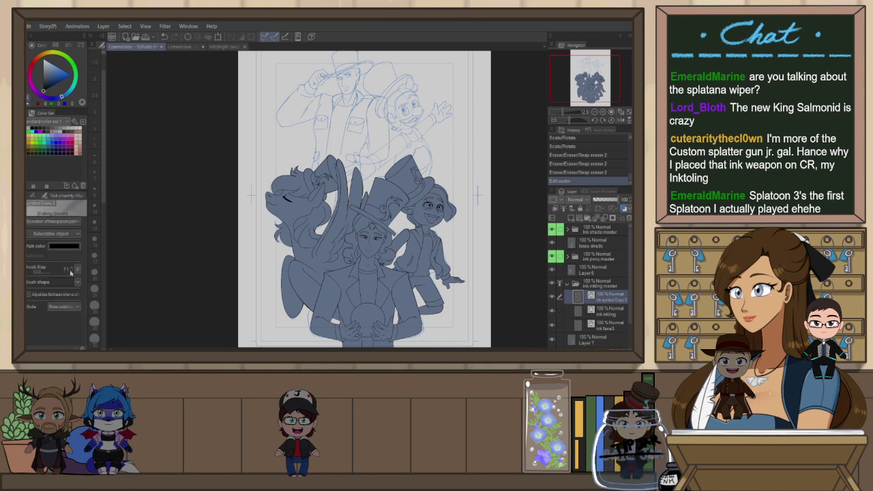
left_click(73, 268)
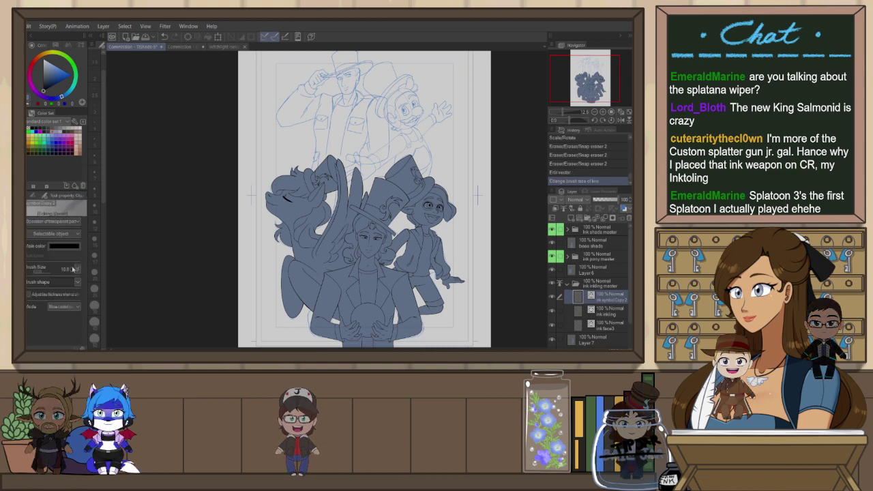
left_click(72, 267)
scroll(372, 147, "up", 2)
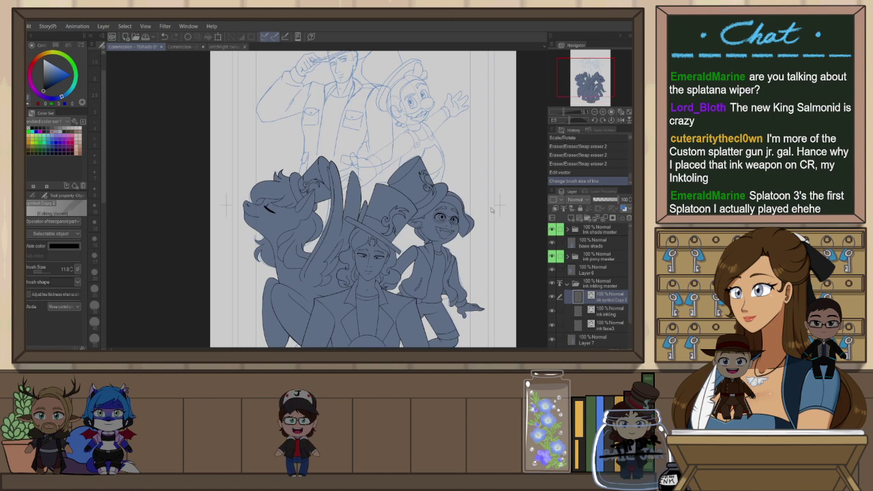
scroll(418, 134, "down", 4)
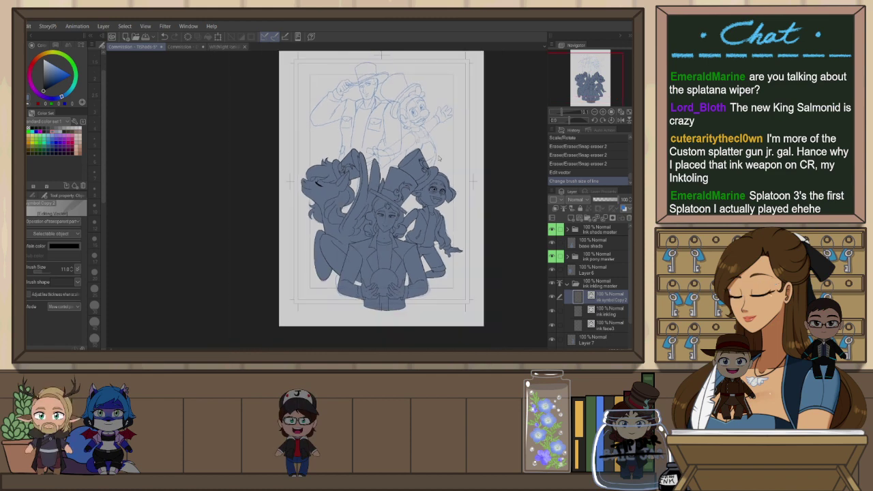
scroll(442, 159, "up", 2)
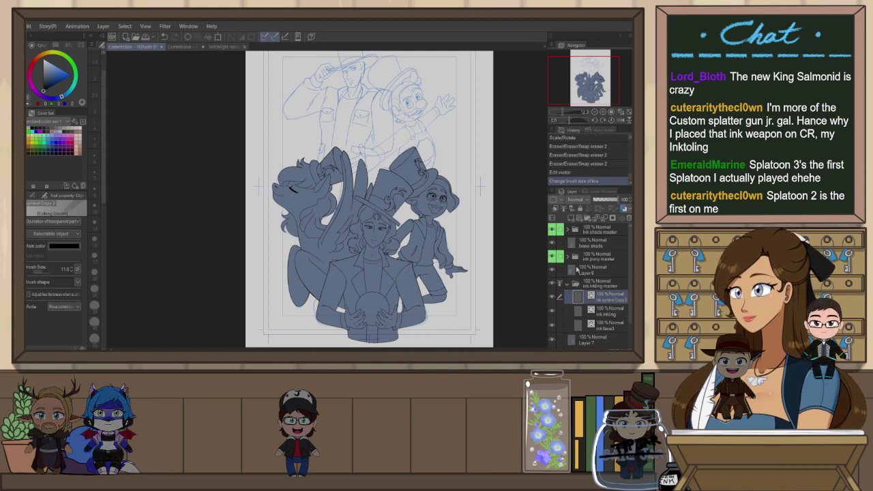
Collapse the ink inkling master folder and mark it with the green palette color
left_click(575, 282)
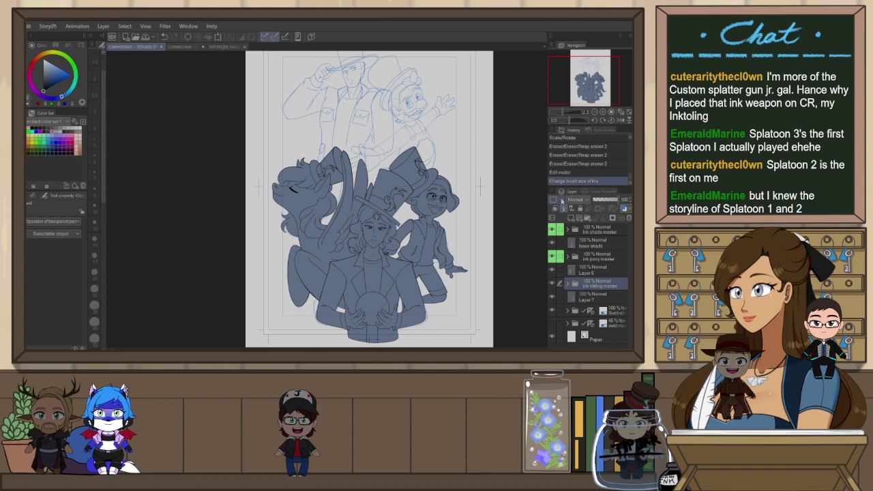
left_click(561, 201)
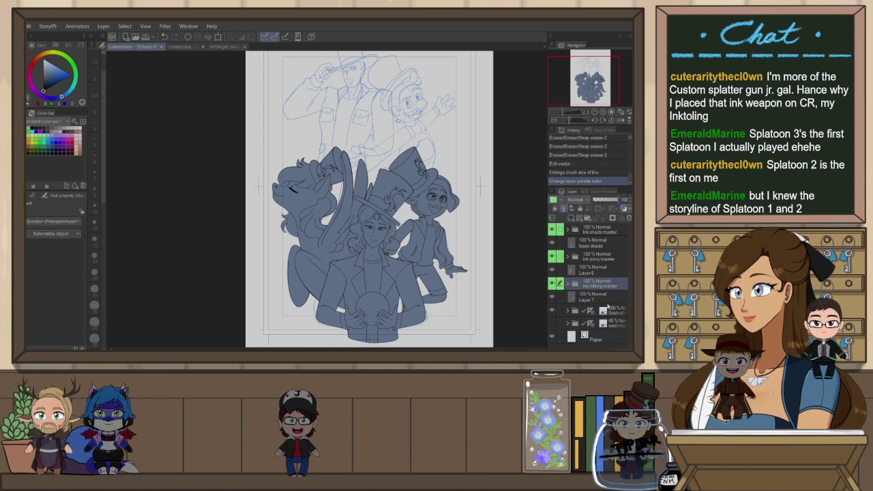
left_click(607, 301)
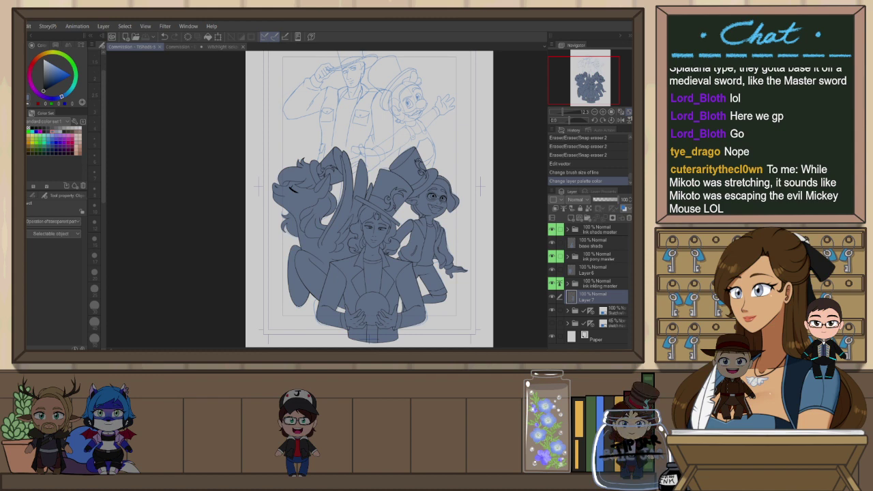
Add a new vector layer named ink face4 directly above the sketch folder
left_click(619, 313)
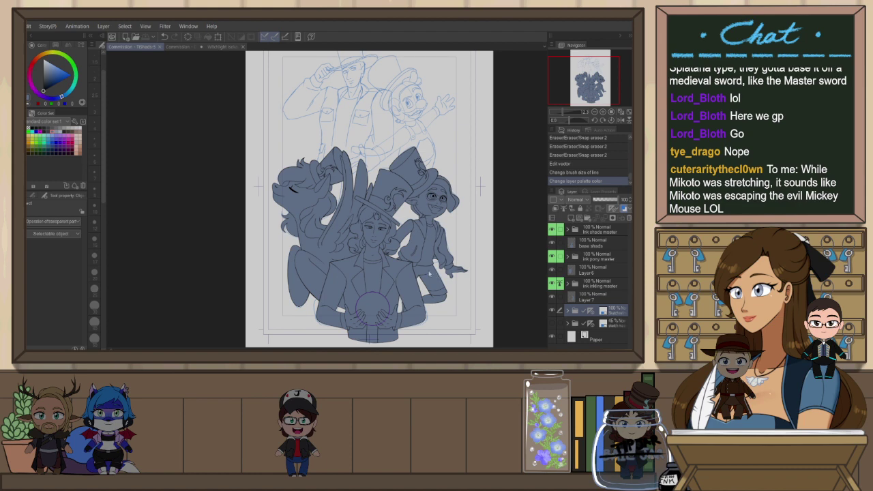
scroll(392, 194, "down", 5)
scroll(380, 116, "up", 5)
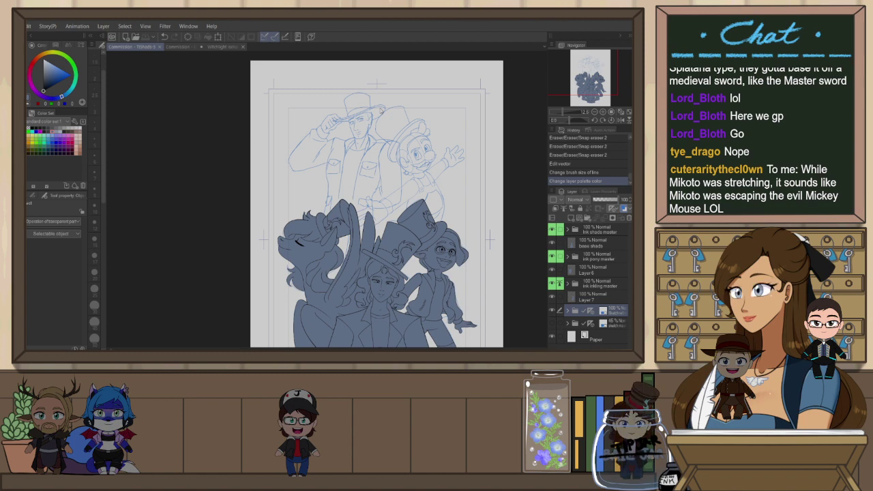
key("Return")
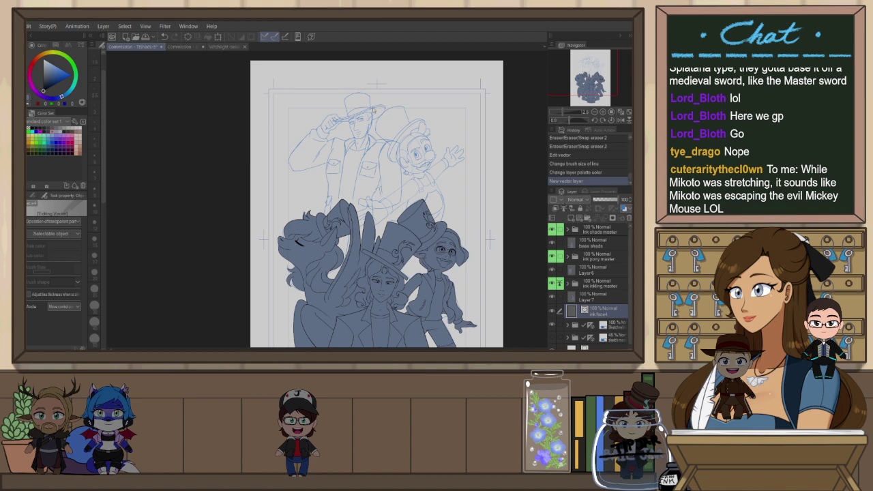
Examine how the pony's line art and base silhouette overlap the sketch by hiding and restoring the ink pony master folder and Layer 6
key("ctrl+minus")
key("ctrl+minus")
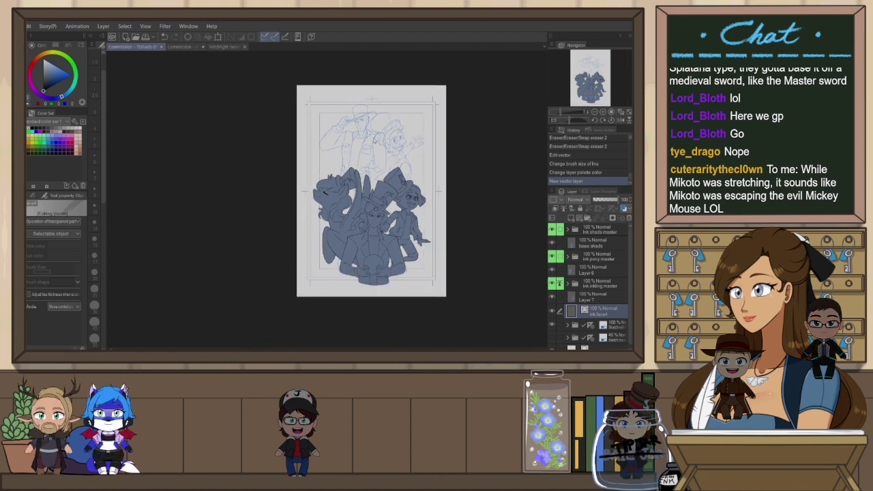
scroll(389, 172, "up", 2)
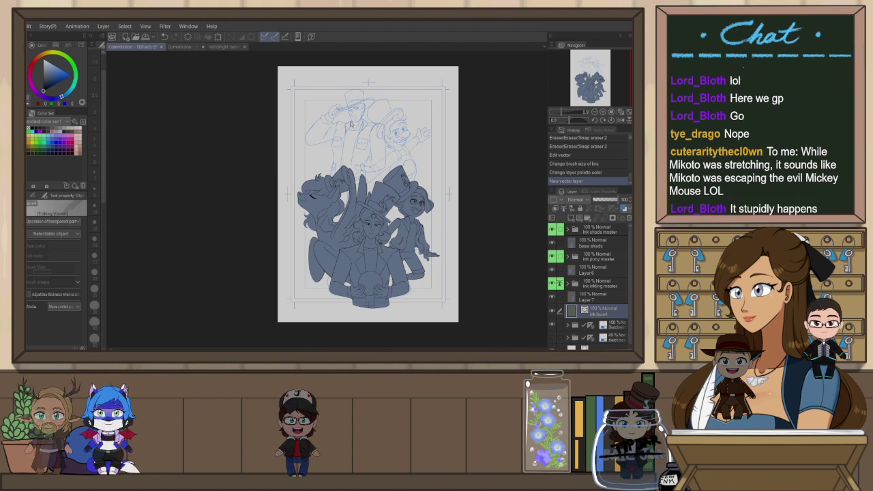
scroll(365, 105, "up", 5)
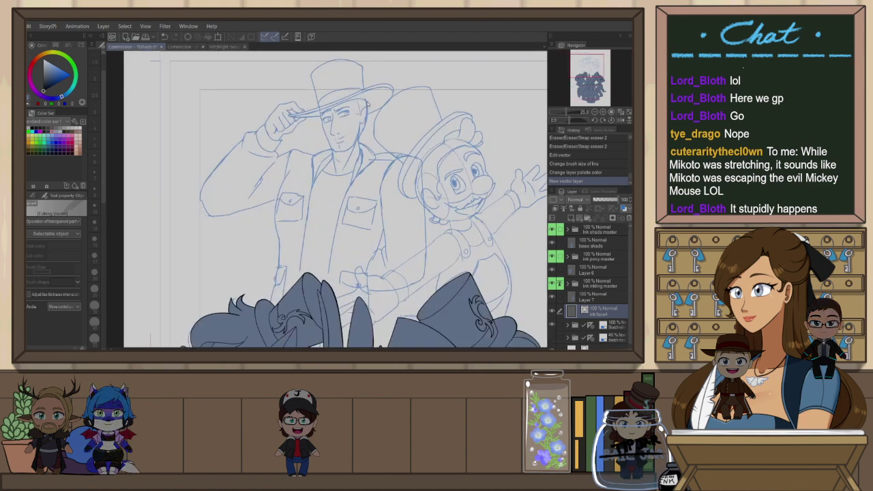
key("ctrl+0")
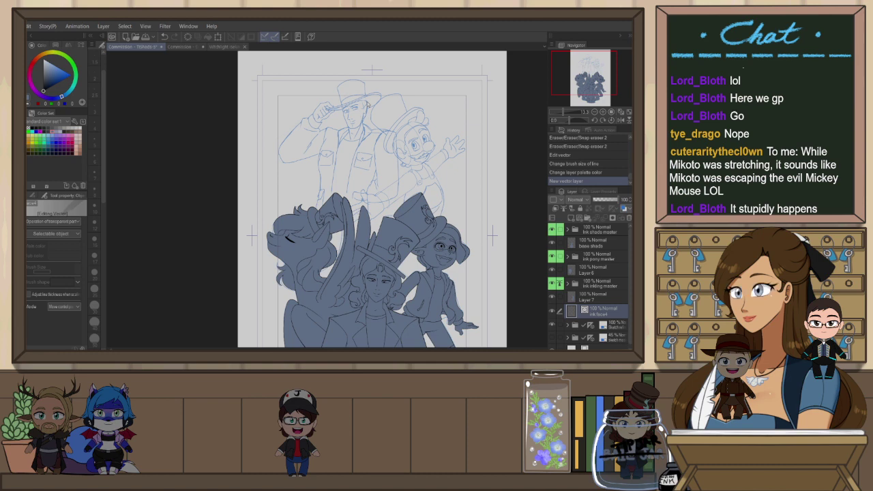
scroll(368, 102, "up", 3)
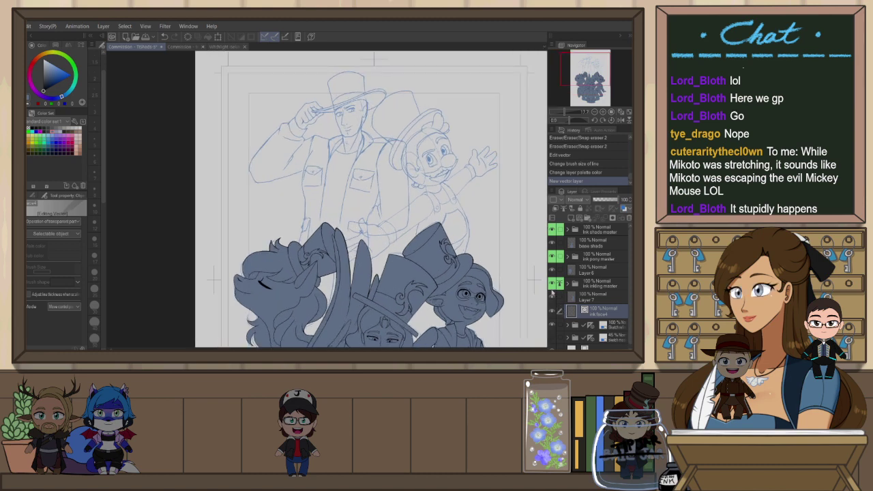
left_click(553, 294)
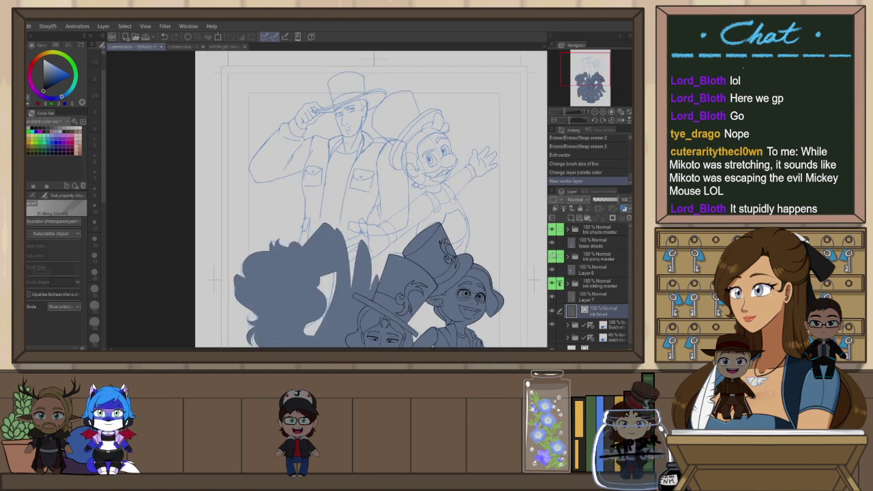
left_click(553, 257)
left_click(552, 271)
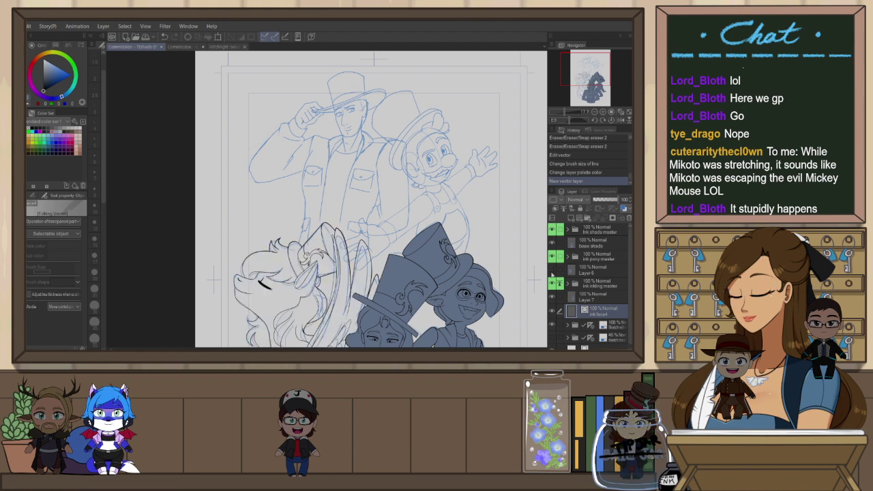
left_click(553, 269)
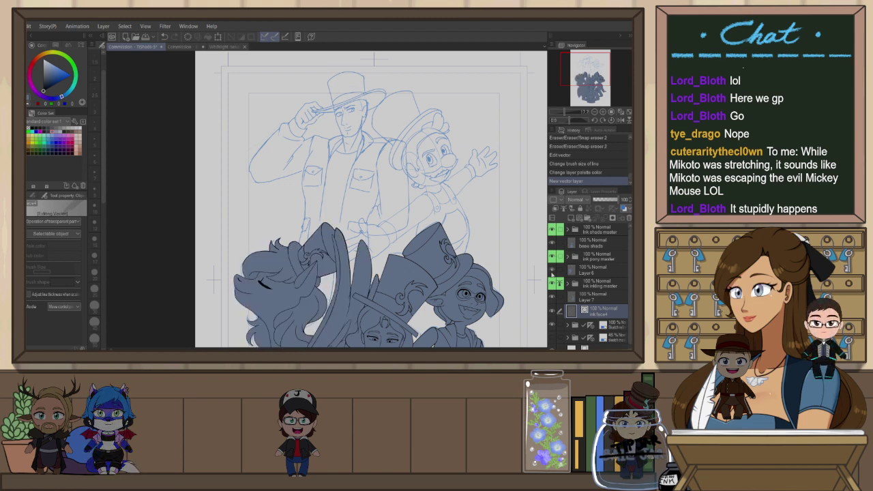
scroll(479, 213, "down", 3)
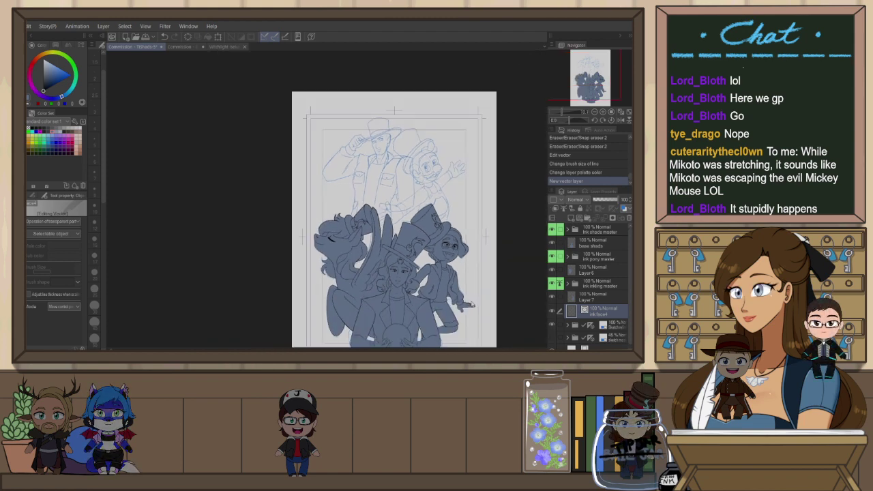
scroll(475, 307, "up", 1)
scroll(436, 205, "down", 1)
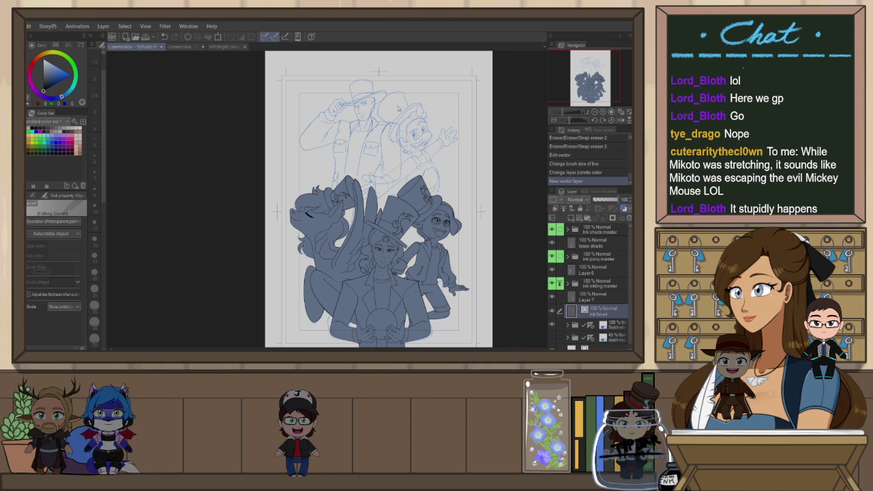
Set the pen size to 12 and ink a first upper lash line on the hat-tipping man's eye nearer his ear
scroll(398, 108, "up", 8)
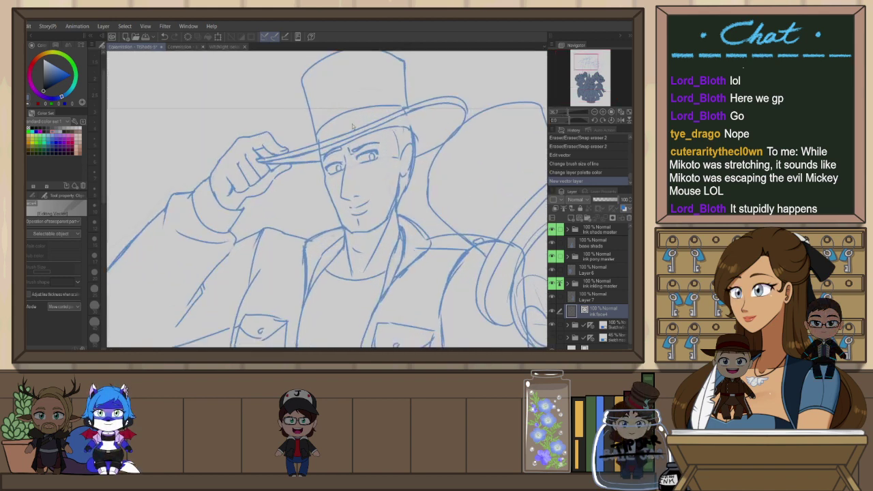
scroll(352, 125, "up", 2)
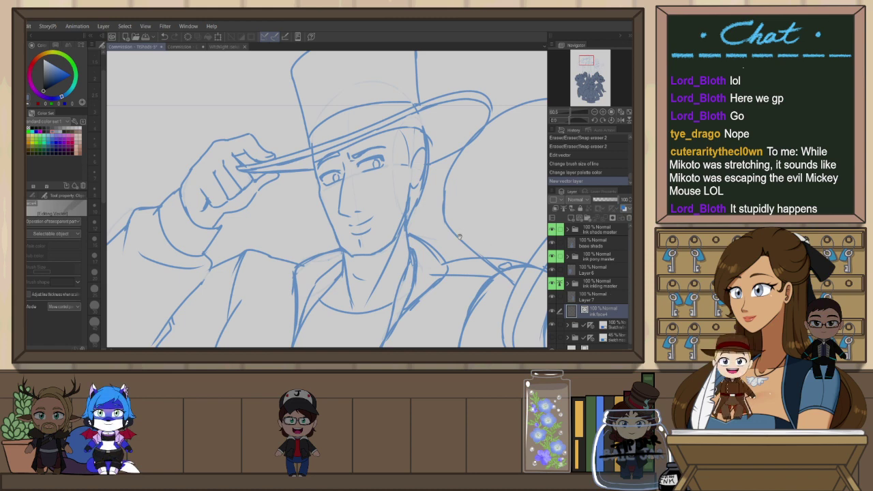
left_click_drag(464, 240, 435, 263)
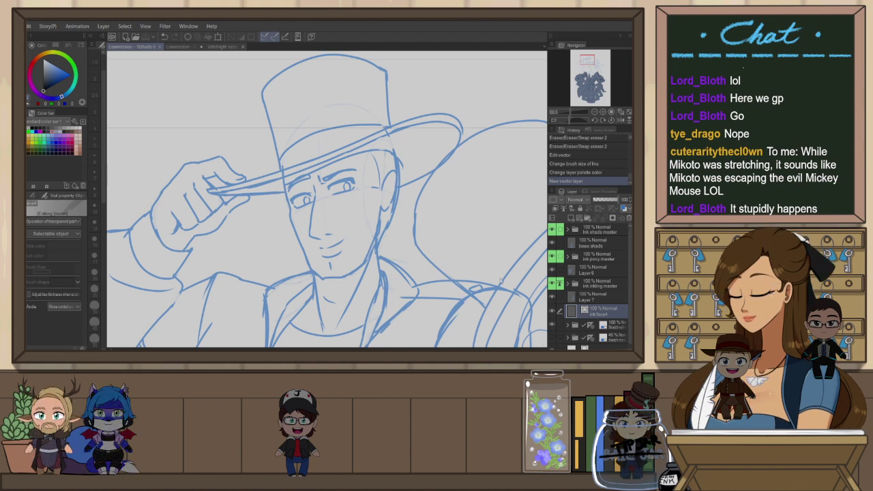
key("r")
left_click_drag(461, 258, 477, 266)
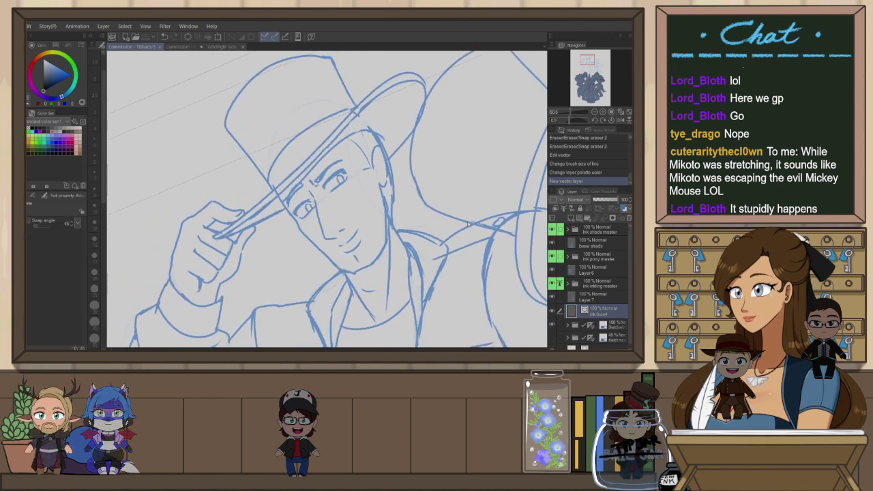
scroll(335, 179, "up", 3)
key("p")
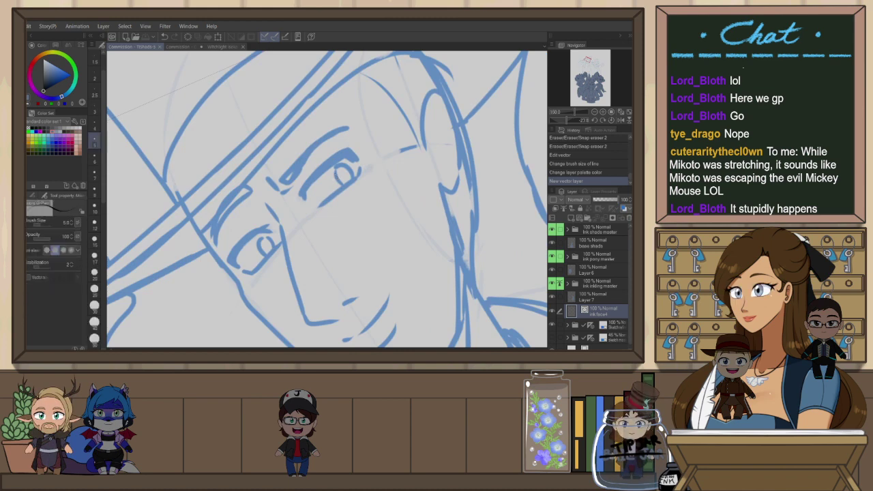
left_click(95, 224)
mouse_move(347, 166)
left_mouse_down()
mouse_move(395, 155)
mouse_move(370, 154)
mouse_move(350, 184)
left_mouse_up()
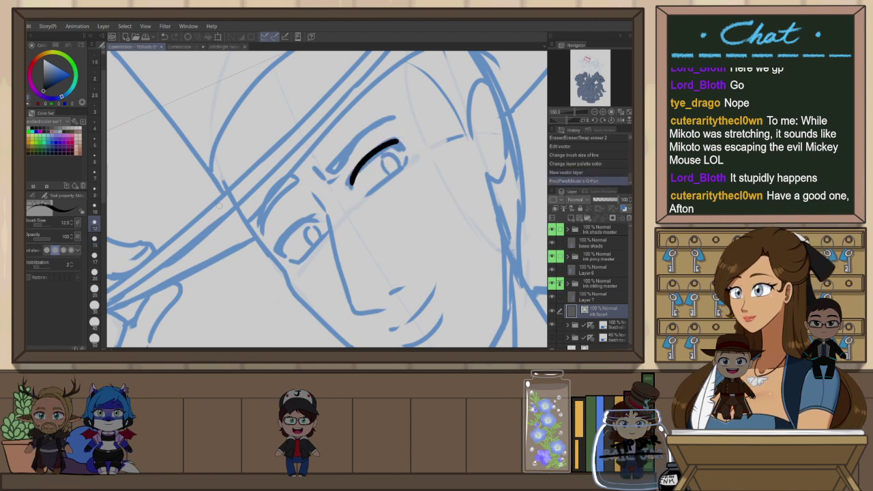
Redraw that upper lash line as a cleaner curve, with short strokes at its outer and inner corners
key("ctrl+z")
left_click_drag(399, 141, 349, 187)
key("ctrl+z")
left_click_drag(400, 141, 356, 180)
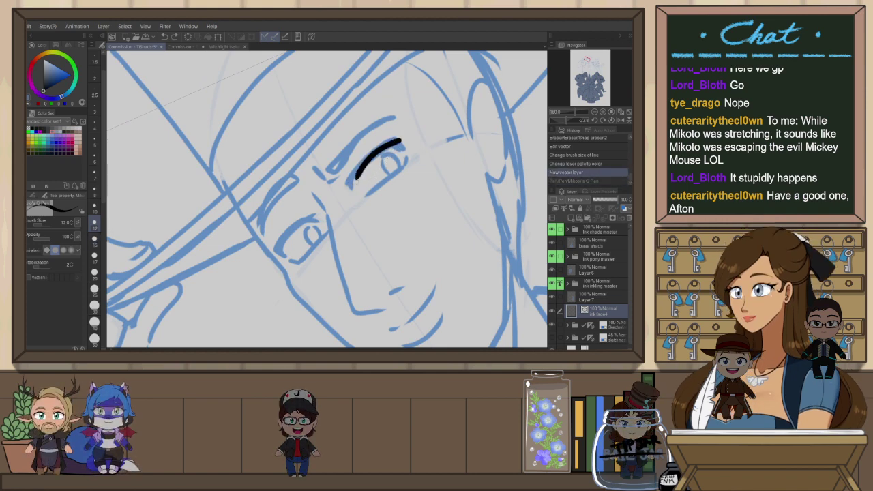
key("ctrl+z")
left_click_drag(400, 142, 354, 183)
left_click_drag(399, 142, 403, 149)
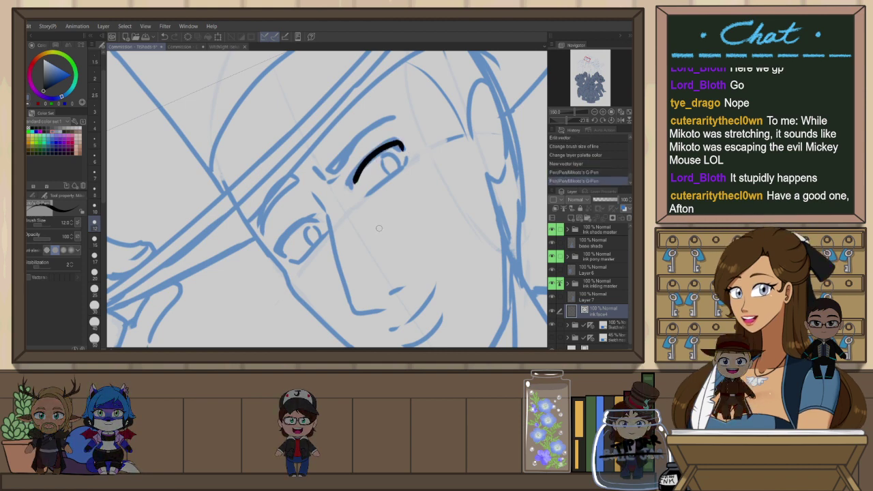
left_click_drag(354, 180, 357, 185)
key("ctrl+z")
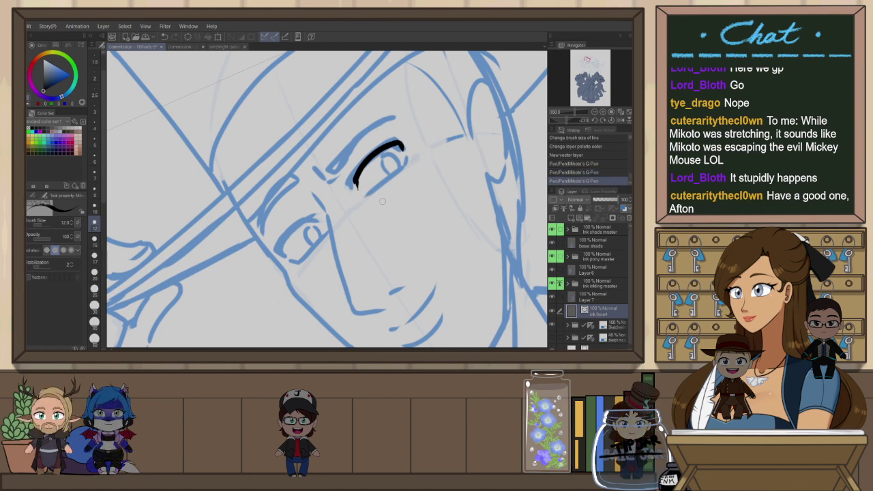
Ink the upper lash line and inner corner of the man's other eye in a mirrored view, then restore the view's orientation
key("h")
mouse_move(412, 212)
left_mouse_down()
mouse_move(385, 136)
mouse_move(342, 115)
left_mouse_up()
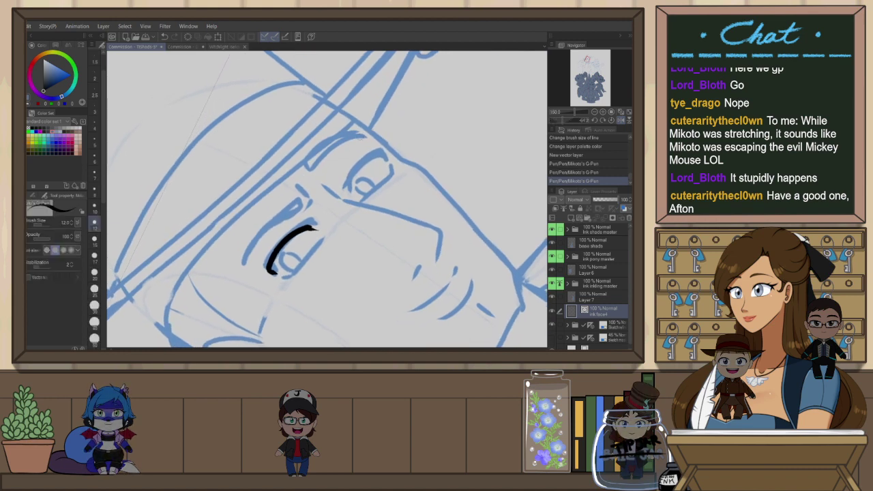
mouse_move(362, 168)
left_mouse_down()
mouse_move(409, 168)
mouse_move(431, 154)
mouse_move(435, 161)
left_mouse_up()
left_click_drag(396, 182, 399, 193)
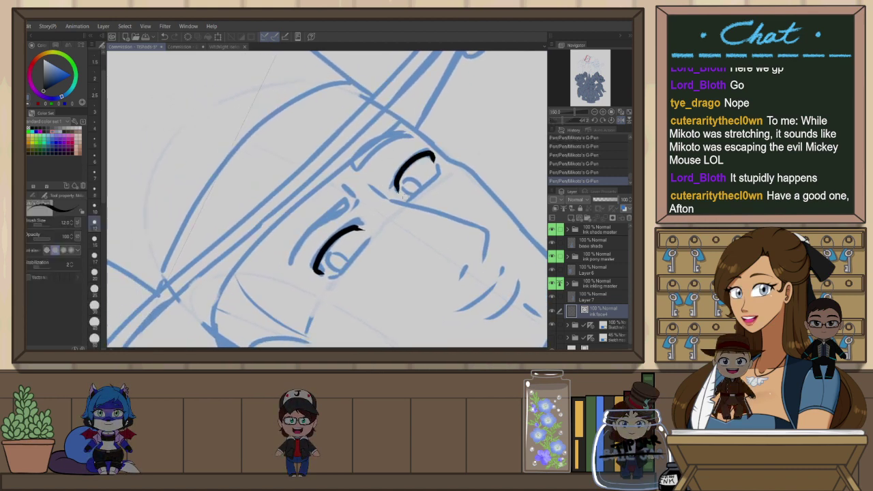
key("ctrl+z")
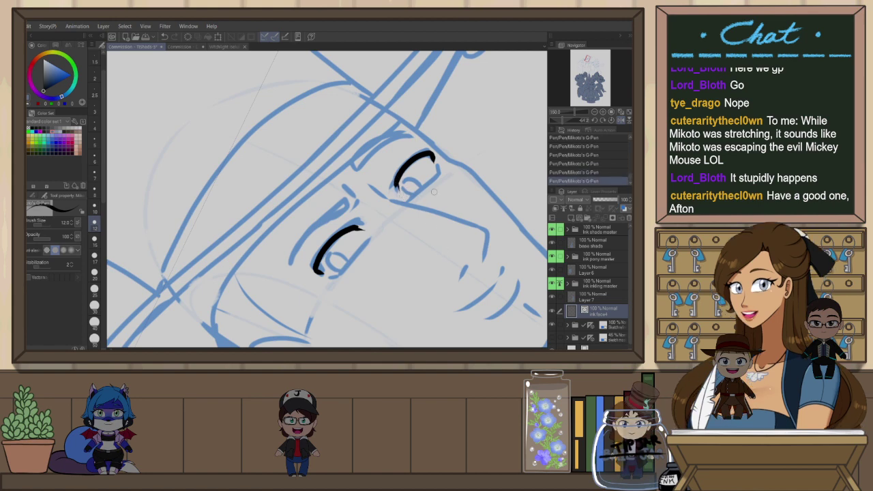
key("h")
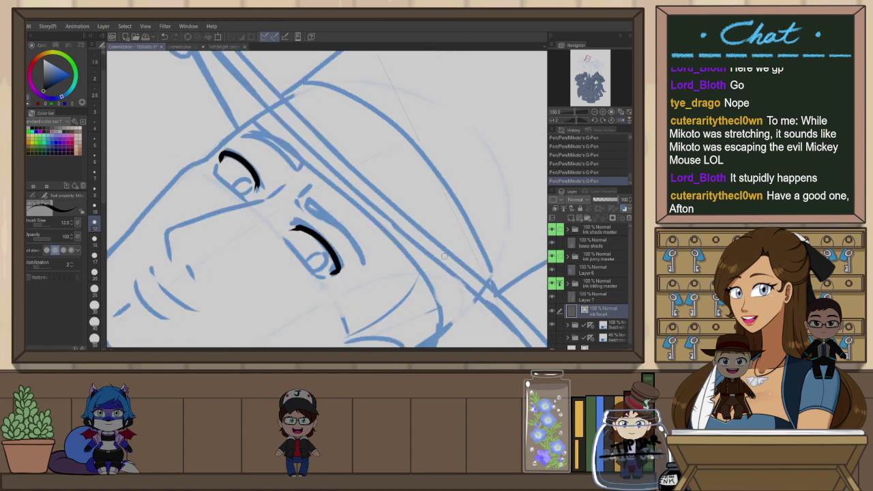
Ink the lower lid line of the man's eye nearer his ear with pen size 5
key("ctrl+at")
scroll(444, 214, "down", 3)
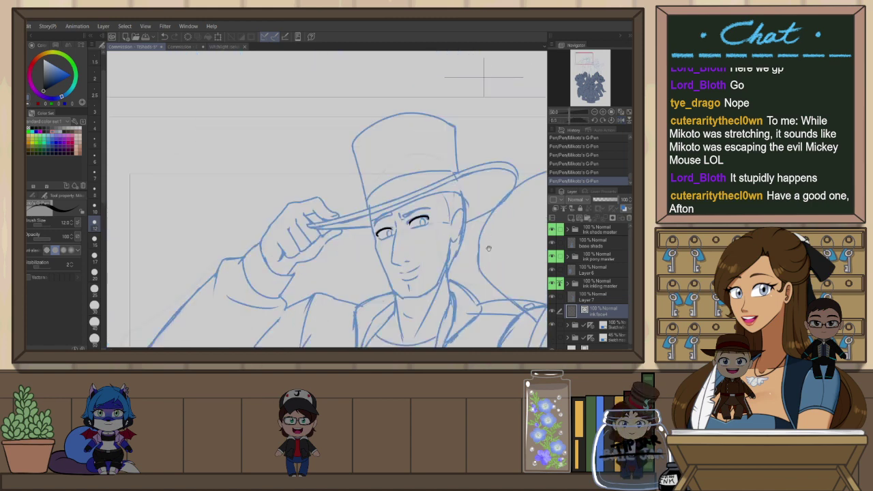
left_click_drag(489, 249, 382, 203)
scroll(410, 199, "down", 3)
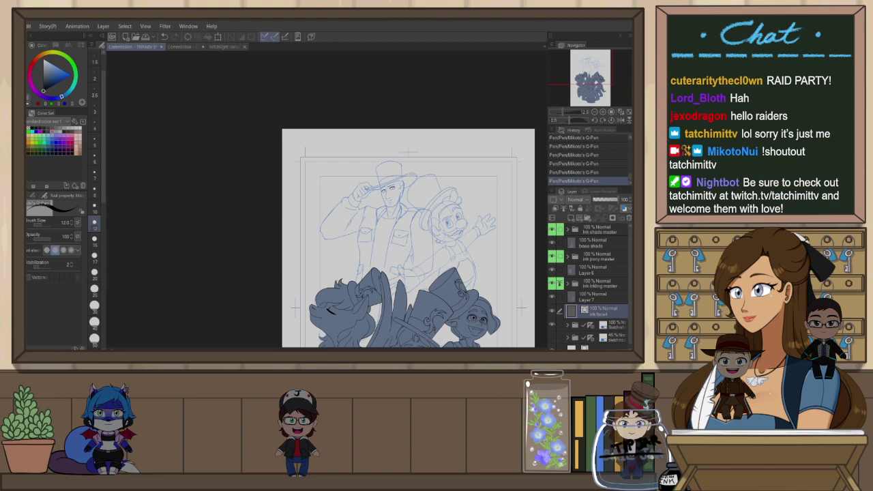
left_click_drag(402, 194, 366, 179)
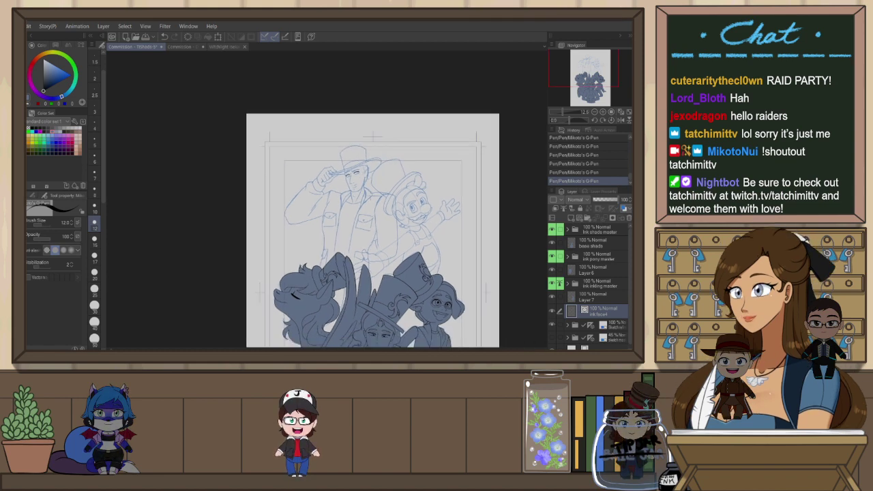
scroll(366, 209, "up", 3)
key("r")
left_click_drag(391, 237, 401, 215)
scroll(311, 114, "up", 3)
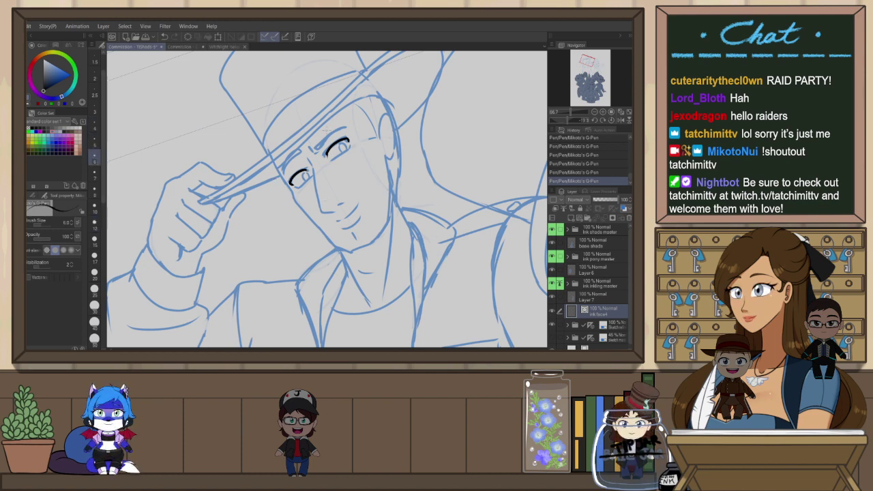
scroll(351, 143, "up", 2)
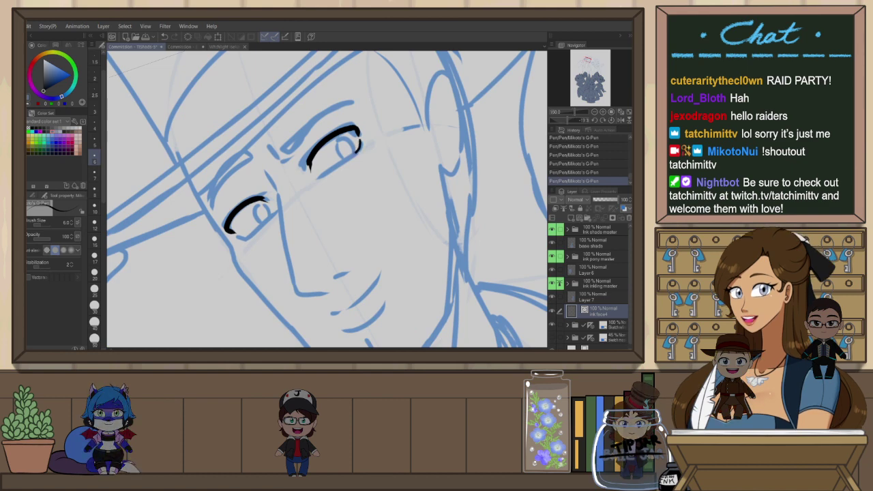
left_click_drag(359, 146, 312, 175)
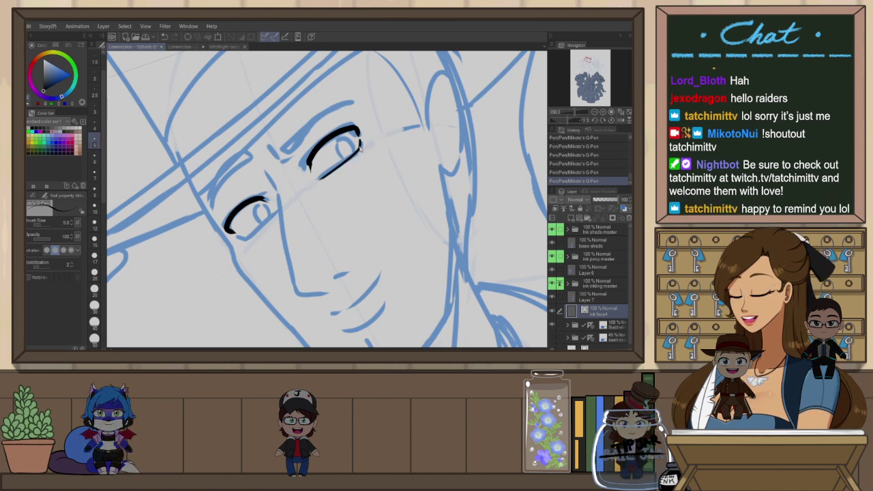
Redraw the lower lid line of the man's eye nearer his ear, curving it up to meet the outer corner of the lash line
key("ctrl+z")
key("ctrl+z")
mouse_move(321, 178)
left_mouse_down()
mouse_move(360, 147)
mouse_move(319, 177)
left_mouse_up()
key("ctrl+z")
left_click_drag(360, 144, 319, 177)
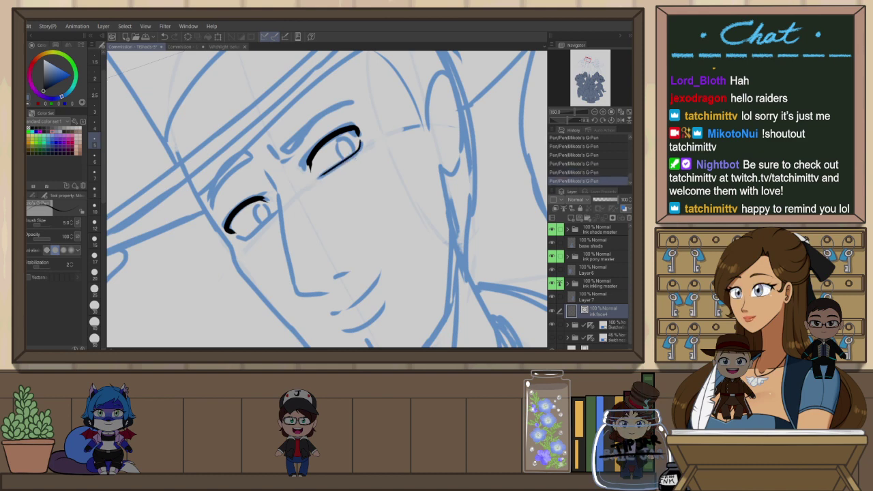
Ink the lower lid line and outer corner of the man's other eye in a mirrored, rotated view
key("h")
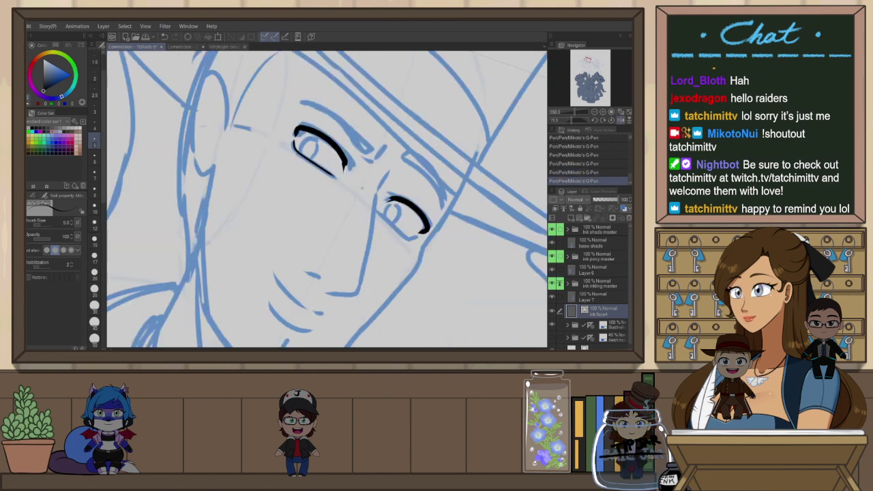
left_click_drag(362, 188, 322, 162)
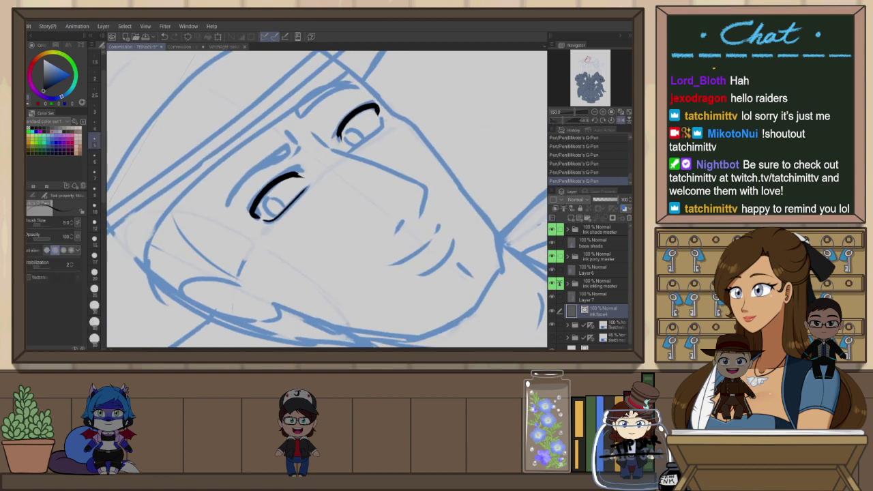
key("ctrl+z")
left_click_drag(379, 118, 350, 148)
key("ctrl+z")
left_click_drag(379, 119, 349, 149)
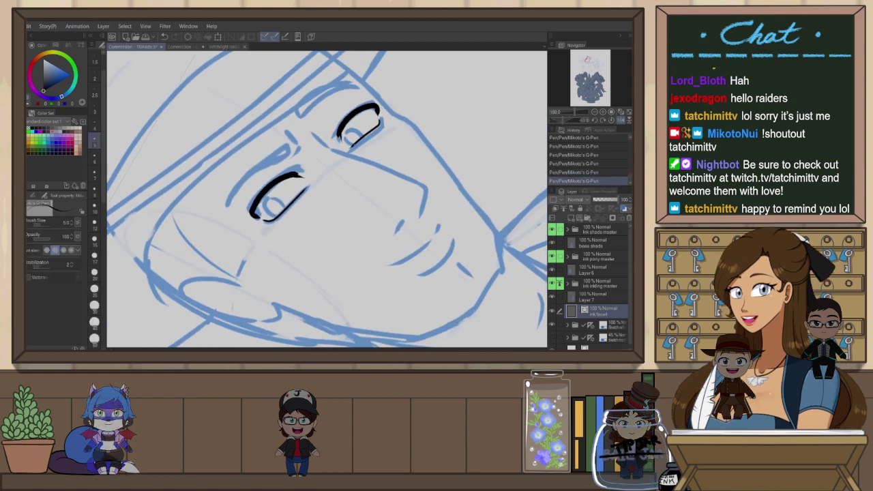
key("ctrl+z")
left_click_drag(380, 119, 352, 149)
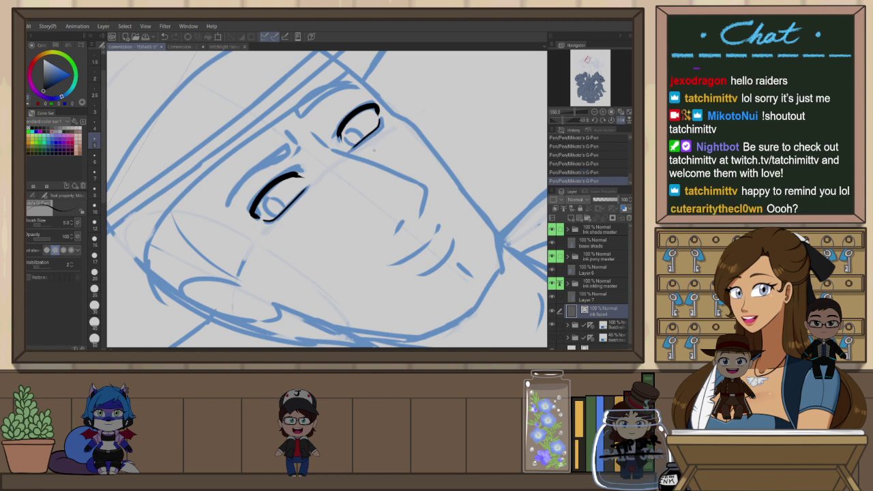
Thicken the upper lash lines of both the man's eyes with the Correct line width tool, in the upright, unmirrored view
key("ctrl+@")
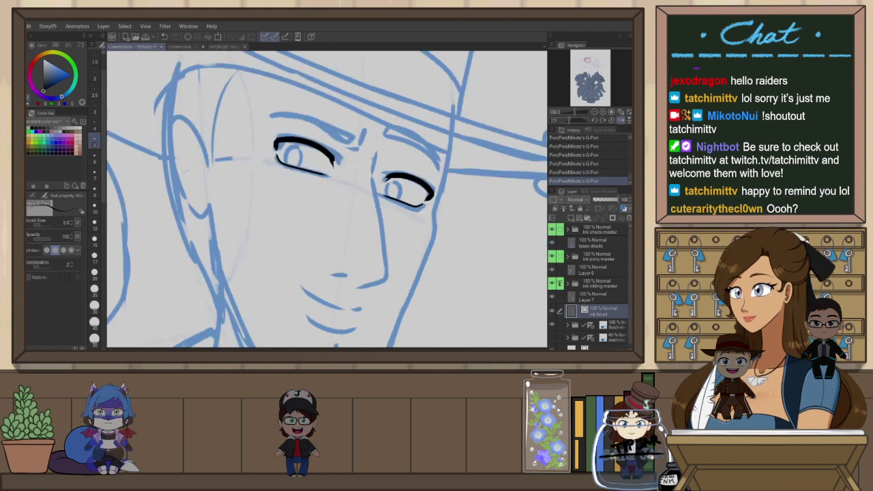
key("h")
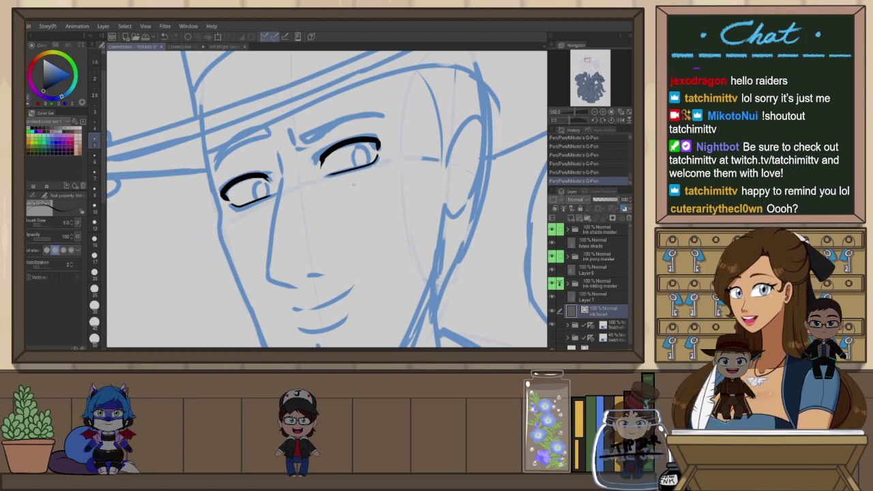
key("y")
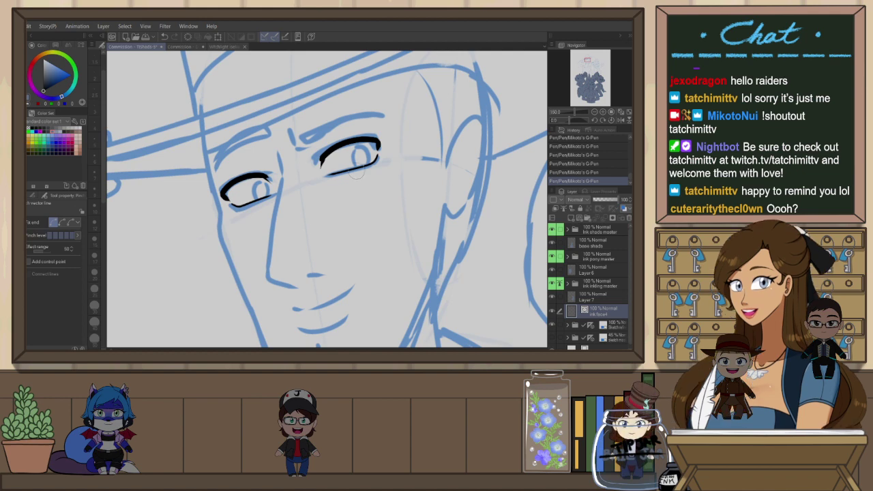
left_click(32, 196)
left_click(65, 282)
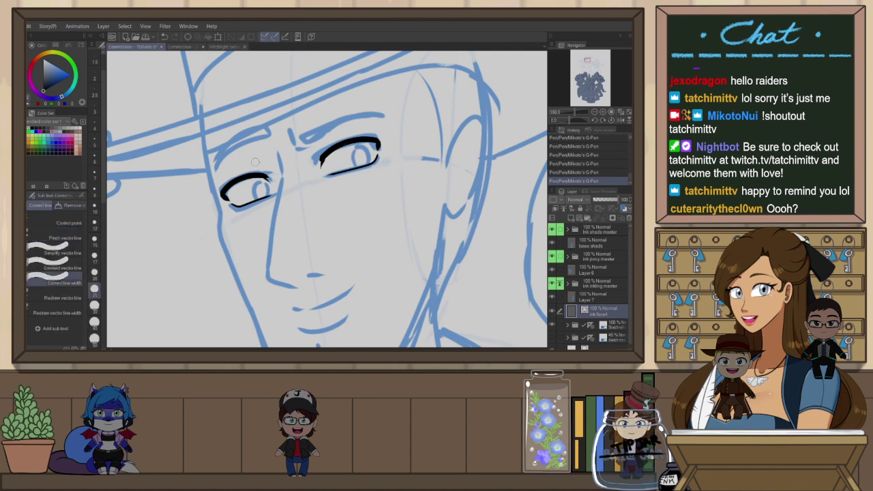
left_click_drag(367, 142, 394, 144)
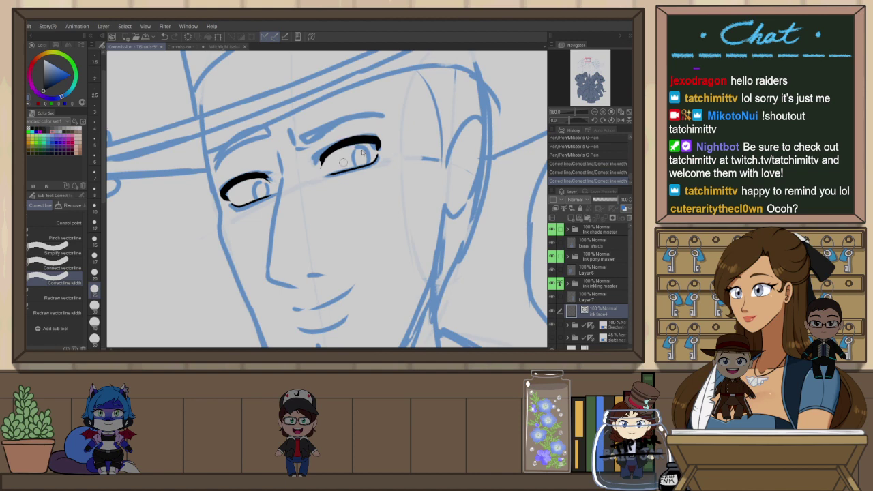
mouse_move(343, 161)
left_mouse_down()
mouse_move(399, 145)
mouse_move(397, 156)
left_mouse_up()
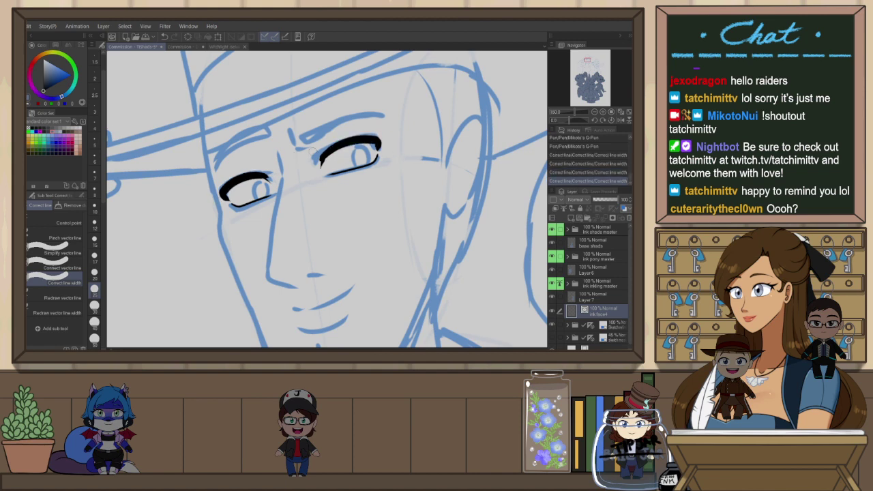
left_click_drag(341, 144, 383, 146)
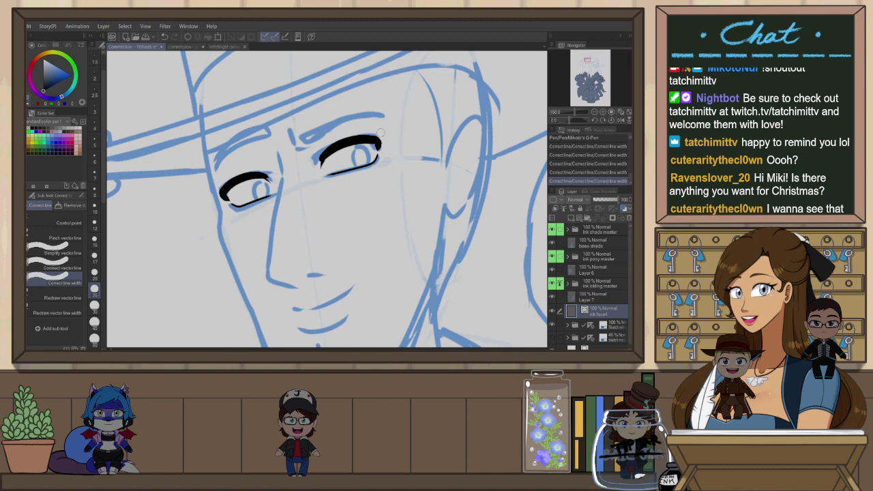
Ink the oval iris outline in the man's eye nearer his ear with Mikoto's G-Pen
scroll(350, 119, "up", 1)
key("p")
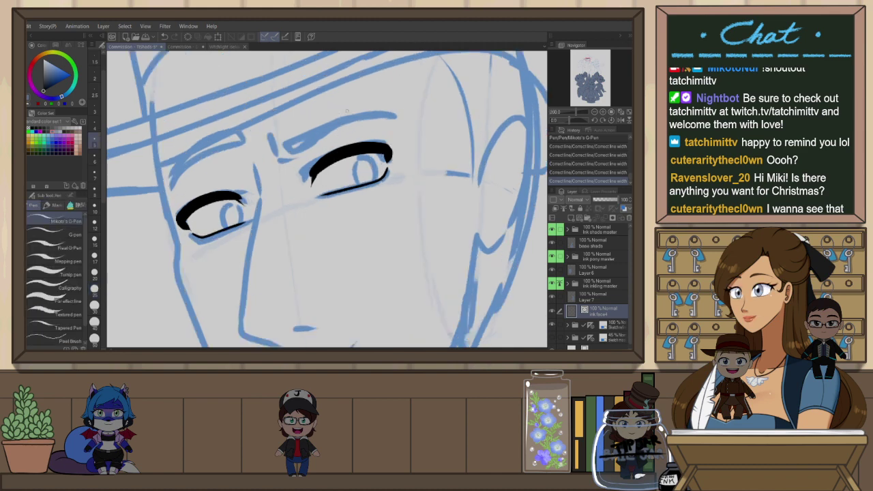
key("r")
mouse_move(401, 156)
left_mouse_down()
mouse_move(412, 183)
mouse_move(414, 168)
mouse_move(375, 176)
left_mouse_up()
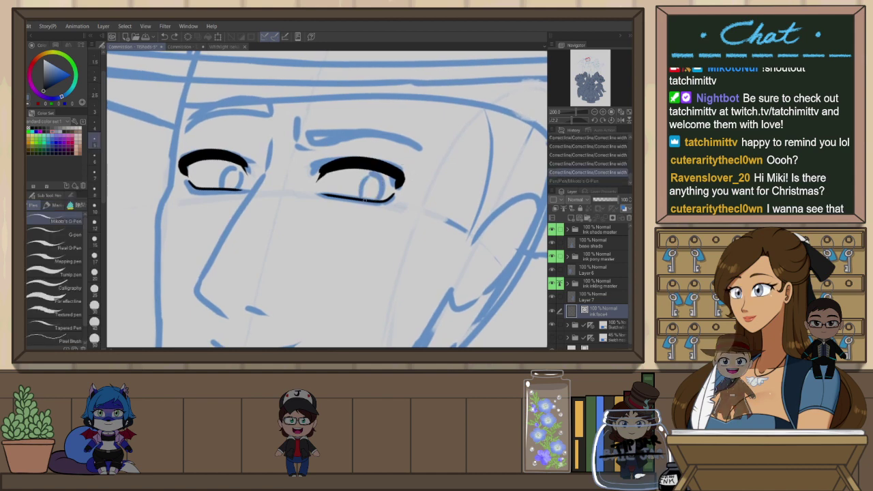
key("ctrl+z")
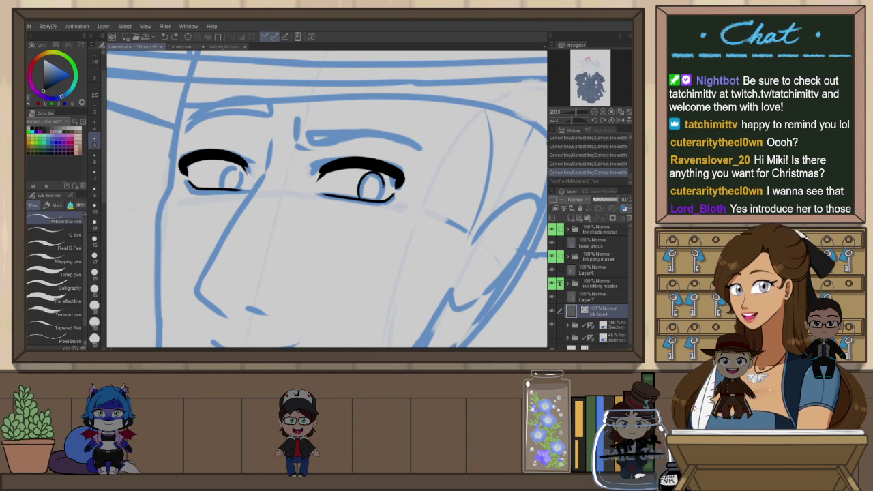
mouse_move(374, 176)
left_mouse_down()
mouse_move(363, 195)
mouse_move(379, 179)
left_mouse_up()
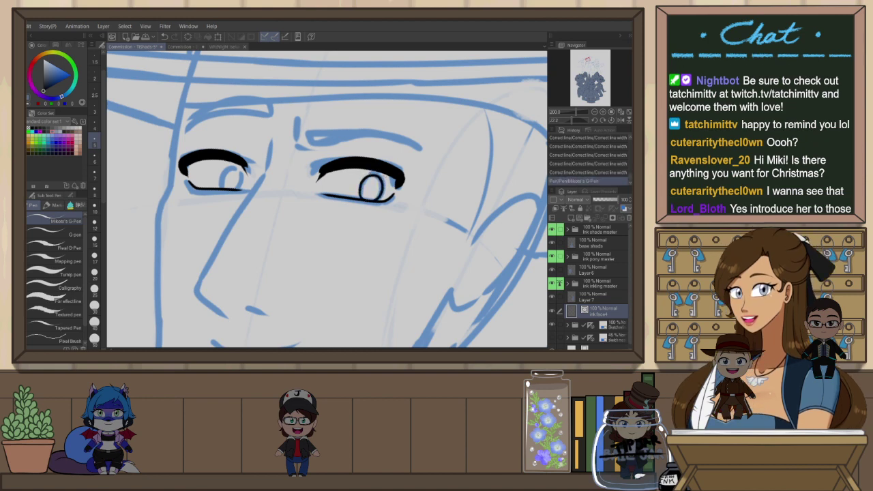
Ink the matching oval iris outline in the man's other eye in a mirrored view
key("h")
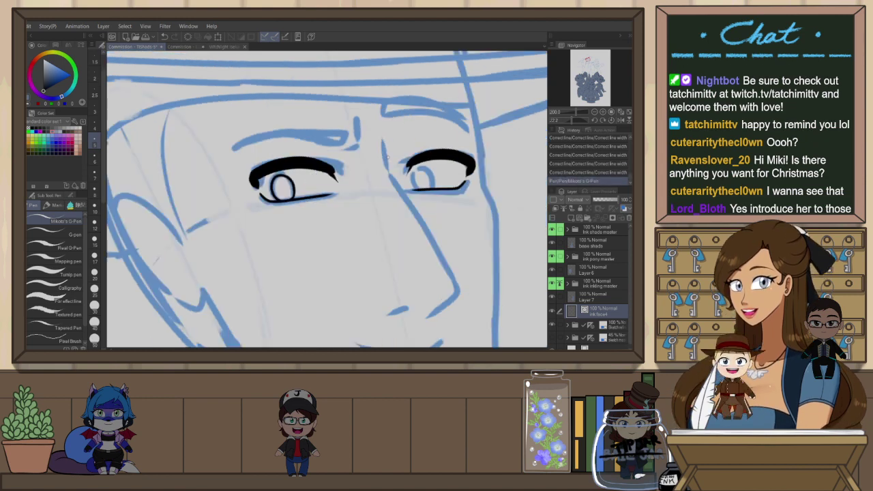
key("shift+r")
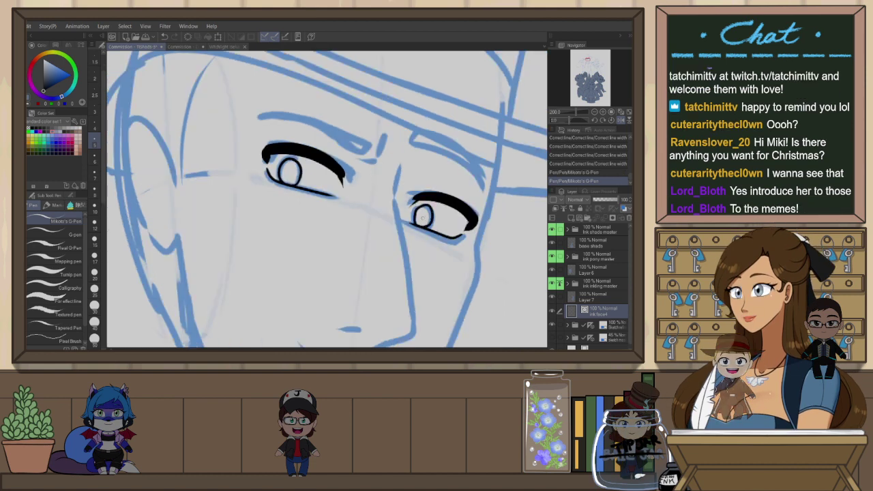
scroll(418, 217, "up", 2)
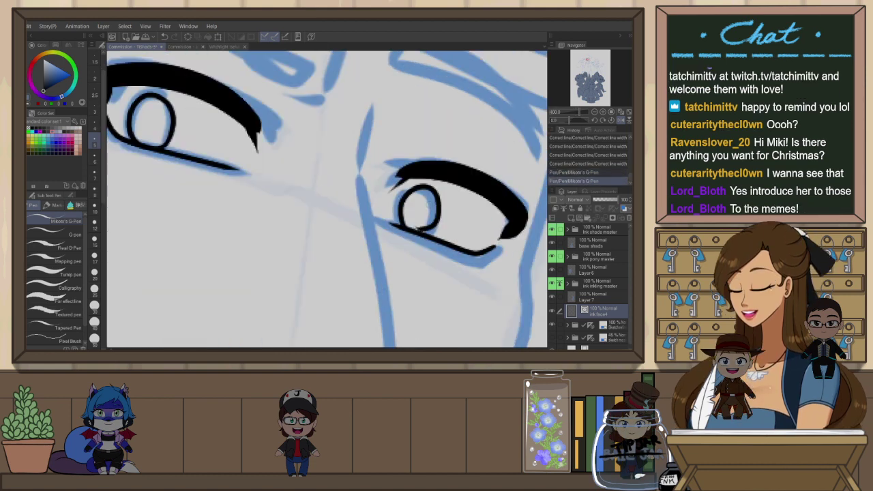
mouse_move(400, 206)
left_mouse_down()
mouse_move(442, 198)
mouse_move(411, 231)
mouse_move(403, 202)
mouse_move(438, 195)
mouse_move(426, 232)
left_mouse_up()
key("ctrl+z")
scroll(447, 182, "down", 3)
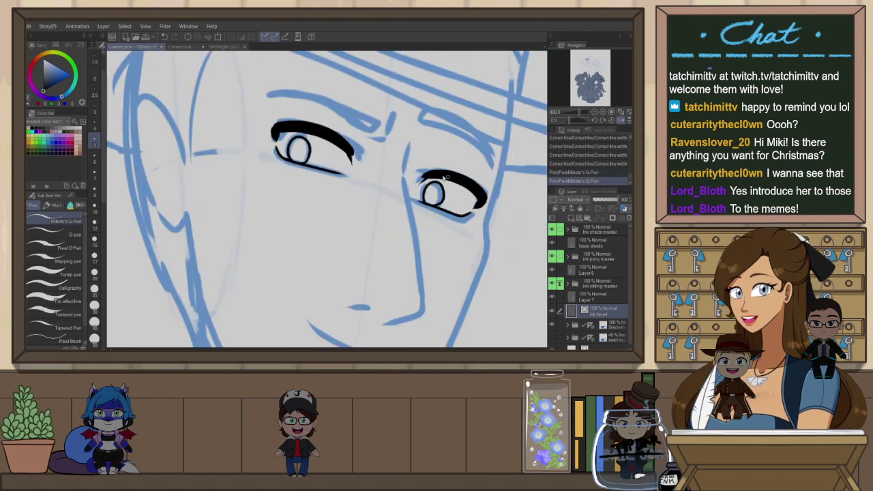
Ink a small solid pupil inside the iris of the man's eye nearer his ear with pen size 10
scroll(343, 158, "up", 2)
key("ctrl+minus")
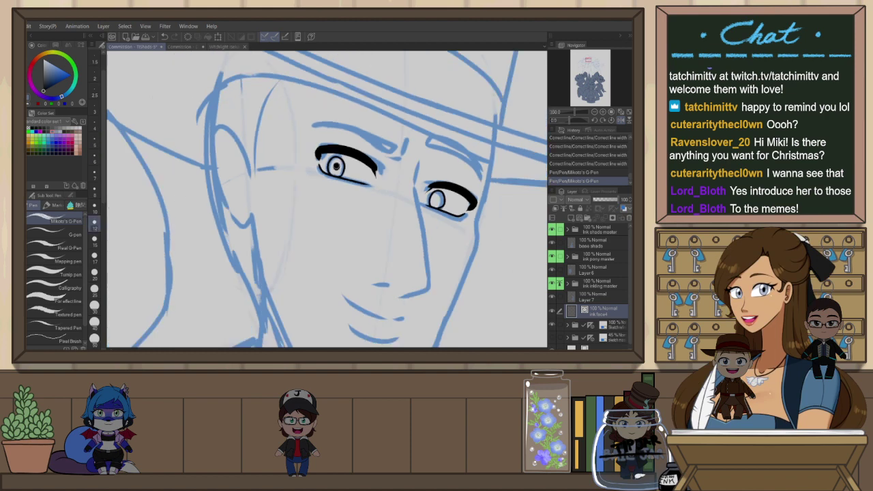
key("ctrl+z")
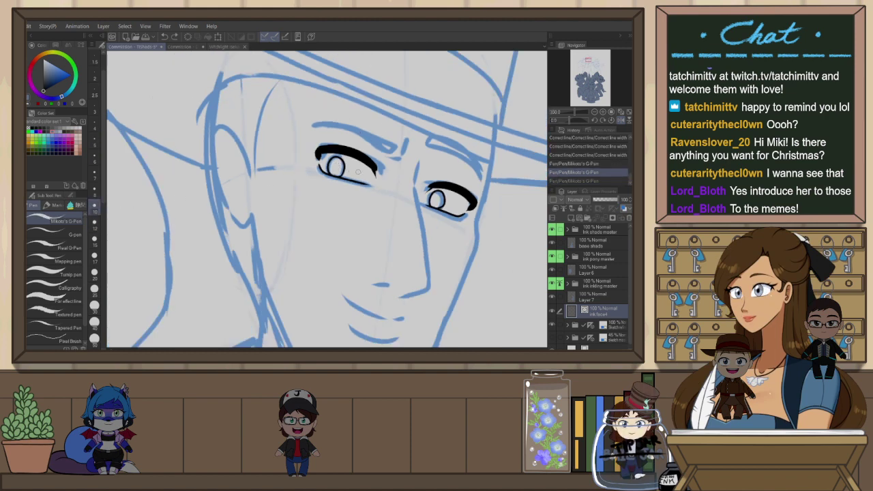
key("ctrl+y")
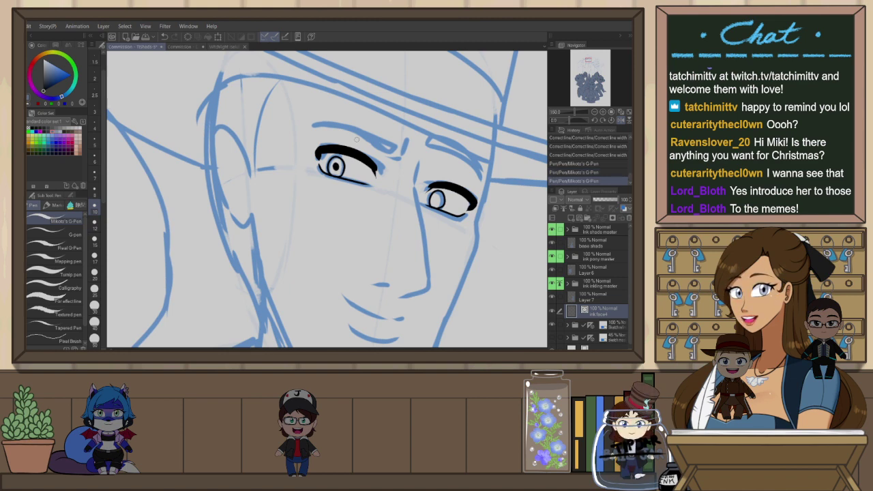
key("ctrl+z")
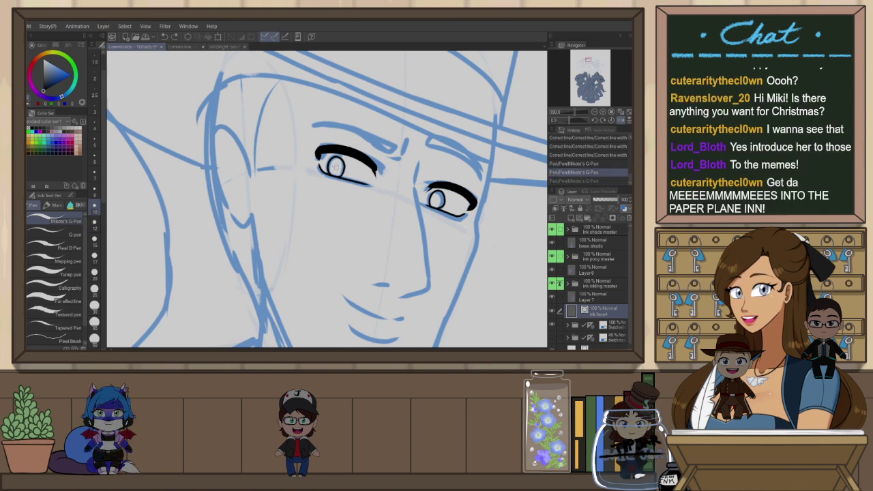
mouse_move(336, 163)
left_mouse_down()
mouse_move(336, 172)
mouse_move(338, 163)
left_mouse_up()
key("ctrl+z")
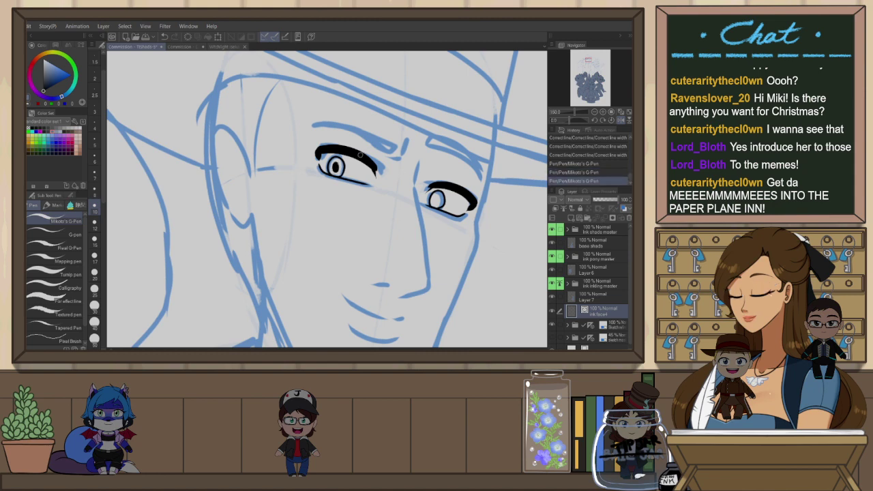
key("ctrl+z")
key("ctrl+y")
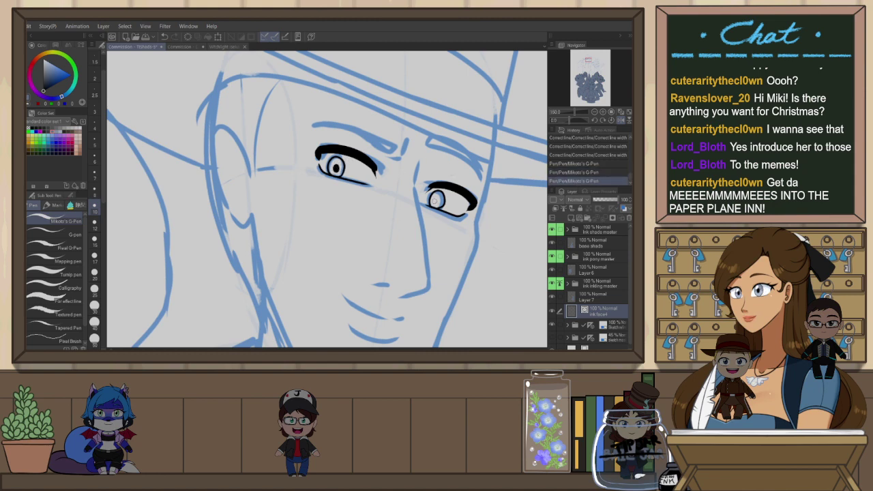
Ink the matching solid pupil inside the iris of the man's other eye
key("ctrl+z")
key("ctrl+y")
key("ctrl+z")
key("ctrl+y")
key("ctrl+z")
key("ctrl+y")
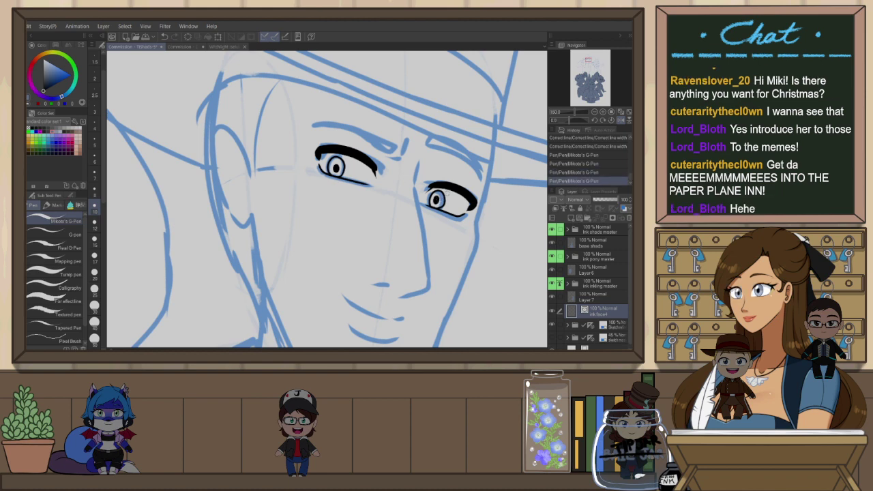
Lasso the inked eye nearer the man's ear in the unmirrored view, scale it up slightly, and deselect it
scroll(460, 195, "down", 2)
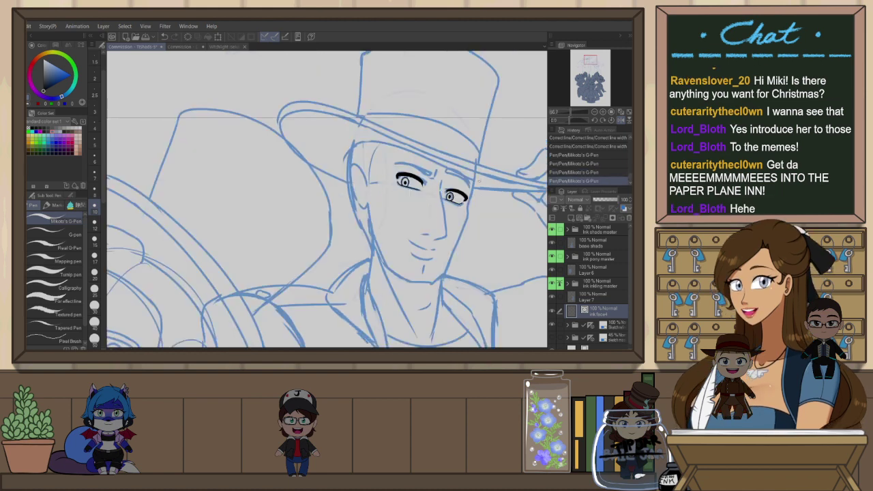
scroll(482, 186, "down", 3)
scroll(482, 189, "up", 2)
key("h")
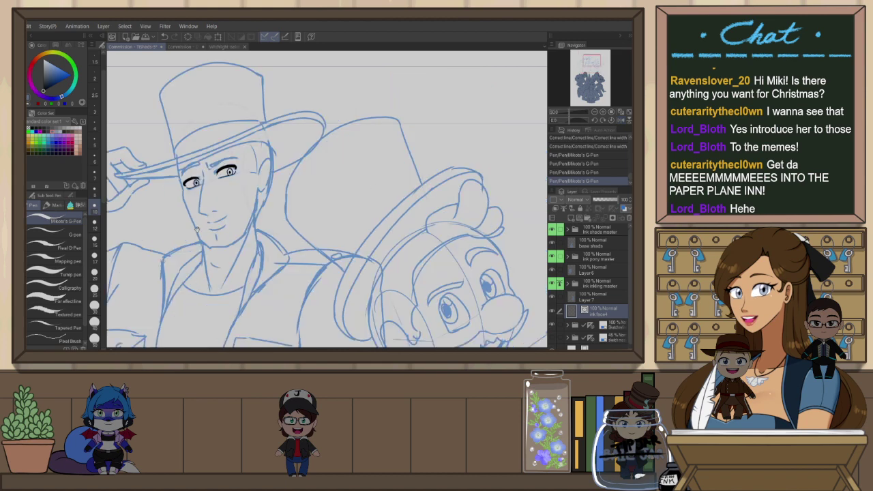
key("ctrl+plus")
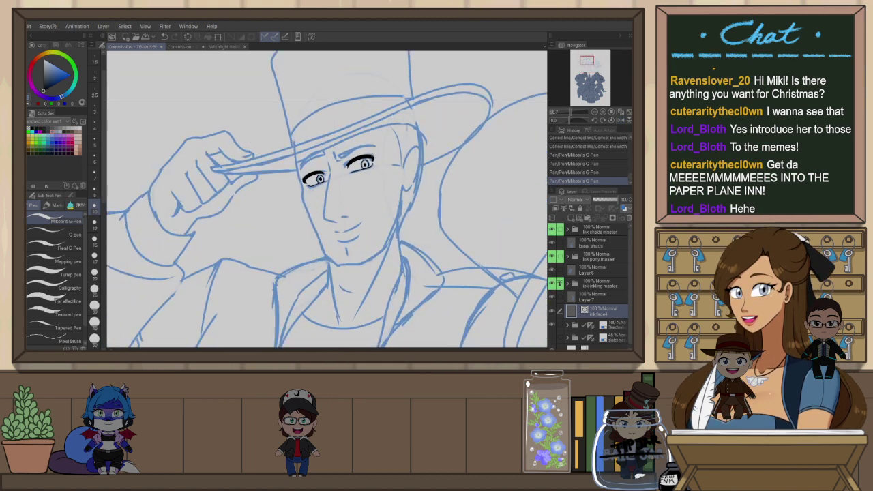
key("m")
mouse_move(382, 151)
left_mouse_down()
mouse_move(337, 162)
mouse_move(392, 163)
left_mouse_up()
key("ctrl+t")
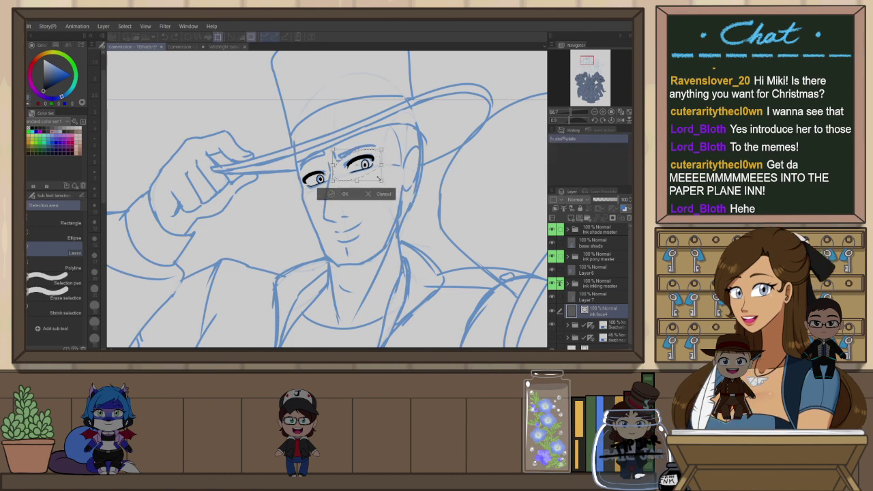
left_click_drag(357, 182, 357, 184)
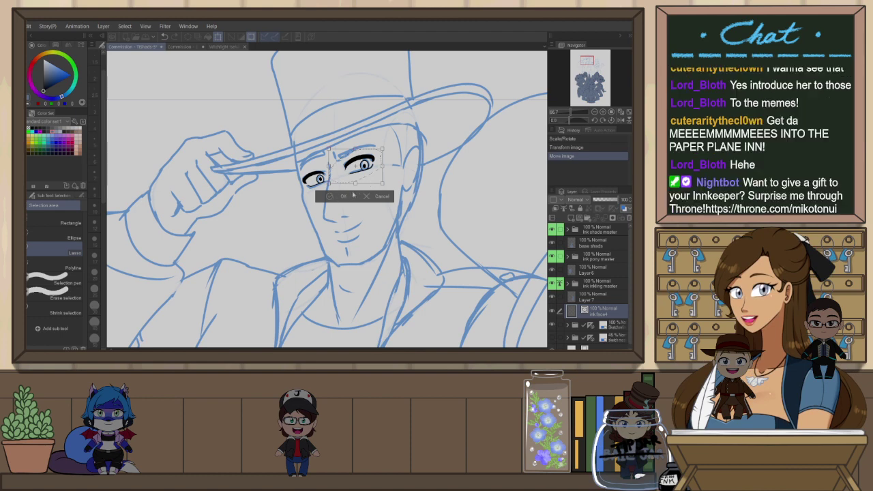
key("Return")
key("ctrl+d")
scroll(403, 150, "down", 3)
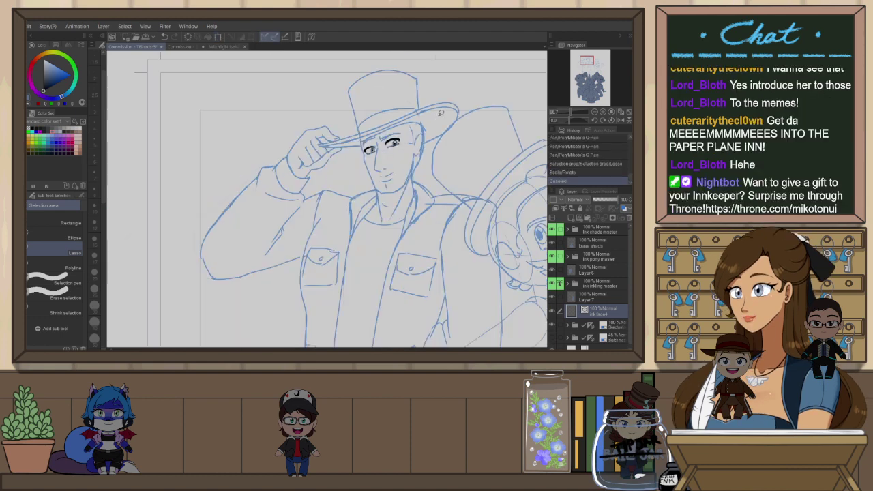
scroll(444, 141, "up", 3)
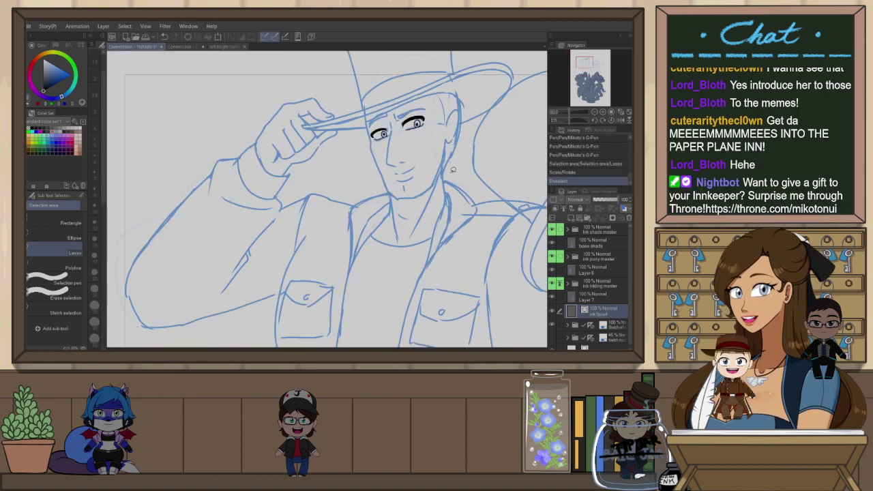
scroll(394, 217, "down", 1)
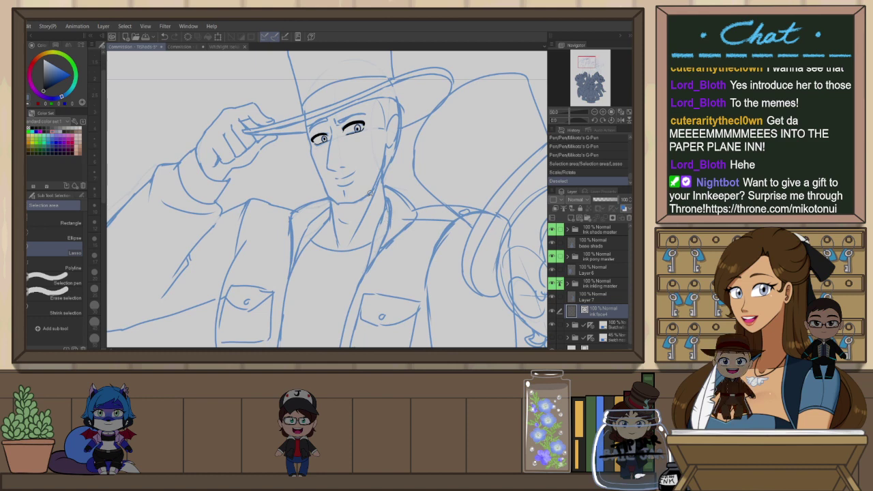
Ink the man's nose line from between his brows down around the tip with a thinner pen
scroll(404, 163, "up", 3)
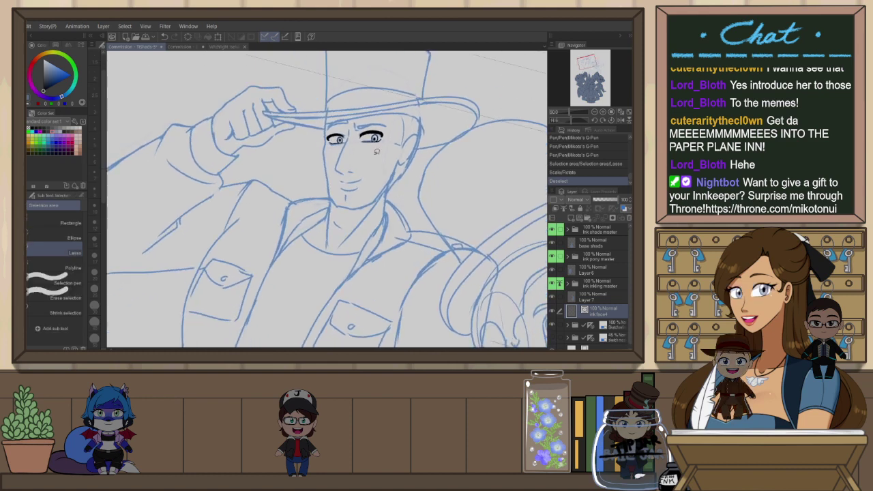
key("p")
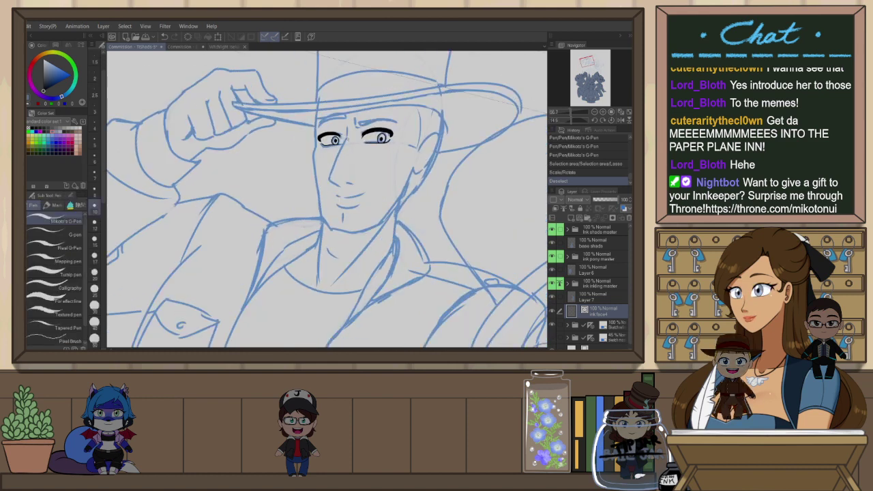
scroll(349, 133, "up", 1)
left_click_drag(322, 202, 334, 212)
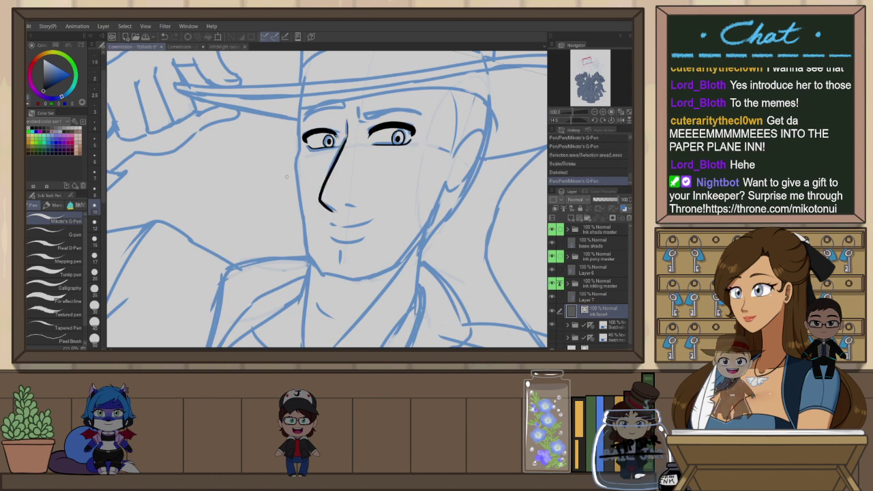
key("ctrl+z")
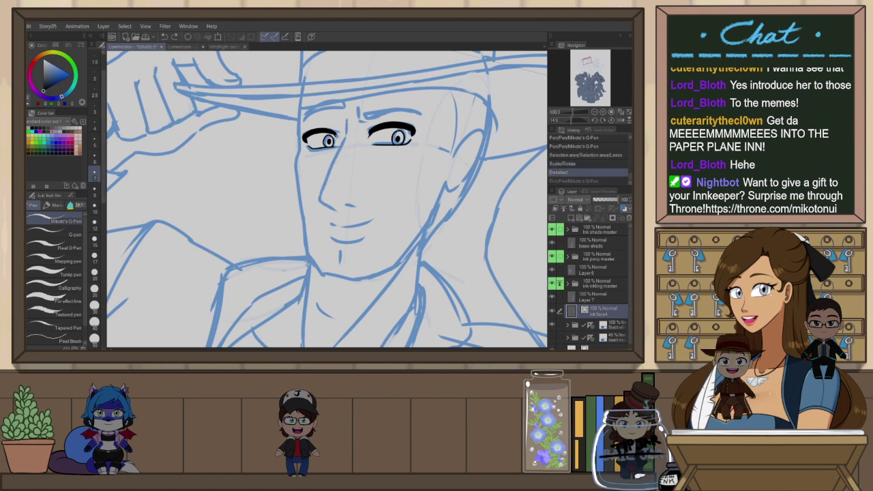
left_click_drag(343, 143, 321, 186)
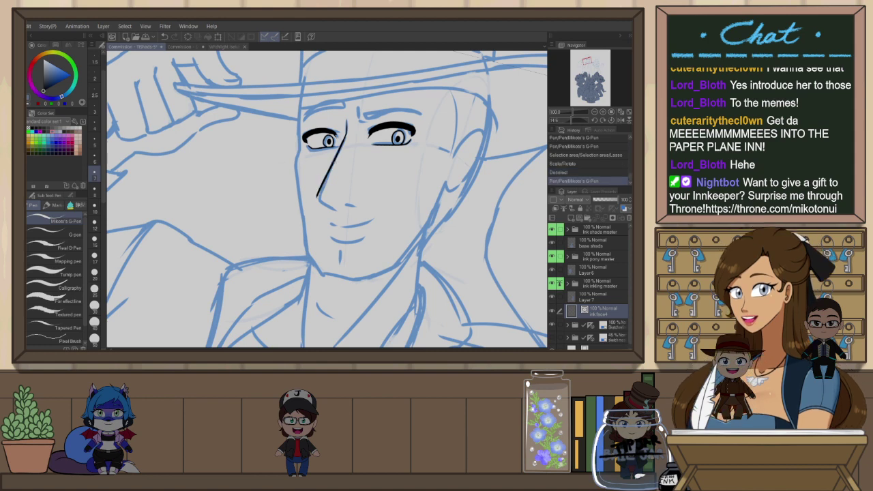
key("ctrl+z")
key("ctrl+y")
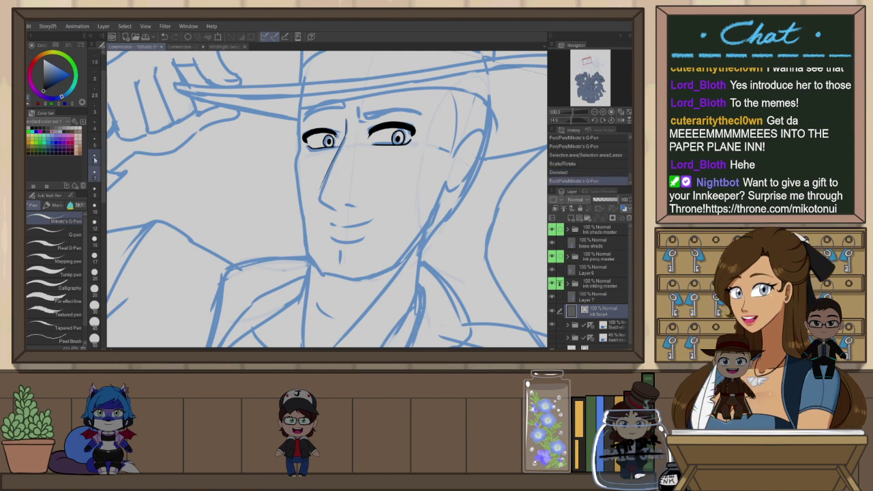
key("ctrl+z")
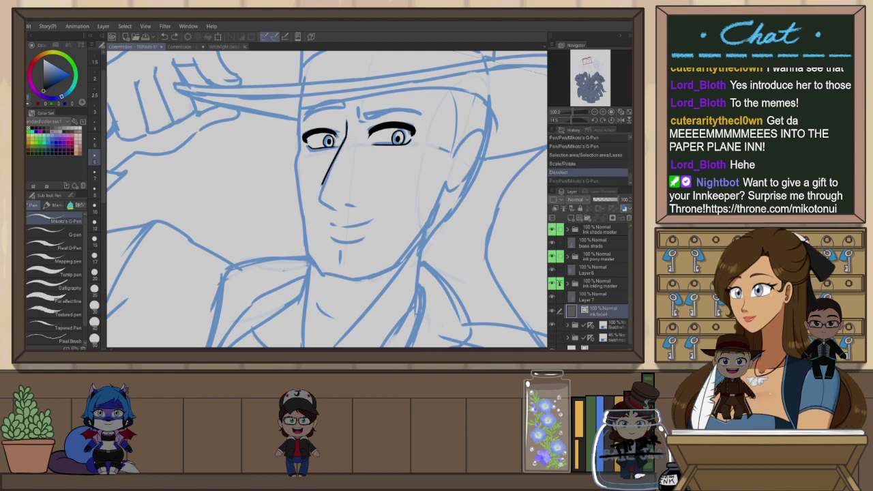
left_click_drag(322, 184, 319, 201)
key("ctrl+z")
mouse_move(347, 123)
left_mouse_down()
mouse_move(318, 196)
mouse_move(335, 207)
left_mouse_up()
key("ctrl+z")
key("ctrl+y")
key("ctrl+z")
key("ctrl+z")
mouse_move(345, 118)
left_mouse_down()
mouse_move(320, 197)
mouse_move(334, 205)
left_mouse_up()
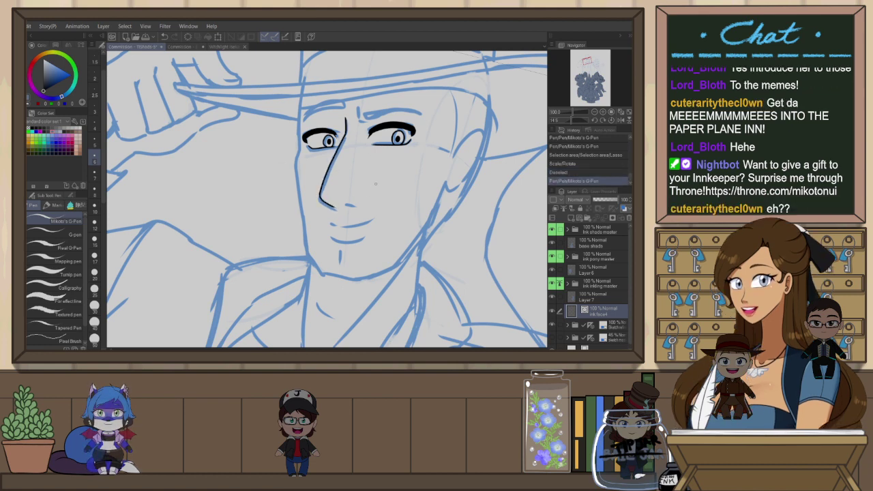
Correct the lower bend of the inked nose line with Pinch vector line in a mirrored view
key("ctrl+@")
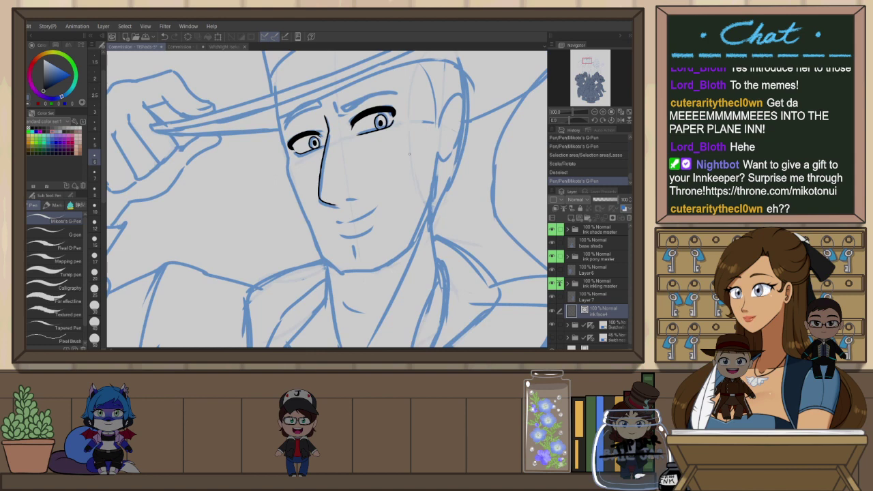
key("h")
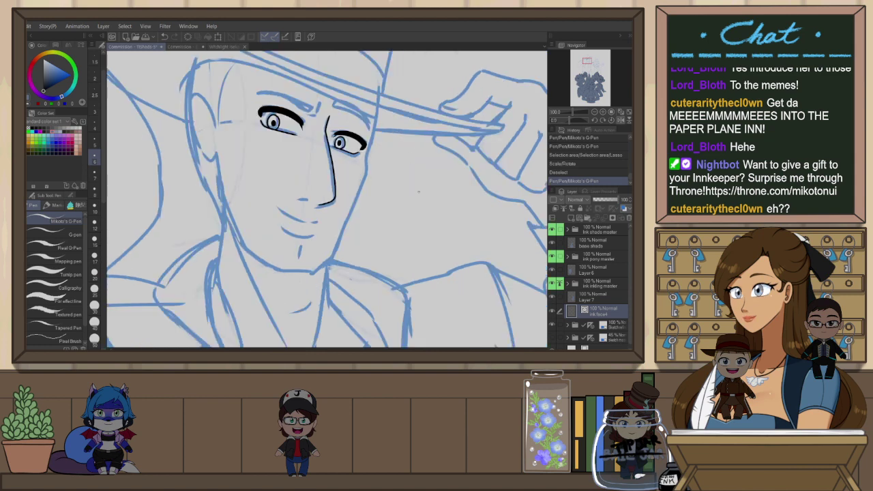
key("shift+space")
mouse_move(426, 190)
left_mouse_down()
mouse_move(414, 221)
mouse_move(425, 198)
left_mouse_up()
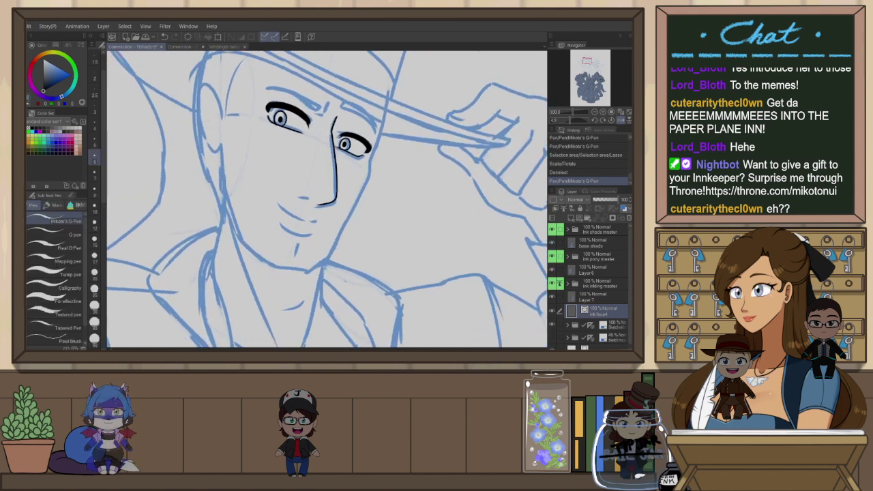
key("y")
mouse_move(339, 194)
left_mouse_down()
mouse_move(337, 180)
mouse_move(337, 194)
left_mouse_up()
key("ctrl+z")
left_click(56, 236)
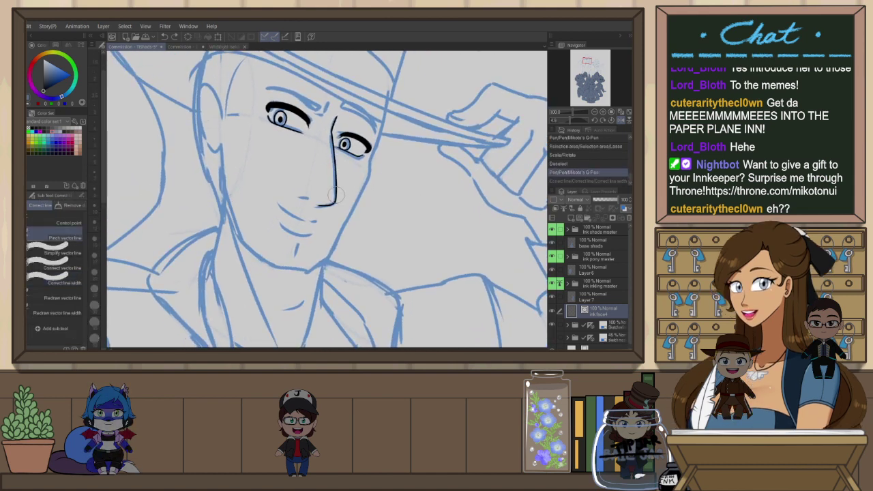
Ink the short nostril line under the man's nose with the G-Pen and reset the canvas rotation
key("shift+space")
left_click_drag(360, 228, 364, 196)
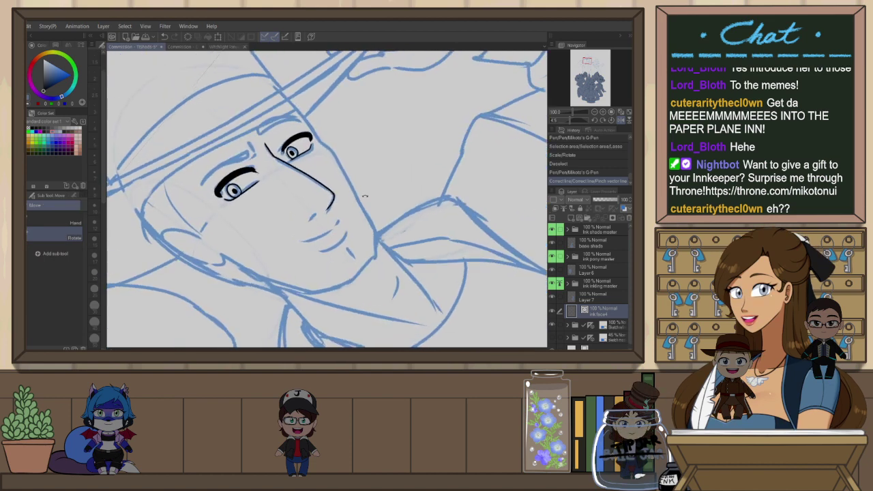
key("p")
left_click_drag(311, 220, 313, 216)
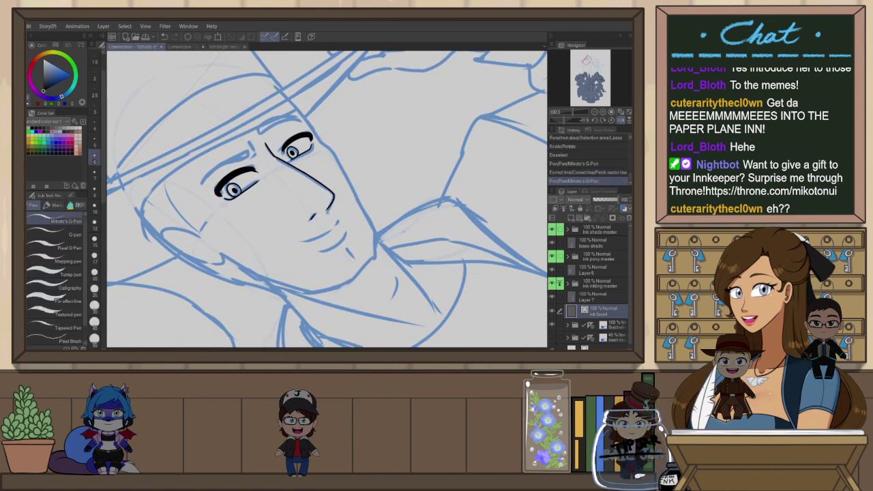
left_click(318, 220)
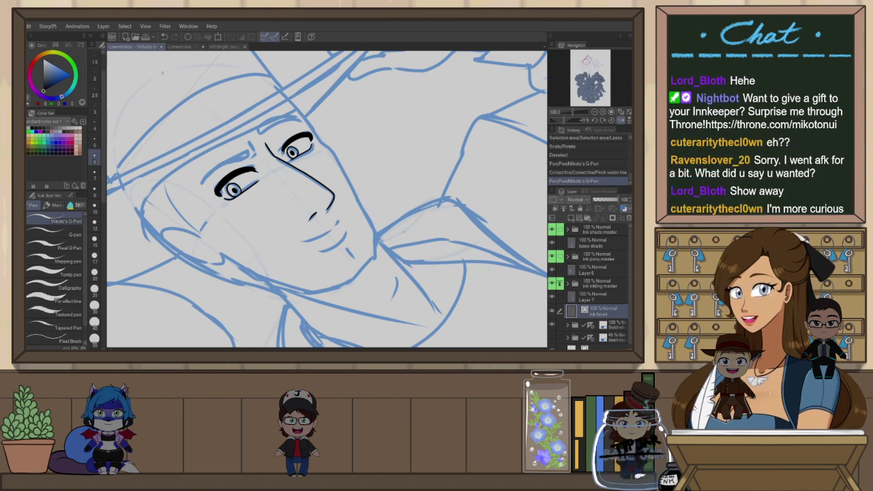
key("ctrl+at")
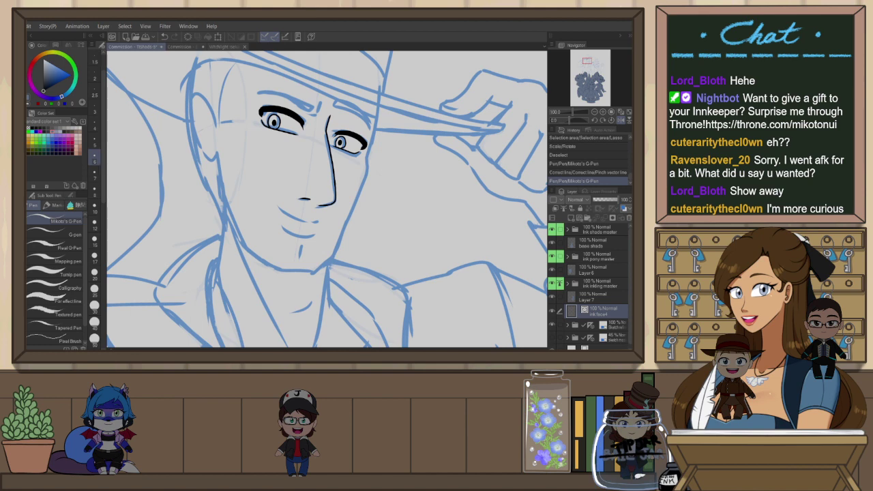
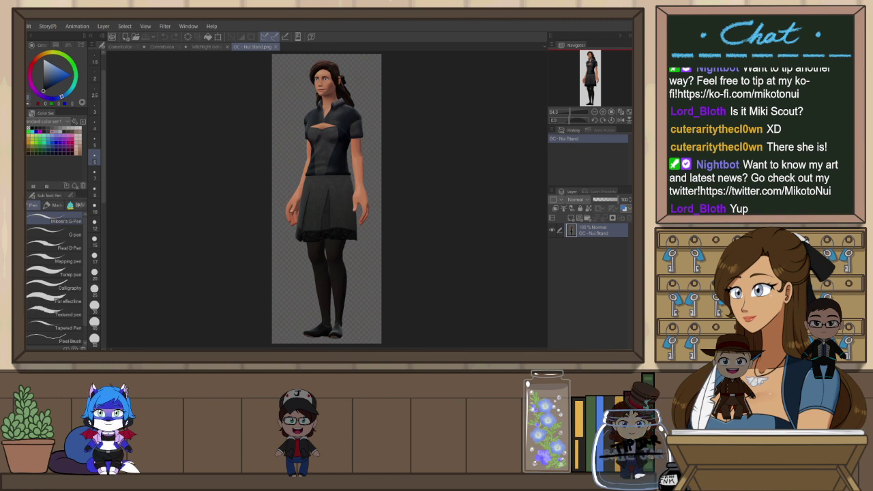
Return to the commission document and ink the outline of the man's eyebrow nearer his ear
left_click(202, 46)
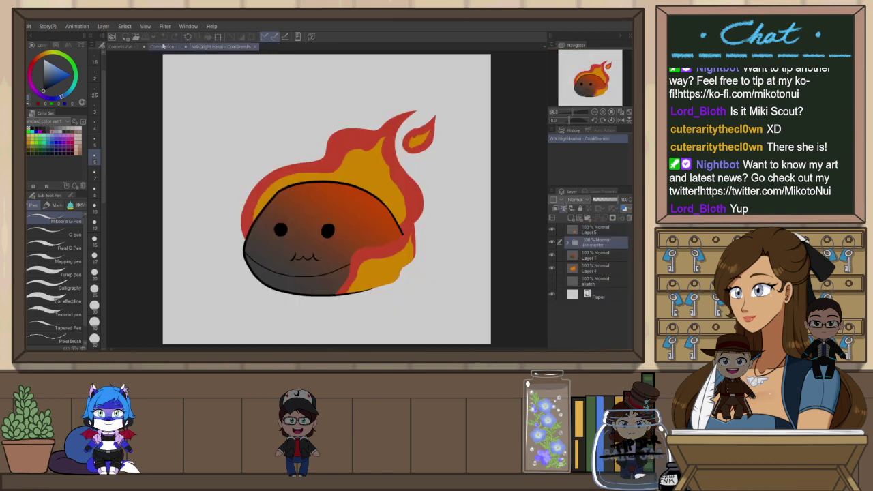
left_click(119, 46)
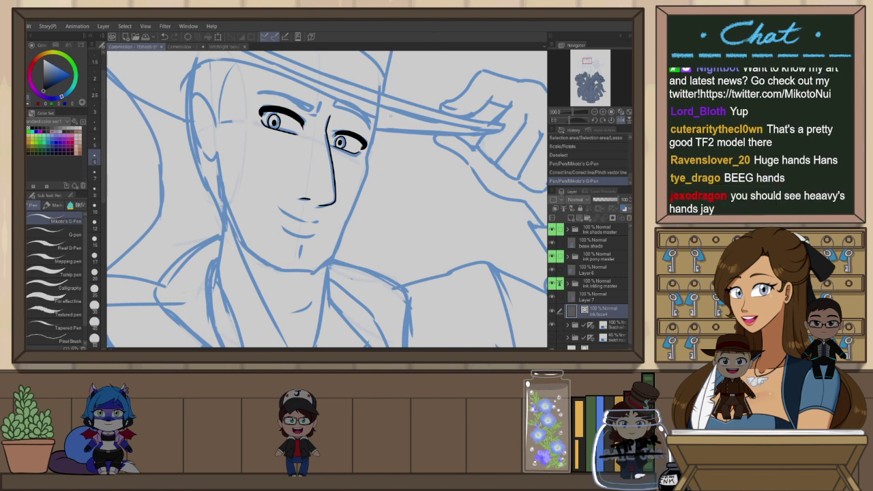
mouse_move(388, 128)
left_mouse_down()
mouse_move(392, 172)
mouse_move(417, 158)
mouse_move(389, 123)
left_mouse_up()
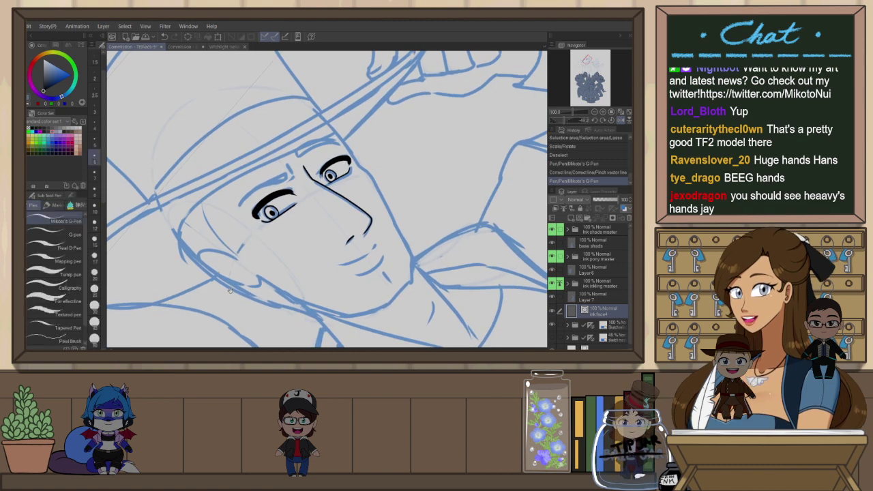
left_click_drag(230, 291, 293, 271)
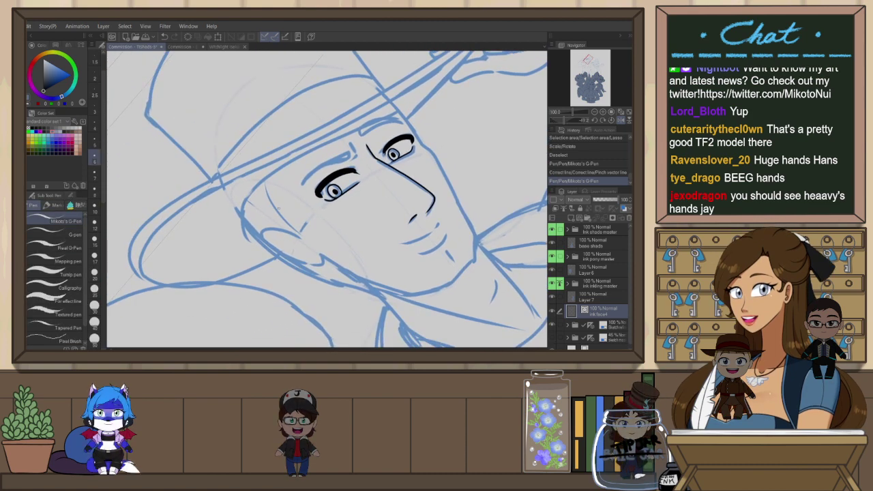
mouse_move(244, 225)
left_mouse_down()
mouse_move(246, 212)
mouse_move(396, 106)
left_mouse_up()
key("ctrl+z")
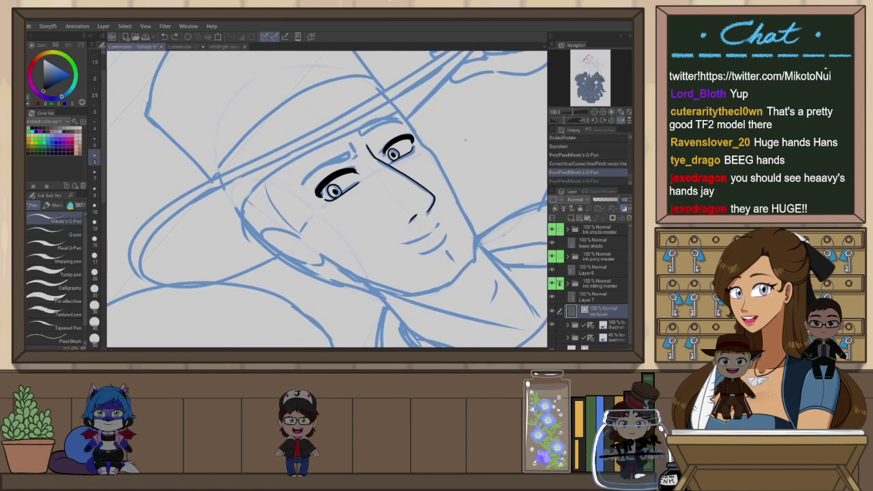
scroll(328, 168, "up", 2)
mouse_move(280, 201)
left_mouse_down()
mouse_move(328, 165)
mouse_move(378, 145)
mouse_move(290, 186)
left_mouse_up()
key("ctrl+z")
left_click_drag(348, 163, 324, 201)
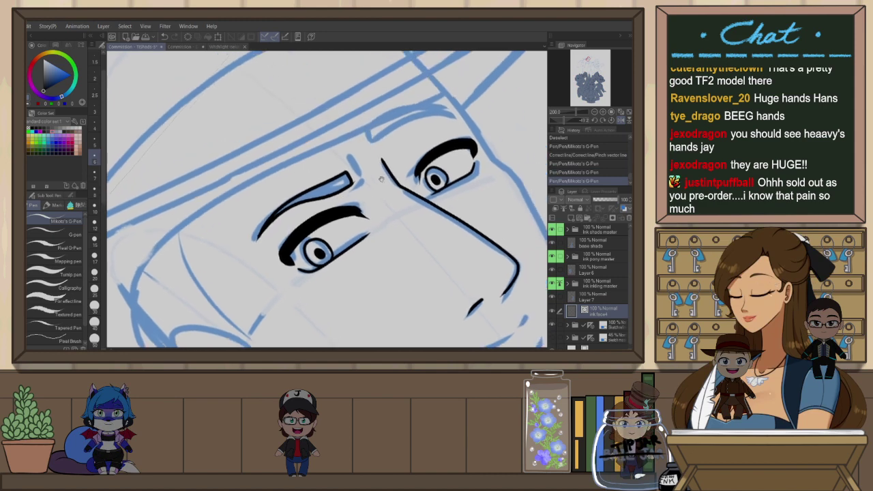
Ink the upper and lower outline of the man's other eyebrow
key("ctrl+z")
left_click_drag(376, 142, 458, 123)
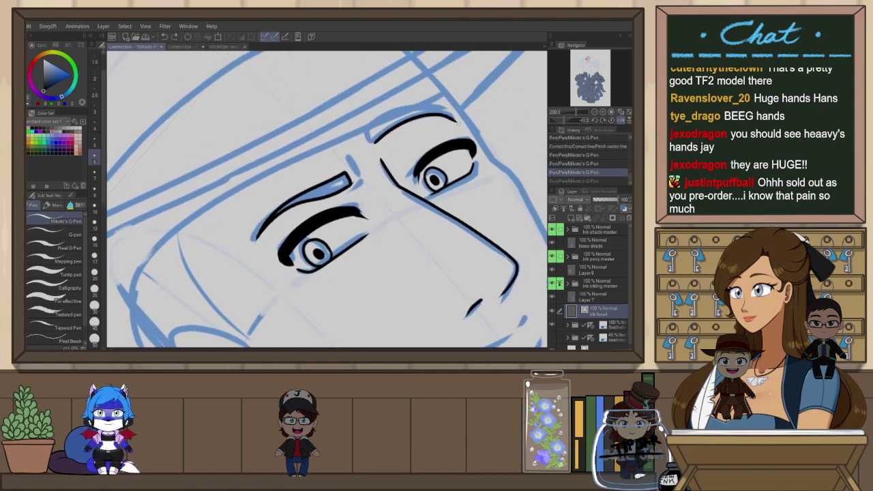
mouse_move(375, 143)
left_mouse_down()
mouse_move(395, 110)
mouse_move(460, 121)
left_mouse_up()
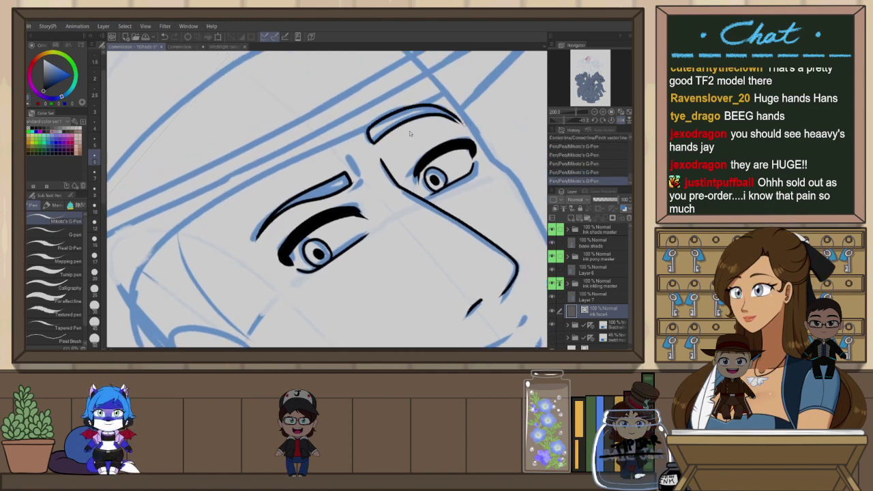
key("ctrl+z")
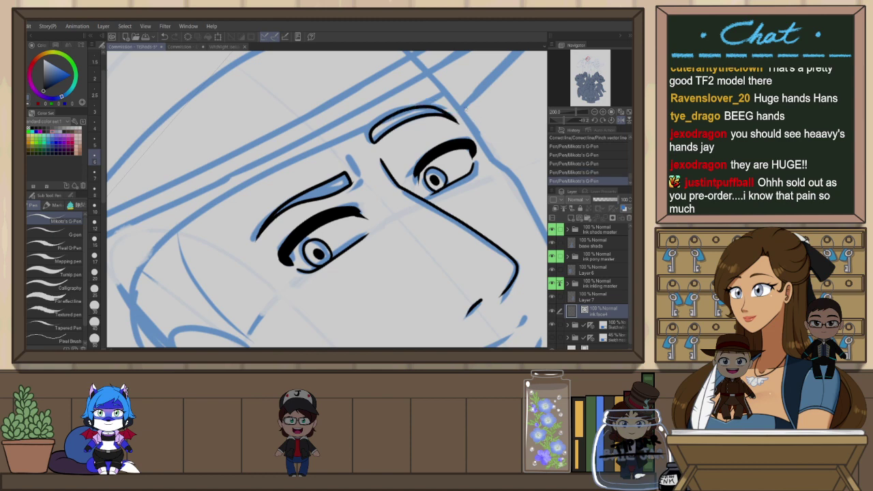
Adjust the inner end of the lower vector line on the eyebrow nearer the ear
key("e")
left_click_drag(353, 185, 359, 189)
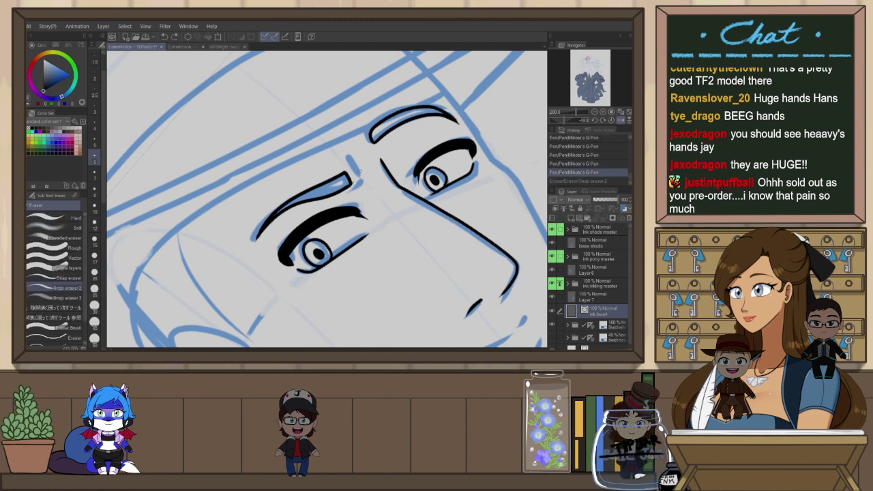
key("o")
left_click(346, 180)
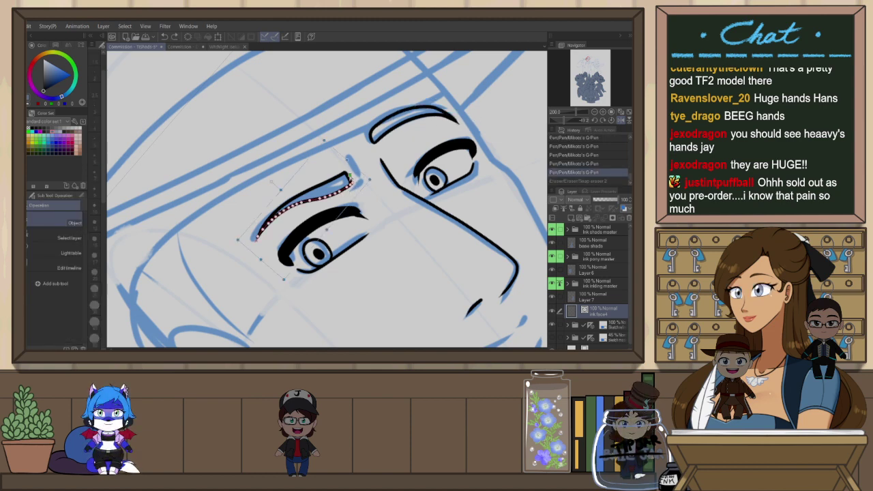
mouse_move(352, 184)
left_mouse_down()
mouse_move(349, 173)
mouse_move(356, 215)
left_mouse_up()
Ink the small frown crease between the man's eyebrows and return to the upright, unmirrored view
key("p")
key("ctrl+at")
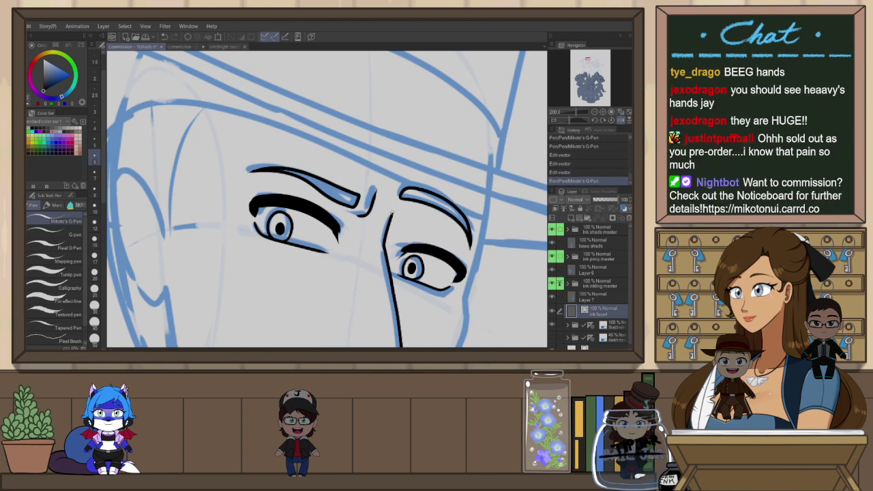
key("h")
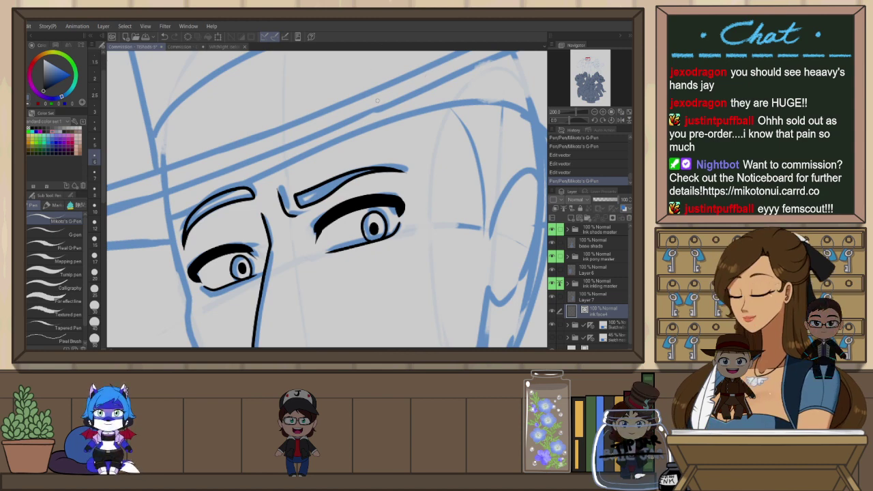
scroll(364, 135, "down", 2)
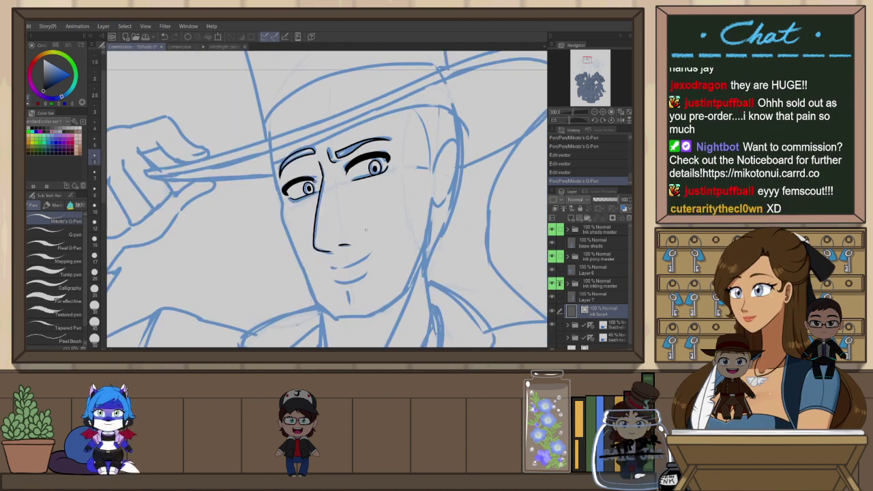
Ink the man's smiling mouth line, the curve of his lower lip, and the short chin crease
scroll(360, 256, "up", 2)
left_click_drag(361, 263, 377, 251)
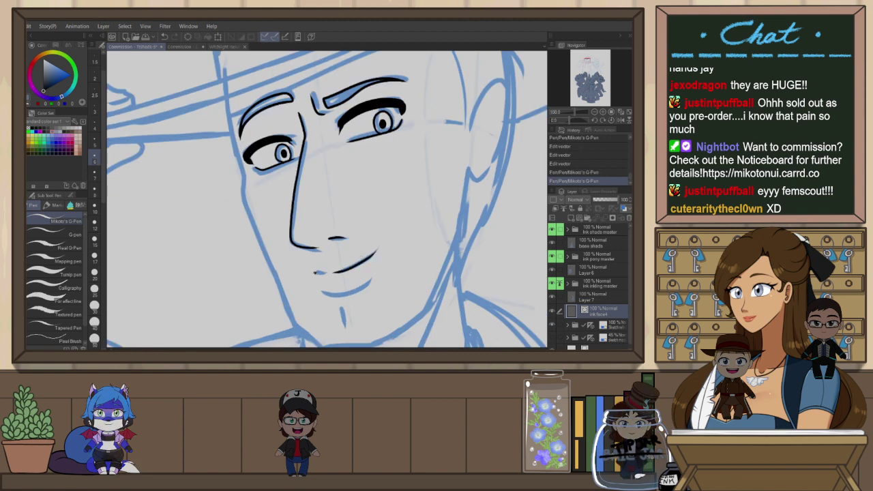
left_click_drag(315, 273, 373, 278)
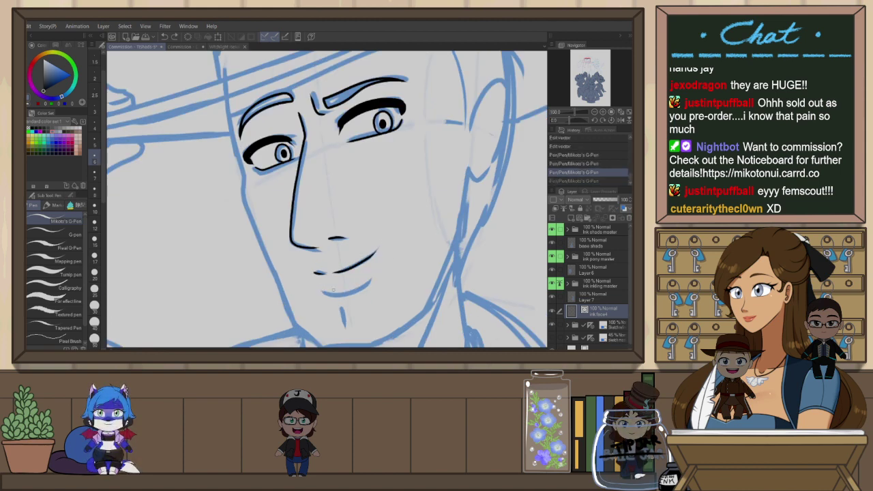
key("ctrl+z")
mouse_move(318, 288)
left_mouse_down()
mouse_move(358, 291)
mouse_move(373, 278)
left_mouse_up()
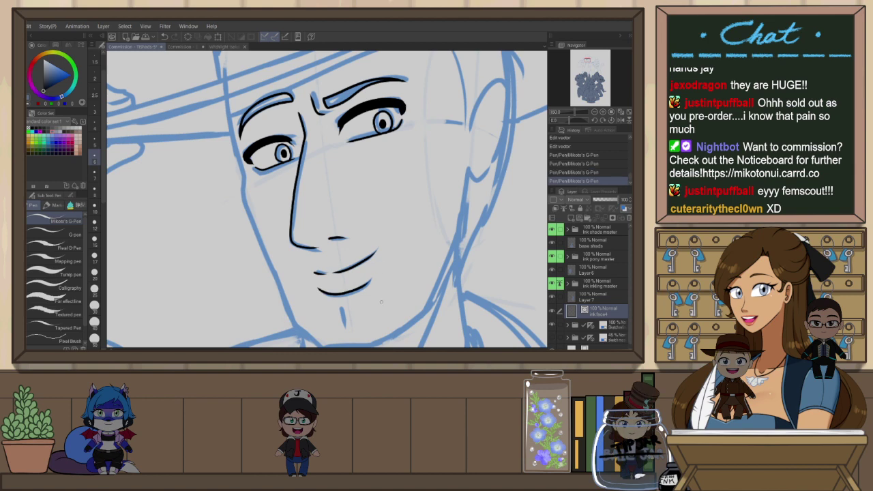
mouse_move(380, 313)
left_mouse_down()
mouse_move(357, 214)
mouse_move(382, 202)
mouse_move(377, 265)
left_mouse_up()
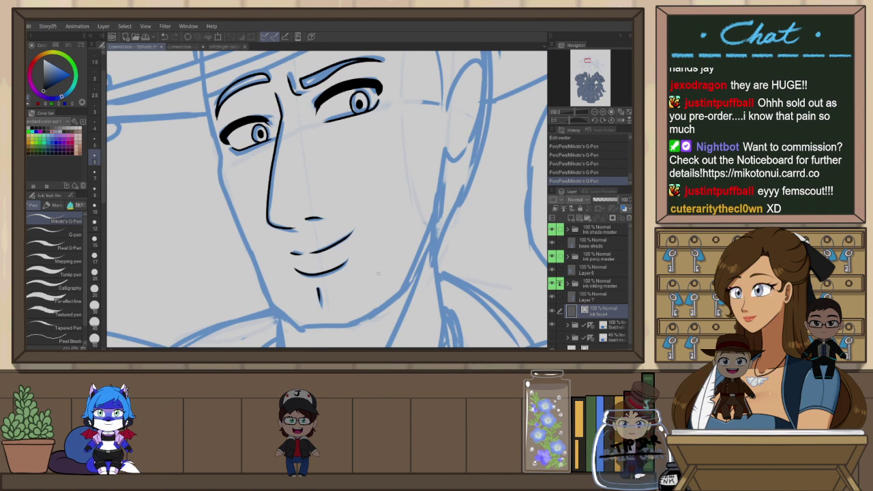
Ink a small tick beside the corner of the man's smile and add a new vector layer above the face ink layer
left_click_drag(396, 205, 373, 242)
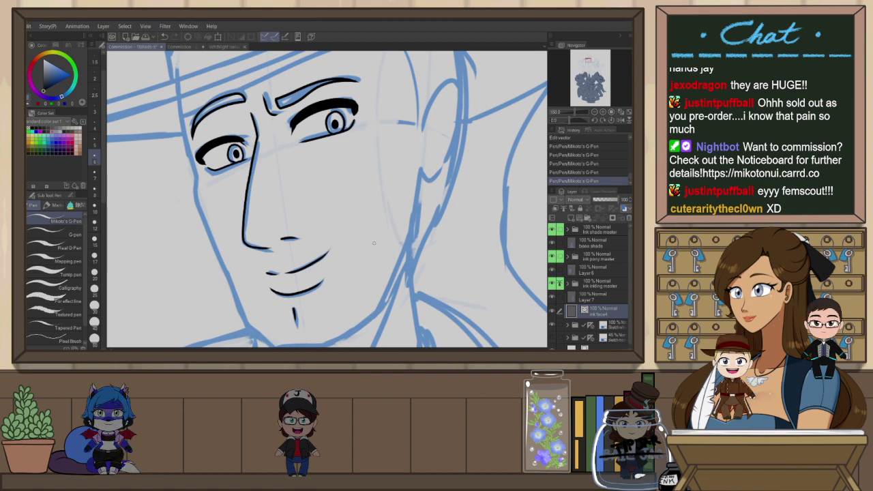
left_click_drag(374, 243, 369, 253)
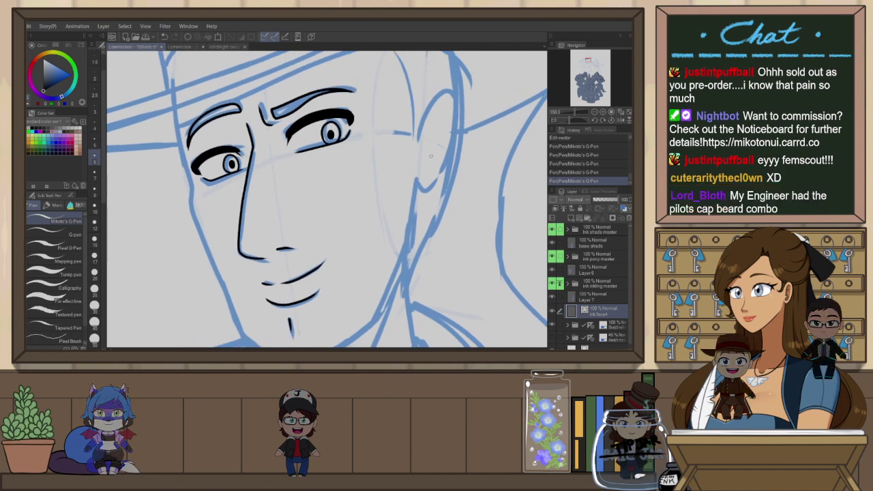
scroll(445, 137, "down", 2)
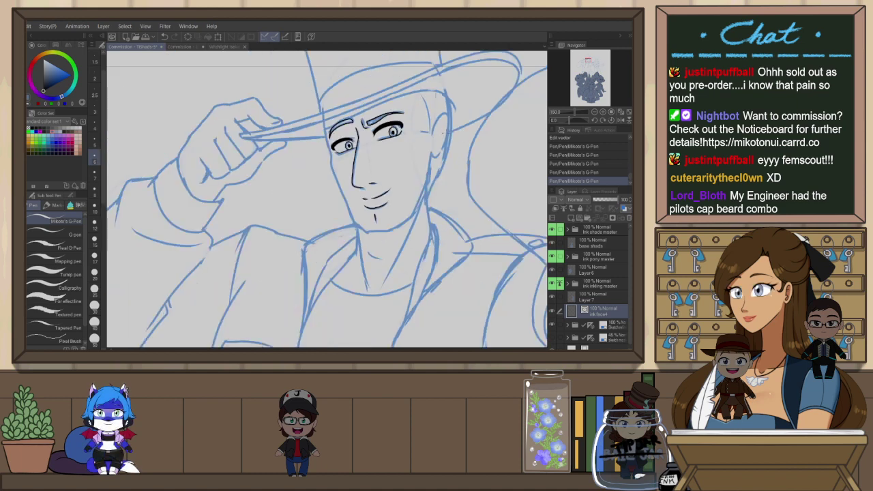
scroll(409, 150, "up", 1)
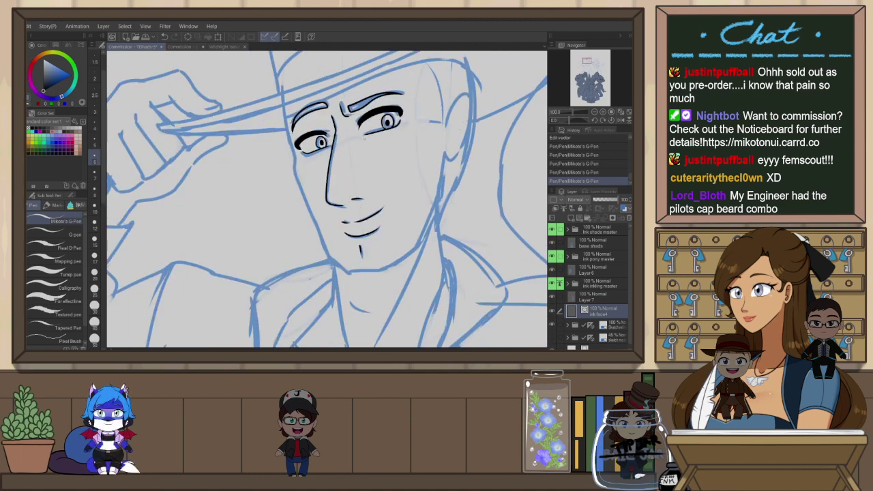
left_click_drag(424, 122, 440, 120)
left_click_drag(389, 199, 392, 201)
left_click_drag(449, 186, 439, 208)
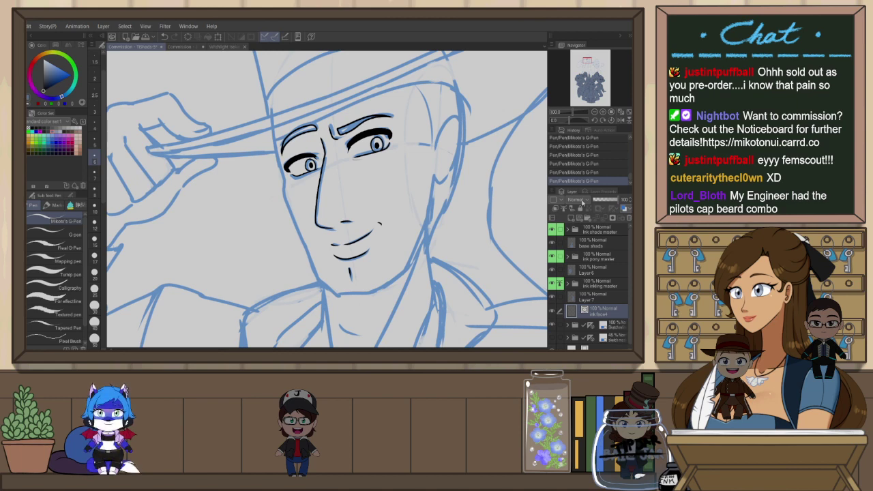
key("Return")
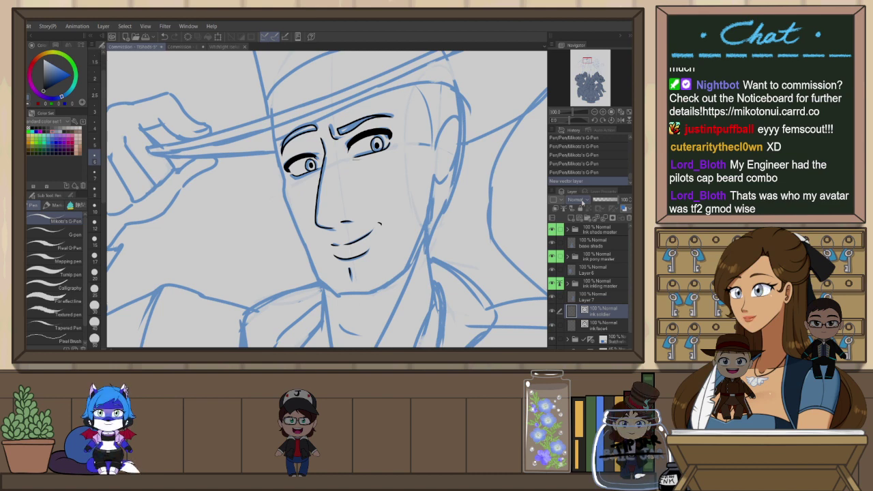
Ink the contour of the far side of the man's face from the hat brim down to the chin
left_click_drag(369, 178, 332, 205)
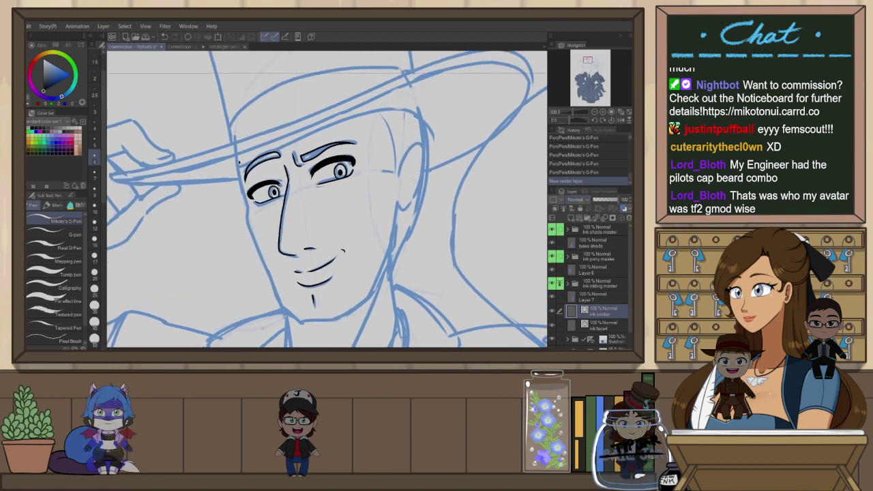
left_click_drag(240, 161, 245, 185)
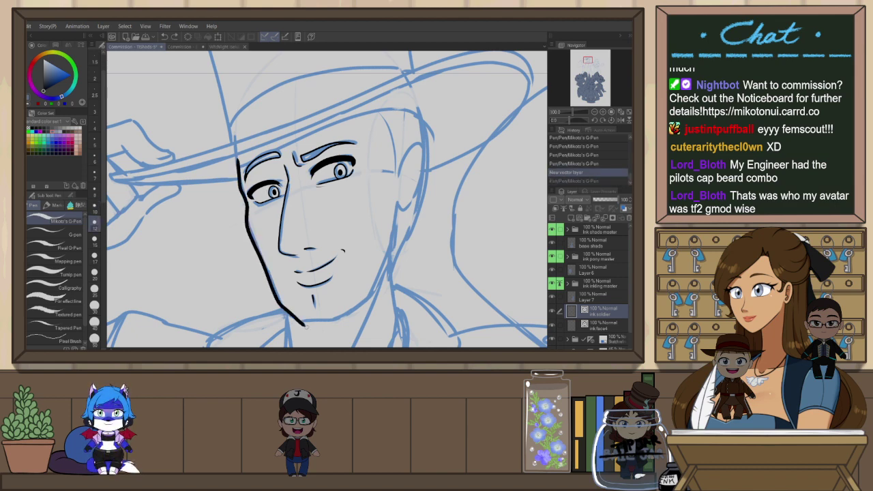
key("h")
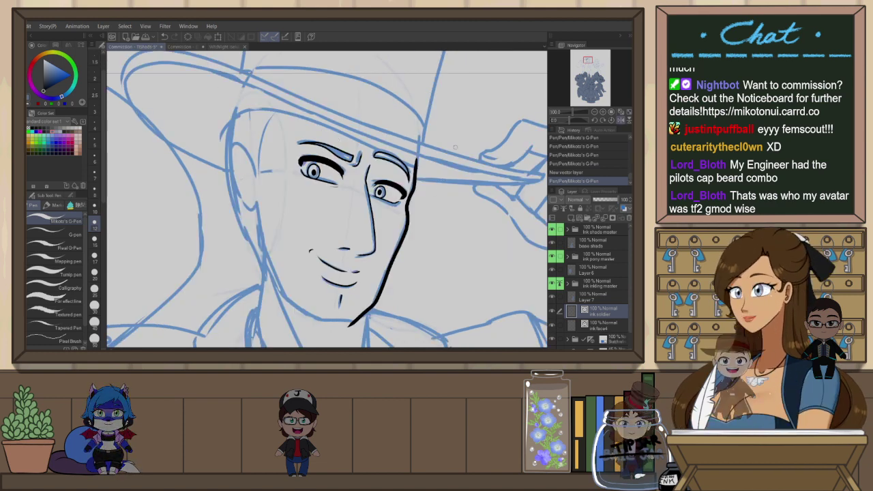
Ink the jaw line from the ear down to the chin and erase the overlapping line ends
key("r")
mouse_move(438, 196)
left_mouse_down()
mouse_move(425, 231)
mouse_move(425, 194)
left_mouse_up()
left_click_drag(278, 138, 268, 222)
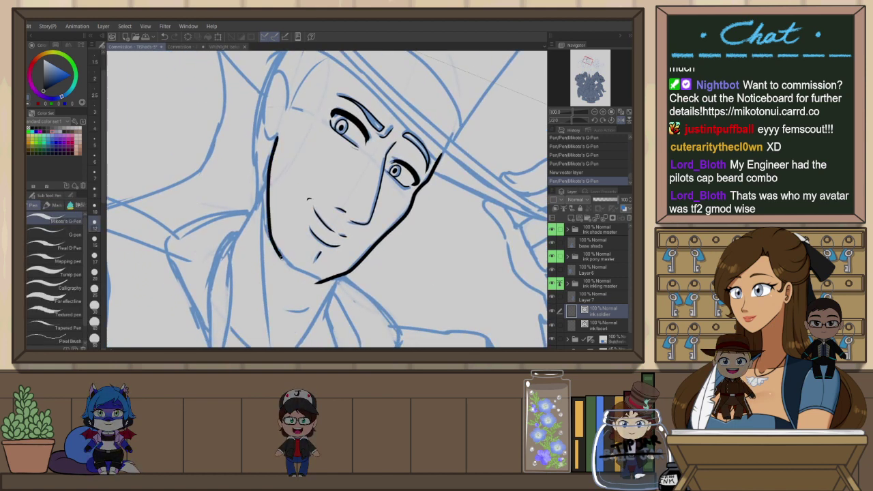
mouse_move(279, 257)
left_mouse_down()
mouse_move(322, 280)
mouse_move(356, 278)
left_mouse_up()
key("ctrl+at")
key("e")
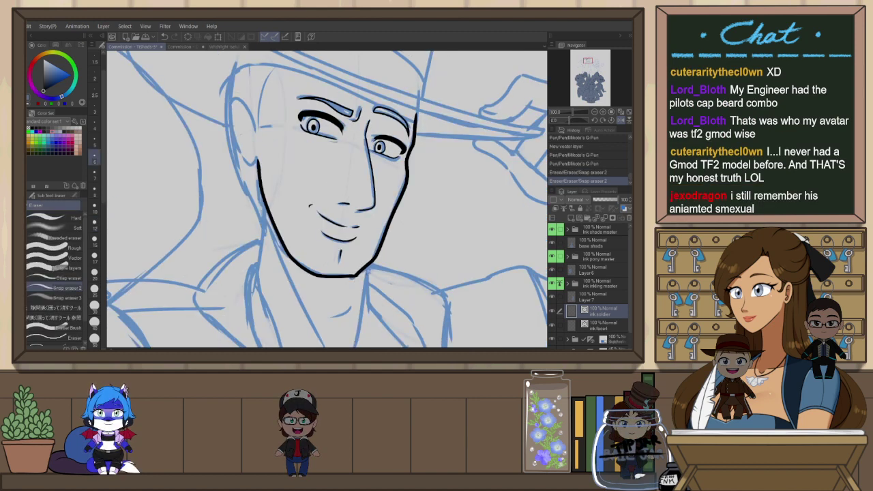
left_click_drag(393, 245, 396, 290)
Ink the outline of the man's ear with a thick line meeting the top of the jaw
key("h")
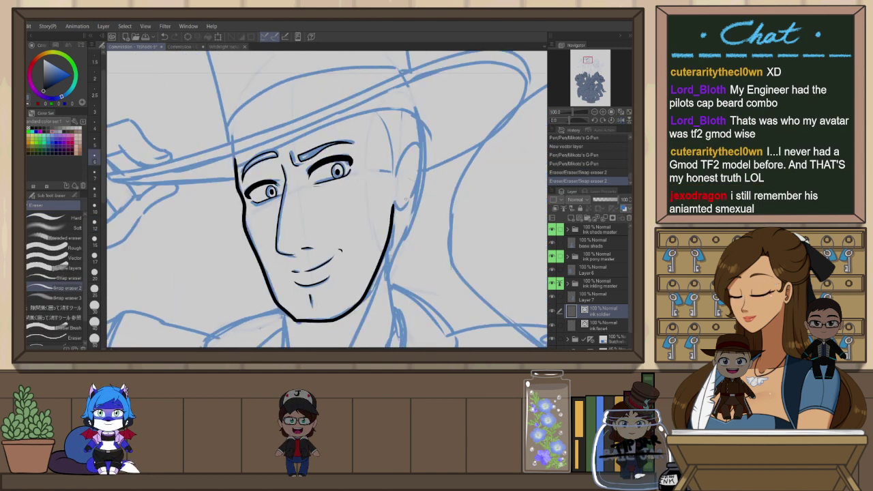
key("p")
key("ctrl+z")
mouse_move(393, 173)
left_mouse_down()
mouse_move(416, 179)
mouse_move(395, 215)
left_mouse_up()
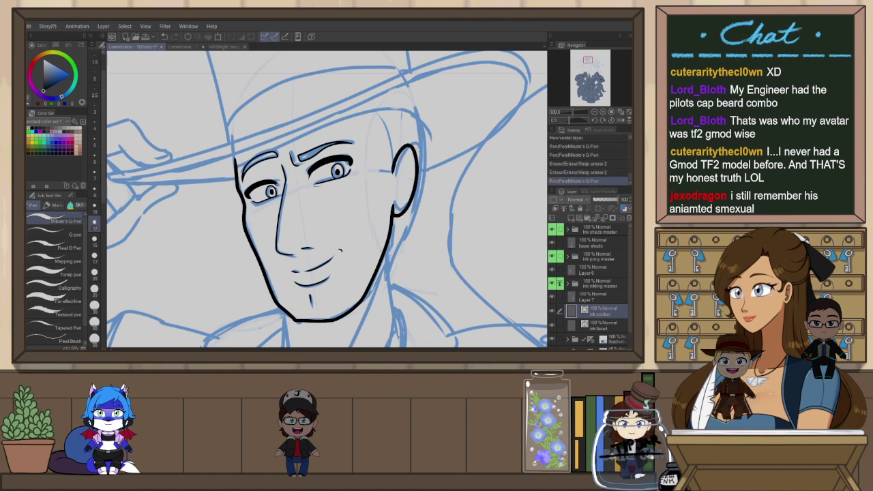
Adjust the lower vector points of the far cheek contour so its end runs smoothly into the chin
key("h")
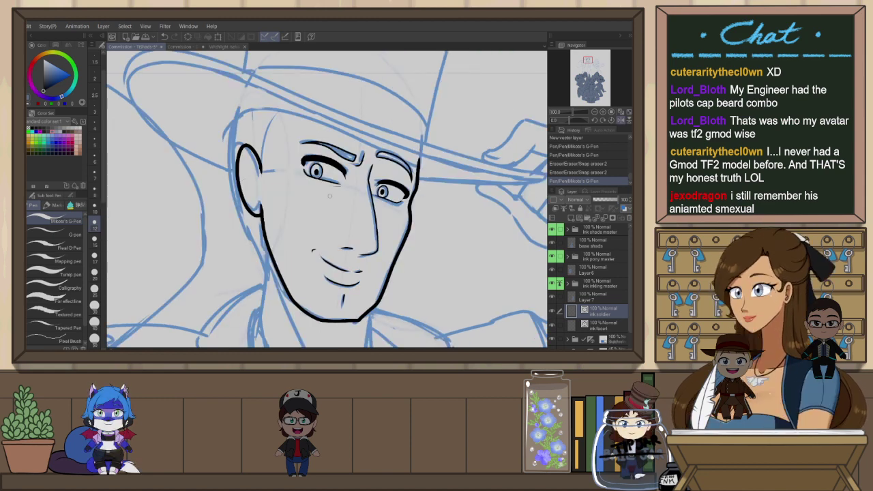
left_click_drag(419, 150, 446, 157)
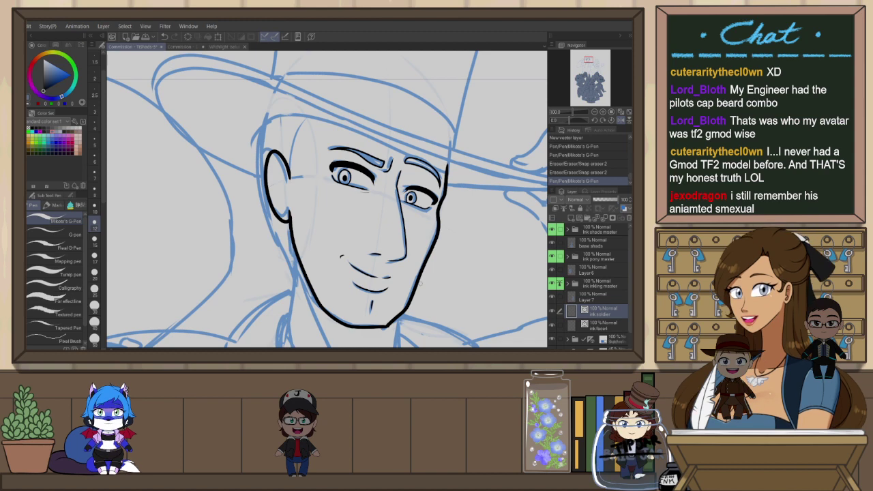
left_click_drag(389, 342, 392, 259)
scroll(392, 259, "up", 1)
scroll(392, 257, "up", 2)
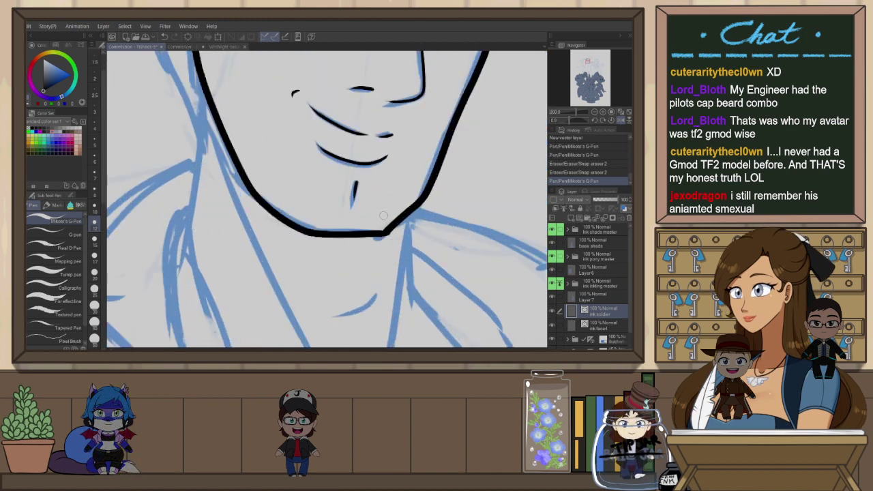
key("h")
key("o")
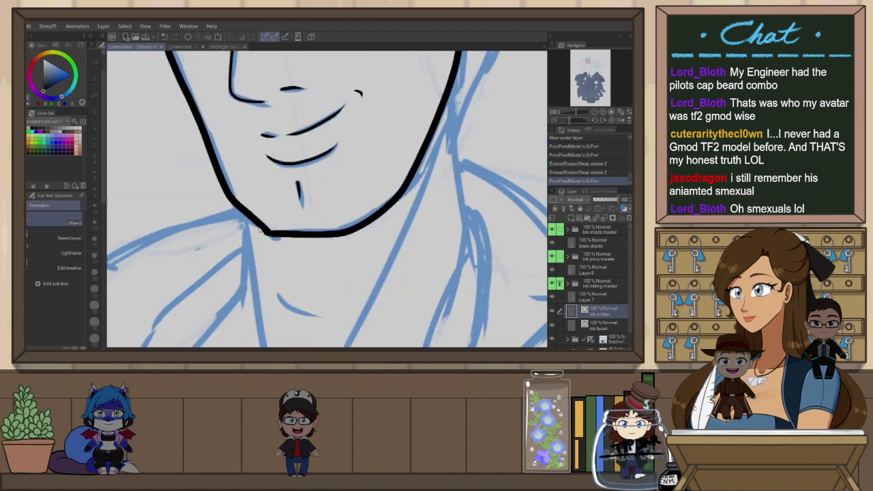
mouse_move(266, 230)
left_mouse_down()
mouse_move(288, 235)
mouse_move(261, 233)
left_mouse_up()
left_click(327, 234)
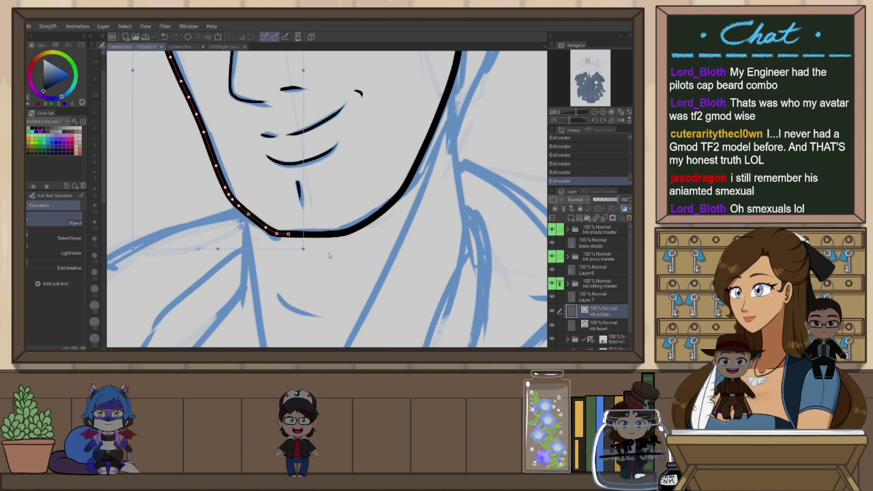
Adjust the chin end of the jaw vector line to blend with the cheek contour
key("h")
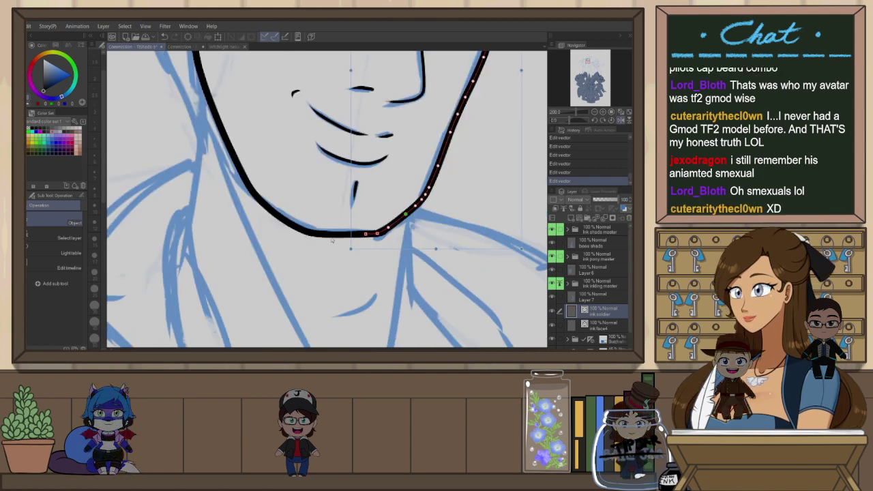
left_click(353, 292)
left_click(376, 234)
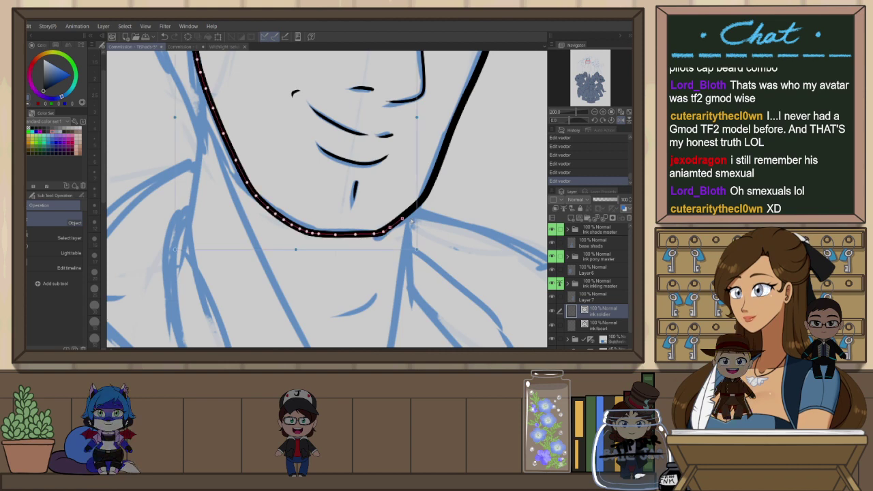
scroll(412, 221, "down", 5)
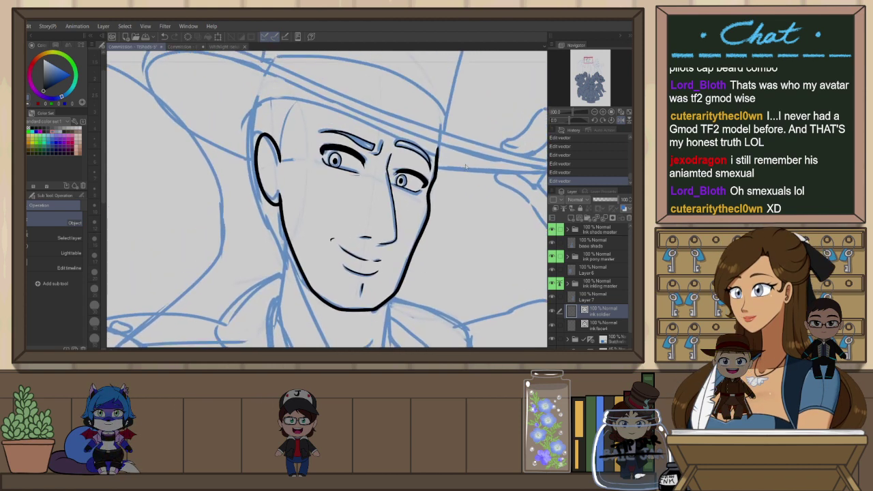
Ink the back of the man's head as a curve behind the ear, from the hat down to the jaw, redoing unsatisfactory strokes
left_click_drag(388, 126, 387, 96)
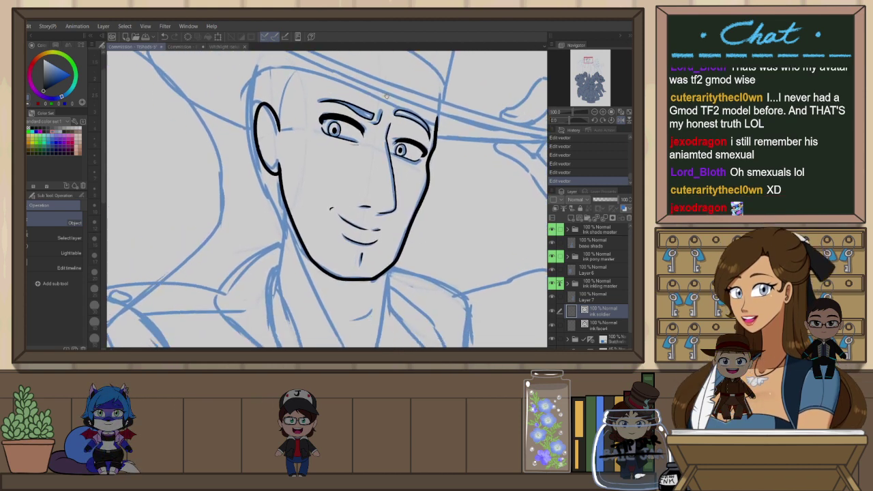
scroll(388, 98, "up", 2)
key("p")
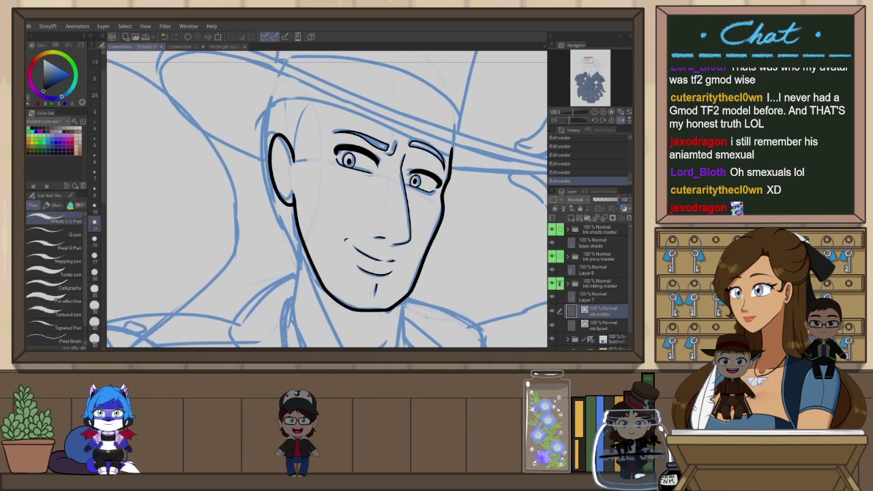
left_click_drag(273, 220, 294, 262)
key("ctrl+z")
mouse_move(262, 114)
left_mouse_down()
mouse_move(258, 149)
mouse_move(298, 262)
left_mouse_up()
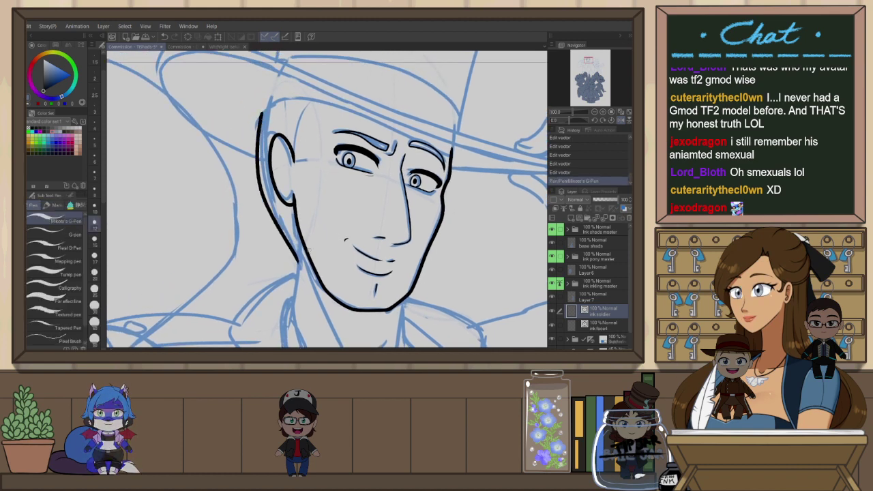
key("ctrl+z")
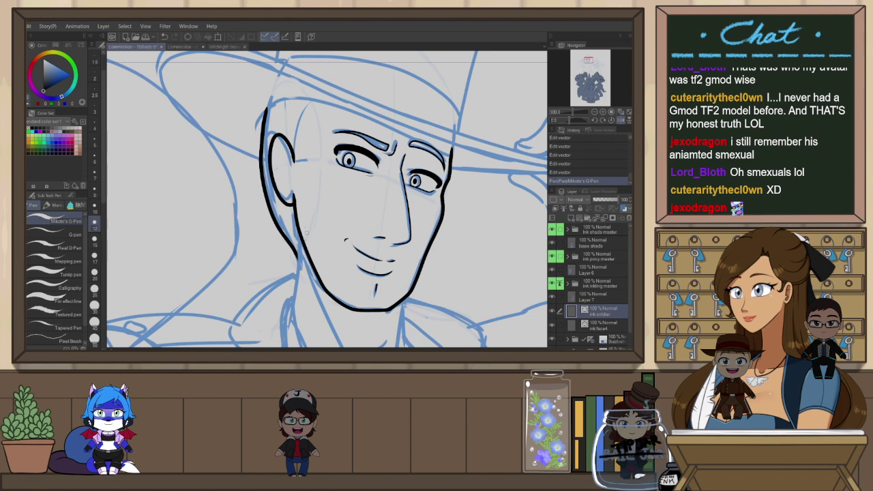
Ink the neck line running from below the ear down to the collar, replacing the first attempt
left_click_drag(308, 248, 329, 158)
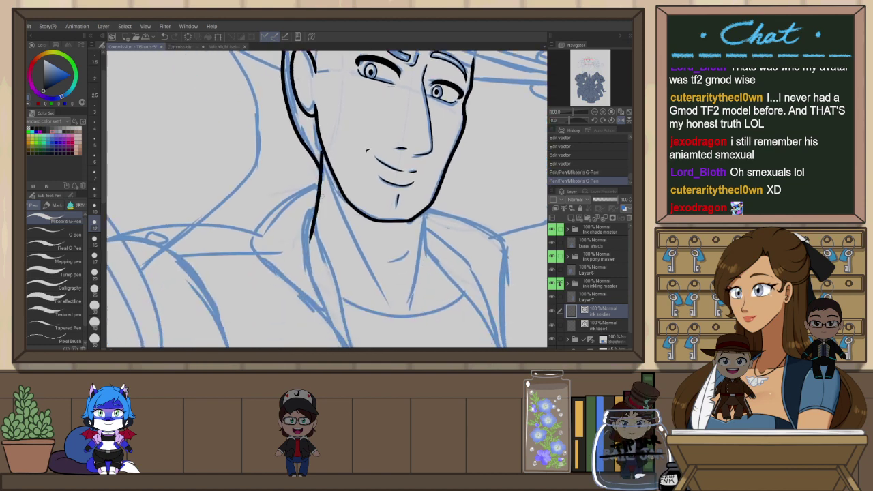
key("ctrl+z")
key("ctrl+z")
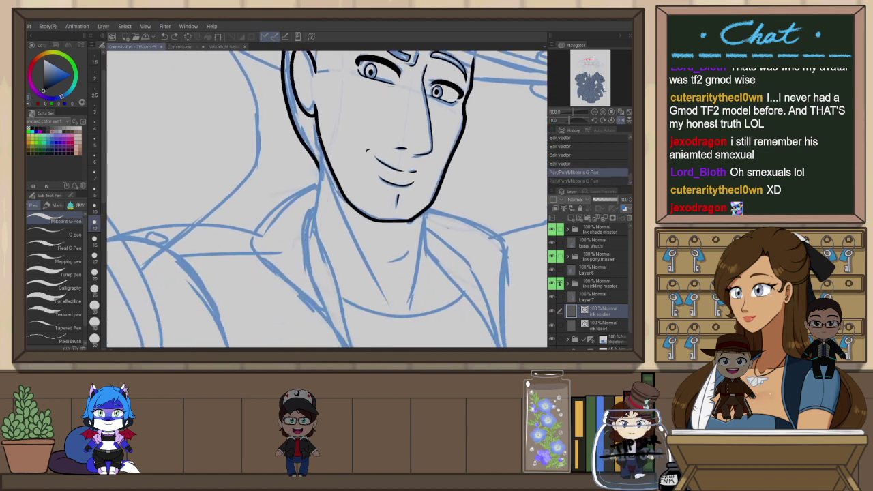
left_click_drag(319, 140, 307, 245)
Ink the opposite neck line from the chin down to the shoulder and the short Adam's apple curve
scroll(327, 199, "down", 3)
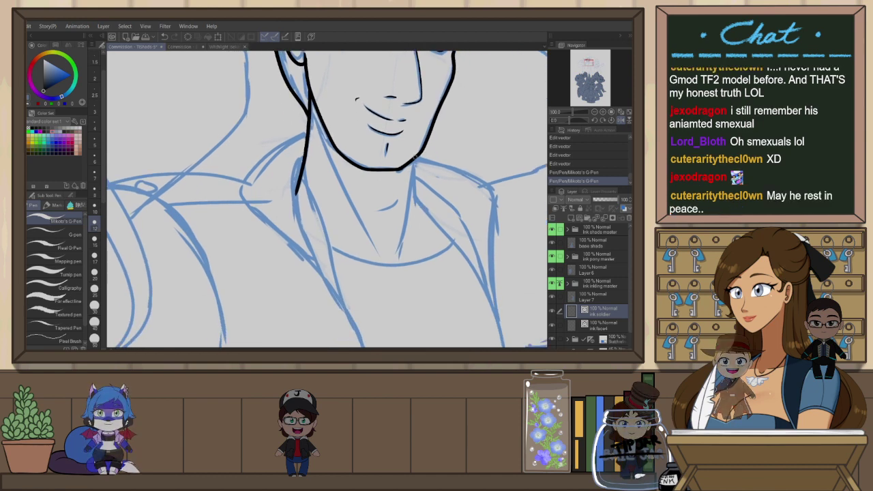
mouse_move(418, 168)
left_mouse_down()
mouse_move(415, 197)
mouse_move(452, 250)
left_mouse_up()
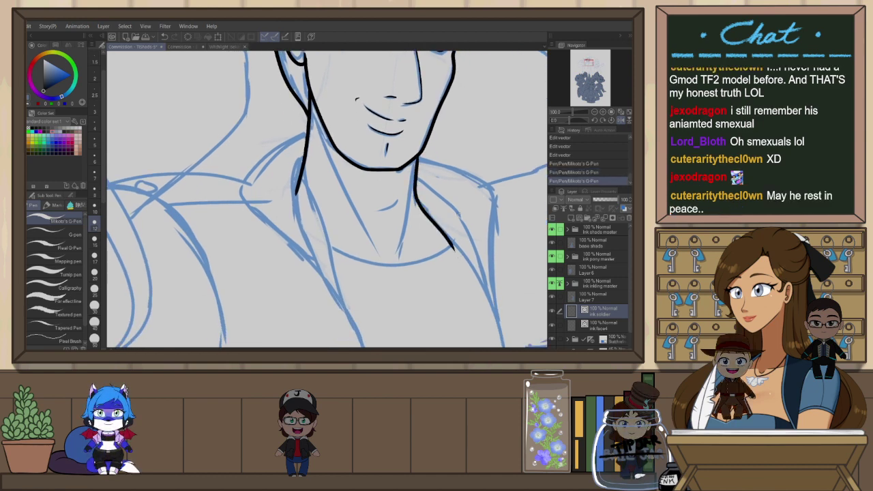
scroll(476, 188, "right", 3)
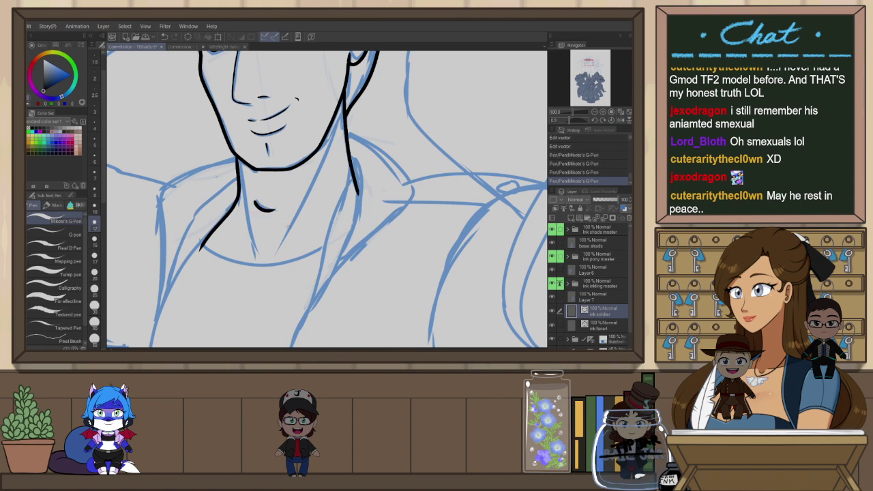
Ink the two long parallel edges of the top hat's brim with the canvas rotated, redrawing the second edge to reach the hand
scroll(395, 223, "up", 5)
scroll(395, 223, "left", 2)
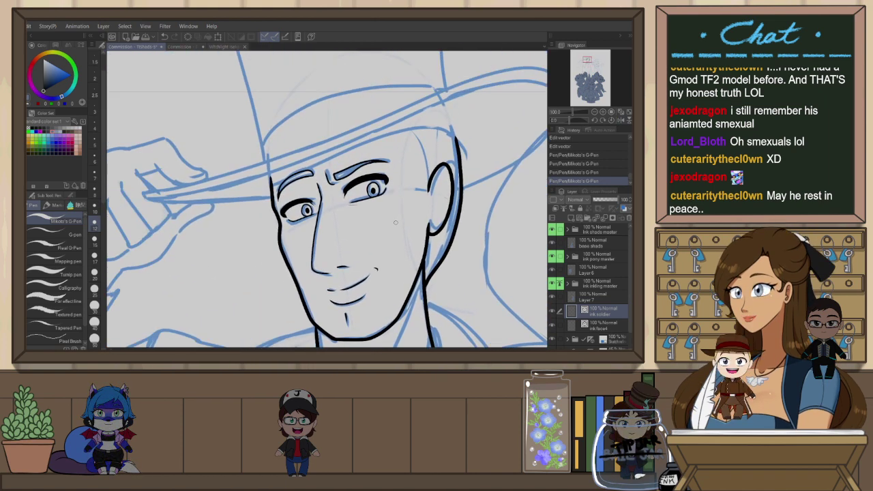
scroll(395, 222, "down", 1)
key("r")
left_click_drag(396, 221, 280, 177)
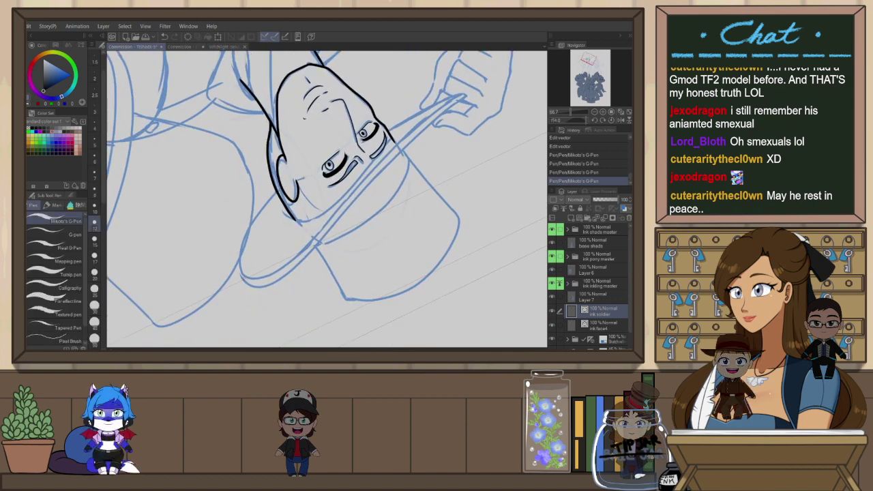
mouse_move(244, 281)
left_mouse_down()
mouse_move(308, 254)
mouse_move(464, 99)
left_mouse_up()
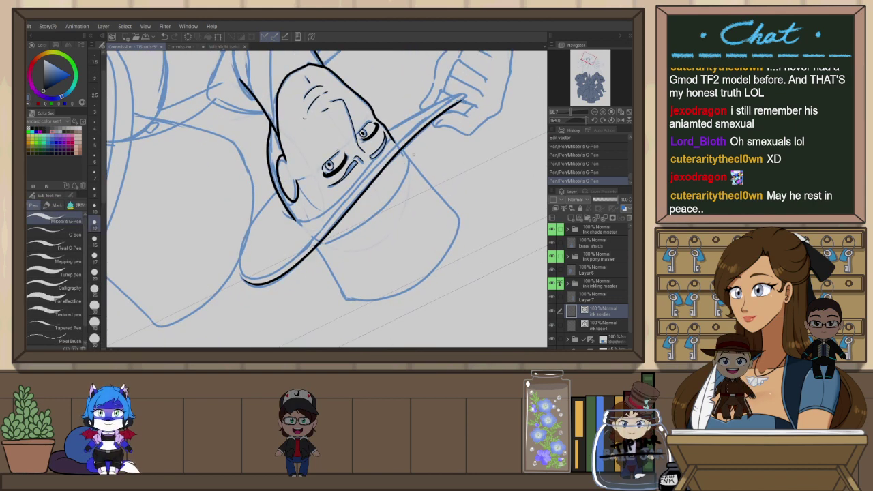
left_click_drag(290, 265, 366, 176)
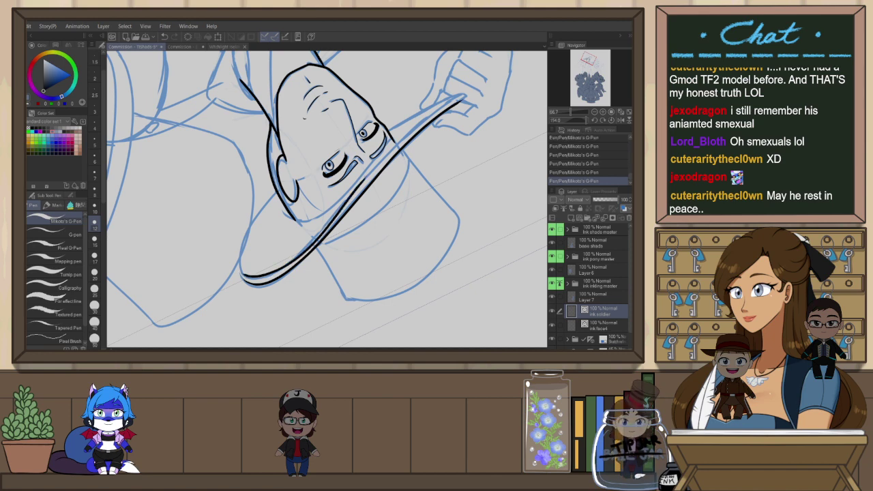
key("ctrl+z")
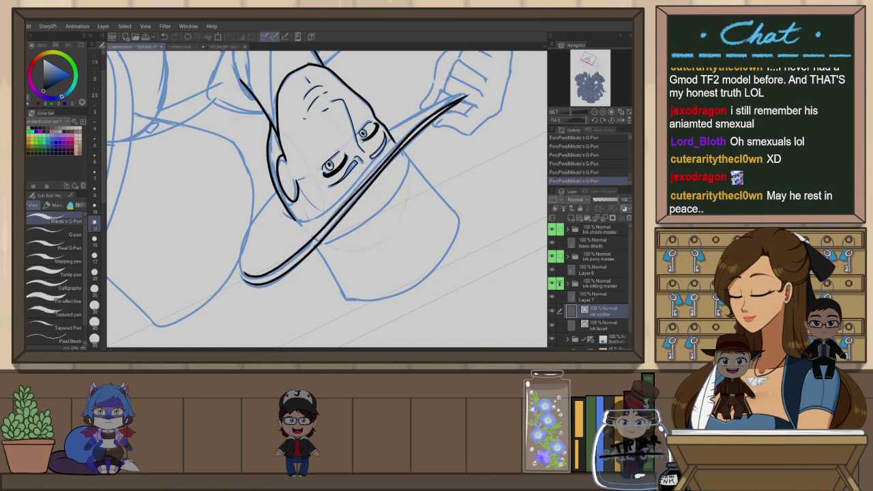
Redraw the second long edge of the top hat's brim as one stroke from the brim's rounded end to the hand
key("ctrl+z")
left_click_drag(242, 274, 273, 268)
left_click_drag(375, 168, 465, 99)
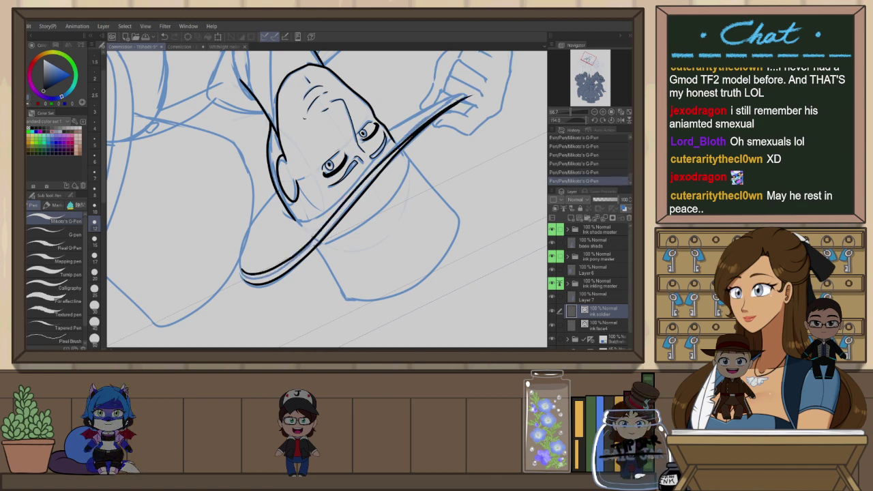
key("ctrl+z")
mouse_move(242, 274)
left_mouse_down()
mouse_move(266, 274)
mouse_move(322, 232)
mouse_move(389, 153)
mouse_move(464, 94)
left_mouse_up()
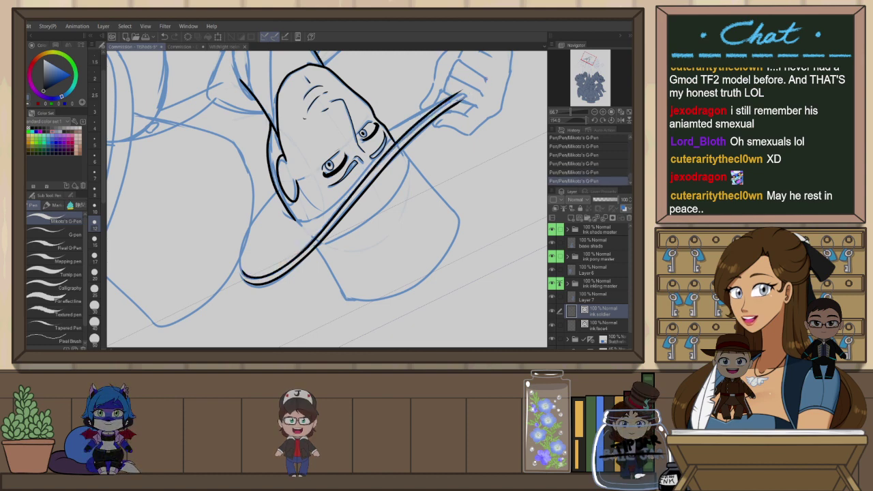
key("ctrl+@")
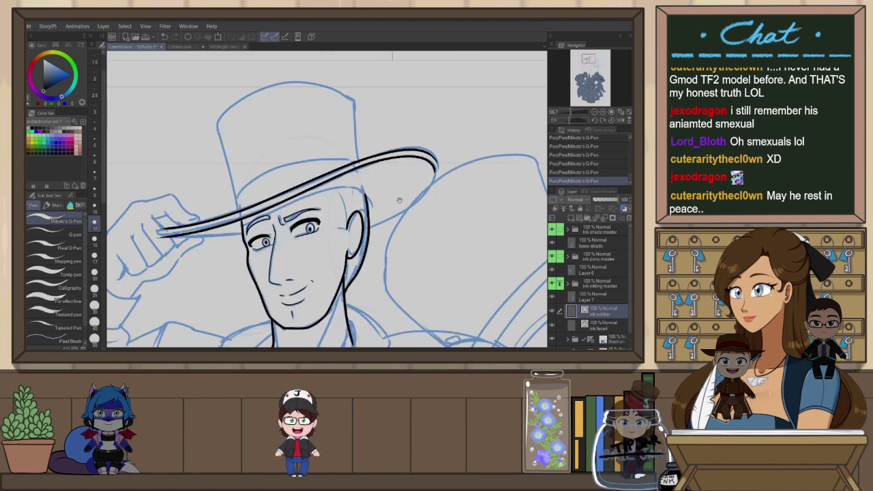
Ink the short end stroke joining the two brim edges between the fingers of the hand holding the hat
left_click_drag(384, 206, 458, 204)
scroll(458, 204, "up", 1)
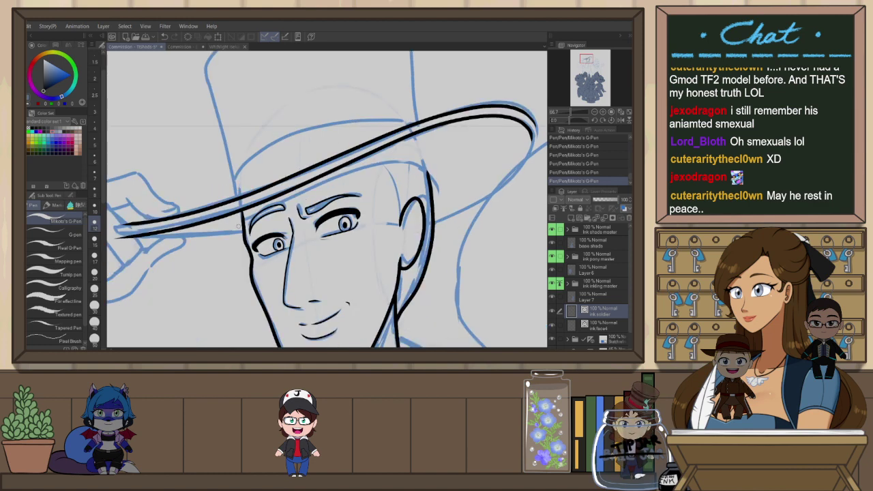
scroll(238, 229, "up", 2)
left_click_drag(211, 258, 434, 220)
mouse_move(258, 177)
left_mouse_down()
mouse_move(236, 185)
mouse_move(253, 202)
mouse_move(239, 190)
mouse_move(245, 176)
mouse_move(244, 193)
mouse_move(264, 203)
left_mouse_up()
key("ctrl+z")
key("e")
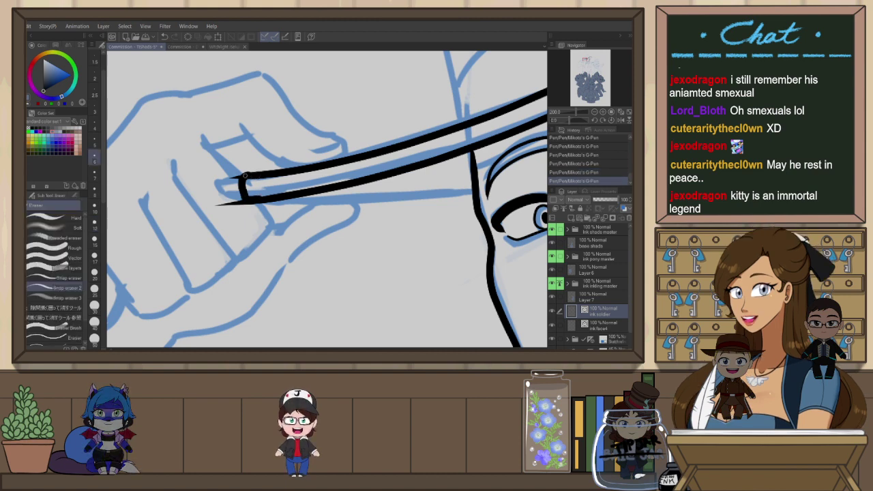
left_click_drag(254, 198, 282, 194)
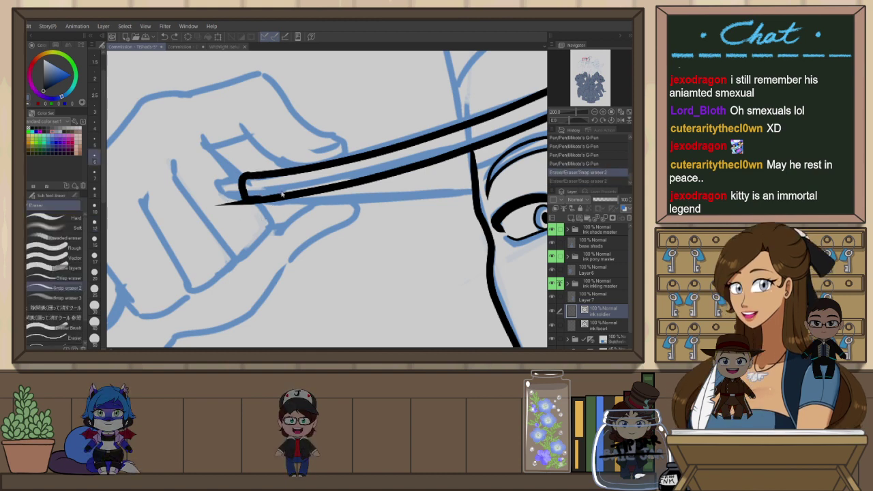
key("ctrl+z")
key("ctrl+z")
Select the short vector stroke closing the brim at the hand and adjust its shape to meet the lower brim edge
key("o")
left_click(254, 197)
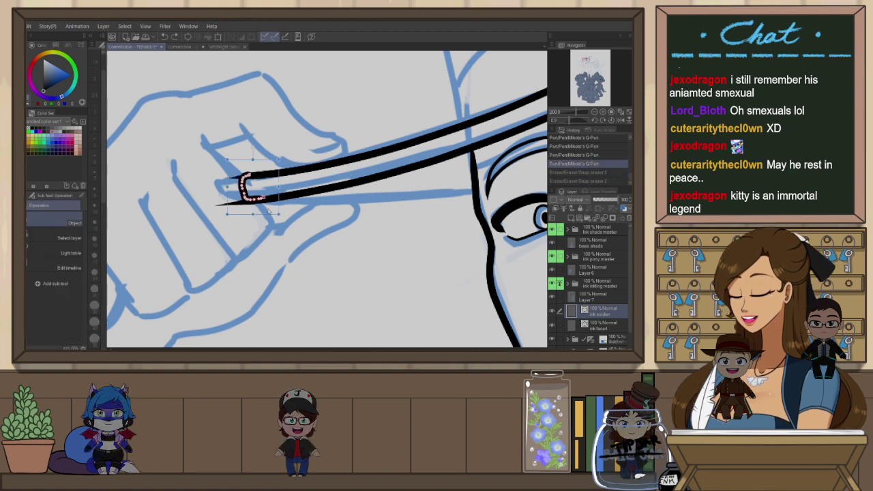
left_click_drag(253, 215, 254, 218)
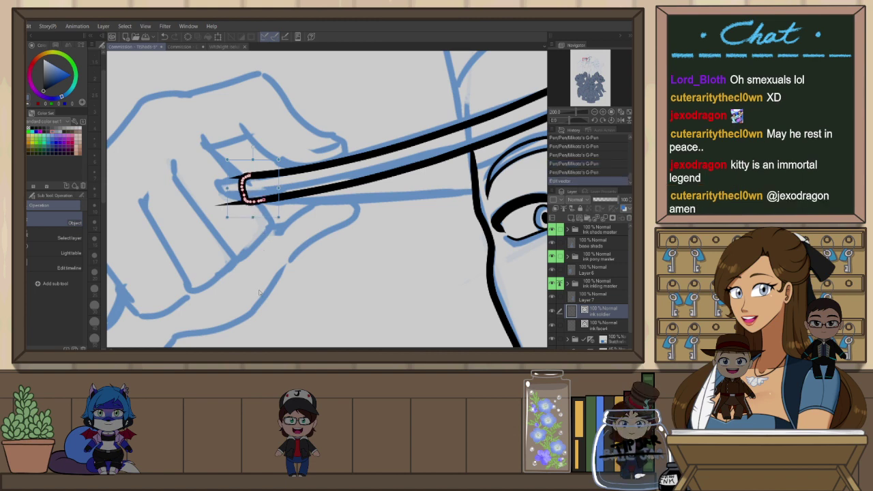
scroll(259, 292, "down", 5)
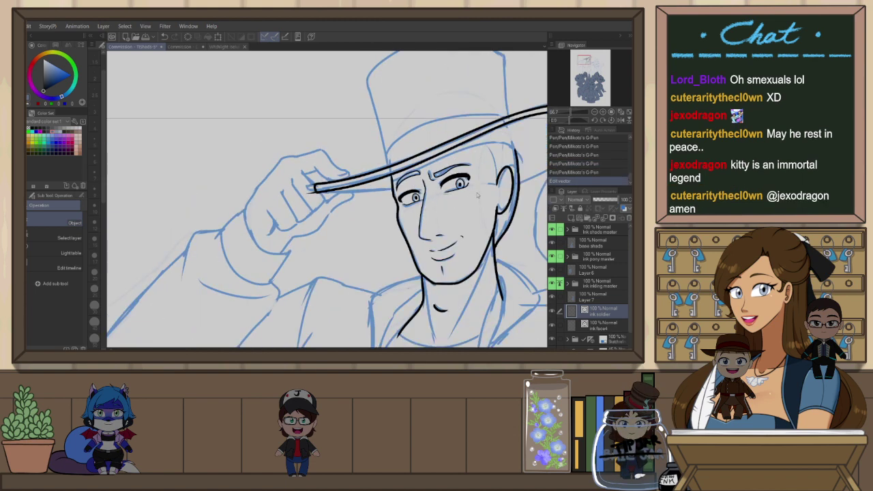
Ink the curved far underside edge of the brim from its rounded end to the back of the head, redrawing it until it fits
left_click_drag(477, 196, 328, 224)
key("h")
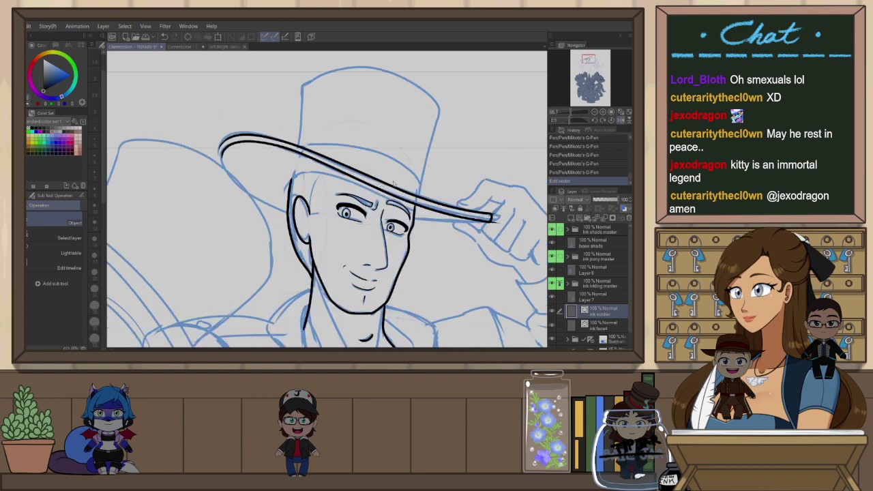
key("p")
left_click_drag(221, 153, 304, 214)
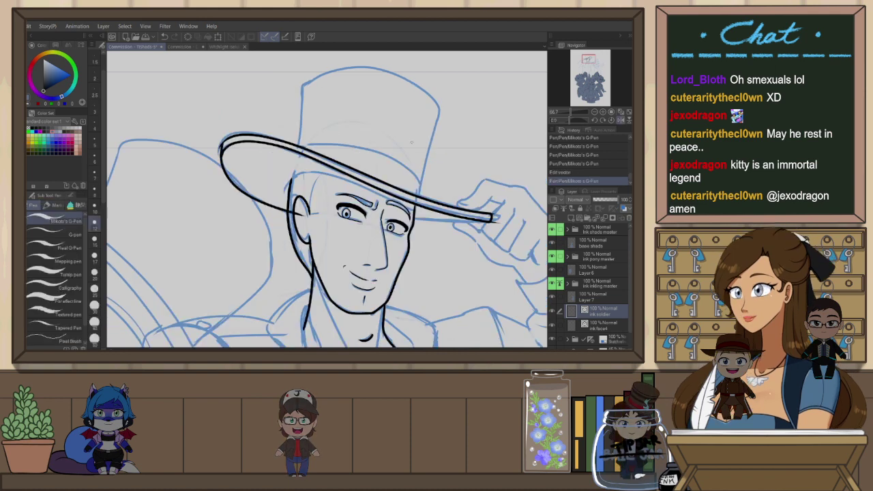
key("r")
mouse_move(412, 142)
left_mouse_down()
mouse_move(430, 197)
mouse_move(423, 232)
left_mouse_up()
key("ctrl+z")
mouse_move(327, 80)
left_mouse_down()
mouse_move(295, 130)
mouse_move(296, 158)
left_mouse_up()
left_click_drag(307, 94, 295, 163)
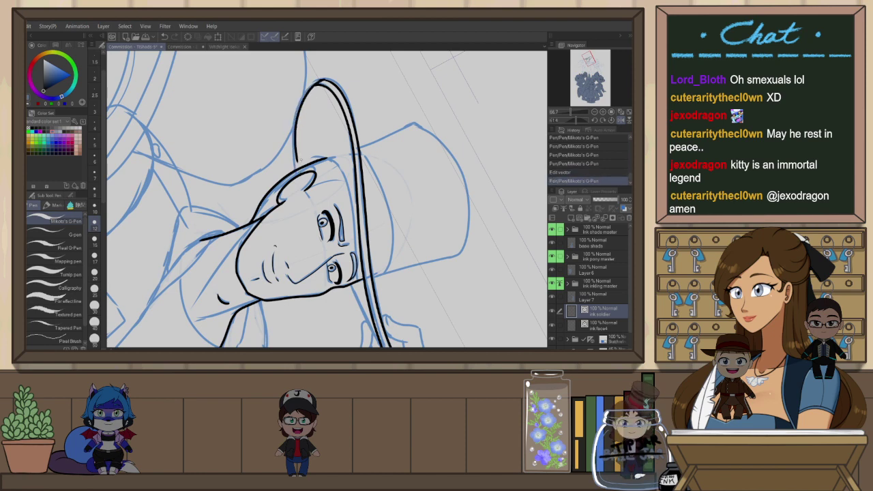
key("ctrl+z")
left_click_drag(318, 83, 297, 166)
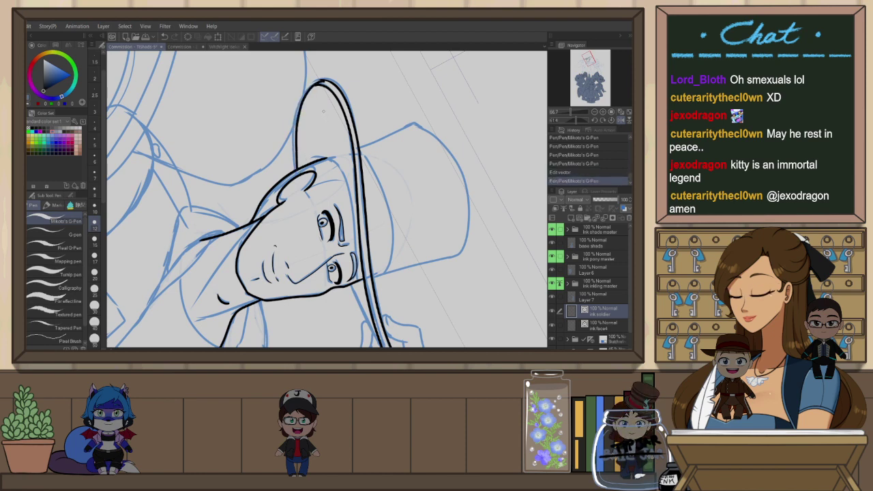
key("ctrl+z")
left_click_drag(315, 82, 301, 161)
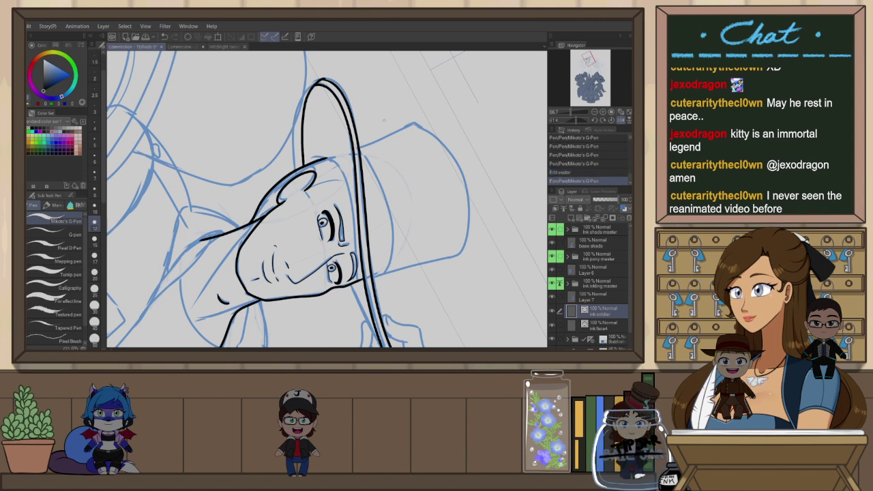
Ink the curved inner edge of the hat across the forehead, from above the ear to the brim, redoing unsatisfactory strokes
key("ctrl+at")
key("shift+space")
mouse_move(429, 230)
left_mouse_down()
mouse_move(428, 168)
mouse_move(414, 141)
left_mouse_up()
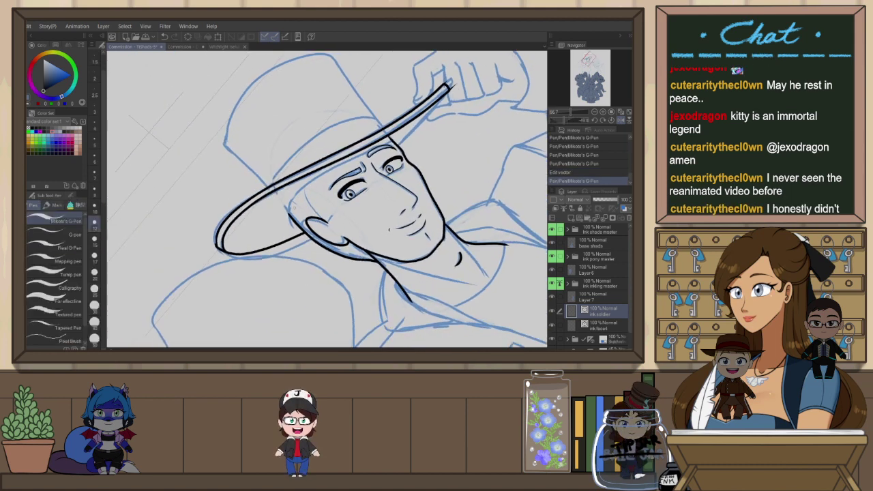
left_click_drag(290, 213, 291, 221)
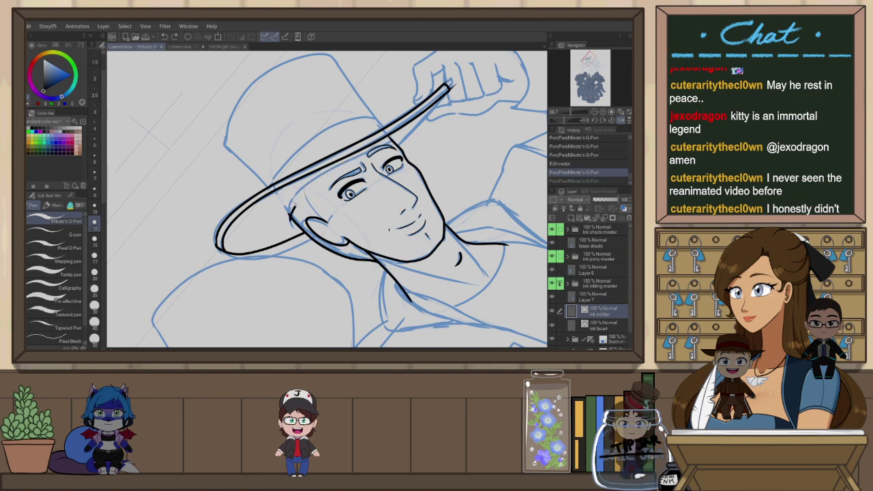
key("ctrl+z")
left_click_drag(290, 220, 397, 133)
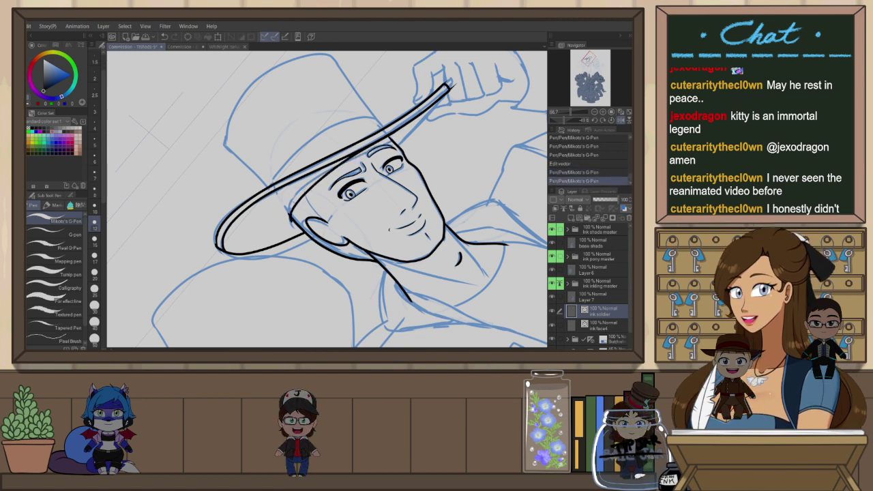
key("ctrl+z")
left_click_drag(291, 222, 309, 193)
key("ctrl+y")
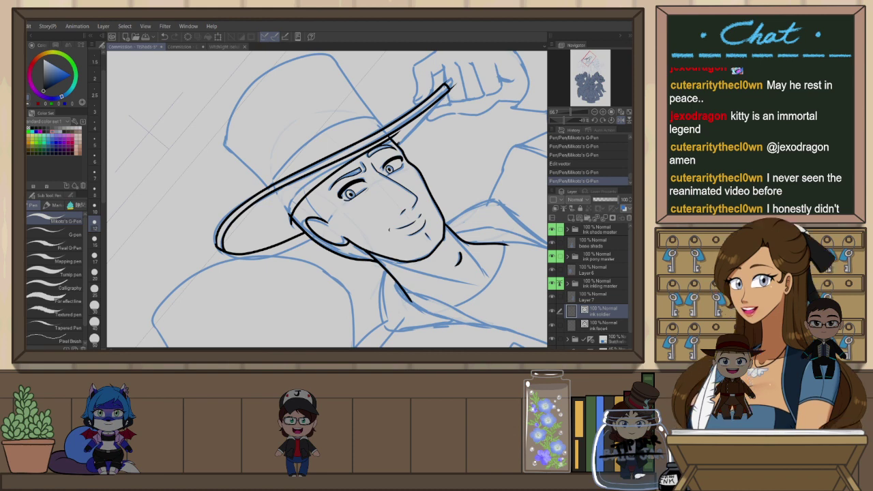
Replace the last stroke with the brim's underside line running from its tip at the hand to the forehead
key("ctrl+z")
left_click_drag(446, 83, 450, 89)
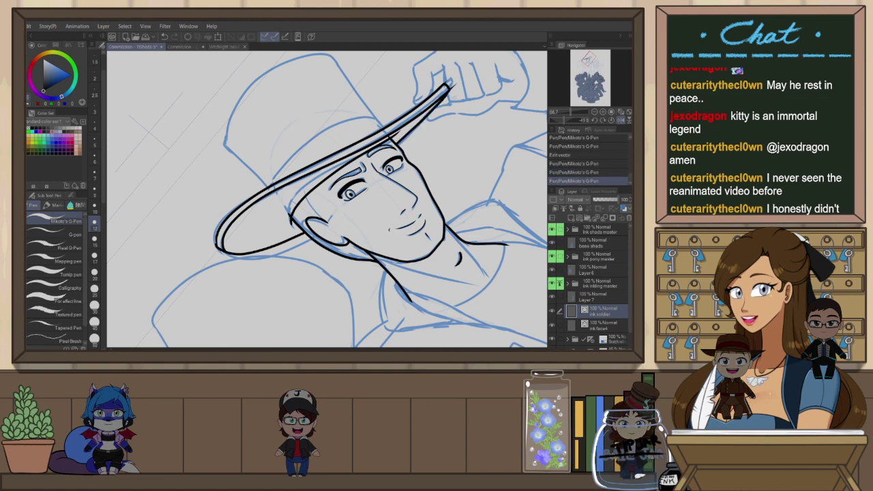
left_click_drag(448, 118, 411, 193)
key("ctrl+at")
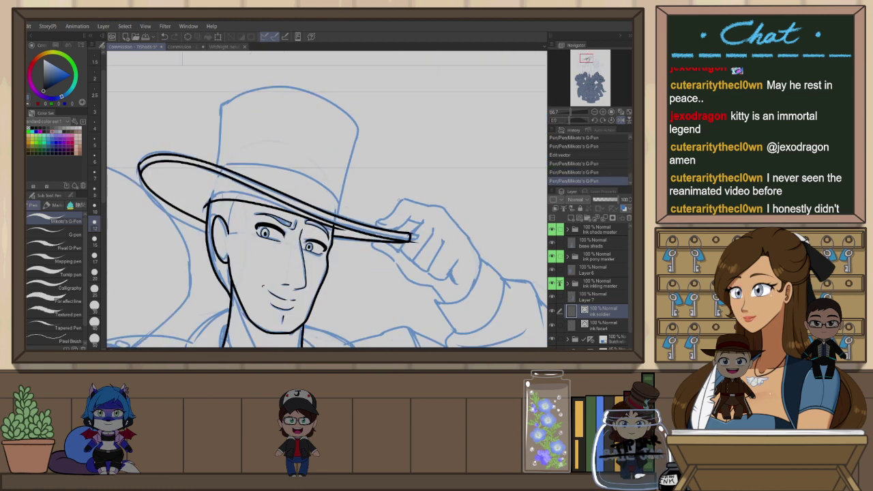
key("h")
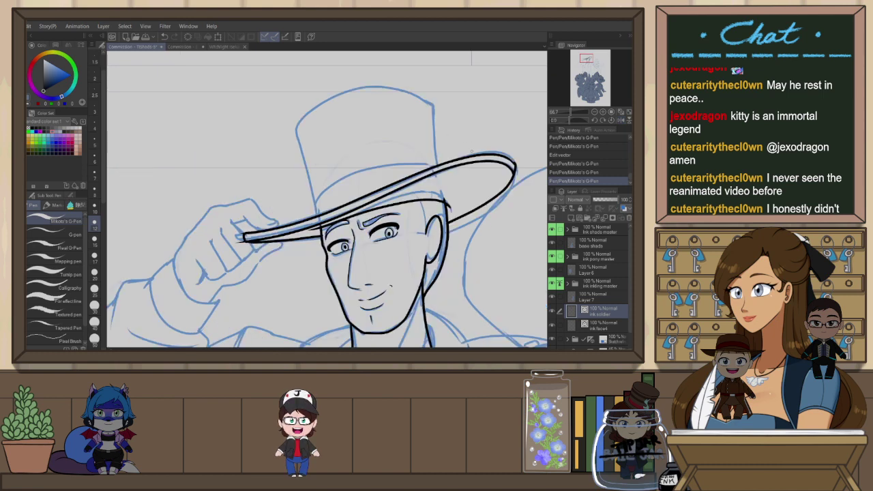
Ink one straight side and the curved top of the man's hat crown over the blue sketch
key("asciicircum")
key("asciicircum")
key("asciicircum")
key("asciicircum")
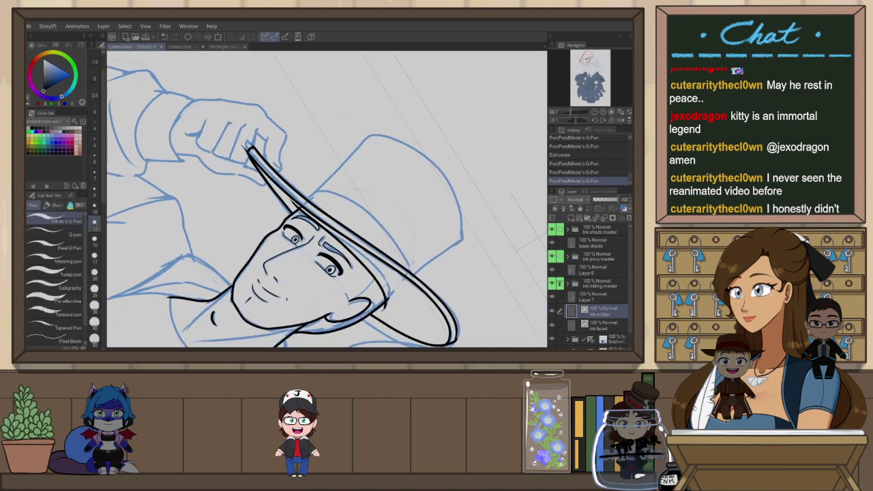
left_click_drag(413, 262, 302, 210)
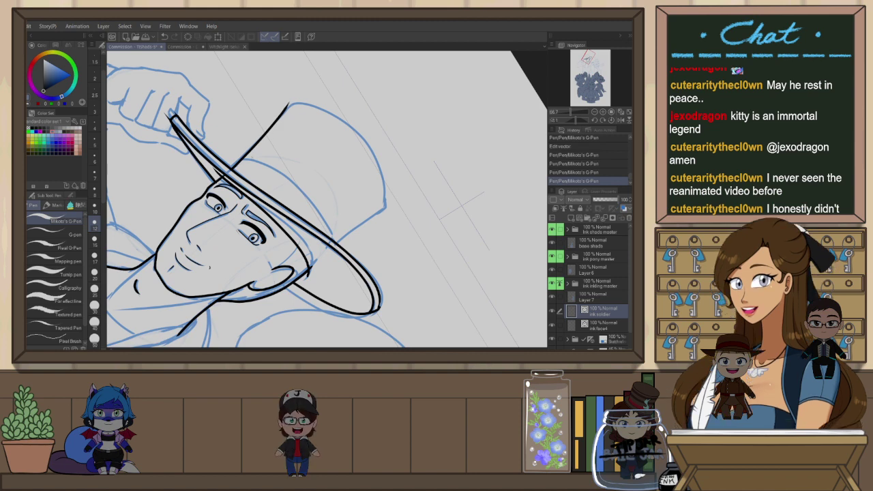
key("ctrl+z")
key("ctrl+z")
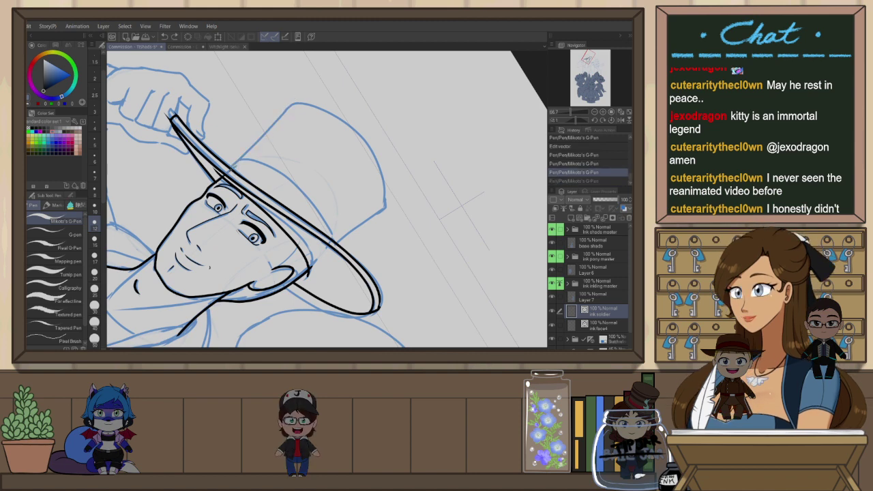
key("ctrl+z")
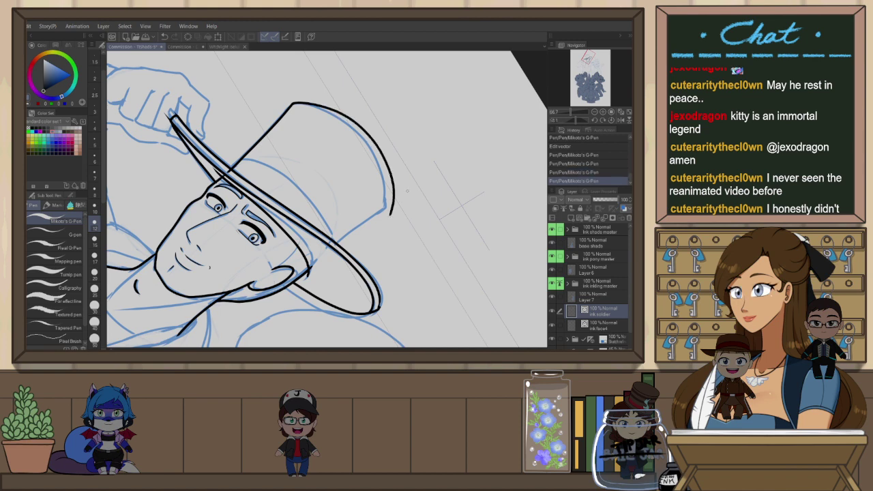
Adjust the crown's top line with Pinch vector line and ink the crown's remaining side down to the brim
key("r")
key("h")
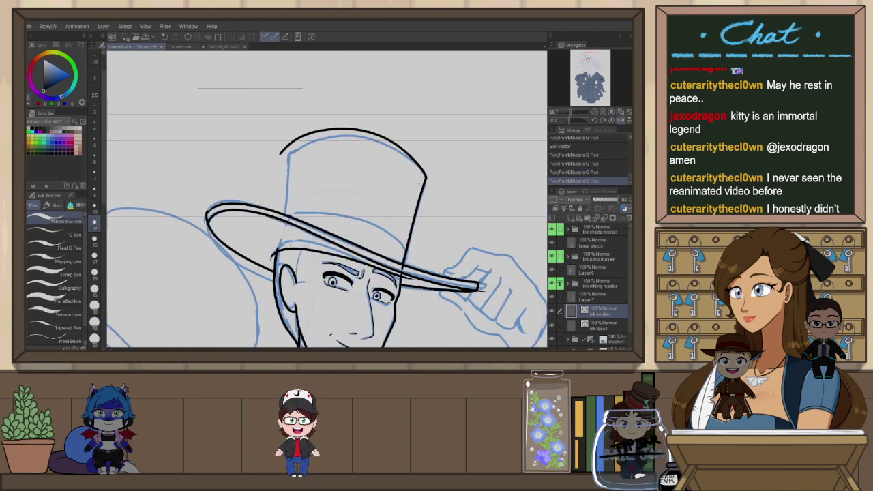
key("y")
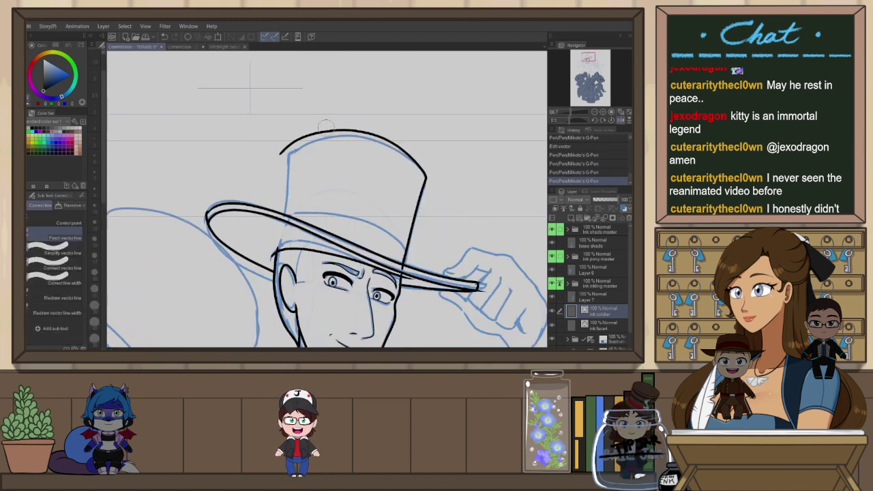
key("p")
left_click_drag(288, 164, 285, 213)
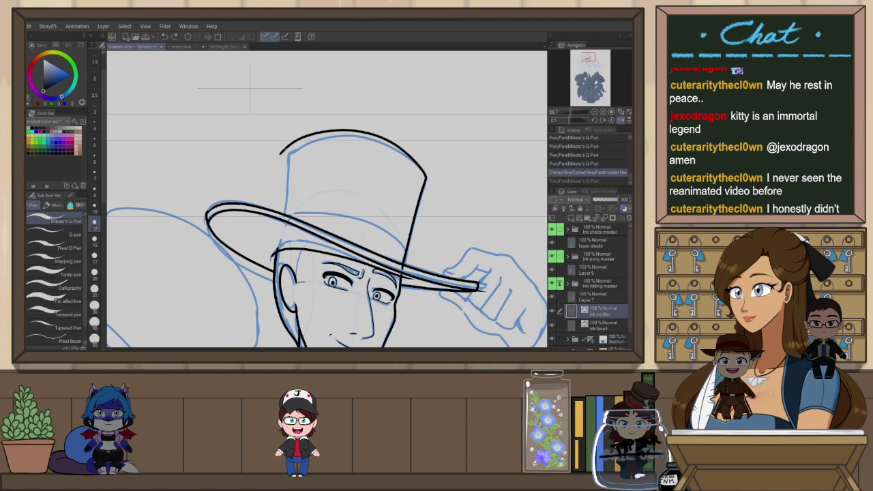
left_click_drag(282, 164, 284, 217)
Ink the curved line across the base of the hat crown, just above the brim
key("e")
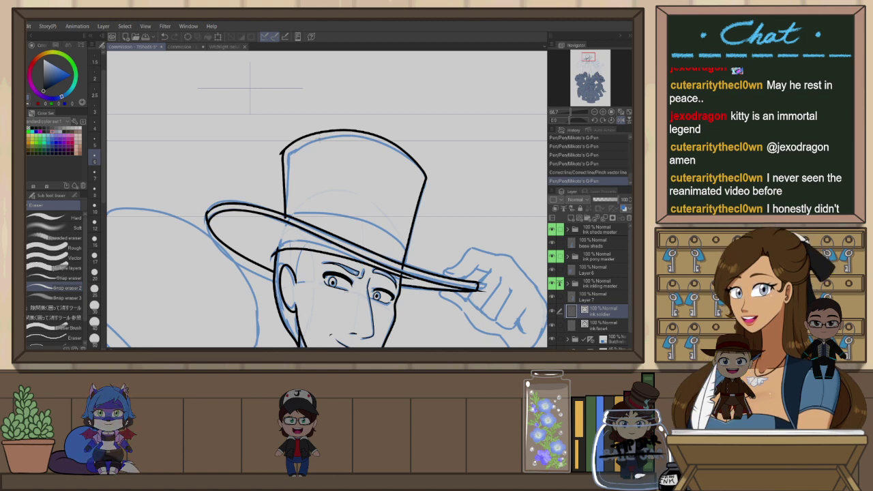
mouse_move(398, 199)
left_mouse_down()
mouse_move(388, 209)
mouse_move(390, 189)
left_mouse_up()
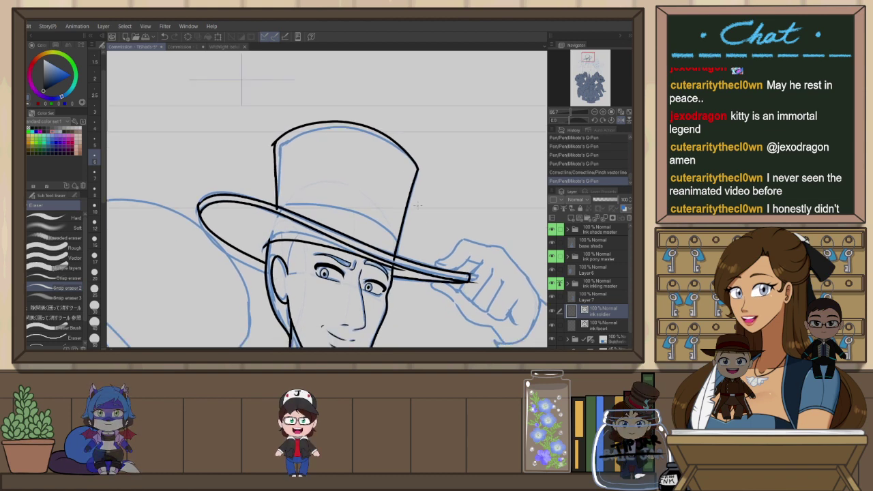
left_click_drag(428, 234, 358, 175)
key("p")
left_click_drag(310, 238, 419, 161)
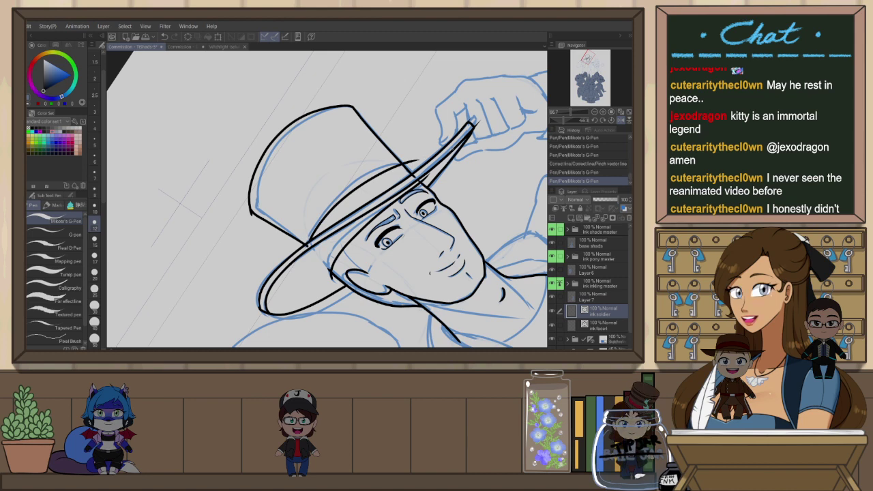
Ink the raised collar's inner and outer edges on the ear side of the neck, running down to the chest
left_click_drag(498, 171, 382, 197)
key("ctrl+at")
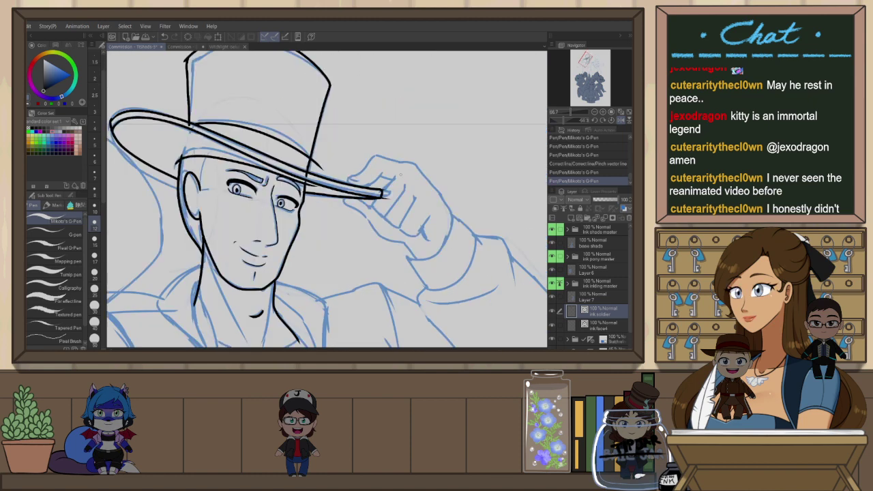
left_click_drag(288, 283, 371, 197)
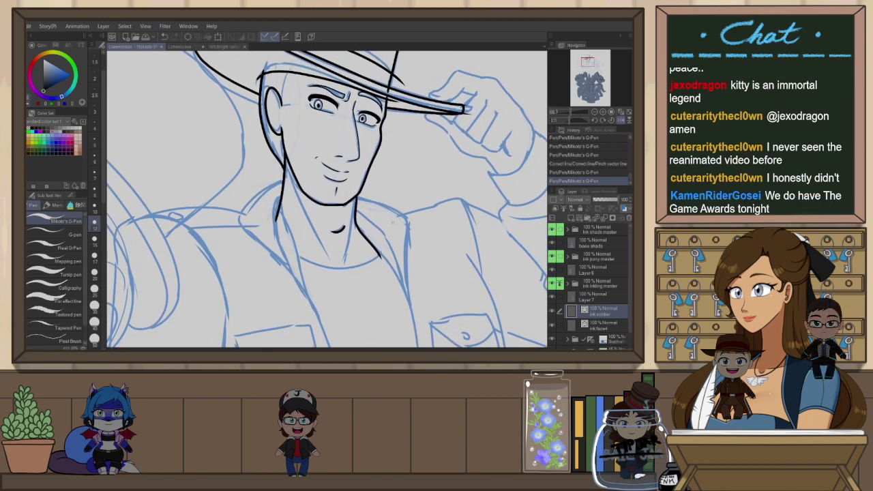
key("h")
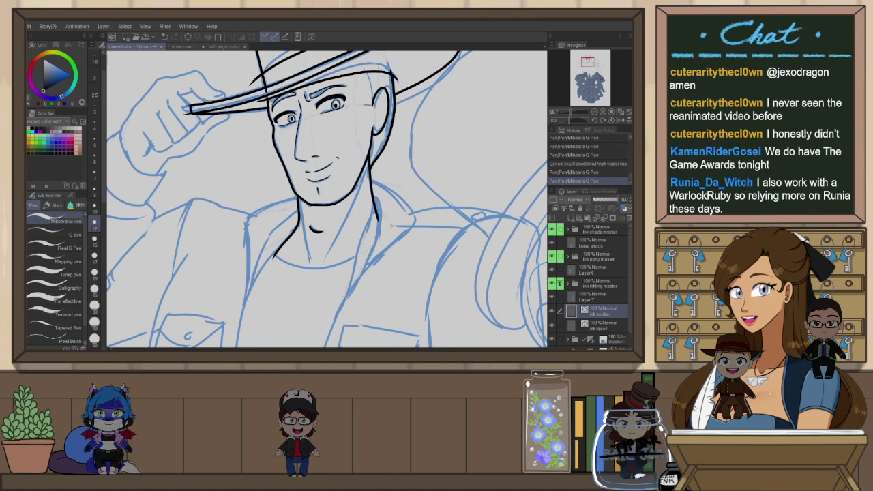
key("h")
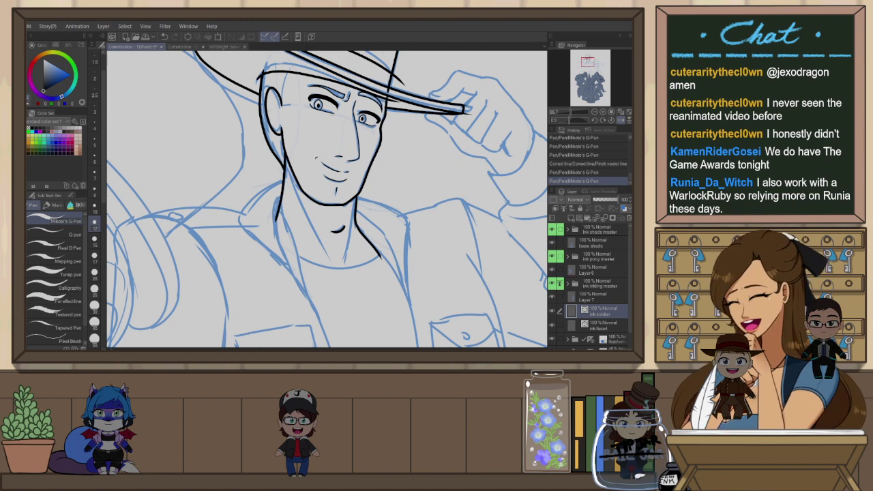
left_click_drag(304, 263, 324, 183)
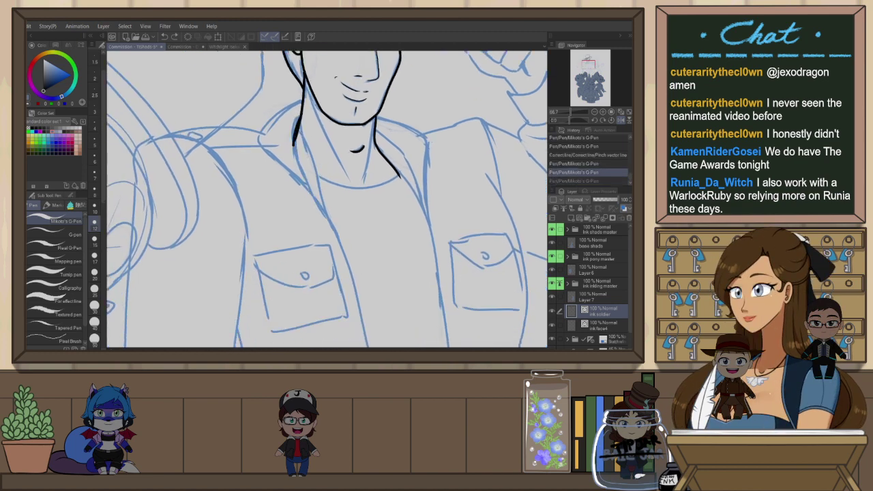
key("ctrl+z")
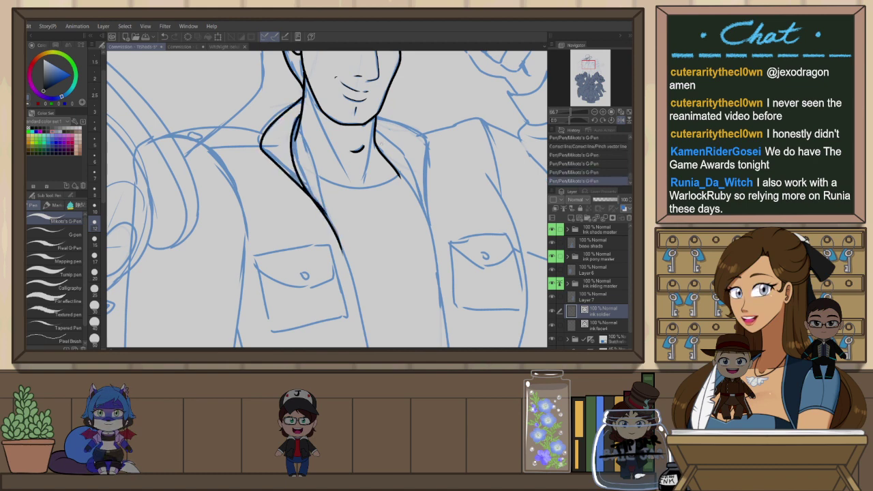
Redraw the collar's outer curve from the jaw to the collar tip with Mikoto's G-Pen
key("h")
key("ctrl+z")
mouse_move(352, 100)
left_mouse_down()
mouse_move(384, 121)
mouse_move(396, 139)
left_mouse_up()
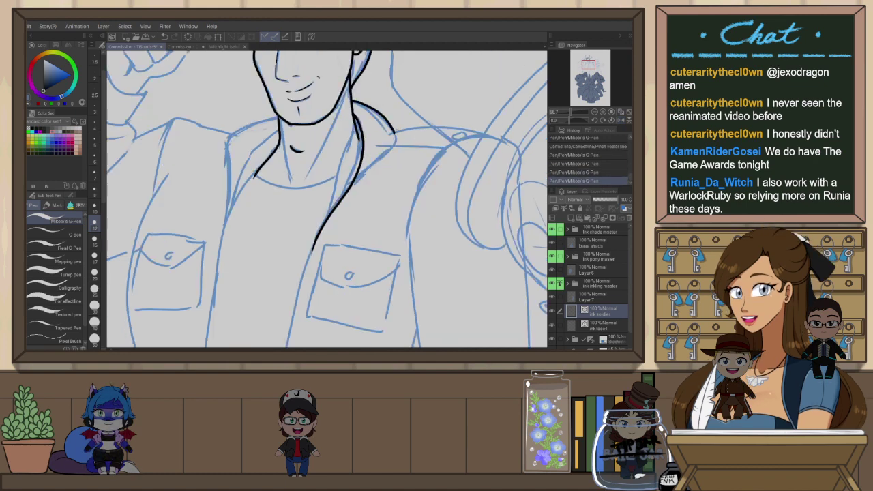
key("ctrl+z")
left_click_drag(351, 100, 395, 139)
key("ctrl+z")
mouse_move(351, 100)
left_mouse_down()
mouse_move(403, 143)
mouse_move(339, 206)
left_mouse_up()
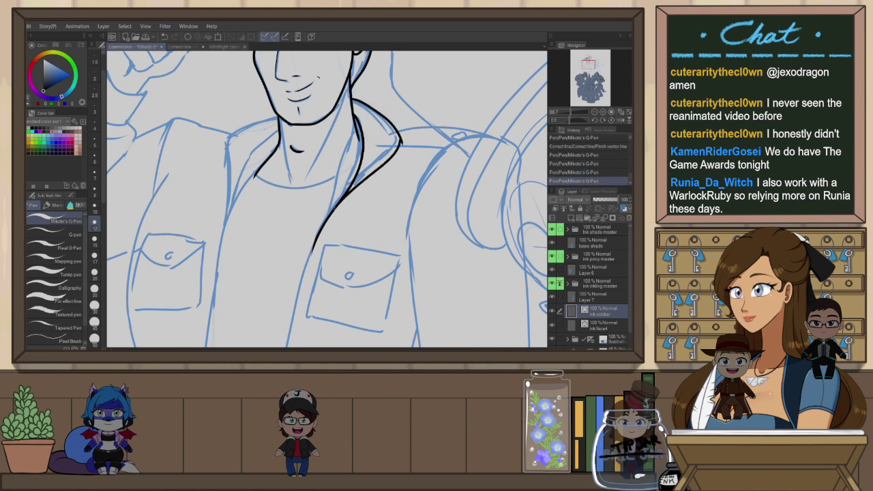
Redraw the collar's lower edge from its tip to the jacket opening and erase the overshooting line where they meet
key("ctrl+z")
left_click_drag(401, 139, 325, 213)
key("ctrl+z")
left_click_drag(401, 140, 323, 217)
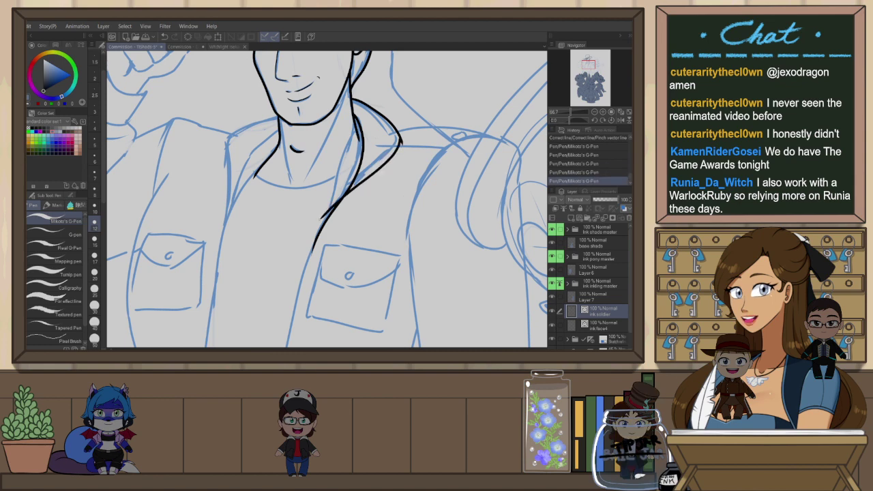
key("ctrl+z")
left_click_drag(401, 140, 324, 214)
key("e")
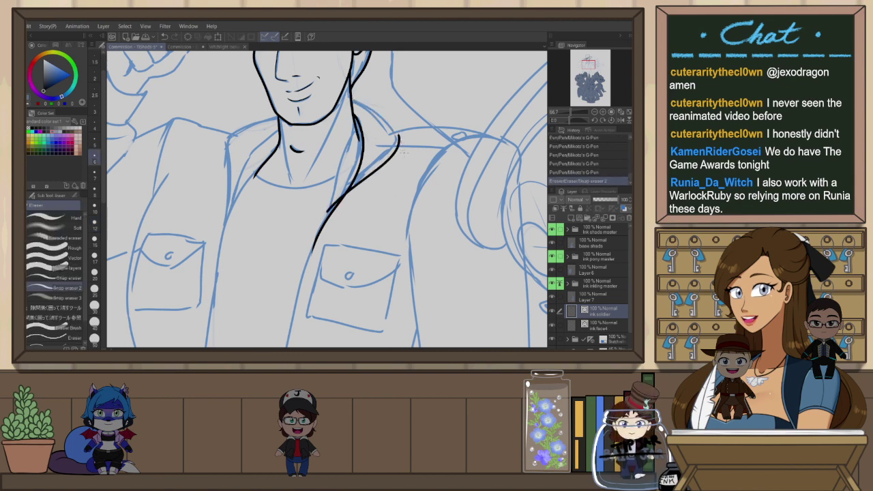
key("ctrl+z")
key("p")
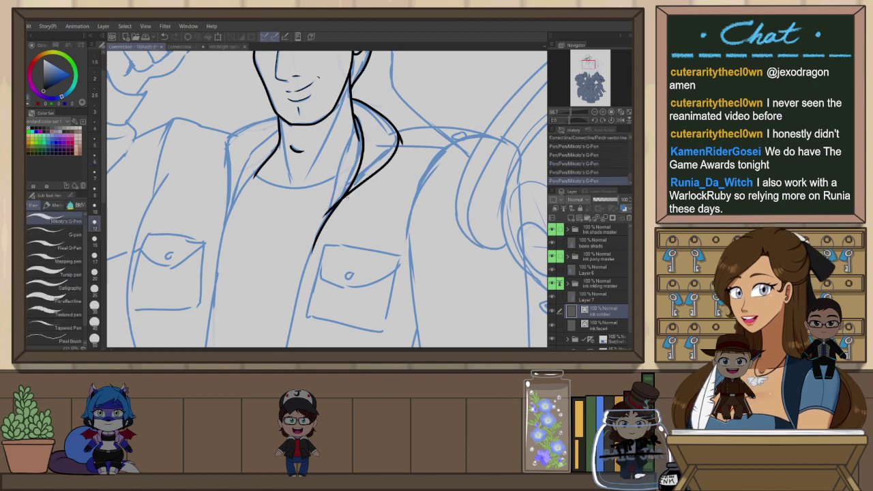
key("ctrl+z")
left_click_drag(401, 140, 339, 205)
key("e")
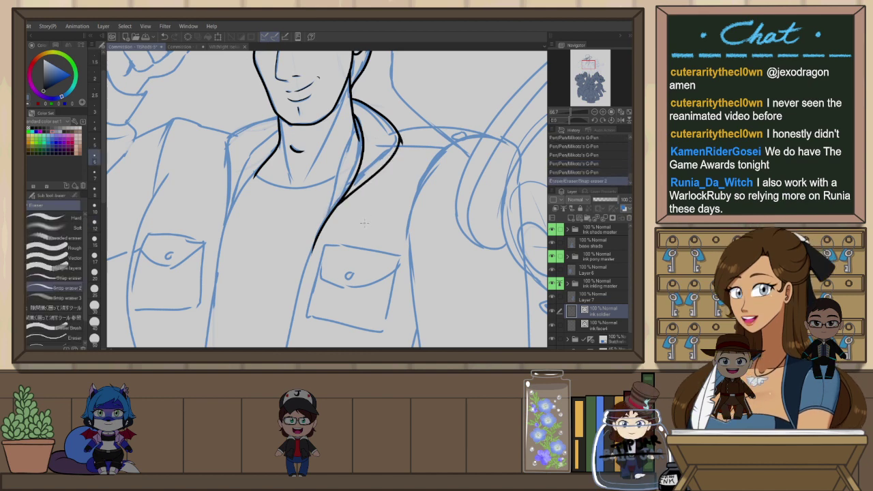
Ink the top edge of the opposite collar from the jaw out toward the shoulder, redrawing it until it follows the sketch
key("p")
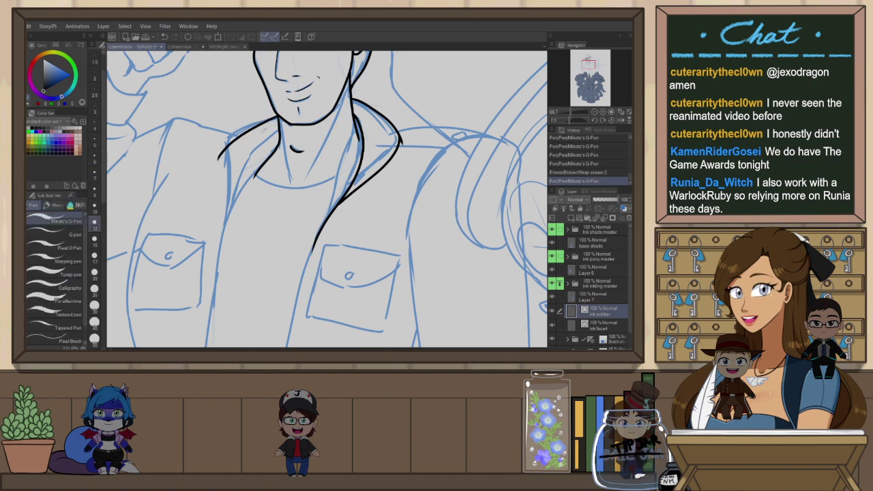
key("ctrl+z")
left_click_drag(278, 117, 215, 161)
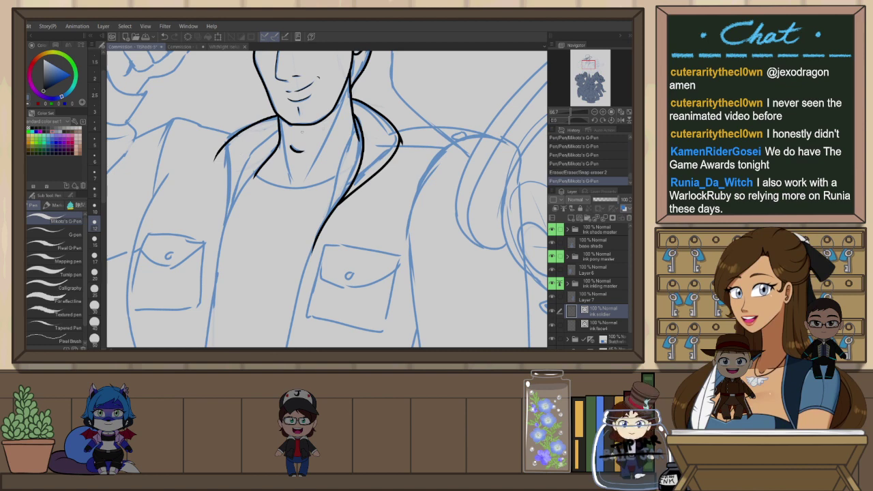
key("ctrl+z")
left_click_drag(278, 115, 227, 151)
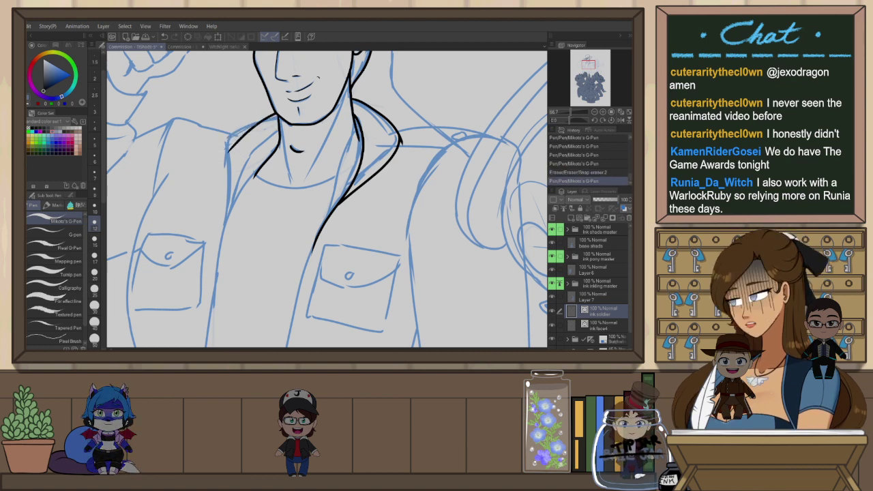
key("ctrl+z")
left_click_drag(278, 114, 215, 158)
key("ctrl+z")
left_click_drag(278, 114, 226, 147)
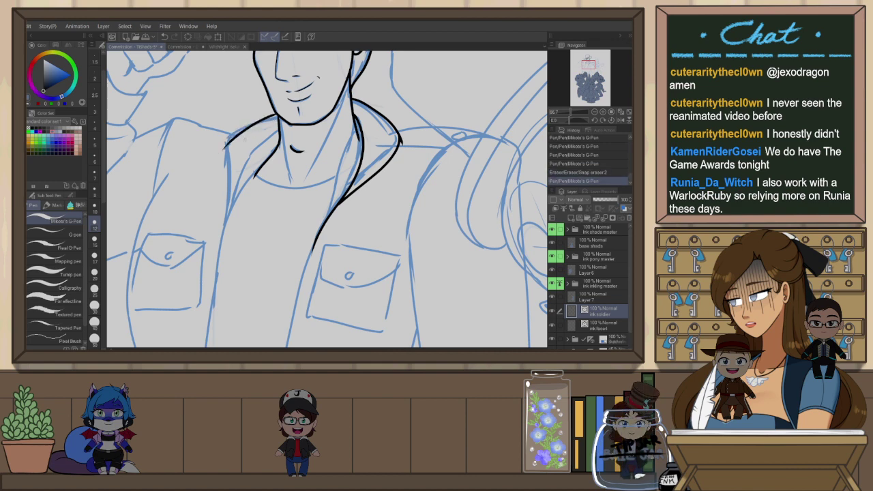
key("ctrl+z")
left_click_drag(276, 113, 216, 154)
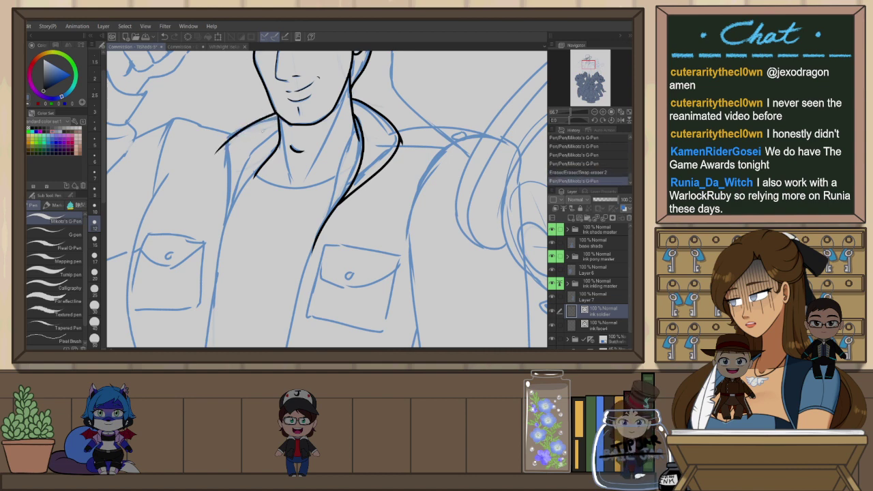
Ink the second collar's outer edge from its tip down to the jacket opening
left_click_drag(271, 227, 297, 163)
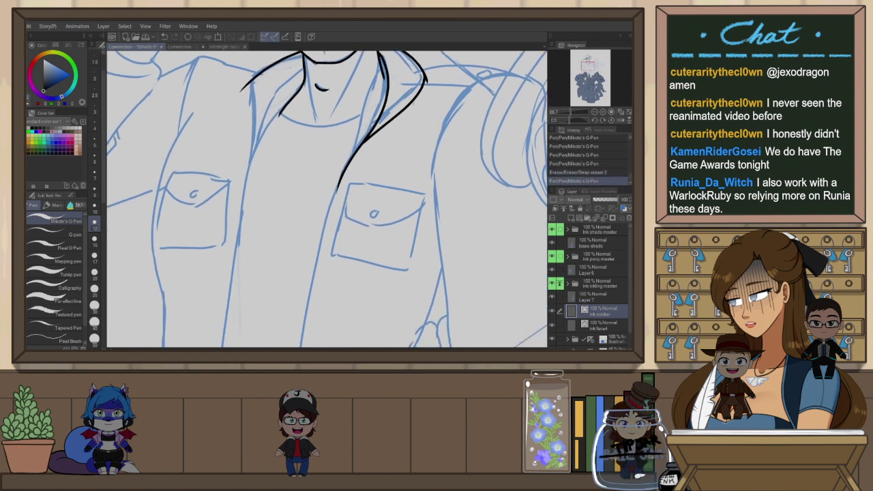
key("h")
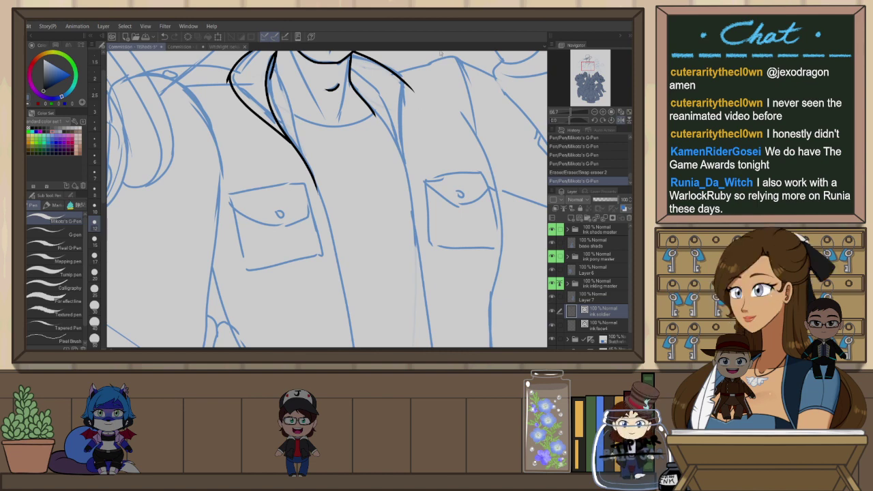
left_click_drag(396, 185, 283, 215)
left_click_drag(290, 113, 287, 188)
key("ctrl+z")
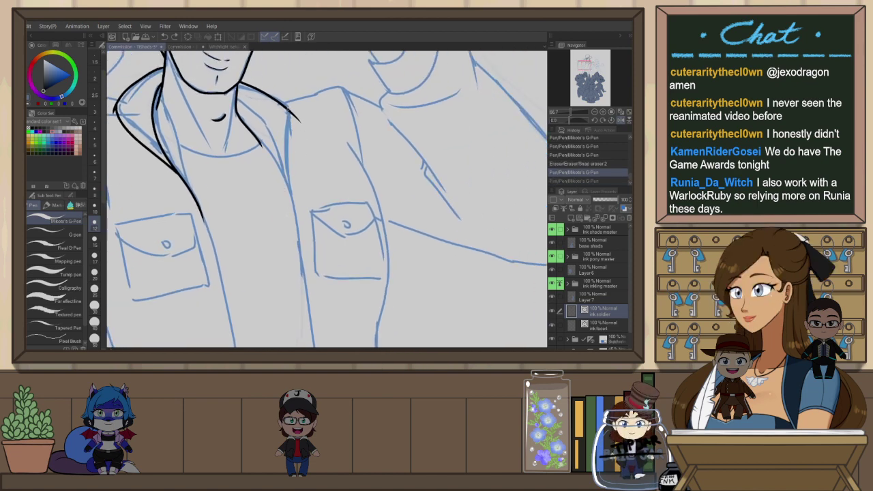
left_click_drag(293, 110, 287, 187)
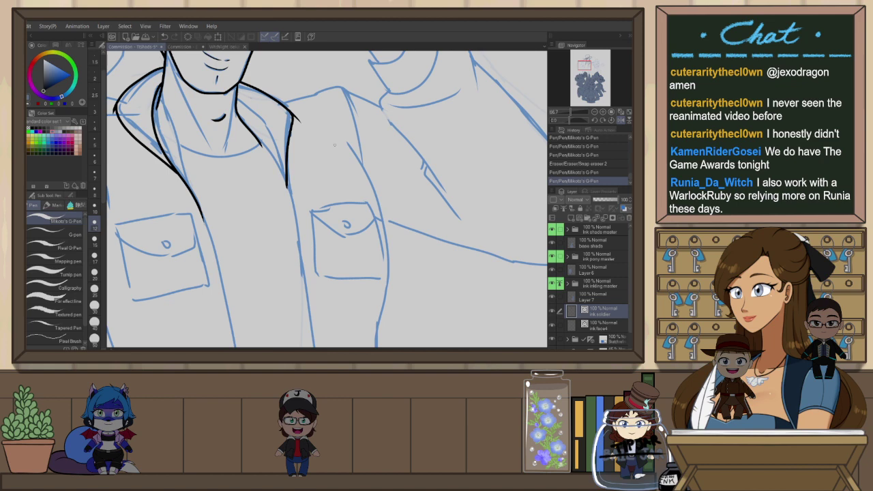
Ink the jacket's long front edge from the second collar down past the chest pocket to the blue pony figure
key("h")
key("r")
left_click_drag(448, 155, 460, 131)
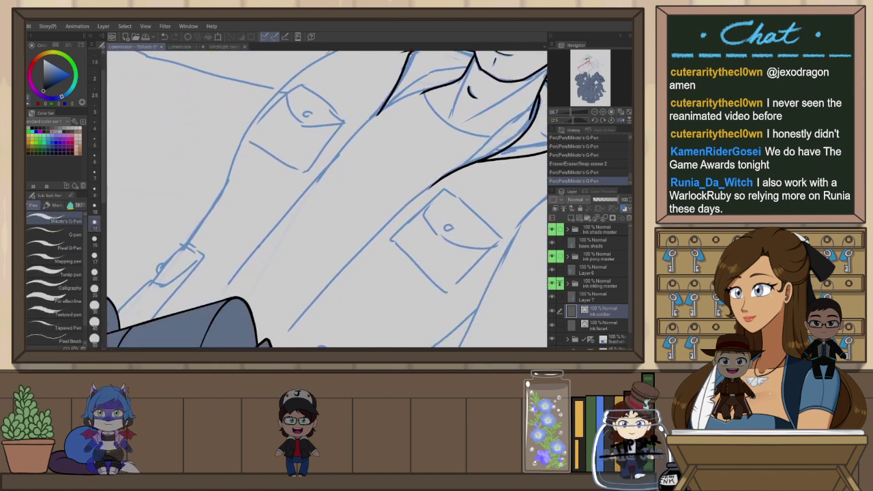
left_click_drag(212, 301, 399, 105)
key("ctrl+z")
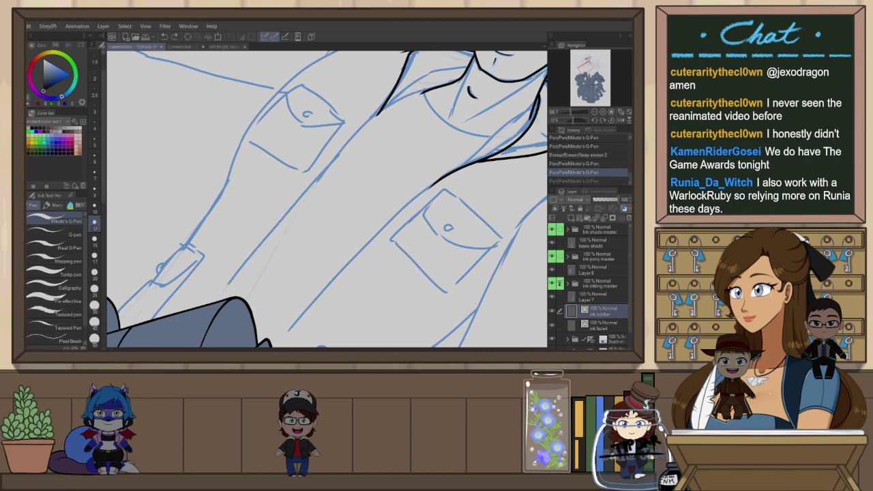
left_click_drag(360, 135, 443, 97)
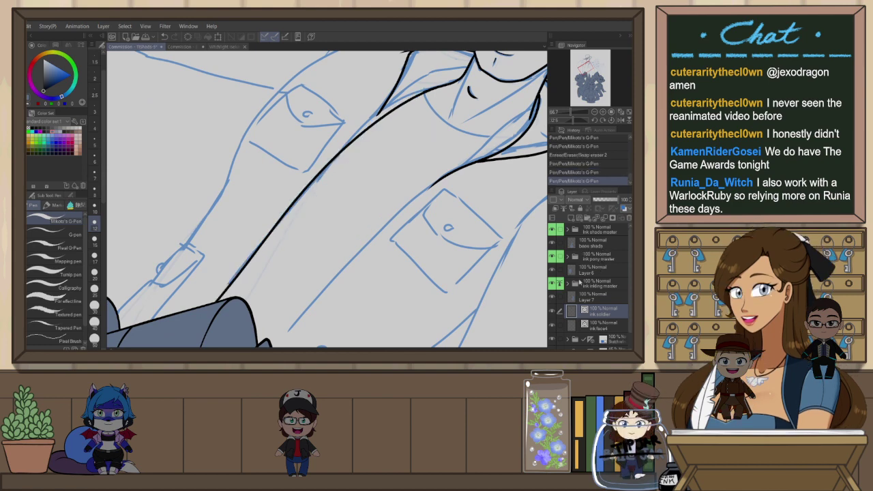
key("ctrl+minus")
key("ctrl+minus")
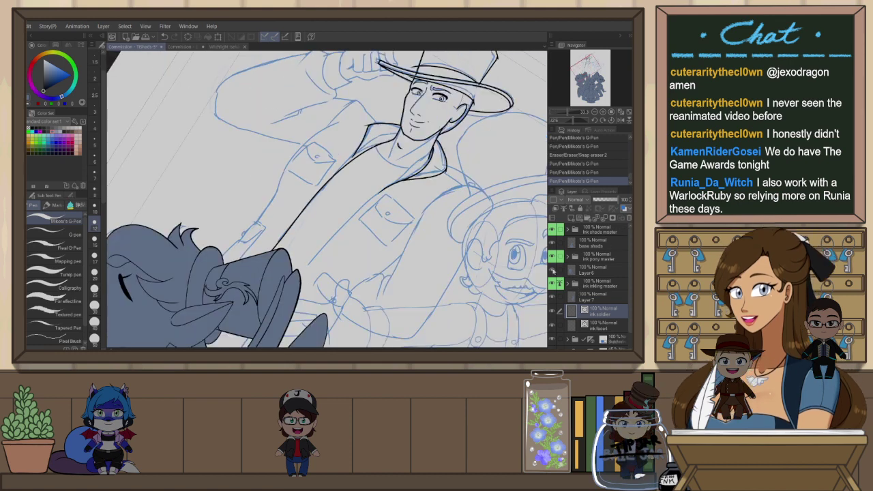
Hide Layer 6 covering the pony and ink the collar's inner edge from the jaw down to the jacket opening, redrawing it until it fits
left_click(553, 270)
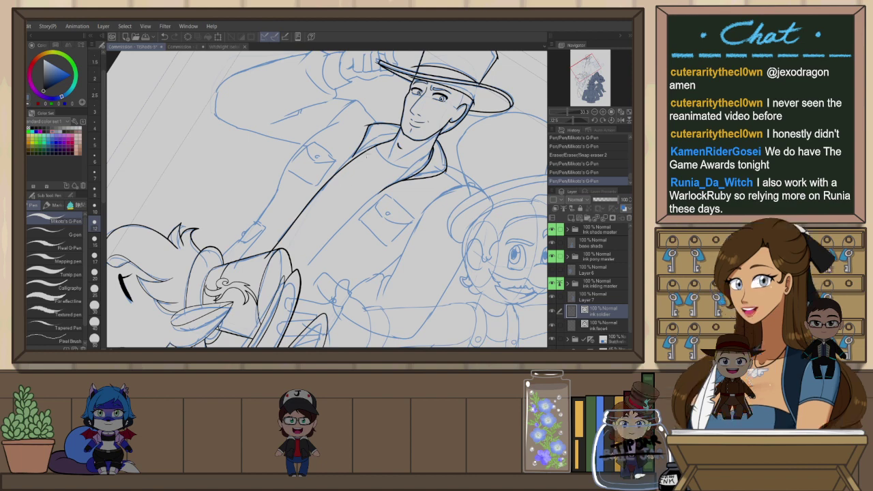
key("ctrl+plus")
key("ctrl+plus")
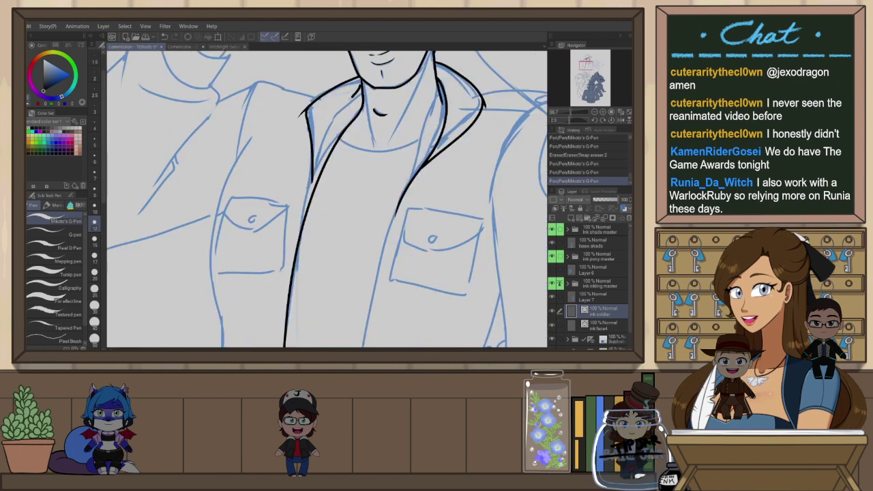
key("ctrl+z")
left_click_drag(362, 85, 314, 187)
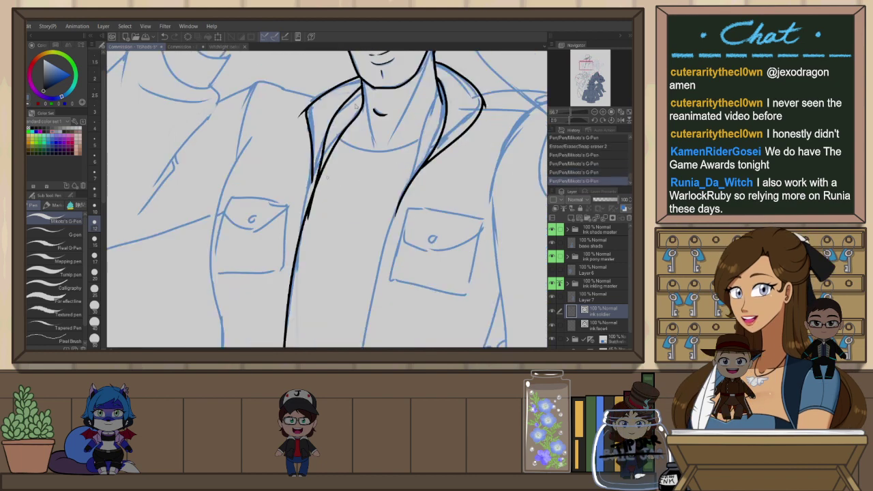
key("ctrl+z")
key("ctrl+y")
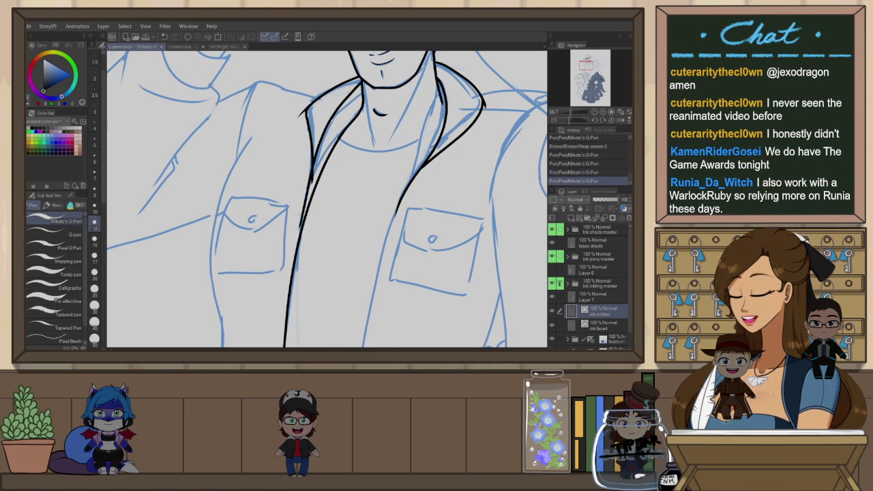
key("ctrl+z")
mouse_move(362, 82)
left_mouse_down()
mouse_move(330, 127)
mouse_move(308, 200)
left_mouse_up()
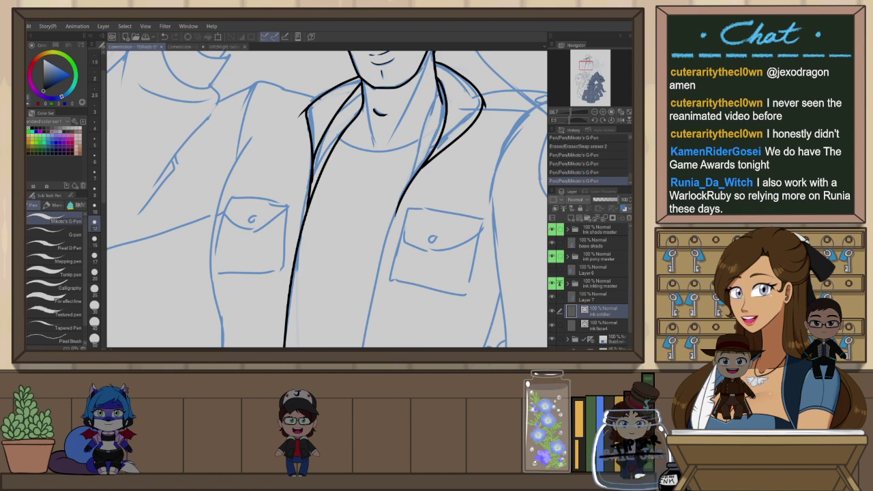
Ink the opposite collar's inner edge from the neck down to the jacket opening, redrawing the stroke once
key("h")
left_click_drag(217, 86, 253, 212)
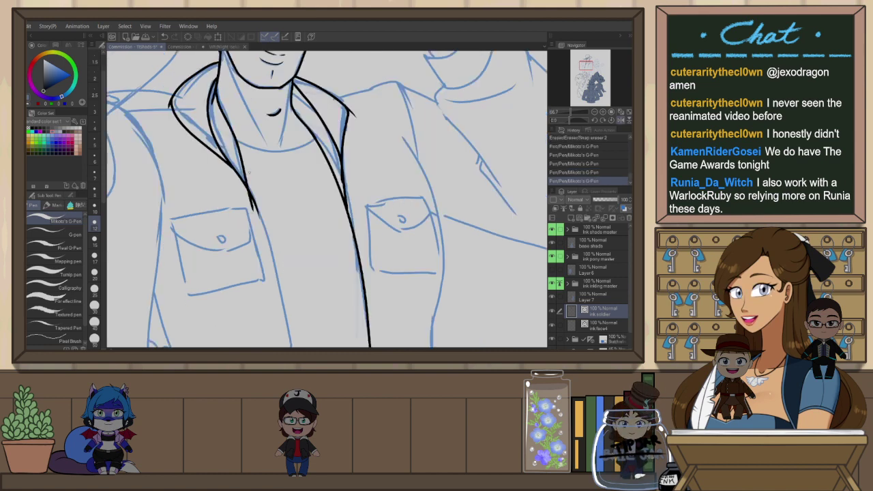
key("ctrl+z")
left_click_drag(217, 84, 254, 198)
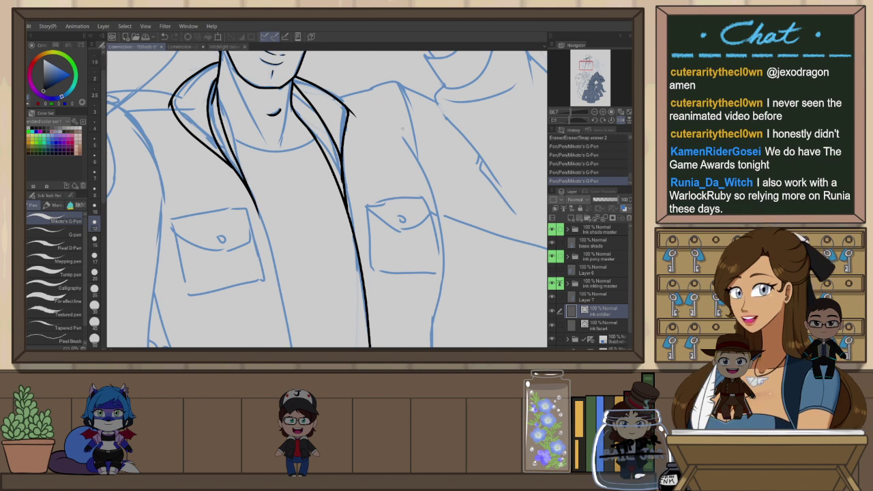
Ink the top line of the shoulder beside the mustached character, from the collar outward, redoing strokes until they follow the sketch
left_click_drag(381, 156, 409, 238)
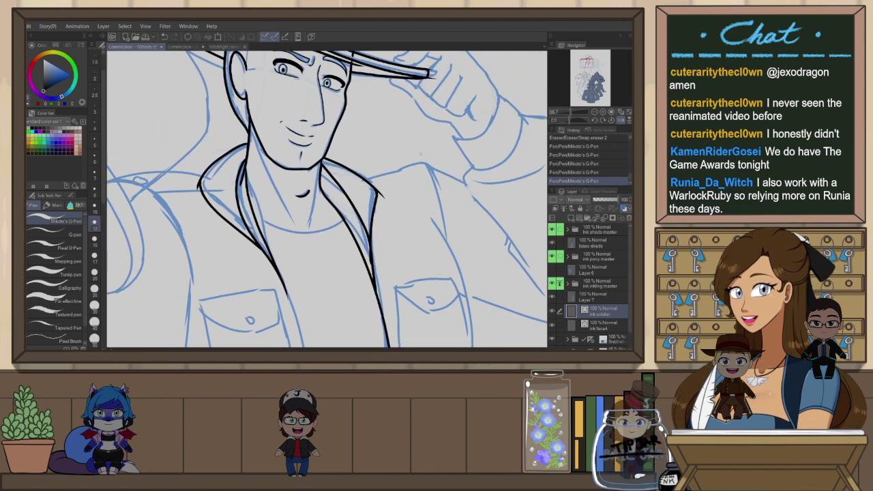
left_click_drag(285, 273, 370, 313)
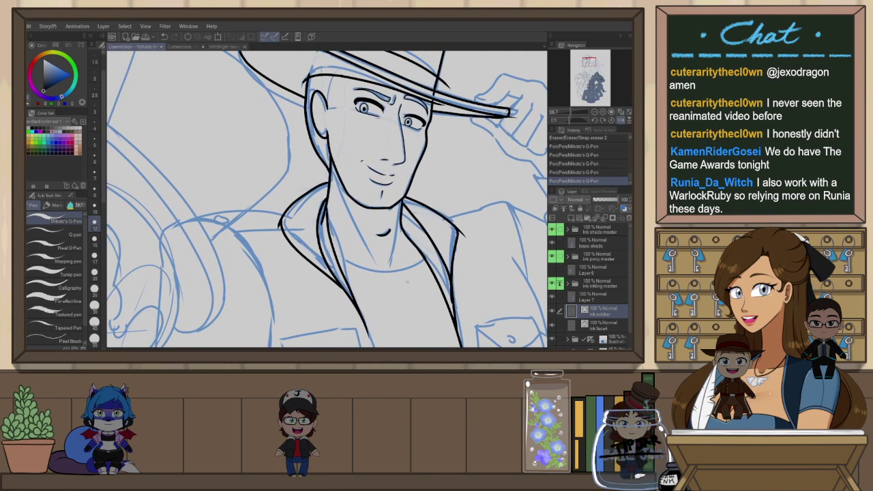
key("r")
left_click_drag(399, 256, 414, 171)
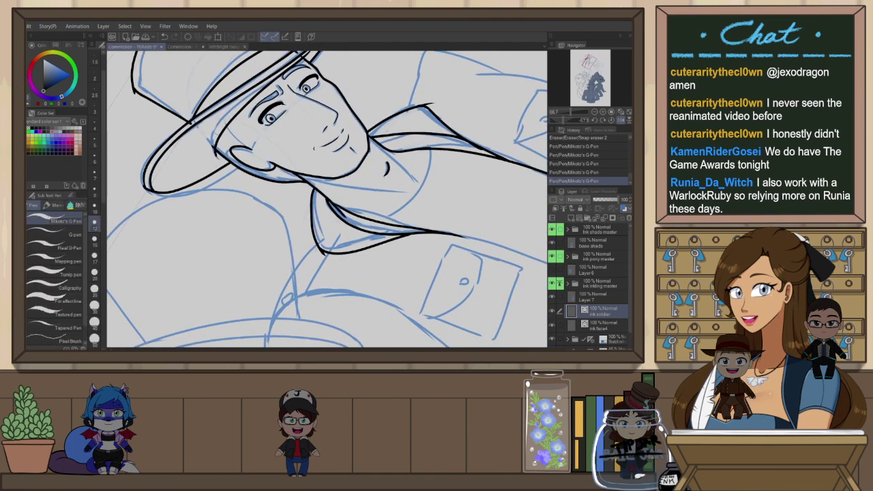
mouse_move(314, 269)
left_mouse_down()
mouse_move(336, 180)
mouse_move(325, 210)
left_mouse_up()
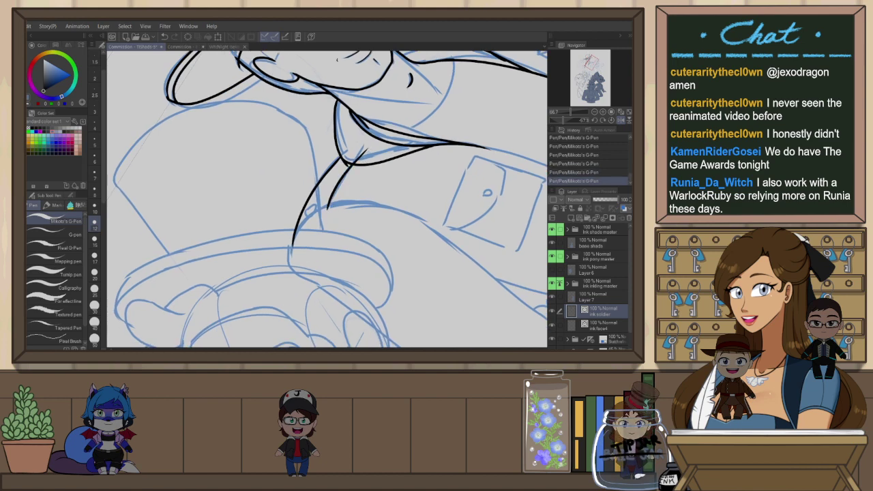
key("ctrl+at")
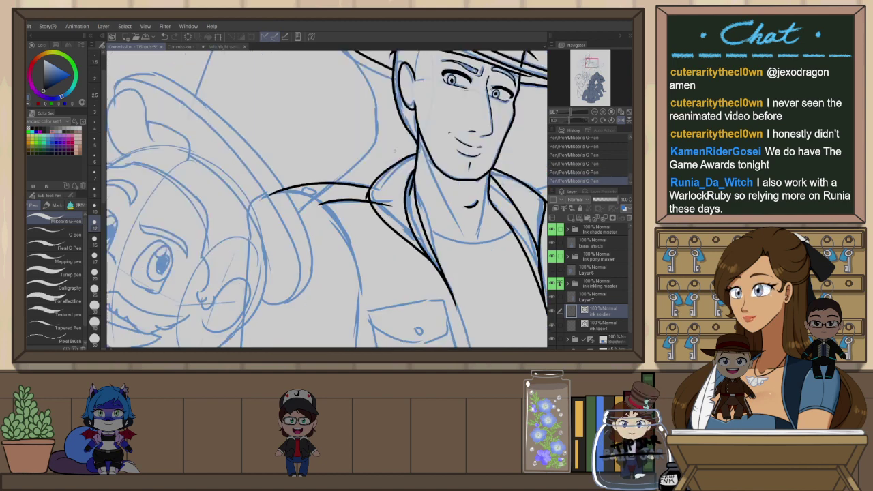
key("h")
left_click_drag(388, 256, 403, 207)
key("ctrl+z")
mouse_move(286, 144)
left_mouse_down()
mouse_move(408, 141)
mouse_move(417, 153)
mouse_move(343, 136)
mouse_move(416, 156)
left_mouse_up()
key("ctrl+z")
key("ctrl+z")
key("ctrl+z")
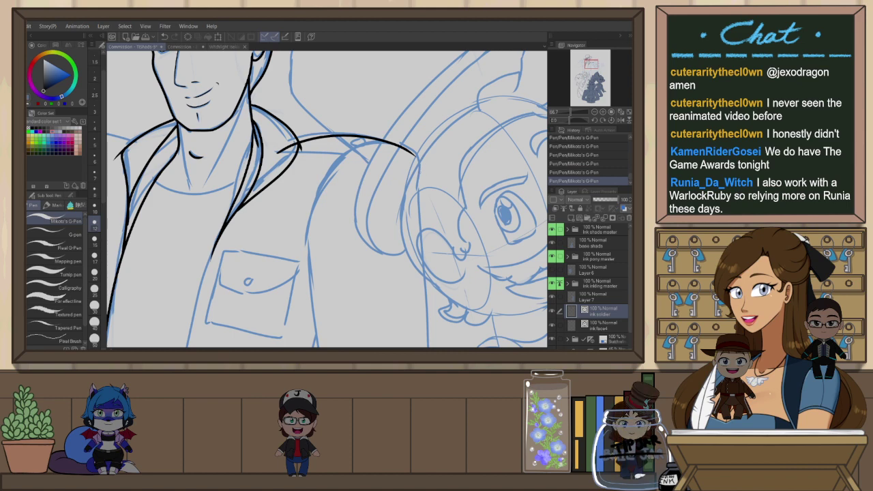
Ink the rounded shoulder corner from the end of the shoulder line down into the start of the sleeve, redrawing it until smooth
key("h")
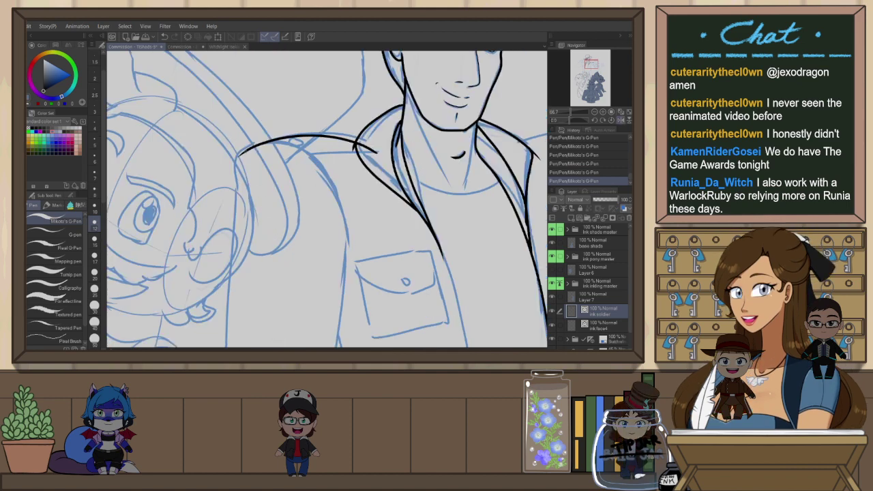
key("ctrl+z")
left_click_drag(253, 148, 234, 197)
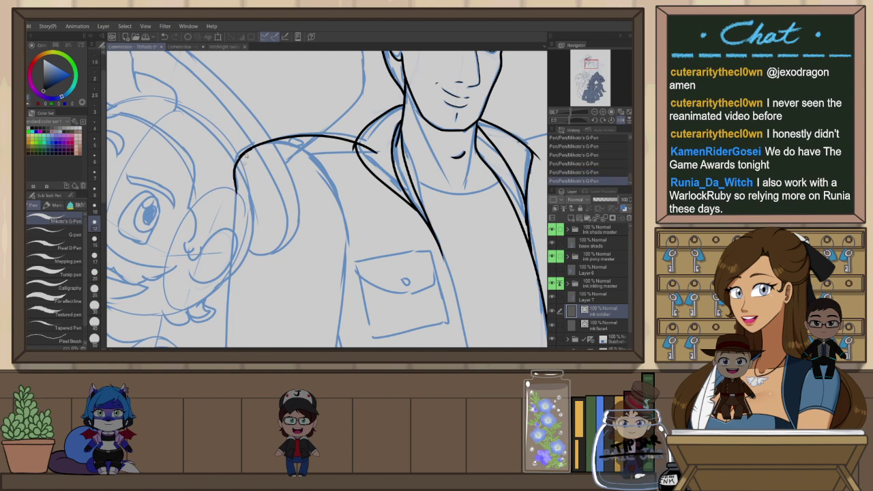
key("ctrl+z")
left_click_drag(252, 146, 236, 197)
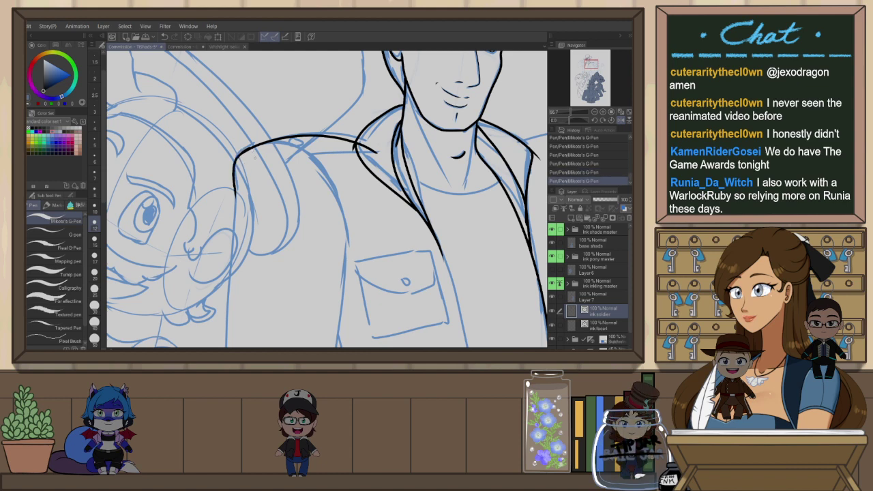
Ink the lowered sleeve's long outer edge and its inner edge from beside the chest pocket down toward the elbow
left_click_drag(390, 277, 375, 207)
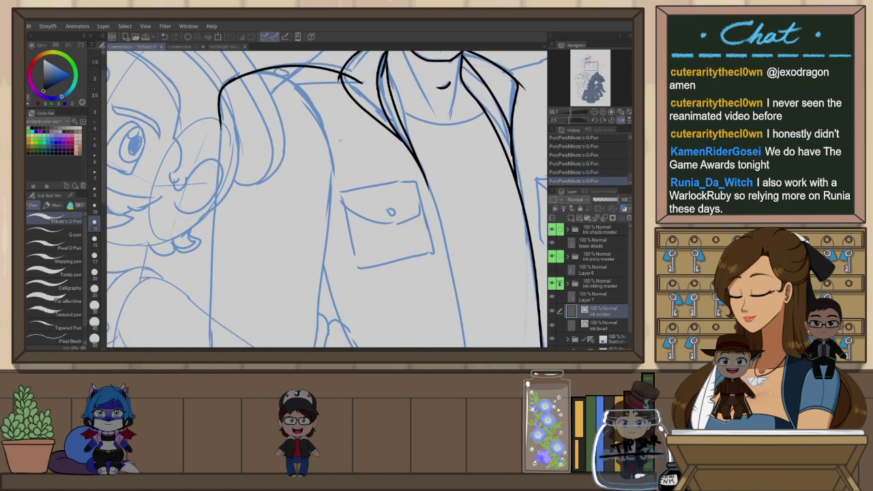
key("h")
scroll(412, 86, "down", 2)
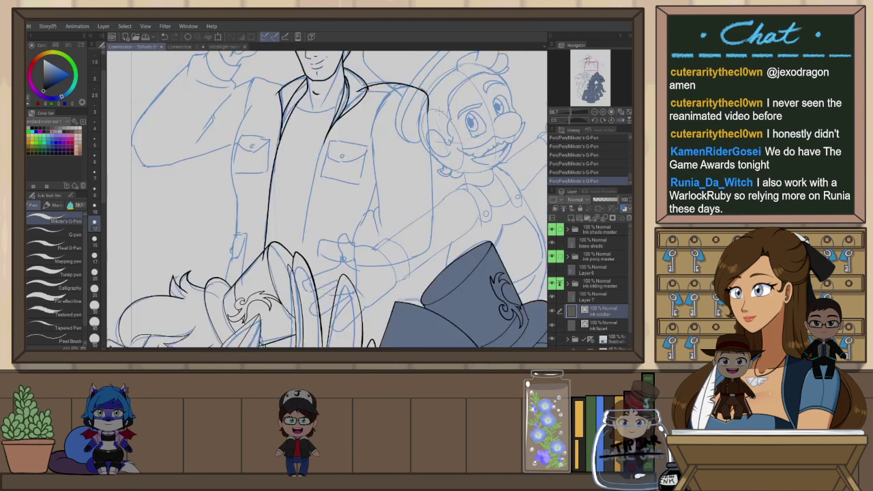
scroll(375, 103, "up", 1)
left_click_drag(366, 128, 381, 265)
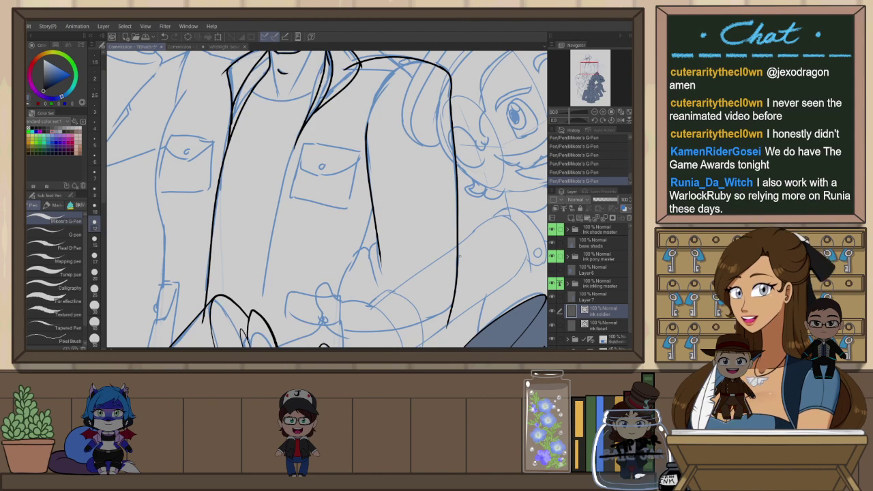
Ink the curved bottom of the lowered sleeve from its outer edge across toward the sketched bow
key("h")
left_click_drag(471, 249, 365, 323)
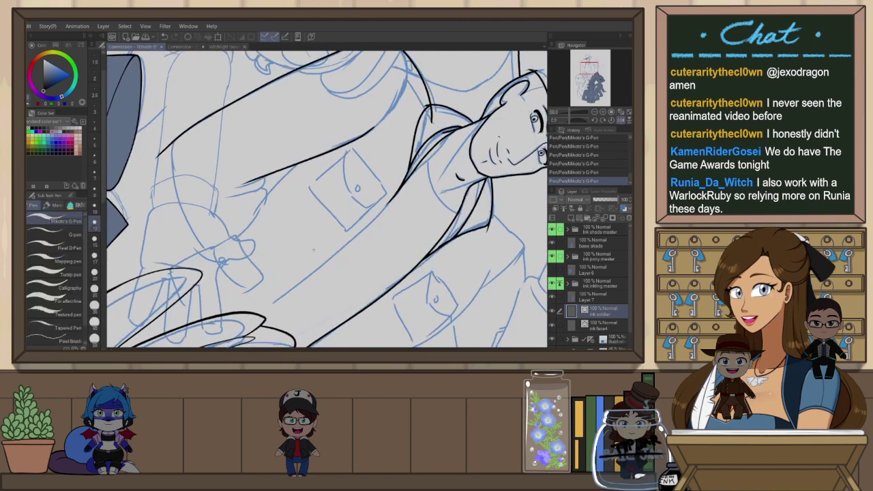
left_click_drag(294, 178, 403, 190)
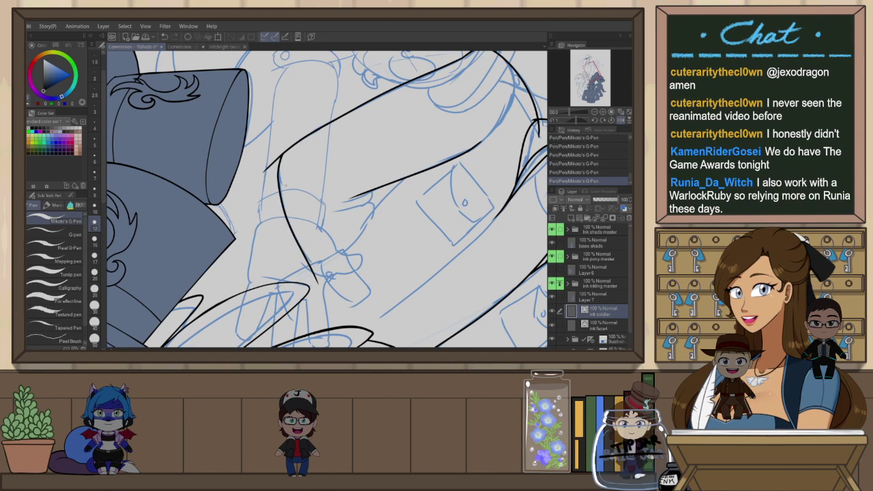
left_click_drag(279, 156, 310, 266)
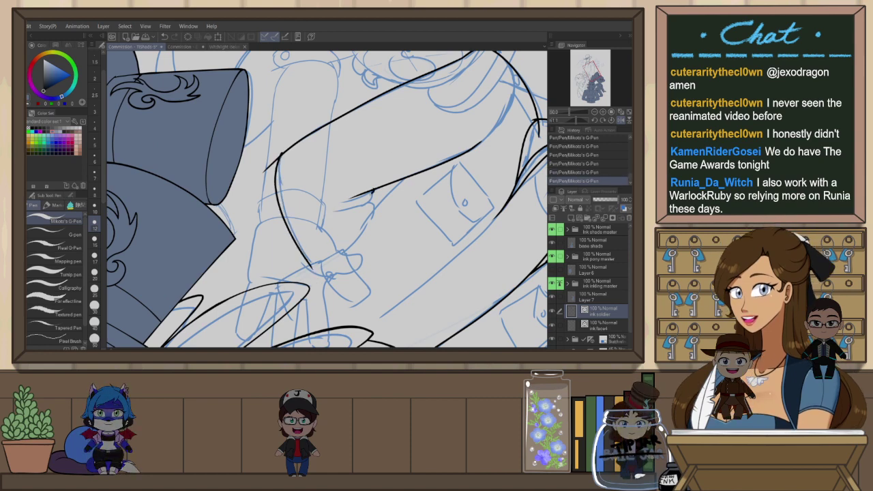
Ink short fold strokes at the lower end of the sleeve's inner edge, below the chest pocket
left_click_drag(372, 193, 360, 199)
key("ctrl+@")
key("ctrl+z")
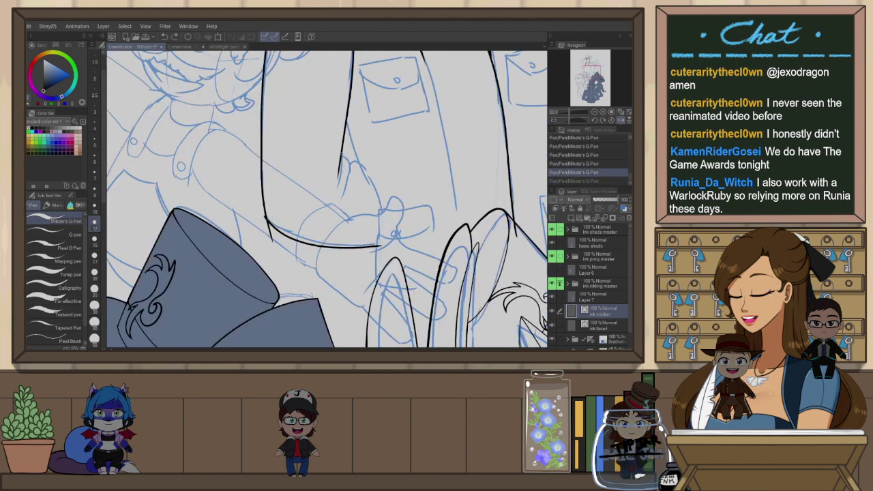
left_click_drag(343, 155, 344, 179)
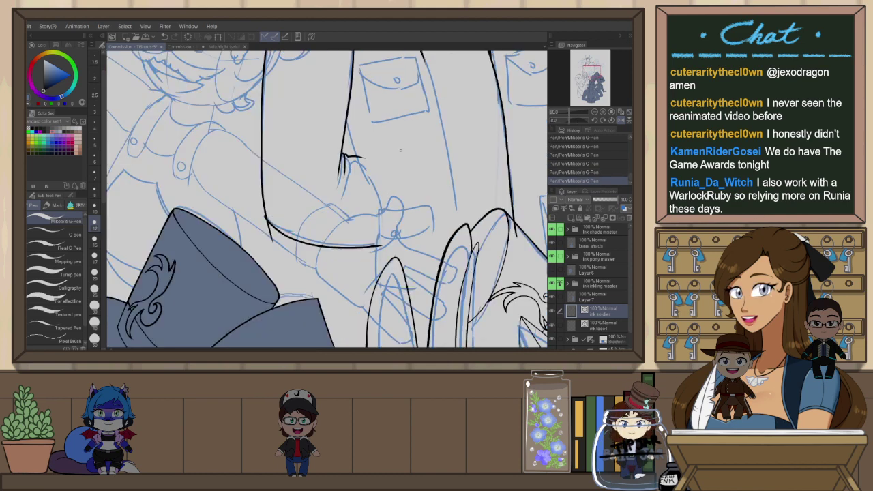
key("ctrl+z")
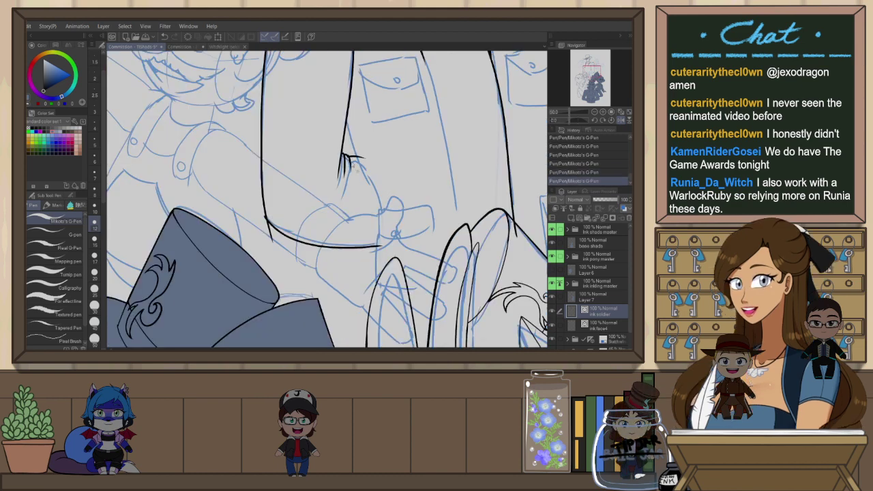
key("ctrl+y")
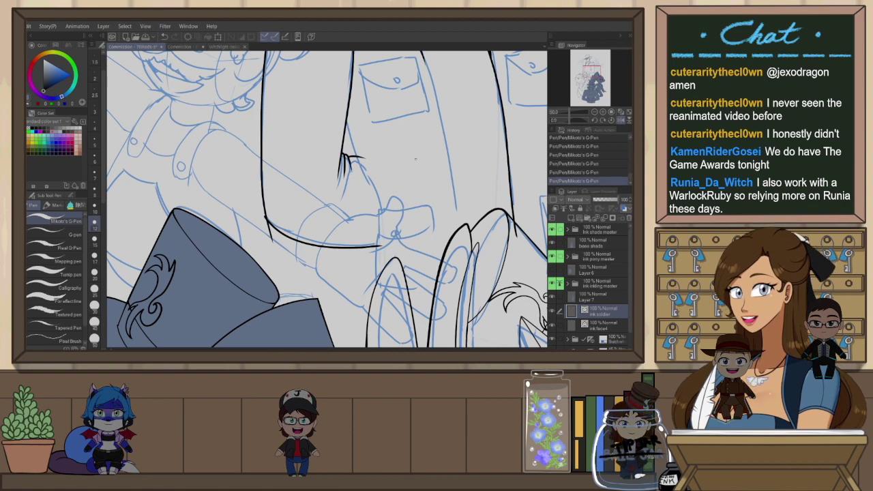
Ink the curved armhole seam from the top of the sleeve's inner edge up to the shoulder line, redrawing it once
left_click_drag(415, 159, 409, 234)
key("h")
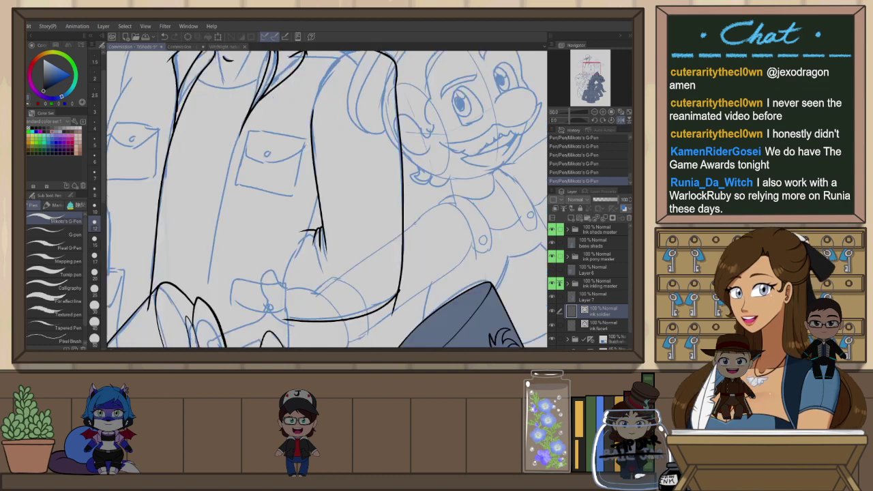
left_click_drag(376, 158, 385, 235)
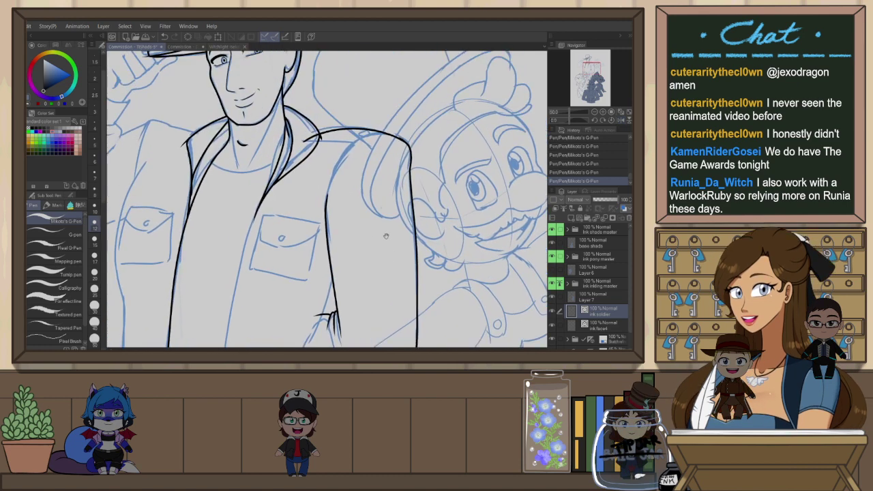
left_click_drag(330, 196, 394, 141)
key("ctrl+z")
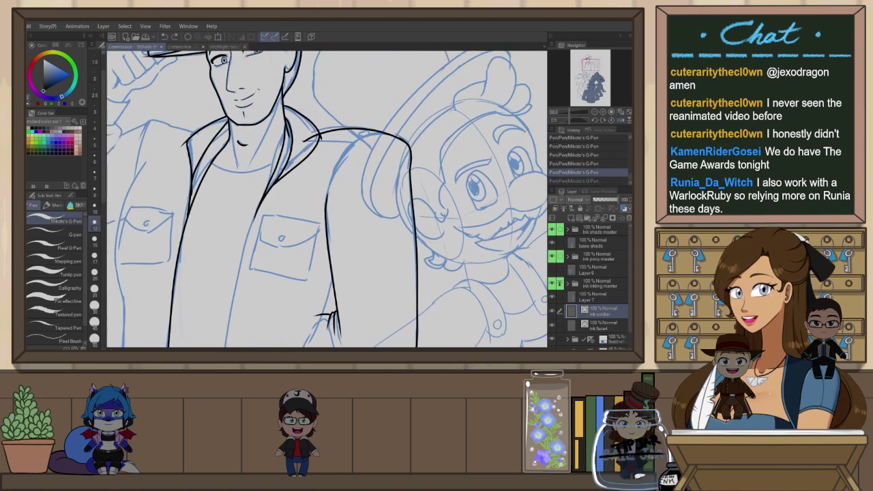
mouse_move(330, 196)
left_mouse_down()
mouse_move(411, 147)
mouse_move(404, 141)
left_mouse_up()
Erase the overshoot where the armhole seam meets the shoulder line and adjust the shoulder corner's vector curve
key("e")
scroll(405, 140, "up", 2)
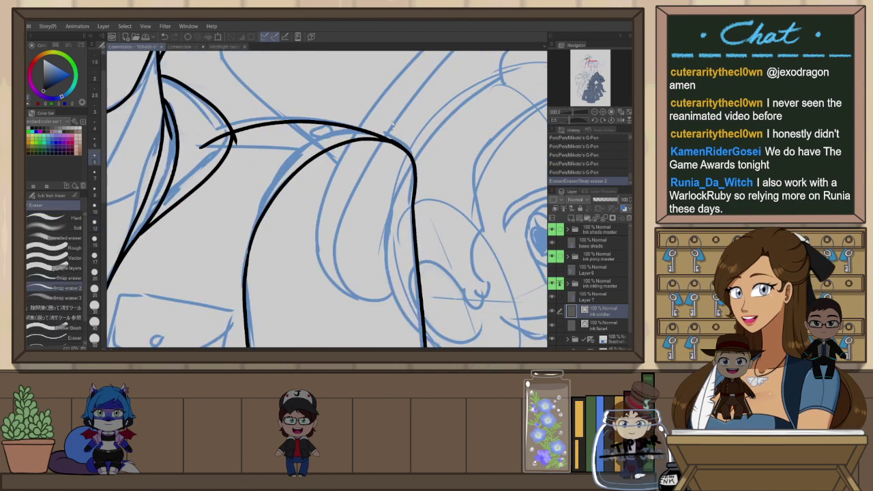
key("o")
left_click(399, 140)
left_click_drag(419, 163, 421, 165)
left_click(439, 148)
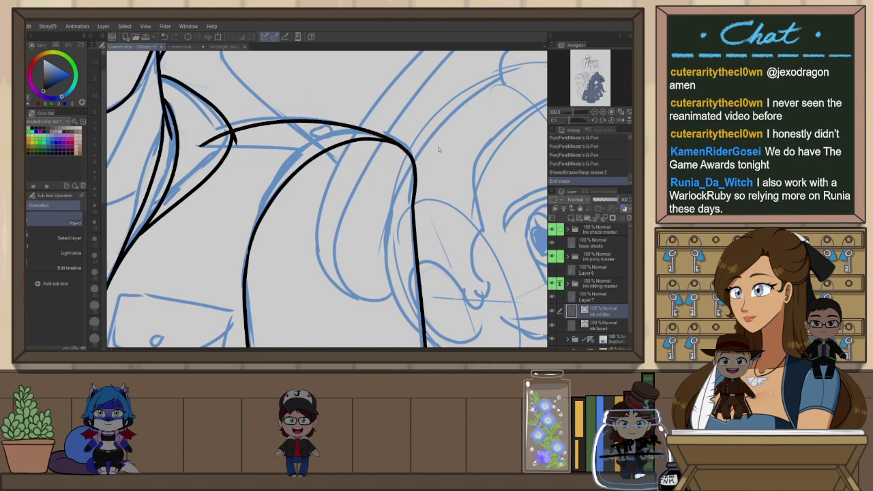
Ink the top line of the opposite shoulder, from the collar out to the raised arm's sleeve seam
scroll(442, 155, "down", 5)
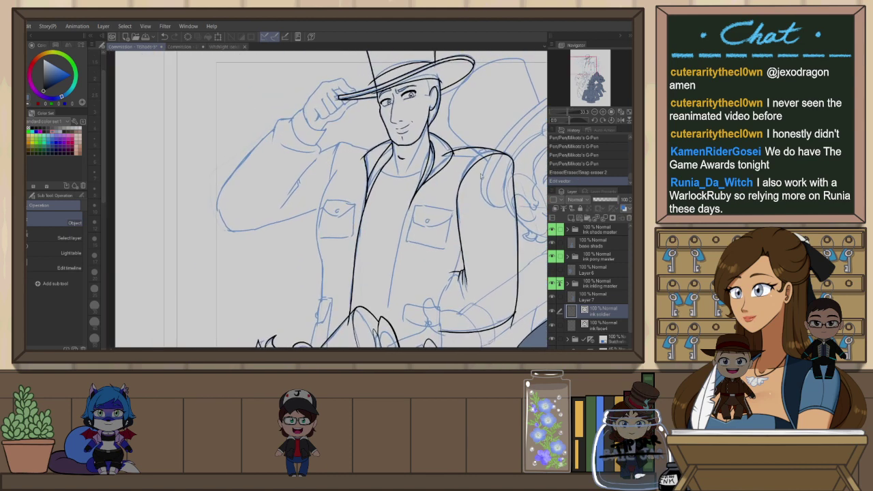
key("h")
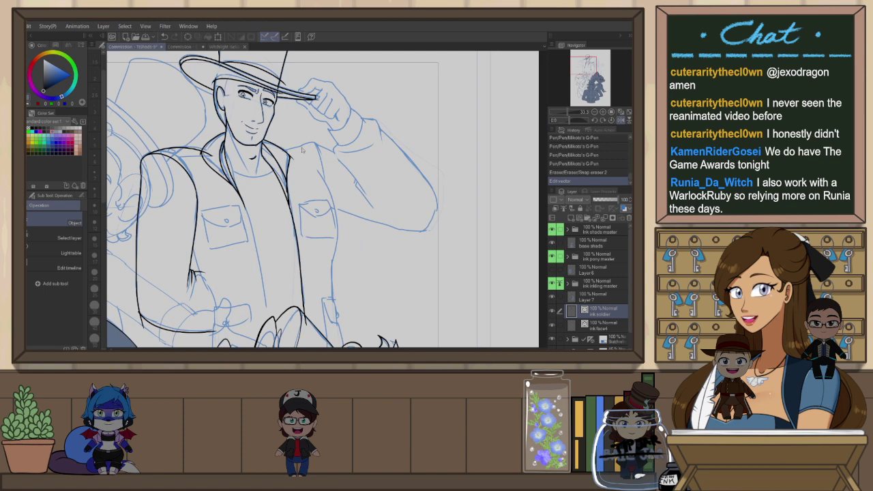
scroll(302, 149, "up", 2)
key("p")
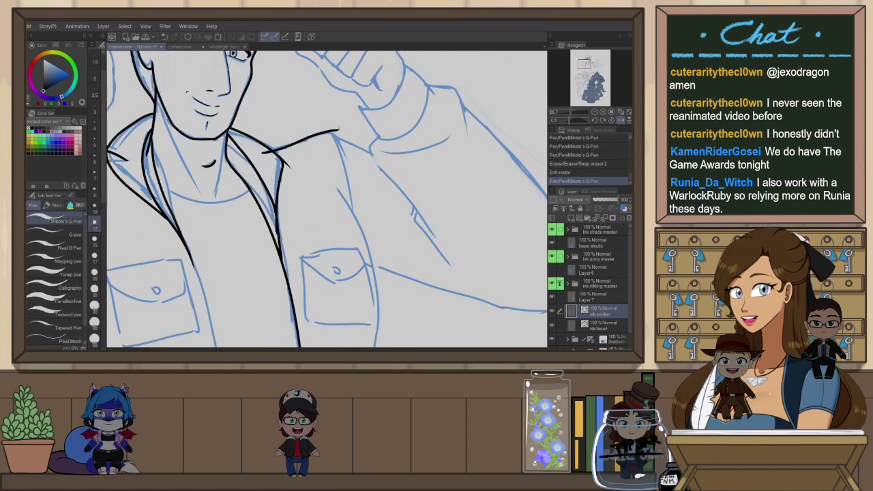
key("h")
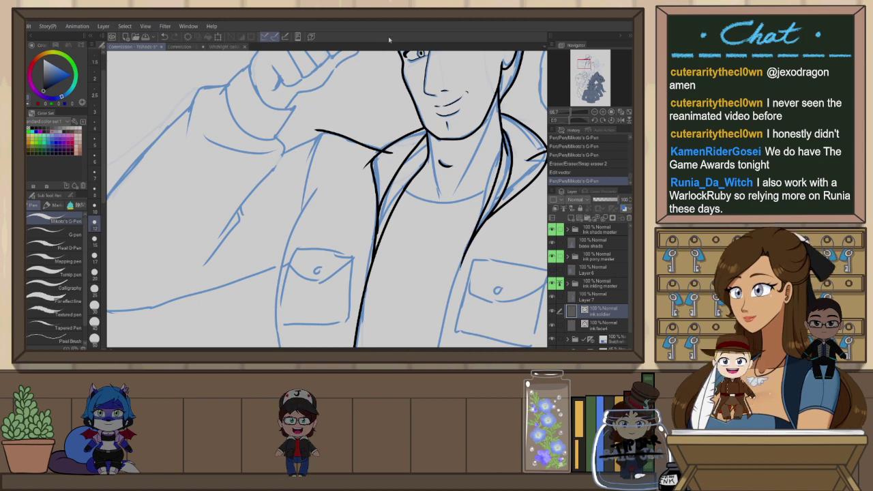
Ink the raised arm's shoulder line from its peak down into the sleeve, and try an armhole seam stroke below it
key("ctrl+z")
left_click_drag(254, 168, 318, 130)
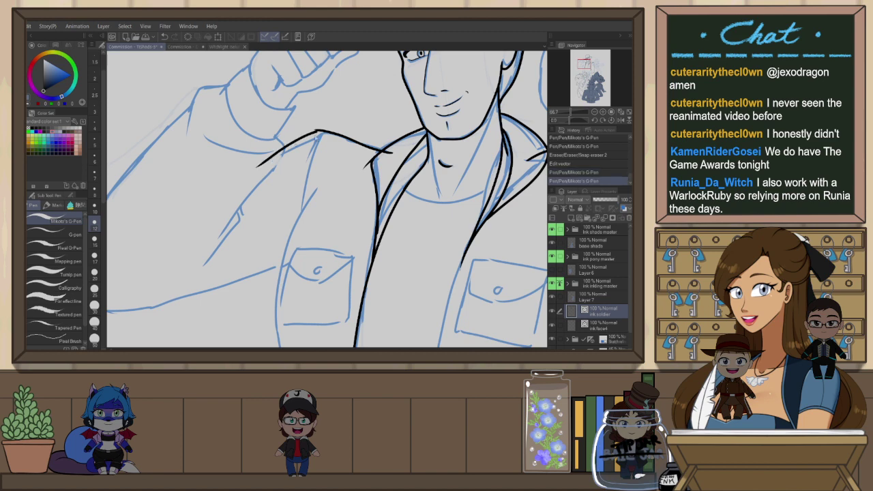
key("ctrl+z")
mouse_move(256, 166)
left_mouse_down()
mouse_move(320, 130)
mouse_move(293, 231)
left_mouse_up()
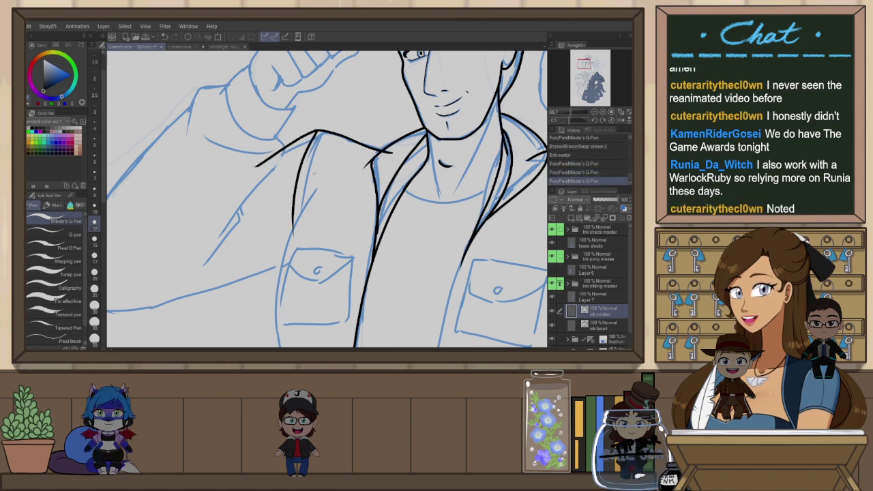
key("h")
scroll(369, 141, "down", 1)
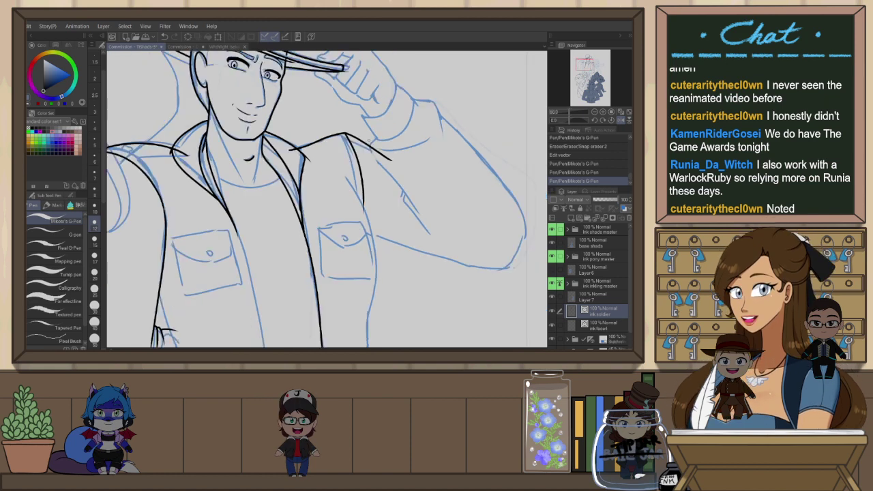
key("ctrl+z")
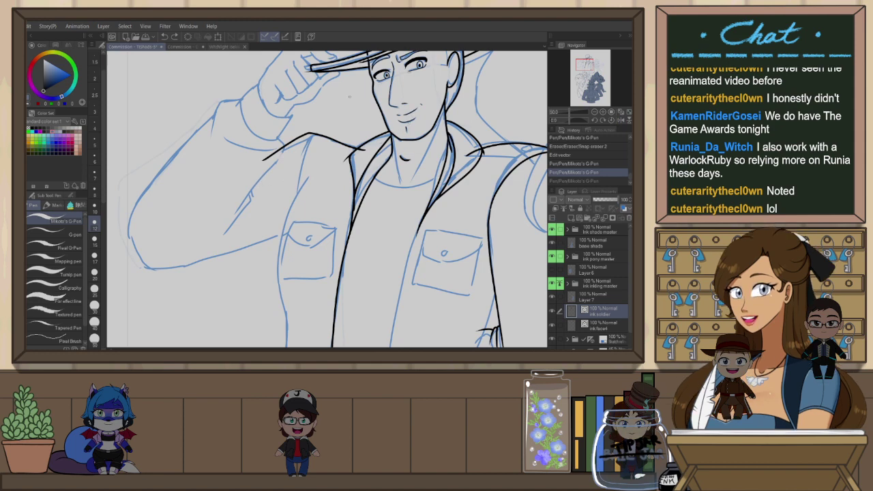
Ink the curved heel of the raised hand where it meets the jacket cuff, redrawing the stroke until it fits
left_click_drag(316, 204, 348, 241)
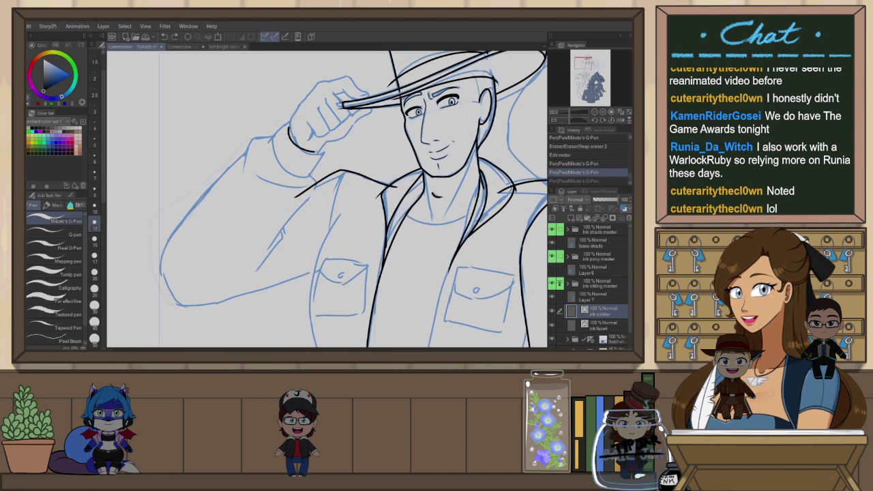
left_click_drag(316, 151, 325, 151)
key("ctrl+z")
mouse_move(289, 125)
left_mouse_down()
mouse_move(306, 148)
mouse_move(327, 150)
left_mouse_up()
key("ctrl+z")
key("ctrl+y")
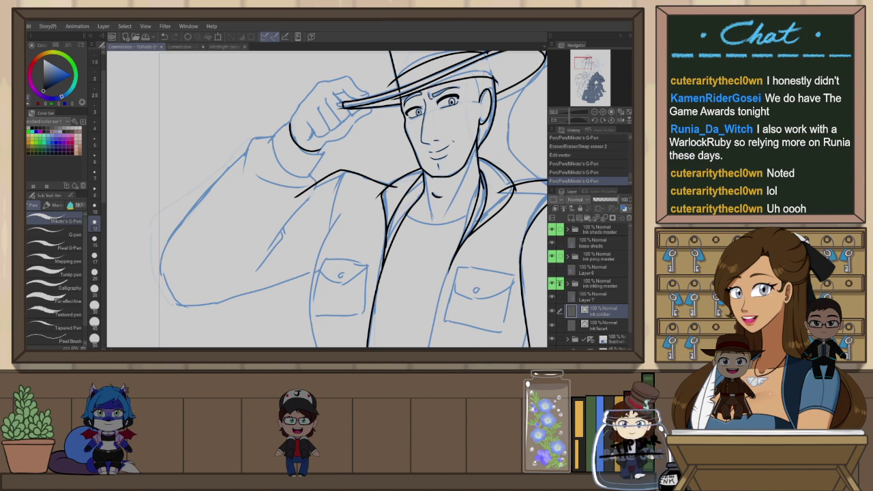
Ink the creases and curled tip of the outermost fingers on the raised hand, following the sketch
scroll(327, 198, "up", 4)
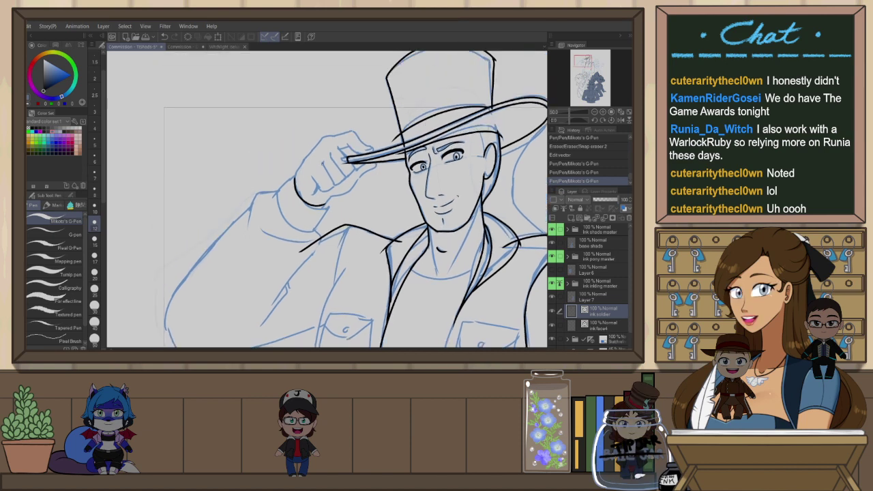
scroll(333, 187, "up", 1)
key("h")
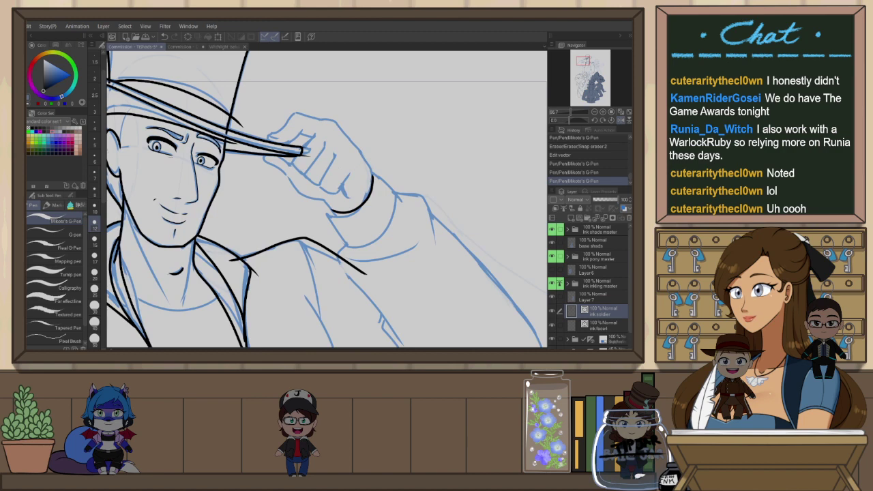
left_click_drag(336, 156, 321, 185)
key("ctrl+z")
mouse_move(336, 156)
left_mouse_down()
mouse_move(337, 193)
mouse_move(352, 200)
mouse_move(344, 204)
left_mouse_up()
key("ctrl+z")
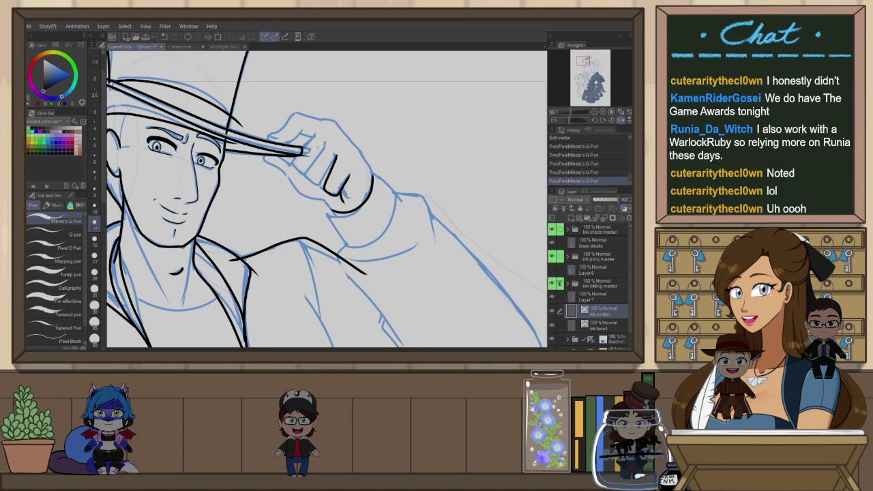
Ink the curled middle finger and the creases and tip of the index finger gripping the hat brim
scroll(323, 149, "up", 2)
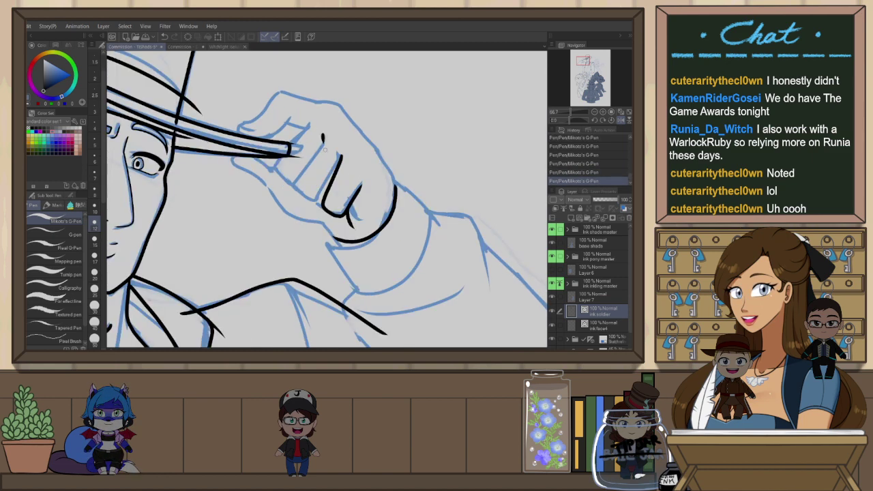
left_click_drag(323, 135, 295, 183)
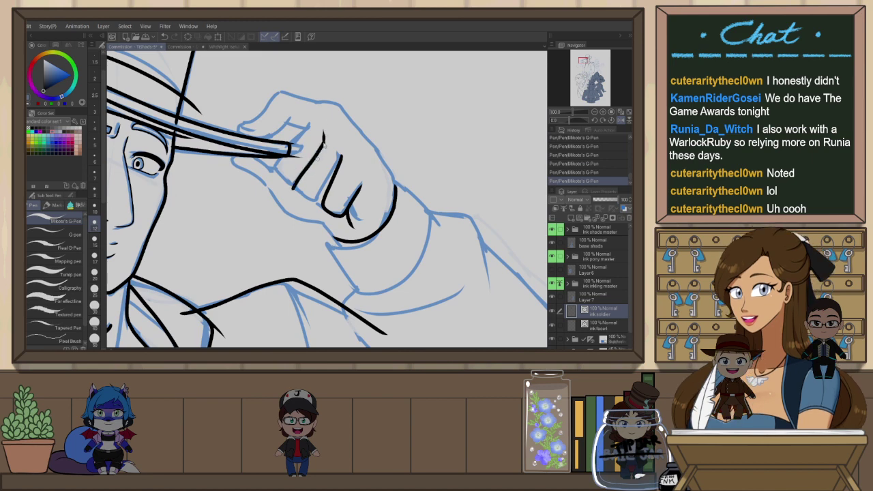
key("ctrl+z")
mouse_move(324, 143)
left_mouse_down()
mouse_move(294, 181)
mouse_move(322, 200)
left_mouse_up()
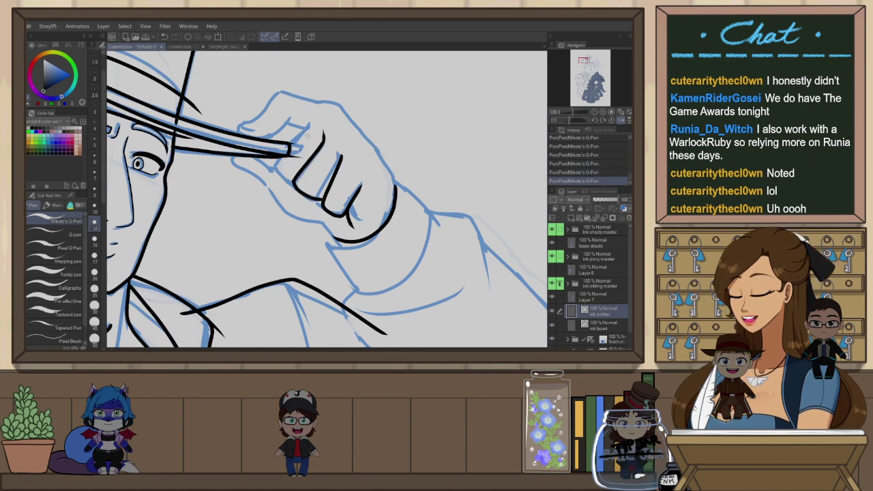
left_click_drag(303, 133, 269, 173)
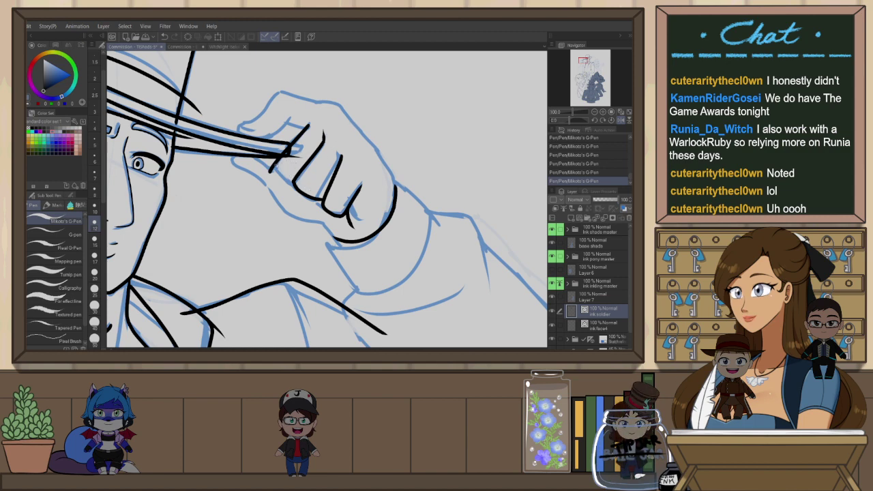
key("h")
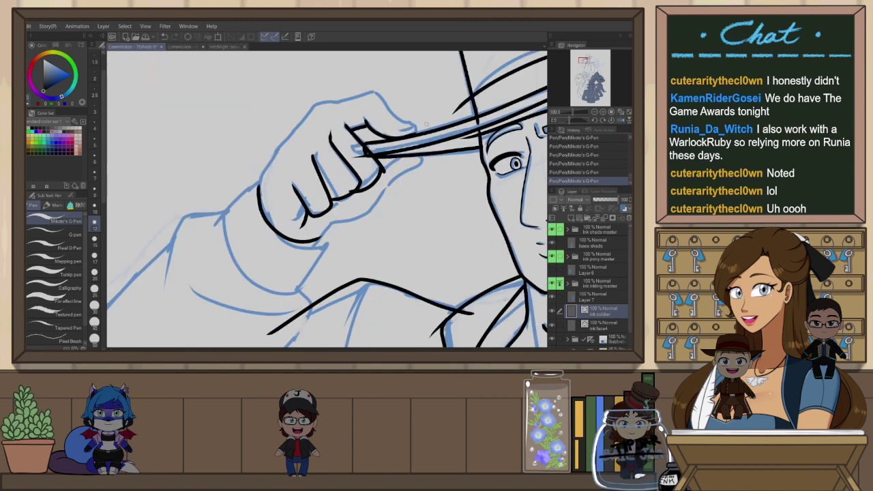
key("h")
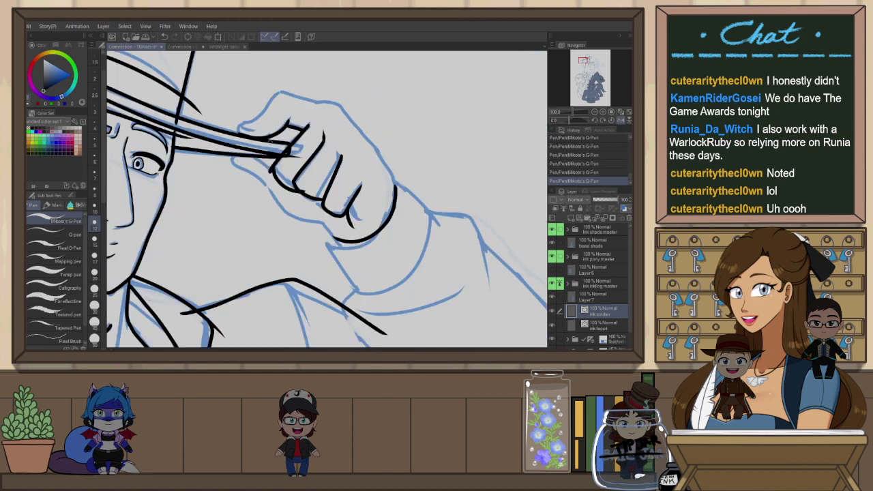
Ink the rounded index fingertip above the hat brim and its upper edge back to the first knuckle
left_click_drag(242, 177, 313, 213)
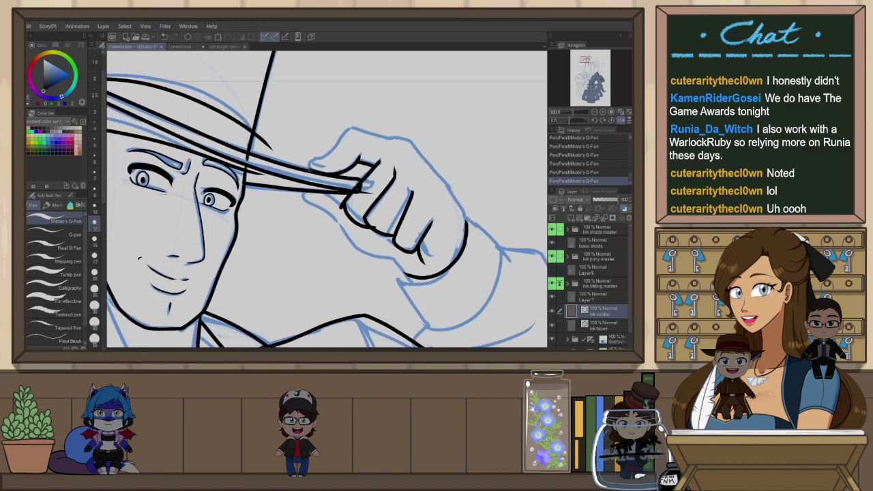
left_click_drag(310, 169, 337, 150)
key("ctrl+z")
key("ctrl+z")
key("ctrl+z")
key("ctrl+z")
key("ctrl+z")
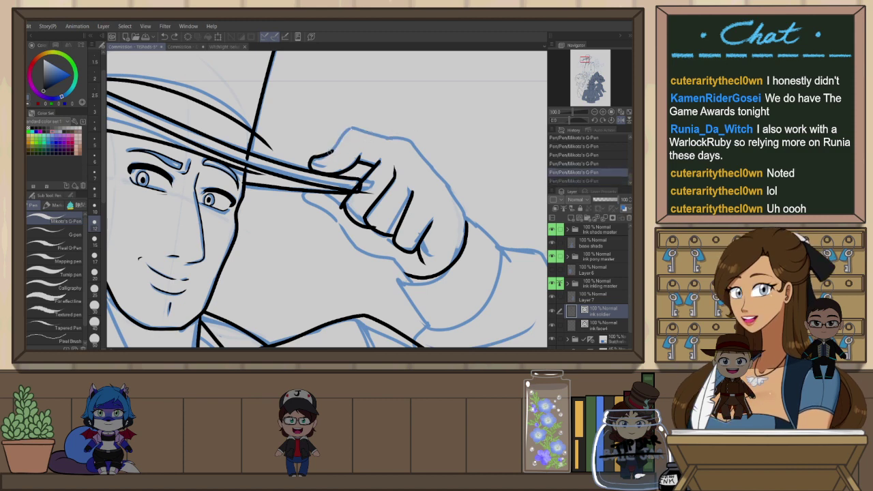
key("ctrl+y")
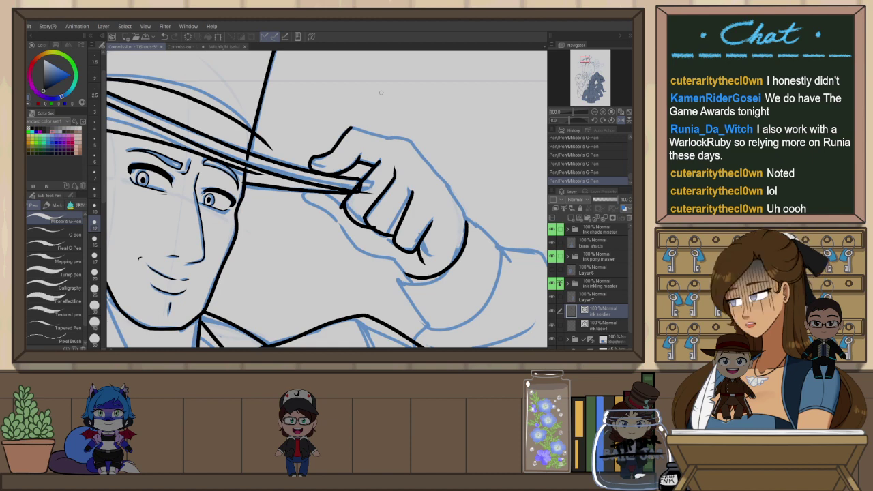
Ink the back of the raised hand from the knuckles down to the heel, closing its outer contour
key("h")
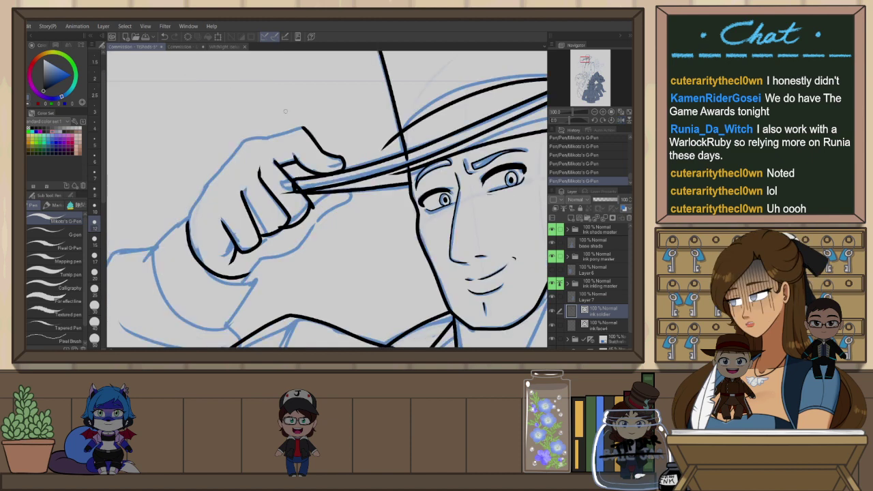
left_click_drag(288, 145, 402, 107)
key("ctrl+z")
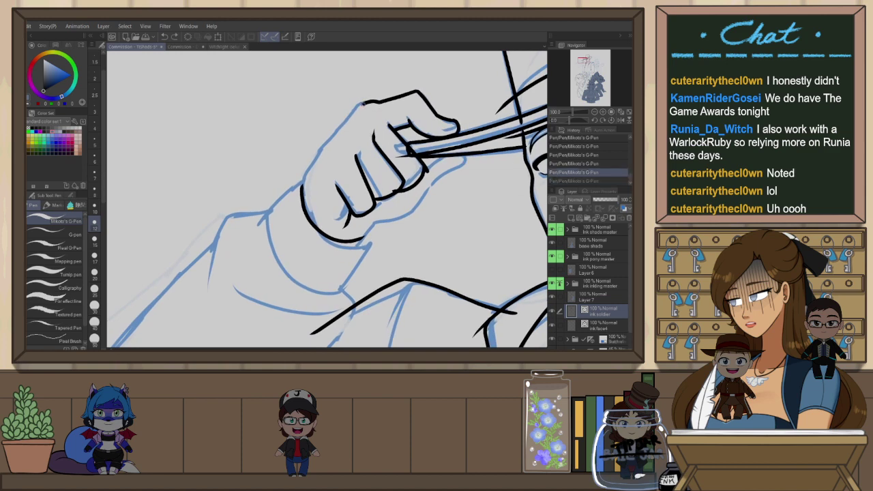
left_click_drag(301, 189, 308, 172)
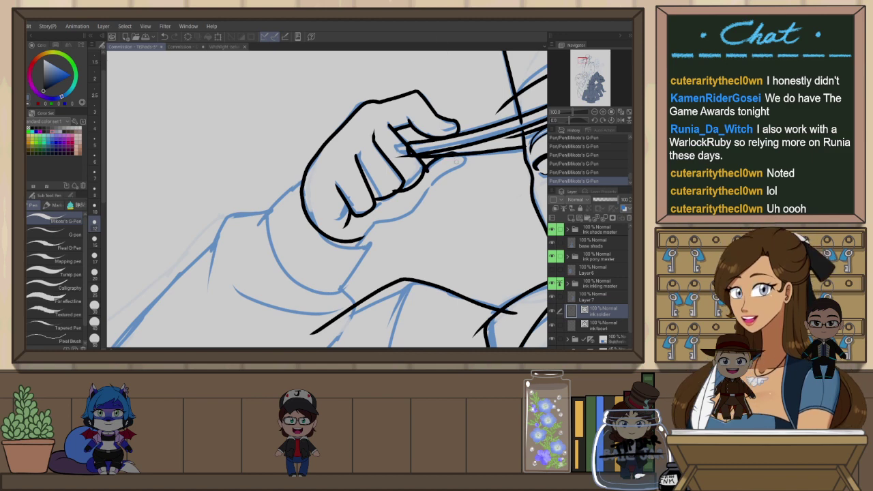
Ink the thumb beneath the hat brim and continue its lower edge along the palm to the wrist
key("ctrl+z")
mouse_move(434, 159)
left_mouse_down()
mouse_move(475, 154)
mouse_move(425, 167)
mouse_move(458, 148)
mouse_move(473, 157)
mouse_move(451, 174)
mouse_move(425, 167)
mouse_move(438, 156)
mouse_move(466, 158)
mouse_move(432, 183)
mouse_move(465, 155)
left_mouse_up()
key("ctrl+z")
key("ctrl+z")
key("ctrl+z")
key("ctrl+z")
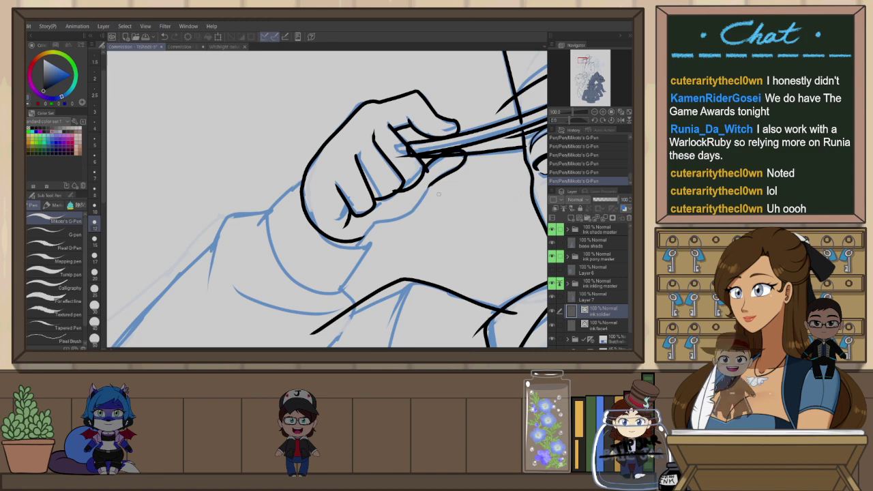
key("ctrl+z")
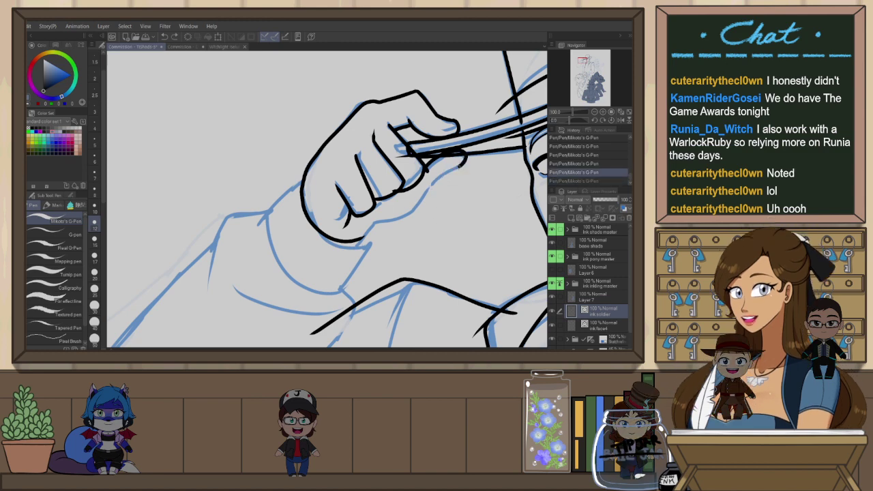
mouse_move(432, 188)
left_mouse_down()
mouse_move(425, 203)
mouse_move(364, 237)
left_mouse_up()
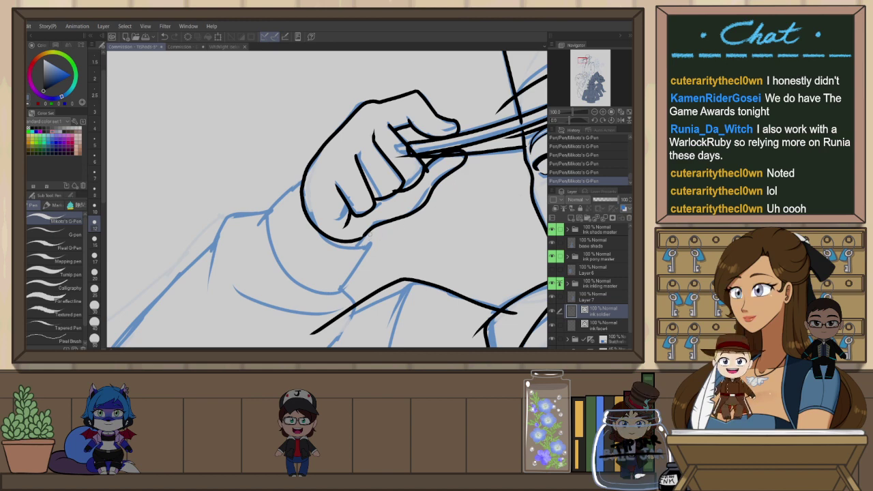
Ink the raised arm's jacket cuff with both short side edges and the curved seam joining it to the sleeve
left_click_drag(374, 236, 339, 291)
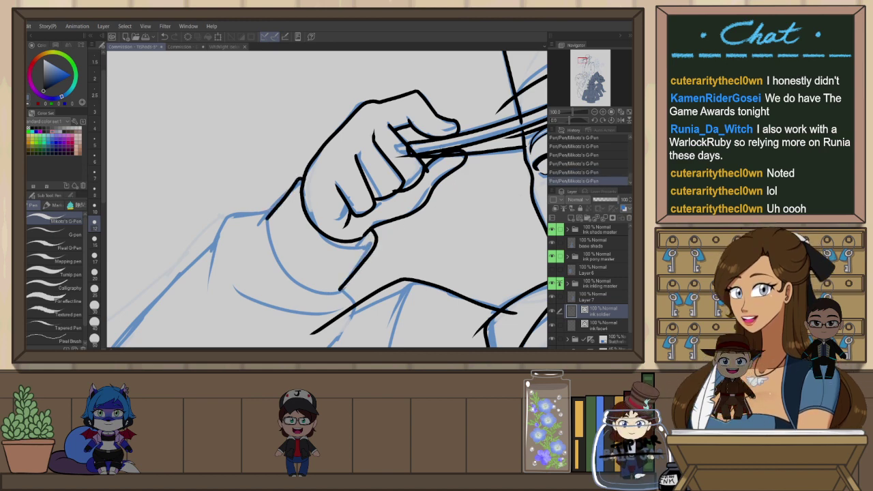
left_click(620, 120)
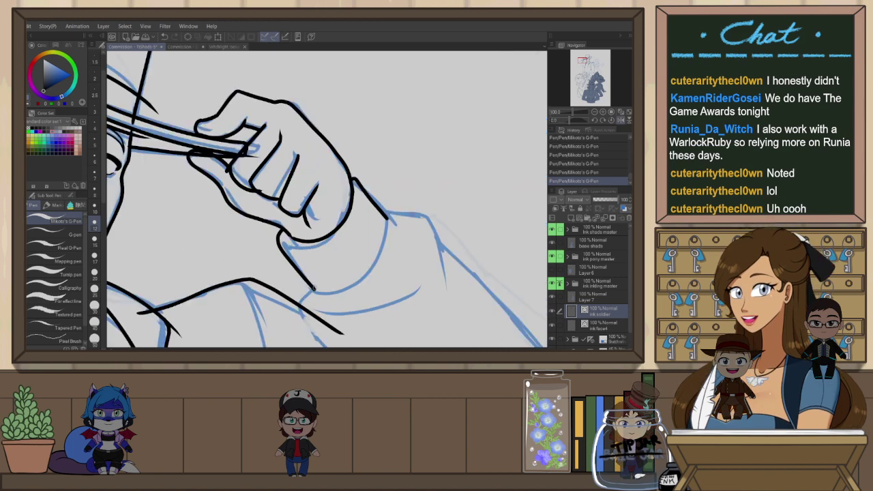
key("ctrl+z")
mouse_move(313, 288)
left_mouse_down()
mouse_move(352, 282)
mouse_move(388, 219)
left_mouse_up()
Ink the raised sleeve's inner edge from the cuff past the shoulder line into the elbow fold, redrawing it once
scroll(416, 163, "down", 2)
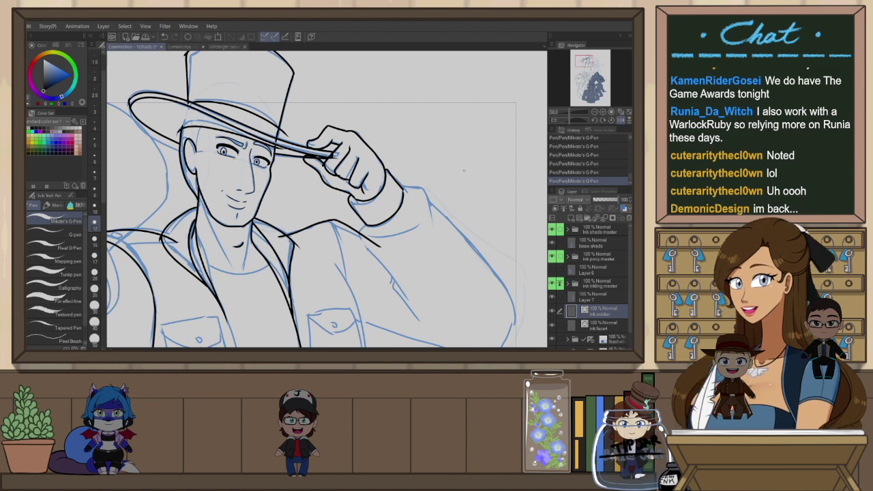
scroll(440, 219, "down", 2)
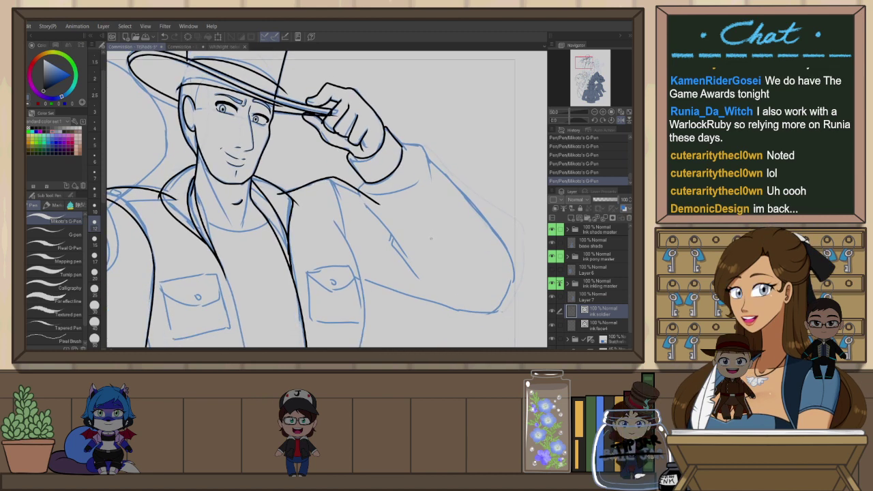
key("h")
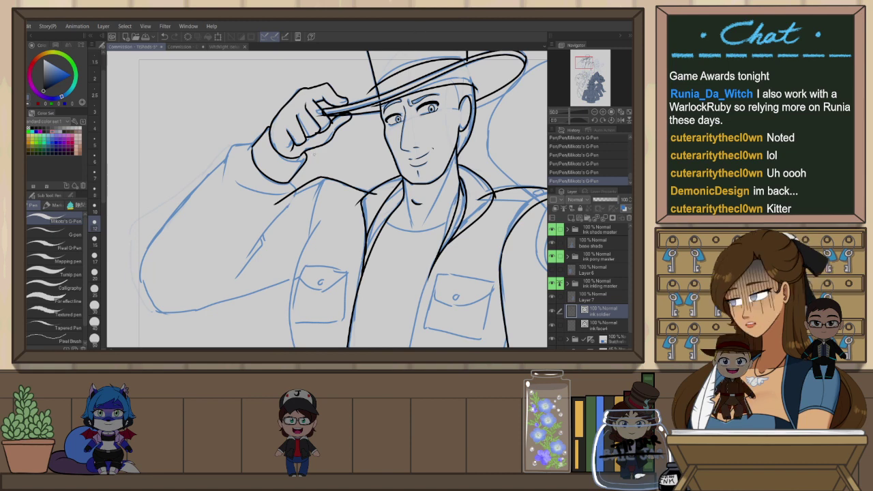
left_click_drag(264, 224, 382, 196)
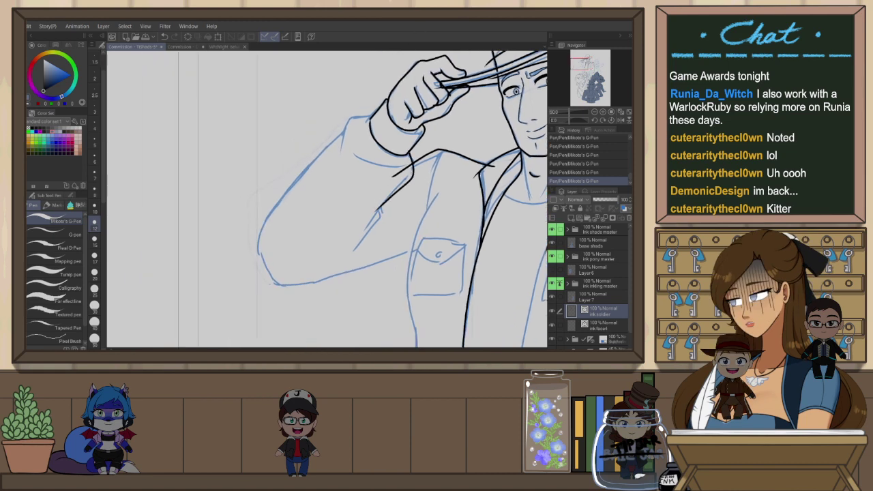
key("ctrl+z")
left_click_drag(409, 155, 373, 216)
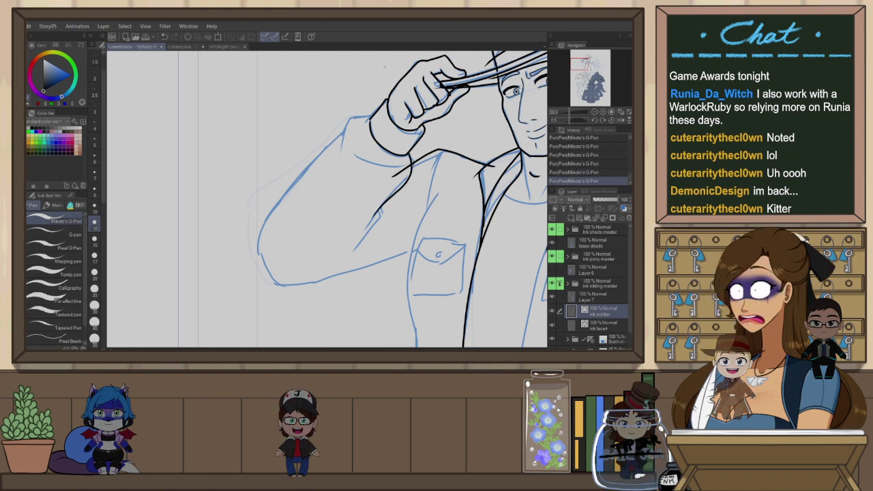
Ink the raised sleeve's outer edge from the cuff around the bunched corner into a short fold
scroll(368, 124, "up", 1)
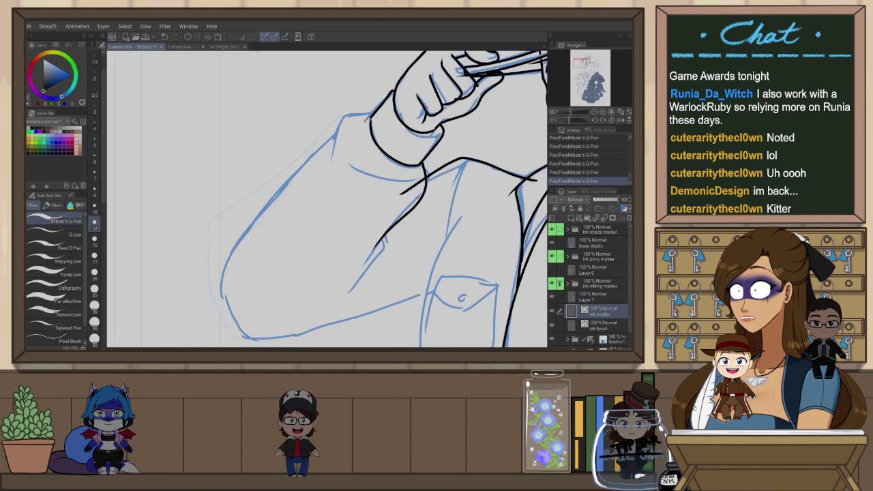
key("ctrl+z")
left_click_drag(369, 118, 322, 173)
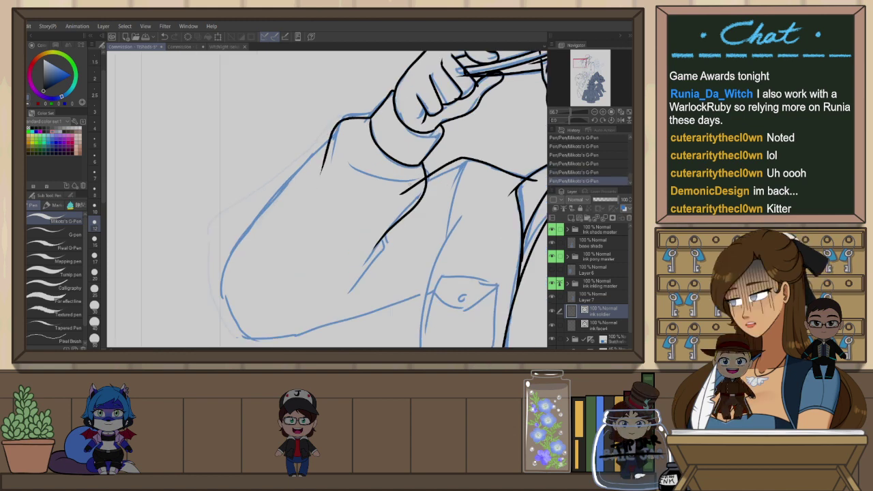
Erase the shoulder line's overshoot where it crosses the raised sleeve's inner edge
key("e")
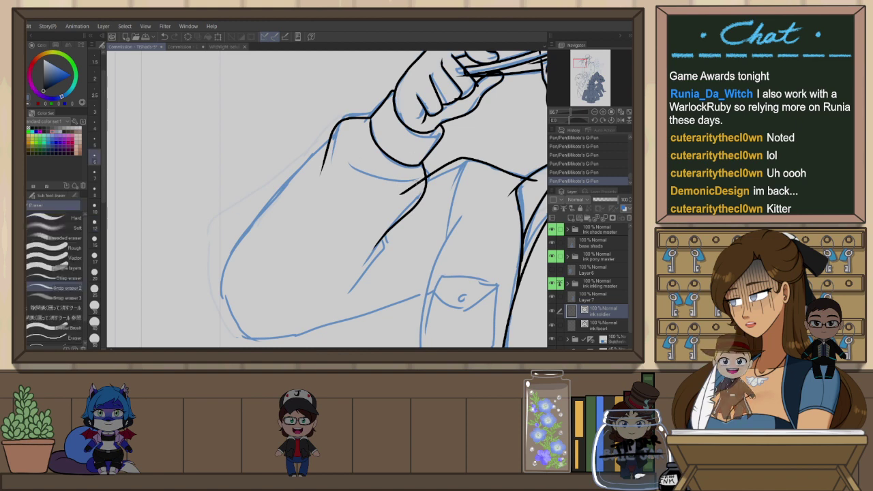
left_click_drag(403, 193, 424, 179)
key("h")
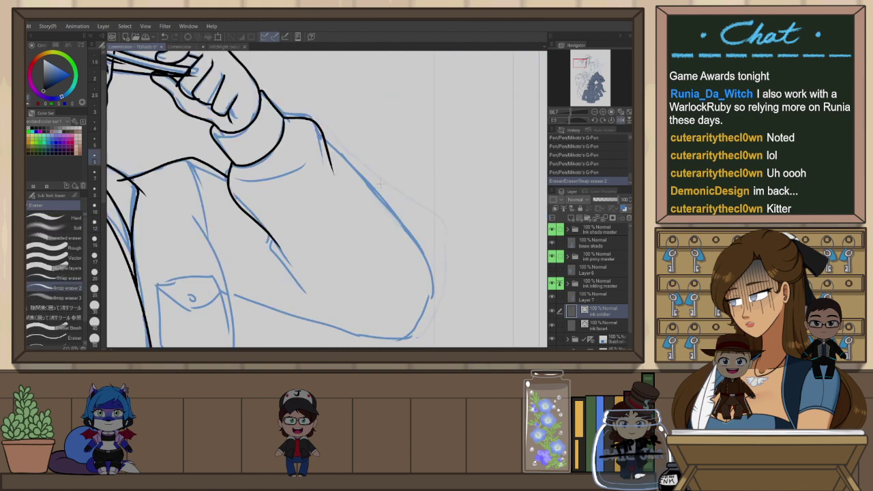
Ink the curved fold line below the raised arm's cuff and the diagonal crease at the elbow fold
key("p")
left_click_drag(236, 194, 311, 161)
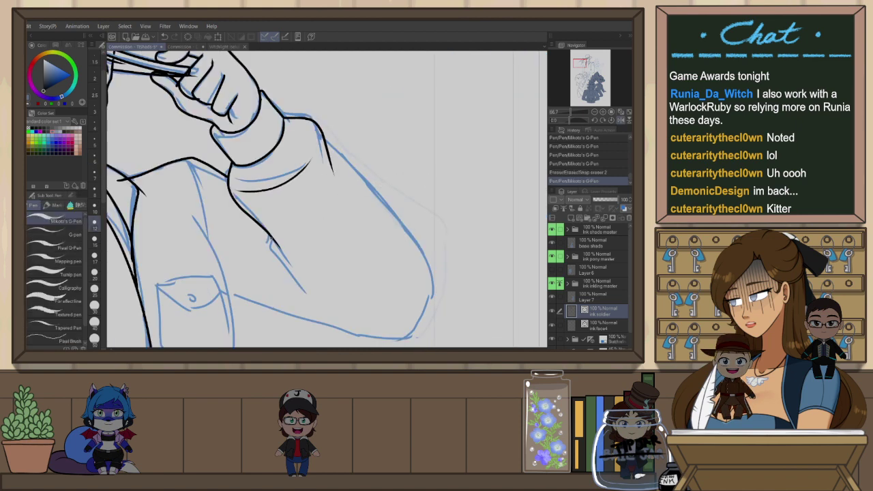
left_click_drag(270, 240, 307, 294)
key("ctrl+z")
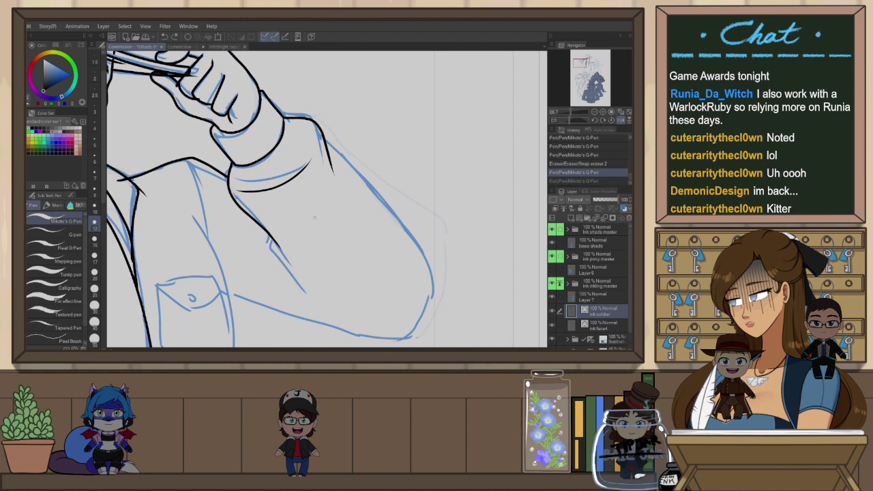
scroll(356, 221, "down", 2)
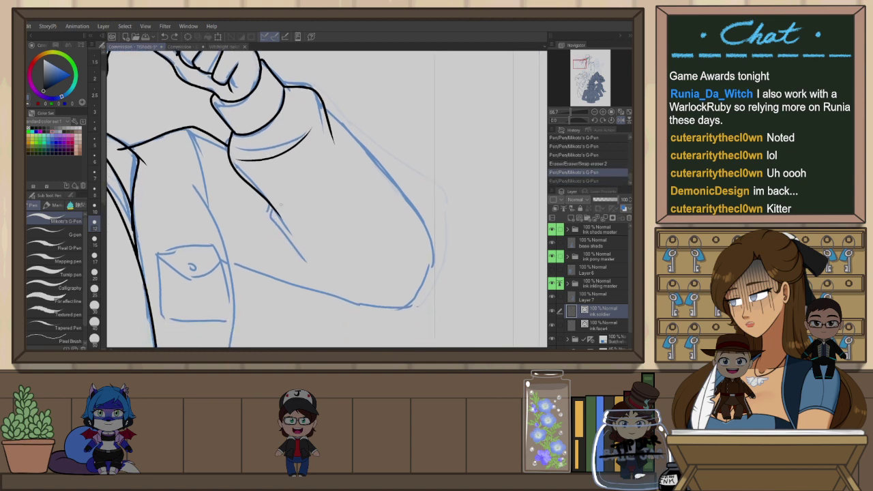
key("ctrl+y")
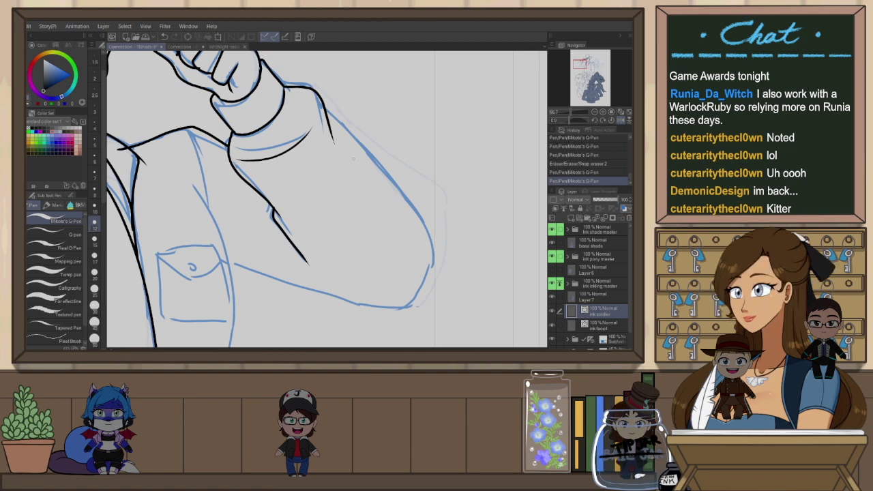
Ink the raised sleeve's long fold and its outer edge around the elbow, along the underside to the jacket
key("h")
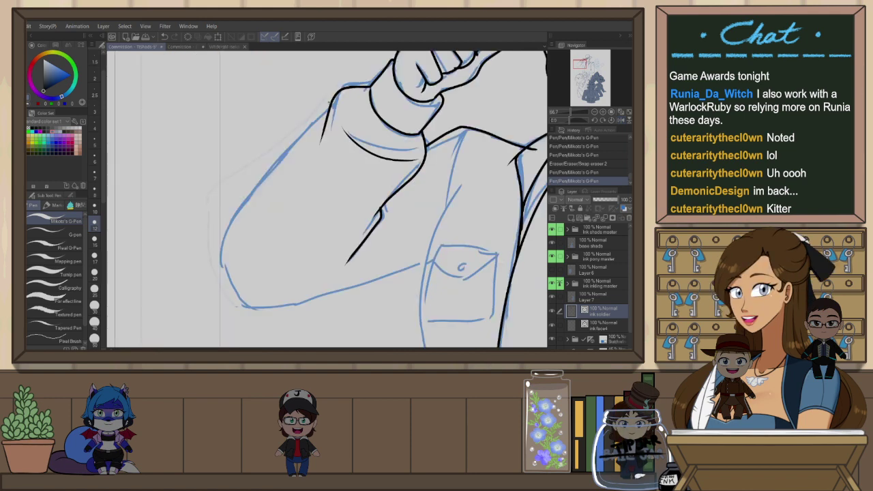
left_click_drag(330, 102, 302, 155)
key("ctrl+z")
key("ctrl+z")
mouse_move(332, 105)
left_mouse_down()
mouse_move(297, 196)
mouse_move(308, 126)
left_mouse_up()
key("ctrl+z")
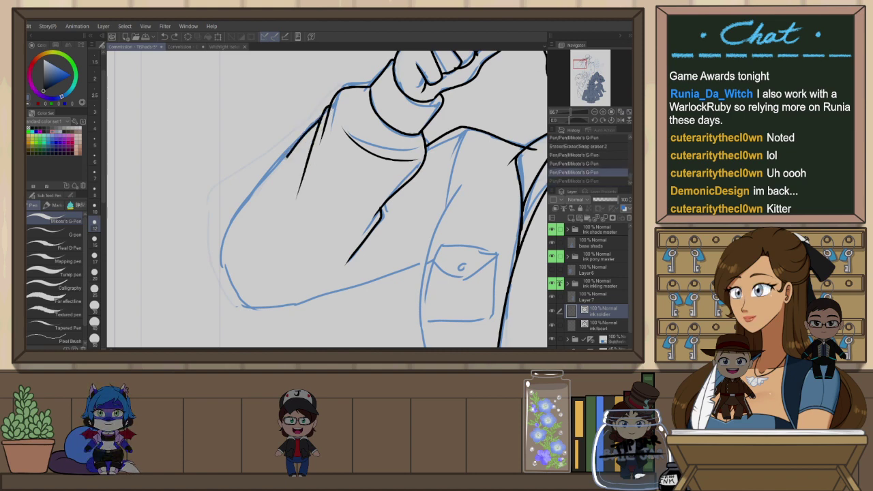
mouse_move(240, 208)
left_mouse_down()
mouse_move(225, 254)
mouse_move(242, 304)
mouse_move(429, 257)
left_mouse_up()
left_click_drag(379, 320, 360, 282)
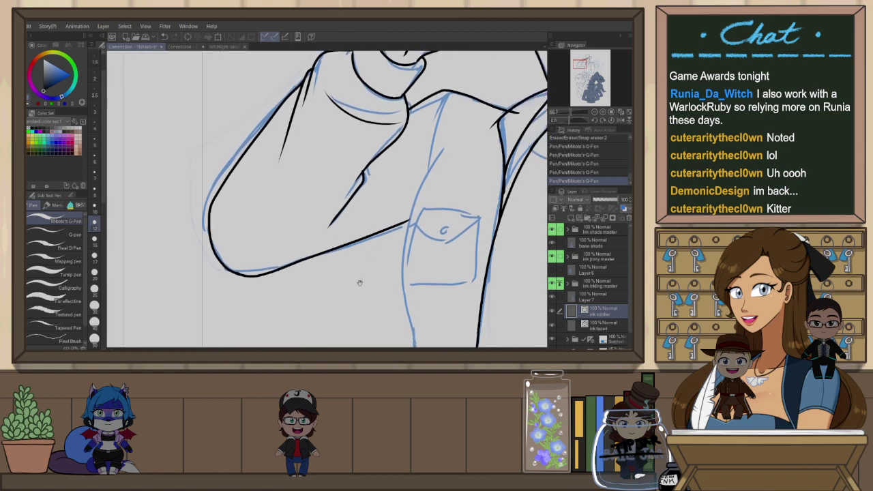
Ink the jacket's side edge below the raised arm, from the armpit down to the waist strap
left_click_drag(391, 216, 356, 247)
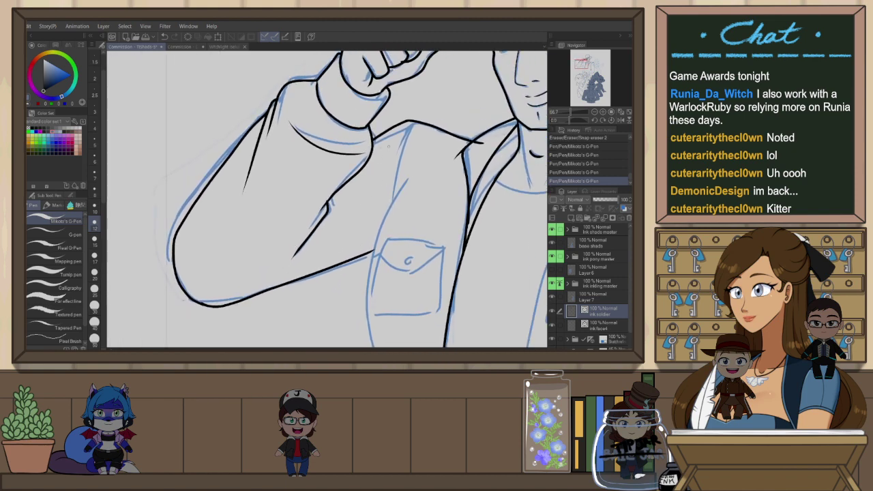
scroll(413, 163, "down", 3)
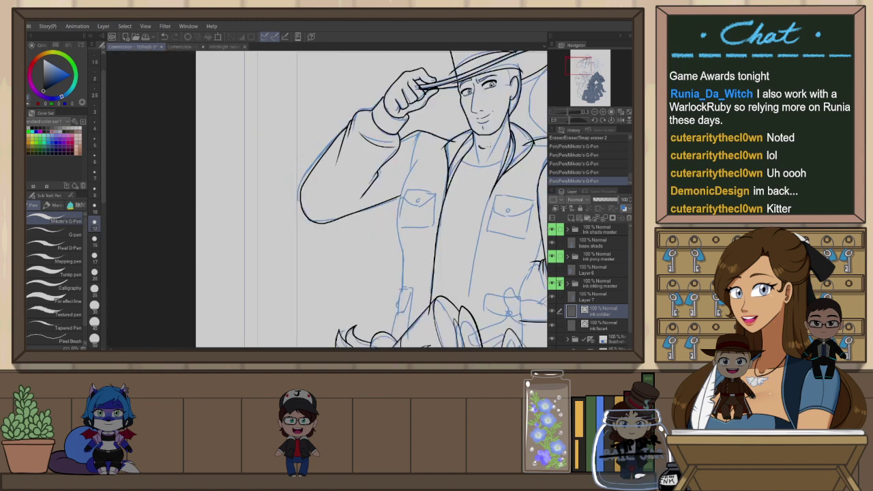
left_click_drag(411, 285, 352, 285)
mouse_move(388, 198)
left_mouse_down()
mouse_move(386, 161)
mouse_move(337, 196)
left_mouse_up()
key("ctrl+z")
mouse_move(339, 161)
left_mouse_down()
mouse_move(342, 246)
mouse_move(330, 301)
left_mouse_up()
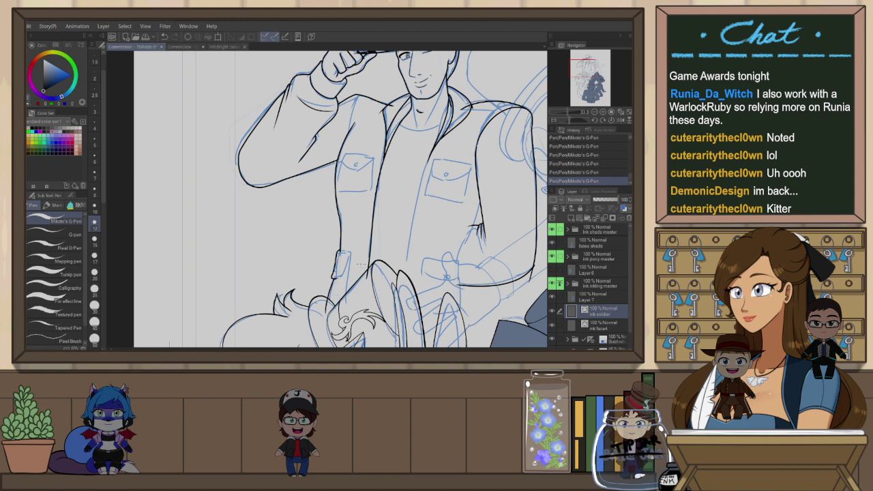
Ink the waist strap's outline and the jacket edge below it, and erase a small bit of stray line there
scroll(358, 339, "up", 2)
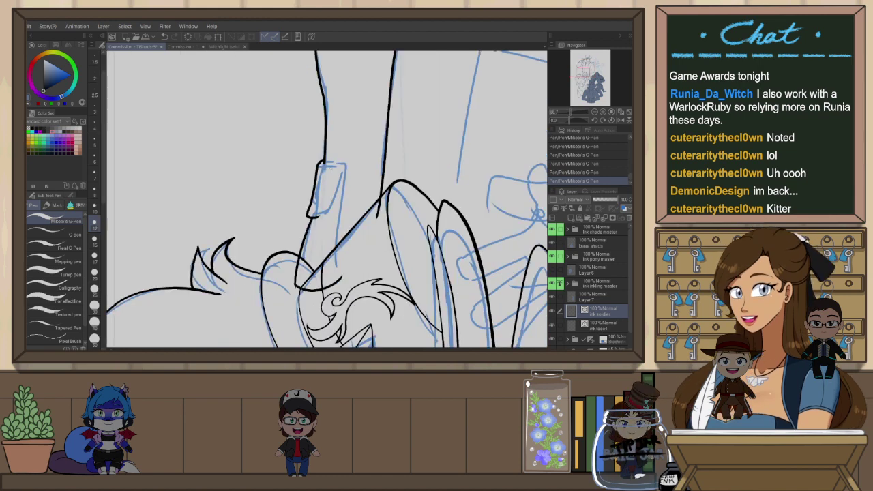
left_click_drag(345, 160, 335, 247)
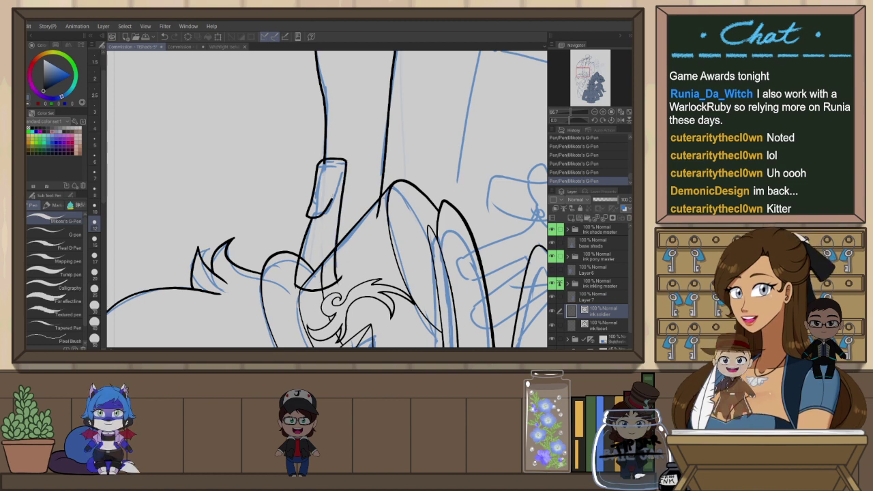
key("e")
left_click(335, 262)
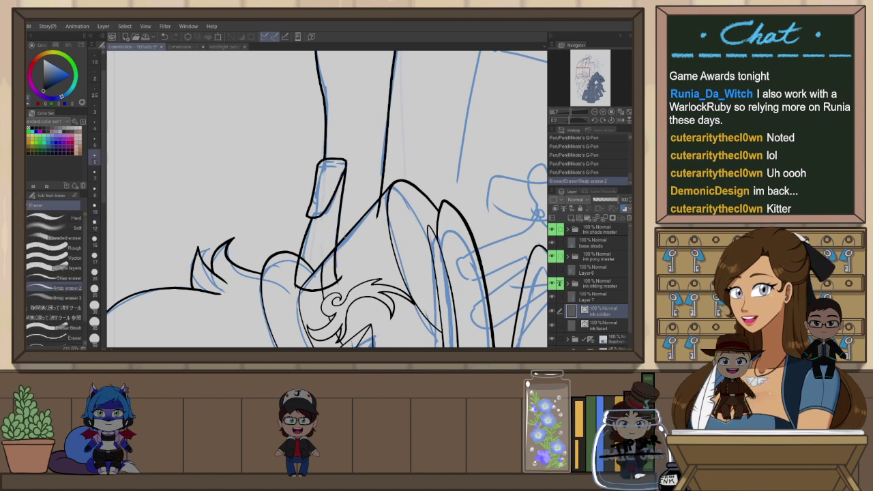
scroll(394, 201, "down", 3)
left_click_drag(456, 177, 450, 130)
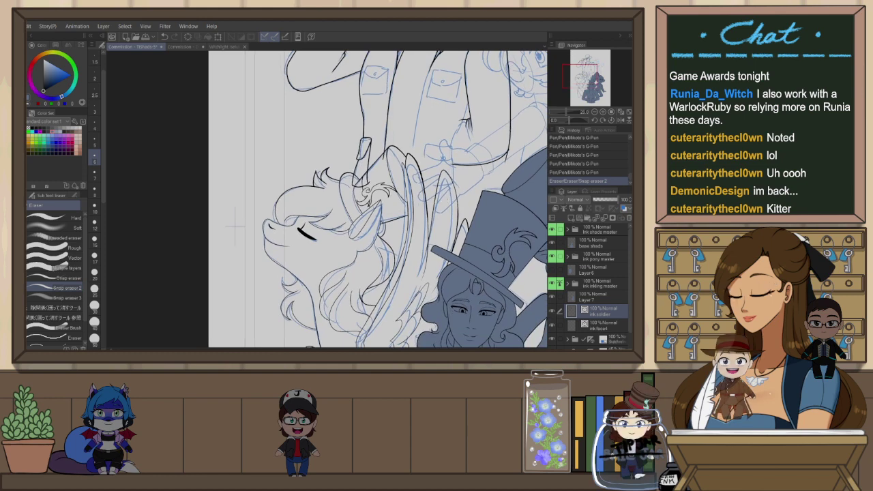
Ink the open jacket's lower hem and the side edge beneath the lowered arm, drawing through the pony's lines
key("p")
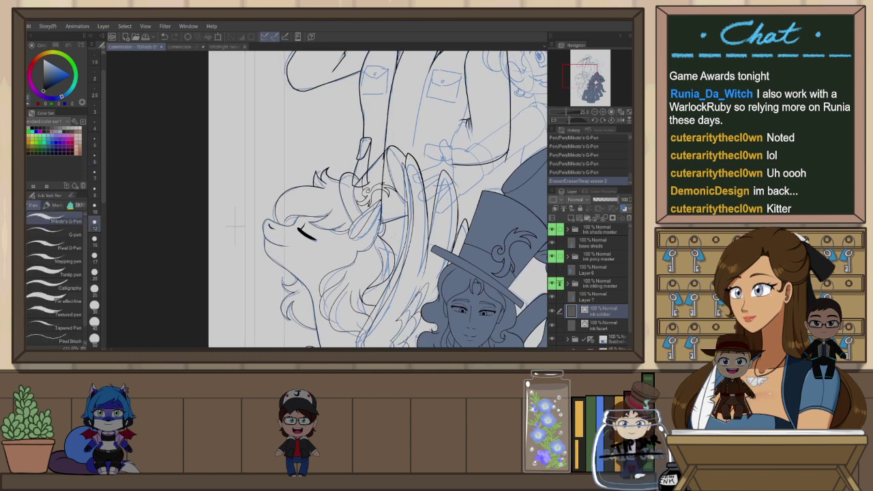
left_click_drag(347, 219, 379, 209)
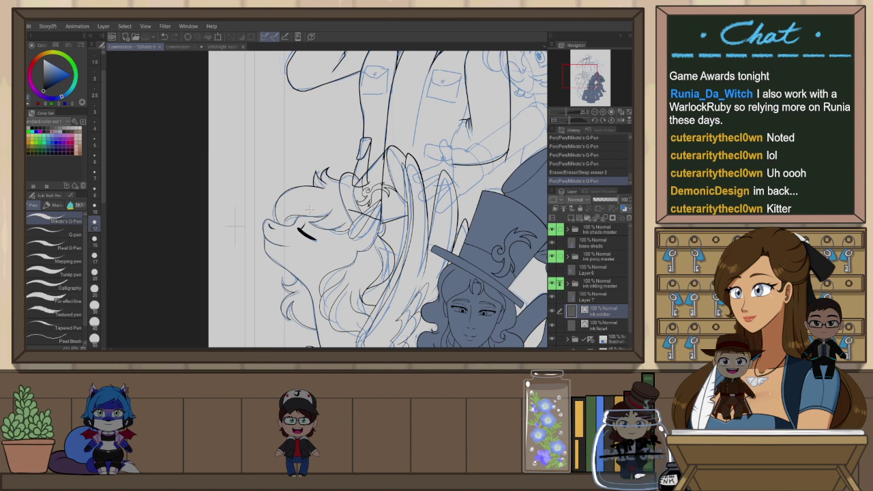
left_click_drag(347, 200, 254, 239)
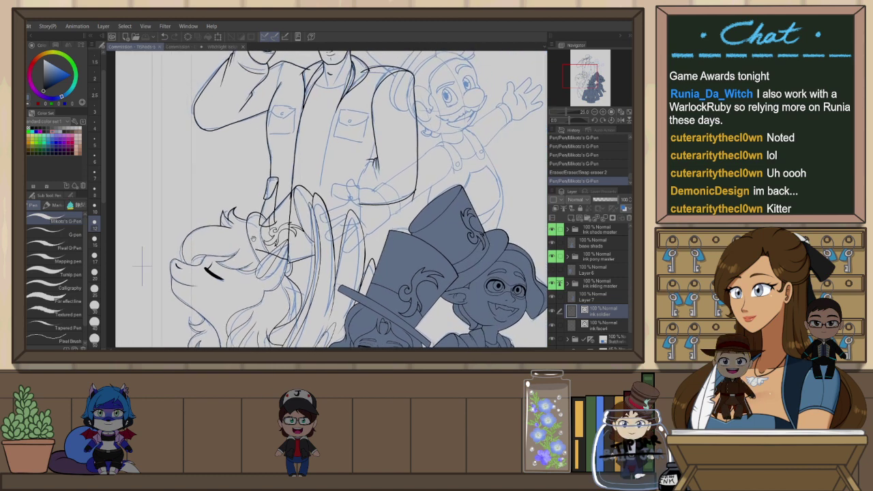
key("h")
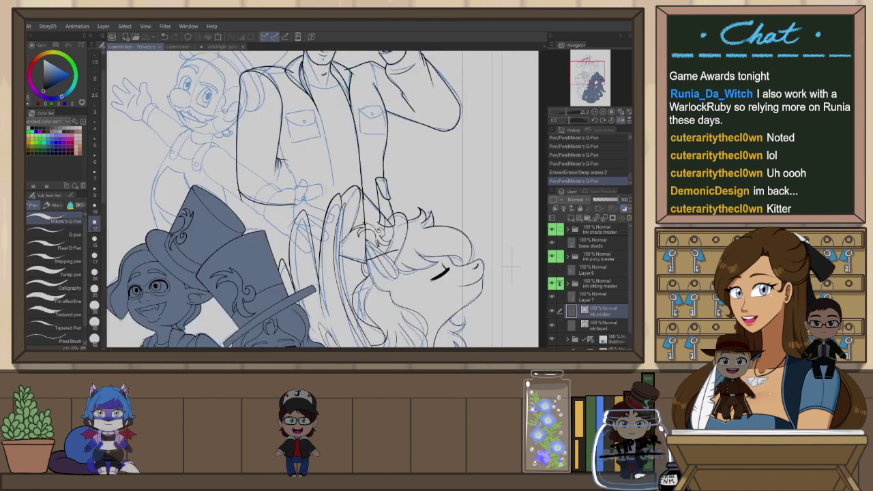
key("ctrl+z")
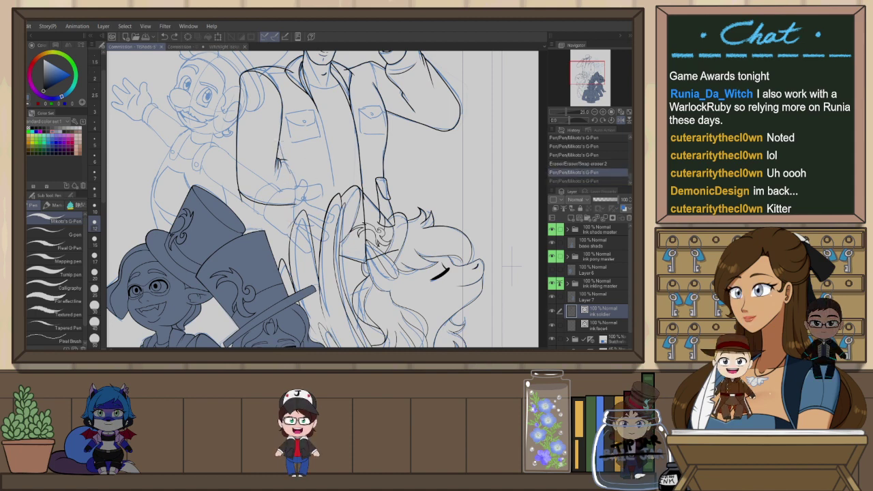
mouse_move(291, 212)
left_mouse_down()
mouse_move(289, 229)
mouse_move(332, 240)
left_mouse_up()
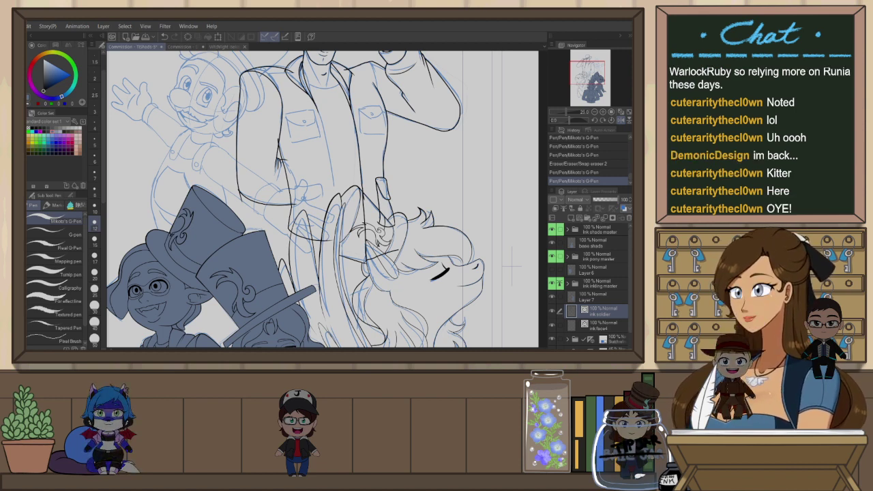
Redraw the jacket's front opening edge on the lowered arm's side, from the chest pocket towards the hem
scroll(348, 176, "up", 1)
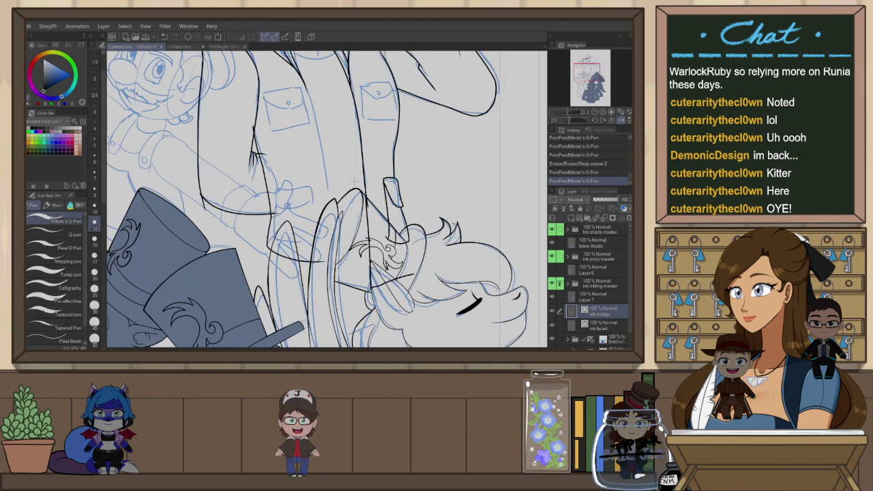
key("h")
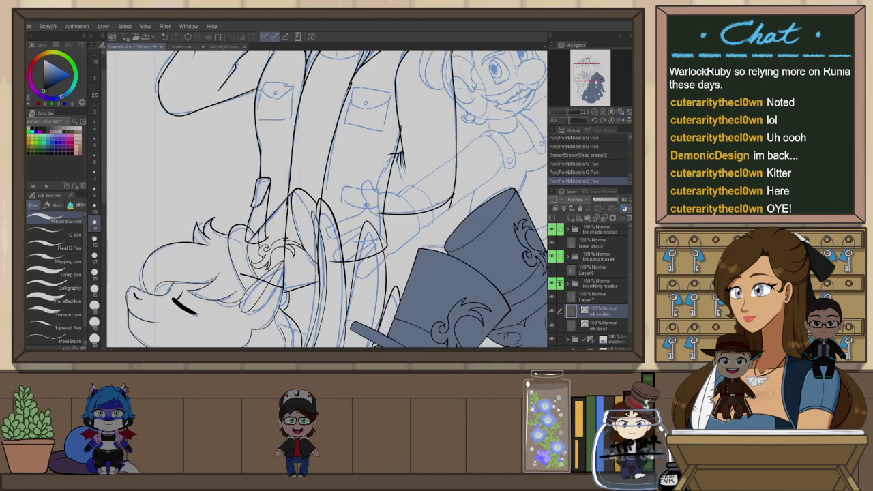
key("ctrl+z")
key("ctrl+y")
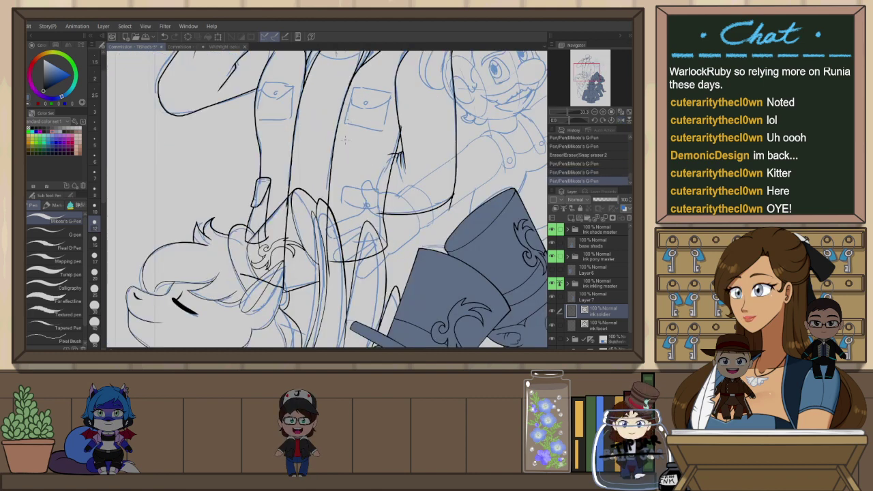
key("ctrl+z")
left_click_drag(349, 84, 322, 182)
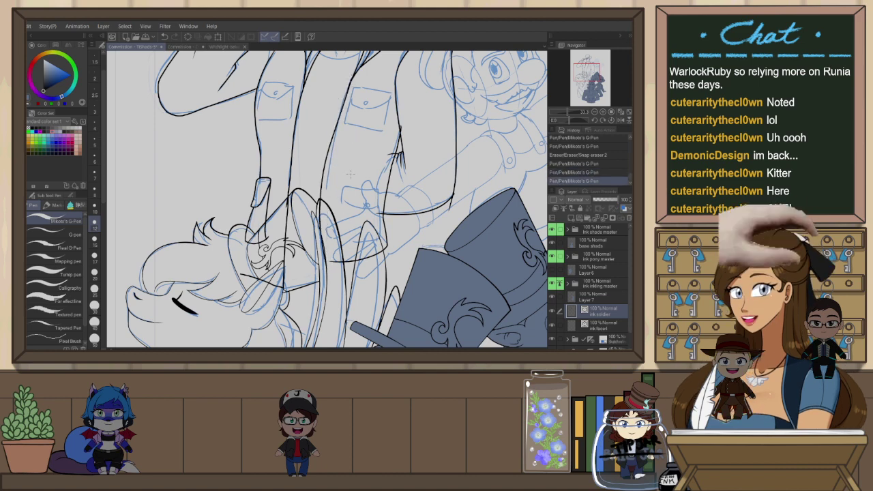
key("ctrl+z")
key("ctrl+y")
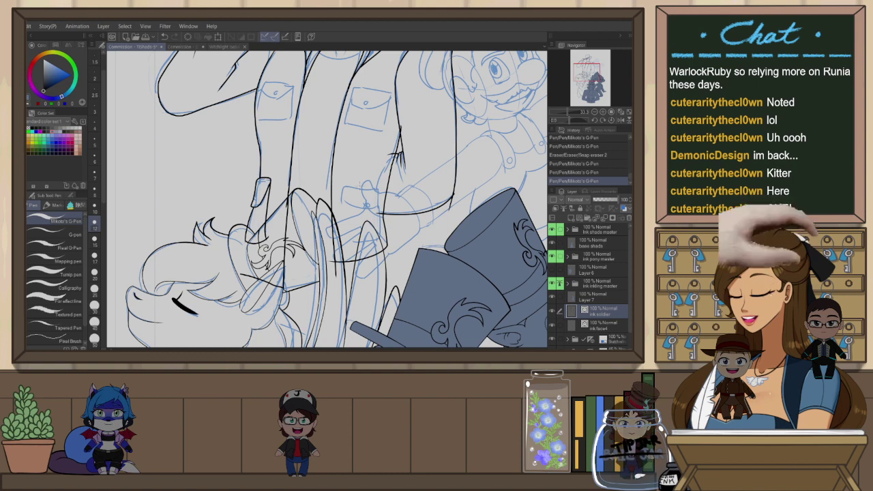
Ink the shirt's waistline between the jacket fronts and the trousers' crotch folds below it
left_click_drag(327, 212, 349, 185)
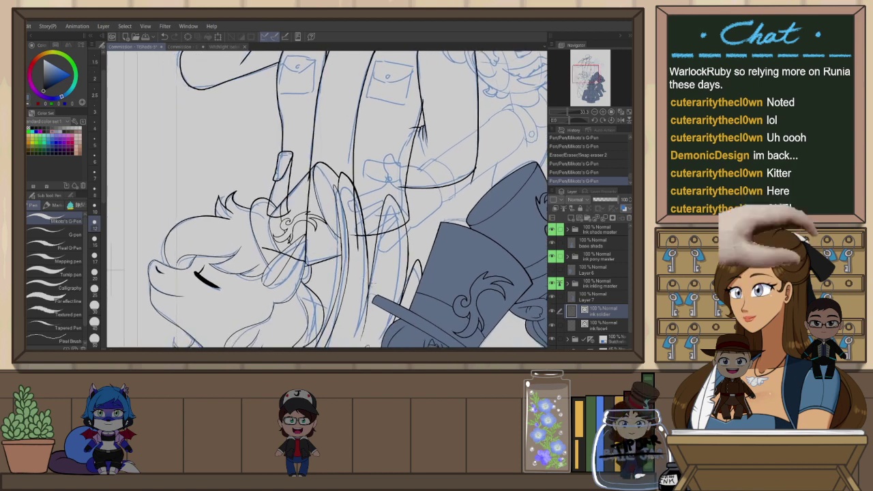
mouse_move(334, 259)
left_mouse_down()
mouse_move(340, 220)
mouse_move(343, 253)
left_mouse_up()
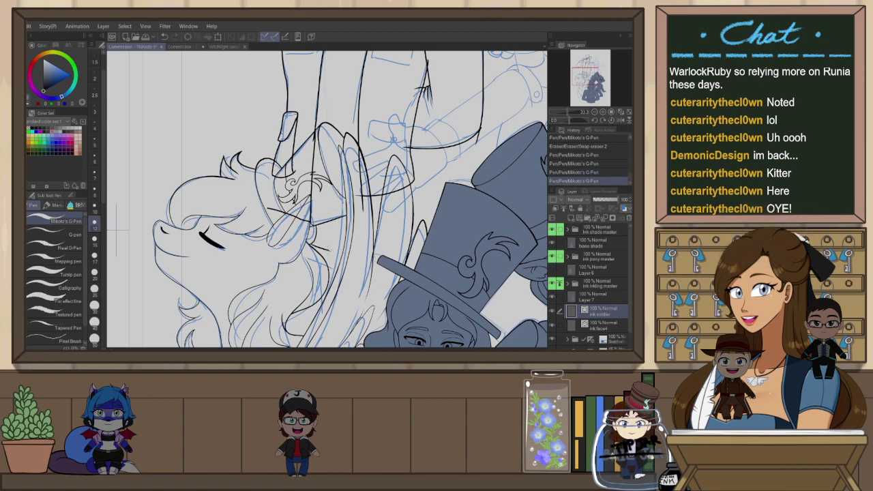
mouse_move(299, 171)
left_mouse_down()
mouse_move(350, 179)
mouse_move(303, 168)
mouse_move(322, 179)
left_mouse_up()
key("ctrl+z")
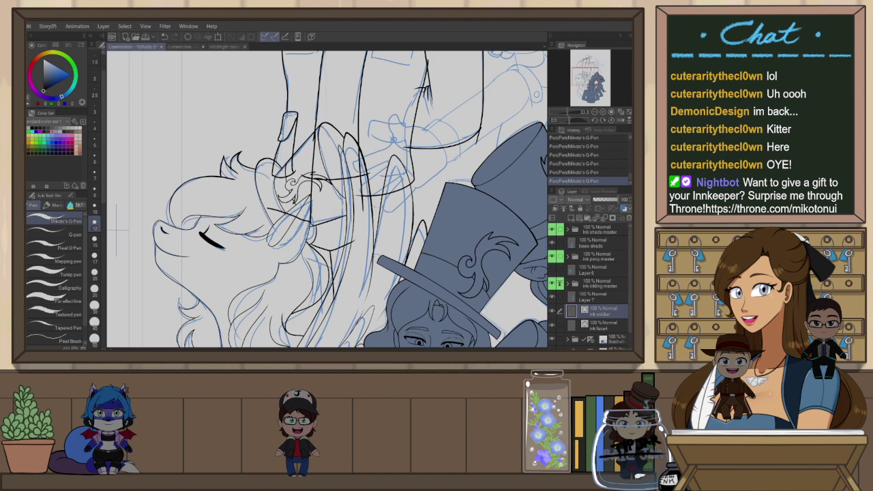
key("ctrl+z")
key("ctrl+y")
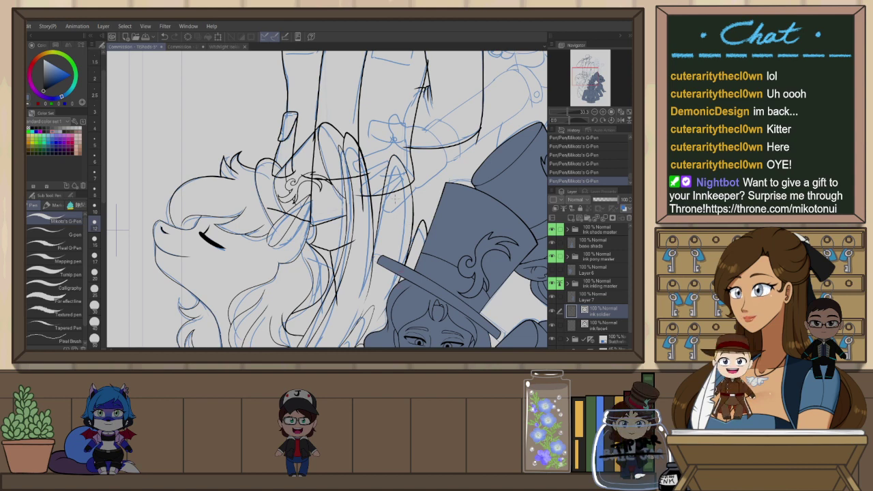
Hide the ink pony master folder to see the man's overlapping lines clearly
key("h")
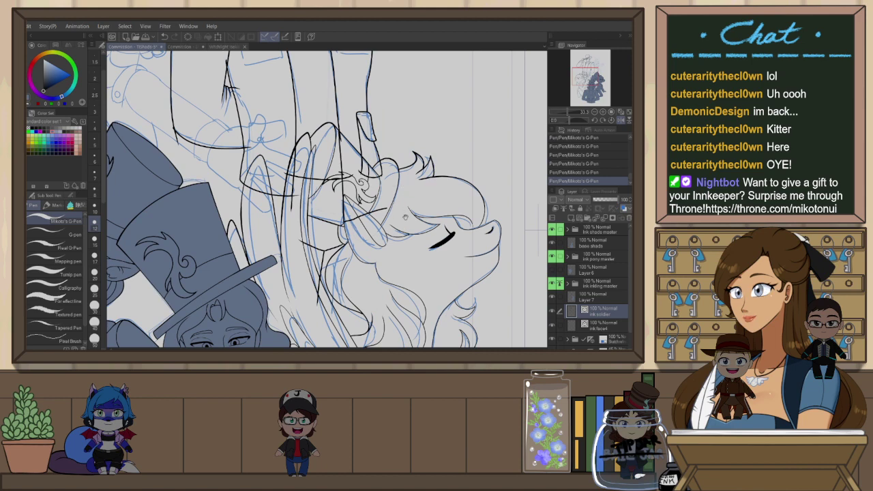
left_click_drag(405, 217, 426, 245)
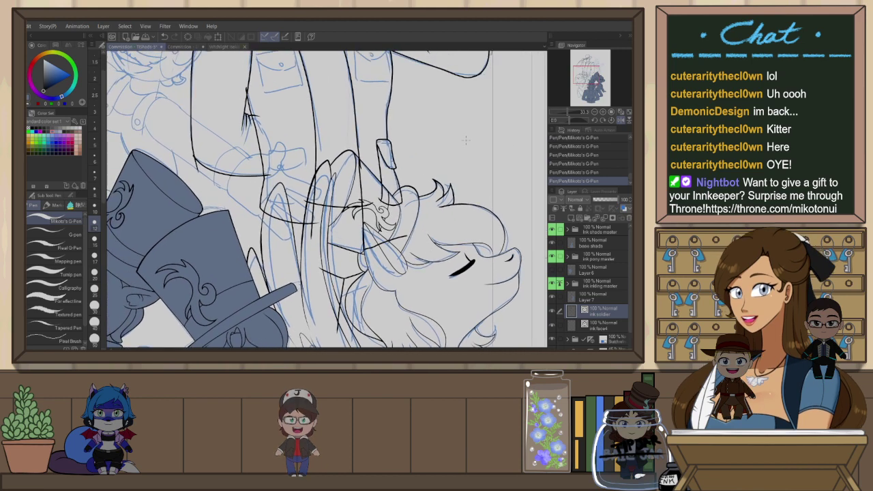
left_click(553, 257)
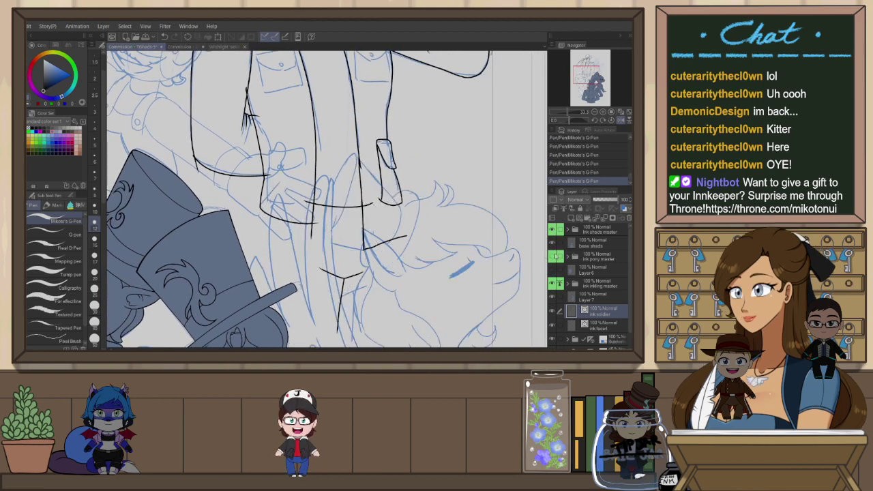
Ink the jacket's remaining lower edge and the trouser leg lines below the hem
mouse_move(398, 204)
left_mouse_down()
mouse_move(401, 239)
mouse_move(361, 203)
mouse_move(368, 185)
left_mouse_up()
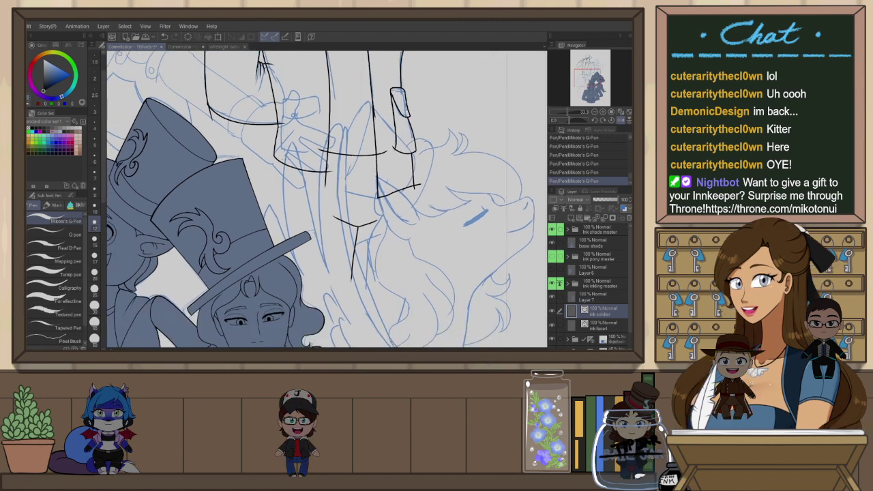
left_click_drag(283, 162, 274, 246)
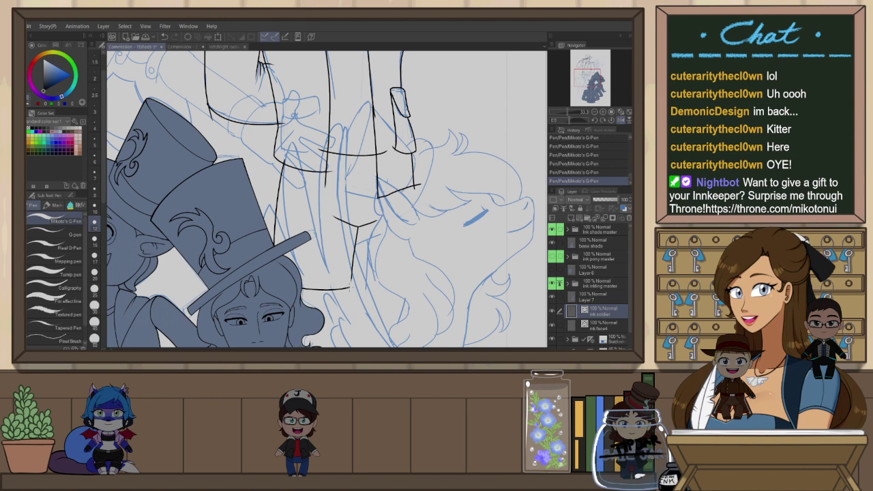
left_click_drag(352, 288, 414, 266)
left_click_drag(417, 159, 433, 341)
key("e")
left_click_drag(414, 233, 424, 231)
key("ctrl+z")
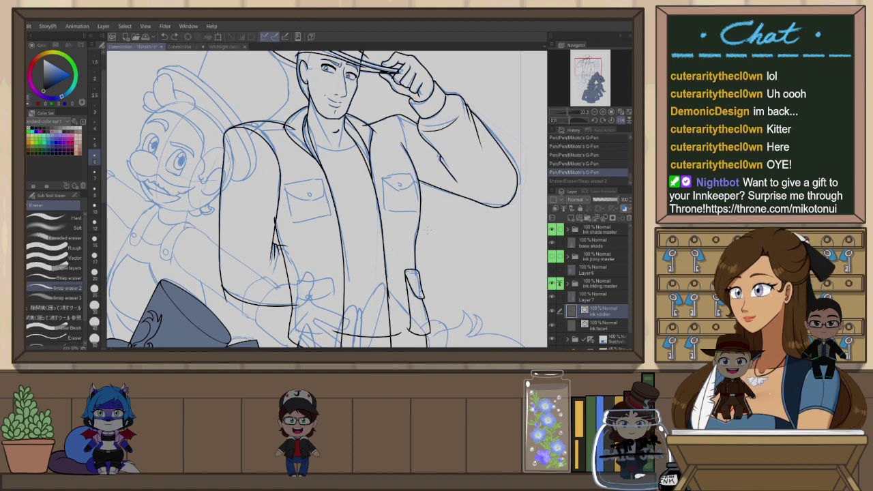
Reduce the brush size of the soldier layer's existing ink lines to 7
left_click_drag(370, 185, 393, 262)
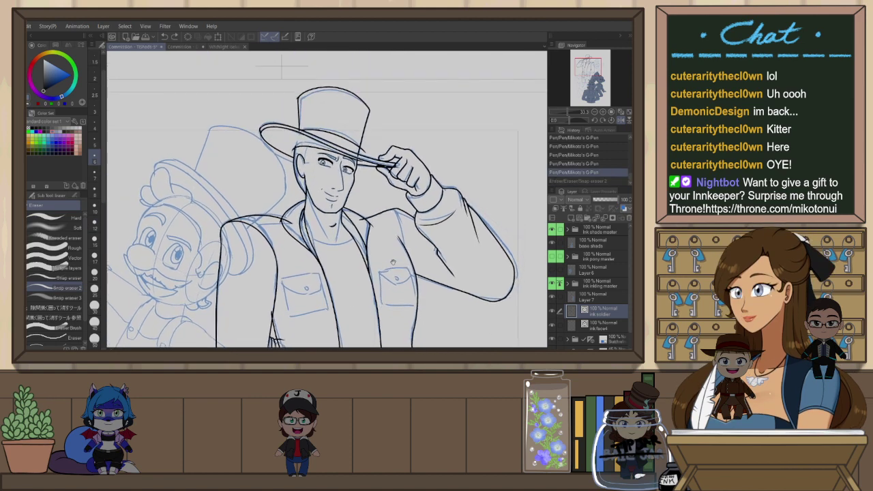
key("o")
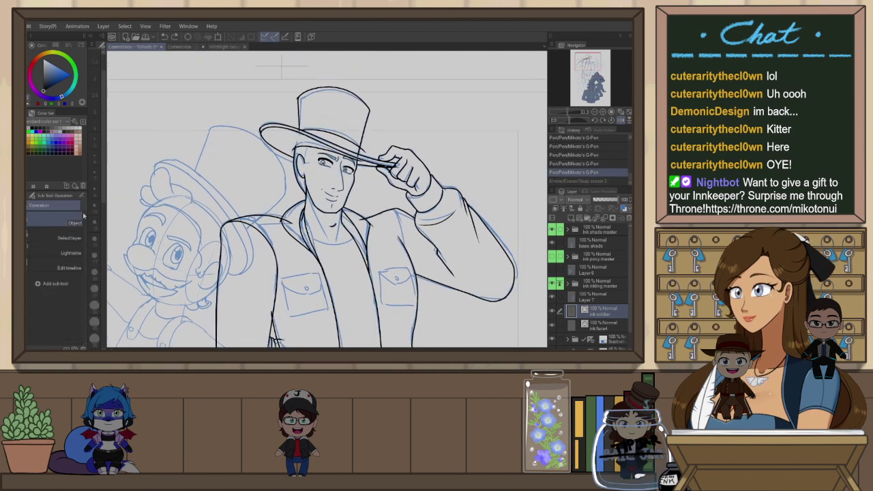
left_click(84, 216)
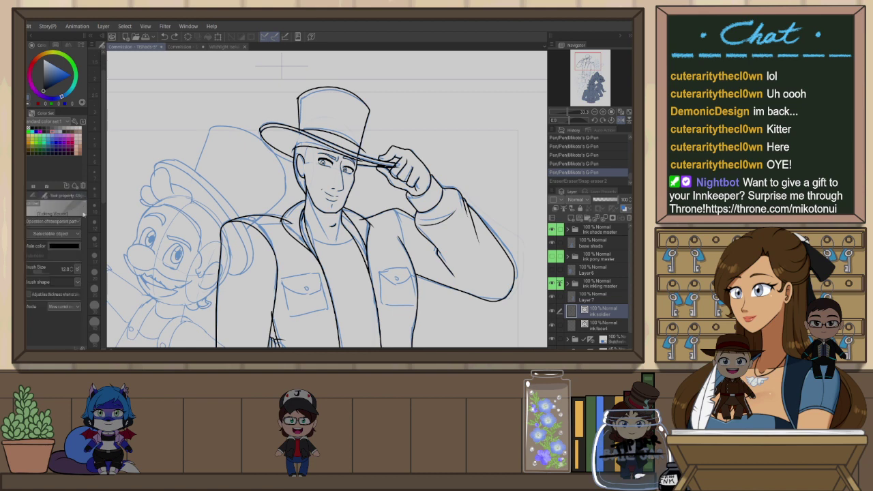
left_click(76, 270)
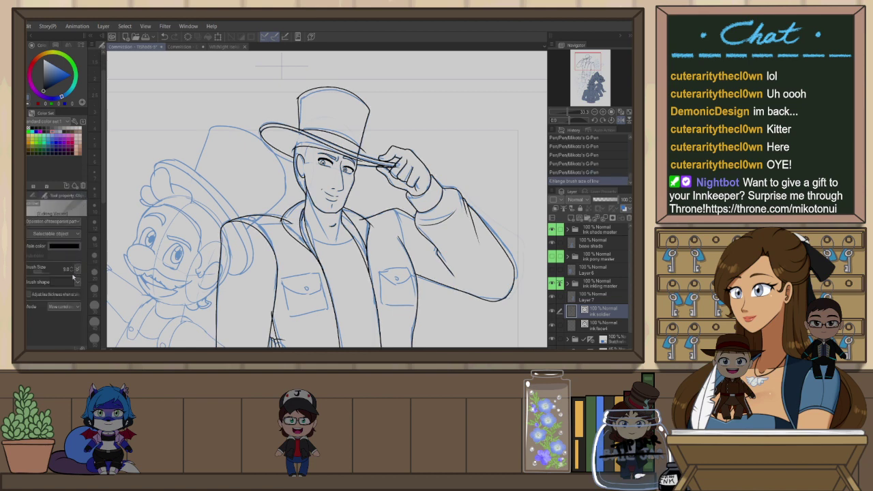
left_click(71, 272)
scroll(371, 146, "up", 3)
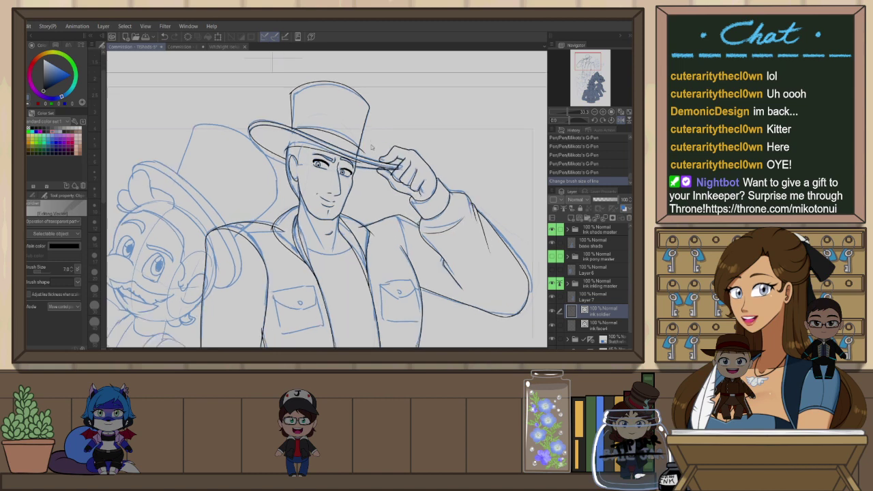
Flip the canvas horizontally and erase the overlapping line ends where the hat's crown meets the brim, undoing the last erase near the hand
key("h")
key("e")
left_click_drag(290, 150, 297, 156)
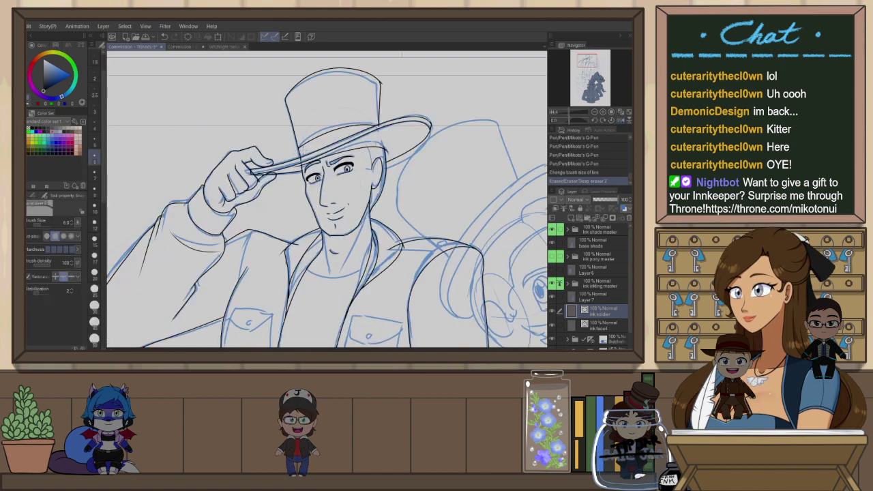
left_click(296, 152)
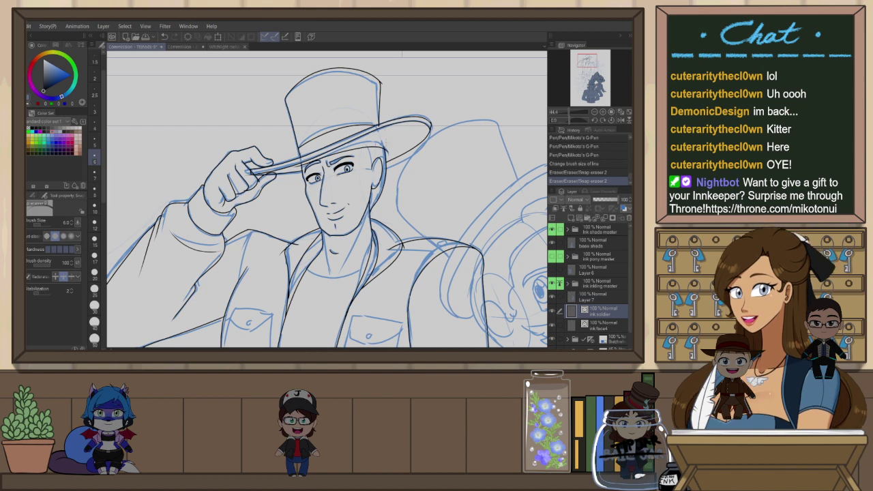
scroll(391, 112, "up", 2)
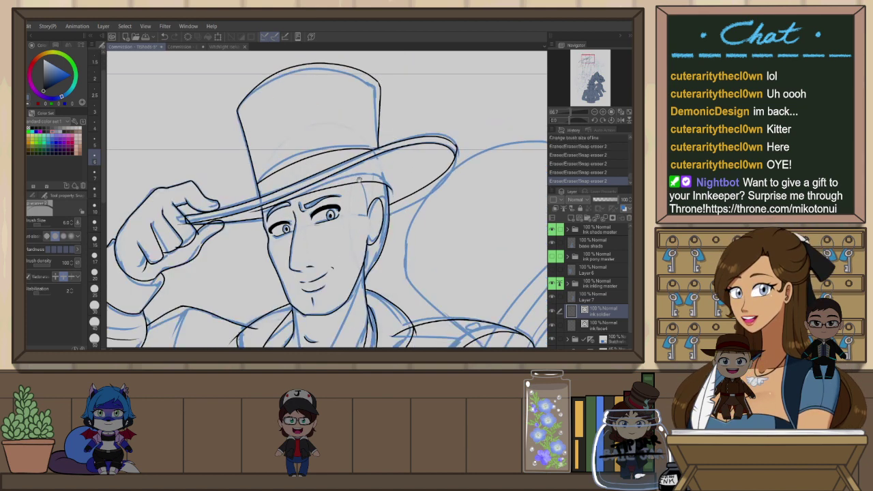
mouse_move(360, 180)
left_mouse_down()
mouse_move(395, 197)
mouse_move(428, 193)
mouse_move(468, 171)
left_mouse_up()
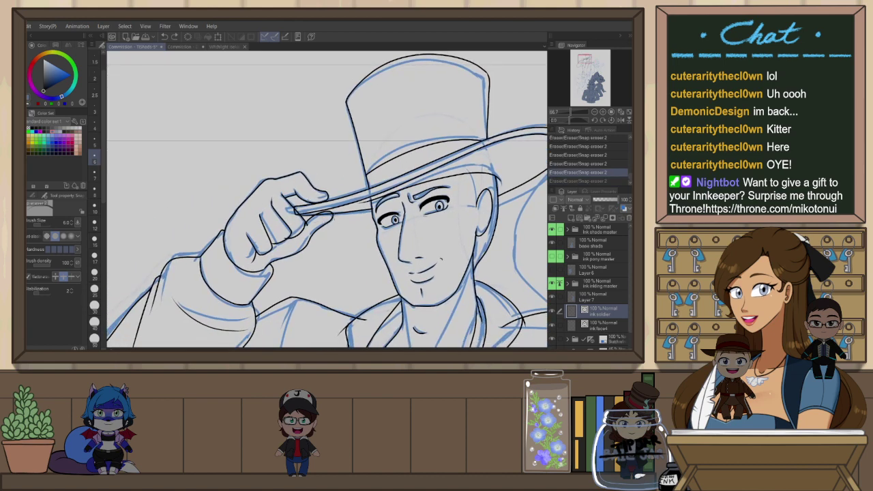
scroll(304, 214, "up", 1)
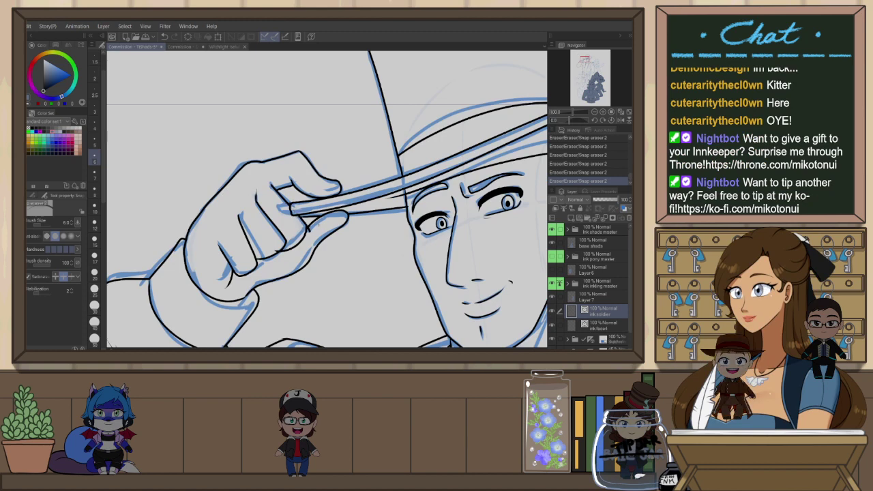
key("ctrl+z")
Move the control points of the short brim edge line between the fingers and thumb so it joins the brim's lower edge
scroll(308, 220, "up", 2)
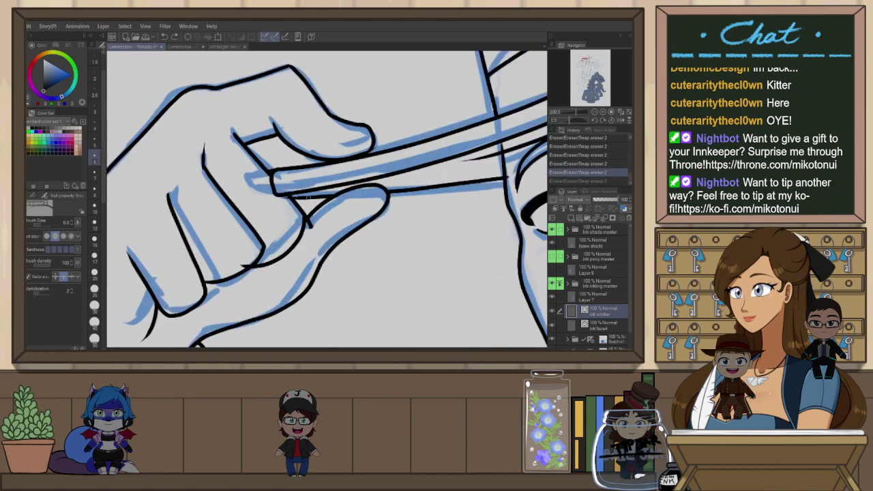
key("o")
left_click(307, 199)
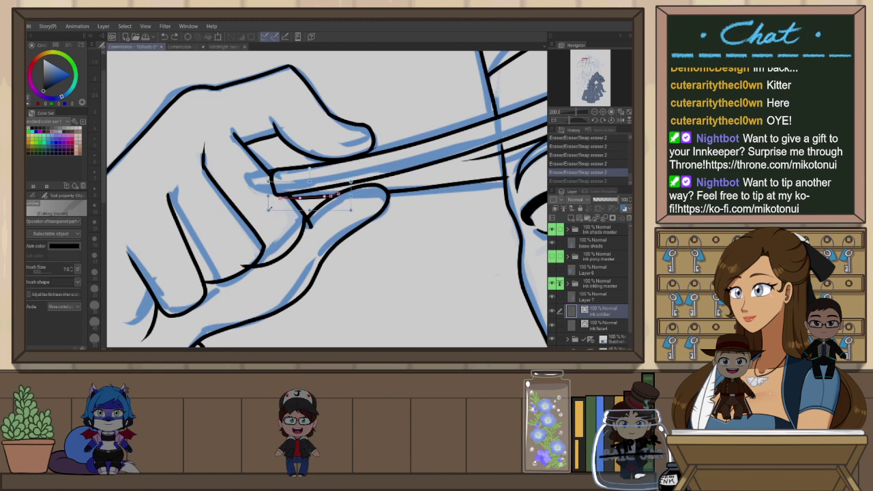
left_click_drag(329, 194, 337, 193)
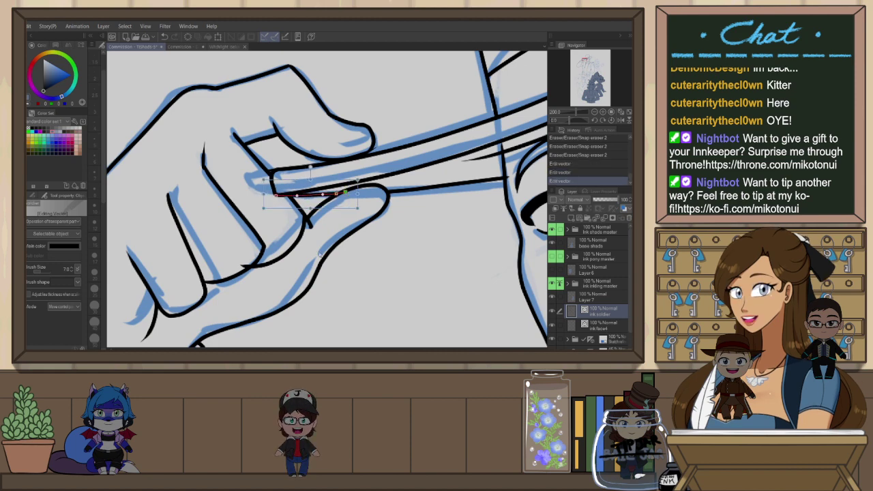
left_click(315, 256)
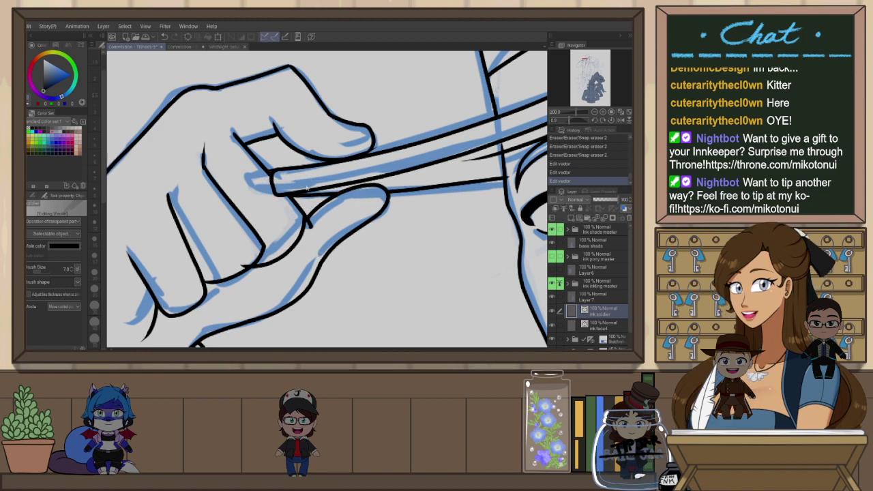
Clean up the gripping finger at the brim, moving the end point of its fingertip line to meet the finger's lower edge
key("e")
left_click_drag(268, 167, 323, 161)
key("ctrl+z")
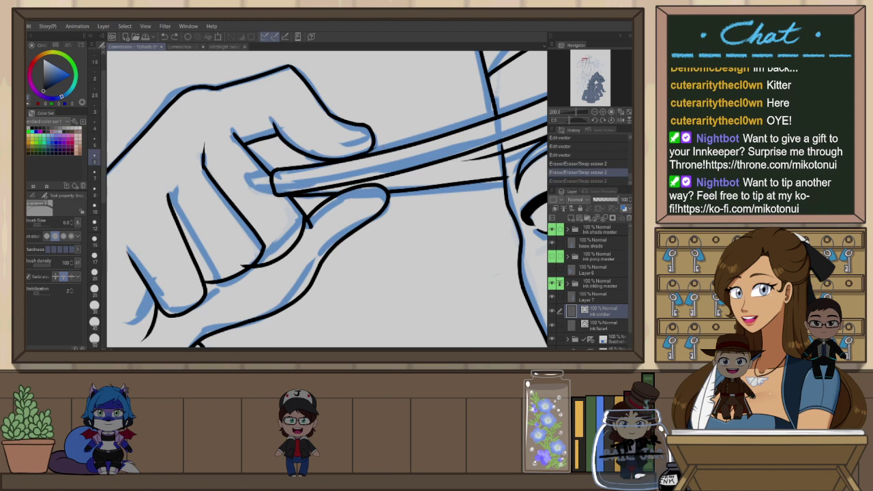
key("o")
left_click(370, 140)
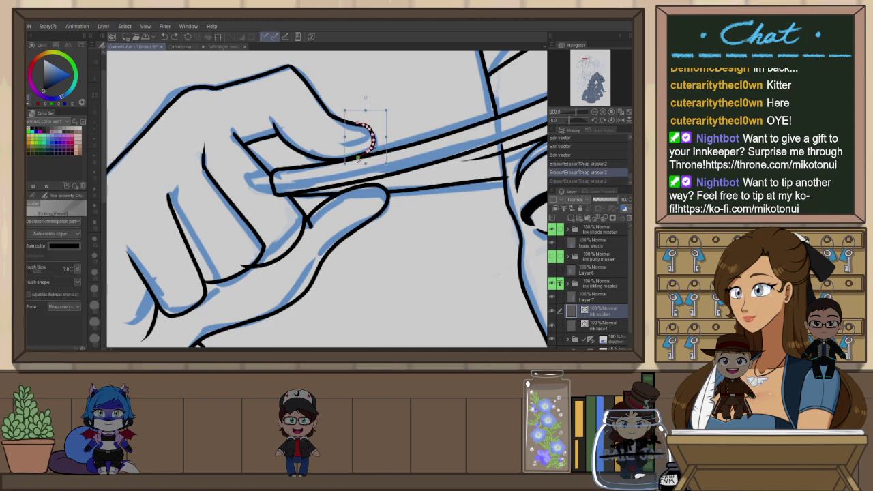
left_click_drag(358, 159, 359, 158)
key("e")
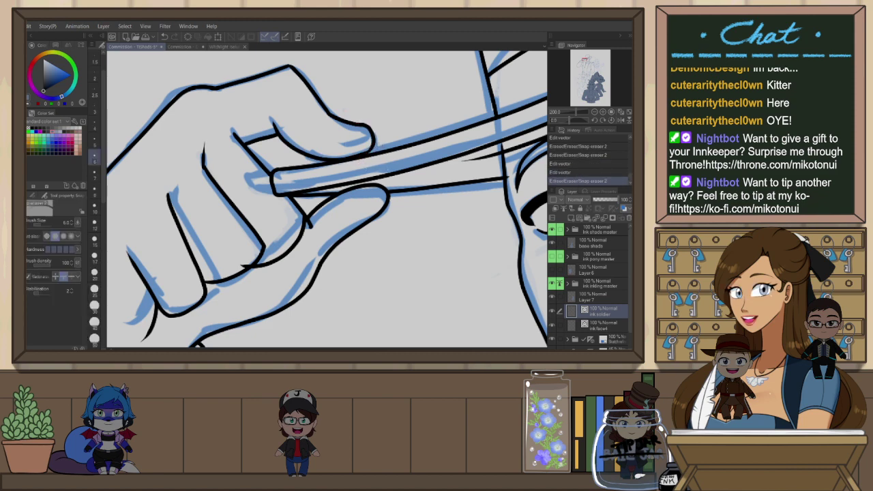
Erase the overshooting line ends between the curled fingers and at the thumb's inner fold
scroll(358, 198, "down", 2)
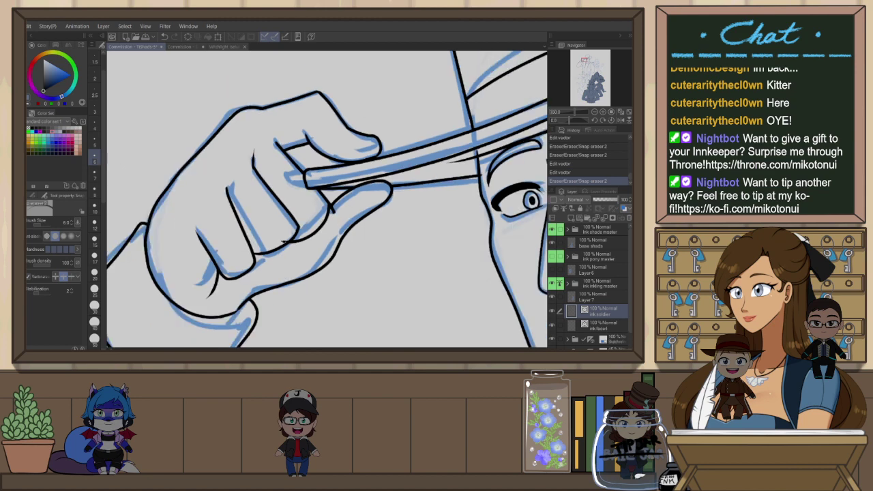
left_click_drag(283, 240, 286, 244)
left_click_drag(331, 209, 335, 213)
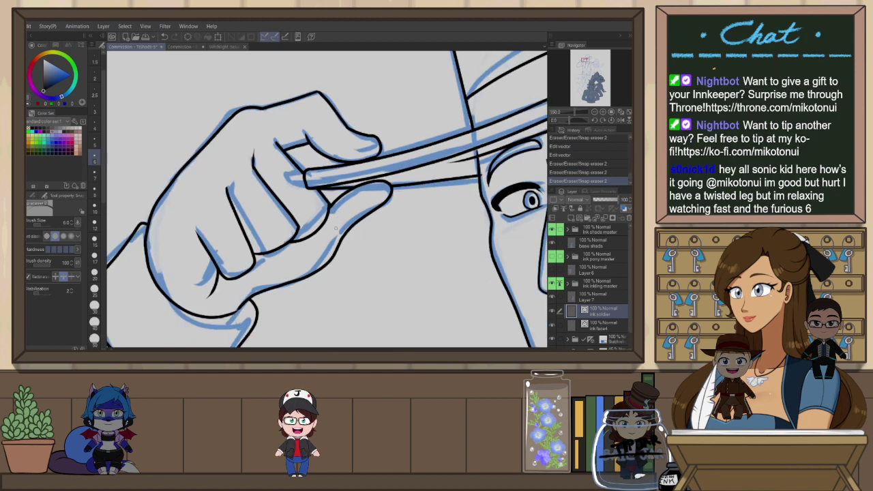
Move the end point of the thumb's lower contour line to join the palm line at the cuff
scroll(336, 227, "down", 2)
scroll(318, 203, "up", 5)
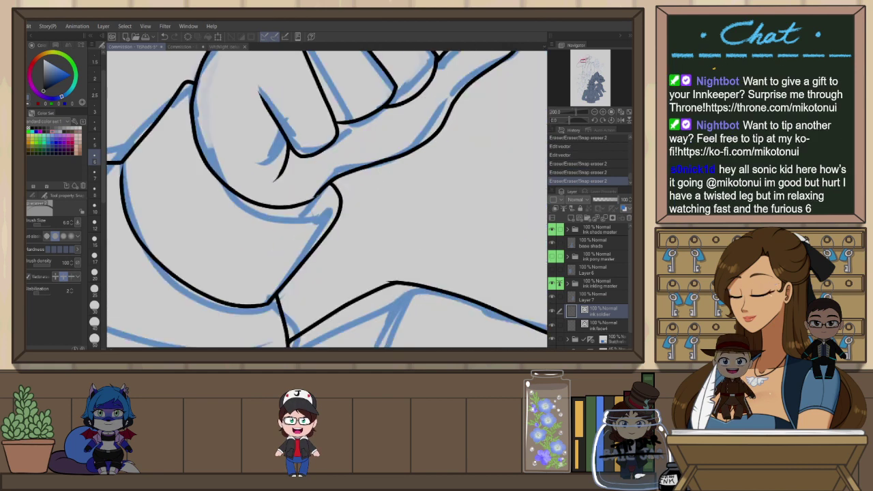
left_click(323, 190, "ctrl")
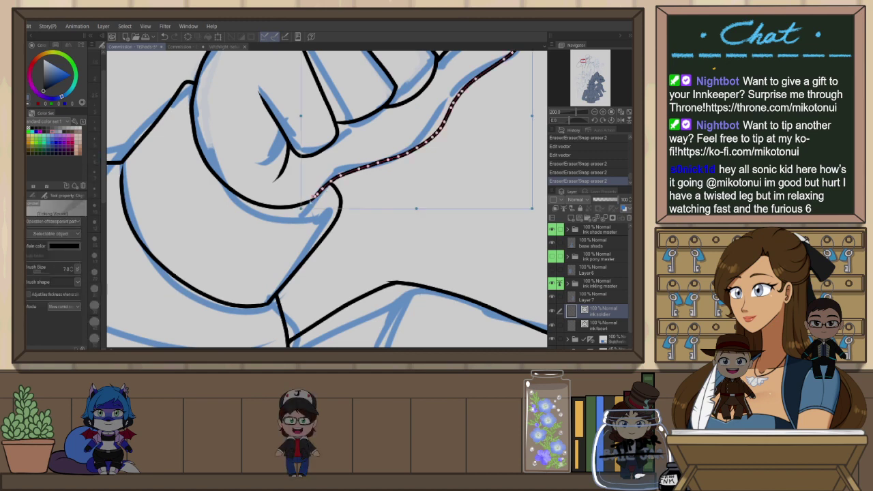
left_click_drag(314, 197, 315, 200)
left_click(350, 205)
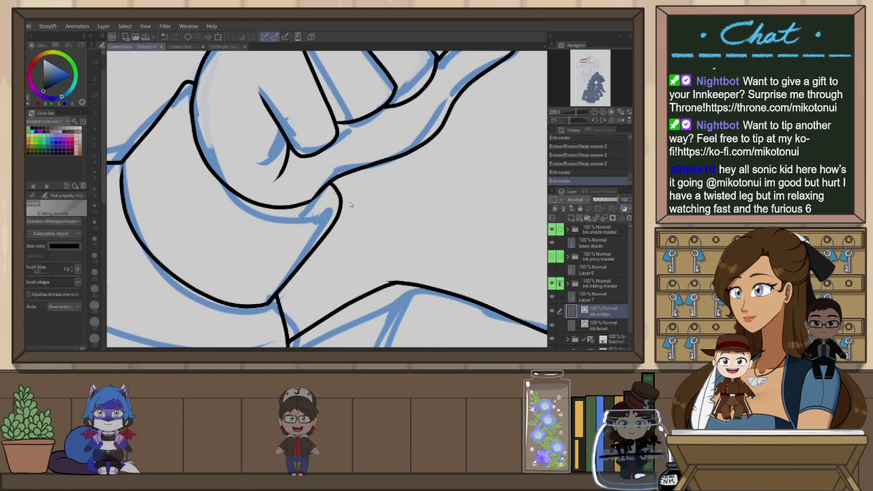
Erase the stray line ends around the raised arm's cuff, the shoulder and the hat brim
scroll(350, 204, "down", 2)
scroll(341, 208, "up", 2)
key("p")
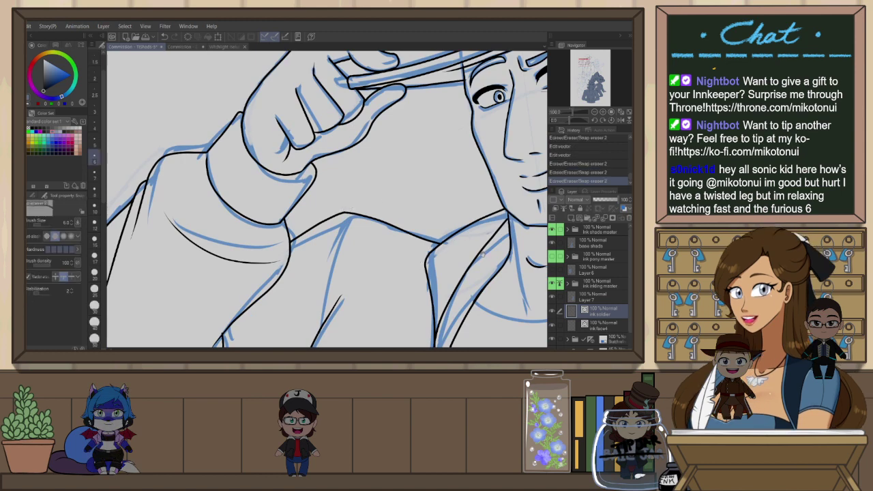
scroll(423, 251, "down", 2)
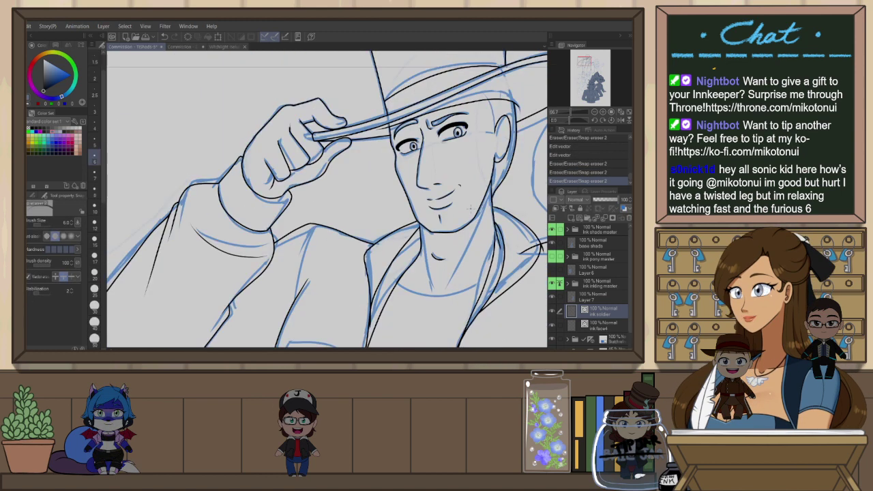
left_click_drag(463, 200, 376, 223)
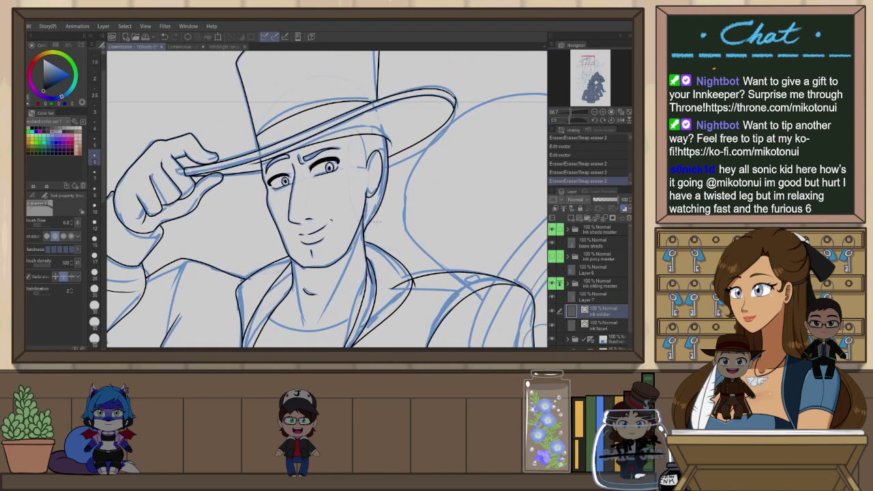
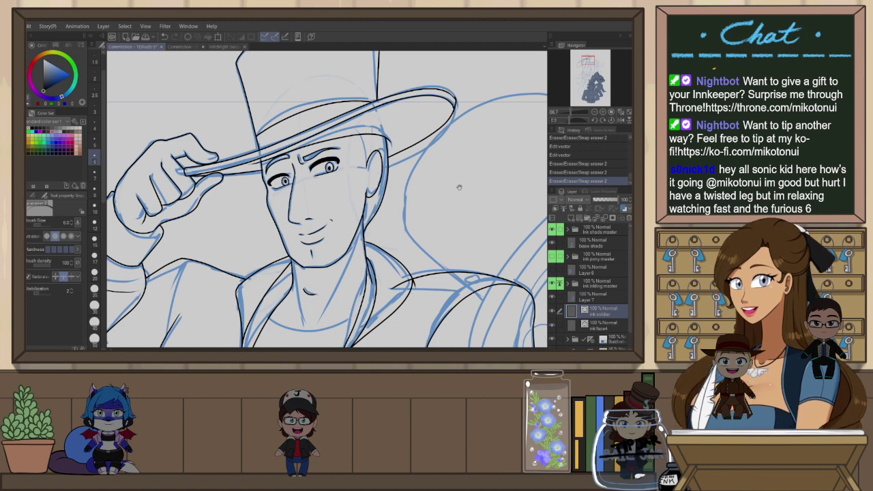
left_click_drag(459, 187, 435, 214)
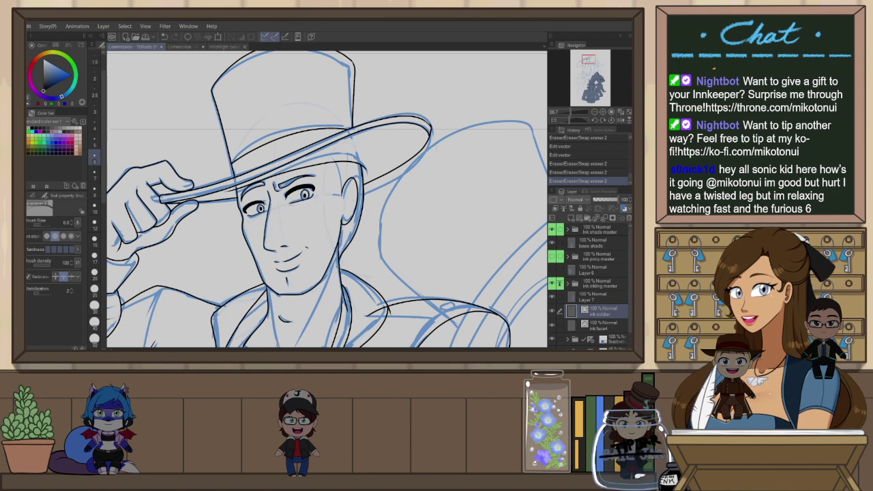
scroll(433, 134, "up", 4)
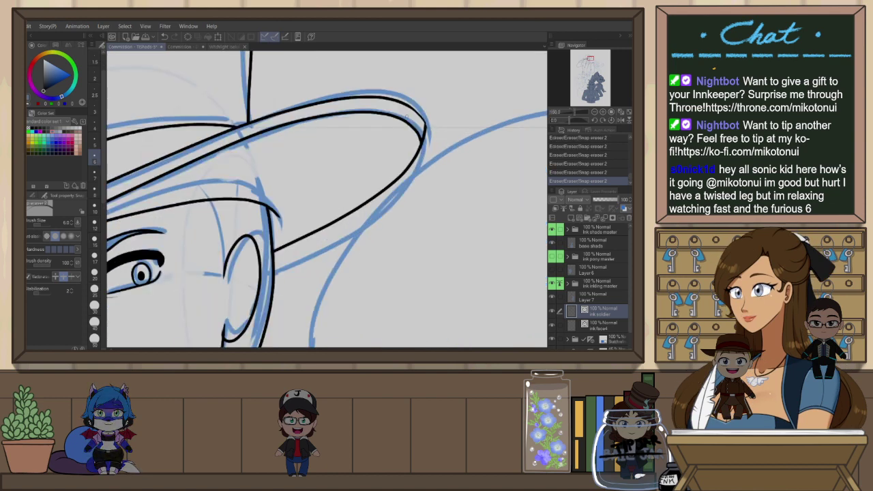
Flip the canvas and adjust the end points of the upper and underside edge lines at the hat brim's outer tip
key("h")
key("o")
scroll(232, 132, "up", 1)
left_click(230, 122)
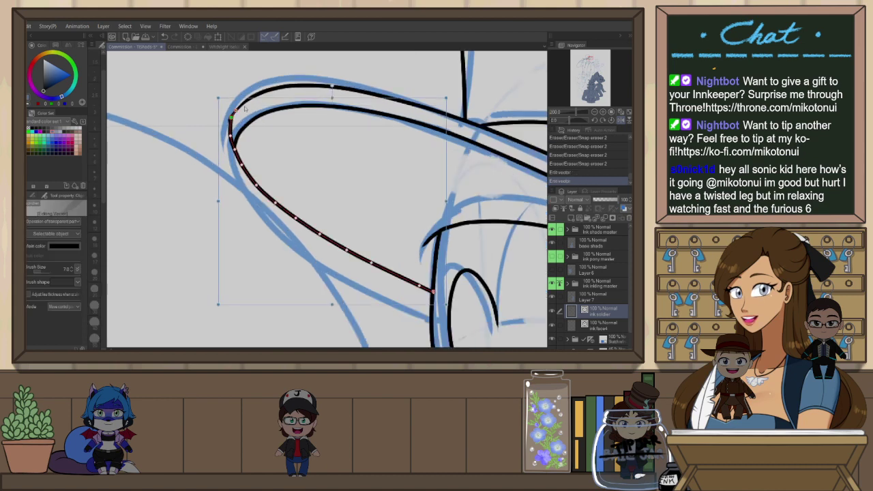
left_click(242, 108)
left_click_drag(231, 126, 231, 130)
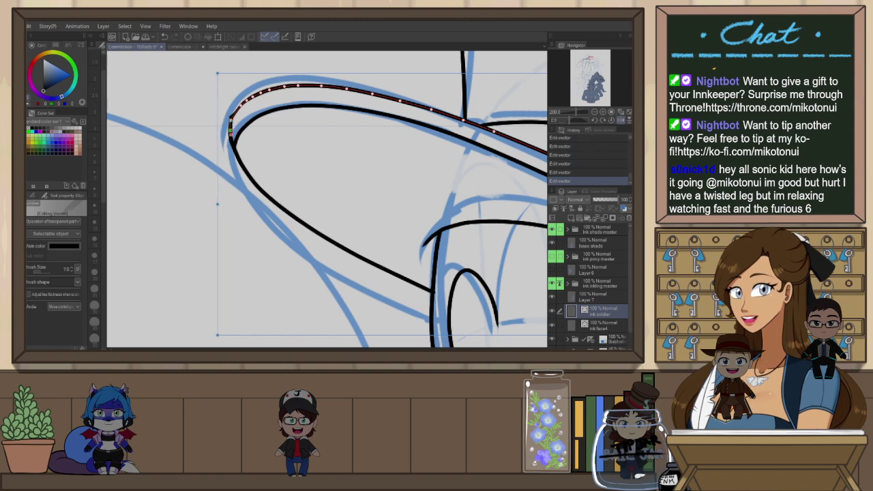
Refine the brim tip's curve by shifting the underside line's end points and a nearby point on the upper edge line
left_click(239, 158)
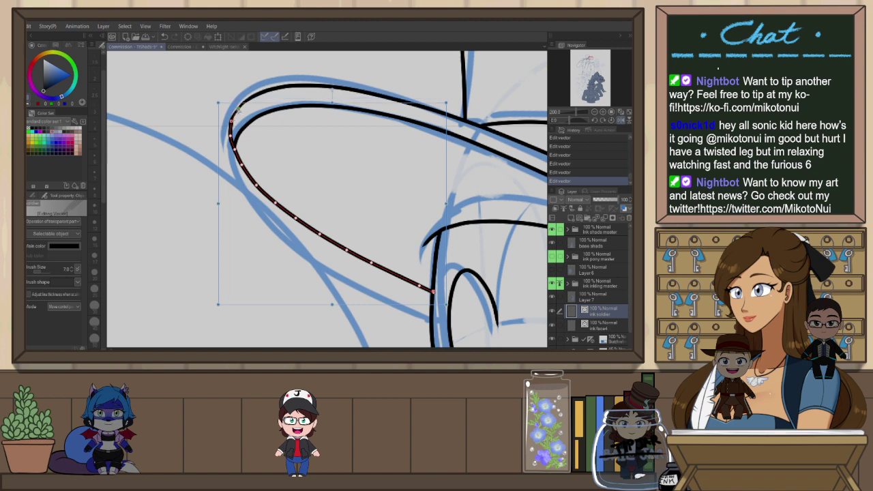
left_click_drag(232, 121, 237, 110)
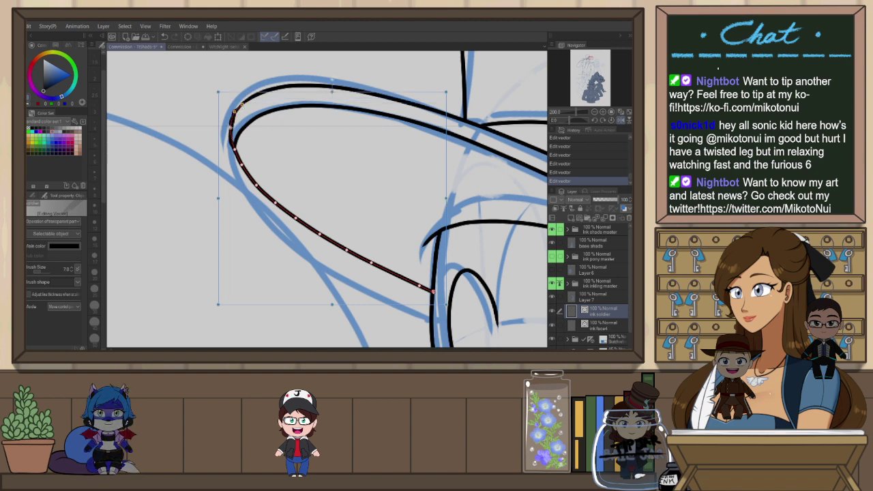
left_click_drag(242, 104, 243, 97)
key("ctrl+z")
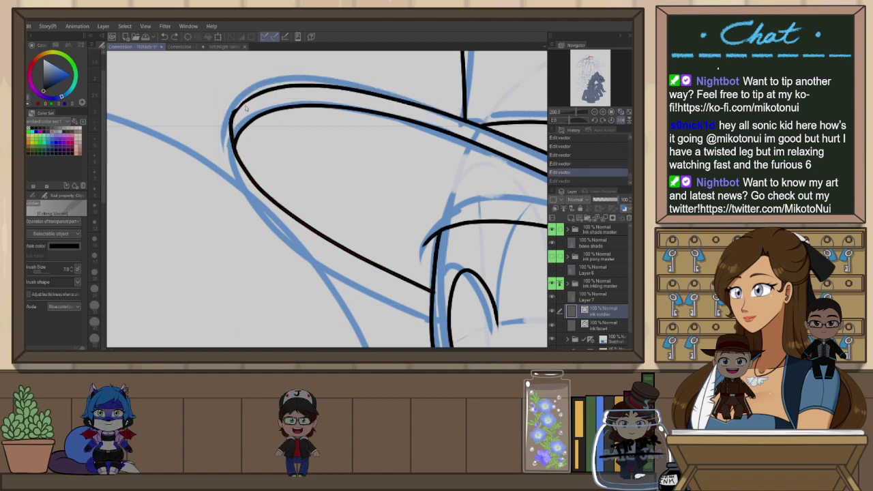
left_click(238, 106)
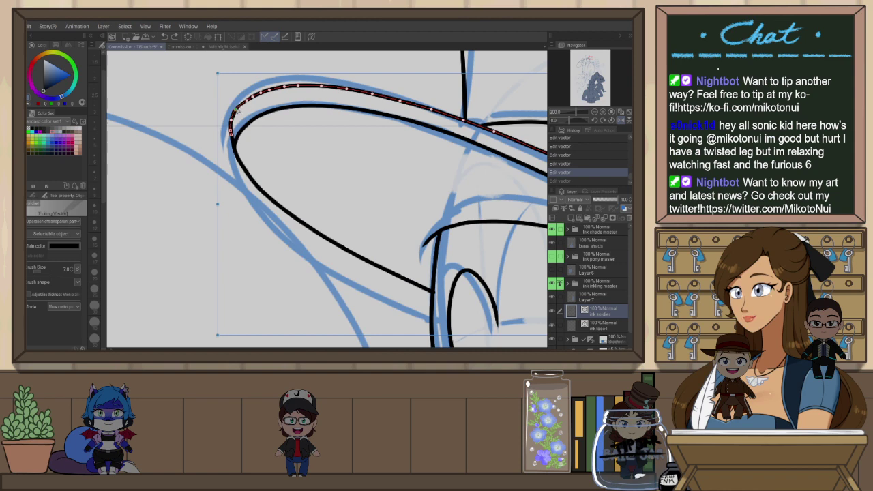
left_click_drag(237, 110, 237, 109)
scroll(326, 129, "down", 4)
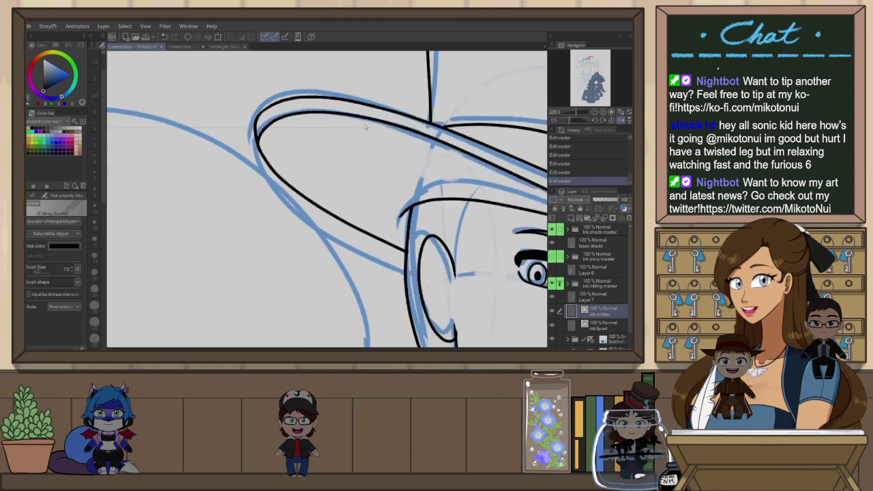
Draw the man's hairline from beneath the hat brim down his temple with the Darker pencil and erase the overshooting upper end
mouse_move(505, 135)
left_mouse_down()
mouse_move(378, 154)
mouse_move(396, 183)
left_mouse_up()
scroll(442, 185, "up", 2)
key("e")
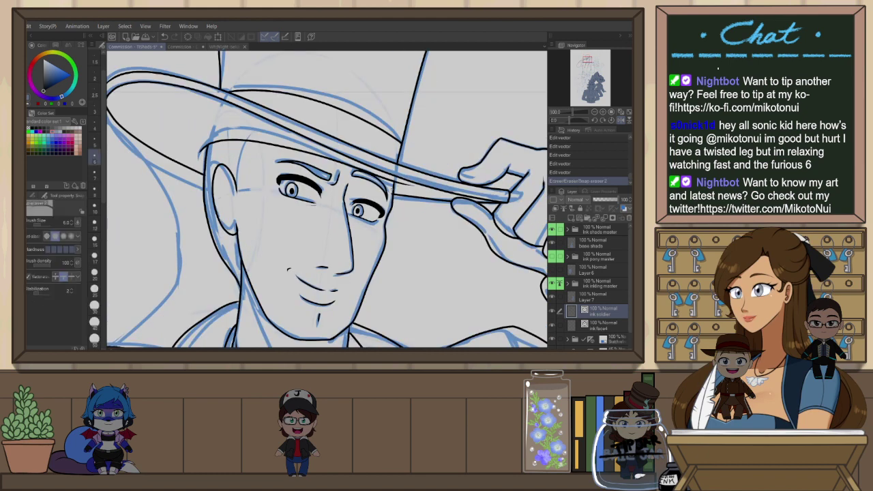
key("p")
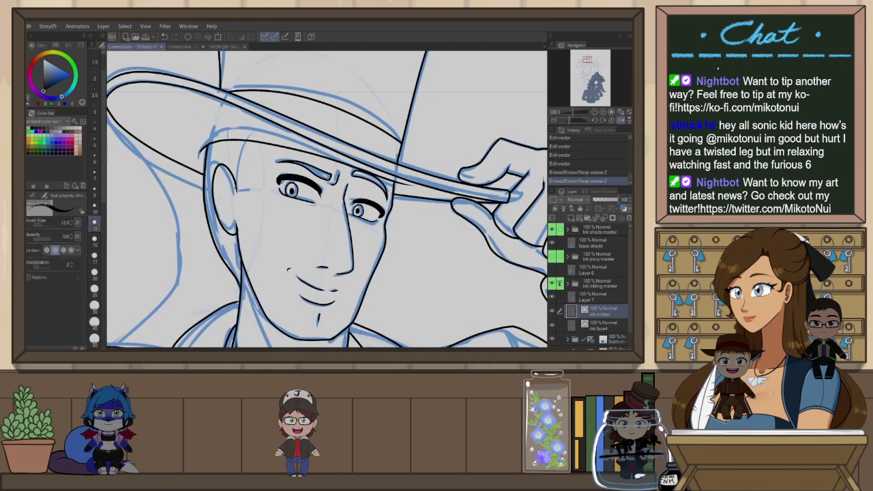
left_click_drag(260, 136, 236, 193)
key("ctrl+z")
key("e")
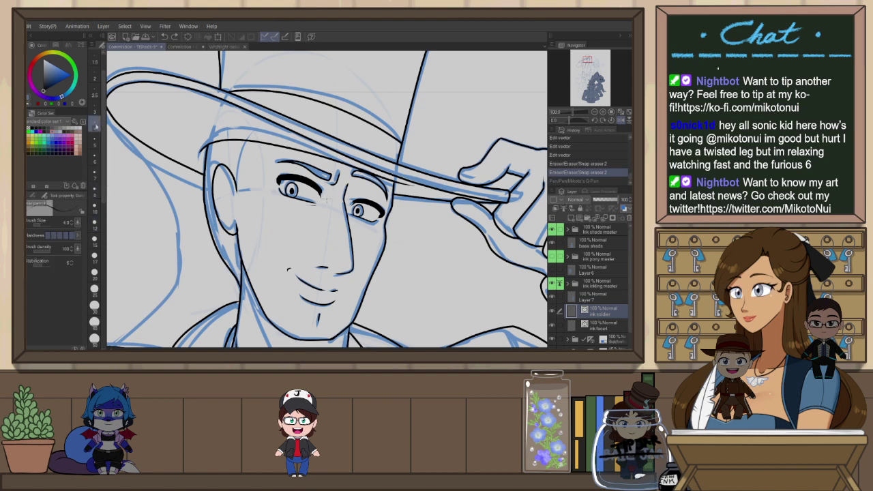
left_click_drag(254, 143, 235, 184)
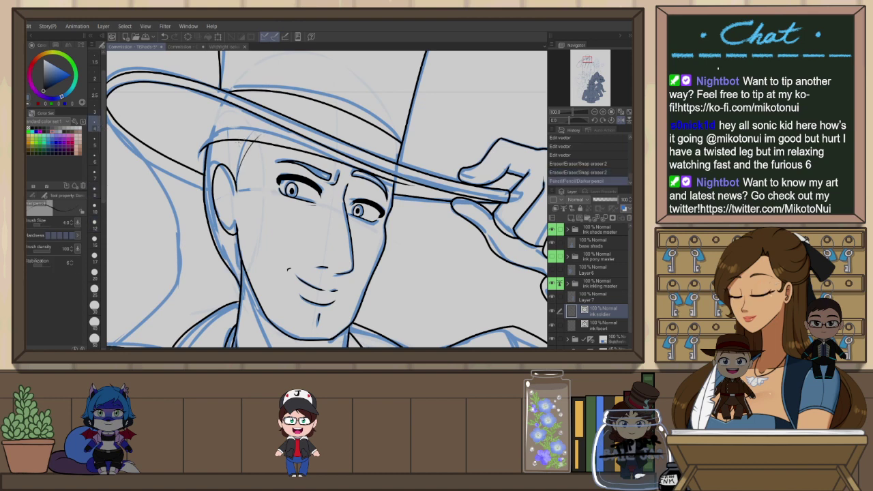
key("e")
left_click_drag(261, 134, 256, 138)
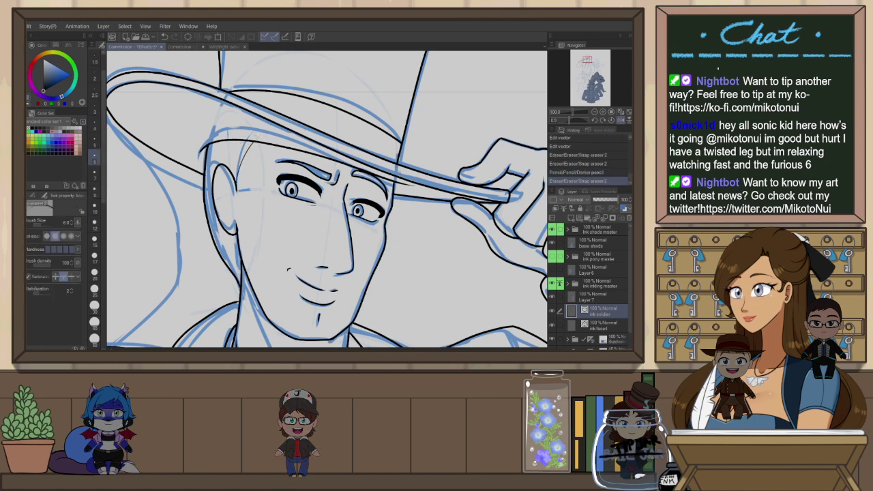
Ink the inner contour lines of the man's ear with a thin G-Pen, redoing unsatisfactory strokes
key("p")
left_click(218, 182)
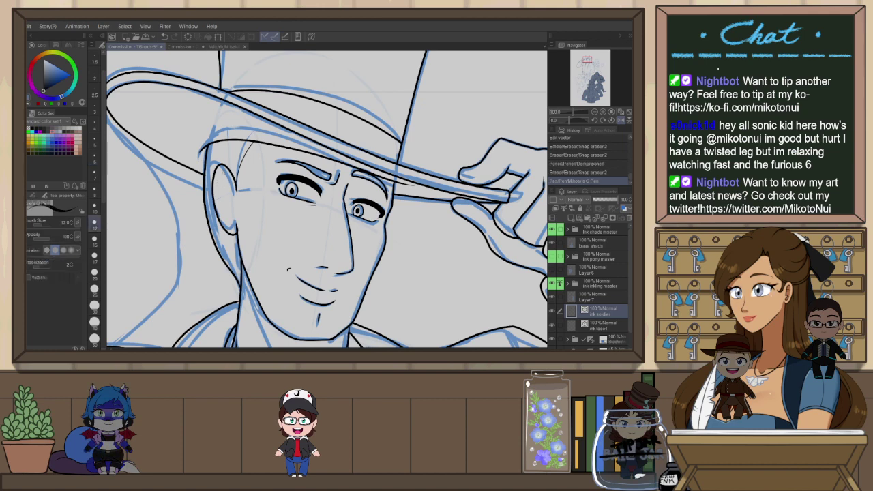
key("e")
key("ctrl+z")
key("p")
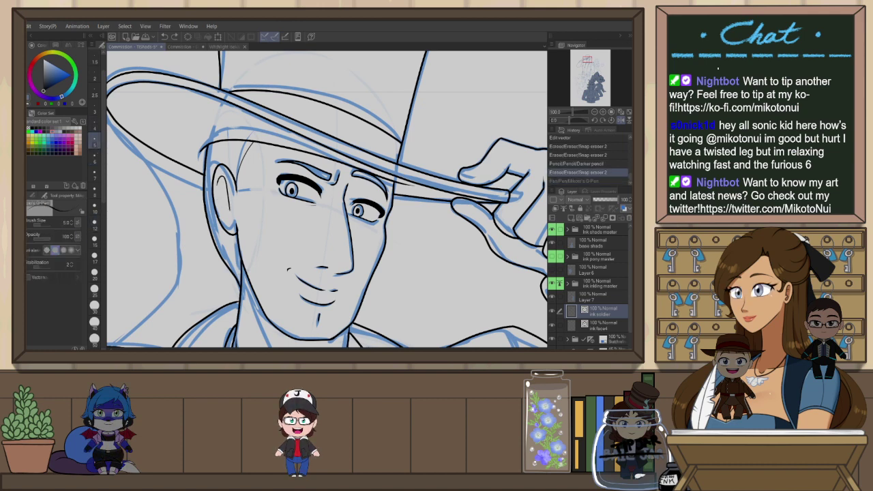
left_click_drag(226, 211, 228, 220)
key("ctrl+z")
left_click_drag(222, 186, 225, 208)
key("ctrl+z")
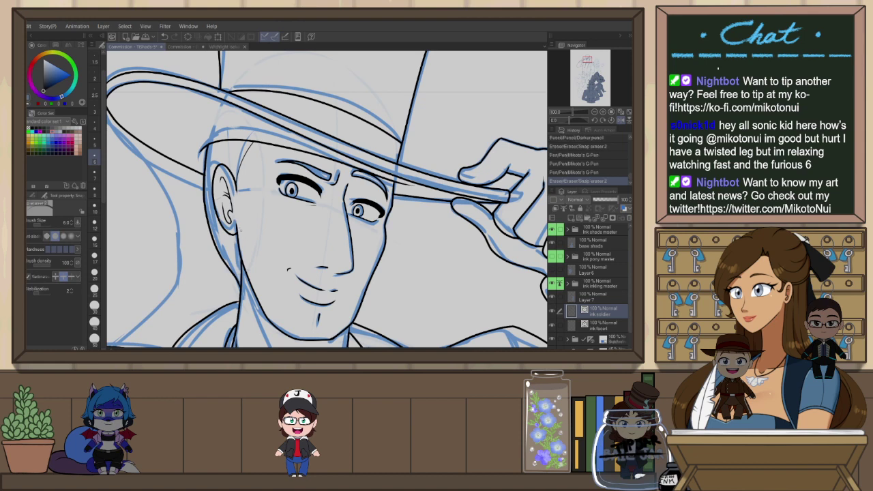
Trim the shoulder line's overshoot at the collar and ink the lowered arm's shoulder strap edge and button, erasing the stray ends
left_click_drag(431, 248, 430, 126)
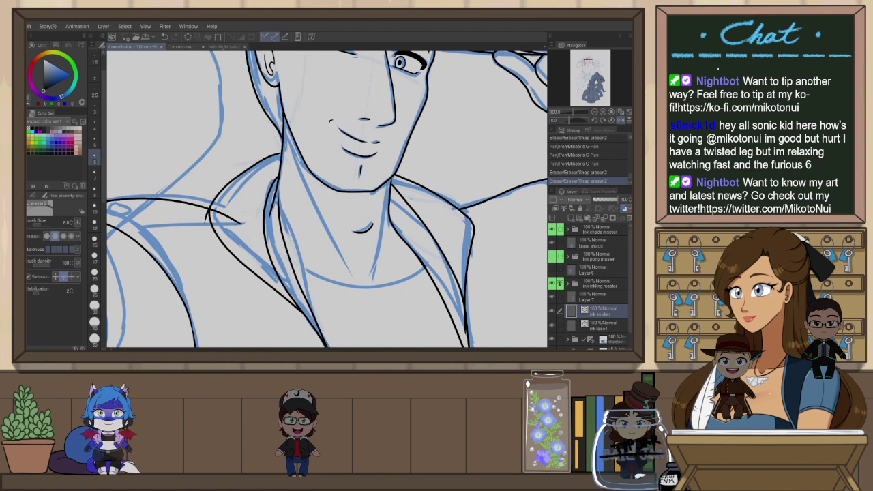
left_click_drag(229, 213, 209, 218)
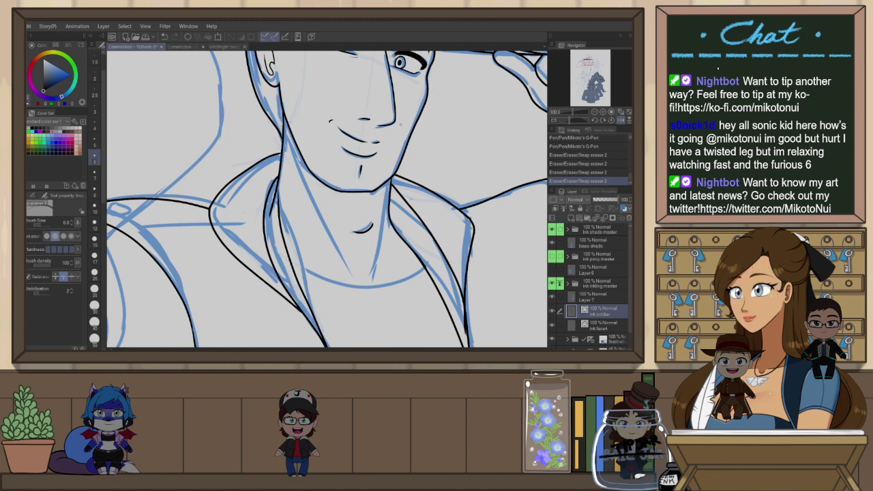
scroll(363, 132, "down", 2)
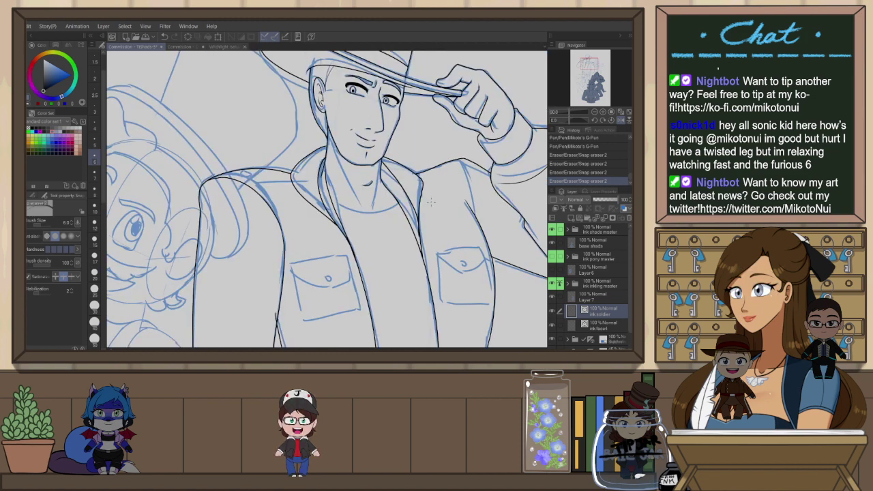
key("r")
left_click_drag(403, 150, 314, 116)
left_click_drag(267, 229, 269, 232)
scroll(269, 232, "up", 2)
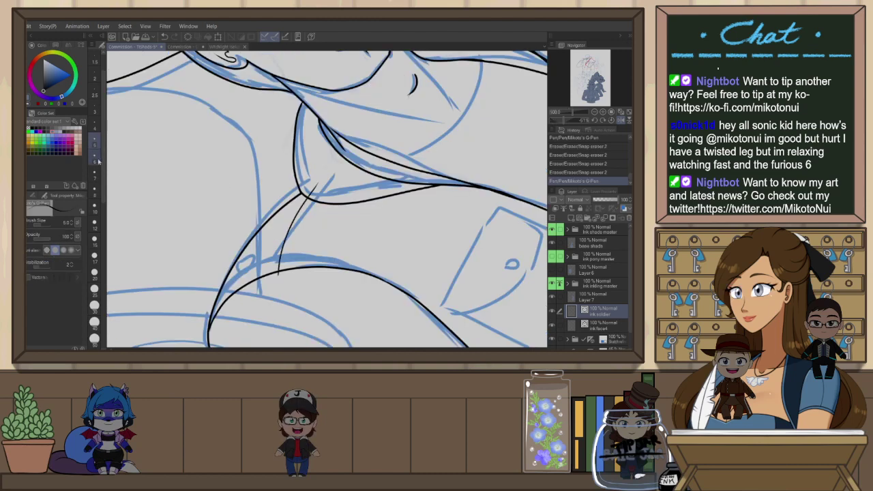
key("ctrl+z")
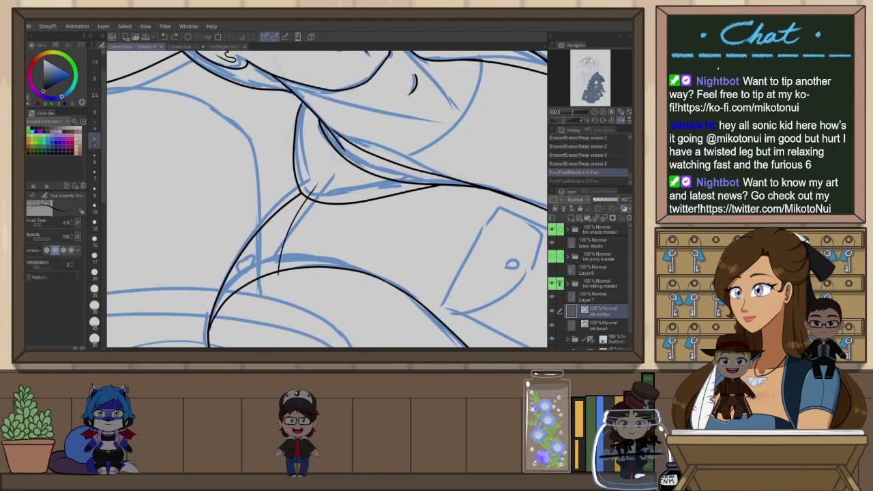
key("e")
left_click_drag(318, 184, 311, 193)
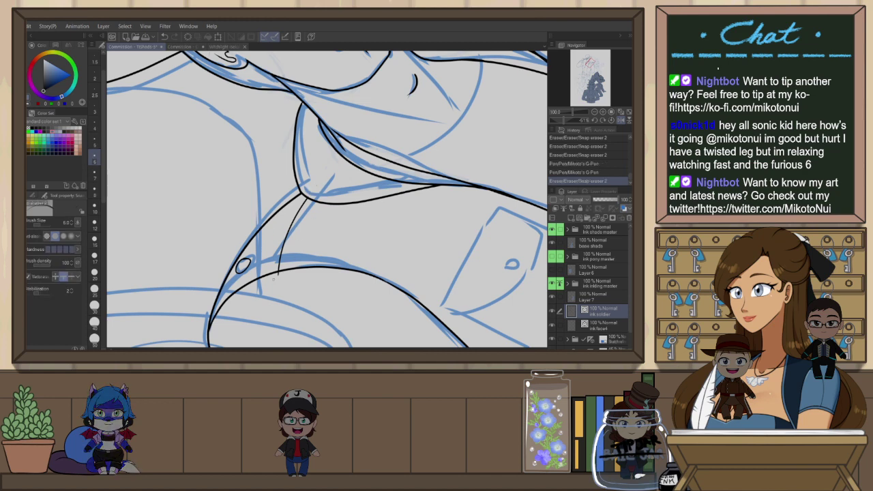
left_click_drag(277, 273, 281, 275)
Reset the canvas rotation and ink the raised arm's armhole seam down from the shoulder peak to the jacket's side line
key("ctrl+minus")
left_click_drag(354, 150, 284, 259)
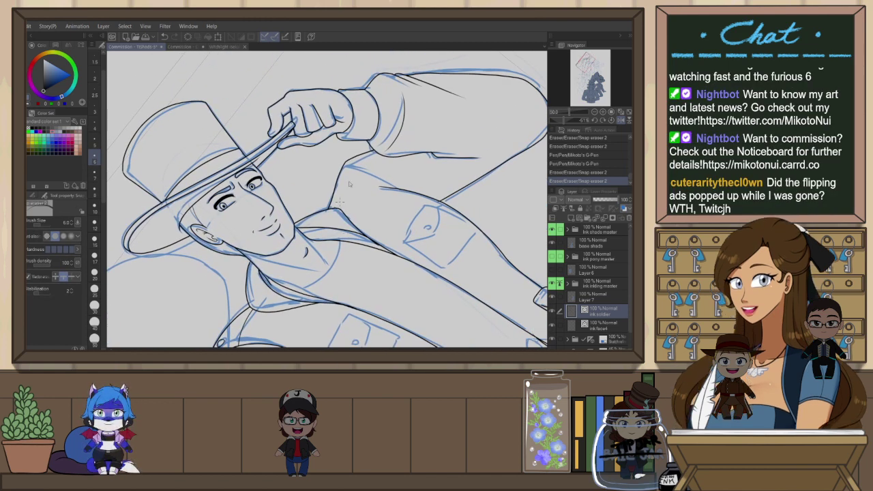
key("ctrl+plus")
left_click(611, 120)
key("p")
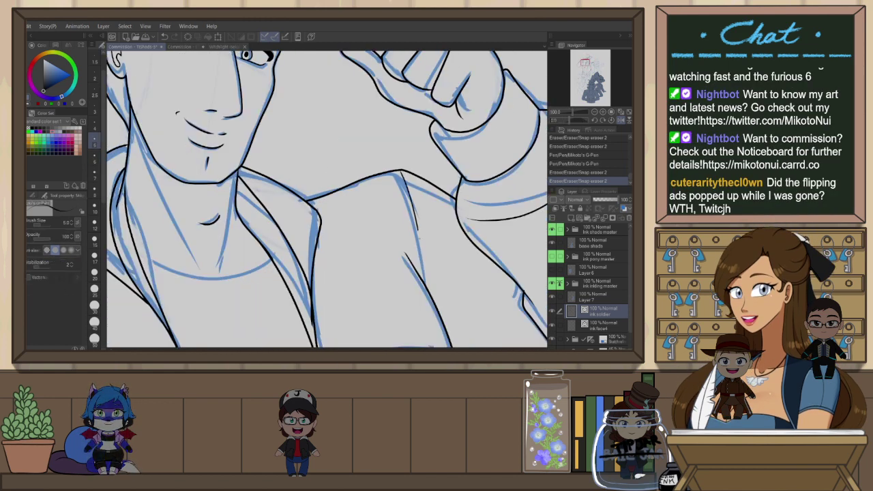
left_click_drag(401, 172, 425, 298)
Ink the raised arm's shoulder strap from collar to shoulder peak with its button, and erase the overlap at the collar
left_click_drag(300, 199, 351, 178)
key("ctrl+z")
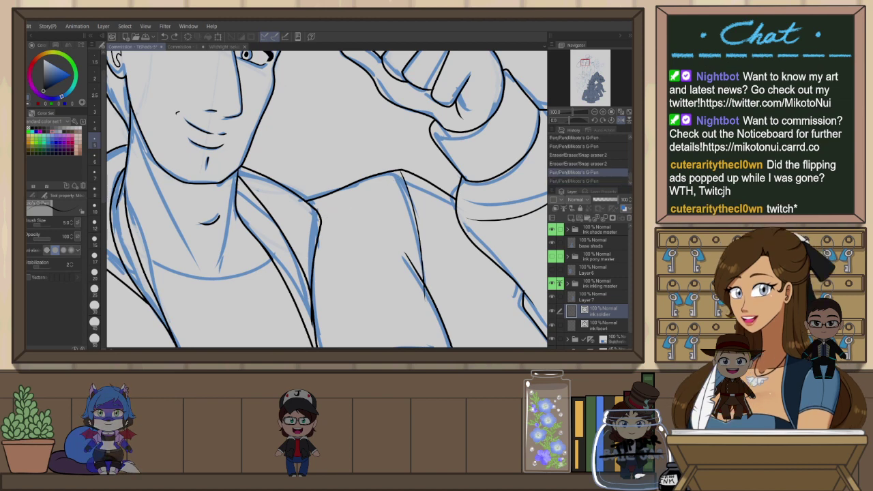
left_click_drag(301, 199, 397, 164)
key("ctrl+z")
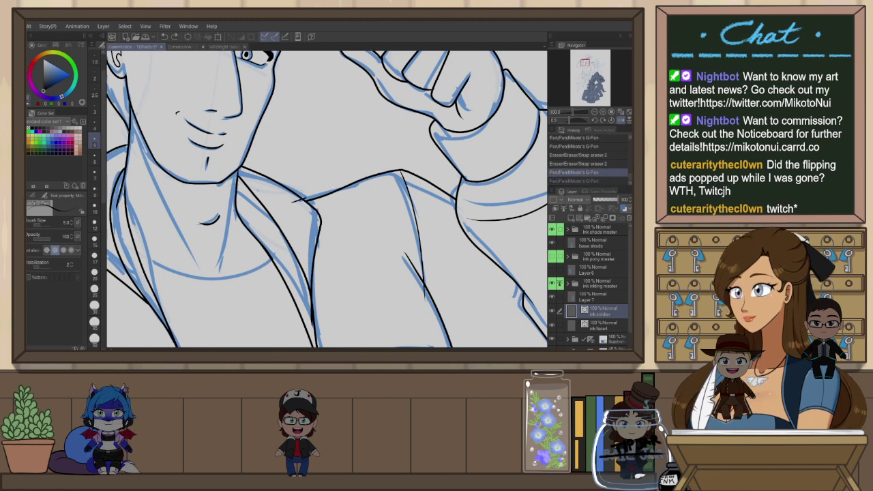
mouse_move(394, 167)
left_mouse_down()
mouse_move(401, 169)
mouse_move(370, 172)
left_mouse_up()
key("ctrl+z")
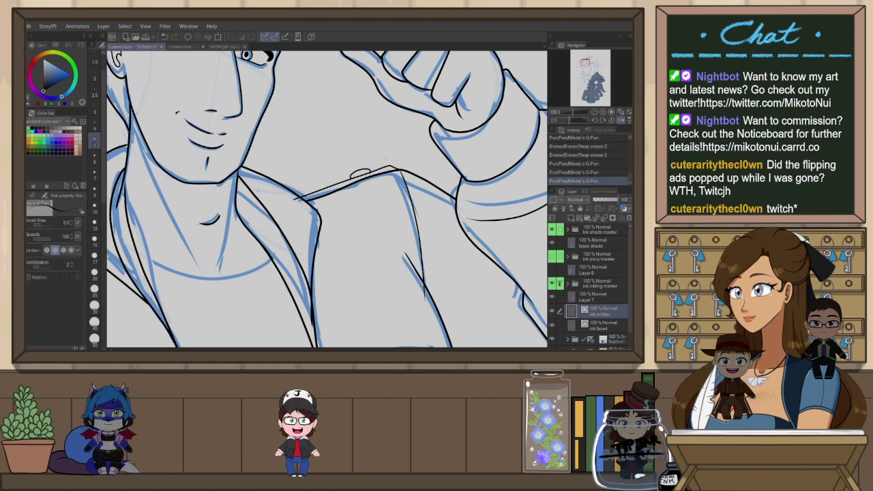
key("e")
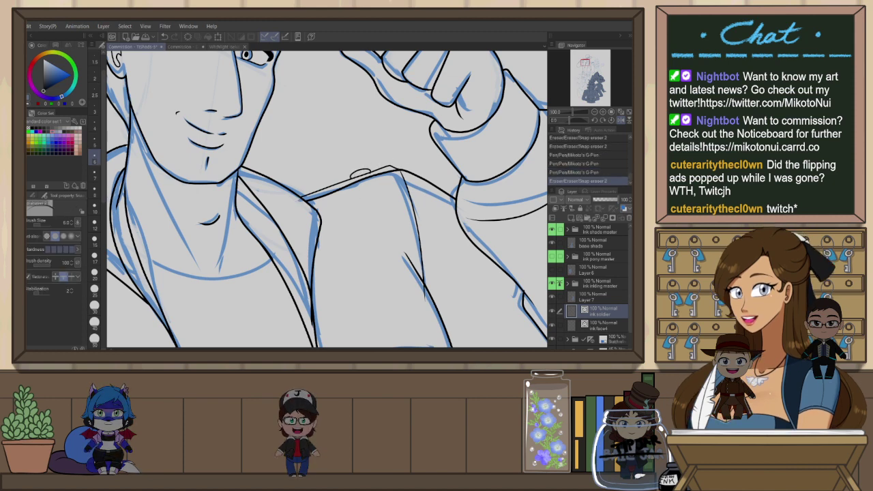
left_click_drag(301, 196, 306, 201)
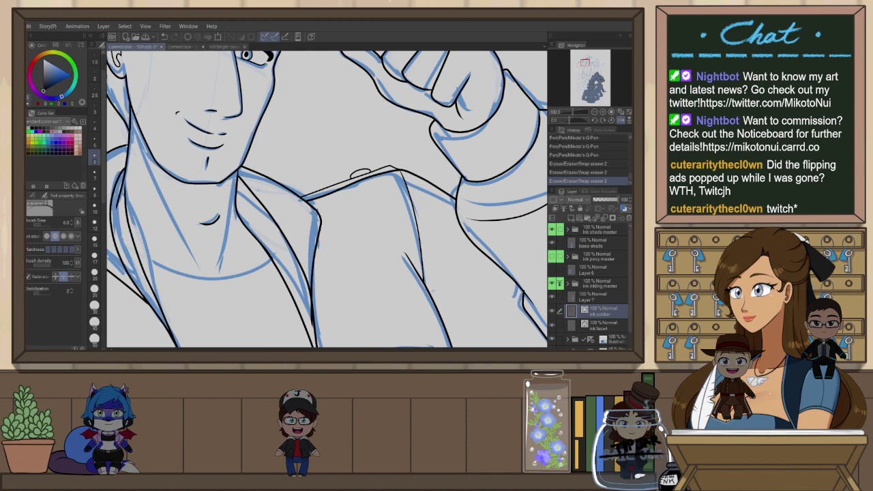
Erase the stray line ends at the lowered arm's elbow and where the sleeve meets the jacket's side
key("ctrl+minus")
key("ctrl+minus")
key("ctrl+minus")
left_click_drag(492, 258, 455, 243)
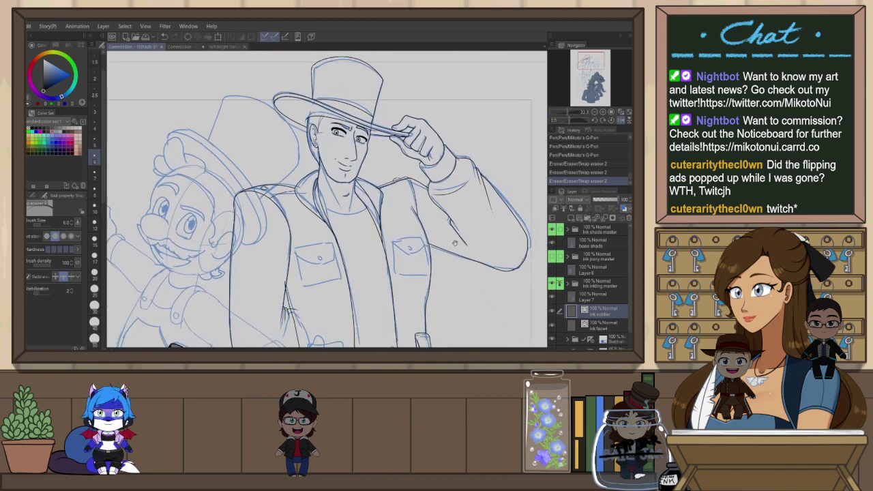
scroll(454, 243, "up", 6)
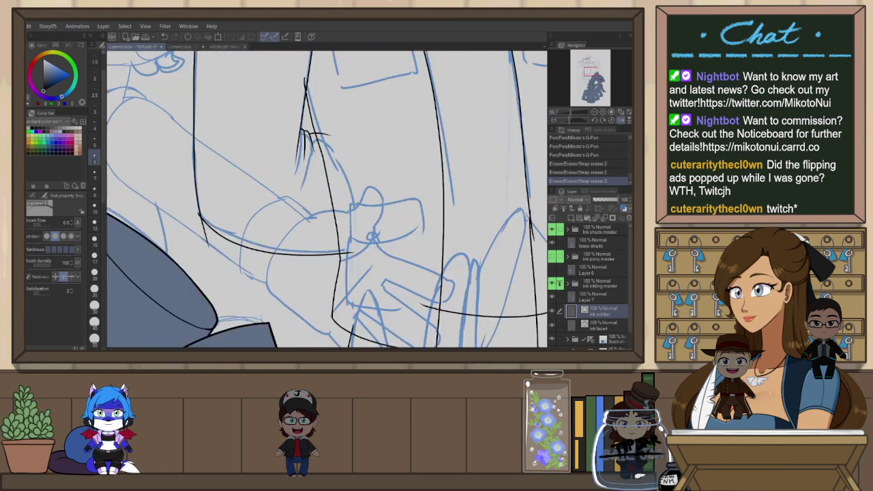
left_click_drag(209, 245, 199, 214)
left_click_drag(350, 245, 354, 270)
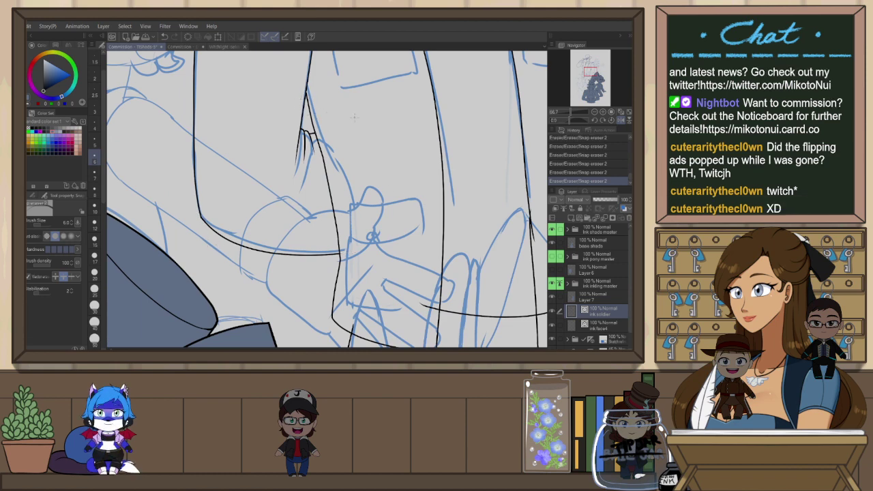
Ink a tapering fold line running down from the lowered arm's inner elbow
key("p")
key("ctrl+z")
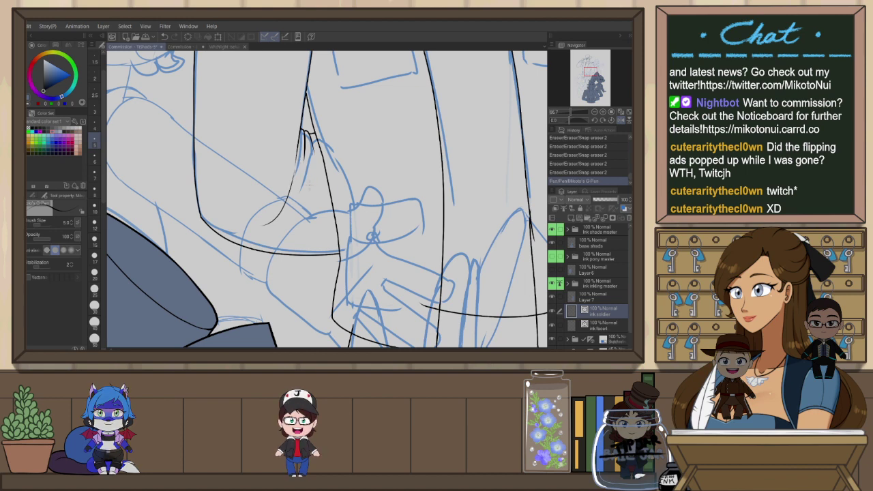
left_click_drag(305, 152, 290, 195)
key("ctrl+z")
left_click_drag(305, 151, 286, 217)
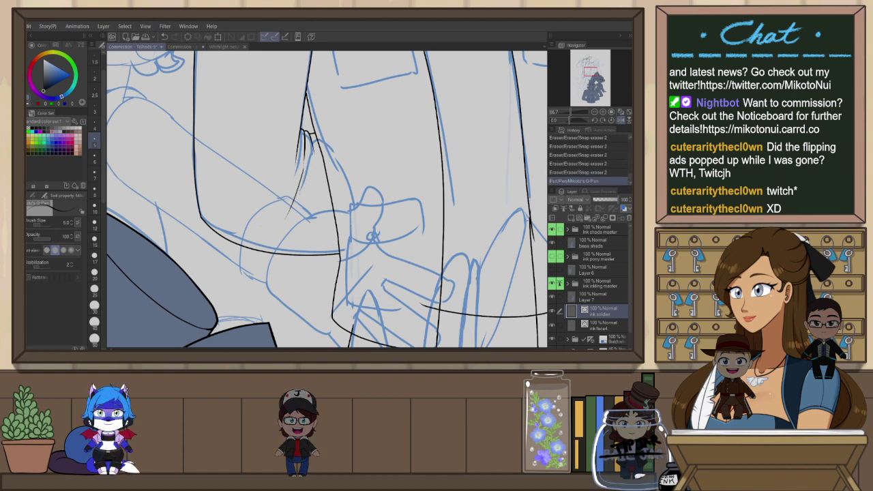
Flip the canvas and erase the overlapping line ends at the jacket's front hem corners and the shirt hem
scroll(371, 182, "down", 1)
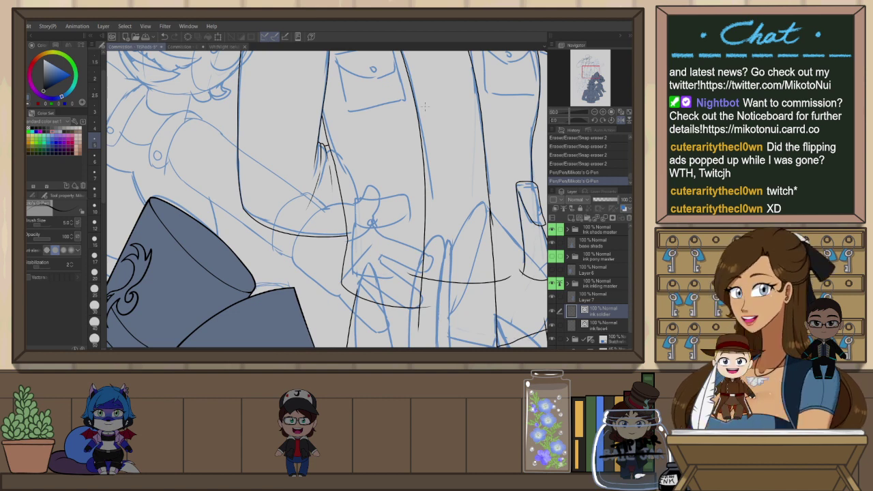
scroll(424, 106, "down", 1)
left_click_drag(378, 178, 443, 199)
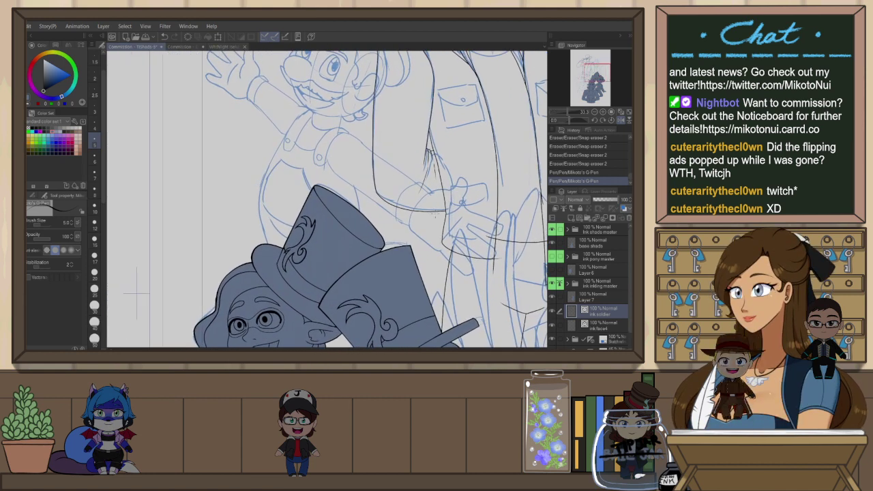
key("h")
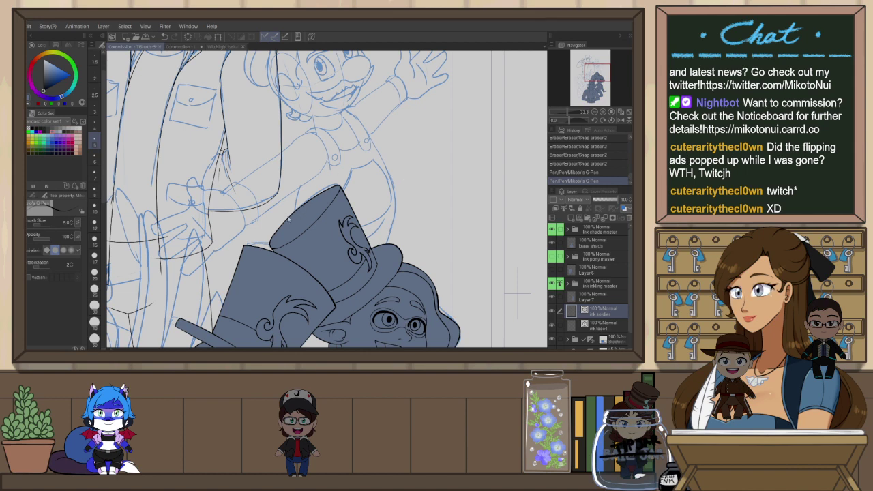
left_click_drag(230, 212, 419, 237)
scroll(344, 272, "up", 3)
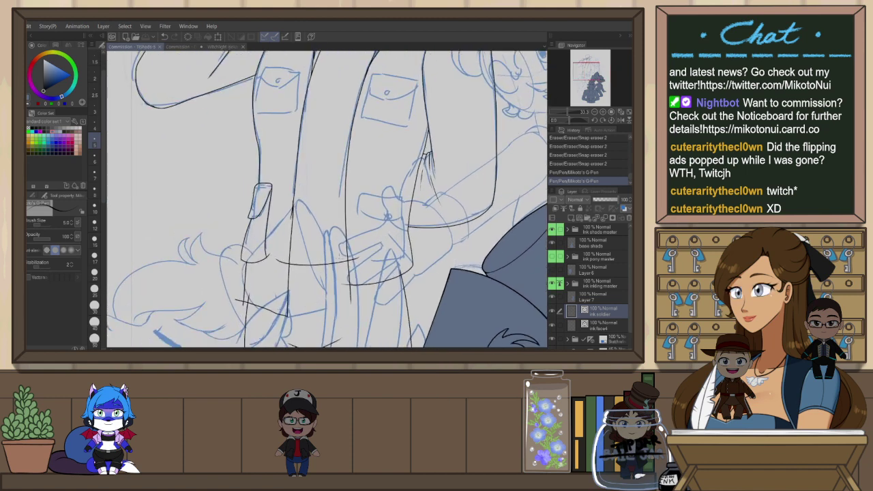
key("e")
left_click_drag(346, 283, 346, 291)
left_click_drag(356, 256, 356, 264)
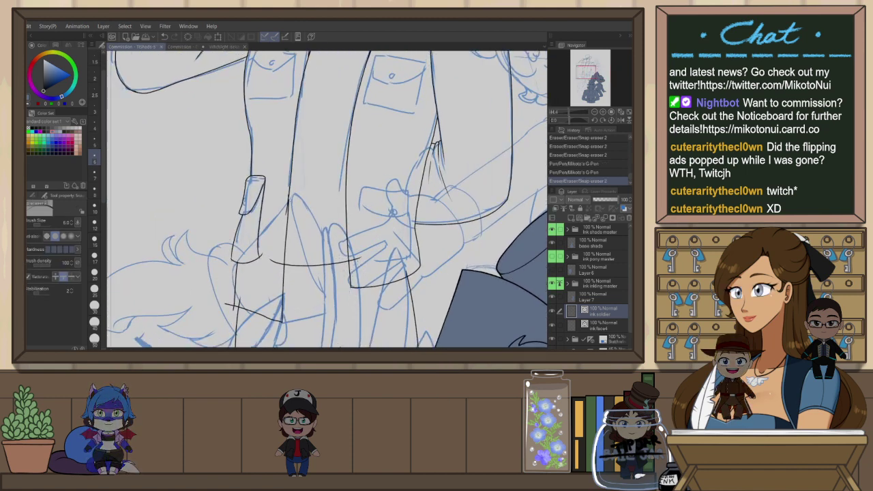
left_click_drag(266, 251, 261, 259)
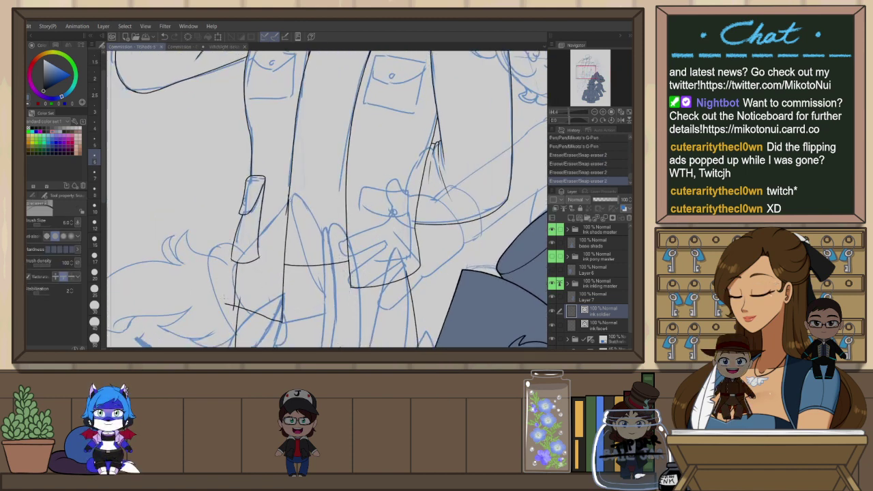
Erase the overshooting line end at the trousers' outer edge and undo the last erasure near the jacket hem
mouse_move(229, 300)
left_mouse_down()
mouse_move(228, 309)
mouse_move(243, 297)
left_mouse_up()
key("ctrl+z")
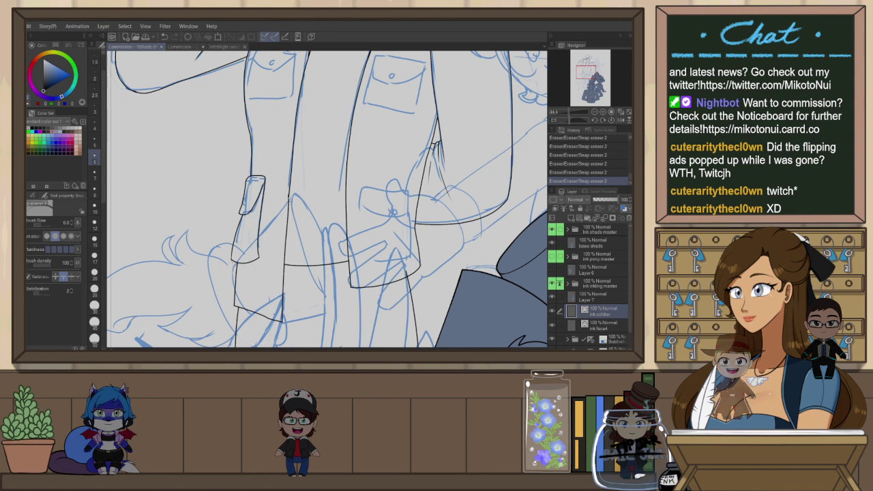
scroll(244, 248, "up", 1)
scroll(242, 264, "up", 3)
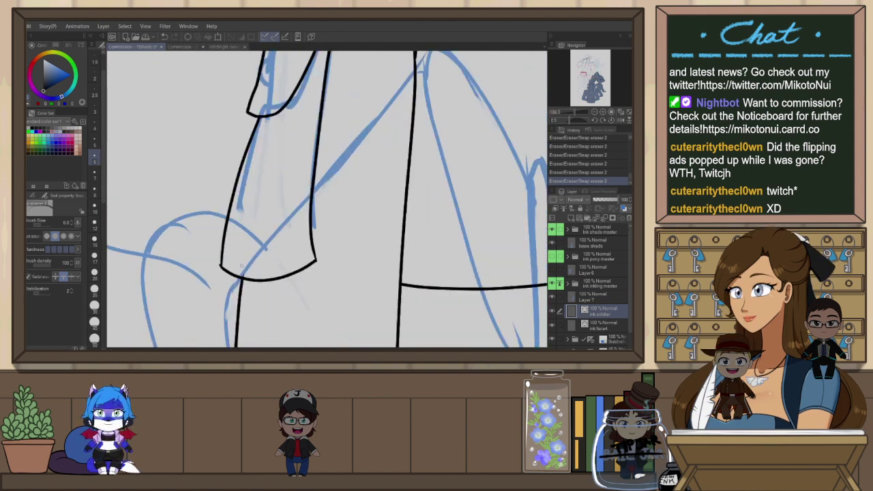
key("ctrl+z")
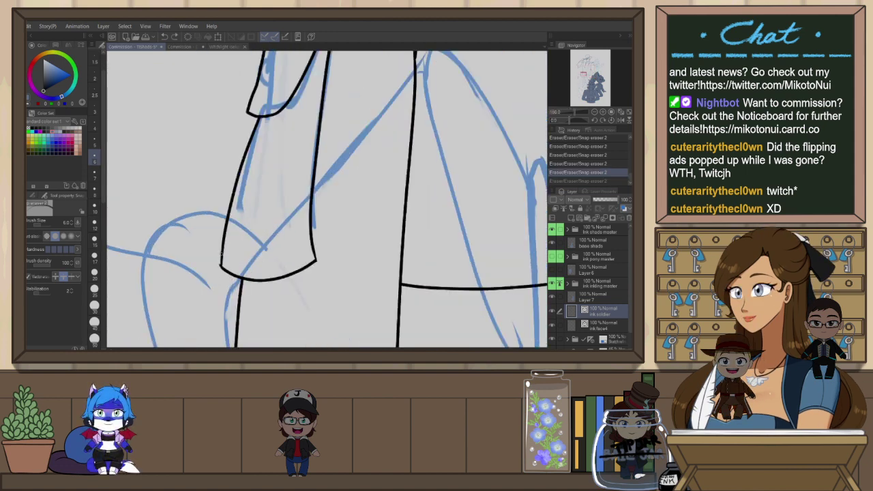
Adjust the vector points at the jacket side panel's outer hem corner so the side line meets the hem
key("o")
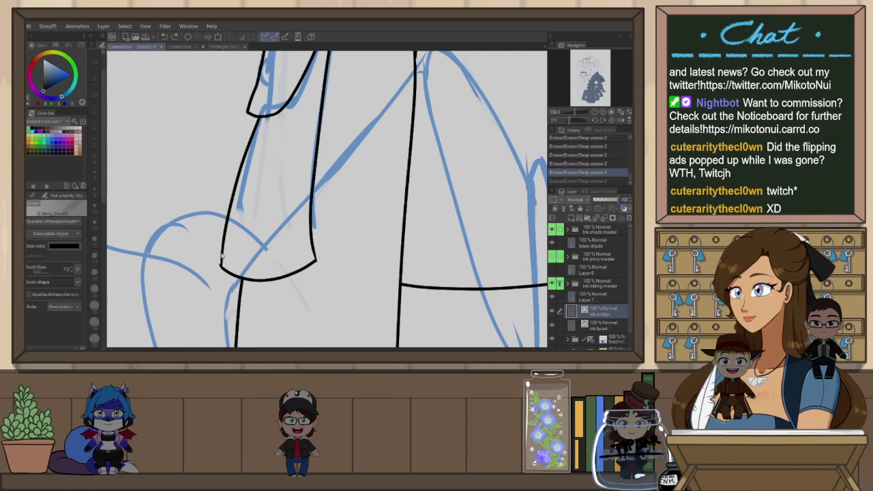
left_click(225, 266)
scroll(219, 264, "up", 1)
left_click_drag(215, 265, 213, 265)
left_click(245, 238)
scroll(293, 239, "down", 3)
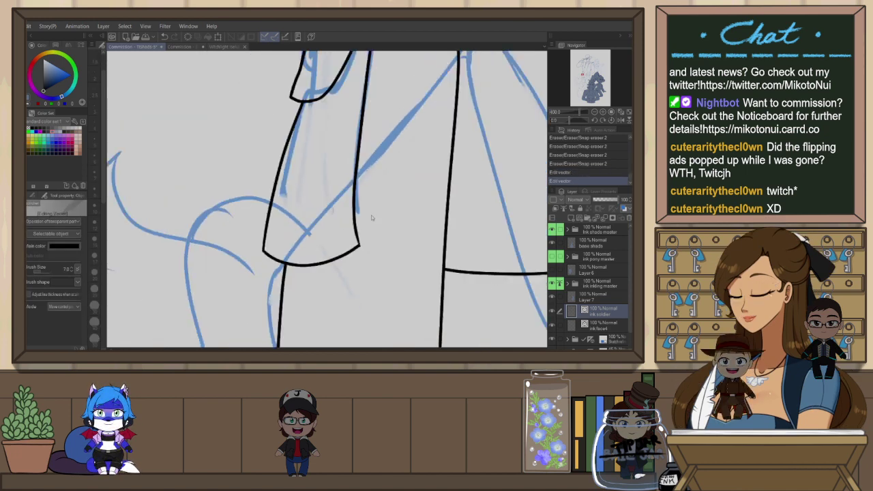
Undo the last move of the side line's upper end and erase its overshoot under the buttoned waist tab
left_click_drag(389, 194, 373, 279)
left_click_drag(290, 182, 288, 184)
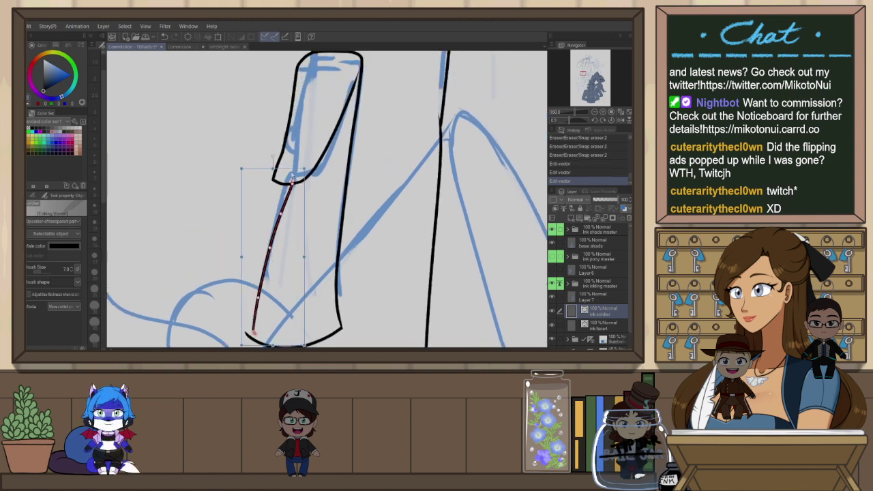
key("ctrl+z")
key("e")
left_click(289, 182)
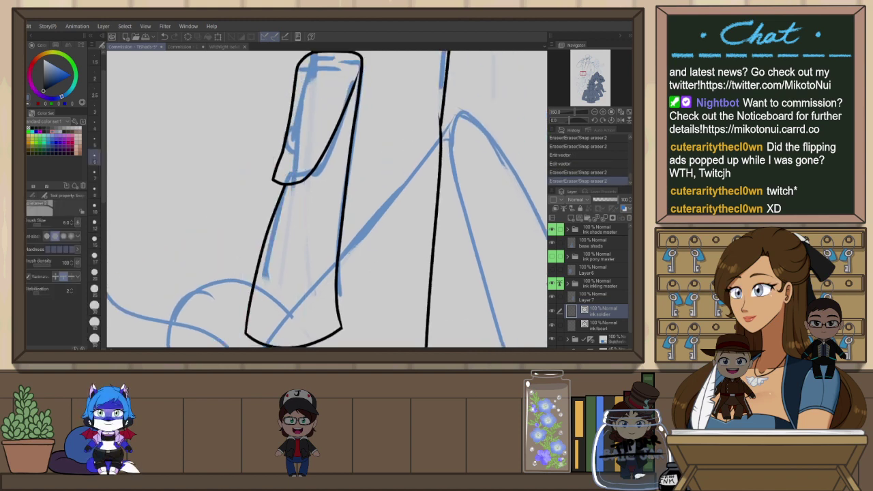
Ink a small oval button on the waist tab's outer edge and erase the tab outline crossing it
key("p")
key("e")
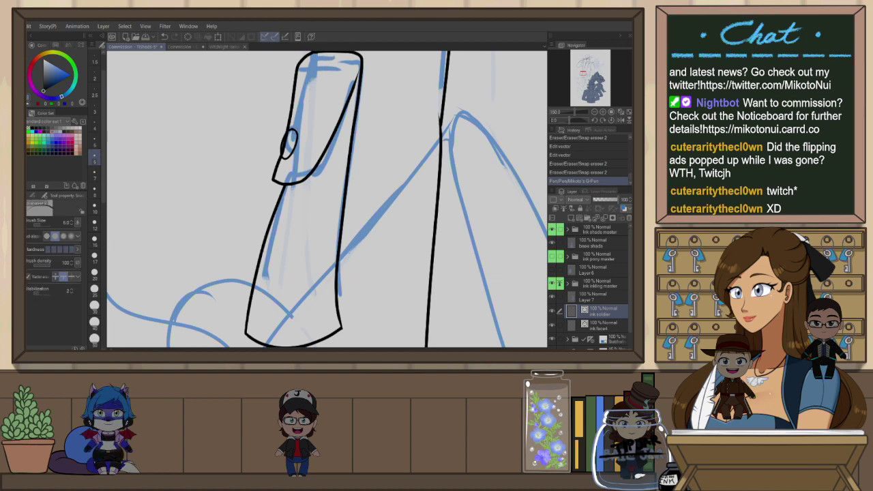
left_click(285, 142)
left_click(290, 132)
left_click(284, 153)
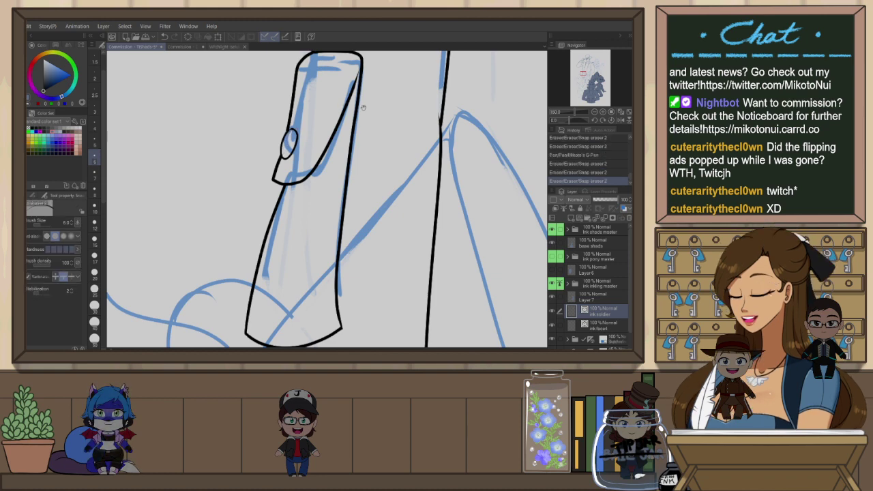
Reshape the waist tab's curved inner edge by moving its control points to meet the tab's upper corner
left_click_drag(364, 108, 309, 238)
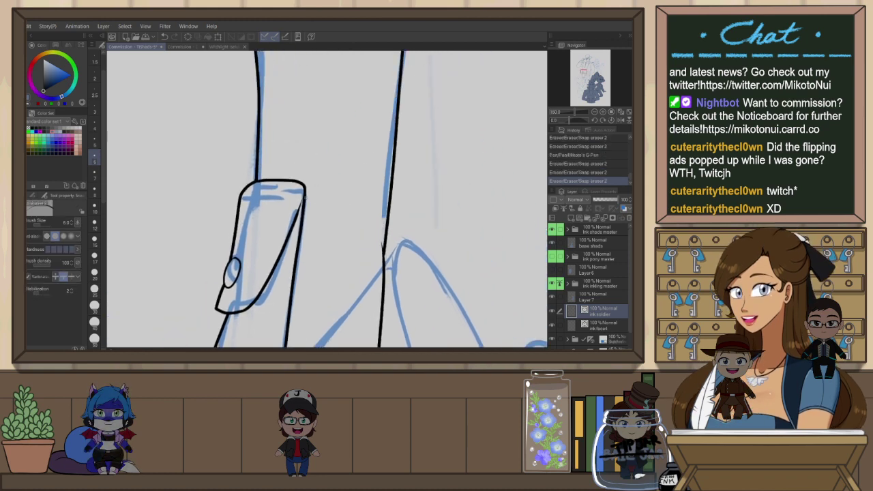
key("o")
left_click(303, 195)
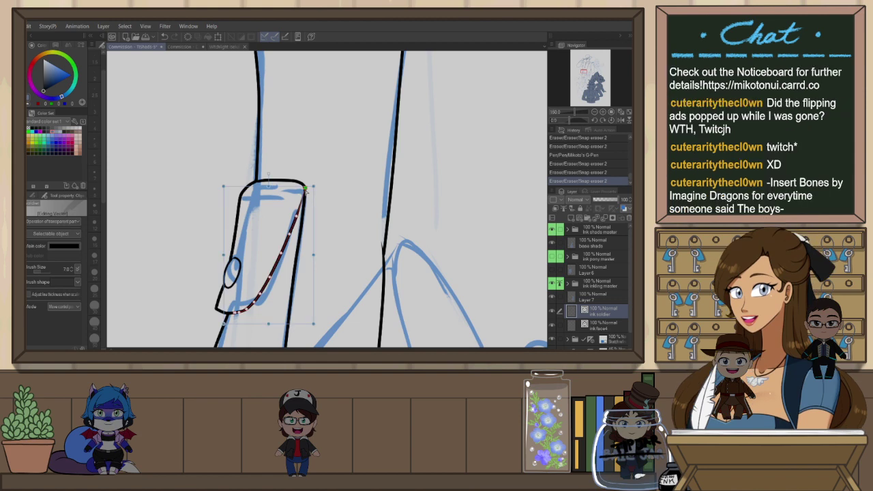
left_click_drag(305, 188, 304, 187)
left_click_drag(296, 216, 303, 202)
left_click(358, 157)
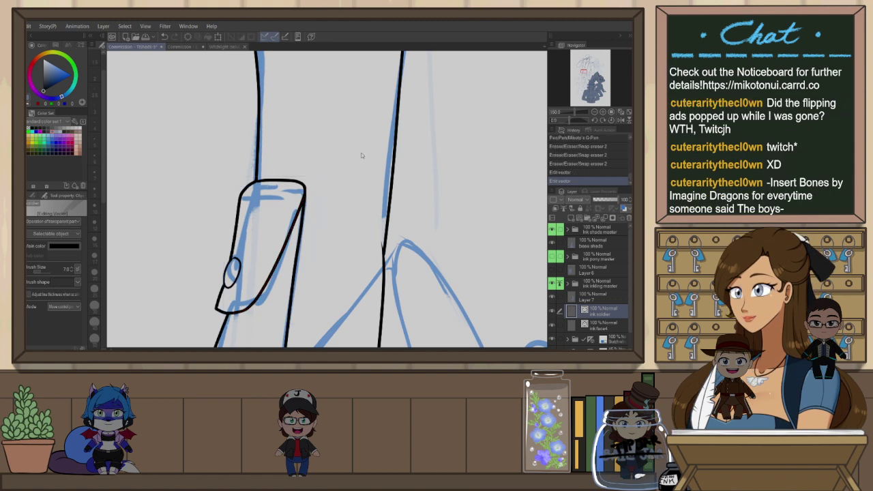
Extend the end of the jacket's front edge line onto its lower segment and erase the overlap at the join
scroll(364, 160, "down", 4)
scroll(377, 188, "up", 4)
left_click(369, 209)
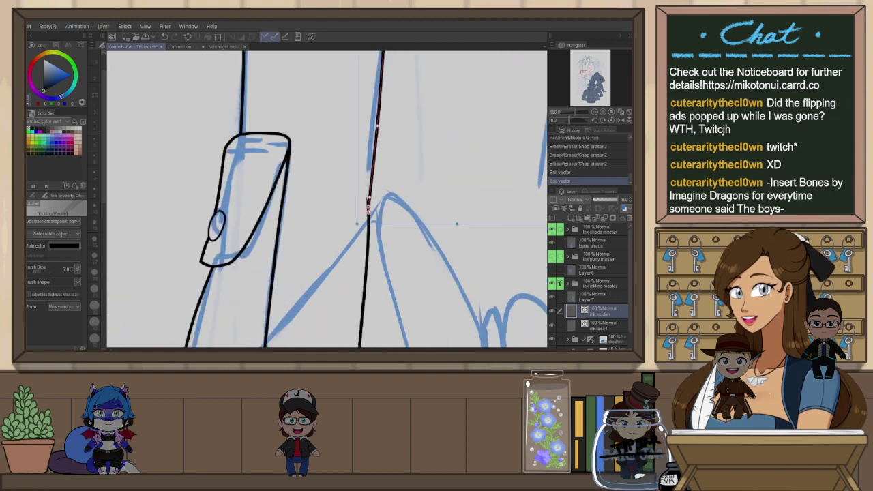
left_click_drag(369, 227, 369, 238)
key("e")
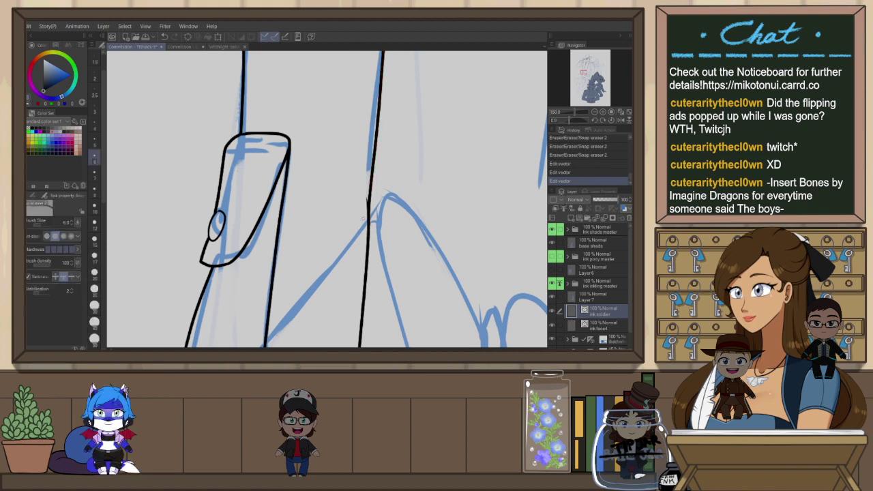
left_click(369, 233)
scroll(379, 195, "down", 5)
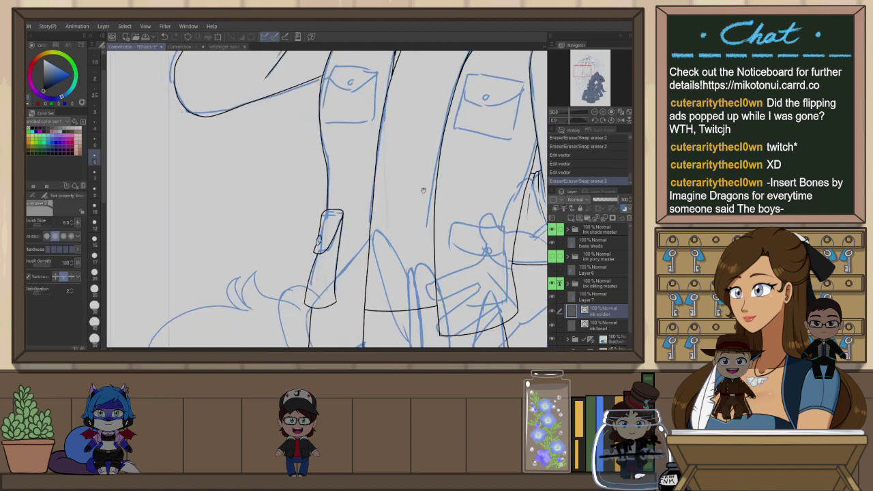
Flip the canvas horizontally and ready the pen at the sketched chest pocket beside the raised arm
scroll(302, 152, "up", 4)
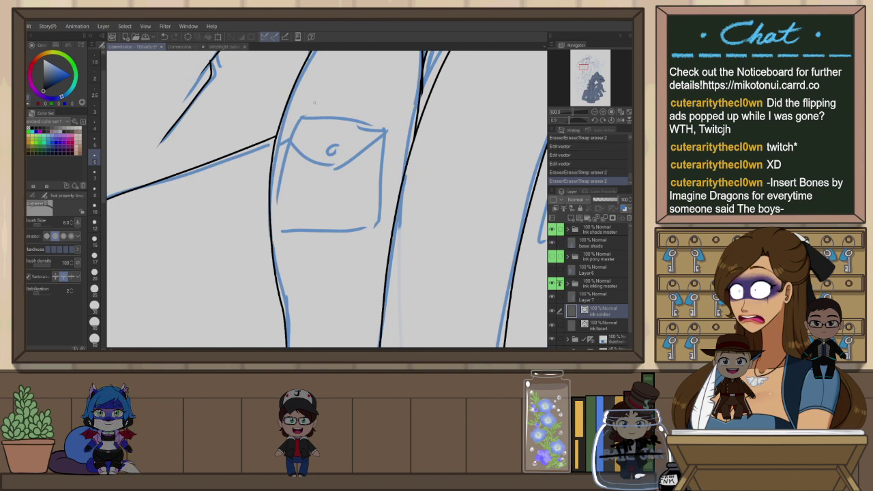
key("h")
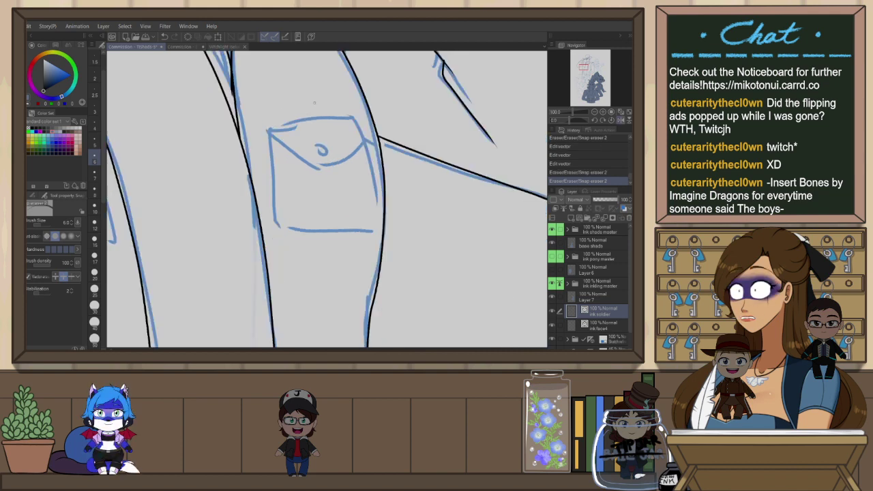
key("p")
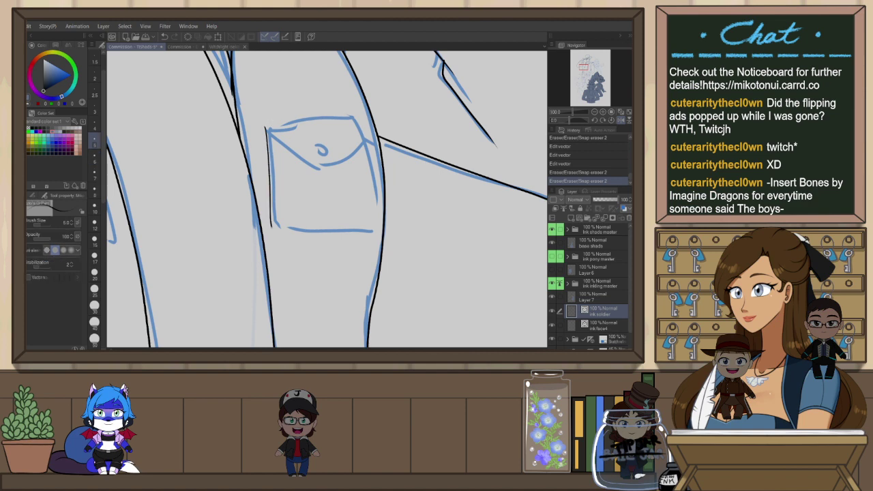
left_click_drag(350, 234, 374, 227)
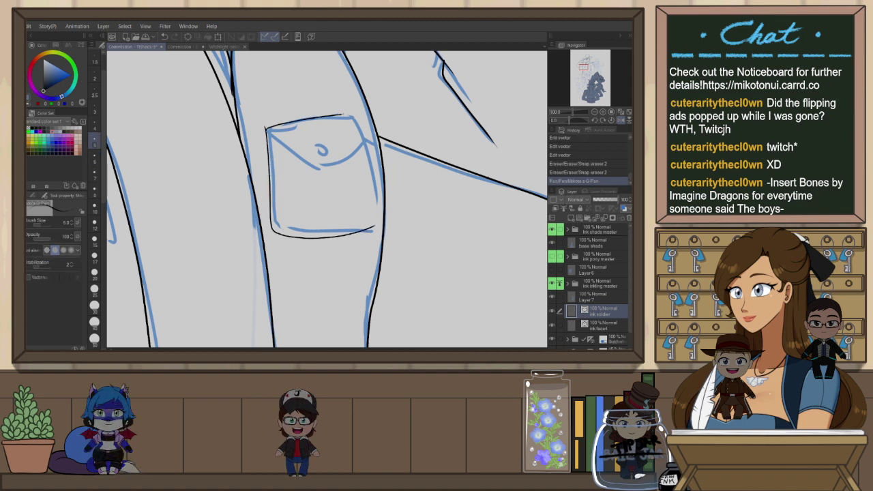
mouse_move(342, 114)
left_mouse_down()
mouse_move(366, 126)
mouse_move(378, 167)
mouse_move(386, 217)
left_mouse_up()
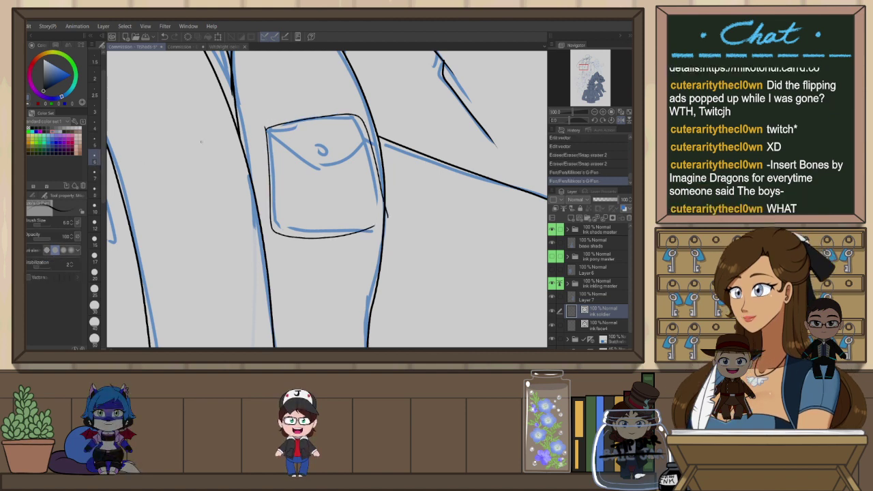
key("ctrl+z")
key("ctrl+z")
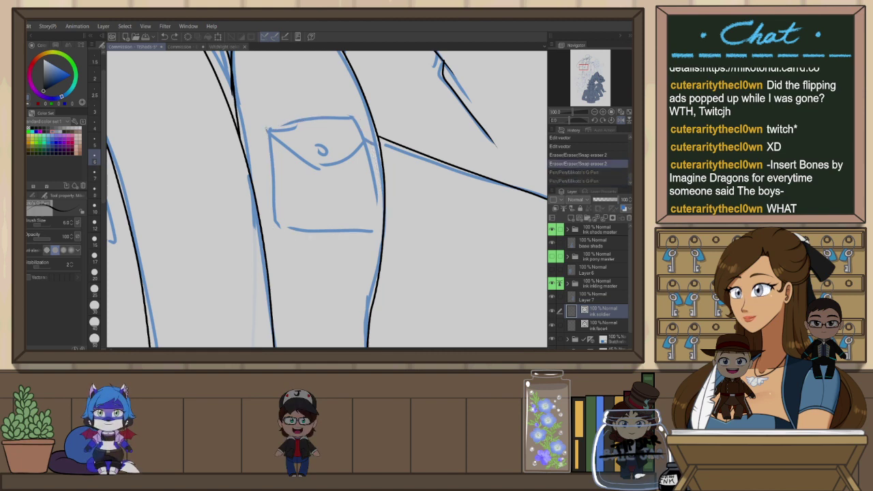
Ink the chest pocket's outline with rounded corners up to the jacket's side line and trim its overlapping ends
left_click_drag(266, 128, 267, 168)
left_click_drag(328, 226, 378, 214)
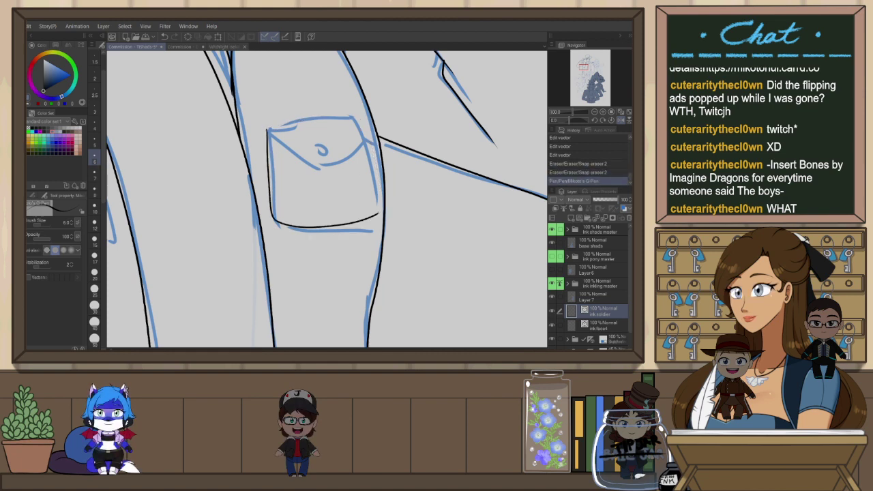
mouse_move(267, 129)
left_mouse_down()
mouse_move(344, 121)
mouse_move(360, 129)
mouse_move(383, 208)
left_mouse_up()
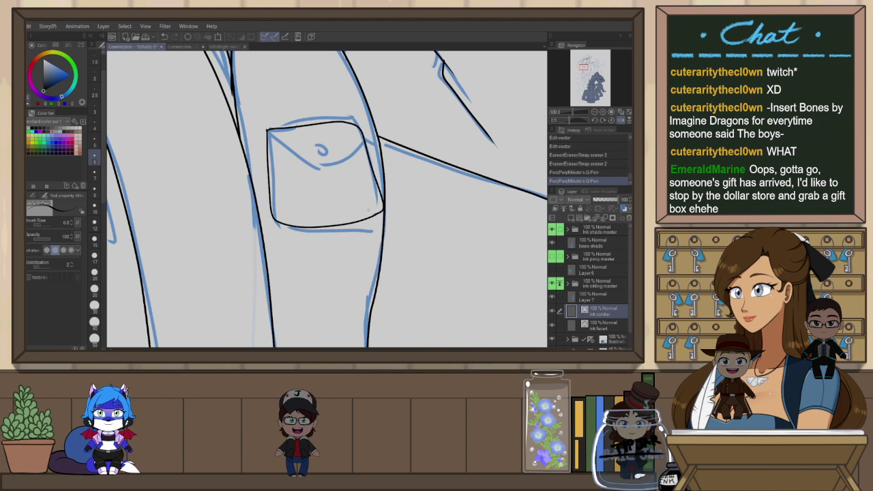
key("e")
scroll(370, 196, "up", 2)
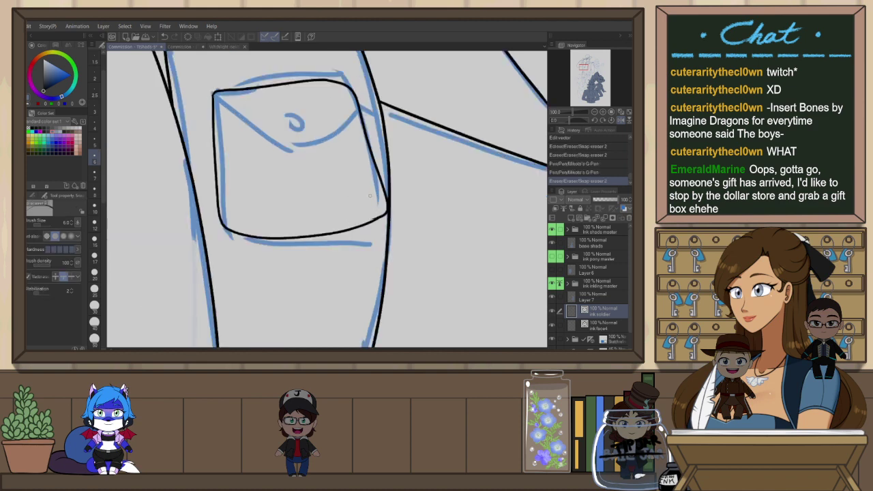
Move the vector point near the chest pocket's lower outer corner to smooth the join, undoing the trial erasures there
left_click(389, 213)
key("ctrl+z")
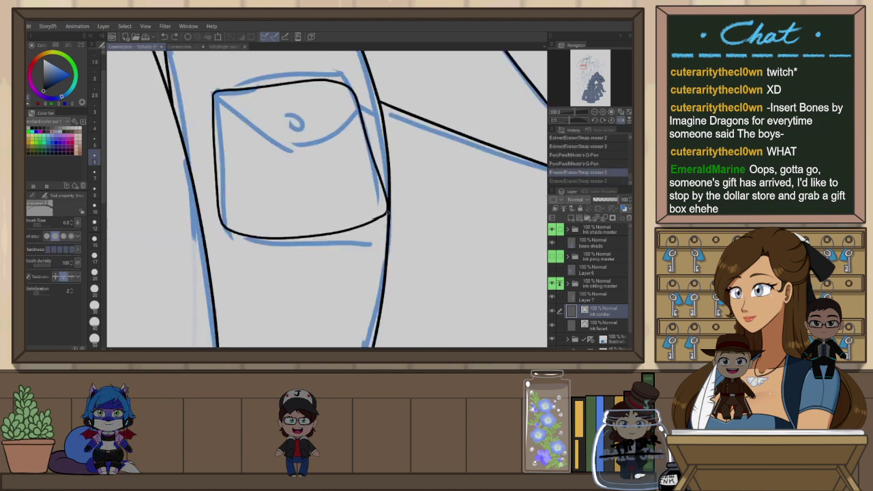
key("o")
left_click(386, 213)
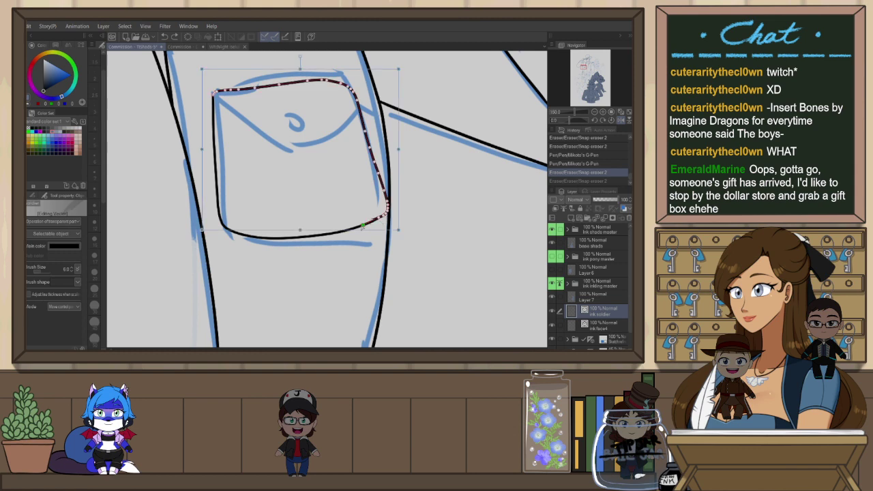
mouse_move(363, 226)
left_mouse_down()
mouse_move(379, 219)
mouse_move(375, 241)
left_mouse_up()
key("e")
left_click(388, 213)
key("ctrl+z")
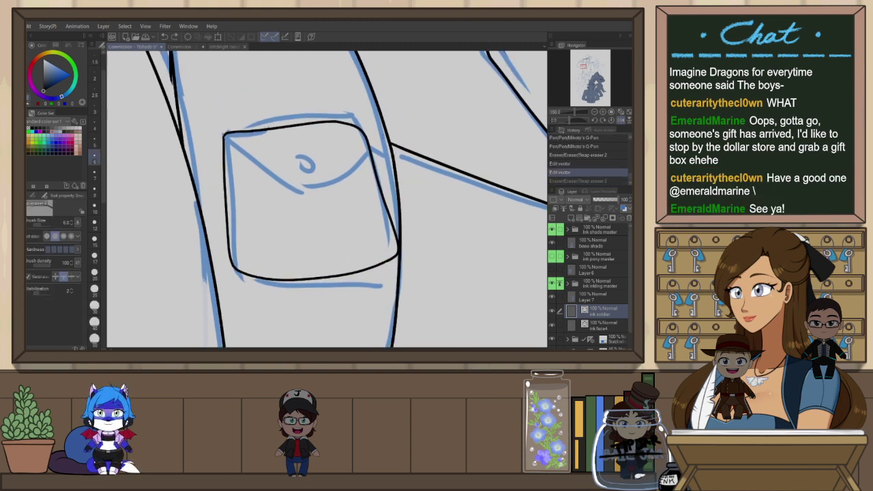
Ink the chest pocket's curved flap with a small oval button and erase the overshoot at the flap's corner
key("p")
mouse_move(226, 138)
left_mouse_down()
mouse_move(258, 174)
mouse_move(323, 189)
mouse_move(368, 147)
left_mouse_up()
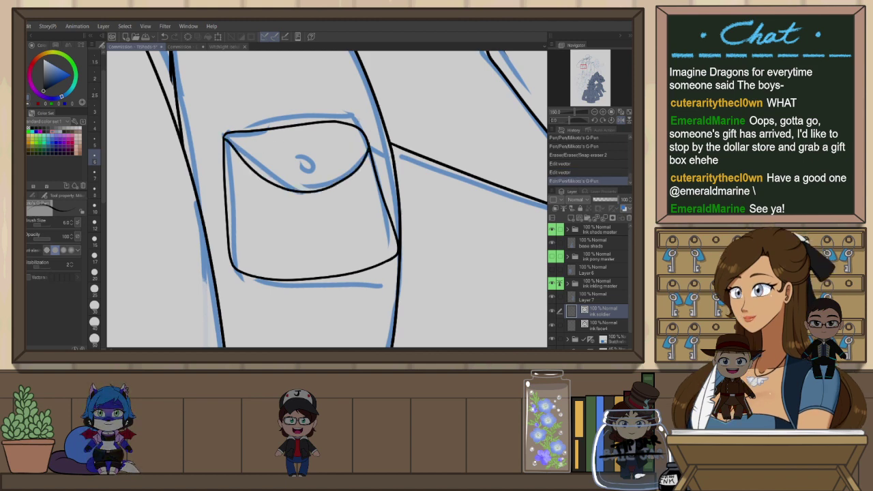
left_click_drag(308, 165, 309, 164)
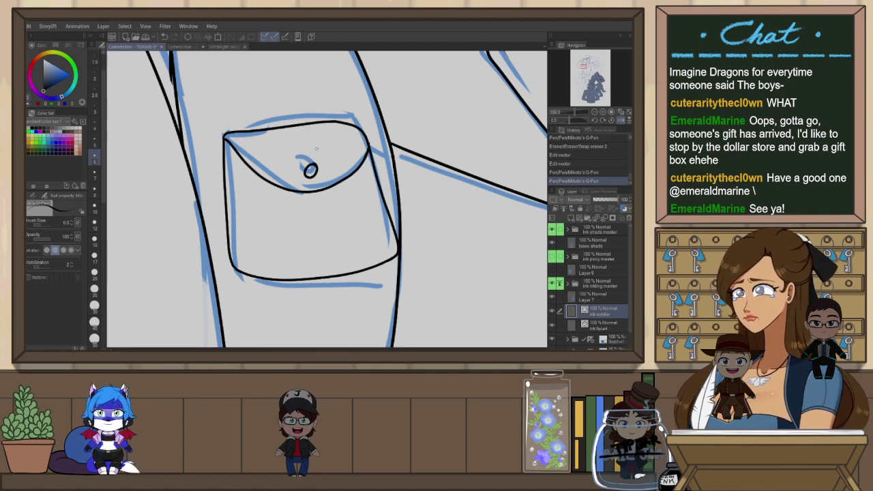
left_click_drag(331, 178, 393, 215)
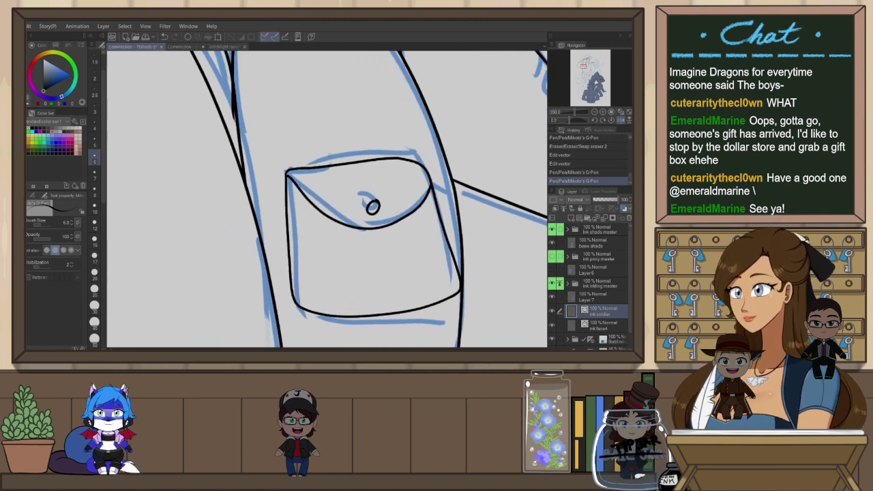
key("e")
left_click_drag(284, 172, 289, 176)
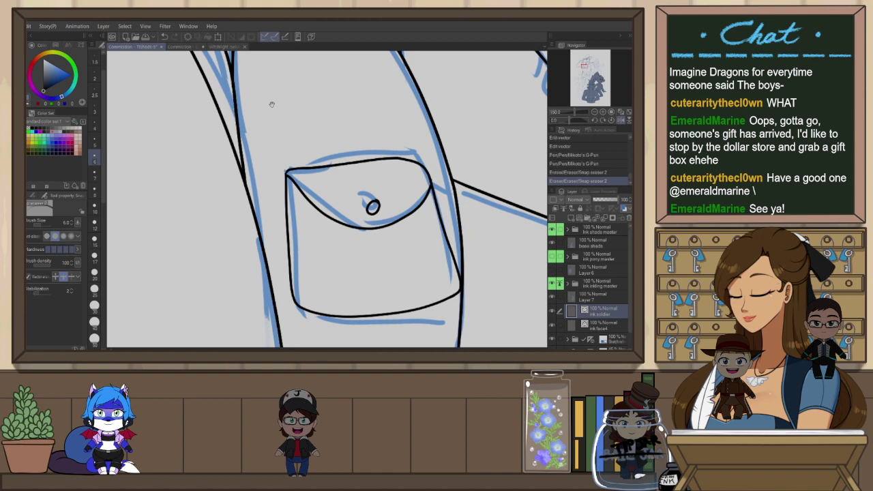
Pinch the shoulder vector line beside the collar into place
left_click_drag(272, 104, 328, 175)
scroll(328, 175, "down", 4)
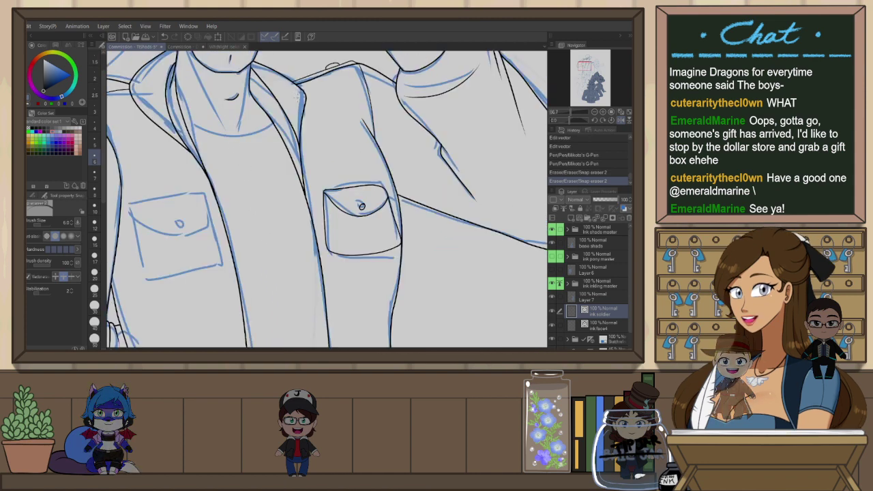
key("y")
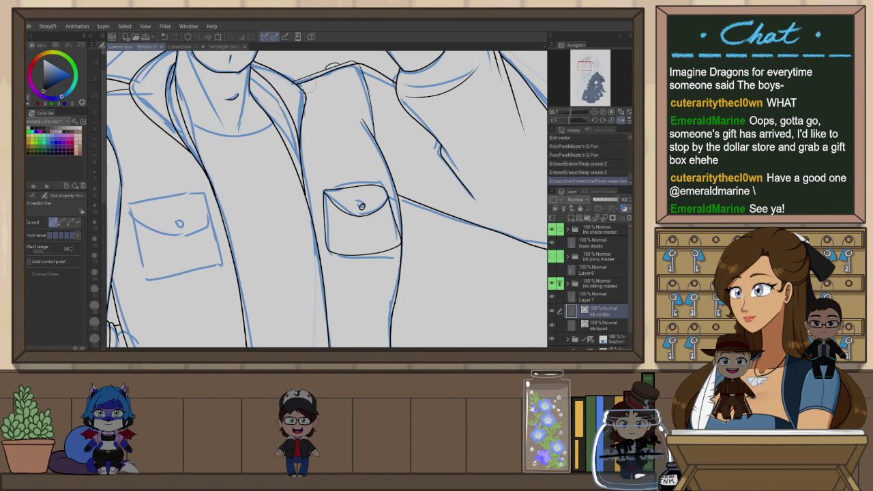
left_click_drag(178, 80, 267, 177)
Extend the inner collar line's upper end to meet the neck line and erase the overlap at the join
scroll(267, 177, "up", 2)
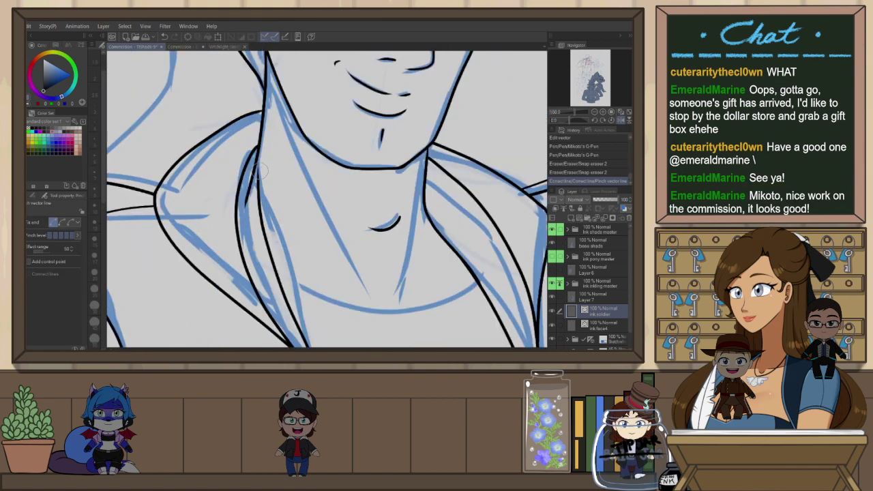
key("o")
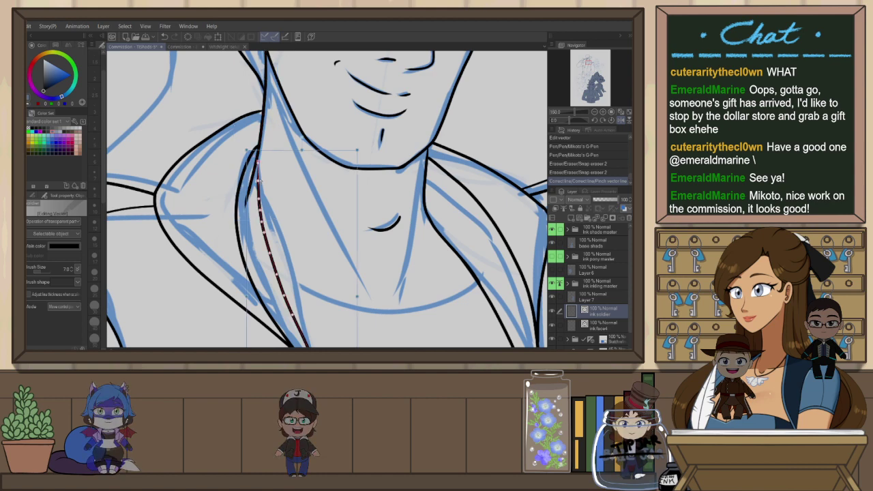
left_click(257, 165)
left_click_drag(257, 164, 259, 146)
key("e")
left_click_drag(251, 176, 253, 184)
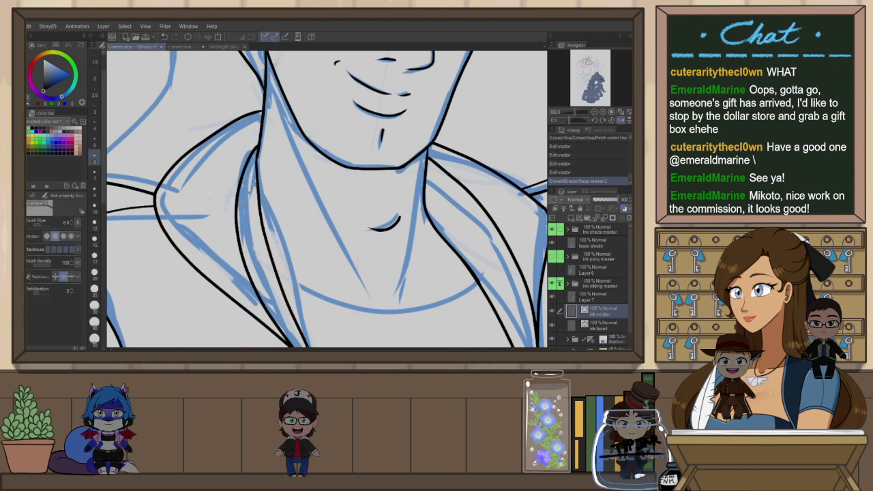
Ink the shirt's neckline as two parallel curves between the collar edges and erase the ends that overshoot the collar
scroll(270, 190, "down", 3)
left_click_drag(331, 257, 369, 245)
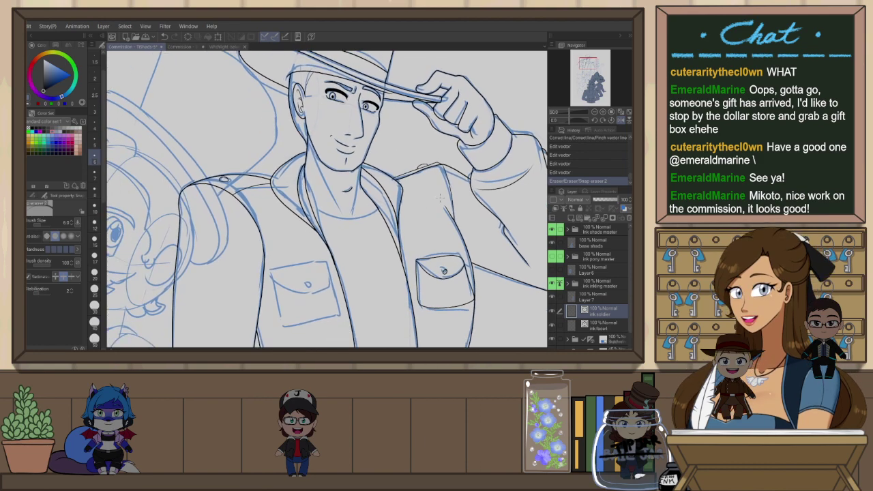
key("r")
left_click_drag(438, 233, 232, 237)
scroll(266, 198, "up", 2)
key("p")
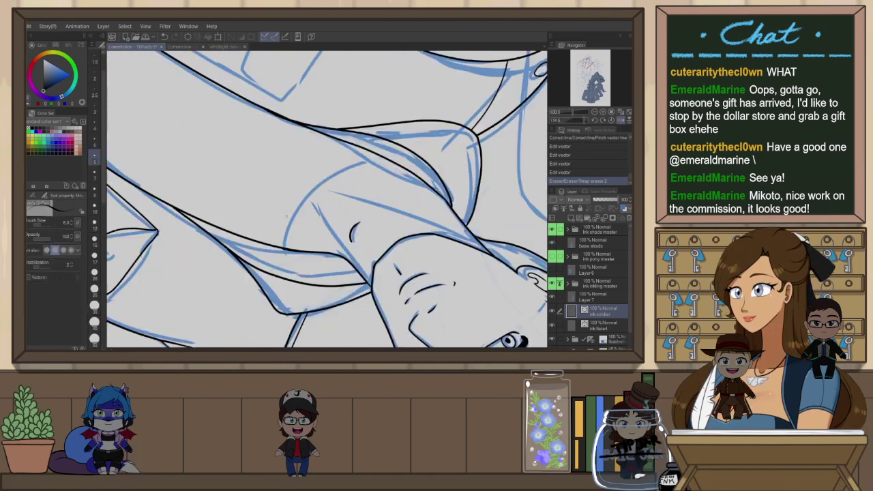
left_click_drag(285, 222, 366, 150)
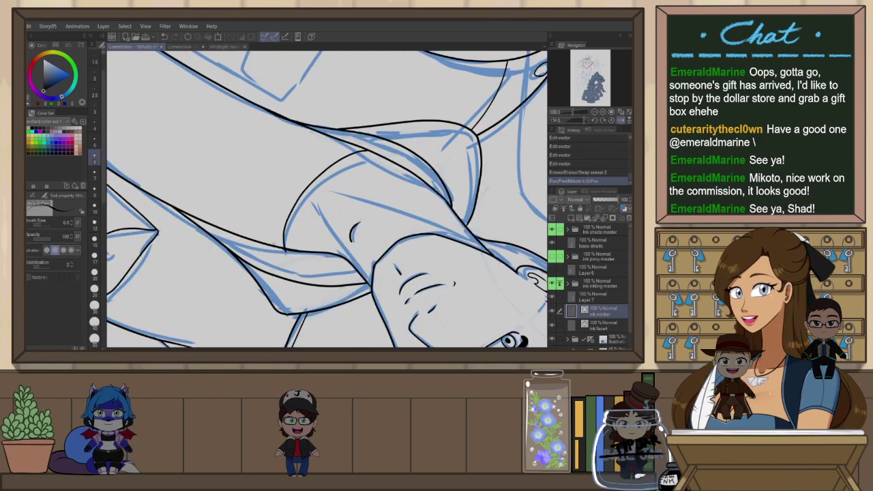
mouse_move(273, 244)
left_mouse_down()
mouse_move(317, 156)
mouse_move(359, 143)
left_mouse_up()
key("e")
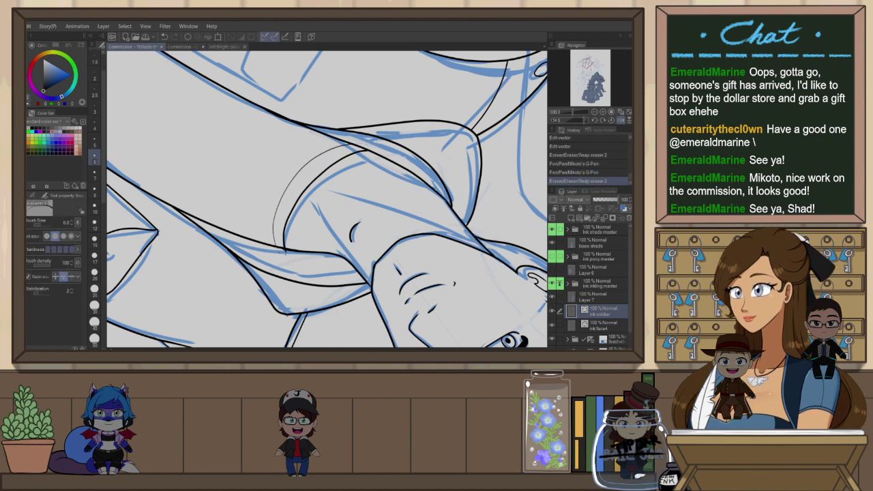
key("ctrl+at")
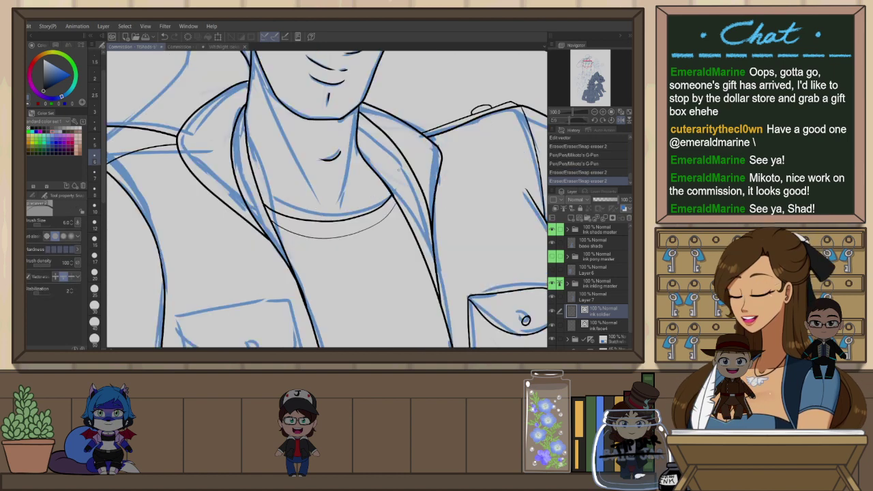
scroll(393, 191, "down", 2)
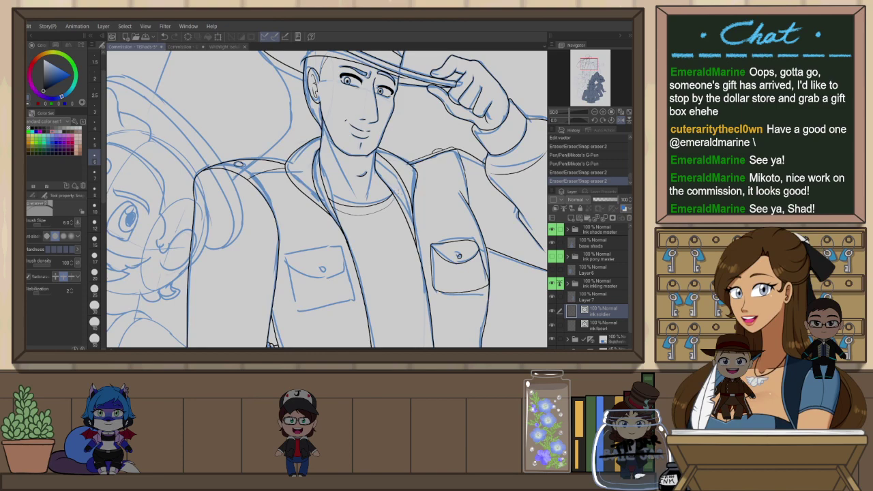
mouse_move(450, 232)
left_mouse_down()
mouse_move(415, 298)
mouse_move(512, 247)
left_mouse_up()
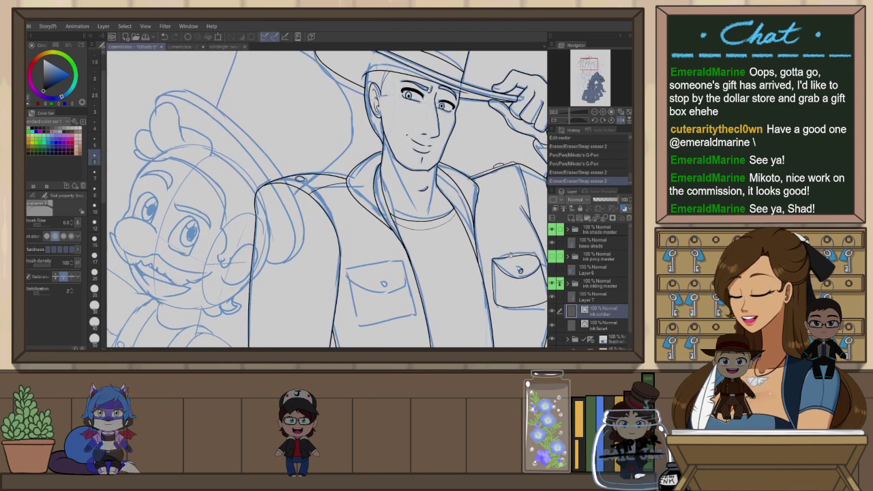
left_click_drag(413, 244, 346, 229)
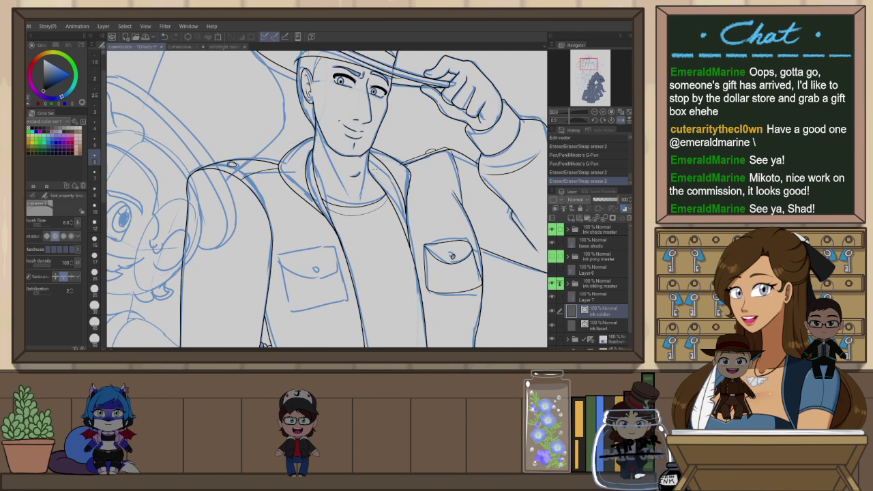
Ink the outline of the second chest pocket over the blue sketch and trim its line overshoots
mouse_move(325, 208)
left_mouse_down()
mouse_move(385, 156)
mouse_move(379, 136)
left_mouse_up()
key("ctrl+plus")
key("p")
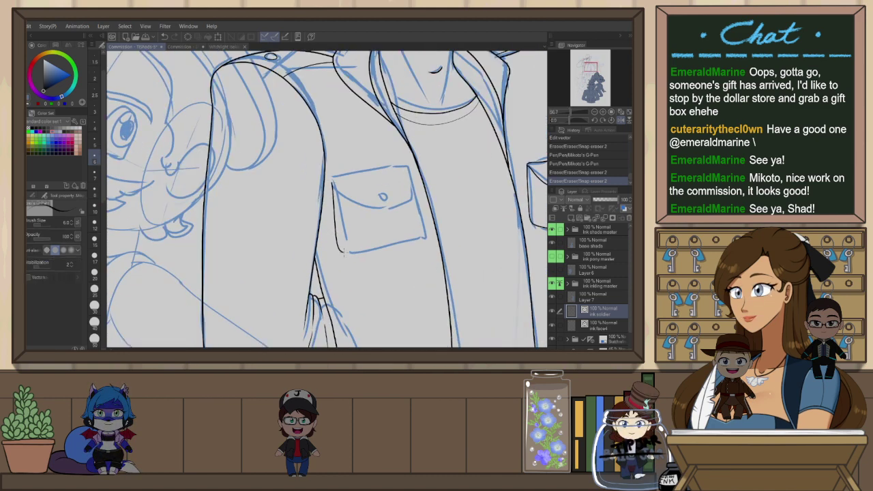
left_click_drag(340, 254, 397, 246)
mouse_move(359, 169)
left_mouse_down()
mouse_move(415, 183)
mouse_move(433, 244)
left_mouse_up()
key("e")
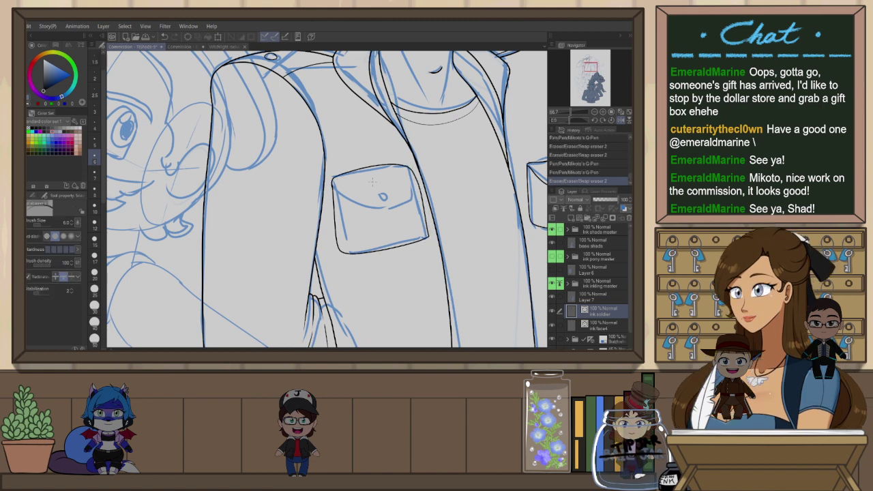
Ink that chest pocket's curved flap and small round button, and move the flap line's end point onto the pocket's edge
key("p")
mouse_move(333, 181)
left_mouse_down()
mouse_move(376, 205)
mouse_move(414, 175)
left_mouse_up()
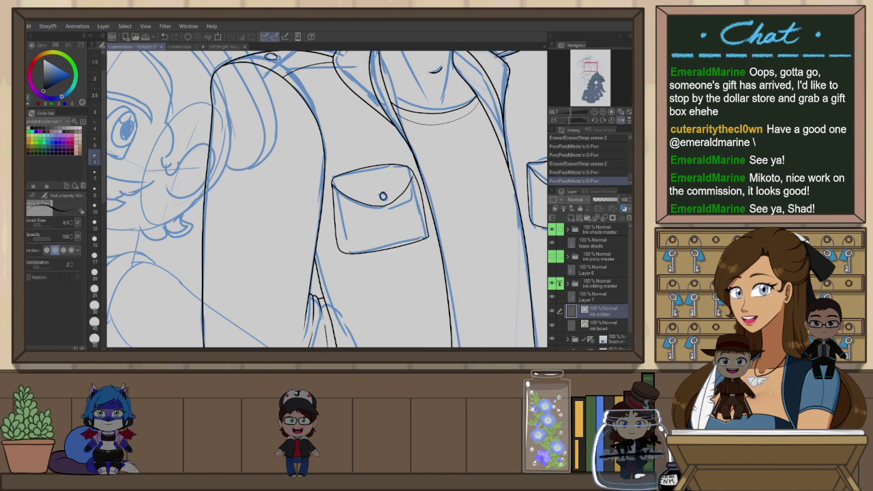
scroll(414, 181, "up", 1)
key("o")
left_click(414, 175)
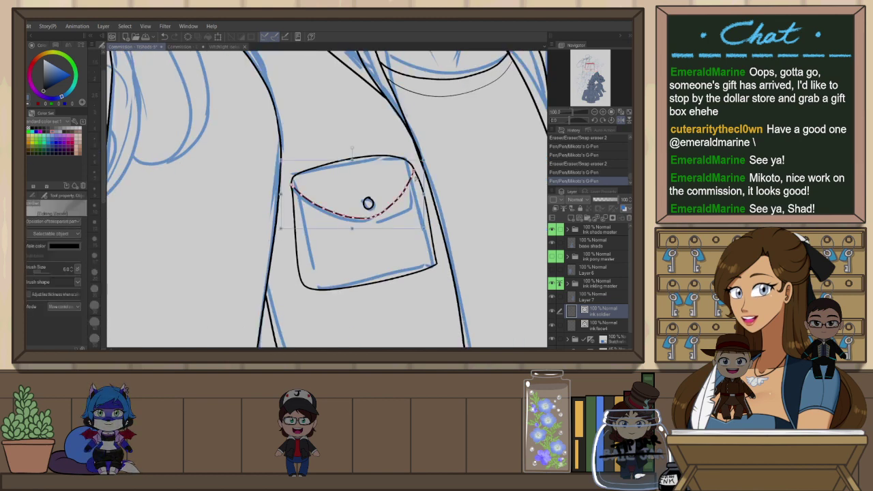
left_click_drag(414, 171, 413, 167)
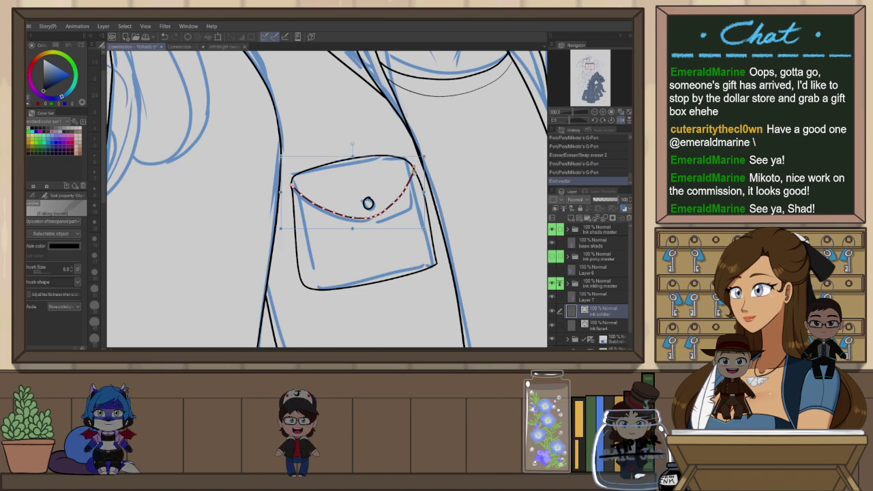
left_click(369, 203)
scroll(399, 227, "down", 5)
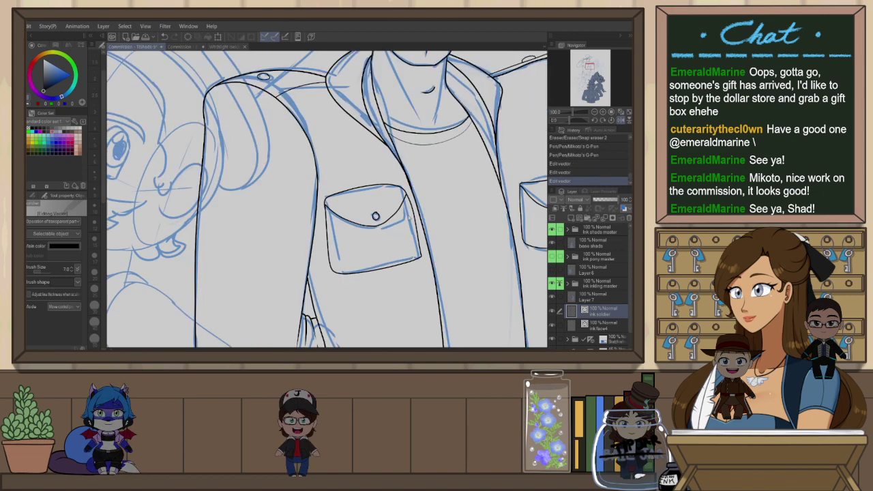
Ink the flap of the lower jacket pocket with a slanted top edge and curved lower edge, redoing unsatisfactory strokes
scroll(489, 204, "up", 5)
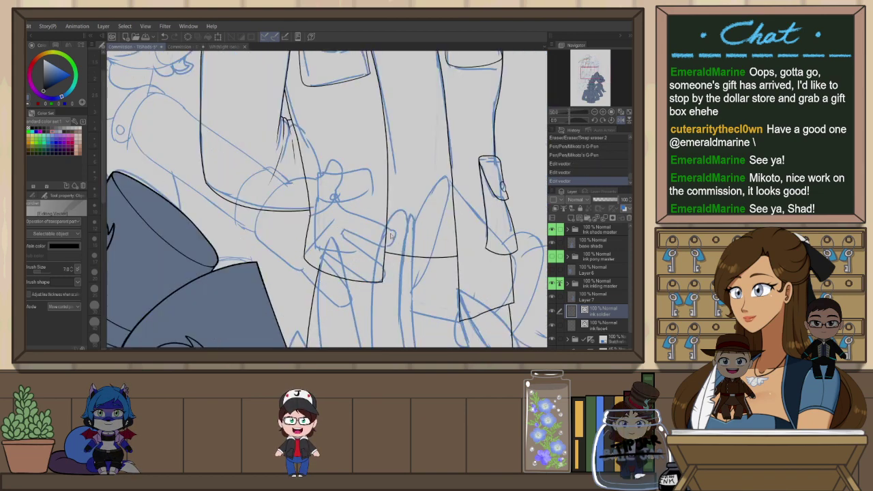
key("p")
left_click_drag(316, 173, 371, 170)
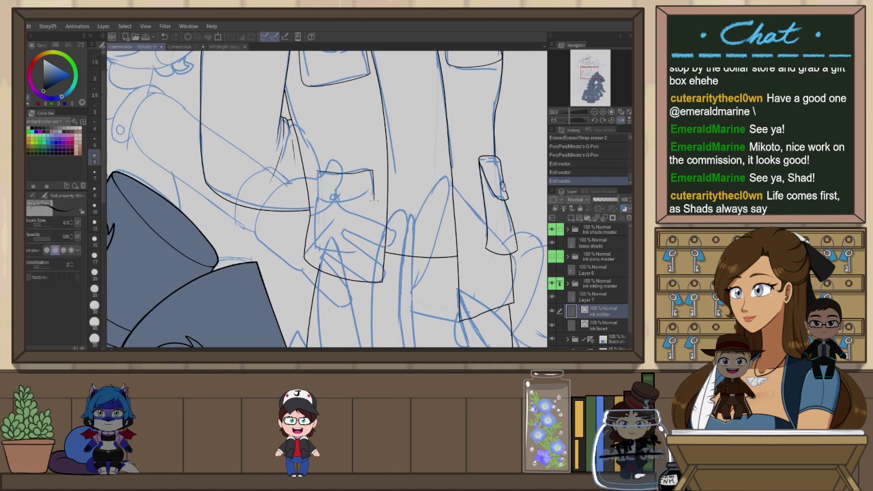
scroll(361, 207, "up", 1)
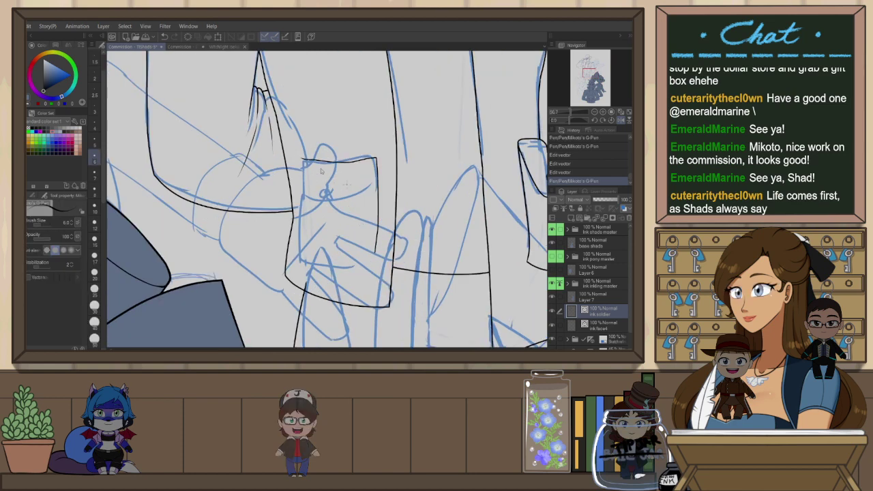
key("ctrl+z")
left_click_drag(298, 163, 376, 159)
mouse_move(301, 164)
left_mouse_down()
mouse_move(302, 199)
mouse_move(376, 189)
left_mouse_up()
key("ctrl+z")
mouse_move(301, 163)
left_mouse_down()
mouse_move(325, 206)
mouse_move(368, 198)
mouse_move(376, 176)
left_mouse_up()
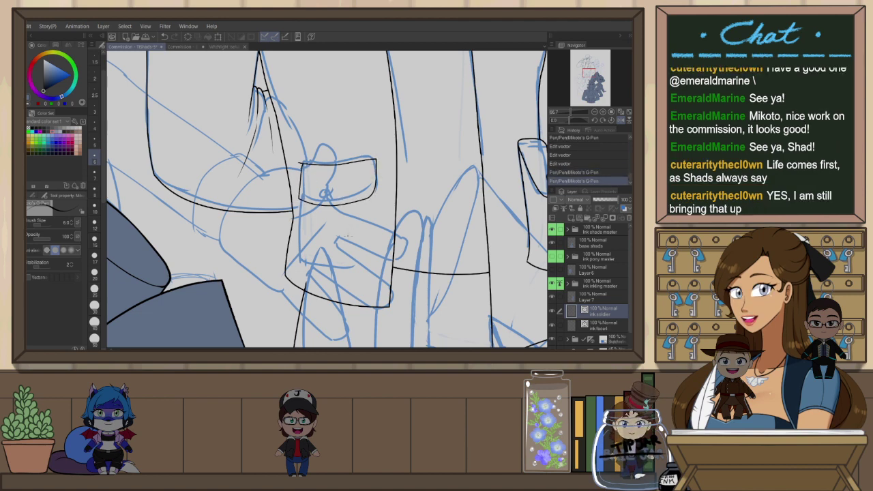
Ink the lower pocket's sides and rounded bottom below the flap, flipping the canvas to draw the remaining side
scroll(349, 236, "up", 1)
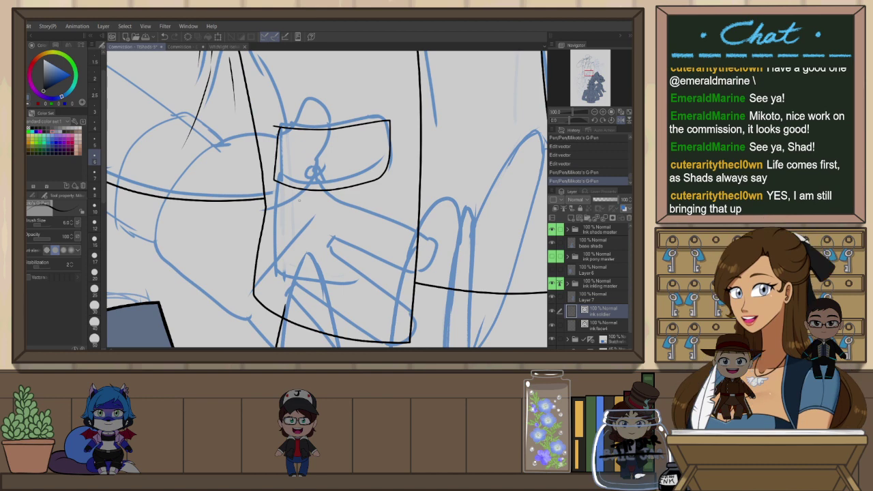
key("ctrl+z")
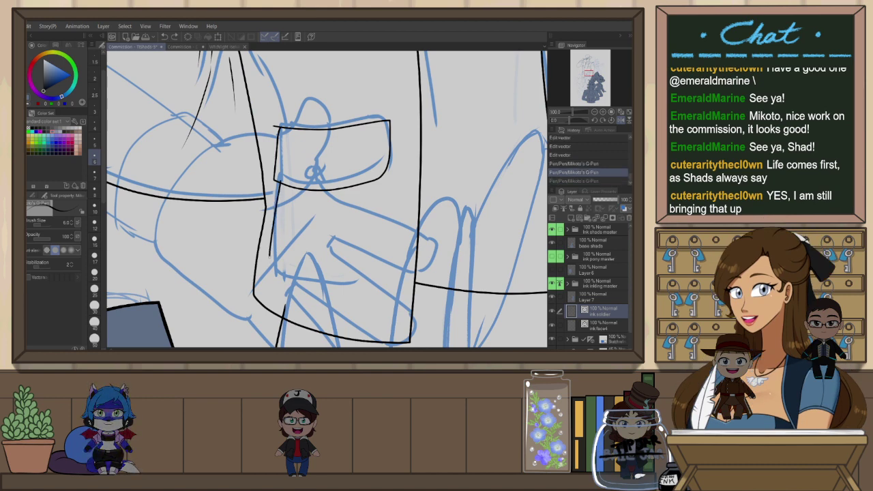
key("h")
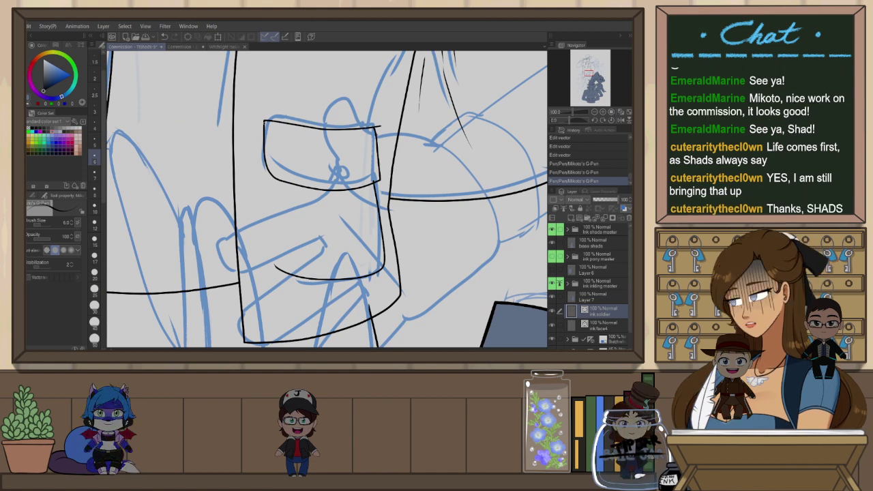
mouse_move(264, 144)
left_mouse_down()
mouse_move(263, 249)
mouse_move(276, 268)
left_mouse_up()
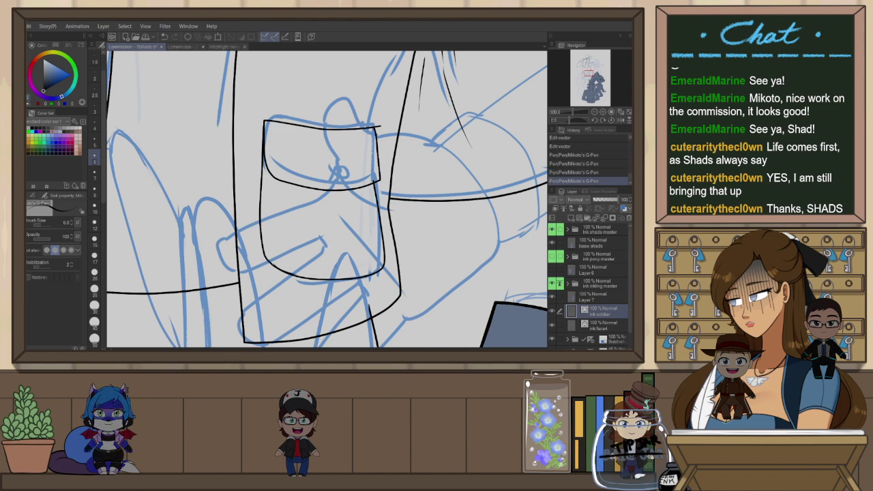
Adjust the lower pocket flap's vector line to meet its top edge and erase the overshoot at that corner
key("e")
left_click_drag(377, 122, 383, 132)
key("ctrl+z")
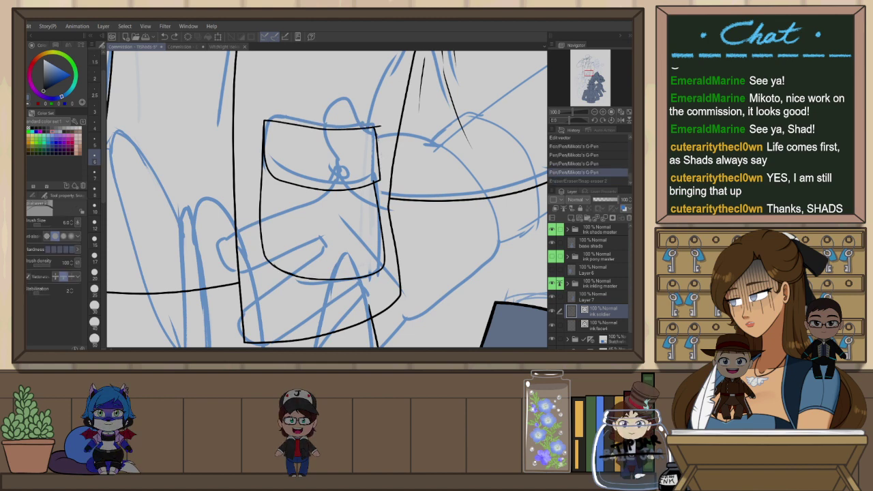
scroll(379, 139, "up", 2)
left_click(374, 134, "ctrl")
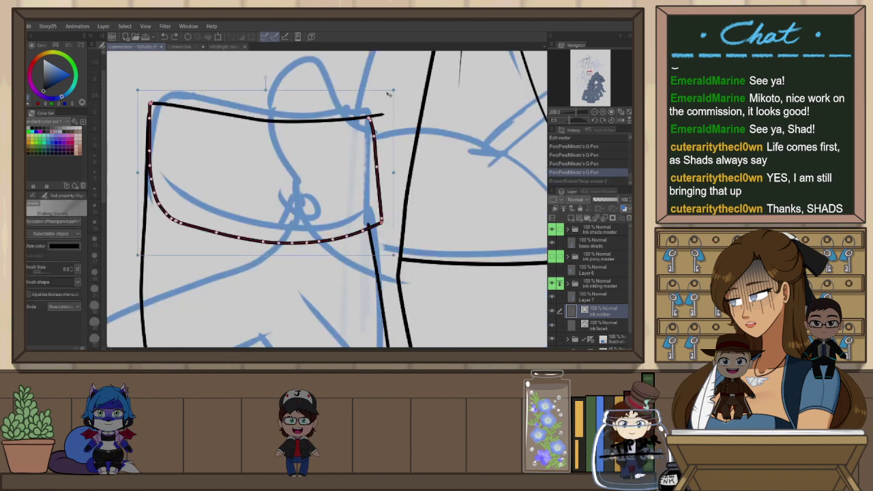
left_click_drag(393, 91, 380, 119)
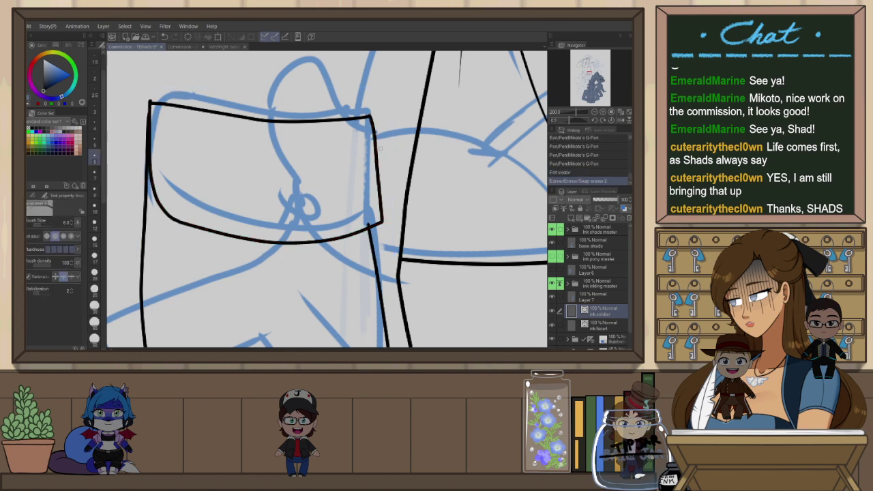
Erase the overlapping line ends under the lower pocket's flap and along its rounded bottom corner
left_click_drag(365, 223, 373, 223)
left_click_drag(314, 294, 418, 136)
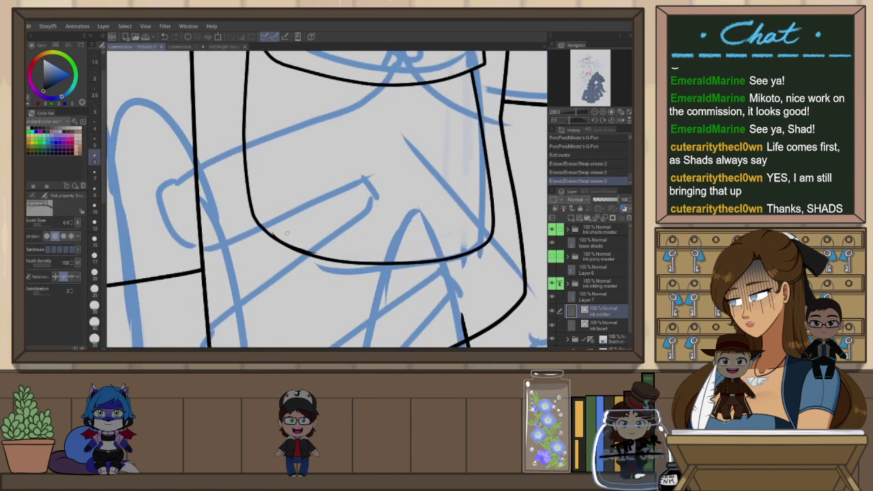
left_click_drag(277, 231, 273, 235)
left_click_drag(383, 118, 353, 216)
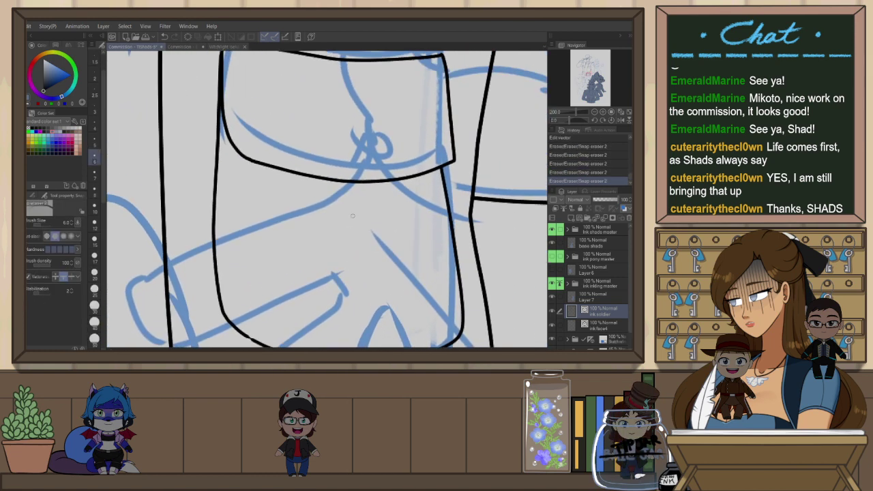
Ink a small oval button on the lower pocket's flap
key("p")
left_click_drag(379, 135, 380, 136)
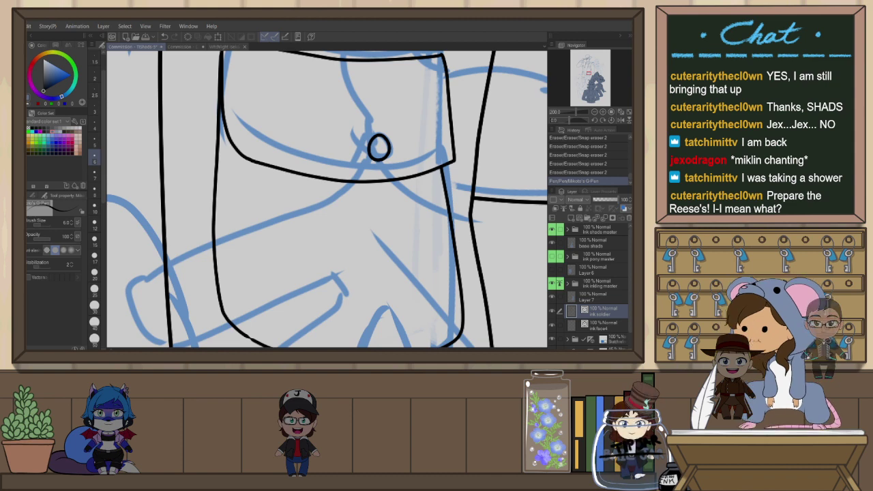
scroll(399, 162, "down", 1)
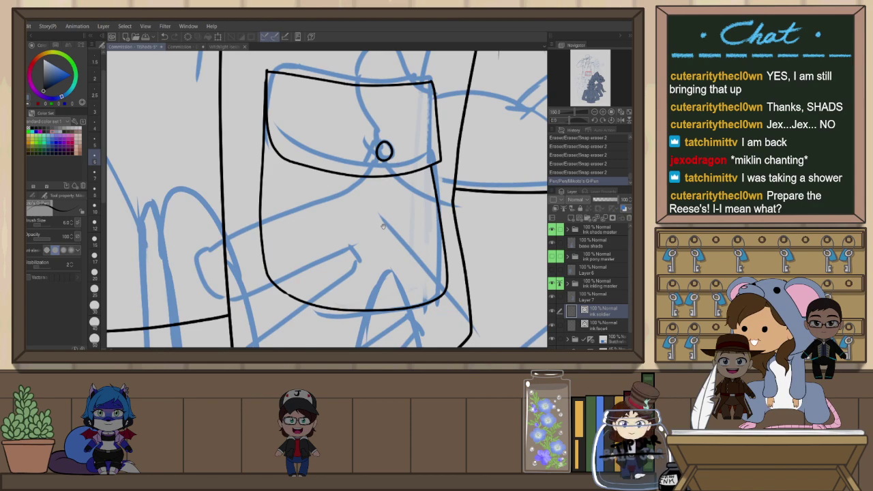
Unflip the canvas and move the vector points at the lower pocket's rounded bottom corner to smooth the line join
left_click_drag(384, 227, 395, 213)
key("h")
key("o")
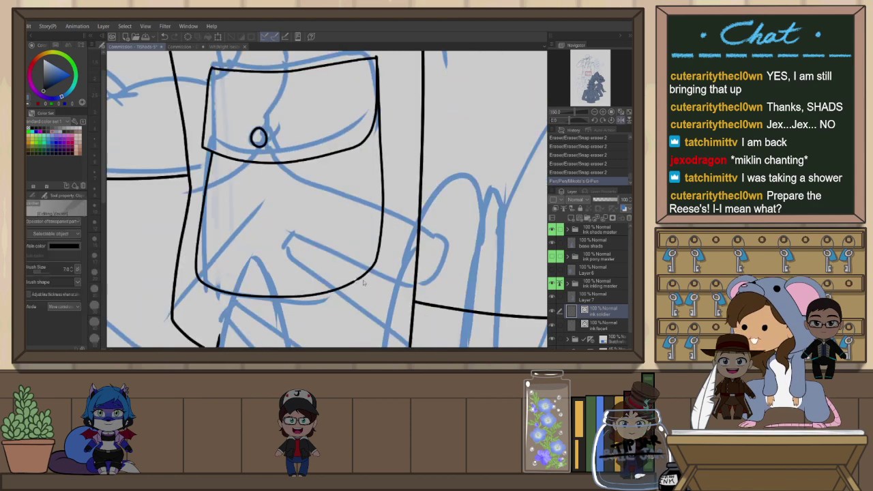
key("r")
left_click_drag(363, 283, 264, 162)
key("o")
scroll(253, 162, "up", 2)
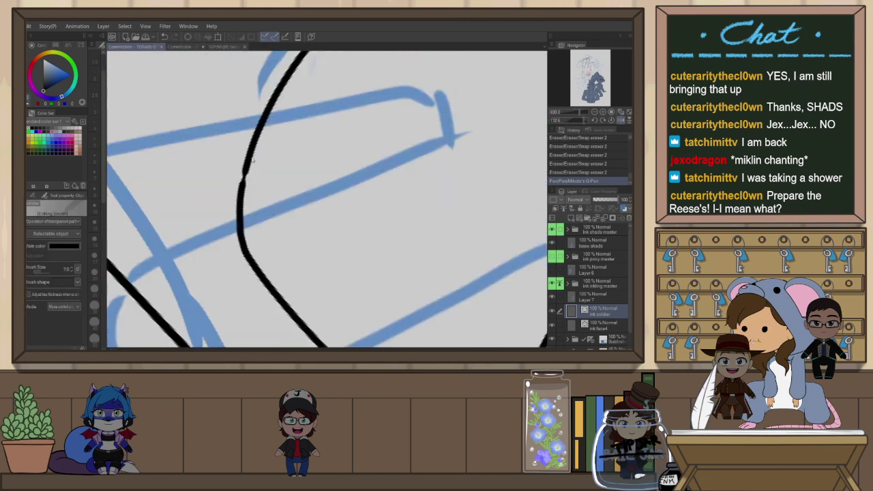
left_click(251, 161)
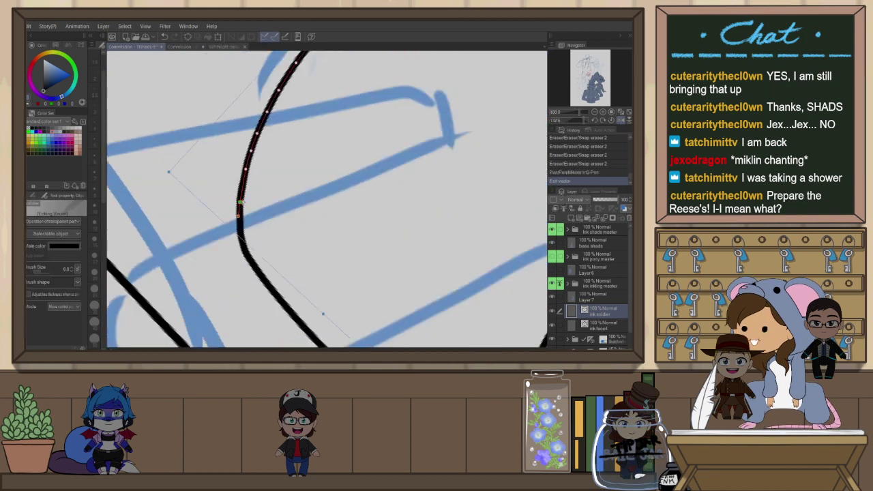
left_click_drag(241, 202, 242, 203)
scroll(290, 204, "down", 5)
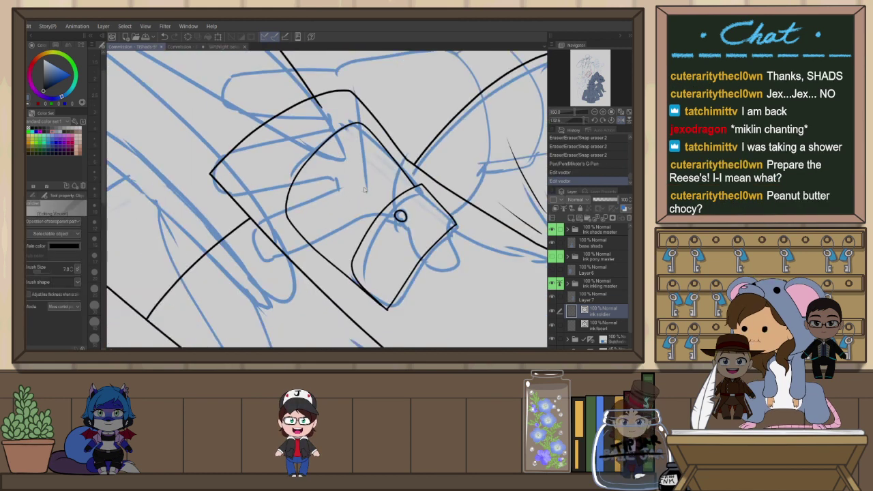
Erase the overshooting ink line ends around the lower jacket pocket and its flap
scroll(365, 190, "down", 2)
key("ctrl+at")
key("e")
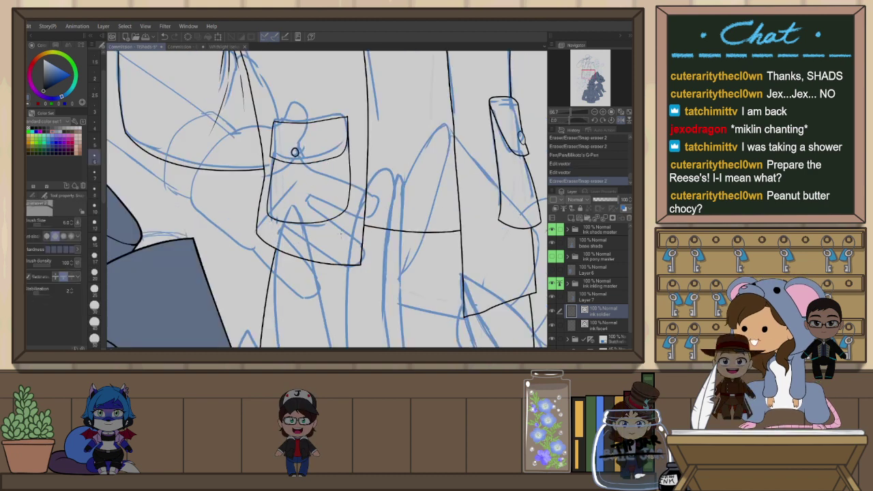
scroll(339, 108, "up", 3)
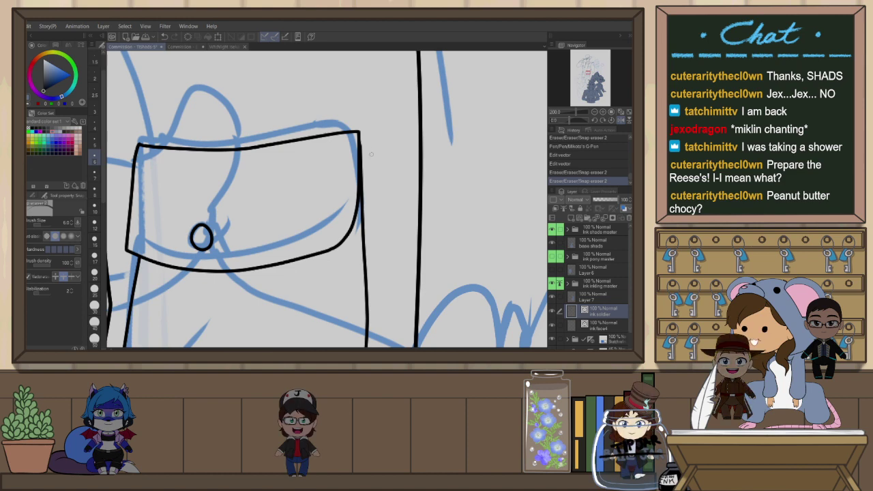
scroll(402, 182, "down", 3)
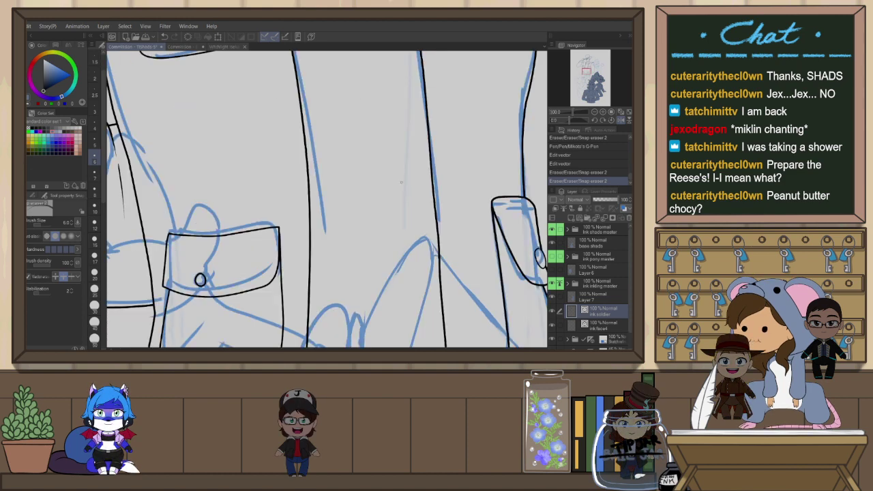
scroll(401, 182, "down", 3)
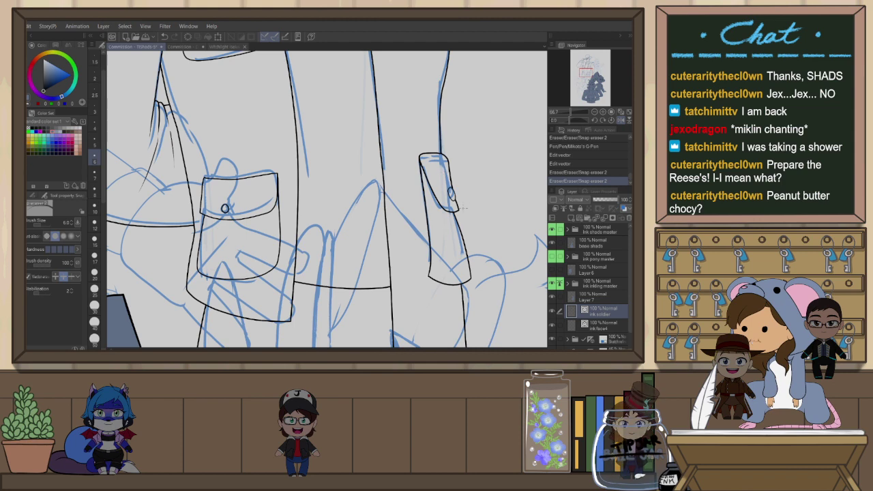
Erase the stray line ends at the jacket's hem corners and where the trouser lines meet at the crotch
left_click_drag(452, 265, 441, 159)
scroll(448, 205, "down", 2)
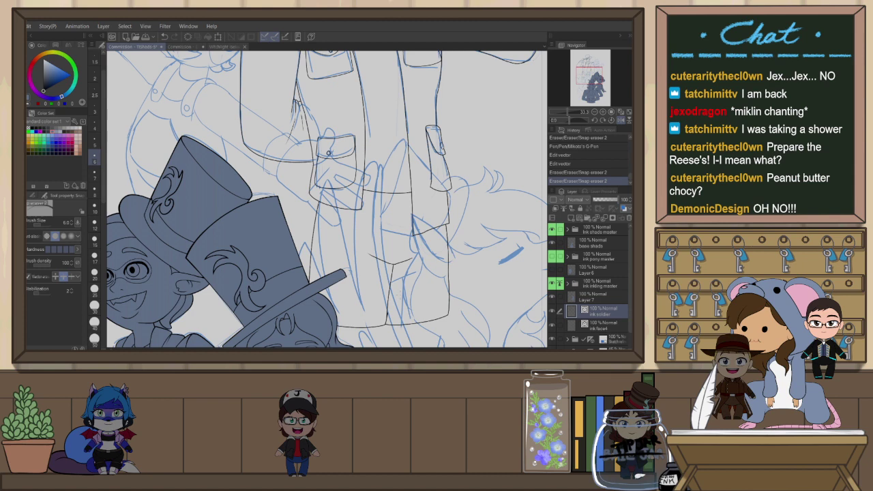
scroll(449, 261, "up", 3)
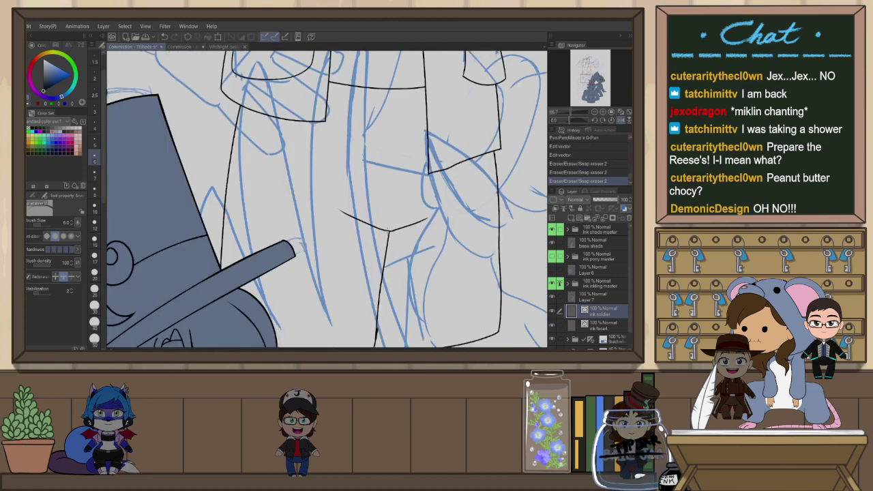
scroll(450, 261, "down", 2)
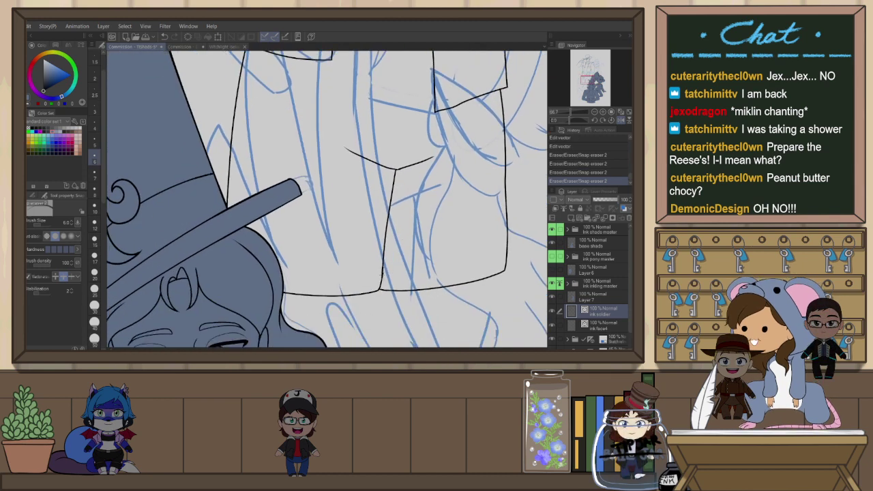
scroll(385, 276, "up", 1)
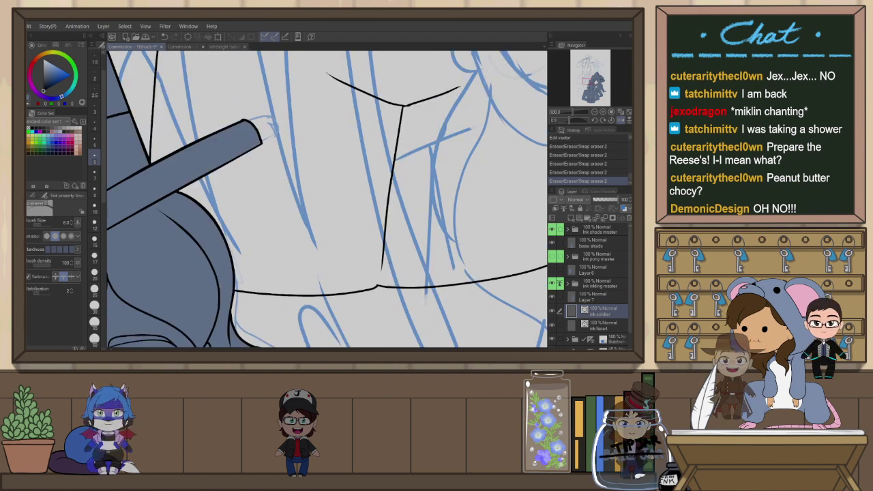
left_click(404, 107)
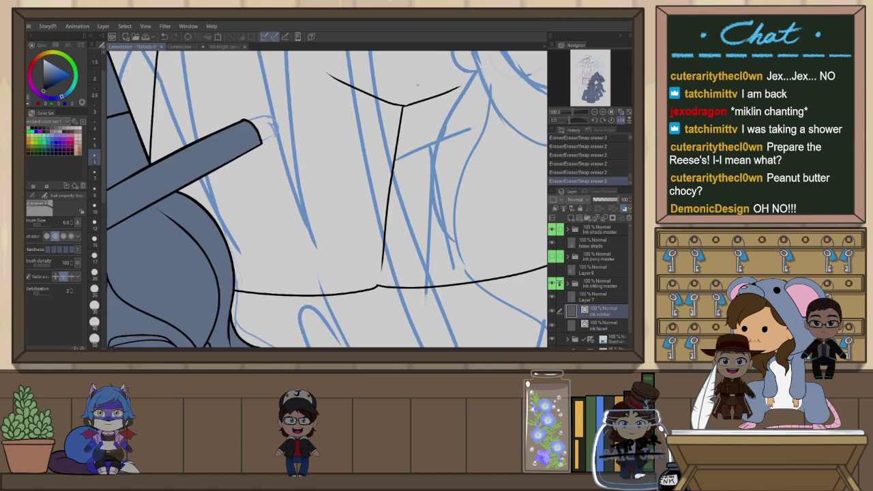
Flip the canvas and move the vector points at the trousers' crotch so the curved lines and leg line join cleanly
key("h")
key("o")
scroll(252, 106, "up", 2)
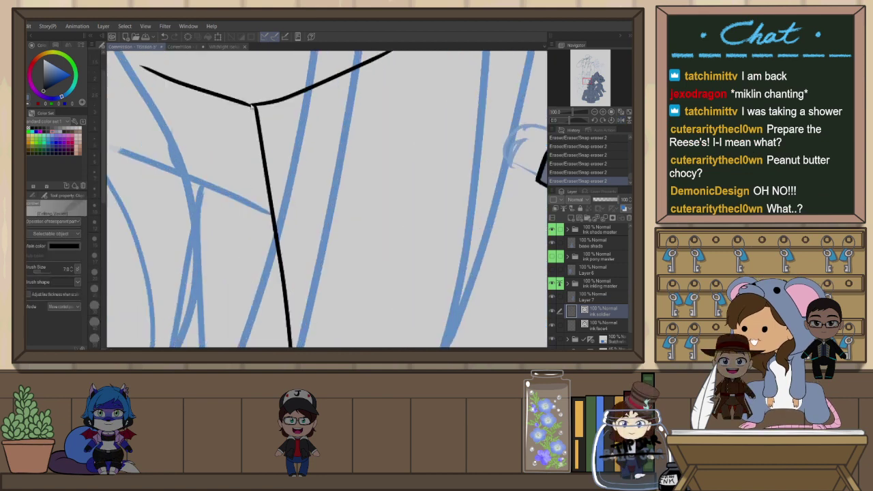
left_click(256, 106)
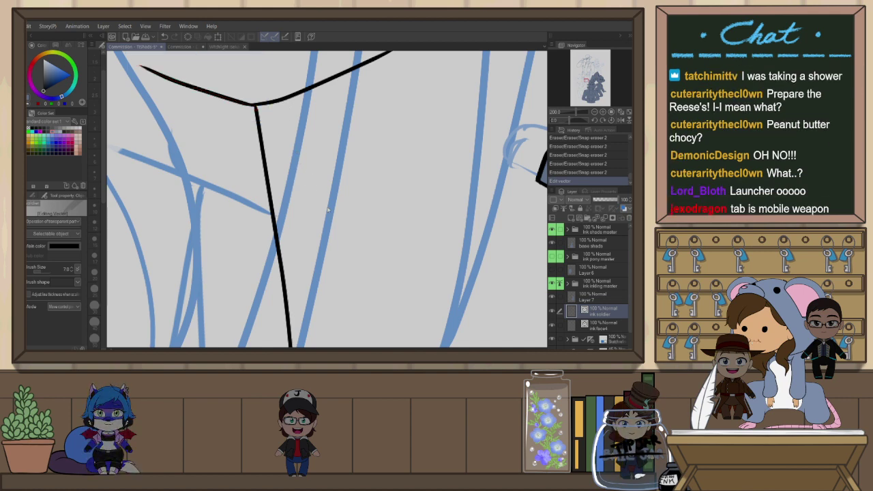
Ink the trousers' fly as a long line running from the waist down to the curved crotch line
scroll(327, 210, "down", 2)
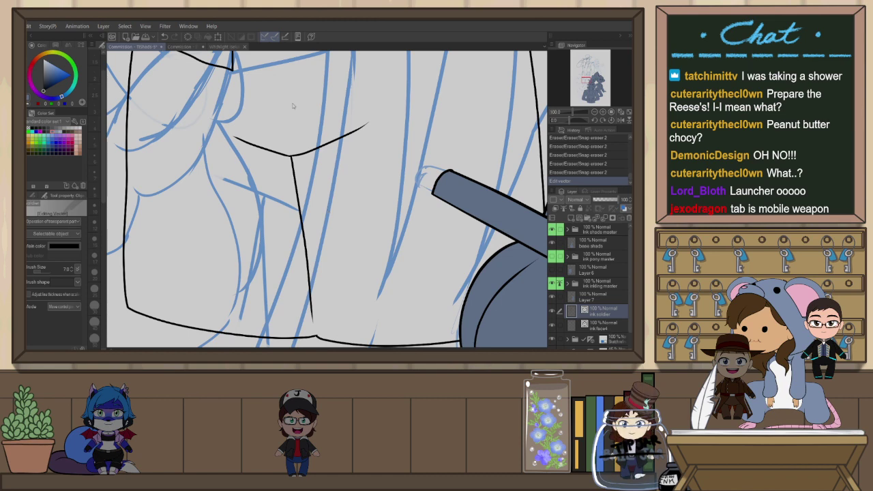
key("p")
left_click_drag(284, 118, 311, 277)
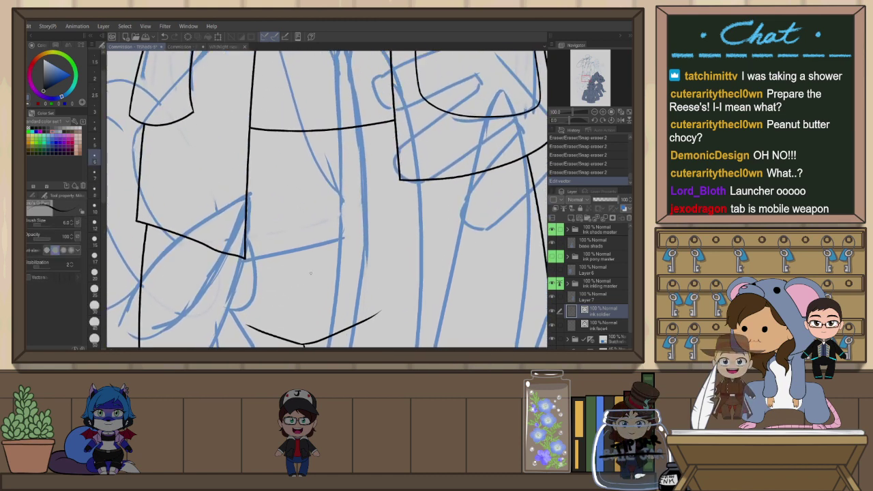
scroll(308, 181, "down", 1)
left_click_drag(306, 183, 322, 142)
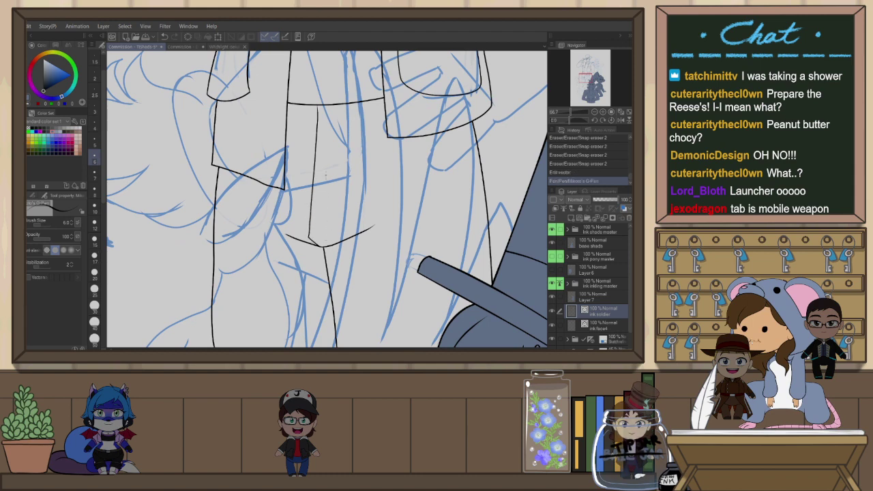
Make Layer 6 and the ink pony master folder visible over the inked man
scroll(370, 249, "down", 5)
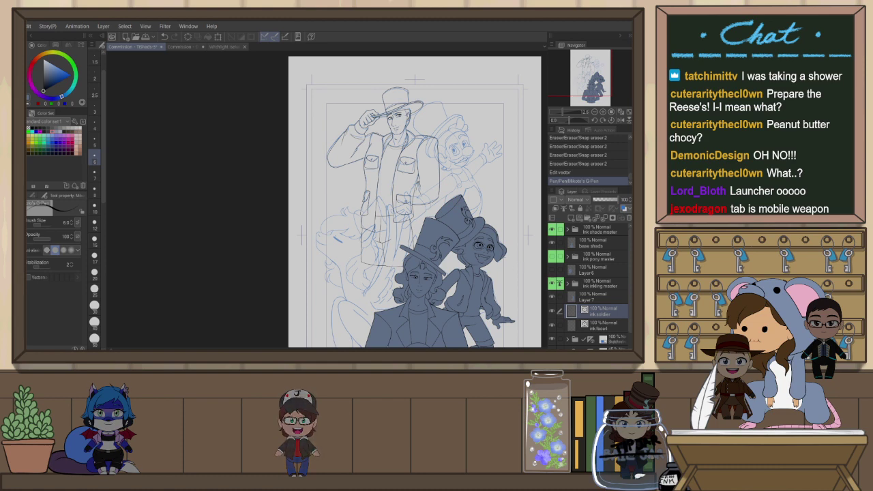
left_click(553, 270)
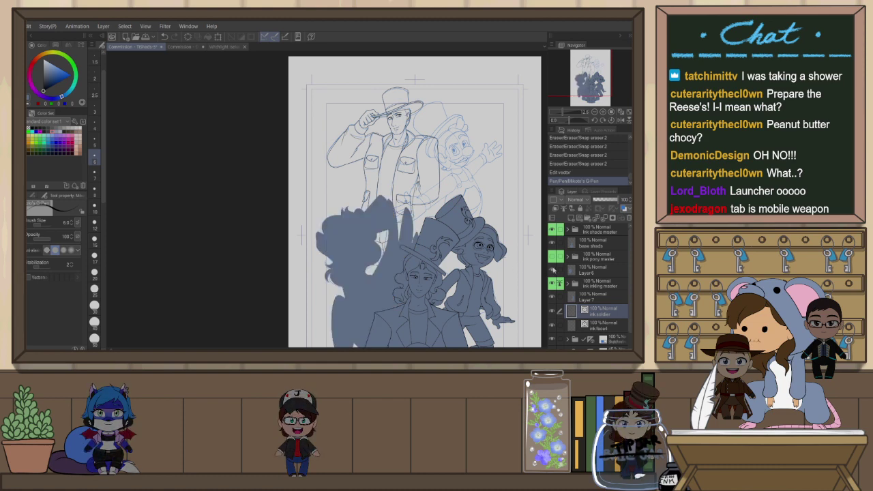
left_click(552, 258)
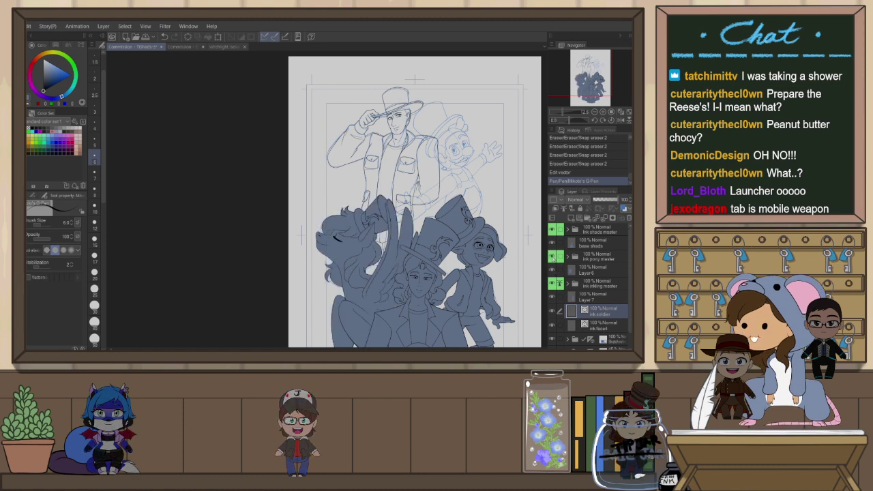
scroll(376, 168, "up", 3)
scroll(245, 286, "down", 3)
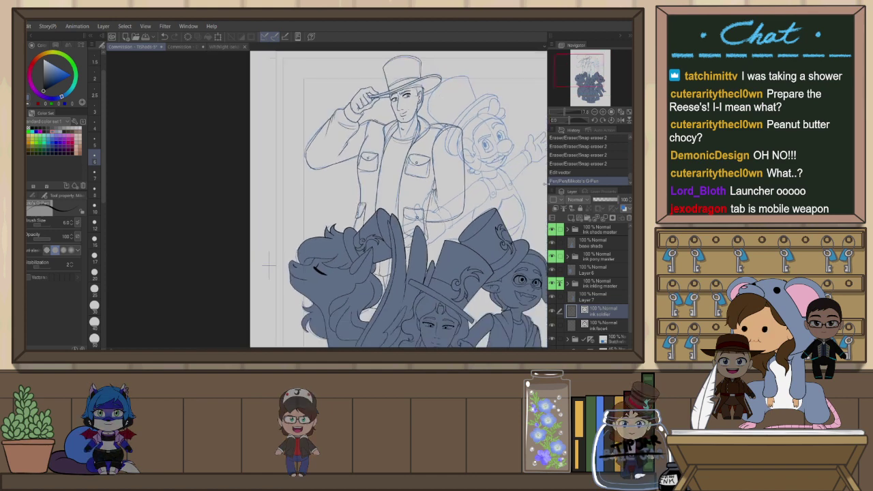
scroll(268, 266, "up", 2)
scroll(156, 300, "up", 1)
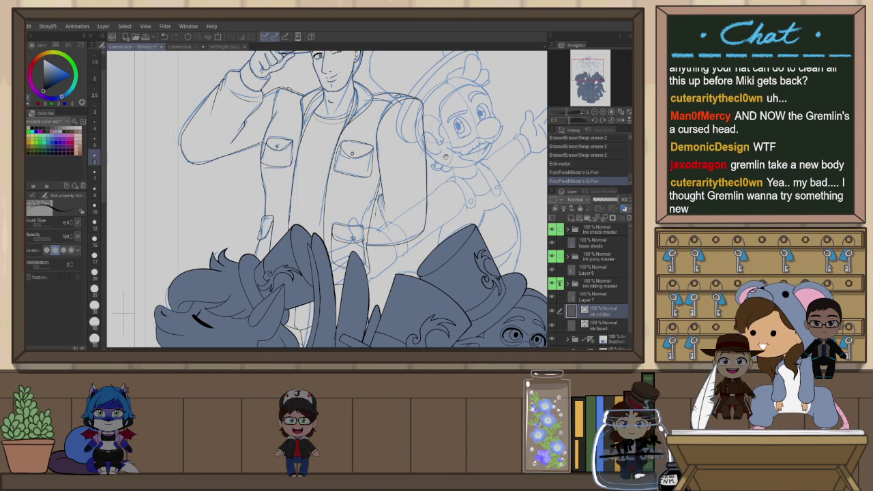
Thicken the outer outlines of the man's lowered sleeve and the underside of his raised sleeve with the Correct line width tool
scroll(445, 158, "down", 2)
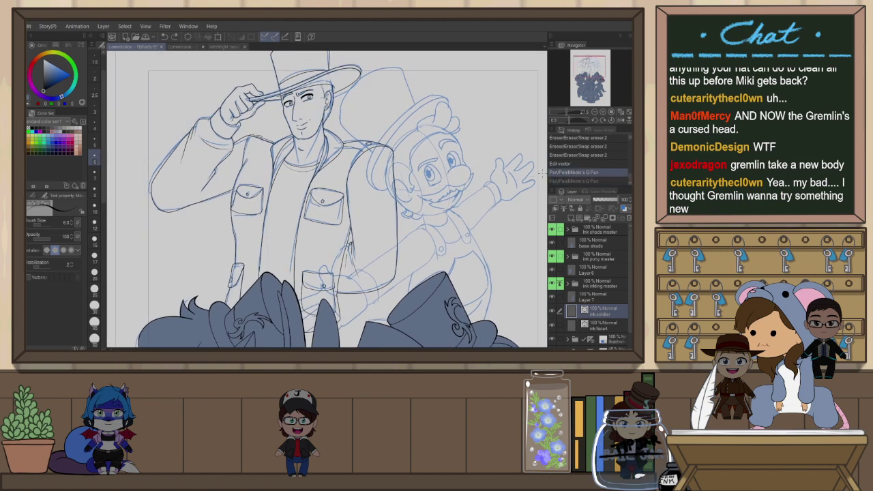
key("y")
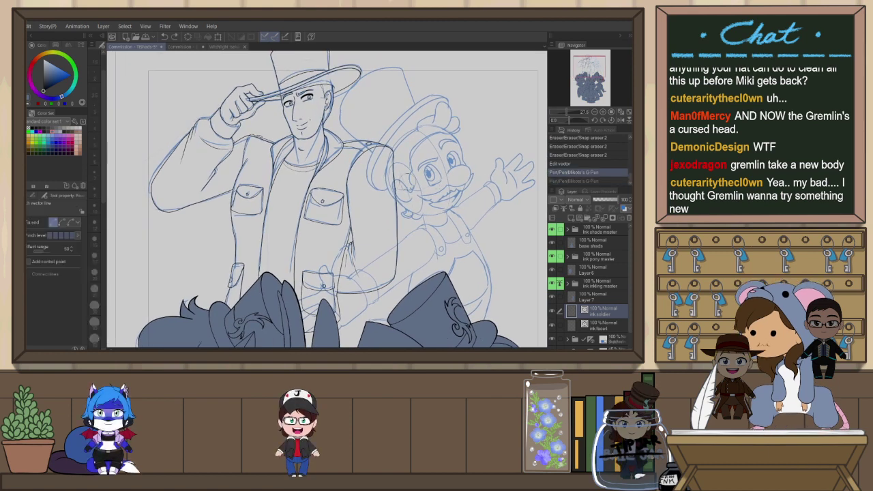
left_click(53, 197)
left_click(58, 283)
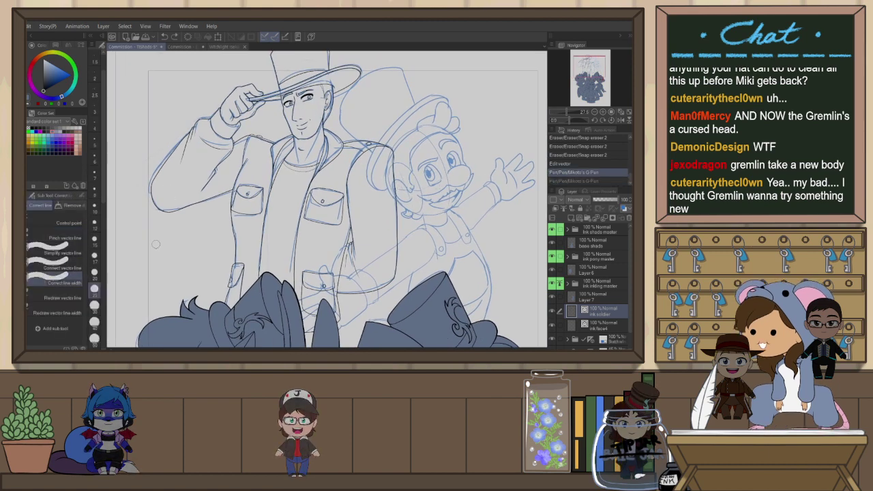
mouse_move(393, 143)
left_mouse_down()
mouse_move(394, 213)
mouse_move(395, 196)
mouse_move(354, 249)
left_mouse_up()
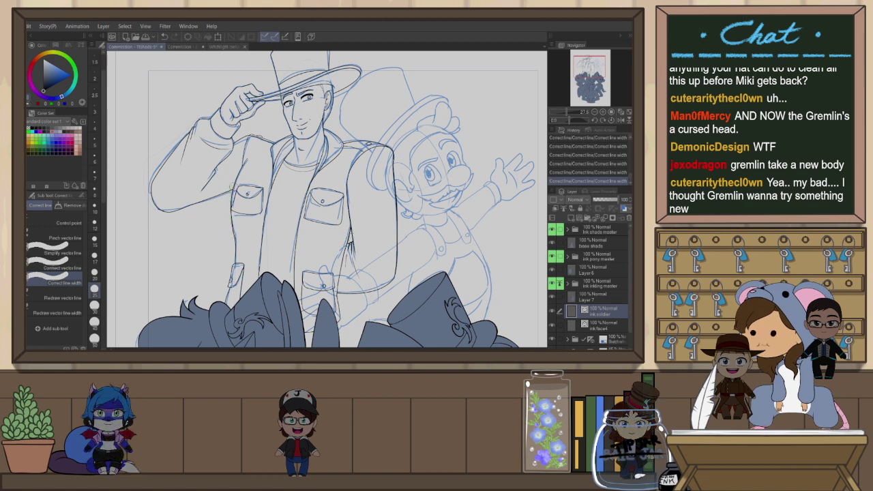
mouse_move(232, 187)
left_mouse_down()
mouse_move(215, 213)
mouse_move(202, 199)
left_mouse_up()
left_click_drag(195, 202, 175, 212)
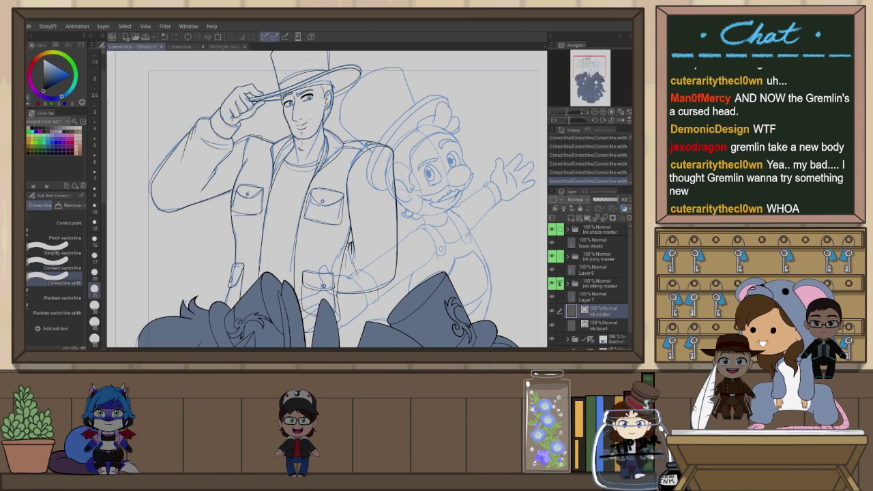
Thicken the outlines of the jacket shoulder, the raised hand, the hat crown and the raised elbow
left_click_drag(247, 133, 287, 134)
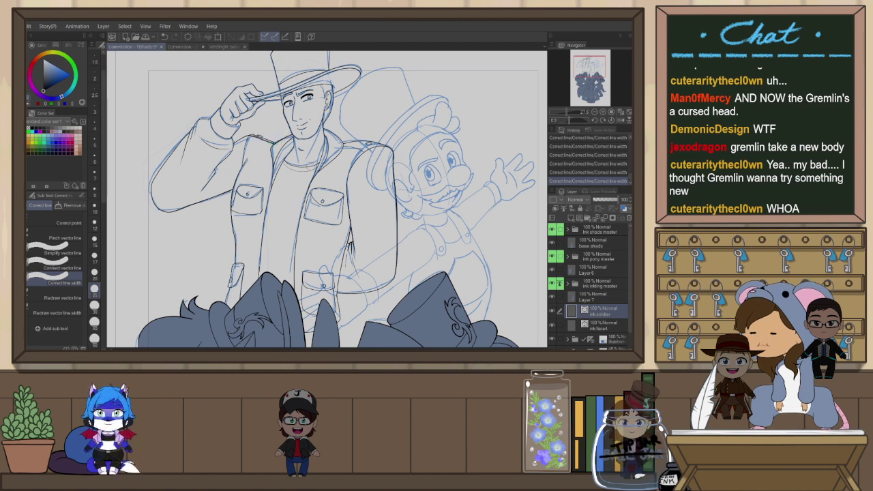
left_click_drag(249, 120, 272, 101)
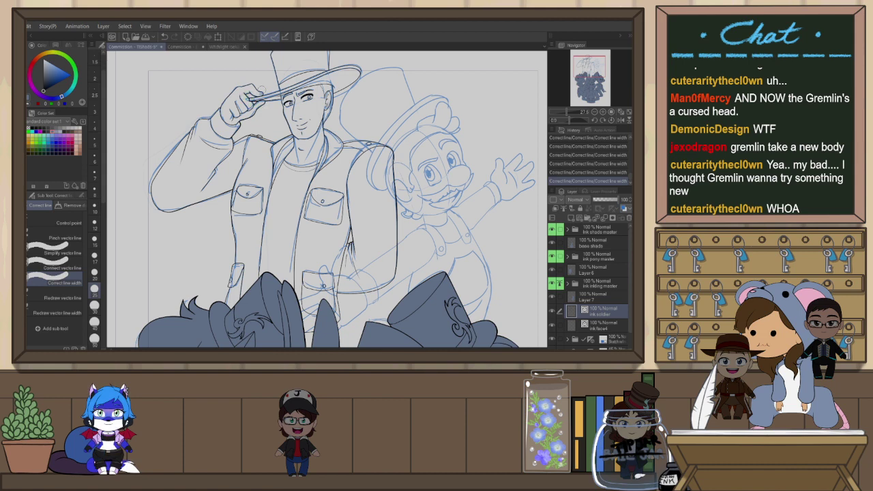
left_click_drag(275, 170, 294, 199)
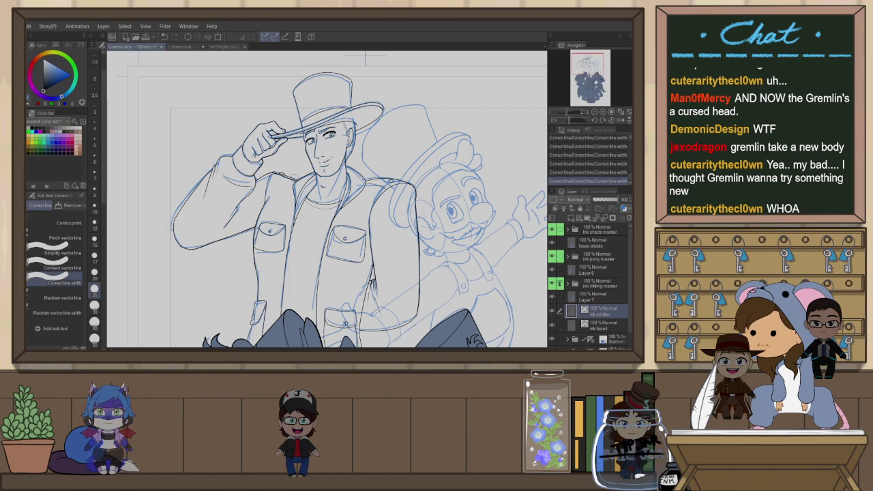
mouse_move(291, 85)
left_mouse_down()
mouse_move(299, 122)
mouse_move(350, 76)
mouse_move(356, 83)
left_mouse_up()
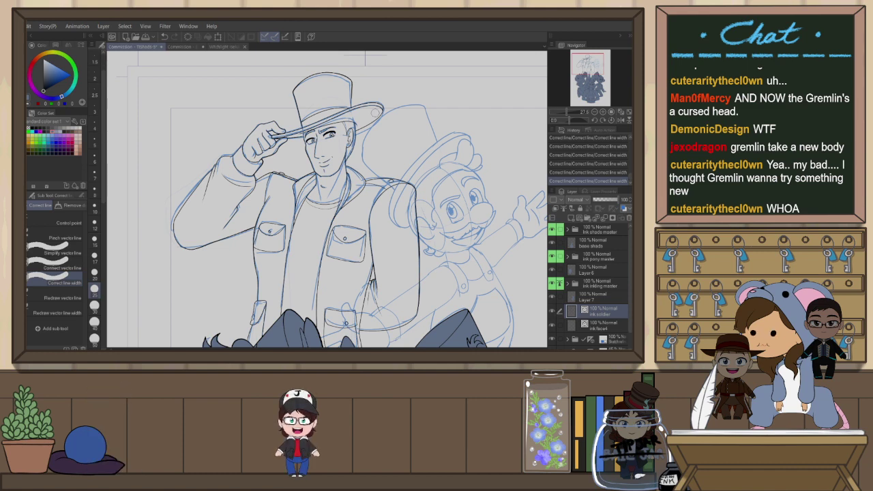
left_click_drag(177, 217, 175, 222)
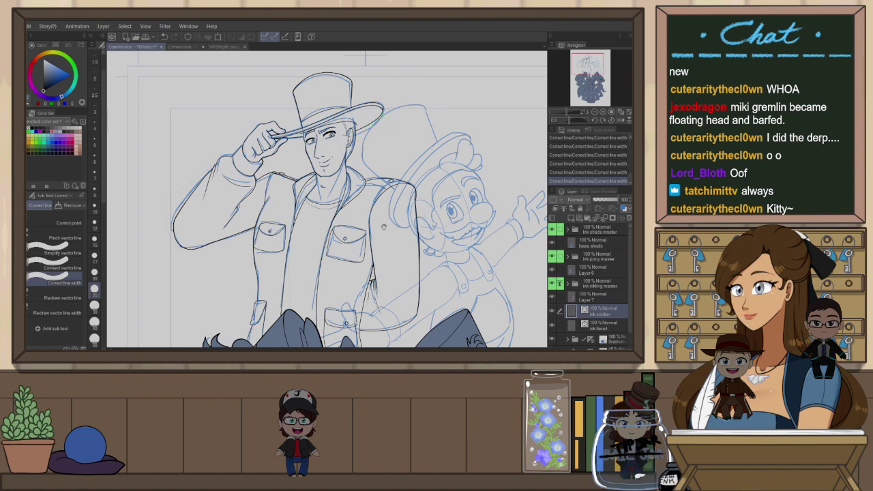
Thicken the bottom edge of the man's lowered sleeve beside the lower pocket
left_click_drag(384, 226, 442, 200)
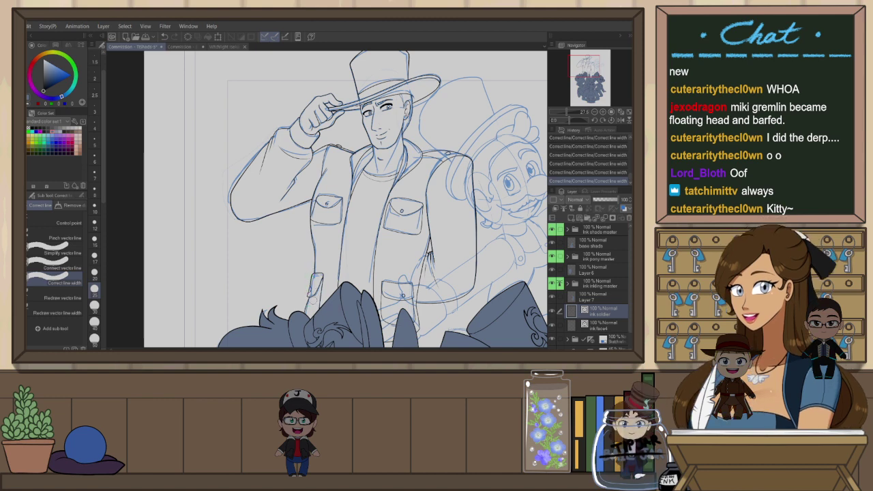
left_click_drag(462, 284, 439, 287)
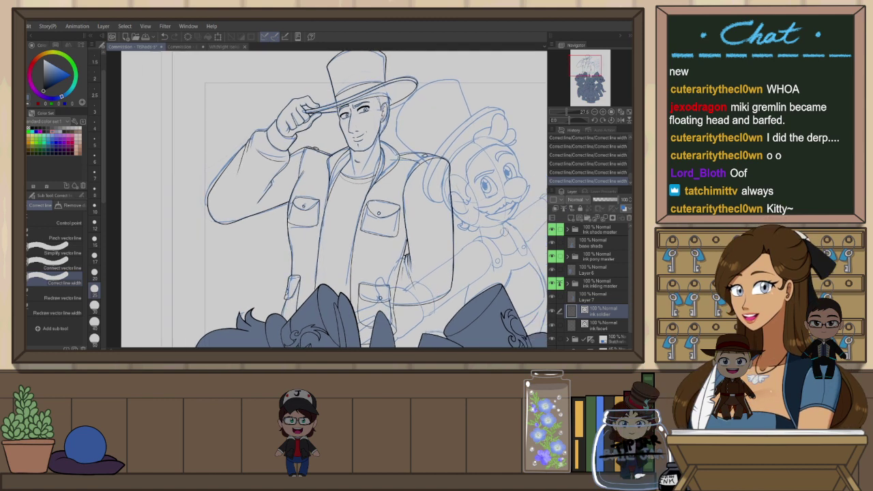
left_click_drag(395, 306, 448, 294)
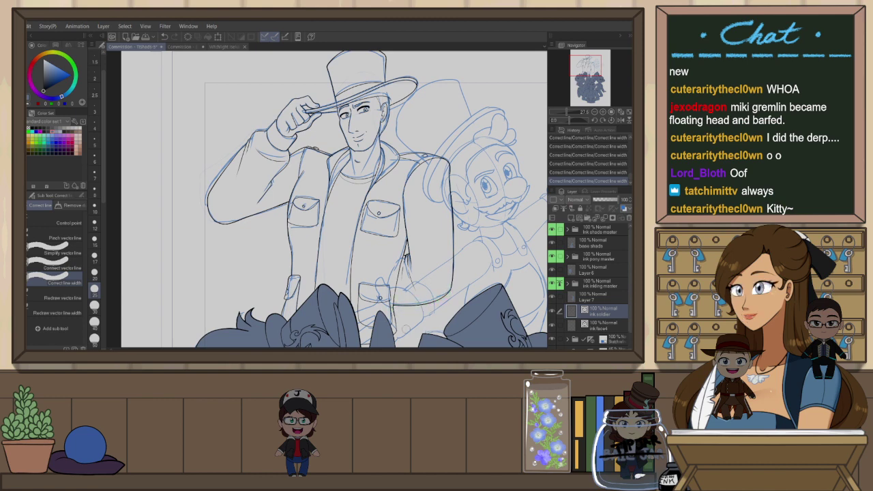
left_click_drag(411, 323, 412, 299)
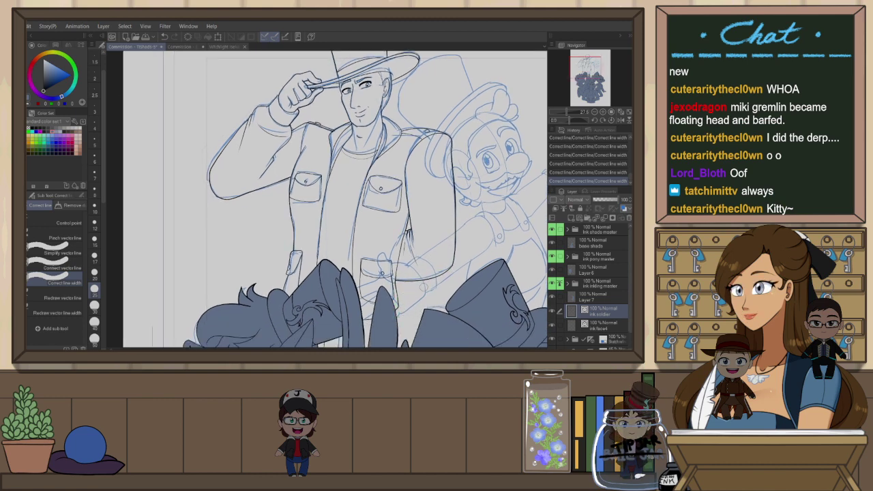
Group the ink soldier and ink face4 layers into a new folder
scroll(447, 277, "down", 1)
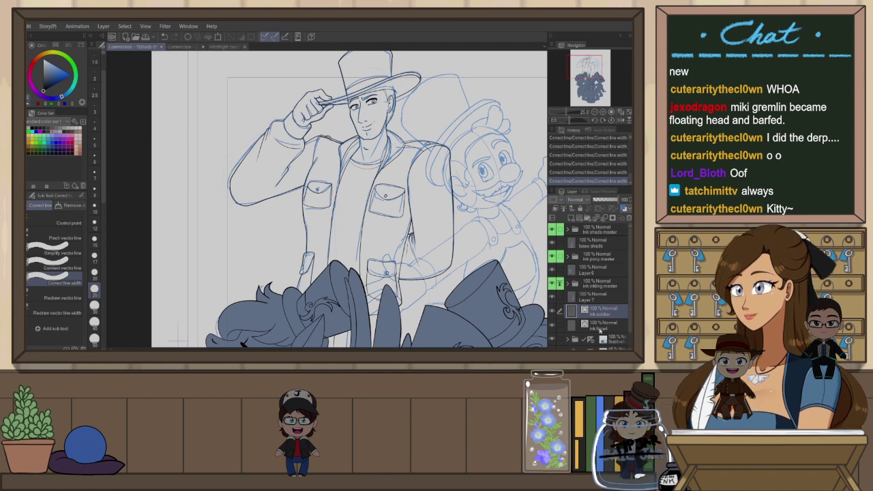
left_click(601, 330, "shift")
key("ctrl+g")
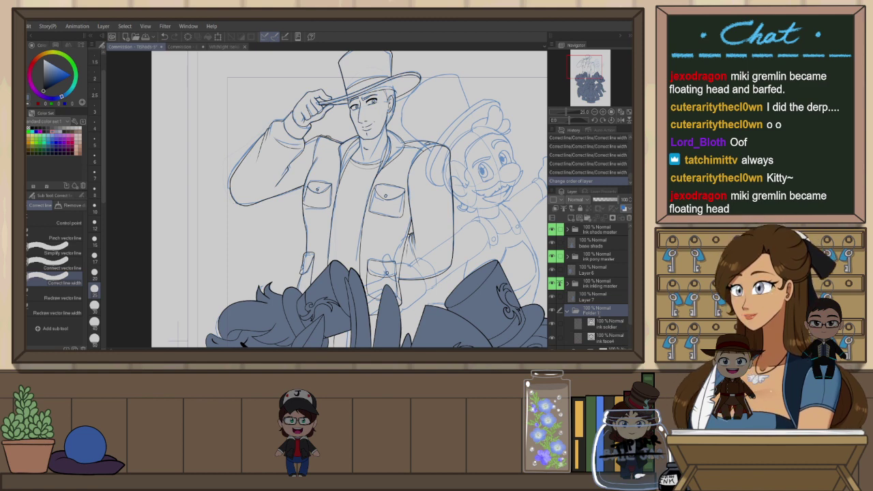
Rename the new folder "ink soldier master", collapse it and set it as a reference layer
double_click(597, 311)
type("ink soldier master")
key("Return")
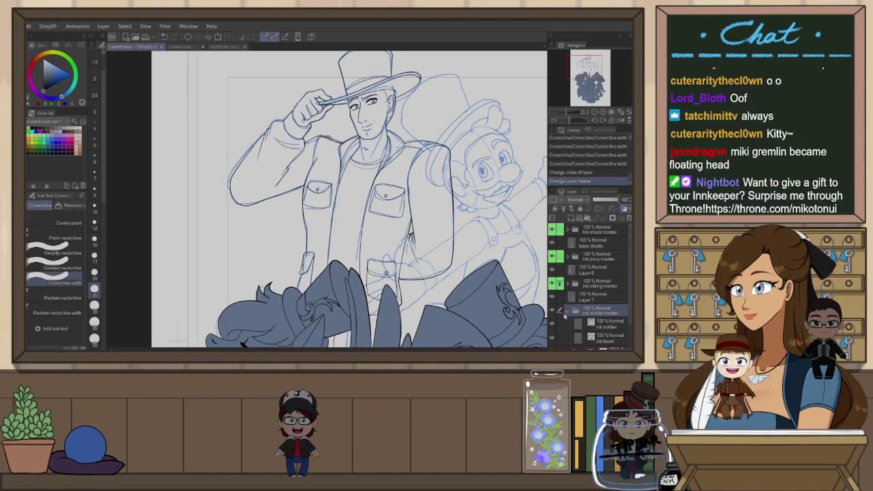
scroll(386, 165, "down", 2)
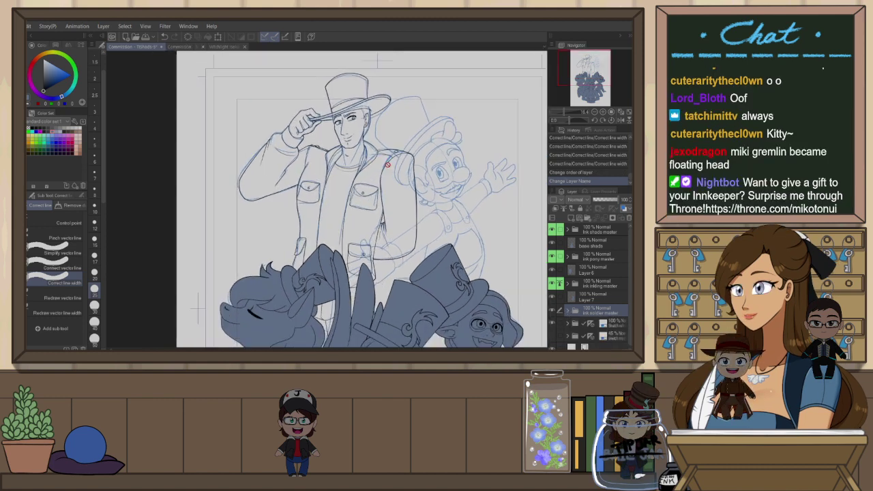
scroll(386, 164, "up", 1)
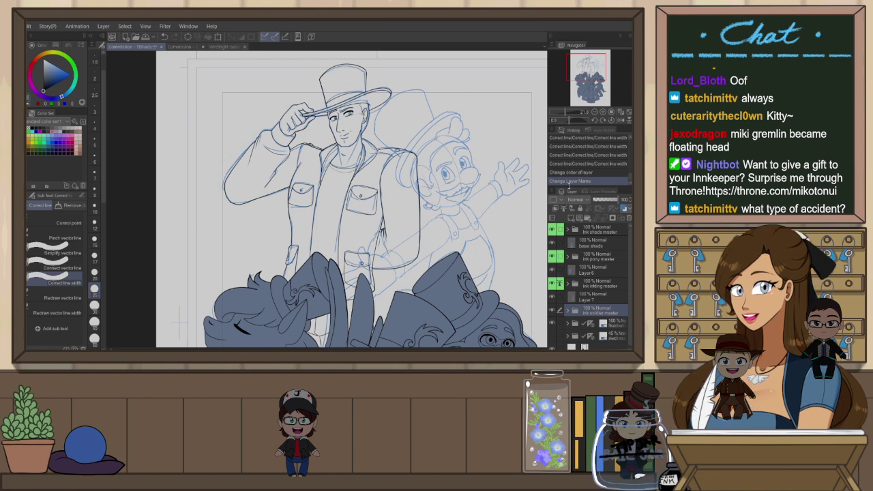
left_click(564, 209)
Add a raster layer directly below the ink soldier master folder and fill the hat-tipping man's silhouette with blue-grey using the enclose-and-fill tool
left_click(606, 324)
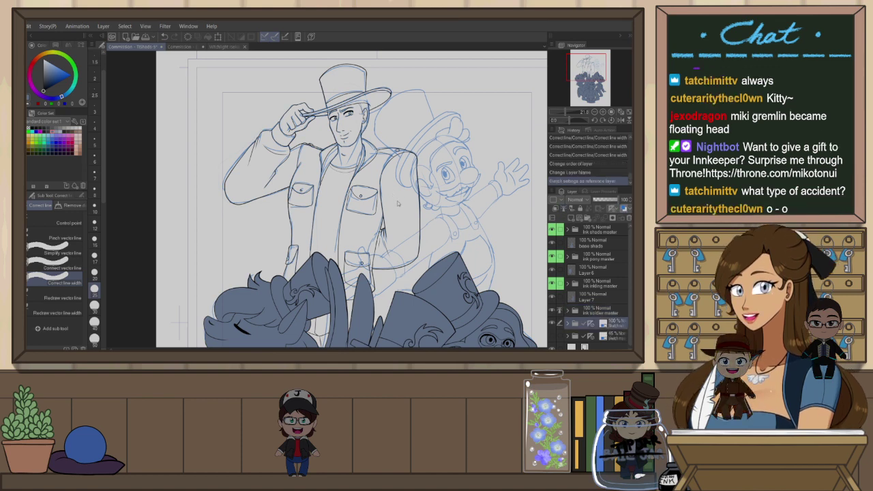
key("ctrl+shift+n")
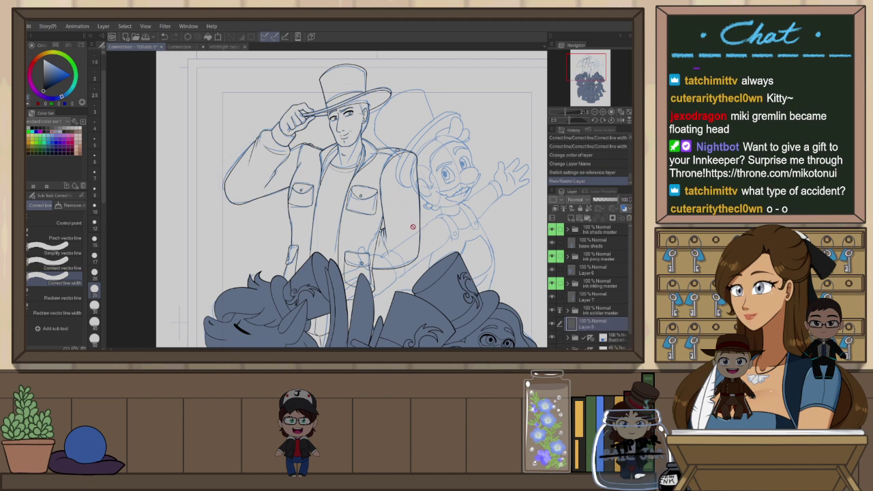
scroll(450, 205, "down", 2)
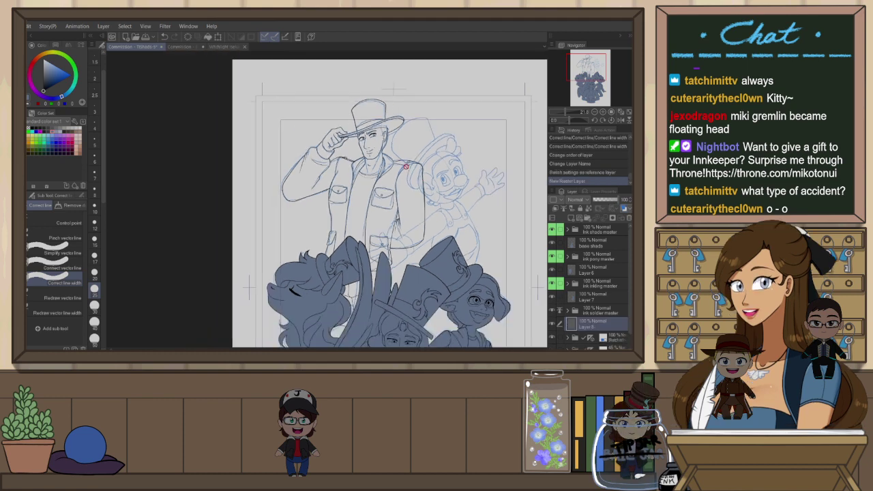
scroll(406, 166, "down", 3)
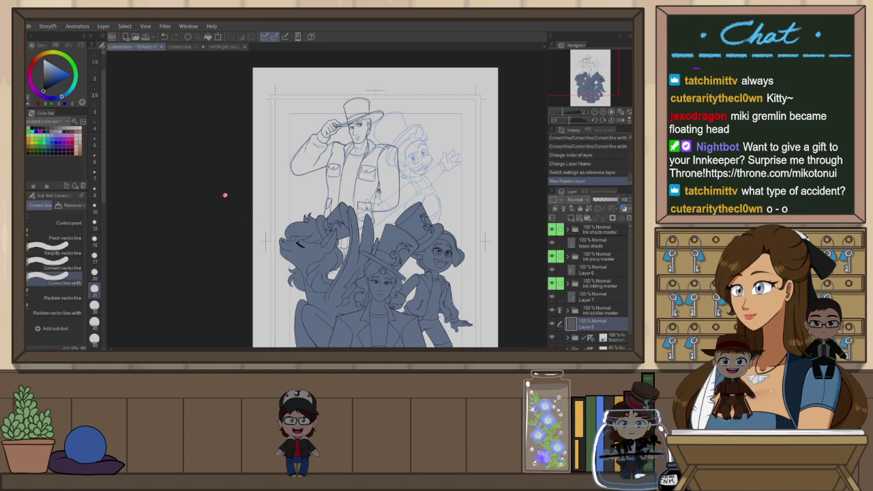
key("p")
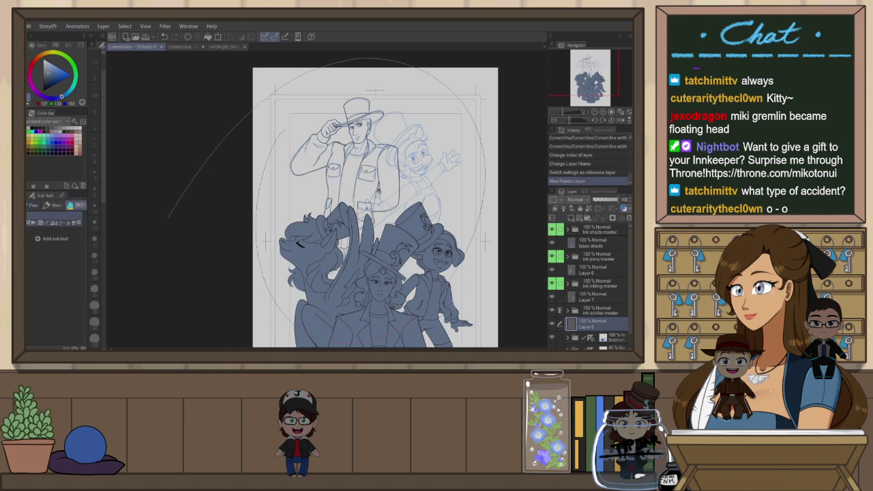
left_click(372, 204)
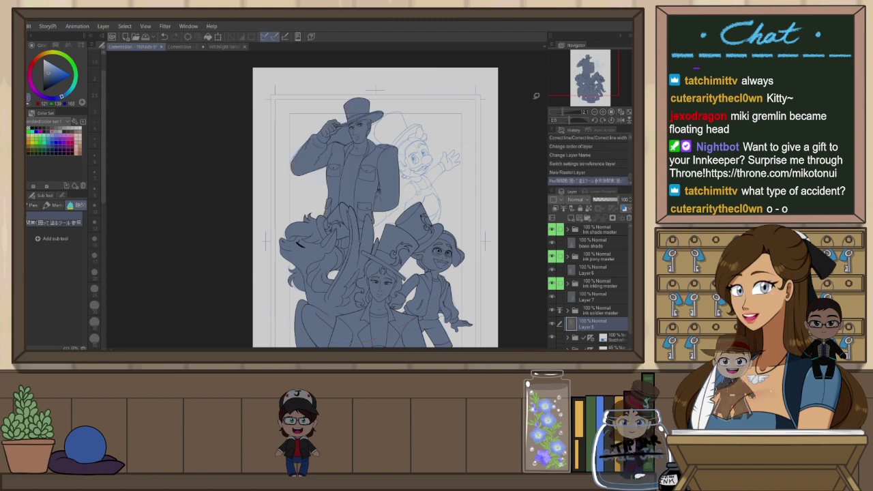
Auto-select the gaps between the raised arm and face and beside the lowered sleeve using referred layers, and clear them from the fill layer
scroll(348, 139, "up", 4)
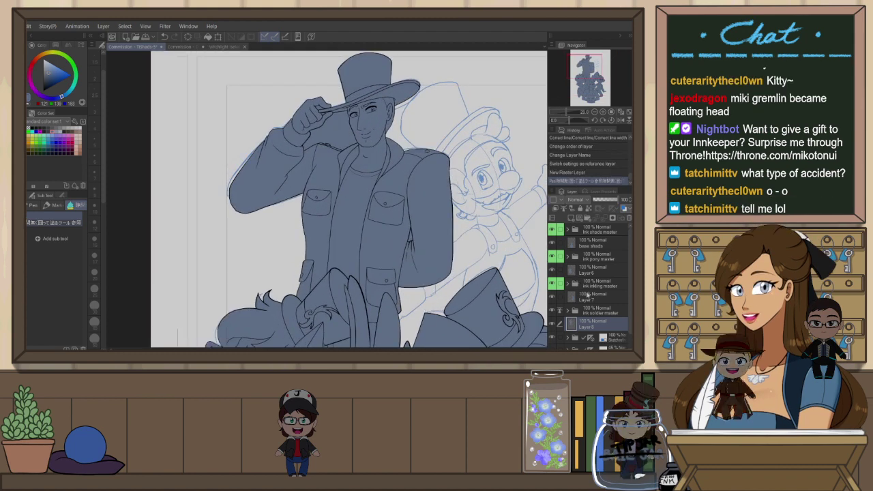
left_click(598, 311)
key("w")
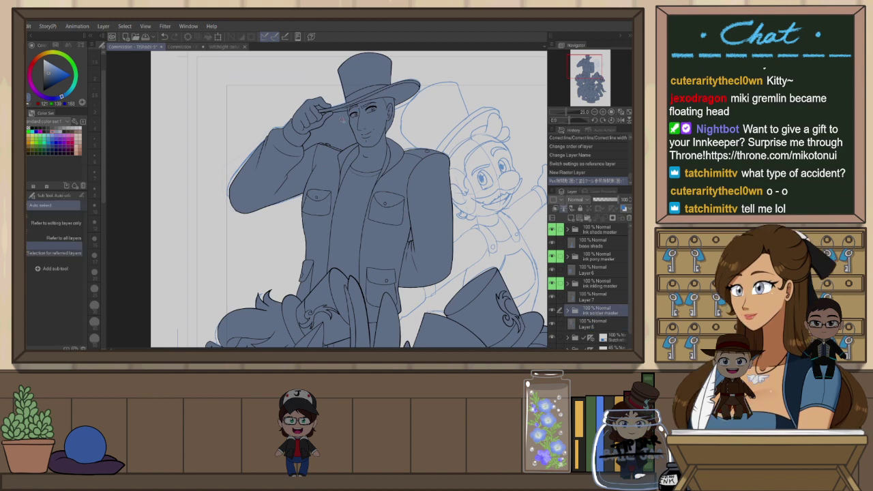
left_click(361, 114)
key("ctrl+plus")
key("ctrl+plus")
key("ctrl+plus")
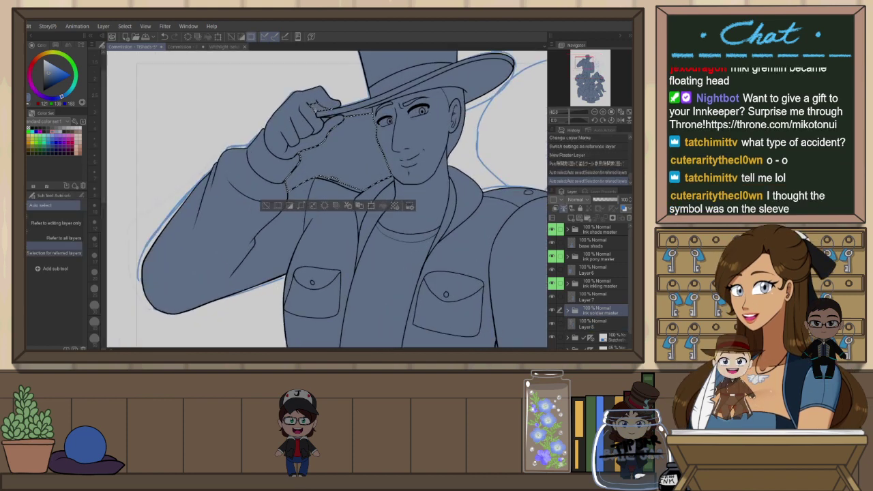
key("ctrl+minus")
key("ctrl+minus")
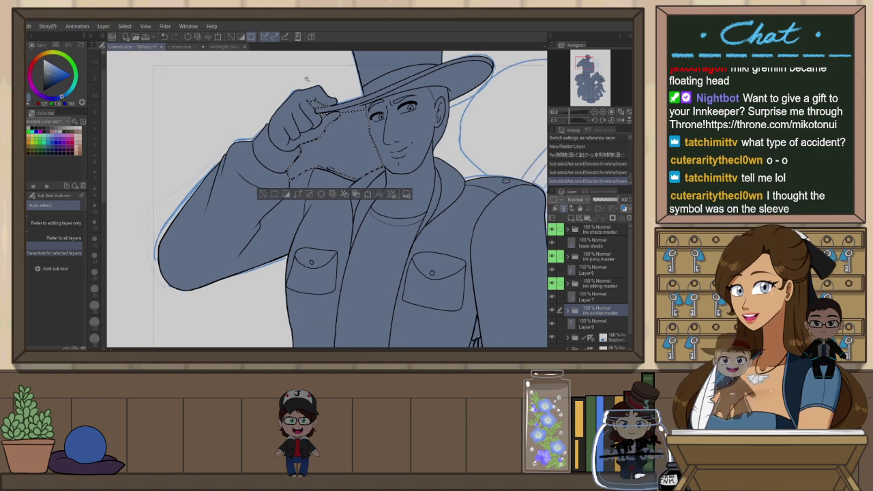
key("ctrl+minus")
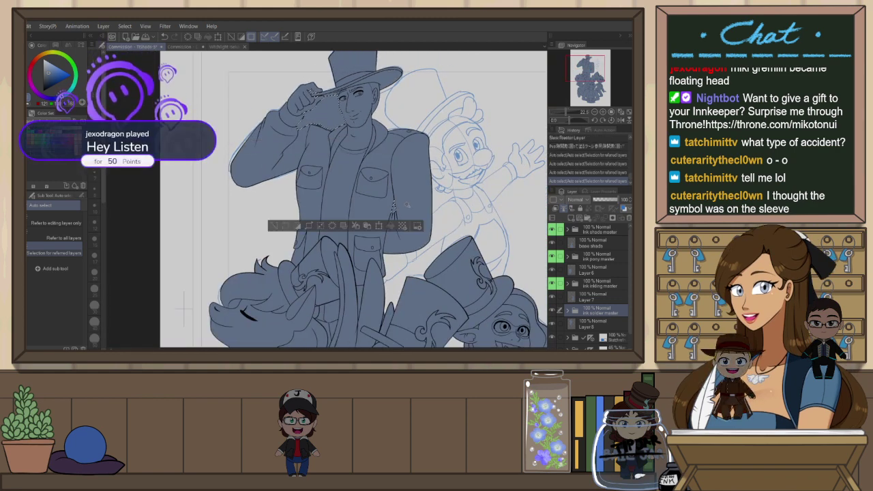
left_click(594, 324)
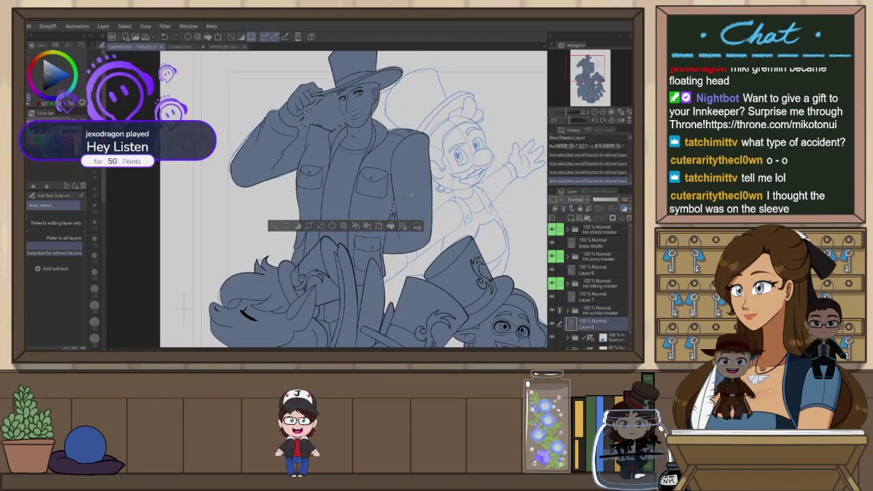
key("Delete")
key("ctrl+d")
Erase a stray bit of line from the man on the ink soldier layer with Snap eraser 2, and fit the whole page in view
key("ctrl+plus")
key("ctrl+plus")
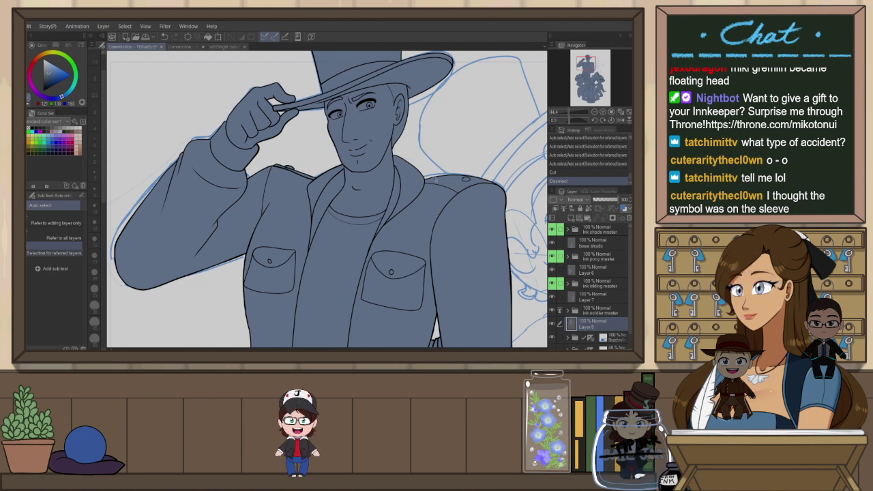
scroll(296, 62, "up", 2)
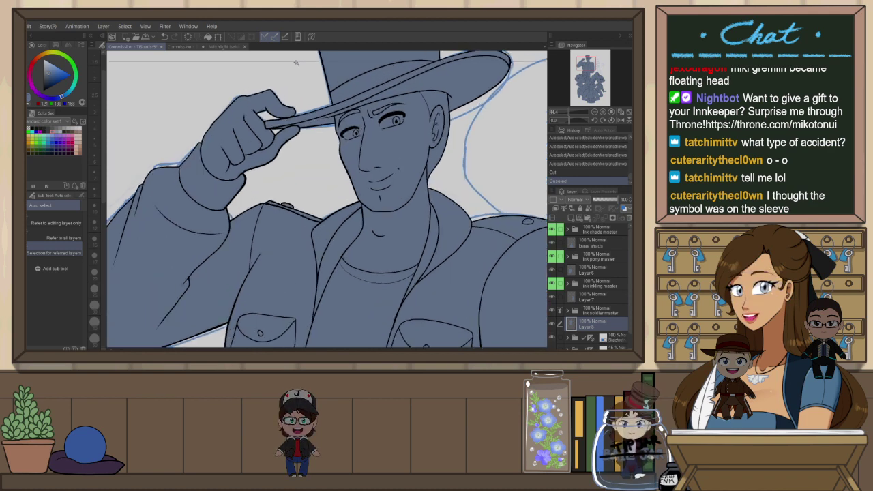
scroll(296, 62, "up", 1)
left_click(574, 311)
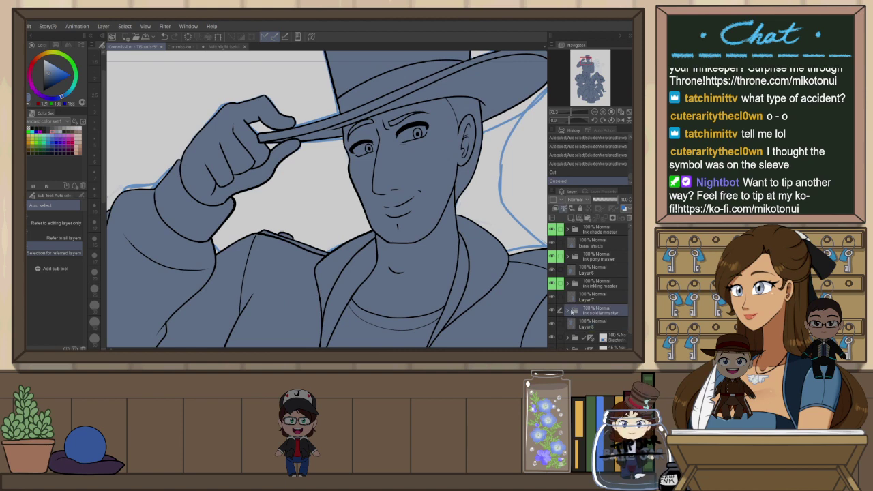
left_click(601, 324)
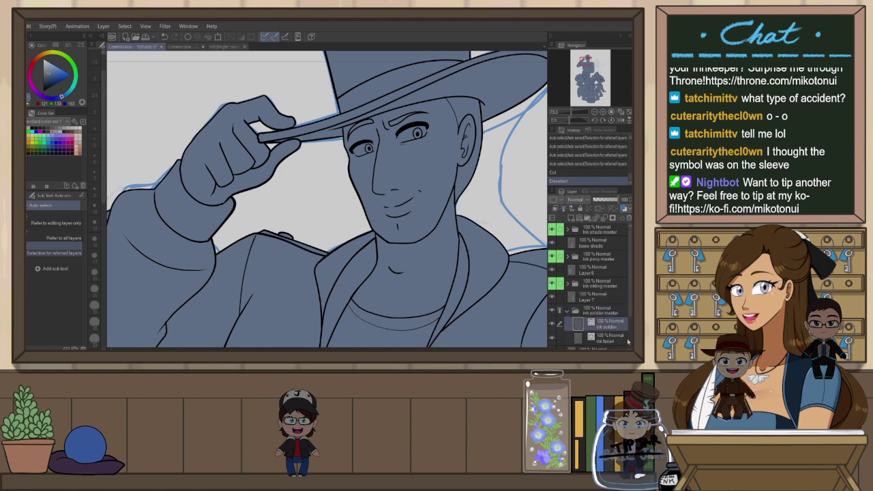
key("e")
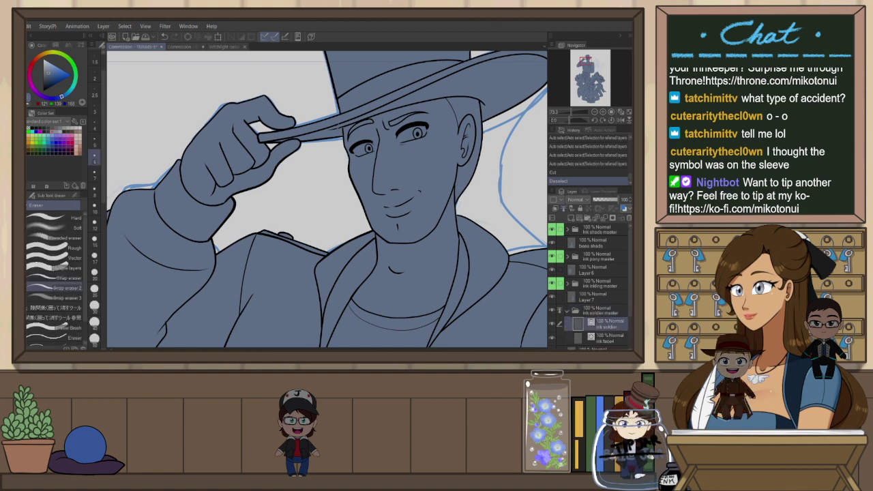
scroll(359, 112, "down", 8)
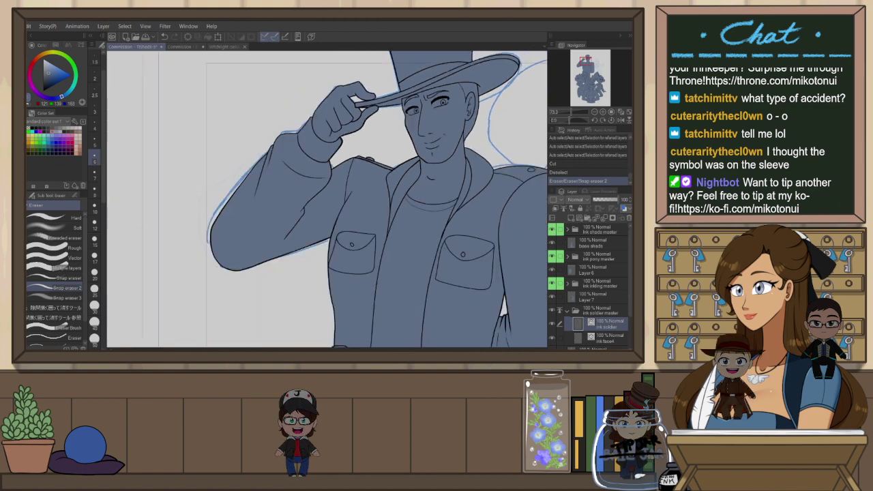
scroll(359, 122, "up", 2)
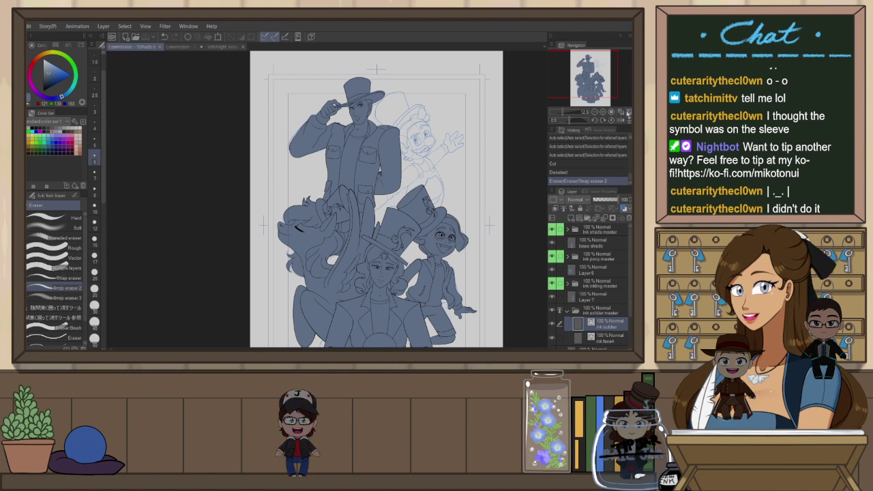
left_click(628, 112)
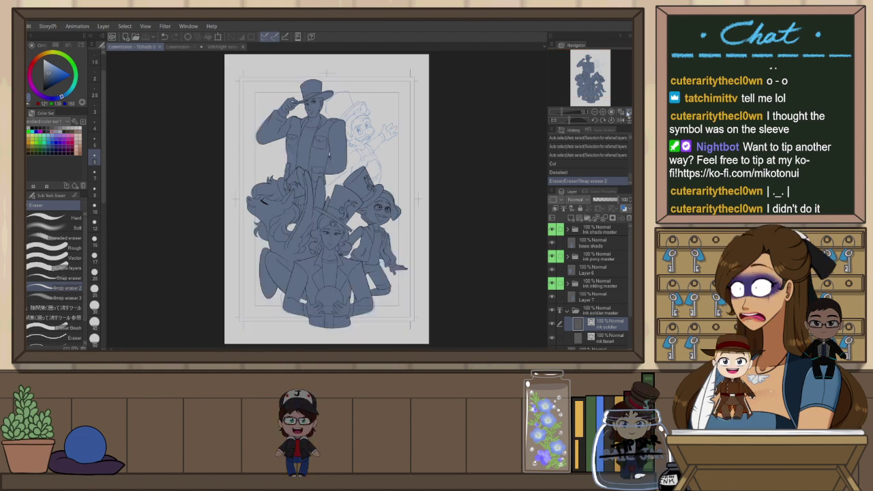